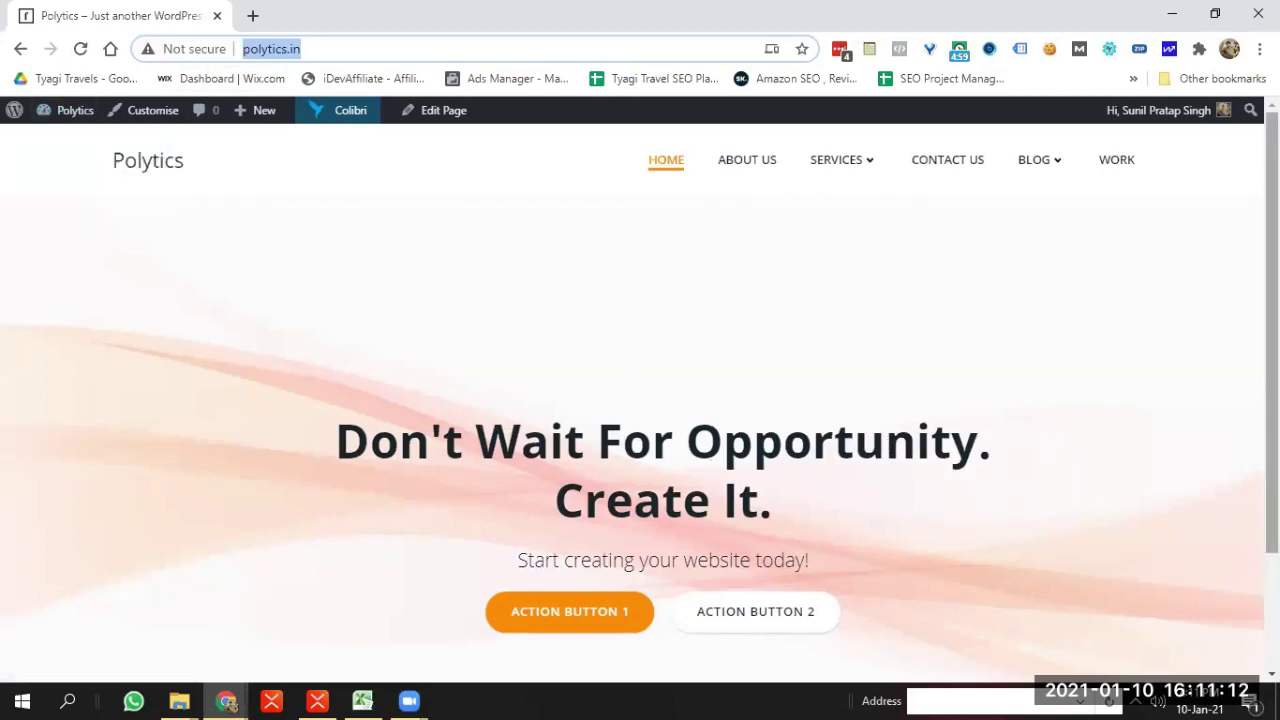
# Open the Polytics site's WordPress dashboard and bring up its list of all pages in a separate tab
pyautogui.click(834, 459)
pyautogui.scroll(-2, 834, 459)
pyautogui.scroll(2, 834, 459)
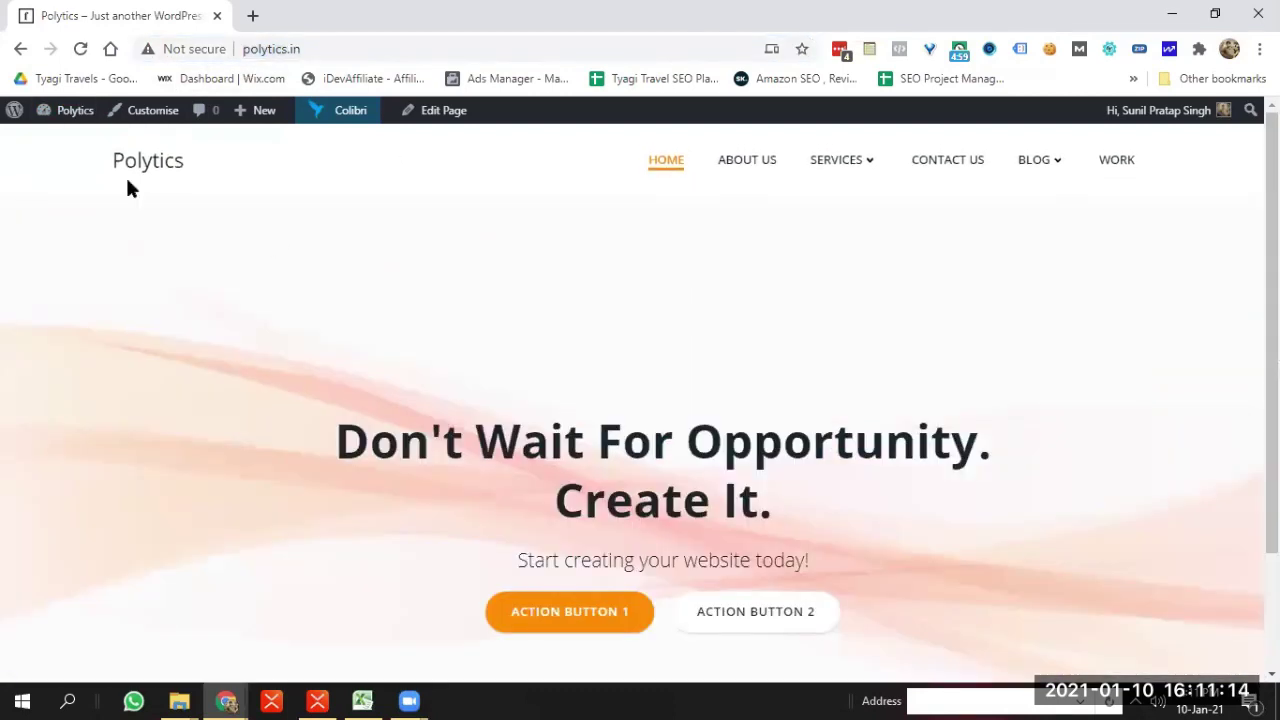
pyautogui.click(55, 138)
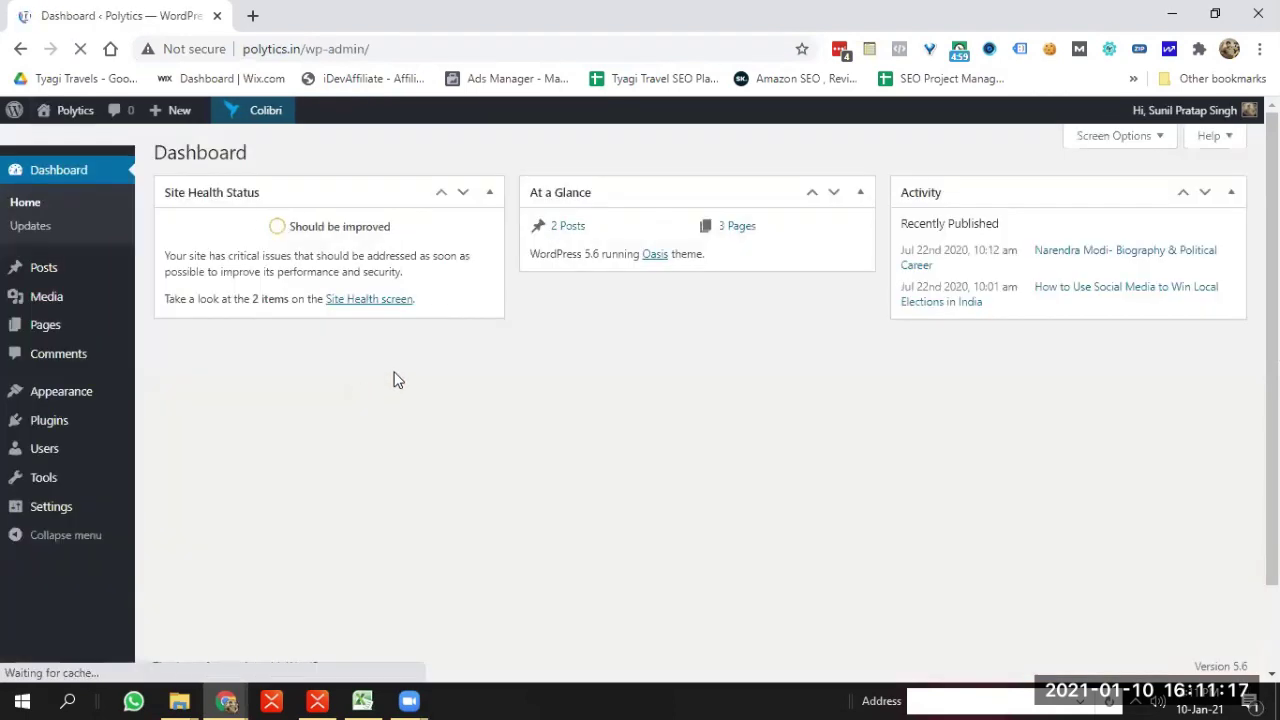
pyautogui.moveTo(148, 334)
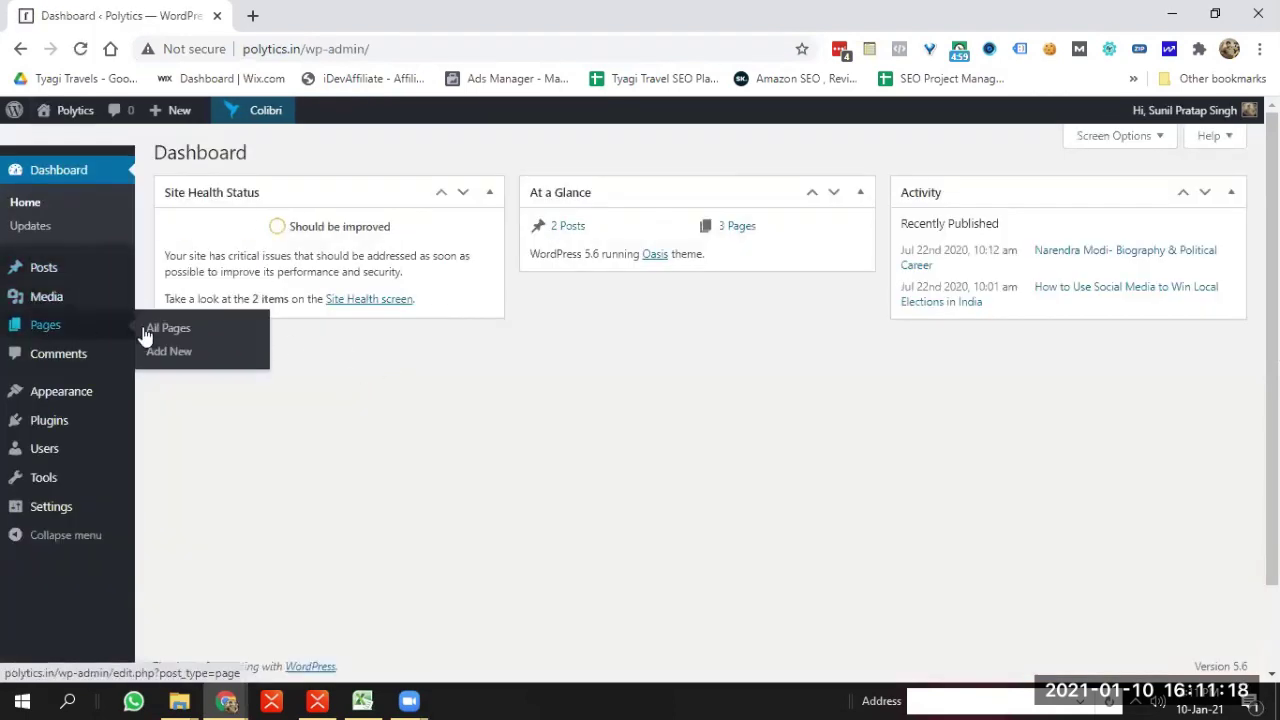
pyautogui.middleClick(210, 338)
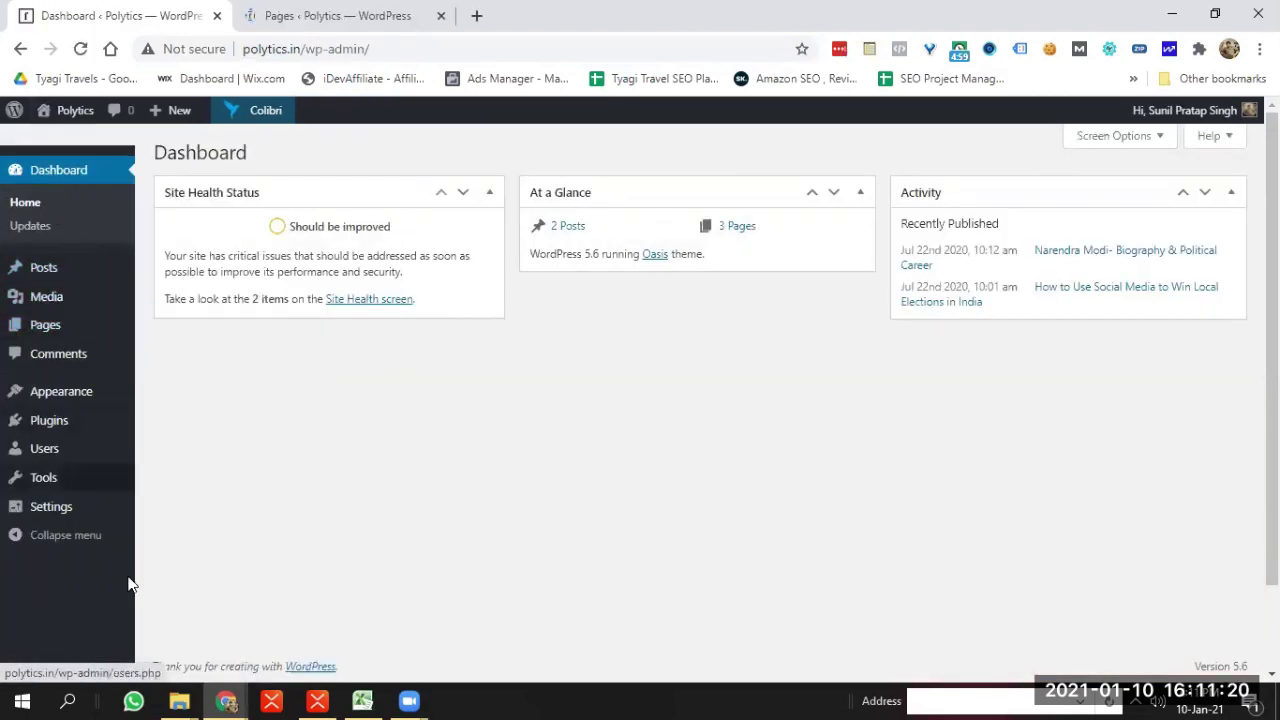
pyautogui.click(374, 10)
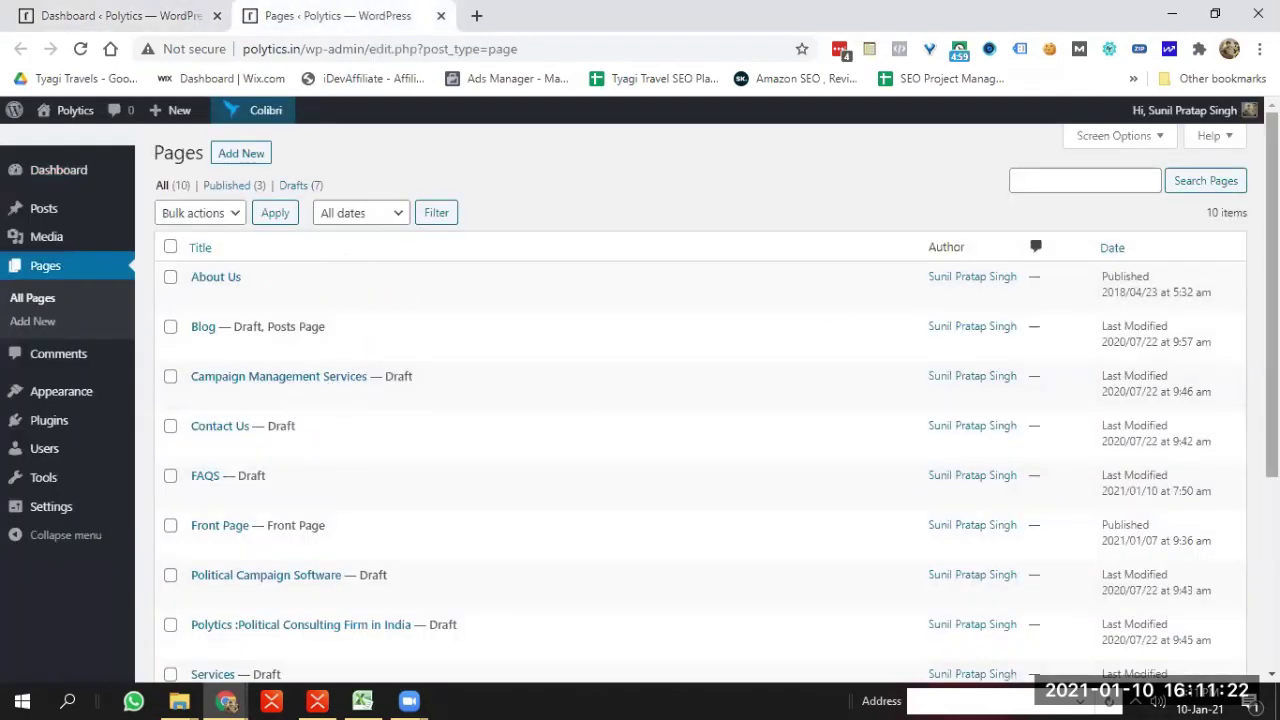
# Examine the list of existing pages and which of them are drafts or published
pyautogui.scroll(-1, 329, 386)
pyautogui.scroll(-1, 700, 403)
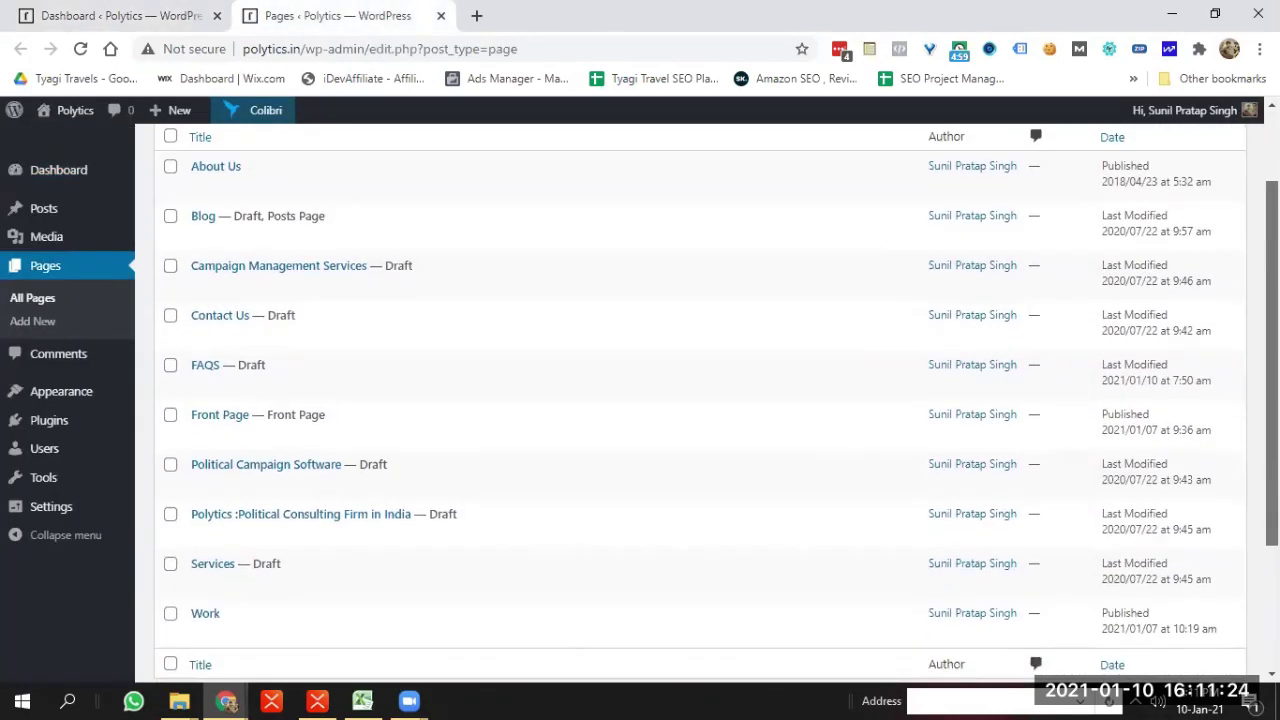
pyautogui.scroll(1, 700, 403)
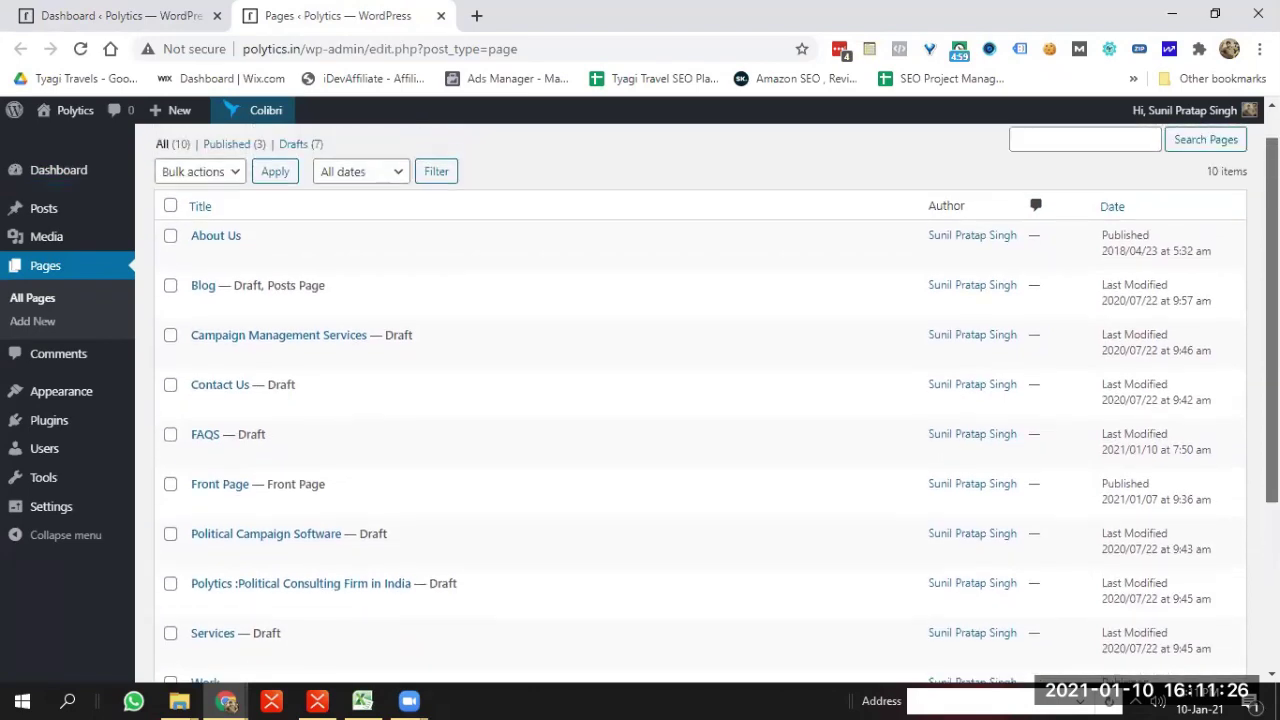
pyautogui.scroll(1, 700, 403)
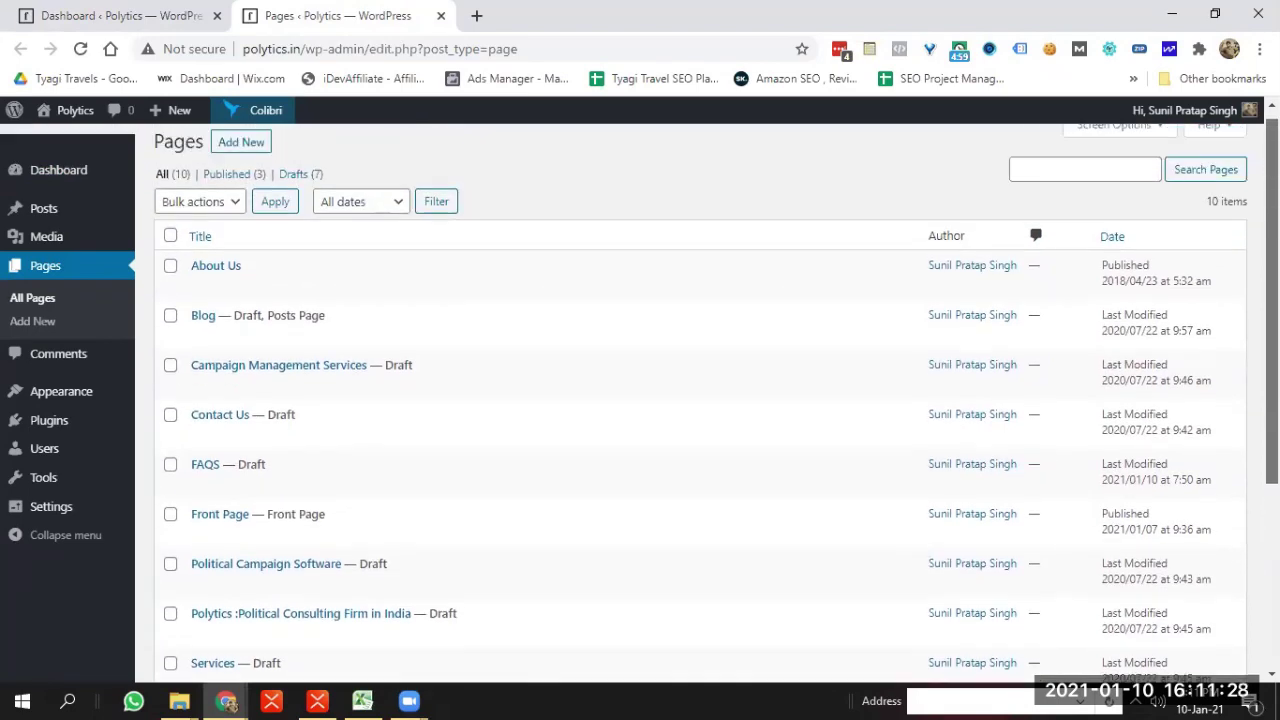
pyautogui.scroll(-2, 700, 403)
pyautogui.scroll(1, 700, 403)
pyautogui.scroll(1, 700, 403)
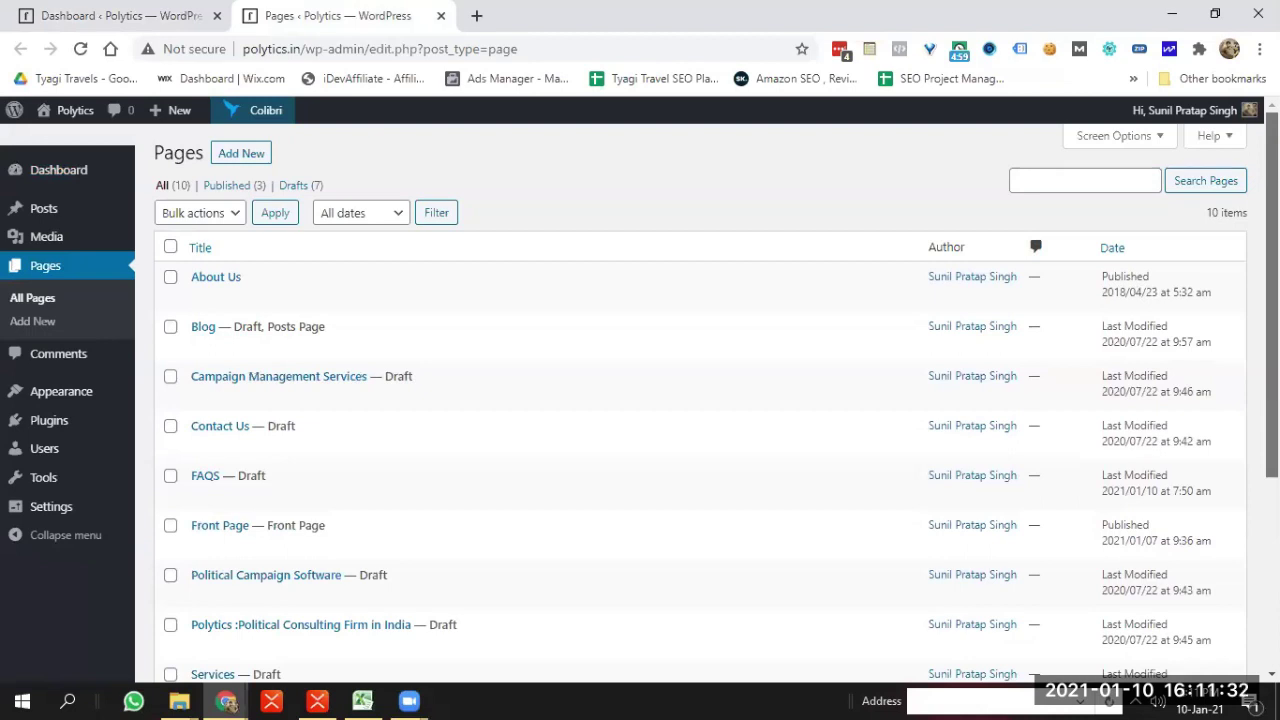
# Switch to the XMind mind map, select the Polytics.in topic, and return to Chrome
pyautogui.hotkey('alt', 'Tab')
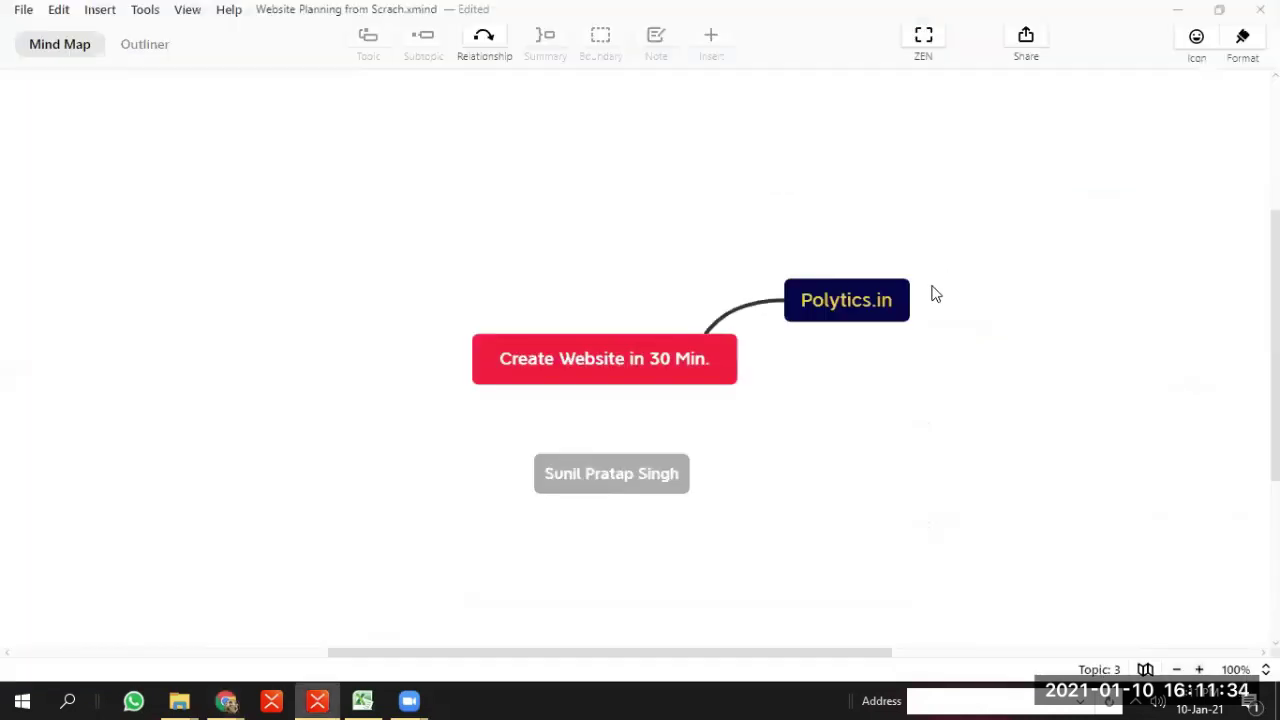
pyautogui.click(860, 298)
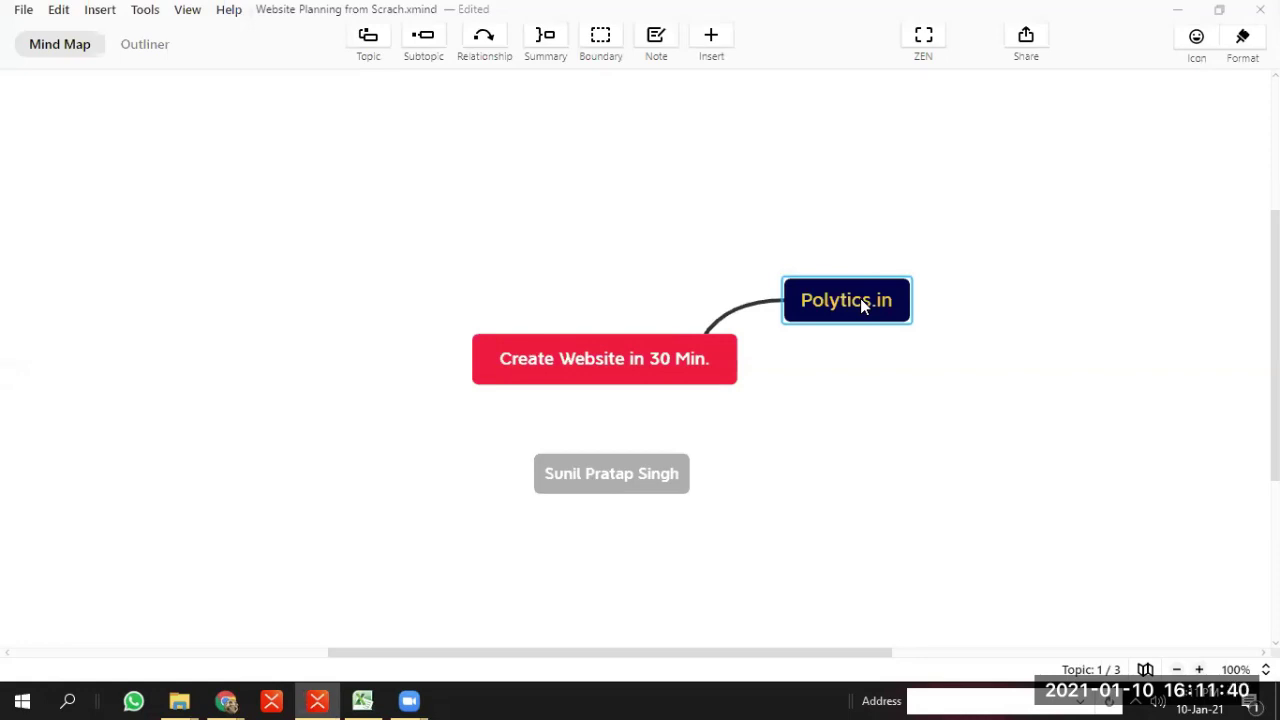
pyautogui.hotkey('alt', 'Tab')
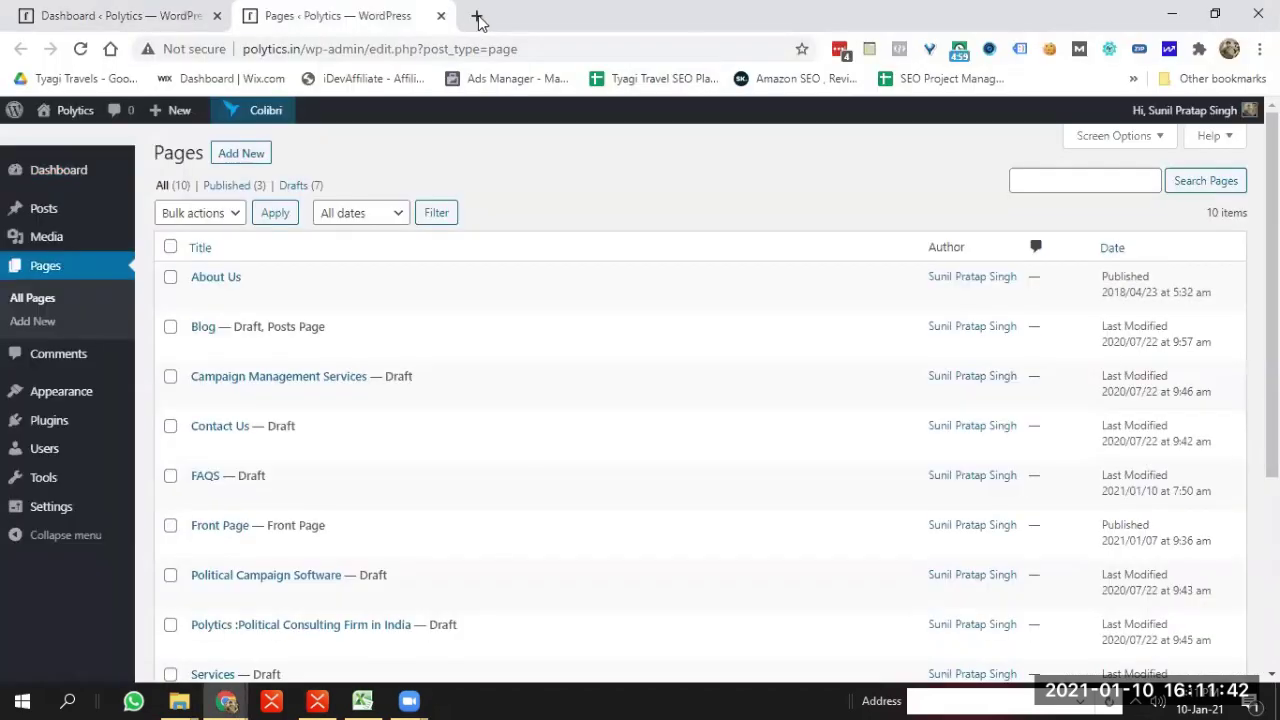
# Open Google Drive in a new browser tab at the Polytics.in folder
pyautogui.click(474, 18)
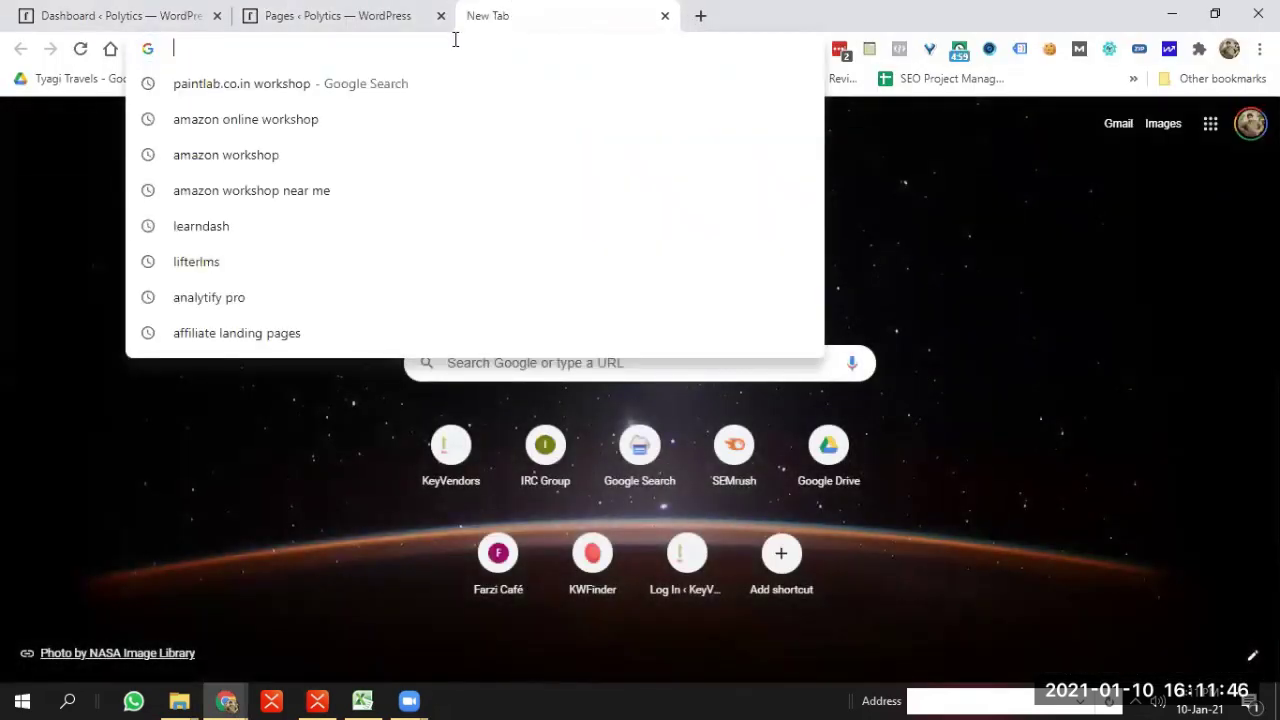
pyautogui.write('drive')
pyautogui.press('Return')
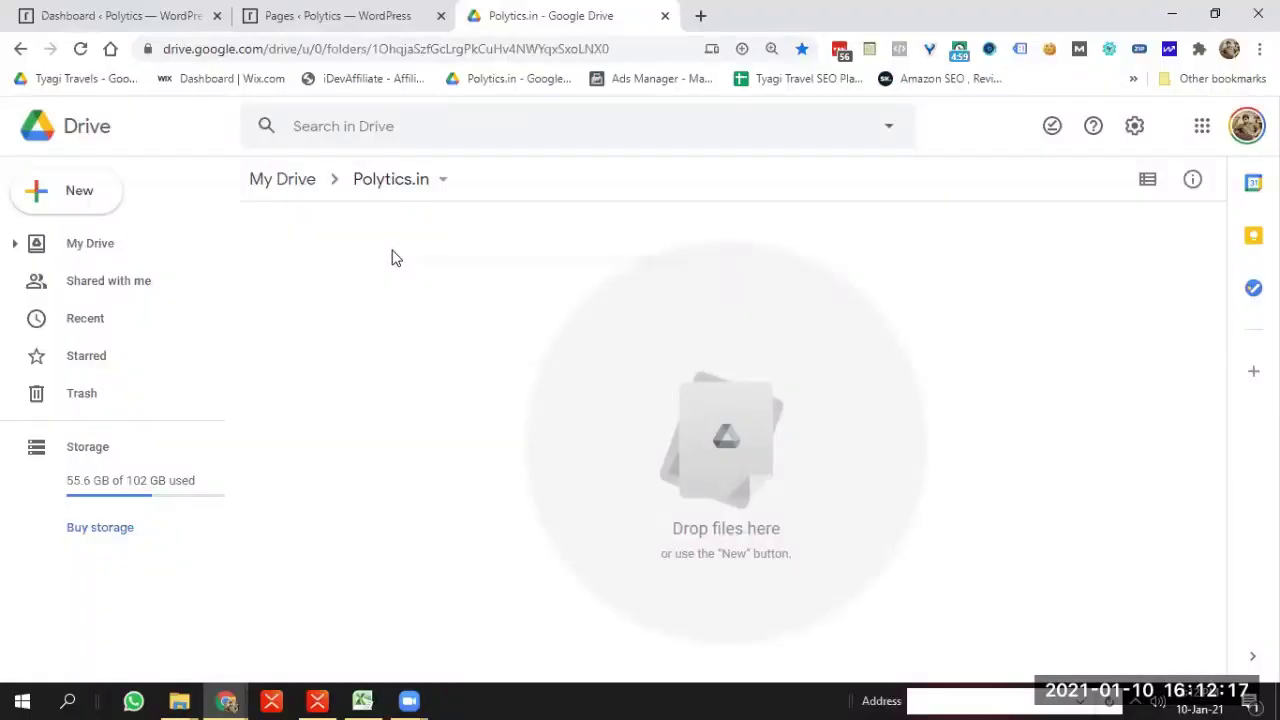
# Create a blank Google Sheets spreadsheet in the Polytics.in folder and open it
pyautogui.rightClick(393, 258)
pyautogui.moveTo(663, 445)
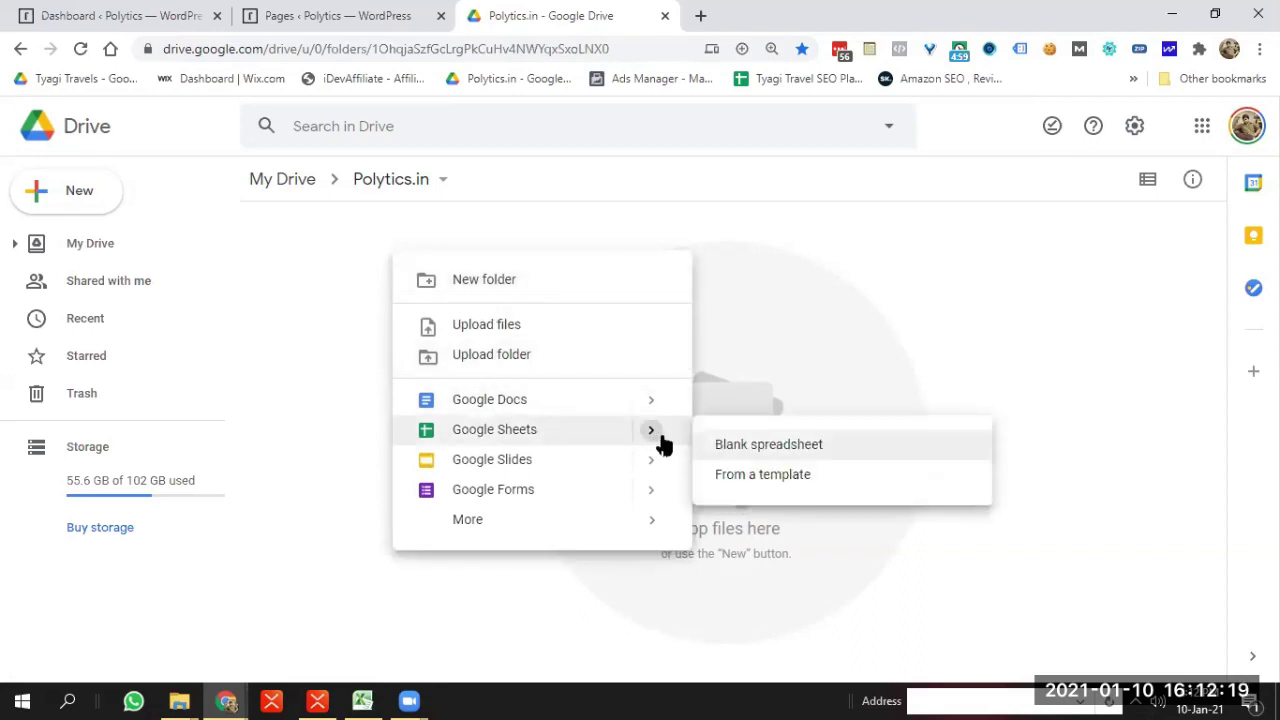
pyautogui.click(759, 446)
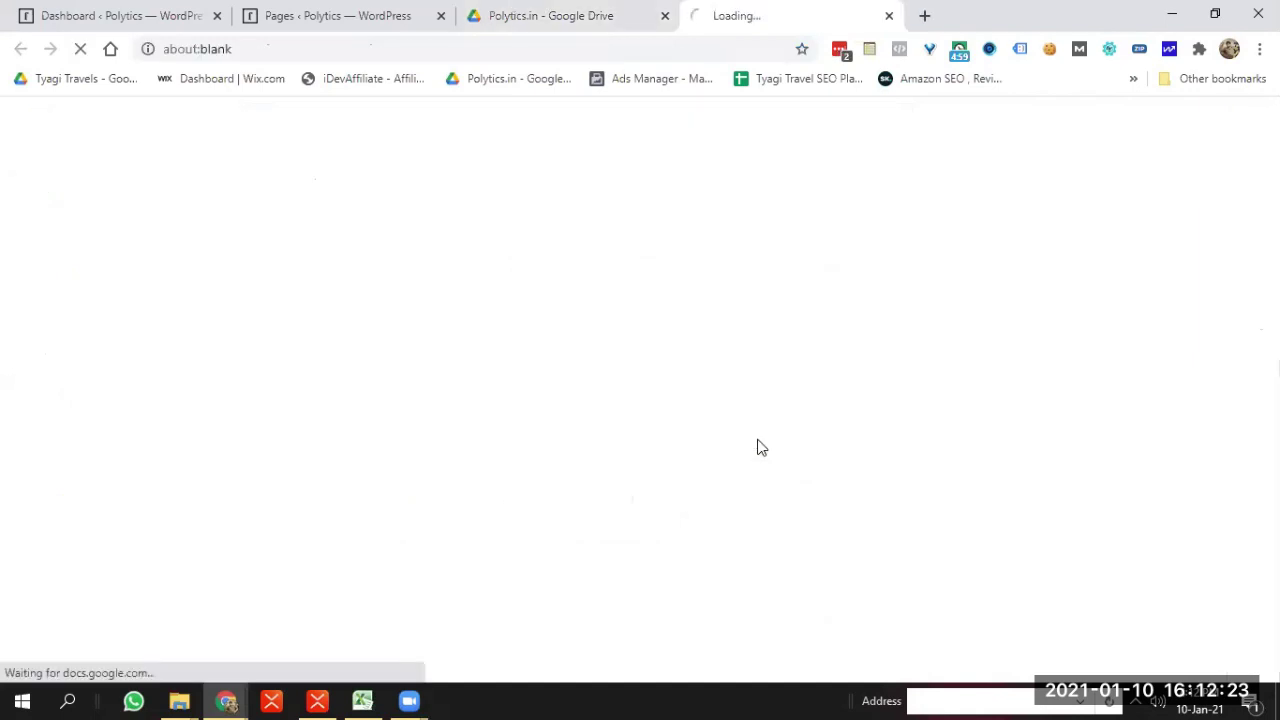
pyautogui.click(555, 12)
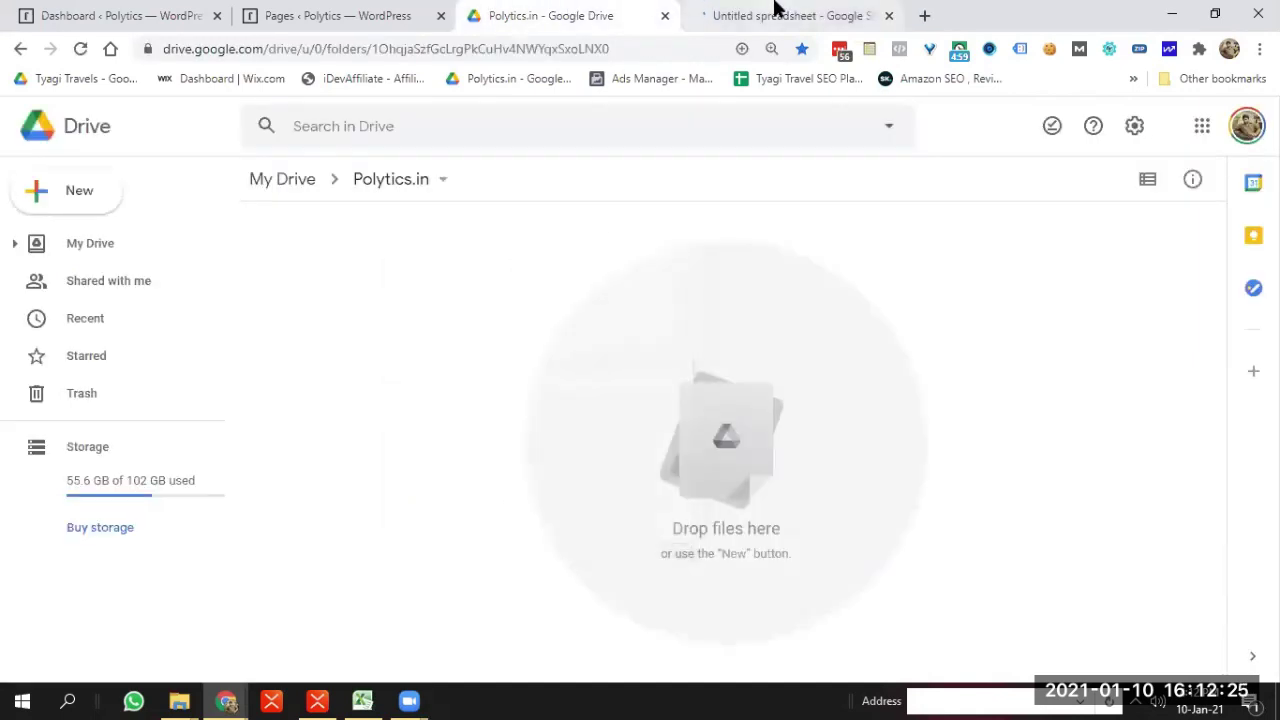
pyautogui.click(770, 14)
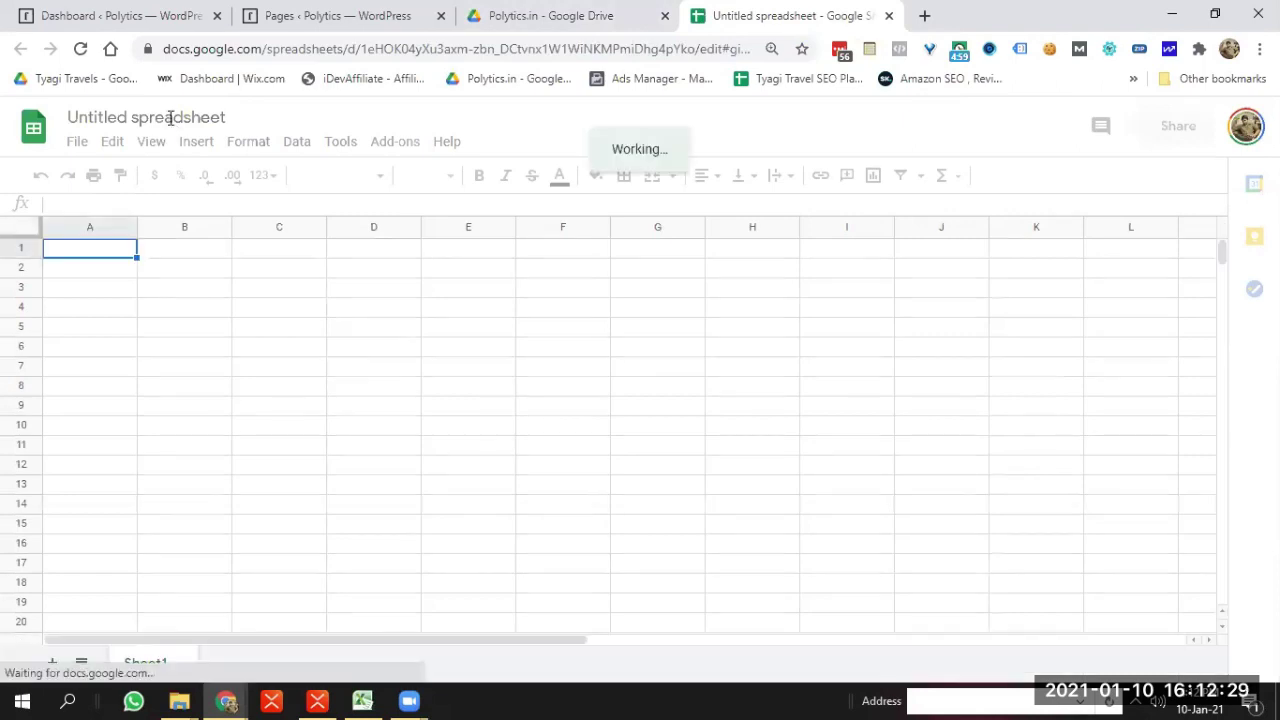
# Rename the untitled spreadsheet as "Website planning - Polytics"
pyautogui.click(172, 117)
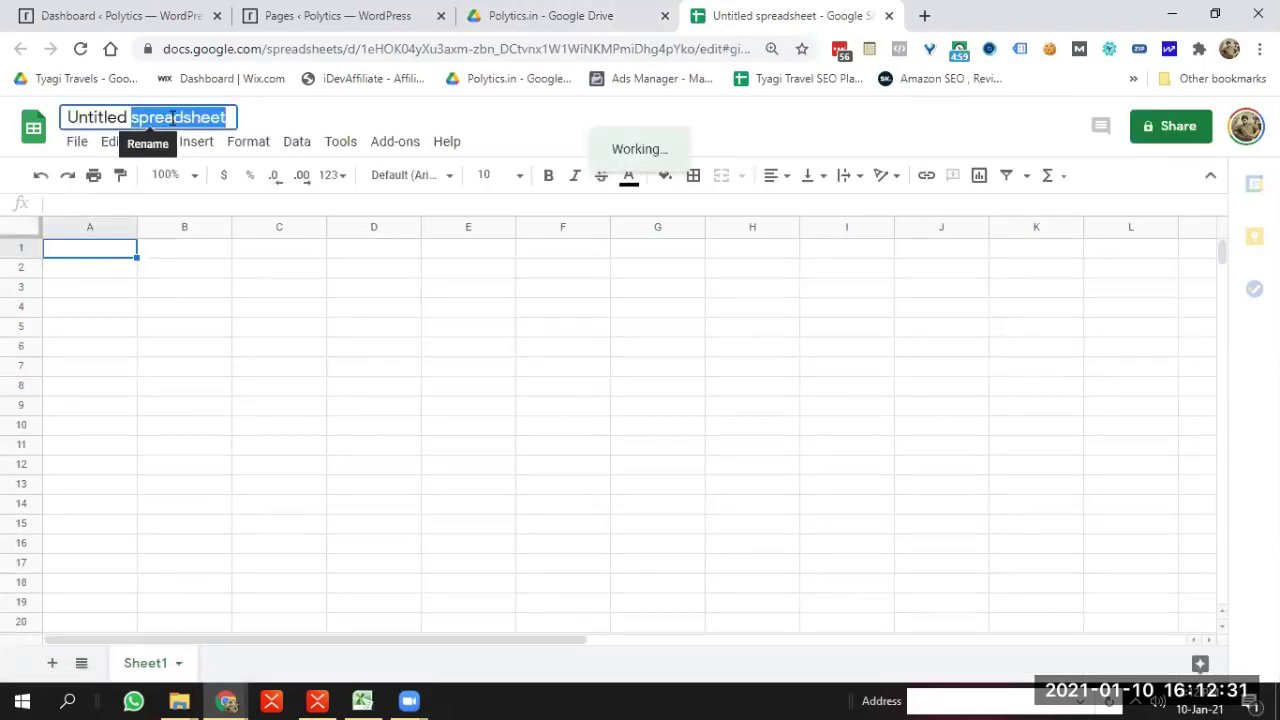
pyautogui.press('BackSpace')
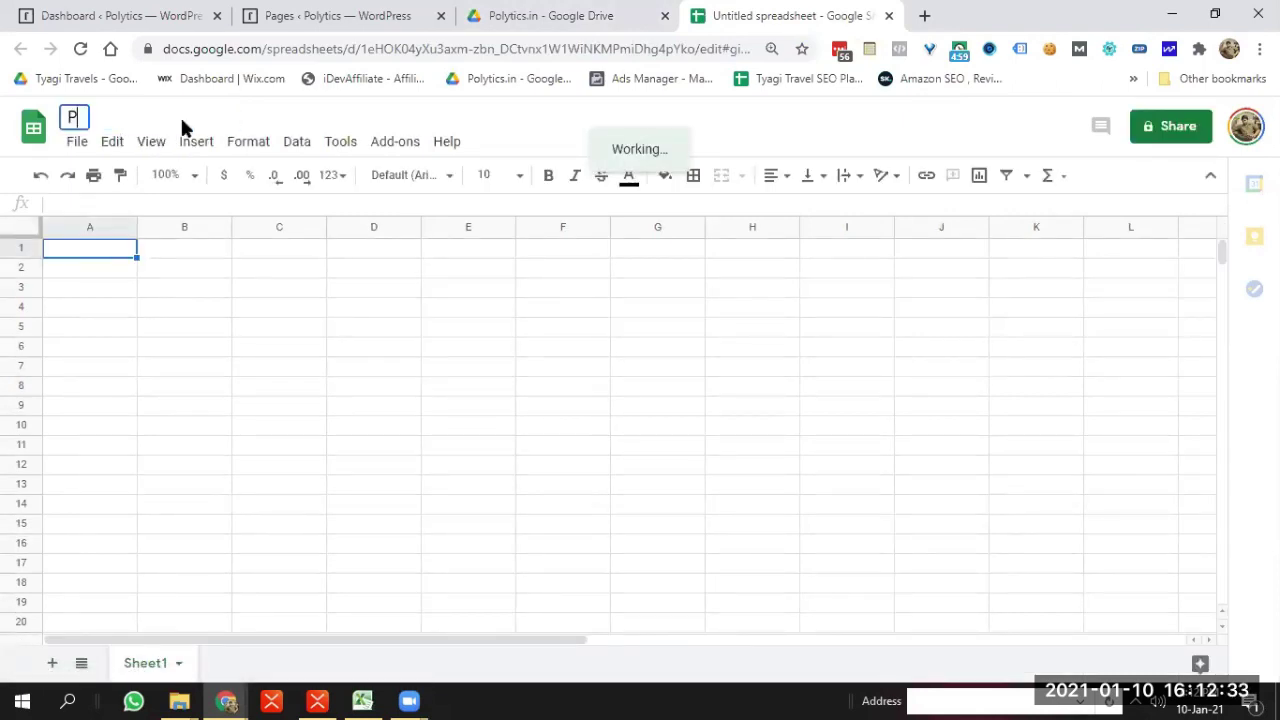
pyautogui.write('Websi')
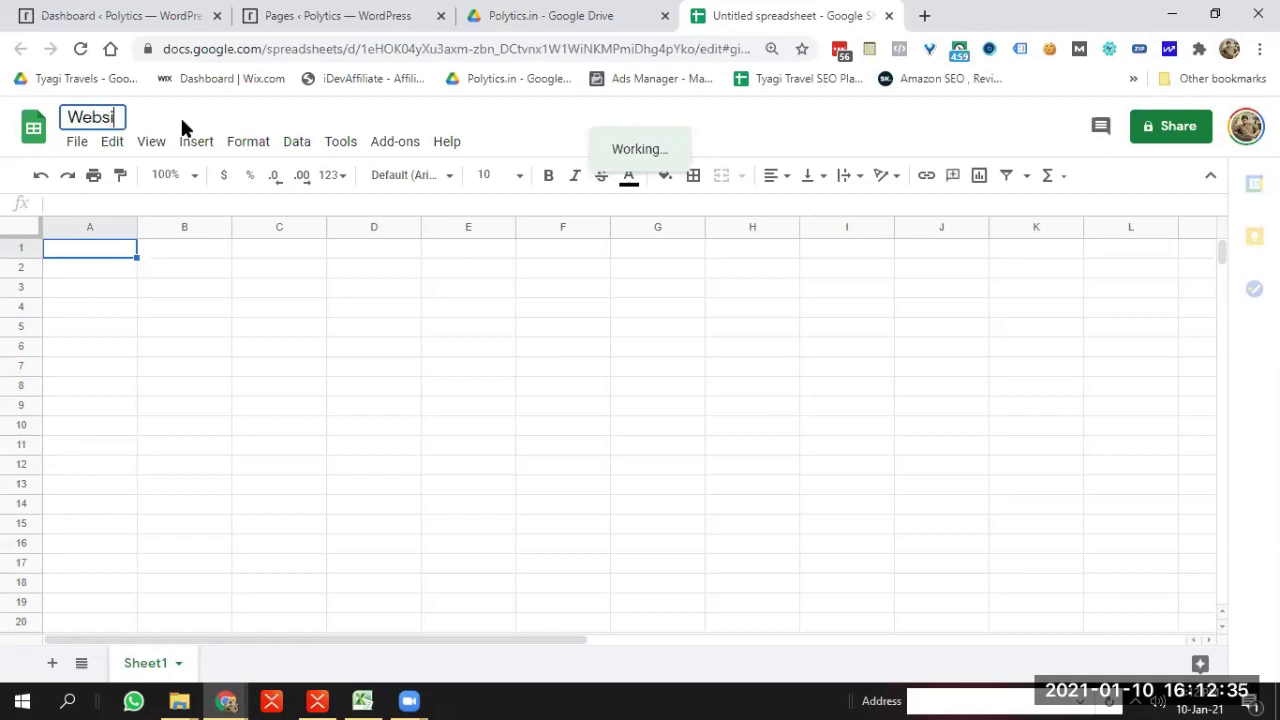
pyautogui.write('te planning ')
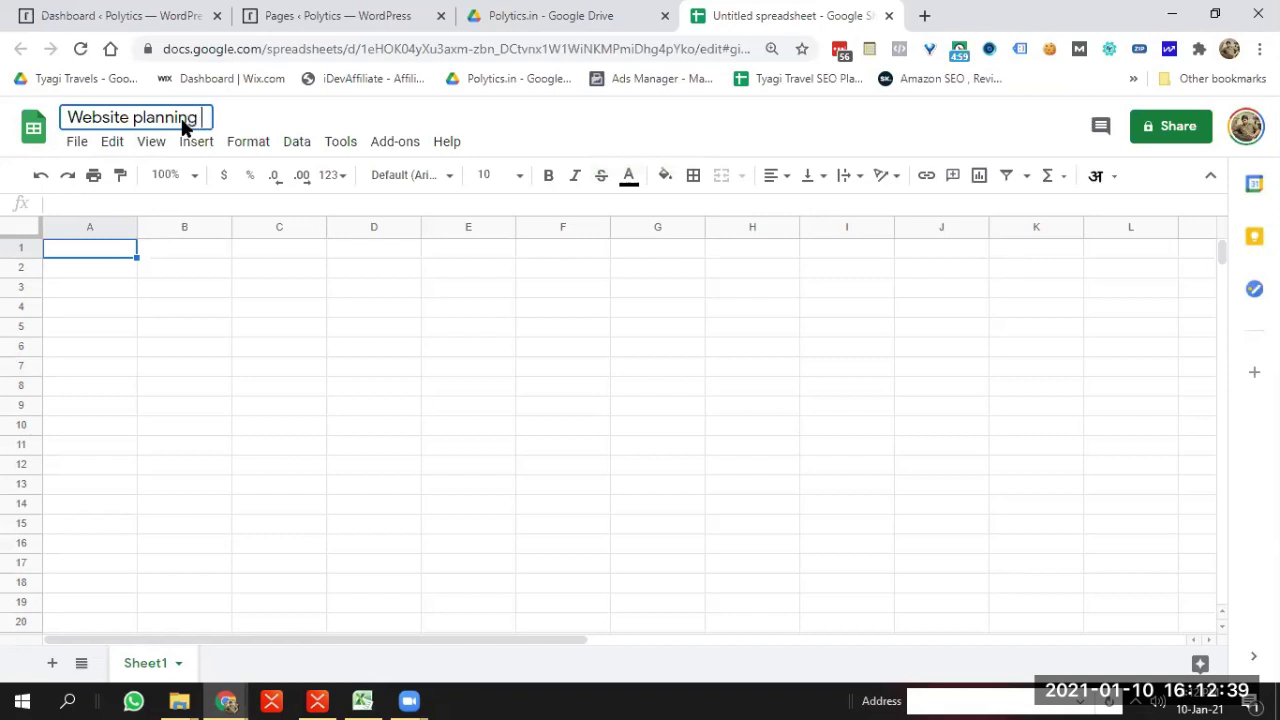
pyautogui.write('- Polytics')
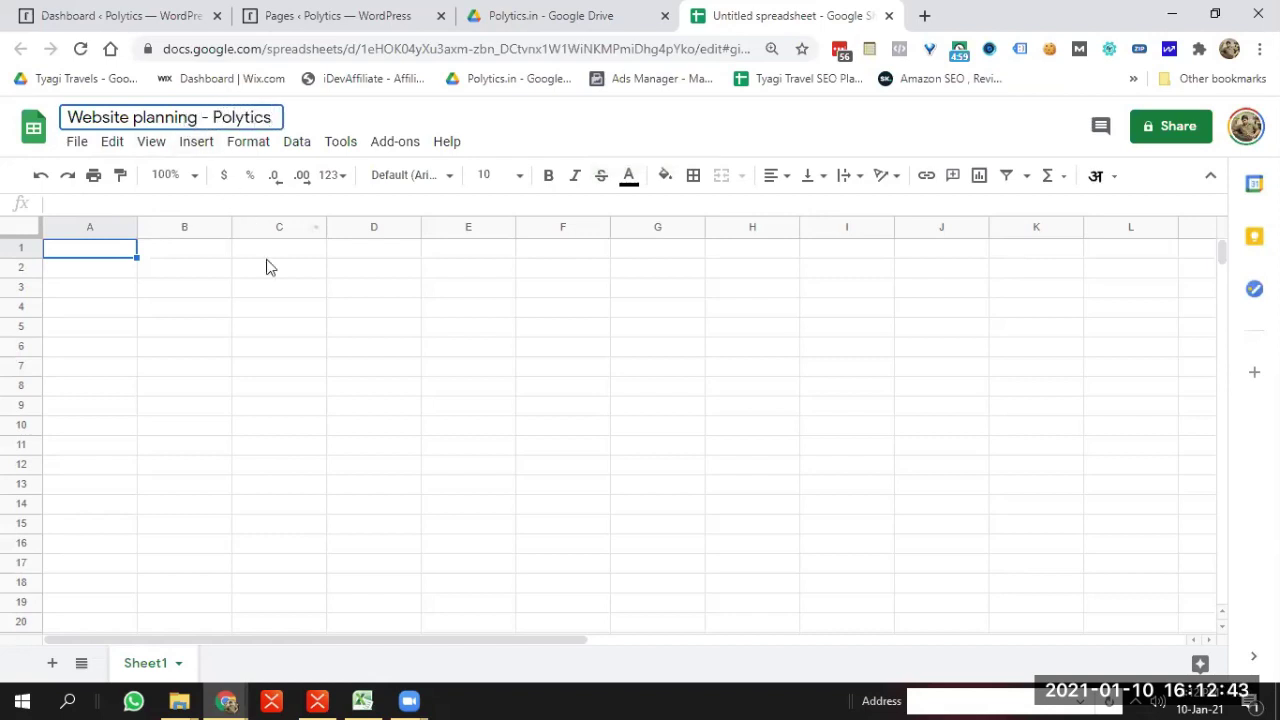
pyautogui.click(270, 304)
pyautogui.click(79, 248)
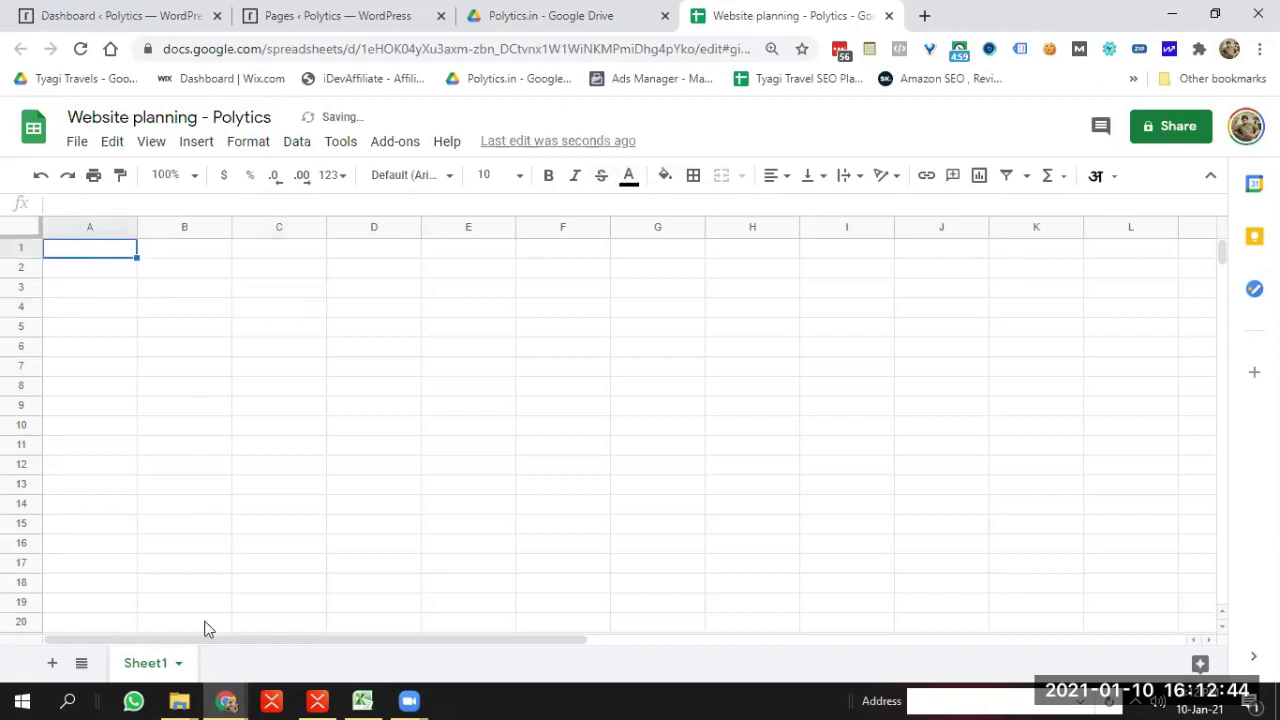
# Rename the Sheet1 worksheet as "Research"
pyautogui.rightClick(145, 668)
pyautogui.click(161, 428)
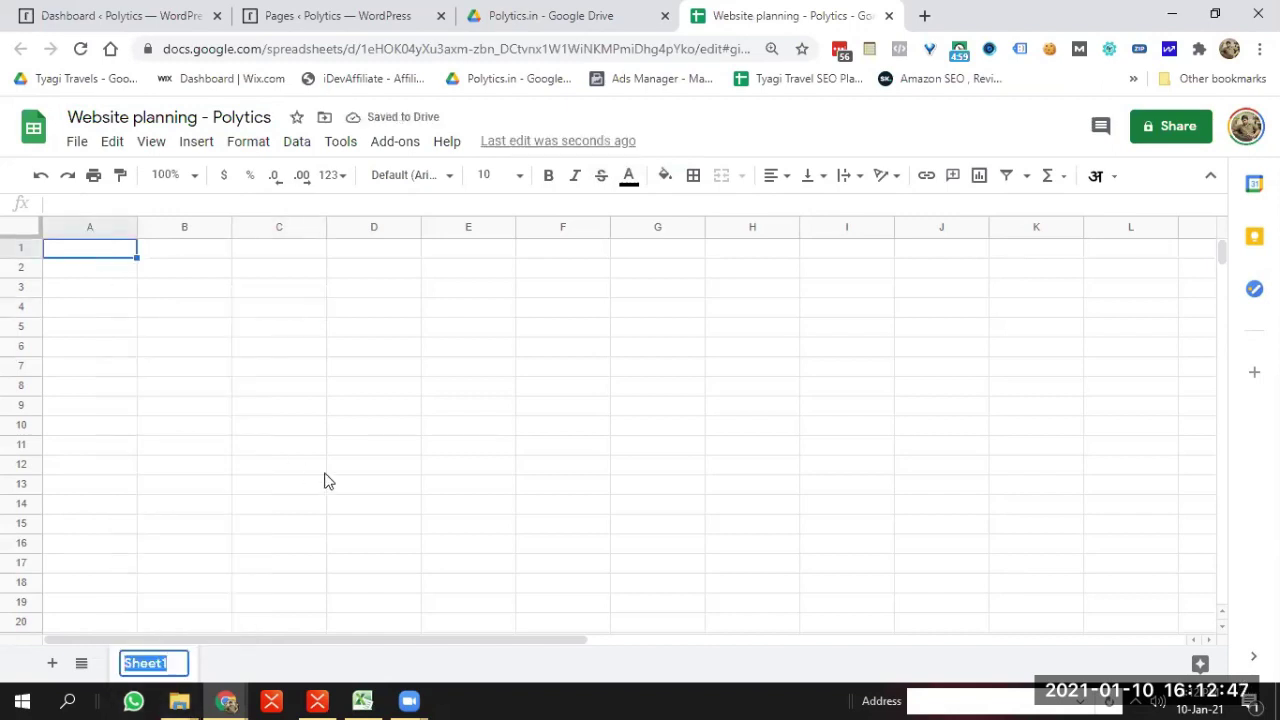
pyautogui.write('Pa')
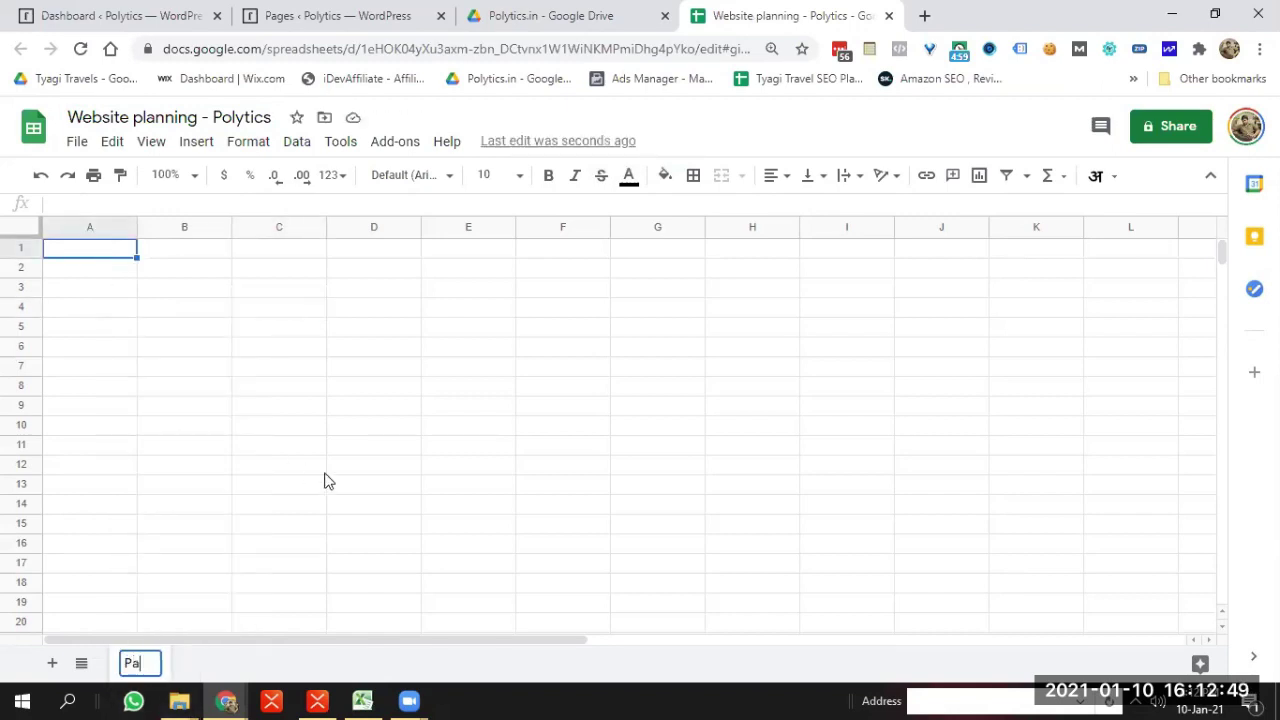
pyautogui.press('BackSpace')
pyautogui.press('BackSpace')
pyautogui.write('Page')
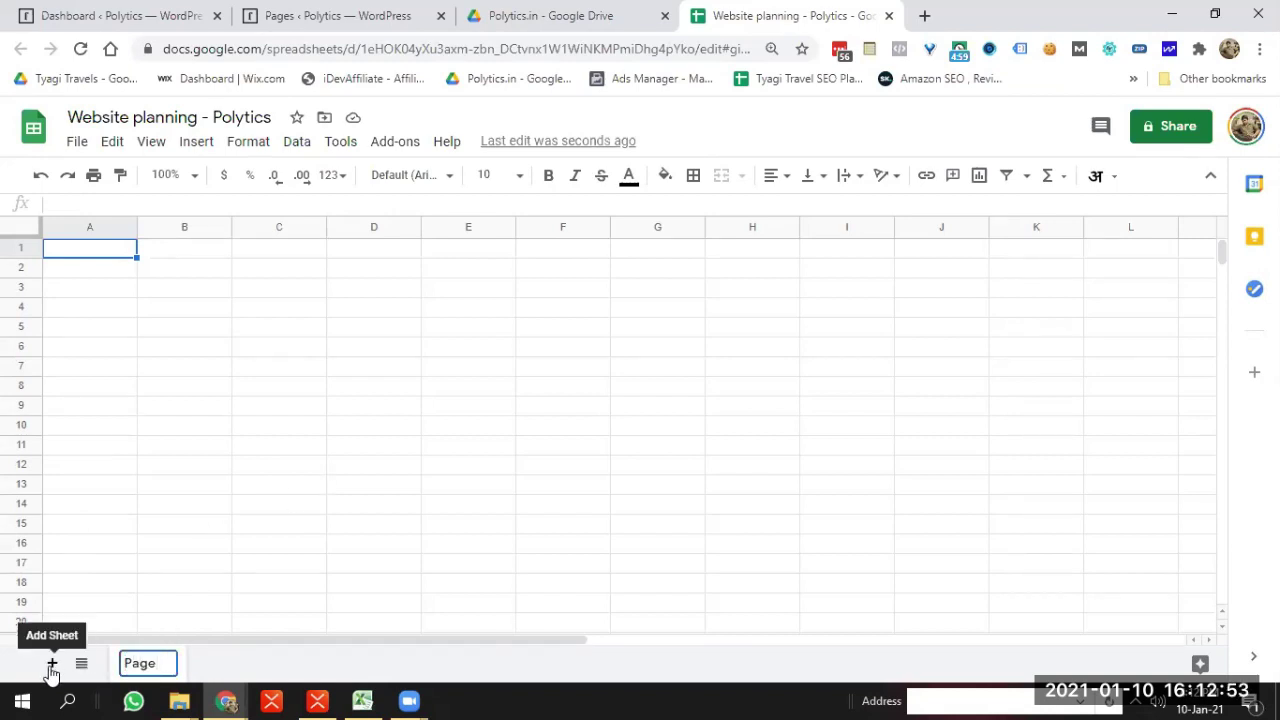
pyautogui.doubleClick(145, 665)
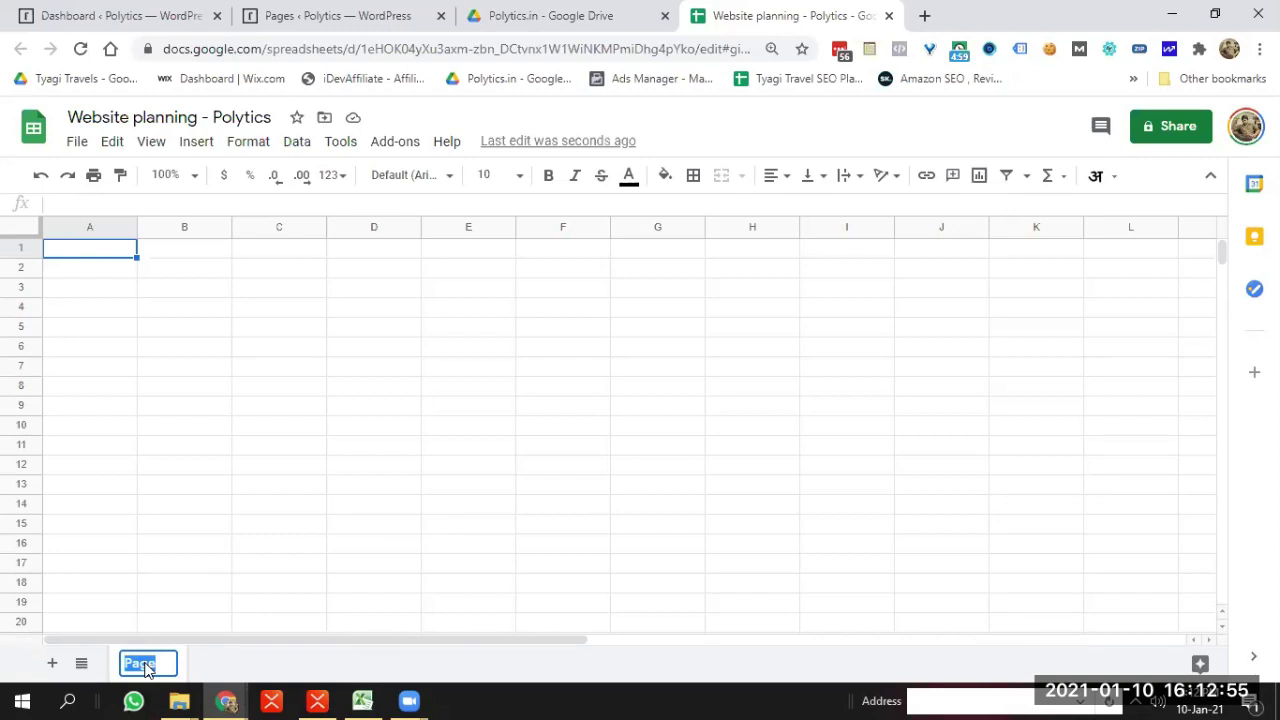
pyautogui.write('Research')
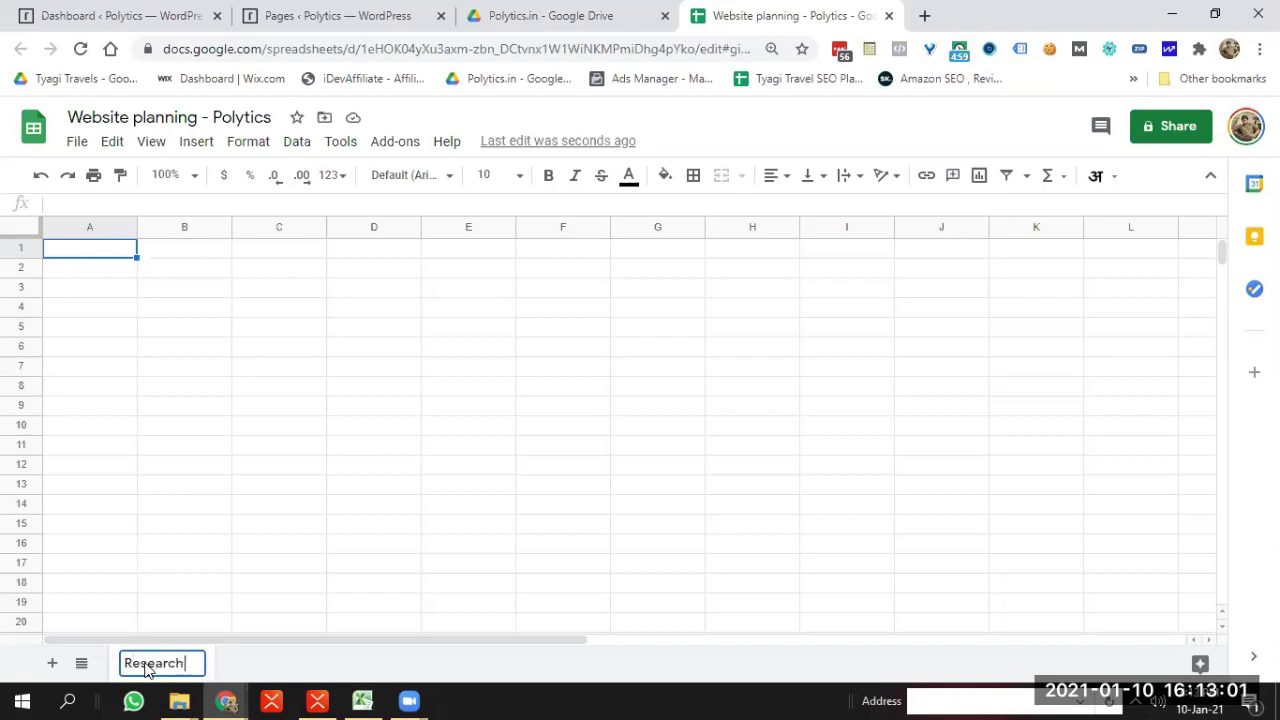
pyautogui.click(264, 526)
# Enter the column headings "Competitors" in A1 and "Pages" in B1 of the Research sheet
pyautogui.click(66, 250)
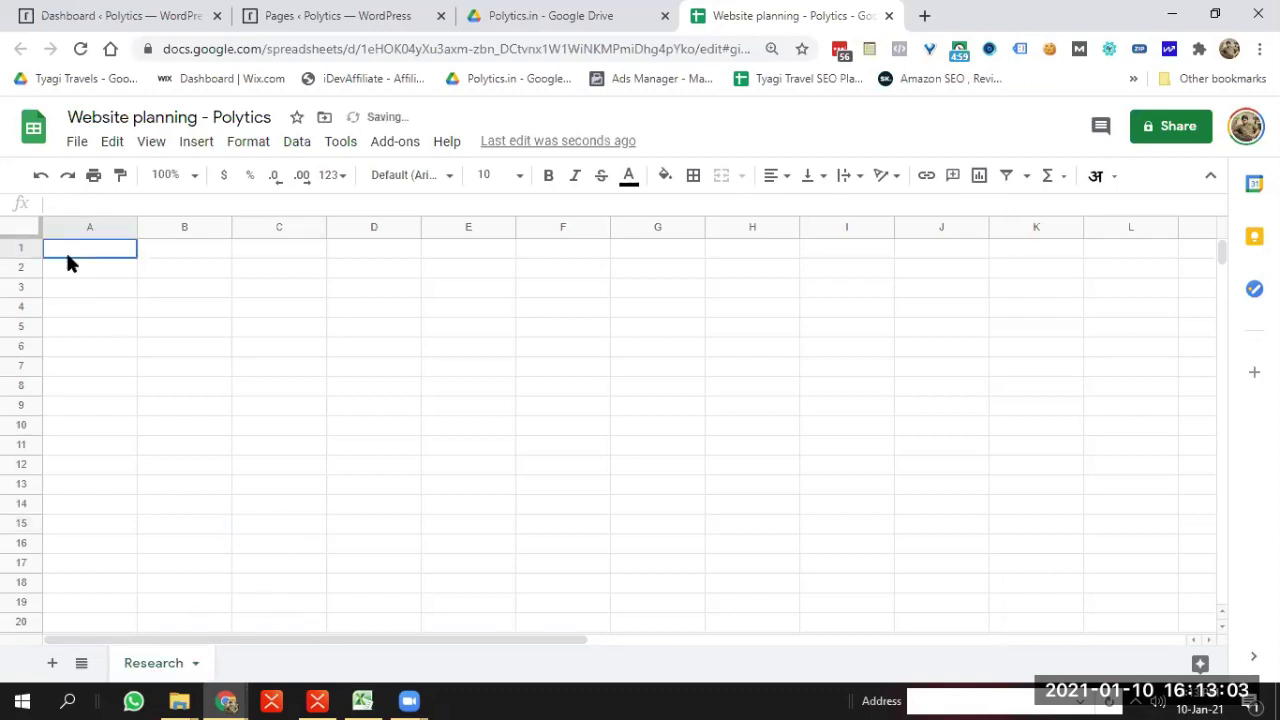
pyautogui.write('Compe')
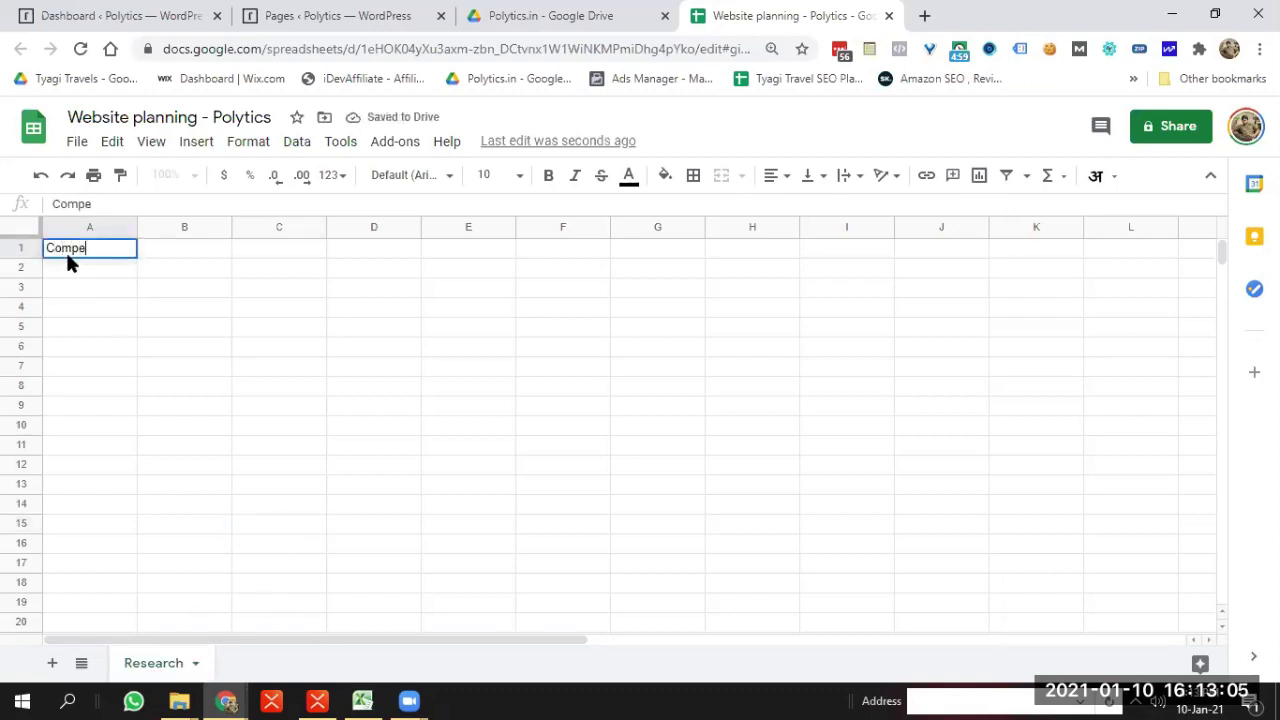
pyautogui.write('titors')
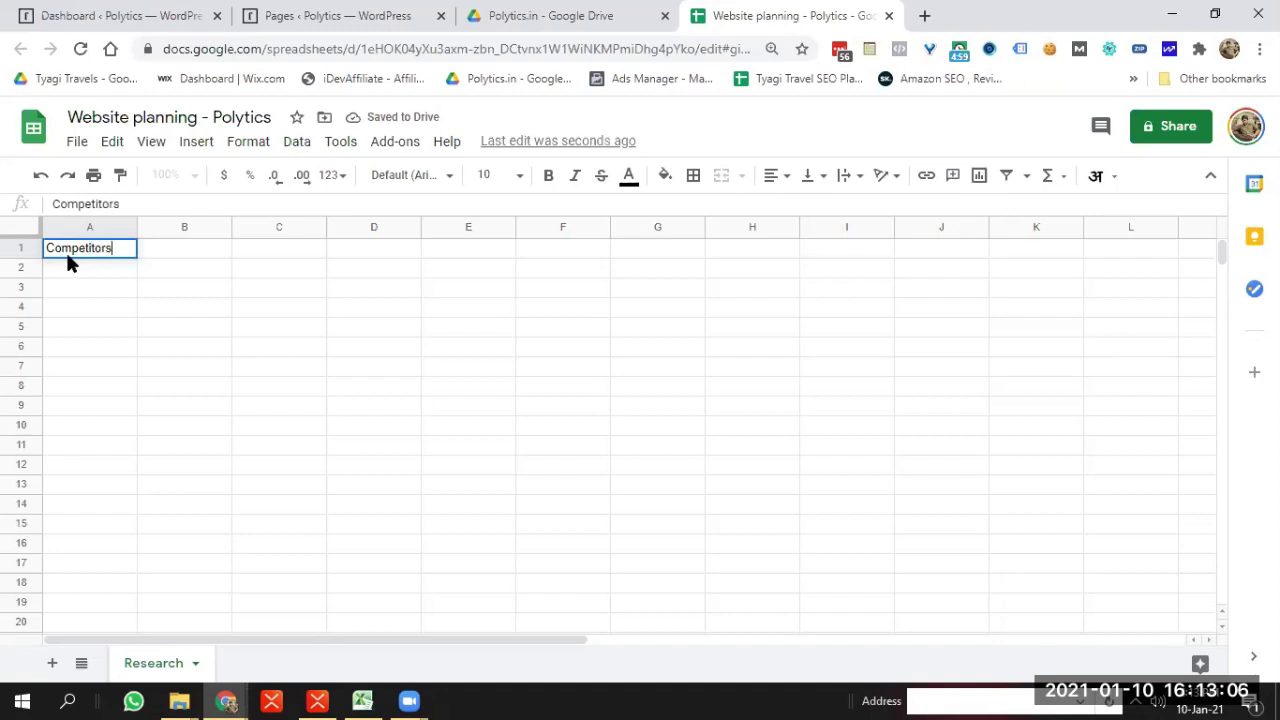
pyautogui.click(194, 350)
pyautogui.click(166, 254)
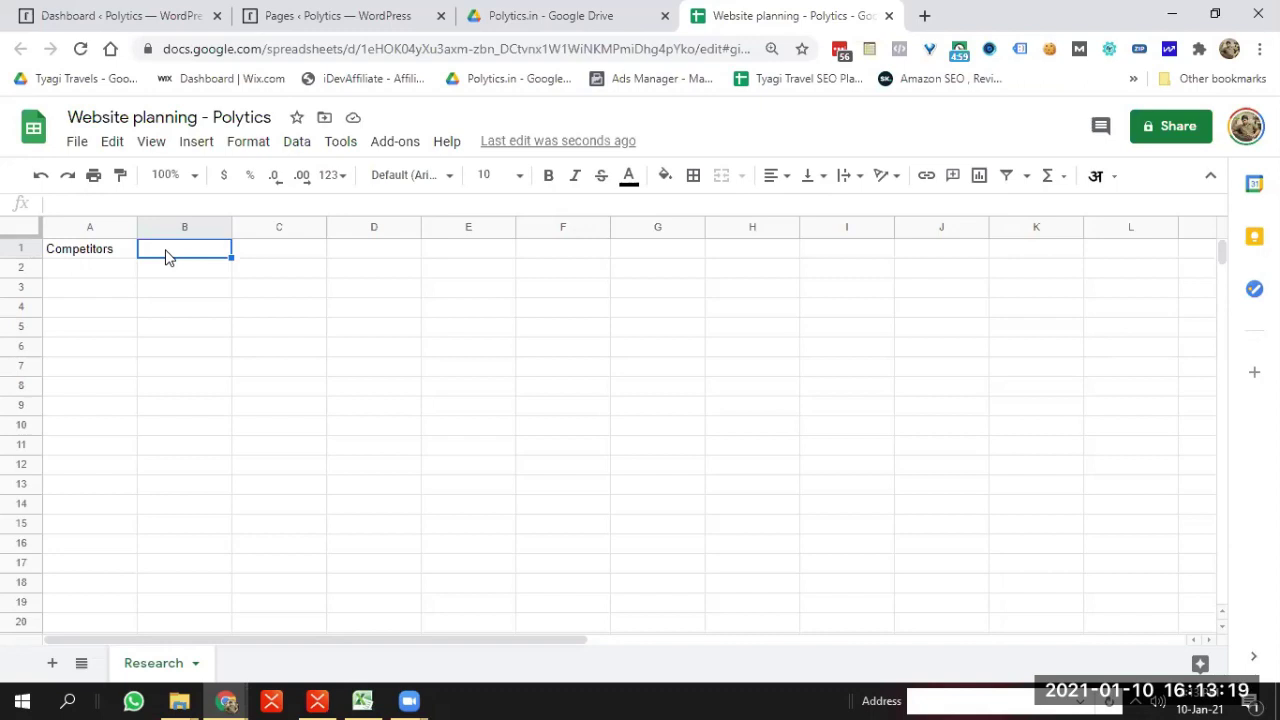
pyautogui.write('Pages')
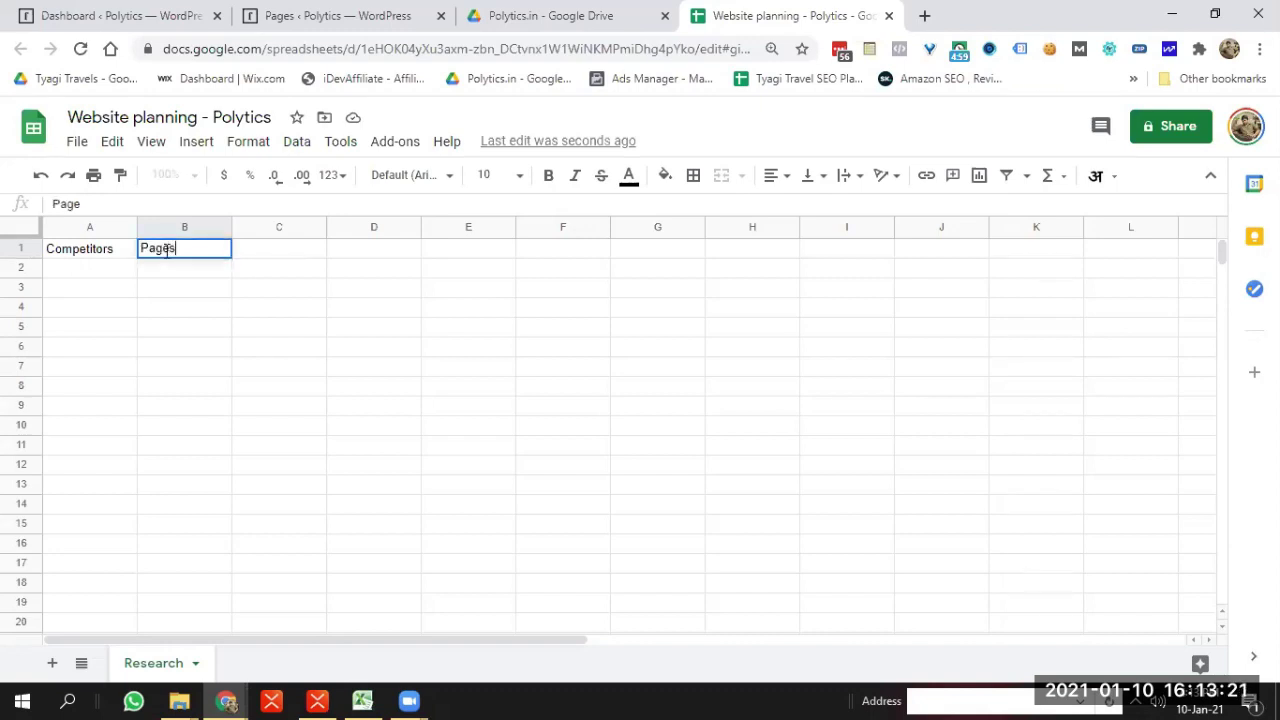
pyautogui.click(199, 331)
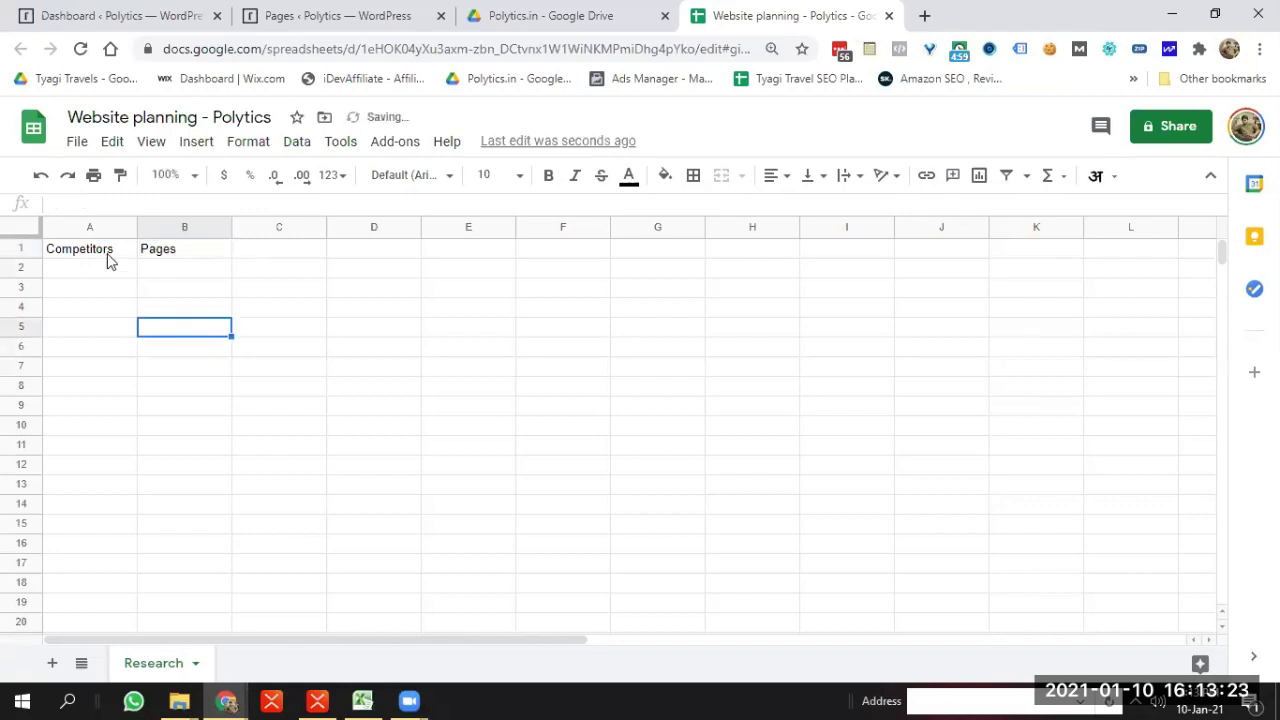
# Enter the column heading "Keywords" in cell C1 of the Research sheet
pyautogui.click(295, 259)
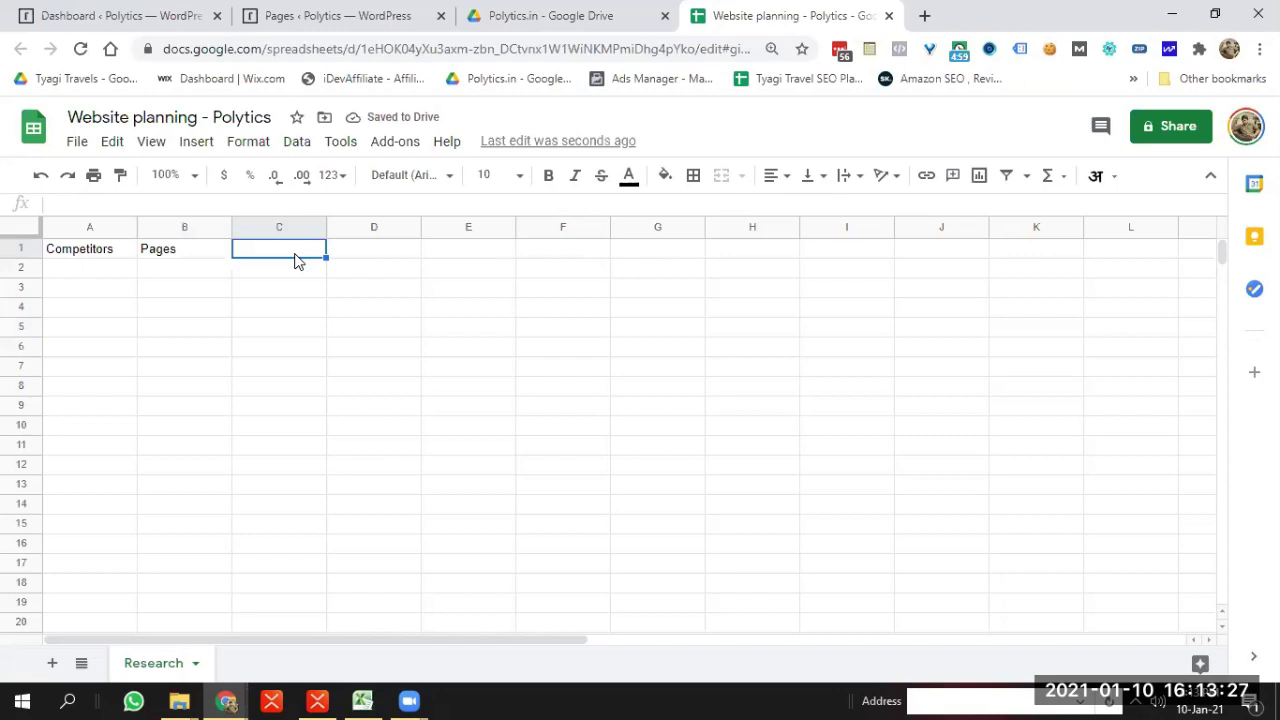
pyautogui.write('Kewyro')
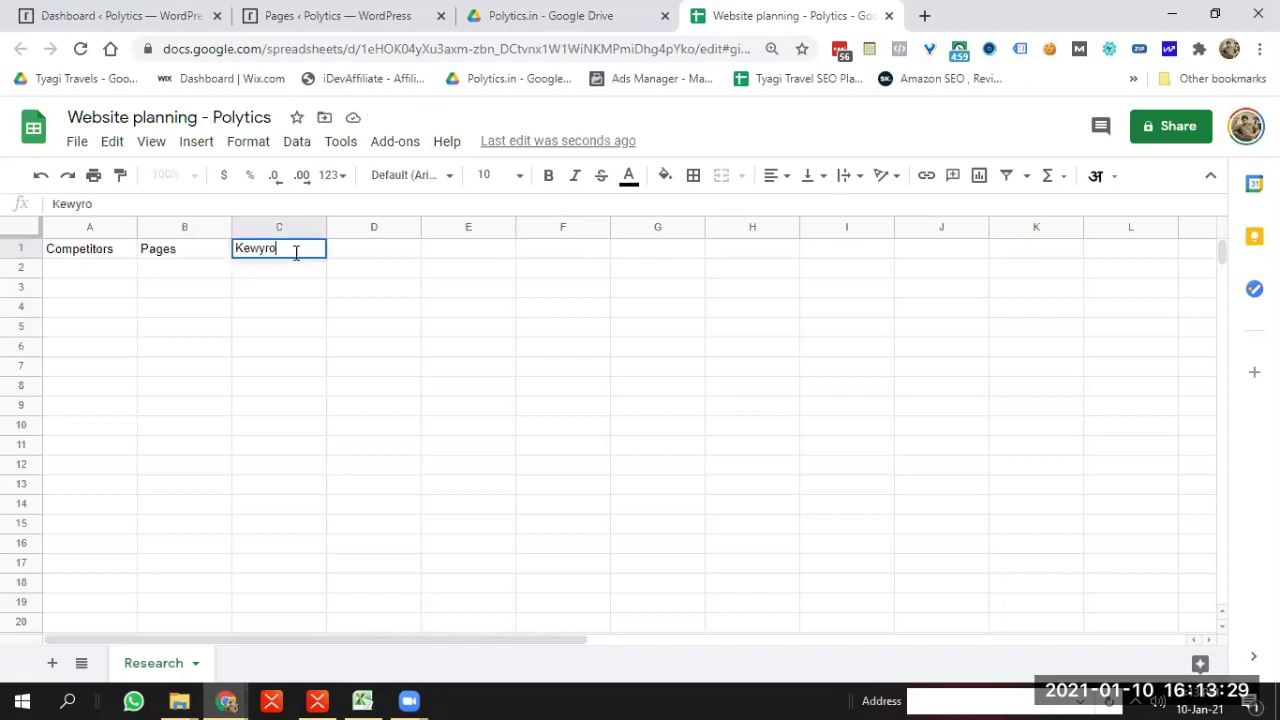
pyautogui.press('BackSpace')
pyautogui.write('ywords')
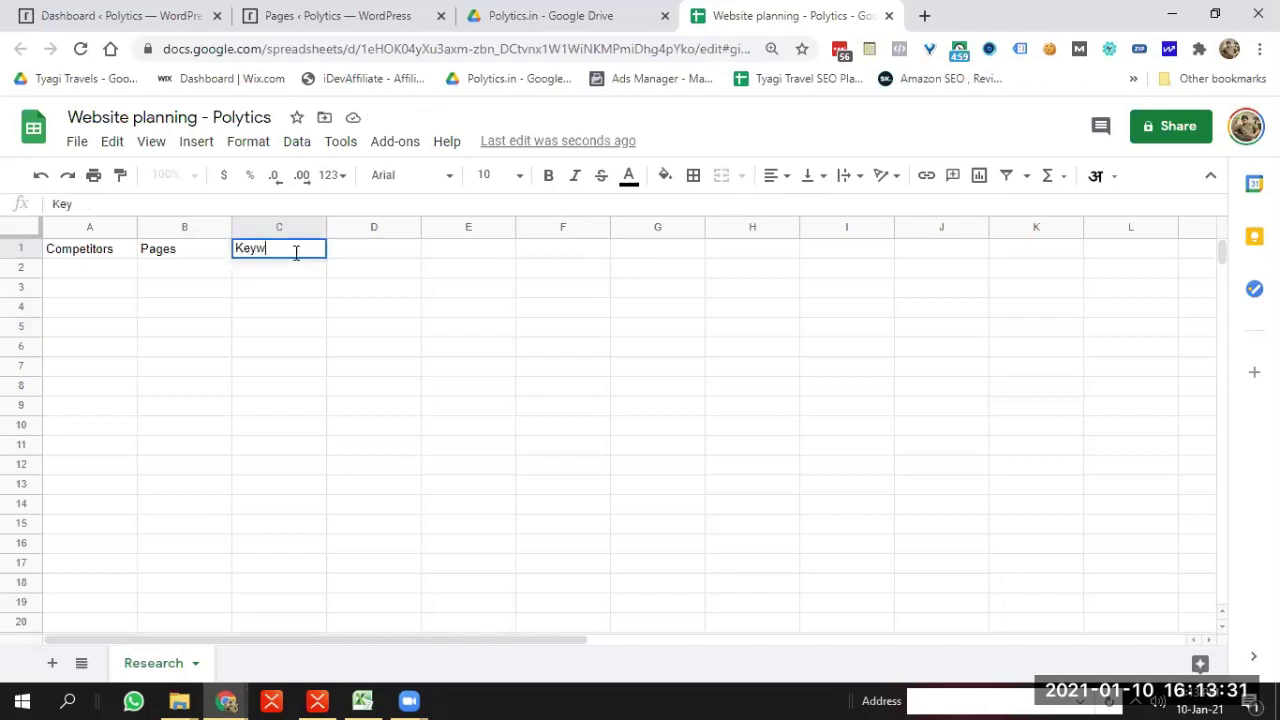
pyautogui.click(298, 293)
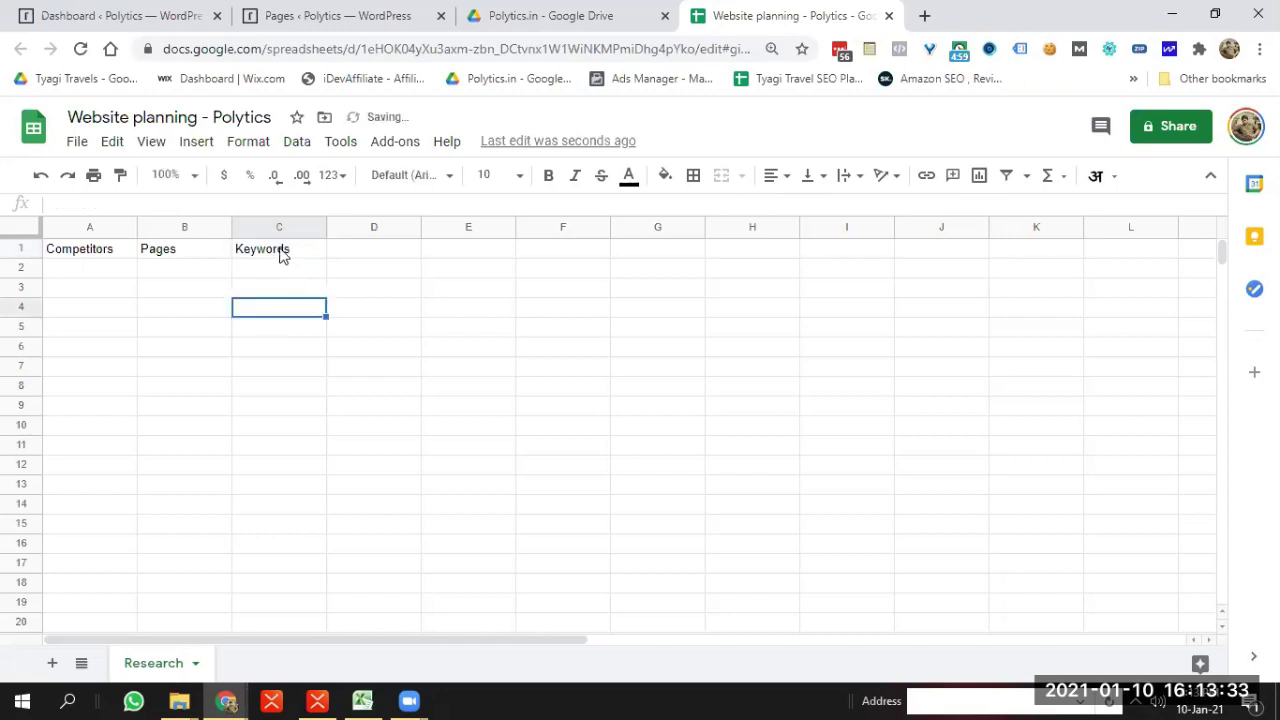
# Change the heading in C1 to "Base Keywords"
pyautogui.click(280, 251)
pyautogui.doubleClick(280, 250)
pyautogui.click(239, 249)
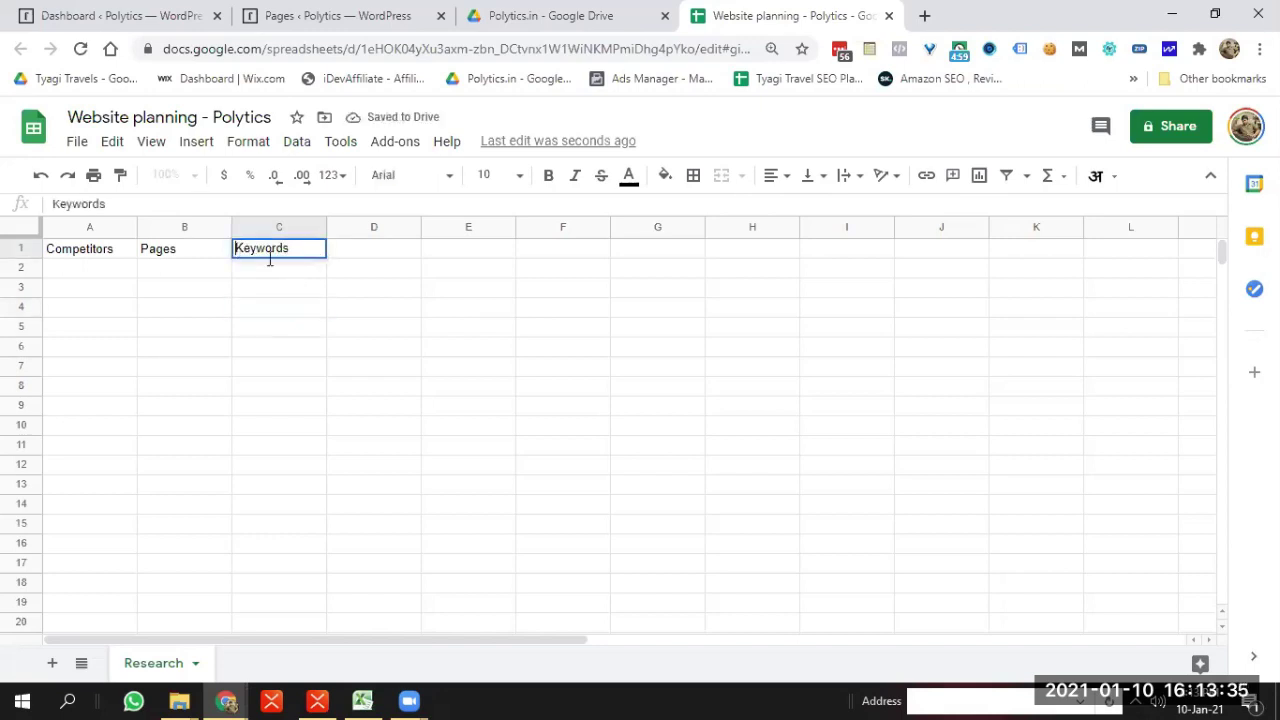
pyautogui.write('Base')
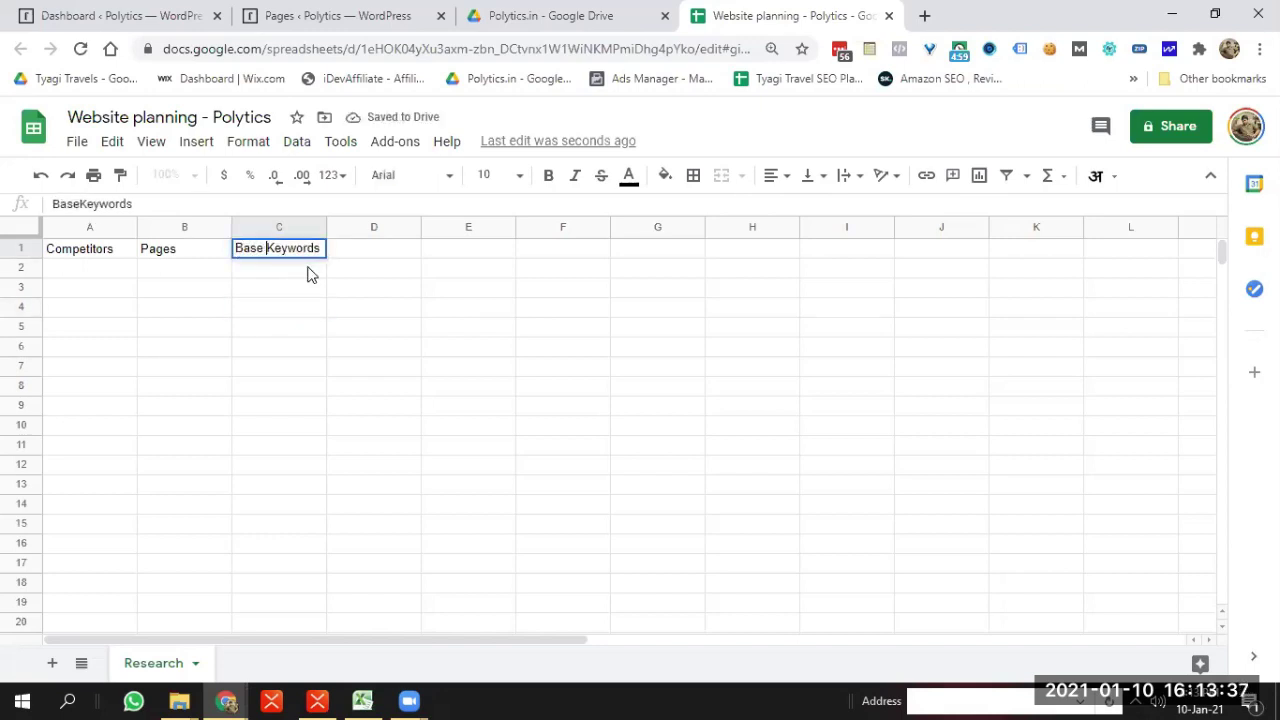
pyautogui.click(297, 307)
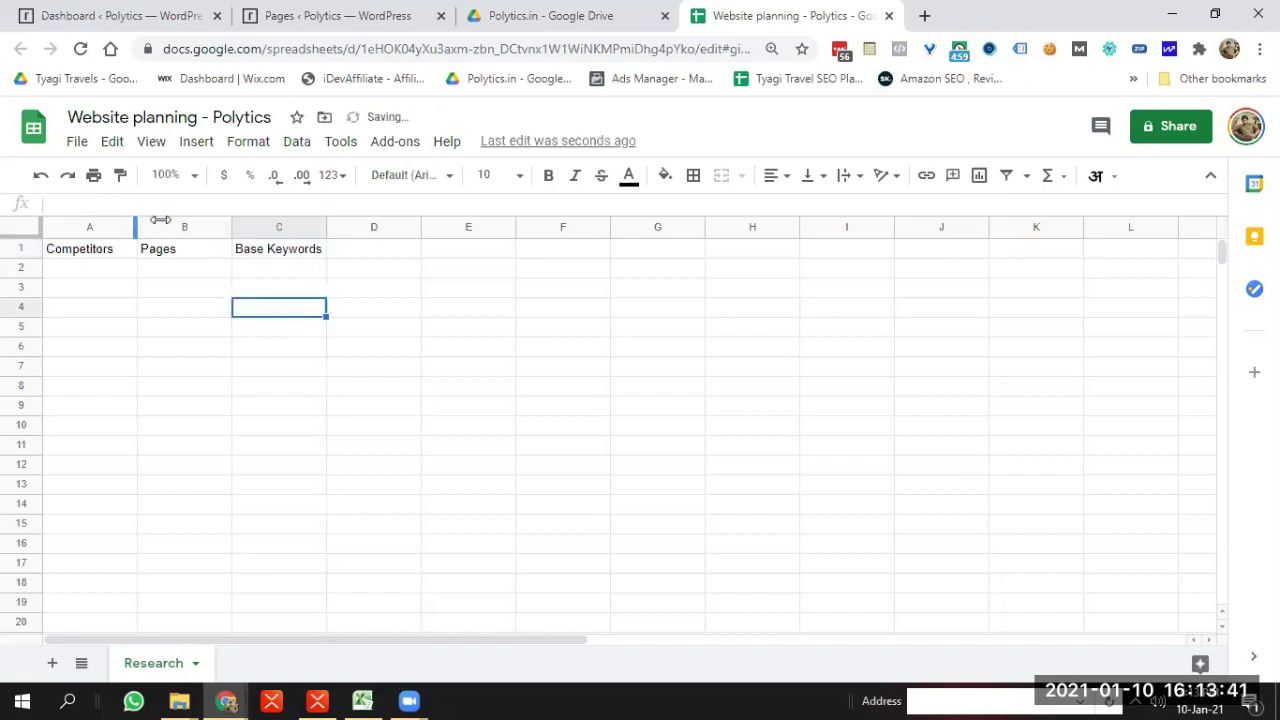
# Widen column A of the Research sheet slightly
pyautogui.moveTo(160, 220); pyautogui.dragTo(230, 558)
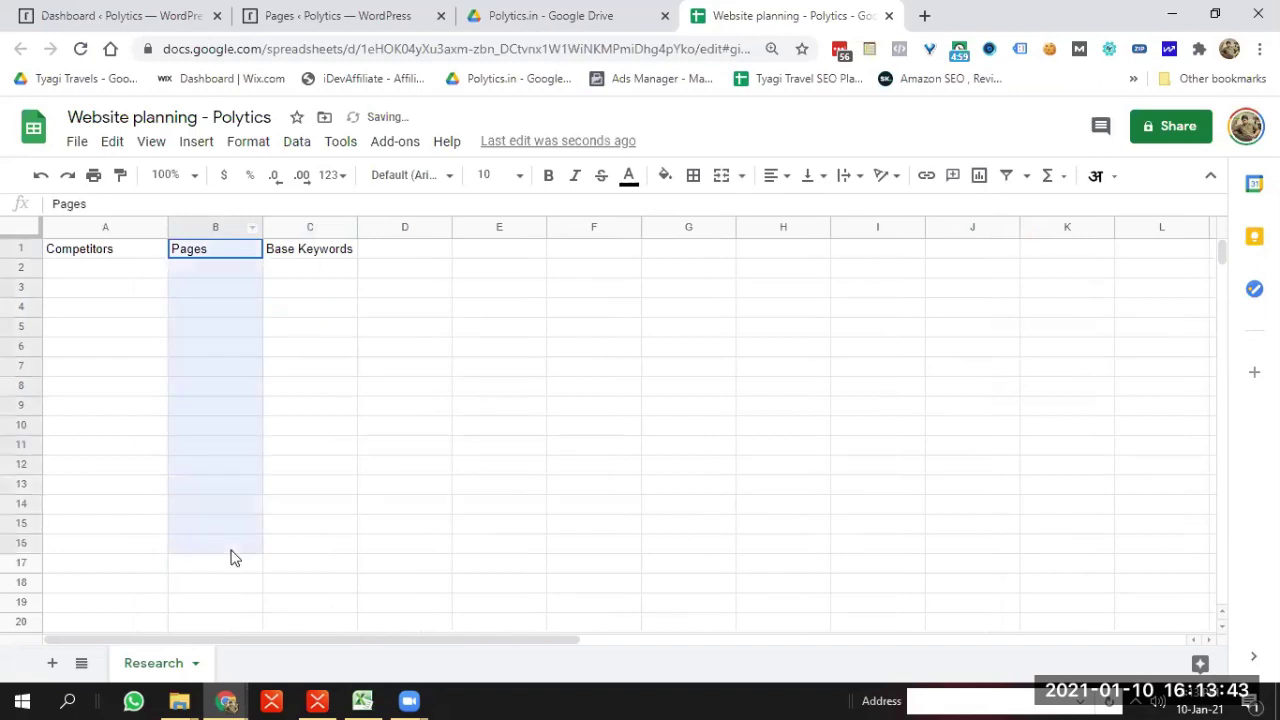
pyautogui.click(72, 254)
pyautogui.click(224, 287)
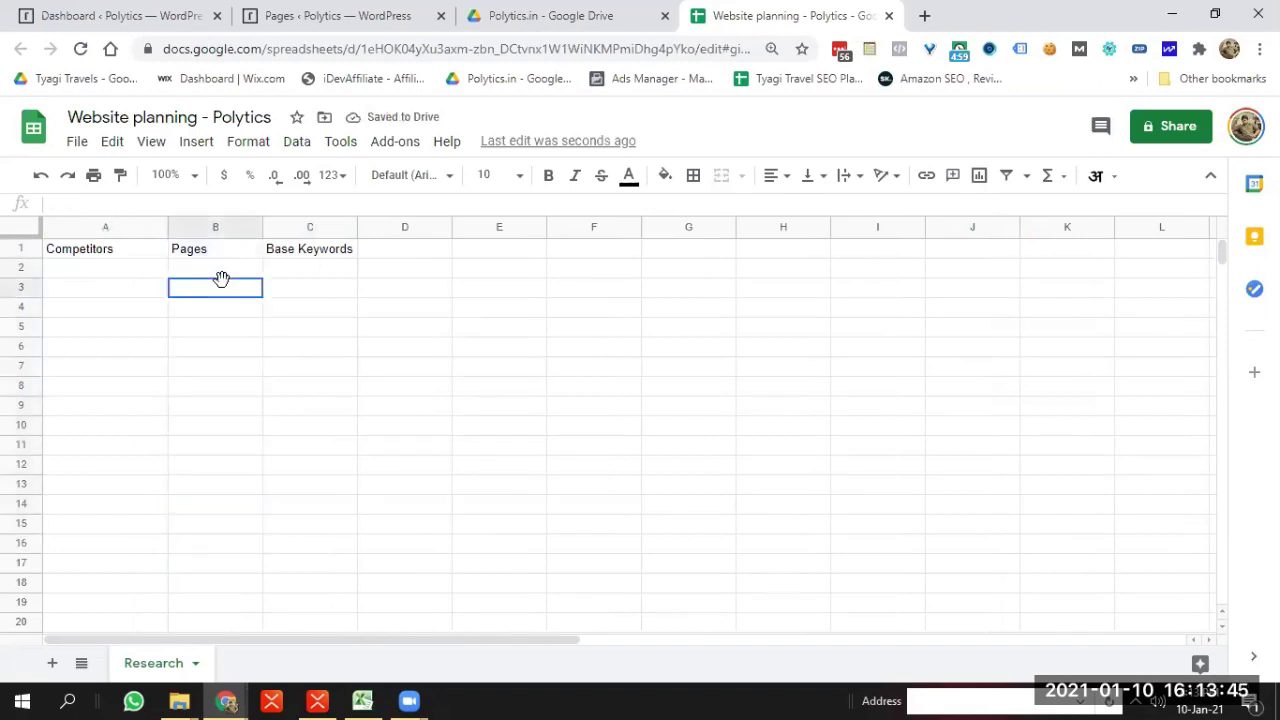
pyautogui.press('Down')
pyautogui.press('Down')
pyautogui.press('Down')
pyautogui.press('Down')
pyautogui.press('Down')
pyautogui.press('Down')
pyautogui.moveTo(100, 266); pyautogui.dragTo(100, 437)
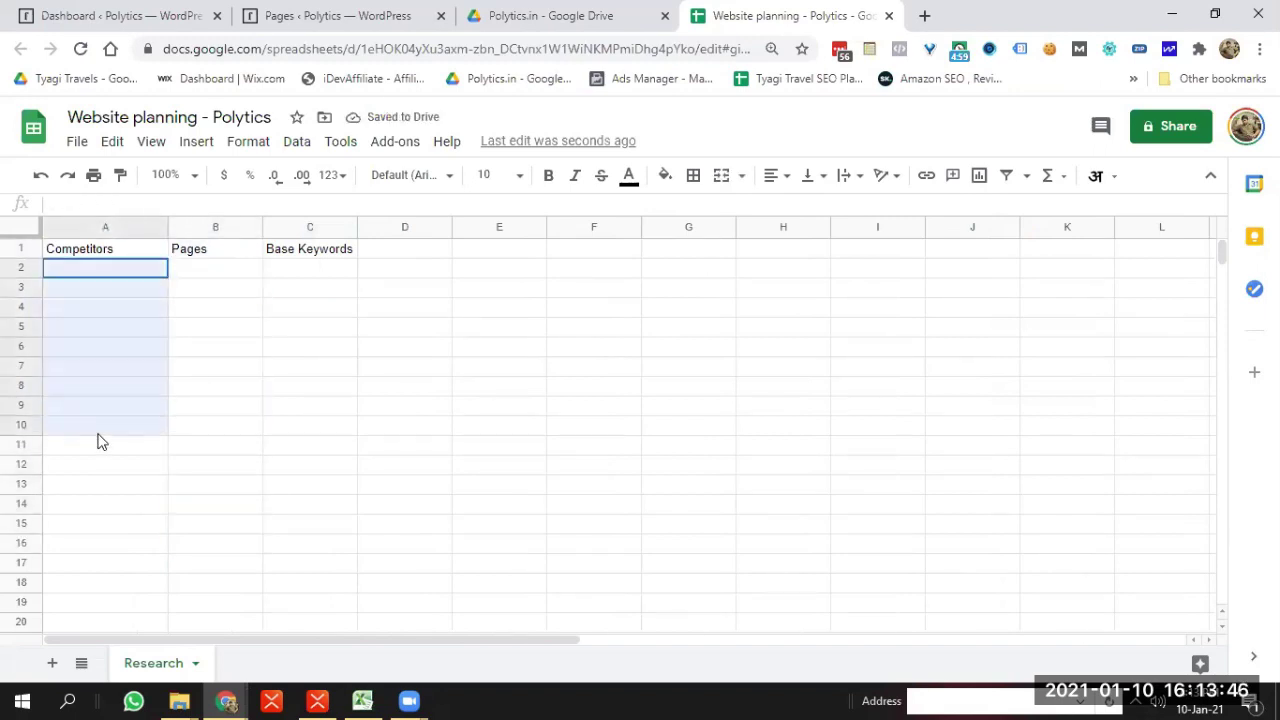
pyautogui.click(100, 273)
pyautogui.hotkey('shift', 'Down')
pyautogui.hotkey('shift', 'Down')
pyautogui.hotkey('shift', 'Down')
pyautogui.hotkey('shift', 'Down')
pyautogui.hotkey('shift', 'Down')
pyautogui.hotkey('shift', 'Down')
pyautogui.hotkey('shift', 'Down')
pyautogui.hotkey('shift', 'Down')
pyautogui.hotkey('shift', 'Down')
pyautogui.hotkey('shift', 'Down')
pyautogui.hotkey('shift', 'Down')
pyautogui.hotkey('shift', 'Down')
pyautogui.hotkey('shift', 'Down')
pyautogui.hotkey('shift', 'Down')
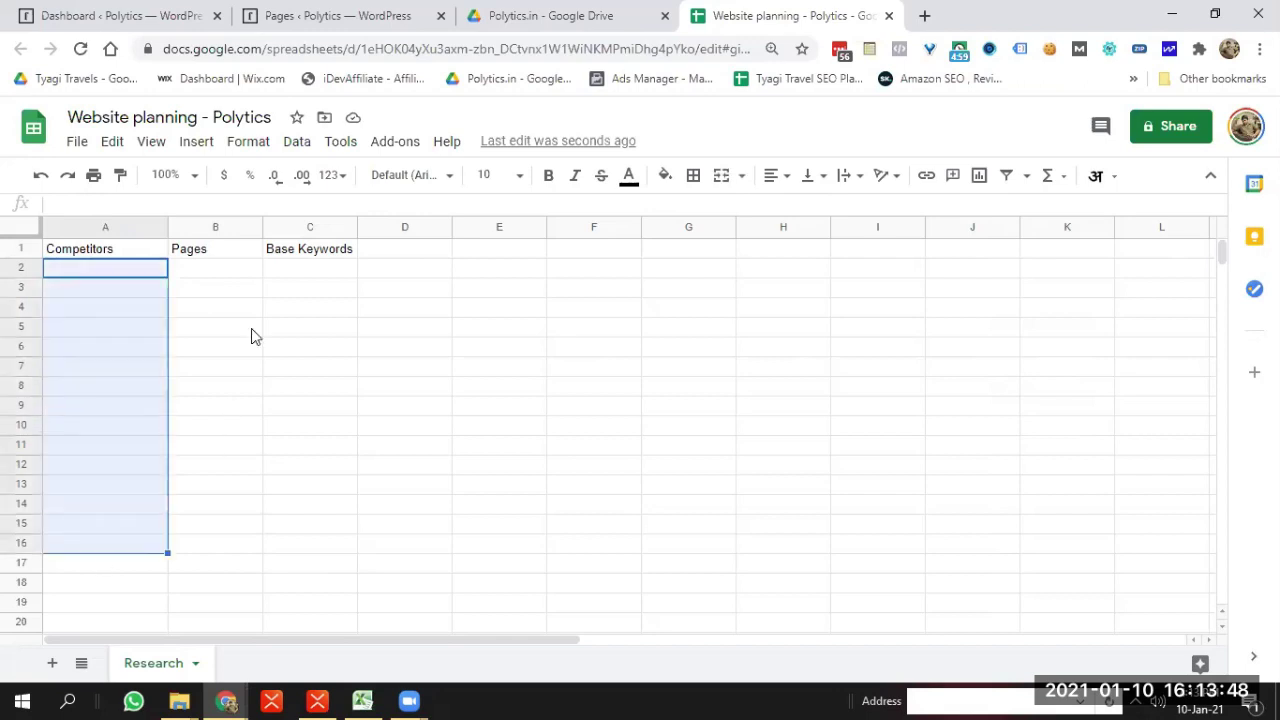
pyautogui.click(216, 271)
pyautogui.keyDown('shift'); pyautogui.click(229, 543); pyautogui.keyUp('shift')
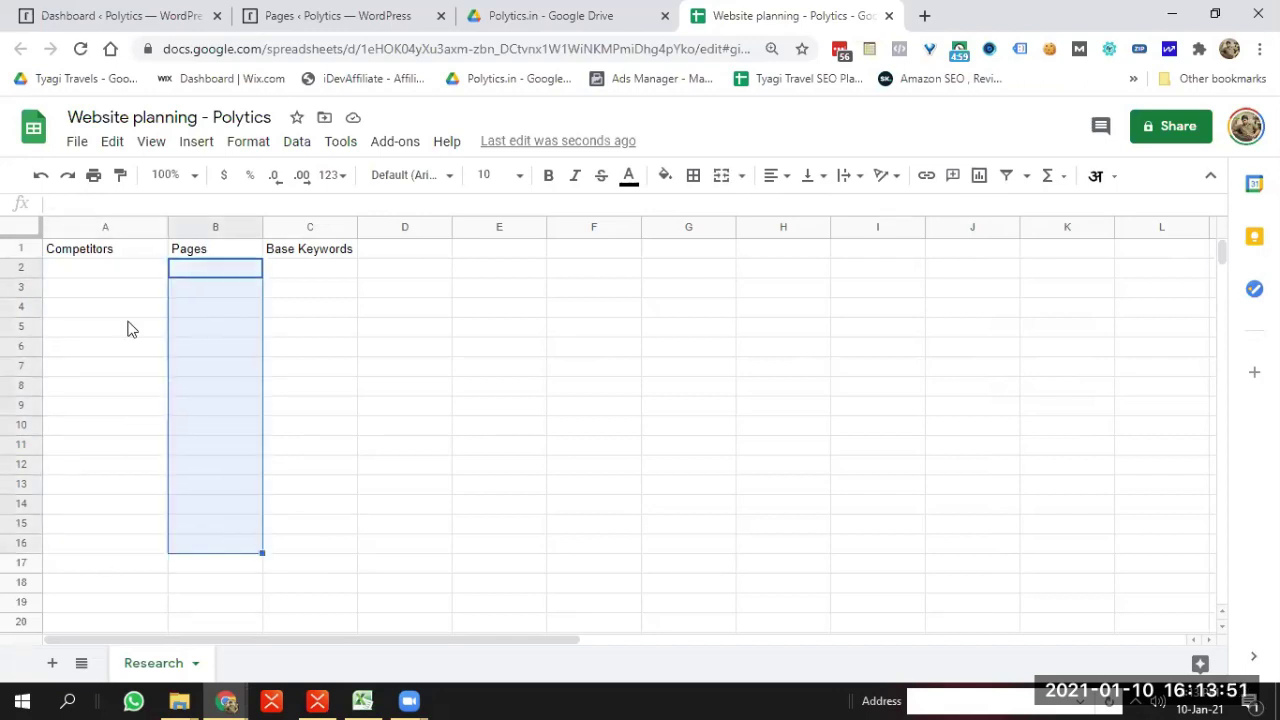
pyautogui.click(97, 257)
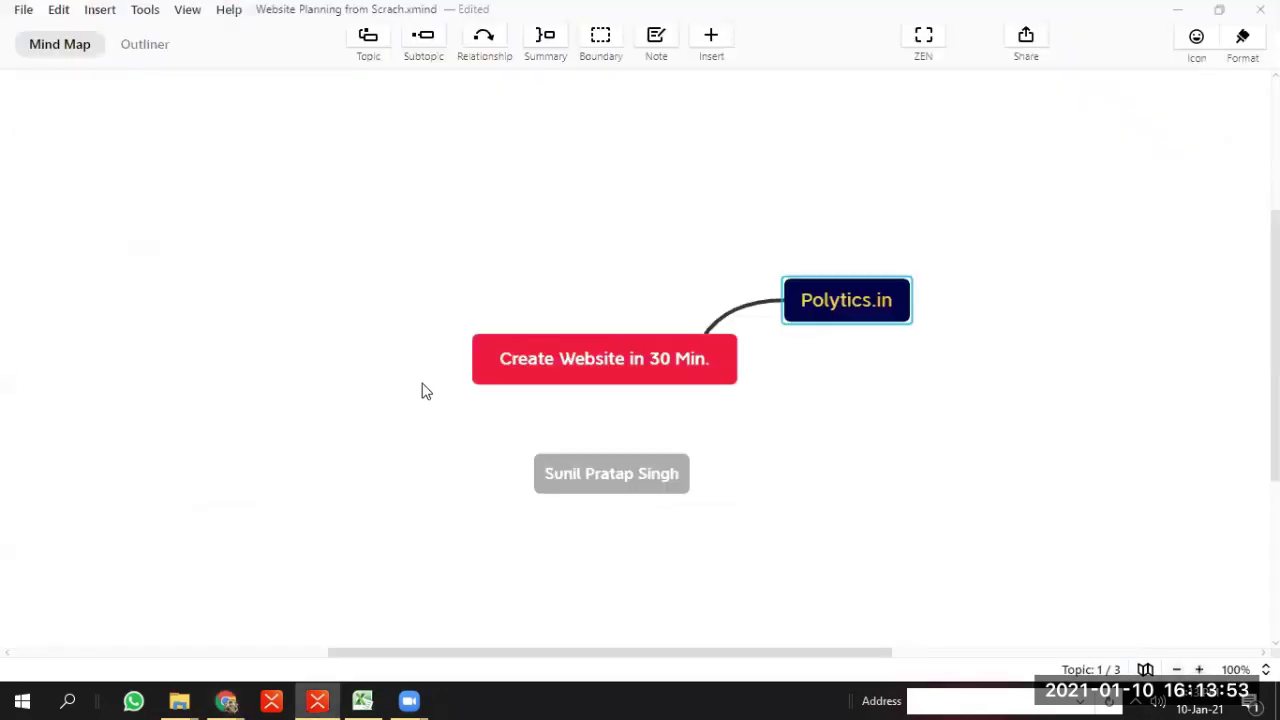
pyautogui.hotkey('alt', 'Tab')
pyautogui.hotkey('alt', 'Tab')
# Copy the headings in A1:C1, switch to the XMind mind map and paste them as a subtopic of Polytics.in
pyautogui.moveTo(72, 252); pyautogui.dragTo(337, 258)
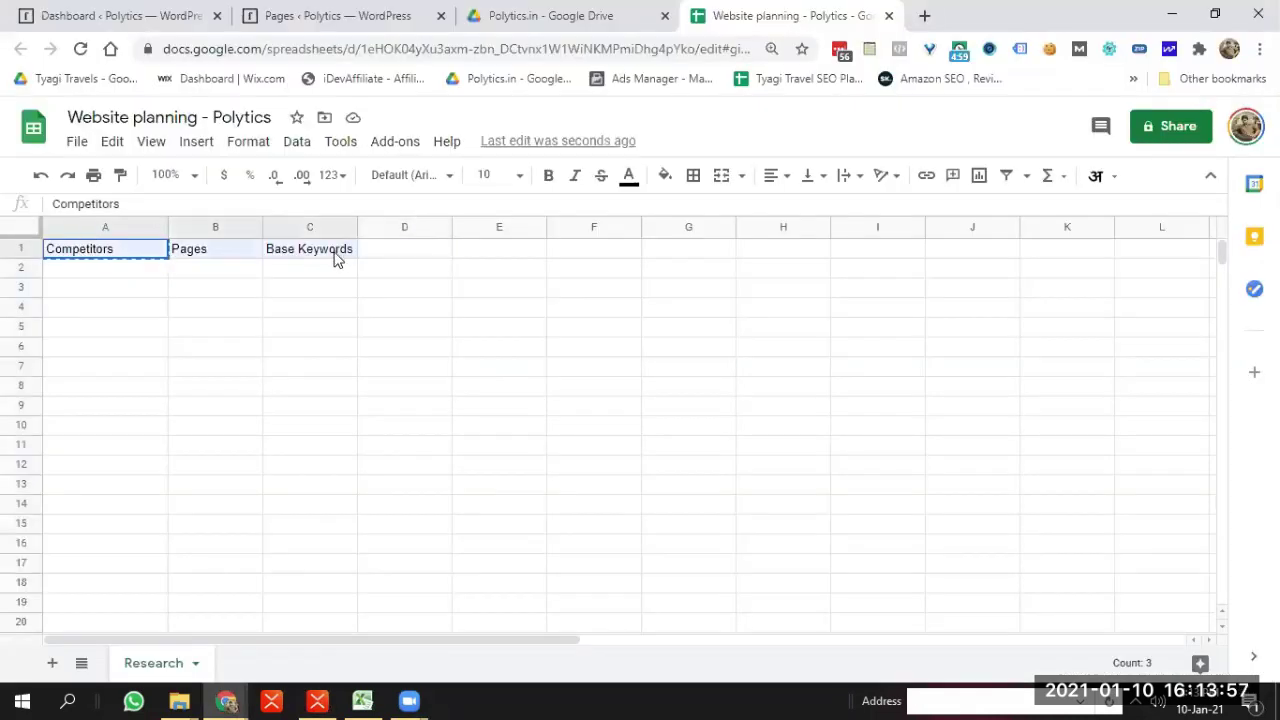
pyautogui.hotkey('ctrl', 'c')
pyautogui.hotkey('alt', 'Tab')
pyautogui.hotkey('ctrl', 'v')
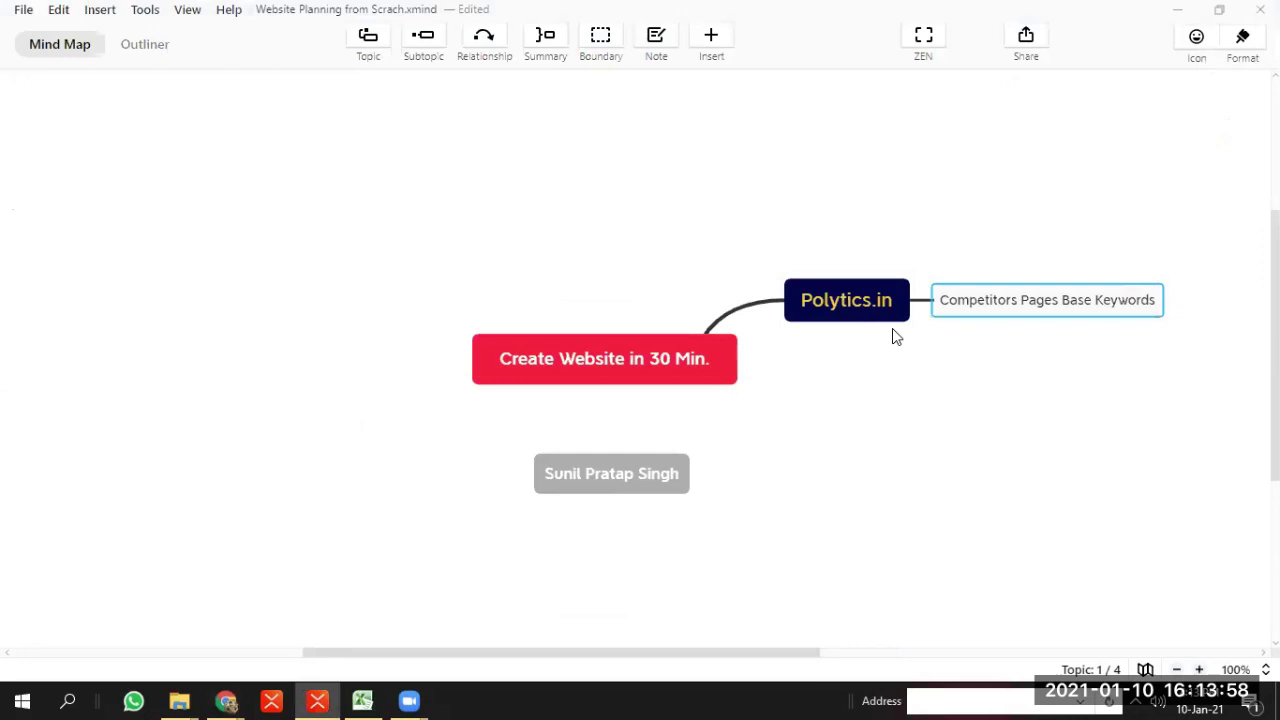
# Trim the pasted subtopic's text so that it reads only "Competitors"
pyautogui.doubleClick(1018, 300)
pyautogui.moveTo(1016, 300); pyautogui.dragTo(1140, 300)
pyautogui.press('BackSpace')
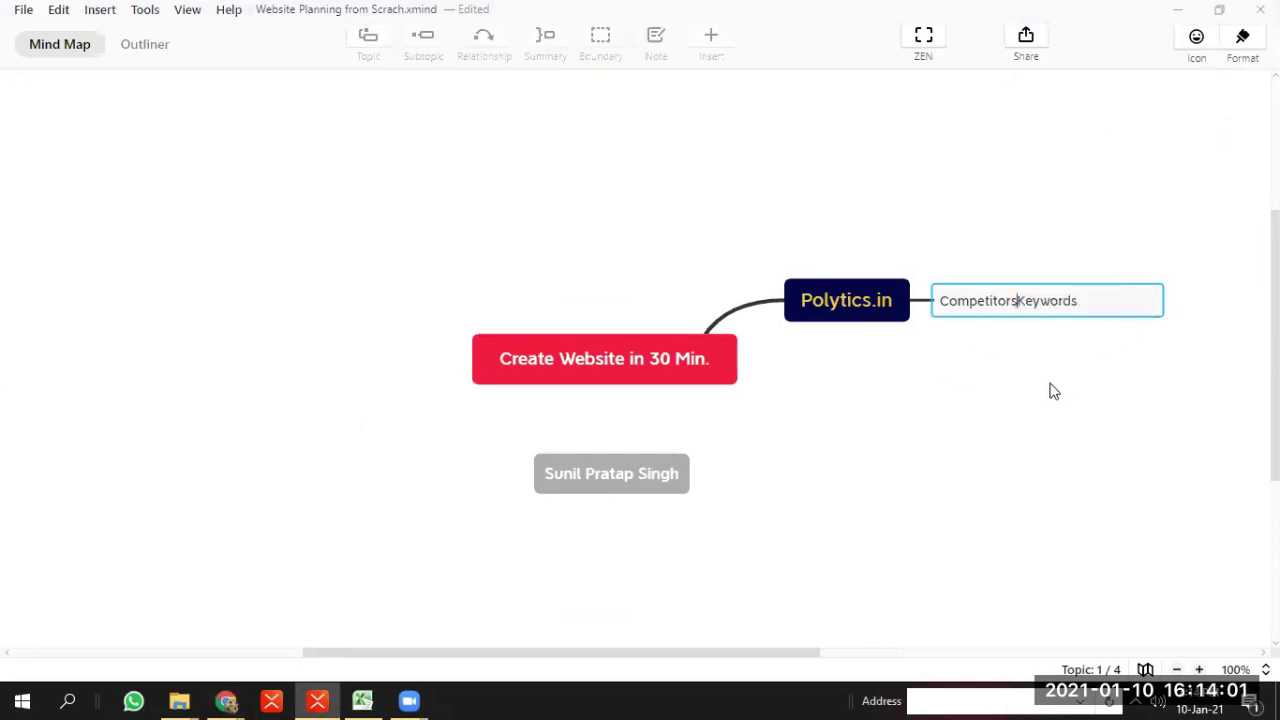
pyautogui.hotkey('shift', 'End')
pyautogui.press('Delete')
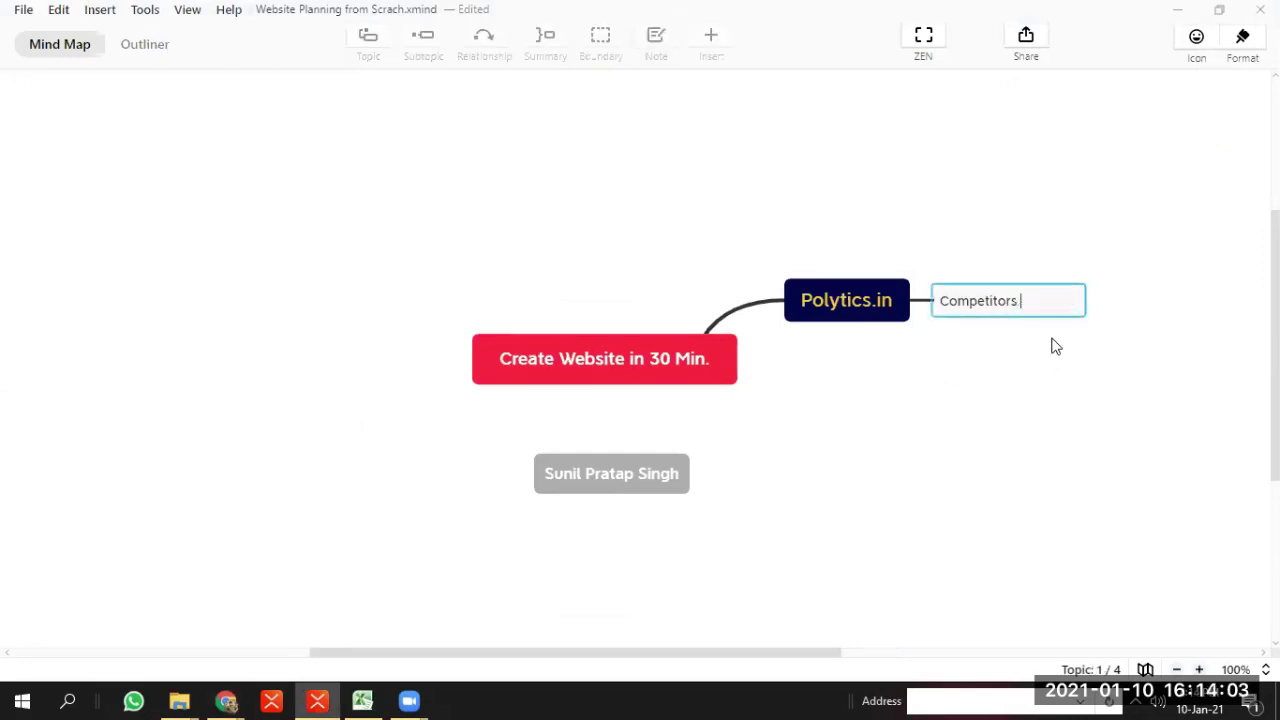
pyautogui.press('Return')
# Add two more subtopics, "Pages" and "Keyword", below Competitors under Polytics.in
pyautogui.press('Return')
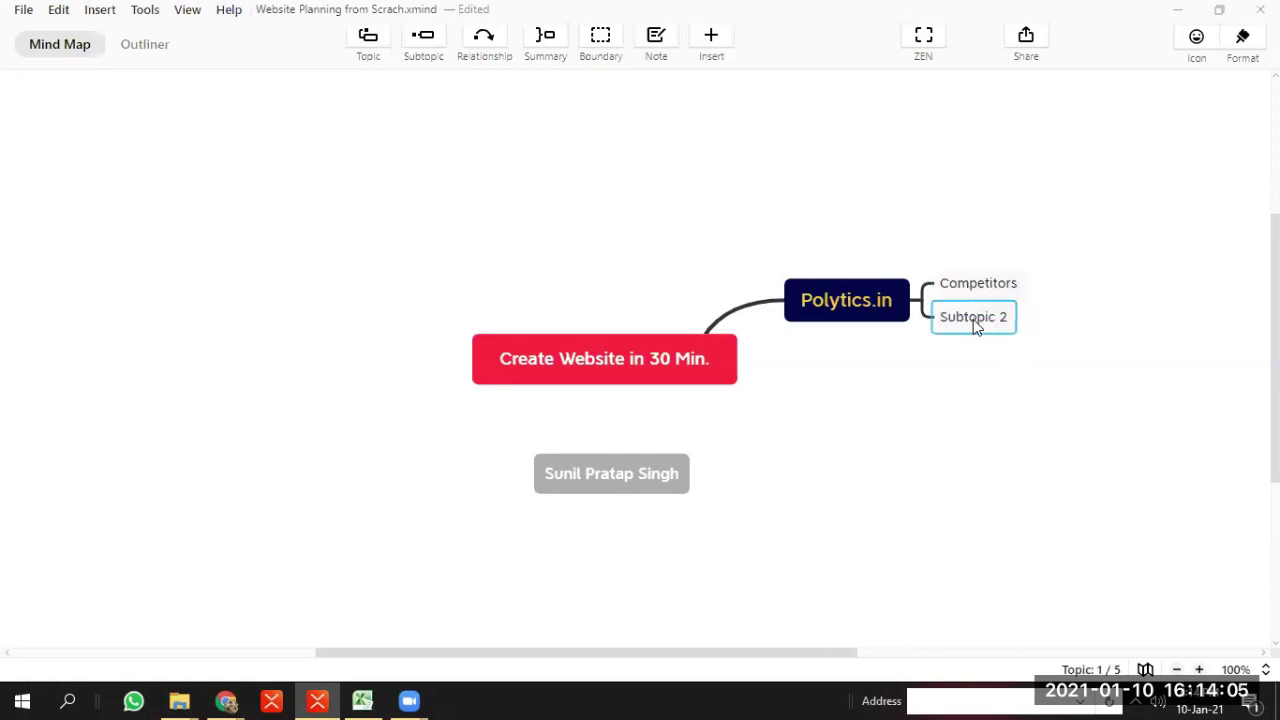
pyautogui.doubleClick(975, 330)
pyautogui.write('Pages')
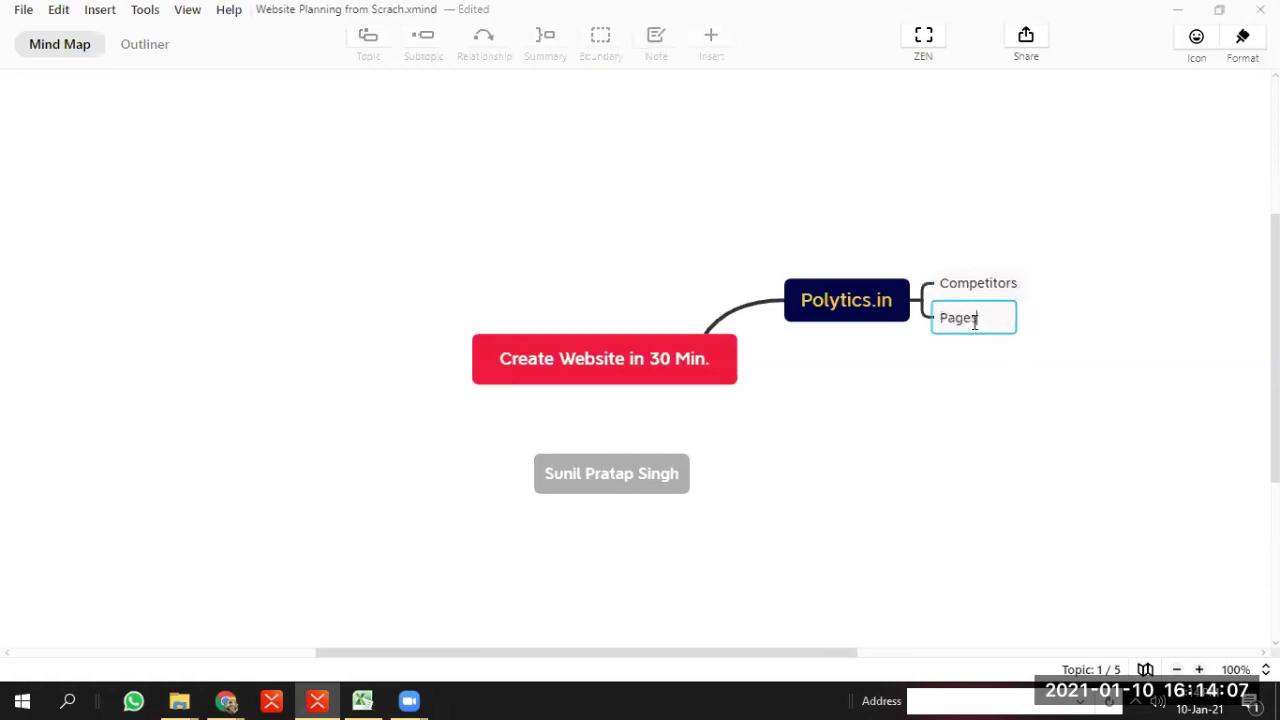
pyautogui.press('Return')
pyautogui.press('Return')
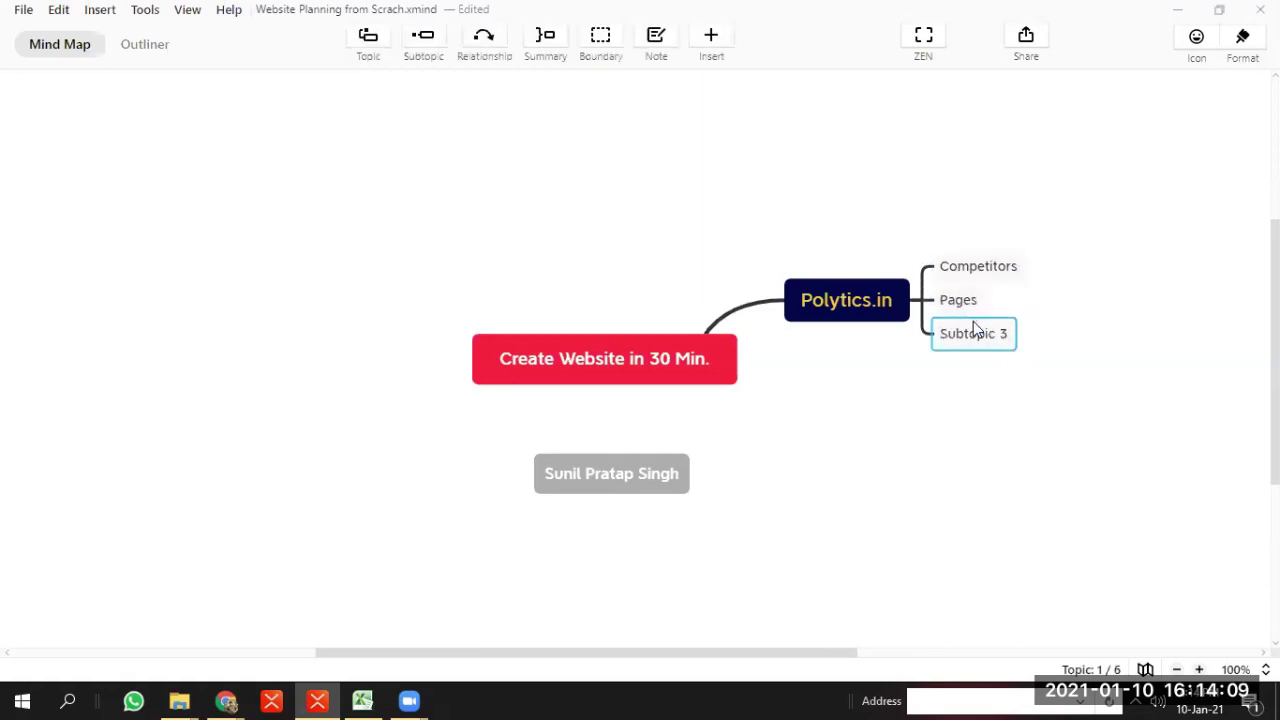
pyautogui.write('Keyword')
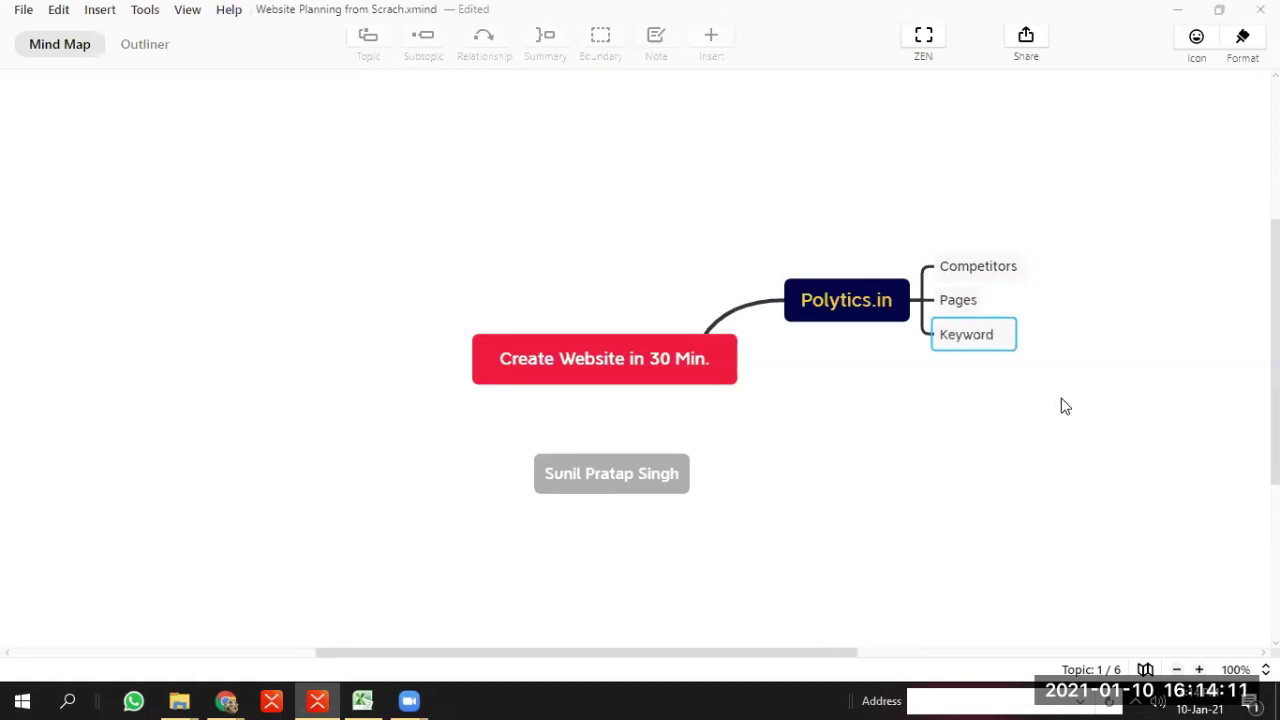
pyautogui.click(1063, 406)
pyautogui.hscroll(3, 583, 657)
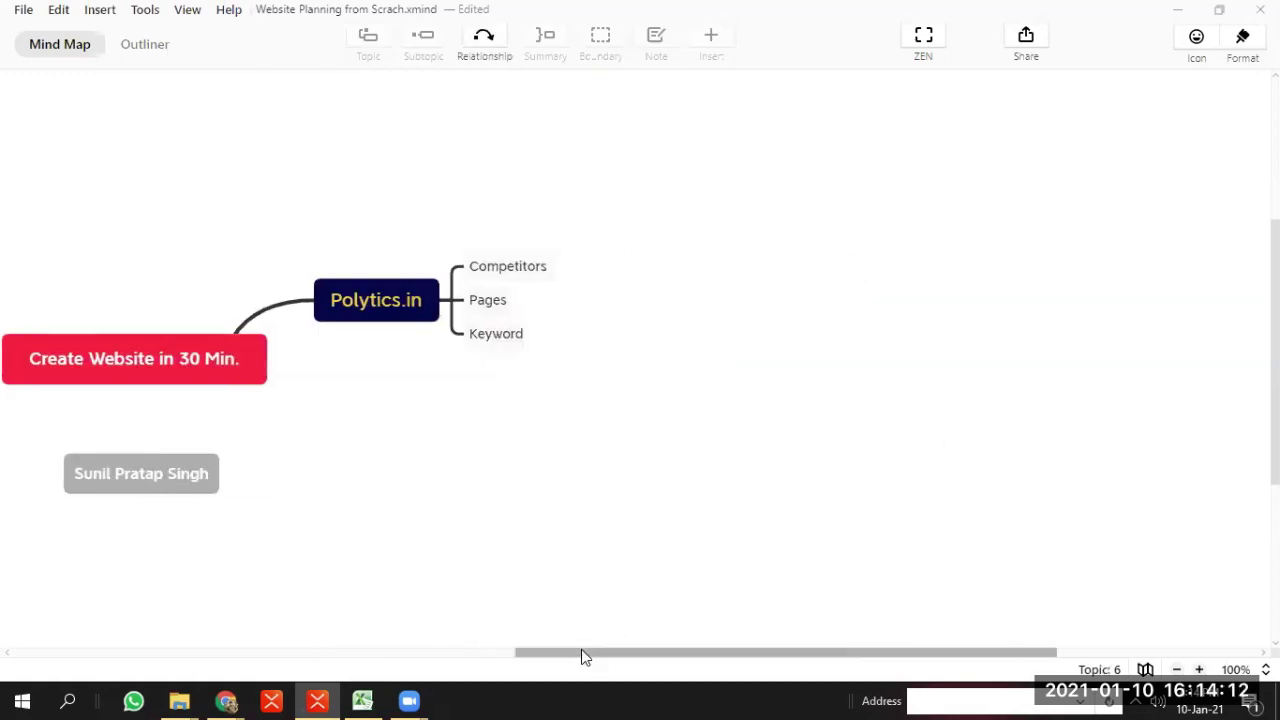
pyautogui.click(510, 281)
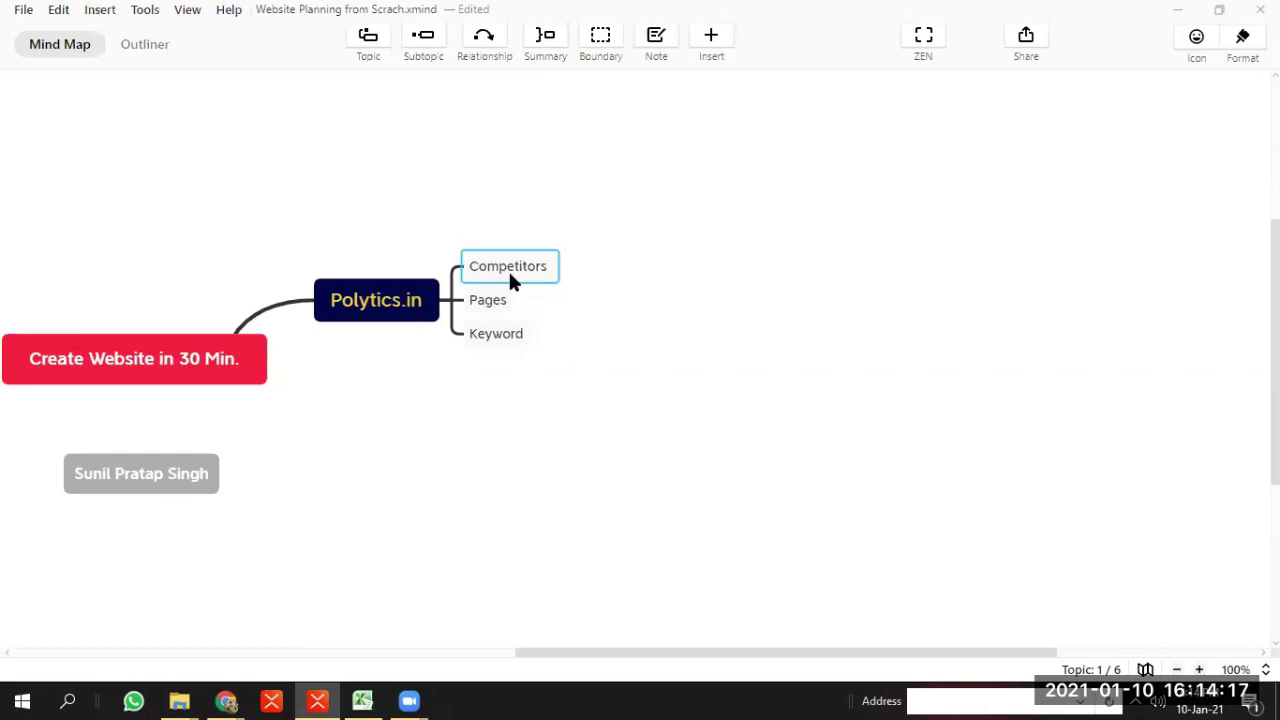
# Switch to Chrome and search Google in a new tab for "political campaign management company in india"
pyautogui.hotkey('alt', 'Tab')
pyautogui.click(914, 17)
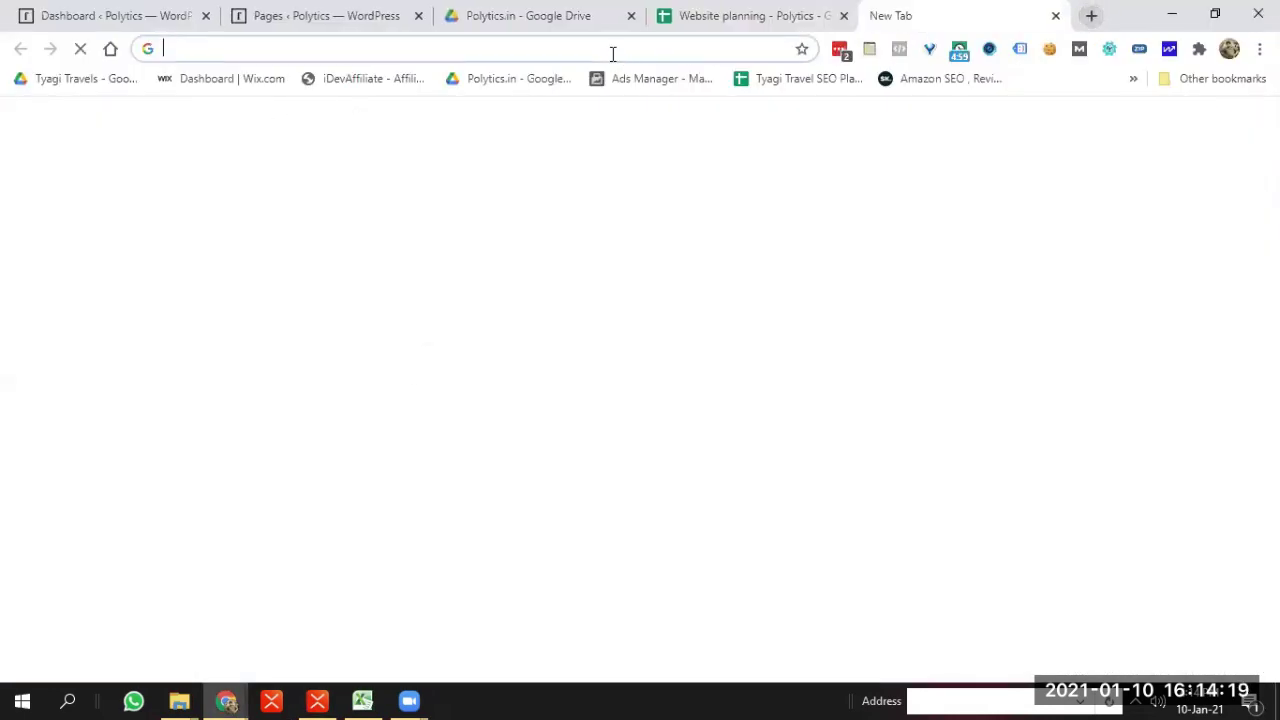
pyautogui.click(611, 51)
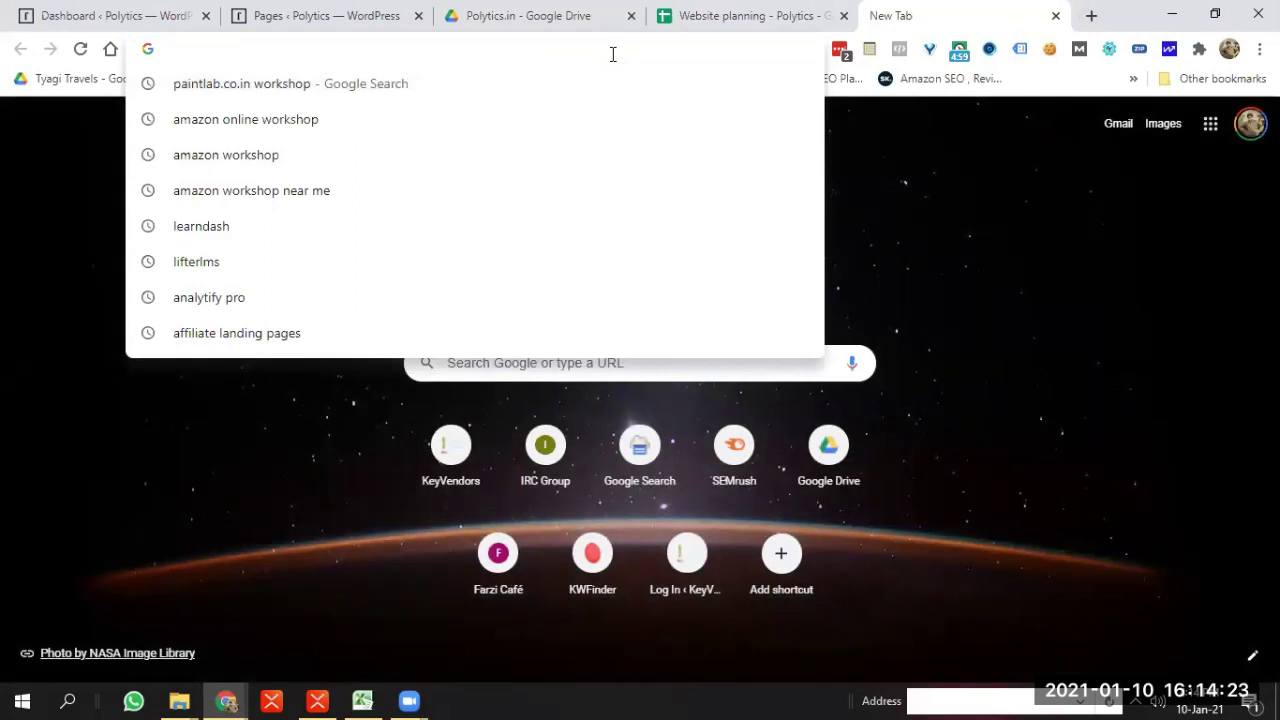
pyautogui.write('Polit')
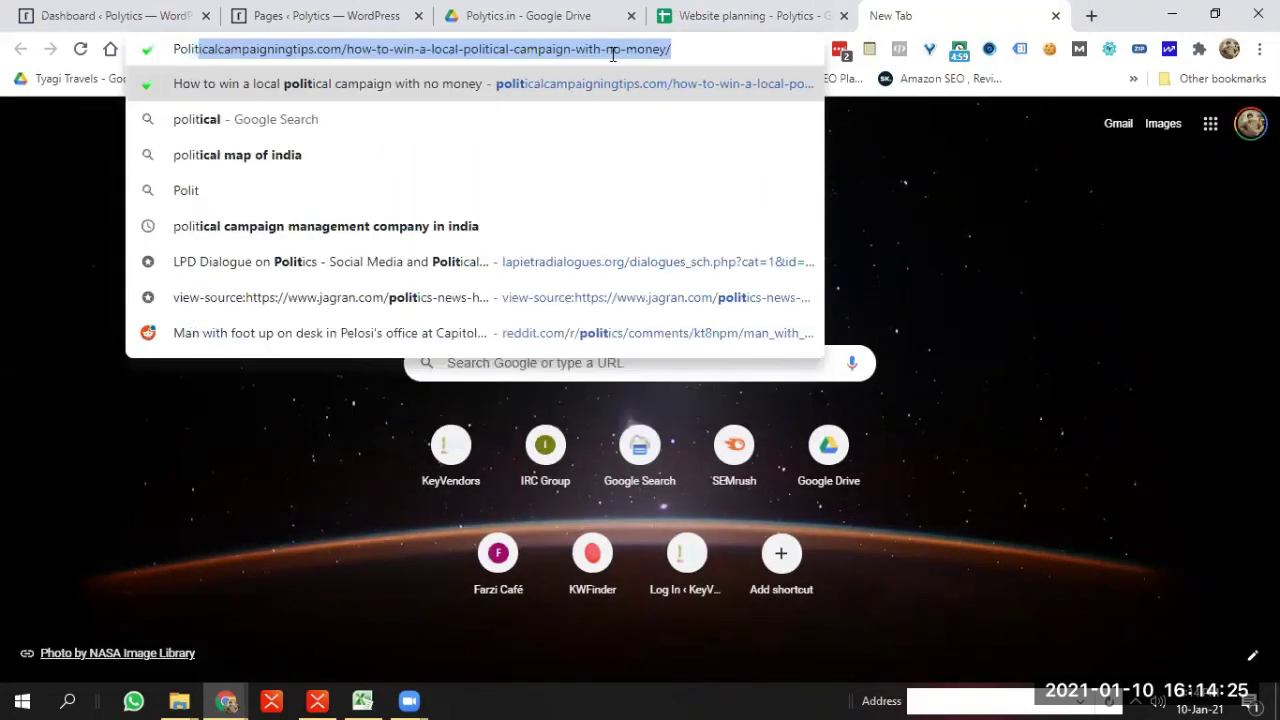
pyautogui.write('ical campaign')
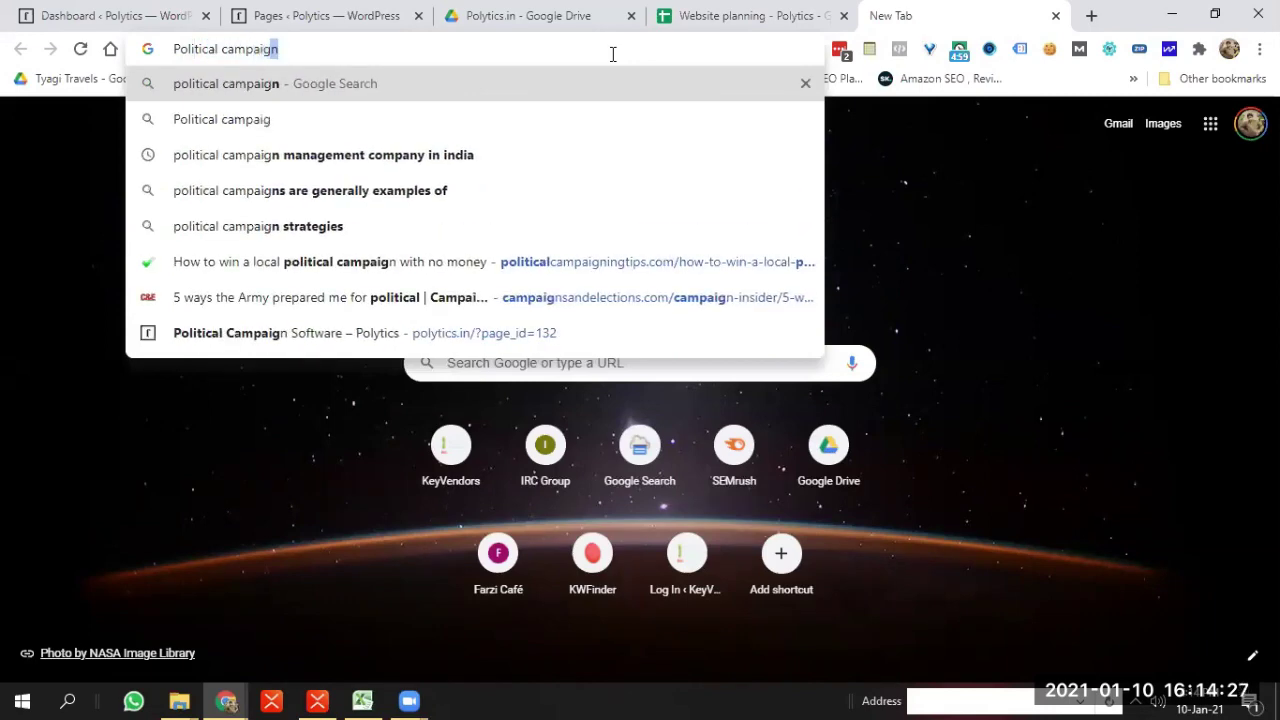
pyautogui.click(484, 113)
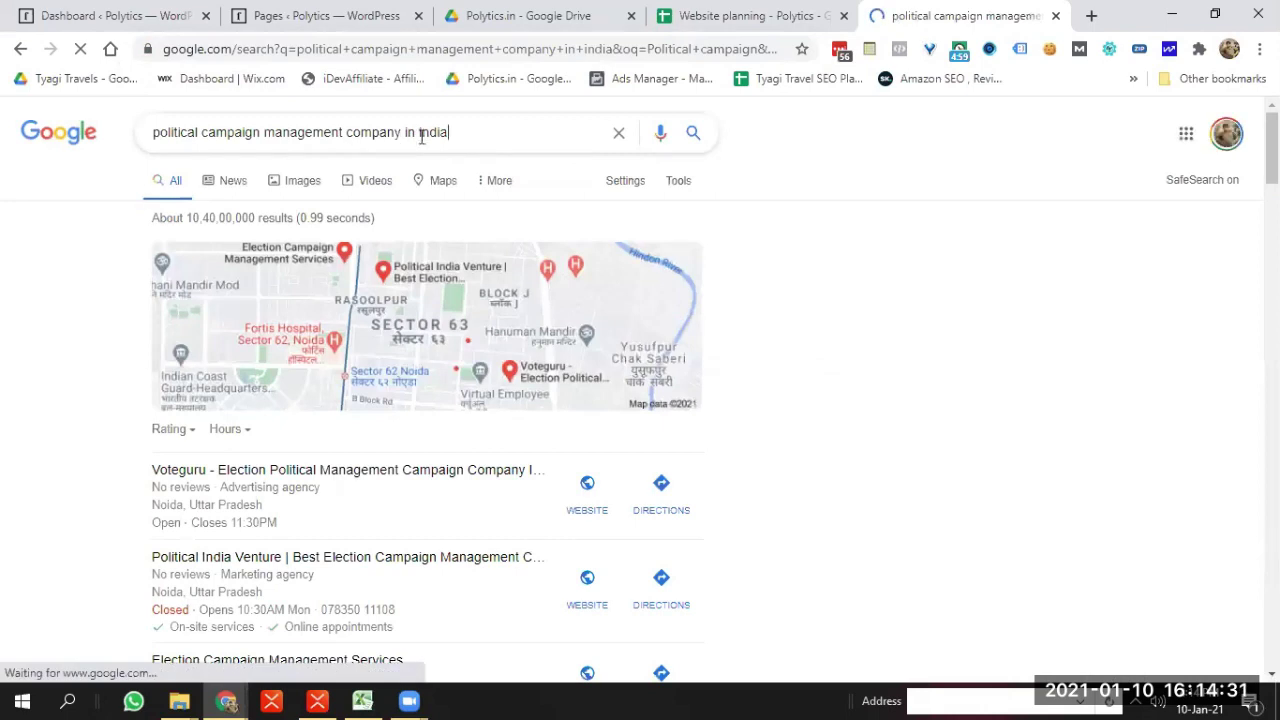
# Search Google for the suggested query "best political campaign company in india"
pyautogui.moveTo(420, 131); pyautogui.dragTo(147, 116)
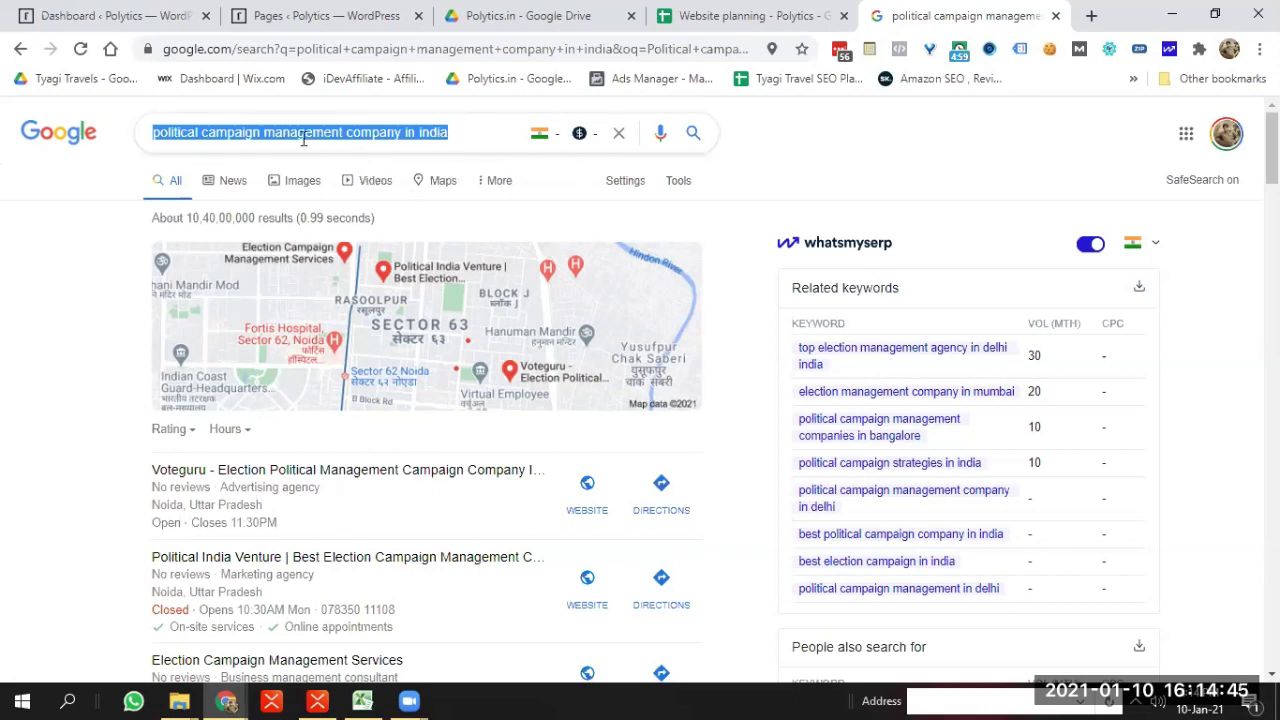
pyautogui.tripleClick(156, 136)
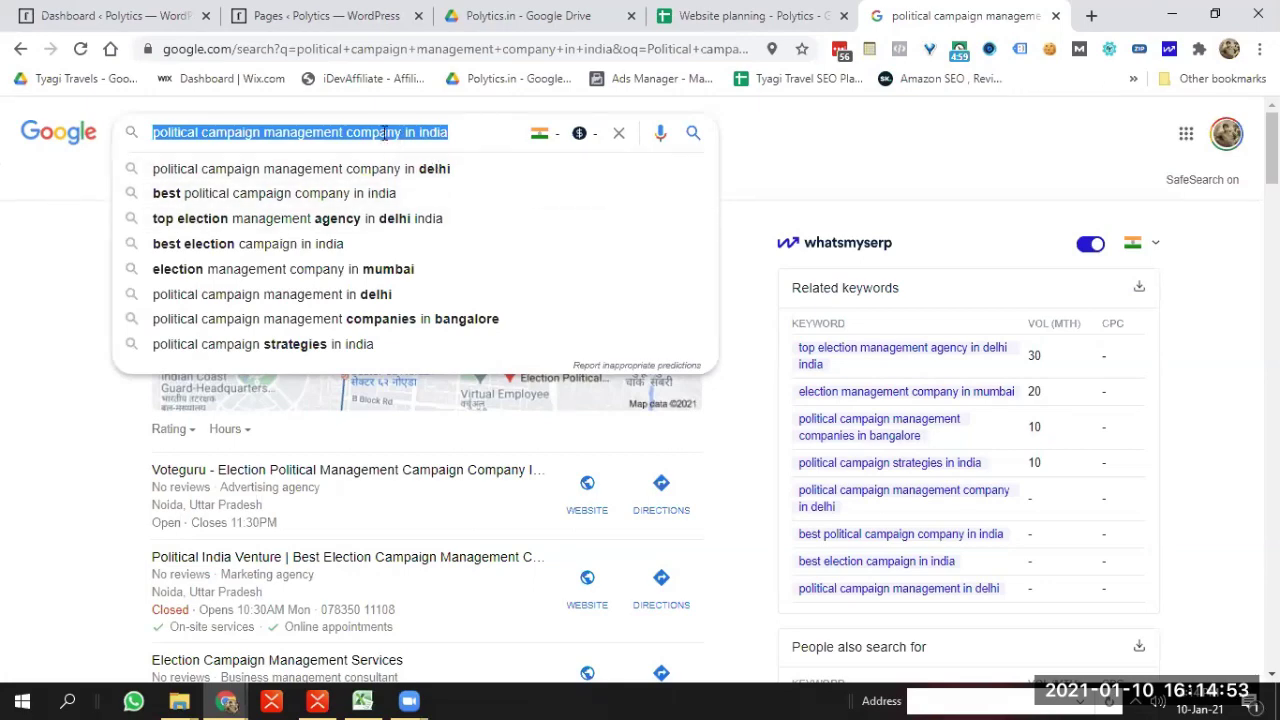
pyautogui.click(240, 192)
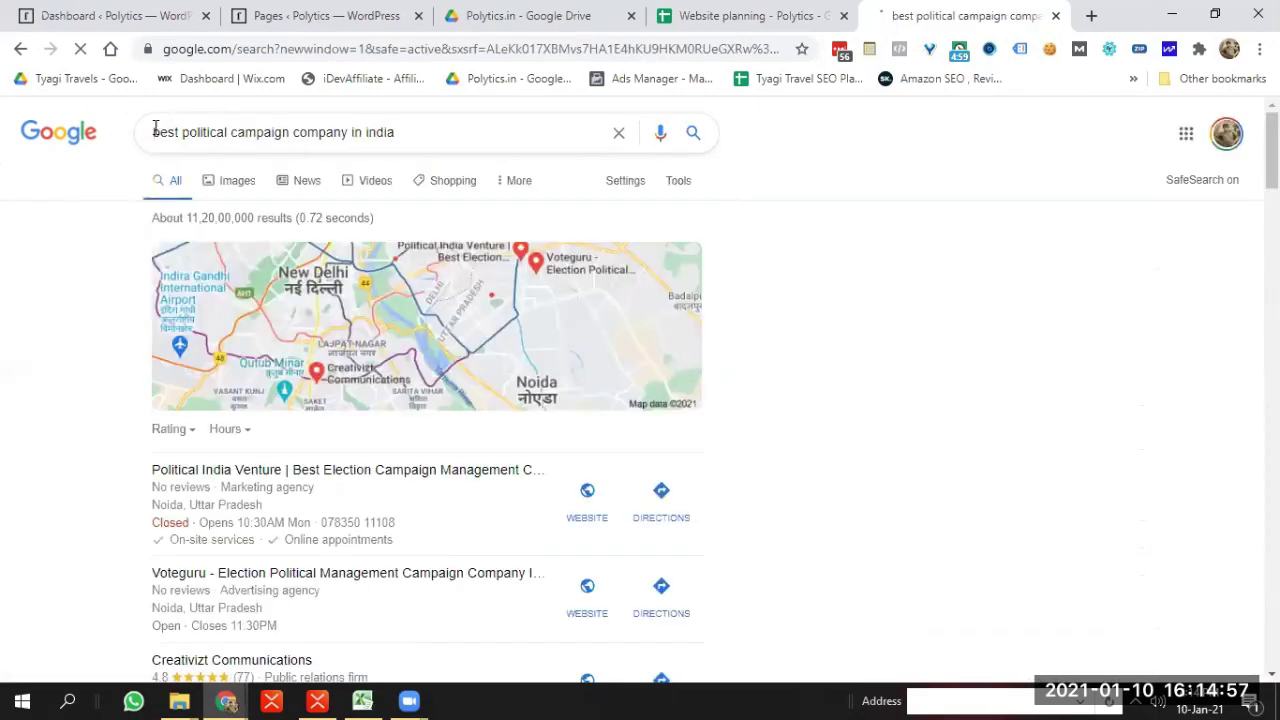
pyautogui.moveTo(303, 125); pyautogui.dragTo(397, 133)
pyautogui.click(925, 162)
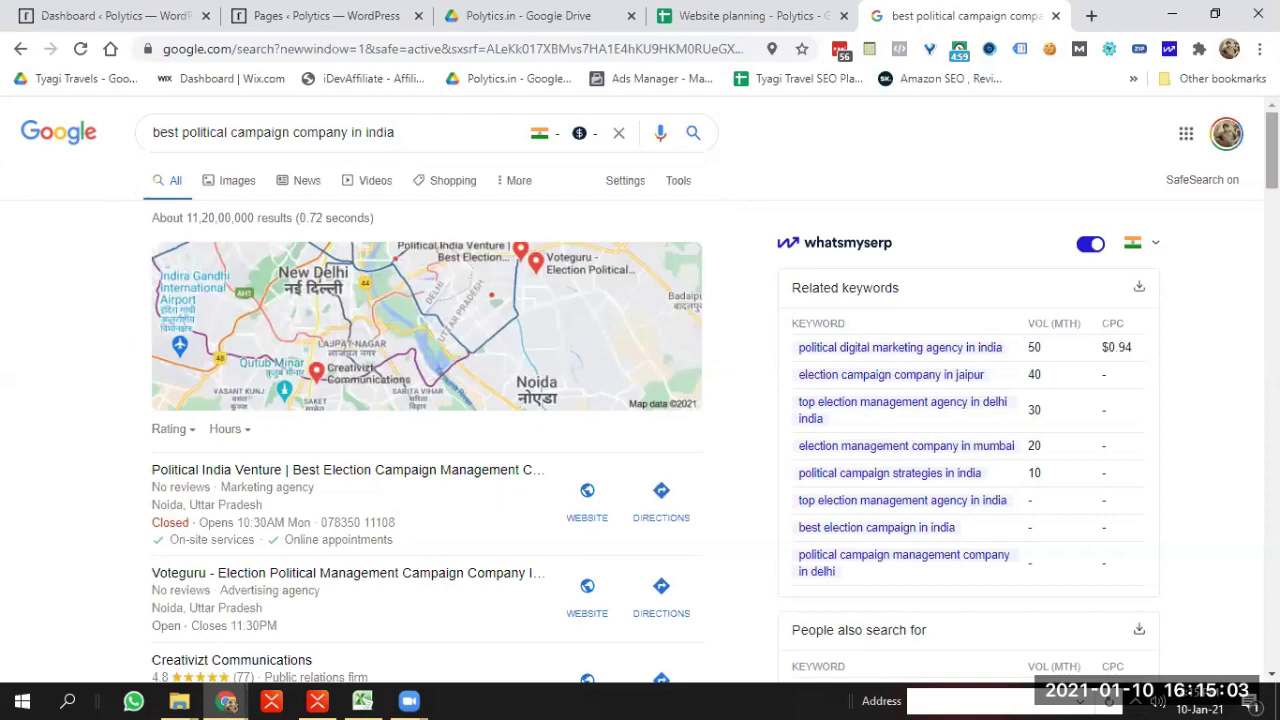
# Open the websites of Political India Venture, Voteguru and Creativizt Communications from the local results in new tabs
pyautogui.scroll(-5, 640, 390)
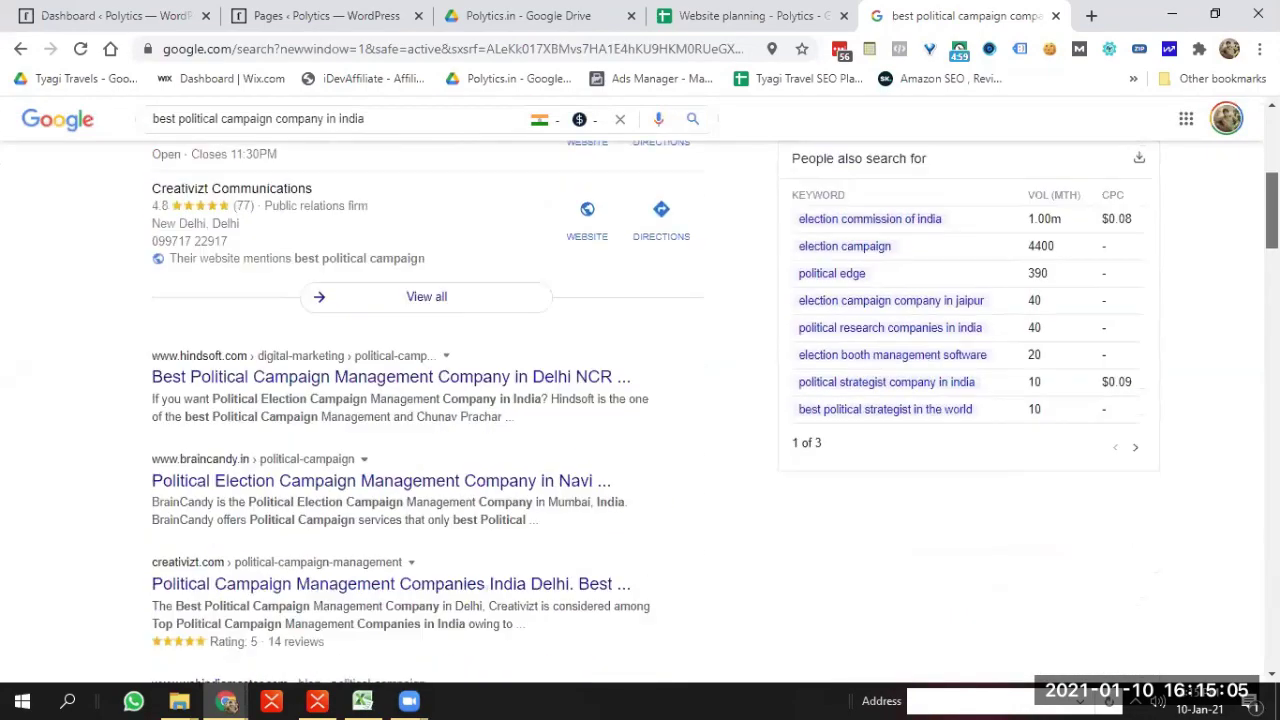
pyautogui.scroll(4, 600, 340)
pyautogui.middleClick(590, 338)
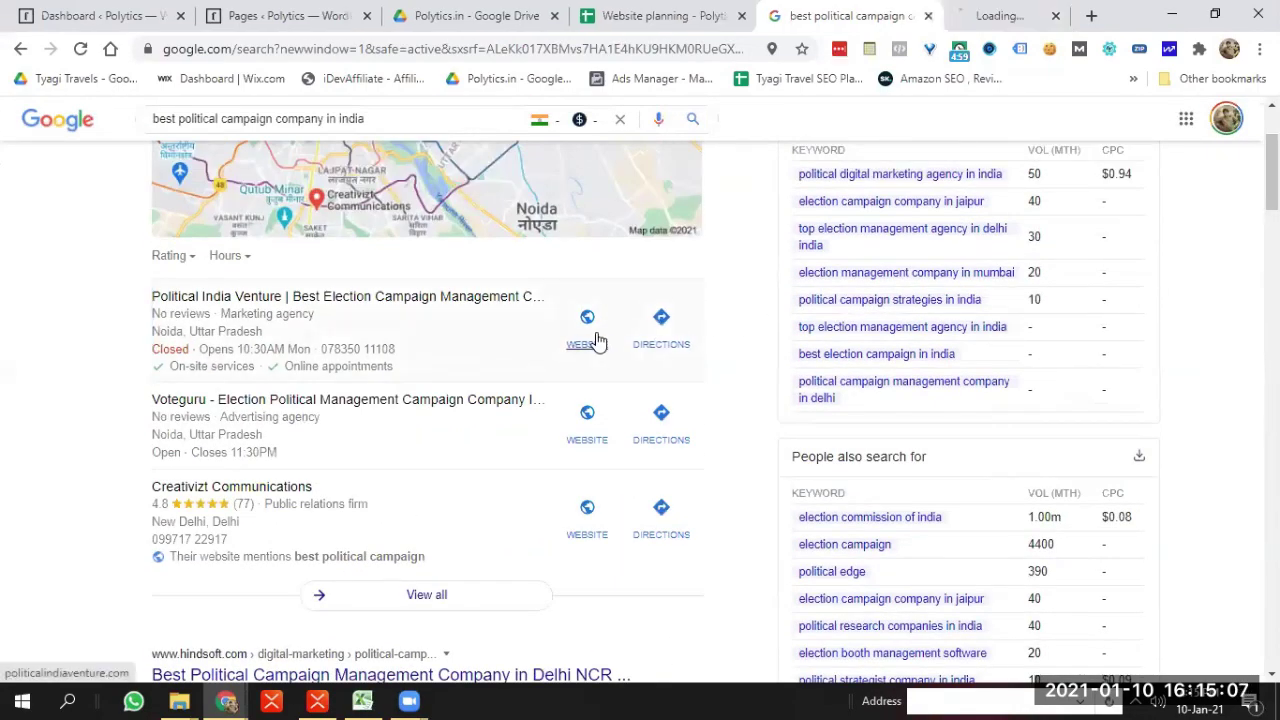
pyautogui.middleClick(584, 445)
pyautogui.middleClick(595, 541)
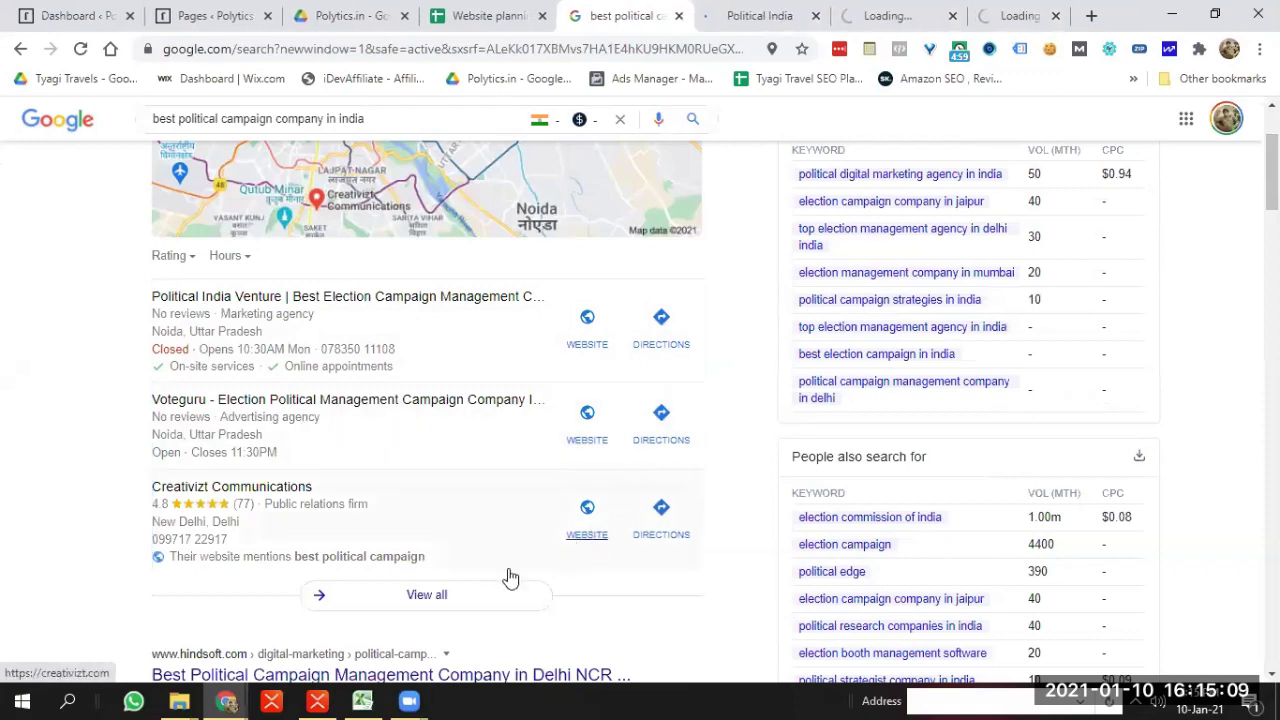
# Show all local results for the search and open the websites of PollTics and Janadhar India in new tabs
pyautogui.click(447, 594)
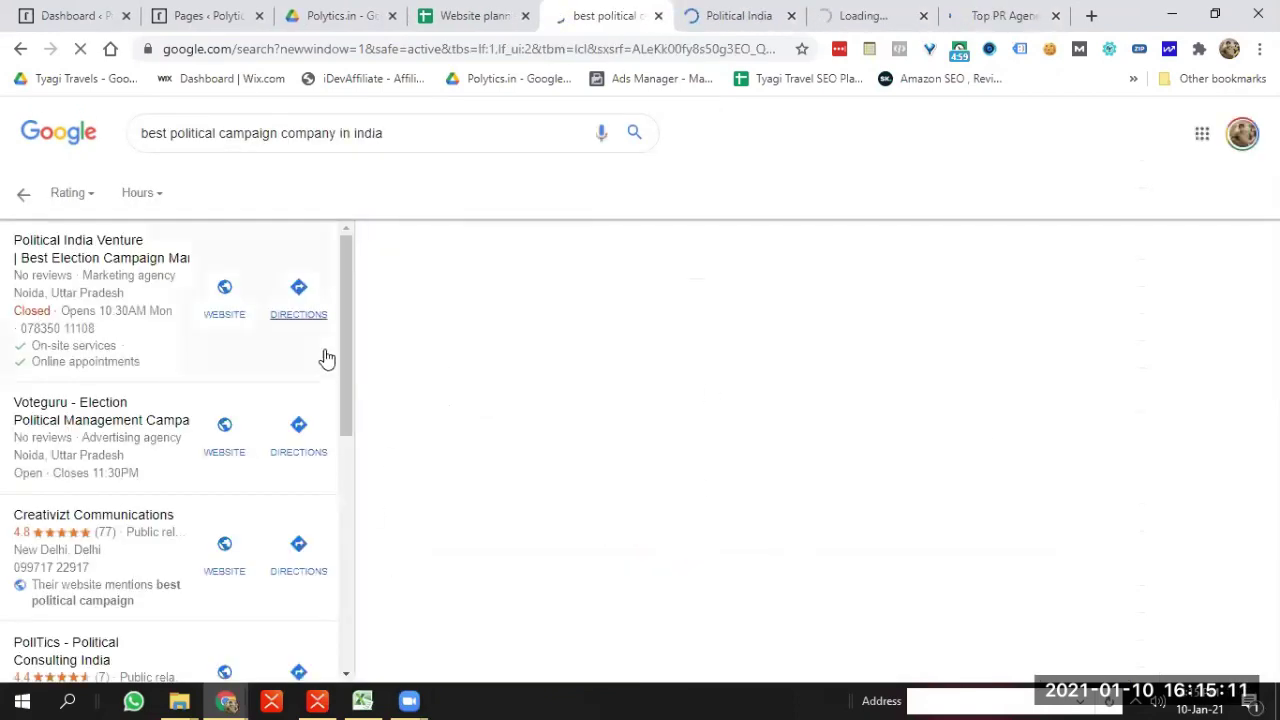
pyautogui.moveTo(346, 323); pyautogui.dragTo(347, 437)
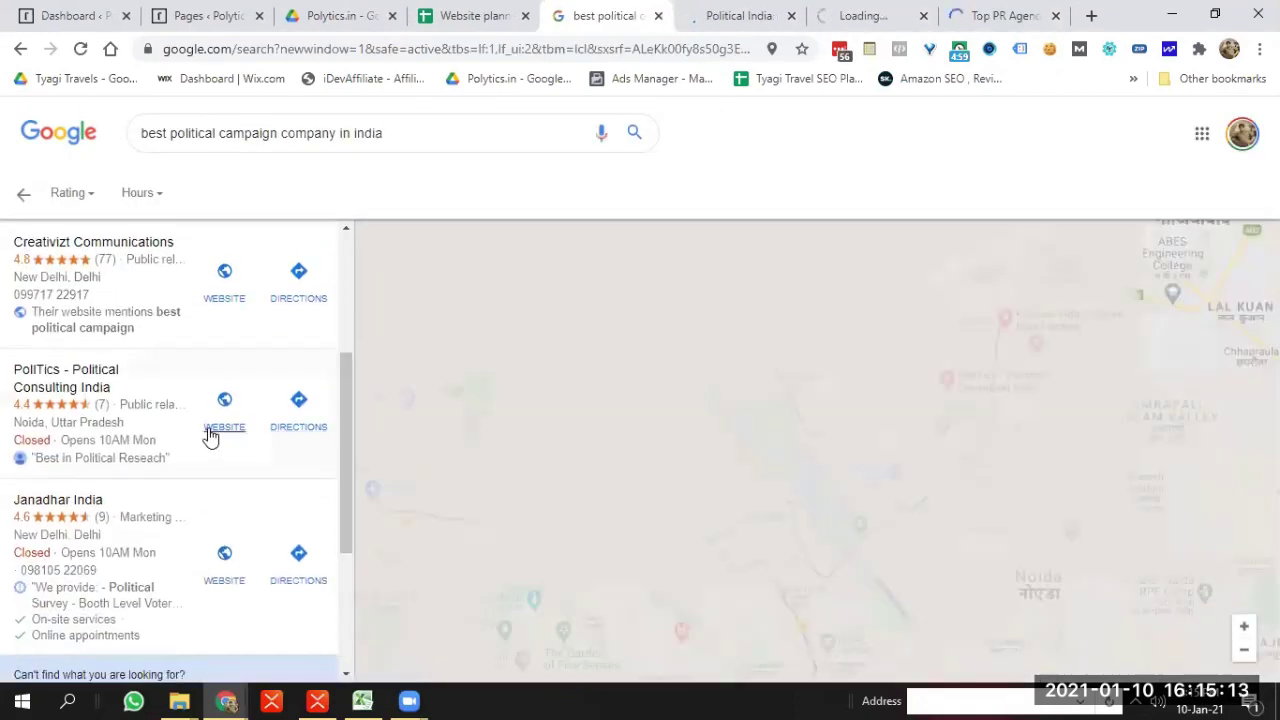
pyautogui.middleClick(210, 430)
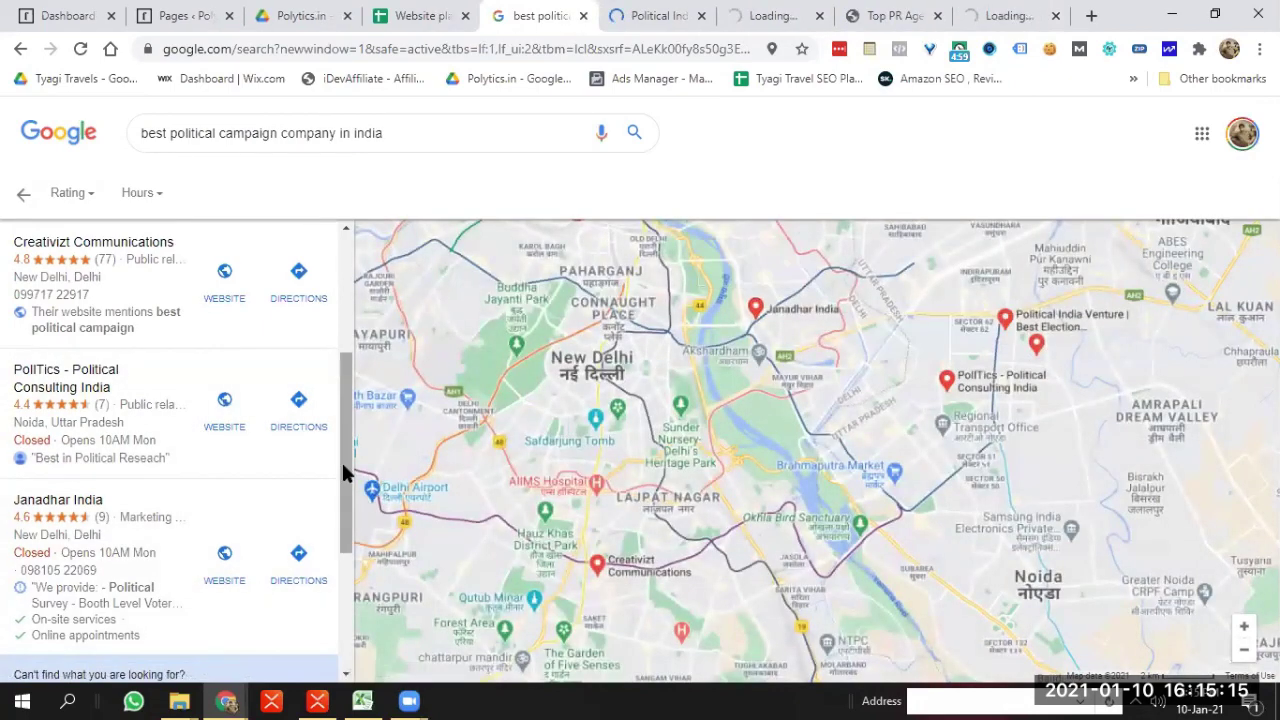
pyautogui.scroll(-2, 294, 517)
pyautogui.middleClick(227, 442)
# Look over the opened websites of Political India Venture, Voteguru and Creativizt Communications, examining Creativizt's navigation and homepage content
pyautogui.click(624, 12)
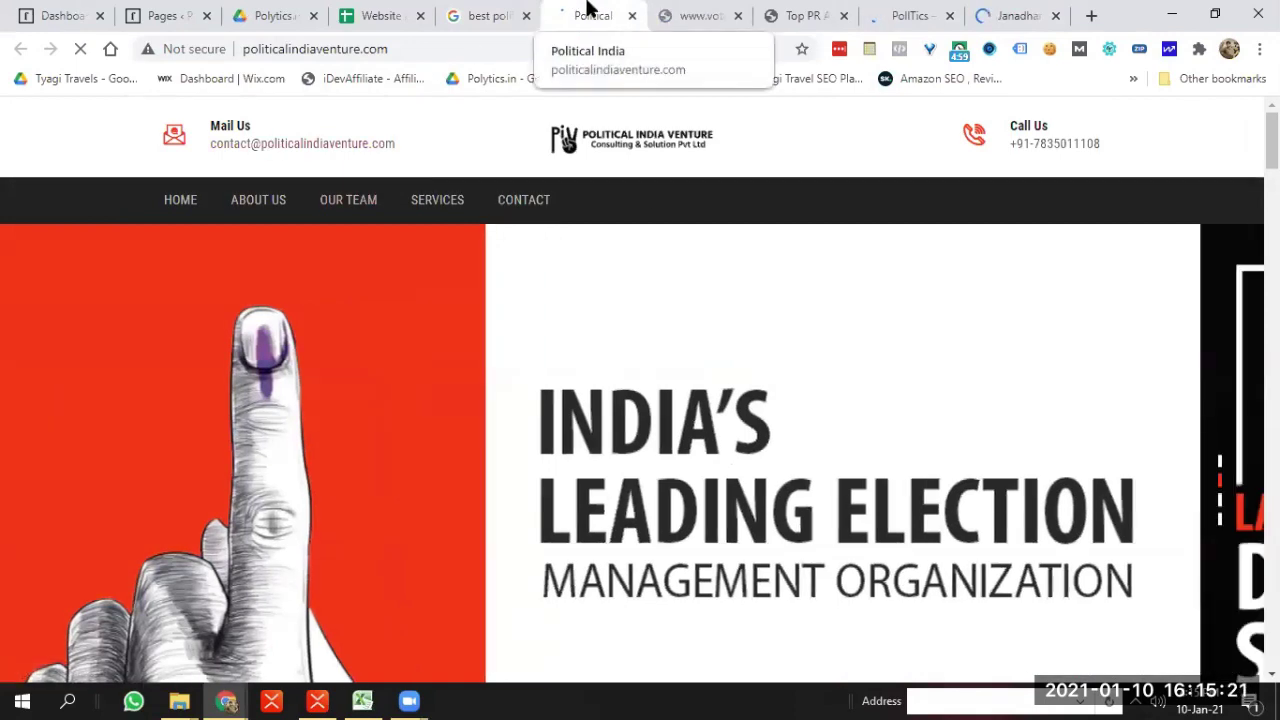
pyautogui.click(710, 12)
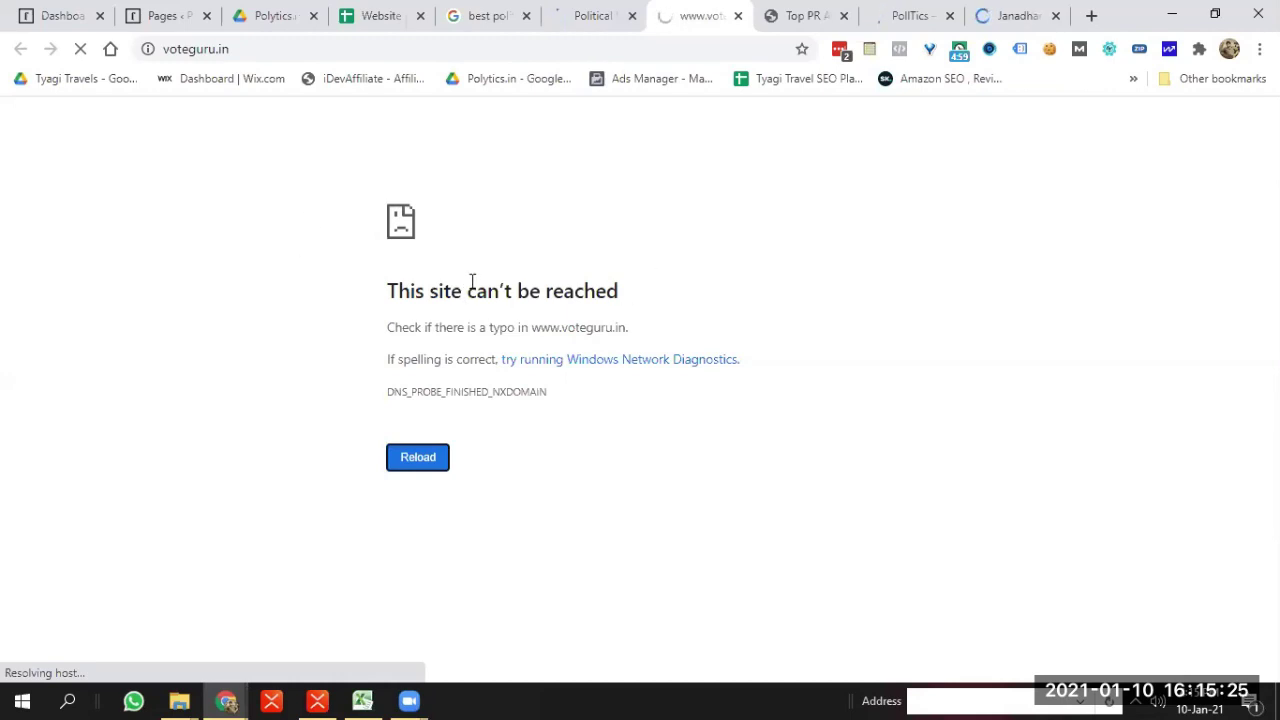
pyautogui.doubleClick(205, 52)
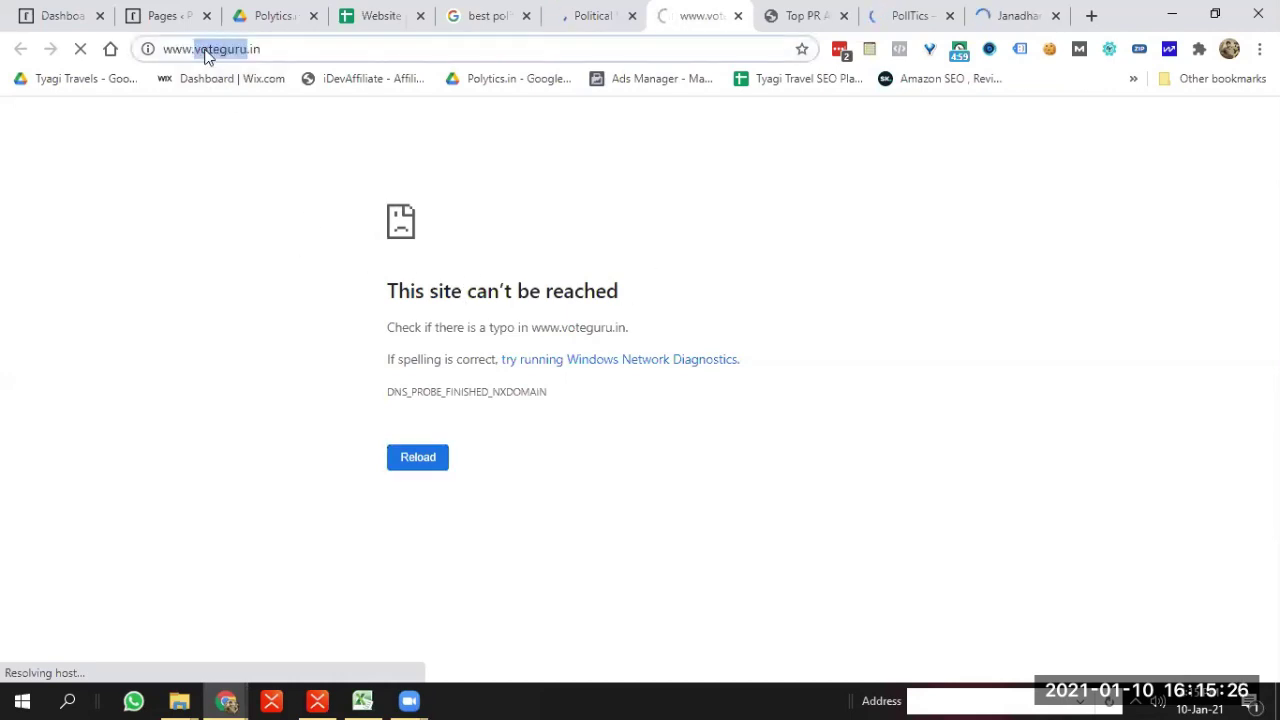
pyautogui.click(795, 16)
pyautogui.moveTo(389, 221)
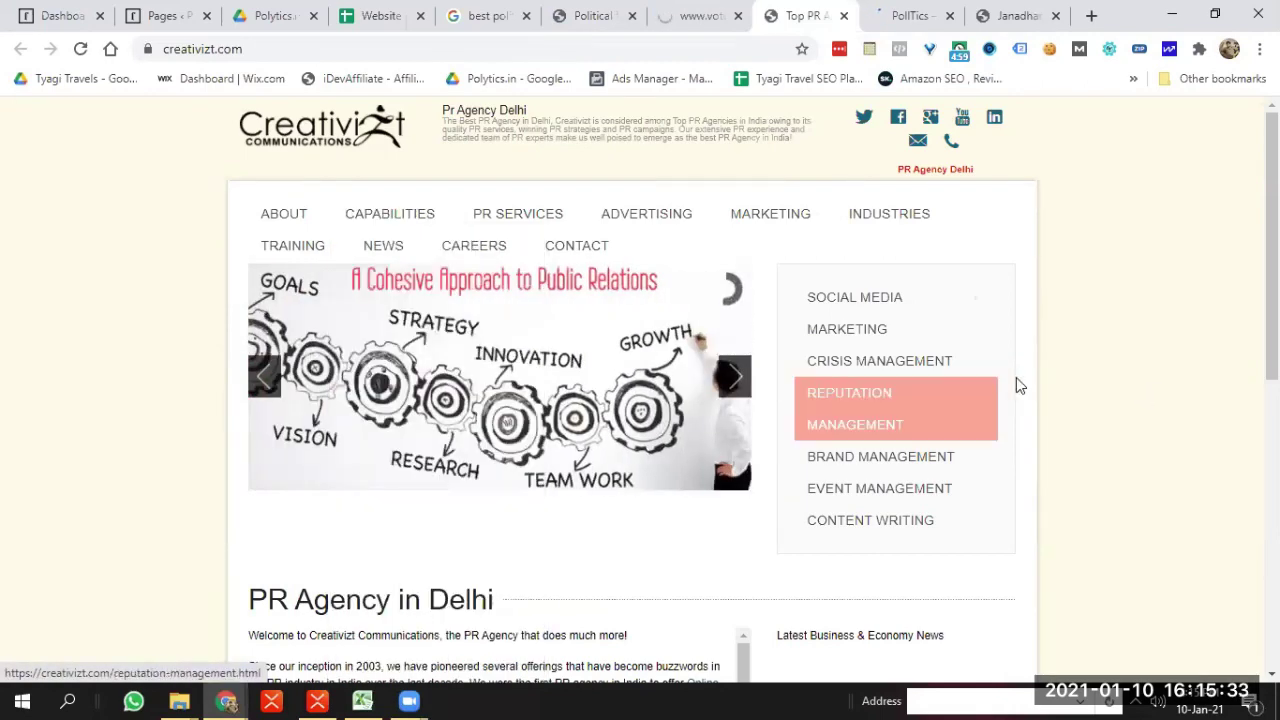
pyautogui.scroll(-4, 1014, 380)
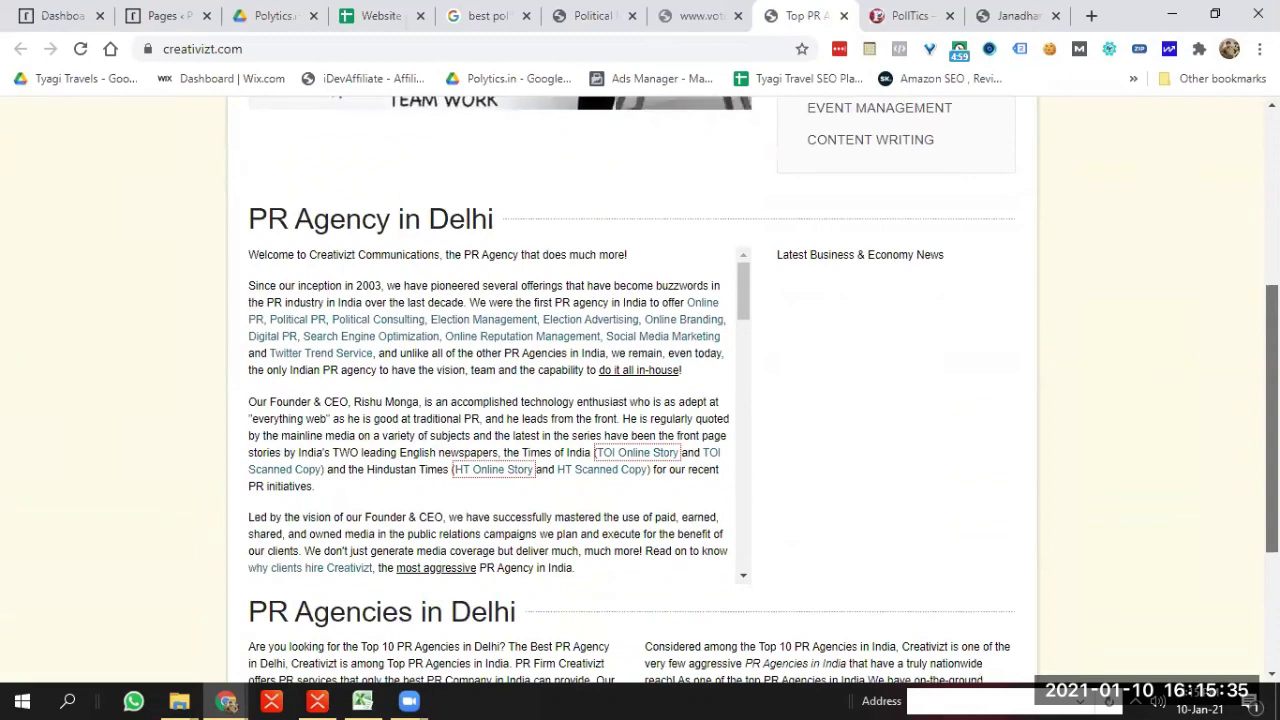
pyautogui.scroll(-2, 640, 390)
pyautogui.press('Home')
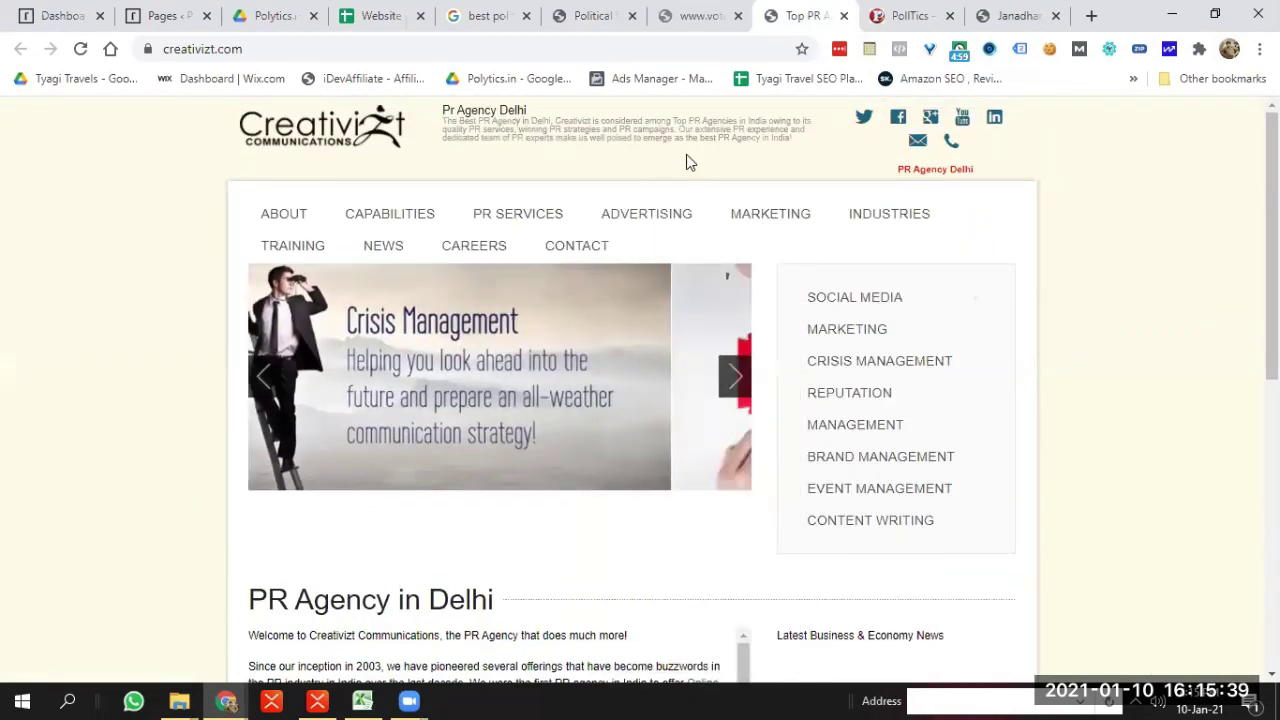
# Examine the PollTics homepage's navigation, its Consulting entries and the services offered, such as Political Mapping and War Room Setup
pyautogui.click(895, 15)
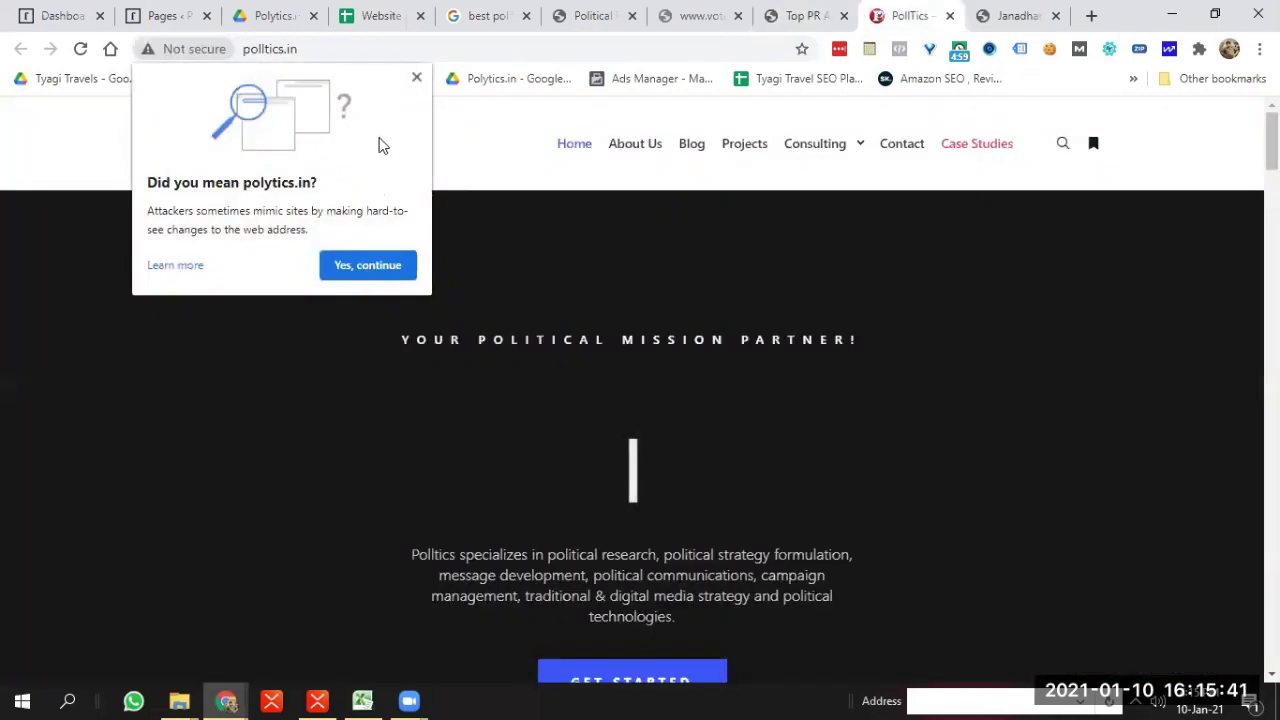
pyautogui.click(416, 80)
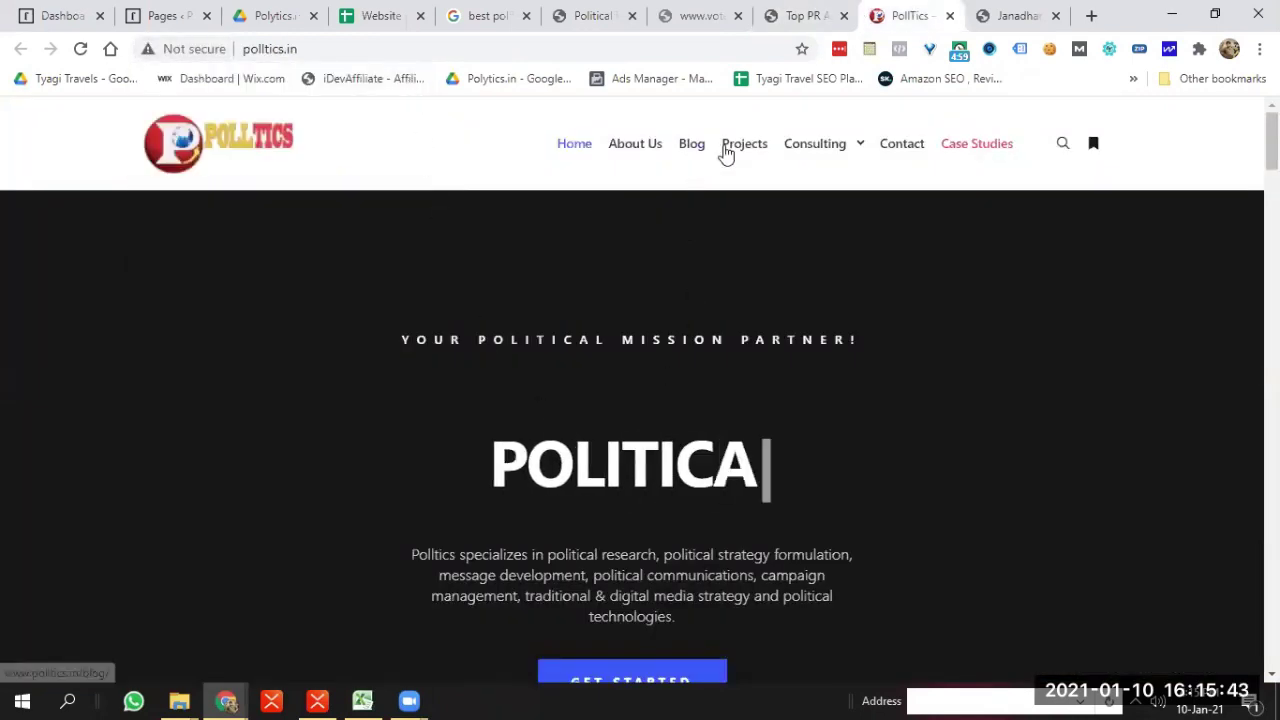
pyautogui.moveTo(850, 147)
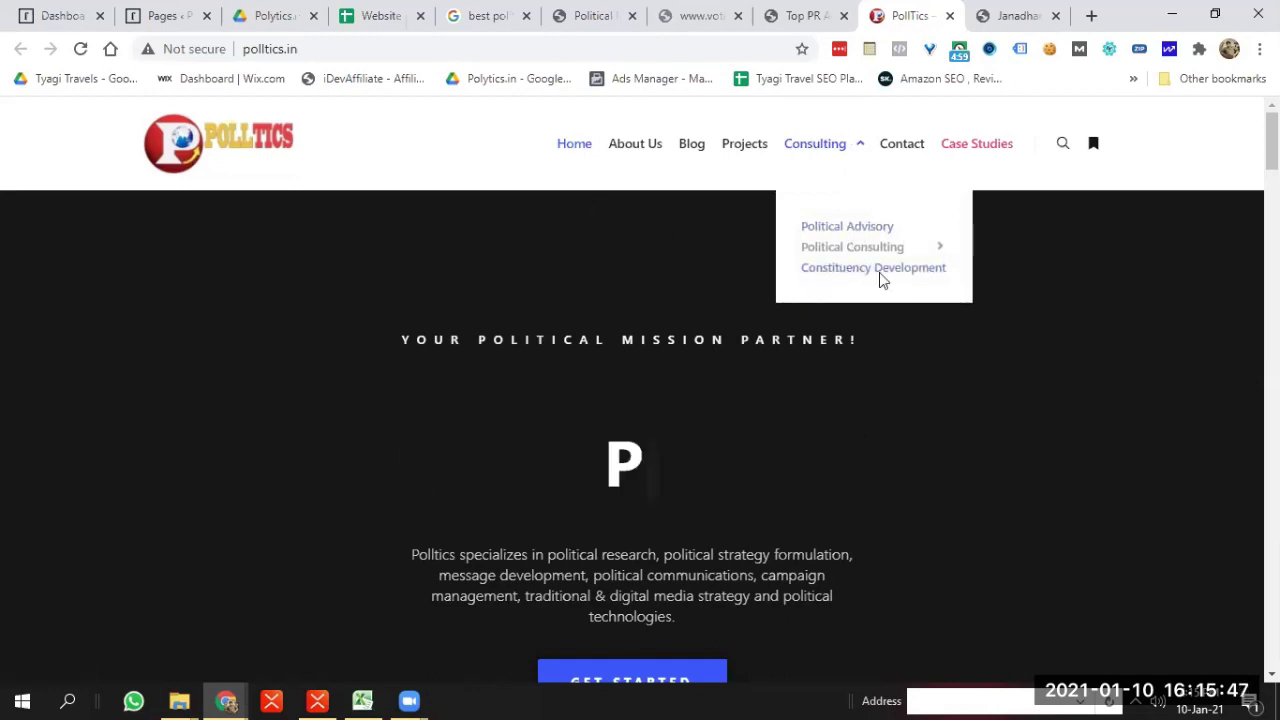
pyautogui.scroll(-10, 640, 400)
pyautogui.scroll(-10, 640, 400)
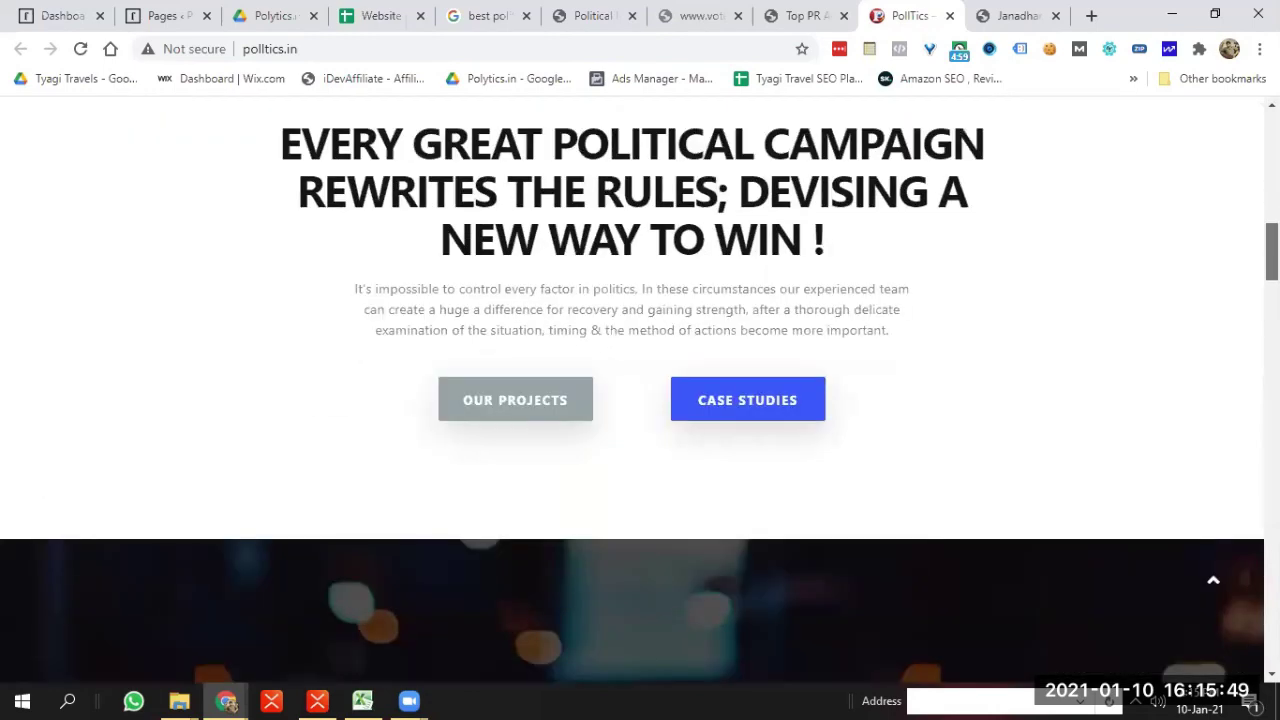
pyautogui.scroll(-5, 640, 400)
pyautogui.scroll(4, 640, 400)
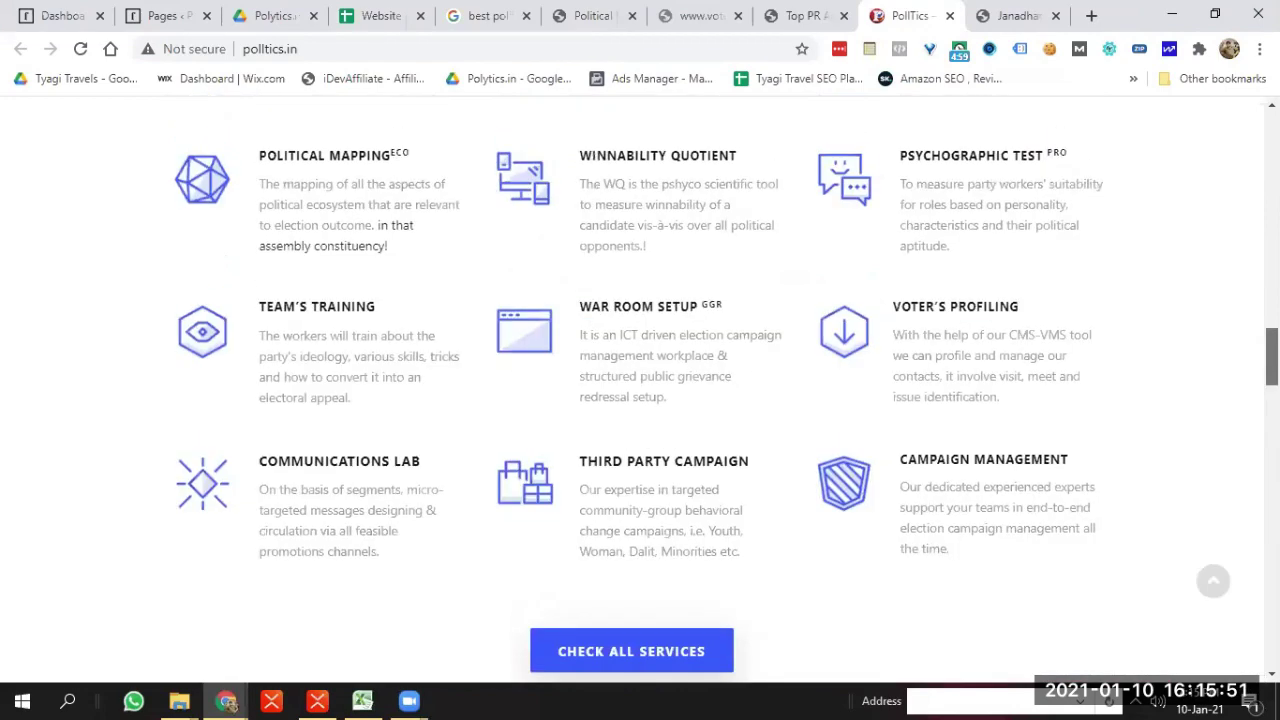
pyautogui.moveTo(266, 171); pyautogui.dragTo(423, 171)
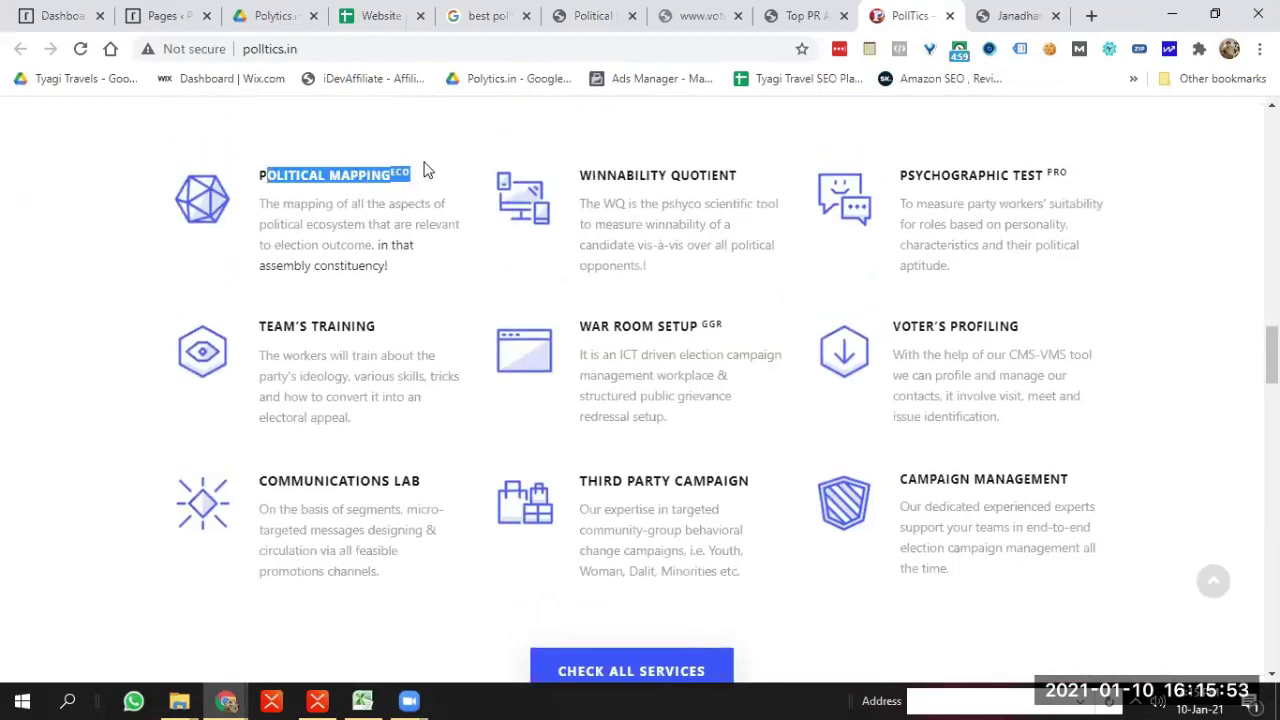
pyautogui.moveTo(658, 175); pyautogui.dragTo(910, 175)
pyautogui.moveTo(1045, 338); pyautogui.dragTo(888, 336)
pyautogui.moveTo(578, 328); pyautogui.dragTo(728, 328)
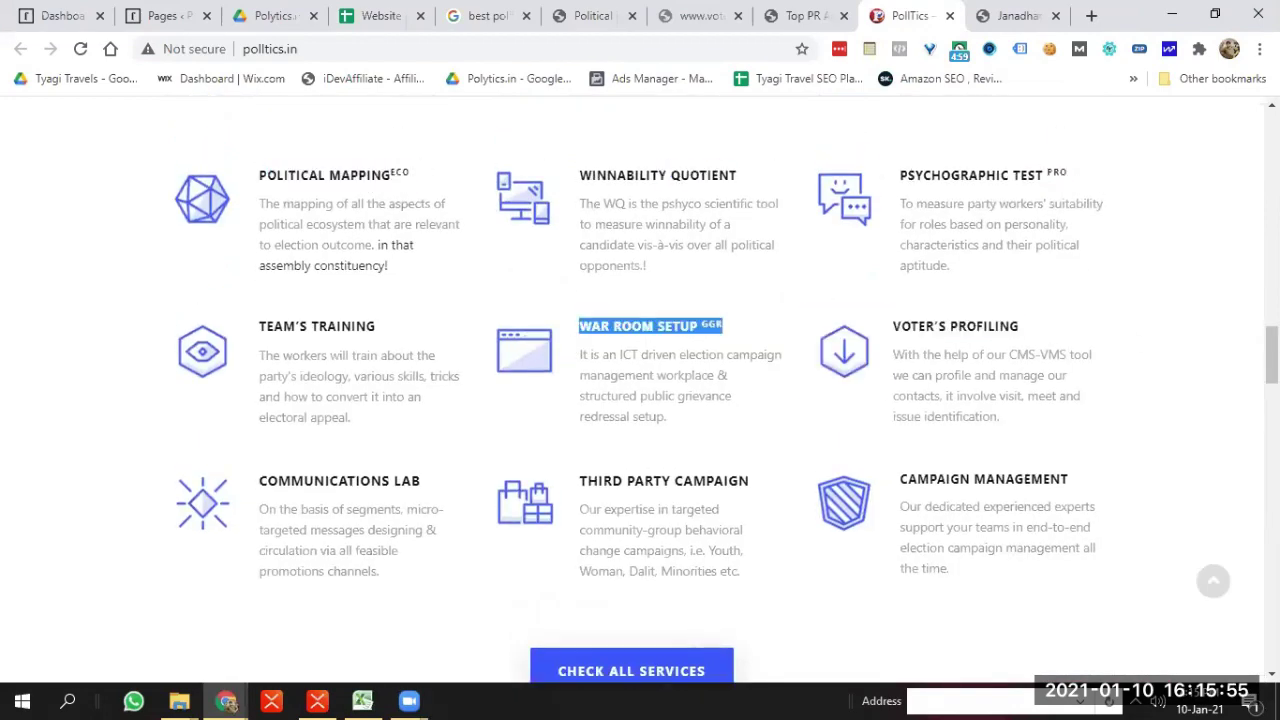
# Review the rest of the PollTics homepage, including its campaign statistics, the parties it worked with and the client testimonials
pyautogui.scroll(-5, 530, 345)
pyautogui.scroll(-7, 640, 380)
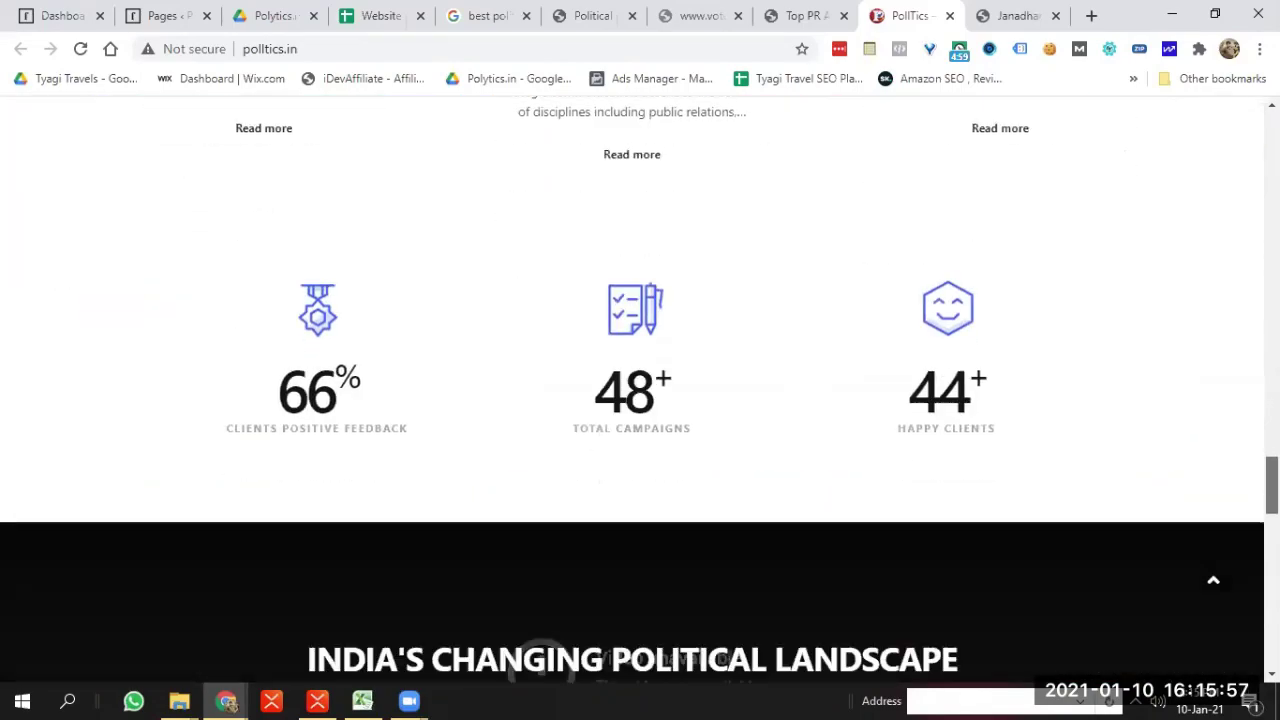
pyautogui.scroll(-8, 640, 390)
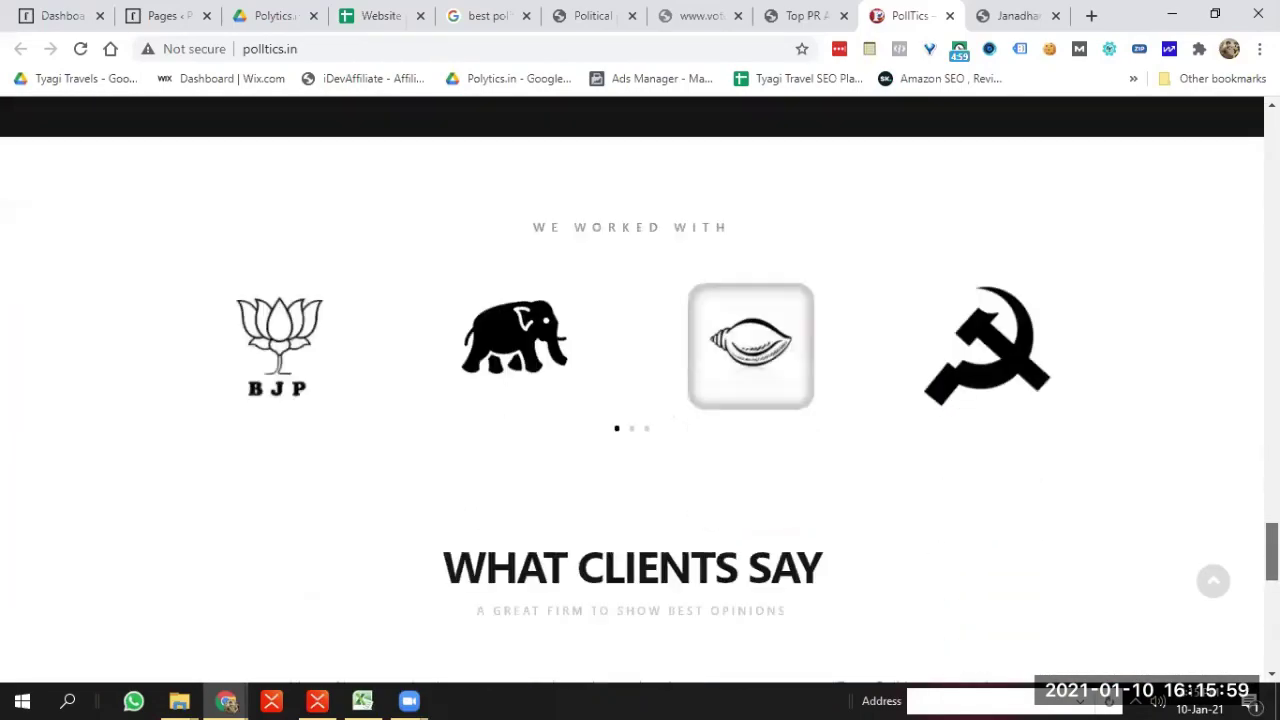
pyautogui.scroll(1, 640, 390)
pyautogui.scroll(2, 640, 390)
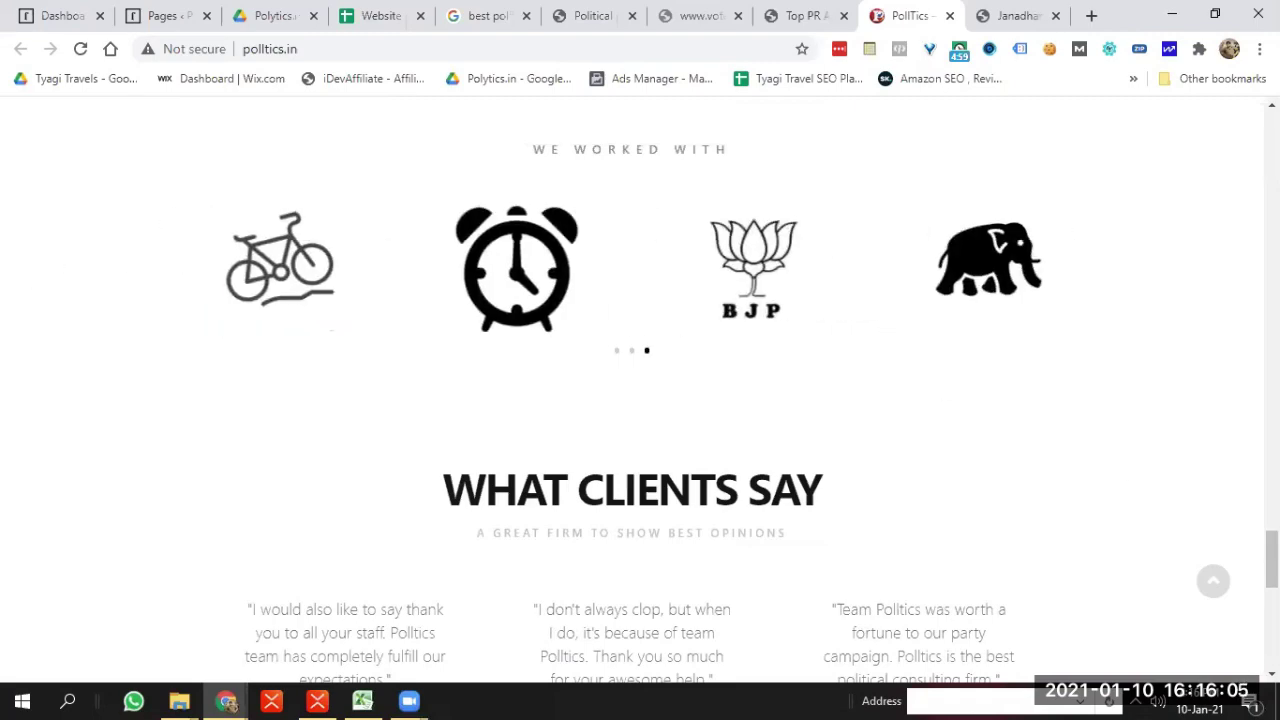
pyautogui.scroll(-2, 334, 297)
pyautogui.scroll(-3, 640, 390)
pyautogui.scroll(-4, 640, 390)
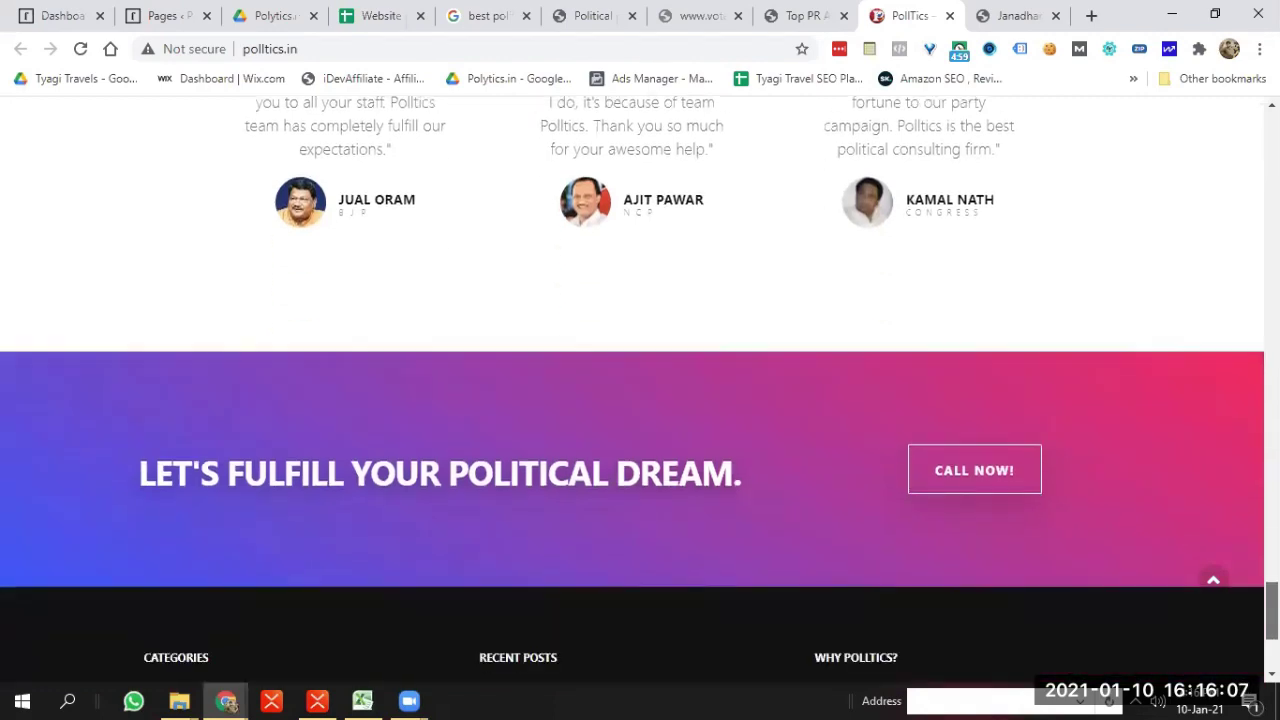
pyautogui.scroll(15, 640, 390)
pyautogui.scroll(5, 817, 263)
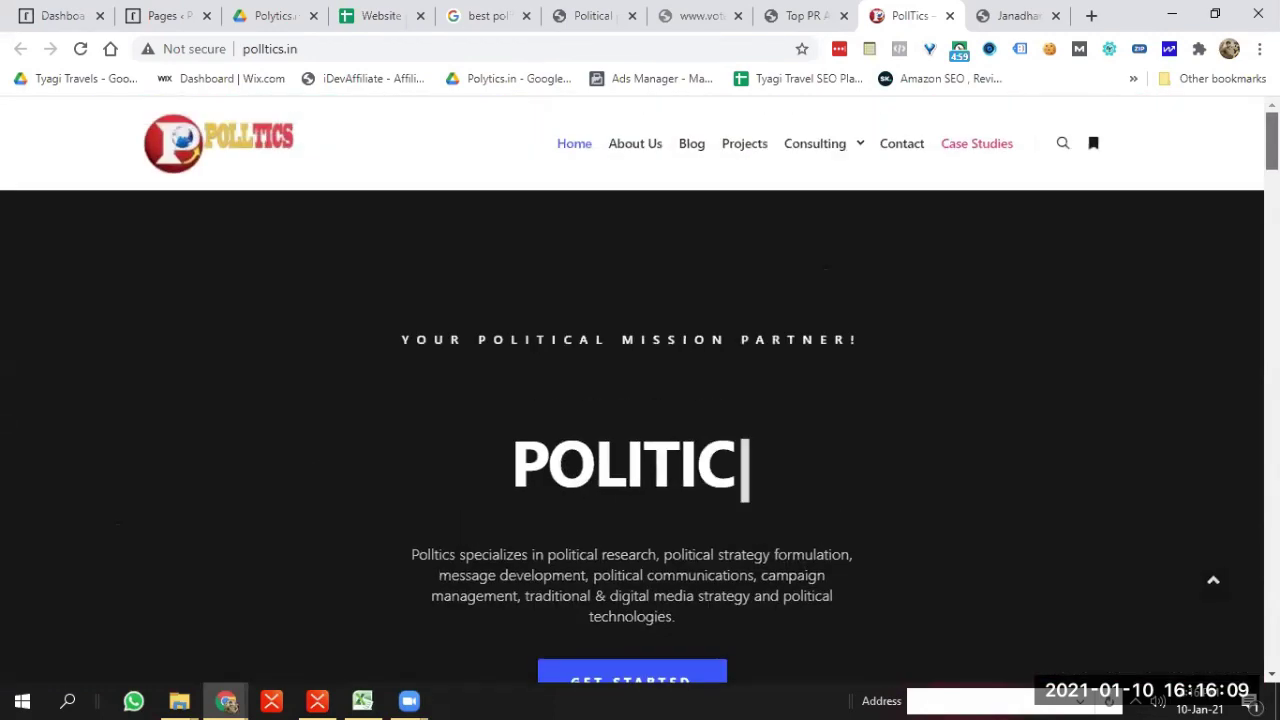
pyautogui.click(749, 149)
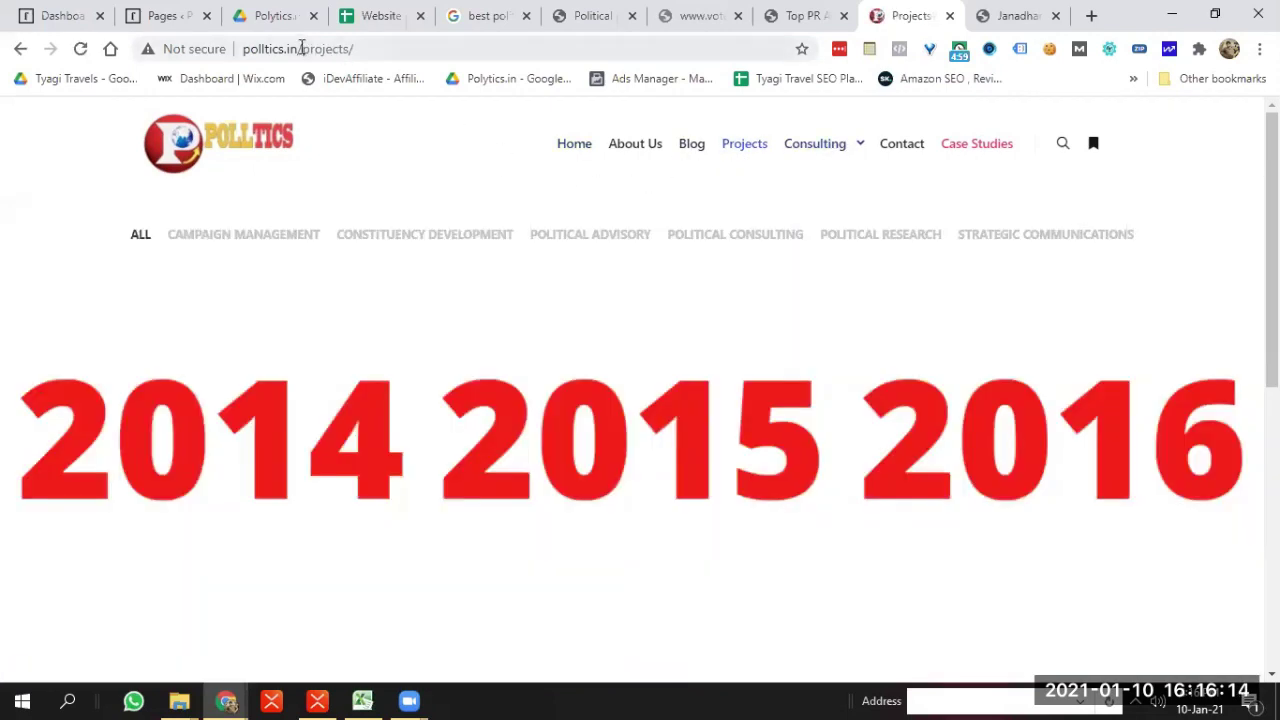
pyautogui.moveTo(300, 48); pyautogui.dragTo(517, 37)
pyautogui.press('Delete')
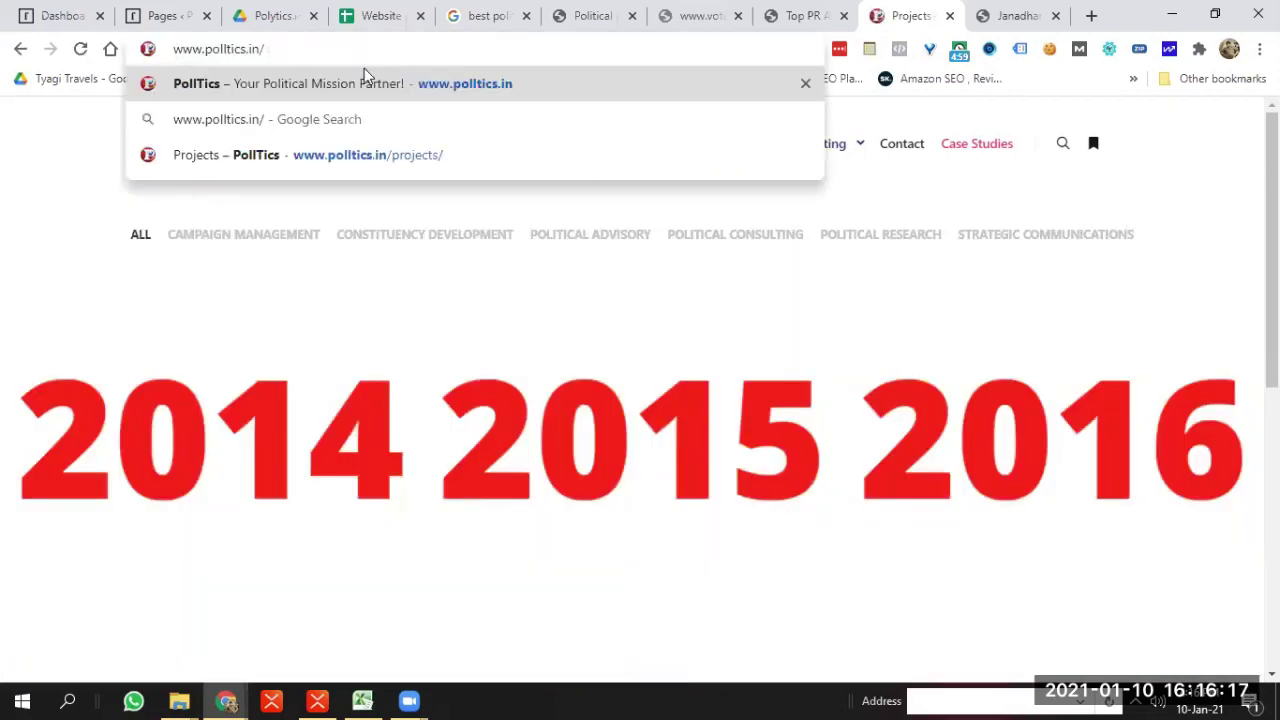
pyautogui.write('site:')
pyautogui.press('Return')
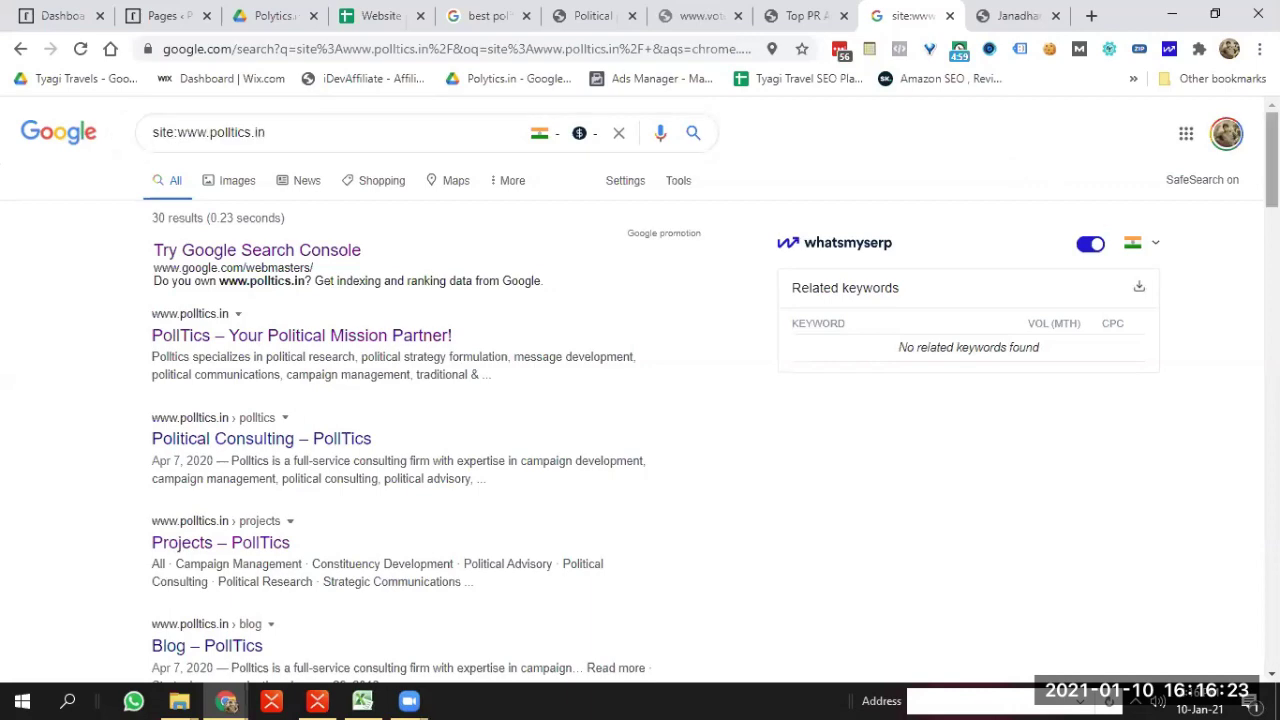
pyautogui.moveTo(1271, 160)
pyautogui.mouseDown()
pyautogui.moveTo(1271, 409)
pyautogui.moveTo(1271, 150)
pyautogui.mouseUp()
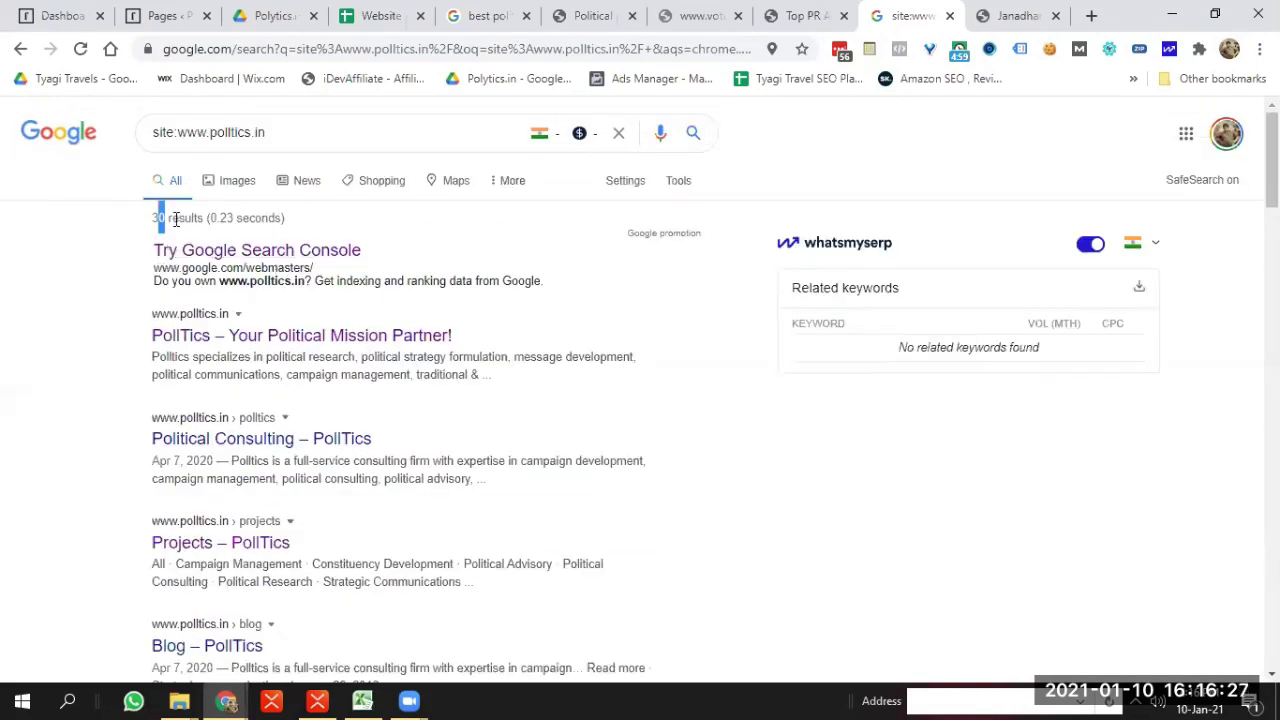
pyautogui.click(783, 10)
pyautogui.click(341, 50)
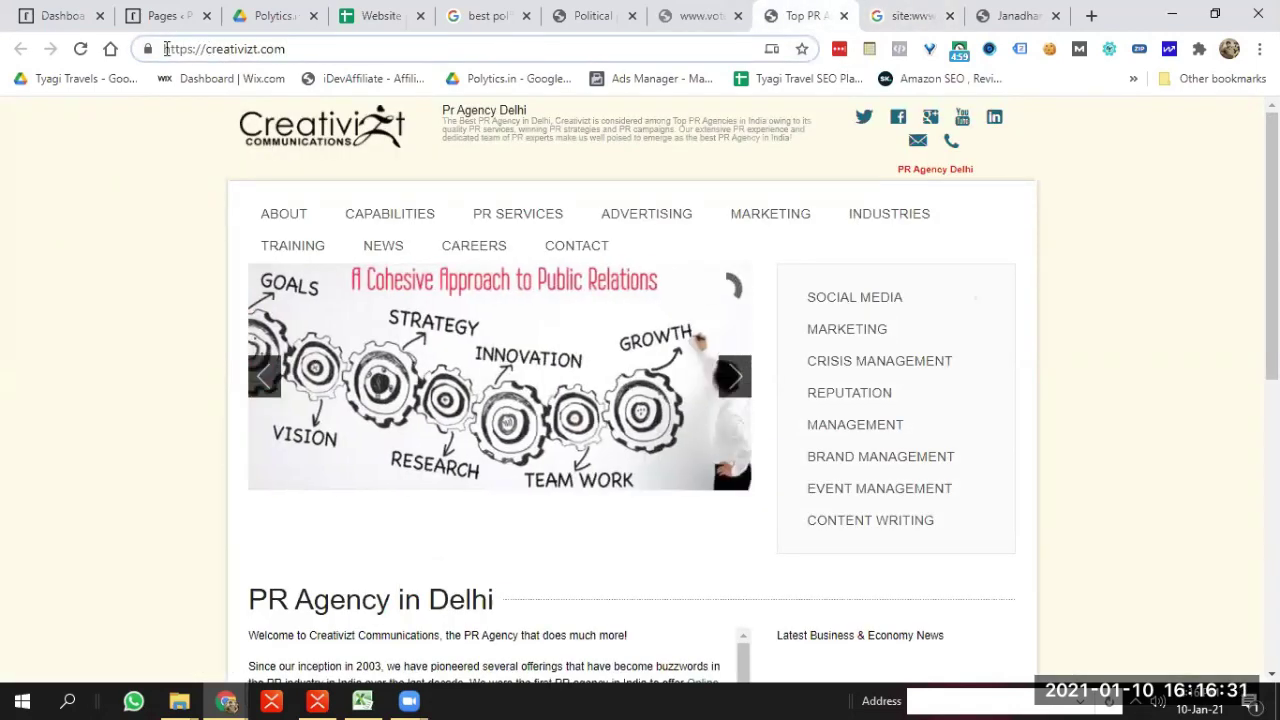
pyautogui.write('site:')
pyautogui.press('Return')
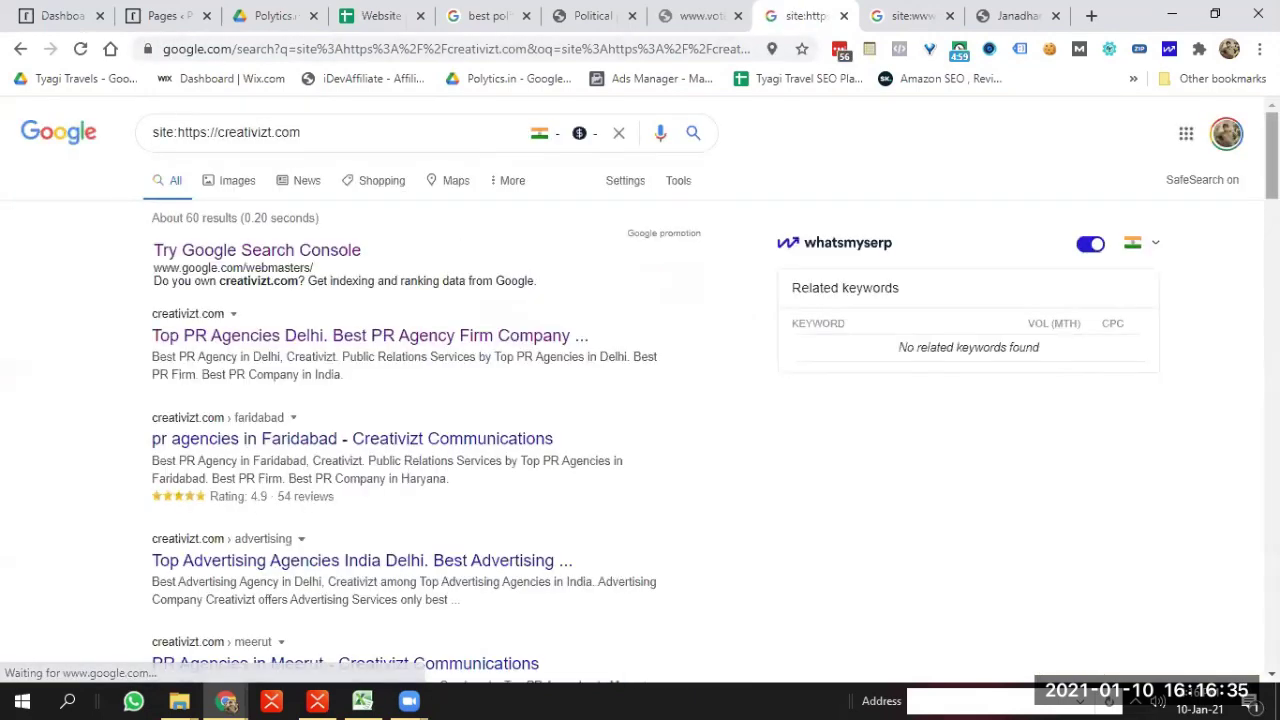
# Examine the list of Creativizt's indexed pages, checking its city, service and political PR page titles
pyautogui.scroll(-1, 640, 390)
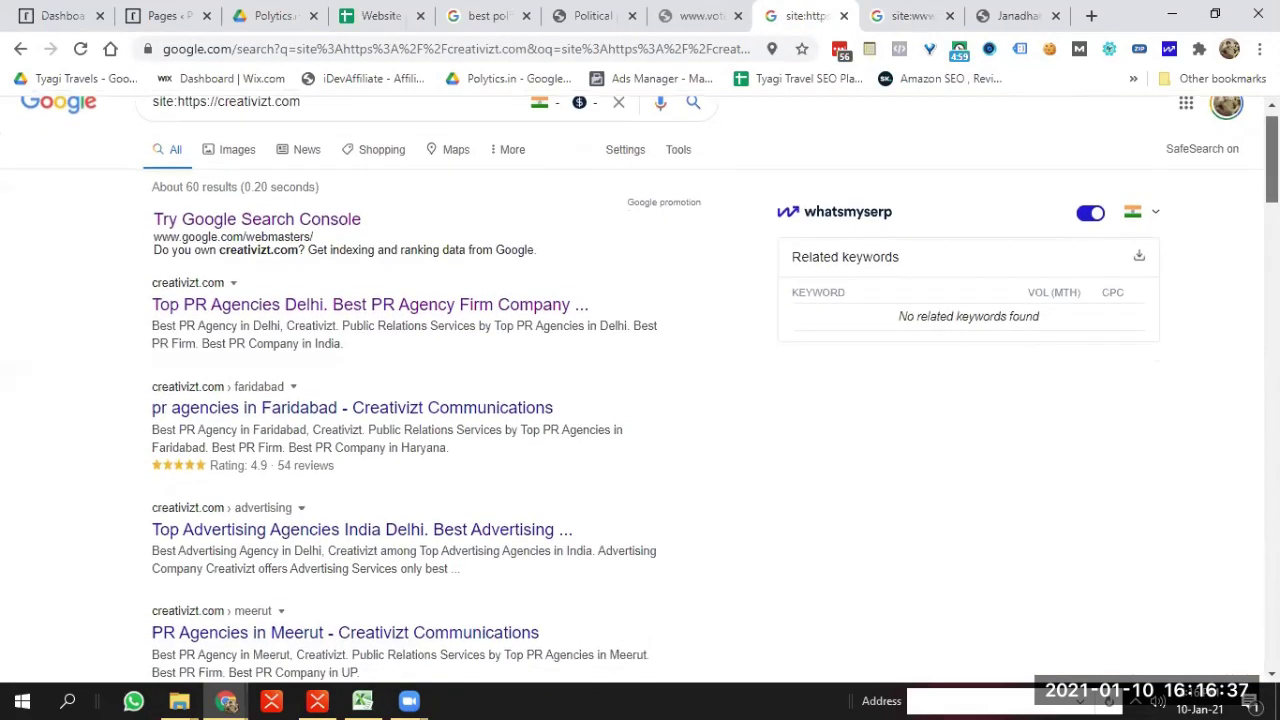
pyautogui.scroll(-5, 640, 390)
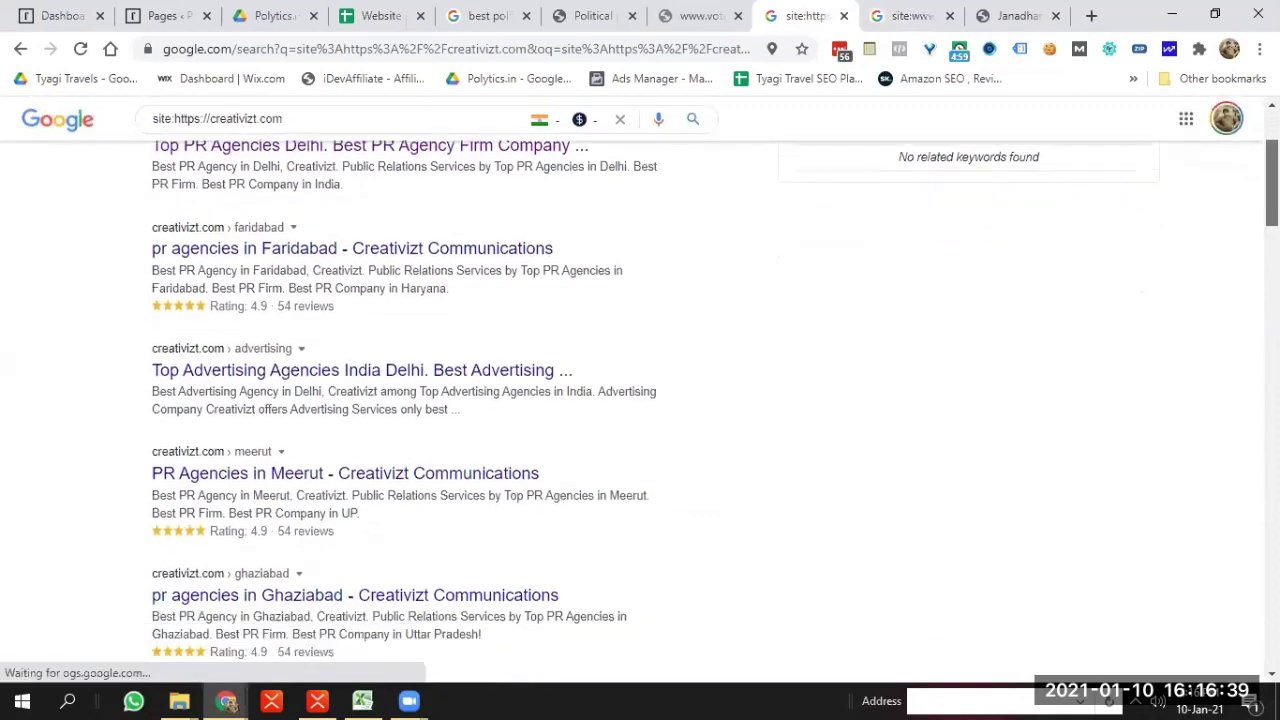
pyautogui.scroll(-3, 640, 400)
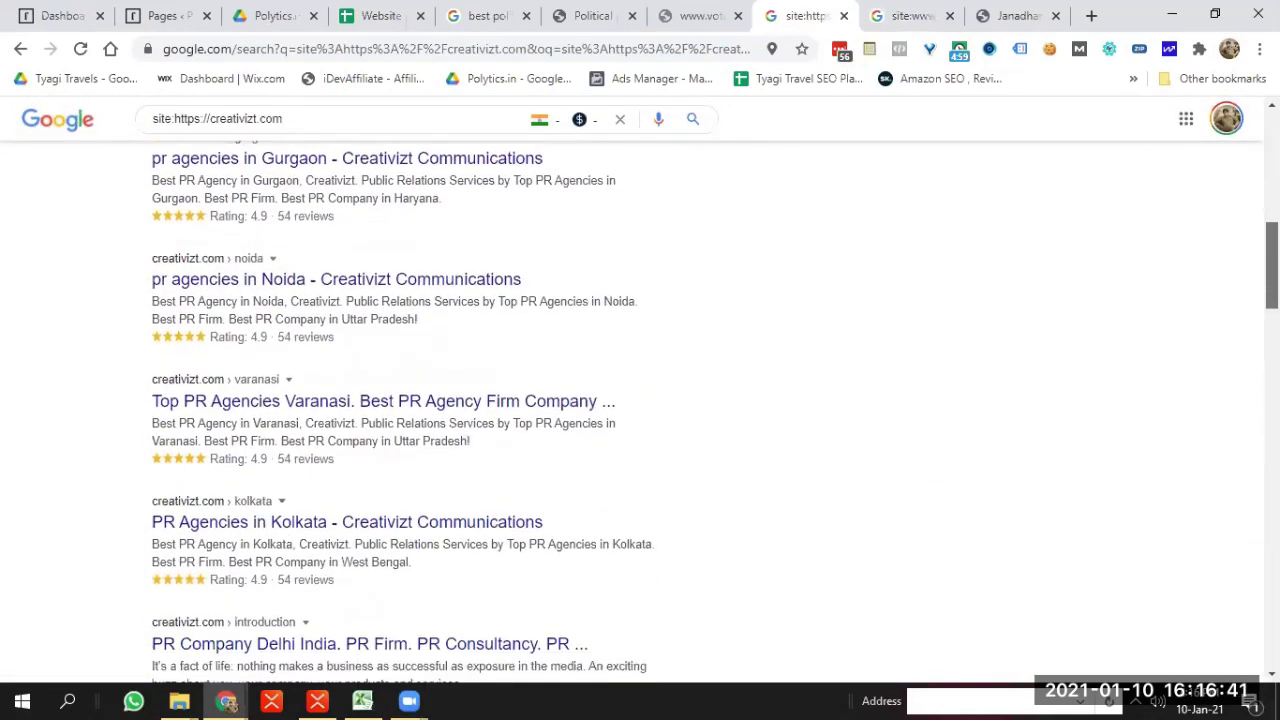
pyautogui.scroll(-5, 640, 400)
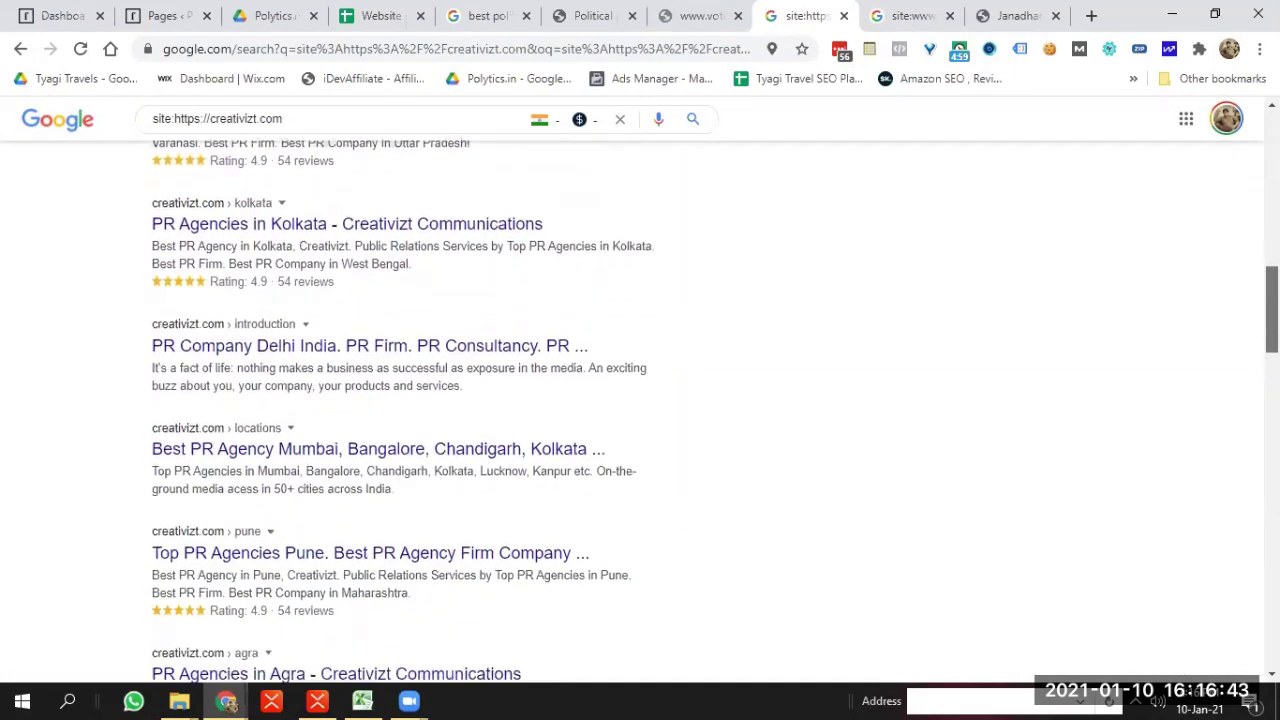
pyautogui.scroll(-7, 640, 400)
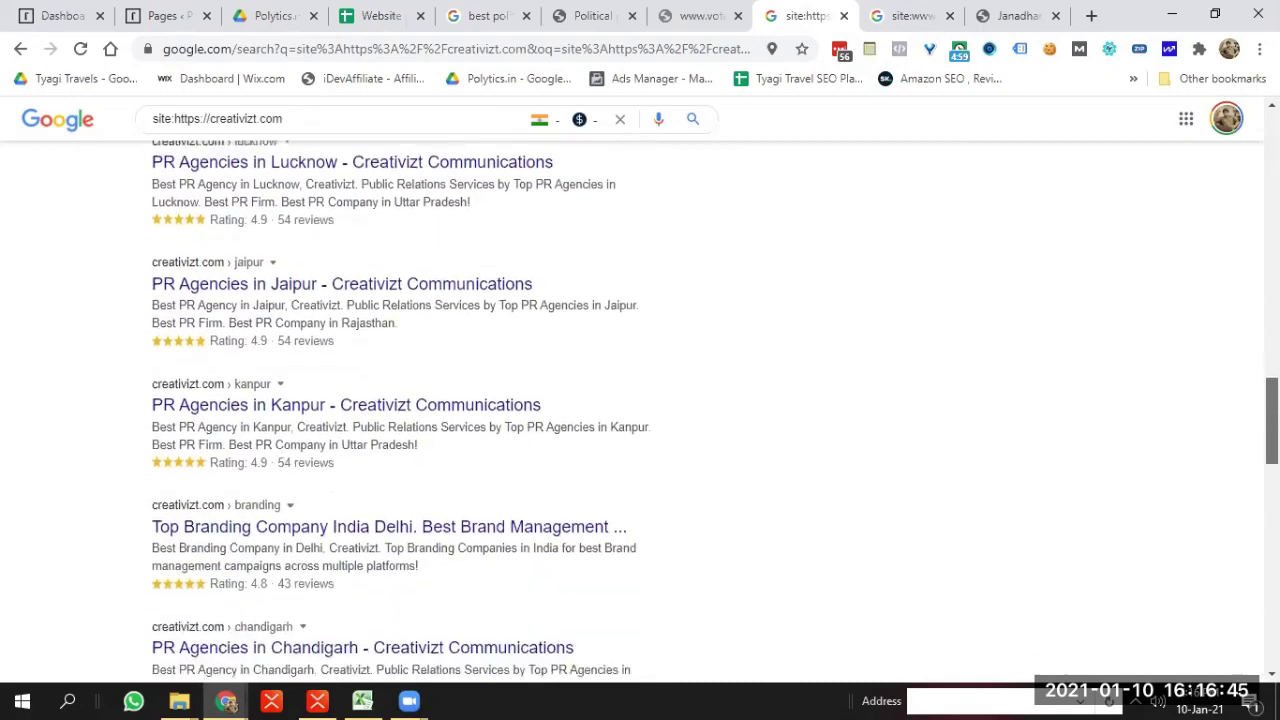
pyautogui.scroll(-5, 640, 400)
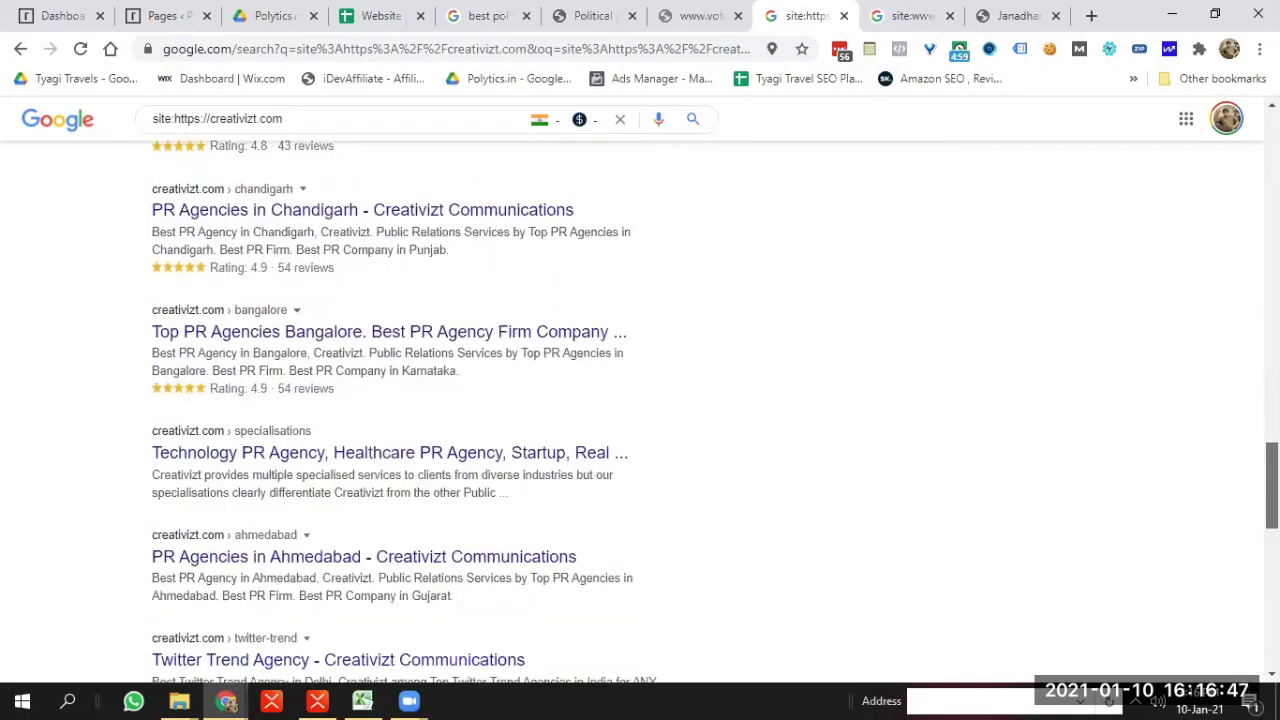
pyautogui.scroll(-6, 640, 400)
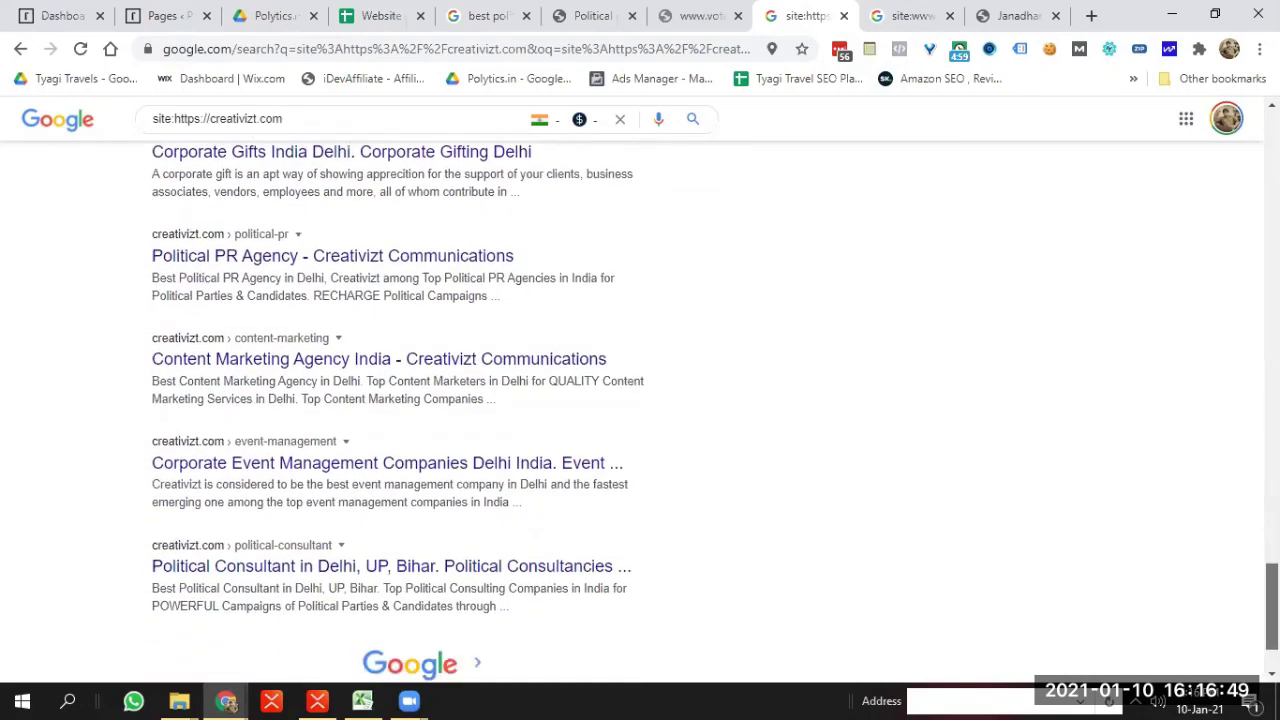
pyautogui.press('Home')
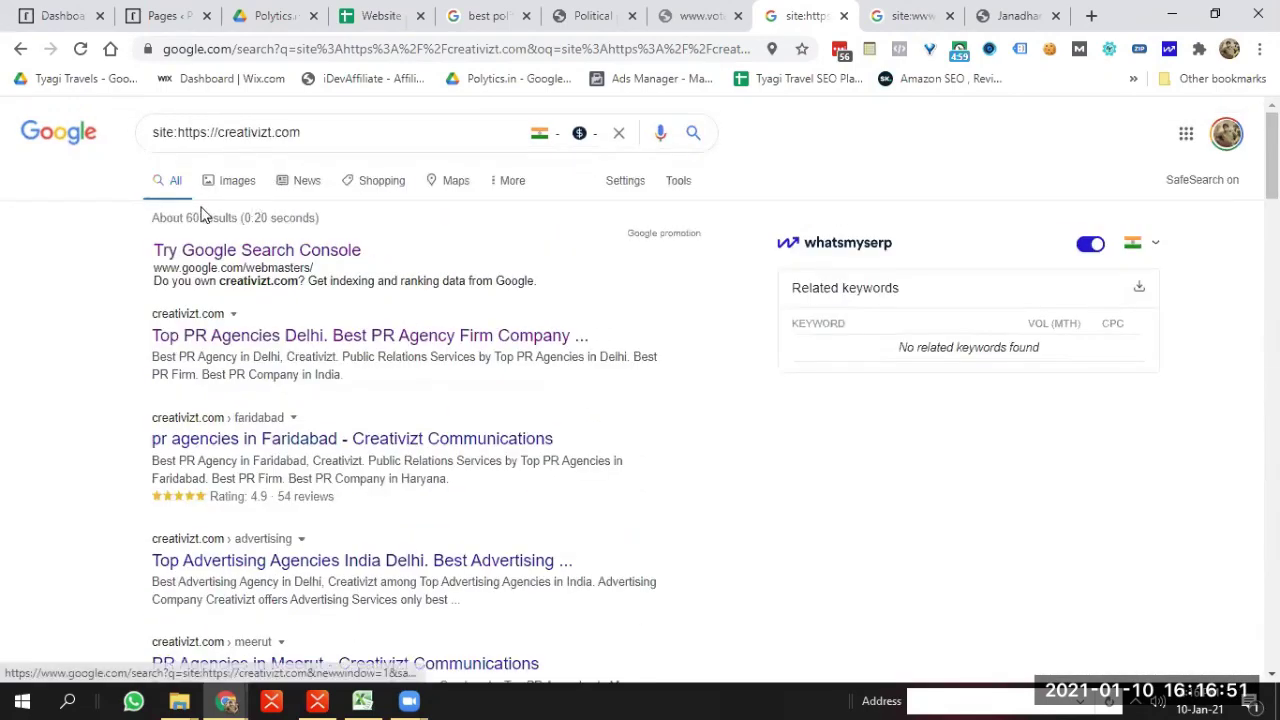
# Search Google for Voteguru's indexed pages with "site:voteguru.in" and try opening its FAQ page from the results
pyautogui.click(691, 12)
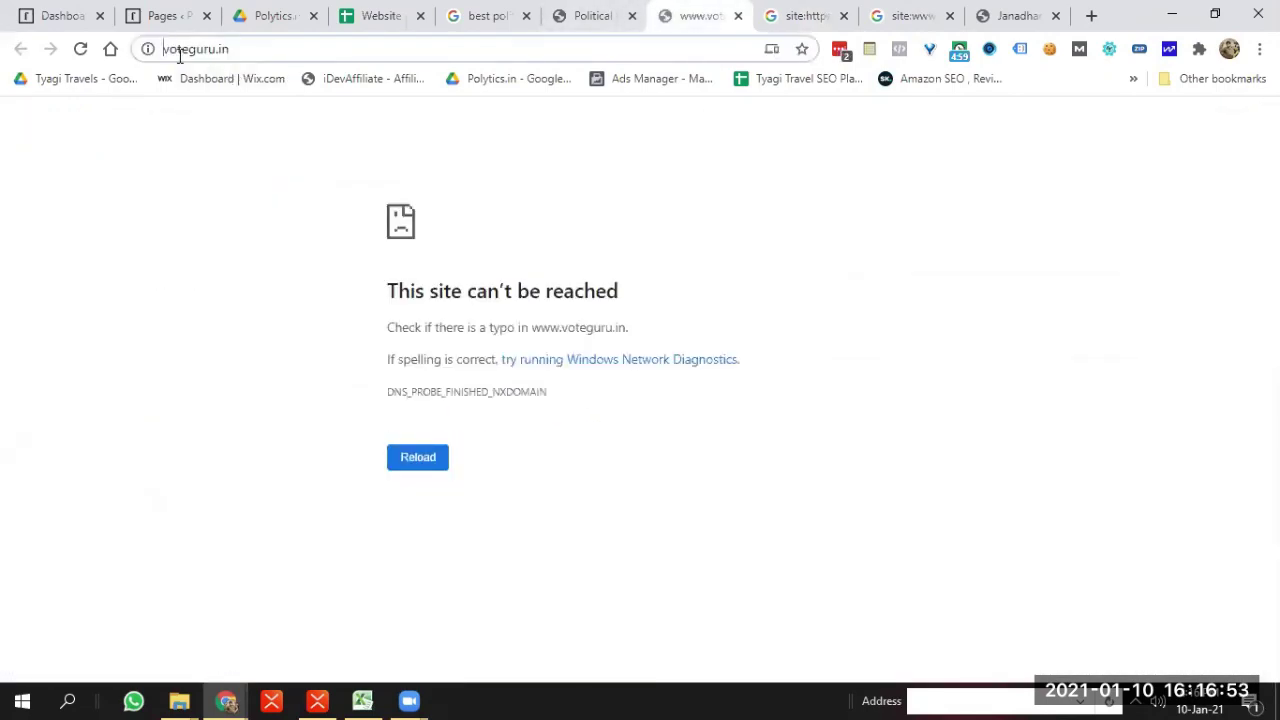
pyautogui.write('site:')
pyautogui.press('Return')
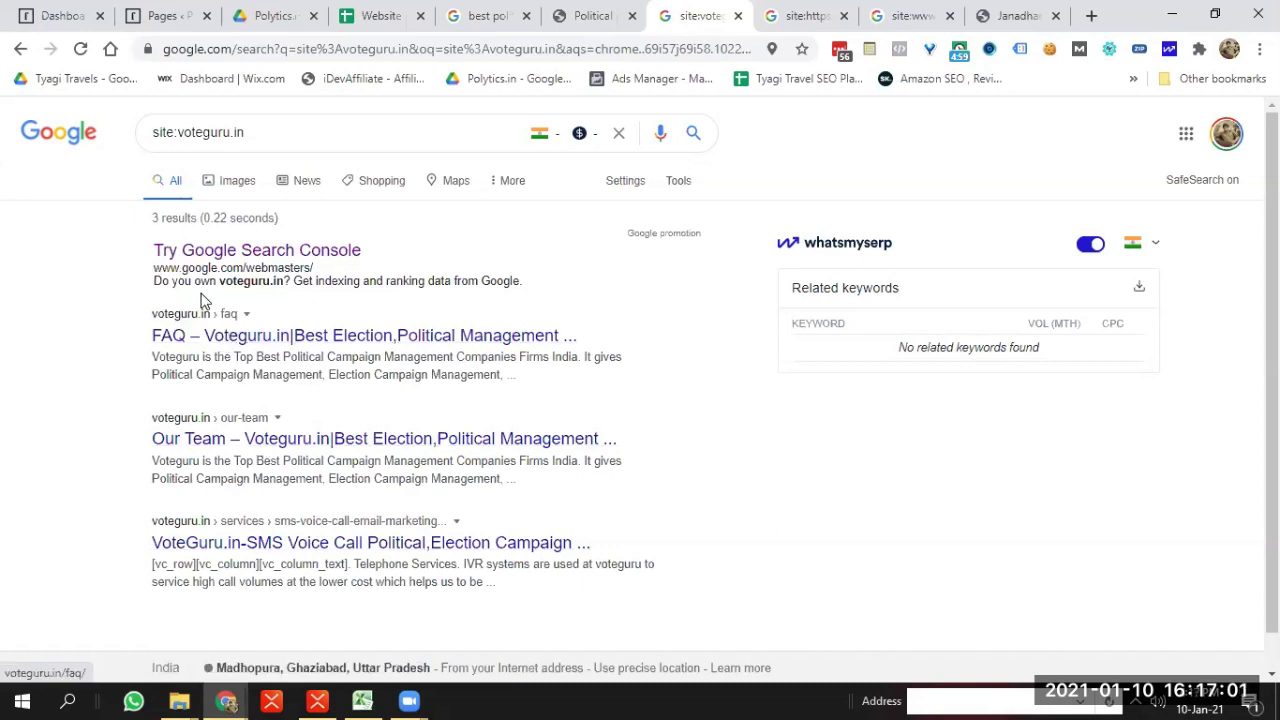
pyautogui.click(335, 337)
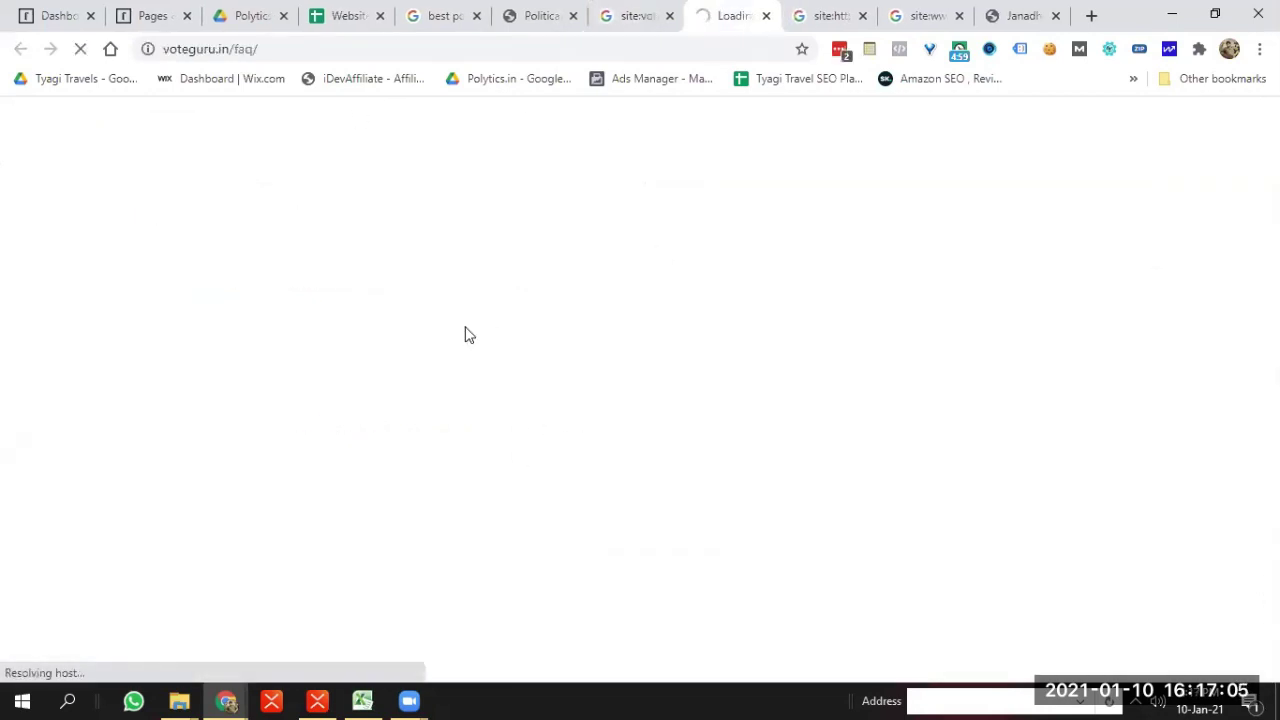
pyautogui.click(767, 17)
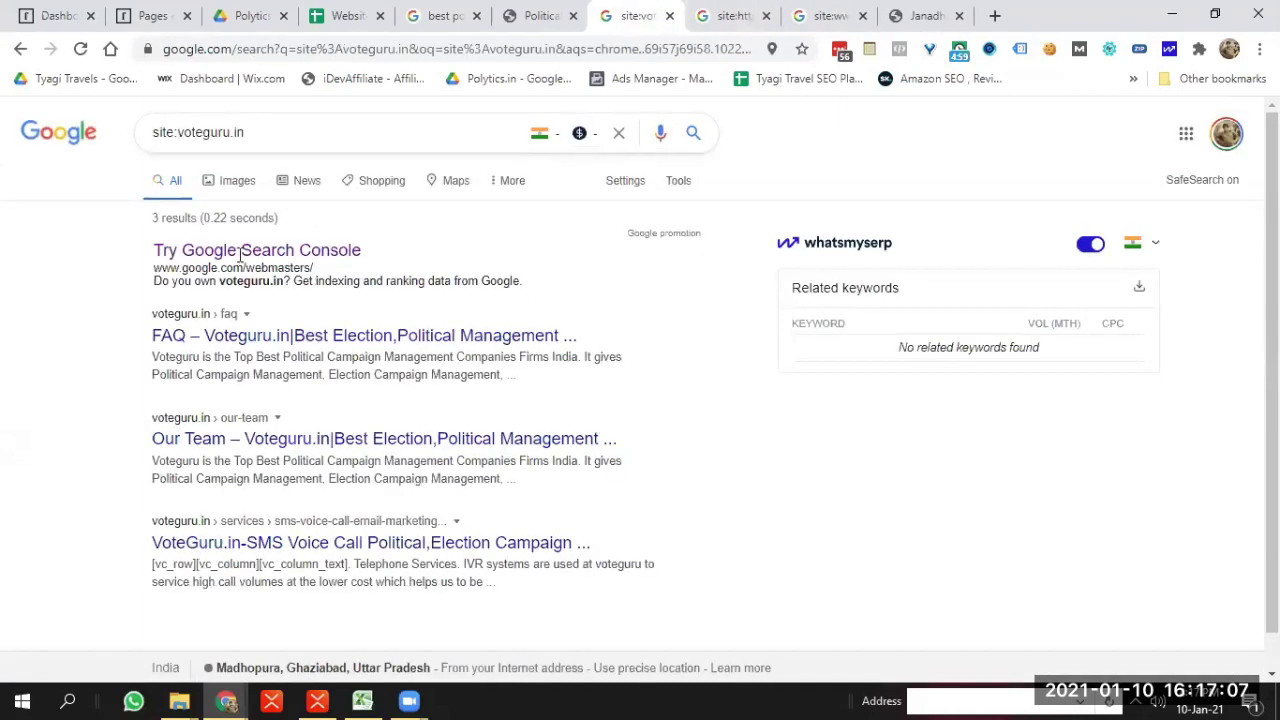
# Return to the "best political campaign company in india" search and switch it to the suggested query "top election management agency in india"
pyautogui.click(570, 8)
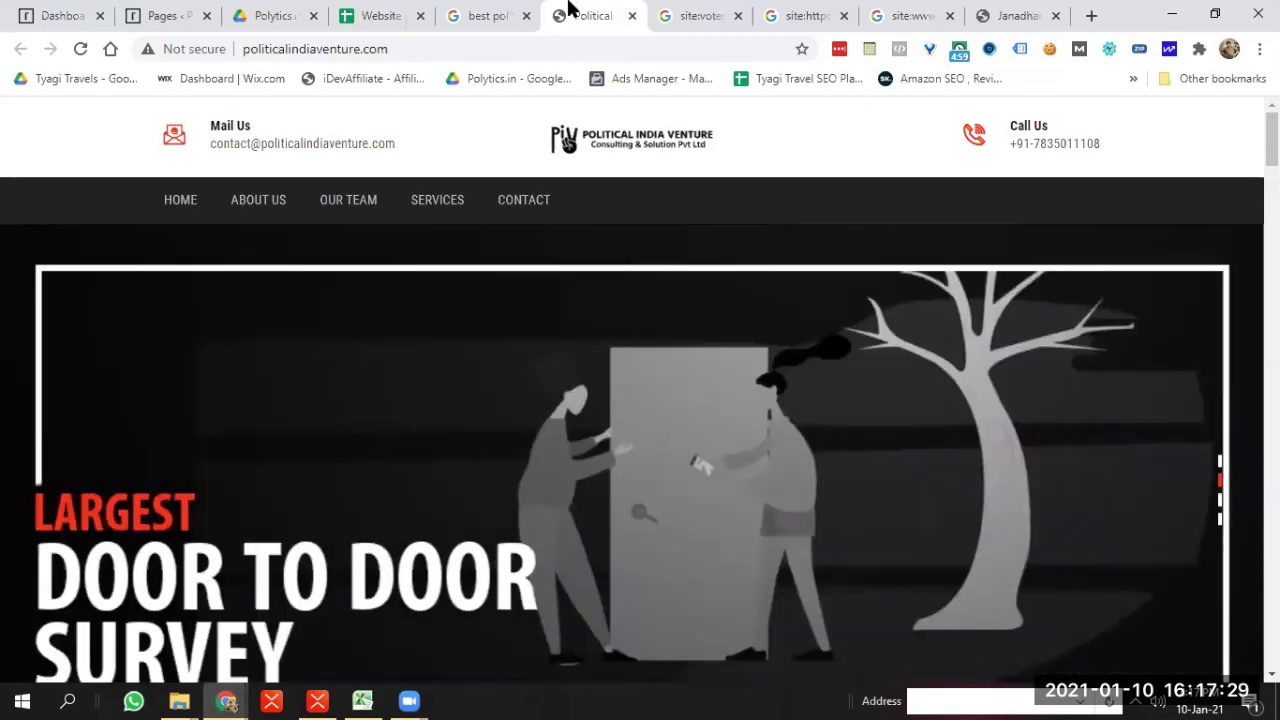
pyautogui.click(494, 8)
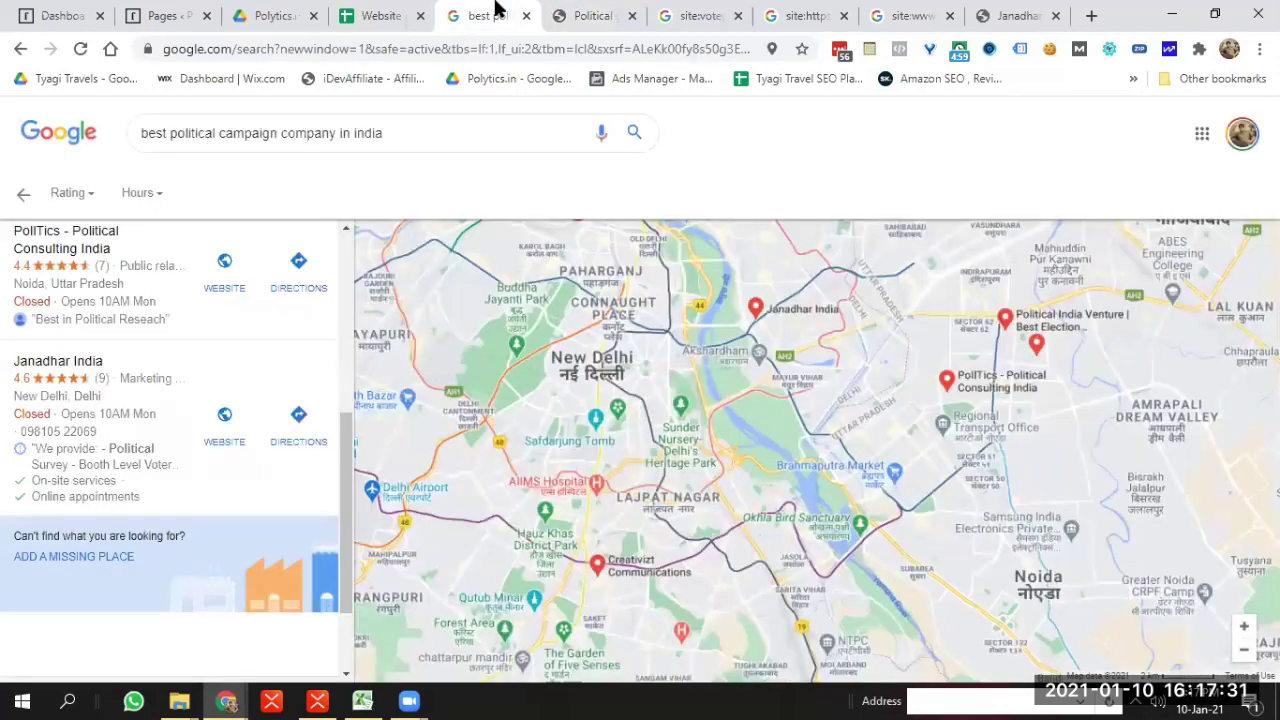
pyautogui.moveTo(346, 445); pyautogui.dragTo(346, 265)
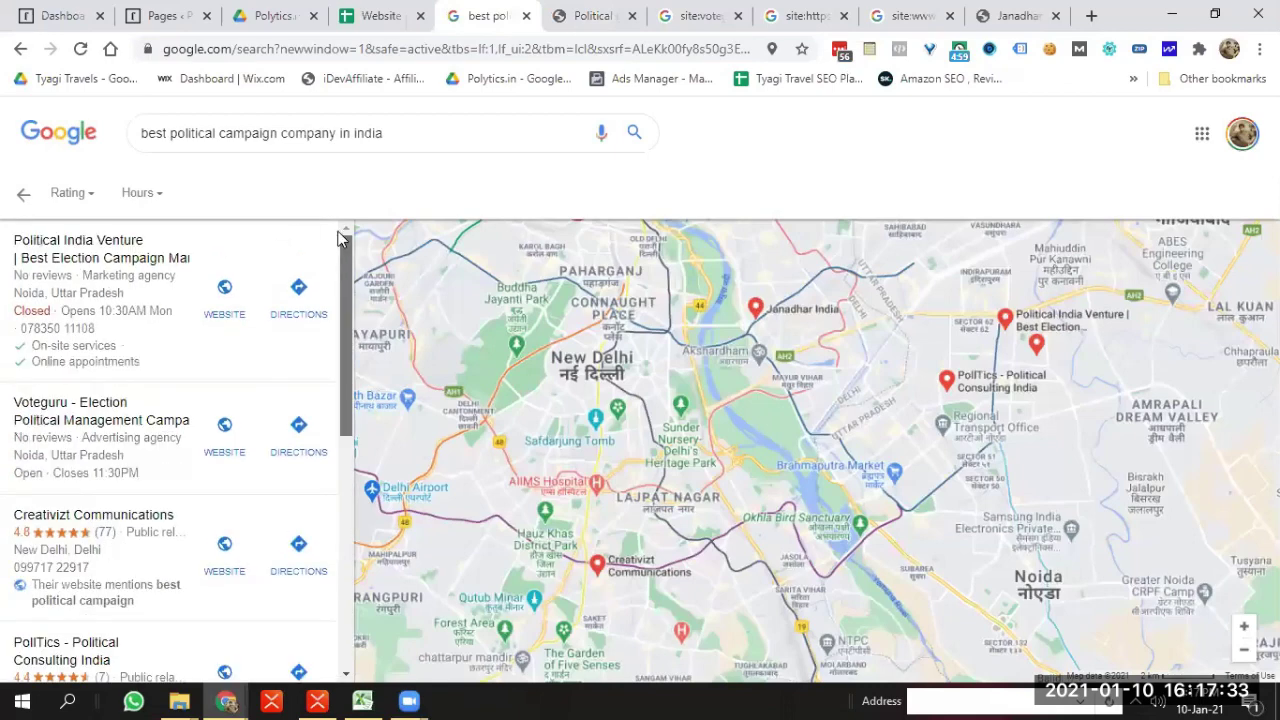
pyautogui.click(20, 196)
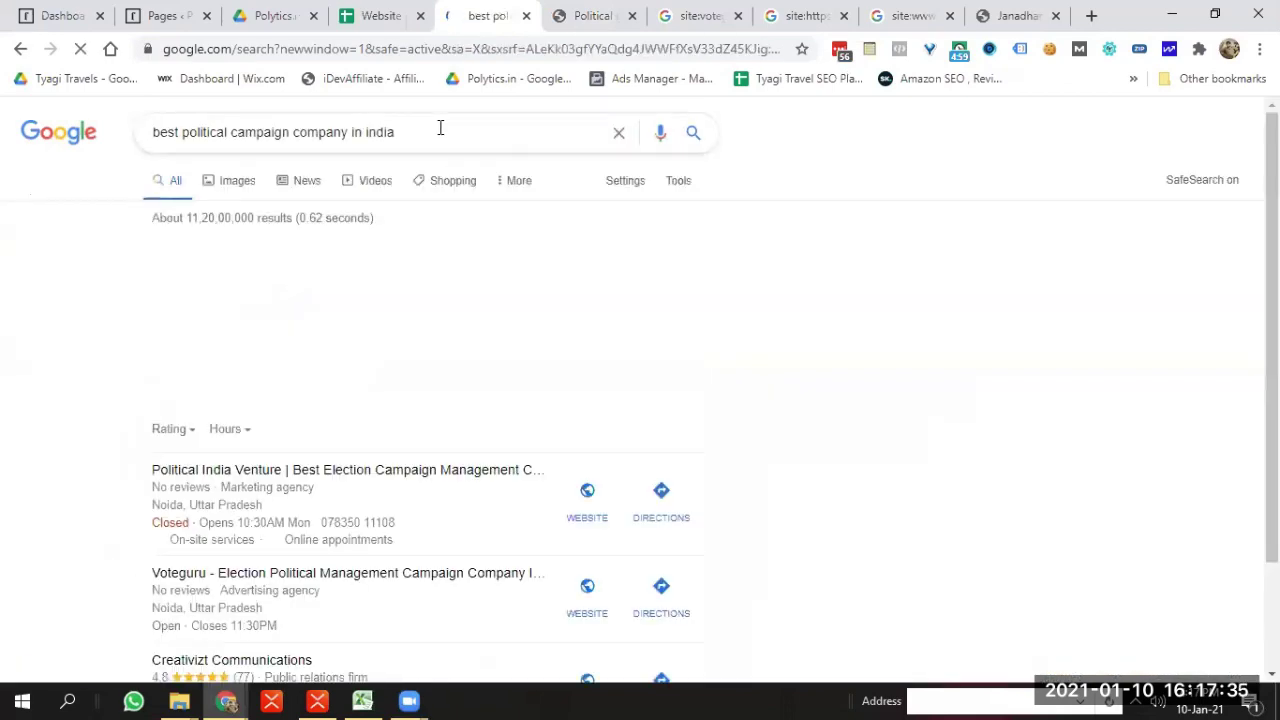
pyautogui.doubleClick(309, 142)
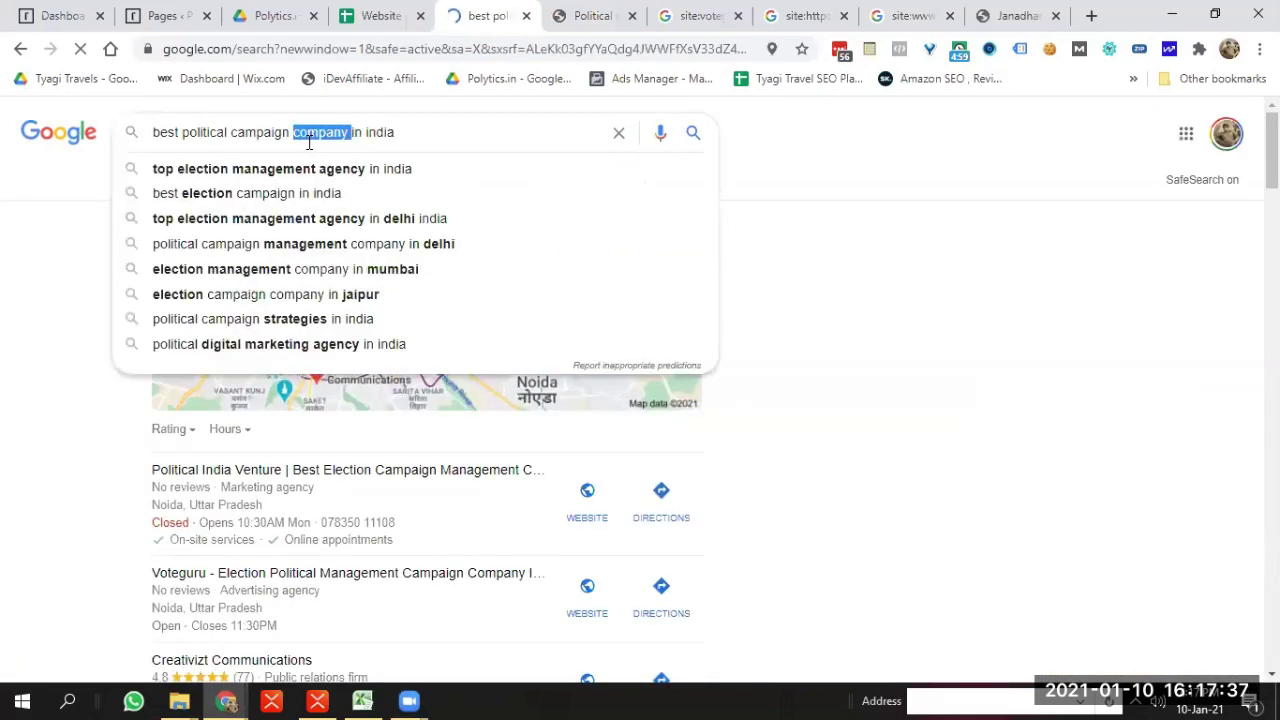
pyautogui.click(286, 172)
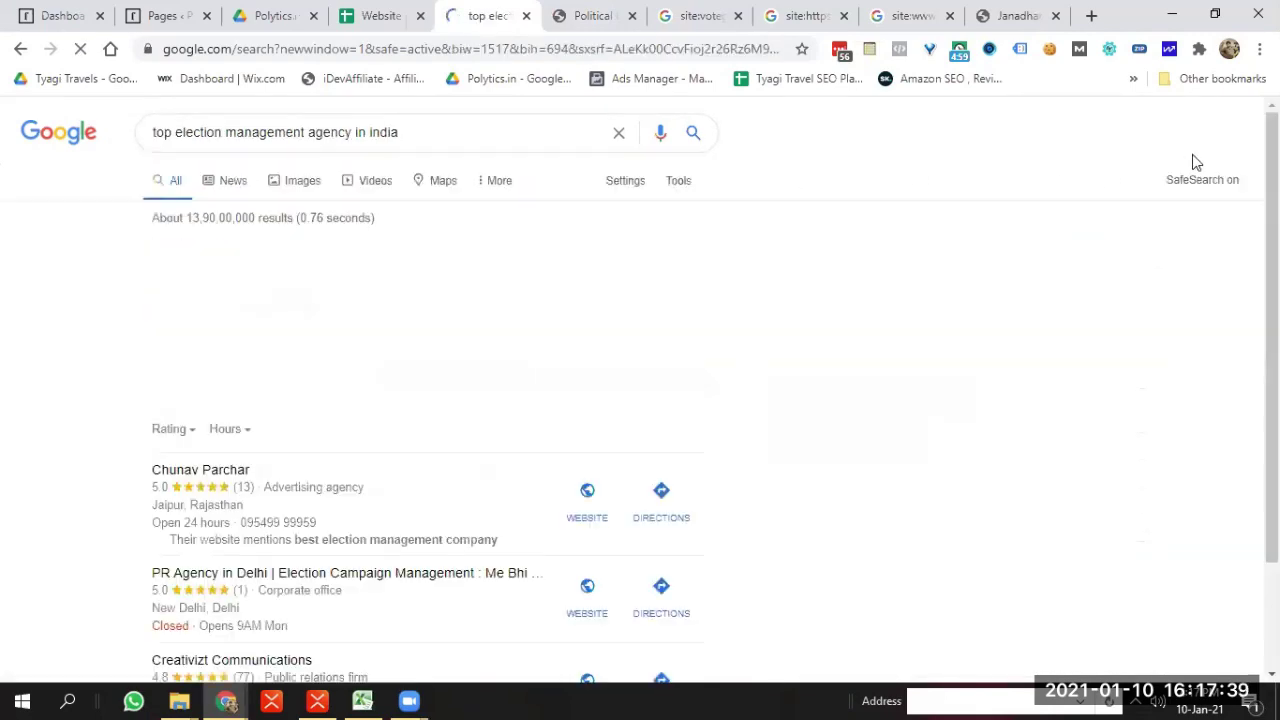
# Open the Chunav Parchar, BrainCandy, iDigitalise and Chanakya Election Management results in separate background tabs
pyautogui.scroll(-2, 640, 330)
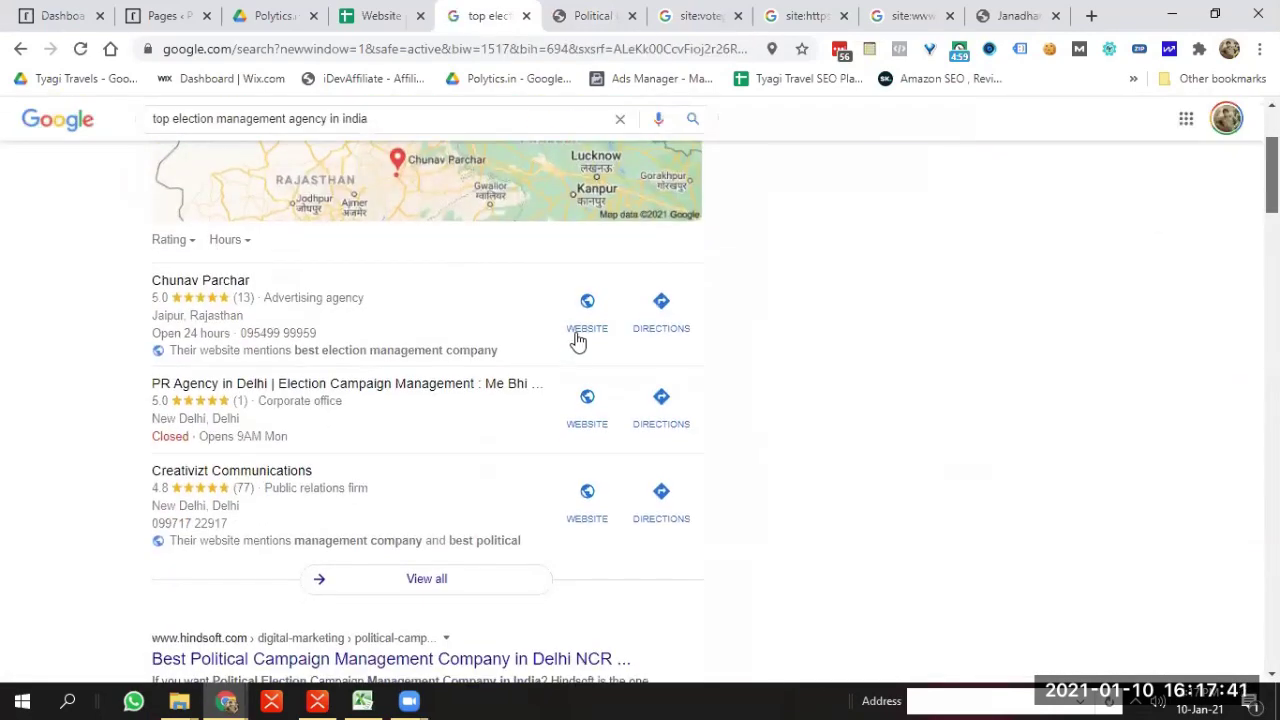
pyautogui.middleClick(577, 341)
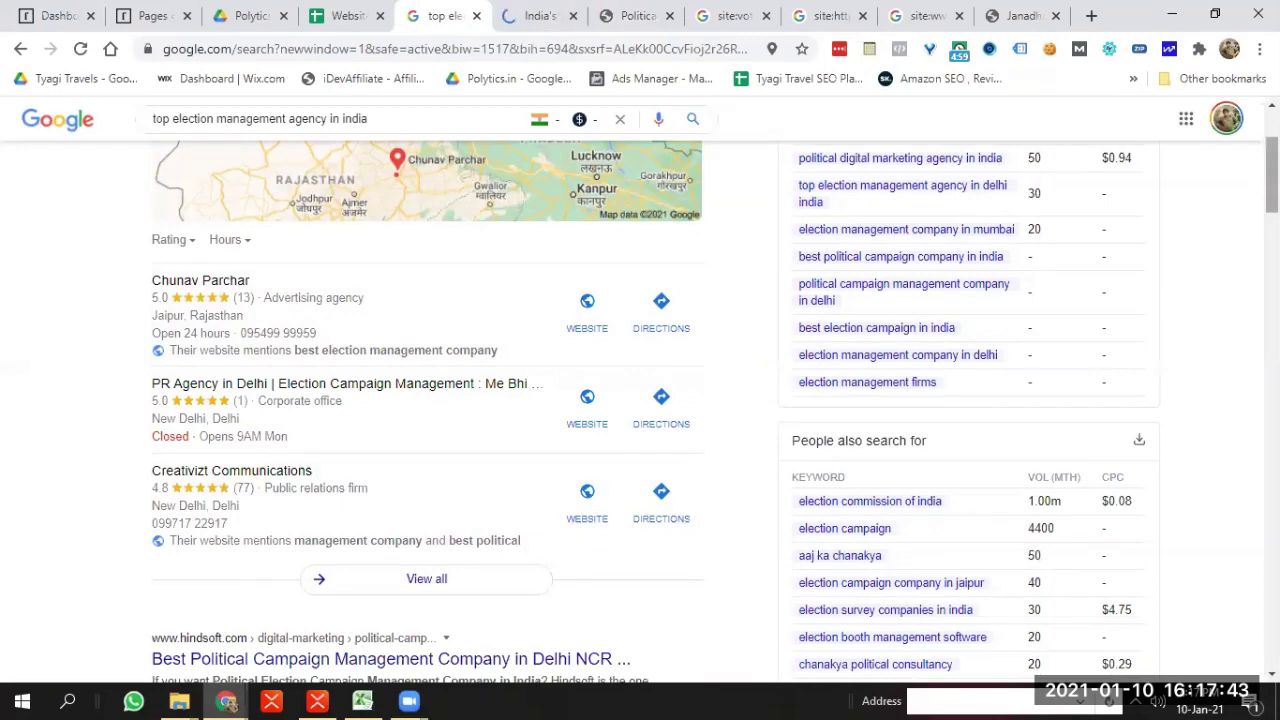
pyautogui.scroll(-5, 491, 337)
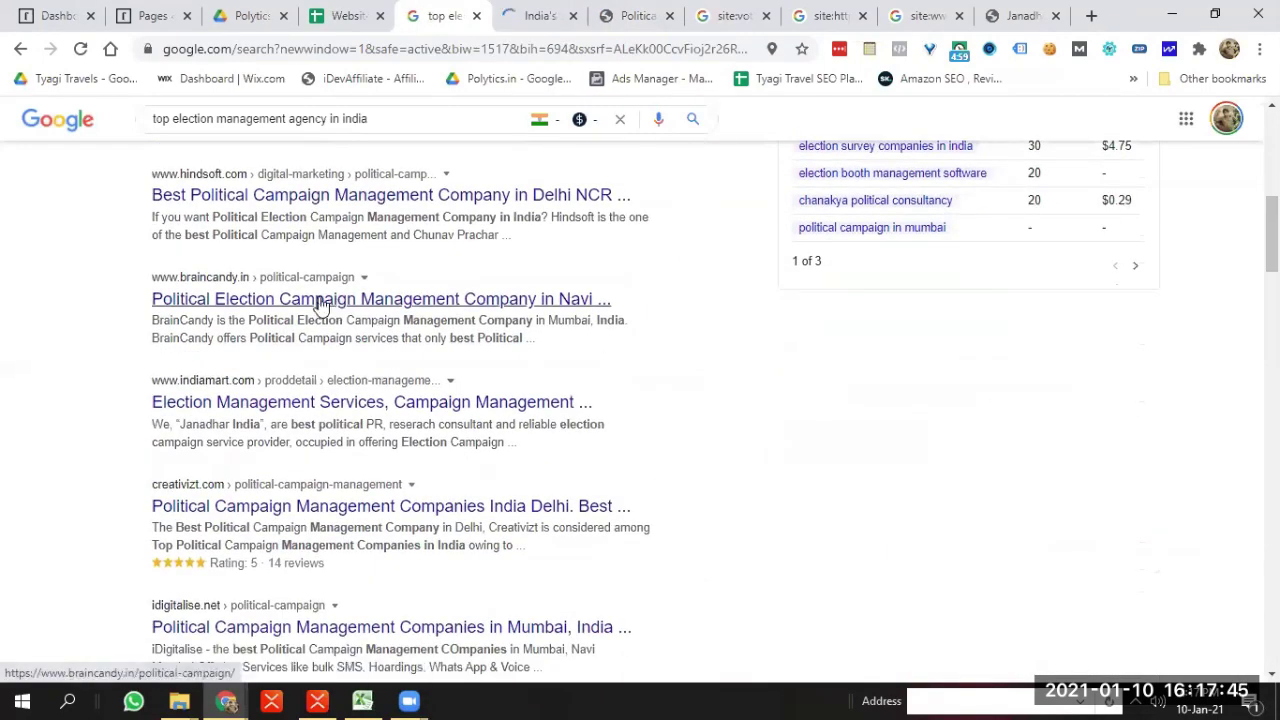
pyautogui.middleClick(320, 300)
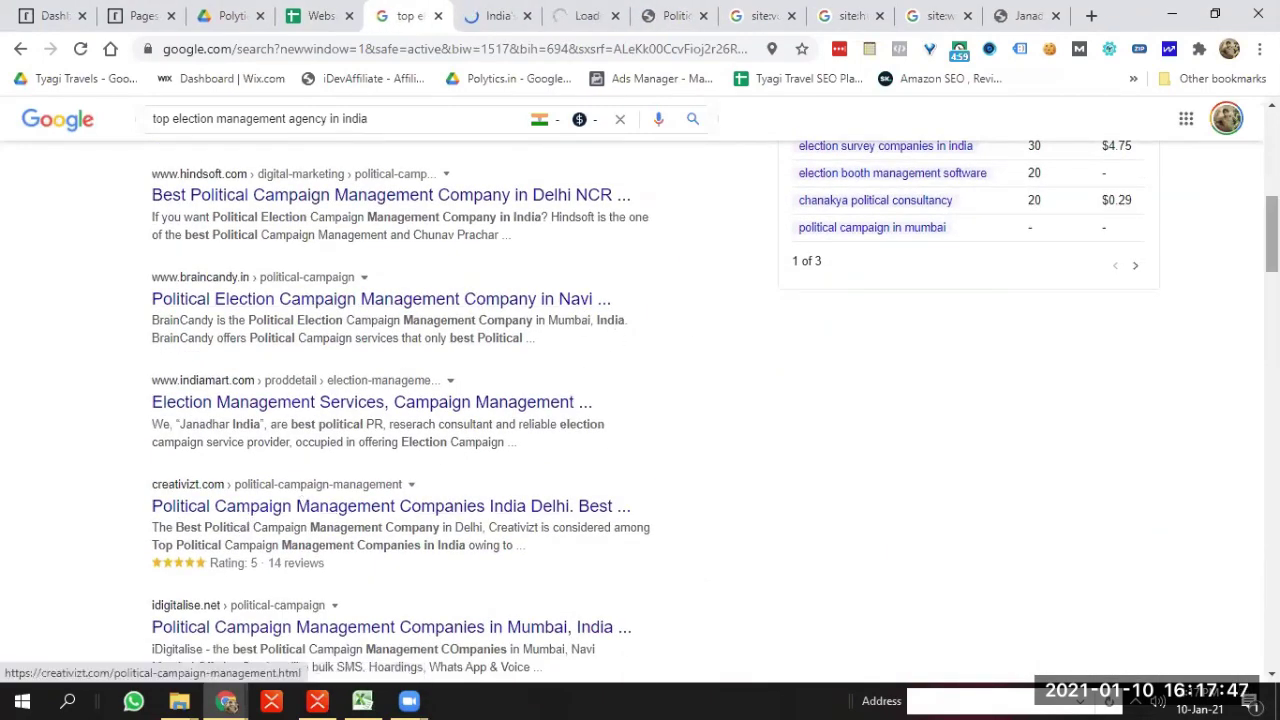
pyautogui.scroll(-3, 420, 352)
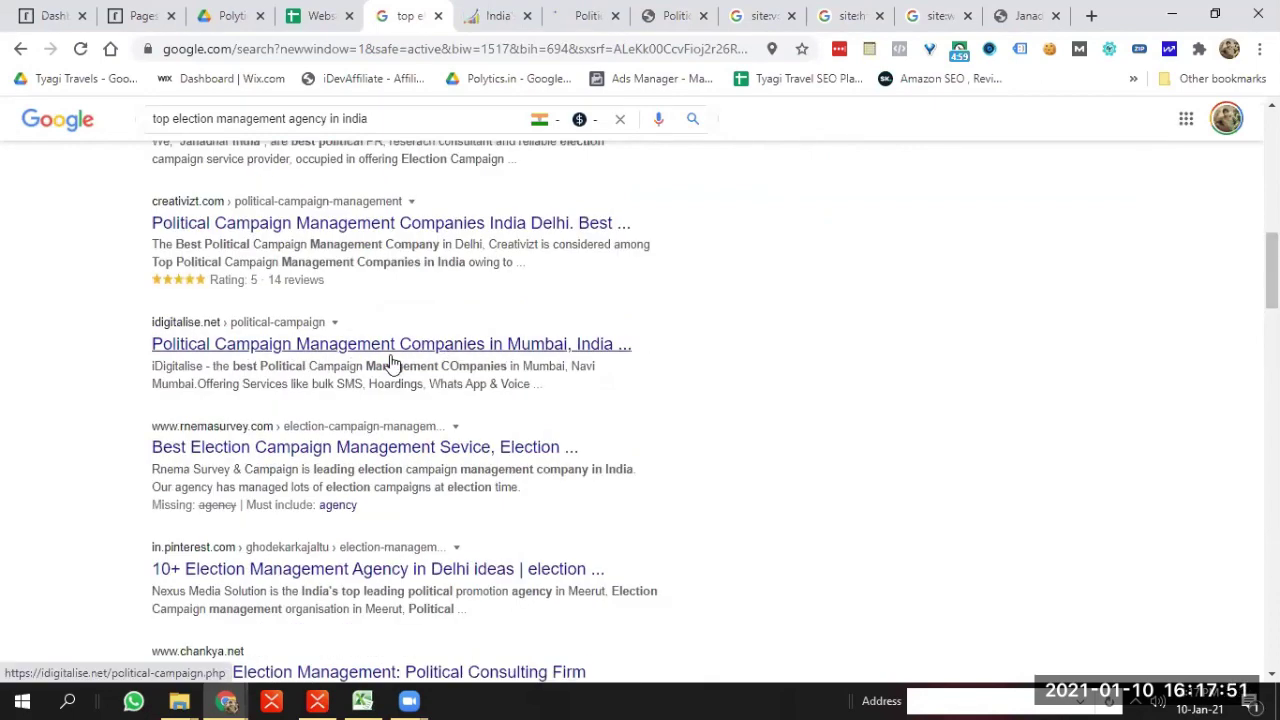
pyautogui.middleClick(390, 347)
pyautogui.scroll(-1, 1271, 280)
pyautogui.scroll(-2, 885, 365)
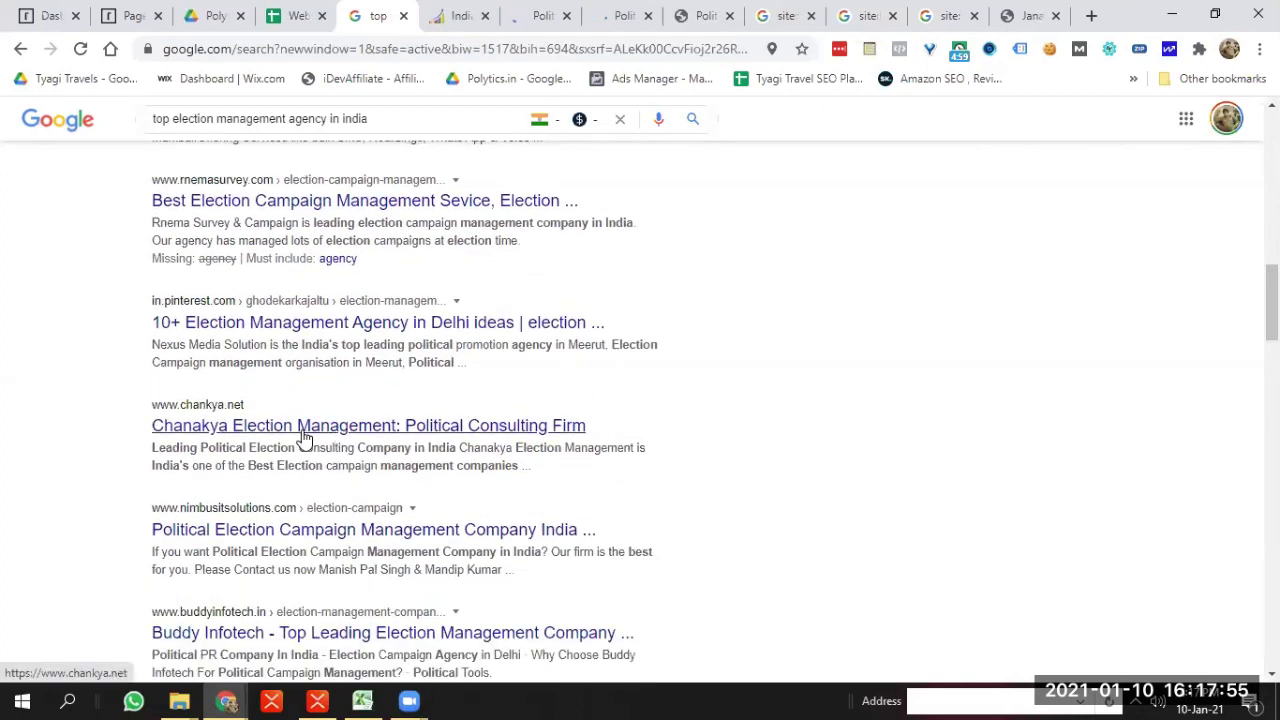
pyautogui.middleClick(308, 437)
pyautogui.moveTo(137, 414); pyautogui.dragTo(233, 405)
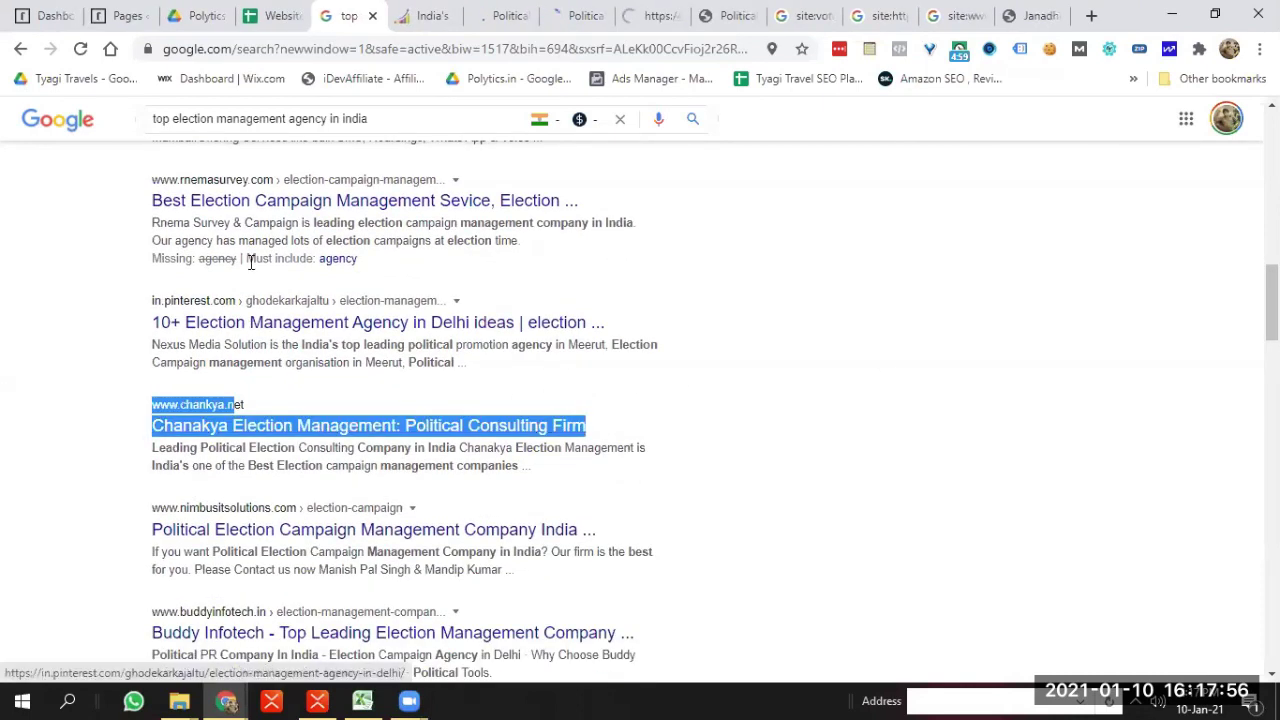
pyautogui.tripleClick(232, 116)
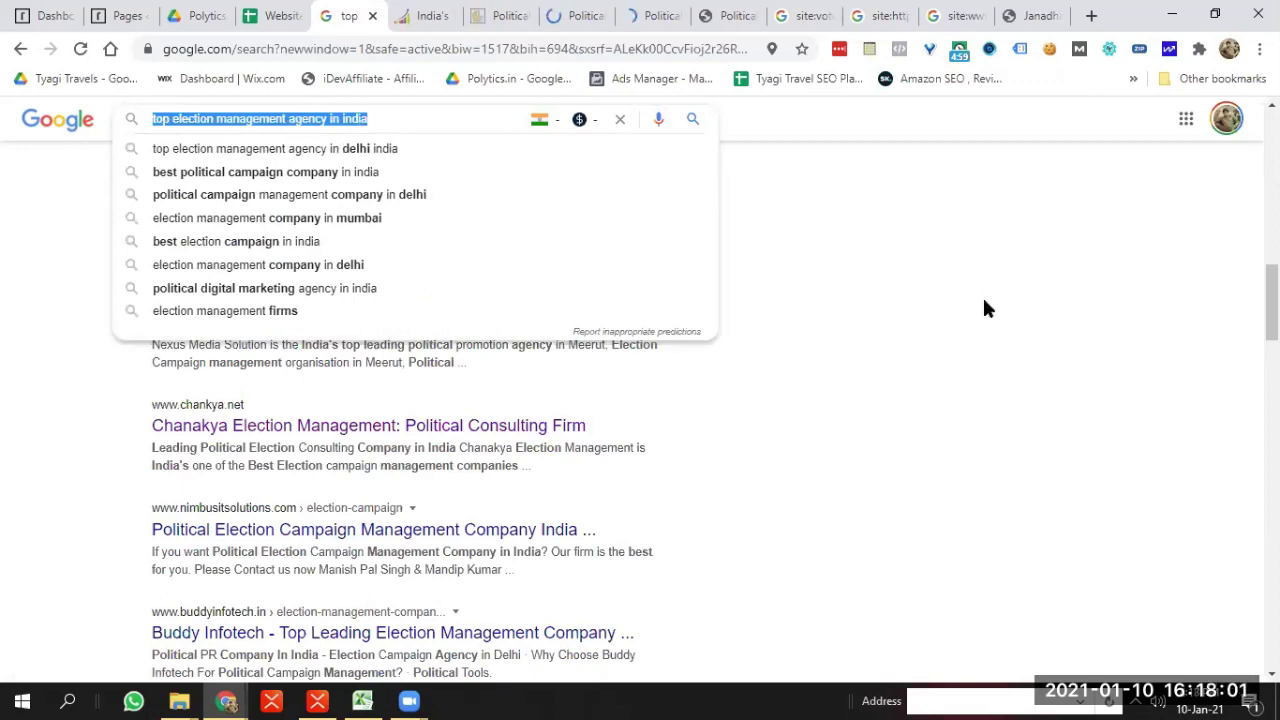
pyautogui.click(1114, 308)
# Open the BrainCandy political campaign page from the search results again and view it
pyautogui.scroll(-5, 585, 343)
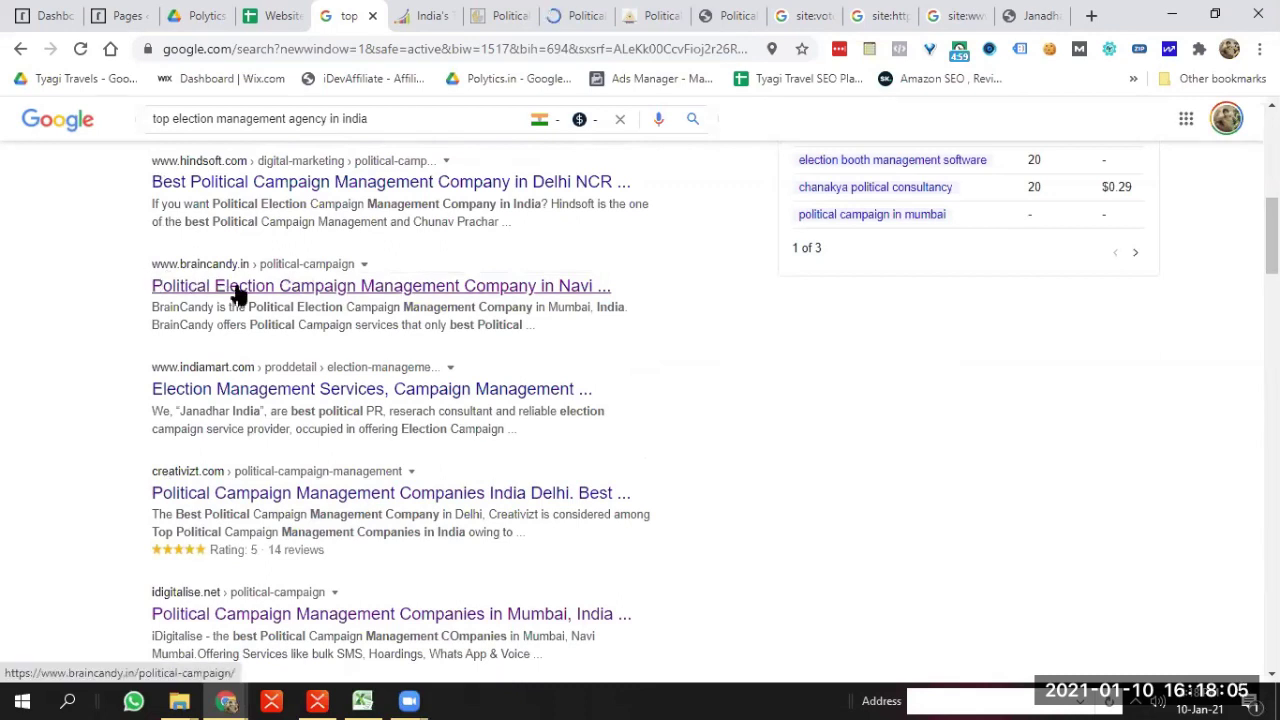
pyautogui.middleClick(262, 287)
pyautogui.click(688, 10)
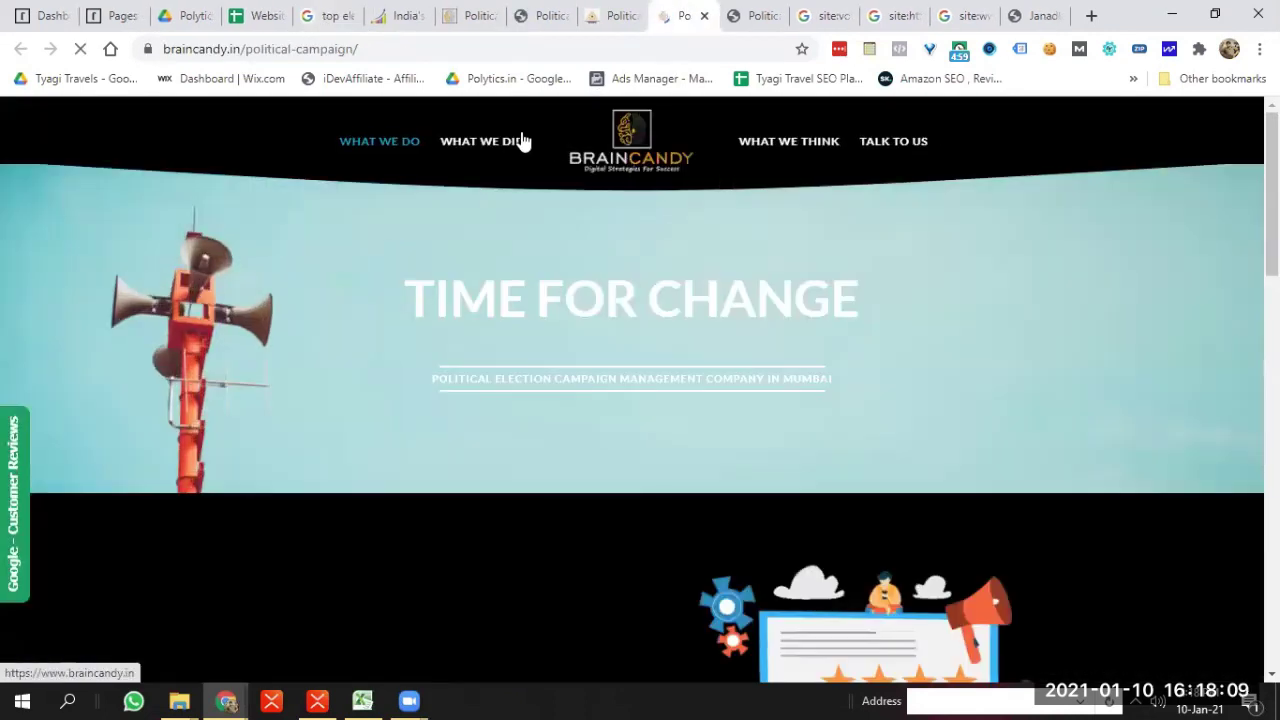
# Review iDigitalise's political campaign page, including its Mumbai headline, service list, campaign benefits and site navigation
pyautogui.click(520, 10)
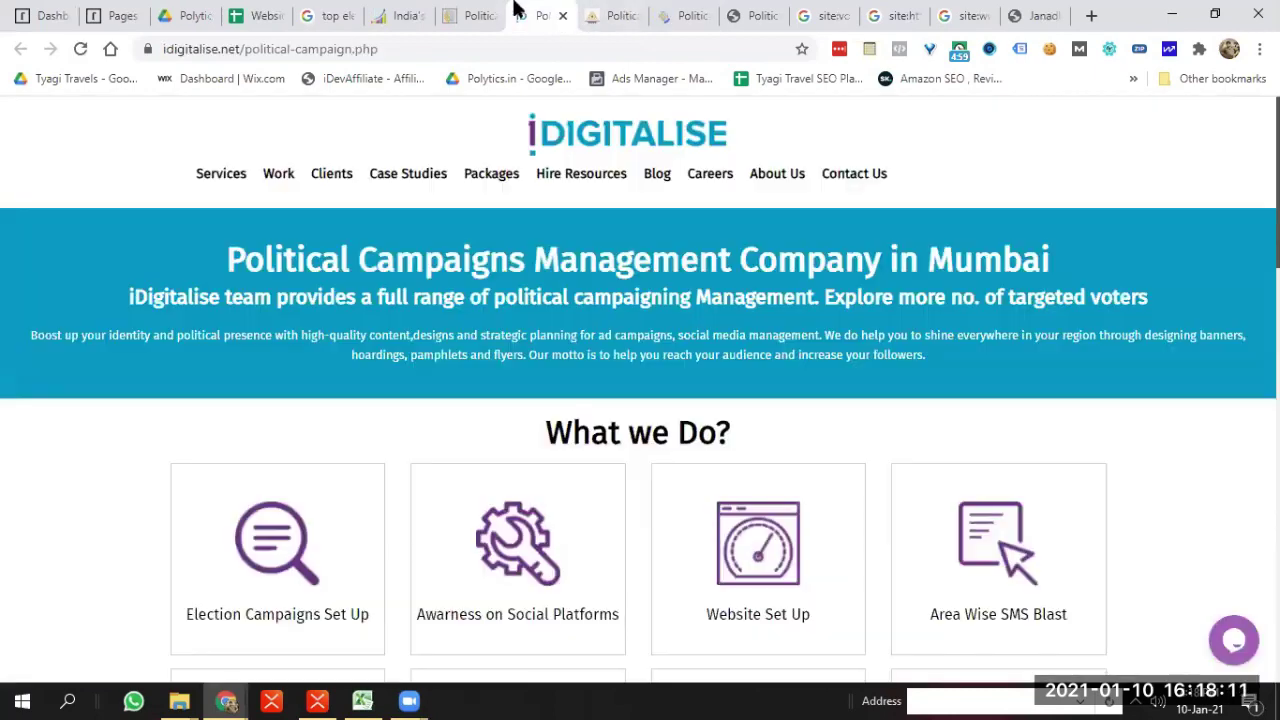
pyautogui.tripleClick(555, 263)
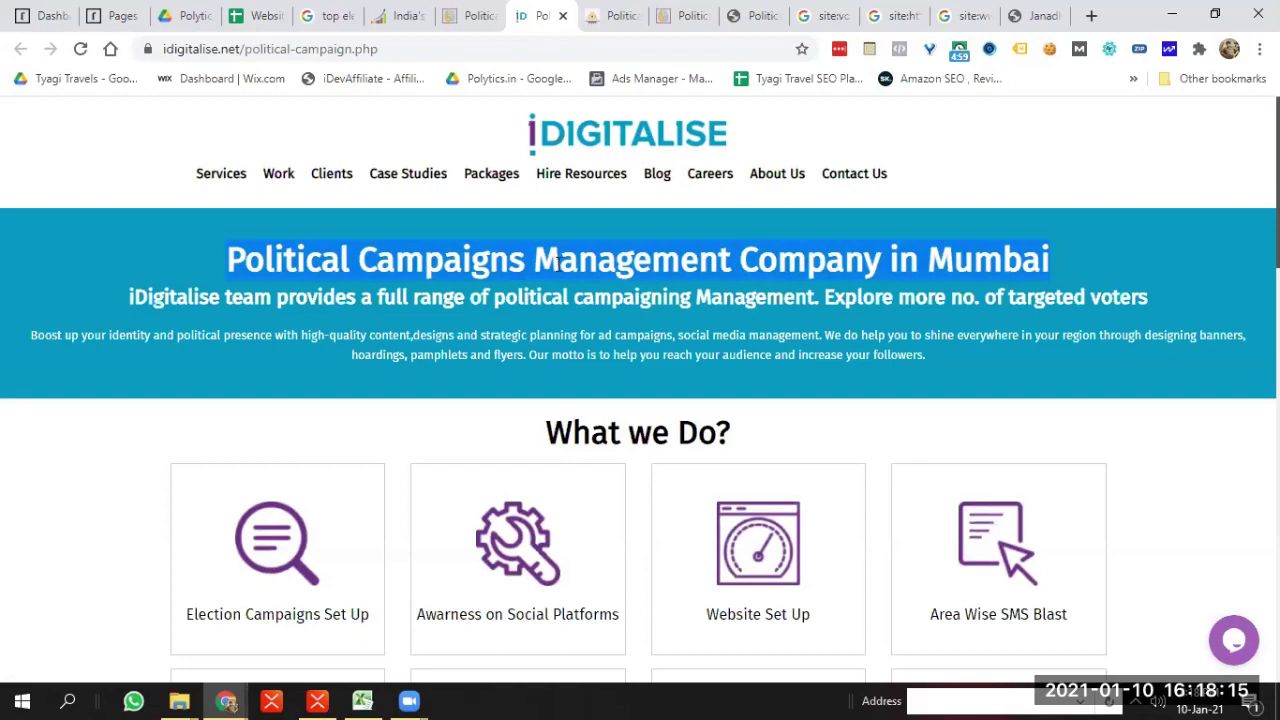
pyautogui.scroll(-5, 1238, 212)
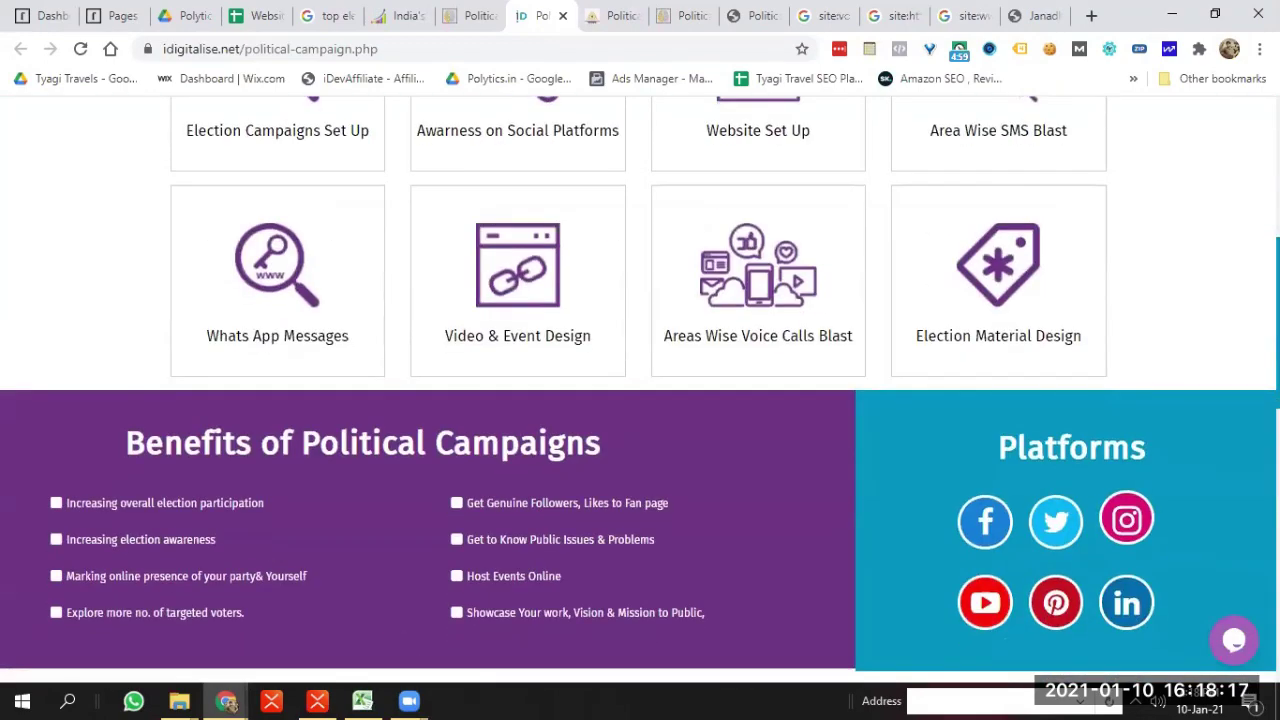
pyautogui.scroll(3, 1238, 212)
pyautogui.scroll(-10, 640, 400)
pyautogui.scroll(15, 590, 100)
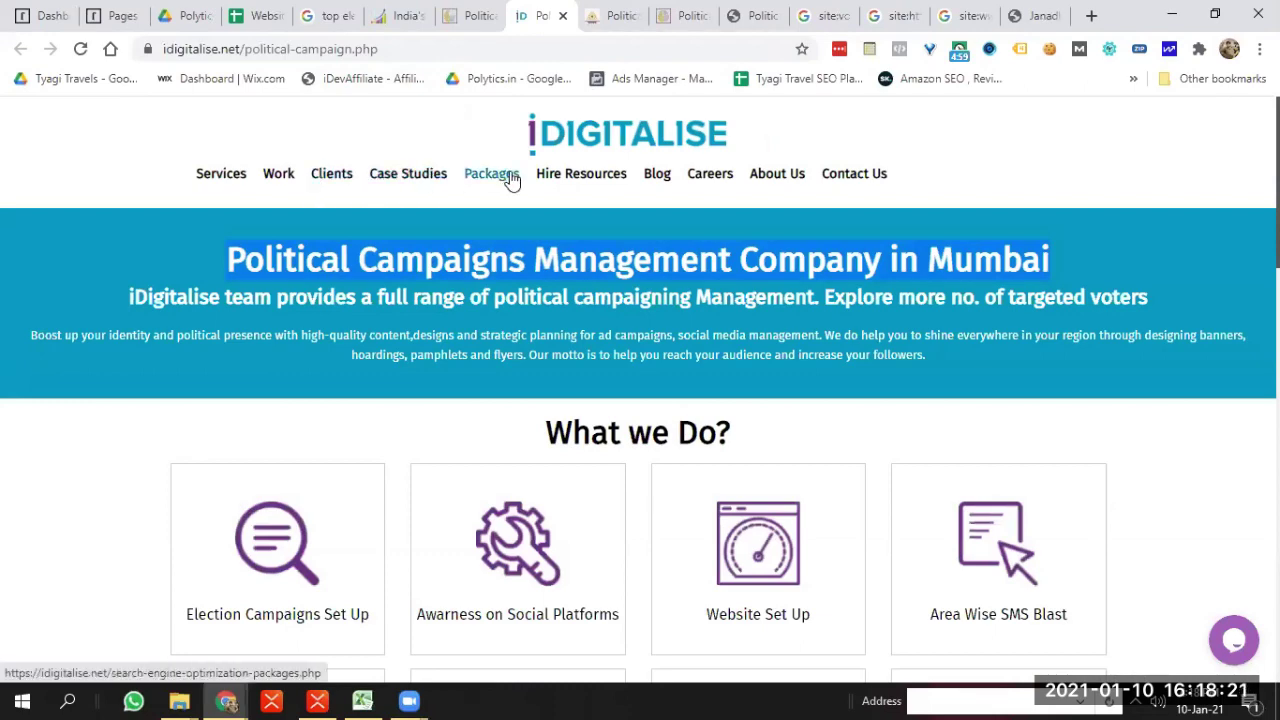
pyautogui.moveTo(196, 180)
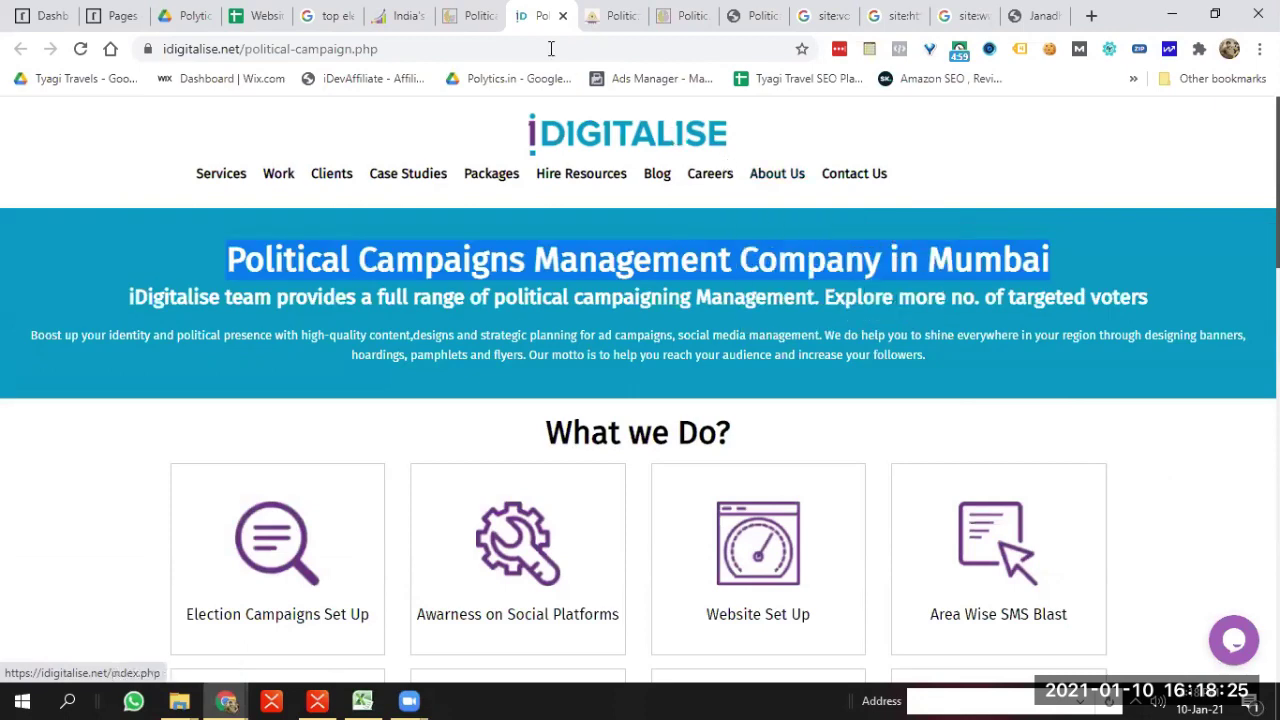
# Glance at the BrainCandy page, then review the Chunav Parchar homepage's campaigning services and political party sections
pyautogui.click(473, 14)
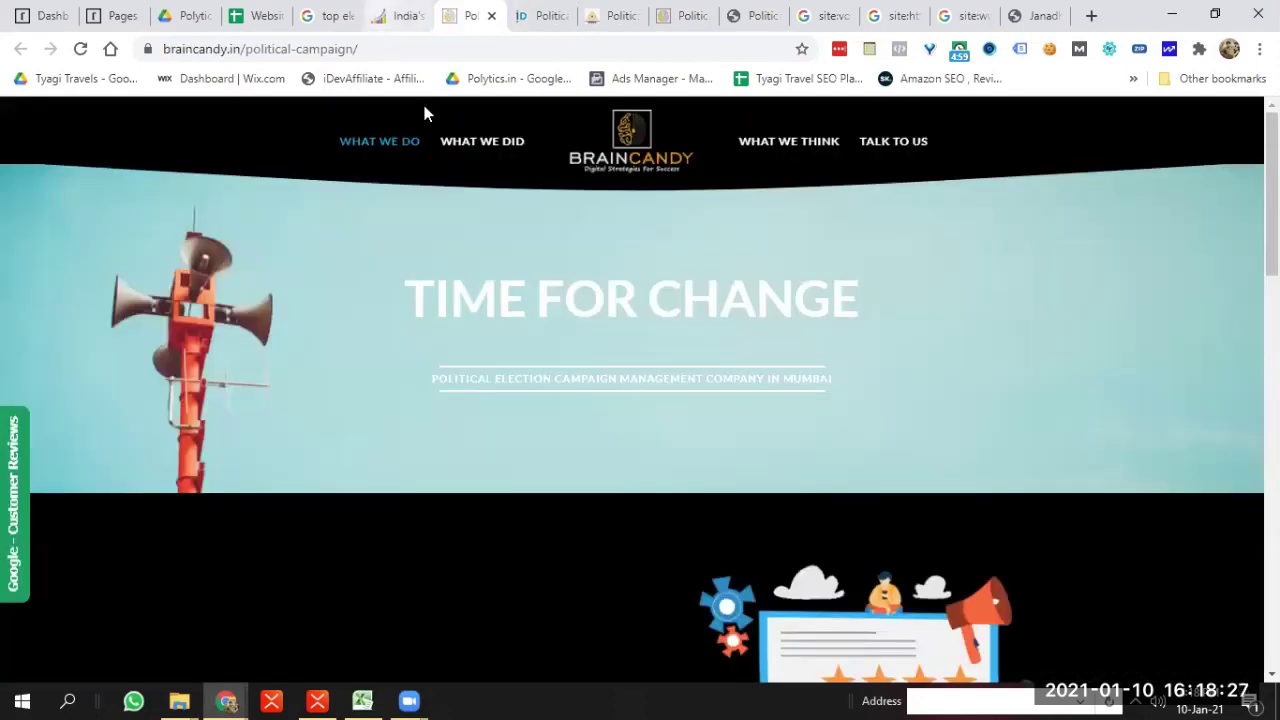
pyautogui.click(390, 14)
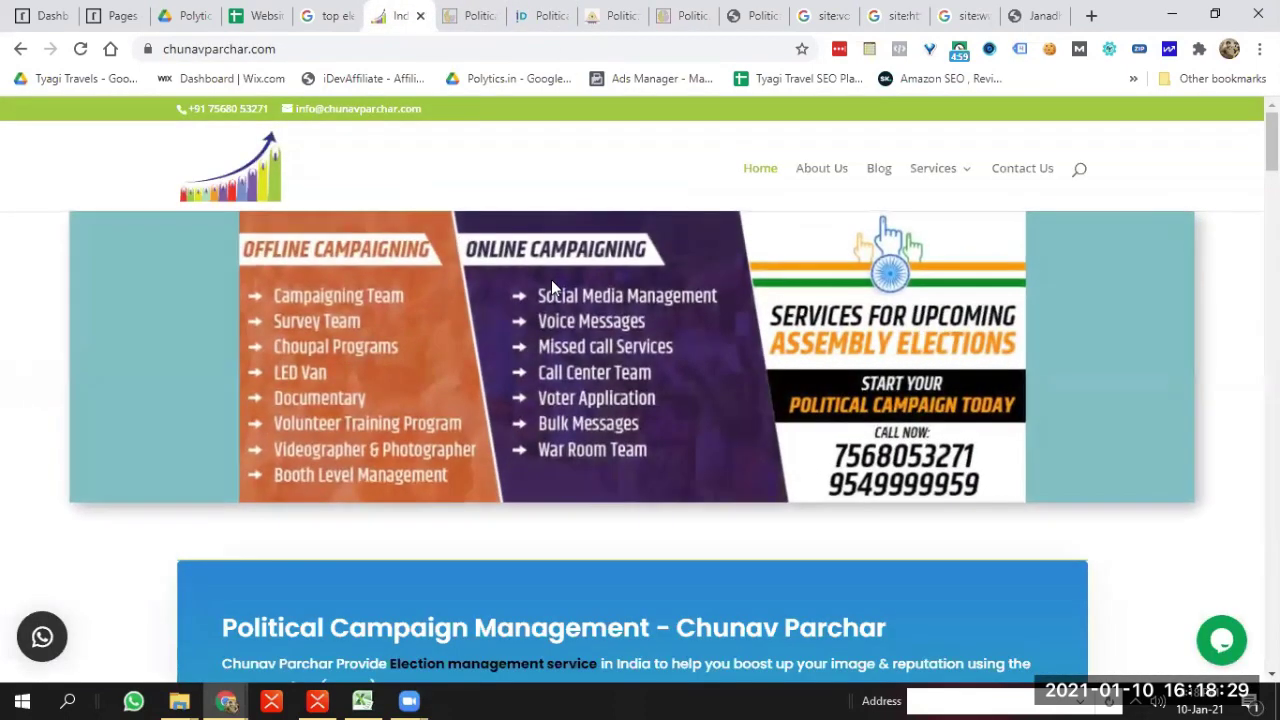
pyautogui.moveTo(964, 174)
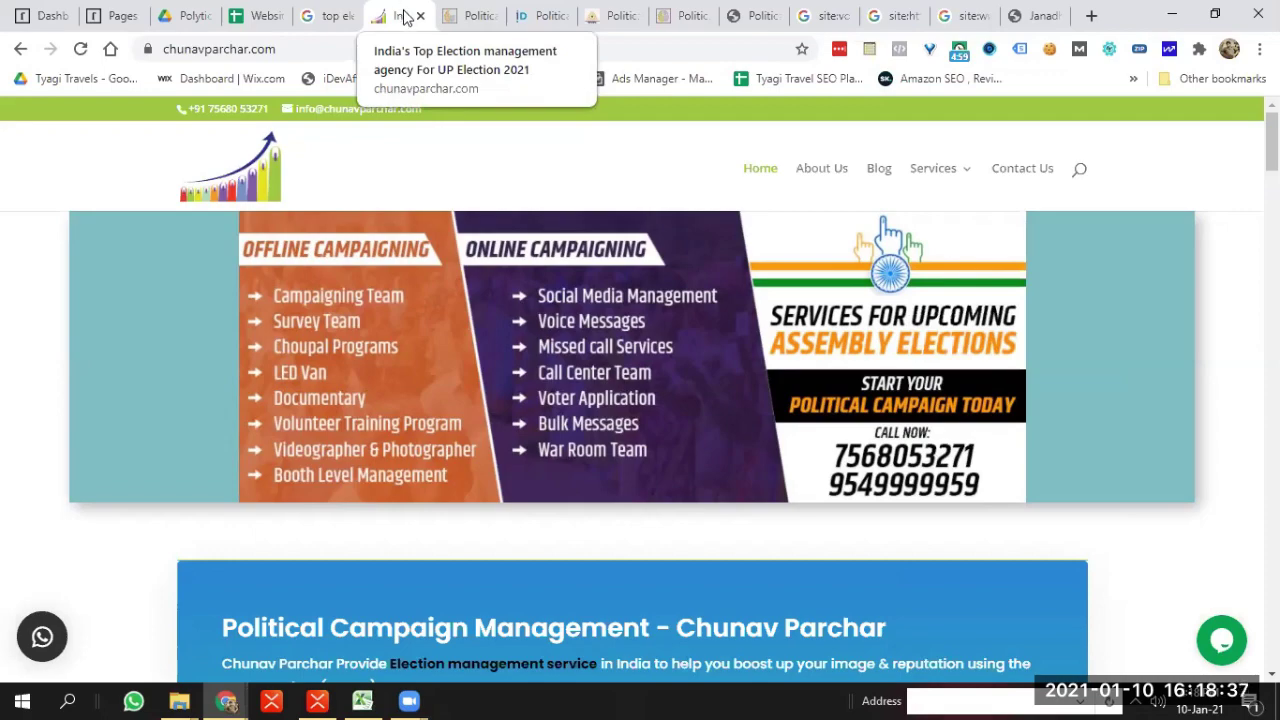
pyautogui.scroll(-10, 640, 400)
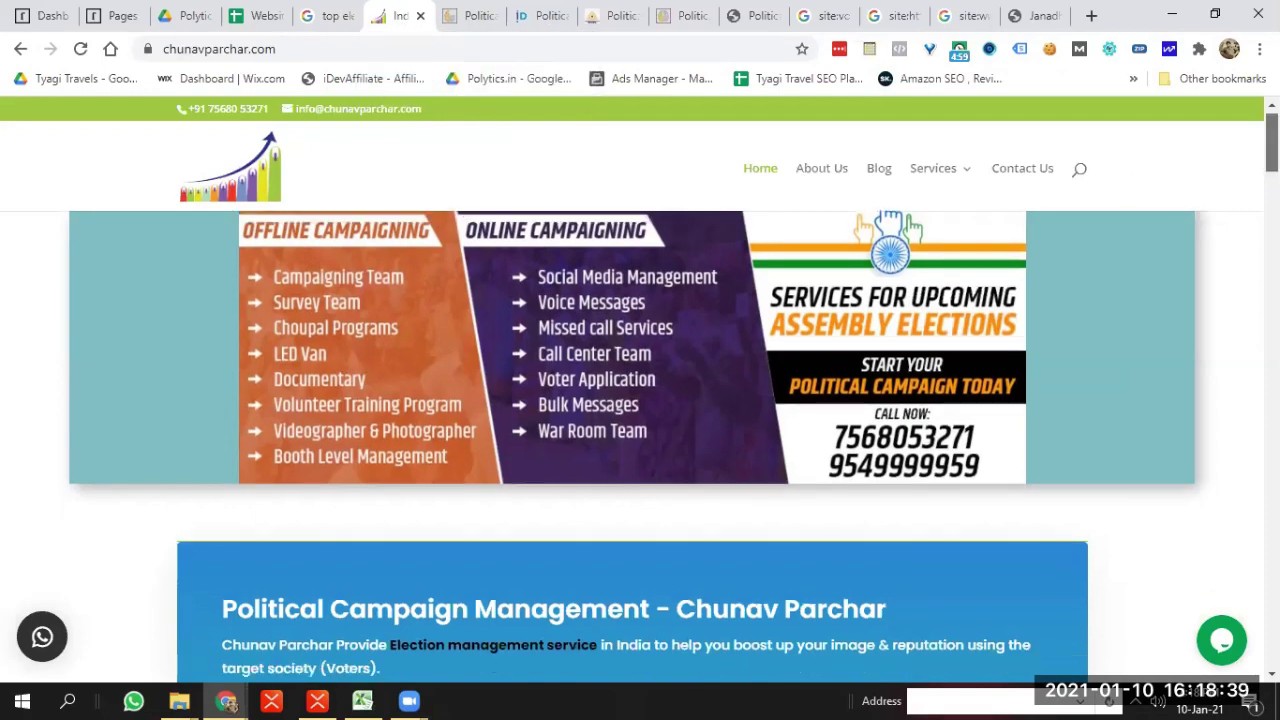
pyautogui.press('pagedown')
pyautogui.press('pagedown')
pyautogui.press('pagedown')
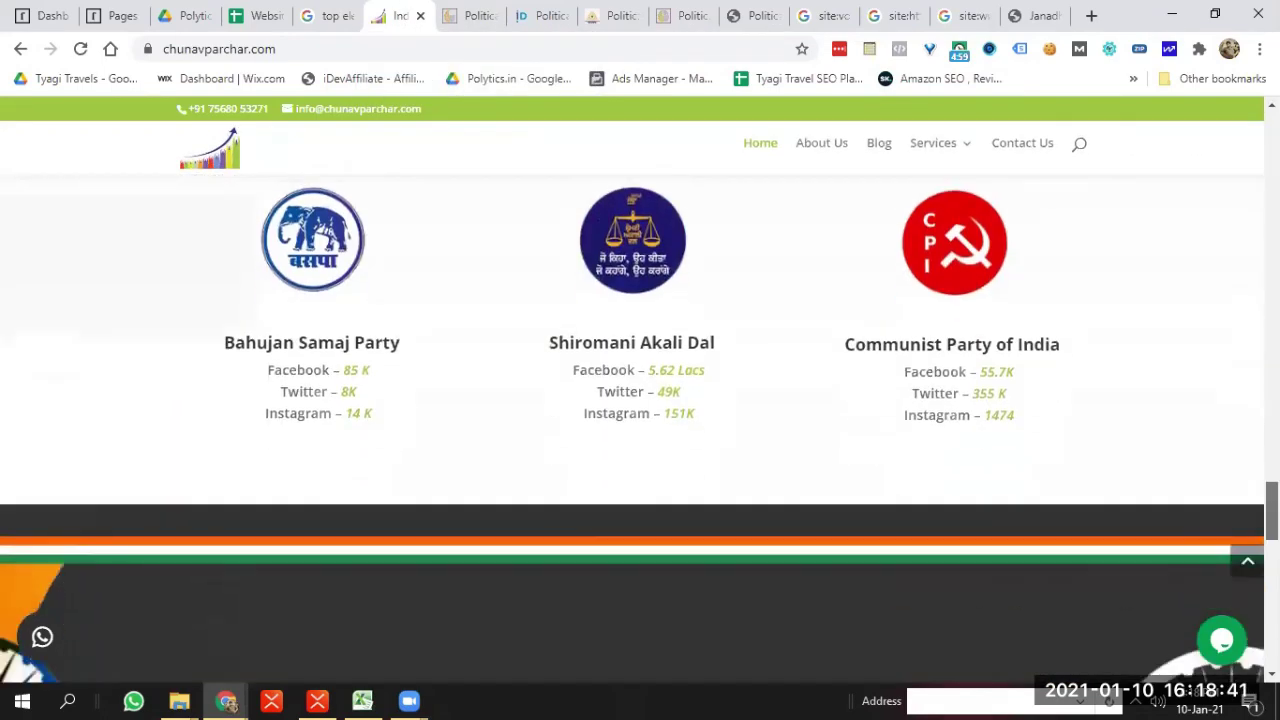
pyautogui.press('Home')
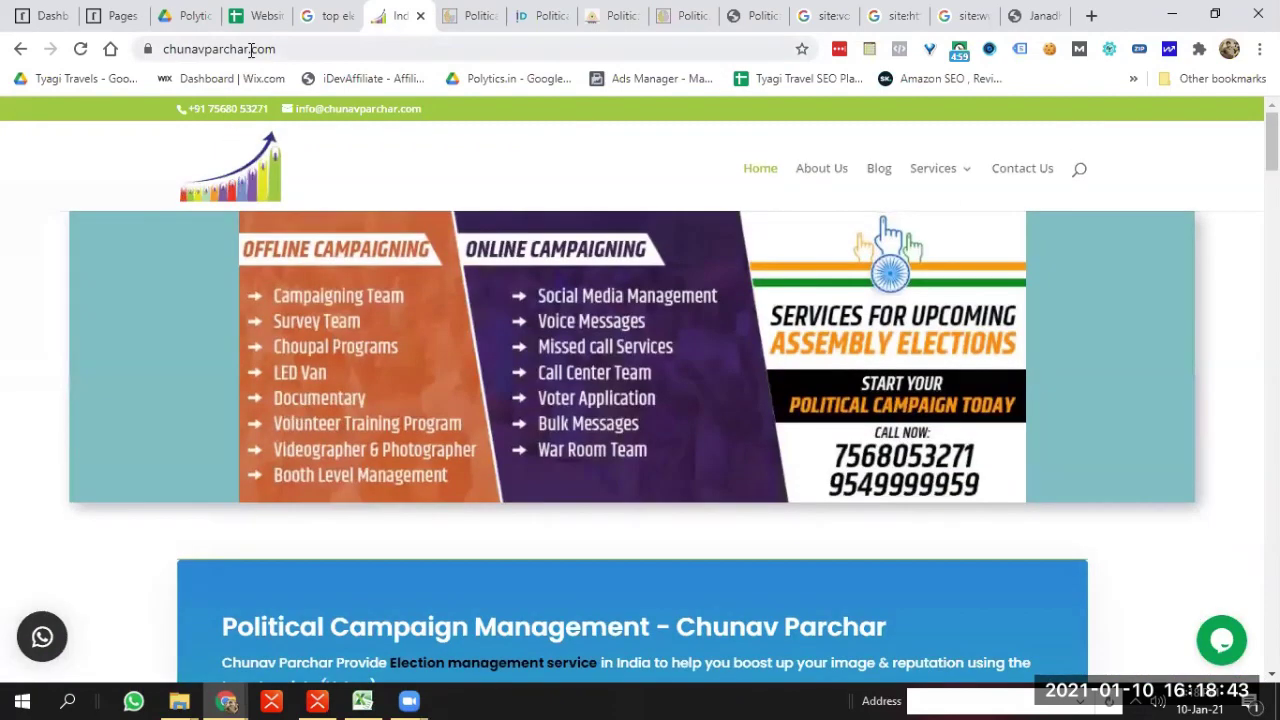
# Copy the Chunav Parchar site address into the XMind mind map as a subtopic of Competitors, then return to Chrome
pyautogui.click(251, 52)
pyautogui.hotkey('ctrl', 'c')
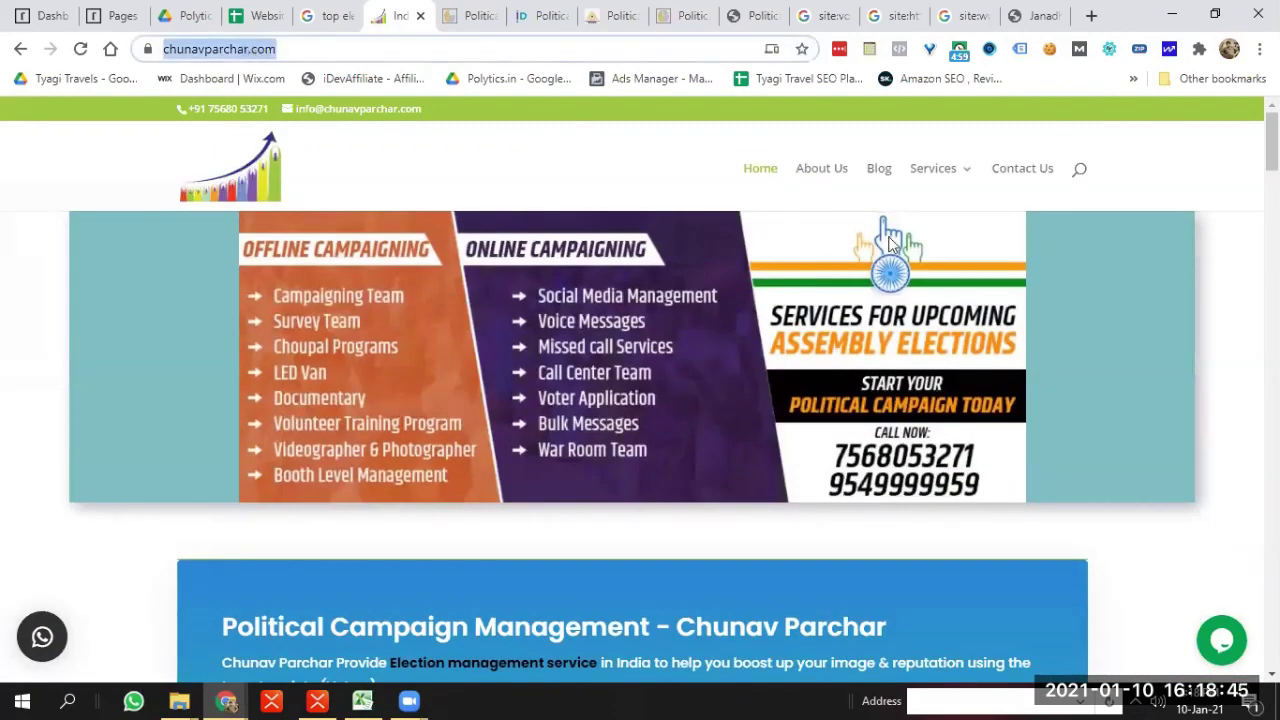
pyautogui.hotkey('alt', 'Tab')
pyautogui.press('Tab')
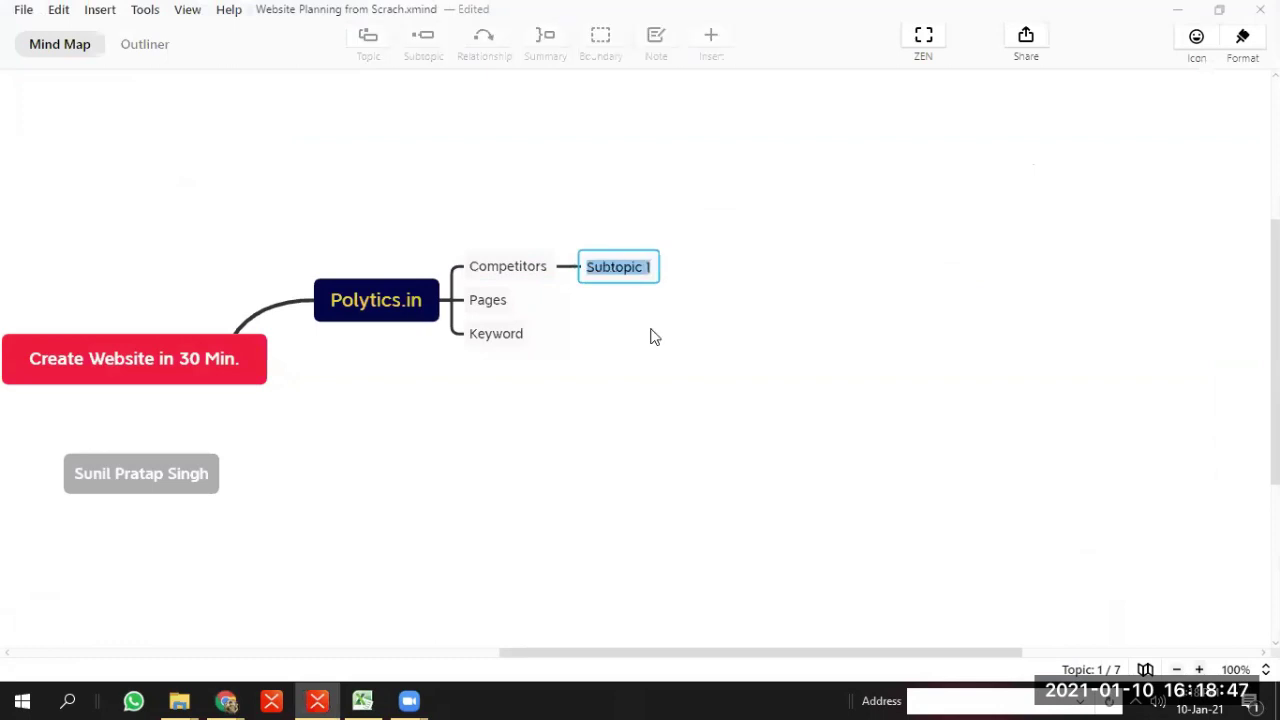
pyautogui.hotkey('ctrl', 'v')
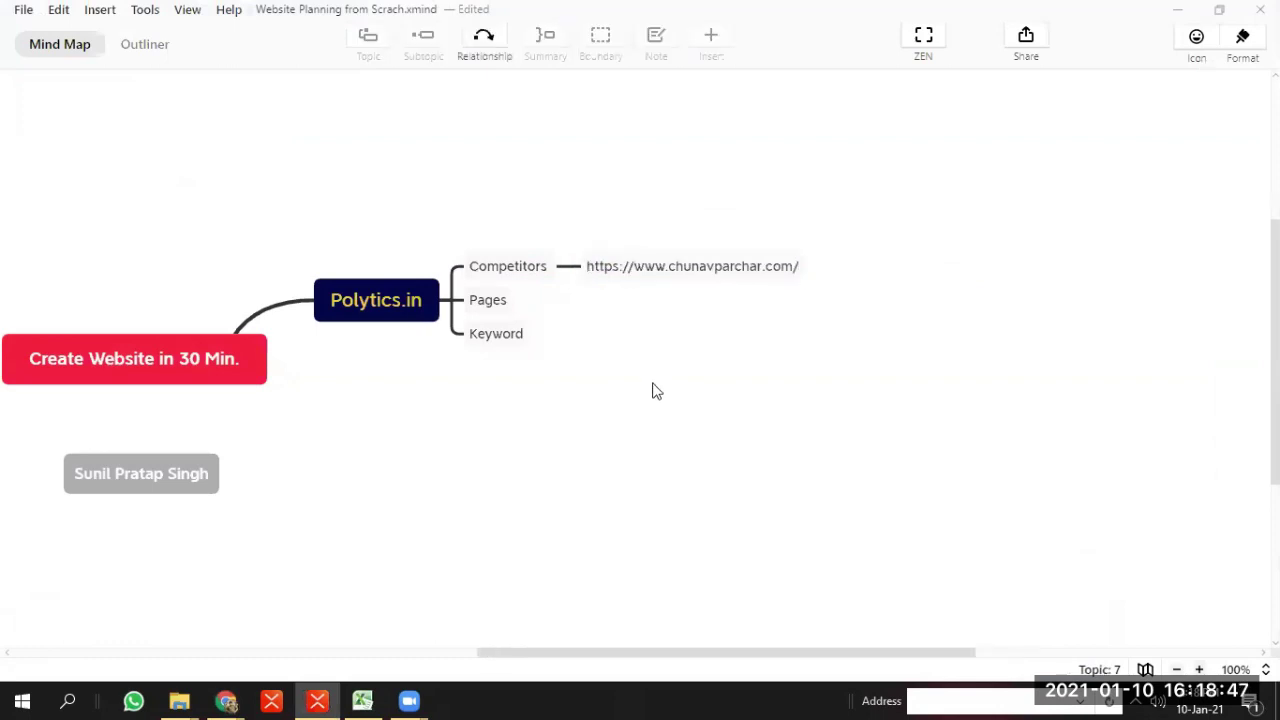
pyautogui.click(647, 252)
pyautogui.click(645, 276)
pyautogui.press('Return')
pyautogui.press('Return')
pyautogui.press('Return')
pyautogui.hotkey('alt', 'Tab')
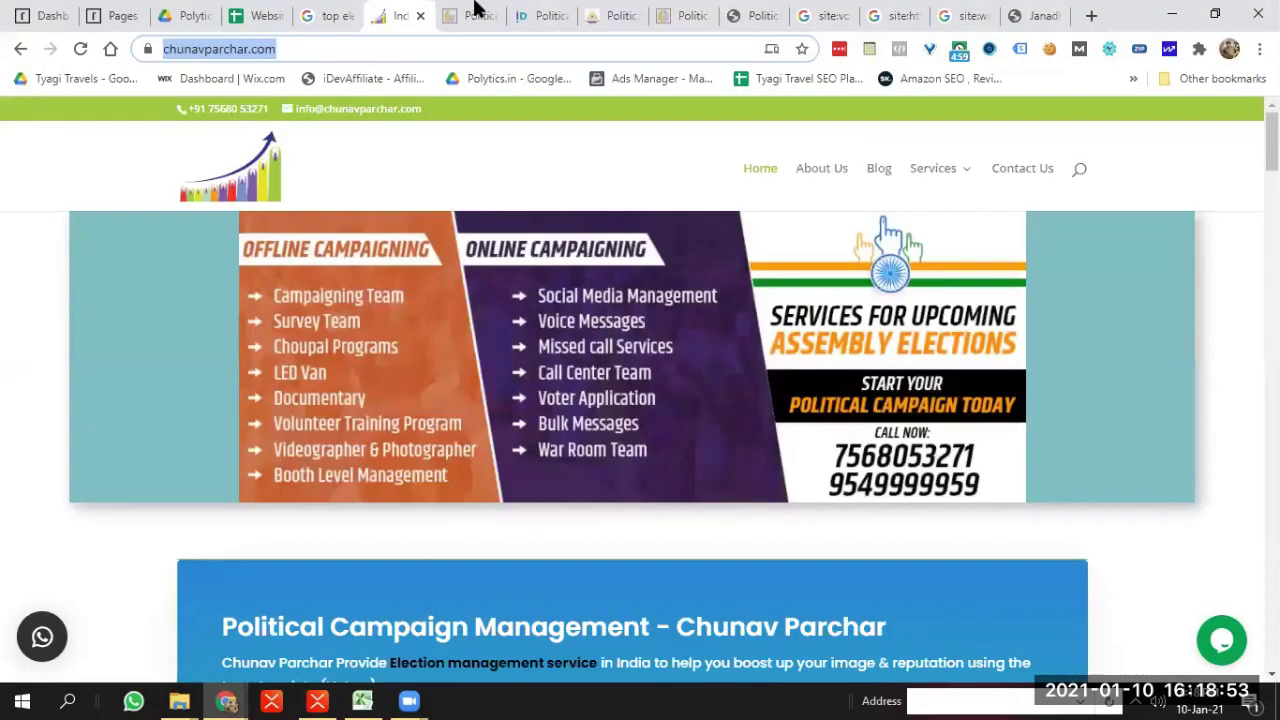
# Copy the address of BrainCandy's political campaign page and switch to the XMind mind map
pyautogui.click(452, 18)
pyautogui.click(361, 48)
pyautogui.hotkey('ctrl', 'c')
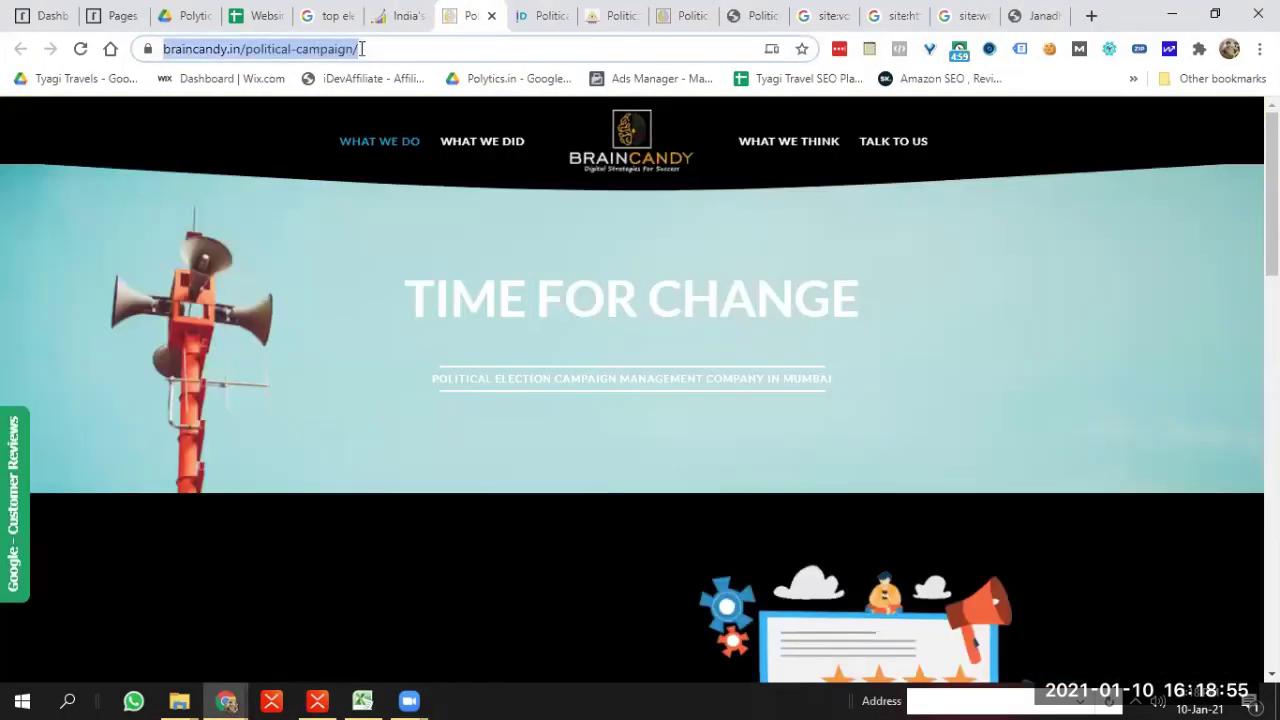
pyautogui.hotkey('alt', 'Tab')
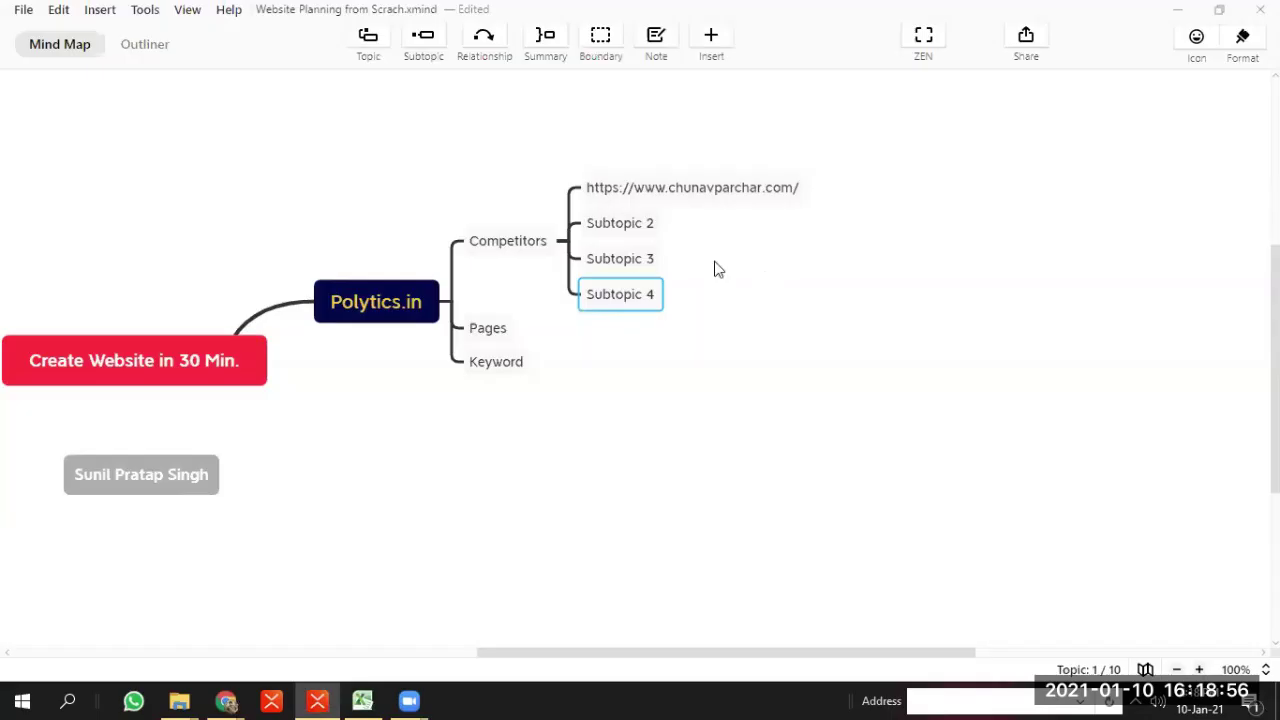
# Rename Subtopic 2 and Subtopic 3 under Competitors as Niche and Tie -2, and delete Subtopic 4
pyautogui.click(594, 227)
pyautogui.doubleClick(594, 227)
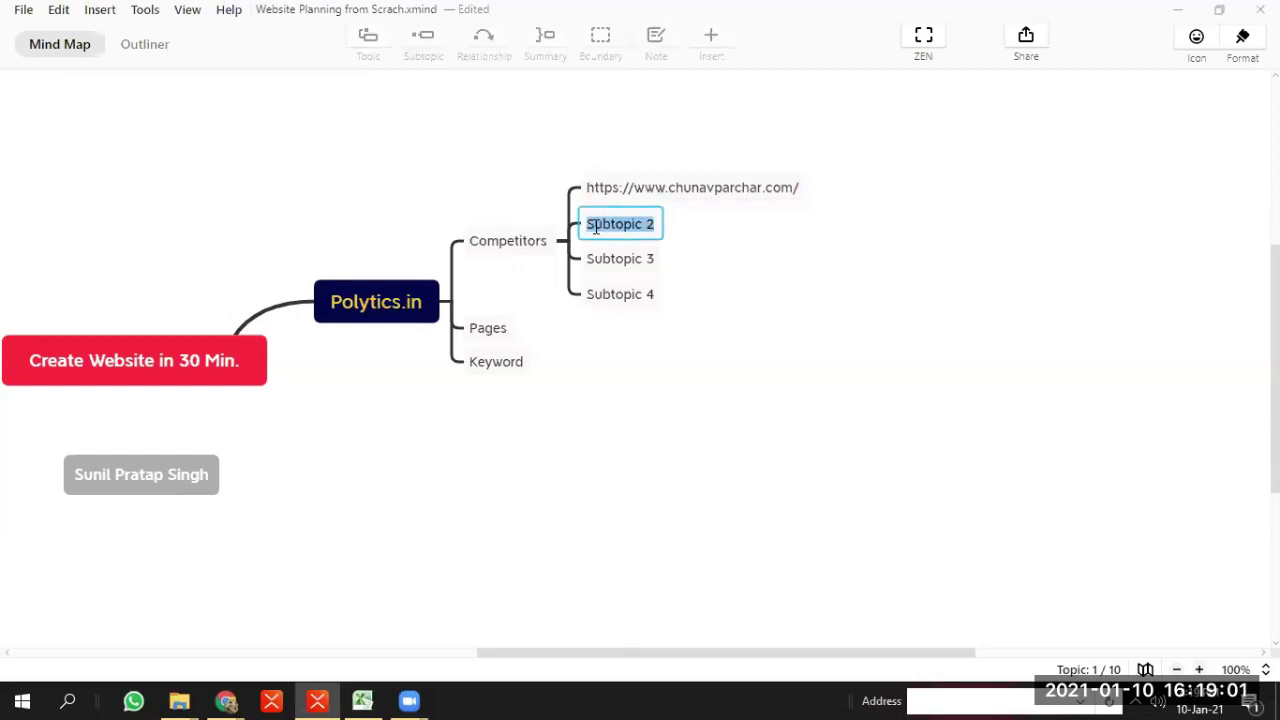
pyautogui.click(614, 254)
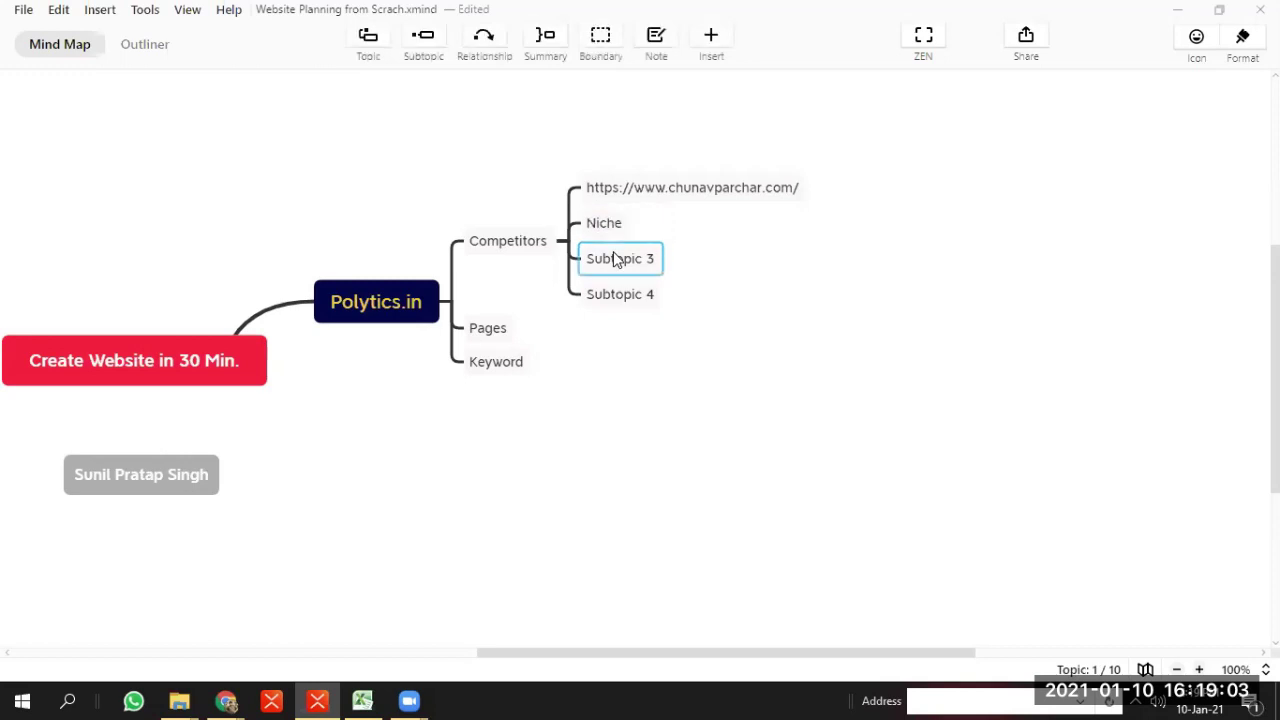
pyautogui.doubleClick(614, 254)
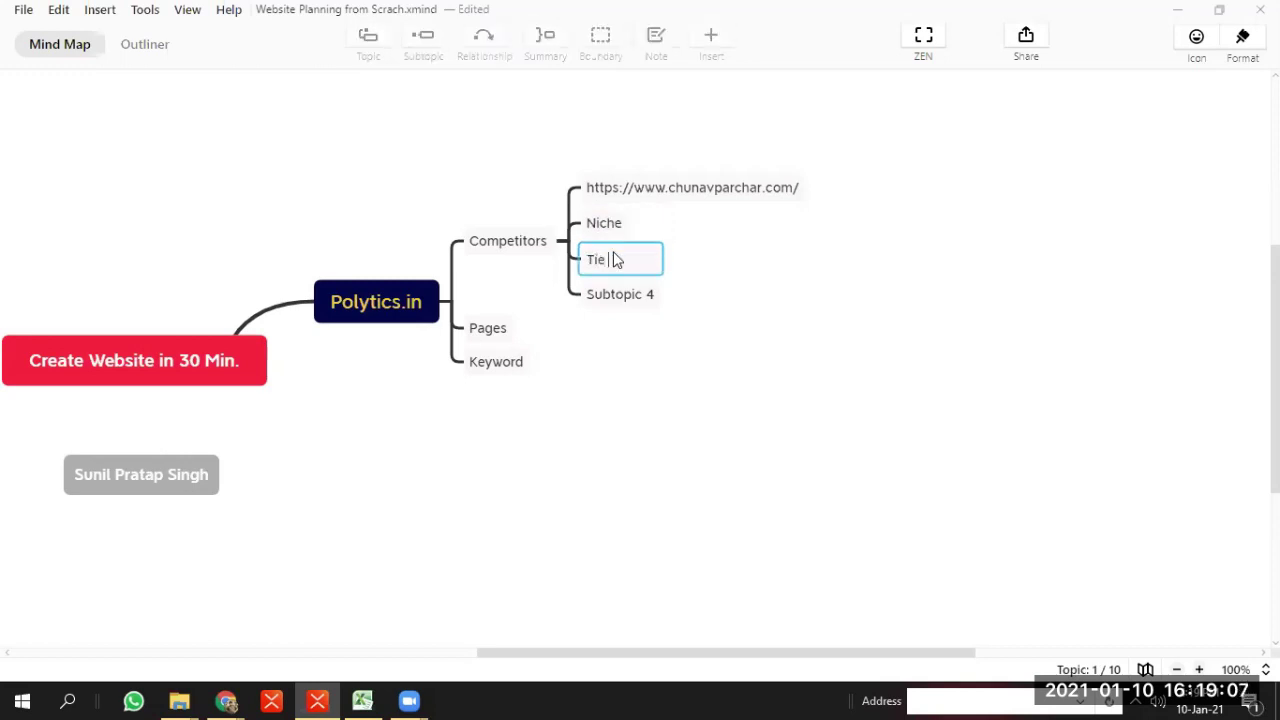
pyautogui.click(628, 304)
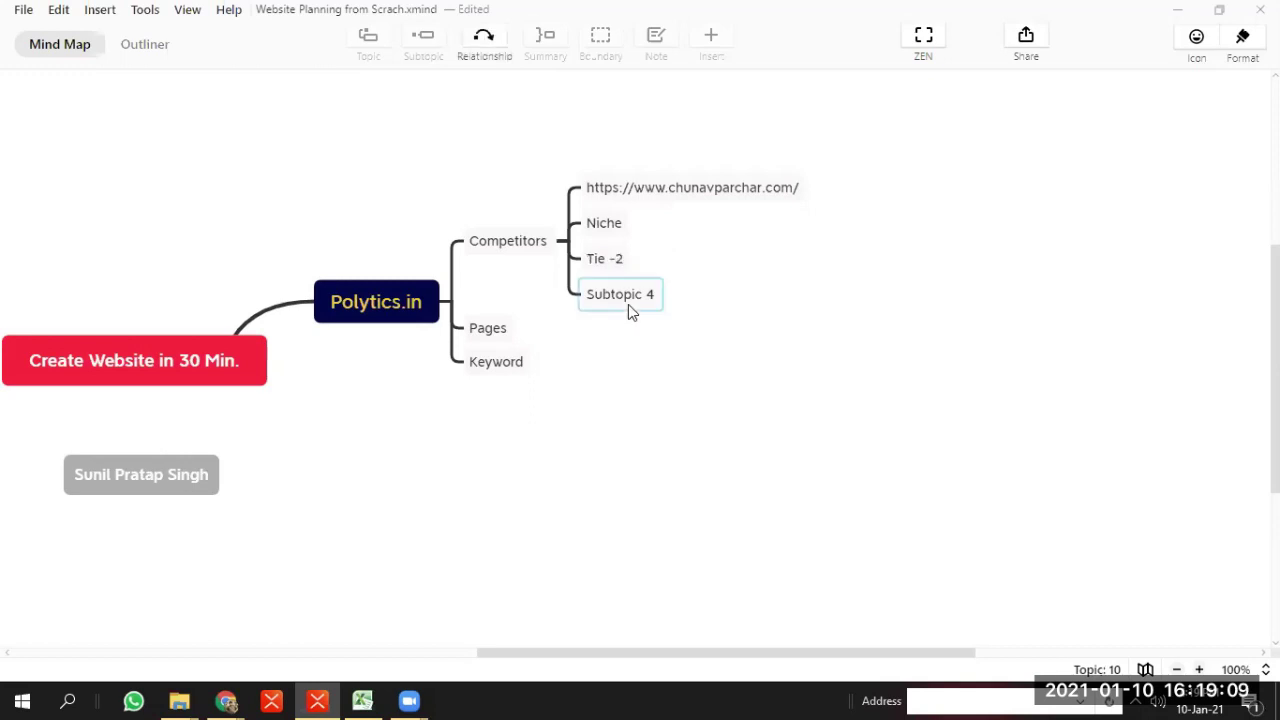
pyautogui.press('Delete')
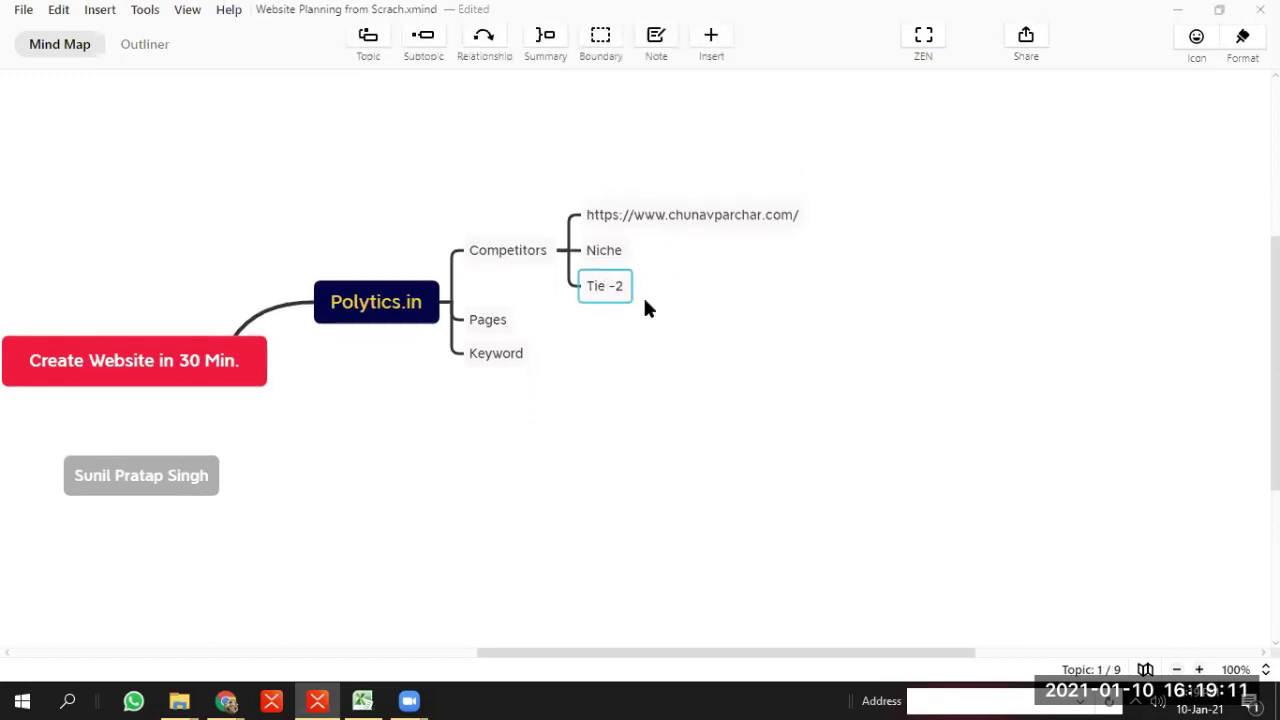
# Paste the BrainCandy address as a subtopic of Tie -2 and move the Chunav Parchar address under Niche
pyautogui.hotkey('ctrl', 'v')
pyautogui.moveTo(660, 214); pyautogui.dragTo(680, 233)
pyautogui.click(703, 367)
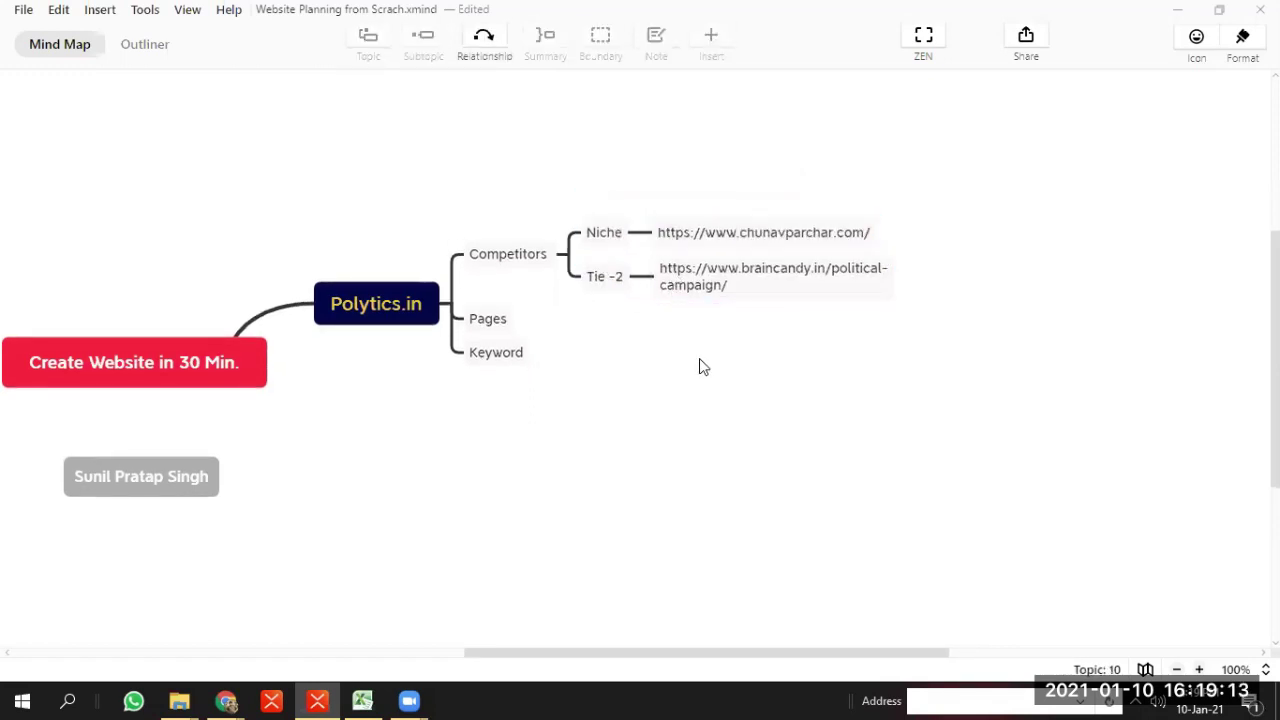
# Copy iDigitalise's political campaign page address from Chrome into a new XMind subtopic under Tie -2, after the BrainCandy address
pyautogui.hotkey('alt', 'Tab')
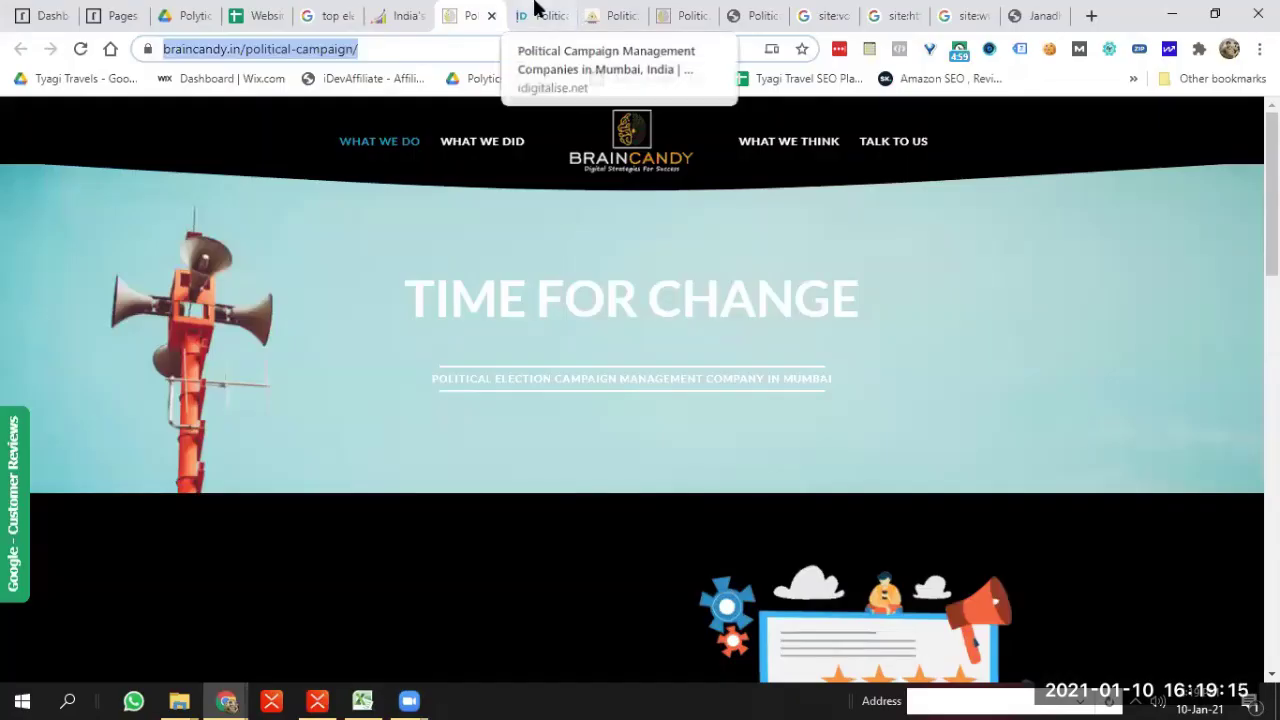
pyautogui.click(533, 15)
pyautogui.click(509, 50)
pyautogui.hotkey('ctrl', 'c')
pyautogui.hotkey('alt', 'Tab')
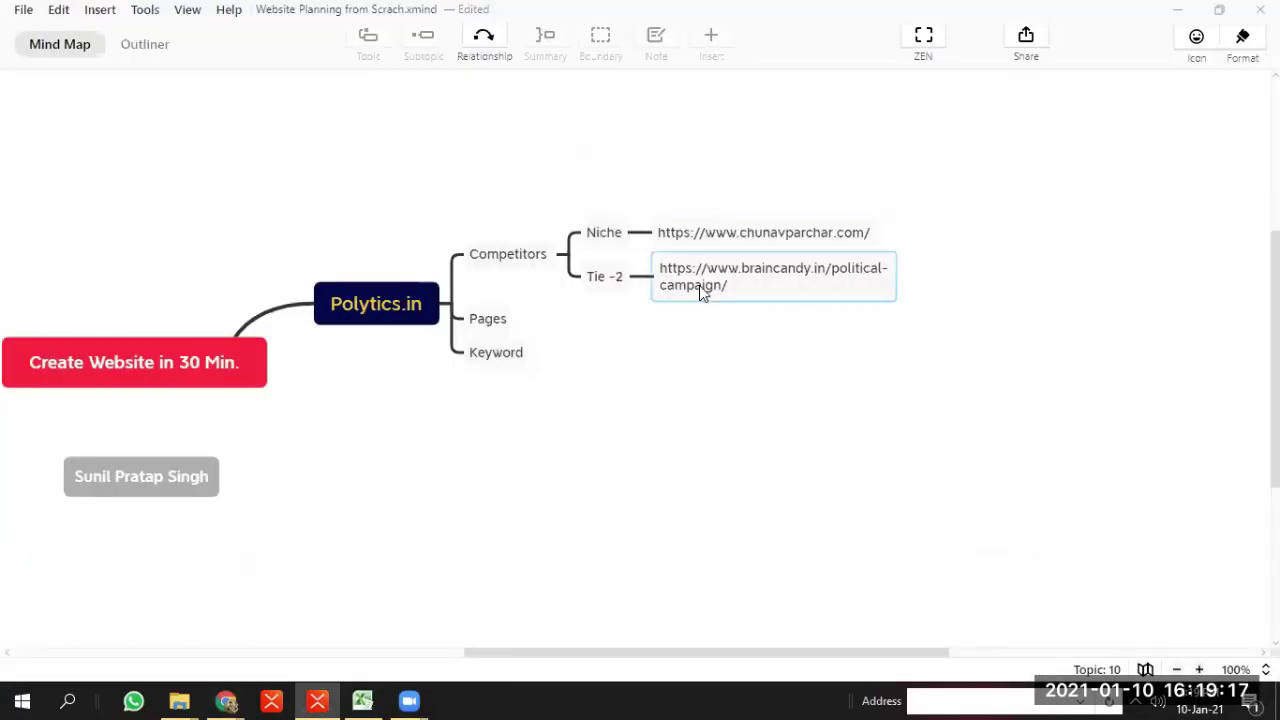
pyautogui.click(699, 285)
pyautogui.press('Return')
pyautogui.doubleClick(697, 300)
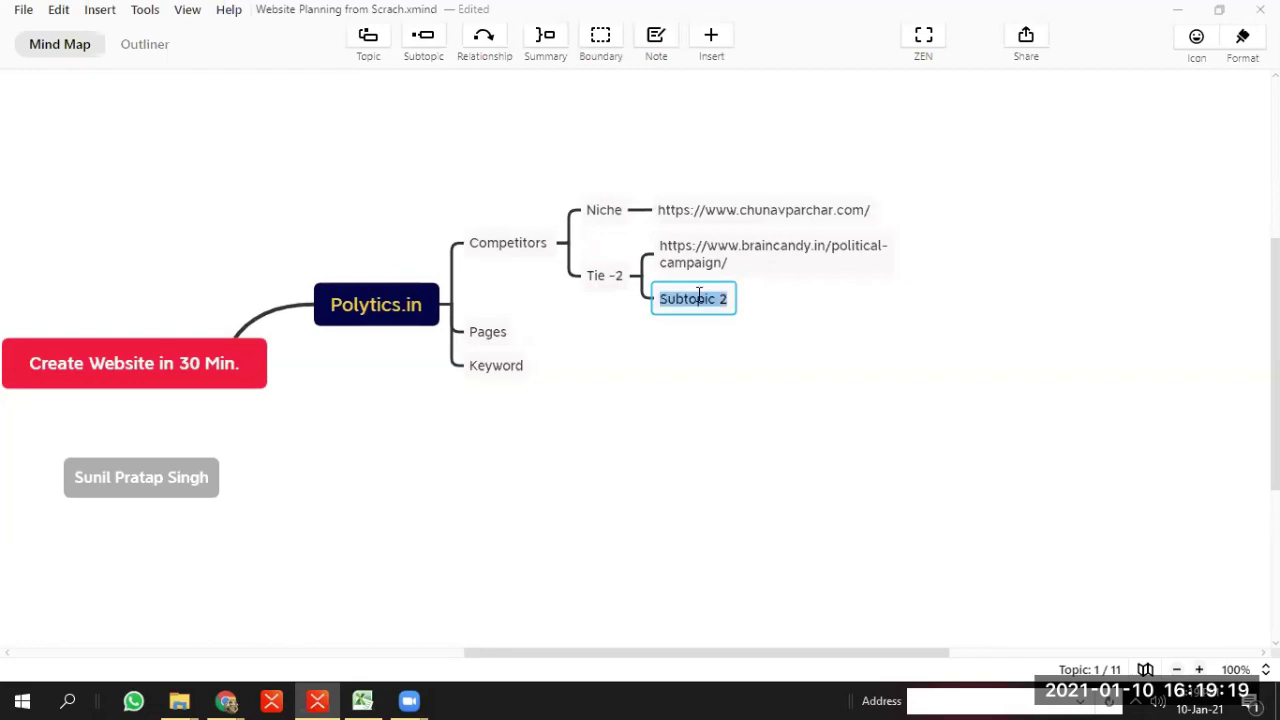
pyautogui.hotkey('ctrl', 'v')
pyautogui.click(697, 367)
pyautogui.hotkey('alt', 'Tab')
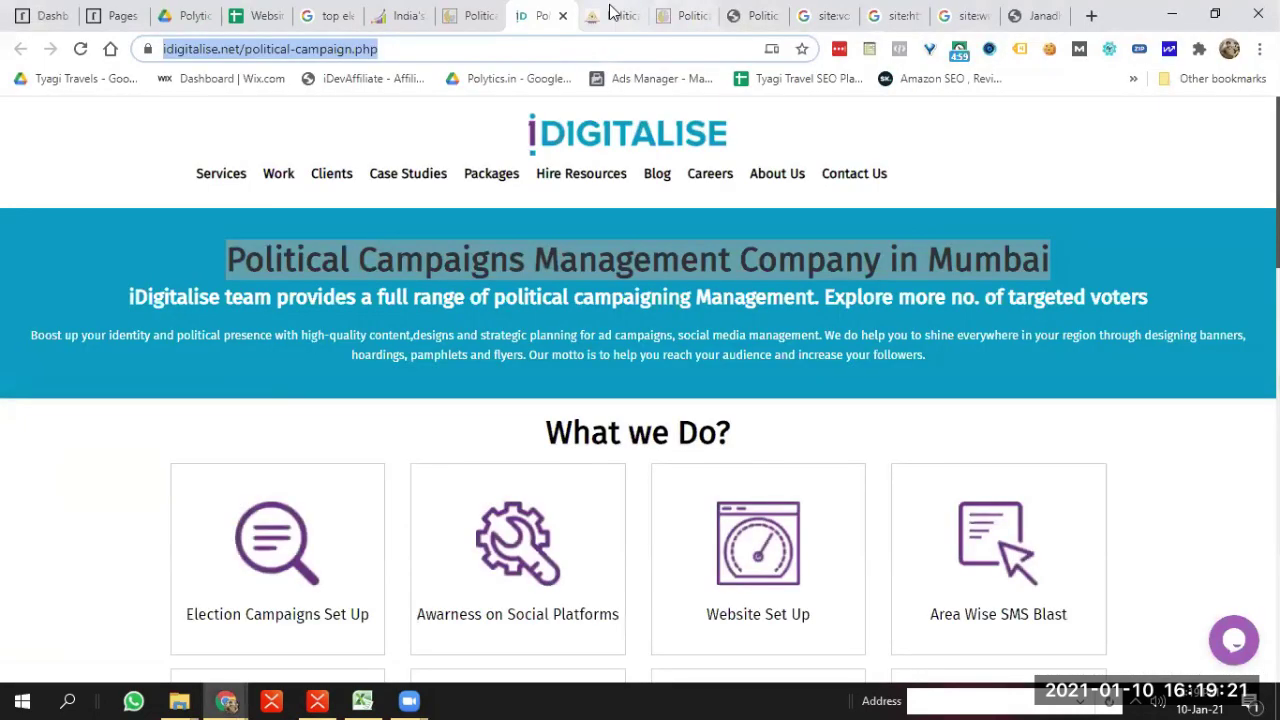
pyautogui.click(612, 14)
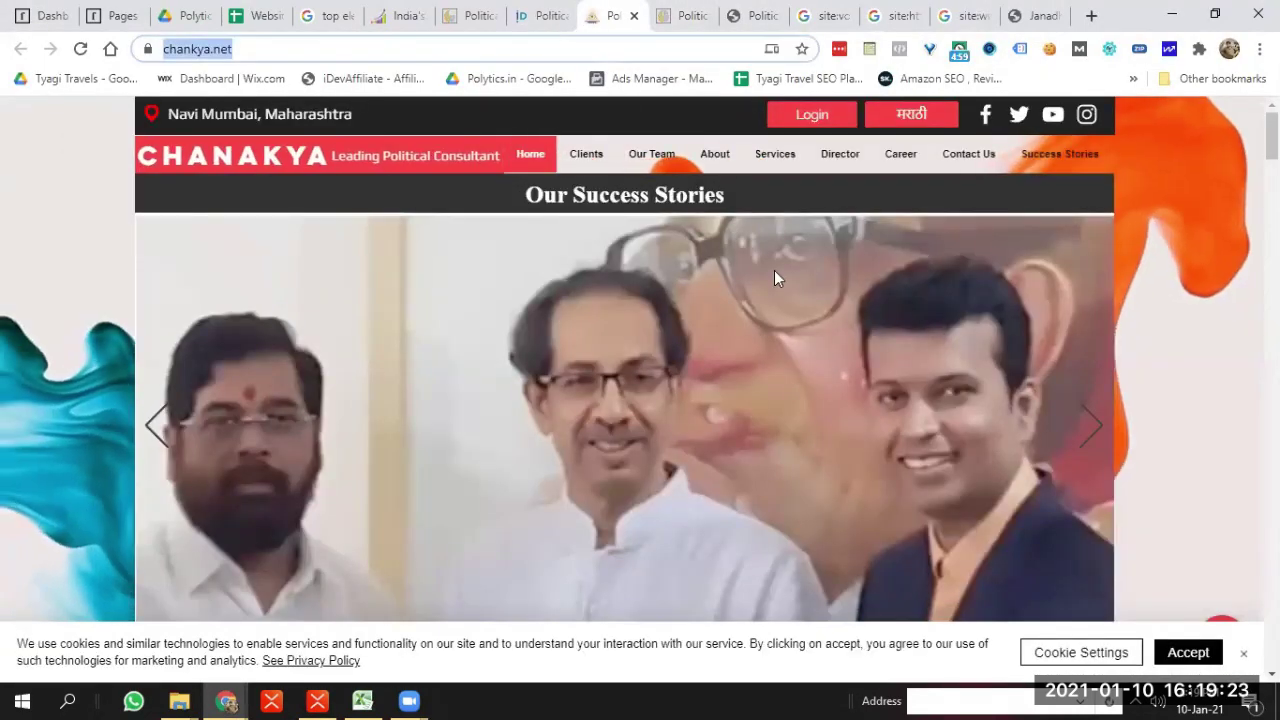
pyautogui.hotkey('alt', 'Tab')
pyautogui.click(686, 210)
pyautogui.press('Return')
pyautogui.press('Return')
pyautogui.press('Return')
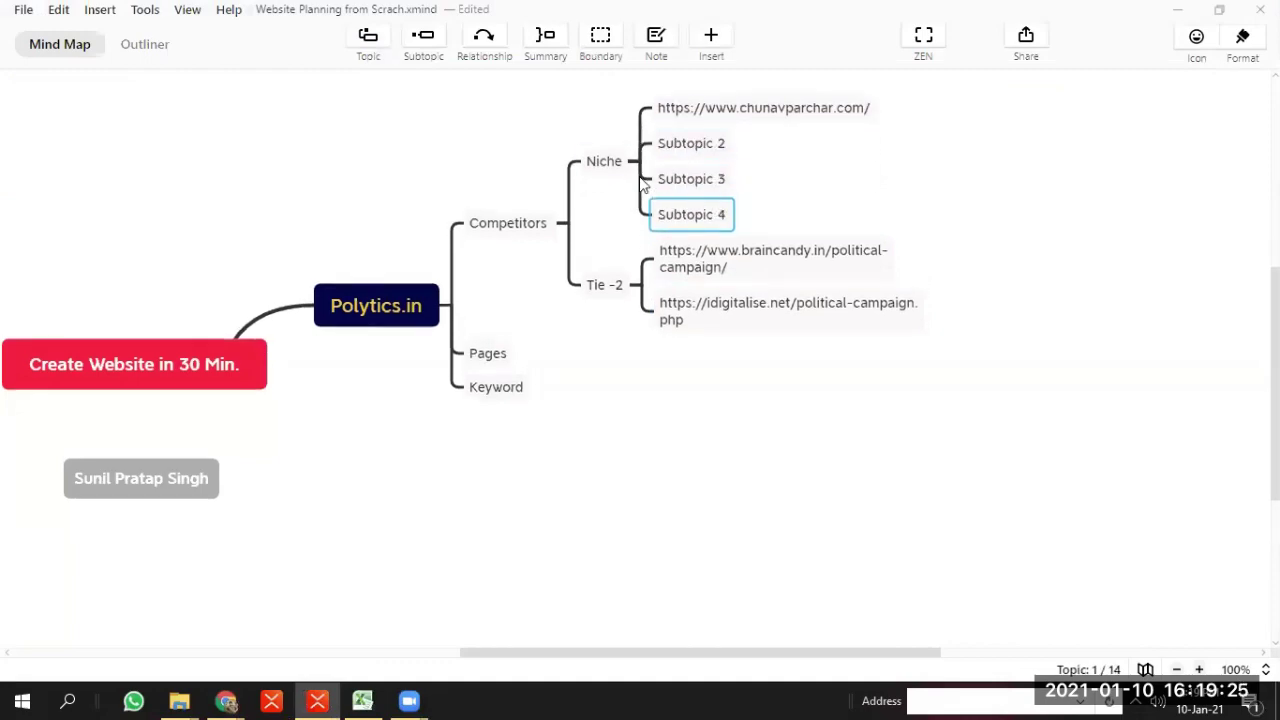
pyautogui.doubleClick(689, 143)
pyautogui.write('https://www.chankya.net/')
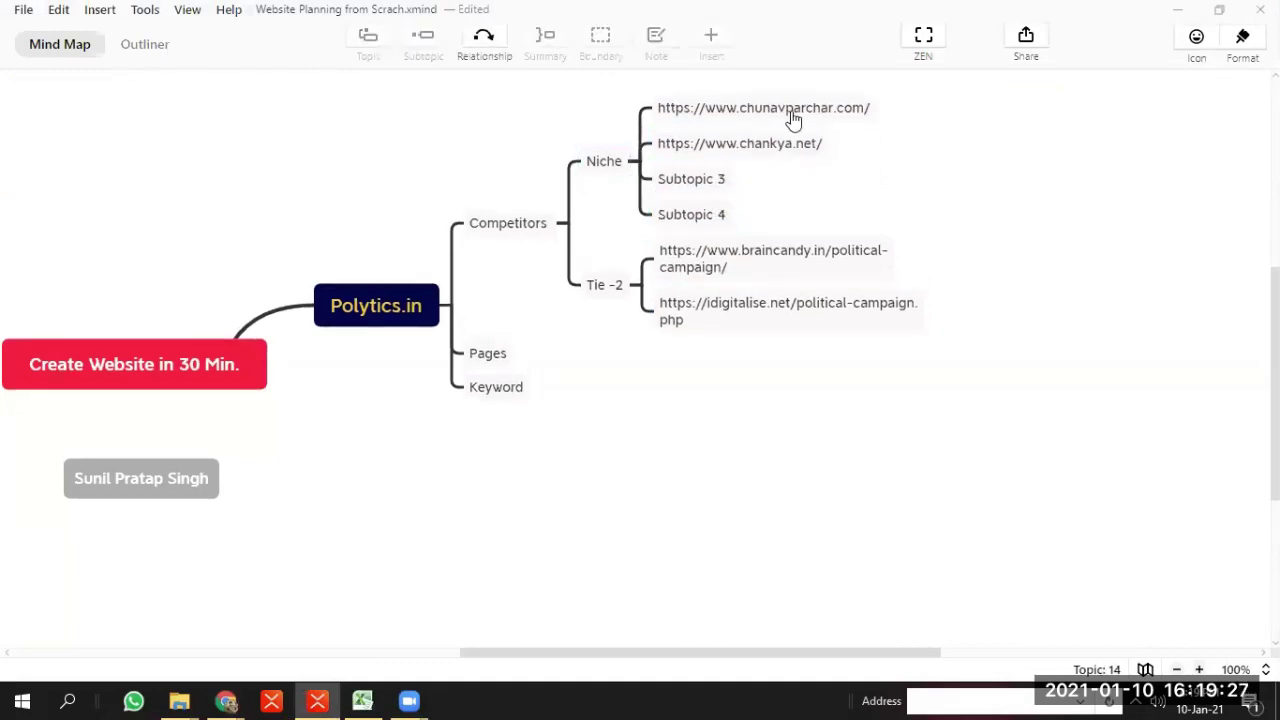
# Copy the address from the second open BrainCandy page in Chrome into a new third subtopic of Tie -2 in XMind
pyautogui.hotkey('alt', 'Tab')
pyautogui.click(686, 17)
pyautogui.click(532, 48)
pyautogui.hotkey('ctrl', 'c')
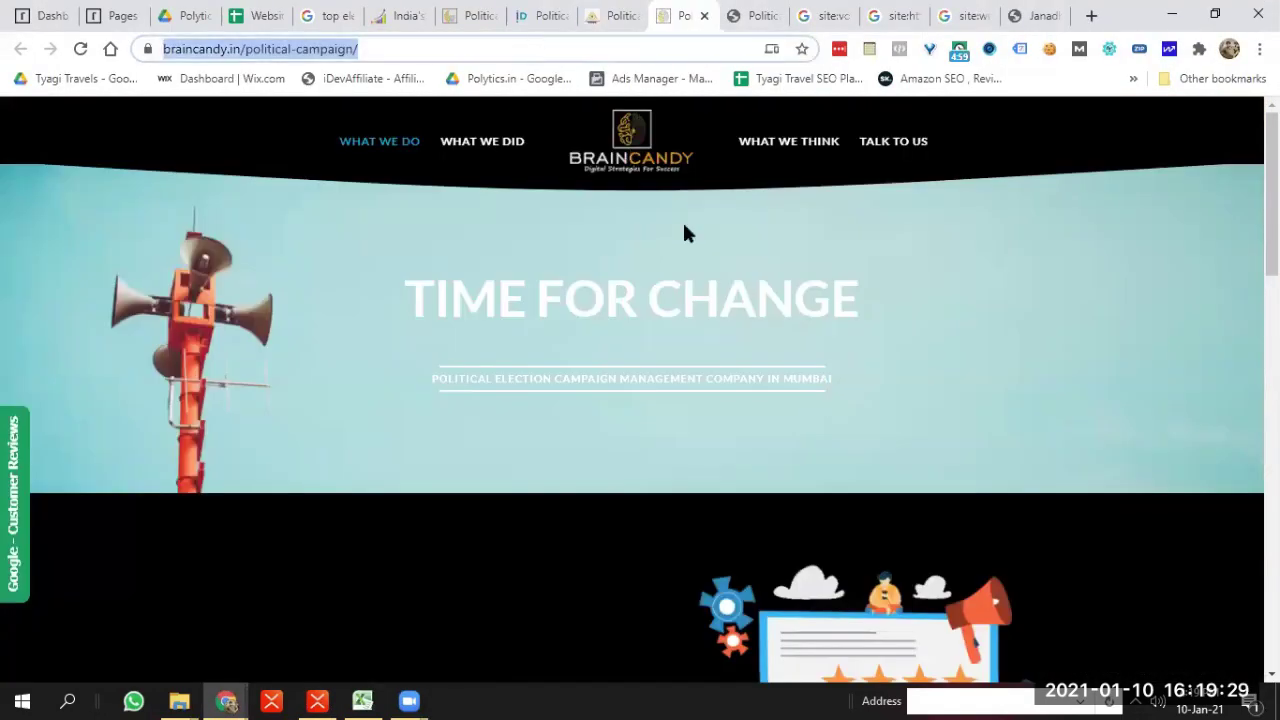
pyautogui.hotkey('alt', 'Tab')
pyautogui.press('Return')
pyautogui.press('Return')
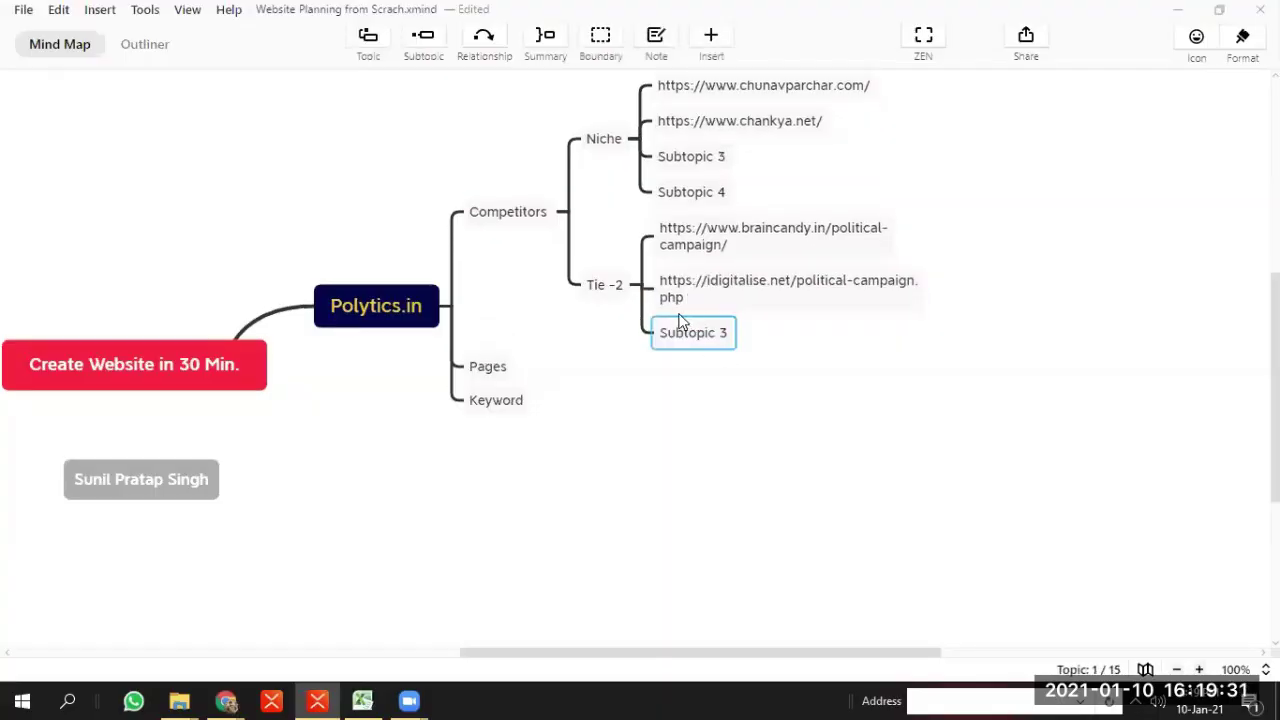
pyautogui.hotkey('ctrl', 'v')
# Copy the Political India Venture site address from Chrome into Subtopic 3 under Niche in XMind
pyautogui.hotkey('alt', 'Tab')
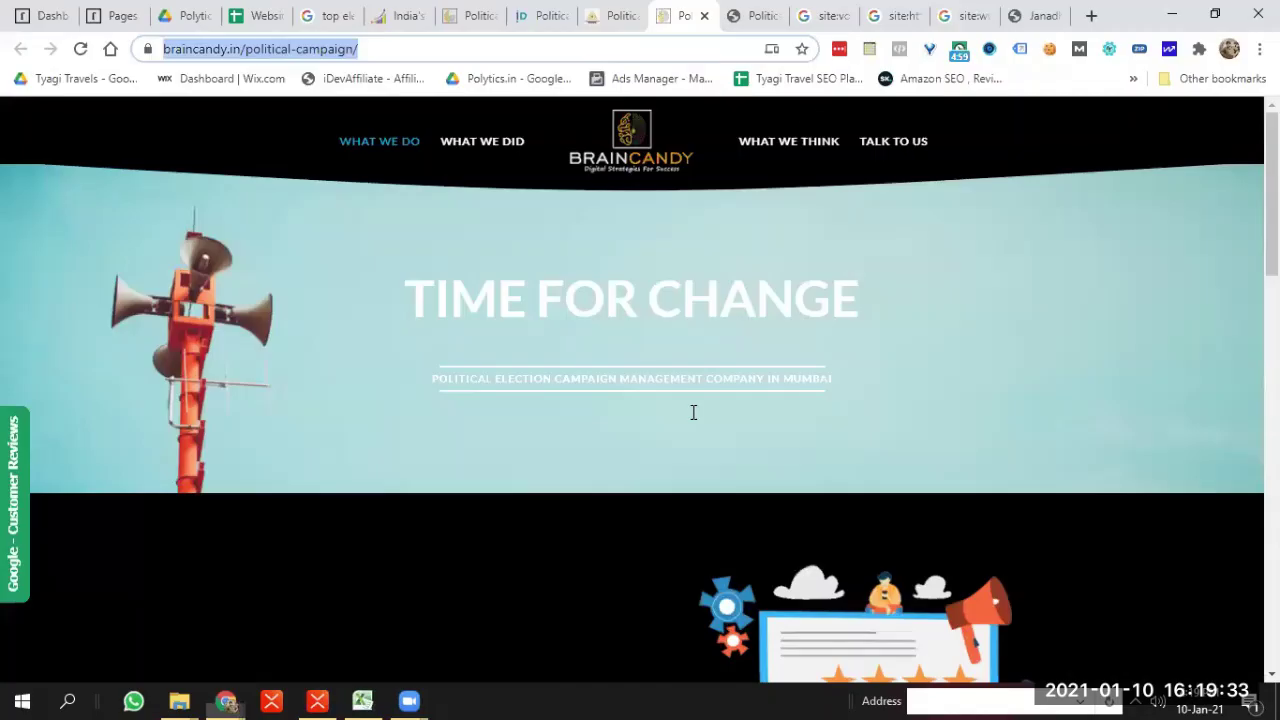
pyautogui.click(760, 15)
pyautogui.click(448, 48)
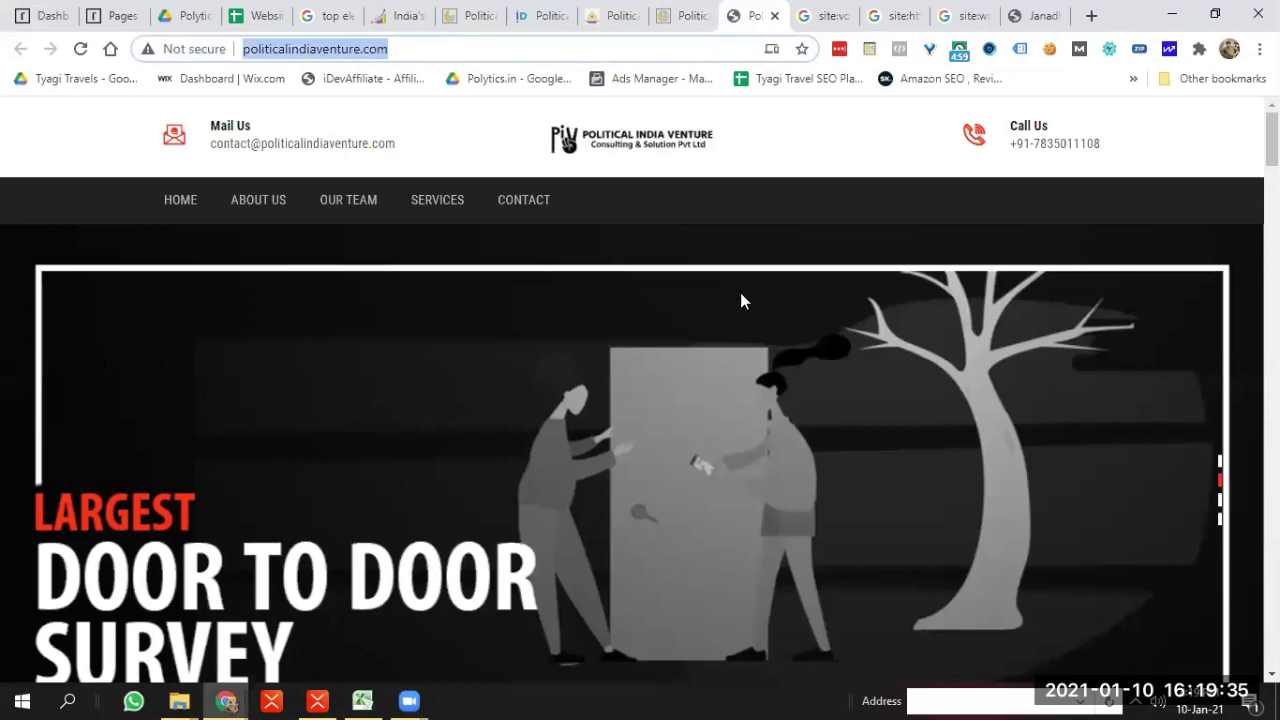
pyautogui.hotkey('ctrl', 'c')
pyautogui.hotkey('alt', 'Tab')
pyautogui.doubleClick(686, 153)
pyautogui.hotkey('ctrl', 'v')
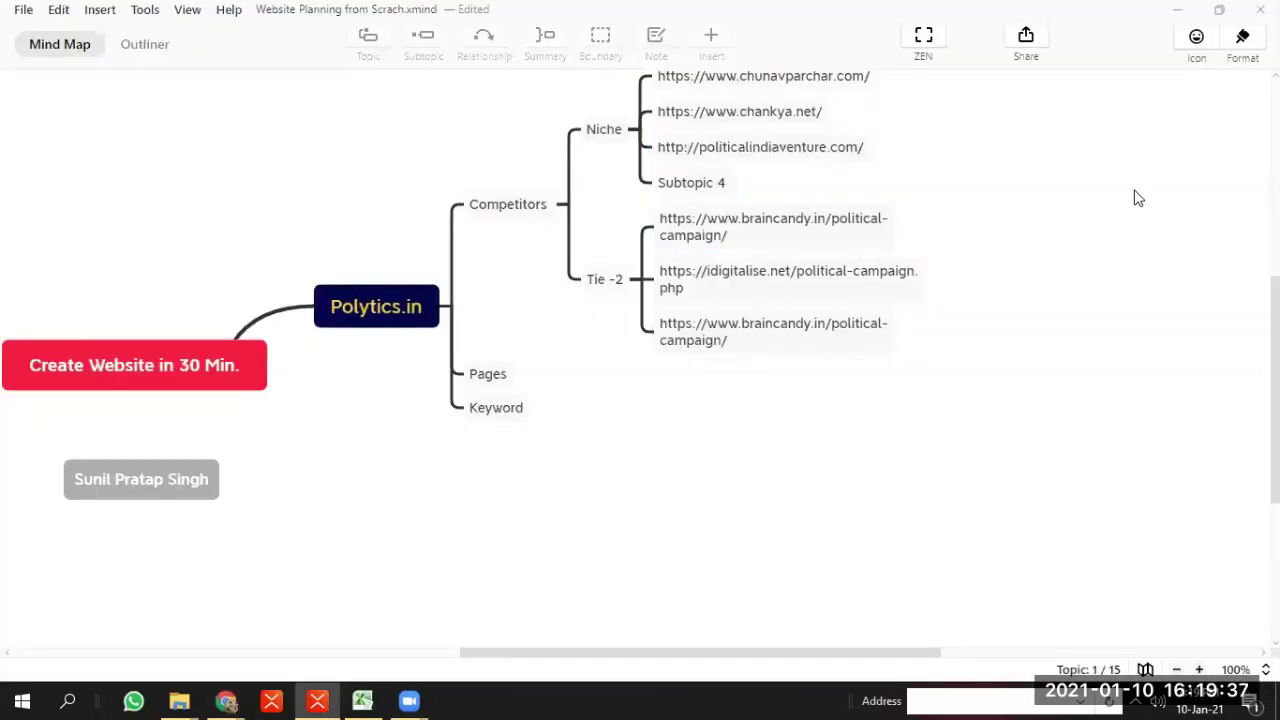
# Return to Chrome, glance at the open site: searches, and review the Janadhar India site's homepage and updates section
pyautogui.hotkey('alt', 'Tab')
pyautogui.click(838, 16)
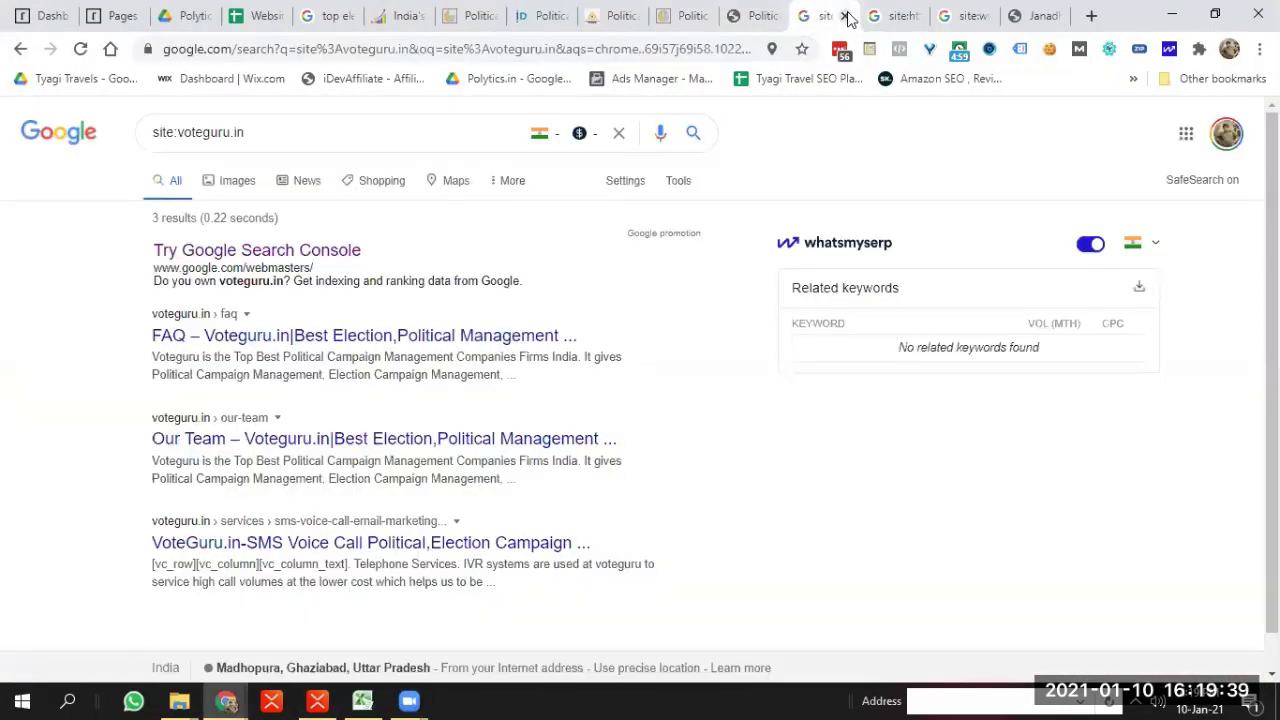
pyautogui.click(905, 15)
pyautogui.click(955, 15)
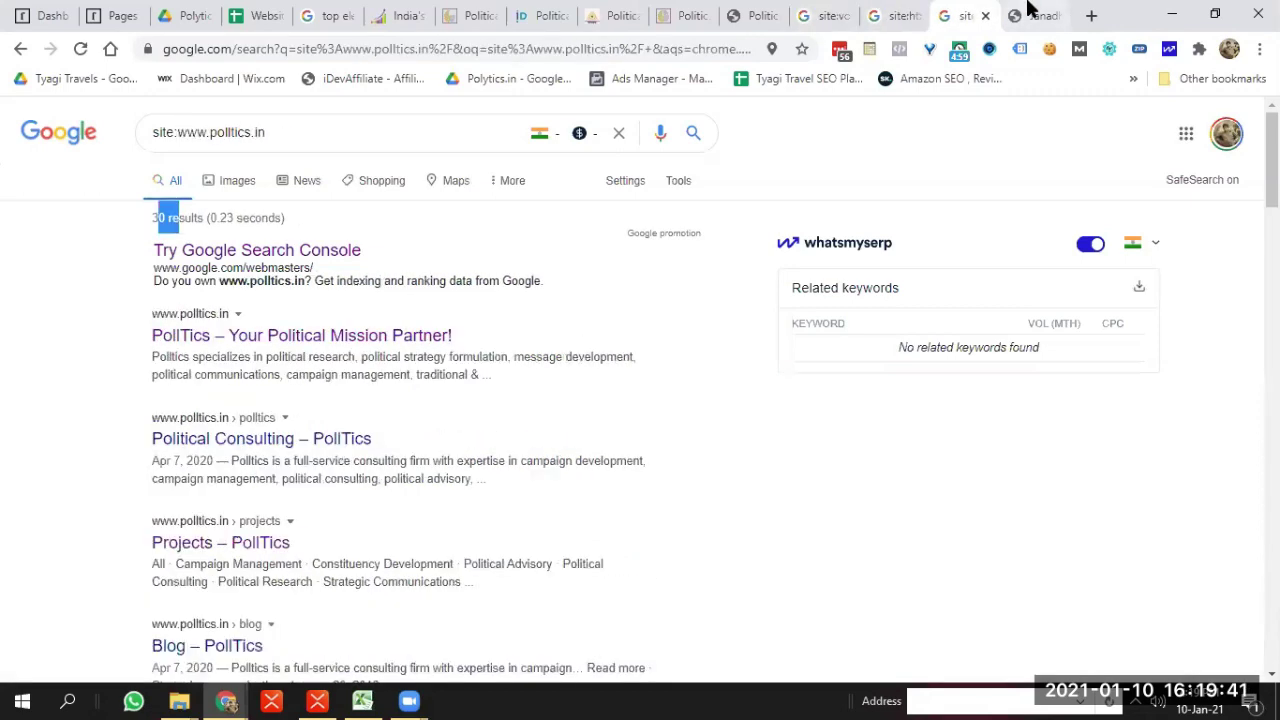
pyautogui.hotkey('ctrl', 'Tab')
pyautogui.click(311, 52)
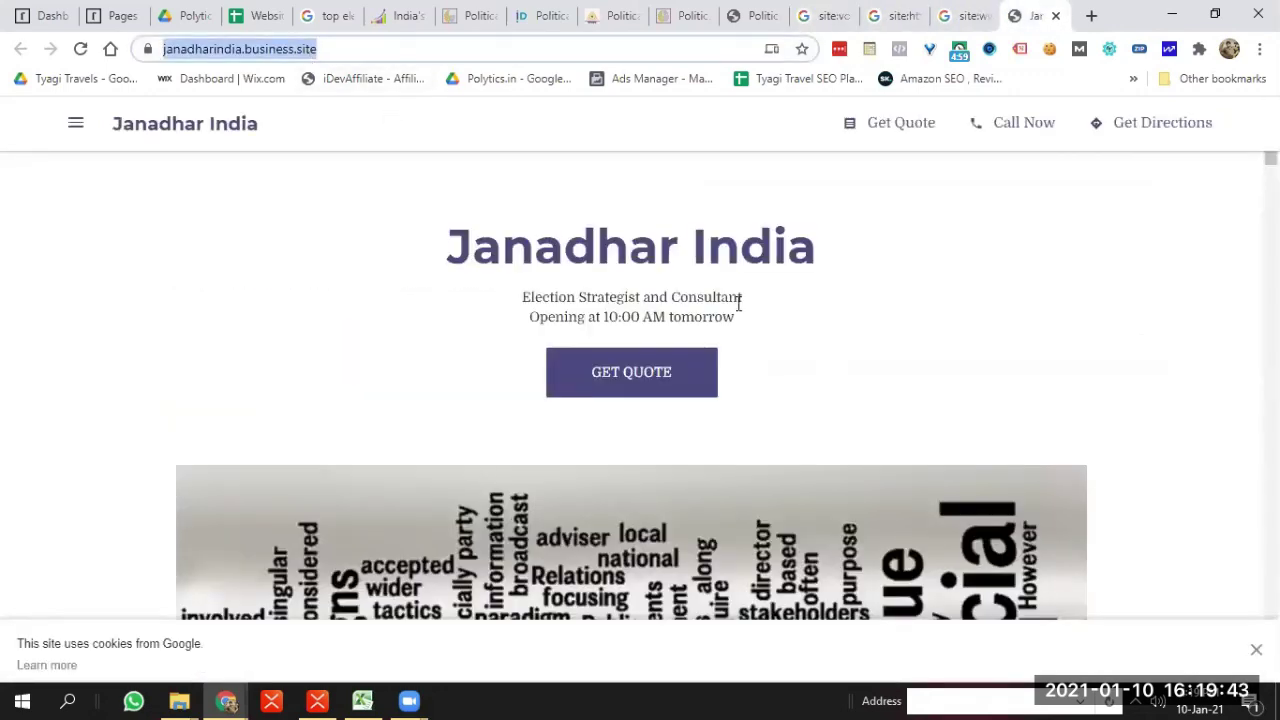
pyautogui.scroll(-10, 630, 385)
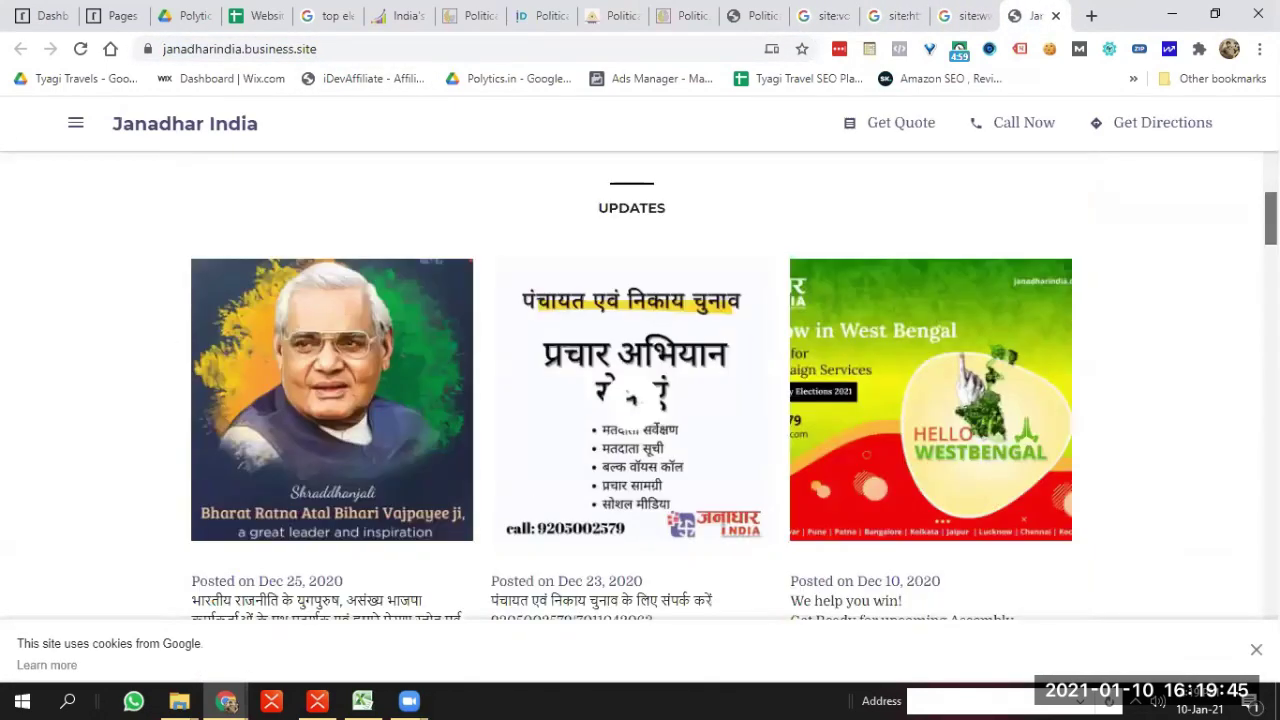
pyautogui.scroll(-15, 630, 385)
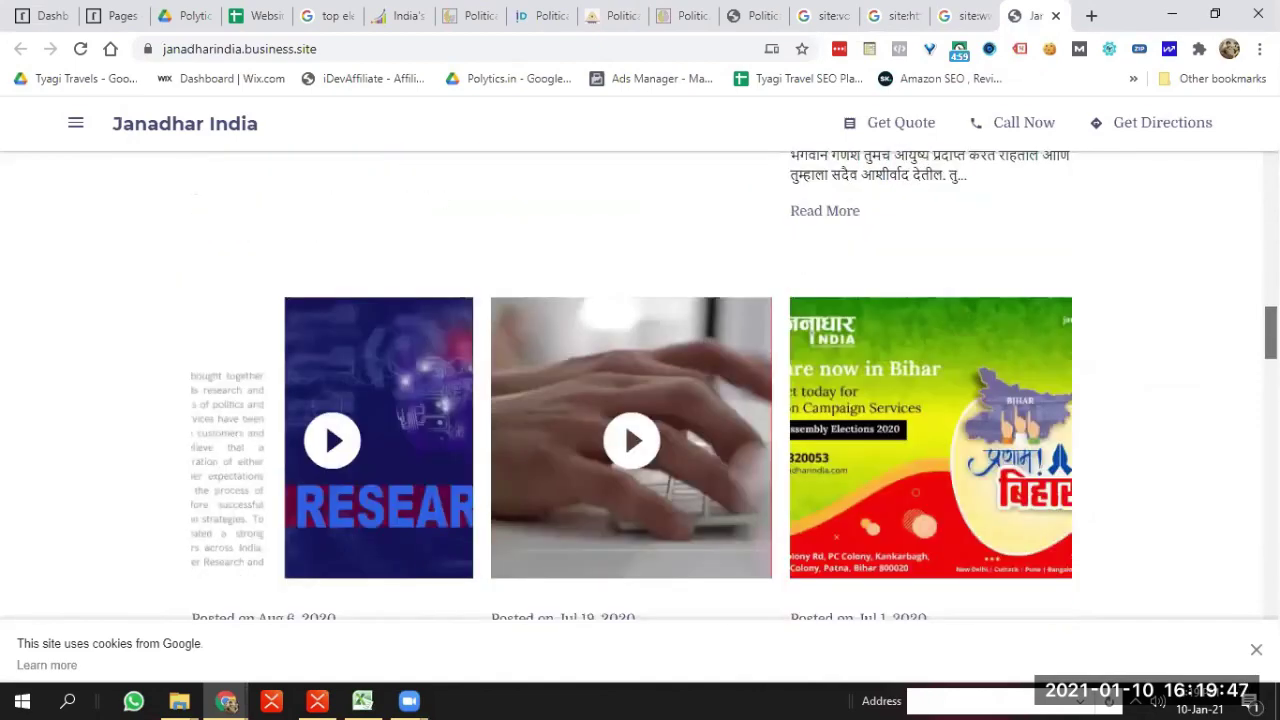
pyautogui.scroll(20, 630, 385)
# Copy the Janadhar India site address into Subtopic 4 under Niche in the XMind mind map
pyautogui.click(394, 48)
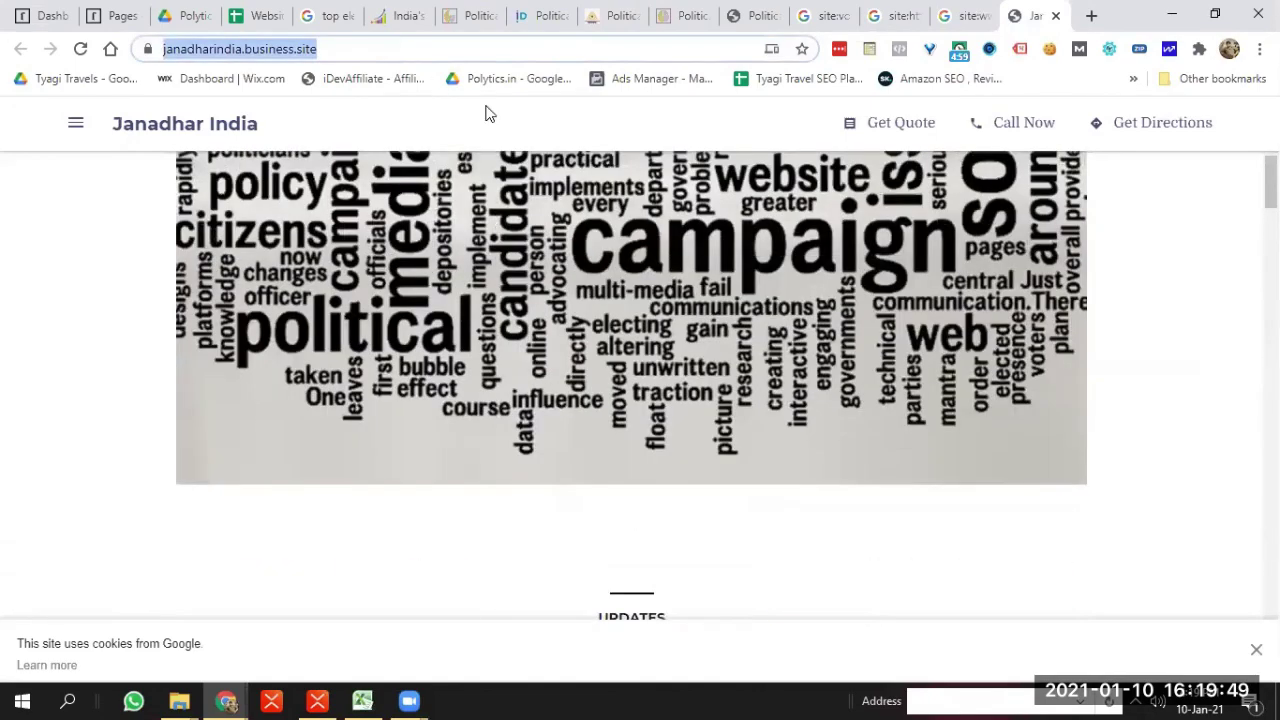
pyautogui.hotkey('ctrl', 'c')
pyautogui.hotkey('alt', 'Tab')
pyautogui.doubleClick(680, 184)
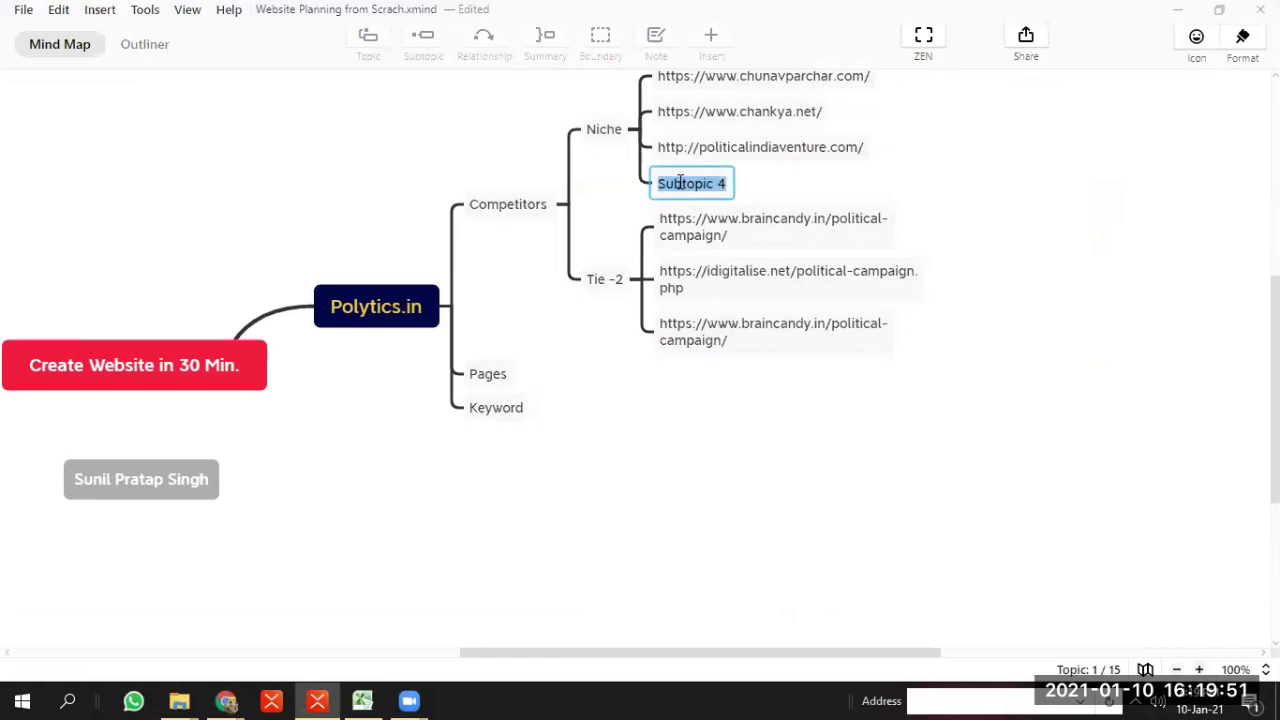
pyautogui.hotkey('ctrl', 'v')
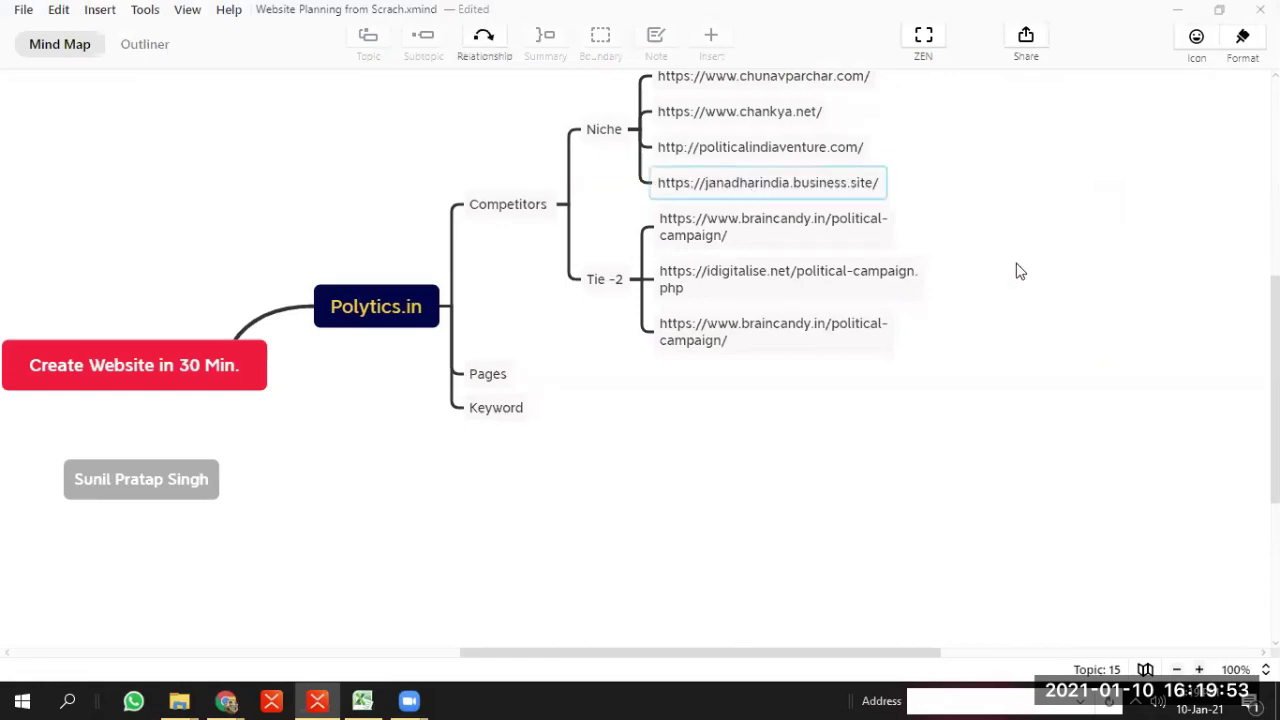
# Return to Chrome, glance back through the open competitor pages, and review the Google results for "top election management agency in india"
pyautogui.hotkey('alt', 'Tab')
pyautogui.click(755, 8)
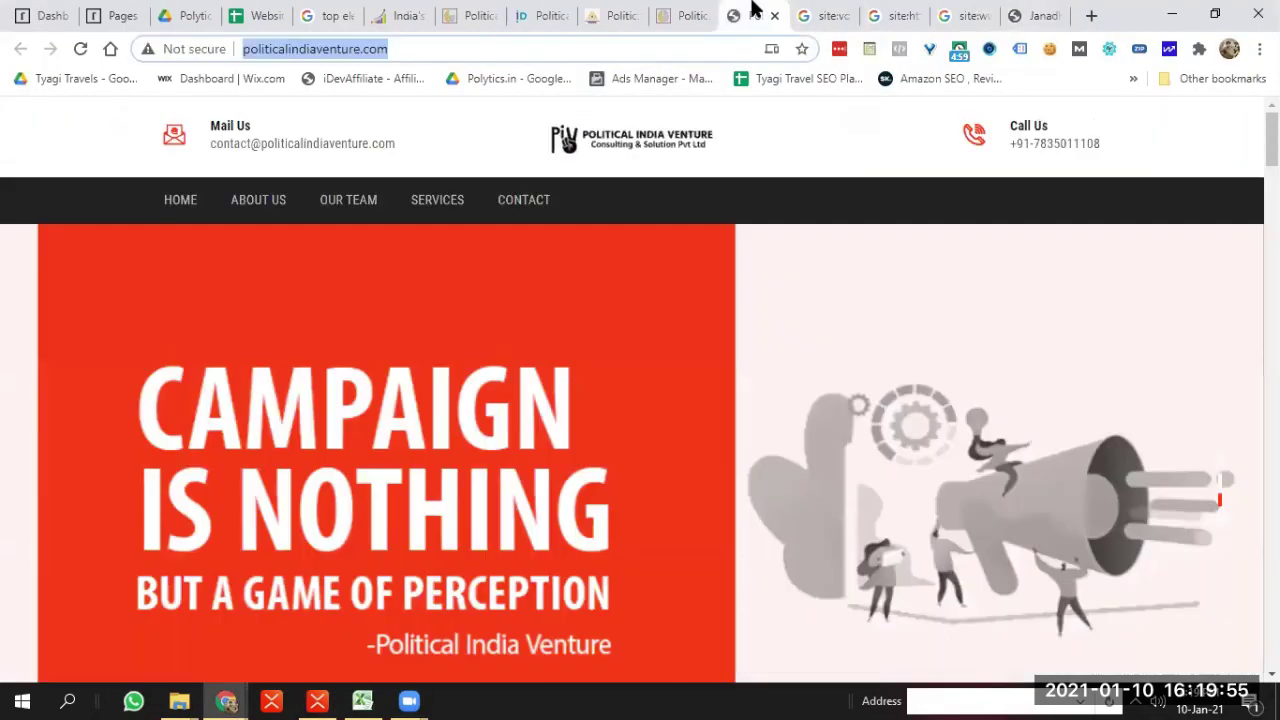
pyautogui.click(677, 10)
pyautogui.click(593, 10)
pyautogui.click(457, 8)
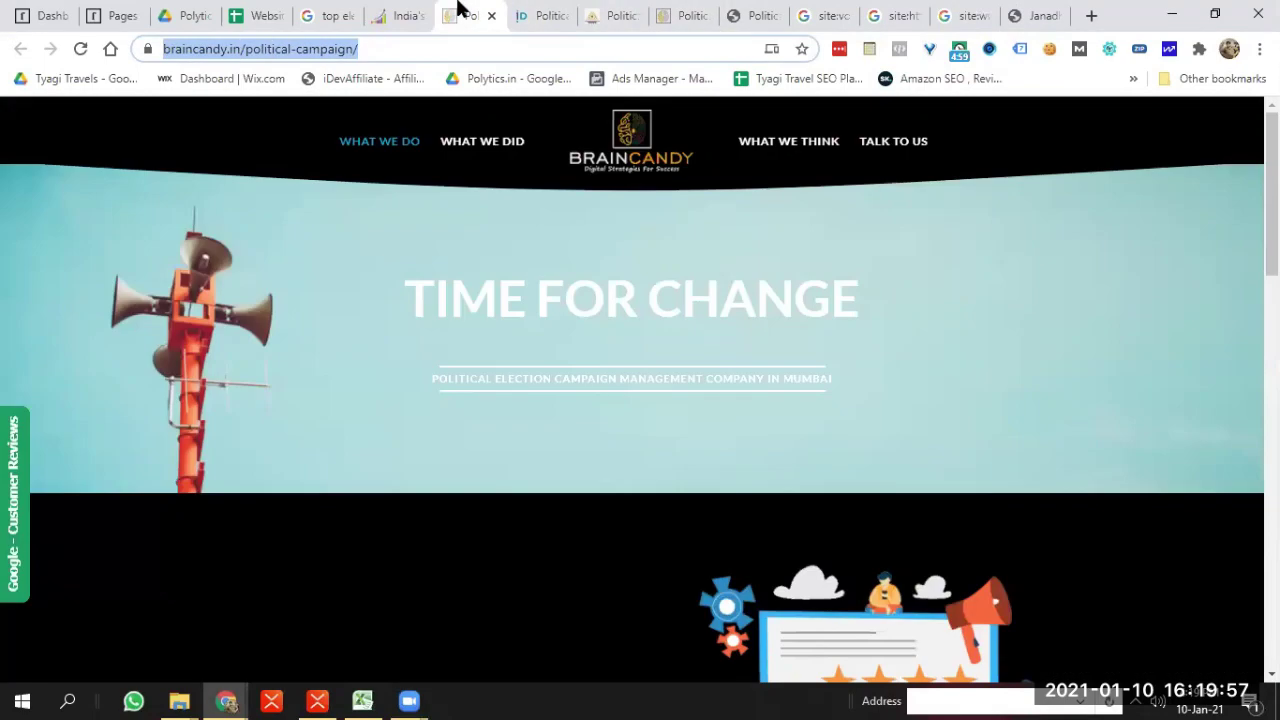
pyautogui.click(421, 8)
pyautogui.click(350, 10)
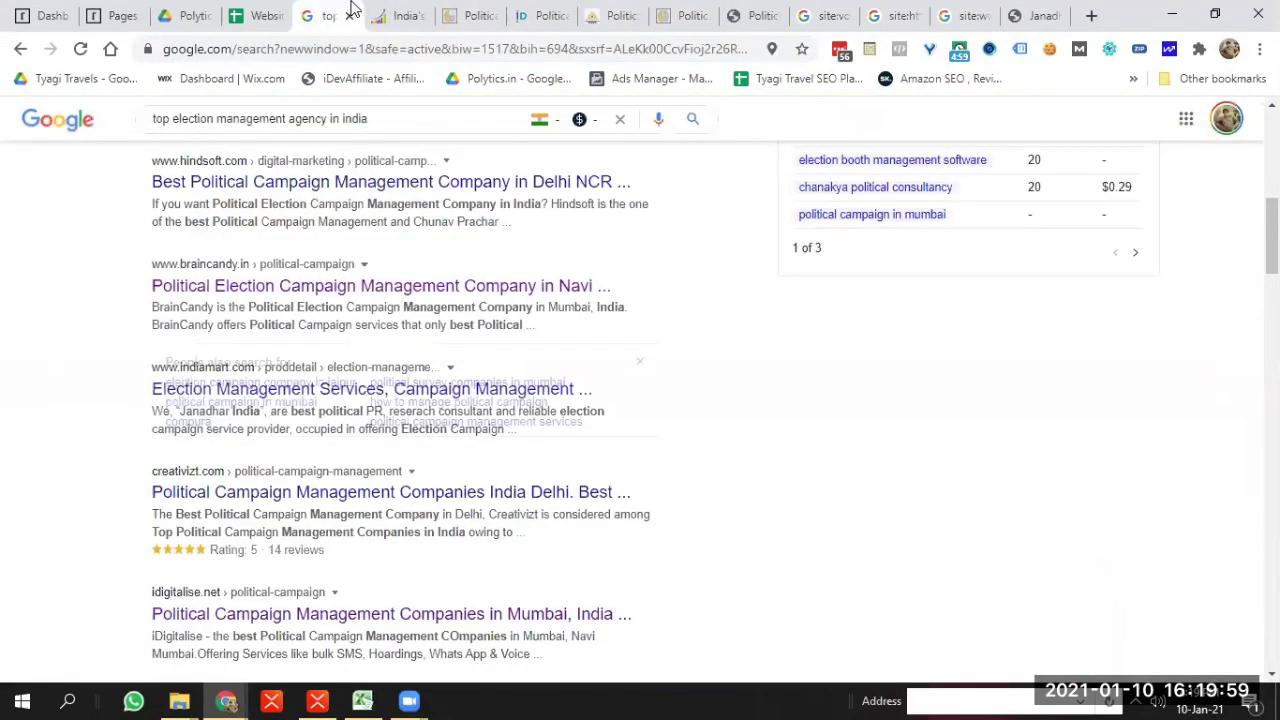
pyautogui.scroll(-5, 640, 410)
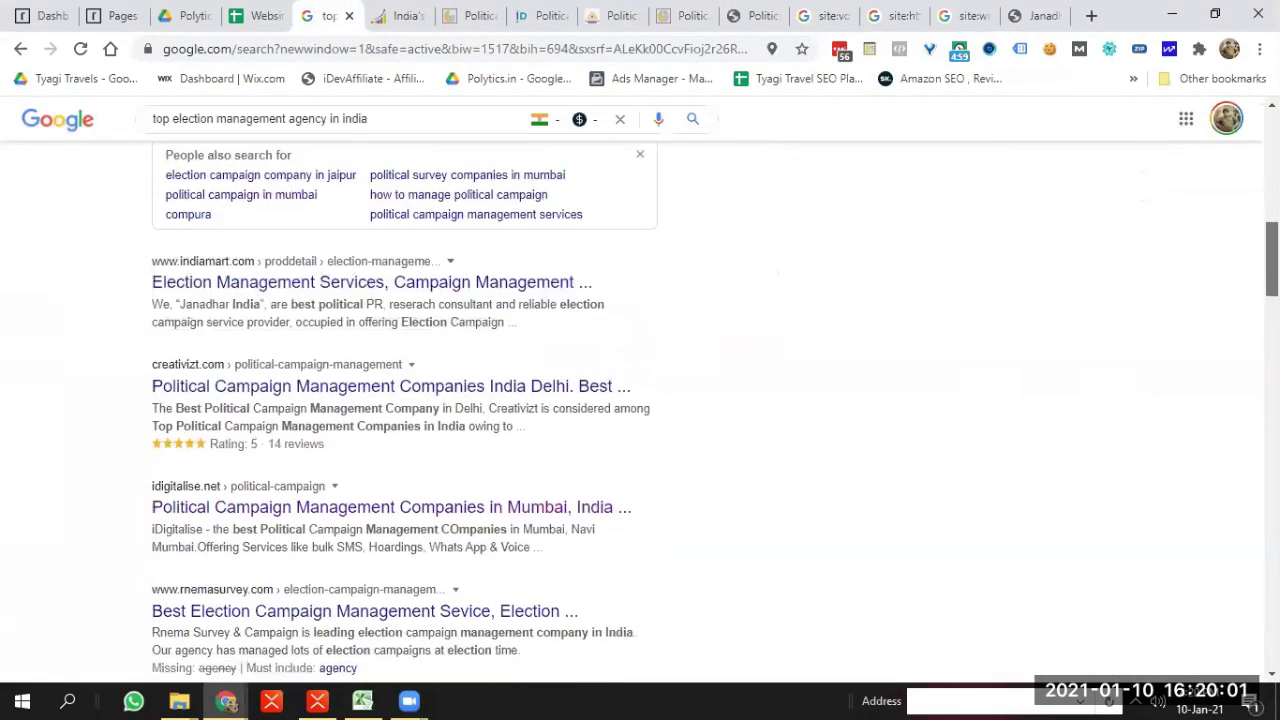
pyautogui.scroll(-1, 640, 410)
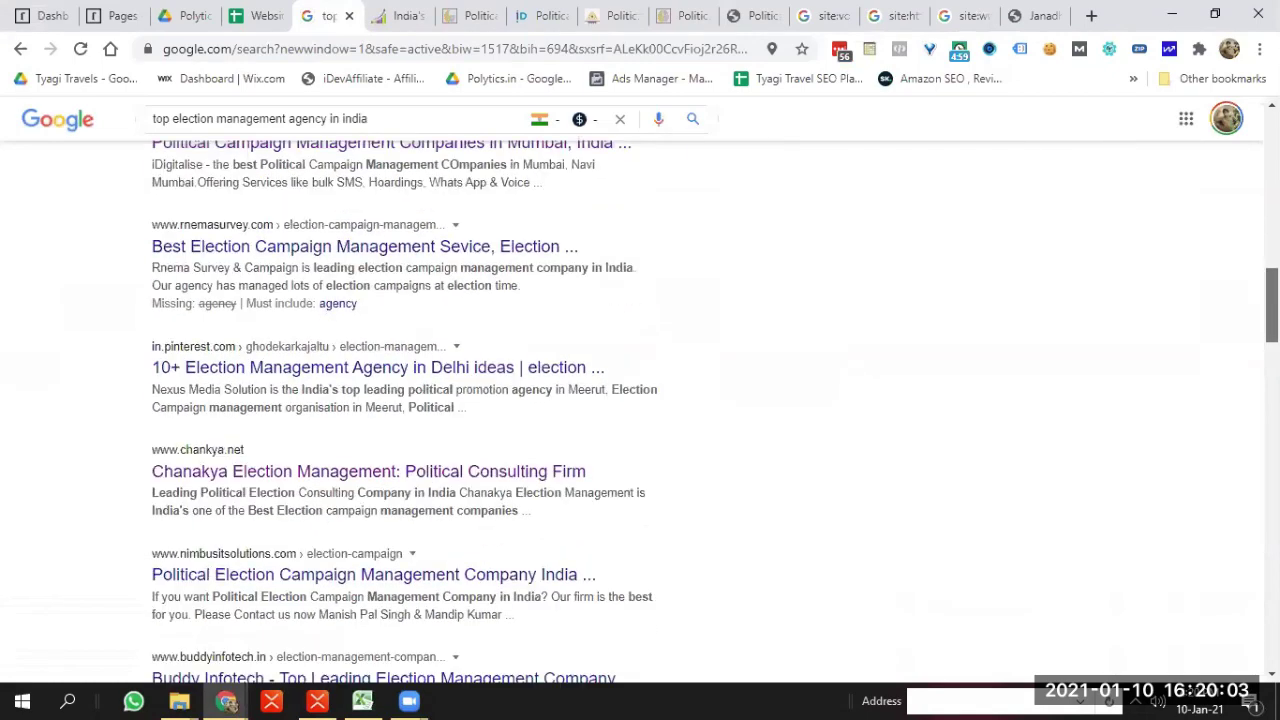
pyautogui.scroll(-4, 640, 410)
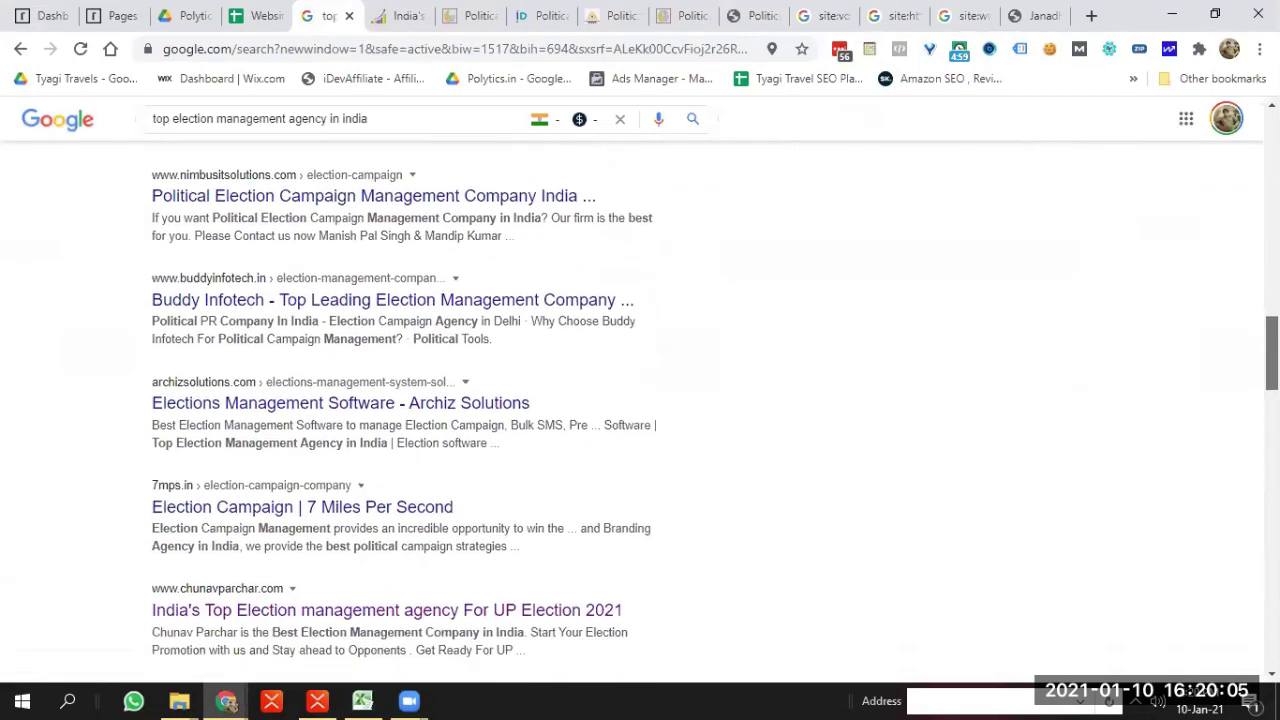
pyautogui.scroll(-3, 640, 410)
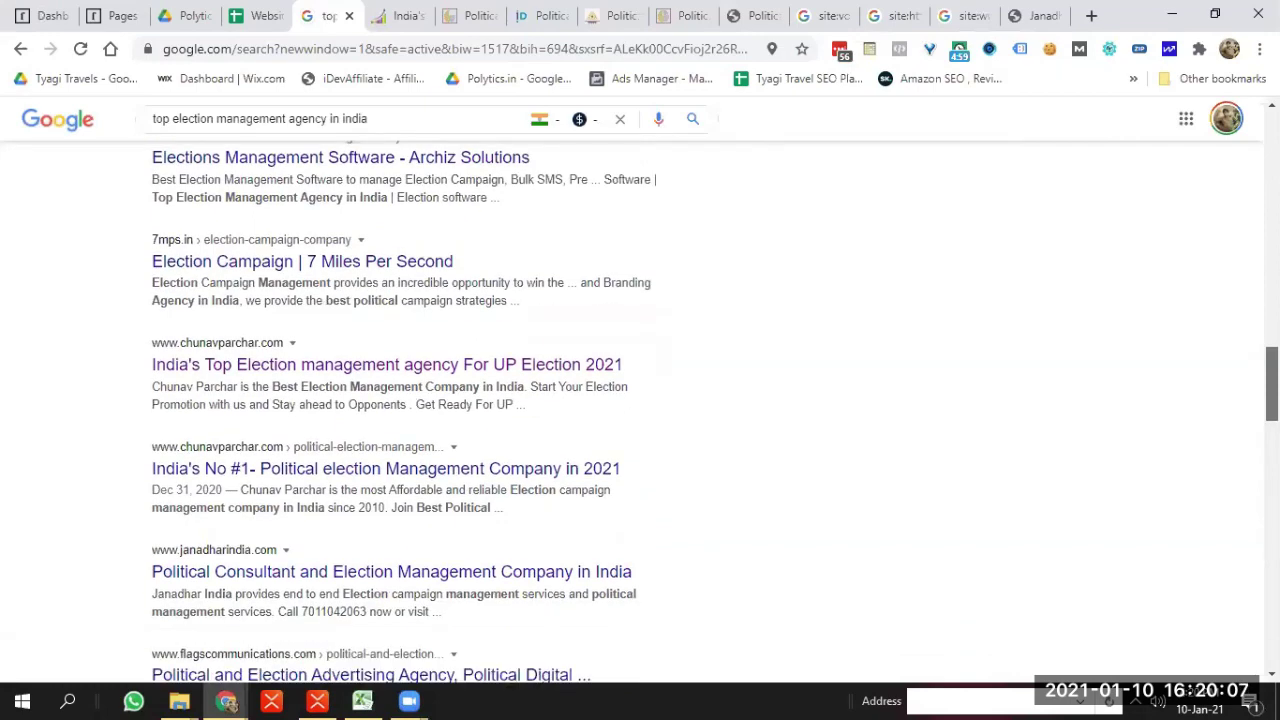
# Open the two Janadhar India results and the skumaredu.com election campaign management result in background tabs from the first results page
pyautogui.scroll(-1, 640, 410)
pyautogui.middleClick(386, 442)
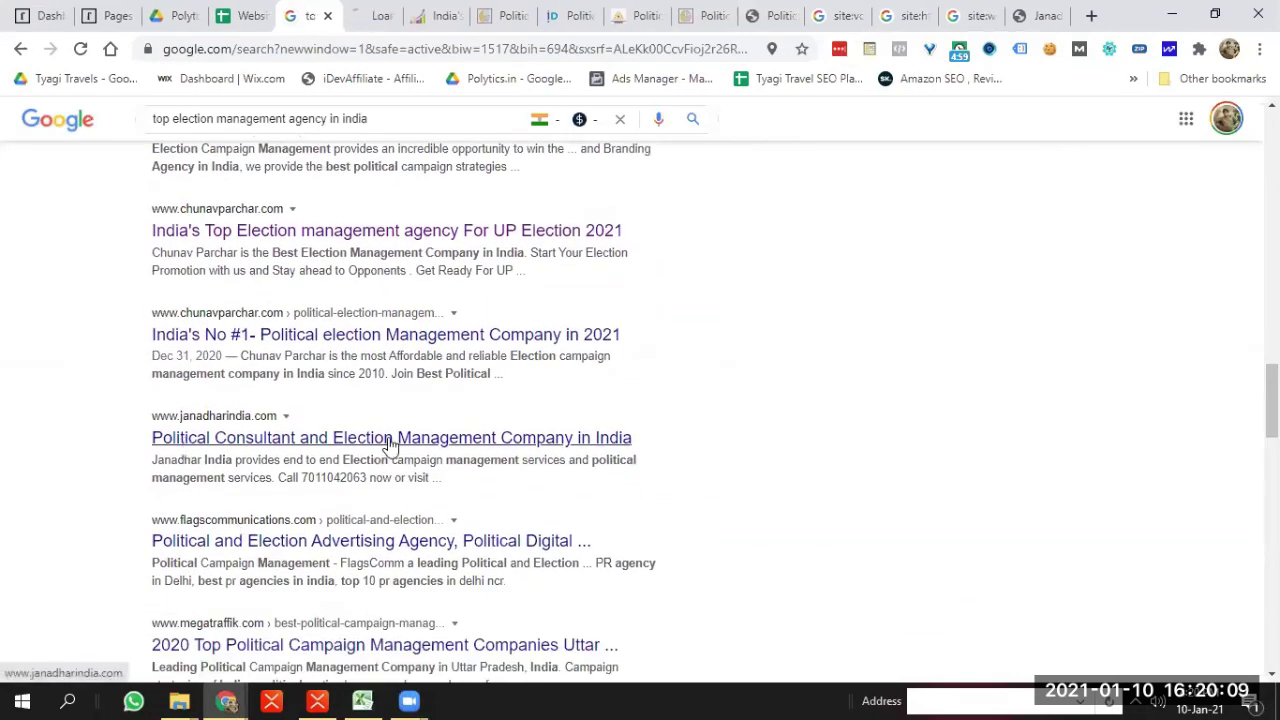
pyautogui.scroll(-3, 1181, 436)
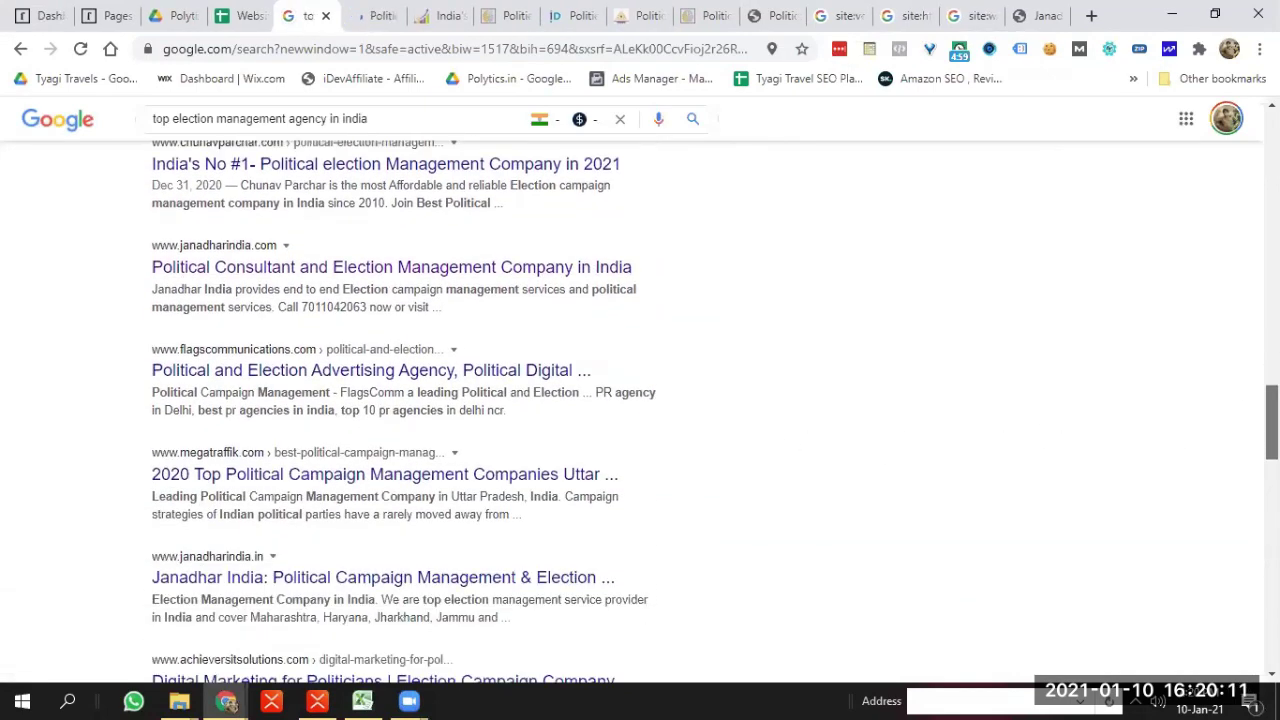
pyautogui.middleClick(384, 466)
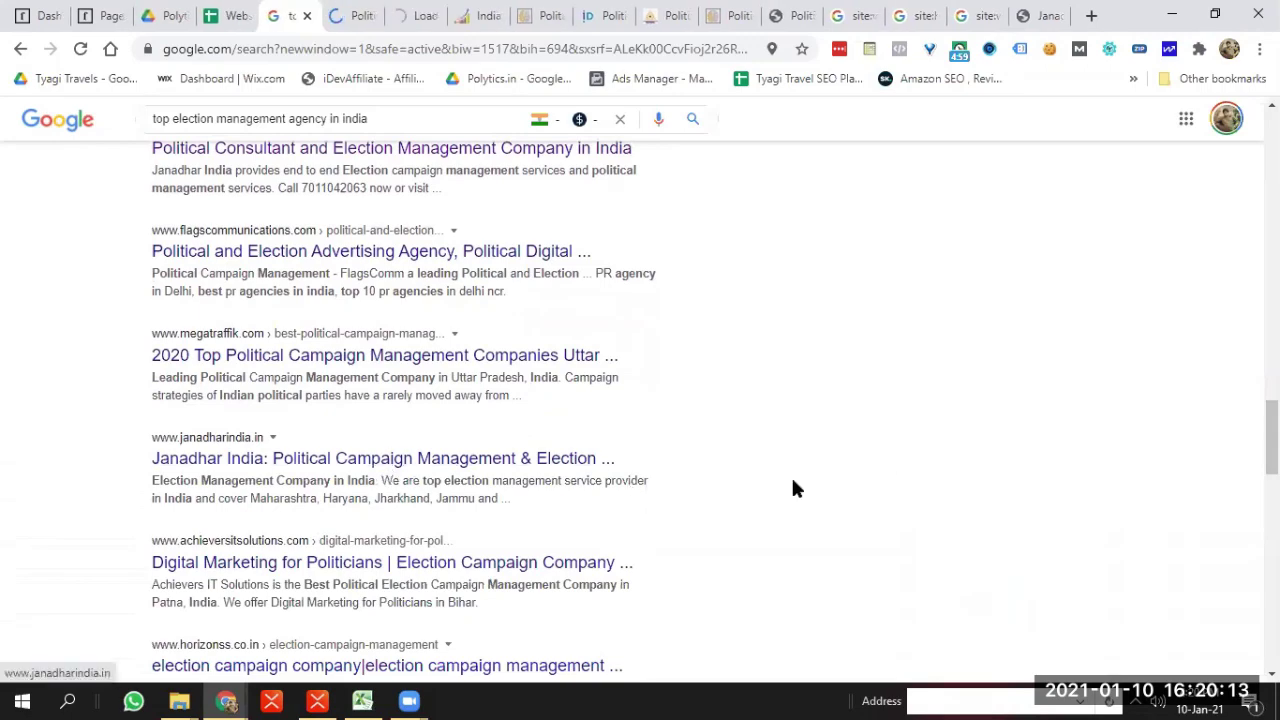
pyautogui.scroll(-5, 640, 400)
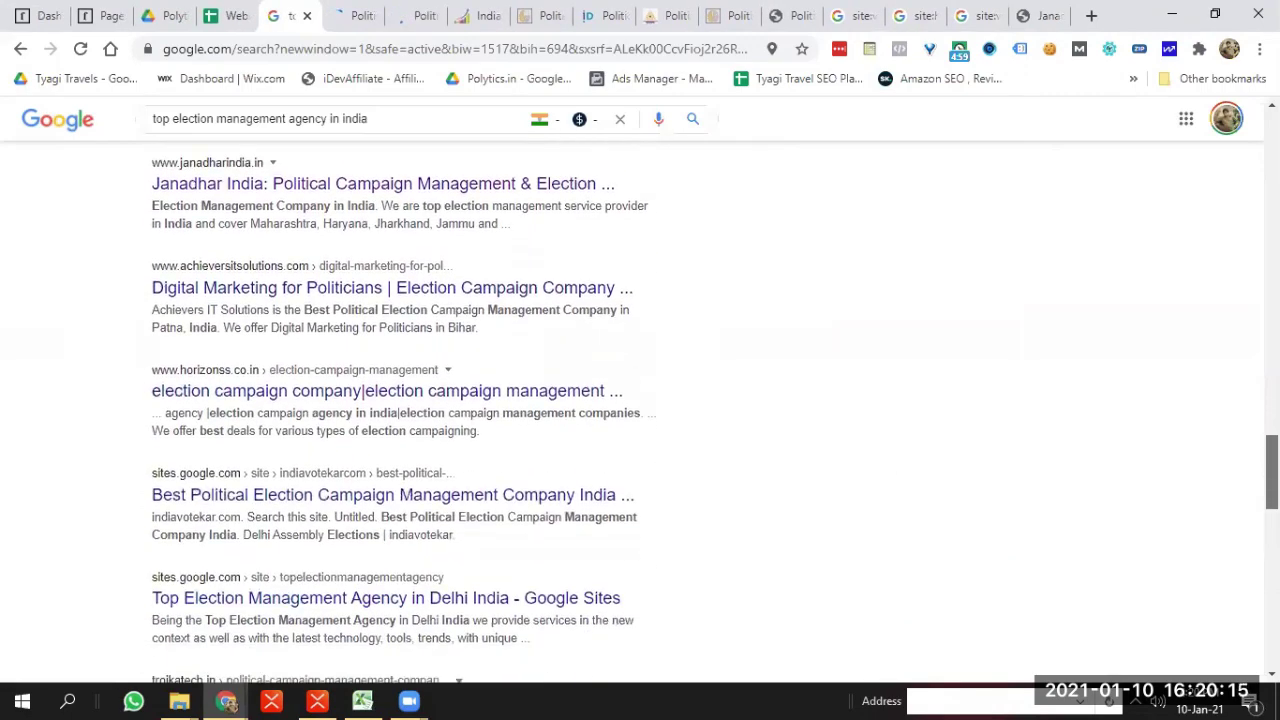
pyautogui.scroll(-4, 400, 400)
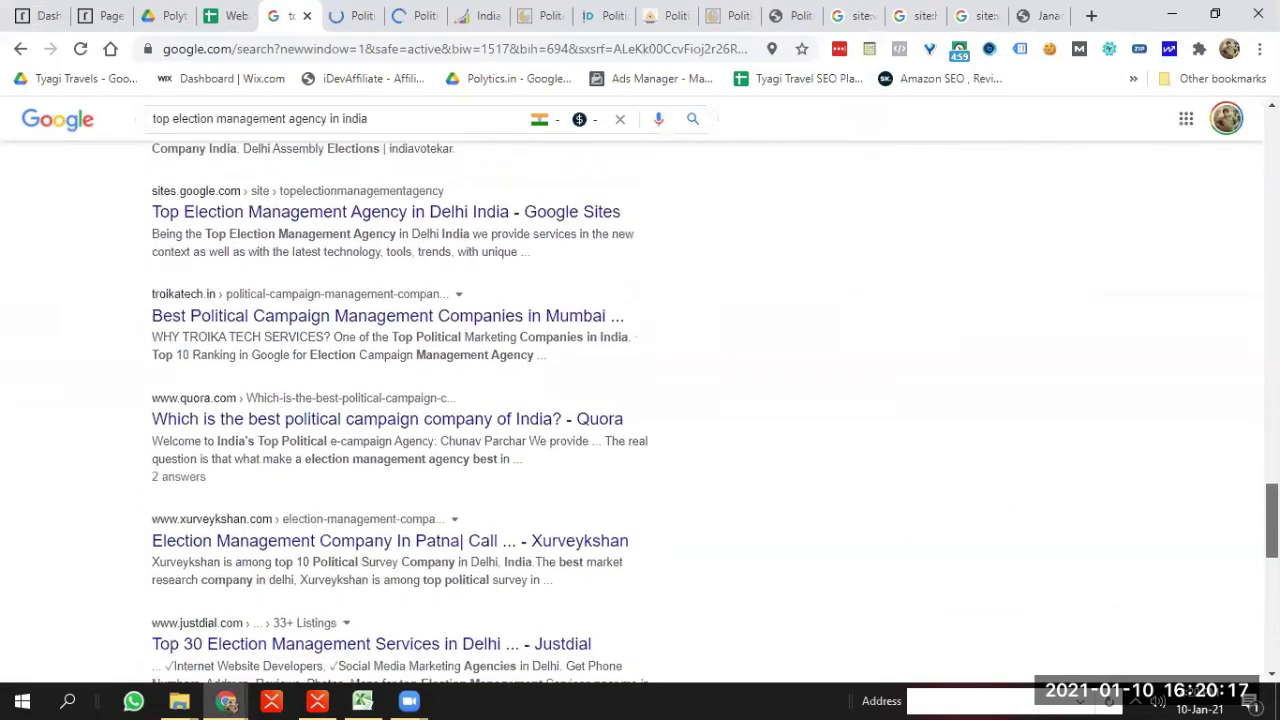
pyautogui.scroll(-4, 400, 400)
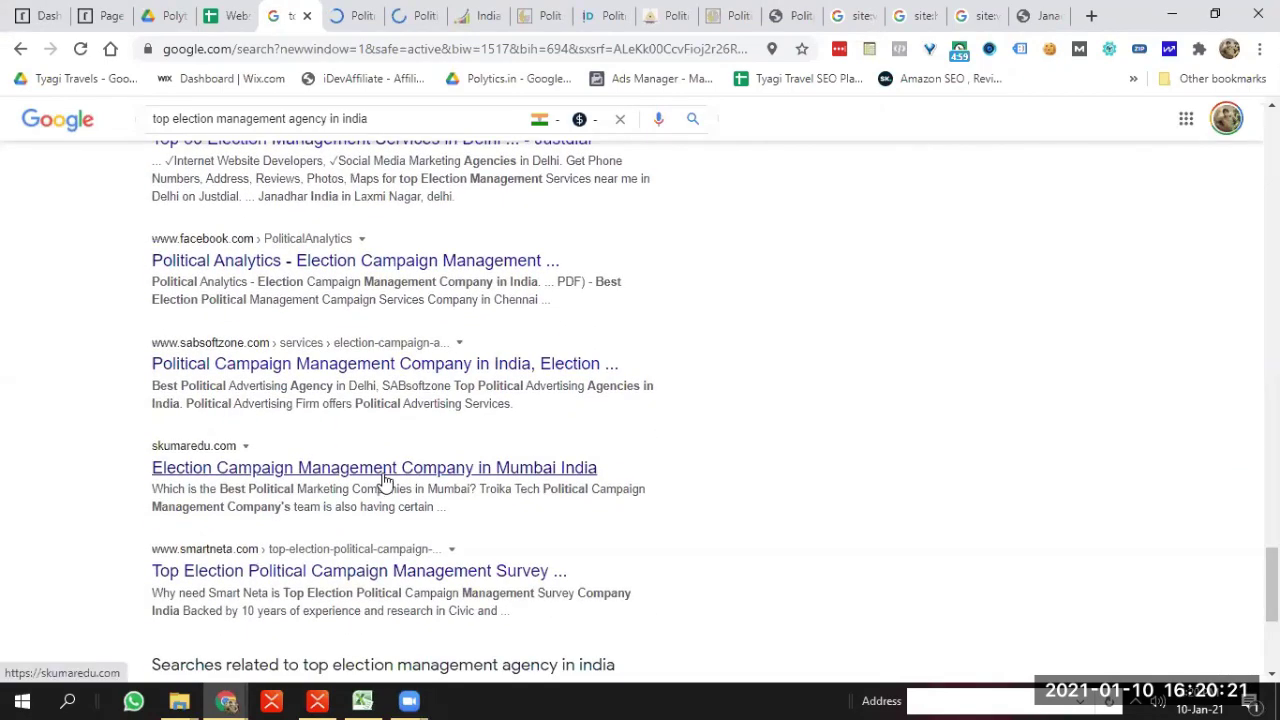
pyautogui.scroll(-3, 388, 487)
pyautogui.scroll(-1, 495, 624)
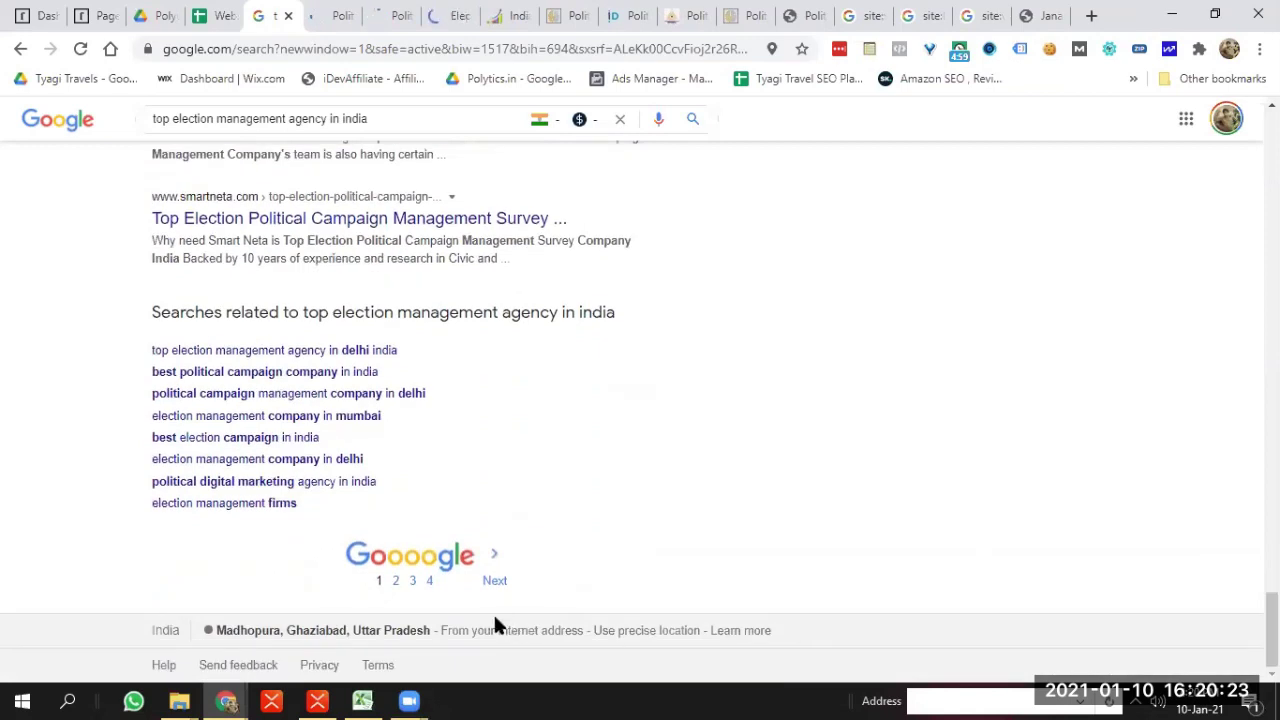
# Go to the second results page and open the politicalanalytics.in, leadtech.in and electioncare.in results in background tabs
pyautogui.click(395, 582)
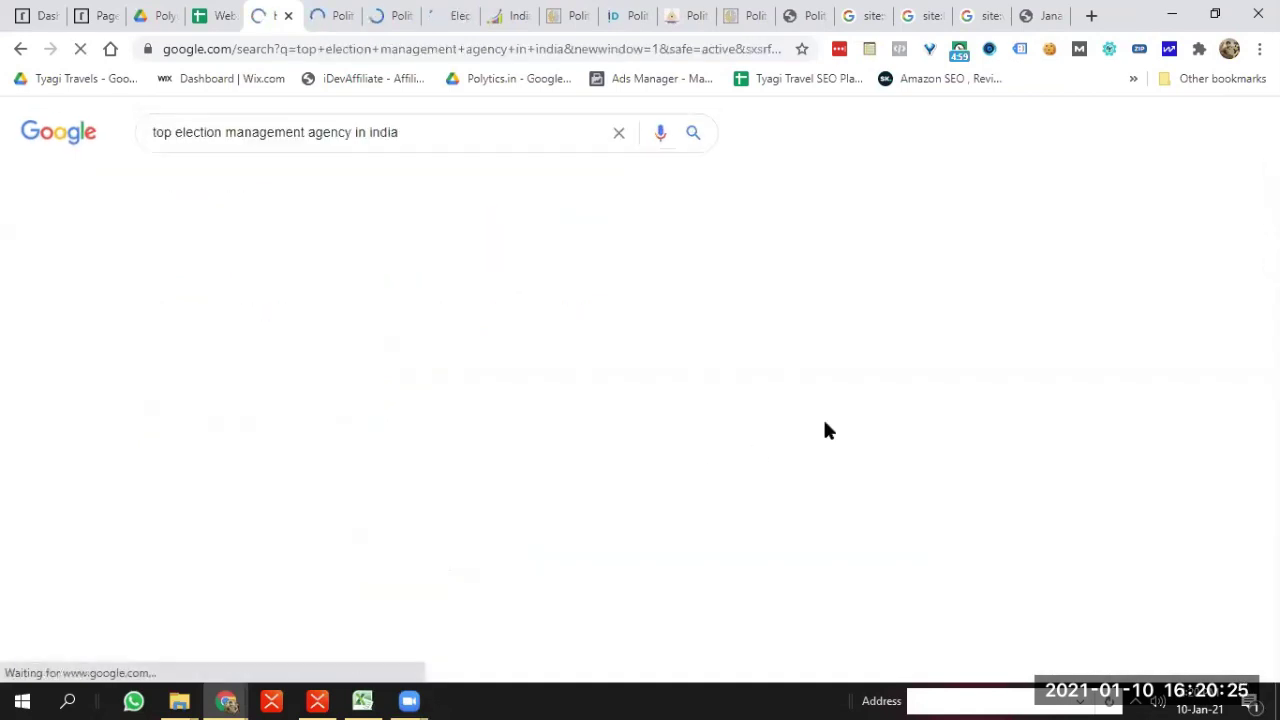
pyautogui.keyDown('ctrl'); pyautogui.click(290, 275); pyautogui.keyUp('ctrl')
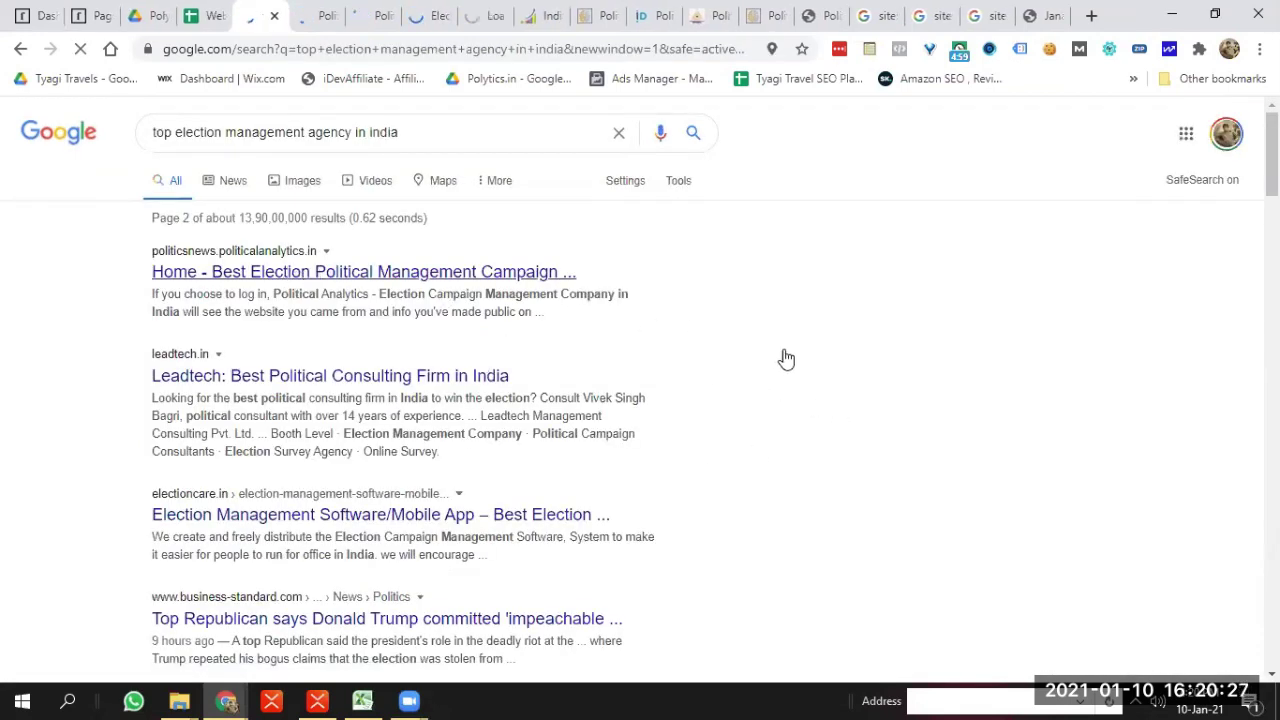
pyautogui.keyDown('ctrl'); pyautogui.click(331, 384); pyautogui.keyUp('ctrl')
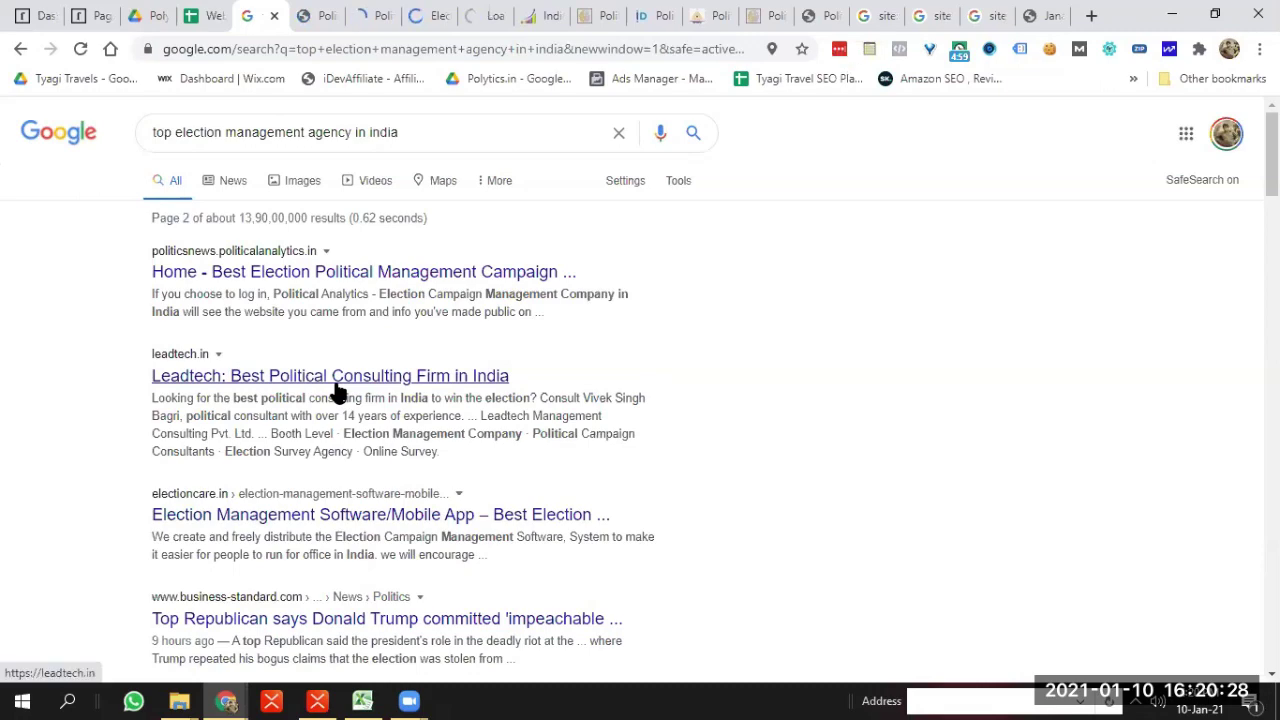
pyautogui.keyDown('ctrl'); pyautogui.click(341, 518); pyautogui.keyUp('ctrl')
pyautogui.scroll(-1, 720, 477)
pyautogui.scroll(-4, 640, 390)
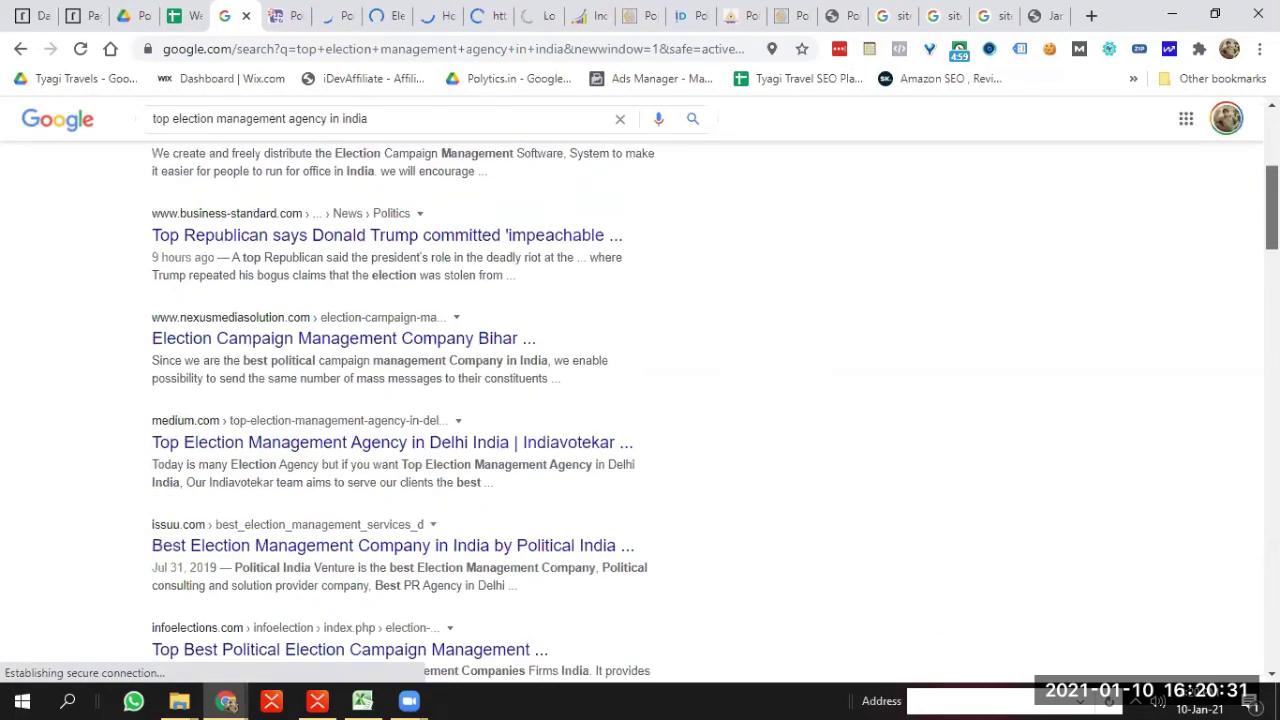
pyautogui.scroll(-3, 640, 400)
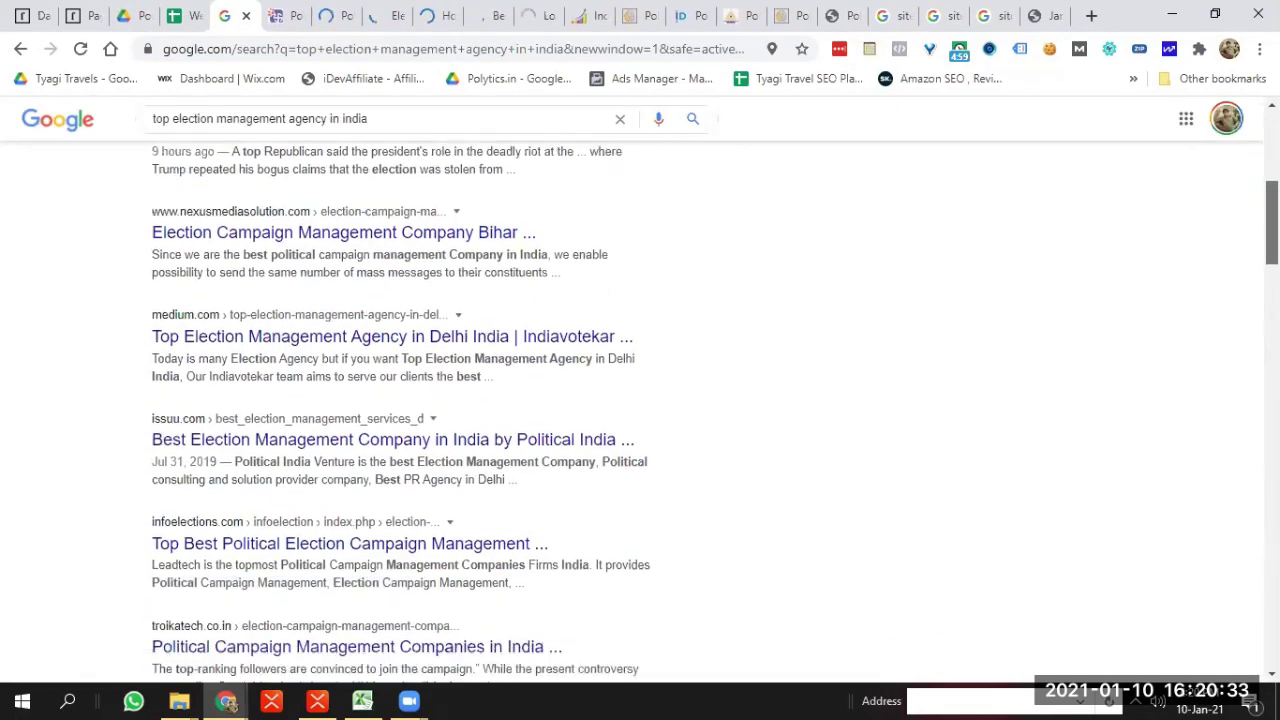
pyautogui.scroll(-2, 425, 428)
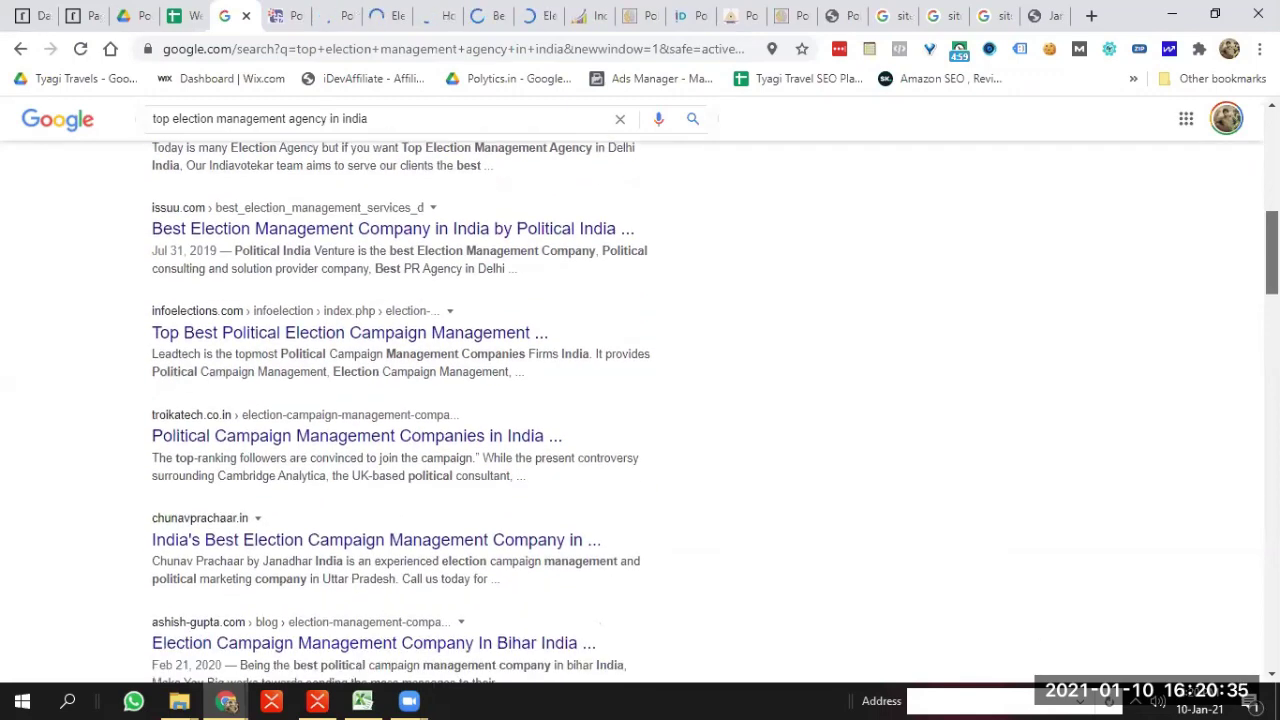
# Open the chunavprachaar.in result and the "Election Campaign Management Company In Bihar India" blog result in background tabs
pyautogui.middleClick(425, 421)
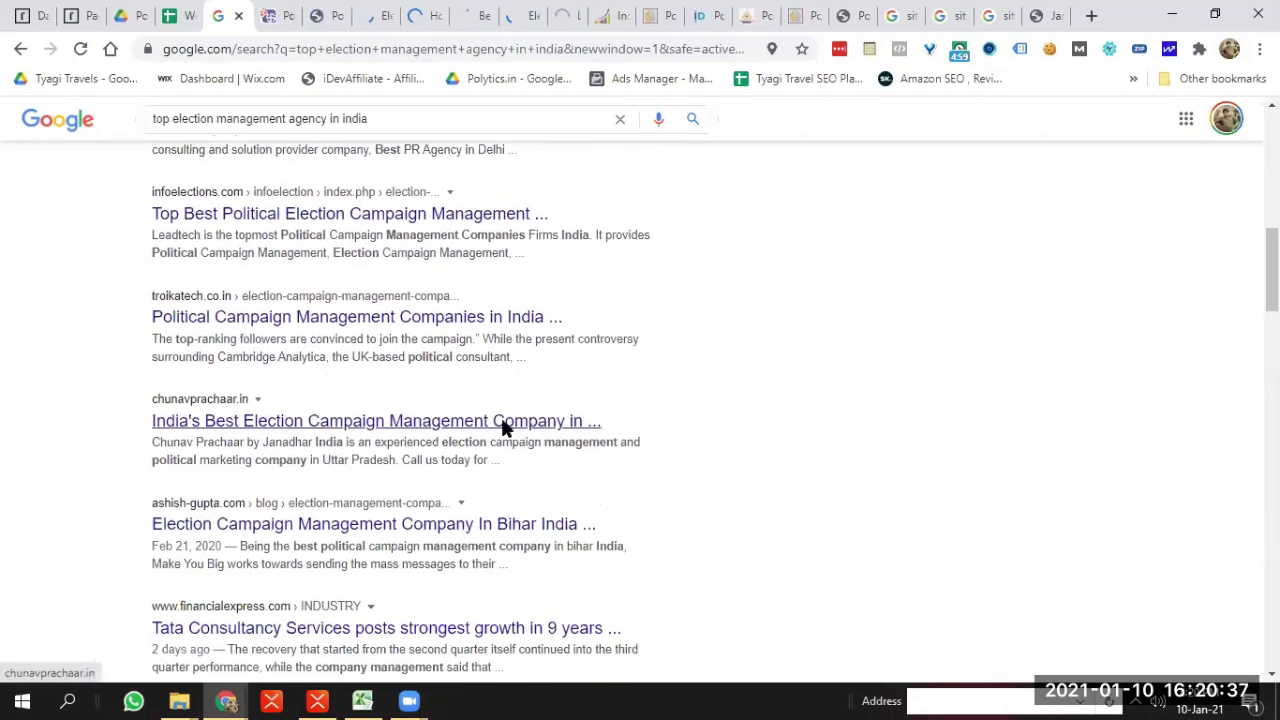
pyautogui.scroll(-2, 283, 384)
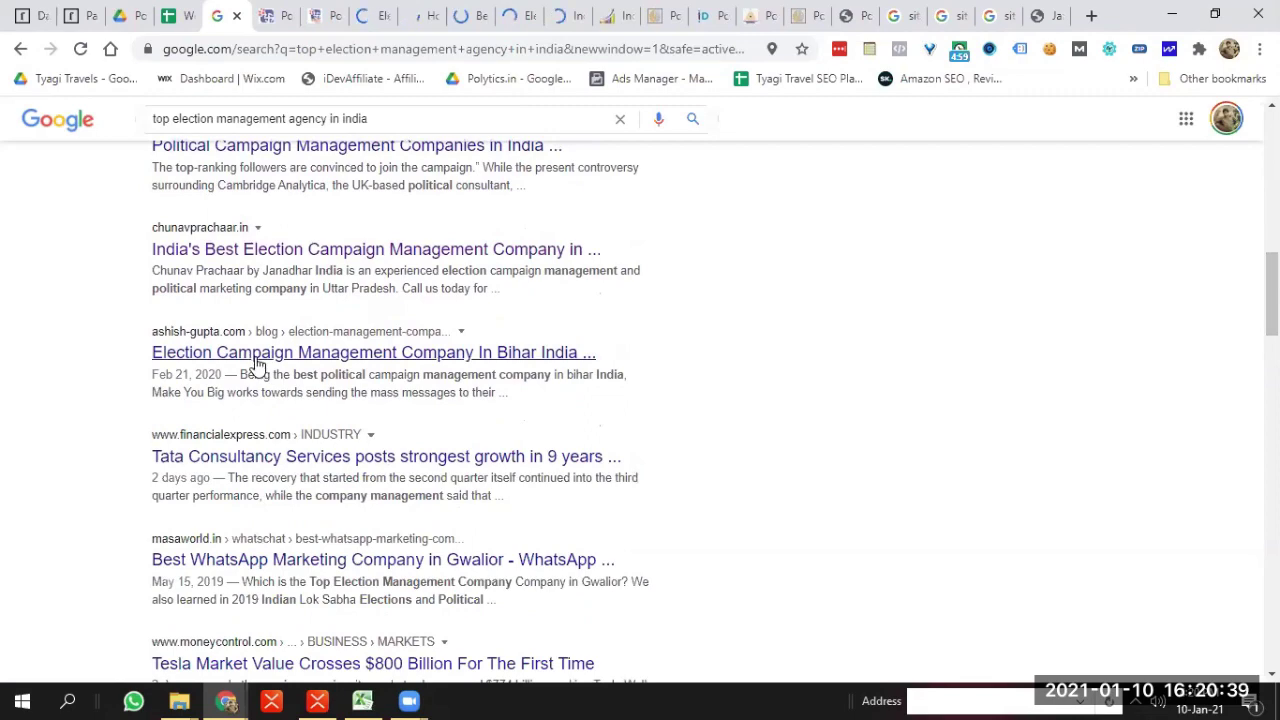
pyautogui.middleClick(256, 365)
pyautogui.scroll(-2, 1205, 393)
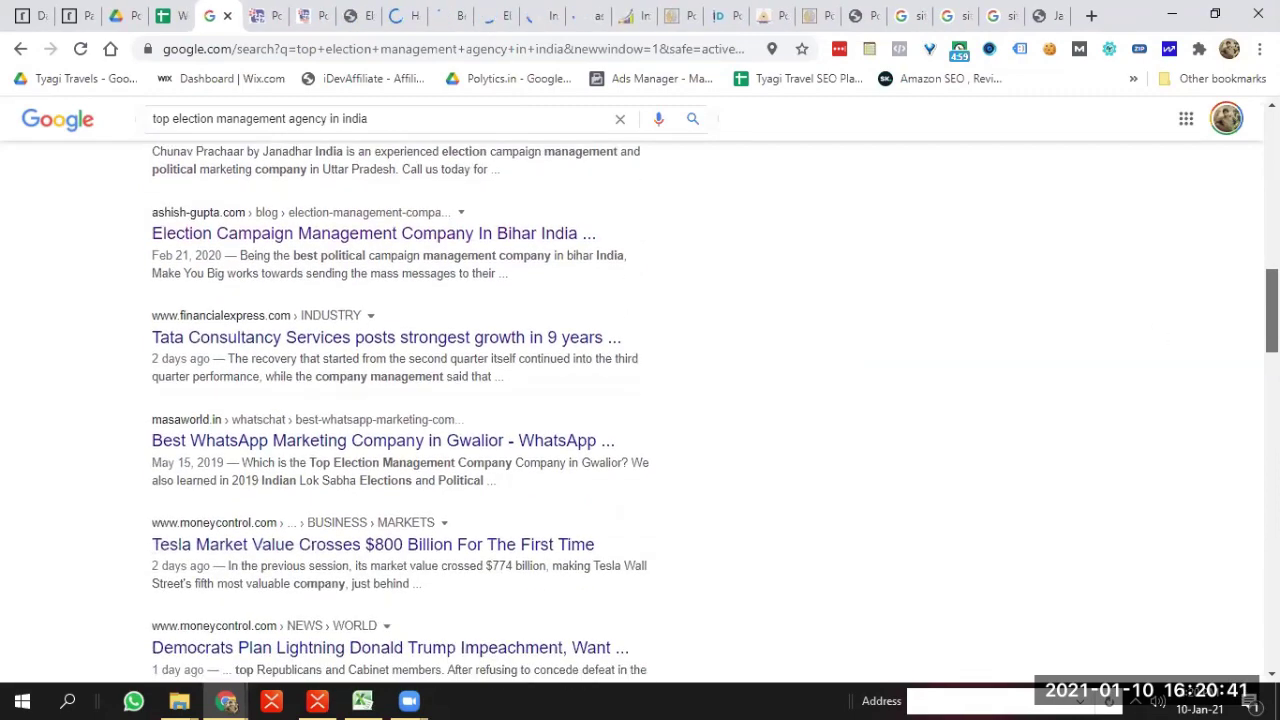
pyautogui.scroll(-2, 715, 419)
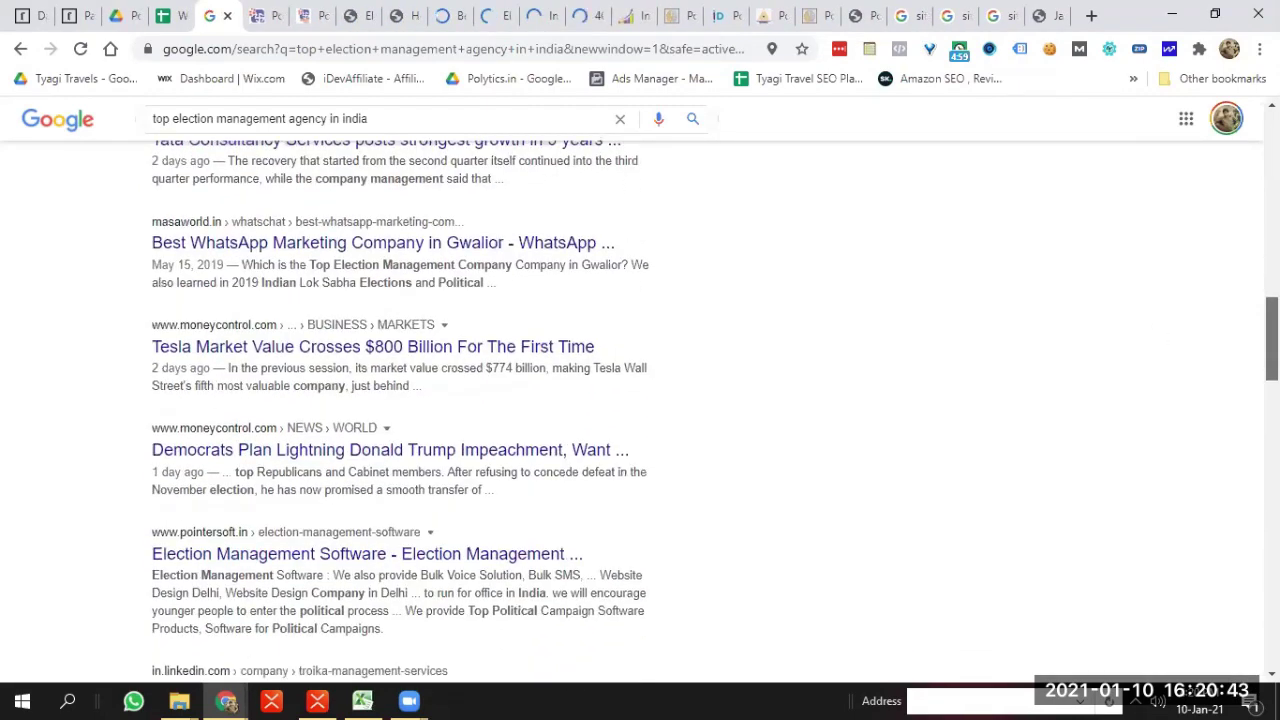
# Open the pointersoft.in, biharelection2020.com, politicalindiav.blogspot.com and Social Rajneeti results in background tabs
pyautogui.scroll(-2, 715, 419)
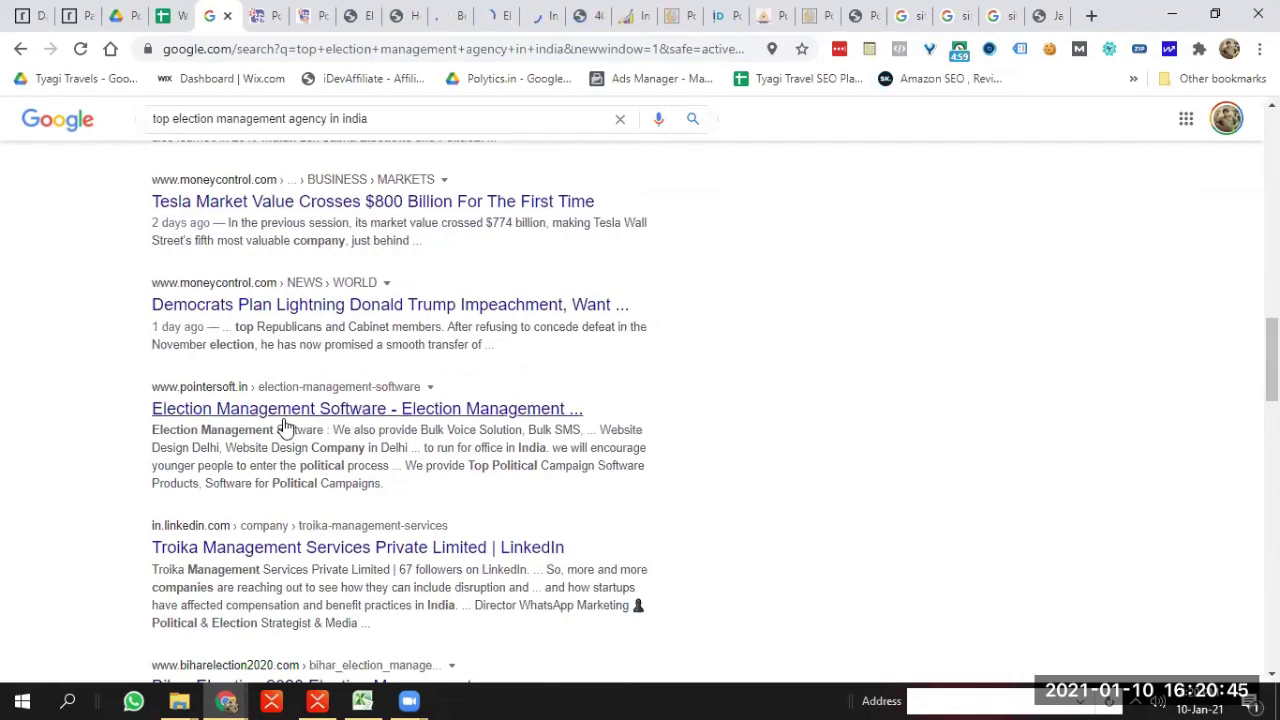
pyautogui.middleClick(360, 409)
pyautogui.scroll(-1, 963, 437)
pyautogui.scroll(-3, 640, 410)
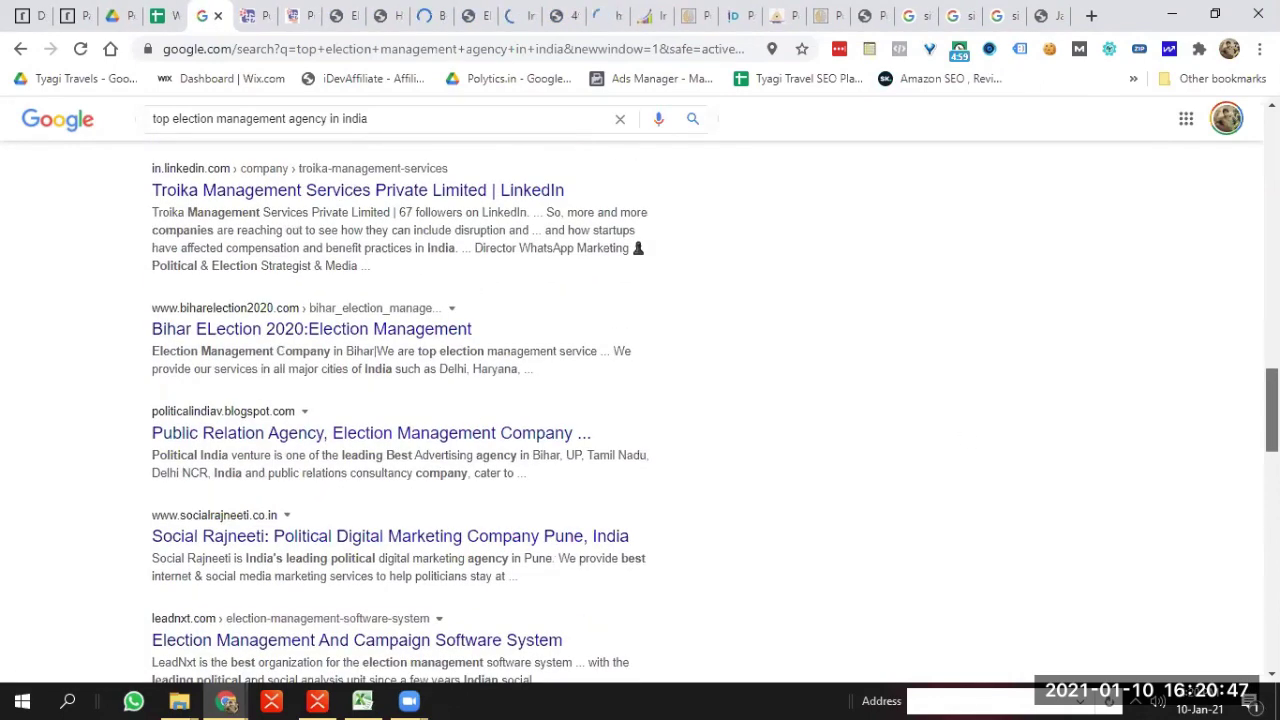
pyautogui.middleClick(330, 332)
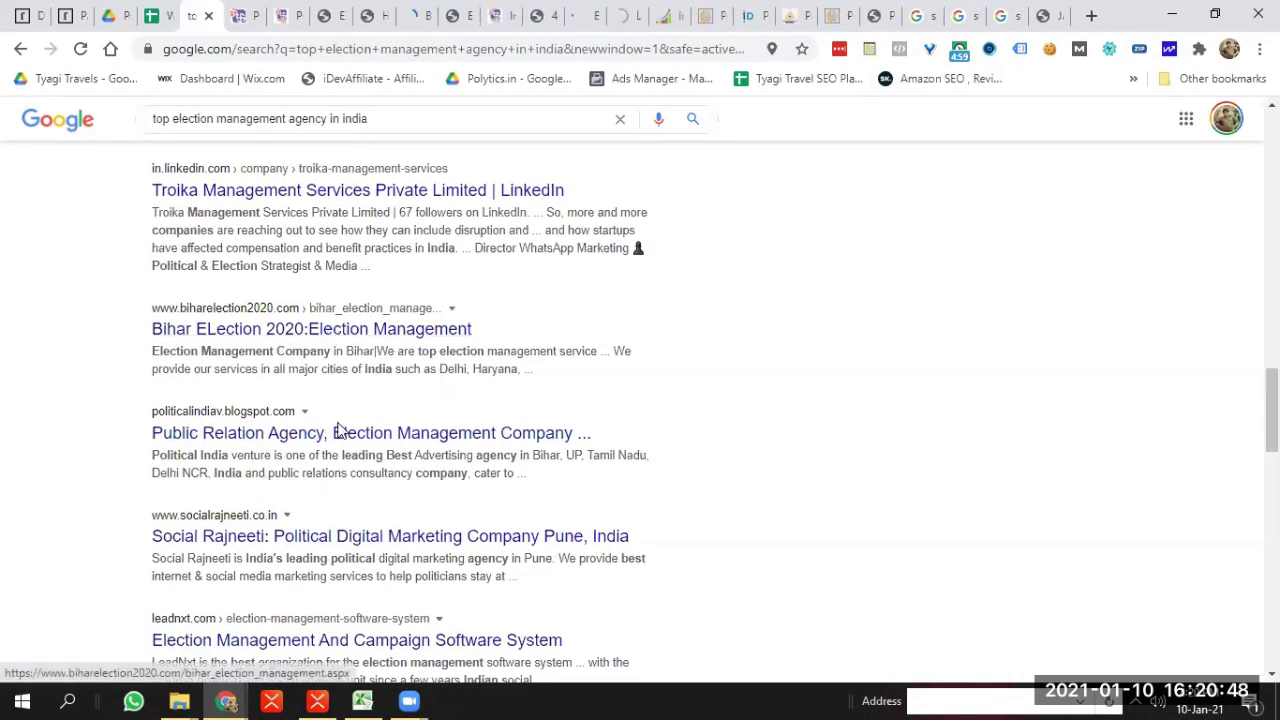
pyautogui.middleClick(268, 440)
pyautogui.scroll(-1, 407, 413)
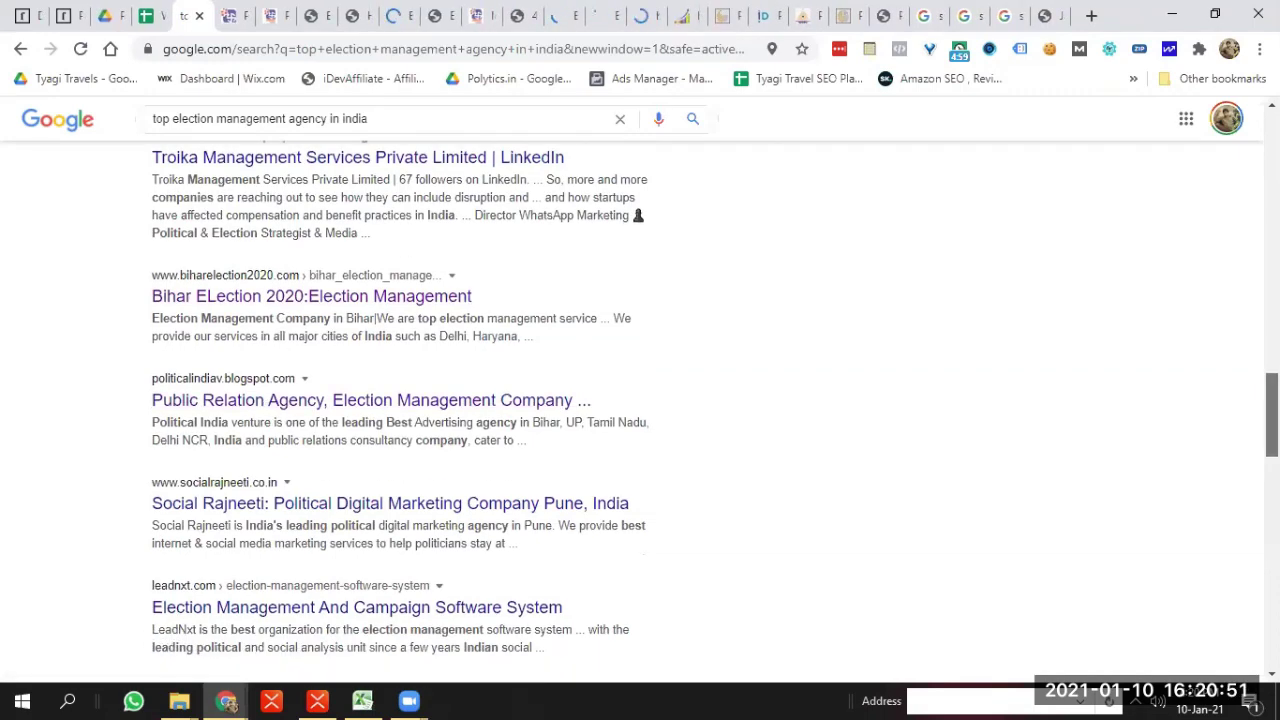
pyautogui.middleClick(400, 413)
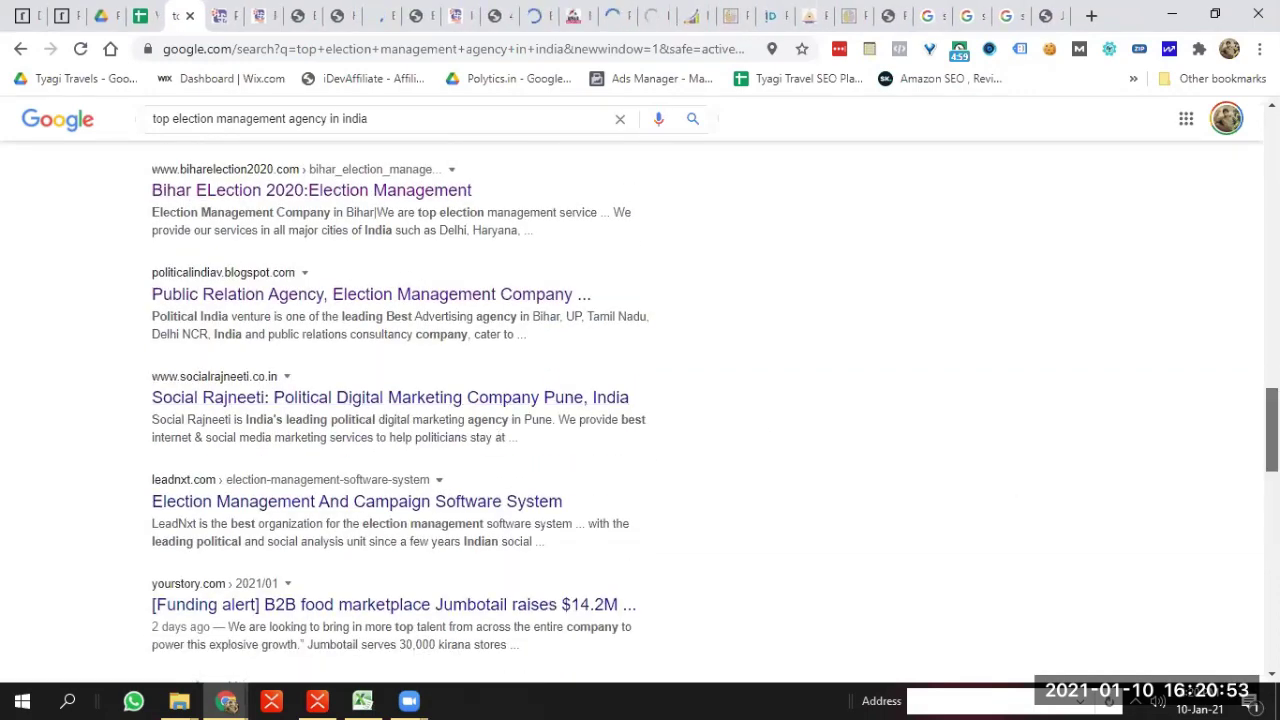
# Open the makeyoubig.com PR agency result and the smartneta.in campaign management survey result in background tabs
pyautogui.scroll(-3, 400, 413)
pyautogui.scroll(-1, 523, 403)
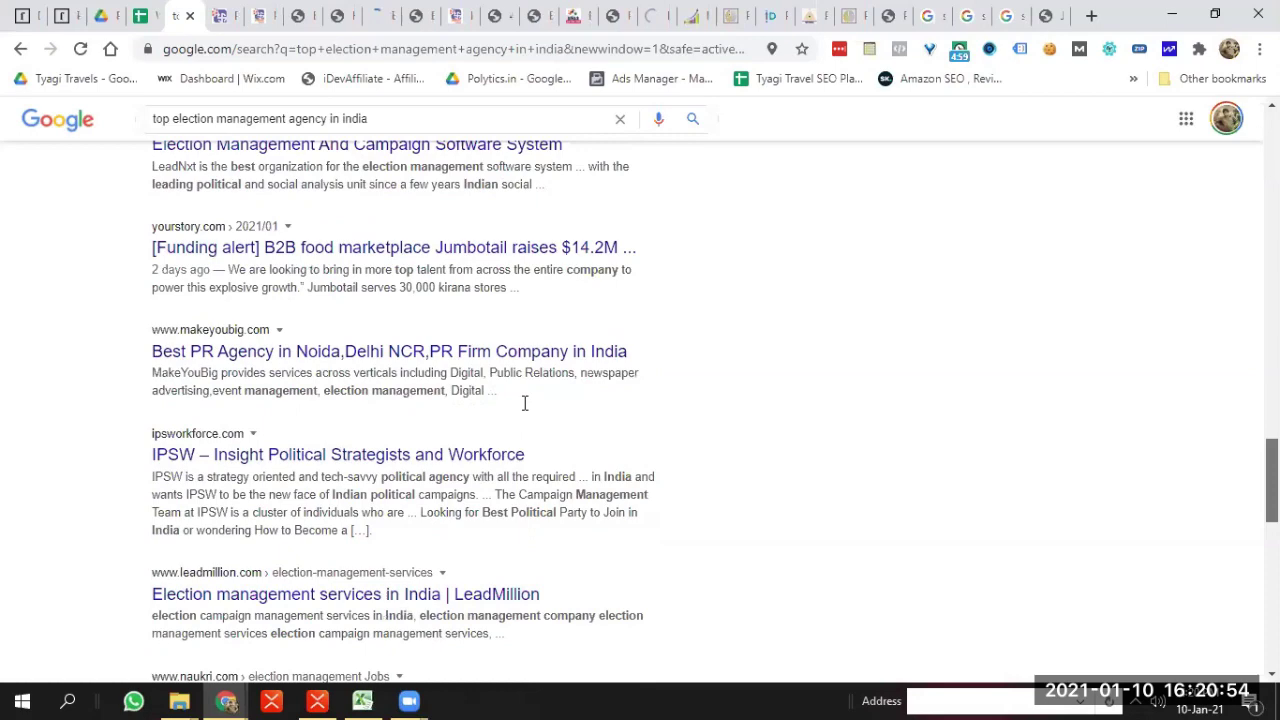
pyautogui.middleClick(280, 355)
pyautogui.moveTo(1271, 480); pyautogui.dragTo(1271, 534)
pyautogui.middleClick(411, 425)
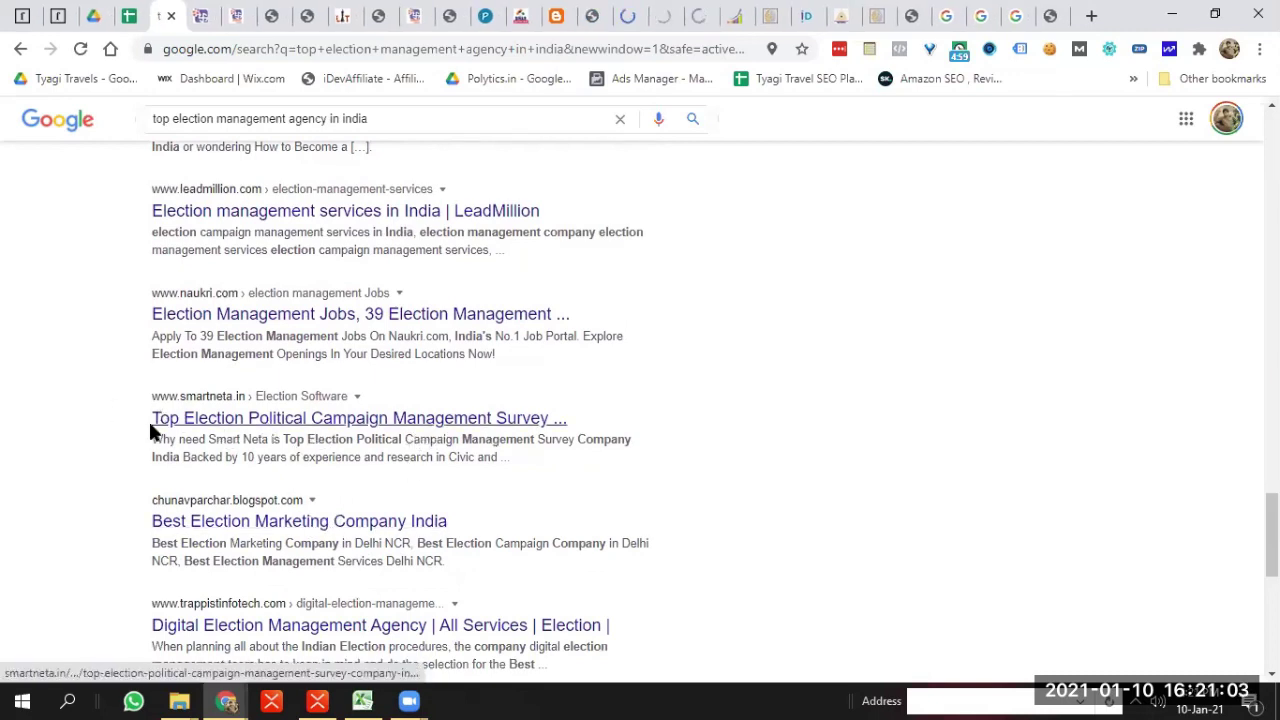
# Copy "Top Election Political Campaign Management" from the smartneta.in result title and search Google for the suggested "top election political campaign management software"
pyautogui.moveTo(150, 426); pyautogui.dragTo(573, 425)
pyautogui.moveTo(480, 437); pyautogui.dragTo(500, 425)
pyautogui.hotkey('ctrl', 'c')
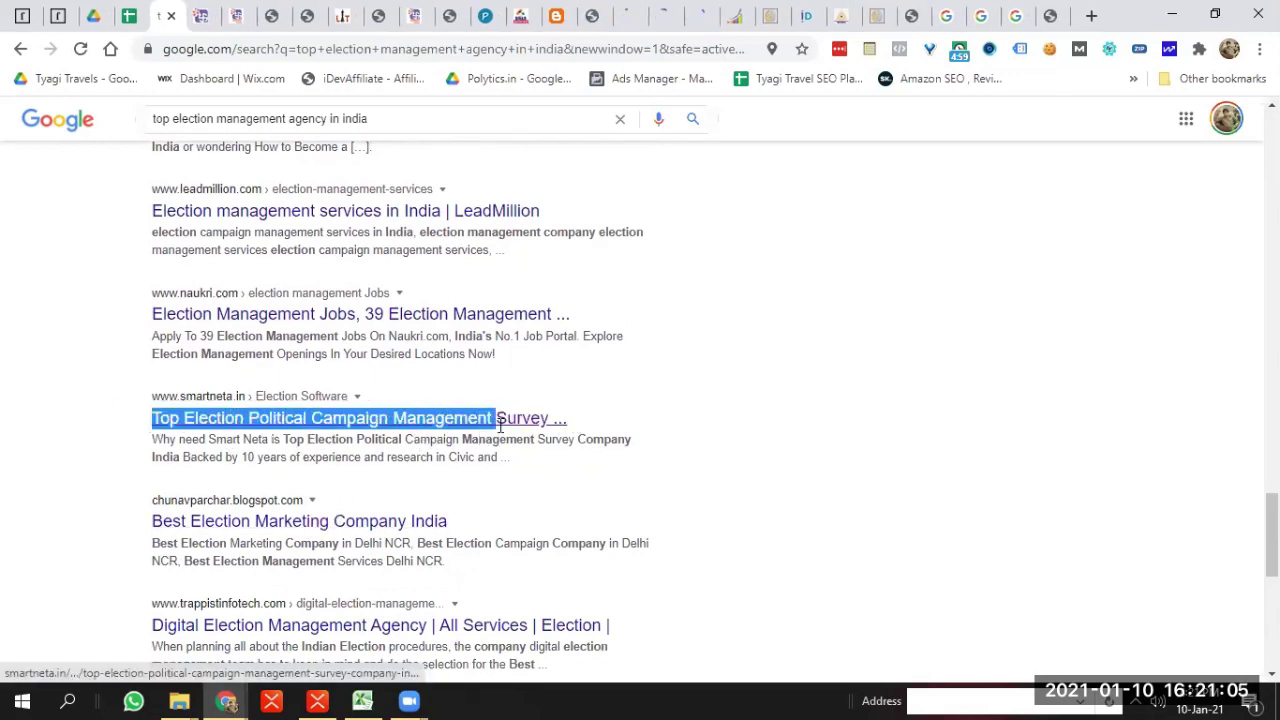
pyautogui.tripleClick(370, 120)
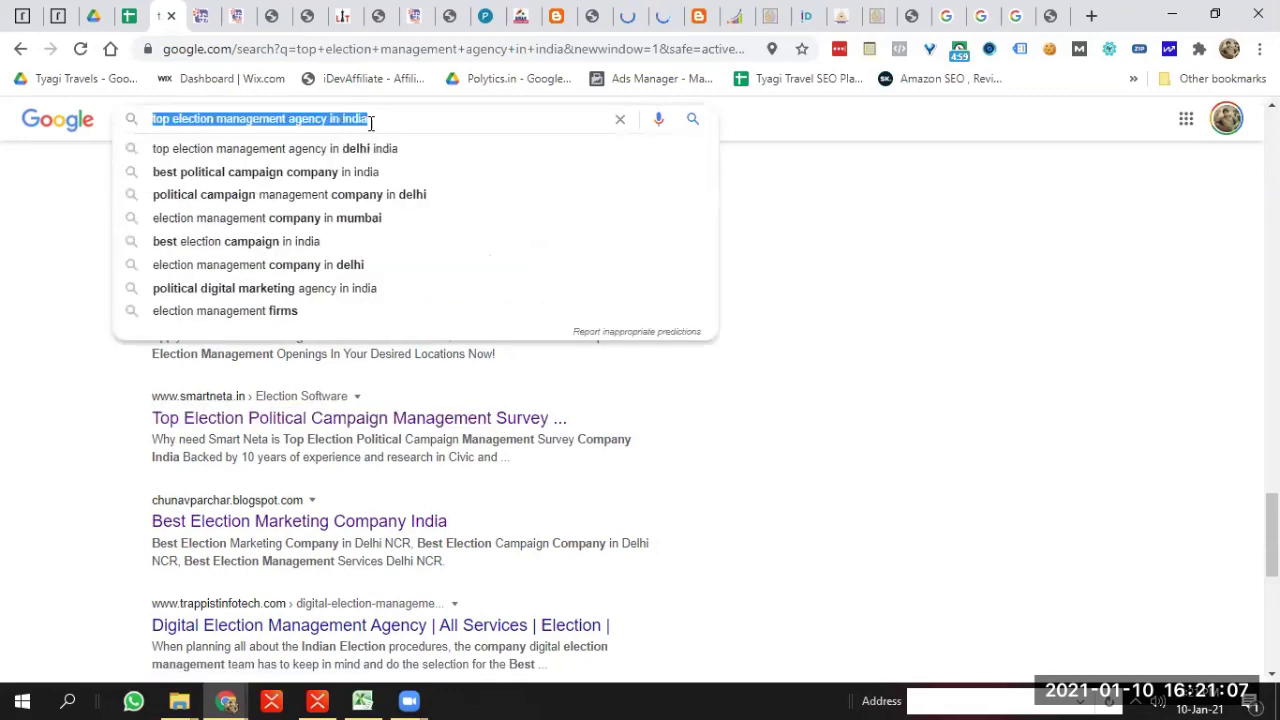
pyautogui.hotkey('ctrl', 'v')
pyautogui.click(449, 148)
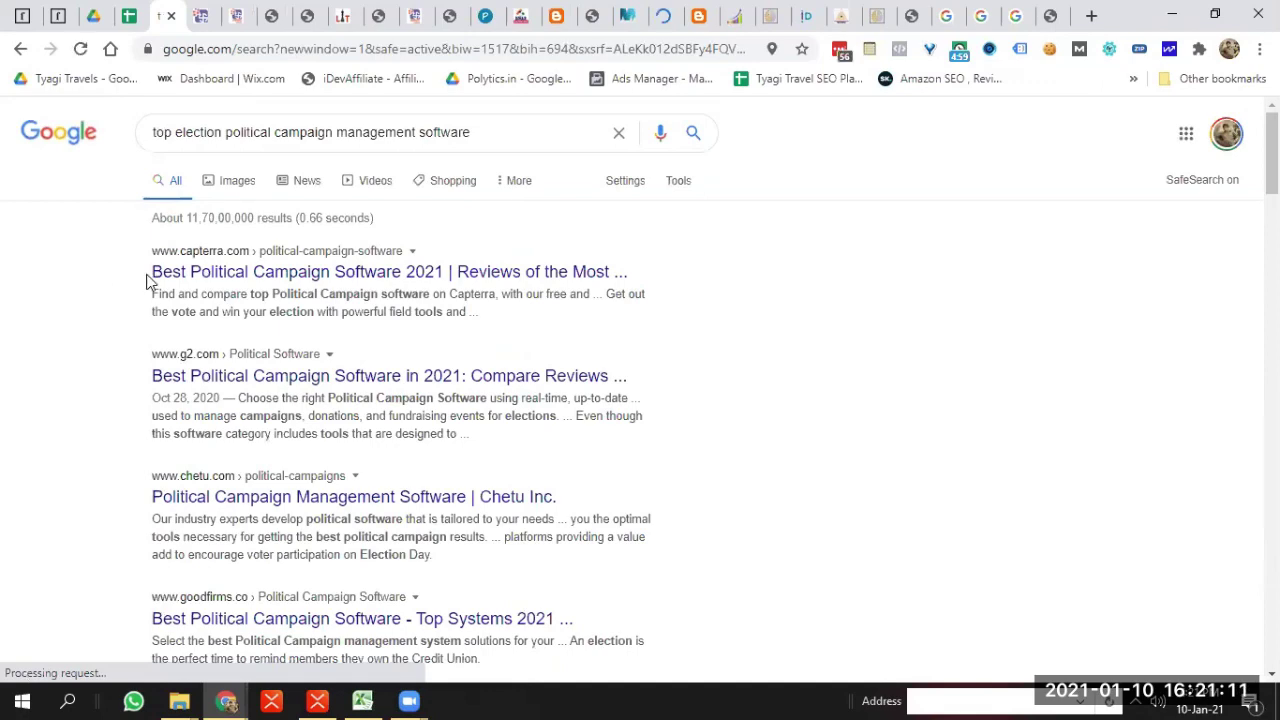
# Copy "Best Political Campaign Software" from the Capterra result title, then switch to XMind and add a "Related Services" topic after Keyword
pyautogui.moveTo(150, 272); pyautogui.dragTo(393, 271)
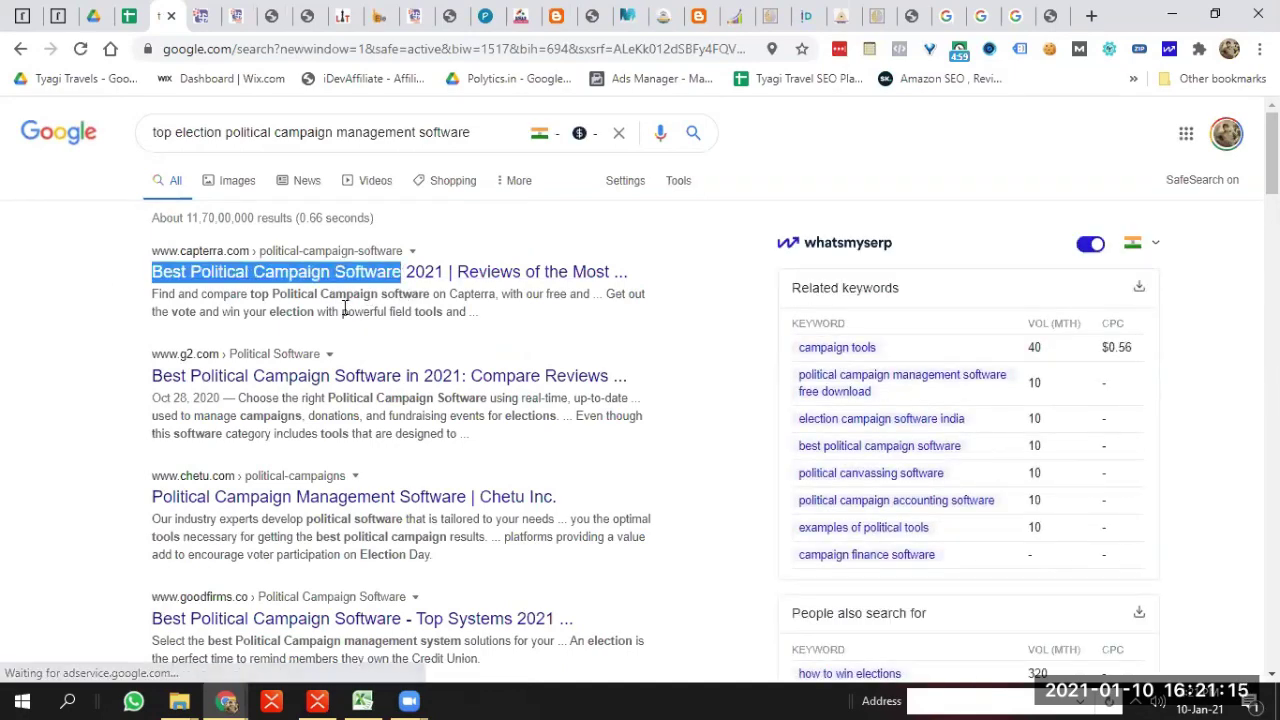
pyautogui.hotkey('alt', 'Tab')
pyautogui.click(505, 421)
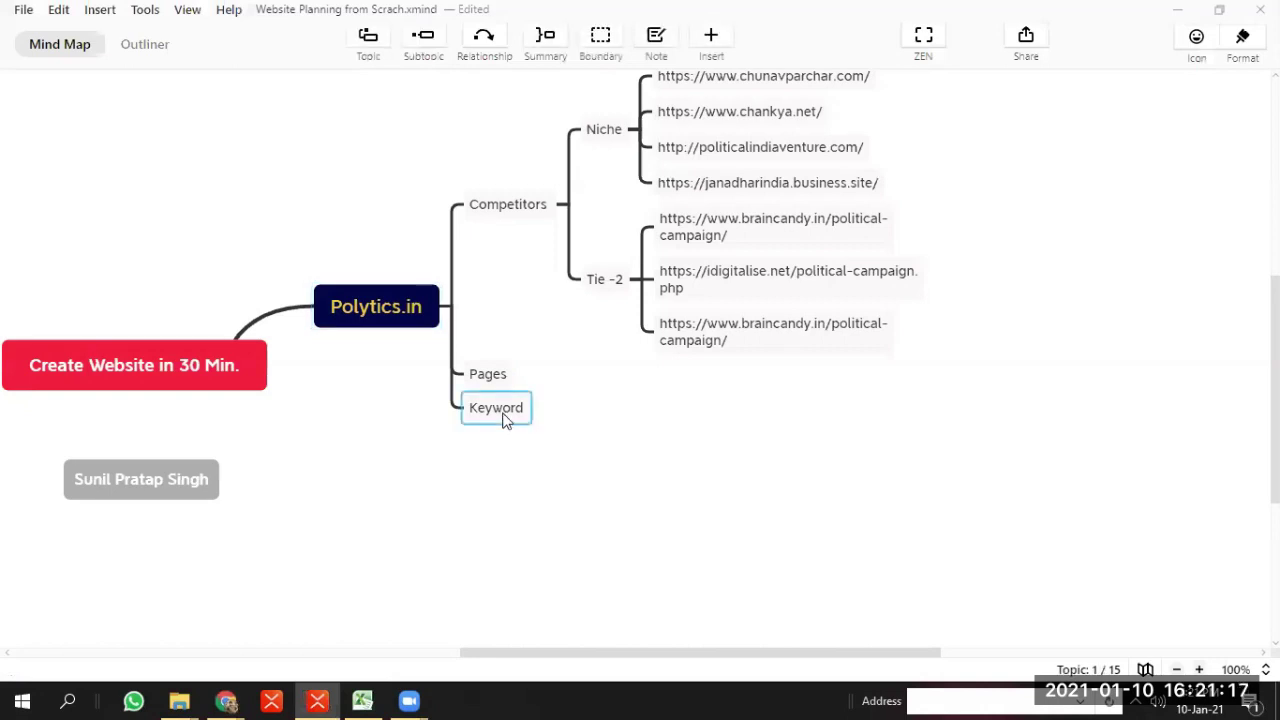
pyautogui.press('Return')
pyautogui.doubleClick(497, 431)
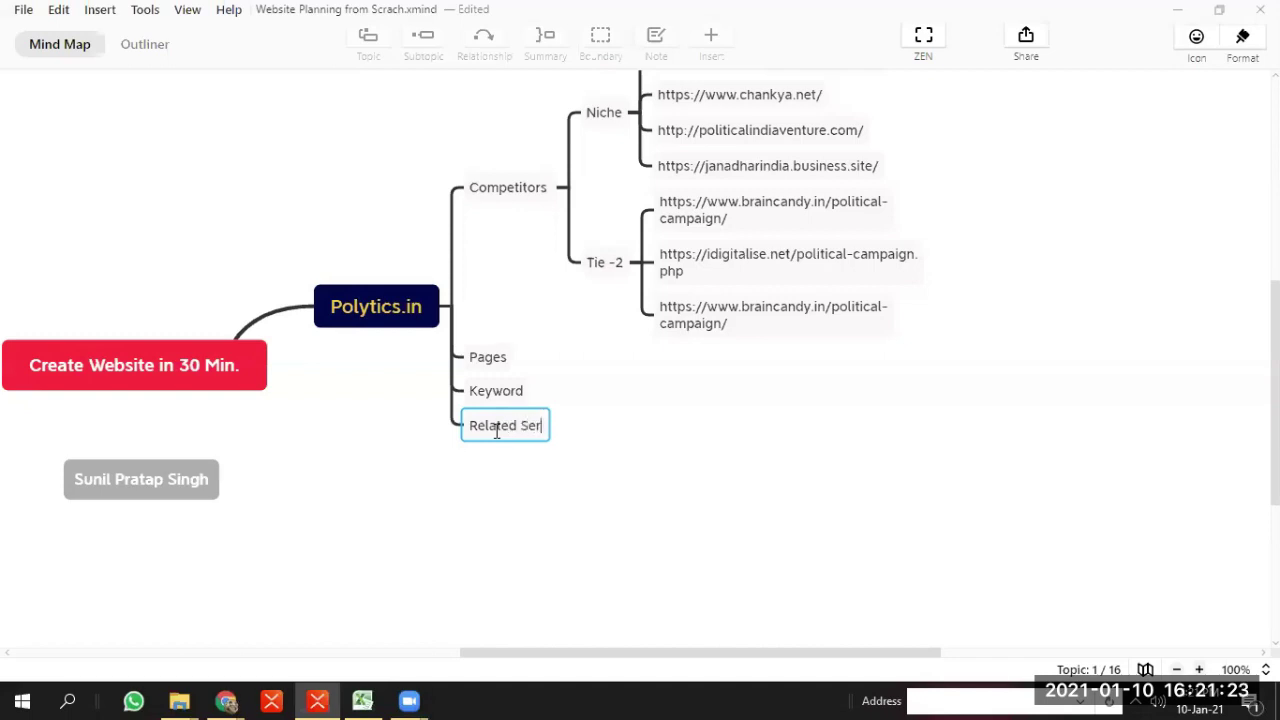
pyautogui.write('Related Services')
pyautogui.press('Return')
# Add a "Best Political Campaign Software" subtopic under Related Services and tidy its line breaks
pyautogui.press('Tab')
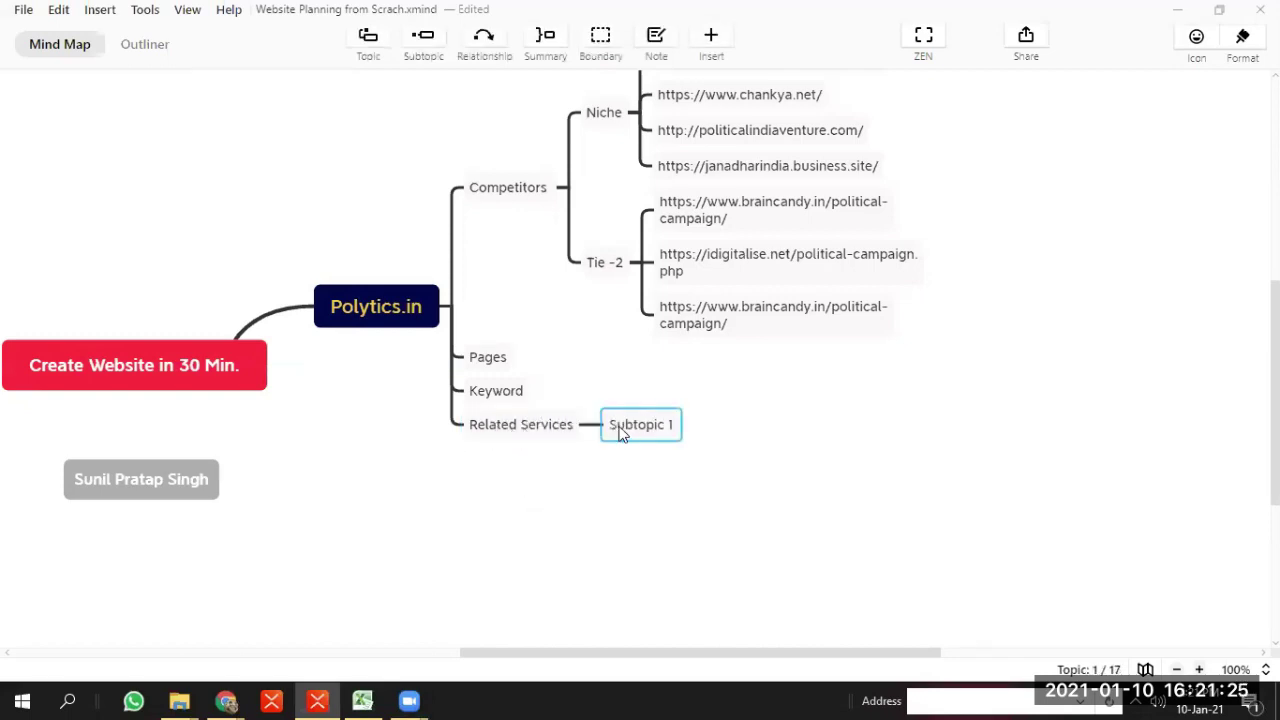
pyautogui.doubleClick(620, 431)
pyautogui.write('Best Political Campaign Software')
pyautogui.click(578, 491)
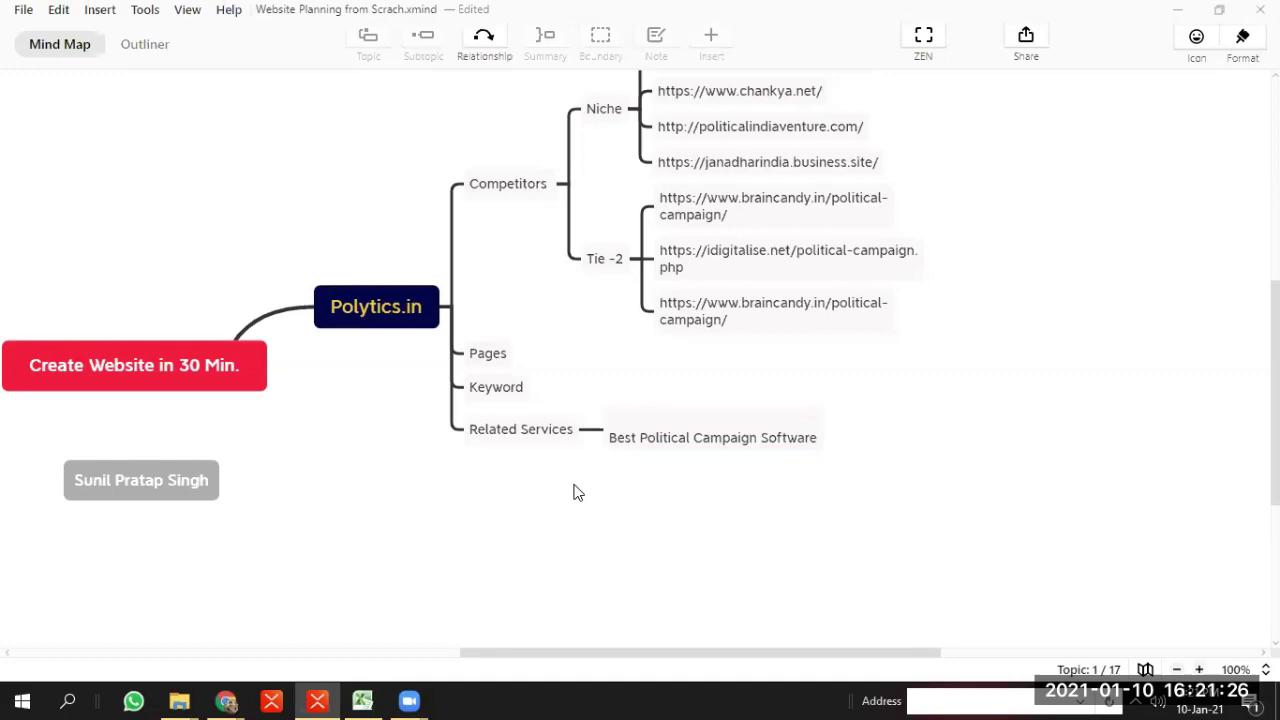
pyautogui.doubleClick(626, 437)
pyautogui.hotkey('shift', 'Return')
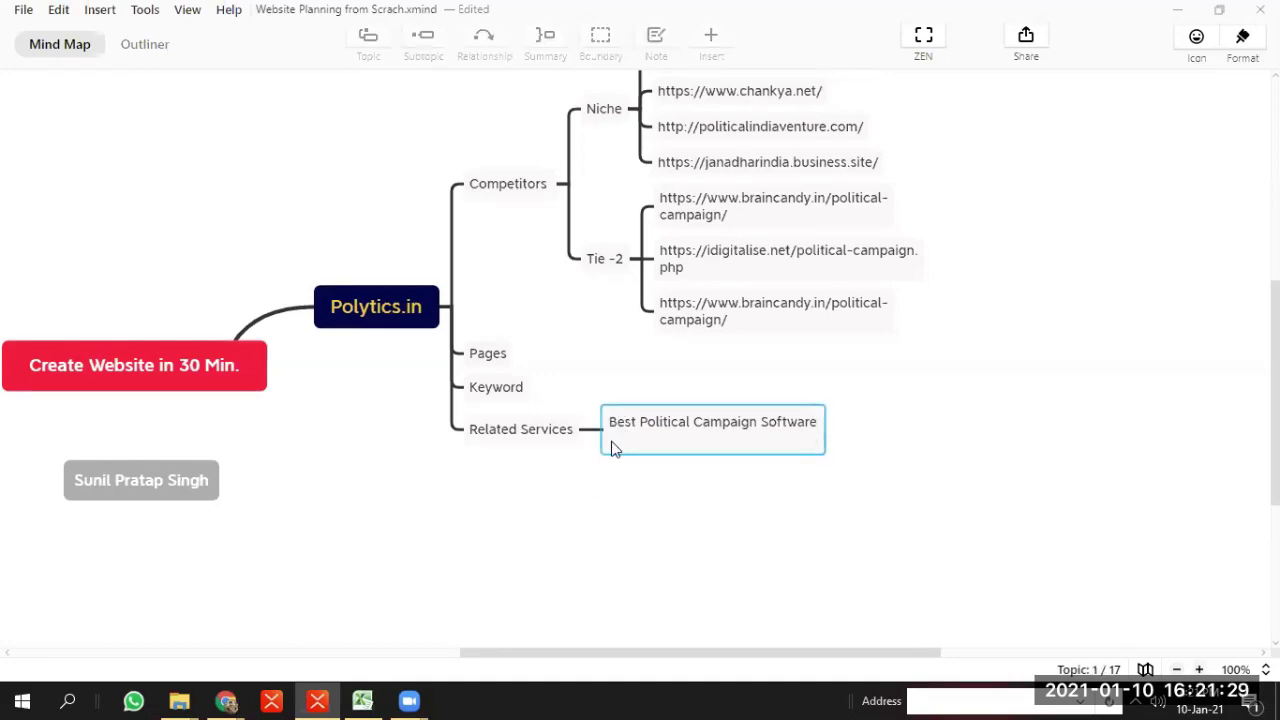
pyautogui.click(699, 502)
# Copy the Related Services subtopic's text, return to Chrome and search Google for "Best Political Campaign Software"
pyautogui.doubleClick(680, 428)
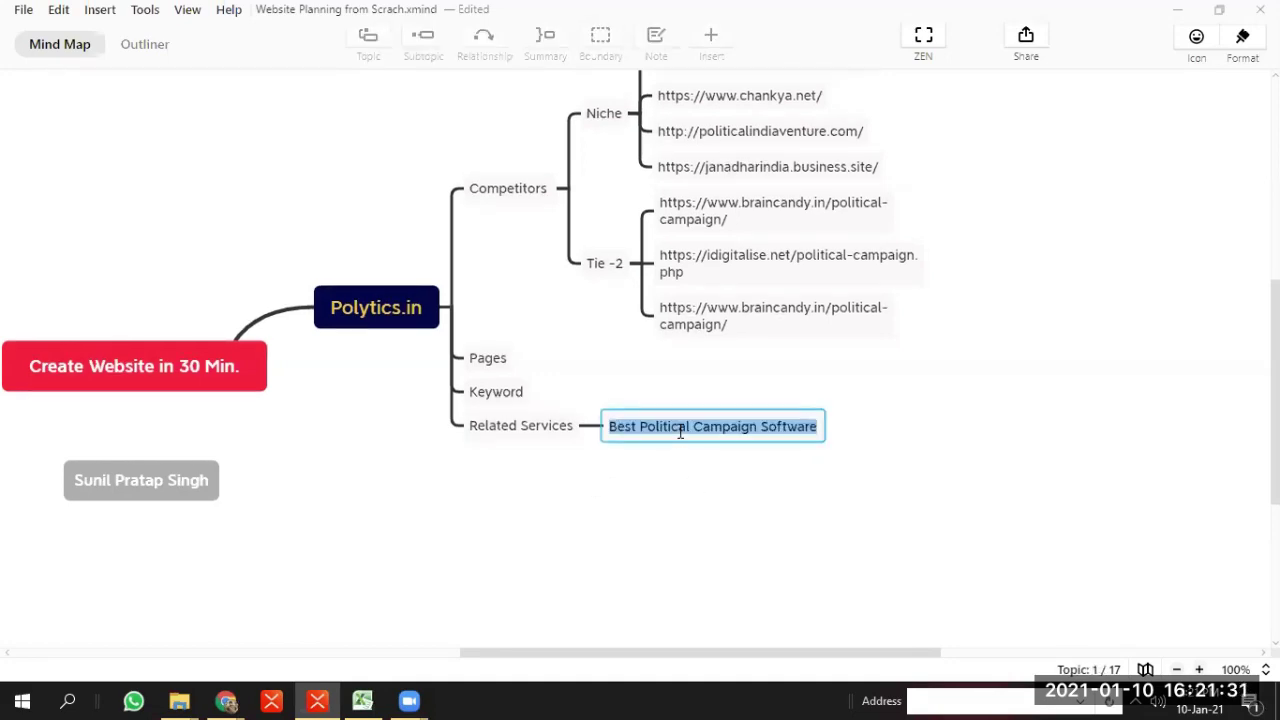
pyautogui.hotkey('ctrl', 'c')
pyautogui.hotkey('alt', 'Tab')
pyautogui.doubleClick(380, 128)
pyautogui.hotkey('ctrl', 'a')
pyautogui.hotkey('ctrl', 'v')
pyautogui.press('Return')
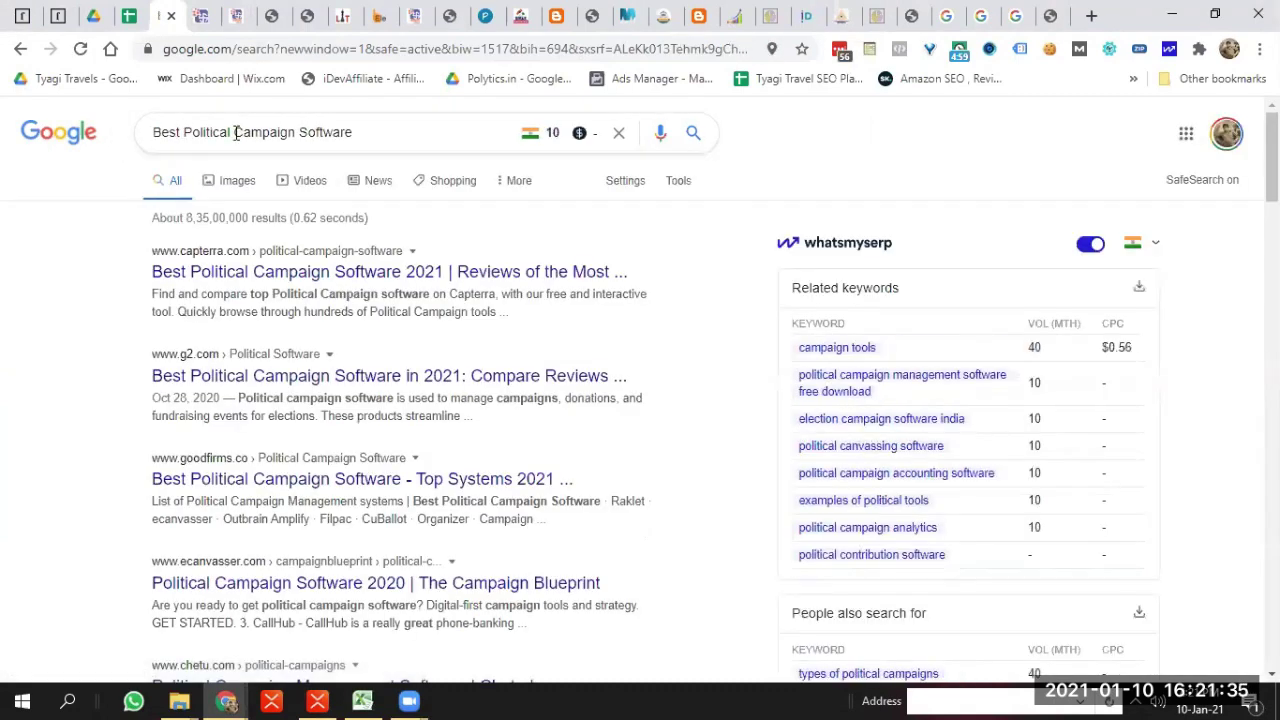
# Refine the Google search to "political campaign software" and open the Chetu Political Campaign Management Software result in a new tab
pyautogui.moveTo(183, 131); pyautogui.dragTo(80, 143)
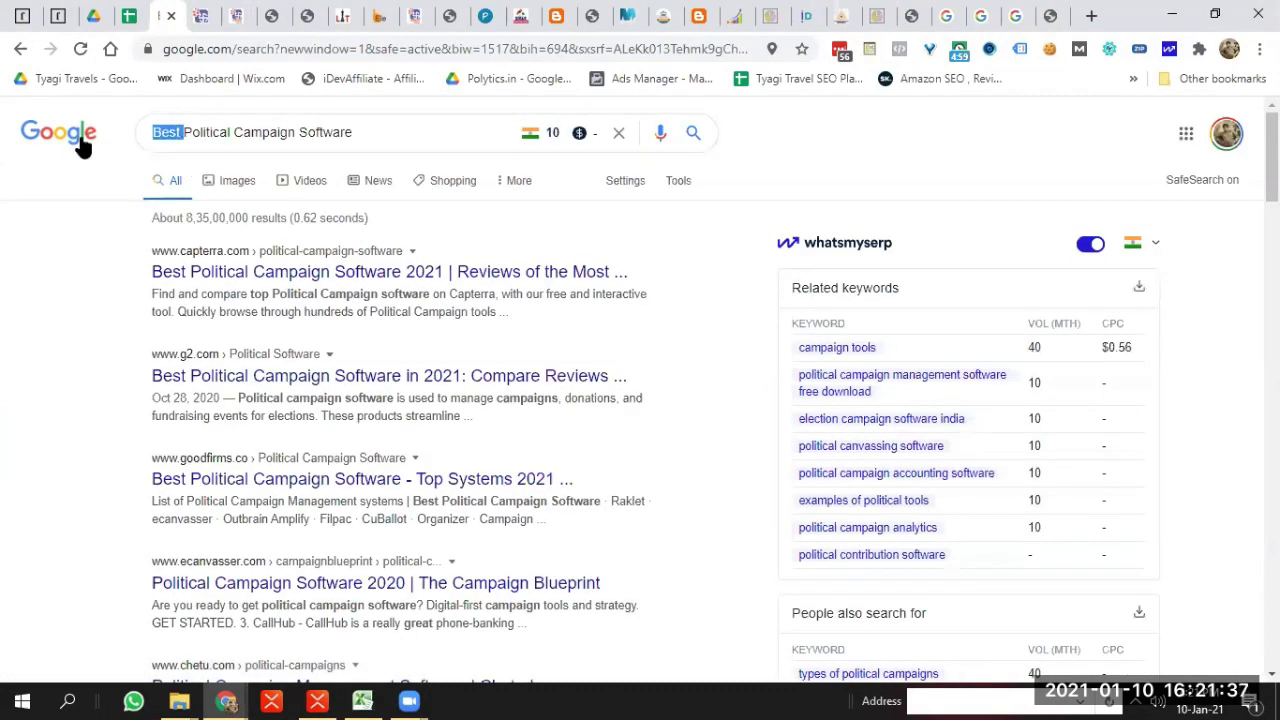
pyautogui.press('BackSpace')
pyautogui.click(286, 172)
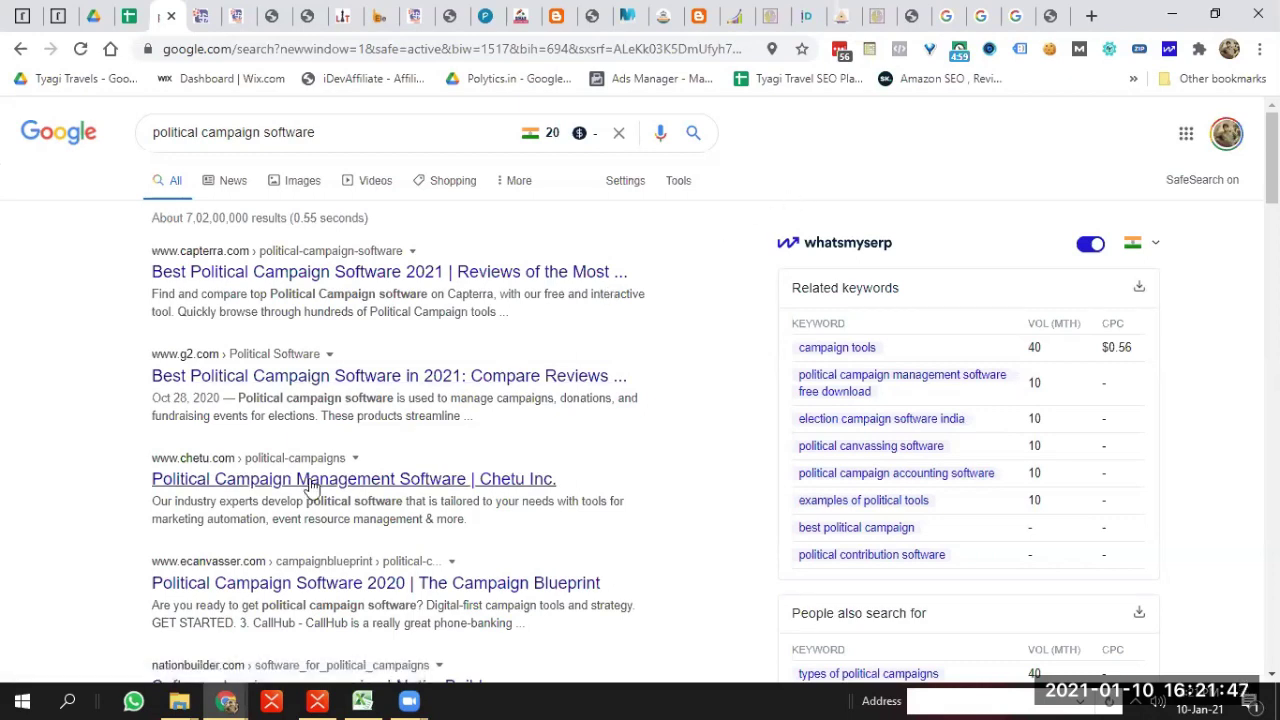
pyautogui.middleClick(158, 484)
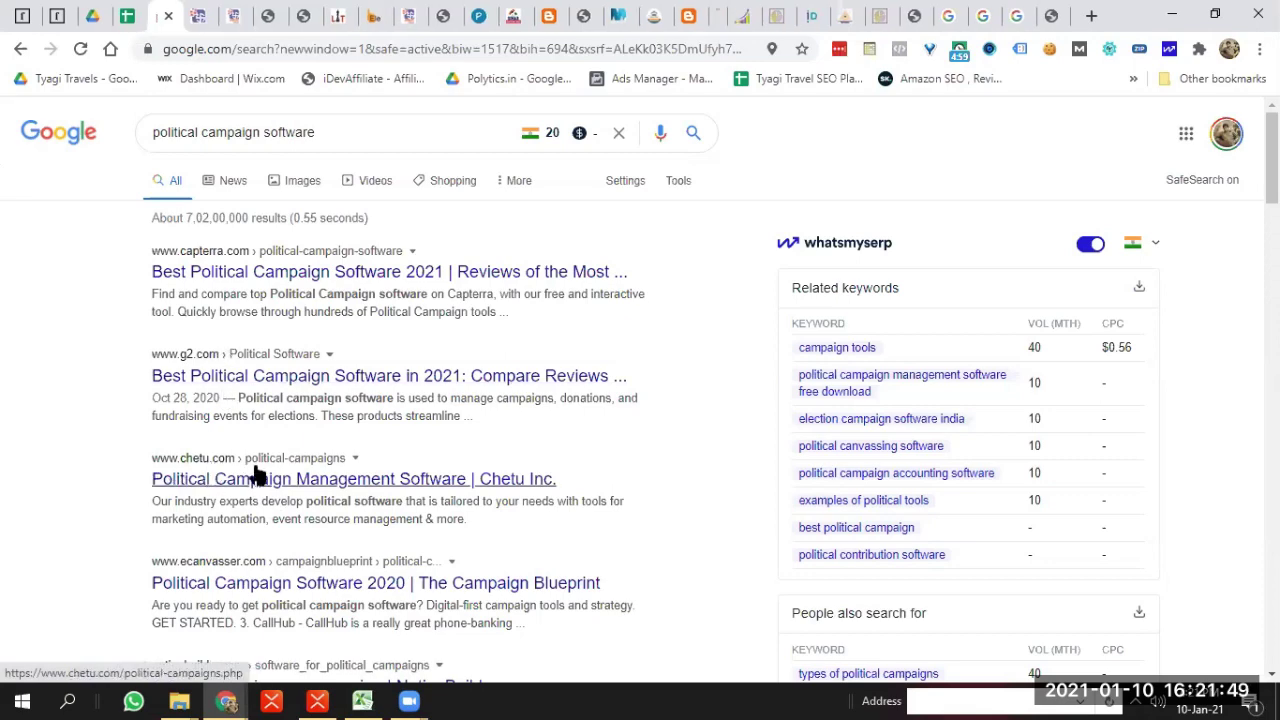
# Copy the search query, switch to XMind and replace the Related Services subtopic's text with "political campaign software"
pyautogui.tripleClick(195, 137)
pyautogui.hotkey('alt', 'Tab')
pyautogui.hotkey('ctrl', 'a')
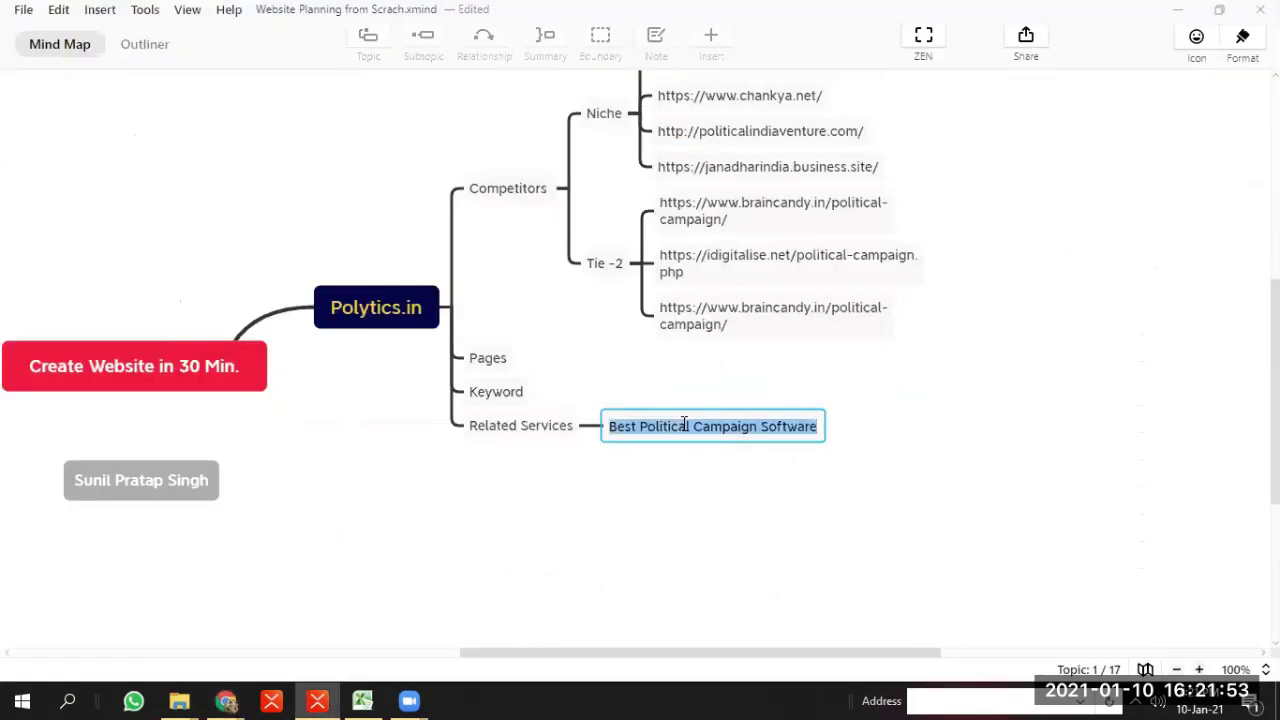
pyautogui.hotkey('ctrl', 'v')
pyautogui.click(645, 490)
pyautogui.click(714, 438)
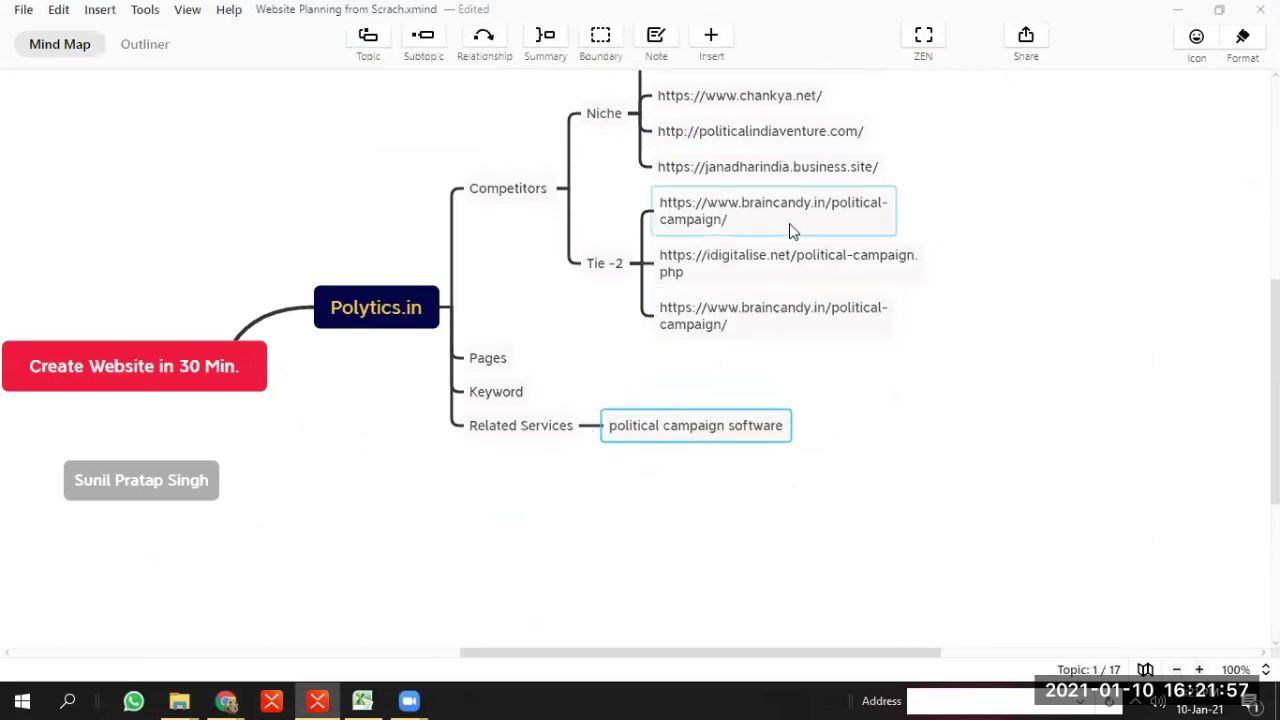
# Copy the janadharindia.com address from Chrome, add three subtopics at the end of Niche in XMind and paste it into the first
pyautogui.hotkey('alt', 'Tab')
pyautogui.click(198, 8)
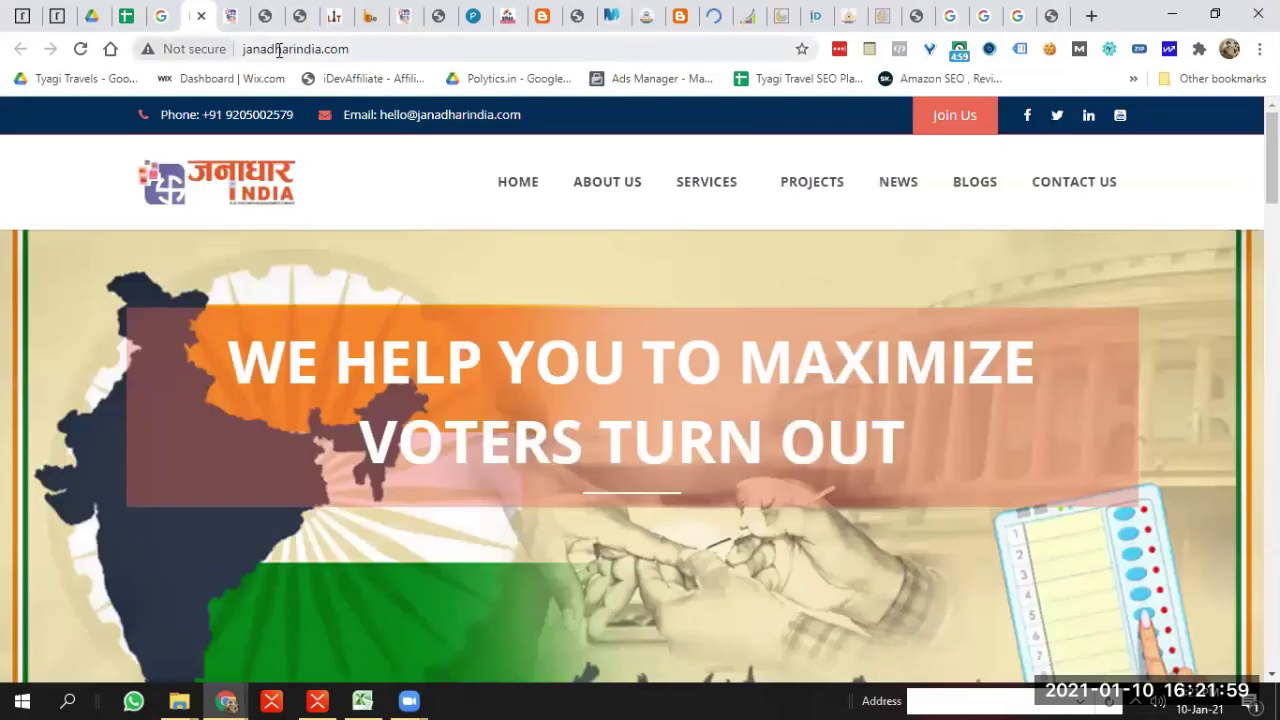
pyautogui.hotkey('alt', 'Tab')
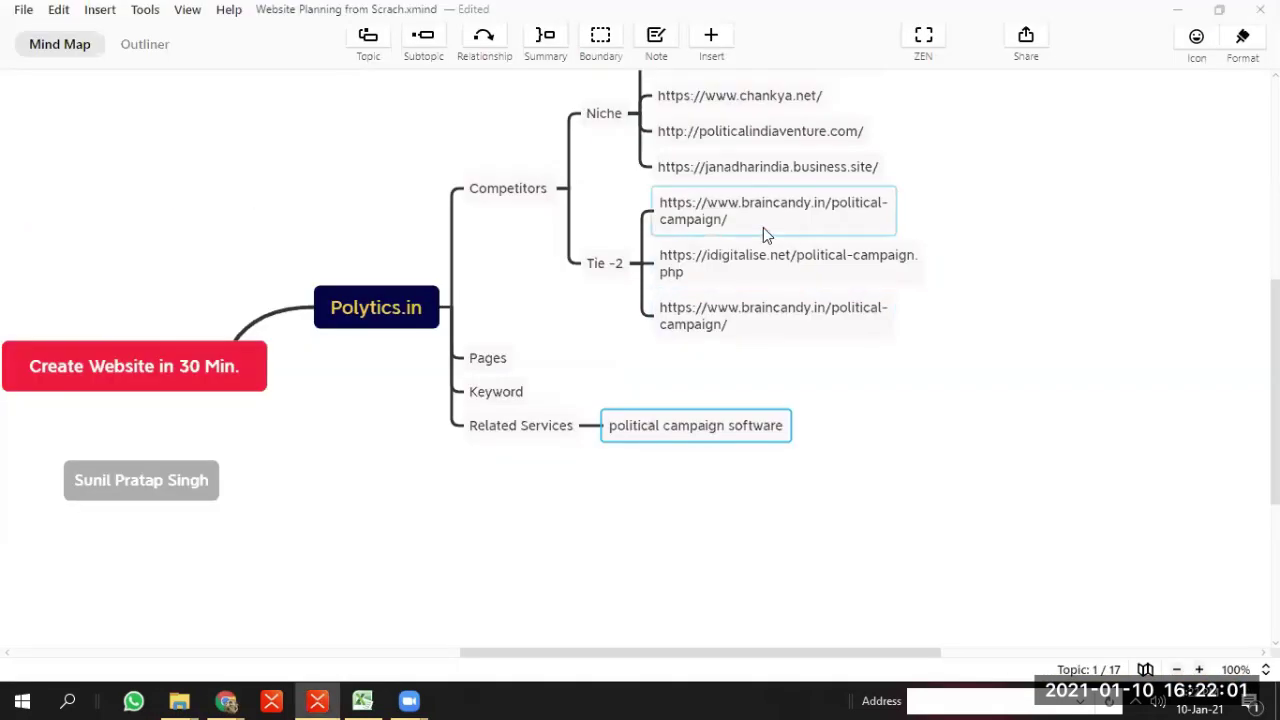
pyautogui.click(733, 166)
pyautogui.press('Return')
pyautogui.press('Return')
pyautogui.press('Return')
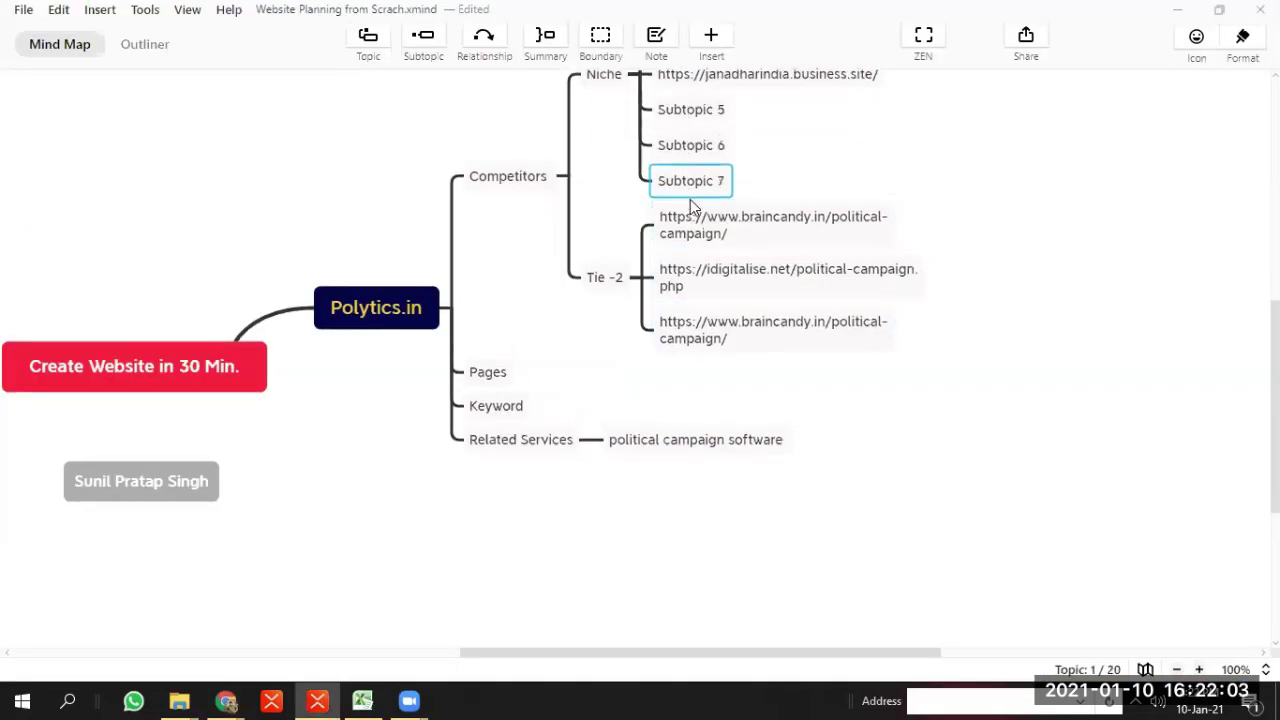
pyautogui.doubleClick(686, 109)
pyautogui.hotkey('ctrl', 'v')
# Close the janadharindia.com tab, copy the janadharindia.in address and paste it over the second placeholder subtopic under Niche
pyautogui.hotkey('alt', 'Tab')
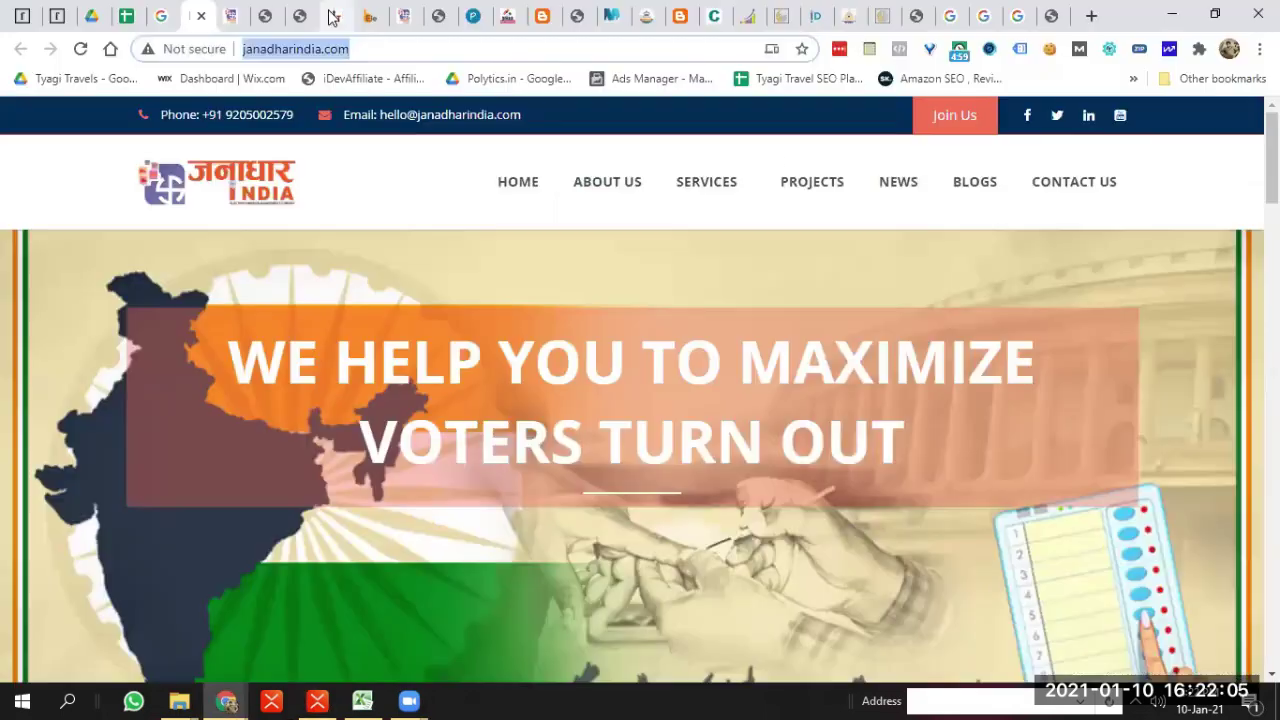
pyautogui.hotkey('ctrl', 'w')
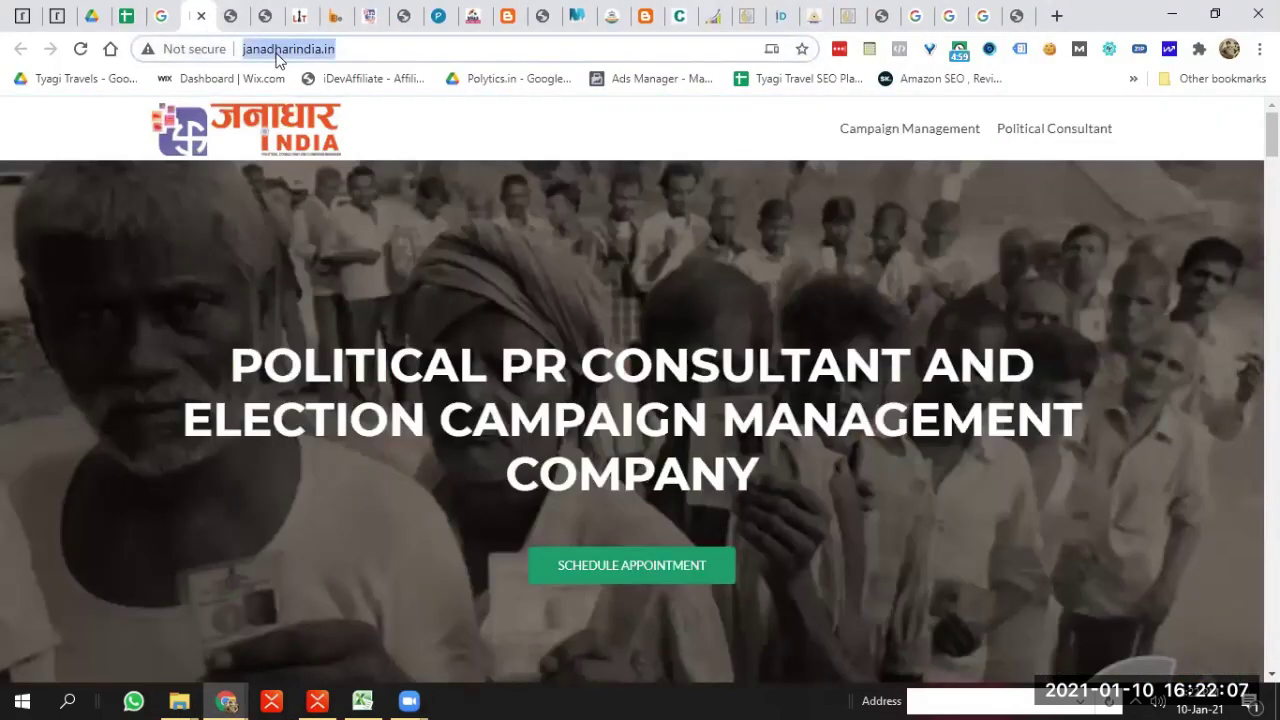
pyautogui.hotkey('alt', 'Tab')
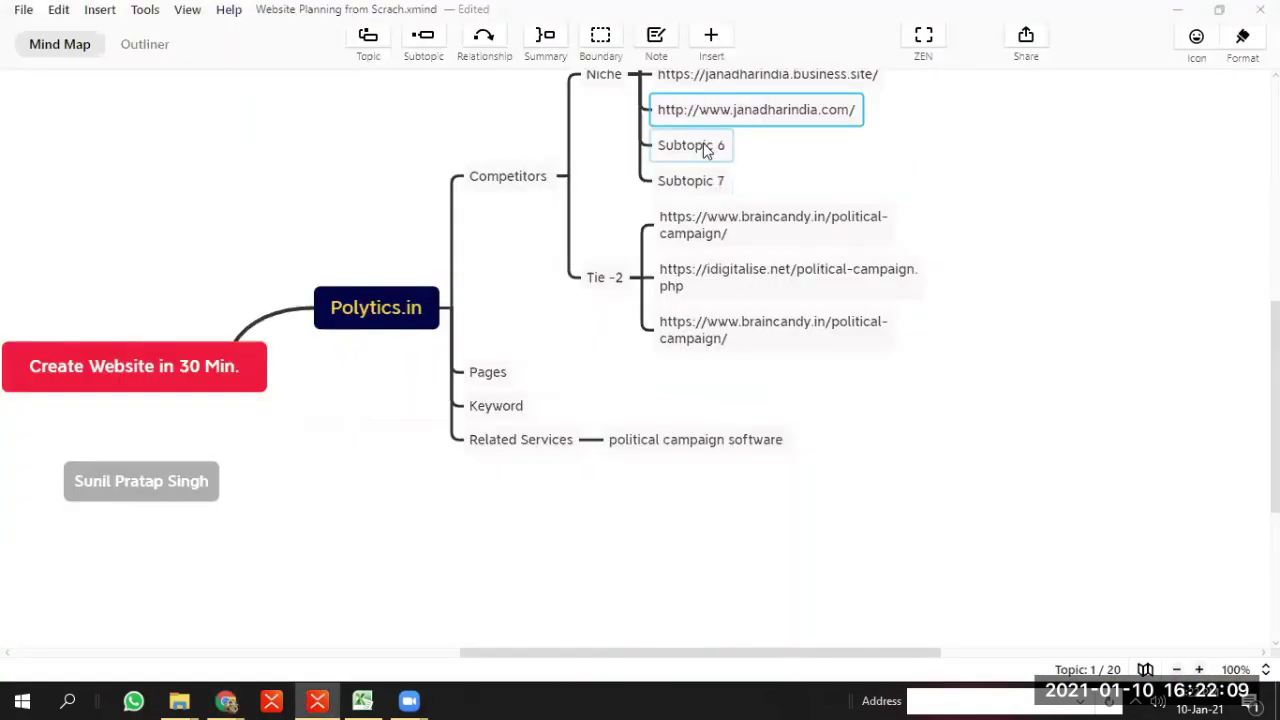
pyautogui.doubleClick(706, 149)
pyautogui.hotkey('ctrl', 'v')
pyautogui.click(1000, 218)
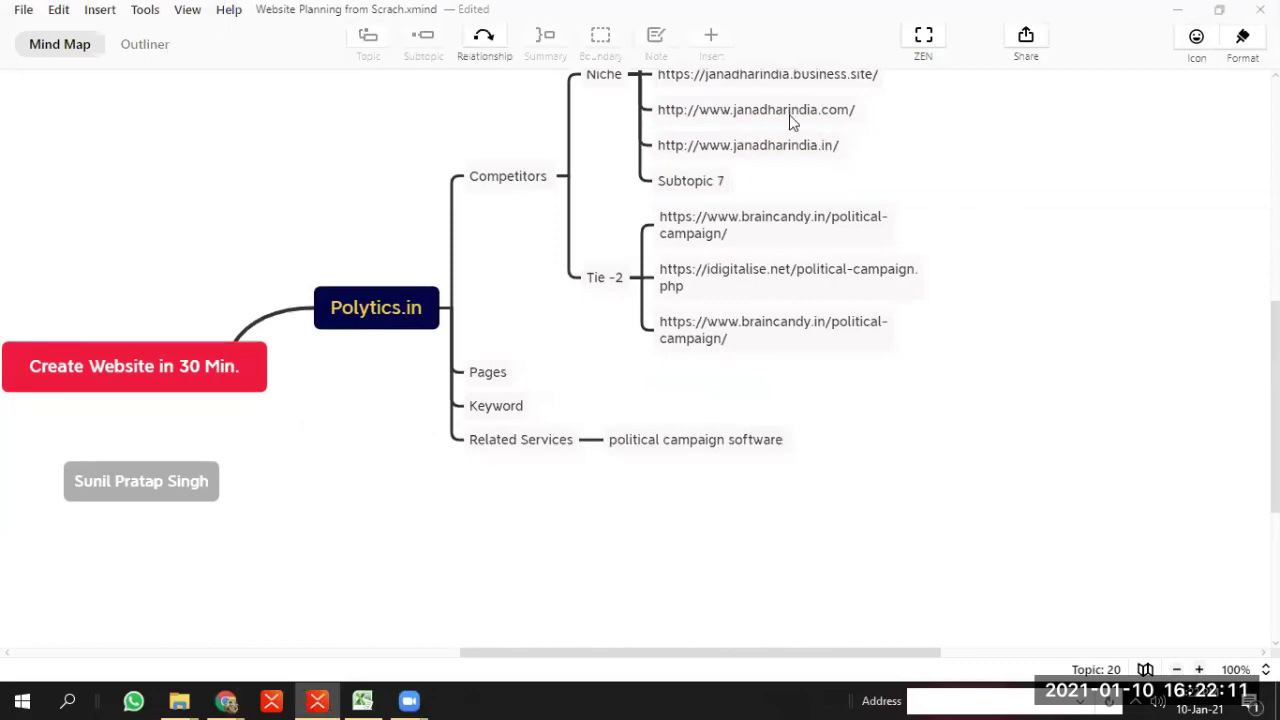
# Return to Chrome, look through the janadharindia.in home page and open its Campaign Management page
pyautogui.hotkey('alt', 'Tab')
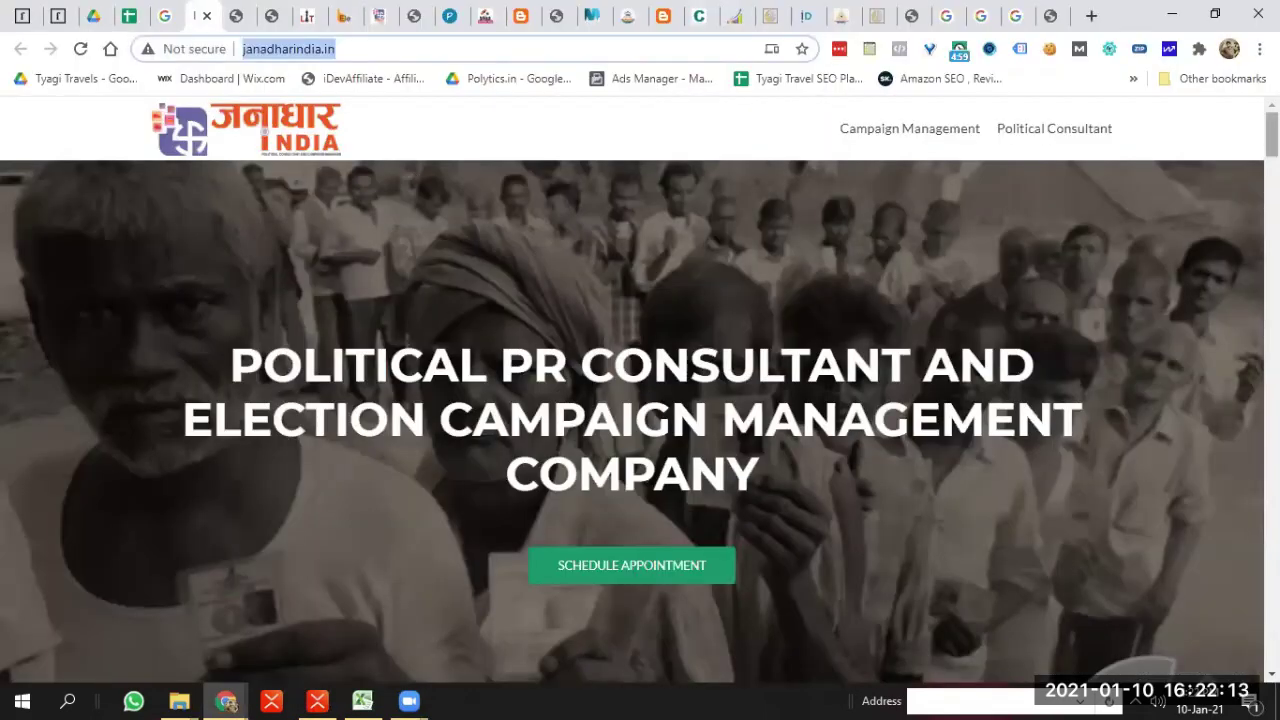
pyautogui.scroll(-20, 632, 420)
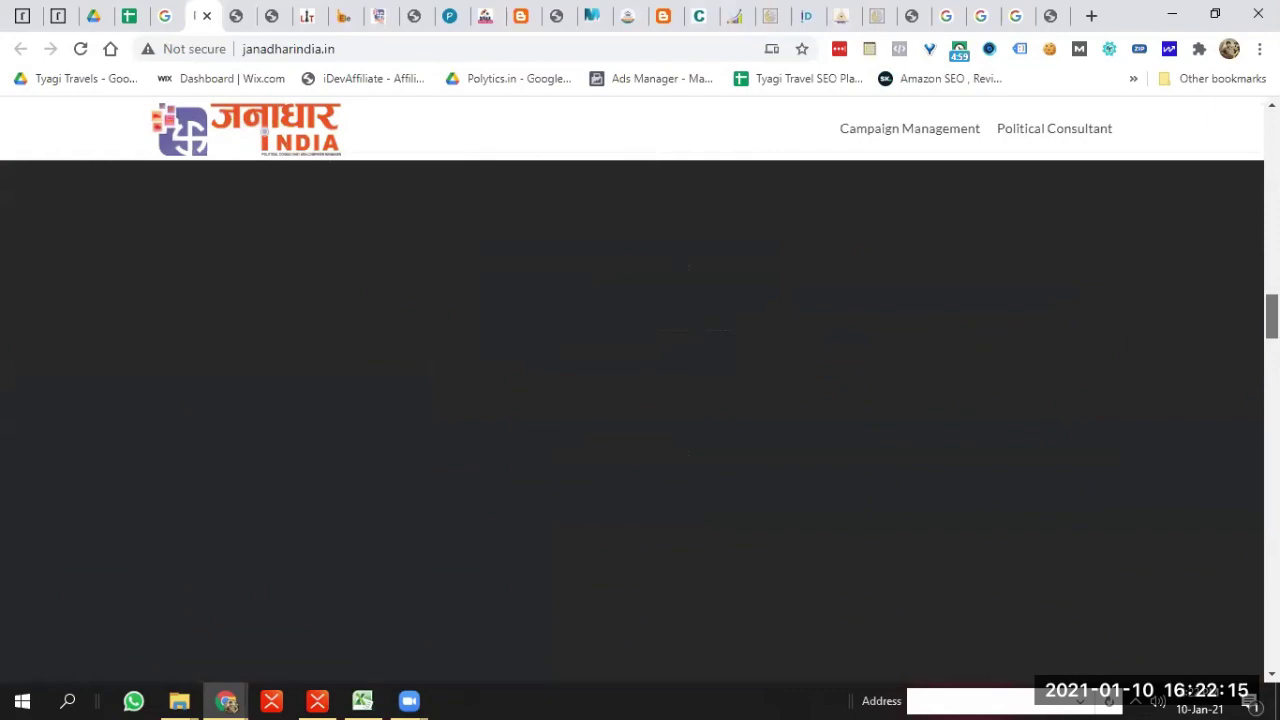
pyautogui.scroll(-15, 632, 420)
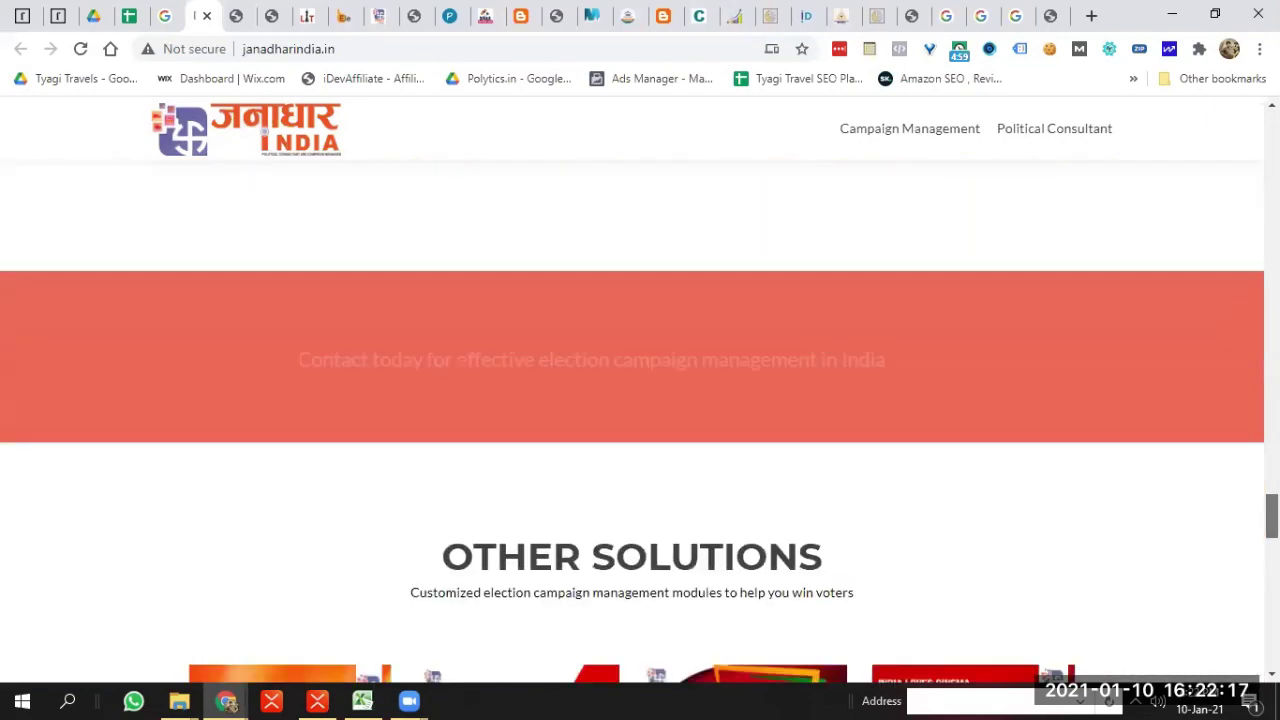
pyautogui.scroll(-10, 907, 145)
pyautogui.scroll(20, 907, 145)
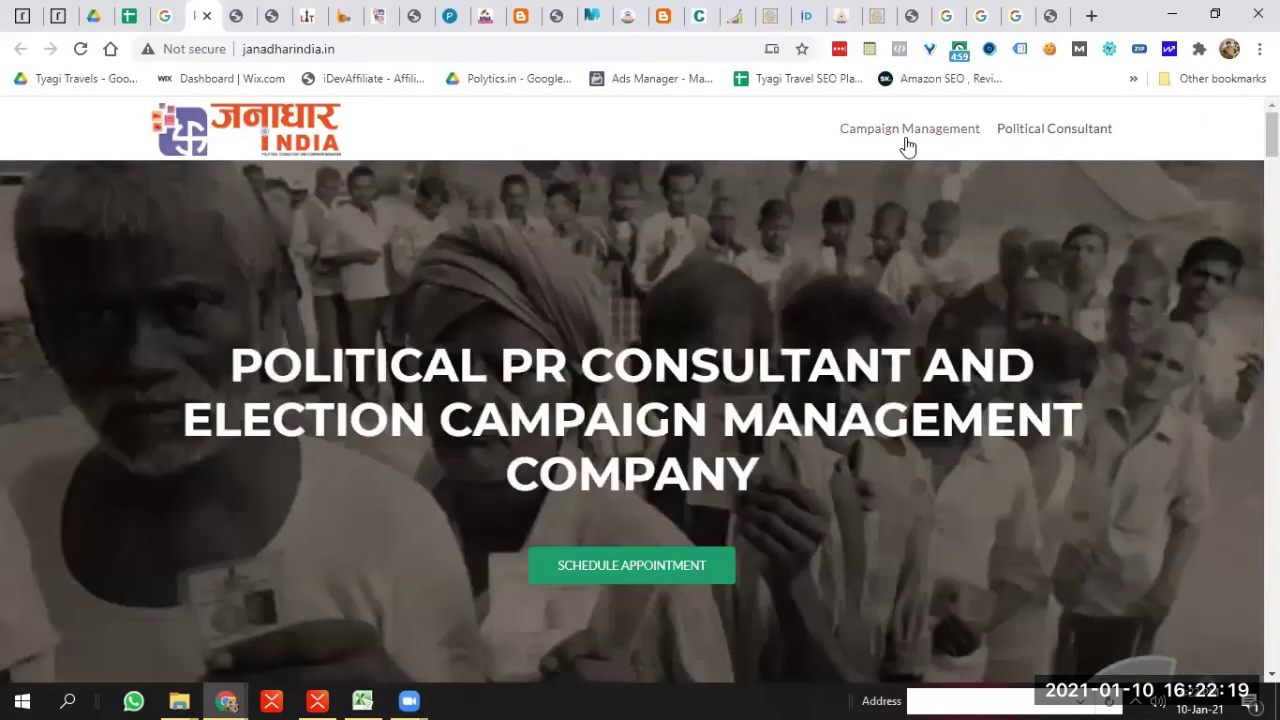
pyautogui.click(907, 143)
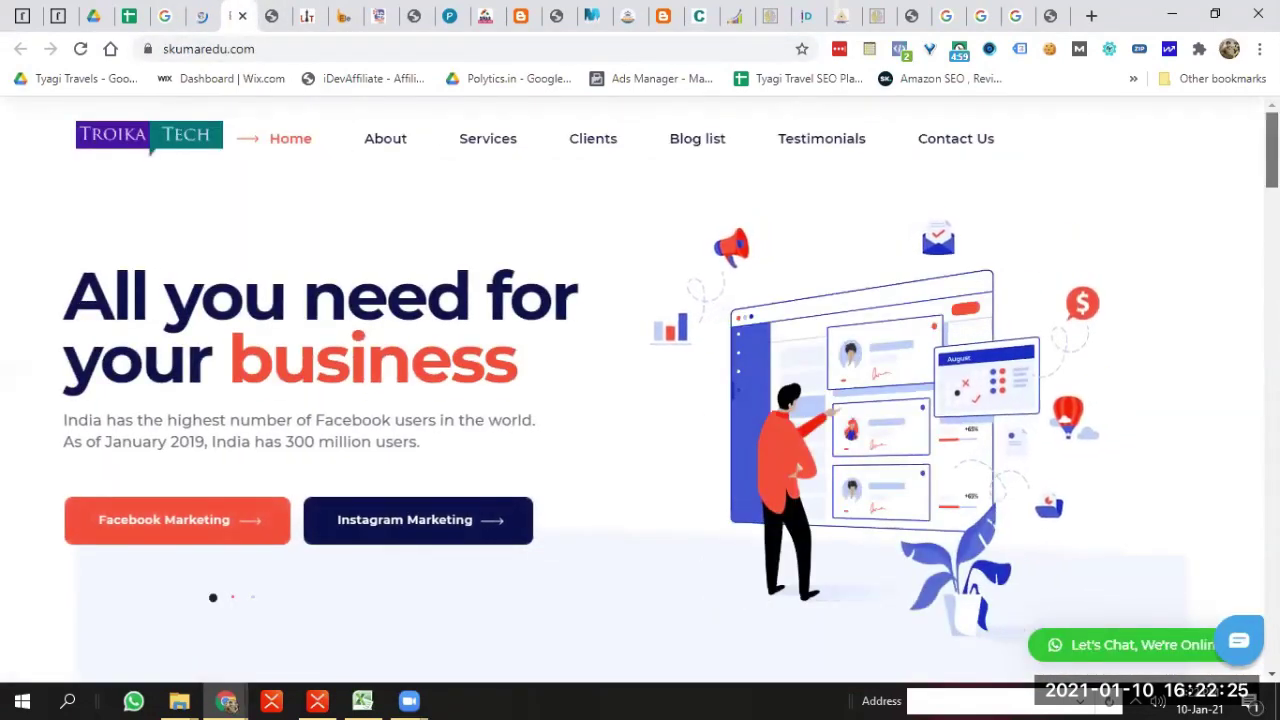
# Look through the Troika Tech home page and copy its skumaredu.com address
pyautogui.scroll(-3, 640, 390)
pyautogui.scroll(-8, 640, 390)
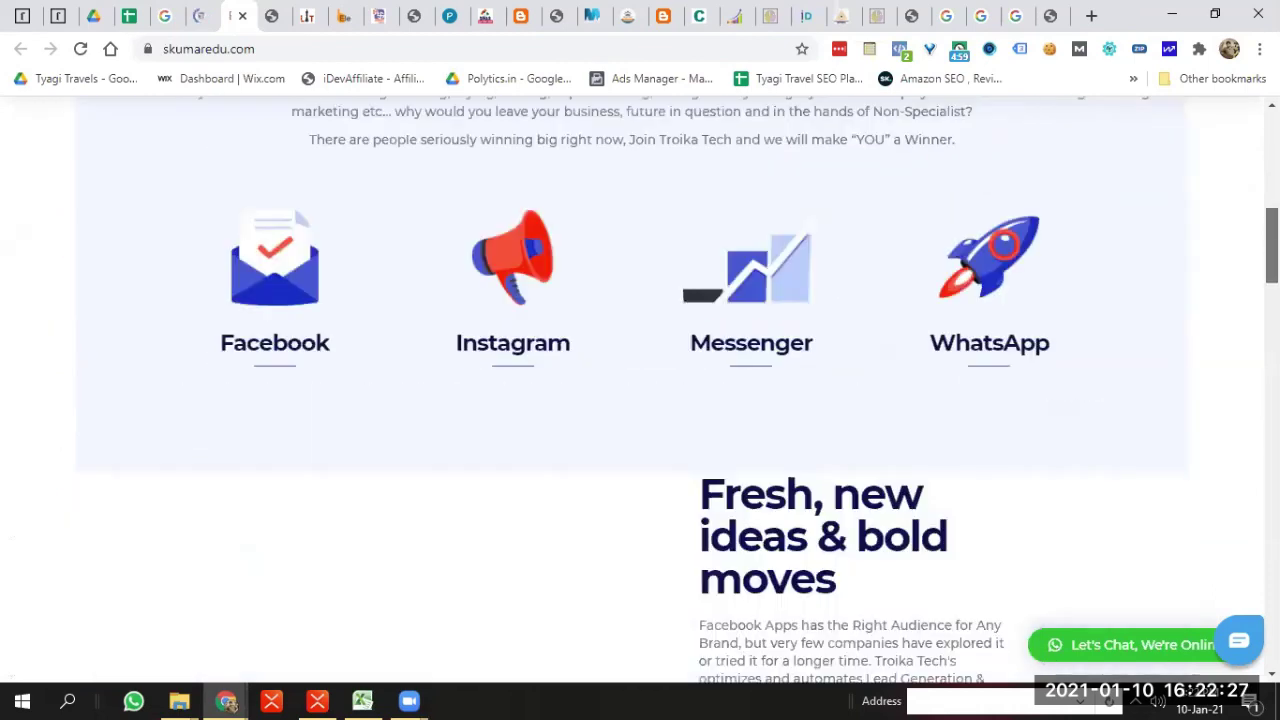
pyautogui.scroll(15, 640, 390)
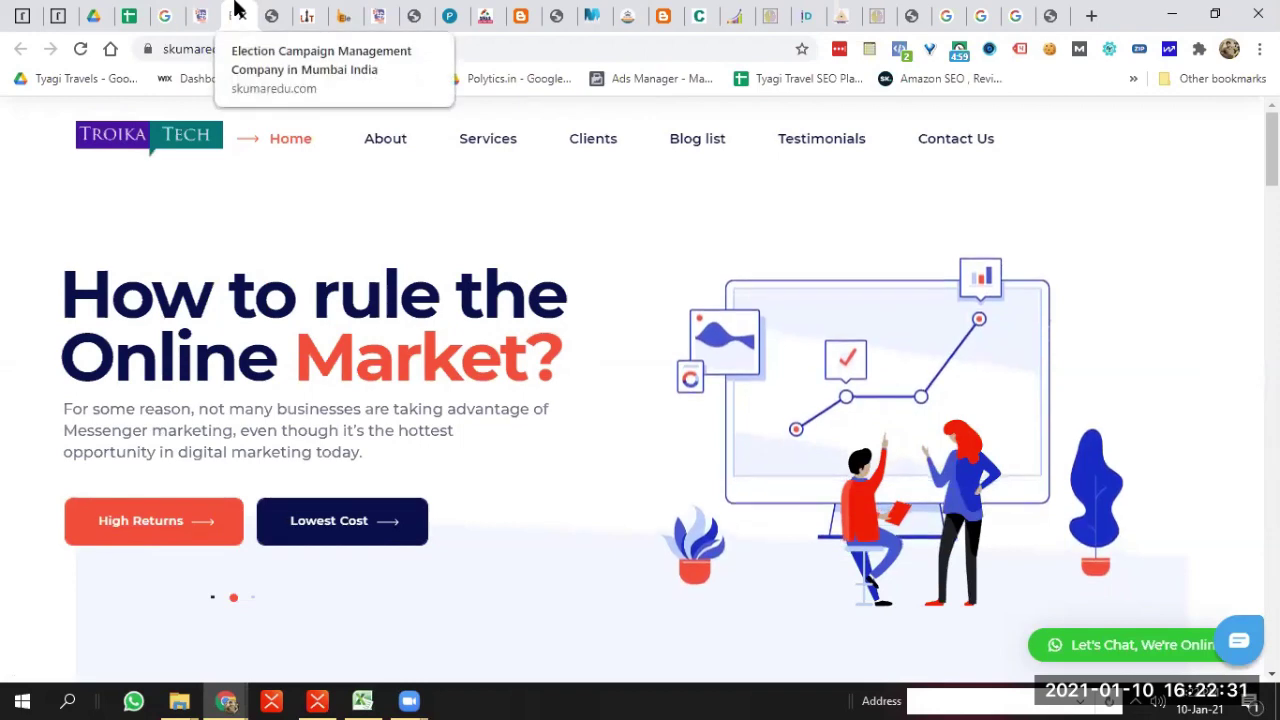
pyautogui.click(223, 48)
pyautogui.hotkey('ctrl', 'c')
pyautogui.hotkey('alt', 'Tab')
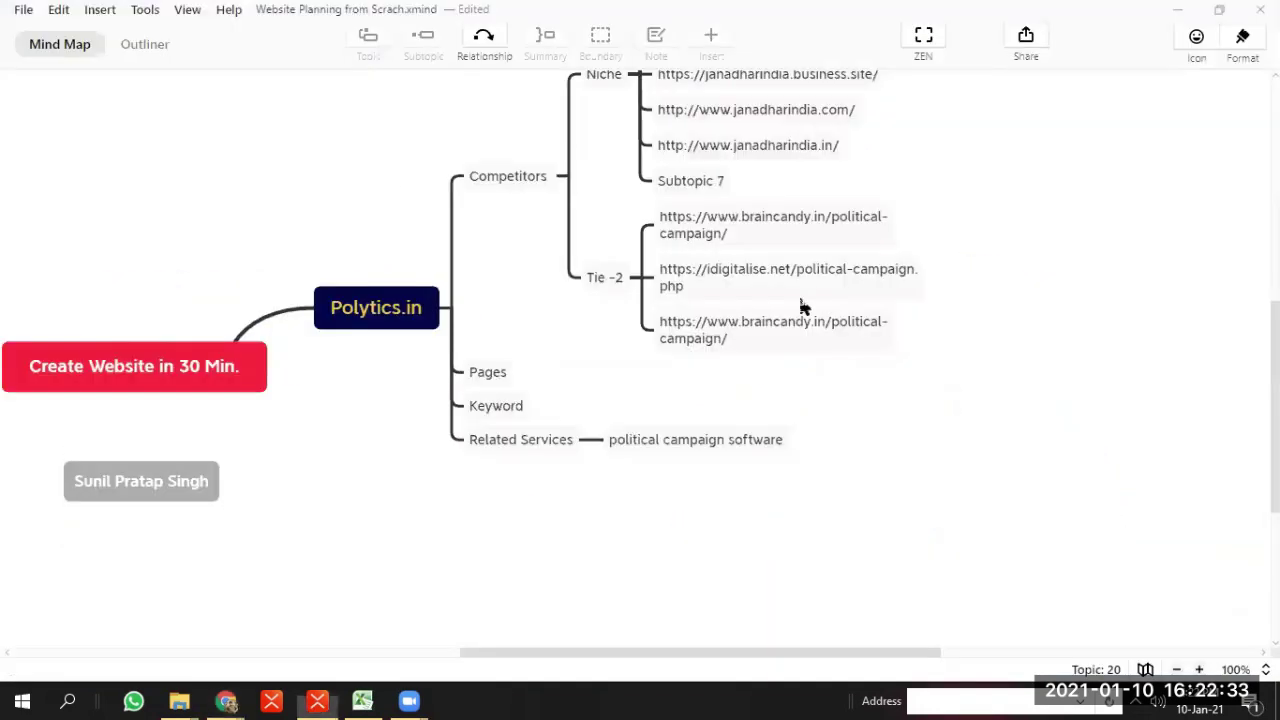
pyautogui.click(699, 181)
pyautogui.click(699, 181)
pyautogui.hotkey('shift', 'Home')
pyautogui.hotkey('ctrl', 'v')
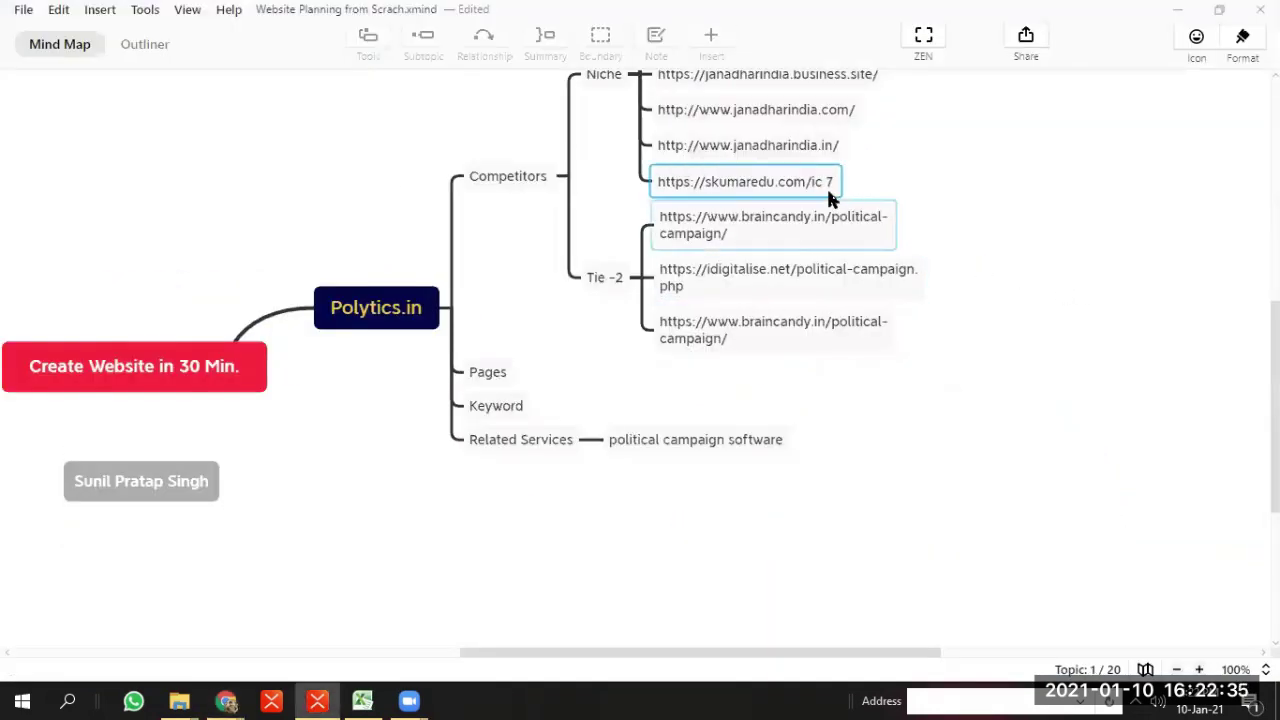
pyautogui.press('Delete')
pyautogui.press('Delete')
pyautogui.press('Delete')
pyautogui.press('Delete')
pyautogui.click(922, 214)
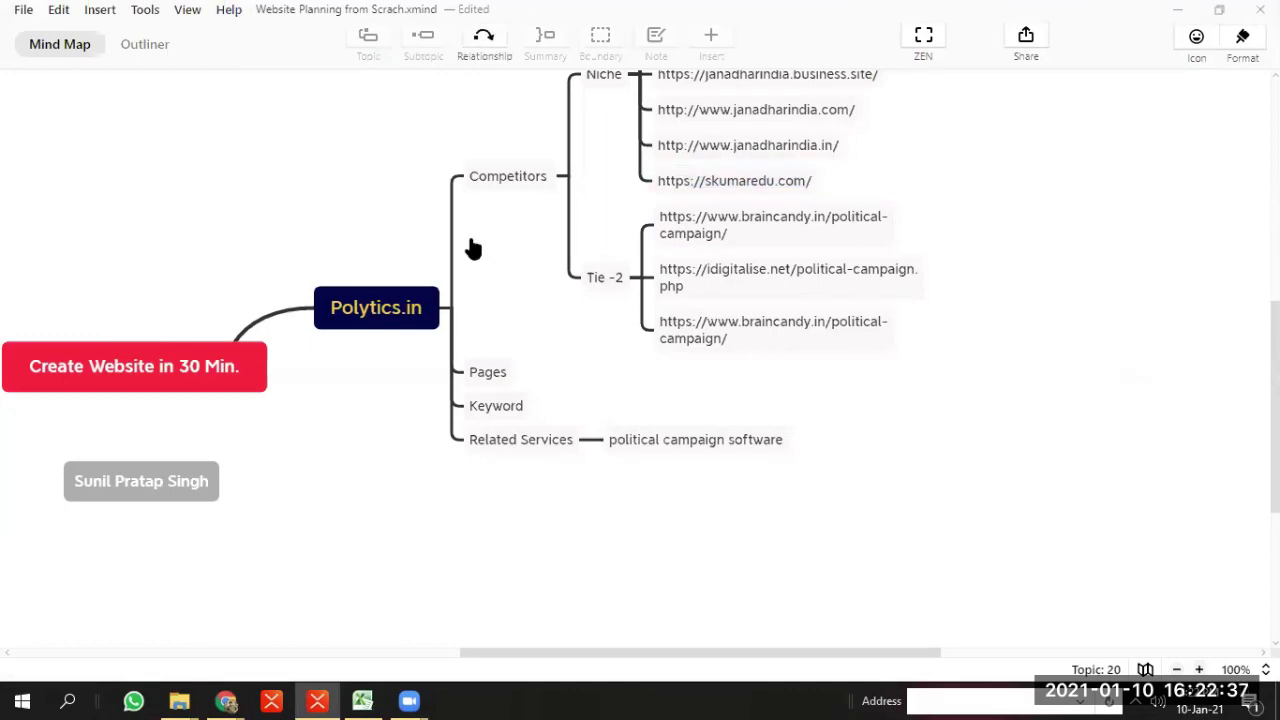
# Return to Chrome, close the skumaredu.com tab and copy the politicsnews.politicalanalytics.in address
pyautogui.hotkey('alt', 'Tab')
pyautogui.click(244, 15)
pyautogui.click(288, 50)
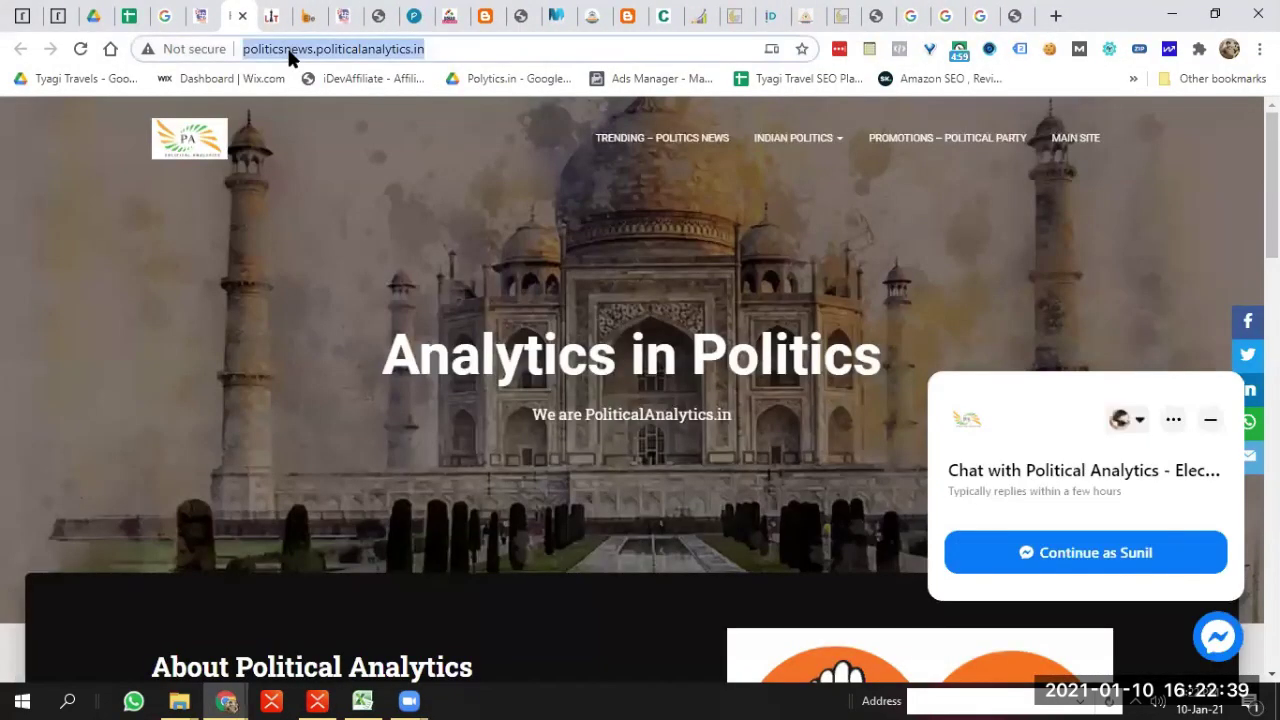
pyautogui.hotkey('ctrl', 'c')
pyautogui.hotkey('alt', 'Tab')
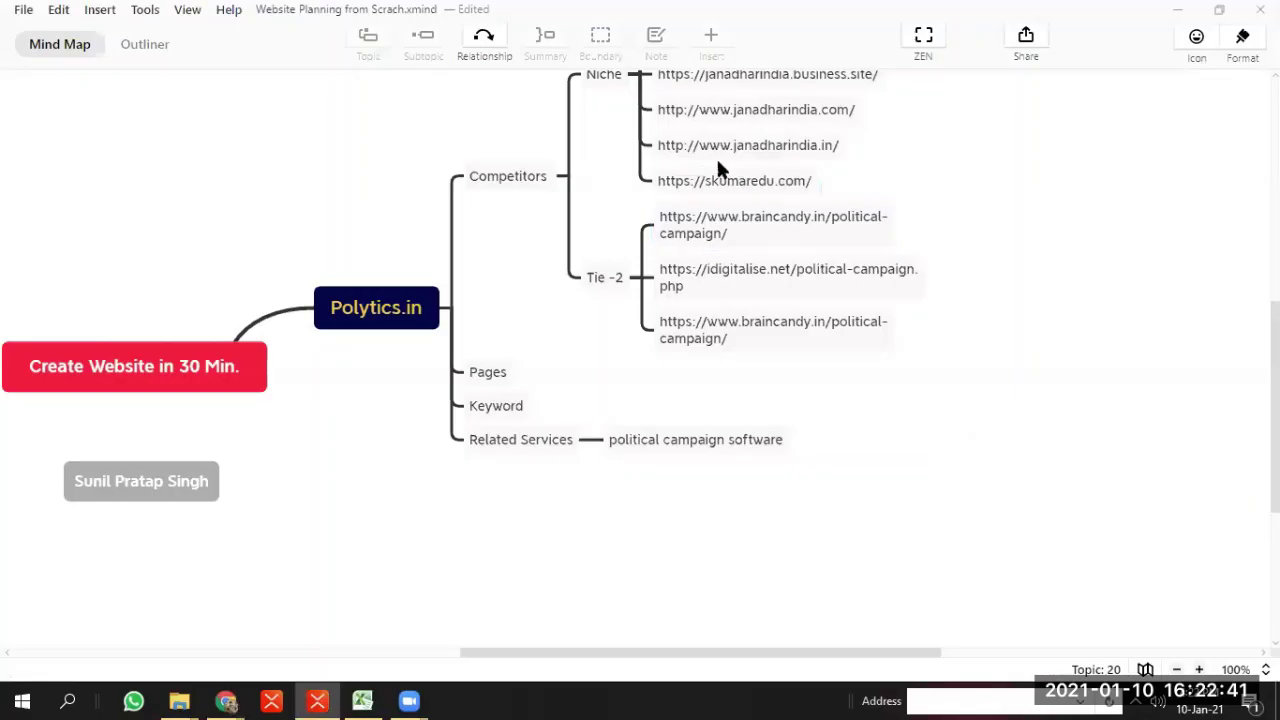
pyautogui.click(716, 171)
pyautogui.press('Return')
pyautogui.press('Return')
pyautogui.press('Return')
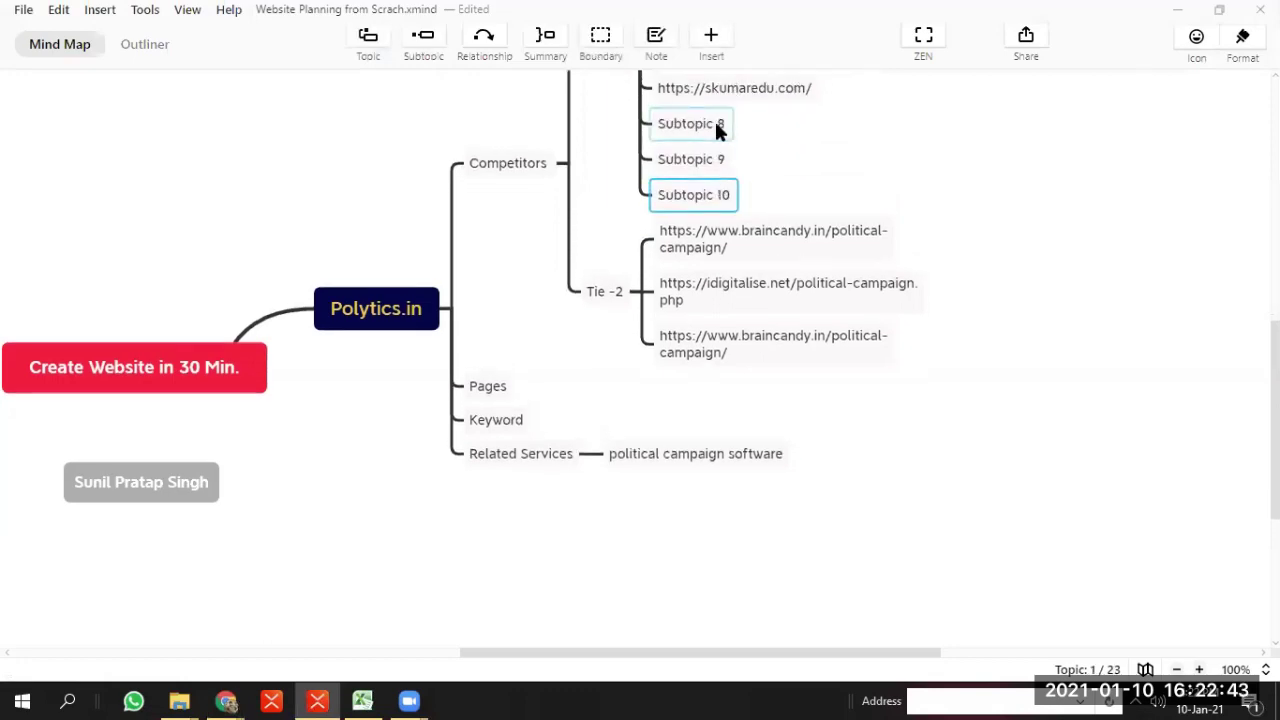
pyautogui.doubleClick(718, 132)
pyautogui.hotkey('ctrl', 'v')
pyautogui.hotkey('alt', 'Tab')
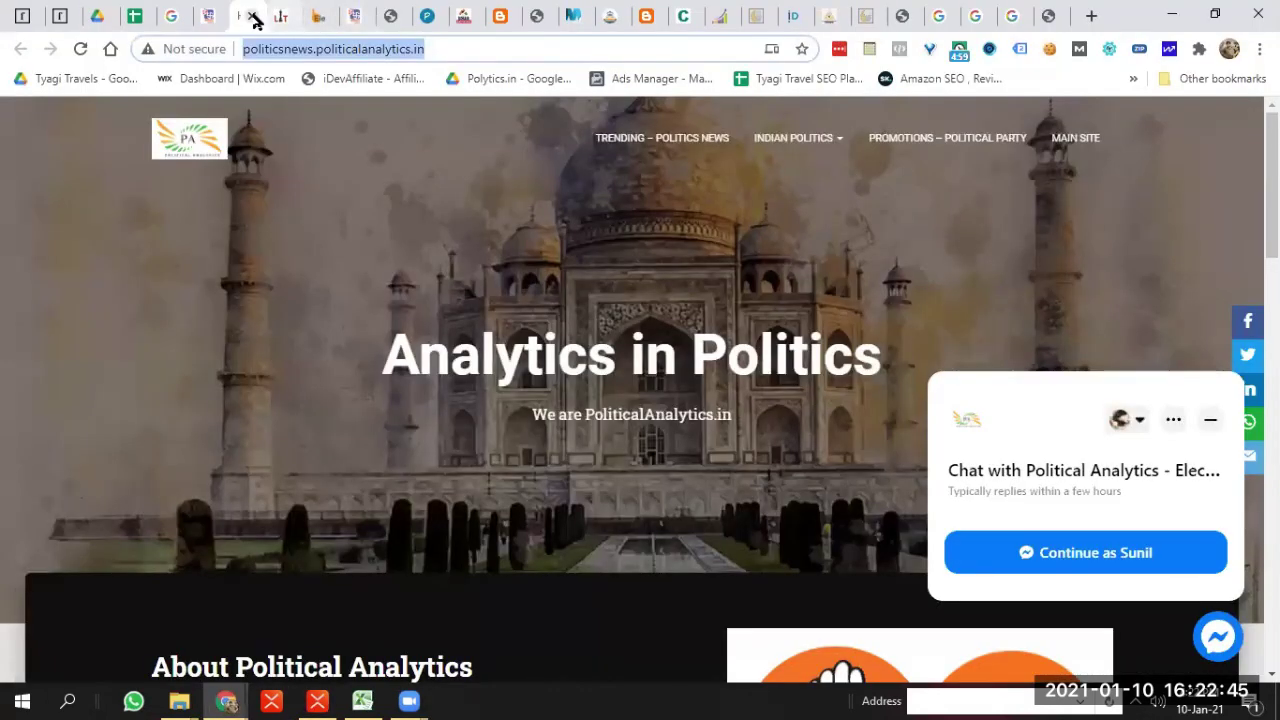
pyautogui.hotkey('ctrl', 'w')
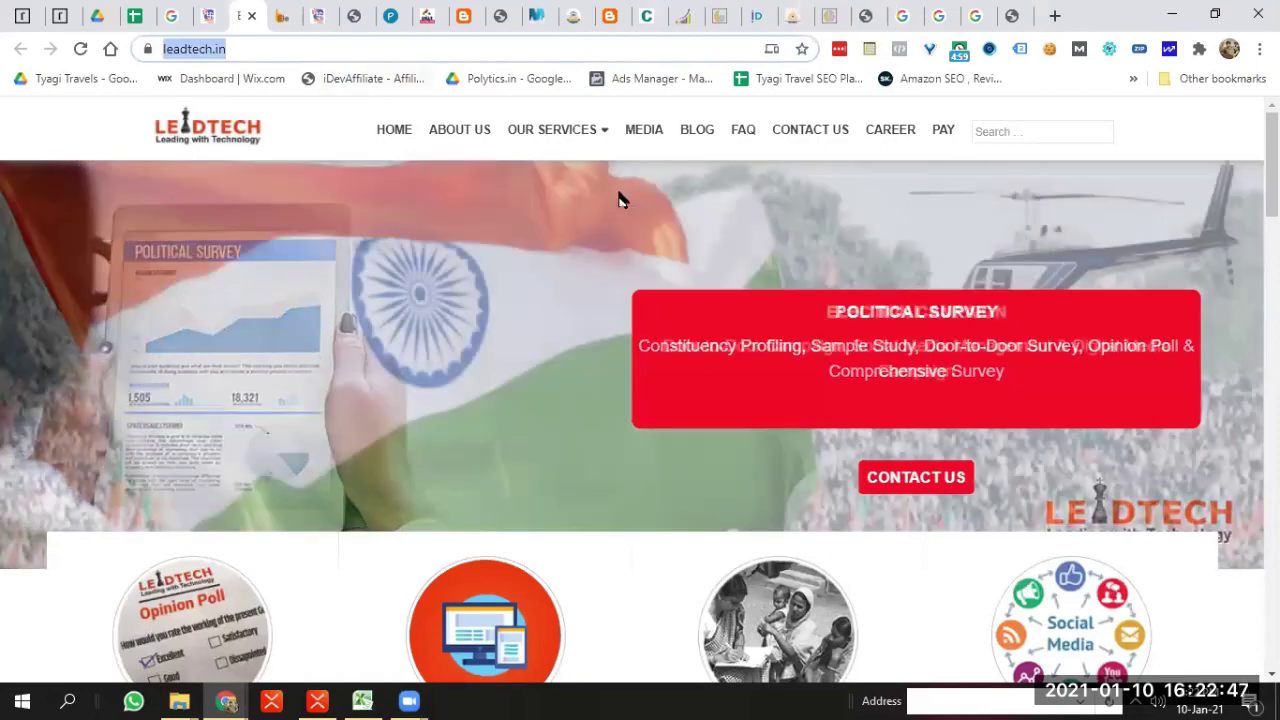
pyautogui.moveTo(560, 132)
pyautogui.hotkey('alt', 'Tab')
pyautogui.doubleClick(700, 162)
pyautogui.hotkey('ctrl', 'v')
pyautogui.hotkey('ctrl', 'a')
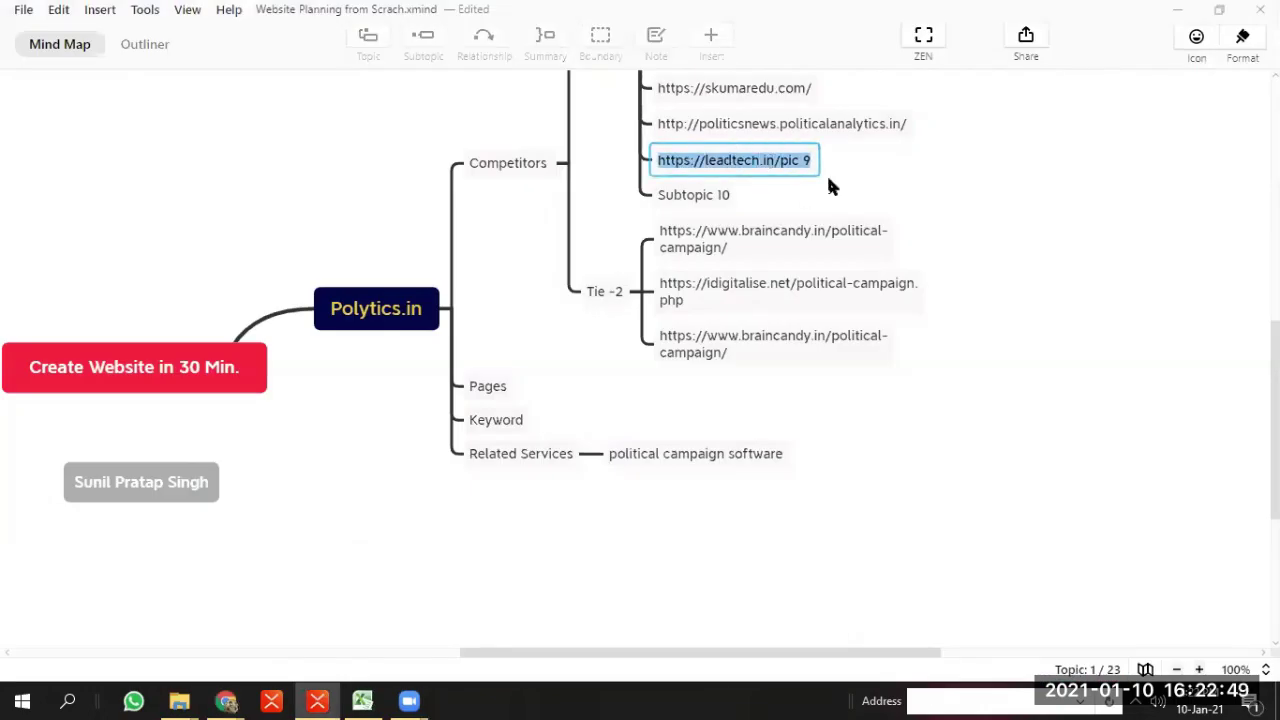
pyautogui.hotkey('ctrl', 'v')
# Close the leadtech.in tab, copy the electioncare.in election management software page address and add it as a new last subtopic under Tie -2
pyautogui.hotkey('alt', 'Tab')
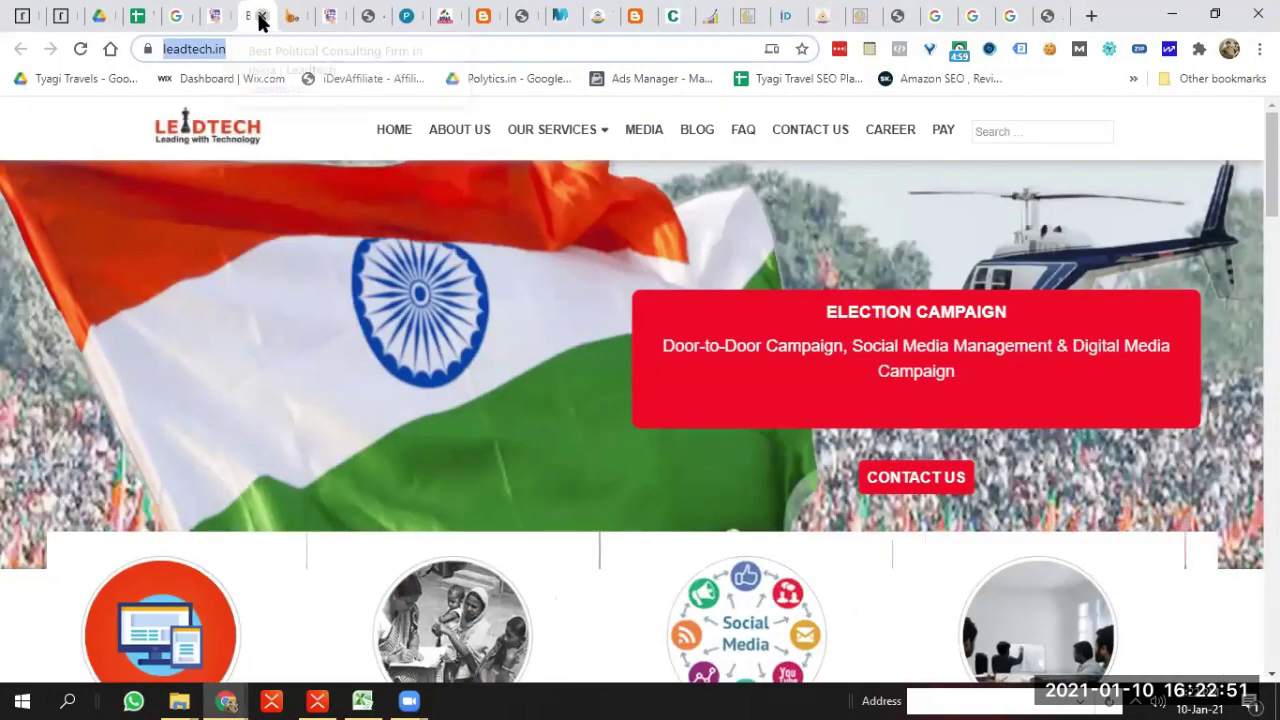
pyautogui.hotkey('ctrl', 'w')
pyautogui.click(285, 50)
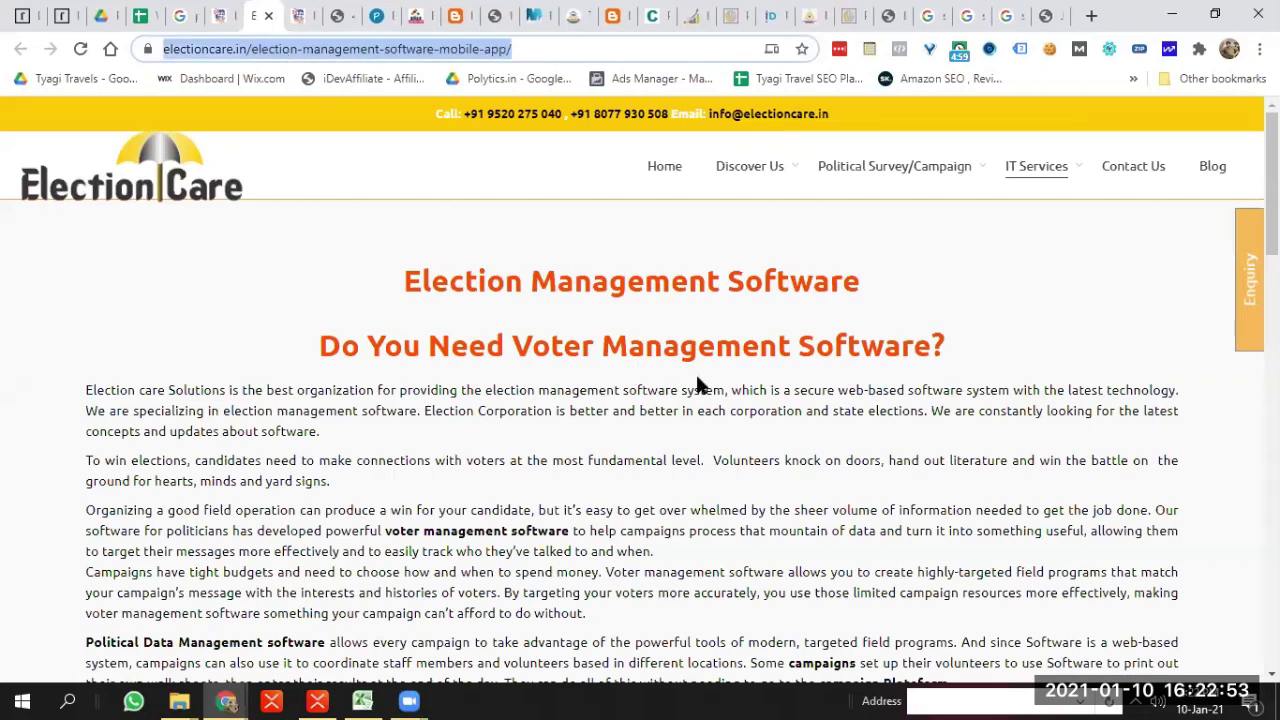
pyautogui.hotkey('alt', 'Tab')
pyautogui.click(785, 350)
pyautogui.press('Return')
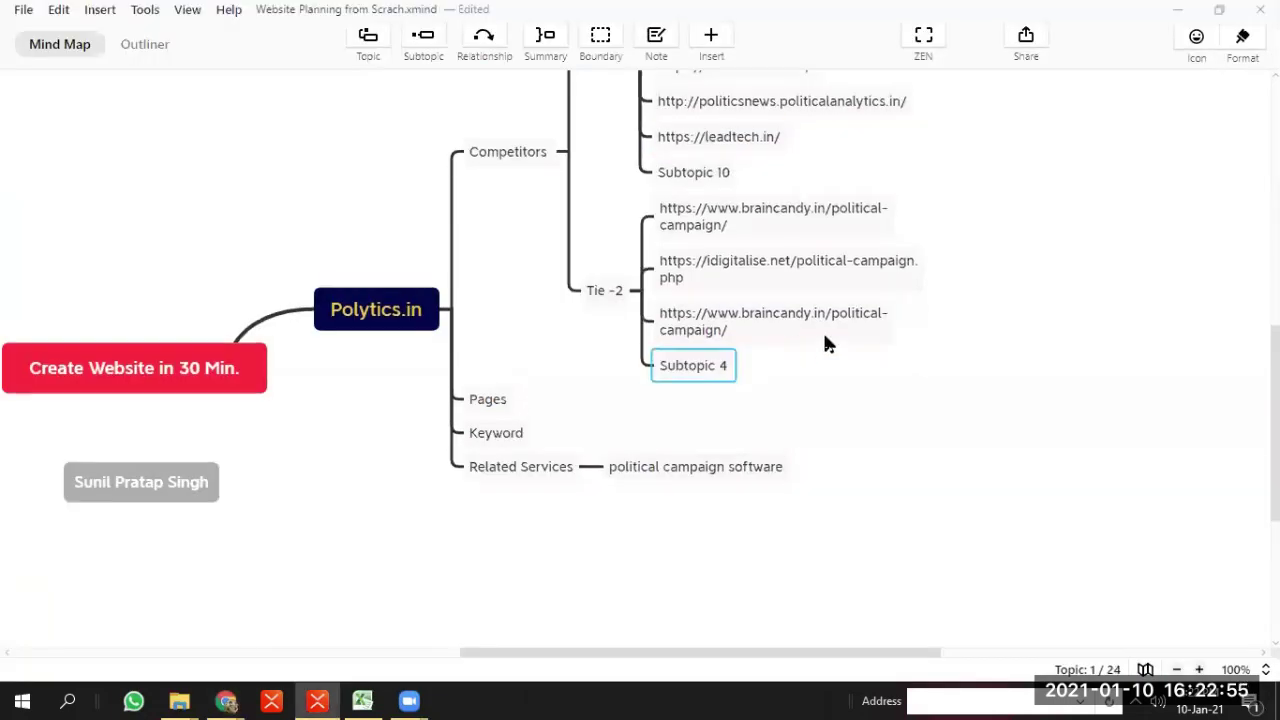
pyautogui.hotkey('ctrl', 'v')
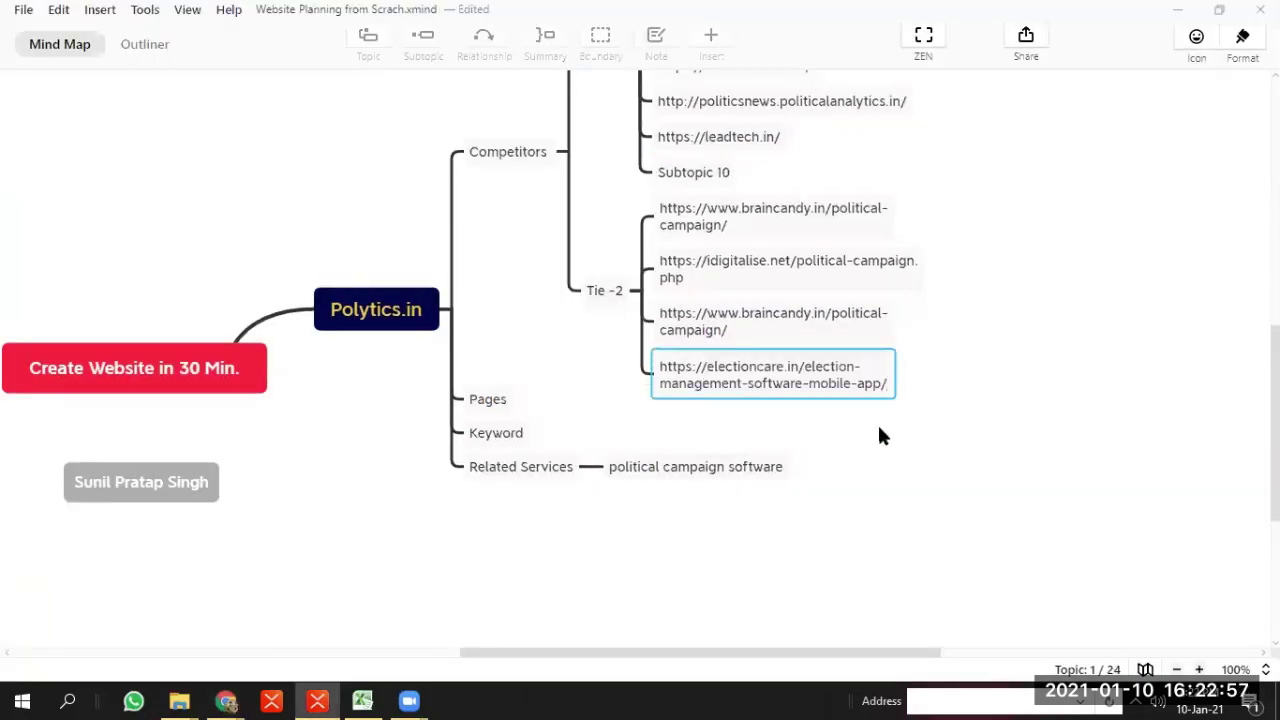
# Close the electioncare.in tab, paste the chunavprachaar.in address into the last placeholder subtopic under Niche and return to Chrome
pyautogui.hotkey('alt', 'Tab')
pyautogui.click(268, 15)
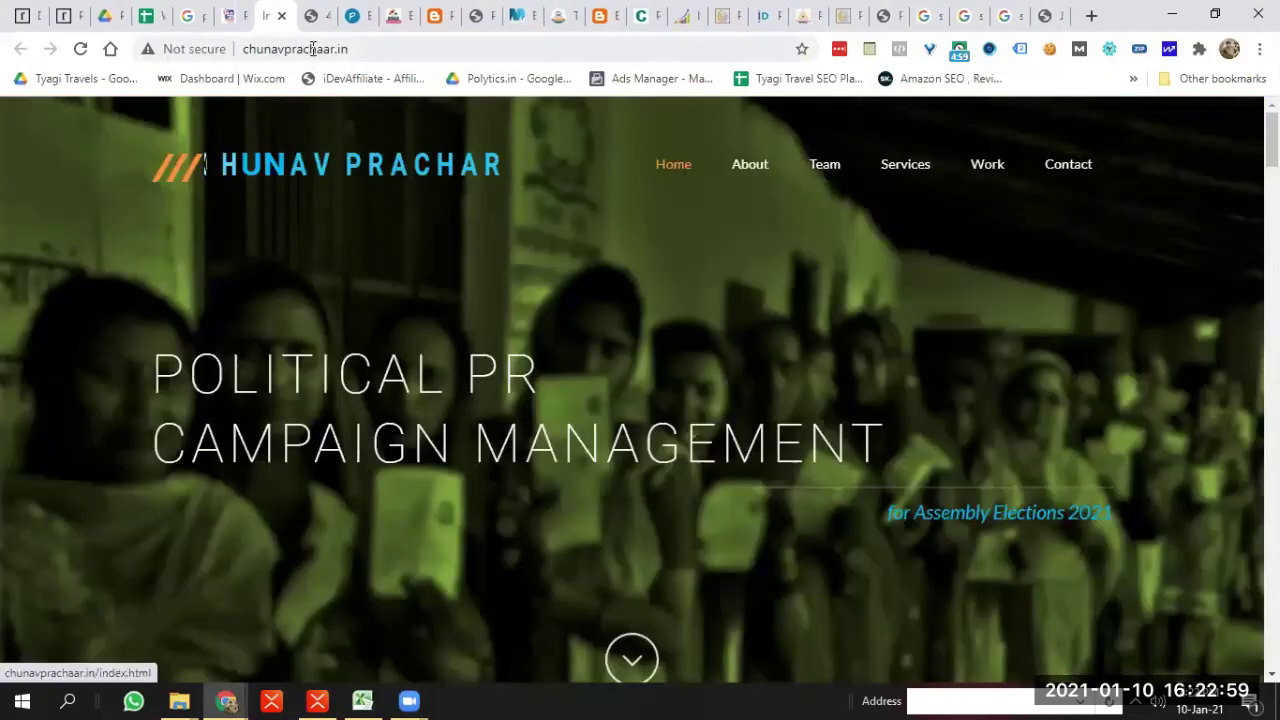
pyautogui.click(310, 50)
pyautogui.hotkey('ctrl', 'c')
pyautogui.hotkey('alt', 'Tab')
pyautogui.doubleClick(699, 162)
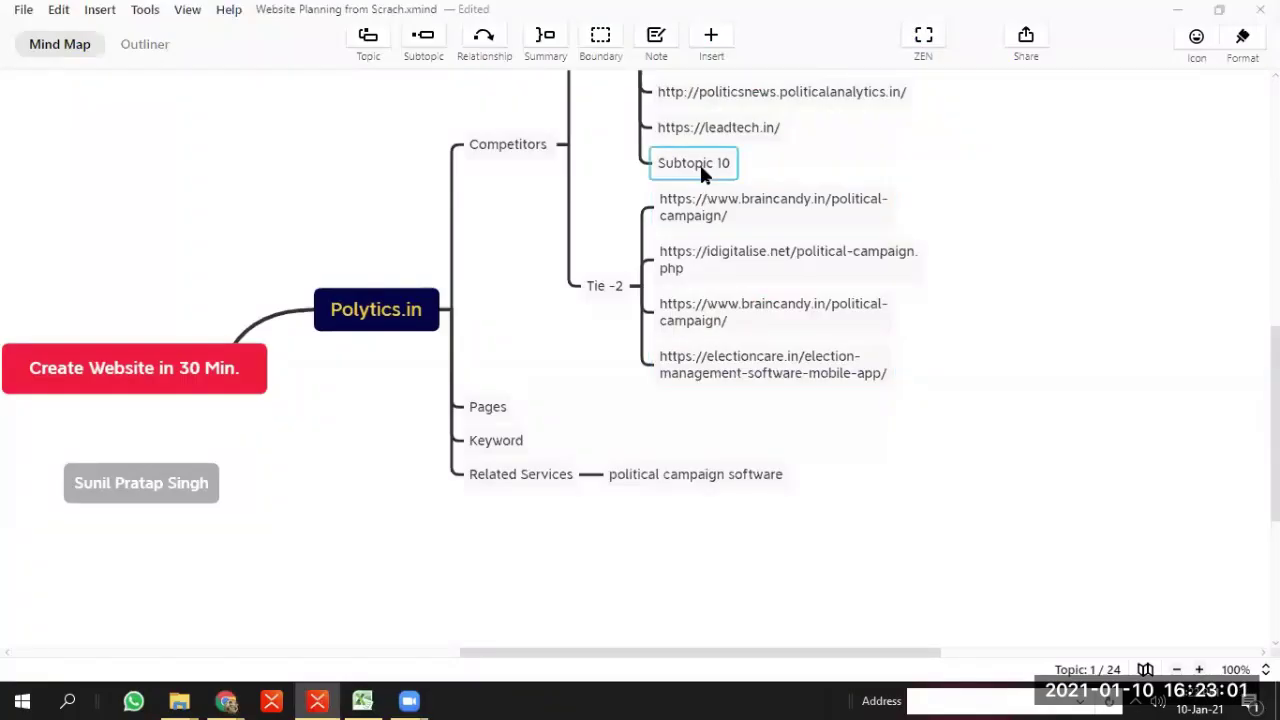
pyautogui.hotkey('ctrl', 'v')
pyautogui.hotkey('alt', 'Tab')
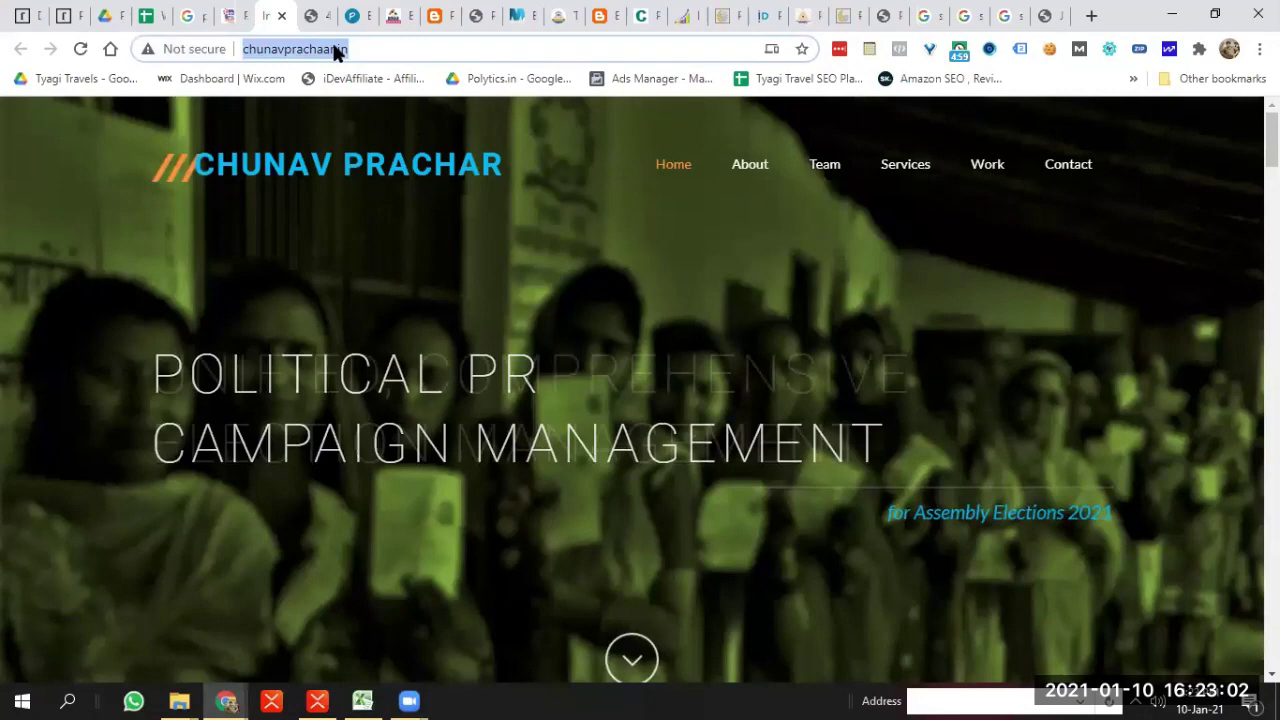
# Close the chunavprachaar.in tab, copy the Bihar election management company blog address and add it as a new last subtopic under Tie -2
pyautogui.click(282, 15)
pyautogui.click(330, 47)
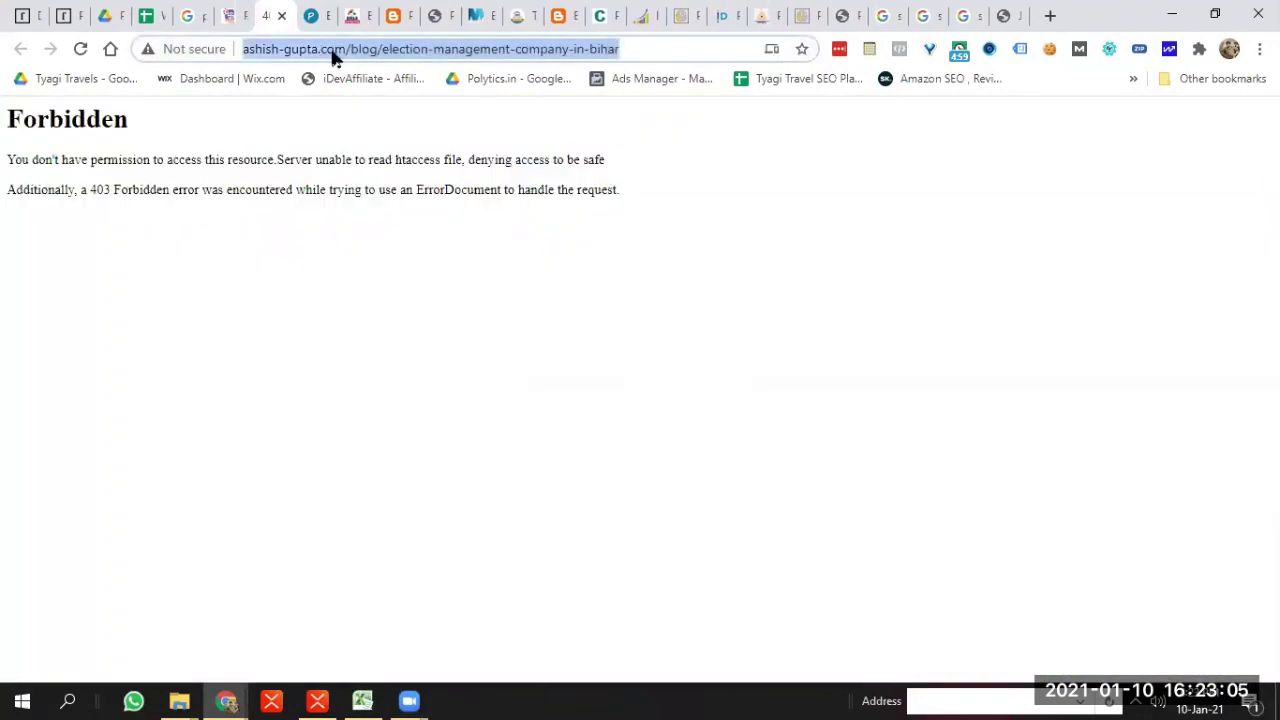
pyautogui.hotkey('alt', 'Tab')
pyautogui.click(765, 365)
pyautogui.press('Return')
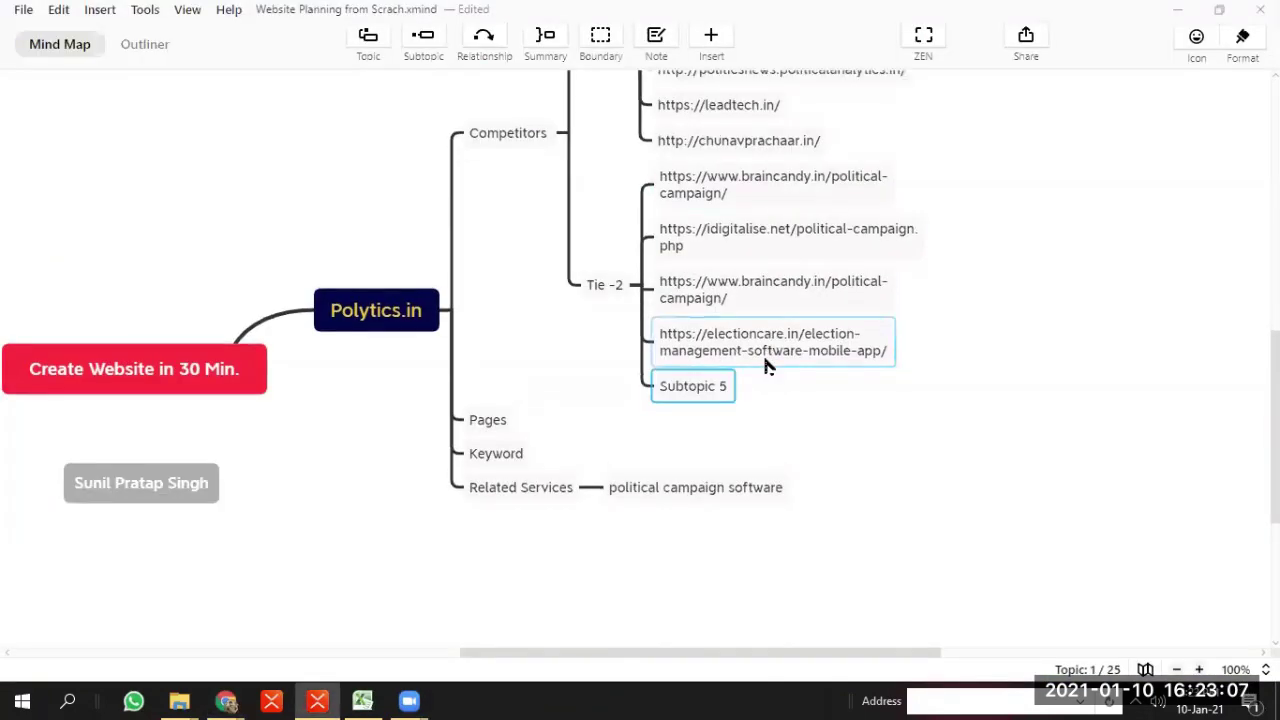
pyautogui.doubleClick(684, 390)
pyautogui.hotkey('ctrl', 'v')
pyautogui.click(890, 443)
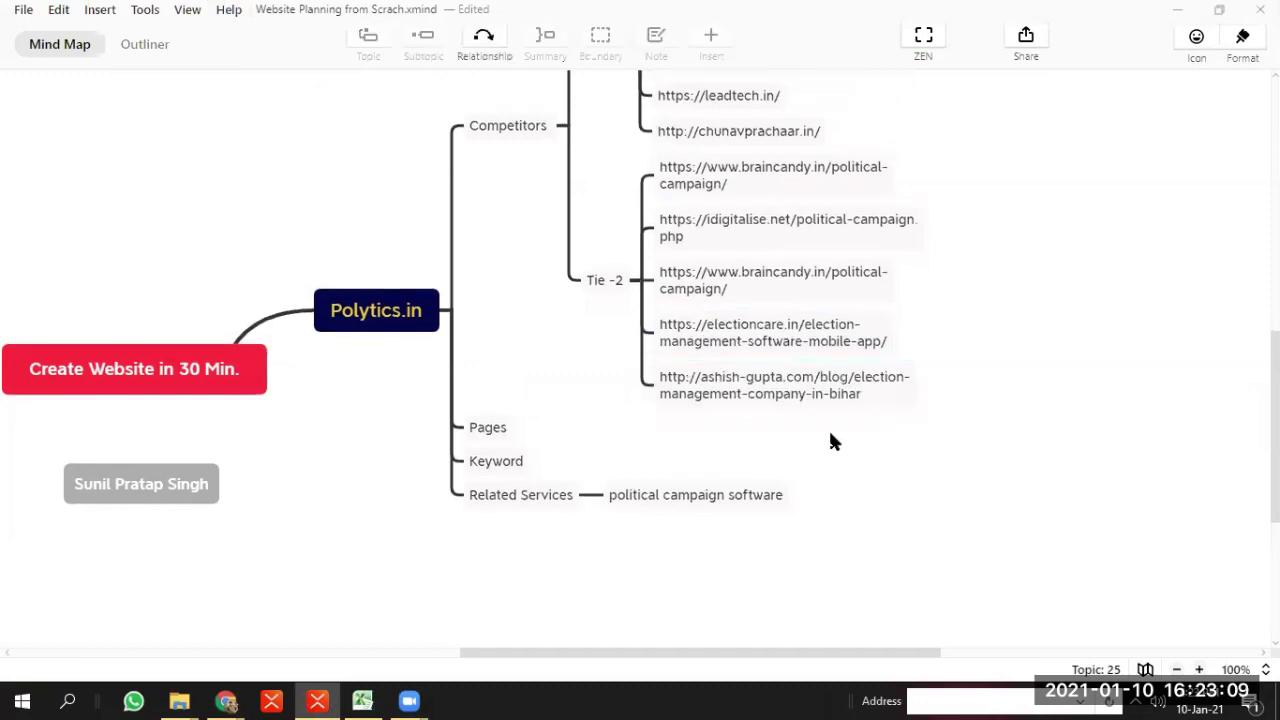
# Close the forbidden blog tab, copy the pointersoft.in election management software page address and add it as a new last subtopic under Tie -2
pyautogui.hotkey('alt', 'Tab')
pyautogui.hotkey('ctrl', 'w')
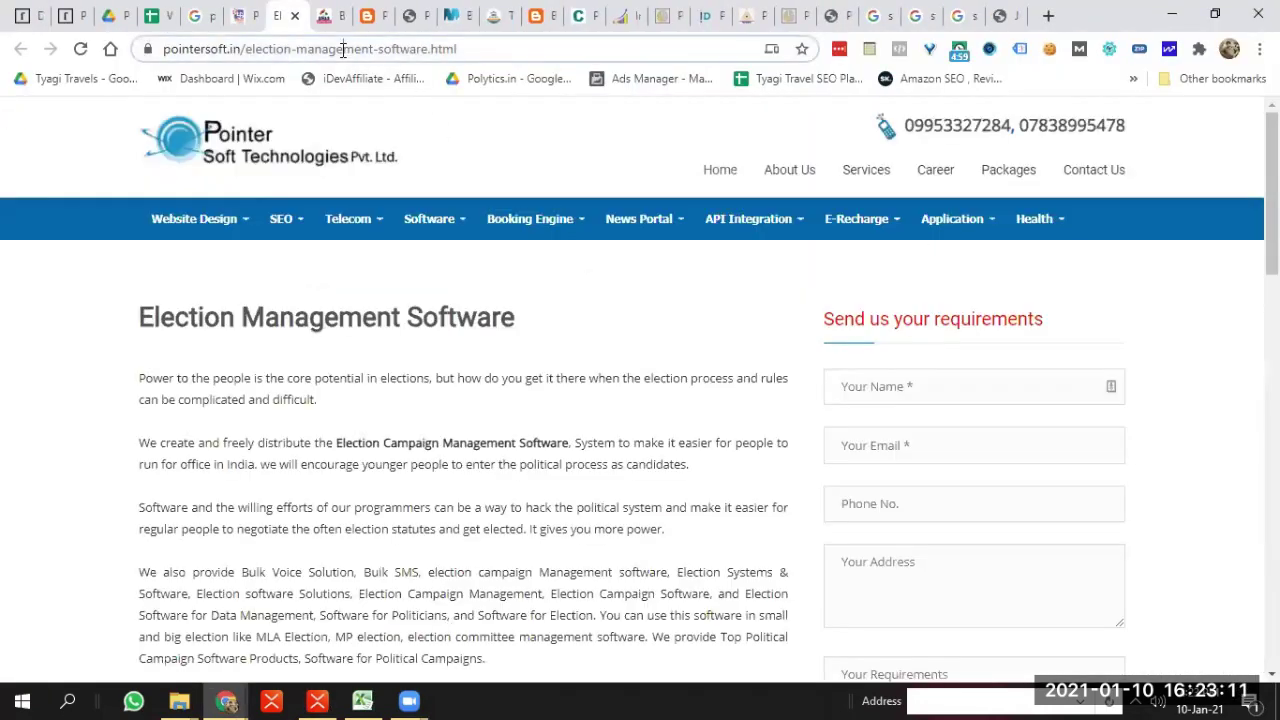
pyautogui.click(345, 49)
pyautogui.hotkey('alt', 'Tab')
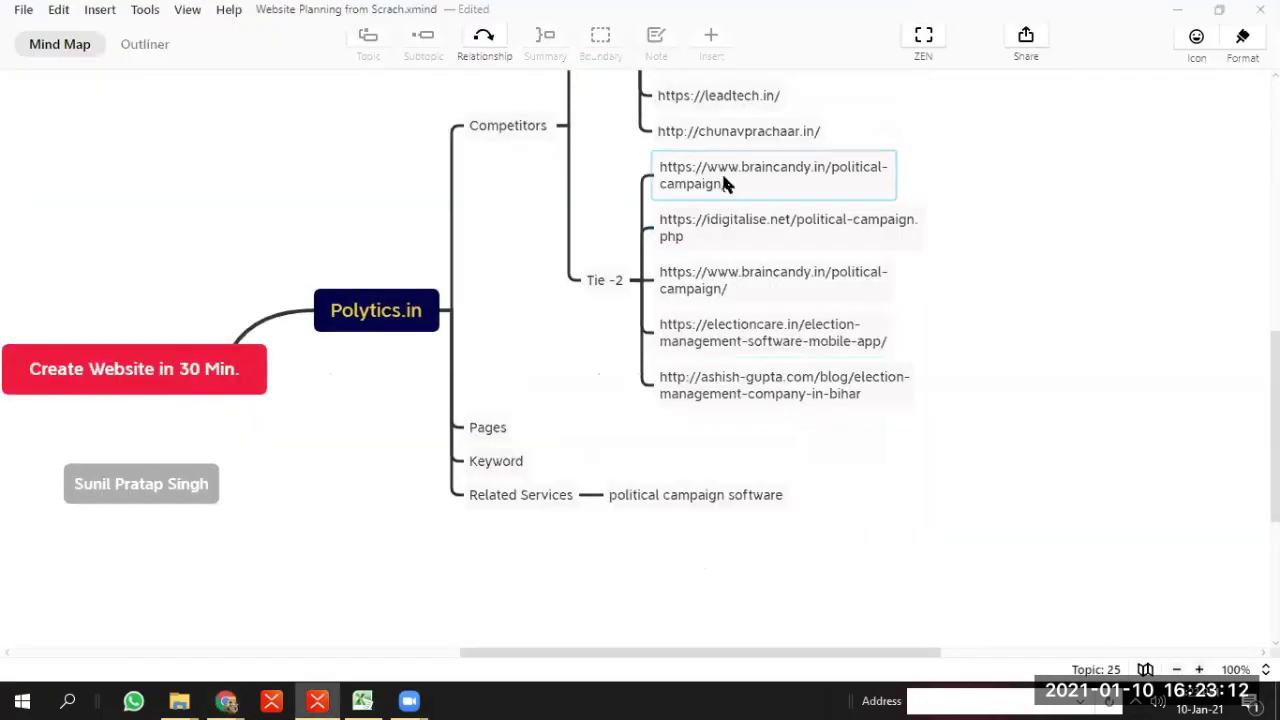
pyautogui.click(742, 377)
pyautogui.press('Return')
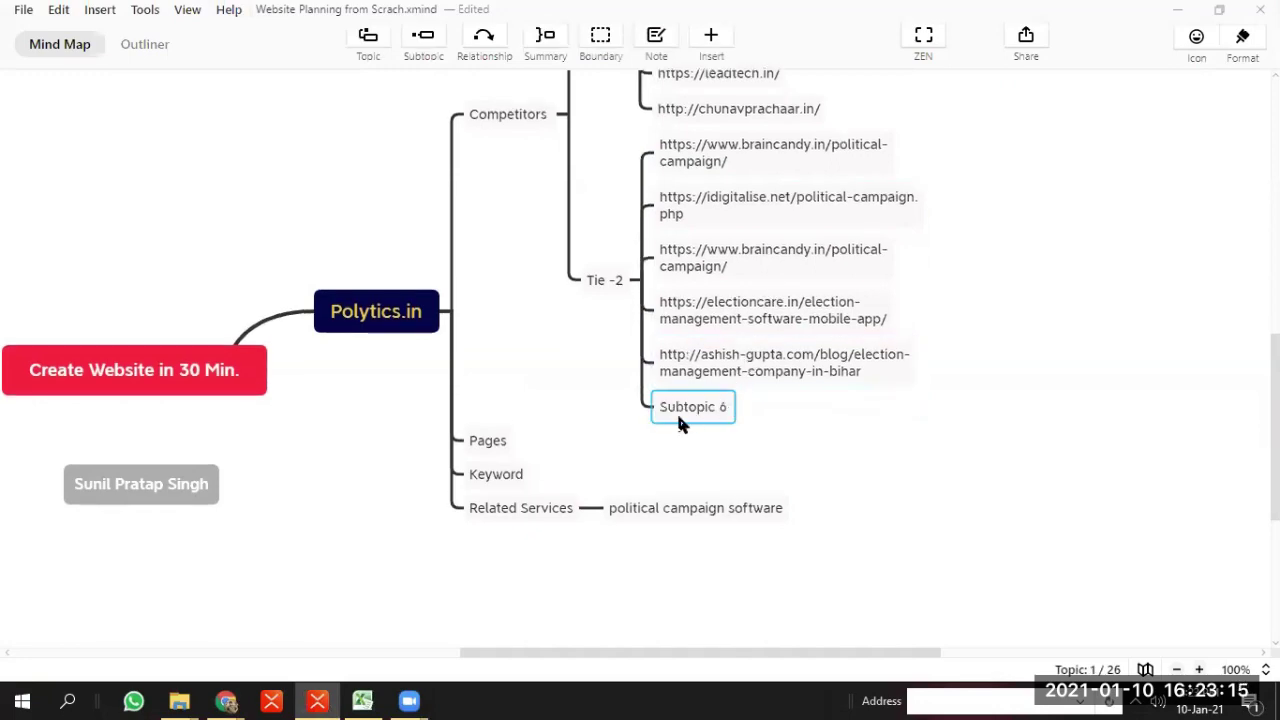
pyautogui.doubleClick(680, 409)
pyautogui.hotkey('ctrl', 'v')
pyautogui.click(587, 343)
# Close the pointersoft.in tab, copy the biharelection2020.com election management page address and add it as a new last subtopic under Tie -2
pyautogui.hotkey('alt', 'Tab')
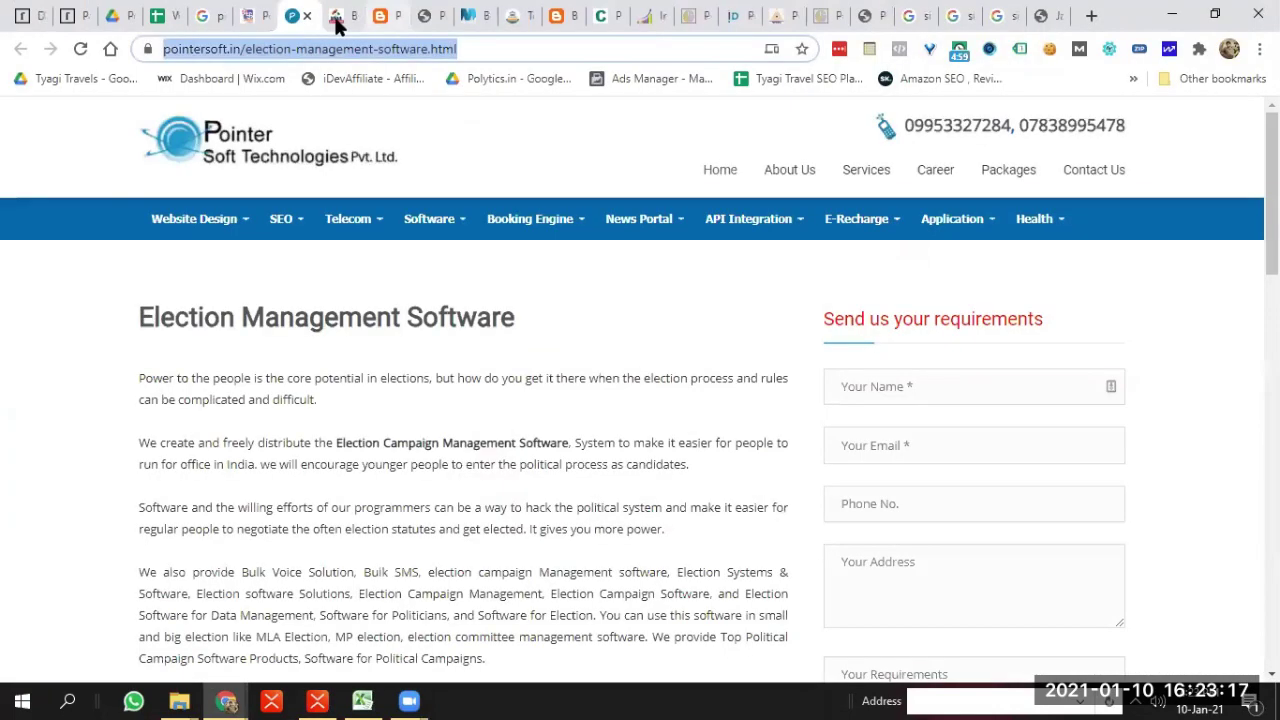
pyautogui.click(300, 18)
pyautogui.click(319, 50)
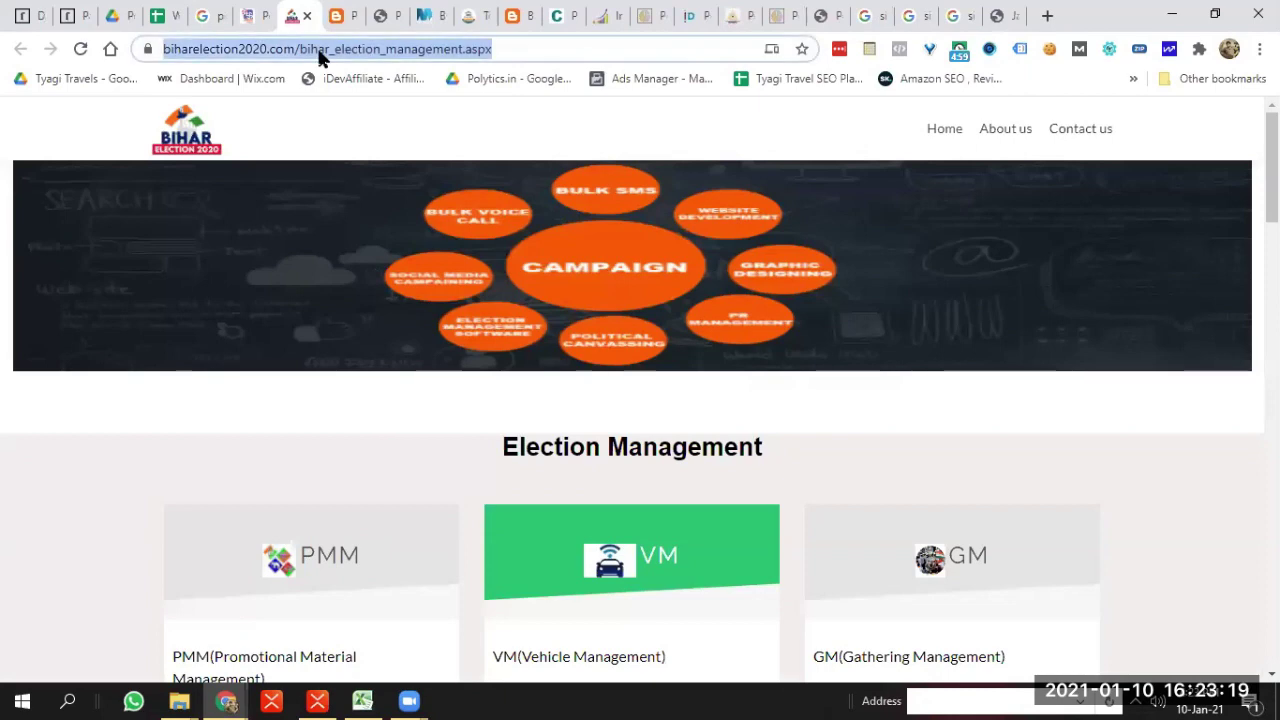
pyautogui.hotkey('alt', 'Tab')
pyautogui.click(769, 395)
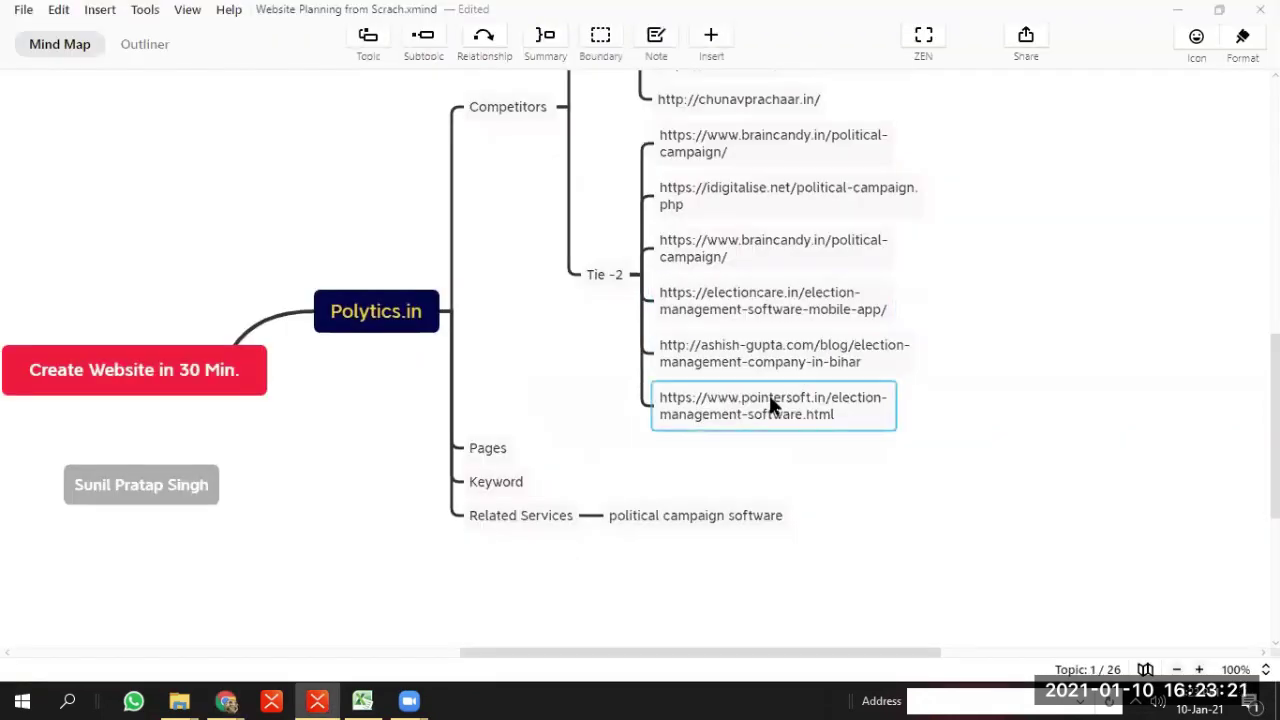
pyautogui.press('Return')
pyautogui.doubleClick(680, 428)
pyautogui.hotkey('ctrl', 'v')
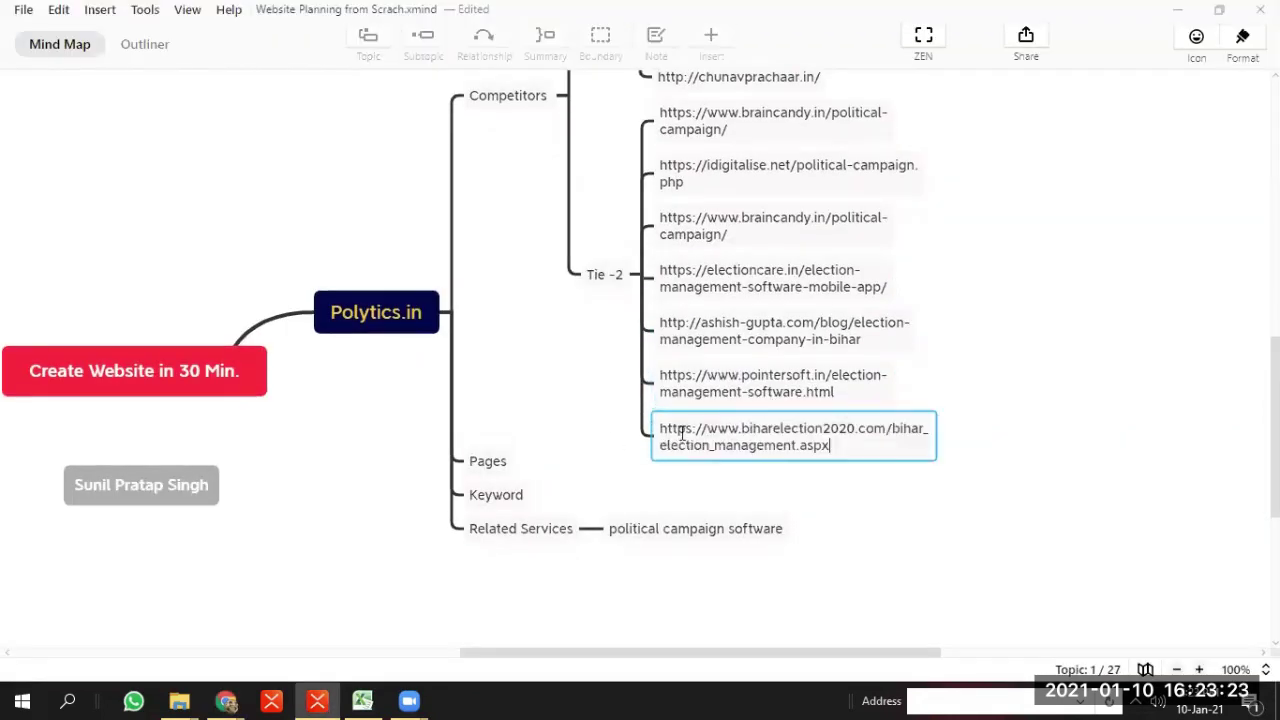
# Close the biharelection2020.com tab, copy the politicalindiav.blogspot.com address and add it as a new last subtopic under Tie -2
pyautogui.hotkey('alt', 'Tab')
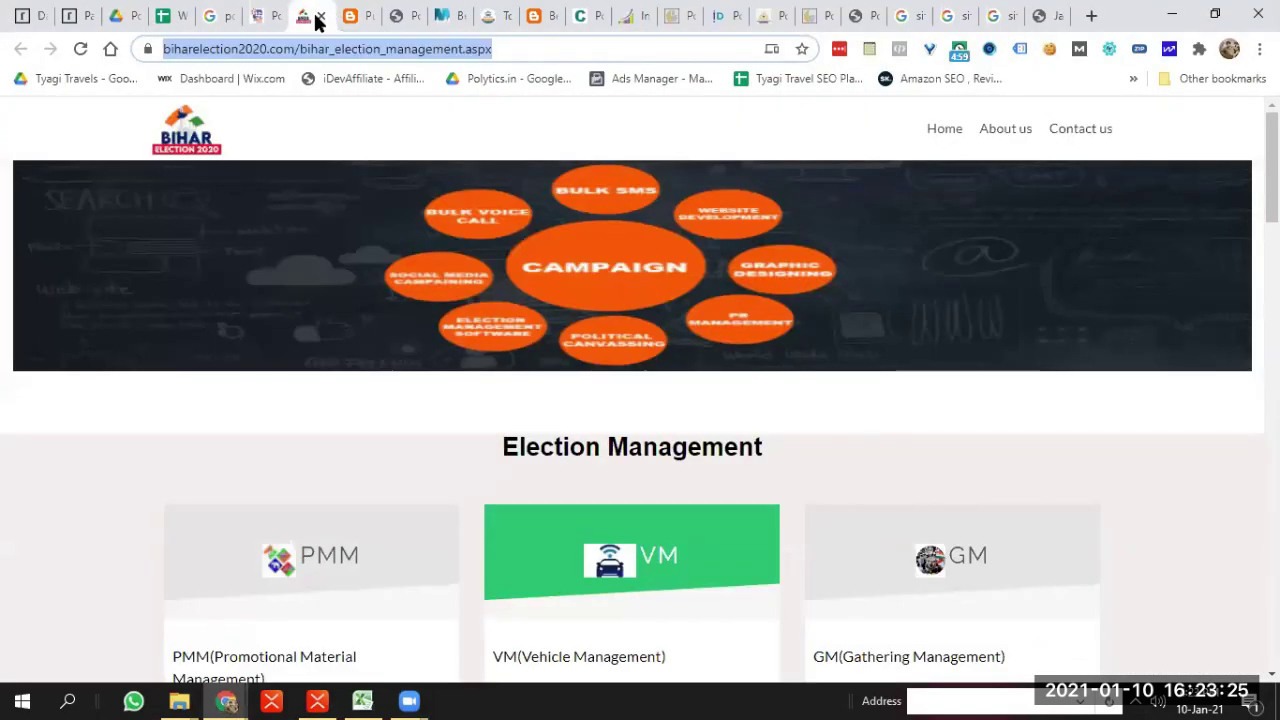
pyautogui.click(321, 15)
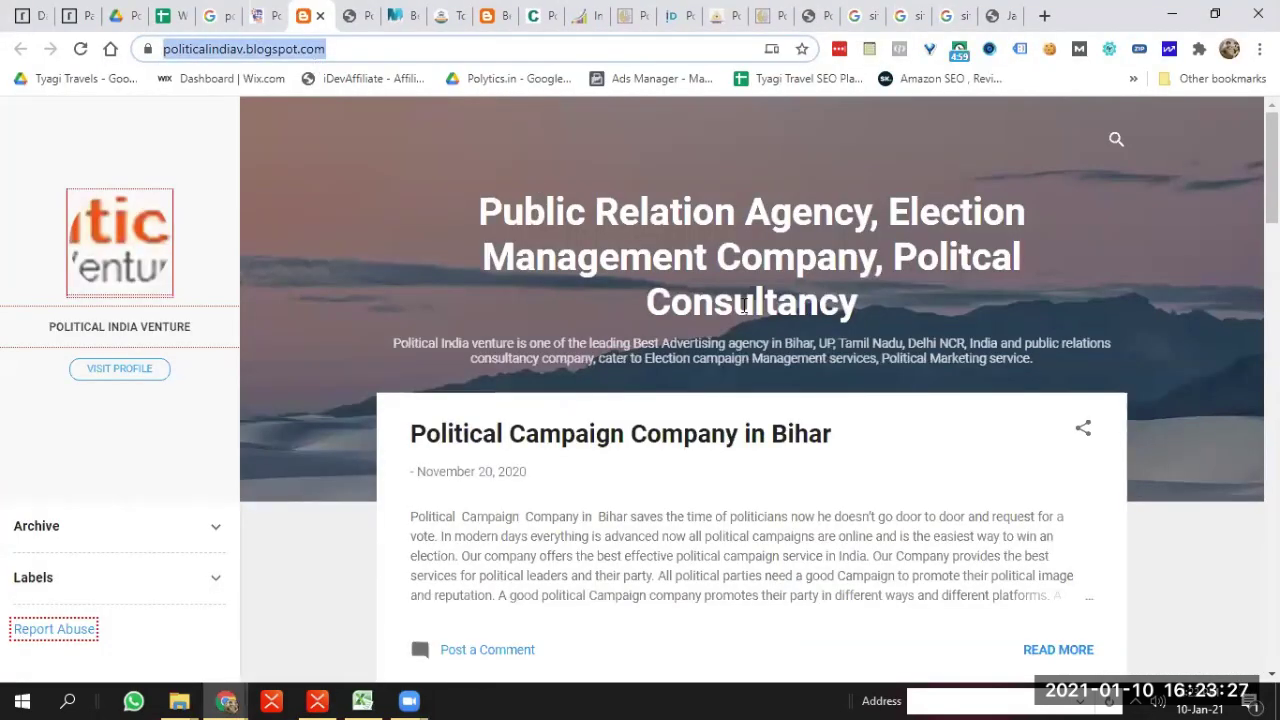
pyautogui.hotkey('alt', 'Tab')
pyautogui.press('Return')
pyautogui.press('Return')
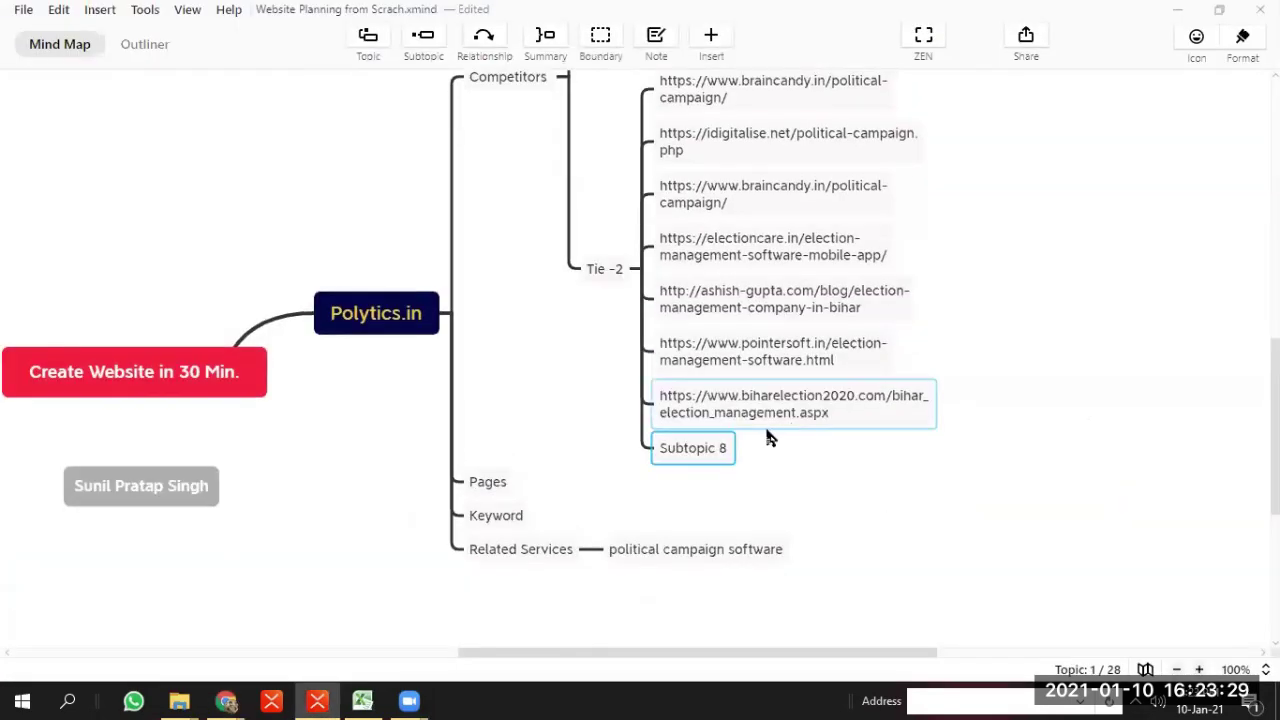
pyautogui.doubleClick(695, 452)
pyautogui.hotkey('ctrl', 'v')
# Close the politicalindiav.blogspot.com tab, copy the socialrajneeti.co.in address and add it as a new subtopic after chunavprachaar.in under Niche
pyautogui.hotkey('alt', 'Tab')
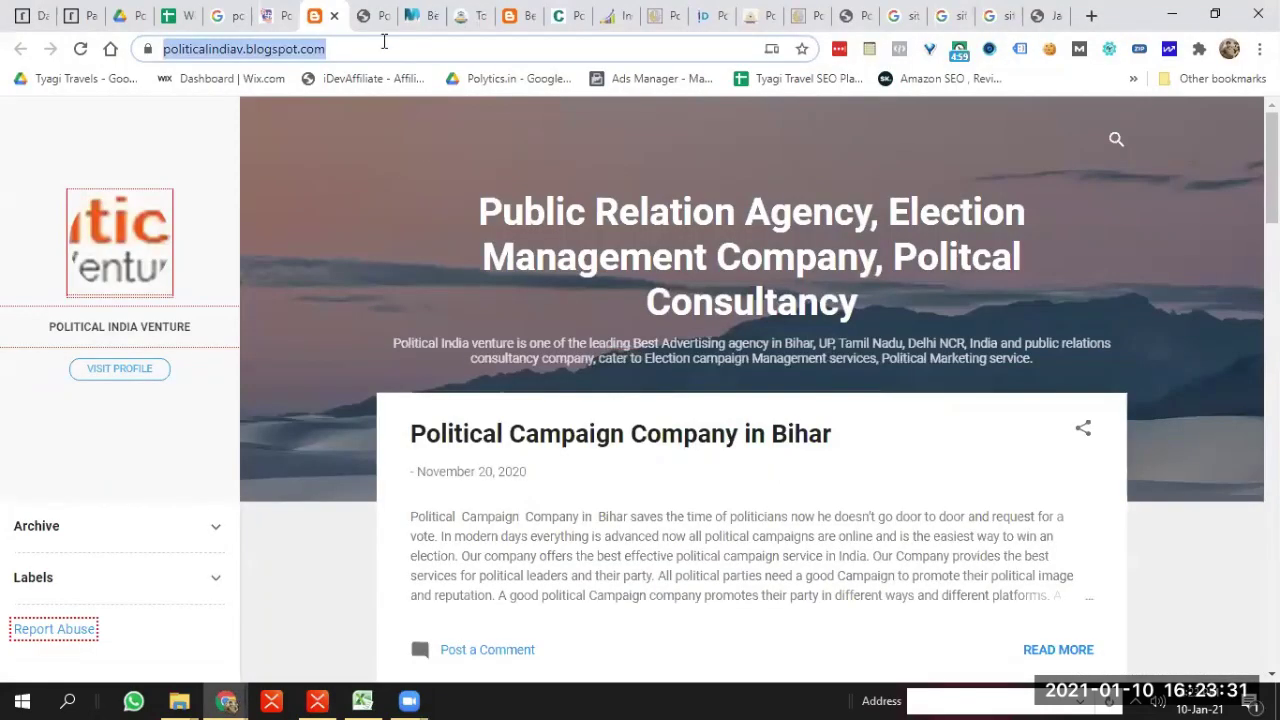
pyautogui.click(334, 16)
pyautogui.click(322, 56)
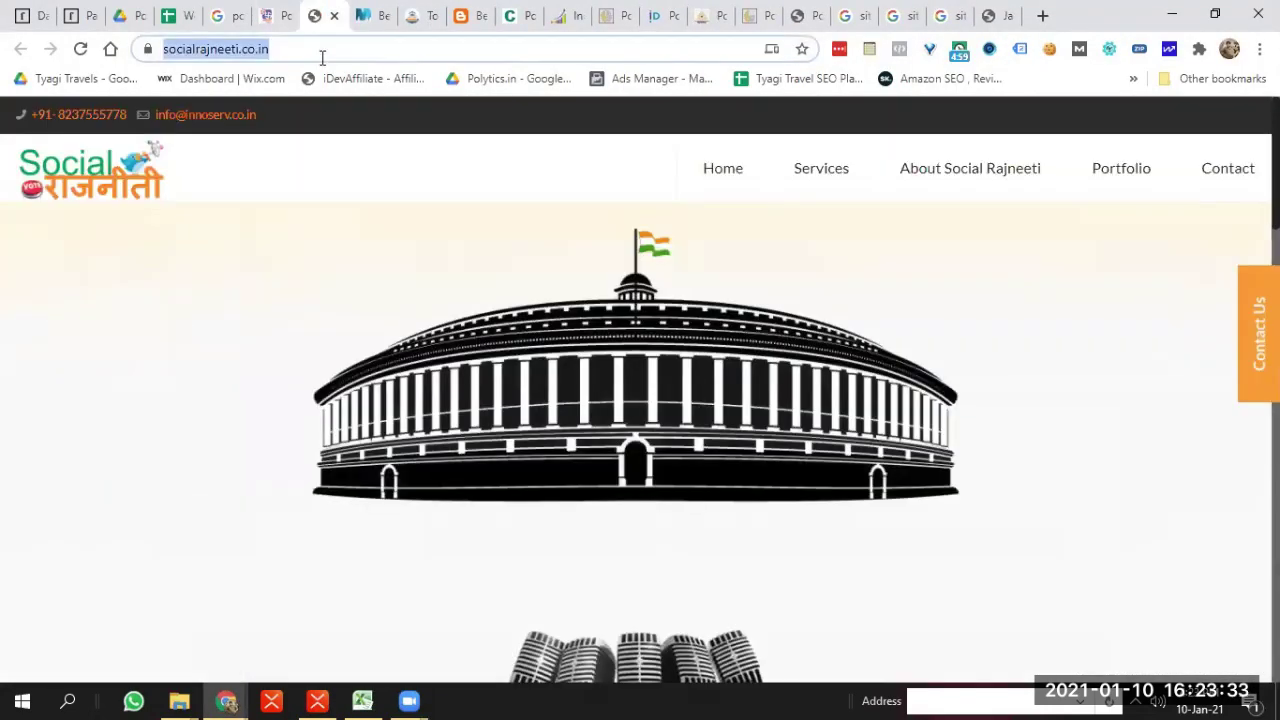
pyautogui.hotkey('alt', 'Tab')
pyautogui.scroll(5, 703, 344)
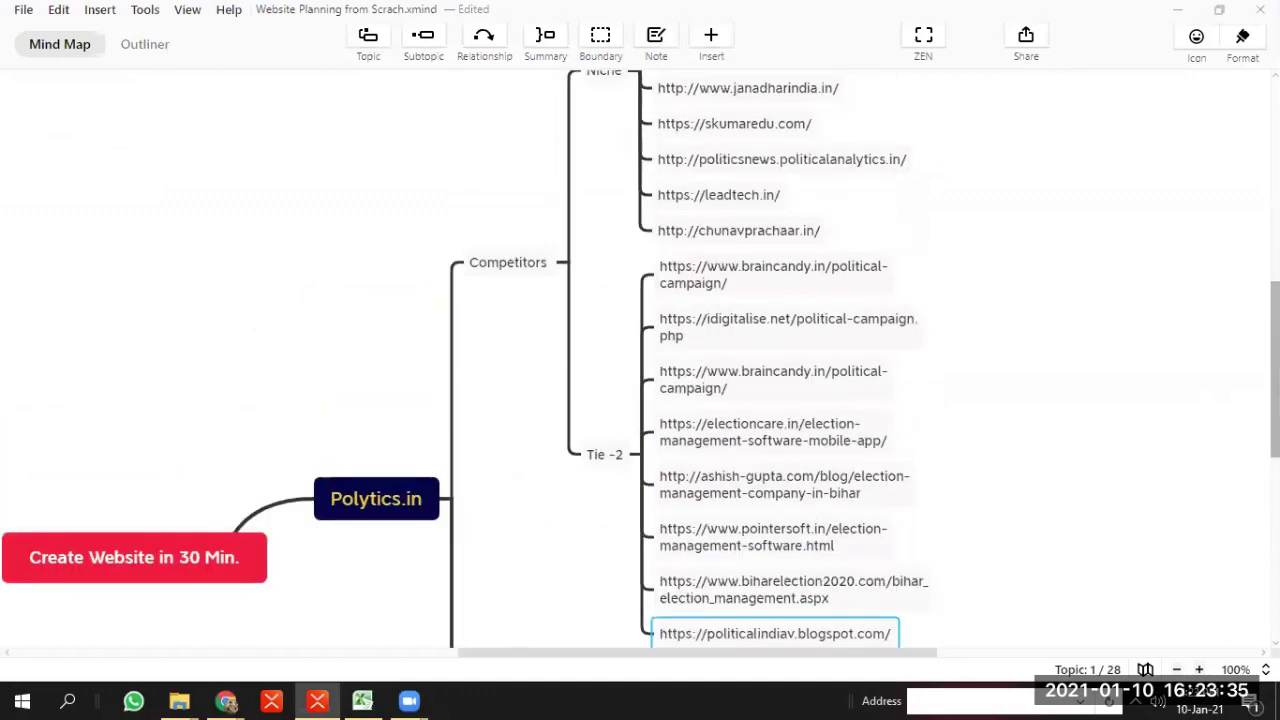
pyautogui.click(808, 366)
pyautogui.hotkey('alt', 'Tab')
pyautogui.hotkey('alt', 'Tab')
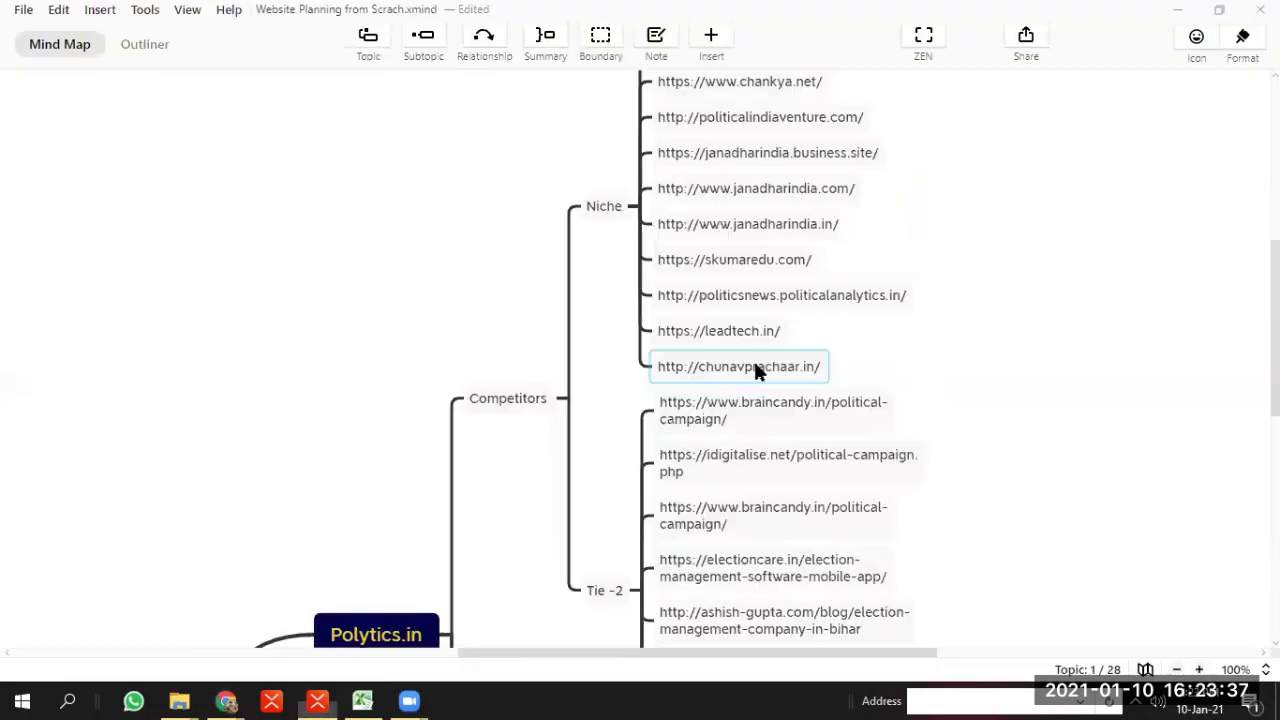
pyautogui.press('Return')
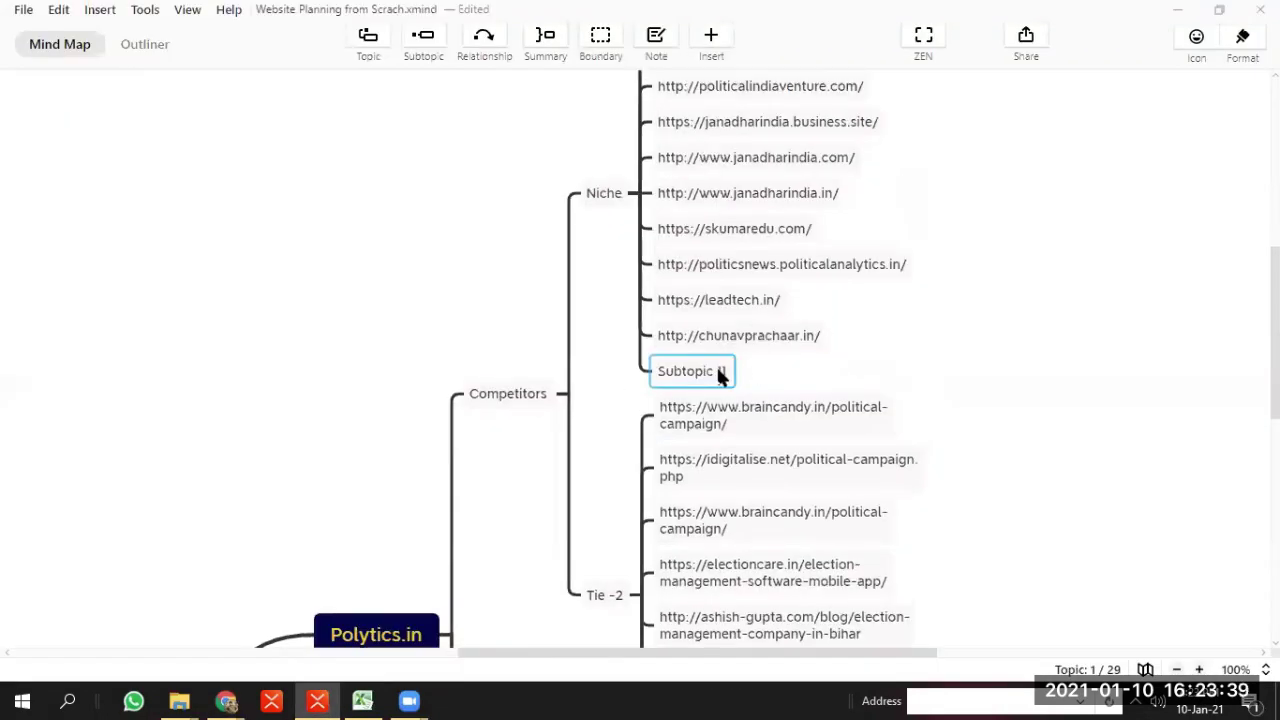
pyautogui.hotkey('ctrl', 'v')
# Close the socialrajneeti.co.in tab, copy the makeyoubig.com address and add it as a new last subtopic under Niche
pyautogui.hotkey('alt', 'Tab')
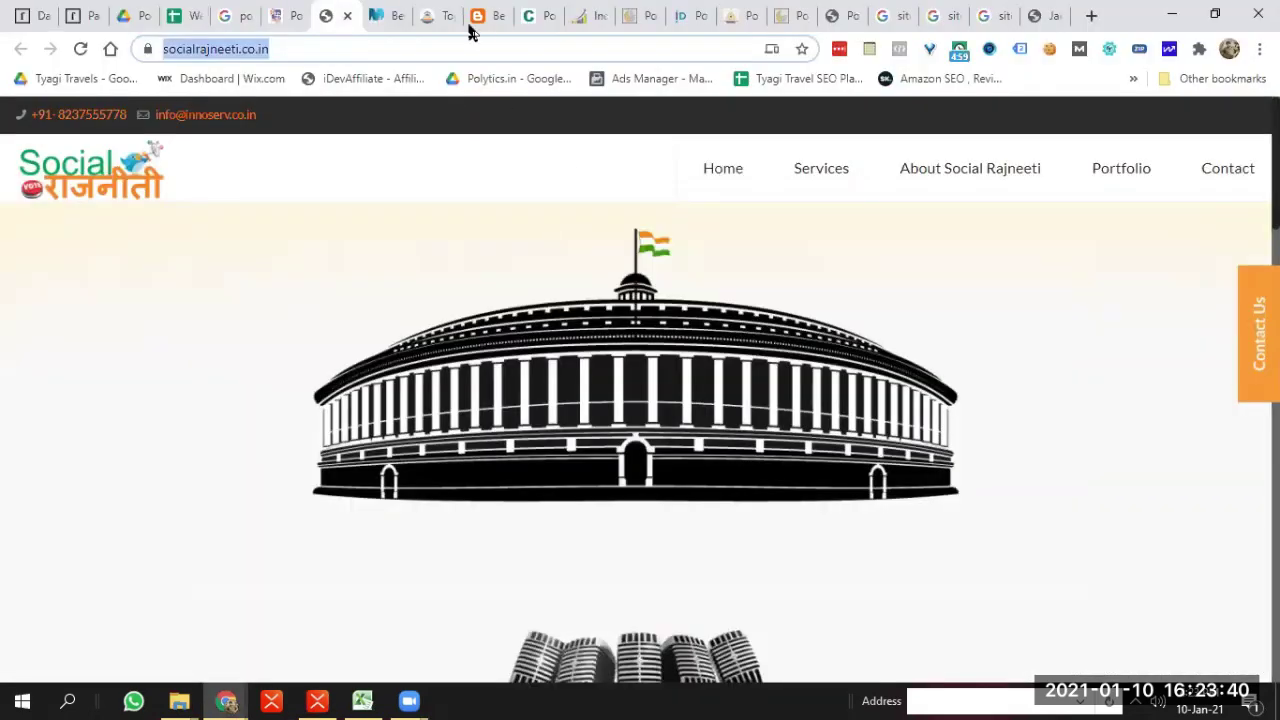
pyautogui.click(348, 16)
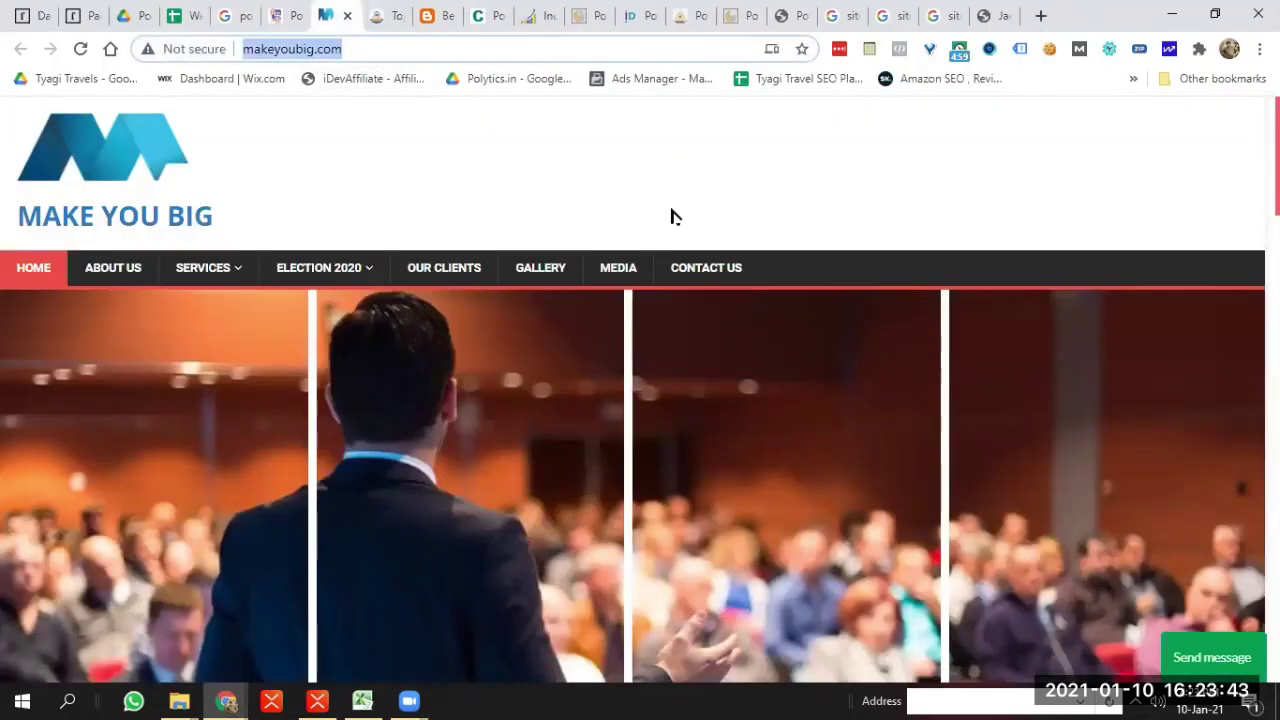
pyautogui.hotkey('alt', 'Tab')
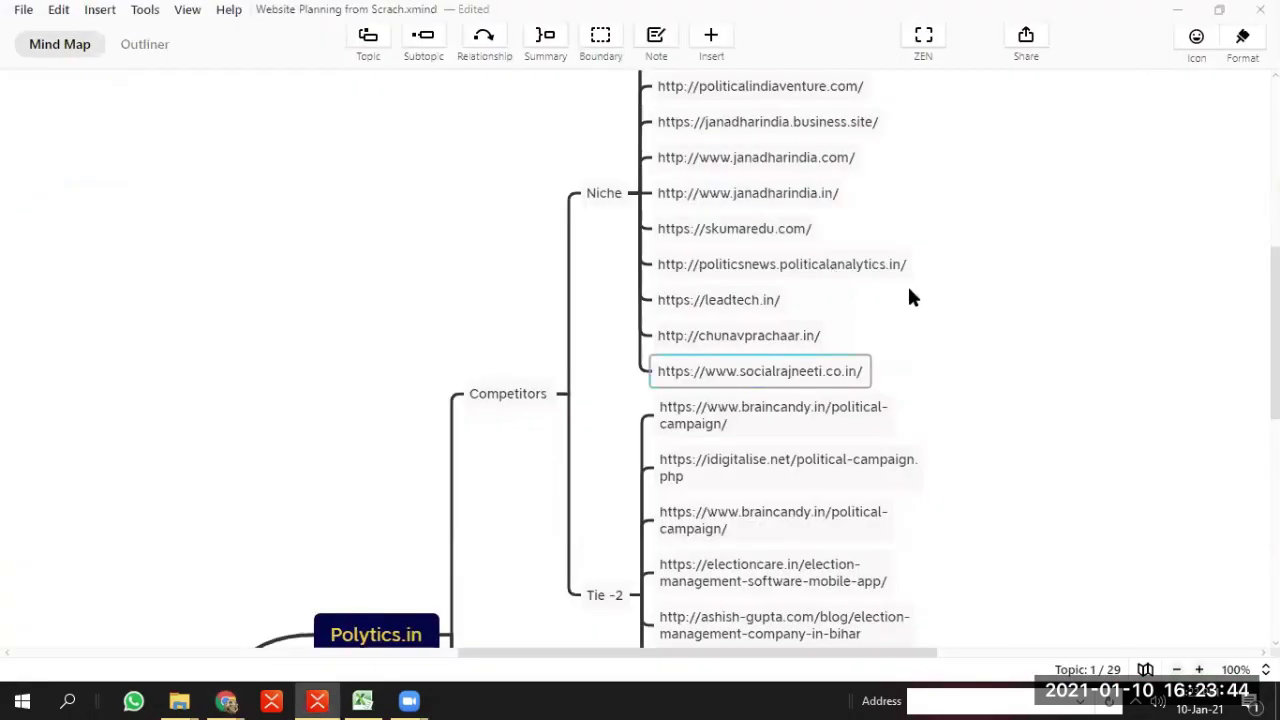
pyautogui.press('Return')
pyautogui.doubleClick(720, 383)
pyautogui.hotkey('ctrl', 'v')
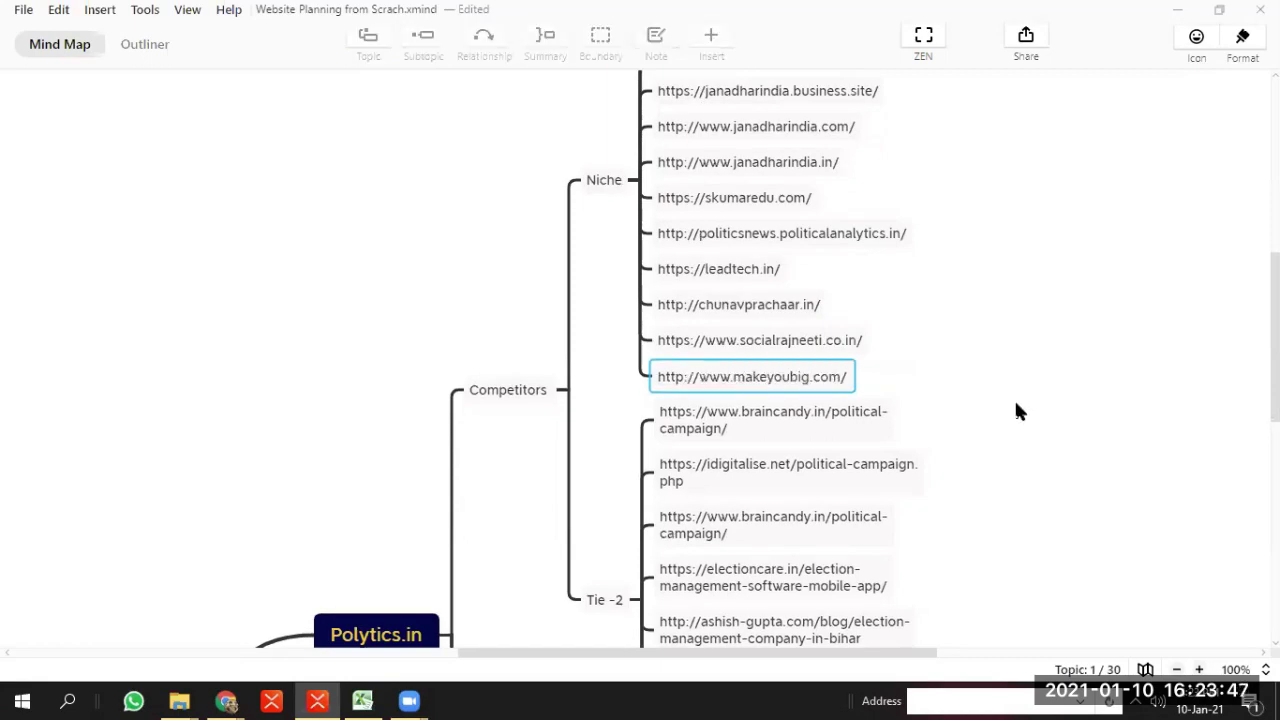
# Close the makeyoubig.com tab, review the smartneta.in About Us page and open the site's Election Software page
pyautogui.hotkey('alt', 'Tab')
pyautogui.click(366, 17)
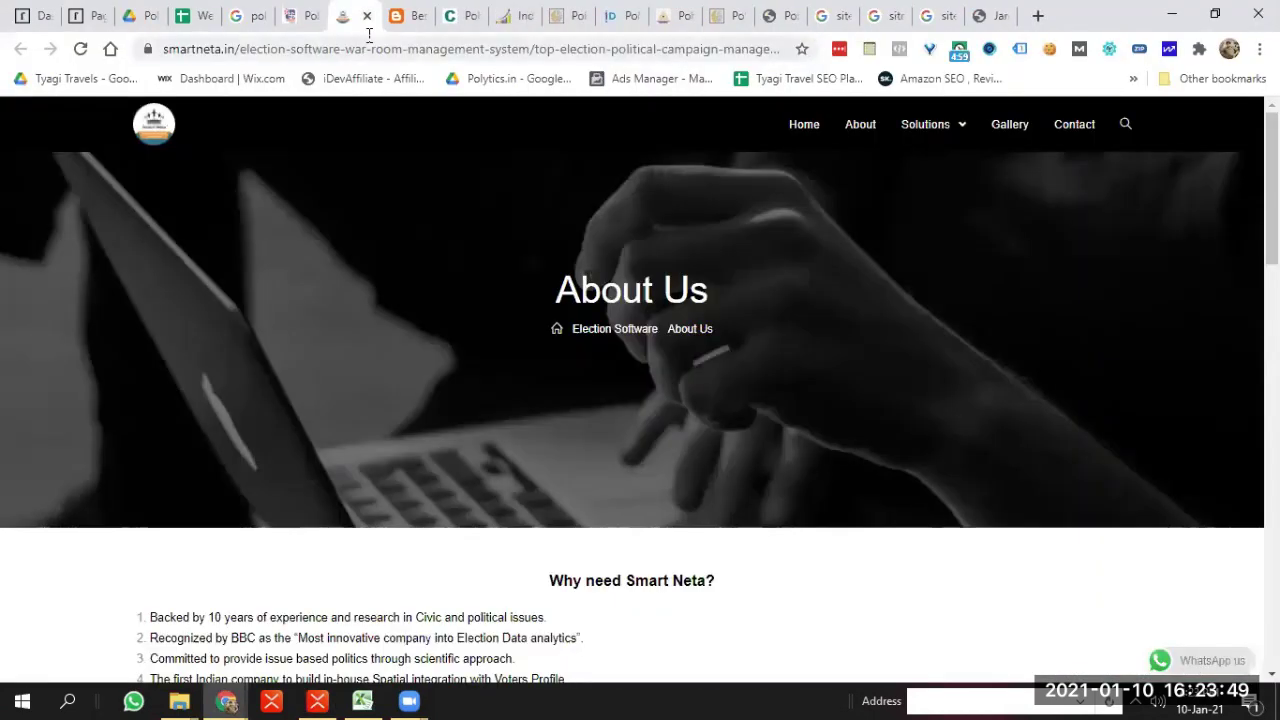
pyautogui.scroll(-5, 995, 388)
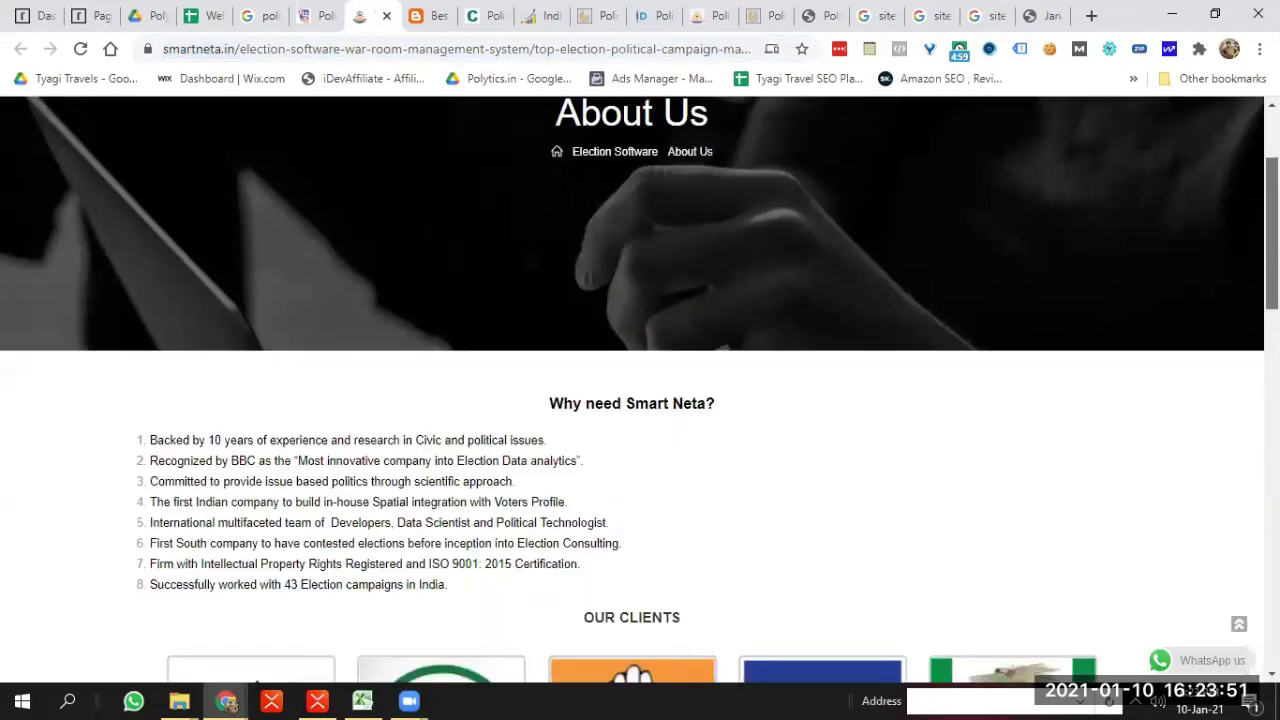
pyautogui.scroll(-10, 640, 390)
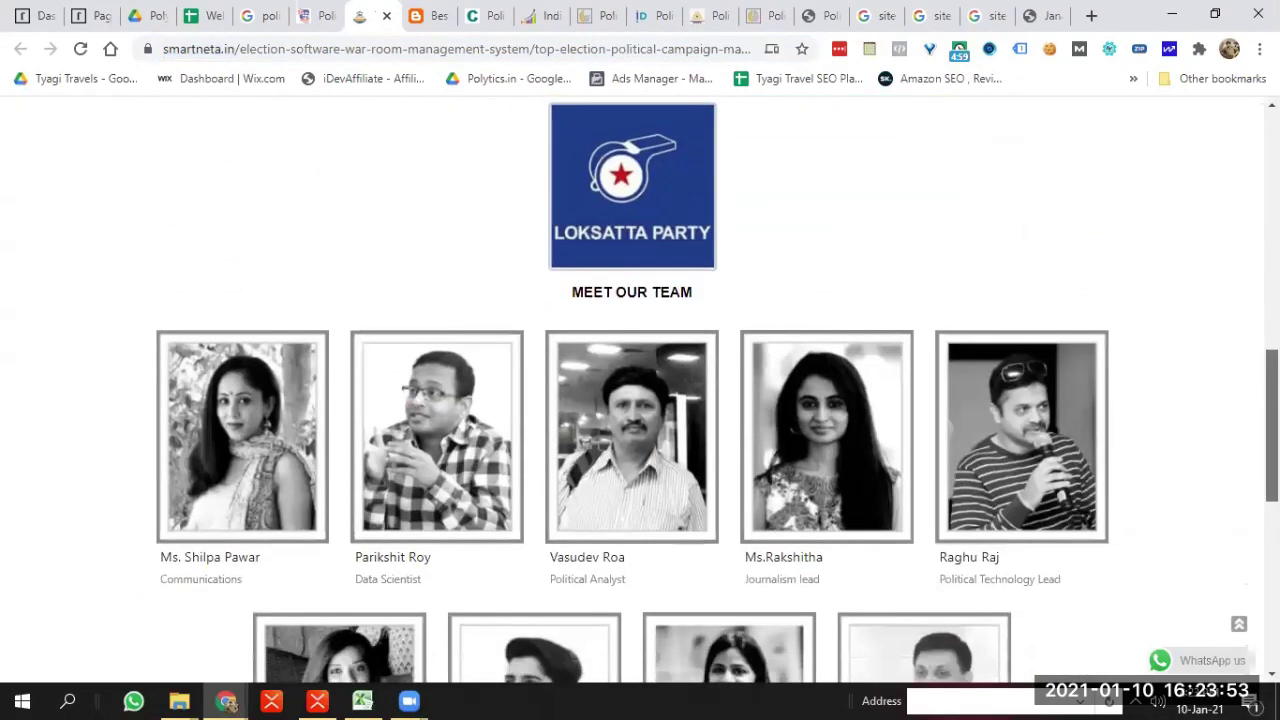
pyautogui.press('Home')
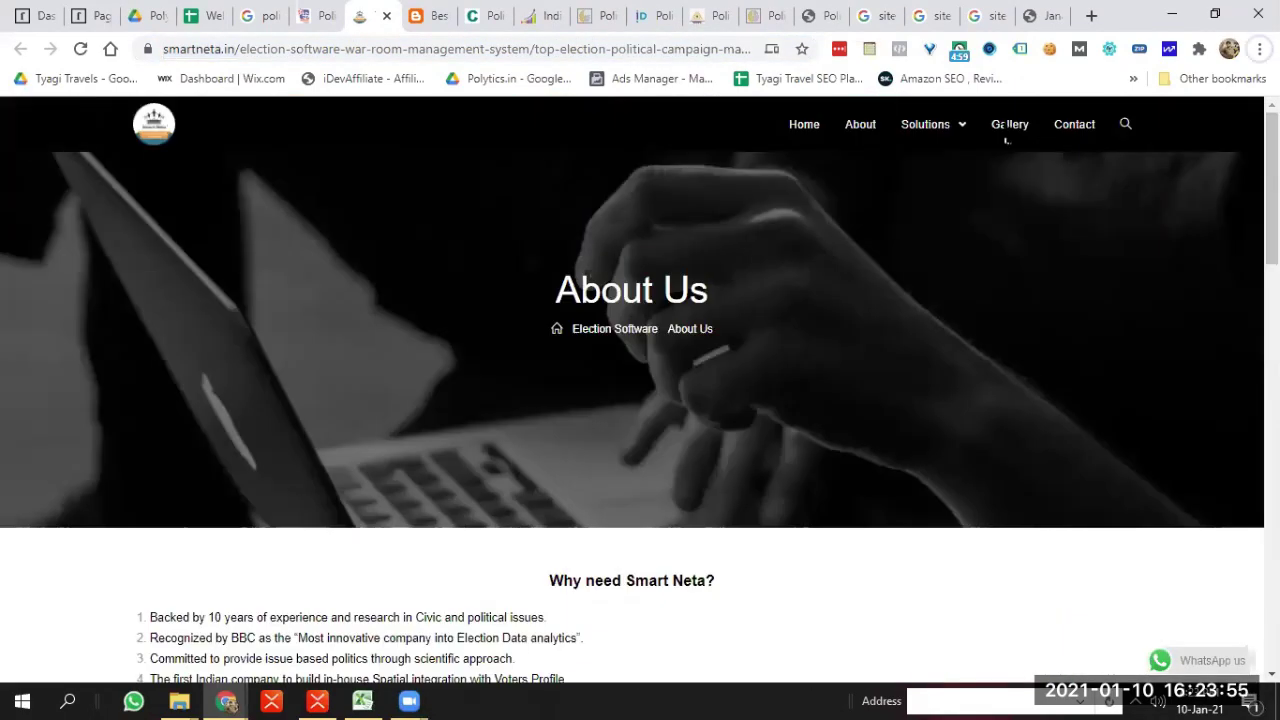
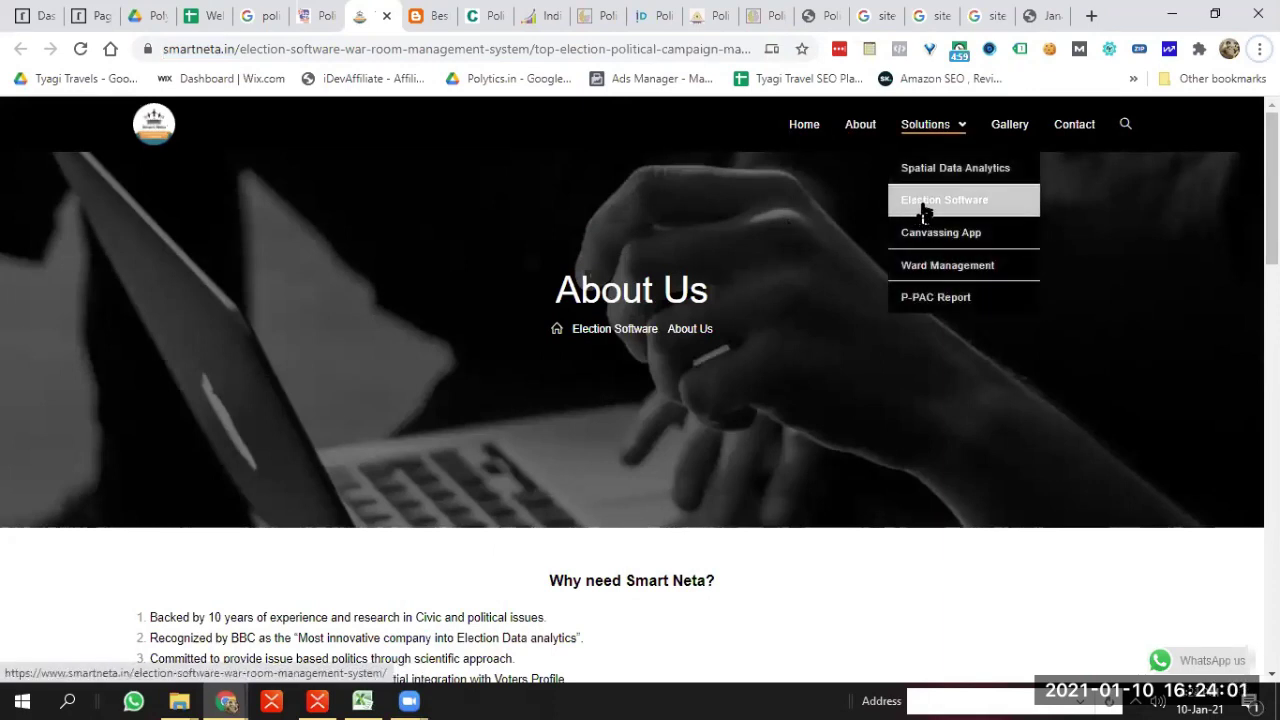
pyautogui.click(998, 205)
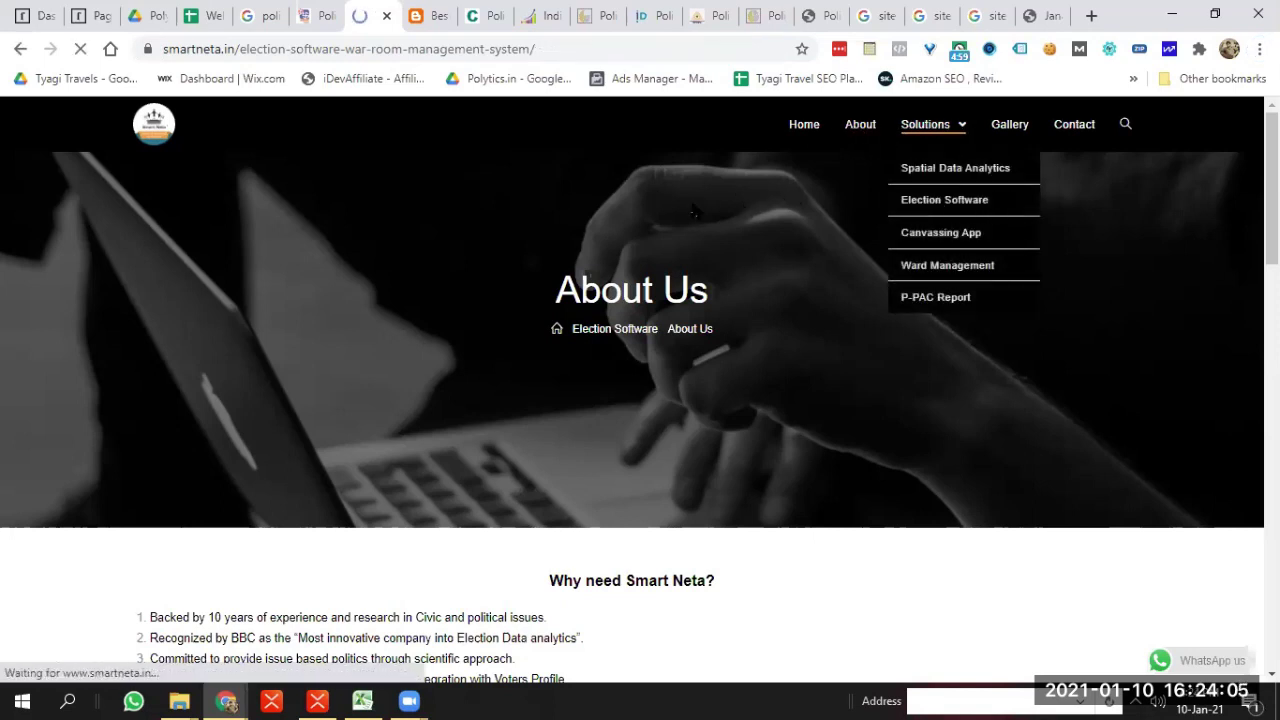
pyautogui.tripleClick(594, 292)
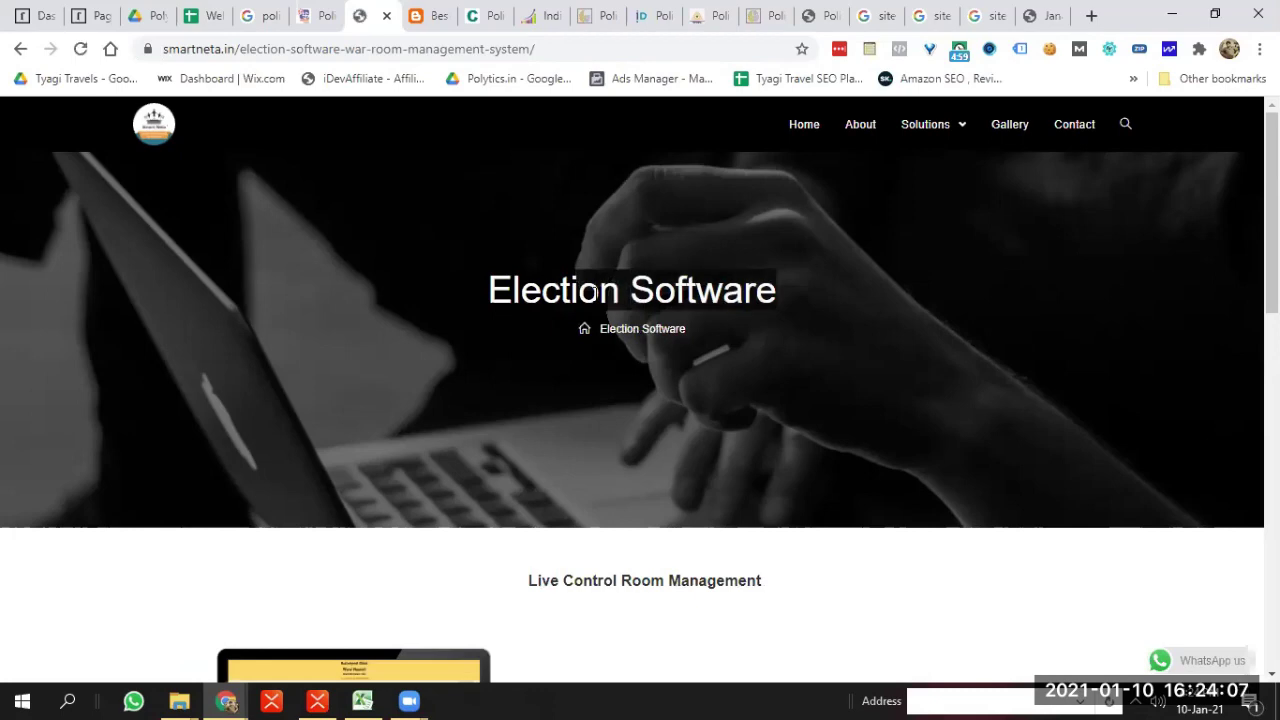
# Switch to XMind and collapse the Tie -2 branch under Competitors
pyautogui.hotkey('alt', 'Tab')
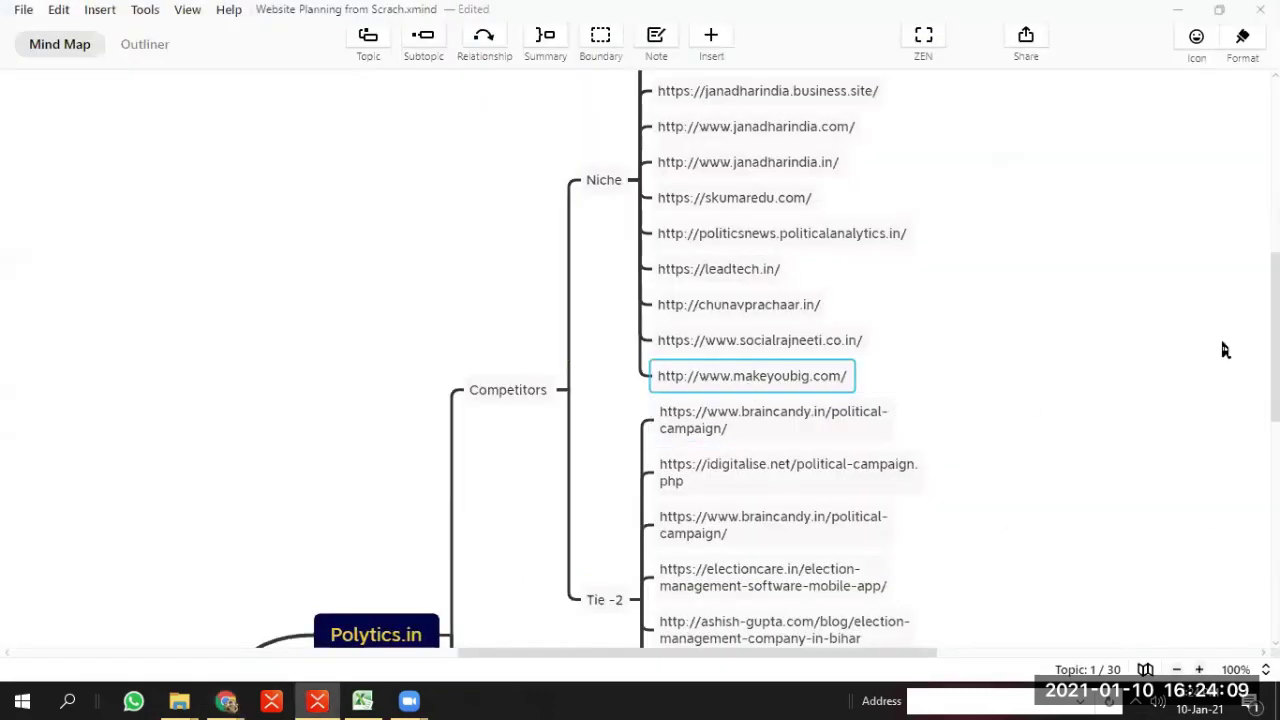
pyautogui.scroll(-2, 760, 450)
pyautogui.click(600, 474)
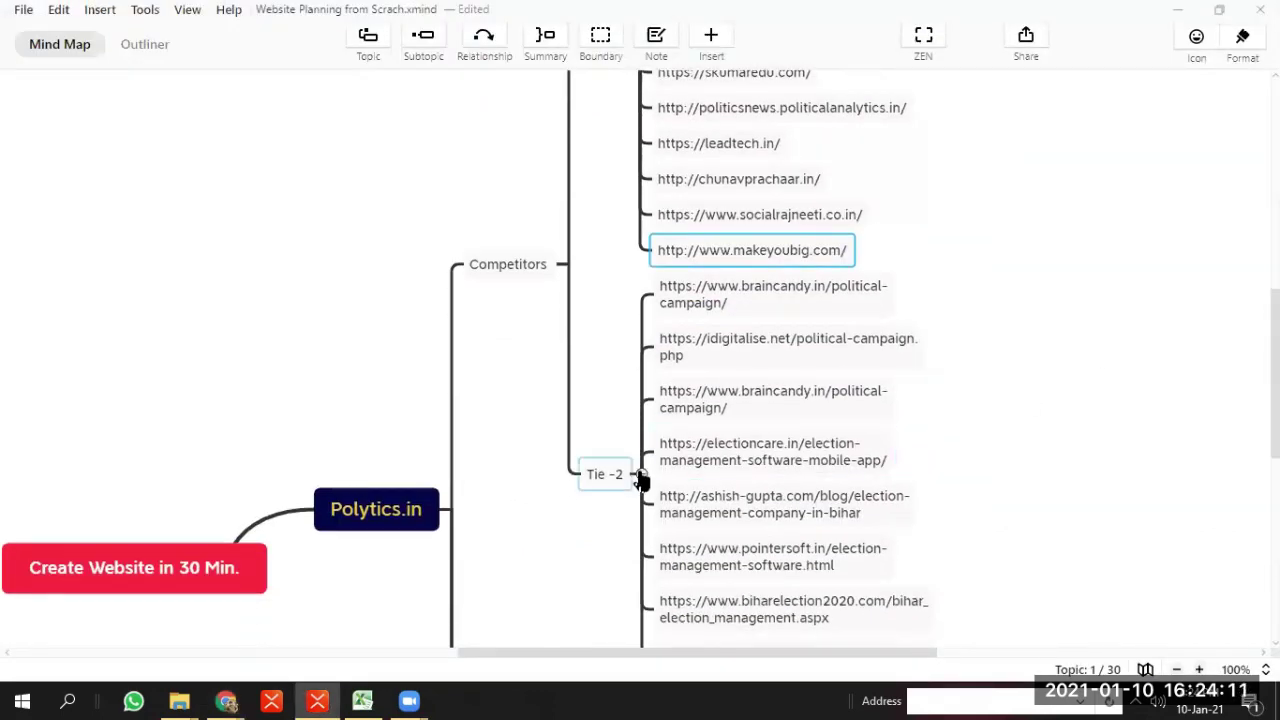
pyautogui.click(636, 474)
# Check the open chunavparchar.com and braincandy.in tabs in Chrome against the addresses recorded under Competitors in XMind
pyautogui.hotkey('alt', 'Tab')
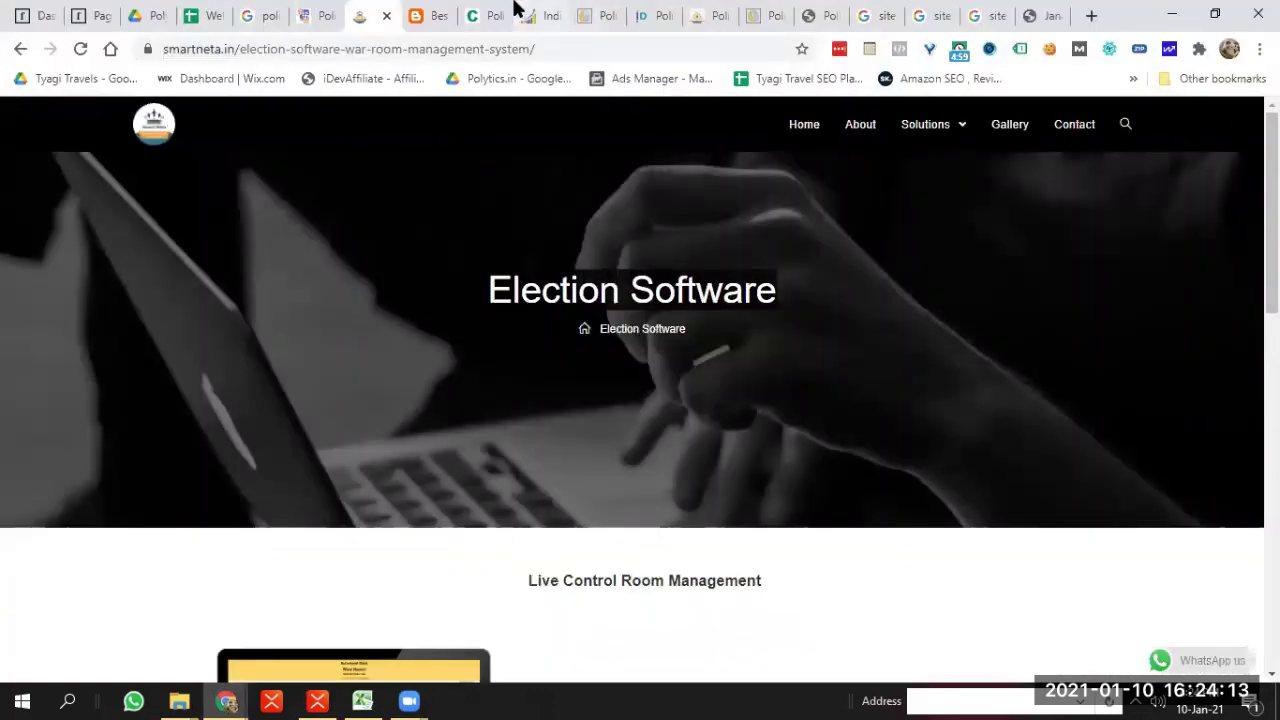
pyautogui.click(535, 15)
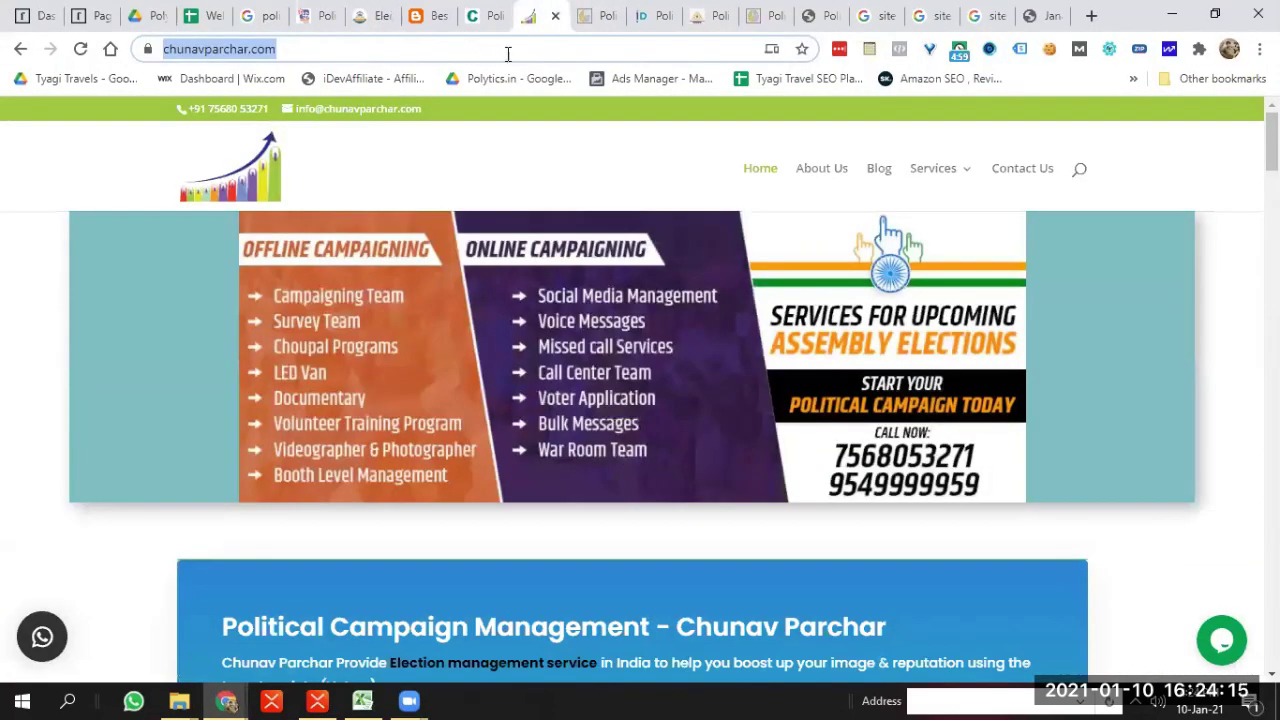
pyautogui.hotkey('alt', 'Tab')
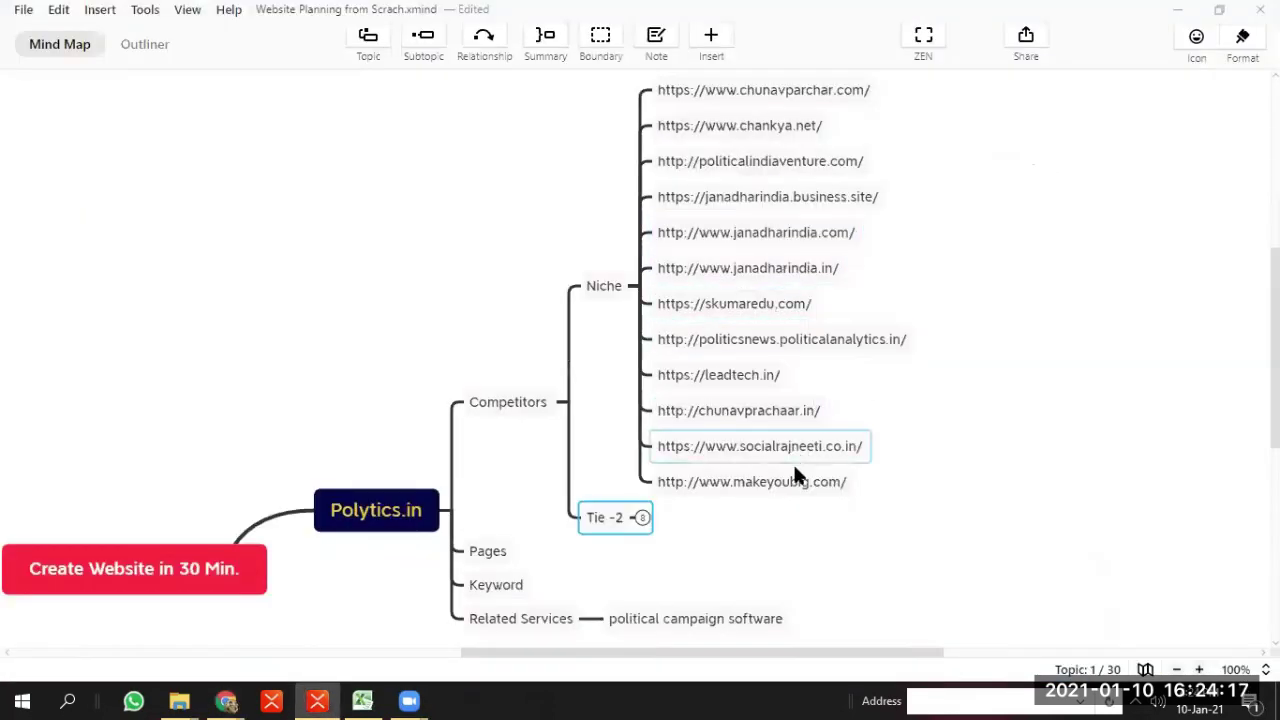
pyautogui.hotkey('alt', 'Tab')
pyautogui.click(595, 12)
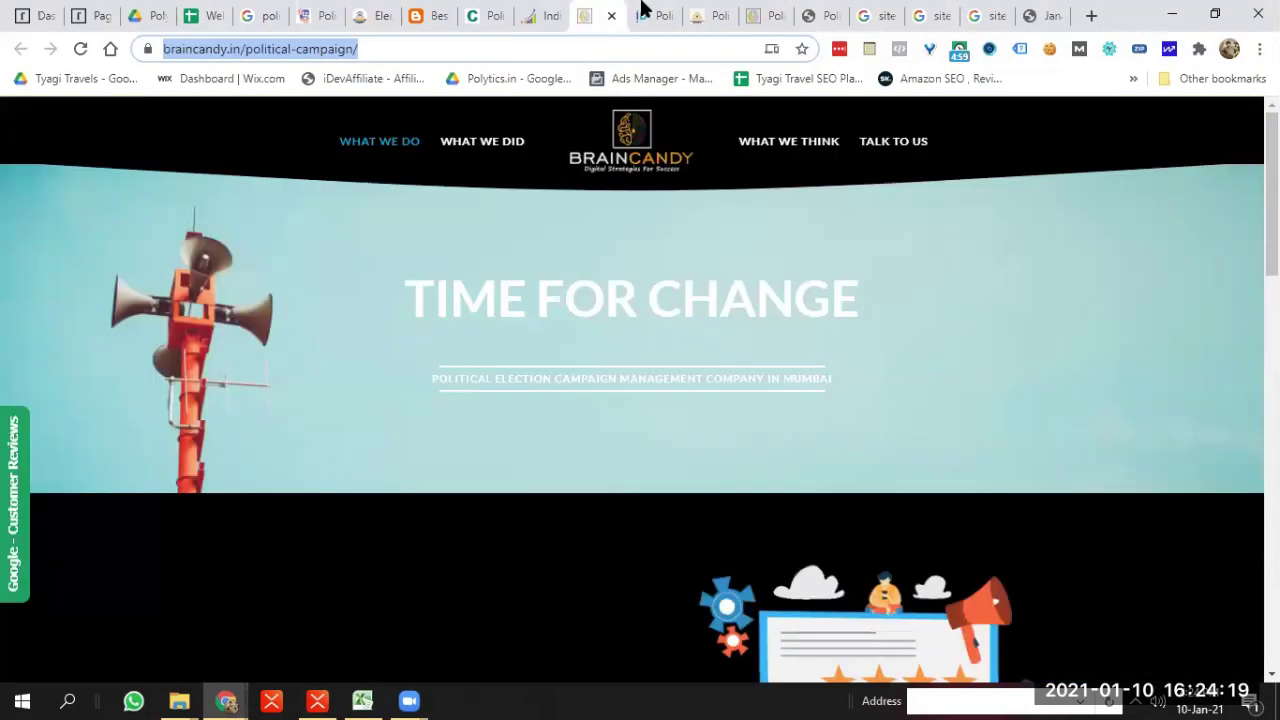
pyautogui.click(665, 12)
# Copy the chetu.com/political-campaigns.php address from Chrome and add it in XMind as a new last subtopic under Tie -2
pyautogui.click(480, 10)
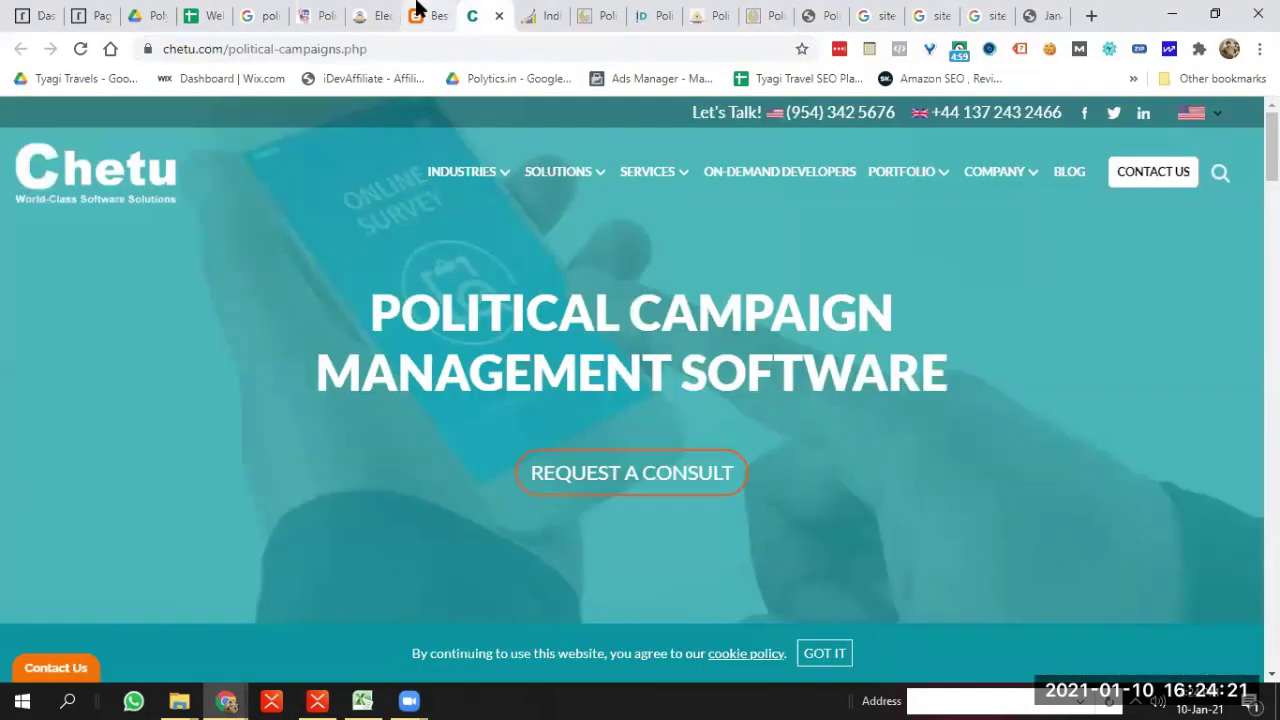
pyautogui.click(360, 50)
pyautogui.hotkey('ctrl', 'c')
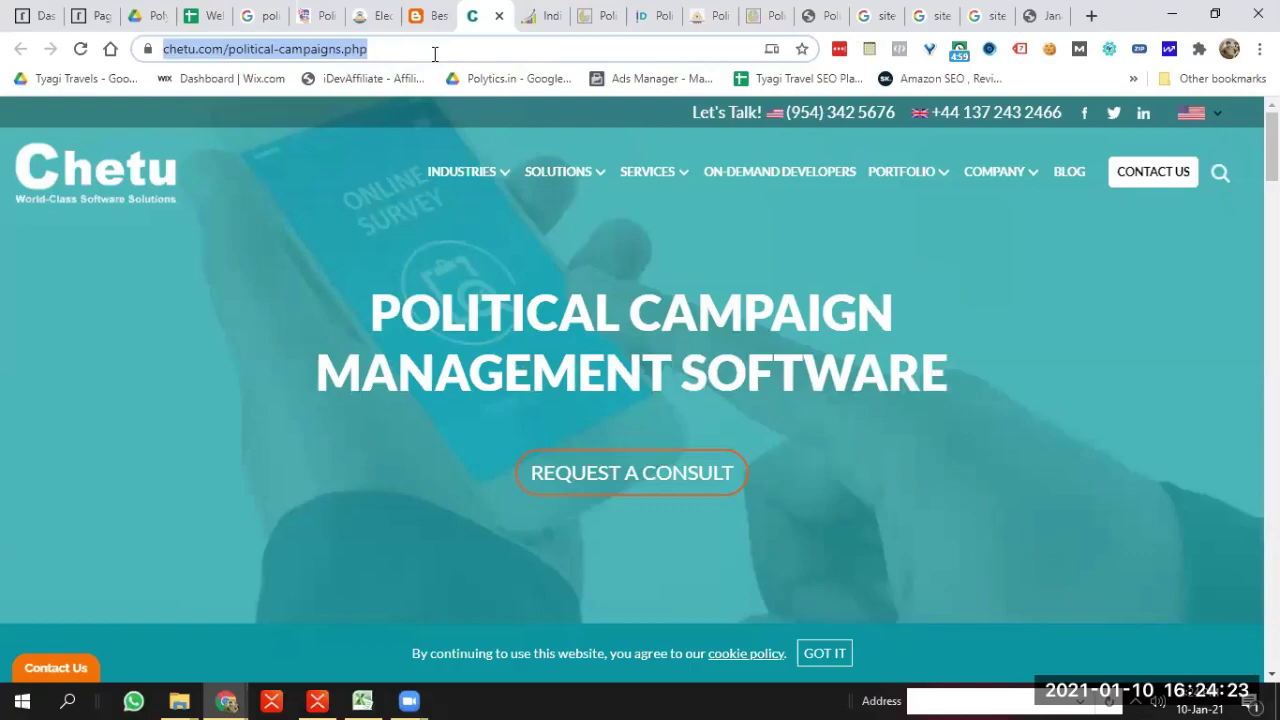
pyautogui.hotkey('alt', 'Tab')
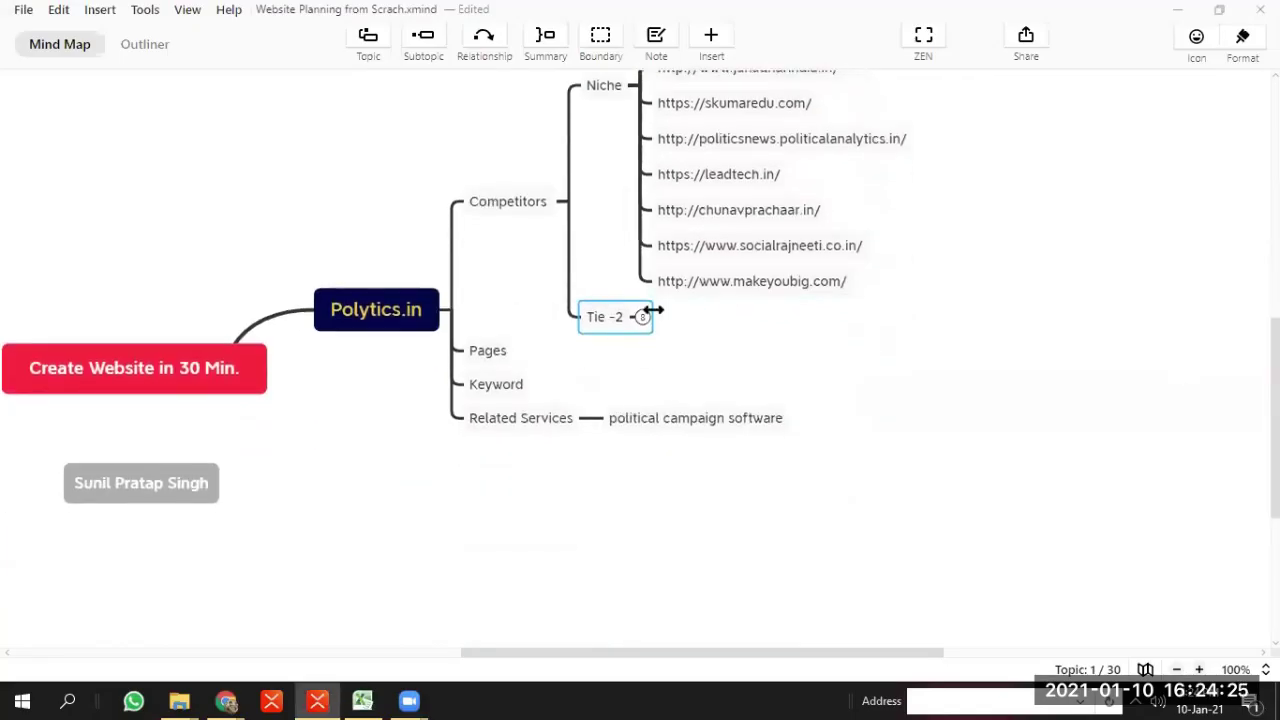
pyautogui.click(645, 318)
pyautogui.click(796, 458)
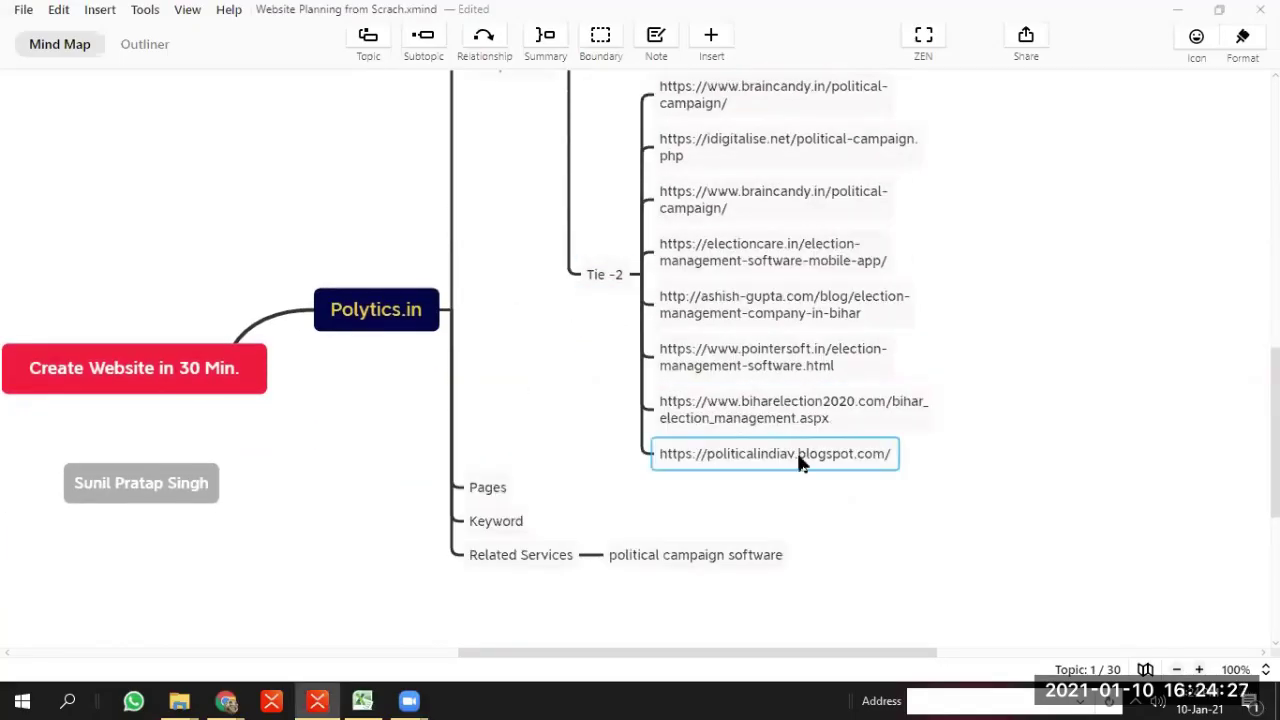
pyautogui.press('Return')
pyautogui.doubleClick(697, 475)
pyautogui.hotkey('ctrl', 'v')
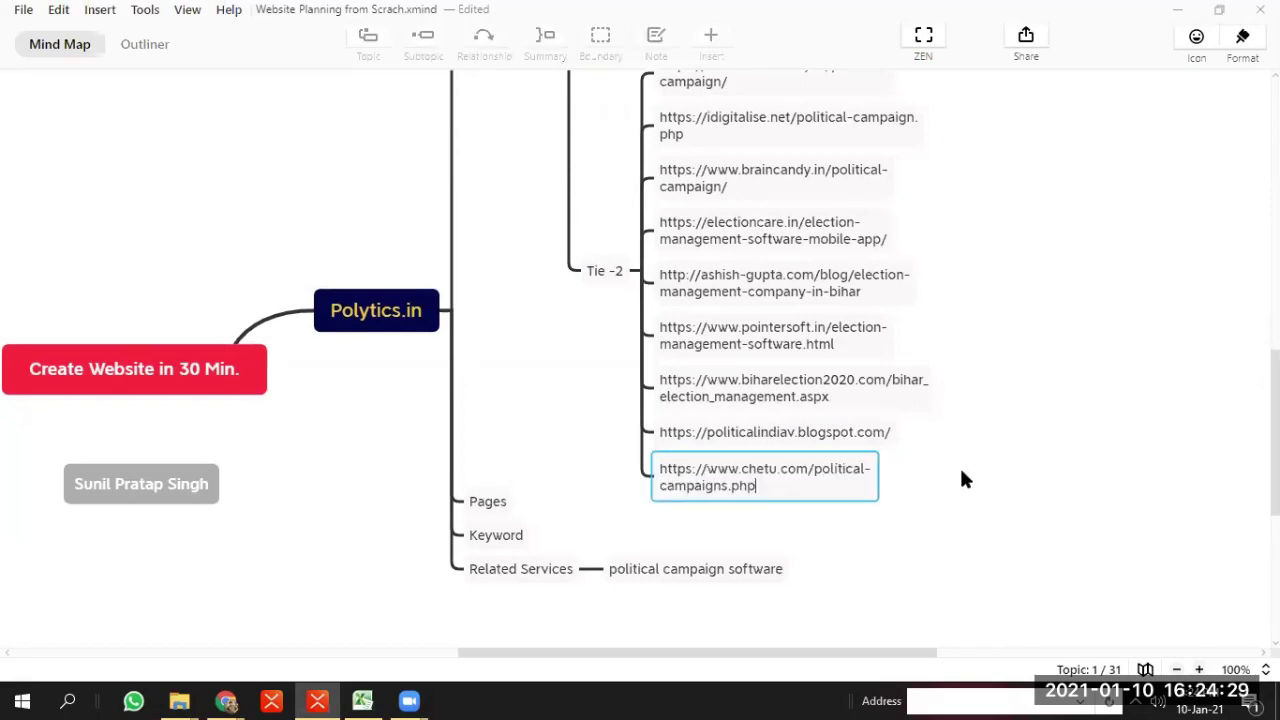
pyautogui.press('Return')
# Check chunavparchar.com in Chrome against the Niche list in XMind and collapse the whole Competitors branch
pyautogui.scroll(5, 959, 465)
pyautogui.scroll(3, 959, 465)
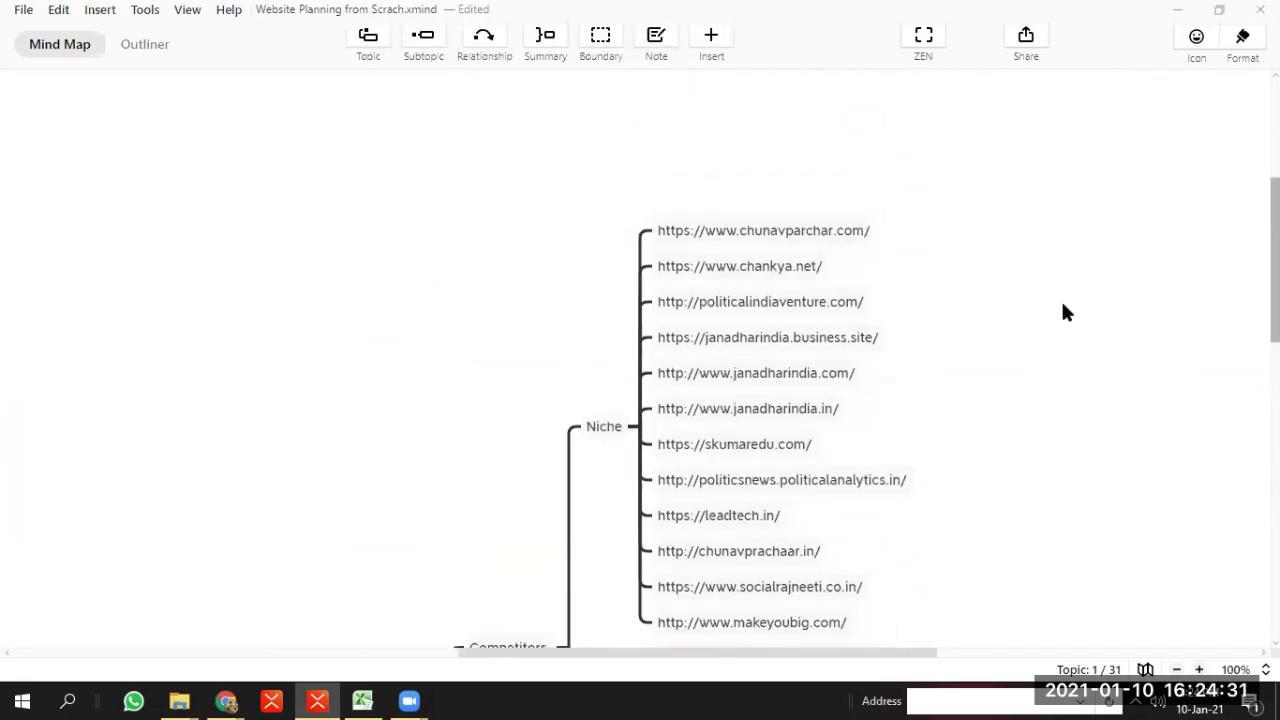
pyautogui.hotkey('alt', 'Tab')
pyautogui.click(545, 17)
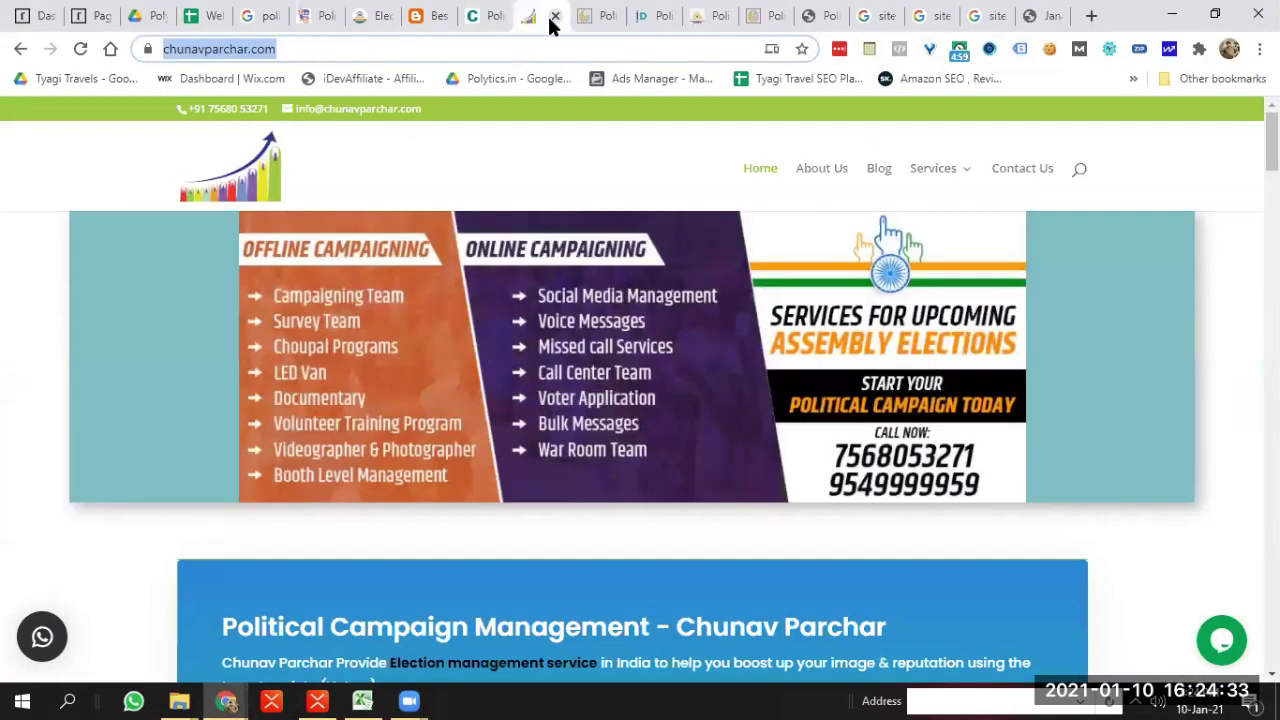
pyautogui.hotkey('alt', 'Tab')
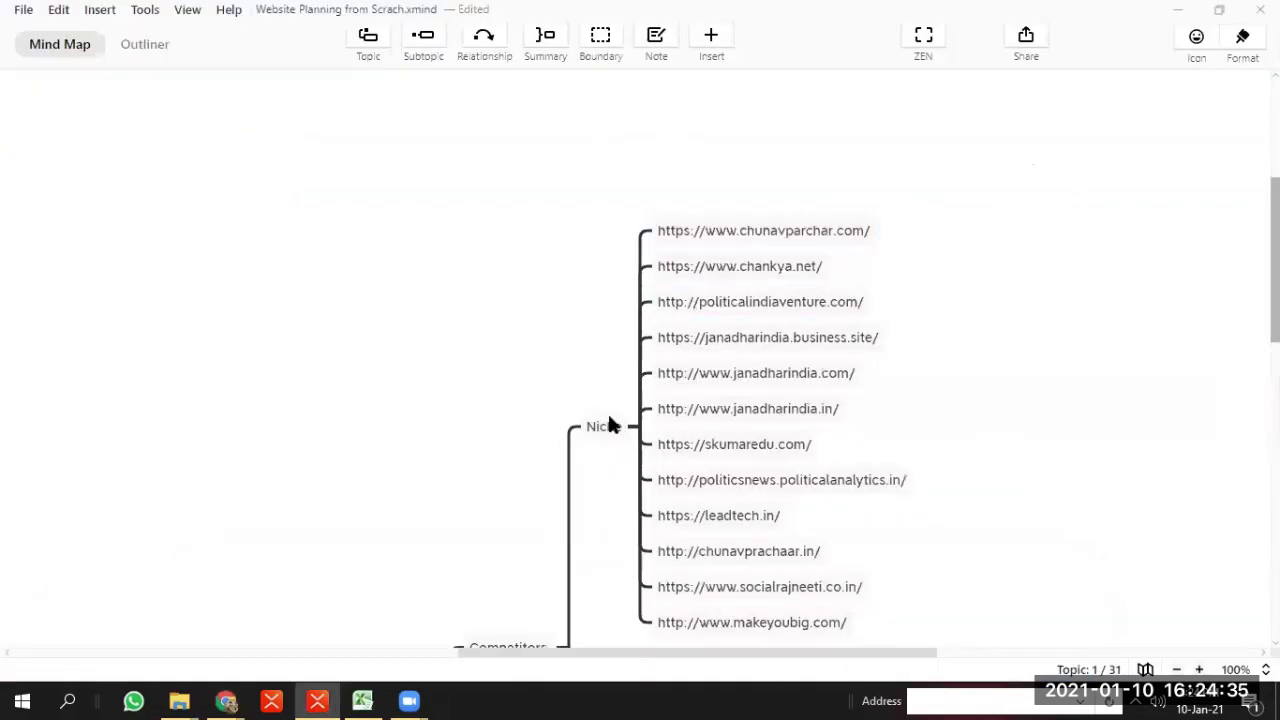
pyautogui.scroll(1, 607, 411)
pyautogui.scroll(-6, 600, 400)
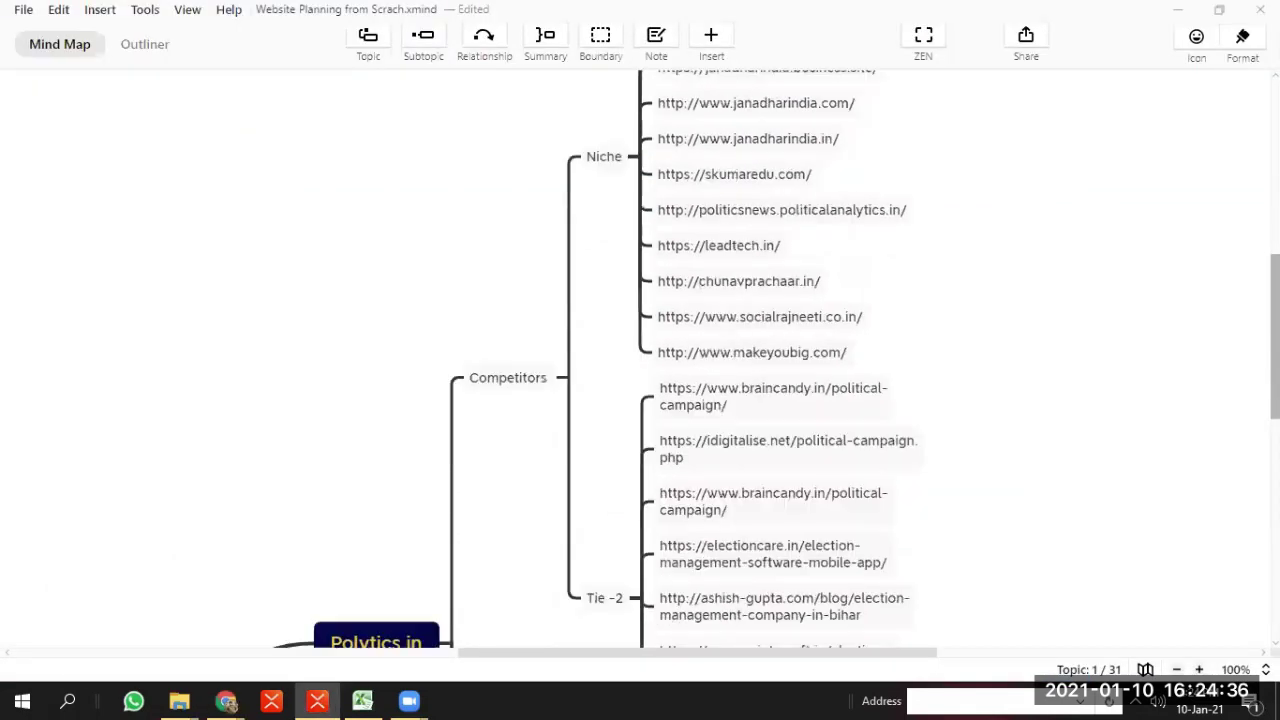
pyautogui.click(565, 378)
pyautogui.click(1131, 323)
pyautogui.scroll(-3, 800, 360)
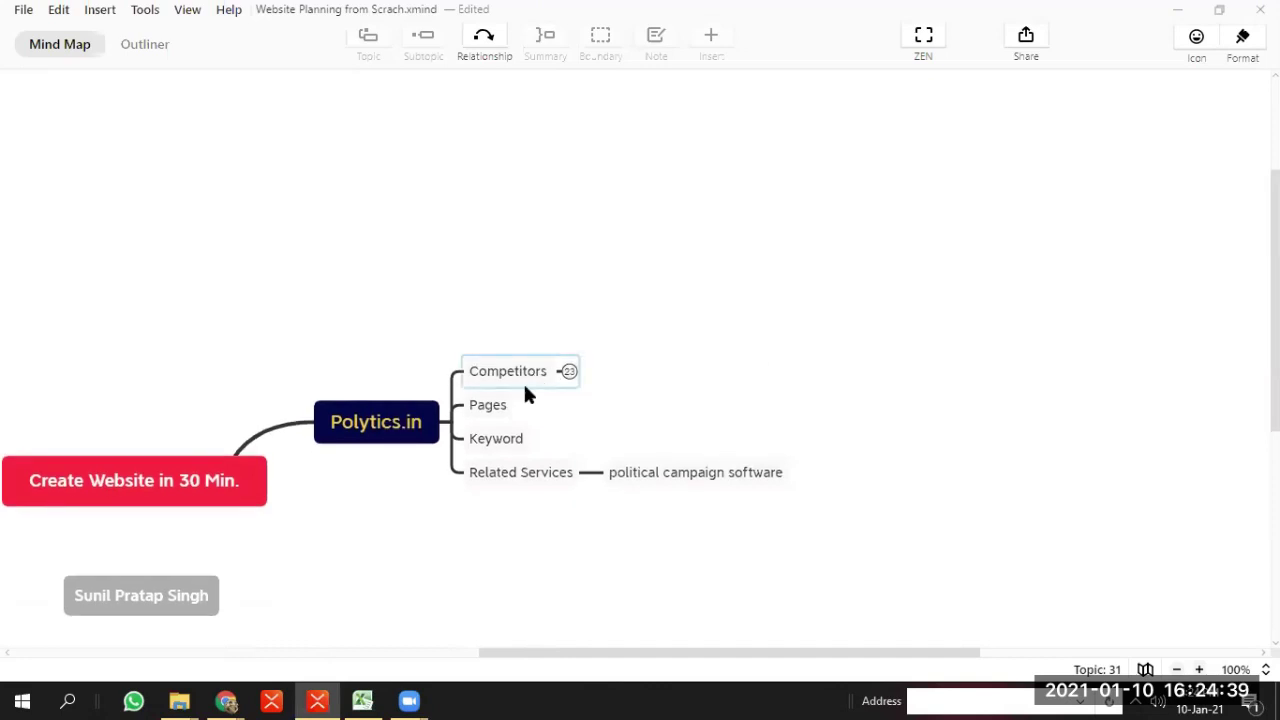
# Add a topic named Services after Pages under Polytics.in and give it a first subtopic
pyautogui.click(480, 406)
pyautogui.click(482, 408)
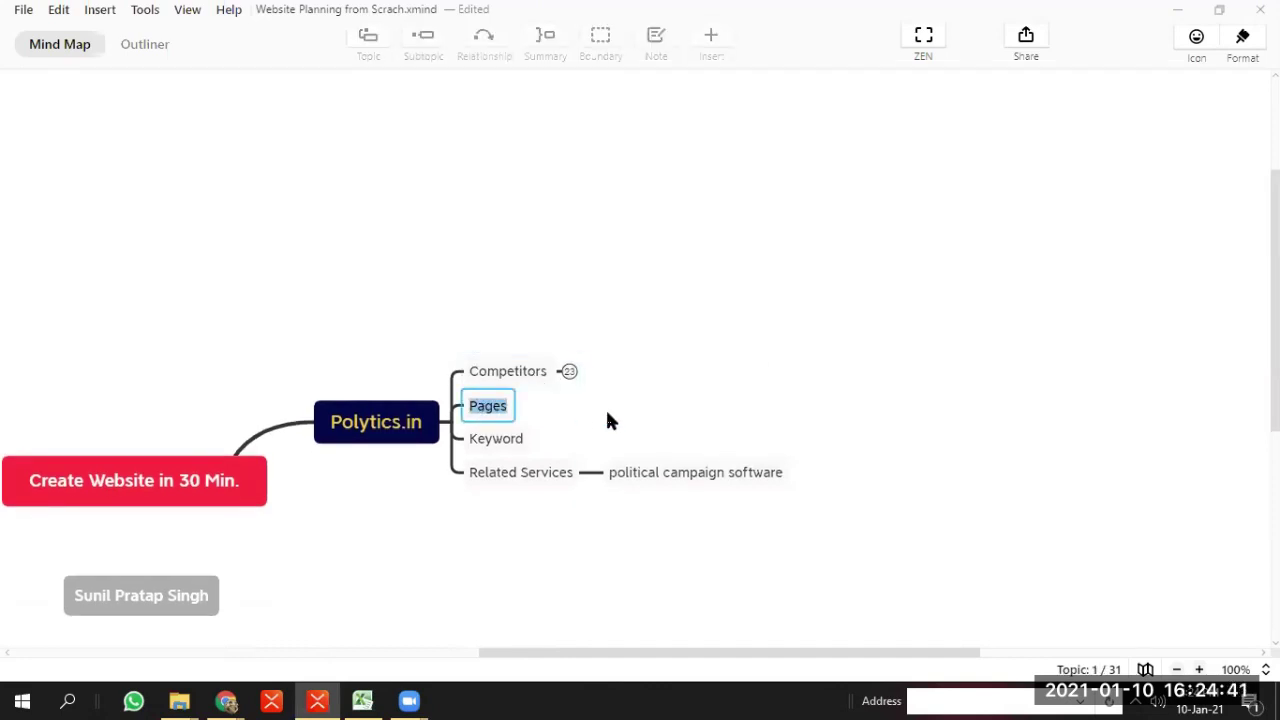
pyautogui.press('Return')
pyautogui.press('Return')
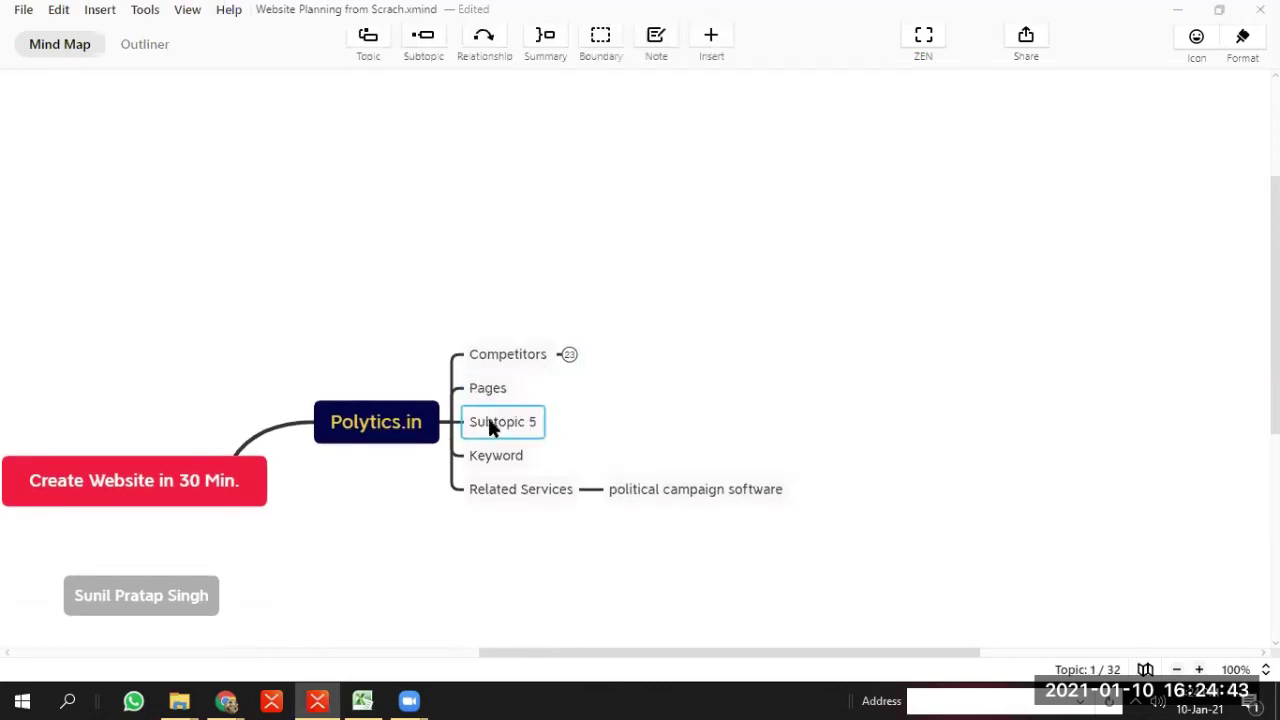
pyautogui.click(488, 417)
pyautogui.write('sERVI')
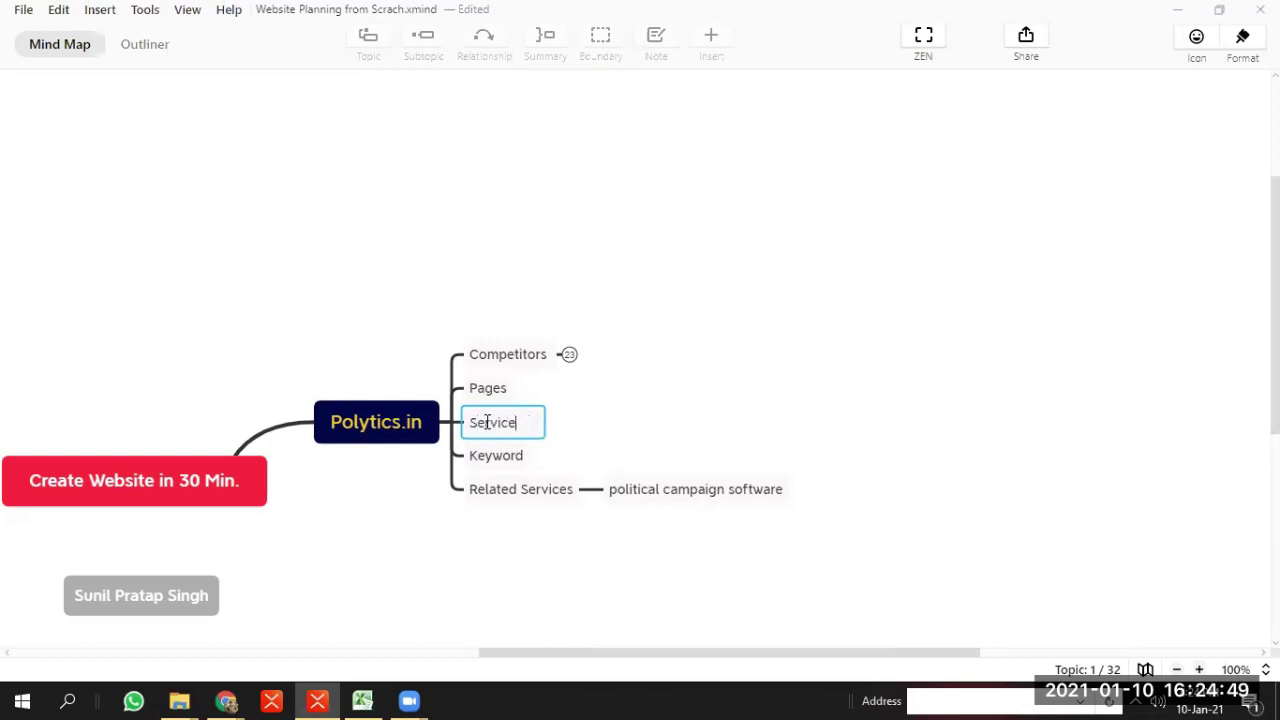
pyautogui.click(750, 413)
pyautogui.click(496, 420)
pyautogui.press('Tab')
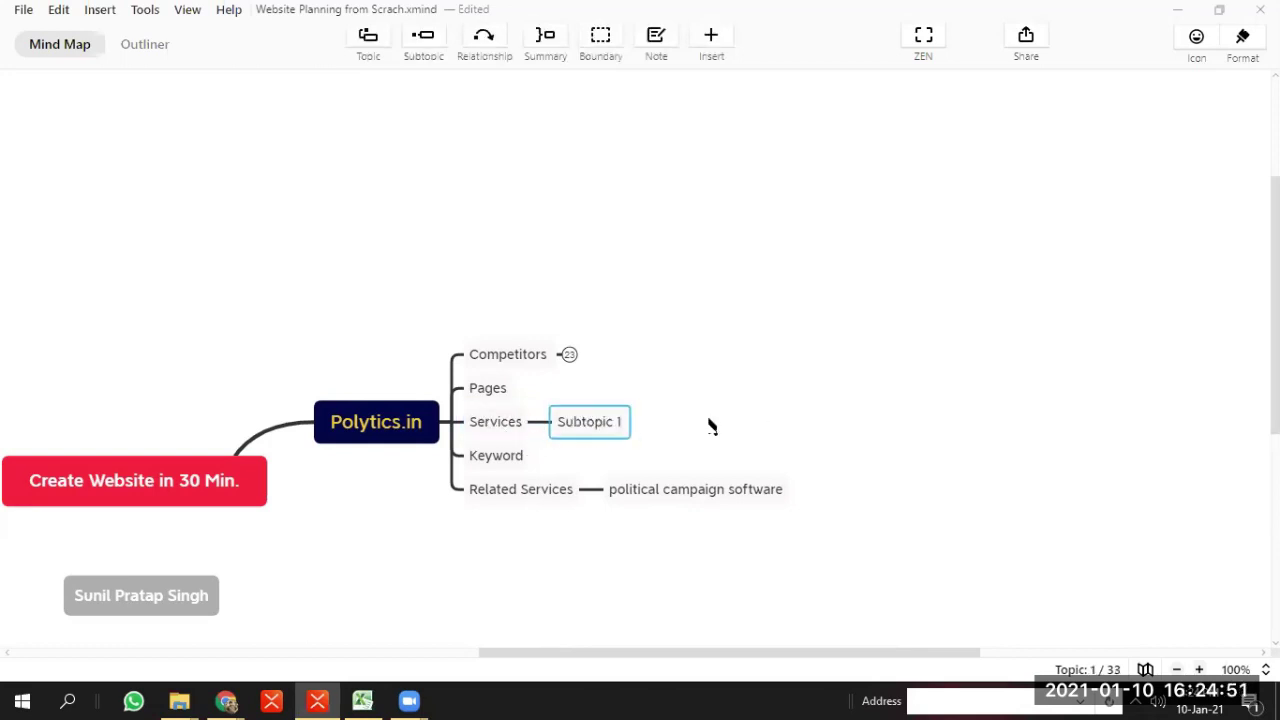
# Switch to Chrome and open chunavparchar.com's Election Management Service, Election War Room, Live Broadcasting, Political Research and Private Call Center pages in new tabs
pyautogui.hotkey('alt', 'Tab')
pyautogui.moveTo(942, 176)
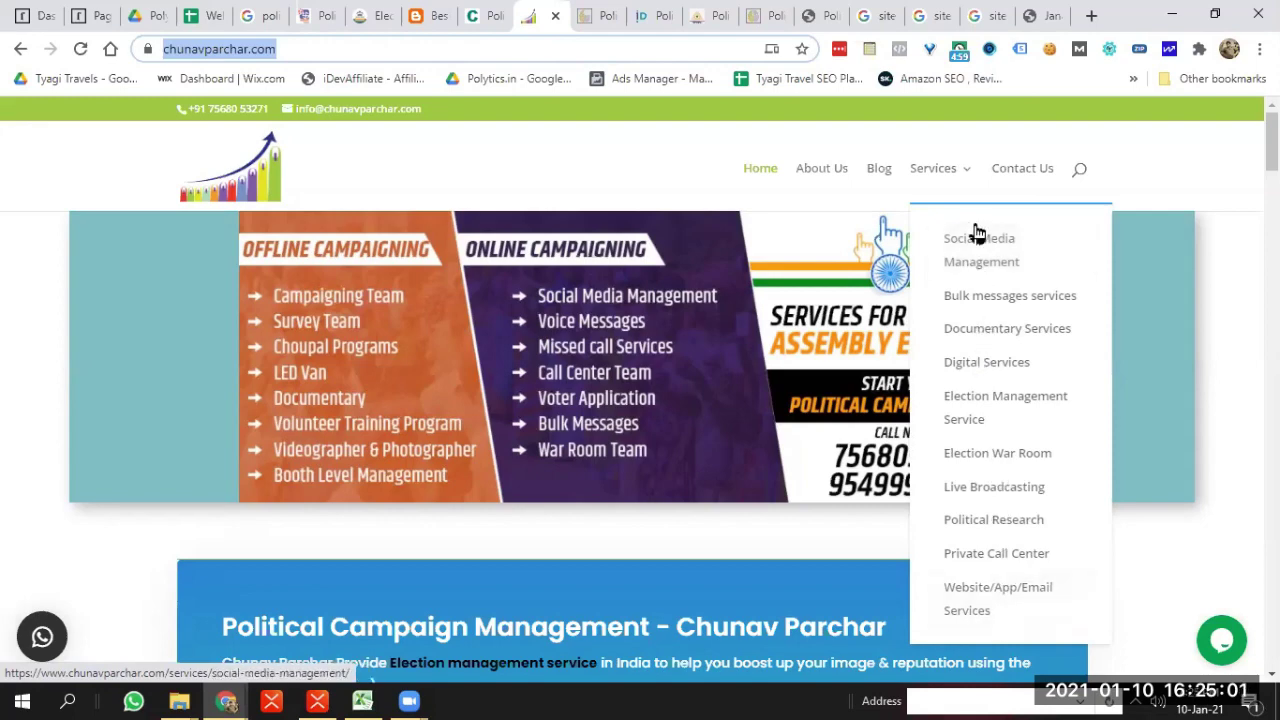
pyautogui.middleClick(995, 408)
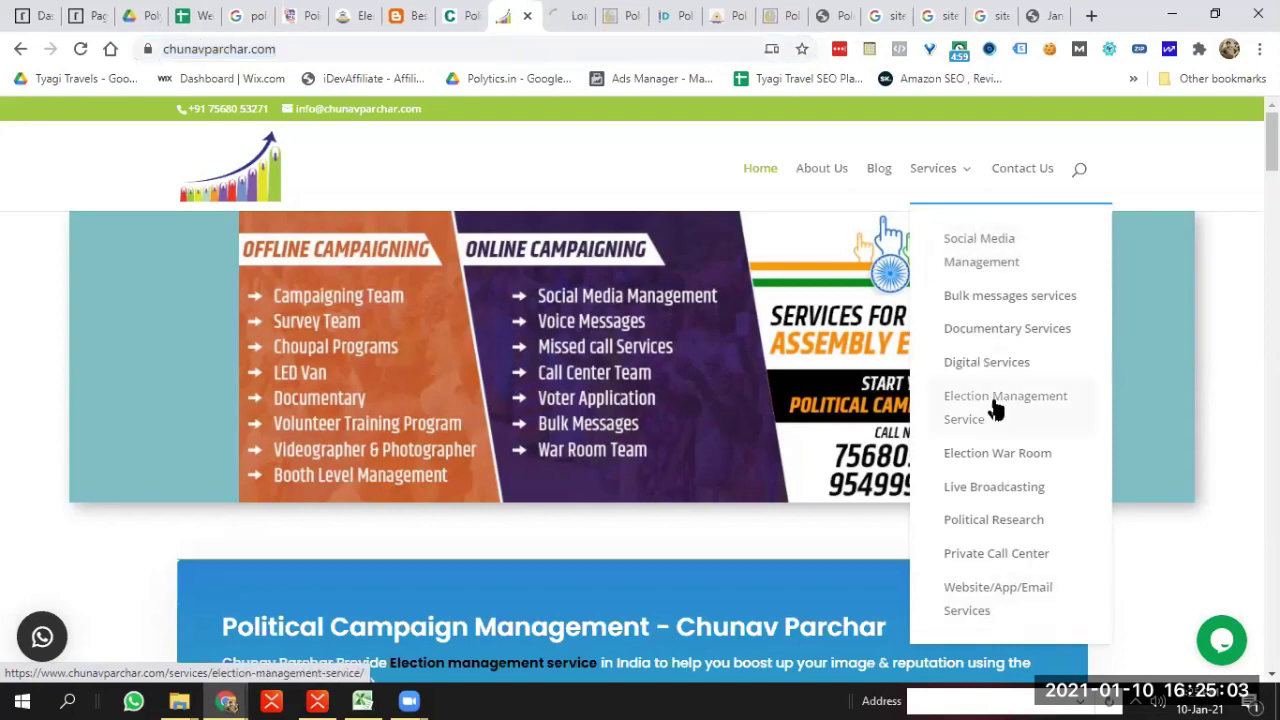
pyautogui.middleClick(998, 456)
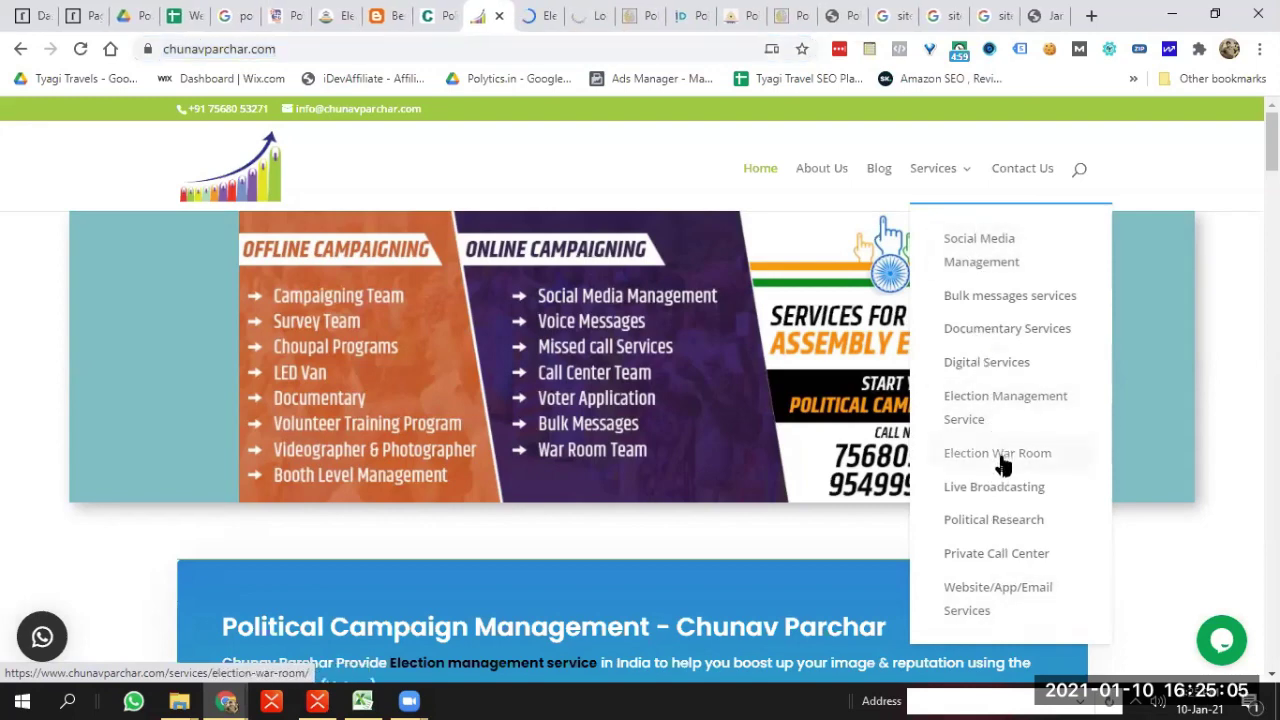
pyautogui.middleClick(999, 490)
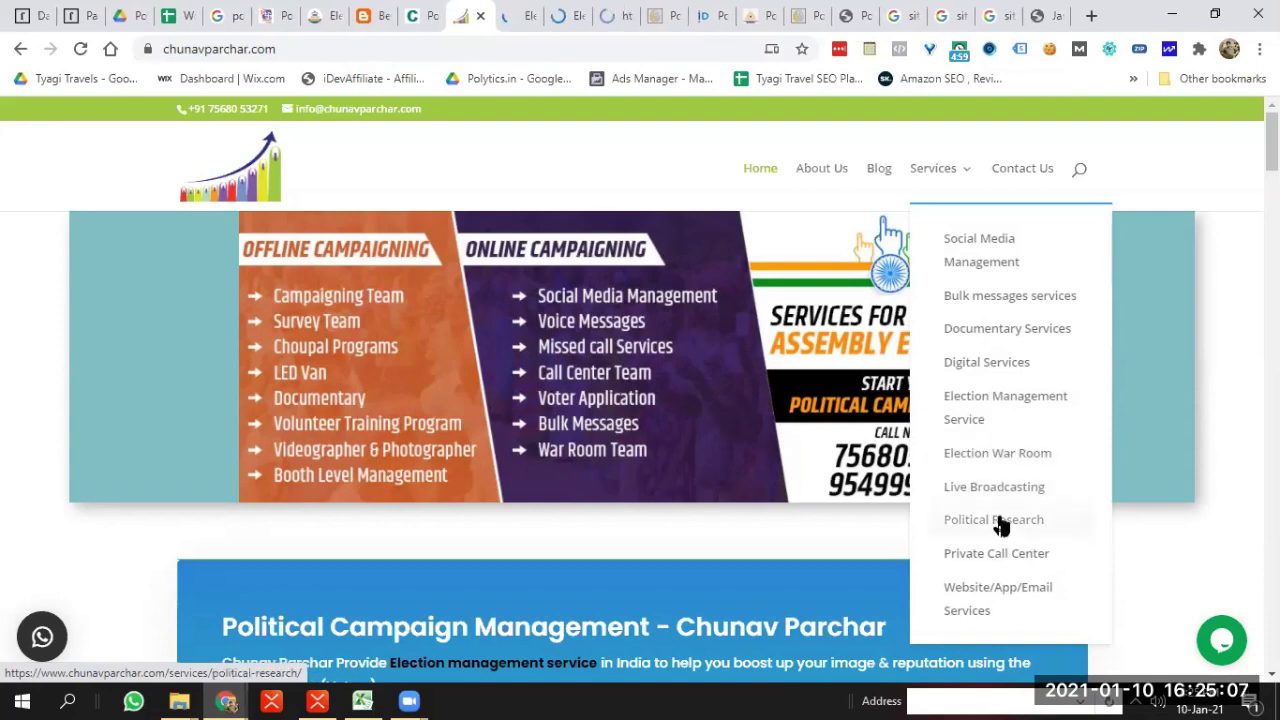
pyautogui.middleClick(1000, 524)
pyautogui.middleClick(997, 556)
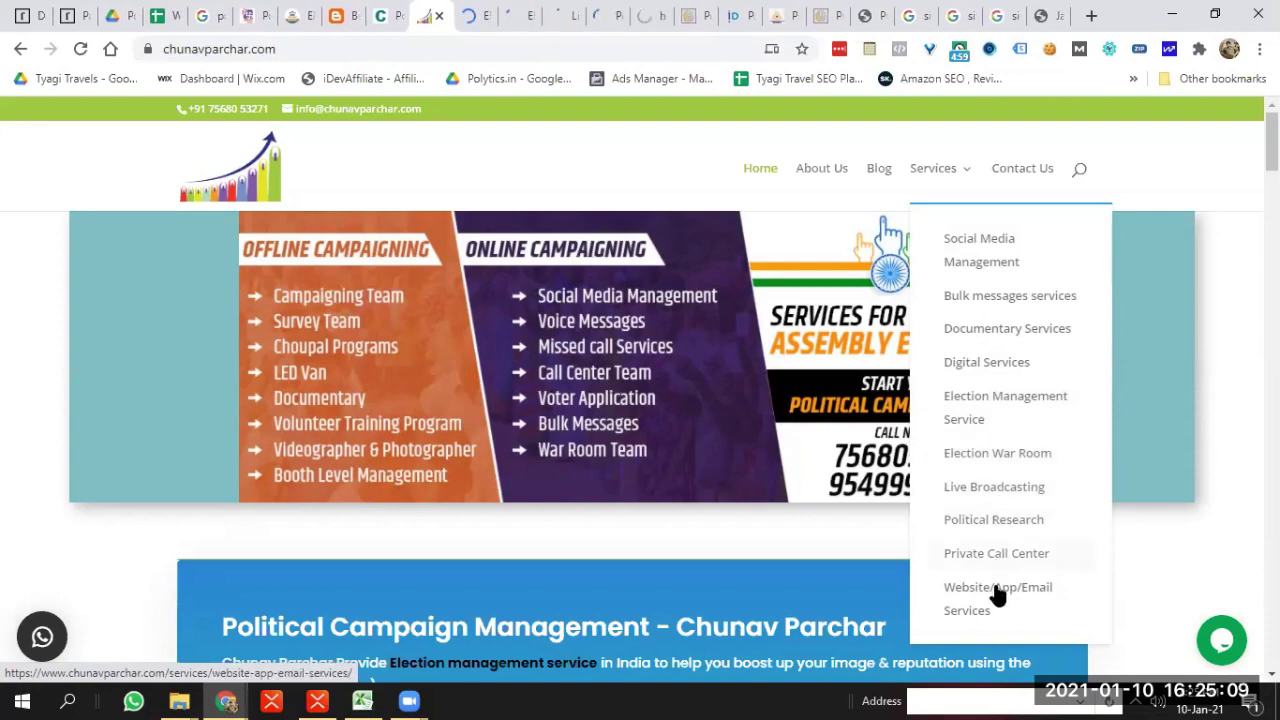
pyautogui.middleClick(997, 594)
# Copy the Election Management Services page heading and use it in XMind as the name of the subtopic under Services
pyautogui.click(470, 15)
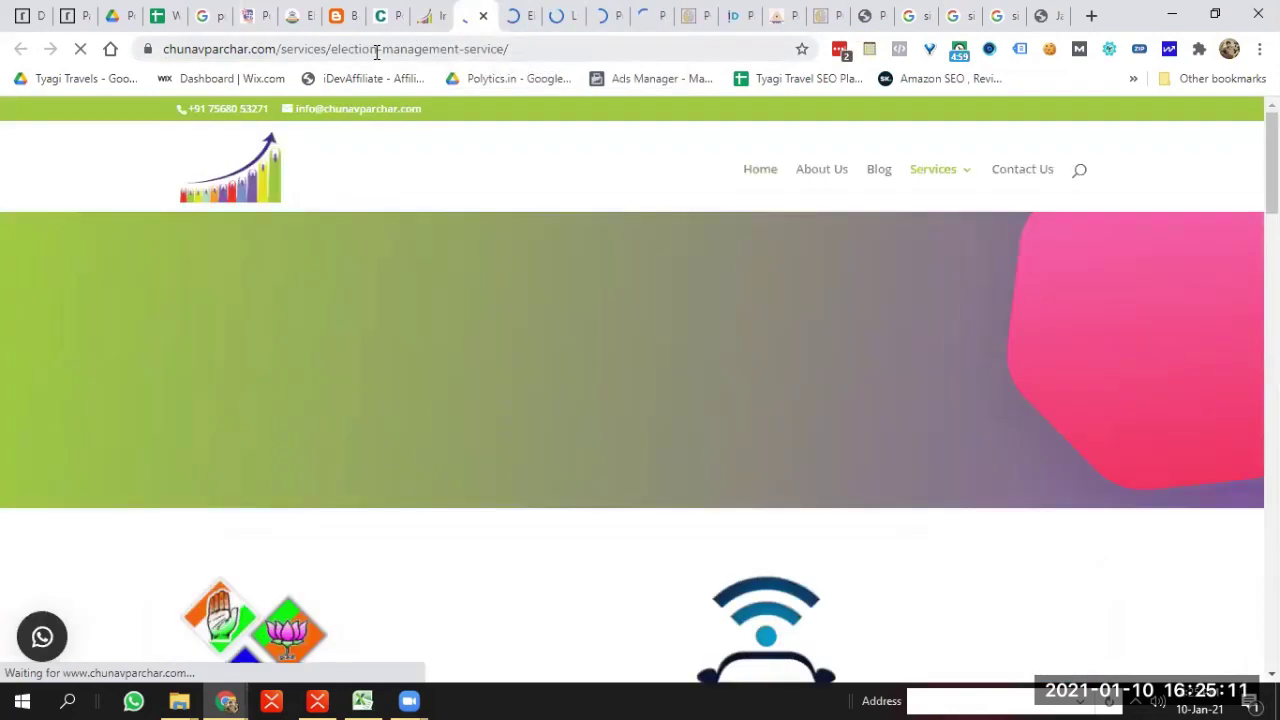
pyautogui.scroll(-3, 754, 323)
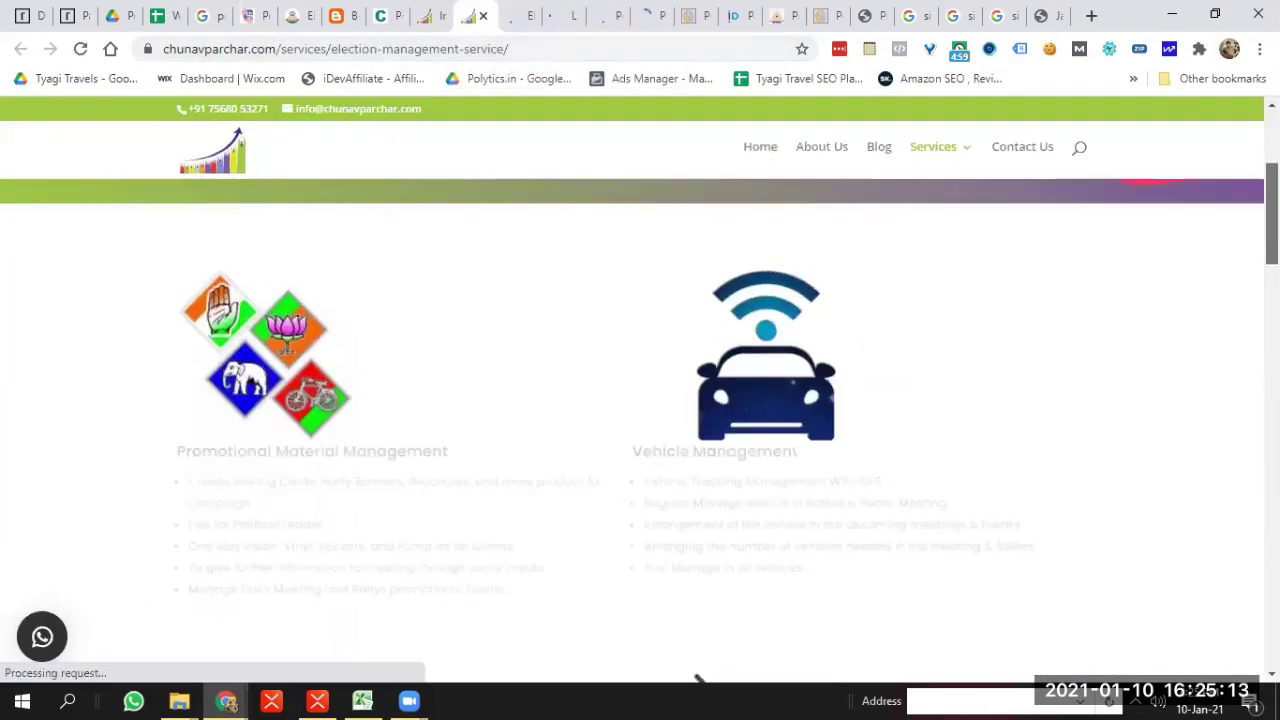
pyautogui.scroll(-2, 697, 600)
pyautogui.scroll(6, 690, 420)
pyautogui.tripleClick(686, 386)
pyautogui.hotkey('ctrl', 'c')
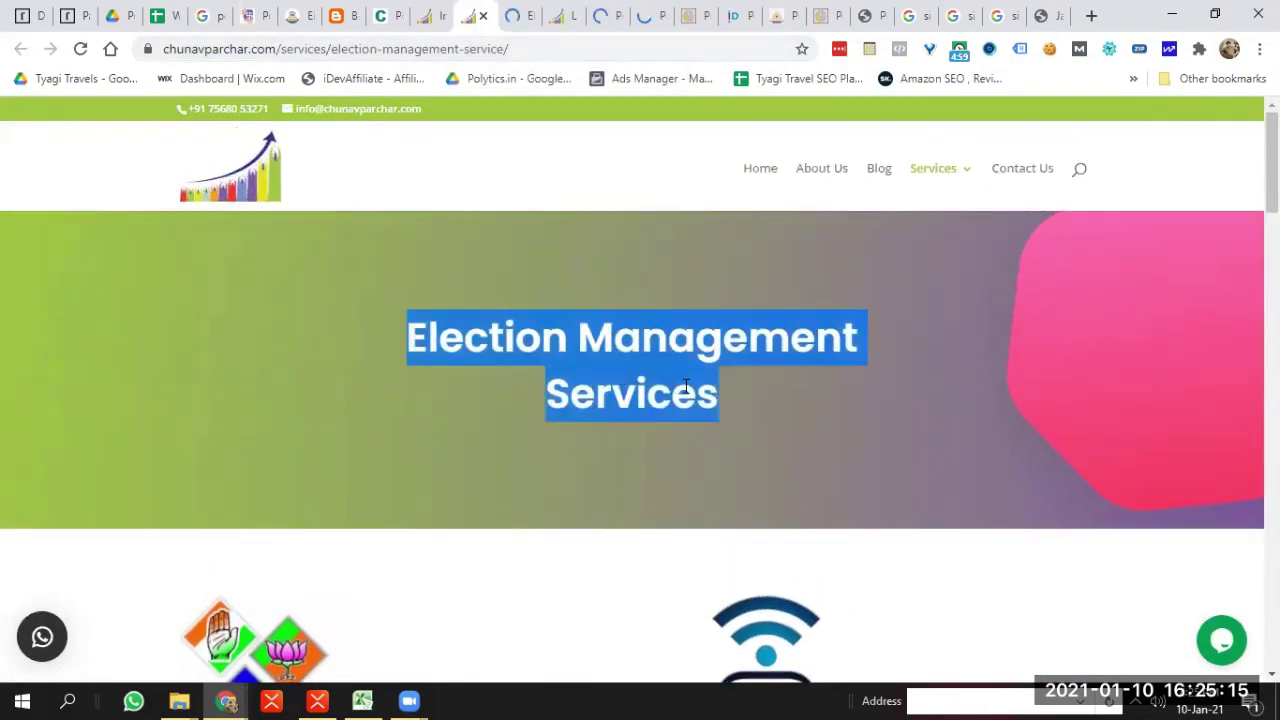
pyautogui.hotkey('alt', 'Tab')
pyautogui.doubleClick(585, 418)
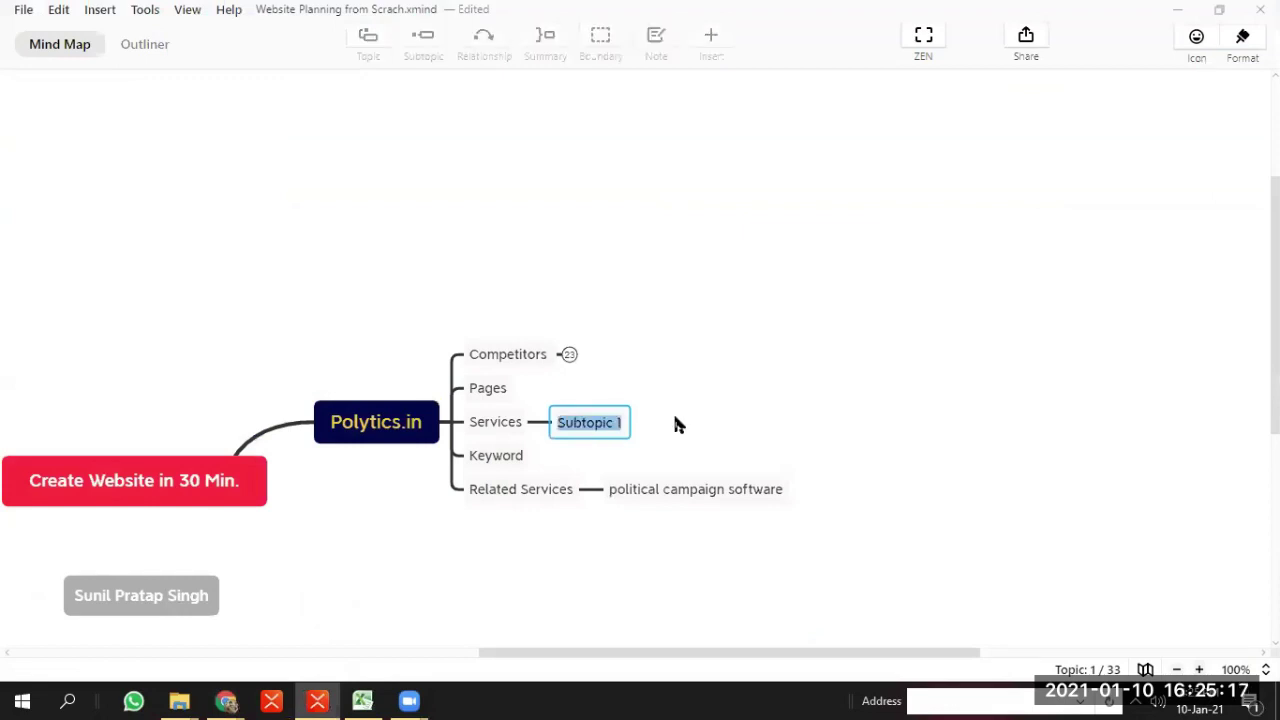
pyautogui.hotkey('ctrl', 'v')
pyautogui.press('BackSpace')
pyautogui.click(783, 408)
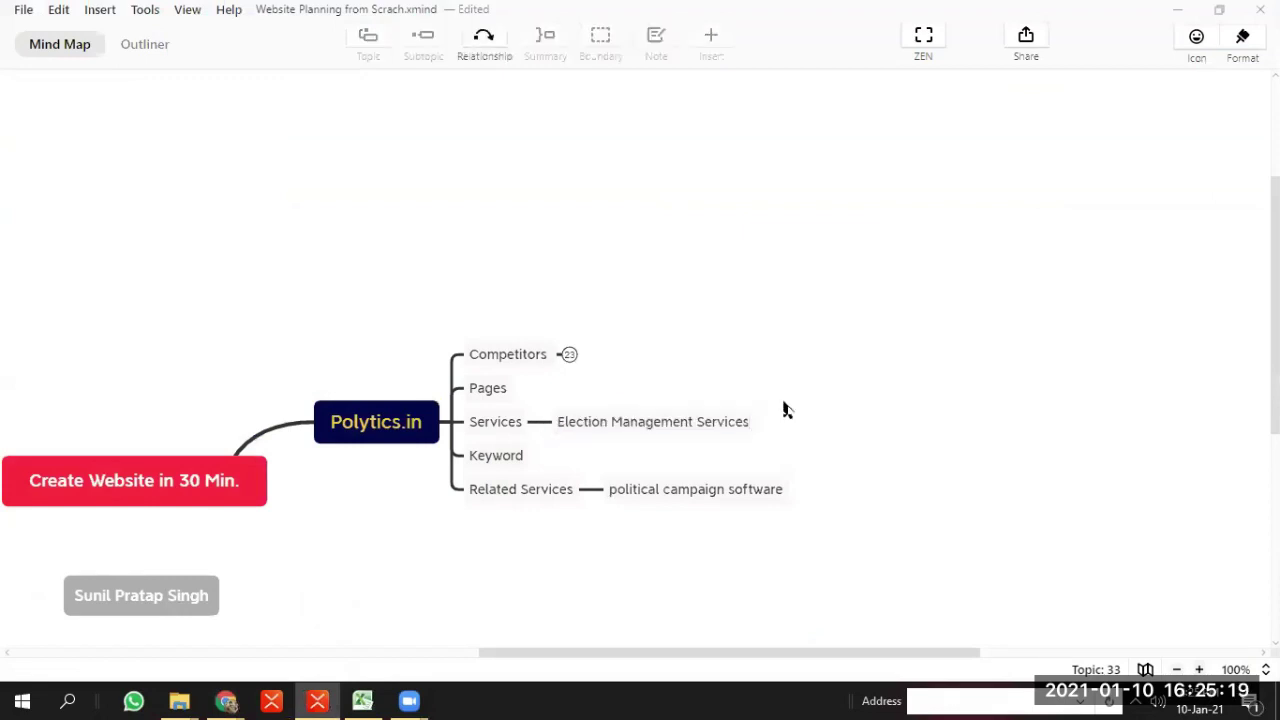
# Add a second subtopic under Services and switch to the Election War Room page in Chrome
pyautogui.click(643, 421)
pyautogui.press('Return')
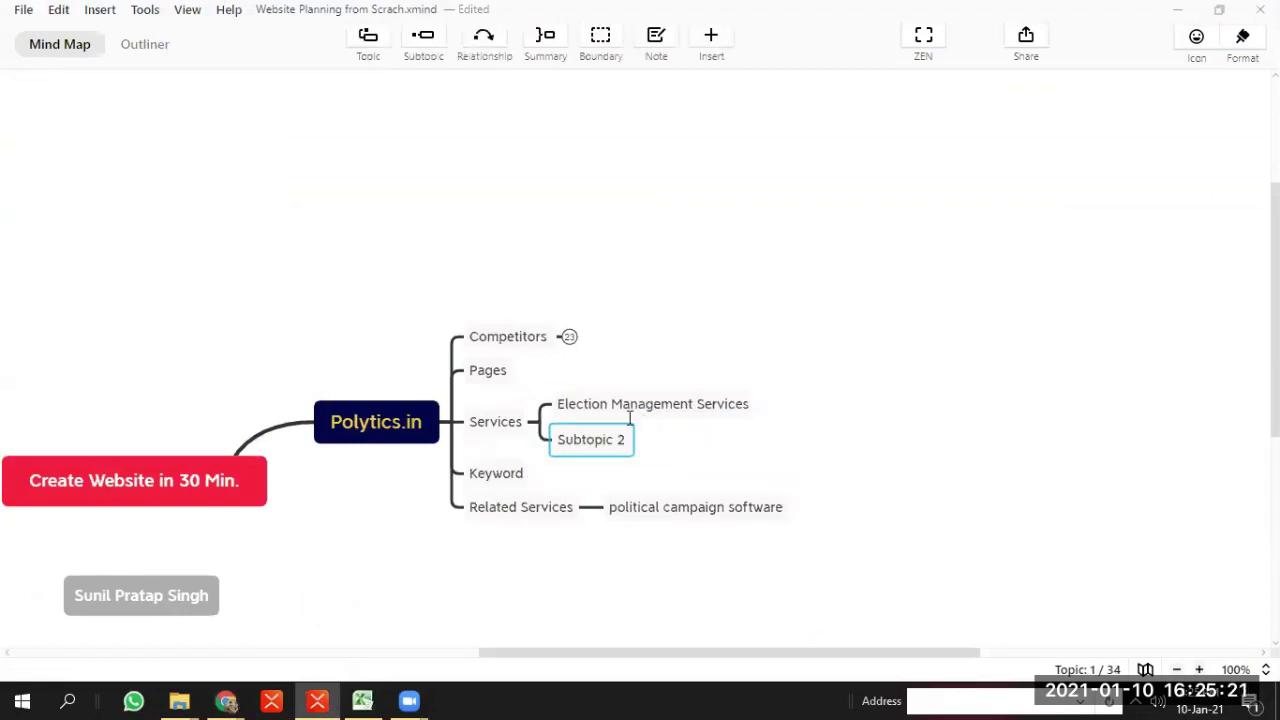
pyautogui.hotkey('alt', 'Tab')
pyautogui.click(517, 10)
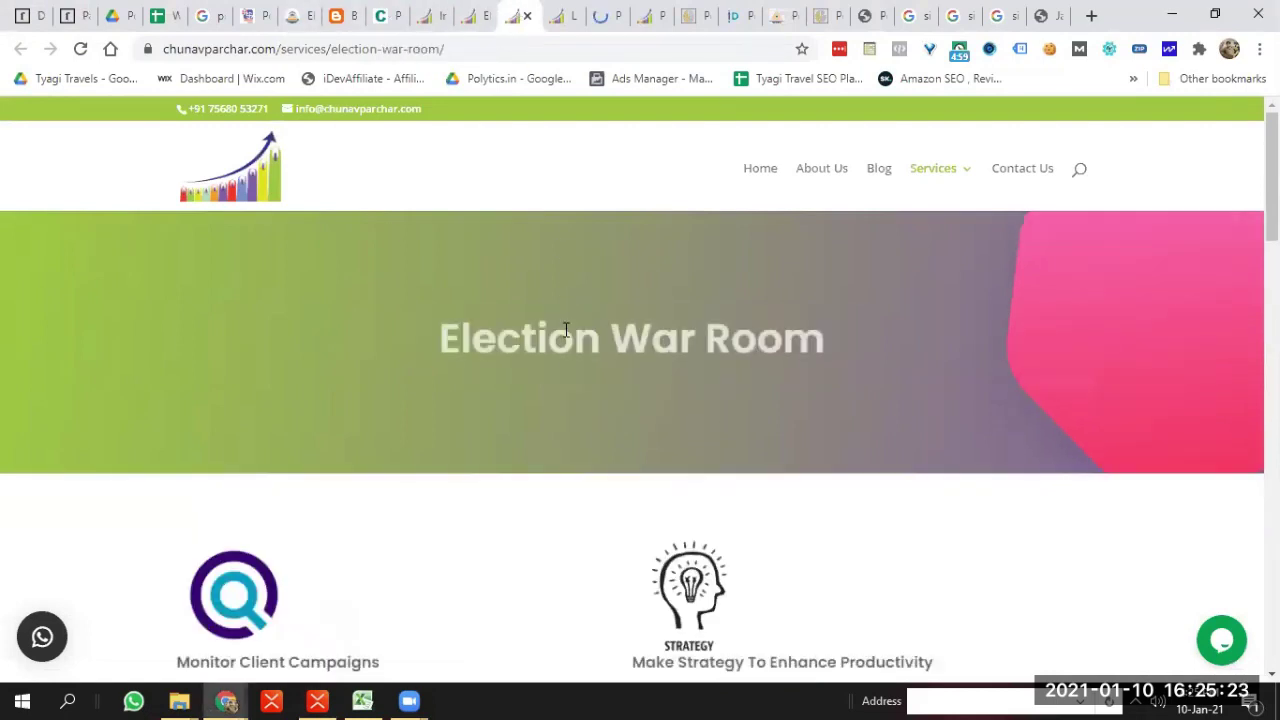
# Copy the page heading "Election War Room" into the second Services subtopic of the mind map, and bring up the competitor's next page in the browser
pyautogui.tripleClick(566, 328)
pyautogui.hotkey('ctrl', 'c')
pyautogui.hotkey('alt', 'Tab')
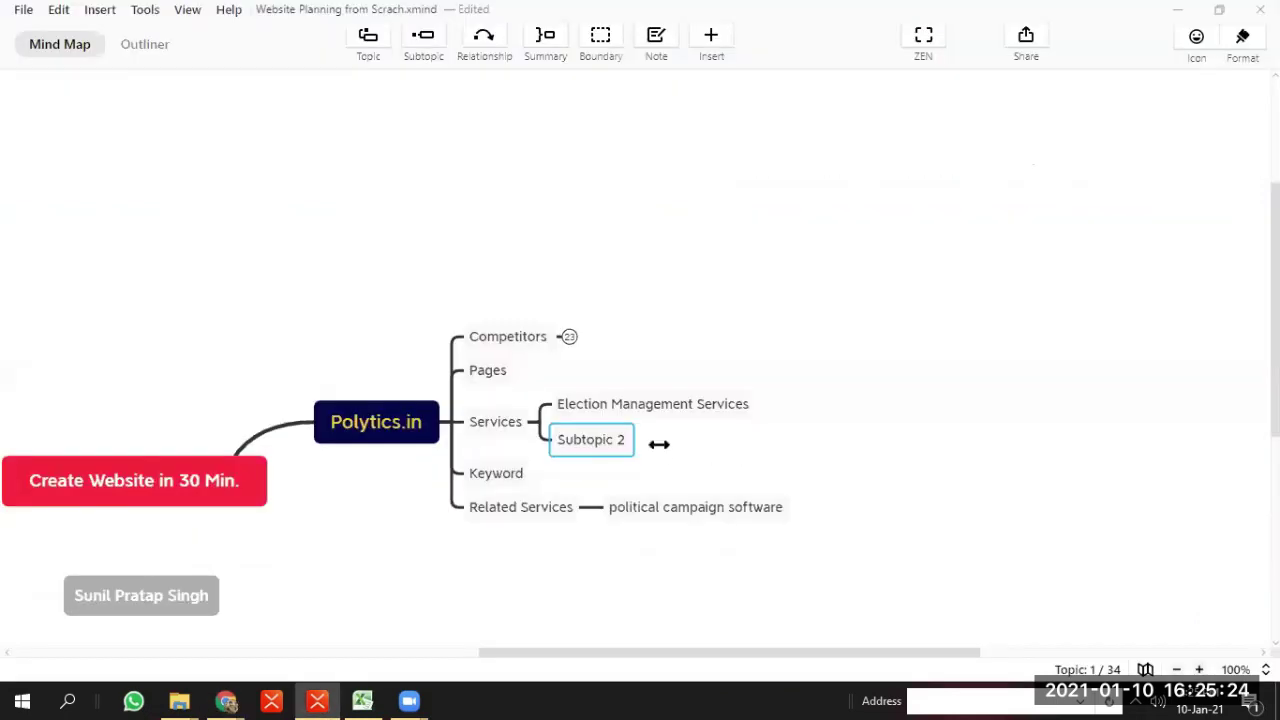
pyautogui.doubleClick(600, 440)
pyautogui.hotkey('ctrl', 'v')
pyautogui.press('BackSpace')
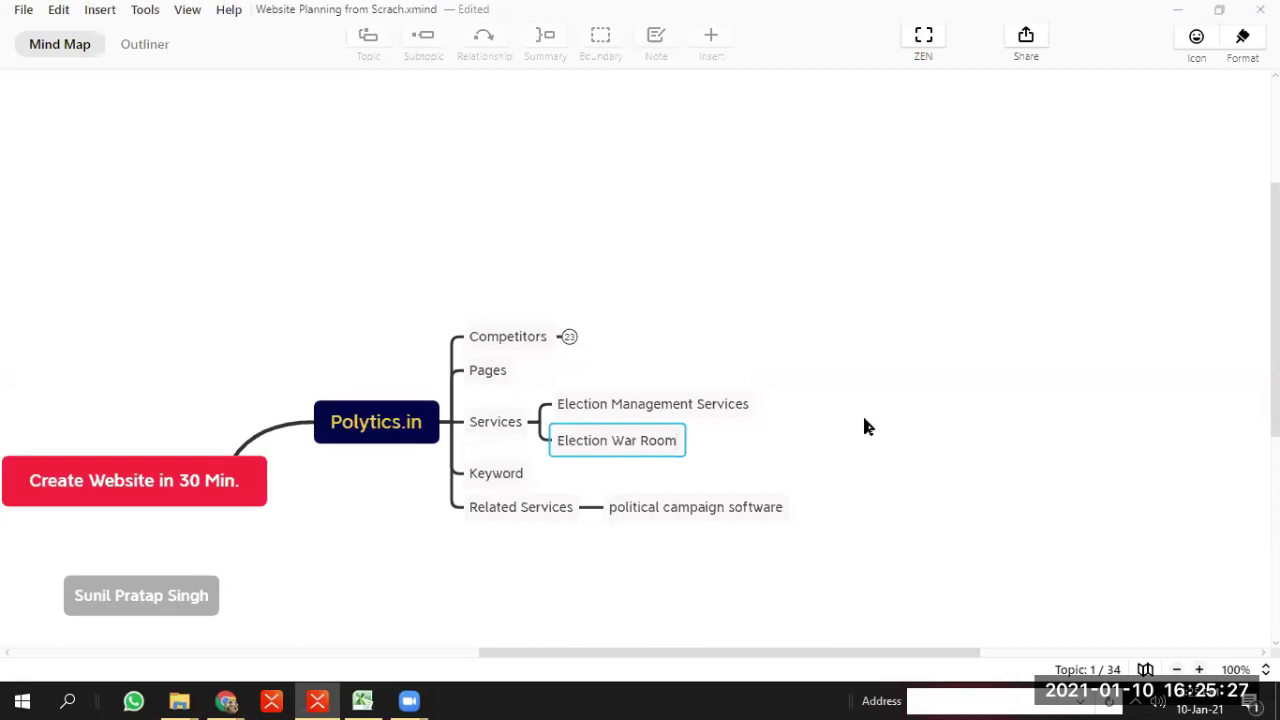
pyautogui.click(864, 420)
pyautogui.hotkey('alt', 'Tab')
pyautogui.click(553, 14)
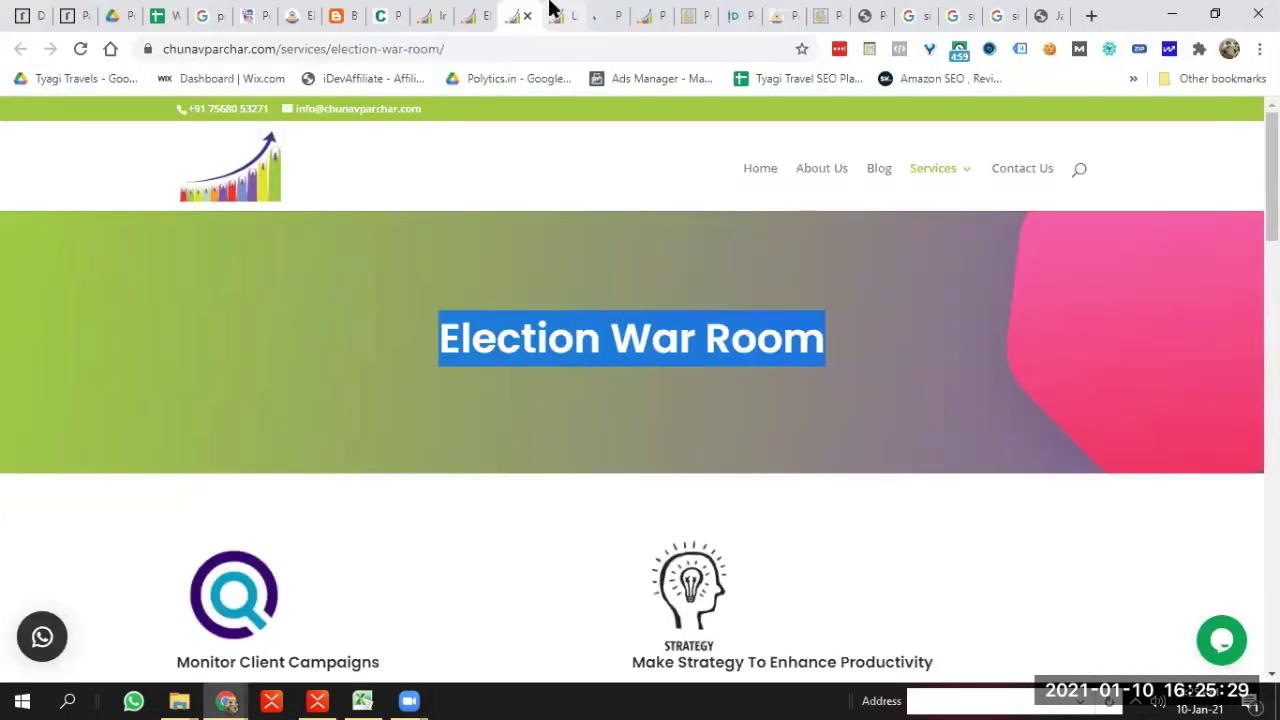
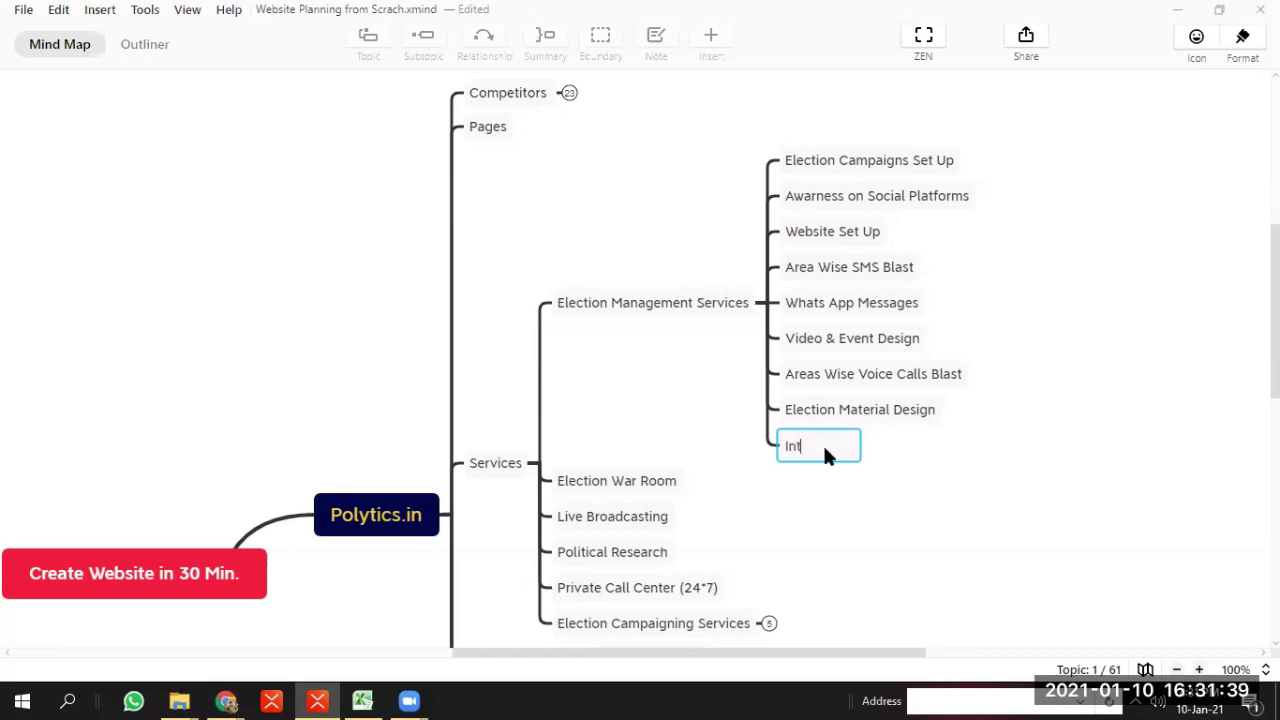
# Complete the name "Internal" for the ninth subtopic of Election Management Services
pyautogui.write('ernal')
pyautogui.click(916, 488)
pyautogui.click(808, 443)
# Add a subtopic named "Heading" below Internal under Election Management Services
pyautogui.press('Return')
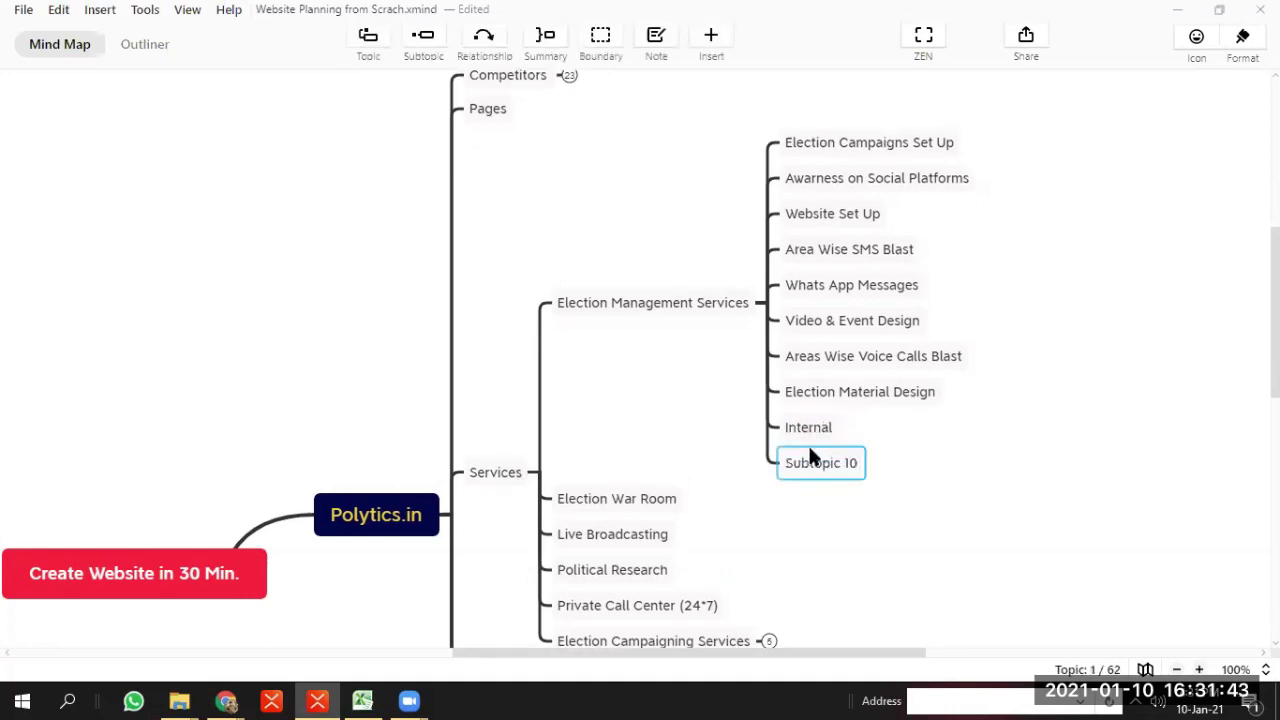
pyautogui.hotkey('alt', 'Tab')
pyautogui.hotkey('alt', 'Tab')
pyautogui.doubleClick(791, 461)
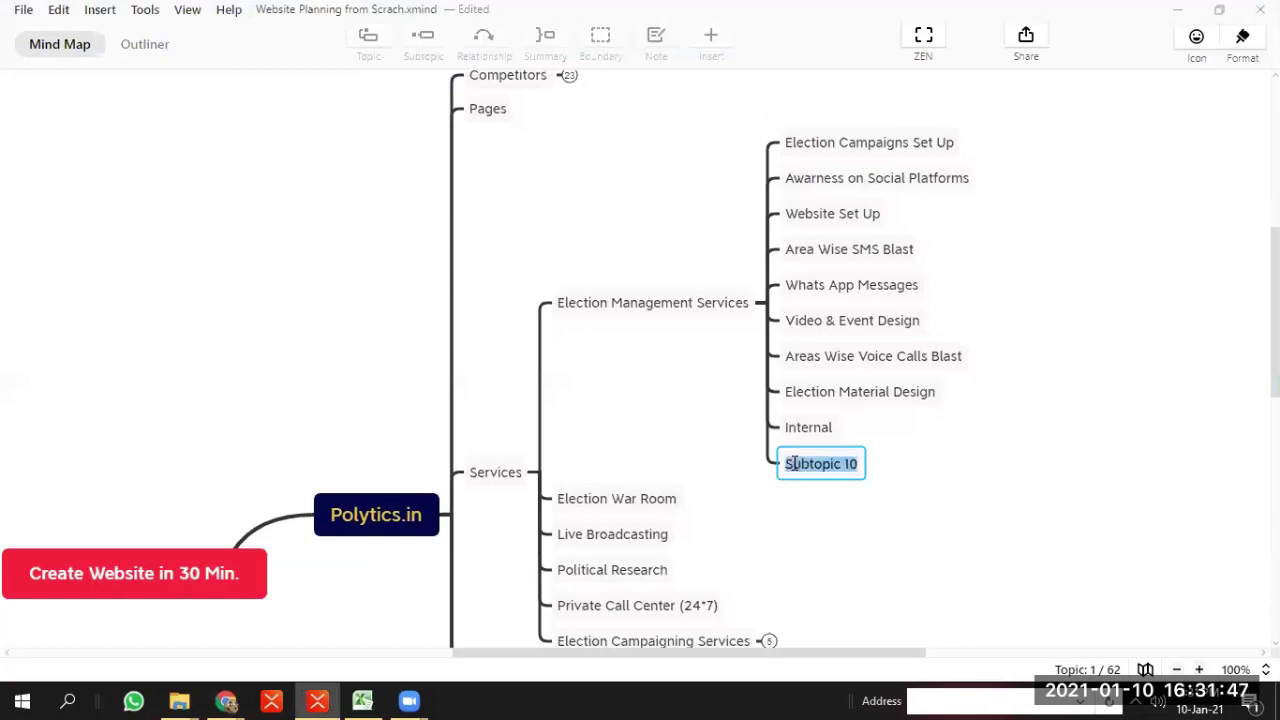
pyautogui.write('He')
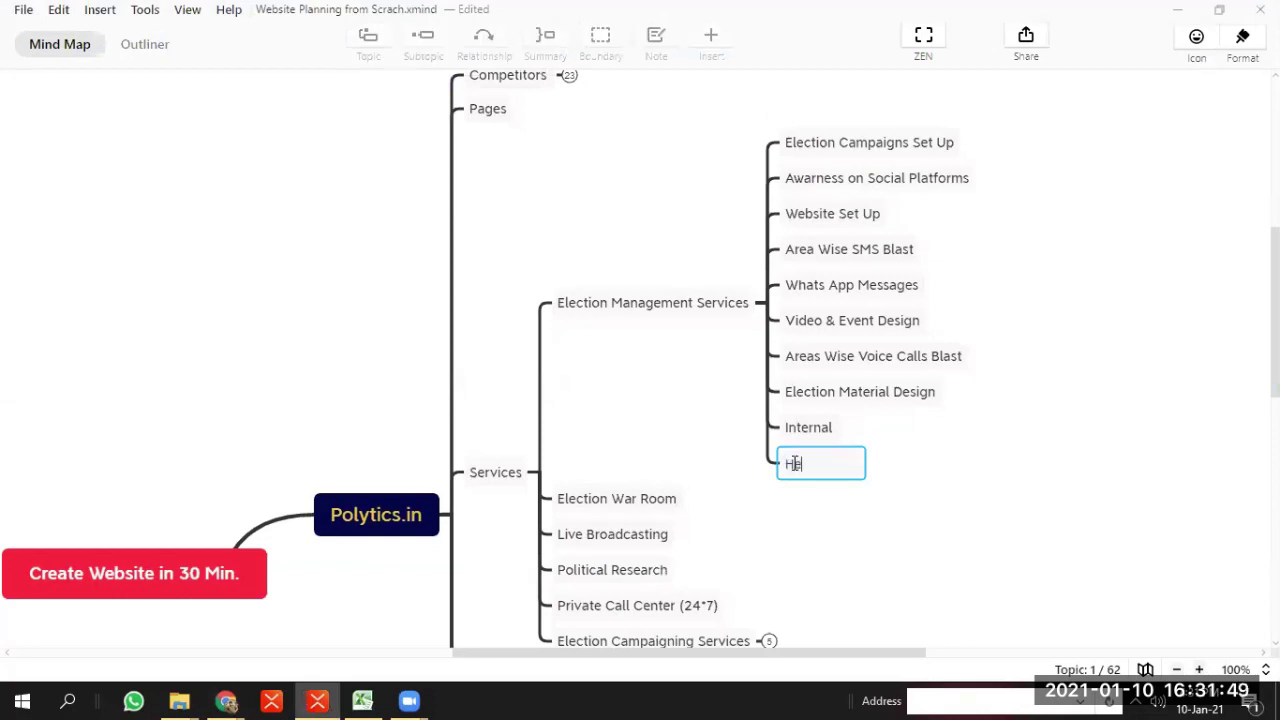
pyautogui.write('ading')
pyautogui.click(912, 497)
pyautogui.click(809, 420)
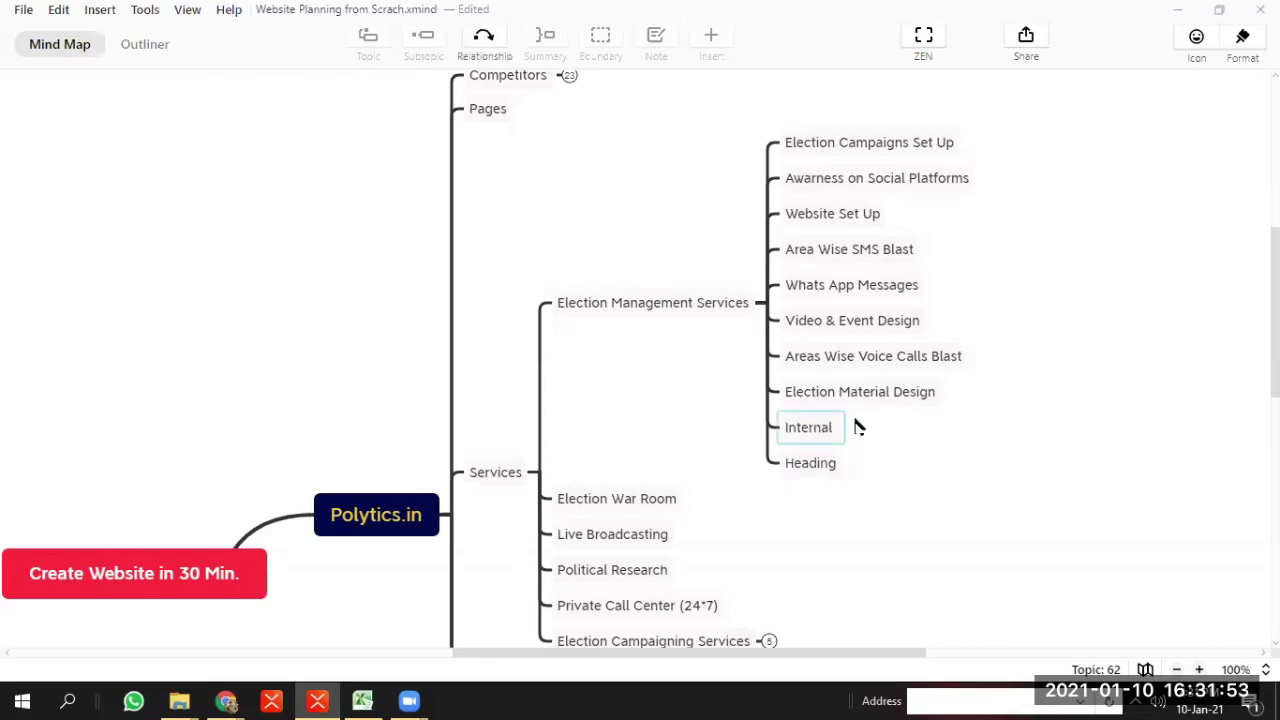
pyautogui.moveTo(956, 400); pyautogui.dragTo(809, 115)
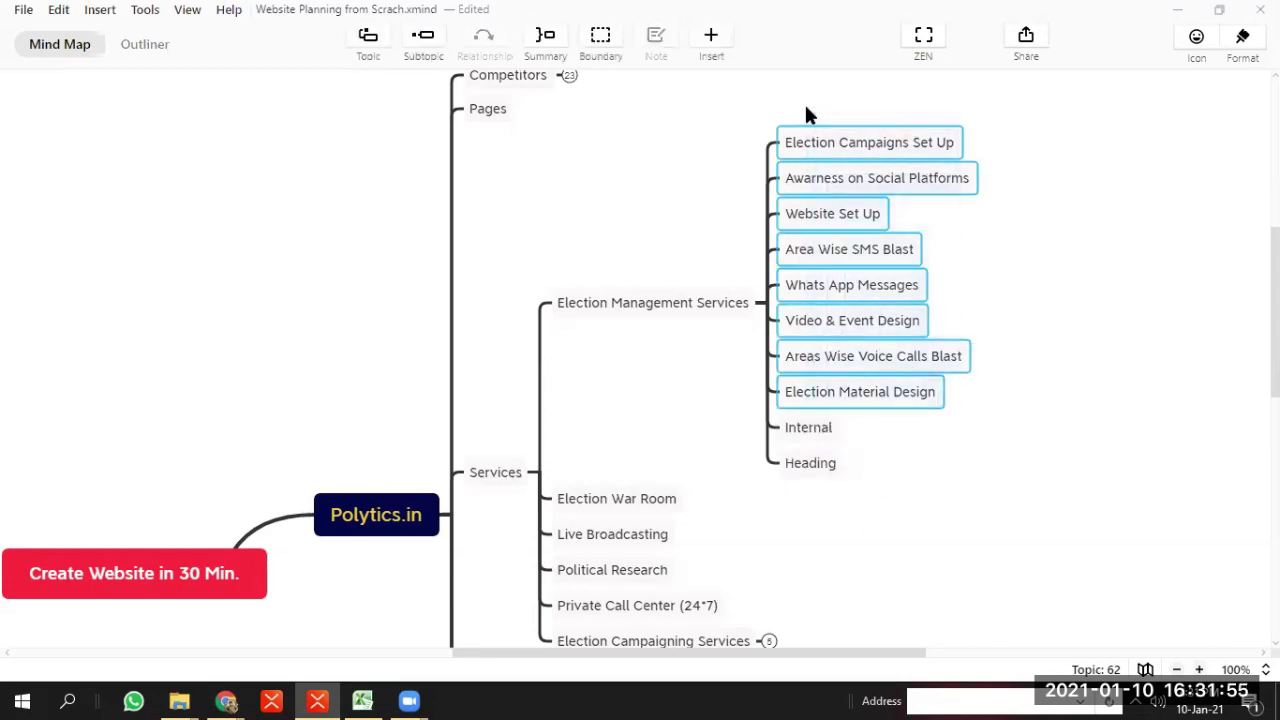
pyautogui.click(802, 465)
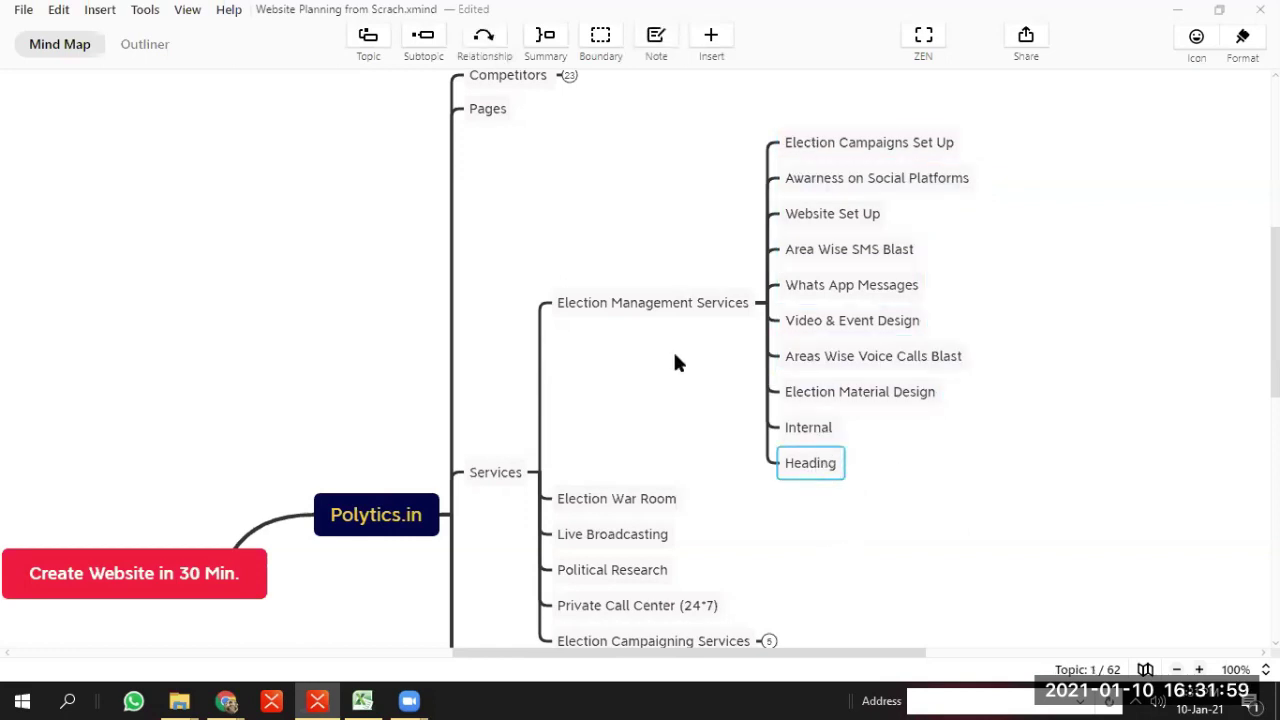
pyautogui.click(626, 306)
pyautogui.click(800, 458)
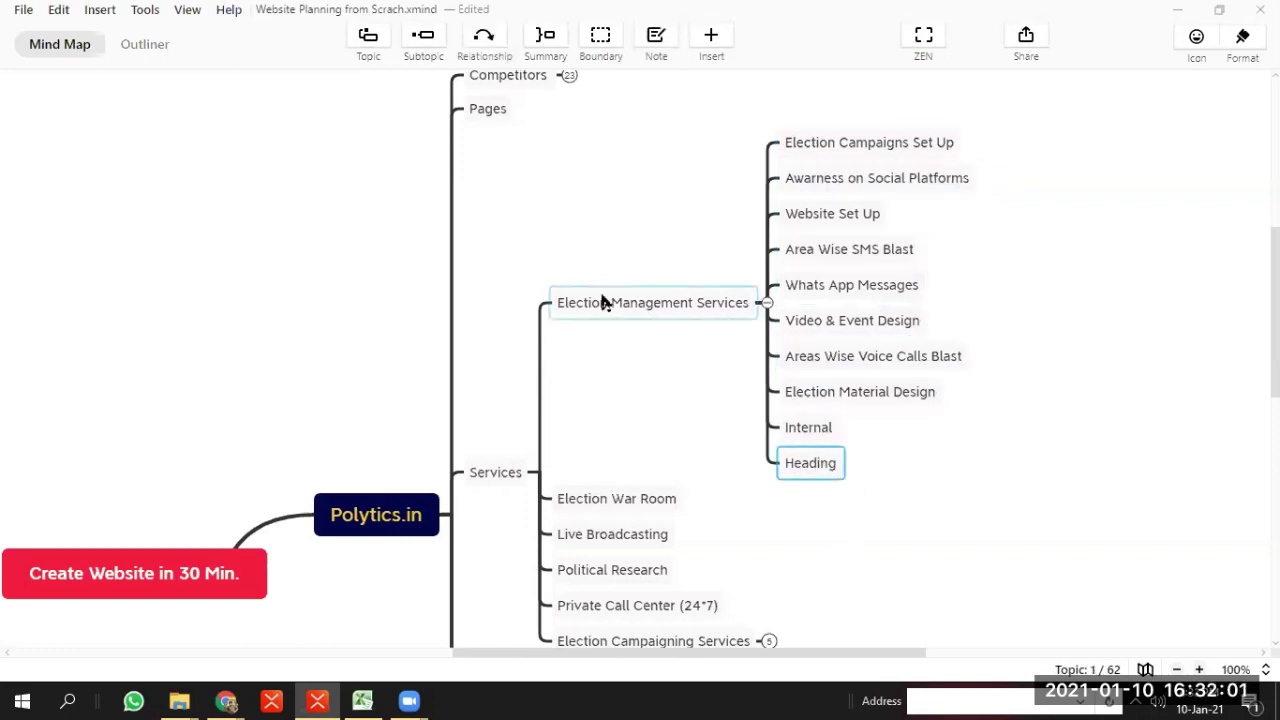
pyautogui.click(600, 292)
pyautogui.click(805, 463)
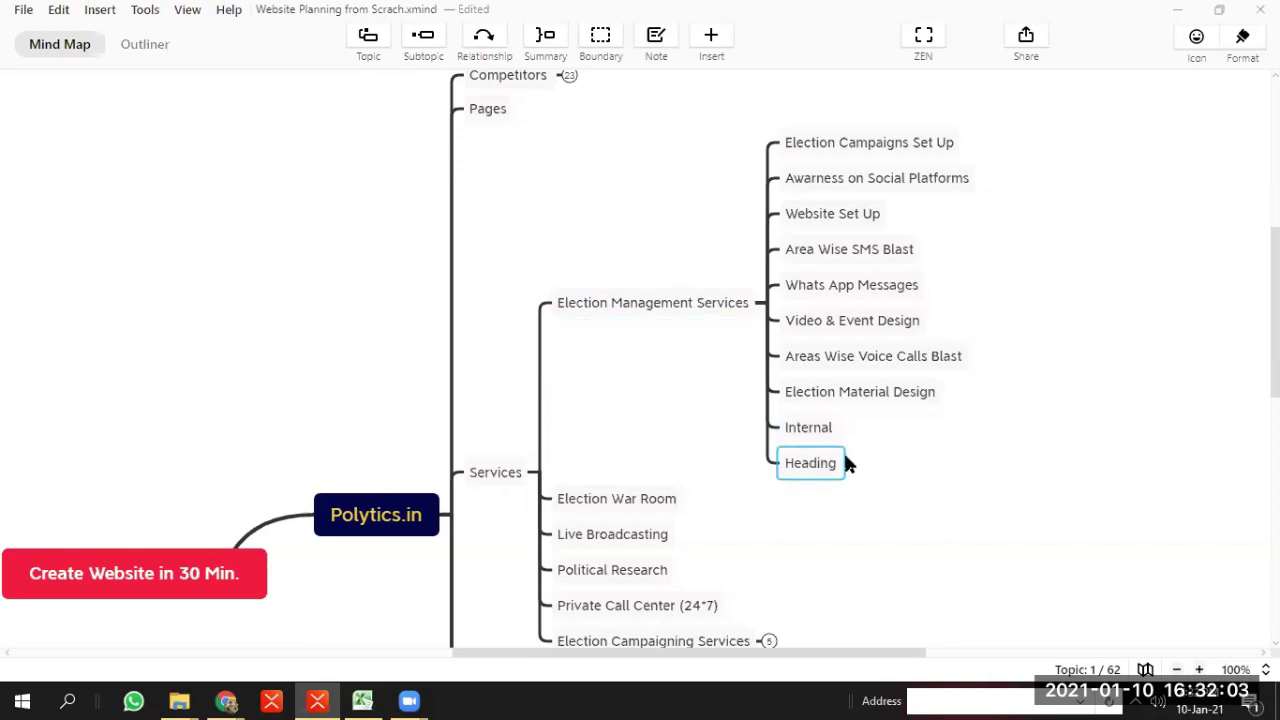
pyautogui.click(620, 304)
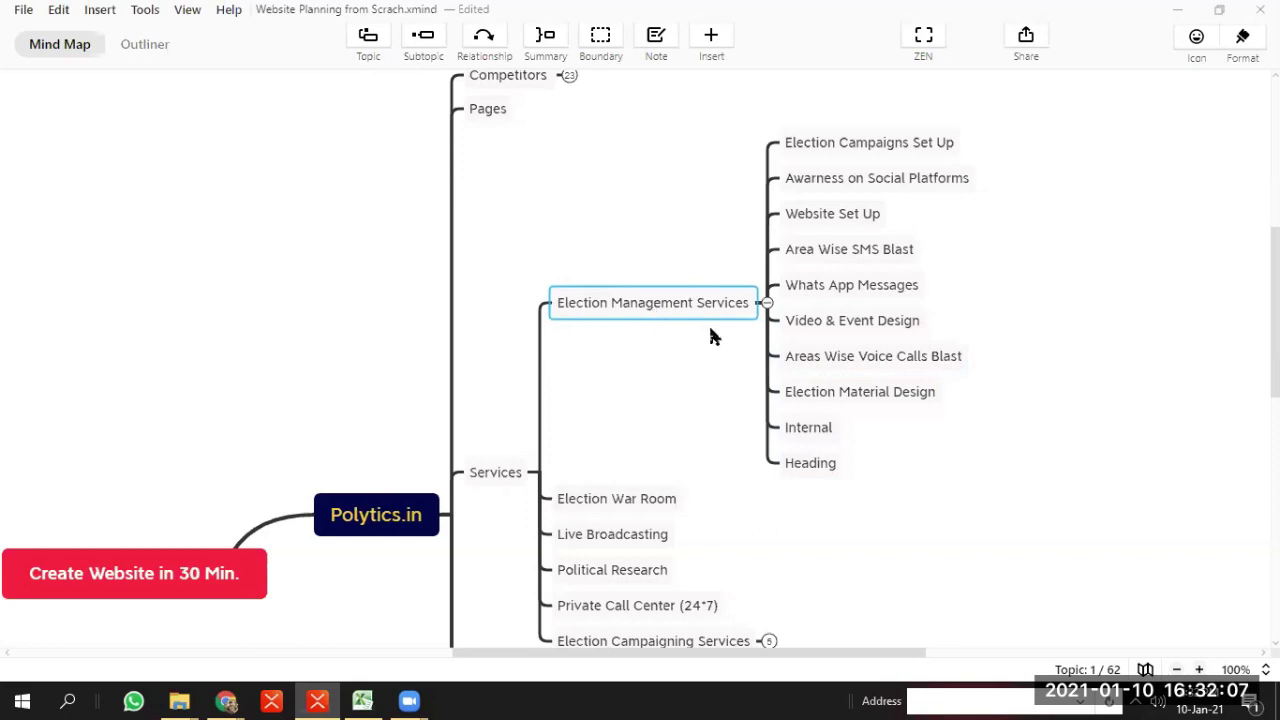
# Check the main heading of the competitor's political campaign page in the browser and add an "Introduction" subtopic under Heading in the mind map
pyautogui.click(828, 462)
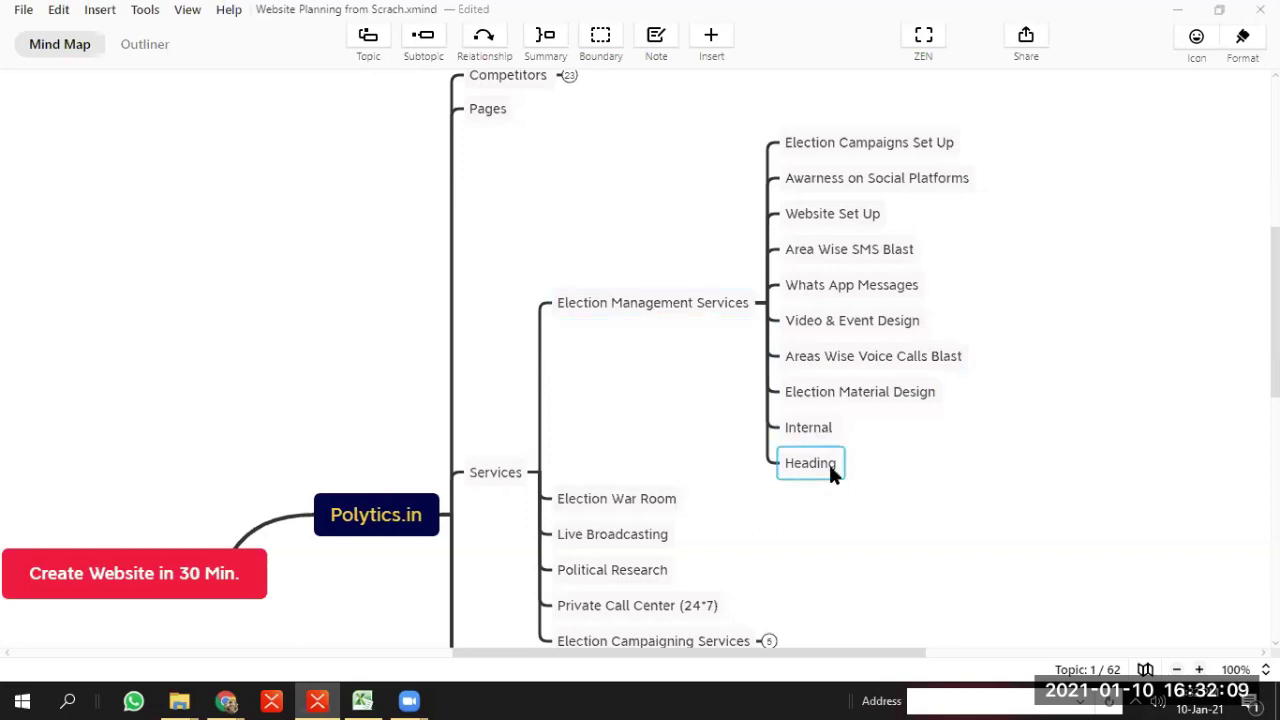
pyautogui.hotkey('alt', 'Tab')
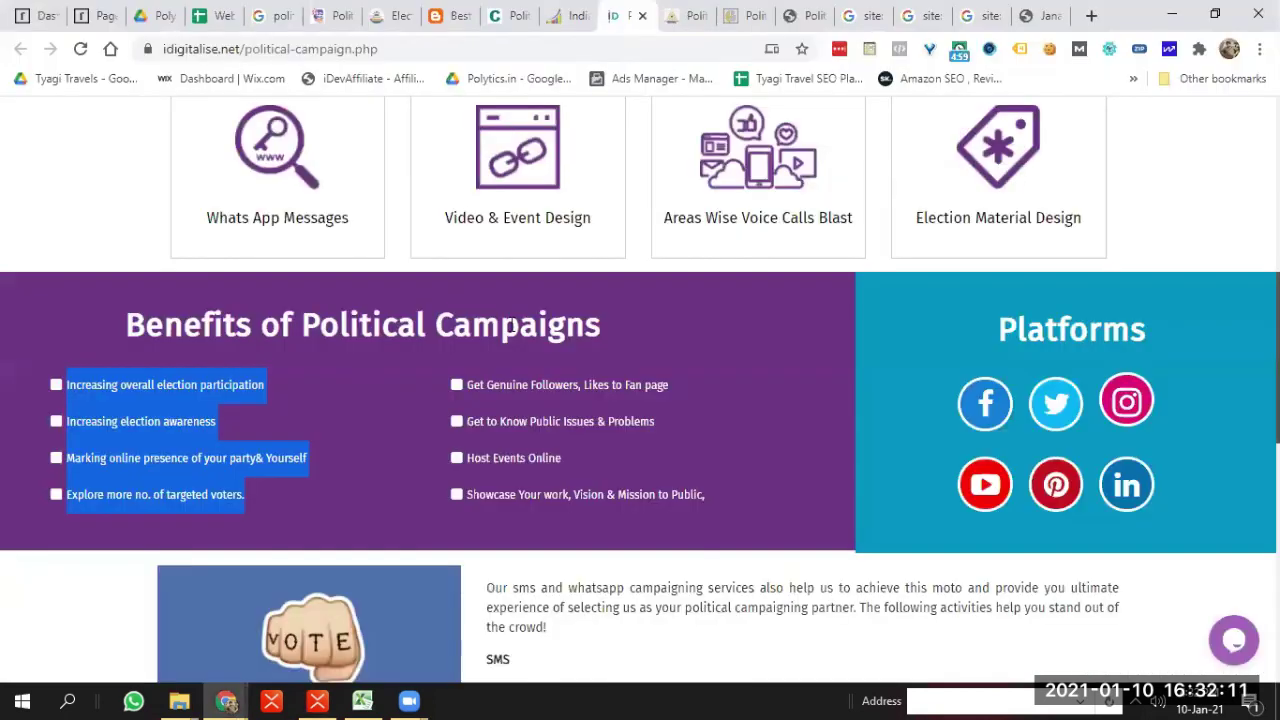
pyautogui.scroll(6, 702, 224)
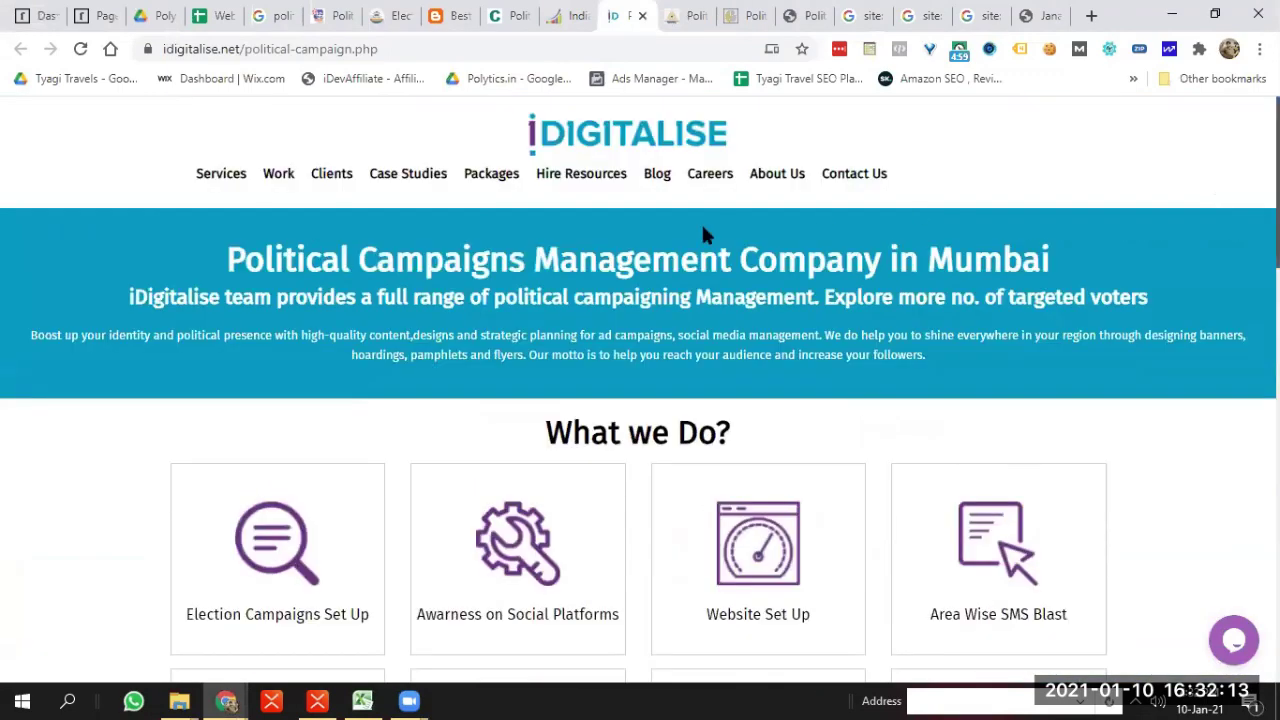
pyautogui.doubleClick(630, 262)
pyautogui.tripleClick(630, 262)
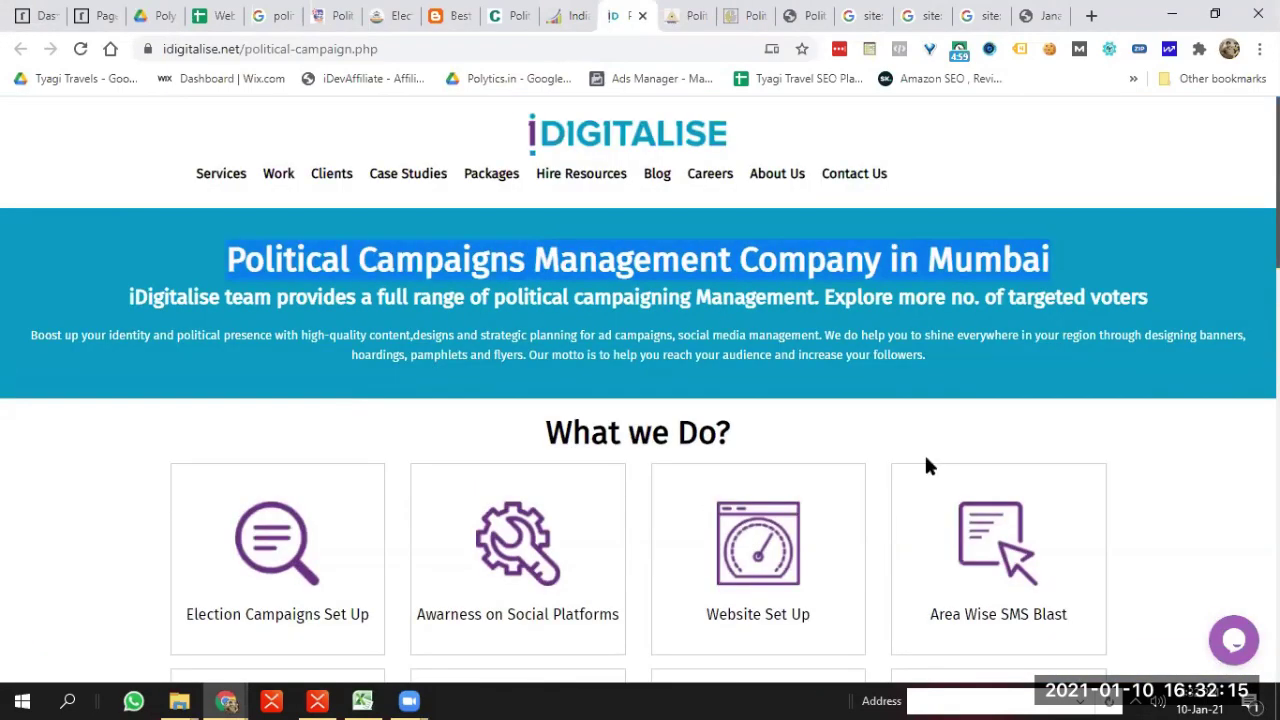
pyautogui.hotkey('alt', 'Tab')
pyautogui.press('Tab')
pyautogui.doubleClick(886, 462)
pyautogui.press('BackSpace')
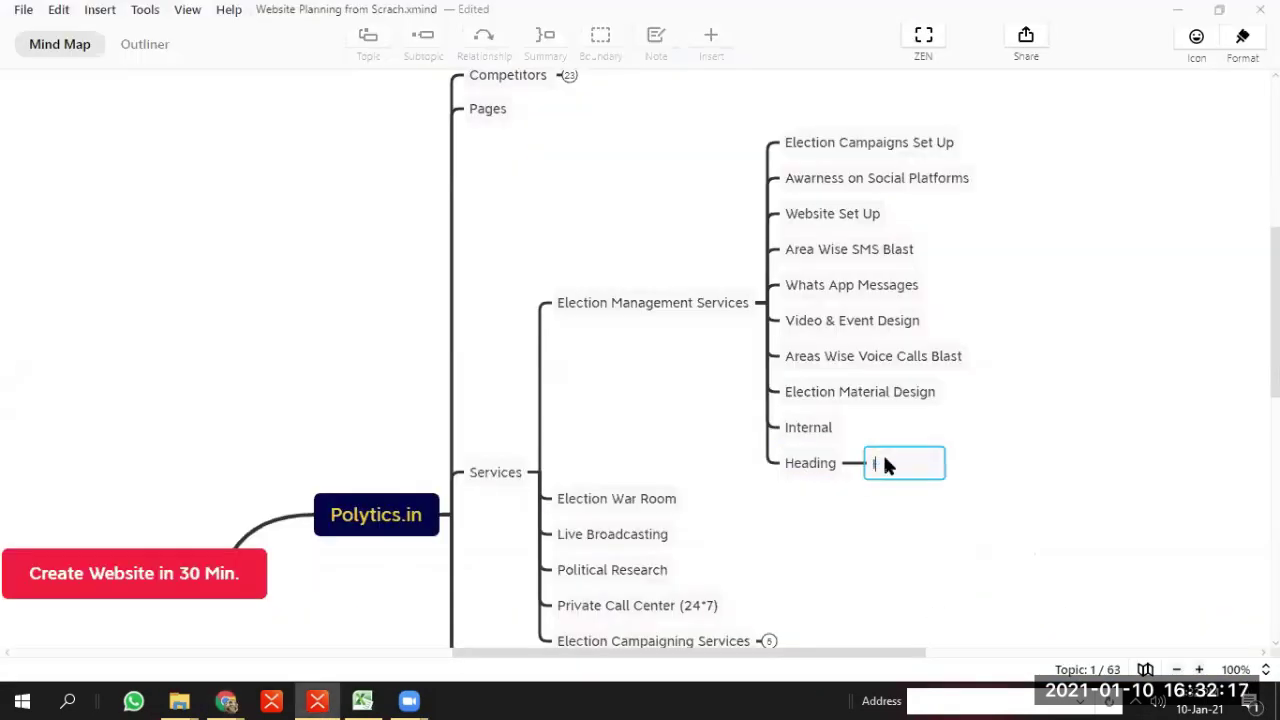
pyautogui.write('Introduction')
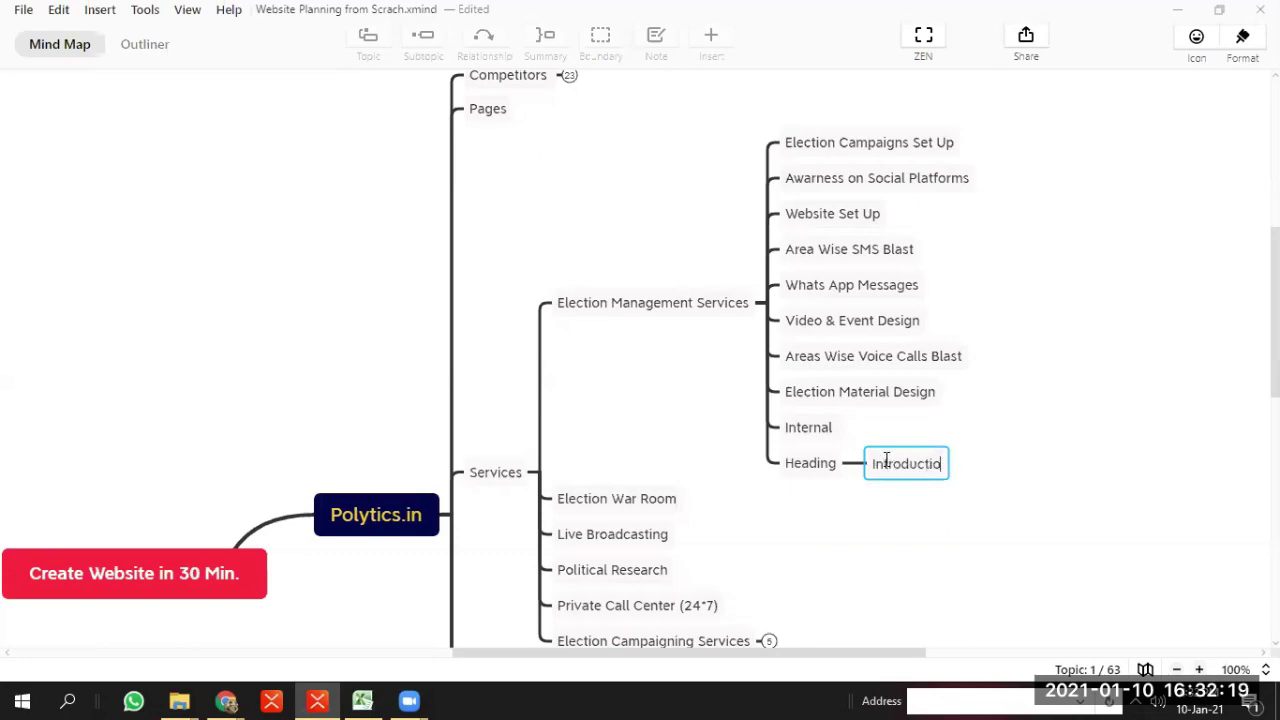
pyautogui.press('Return')
# Add a second subtopic under Heading after checking the web page's next section, and label it "Wh"
pyautogui.press('Return')
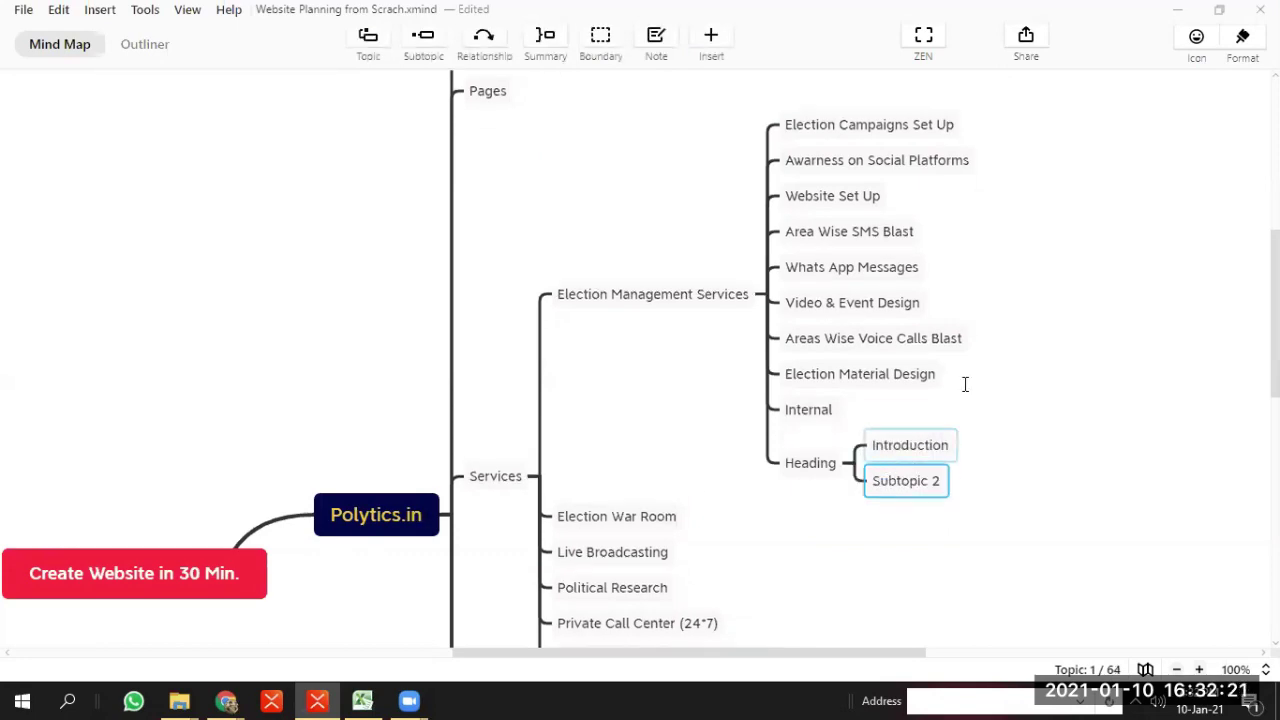
pyautogui.hotkey('alt', 'Tab')
pyautogui.scroll(-3, 1066, 383)
pyautogui.hotkey('alt', 'Tab')
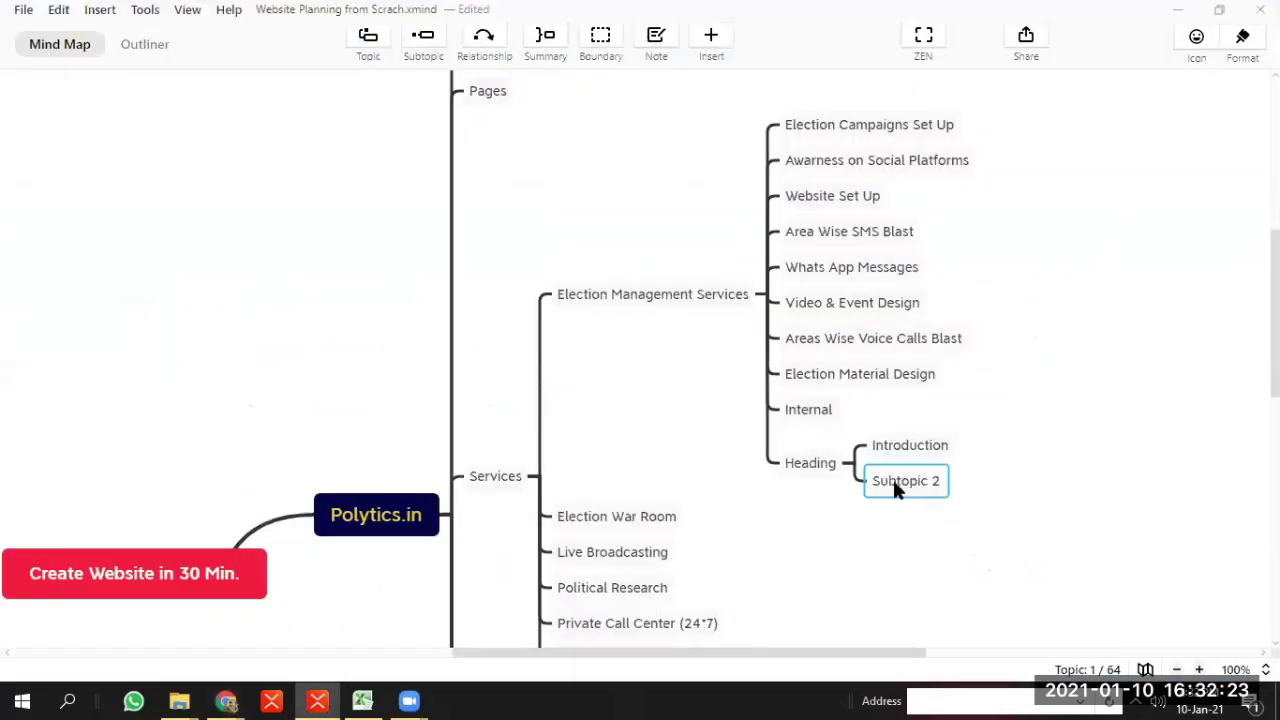
pyautogui.doubleClick(892, 481)
pyautogui.write('Sub Ser')
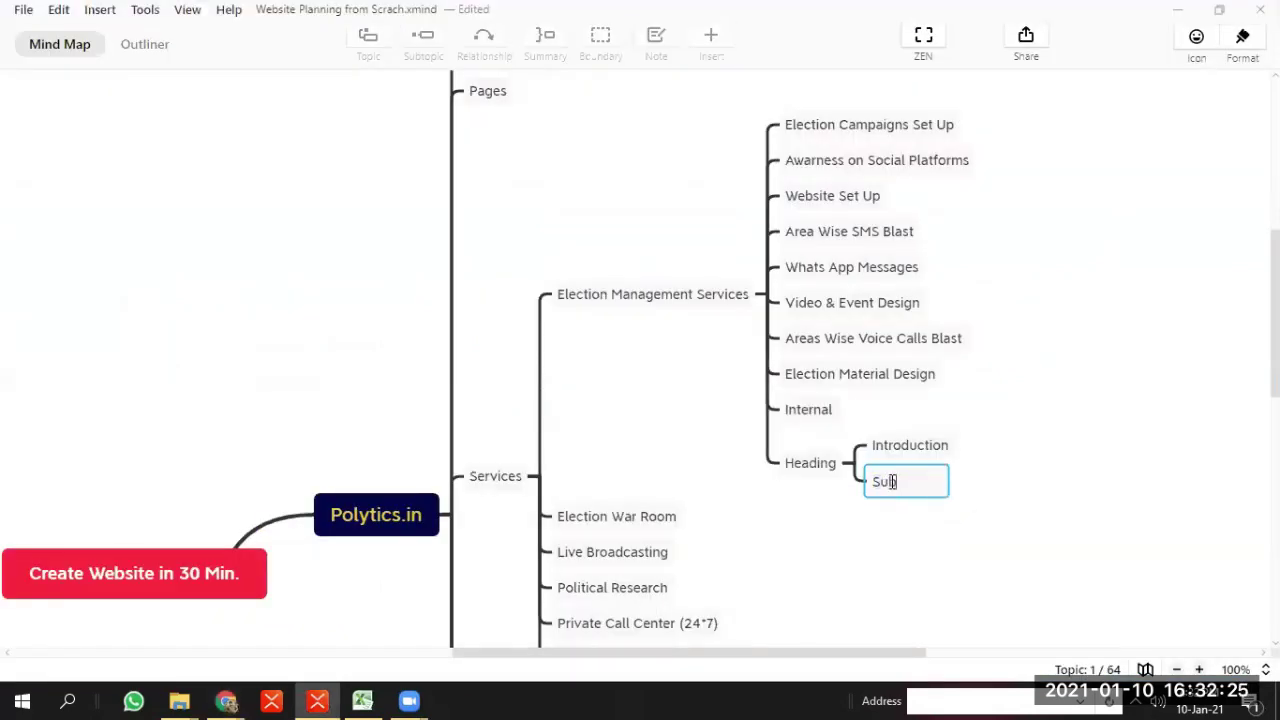
pyautogui.press('BackSpace')
pyautogui.press('BackSpace')
pyautogui.press('BackSpace')
# Rename the Introduction subtopic under Heading as "What"
pyautogui.click(879, 437)
pyautogui.click(882, 443)
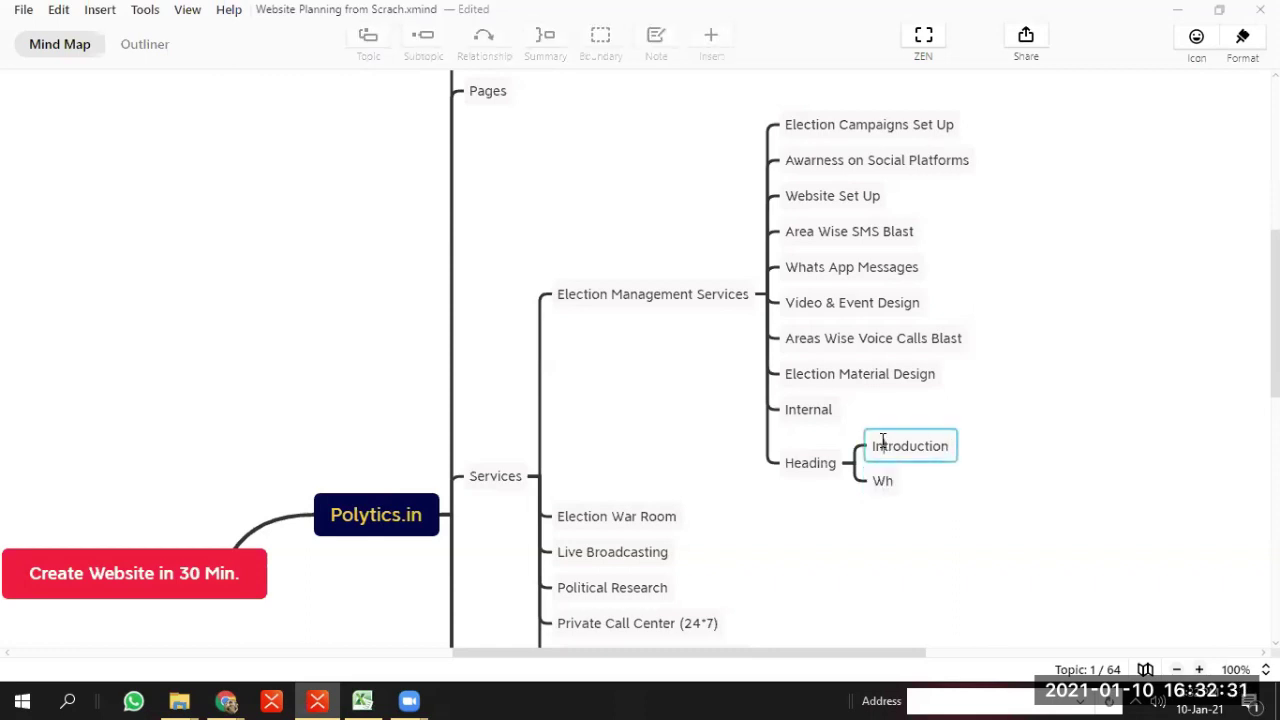
pyautogui.doubleClick(882, 443)
pyautogui.write('What')
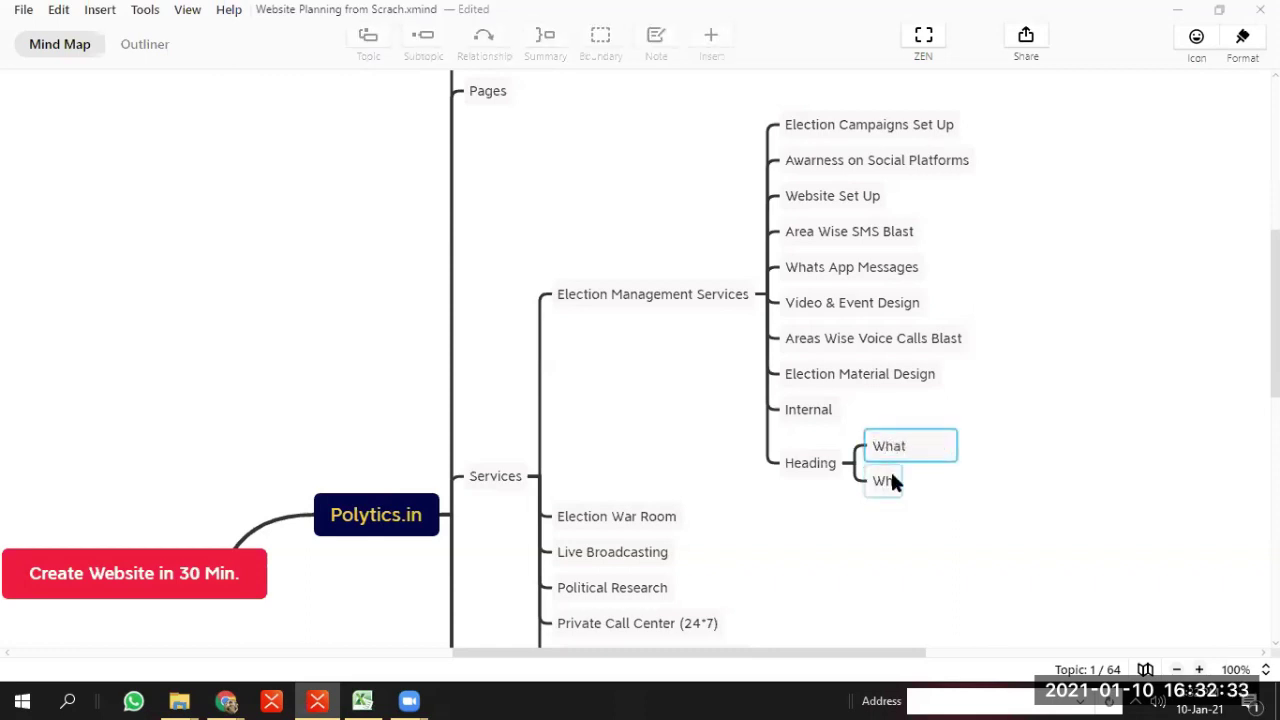
# Open the second Heading subtopic's text for editing and highlight the "What we Do?" section title on the competitor's page for reference
pyautogui.click(890, 480)
pyautogui.doubleClick(890, 480)
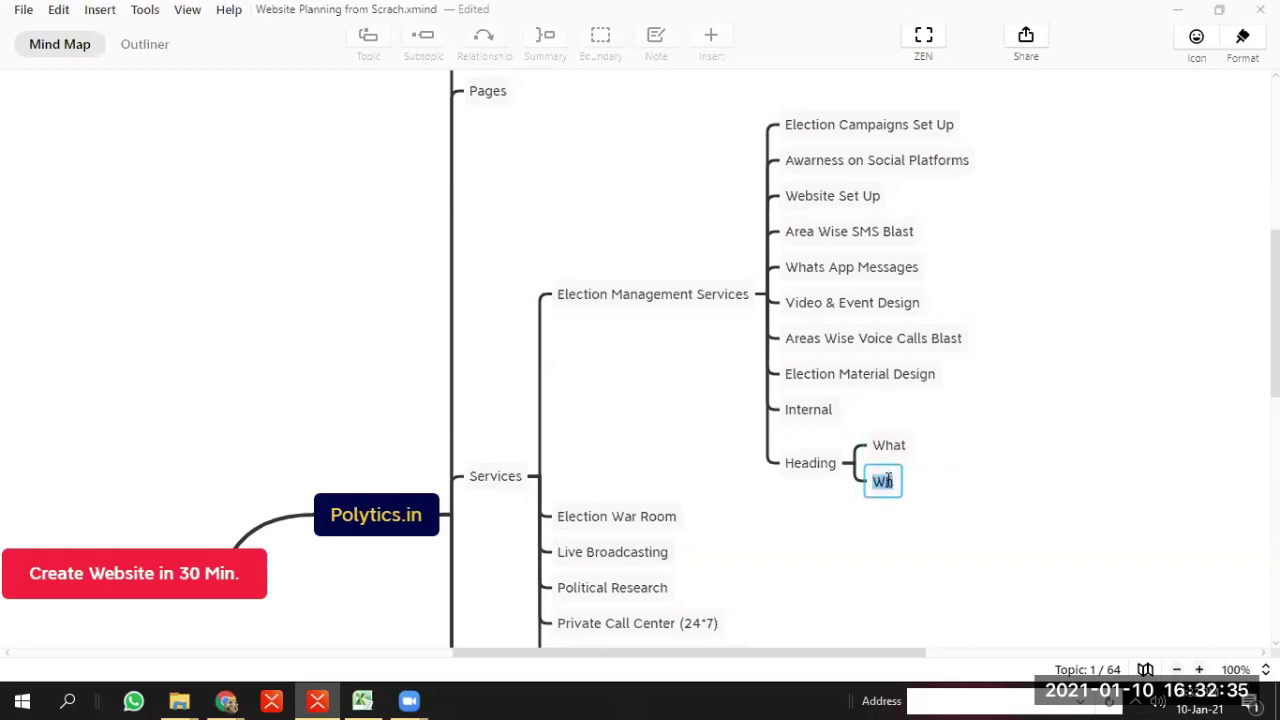
pyautogui.hotkey('alt', 'Tab')
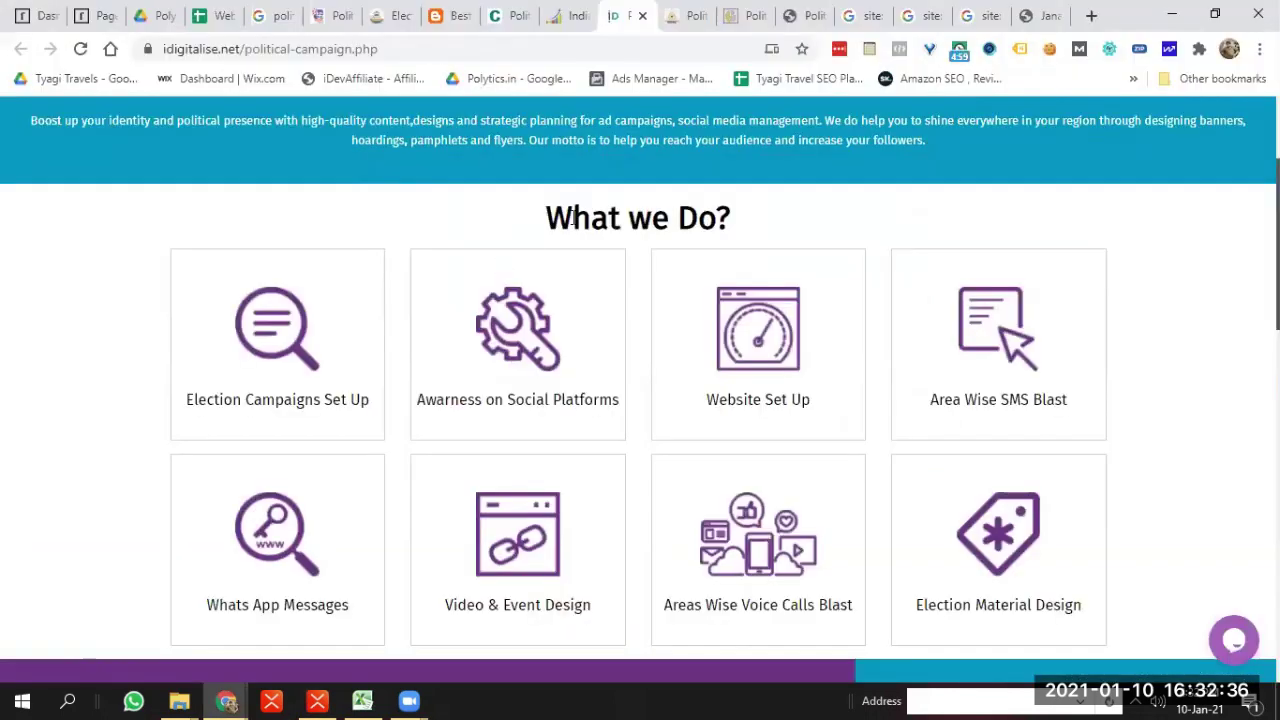
pyautogui.moveTo(572, 218); pyautogui.dragTo(760, 220)
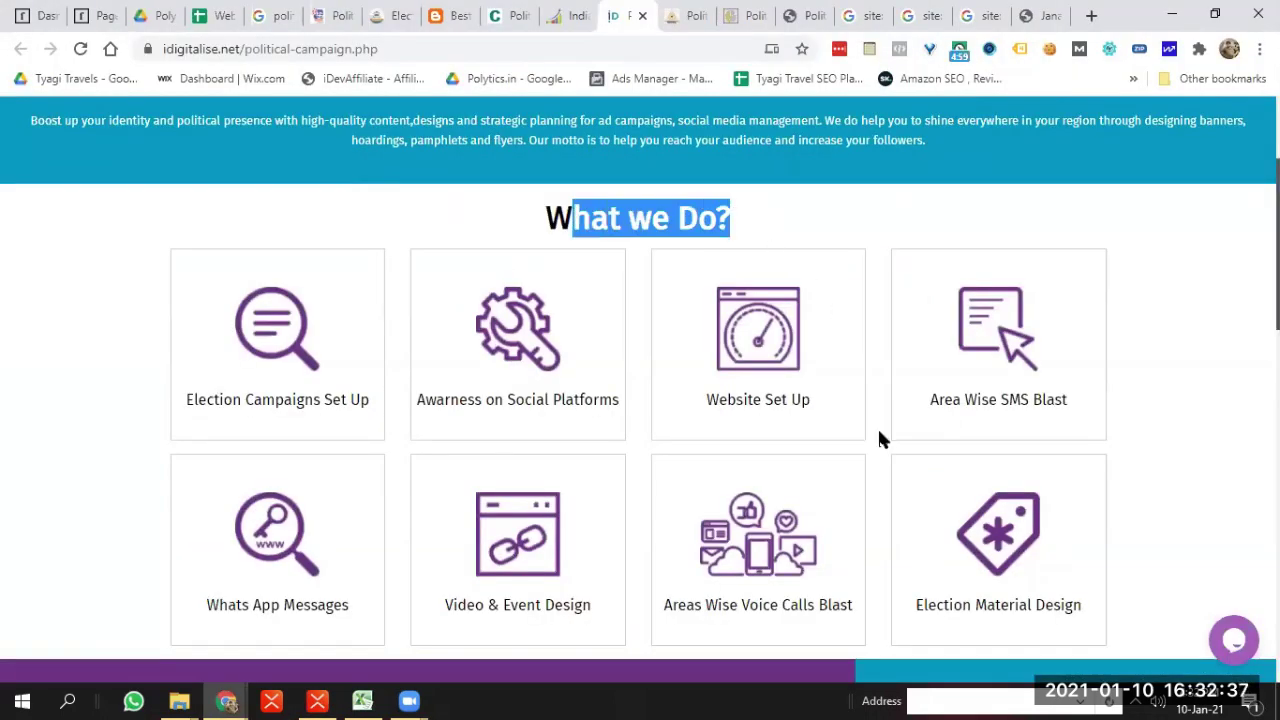
pyautogui.hotkey('alt', 'Tab')
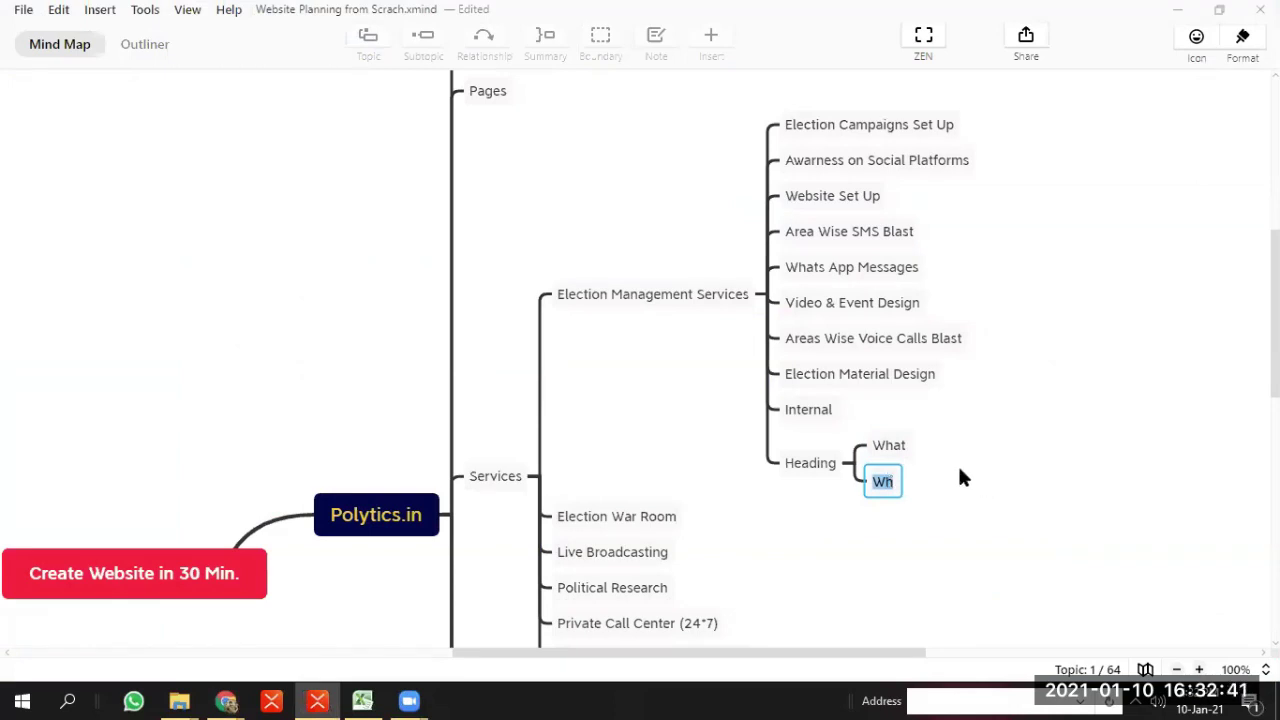
# Rename the first Heading subtopic as "Why" and the second as "What"
pyautogui.click(885, 445)
pyautogui.click(885, 445)
pyautogui.write('Why')
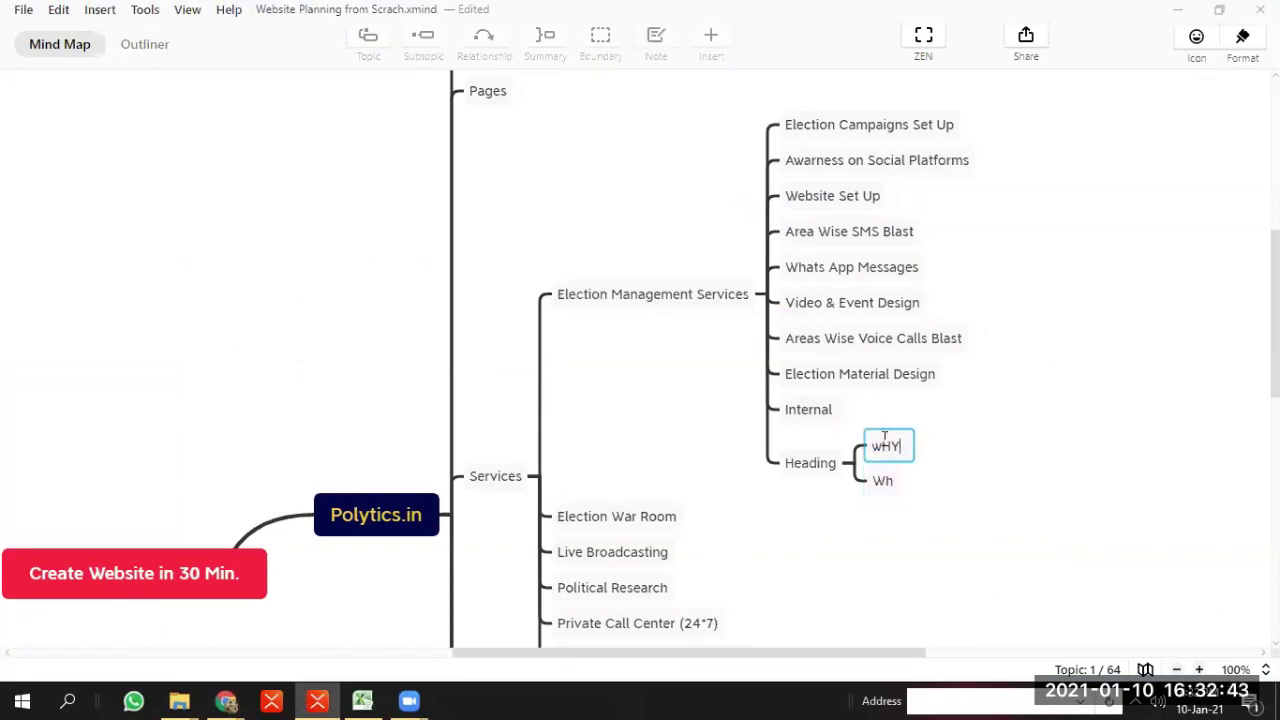
pyautogui.doubleClick(880, 445)
pyautogui.write('Why')
pyautogui.click(884, 480)
pyautogui.write('What')
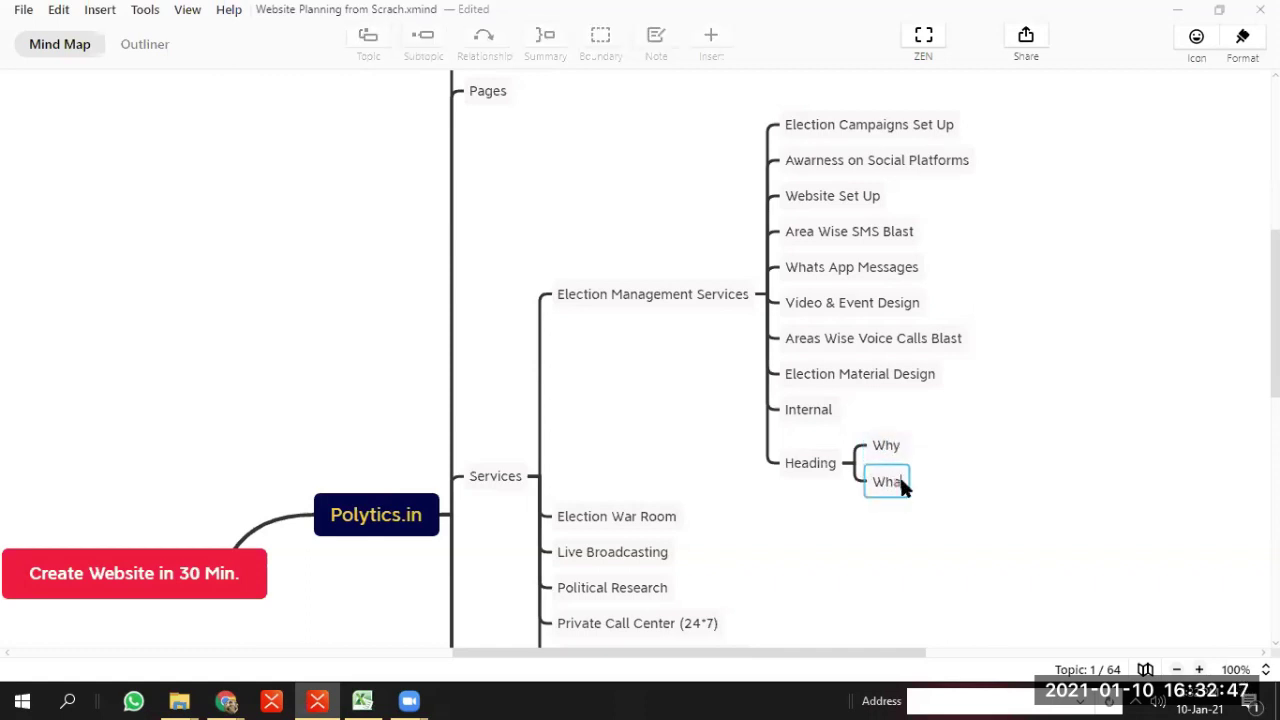
pyautogui.press('Return')
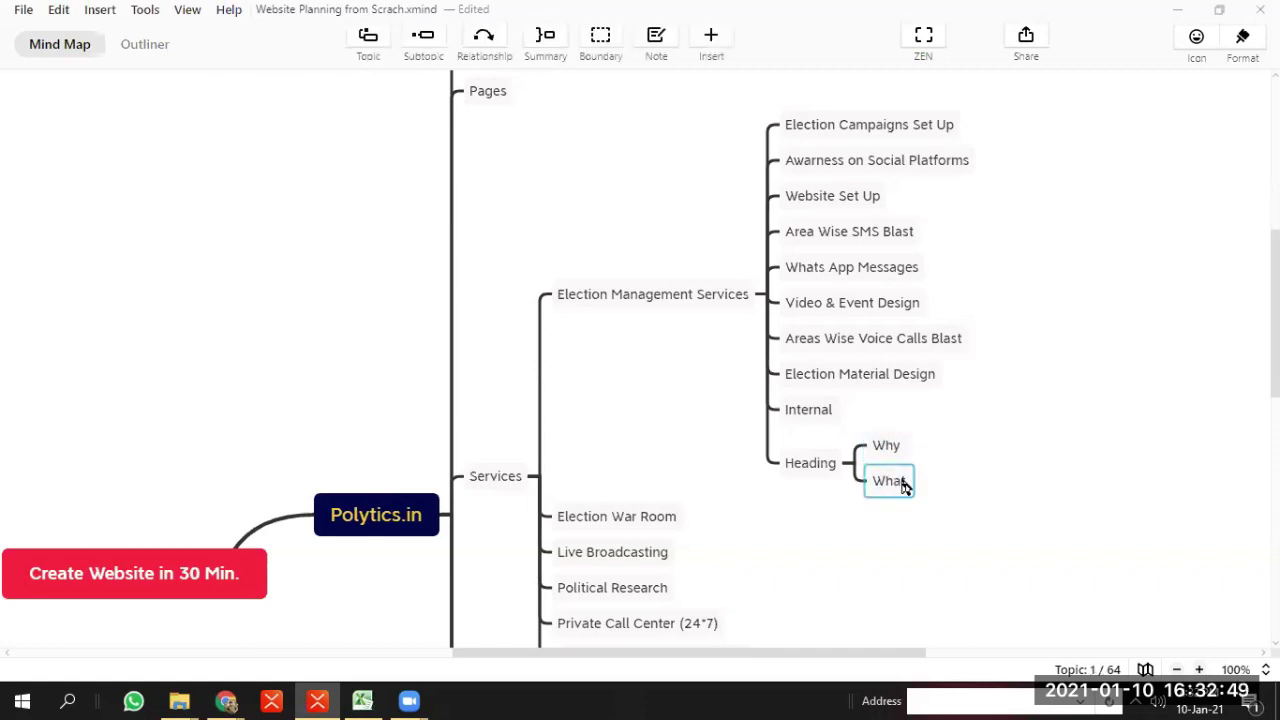
# Add a third subtopic named "How" under Heading after checking the following sections of the competitor's page
pyautogui.press('Return')
pyautogui.hotkey('alt', 'Tab')
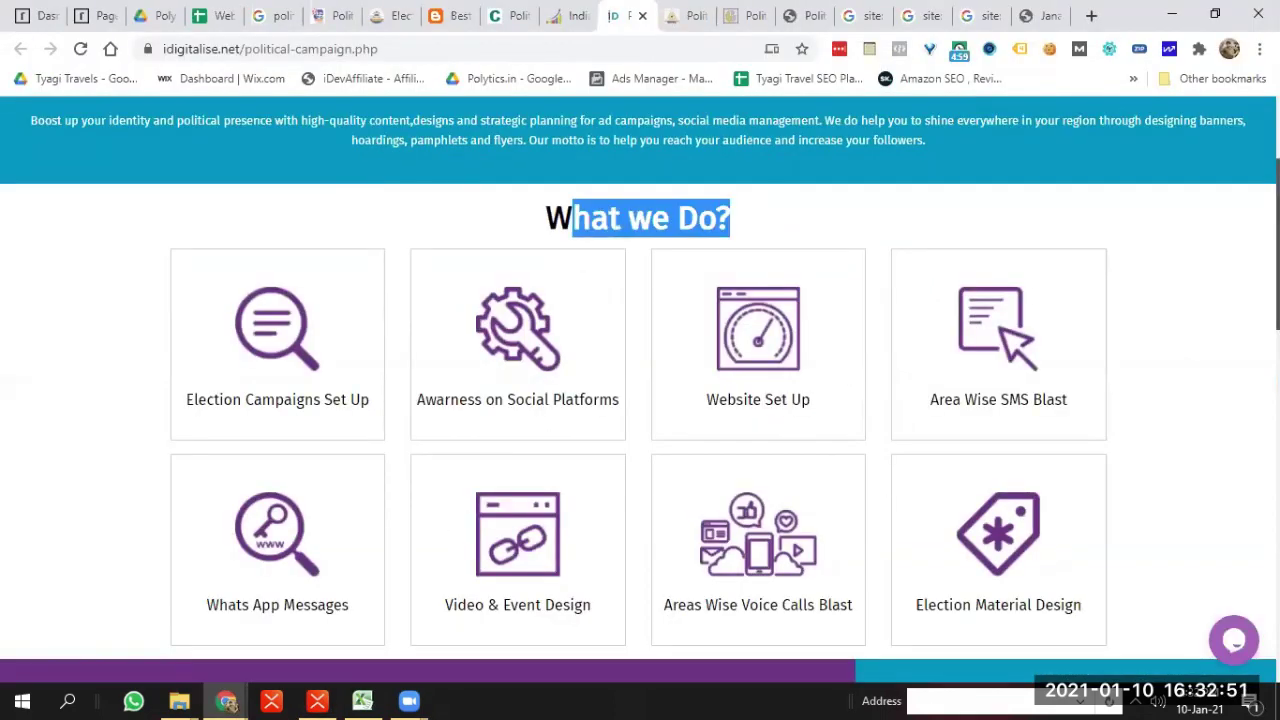
pyautogui.scroll(-2, 640, 400)
pyautogui.scroll(-1, 849, 489)
pyautogui.hotkey('alt', 'Tab')
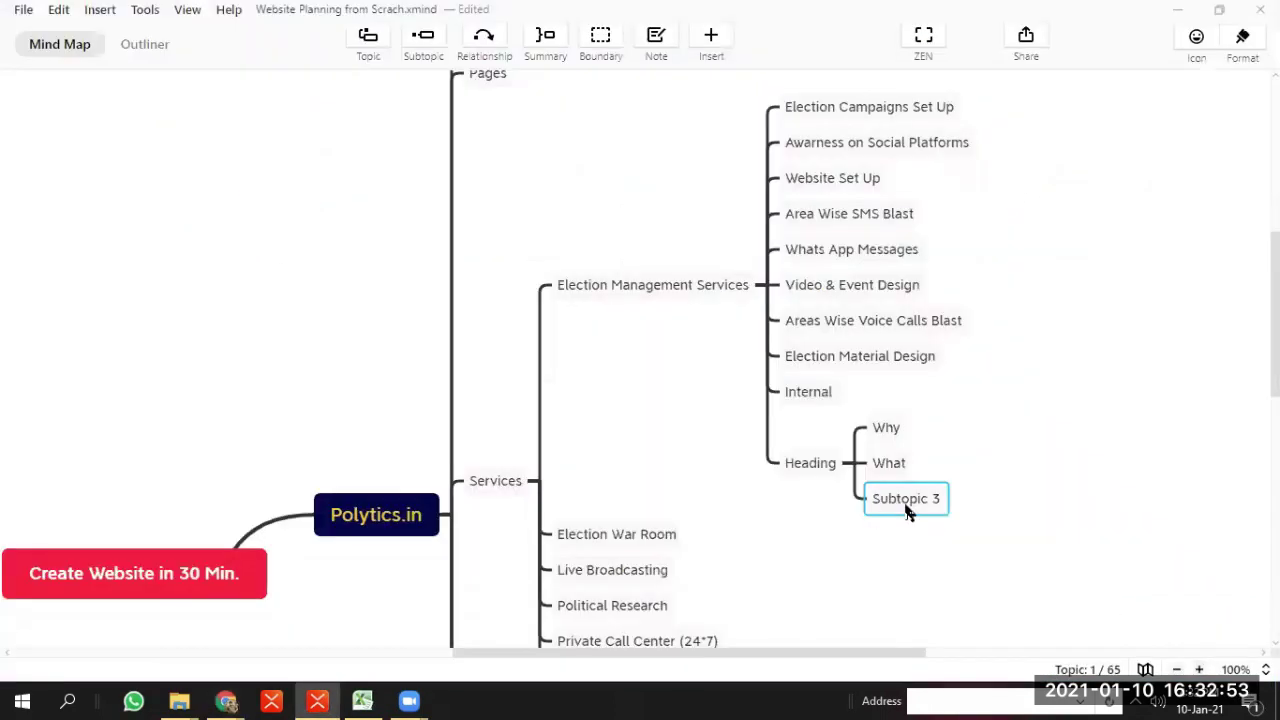
pyautogui.doubleClick(903, 500)
pyautogui.write('How')
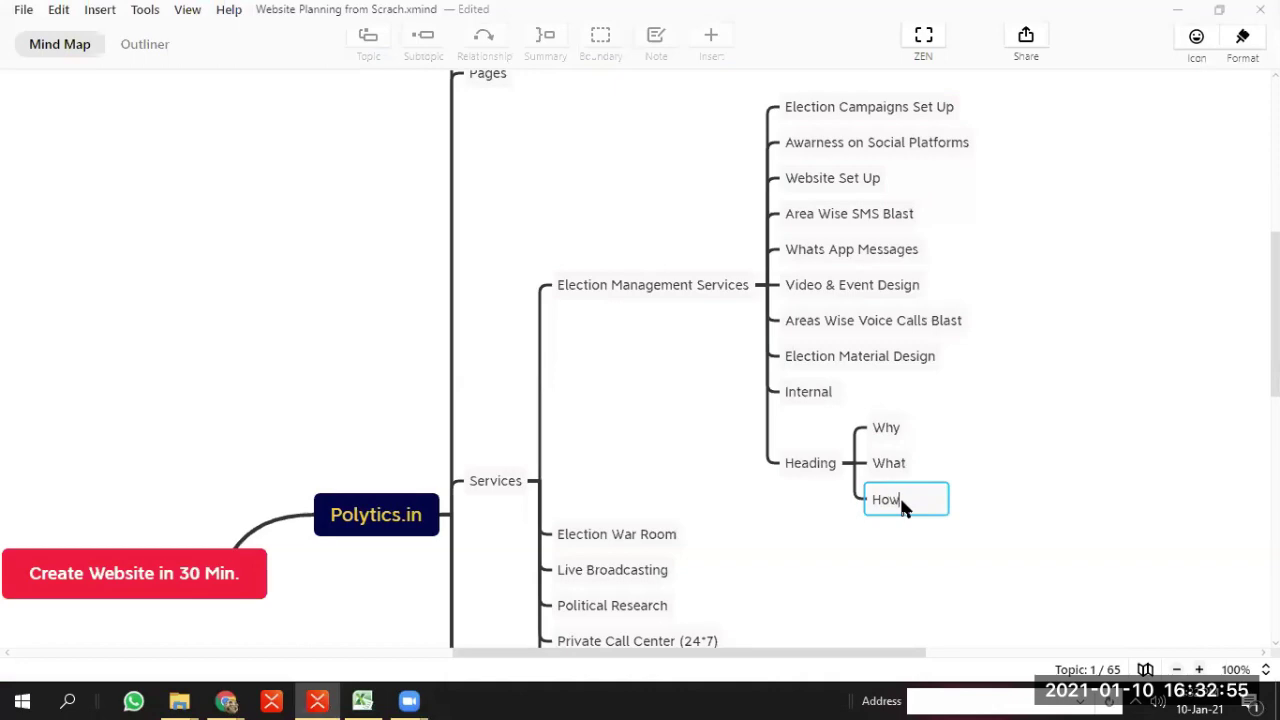
pyautogui.click(1034, 486)
# Compare the competitor page's "What we Do?" and "Benefits of Political Campaigns" sections with the Why, What and How subtopics in the mind map
pyautogui.hotkey('alt', 'Tab')
pyautogui.scroll(4, 640, 400)
pyautogui.moveTo(576, 234); pyautogui.dragTo(1211, 240)
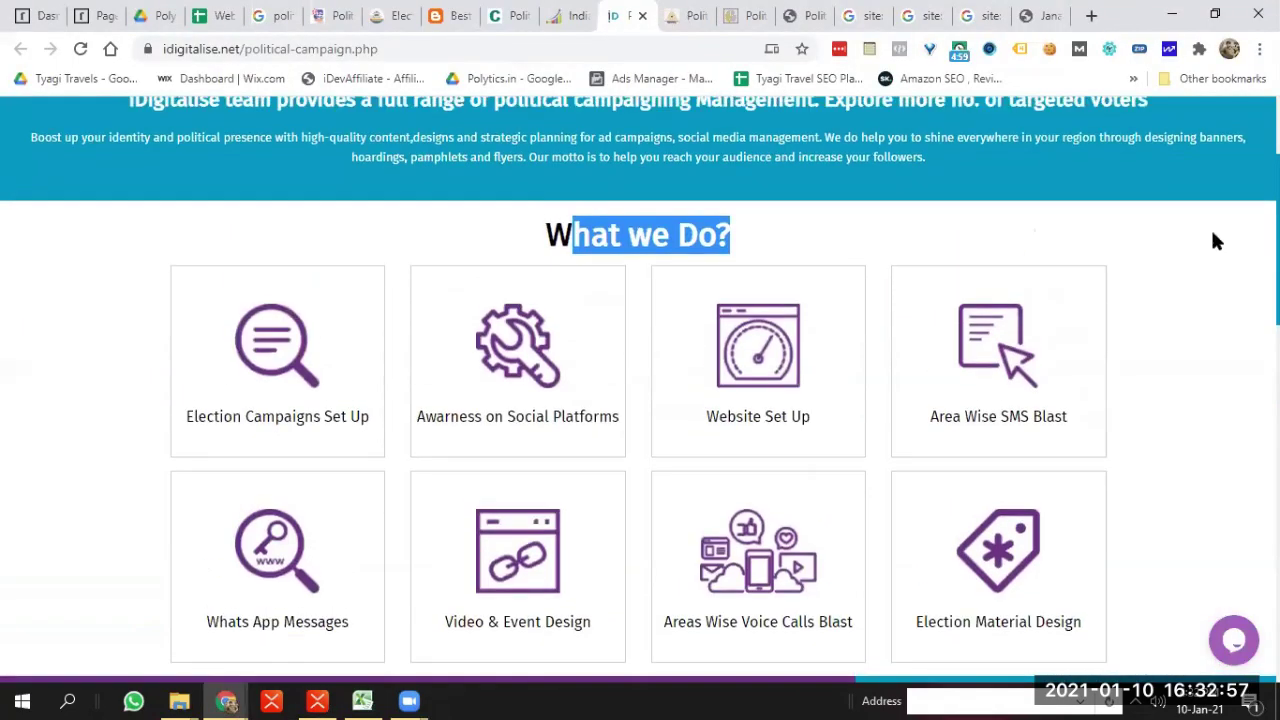
pyautogui.tripleClick(590, 234)
pyautogui.moveTo(425, 416); pyautogui.dragTo(978, 636)
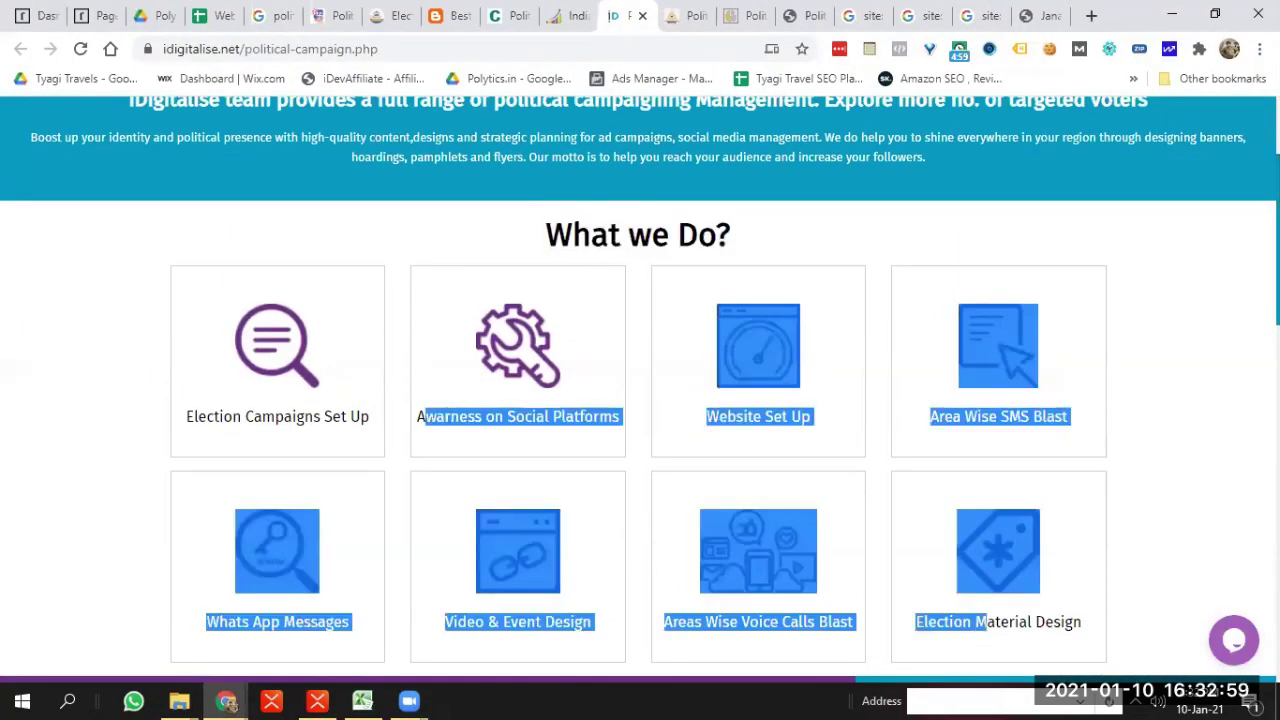
pyautogui.scroll(-5, 640, 400)
pyautogui.moveTo(126, 164); pyautogui.dragTo(639, 156)
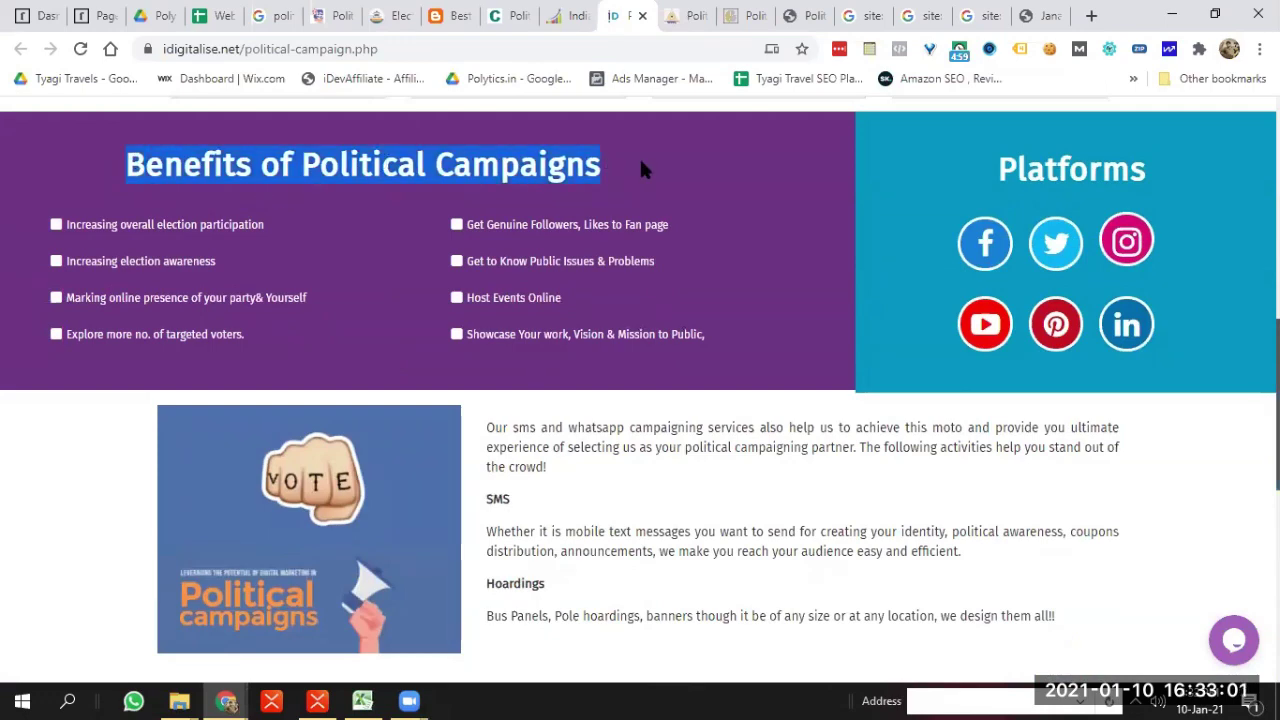
pyautogui.click(639, 156)
pyautogui.moveTo(105, 141); pyautogui.dragTo(648, 160)
pyautogui.scroll(-4, 640, 400)
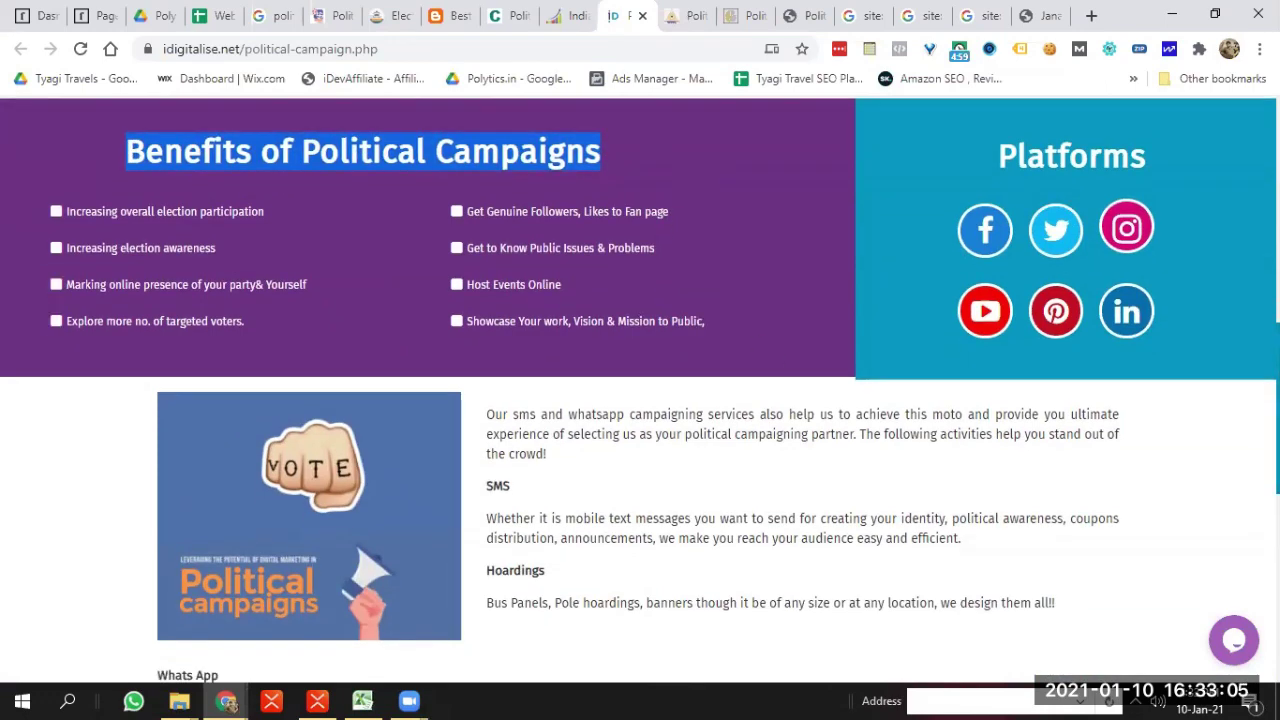
pyautogui.scroll(8, 608, 560)
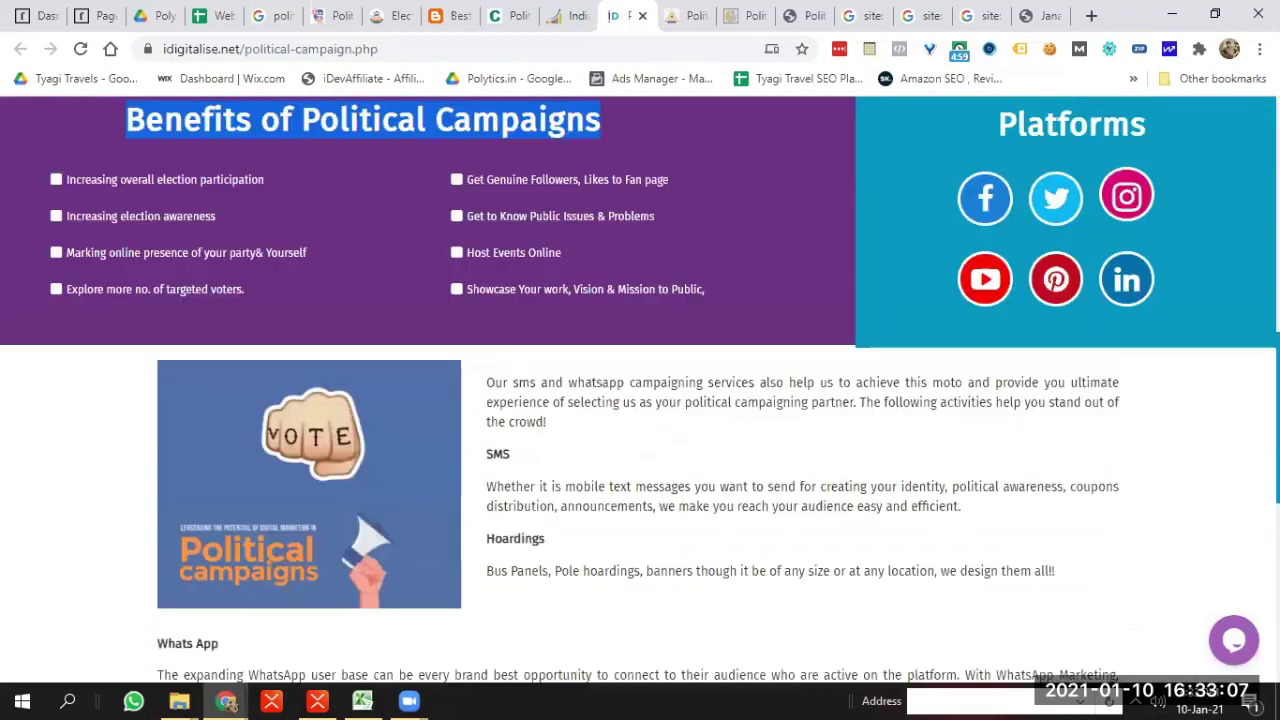
pyautogui.hotkey('alt', 'Tab')
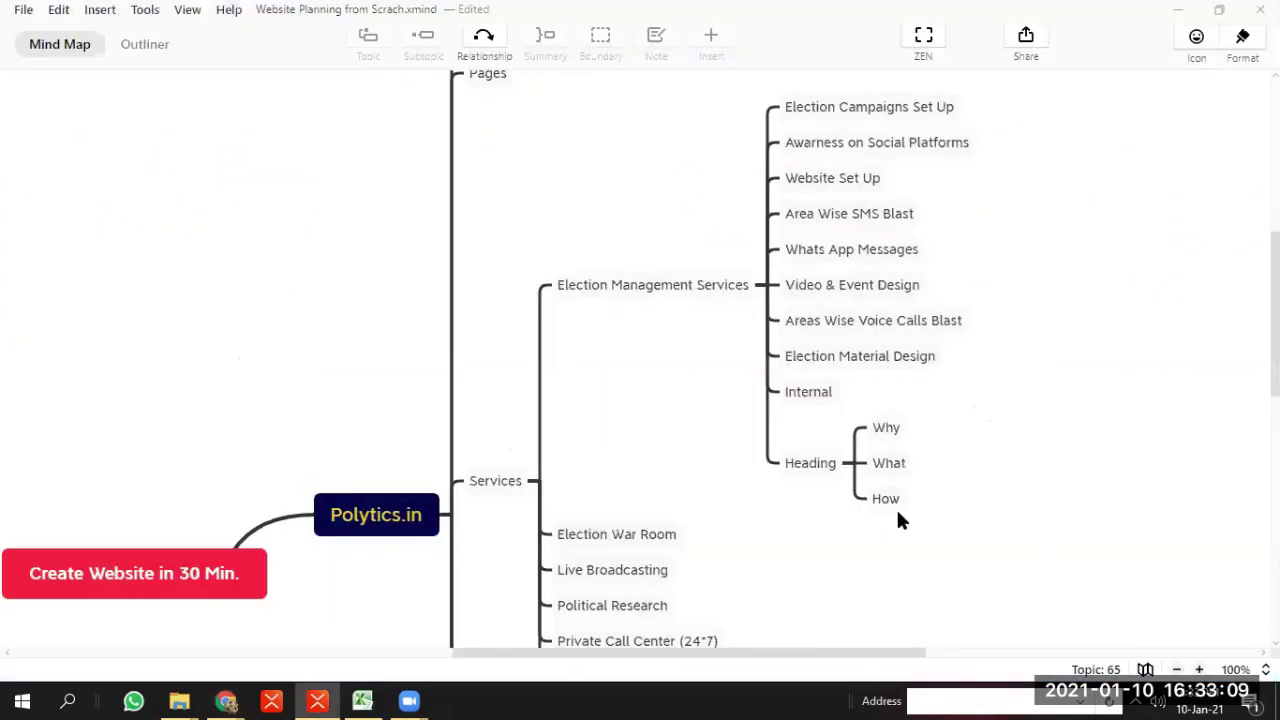
pyautogui.moveTo(986, 518); pyautogui.dragTo(850, 396)
pyautogui.moveTo(997, 540); pyautogui.dragTo(866, 420)
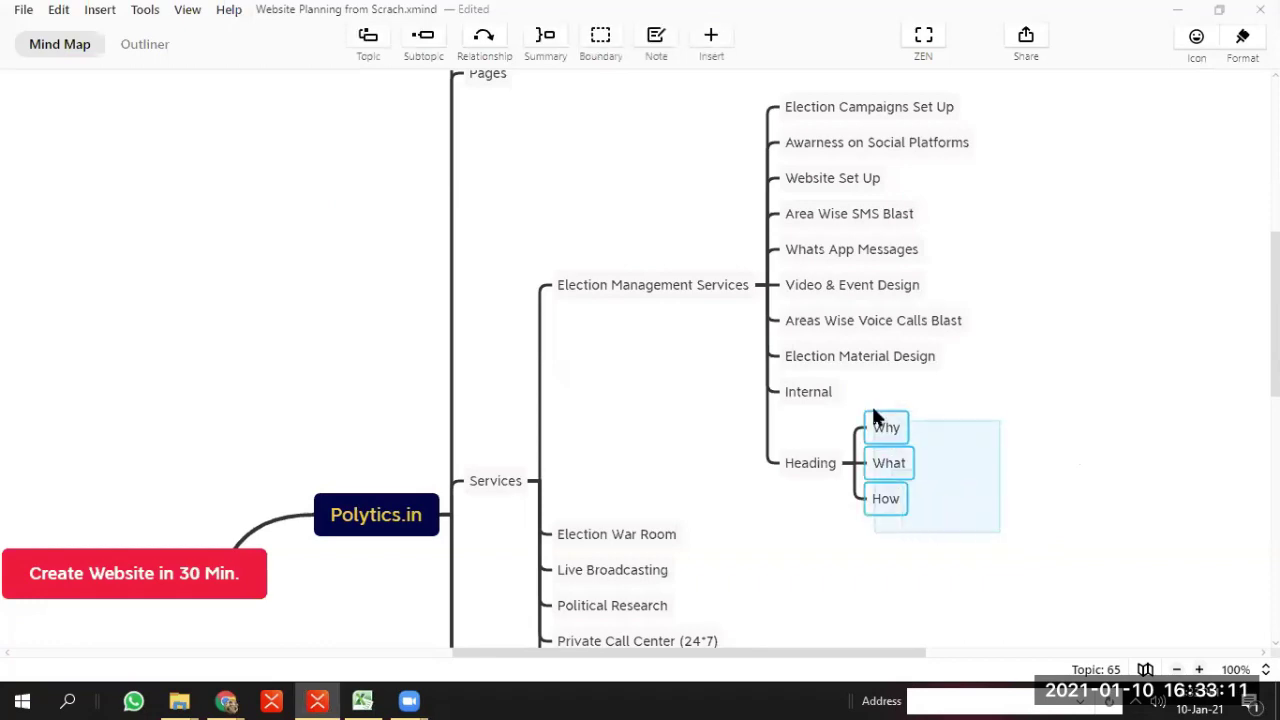
pyautogui.click(1162, 450)
# Copy the competitor's benefits from "Increasing overall election participation" through "Explore more no. of targeted voters."
pyautogui.hotkey('alt', 'Tab')
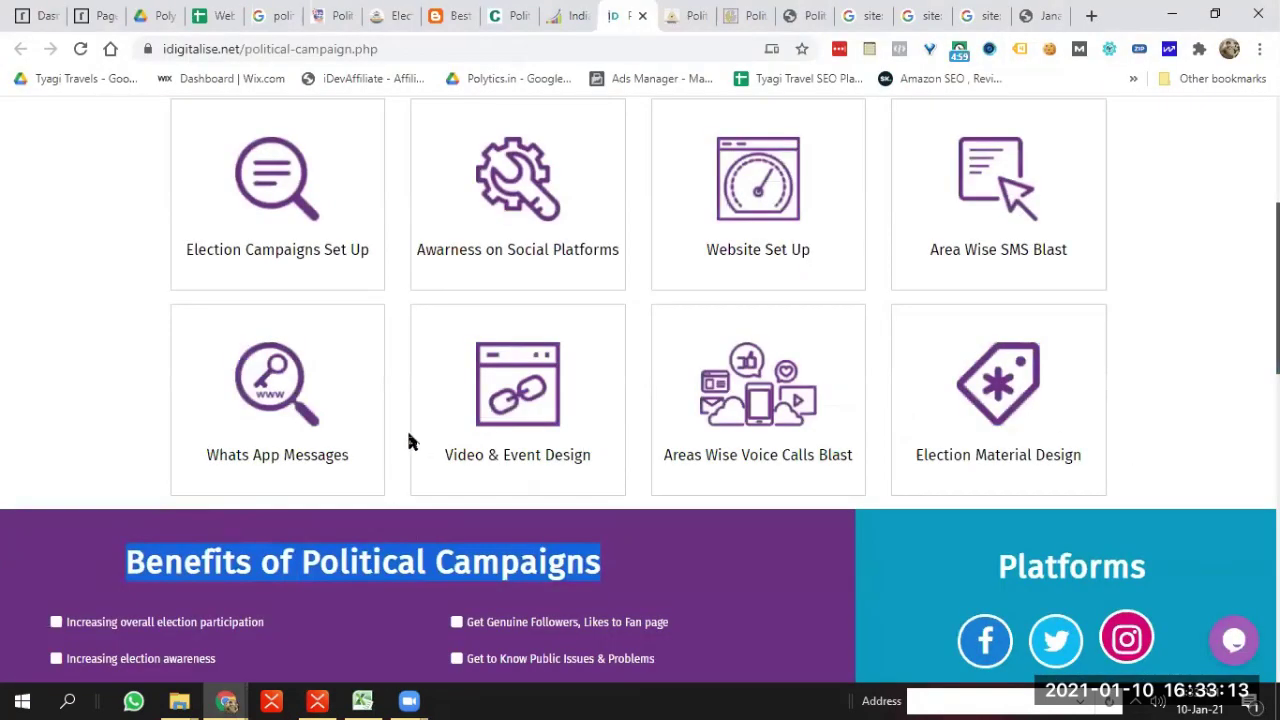
pyautogui.scroll(-3, 300, 430)
pyautogui.moveTo(232, 428); pyautogui.dragTo(66, 288)
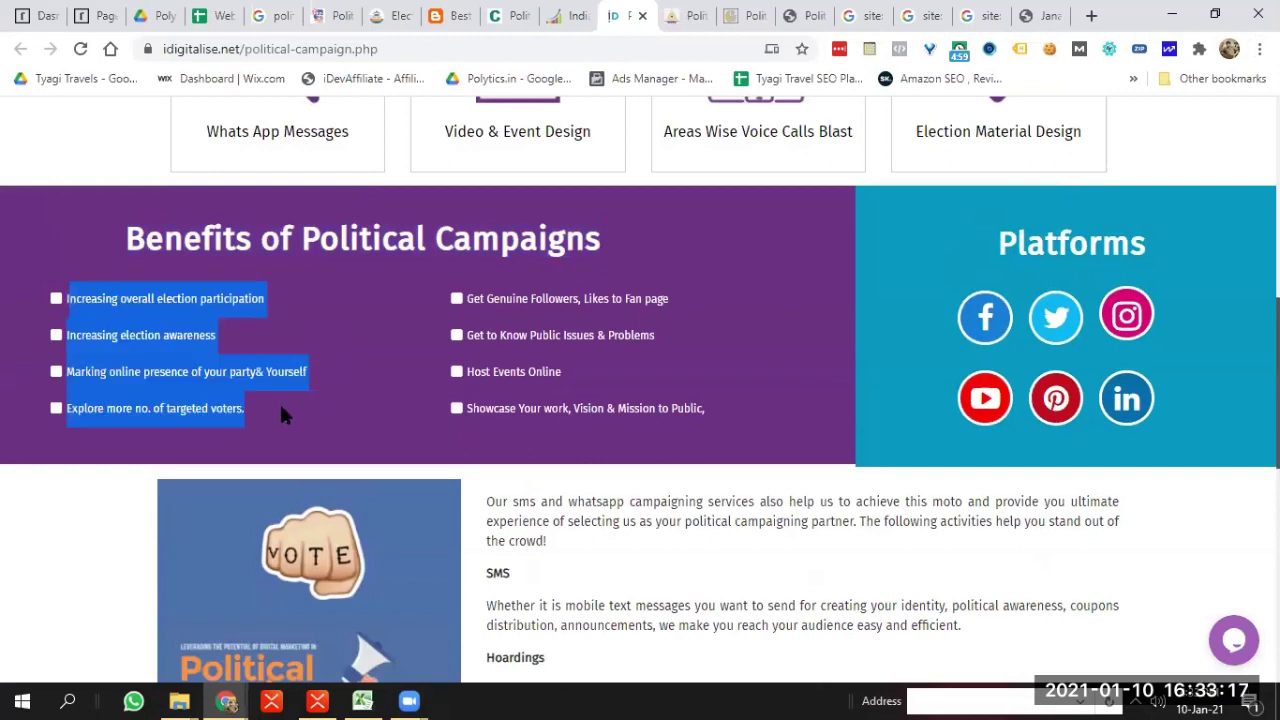
pyautogui.moveTo(277, 407); pyautogui.dragTo(65, 298)
pyautogui.hotkey('ctrl', 'c')
# Paste the copied benefits as subtopics of Why in the mind map and delete the placeholder Subtopic 1
pyautogui.hotkey('alt', 'Tab')
pyautogui.click(888, 428)
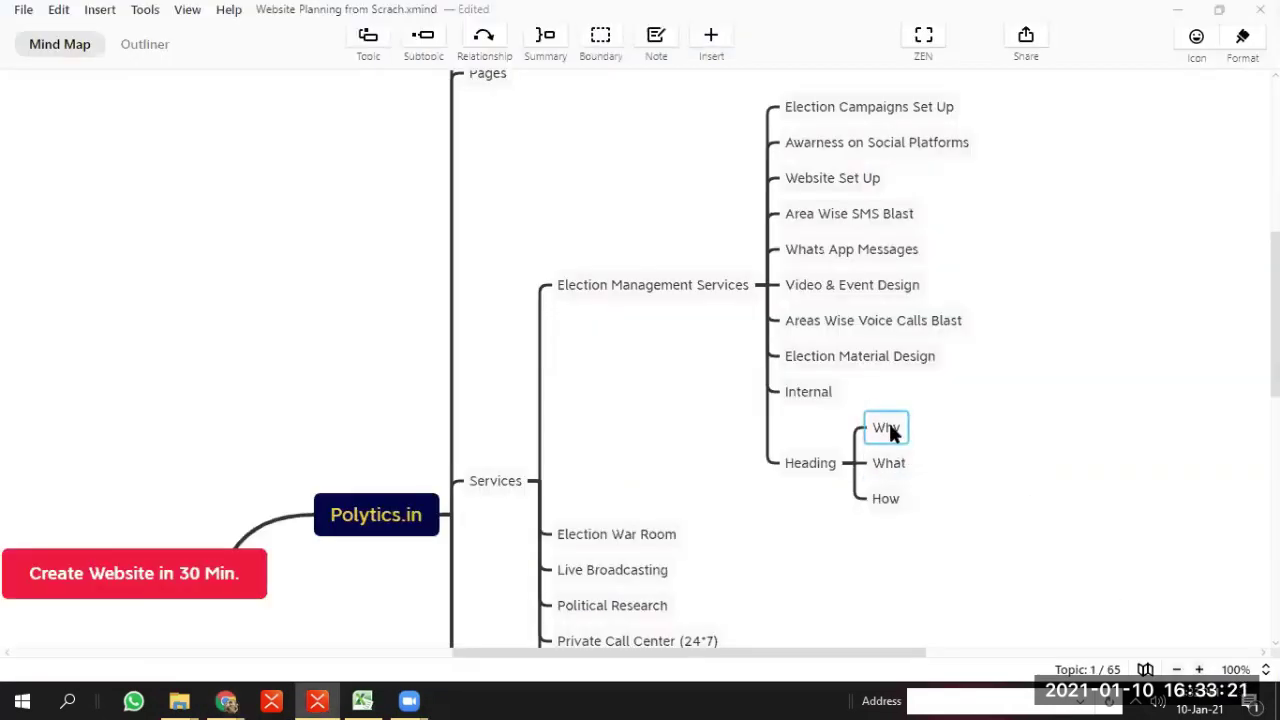
pyautogui.press('Tab')
pyautogui.click(890, 435)
pyautogui.hotkey('ctrl', 'v')
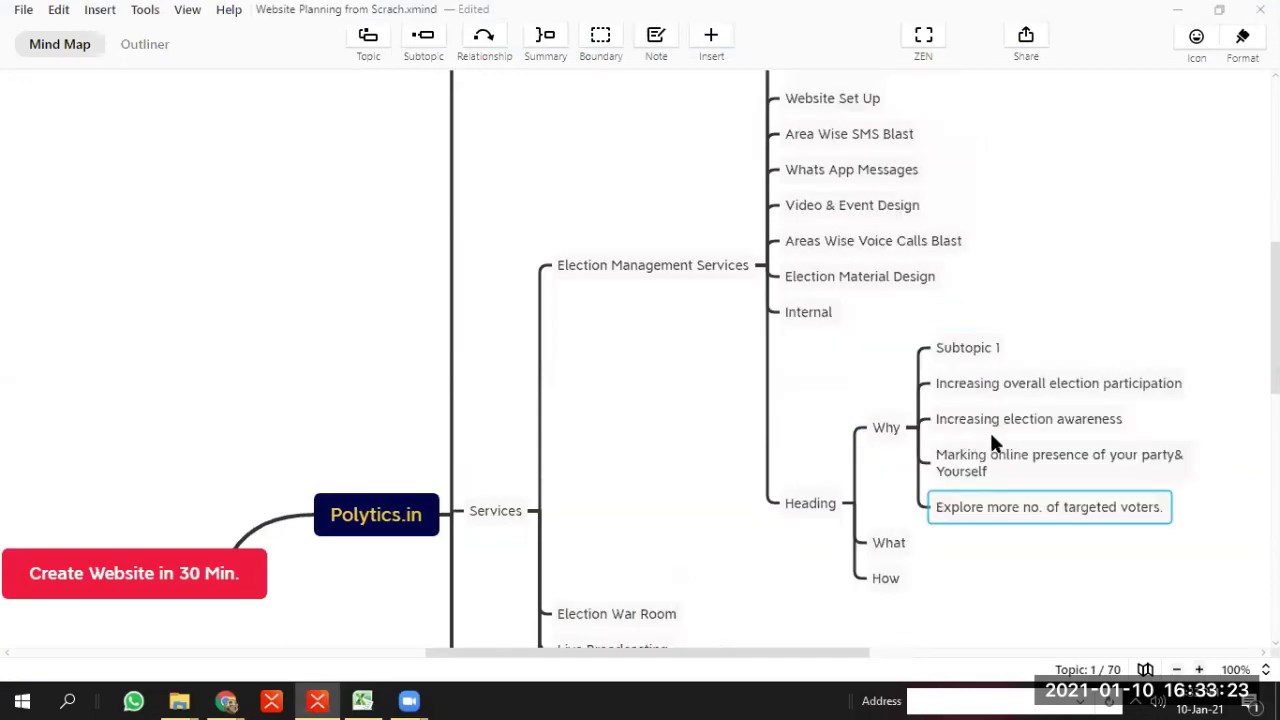
pyautogui.click(960, 350)
pyautogui.press('Delete')
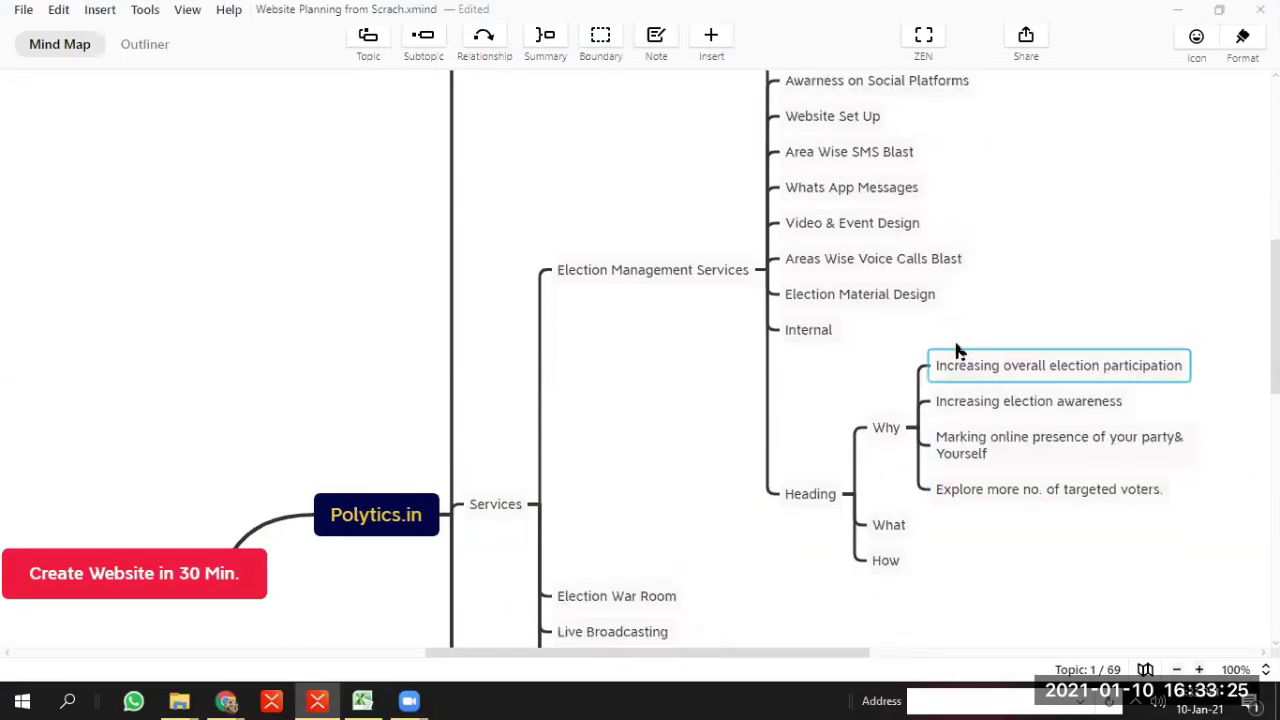
# Copy the benefits from "Get Genuine Followers, Likes to Fan page" through "Showcase Your work, Vision & Mission to Public," into Why and collapse that branch
pyautogui.hotkey('alt', 'Tab')
pyautogui.moveTo(706, 409); pyautogui.dragTo(462, 296)
pyautogui.hotkey('ctrl', 'c')
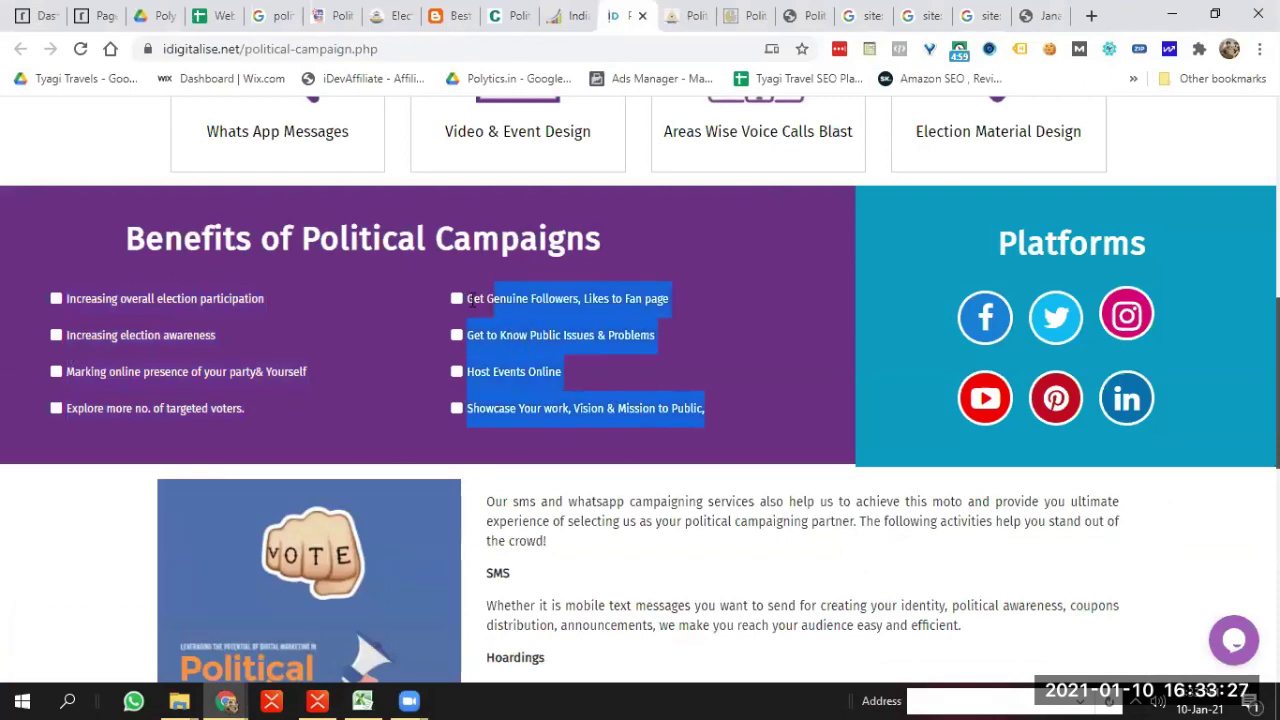
pyautogui.hotkey('alt', 'Tab')
pyautogui.hotkey('ctrl', 'v')
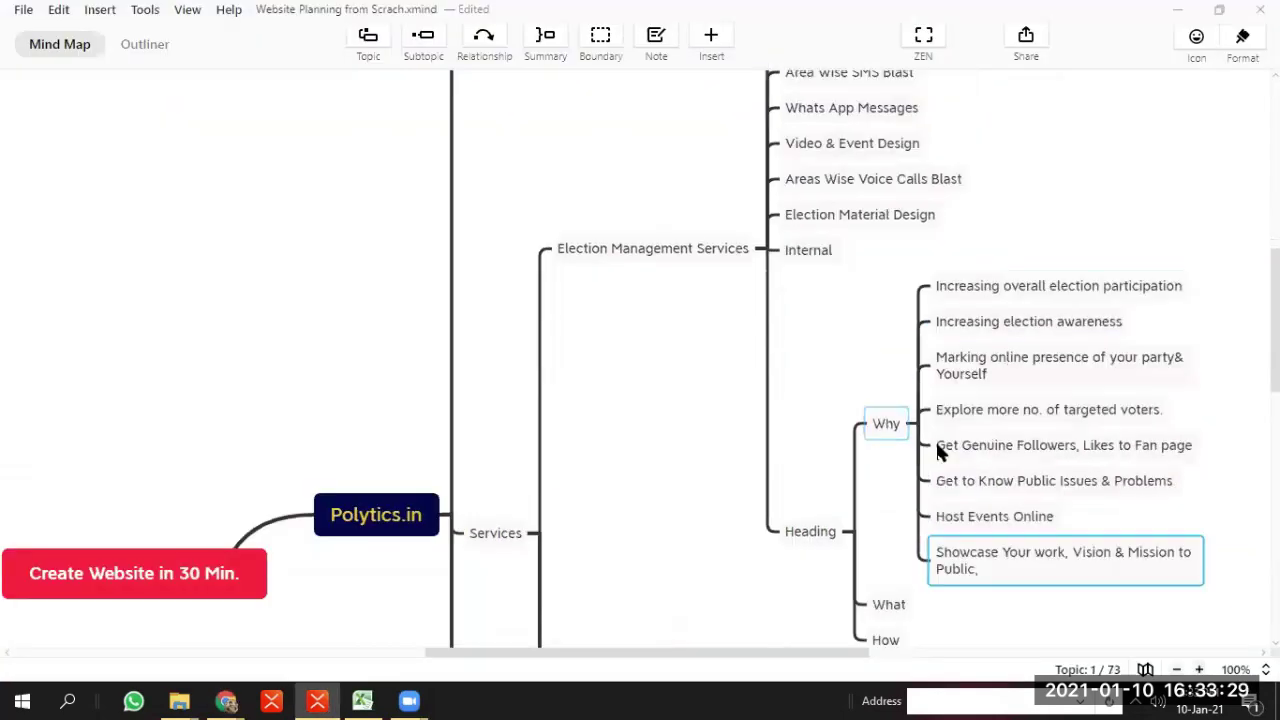
pyautogui.click(917, 424)
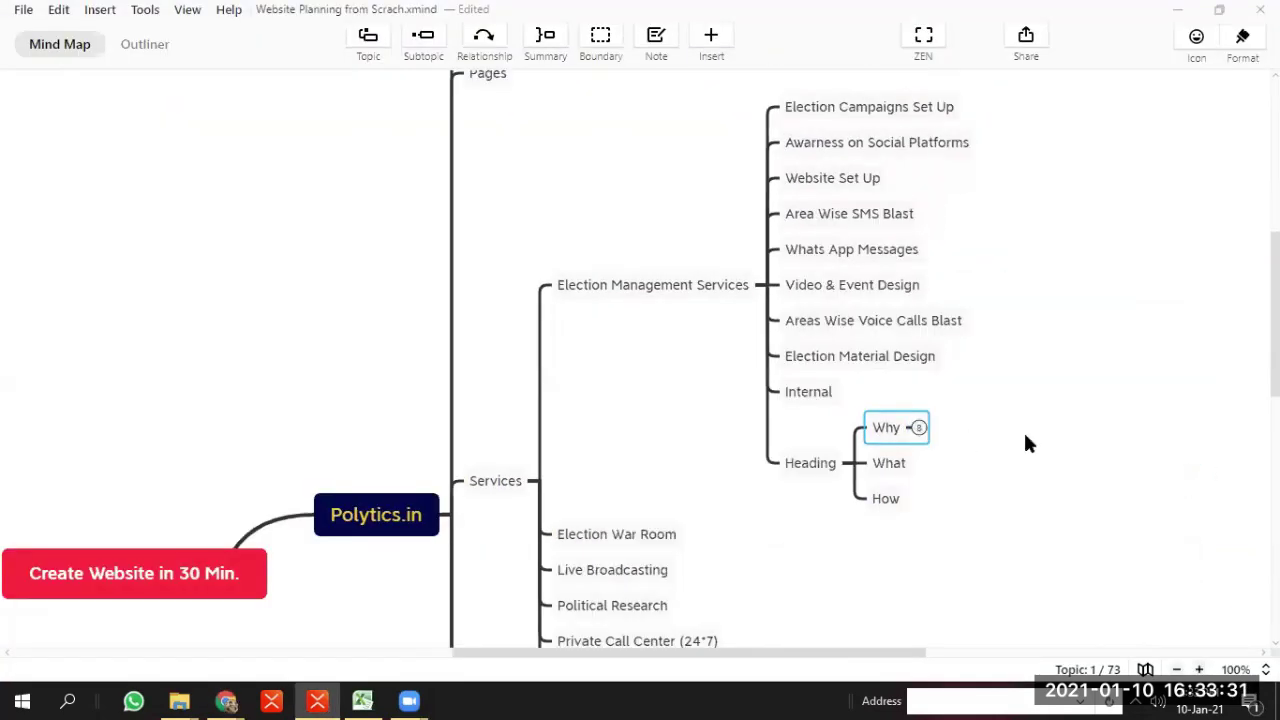
# Review the rest of the iDigitalise political campaign page down to its footer and close its browser tab
pyautogui.hotkey('alt', 'Tab')
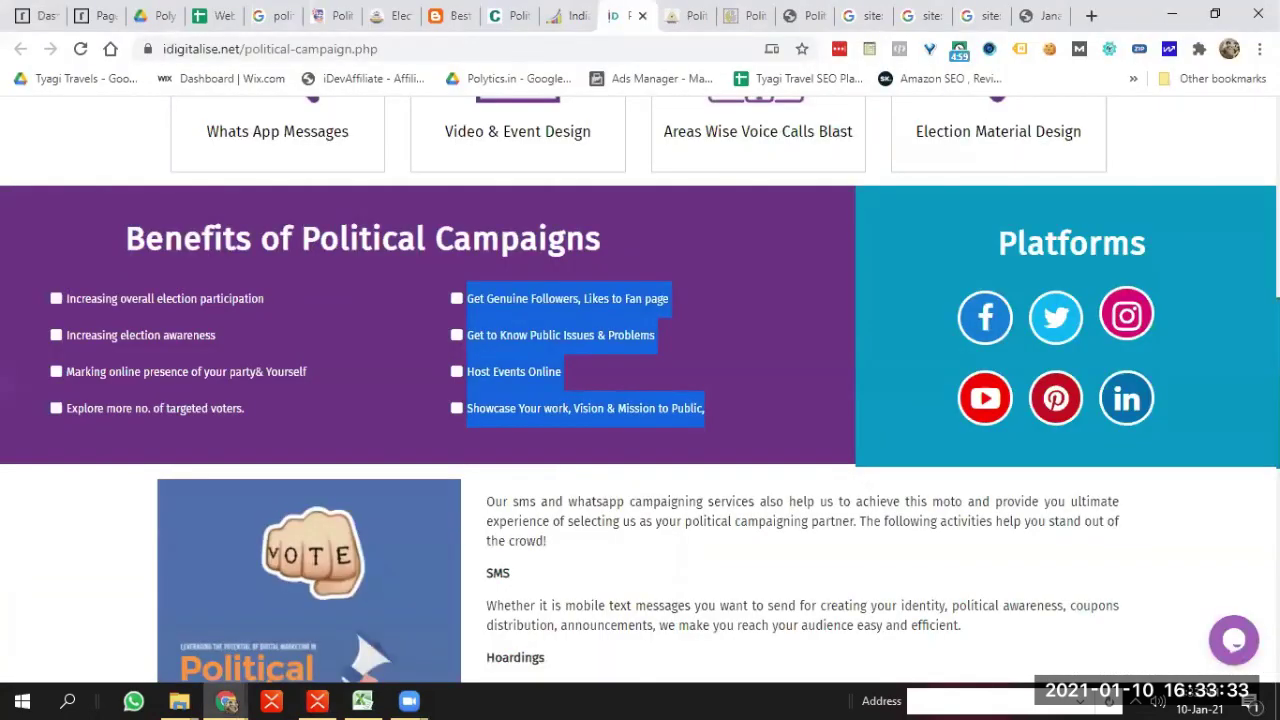
pyautogui.scroll(3, 640, 400)
pyautogui.scroll(2, 640, 400)
pyautogui.scroll(-12, 640, 400)
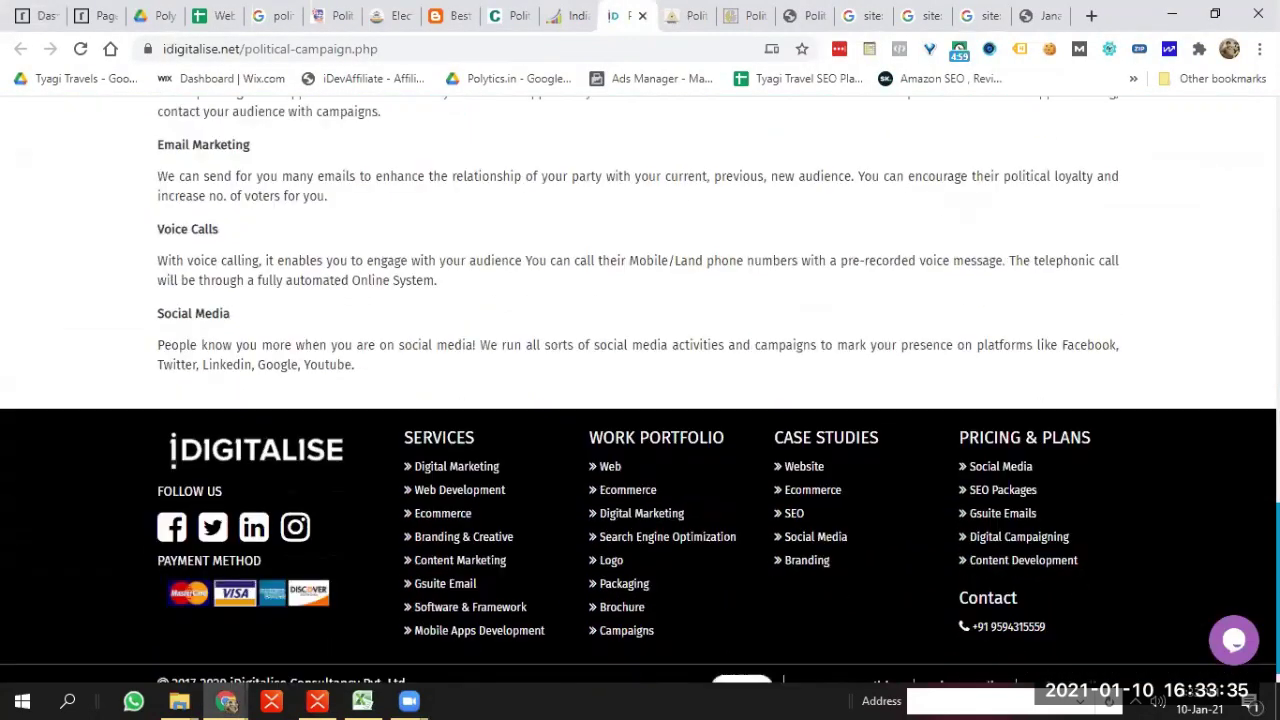
pyautogui.click(642, 16)
# Examine the chankya.net home page from its success stories down to the Road Map of Success list under Our Services
pyautogui.scroll(-1, 1237, 251)
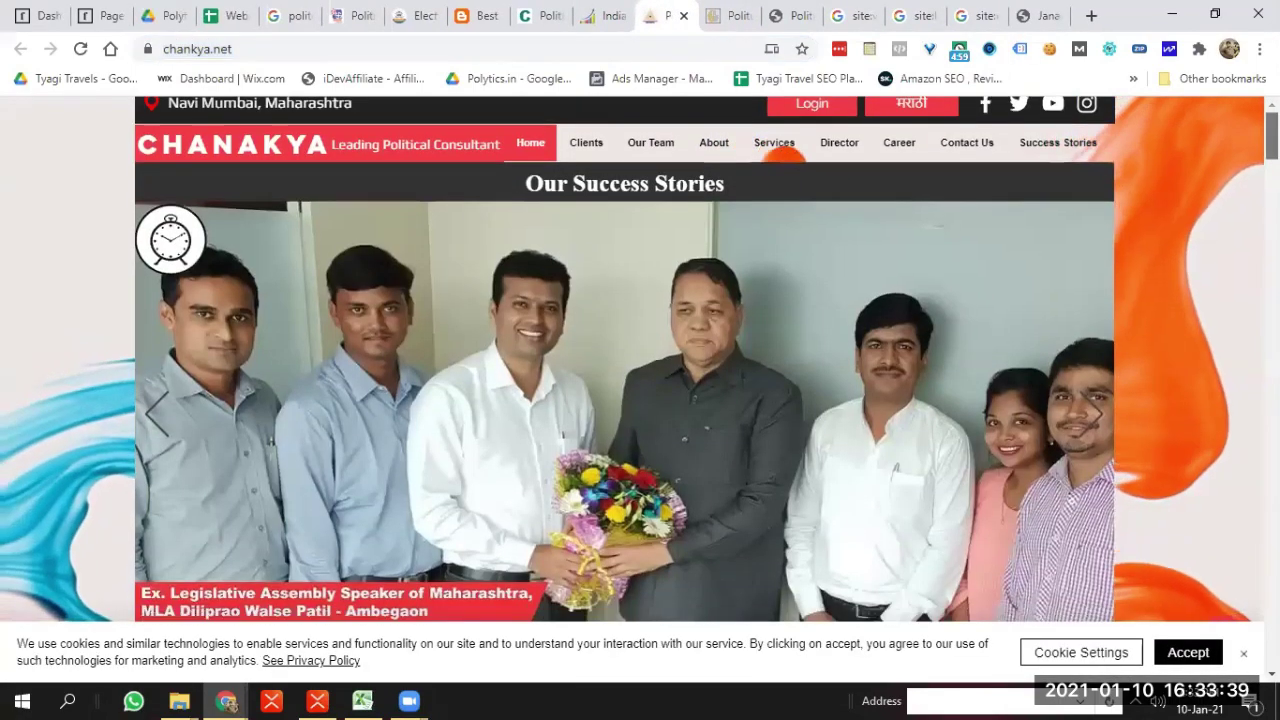
pyautogui.scroll(-8, 640, 360)
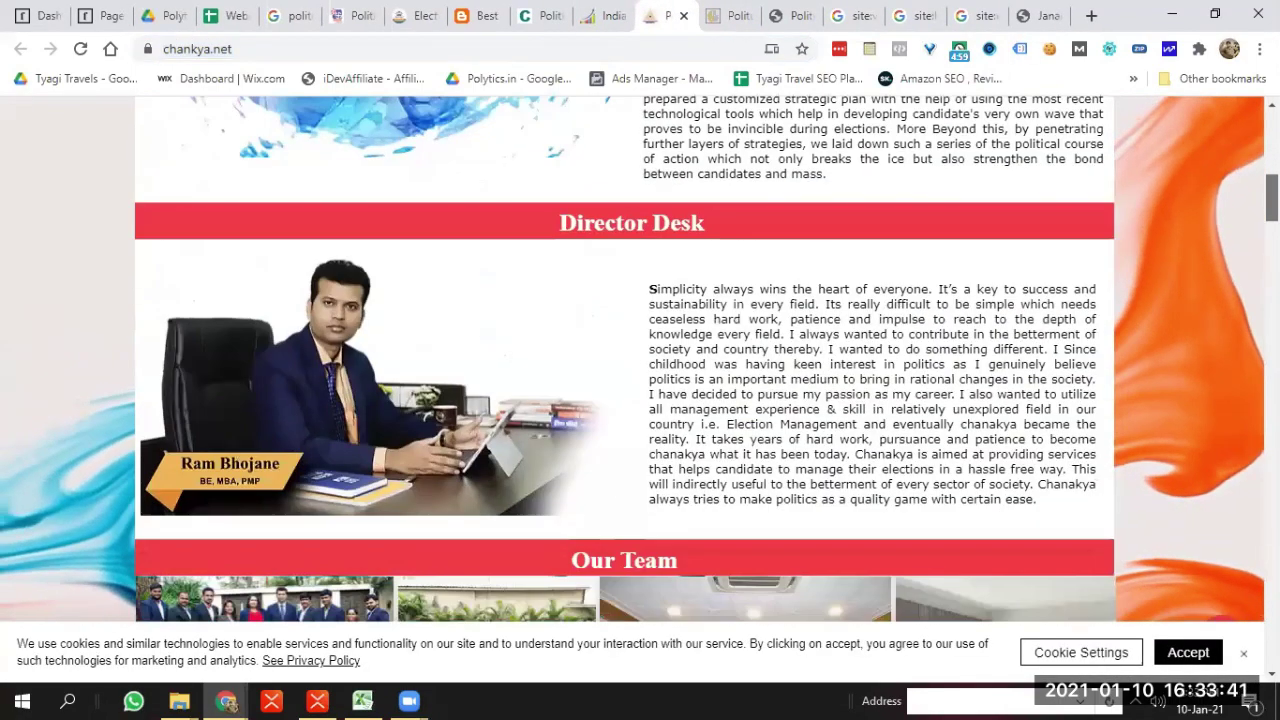
pyautogui.scroll(-7, 640, 360)
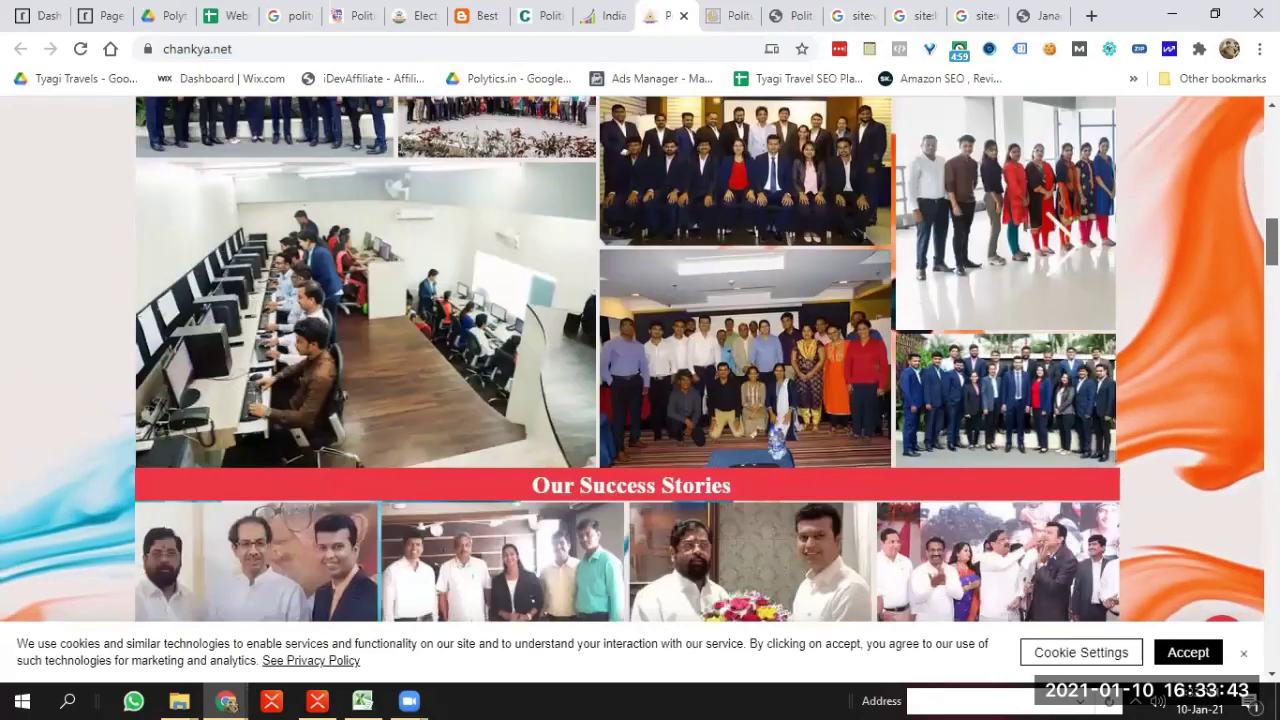
pyautogui.scroll(-6, 955, 322)
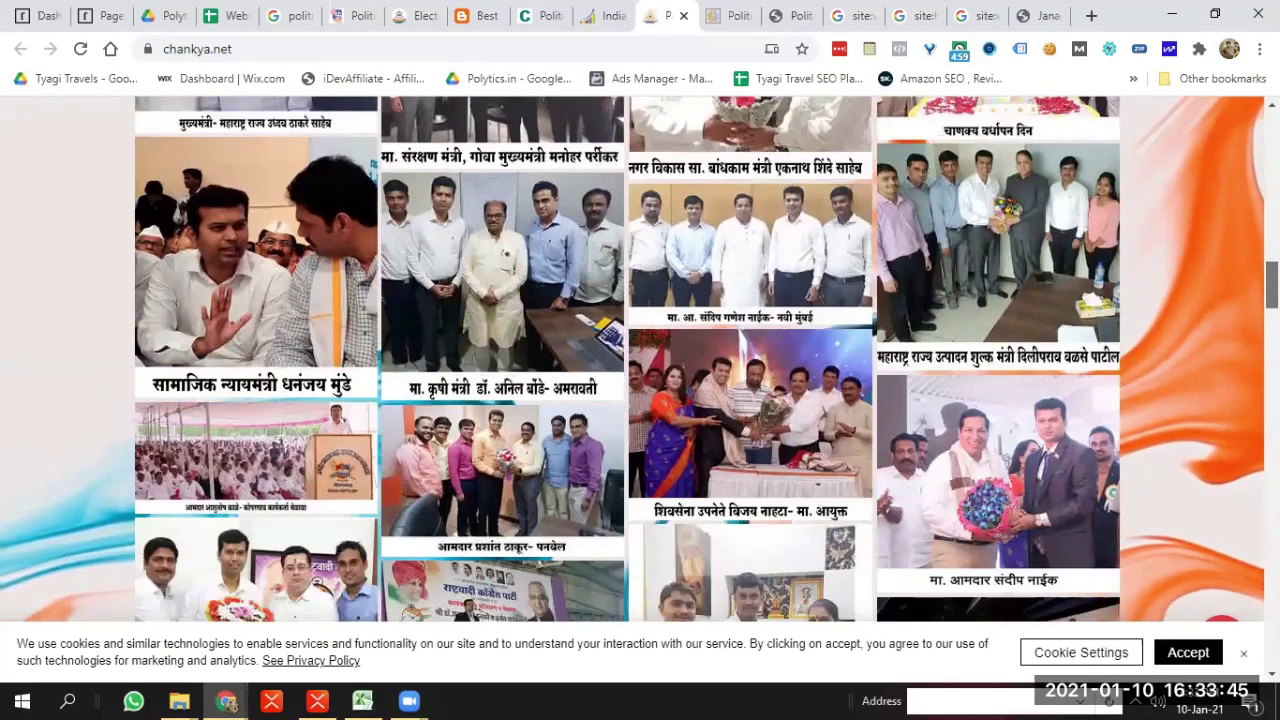
pyautogui.scroll(-7, 848, 224)
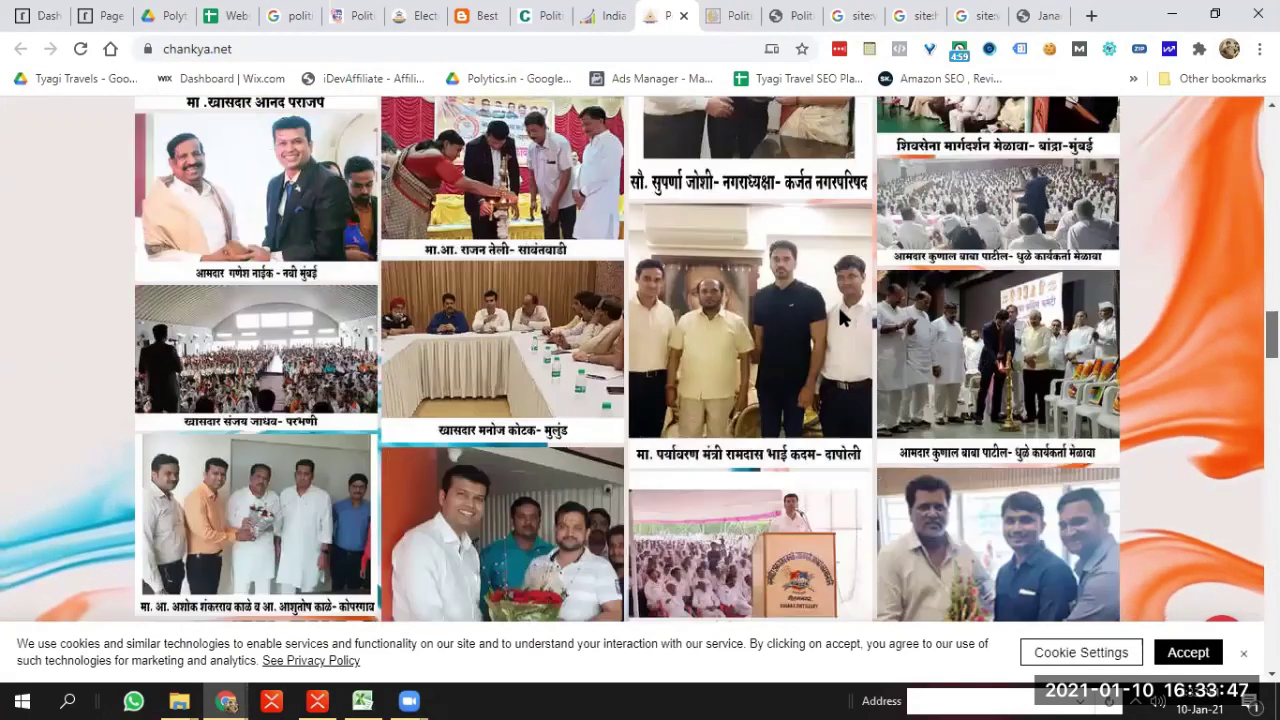
pyautogui.scroll(-2, 873, 258)
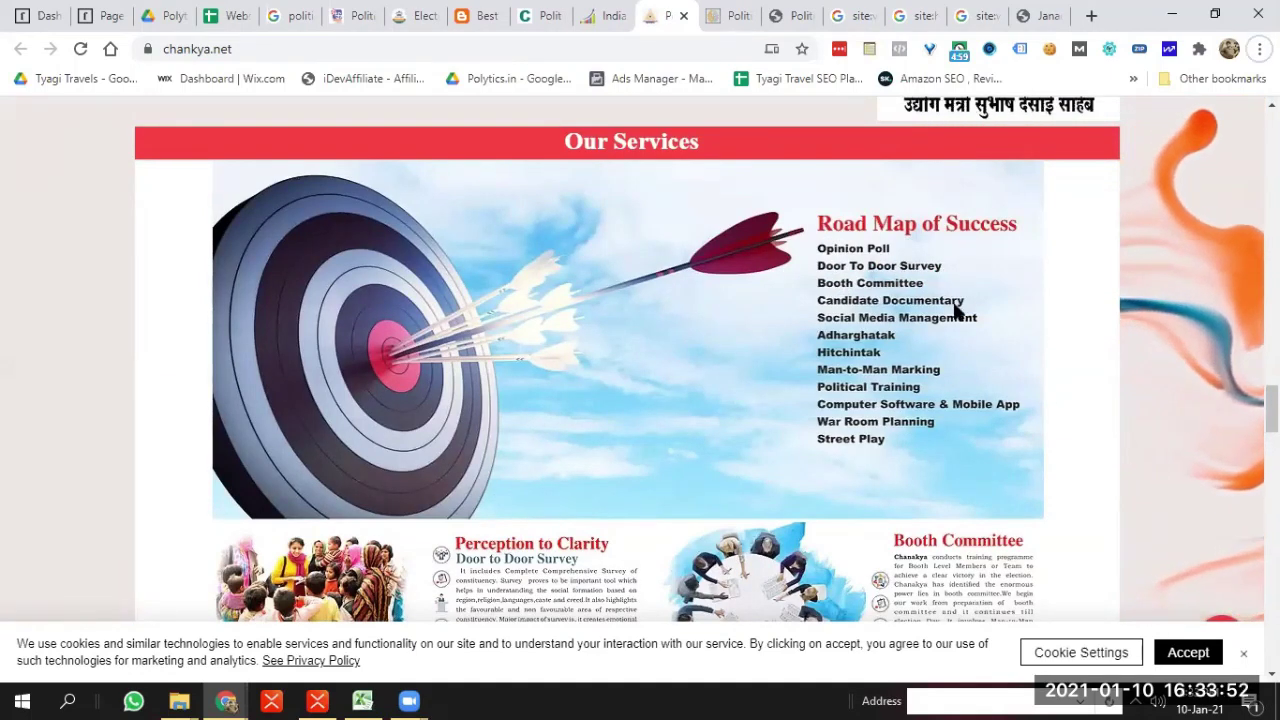
# Collapse the Election Management Services branch in the mind map and add a new subtopic at the end of Services
pyautogui.hotkey('alt', 'Tab')
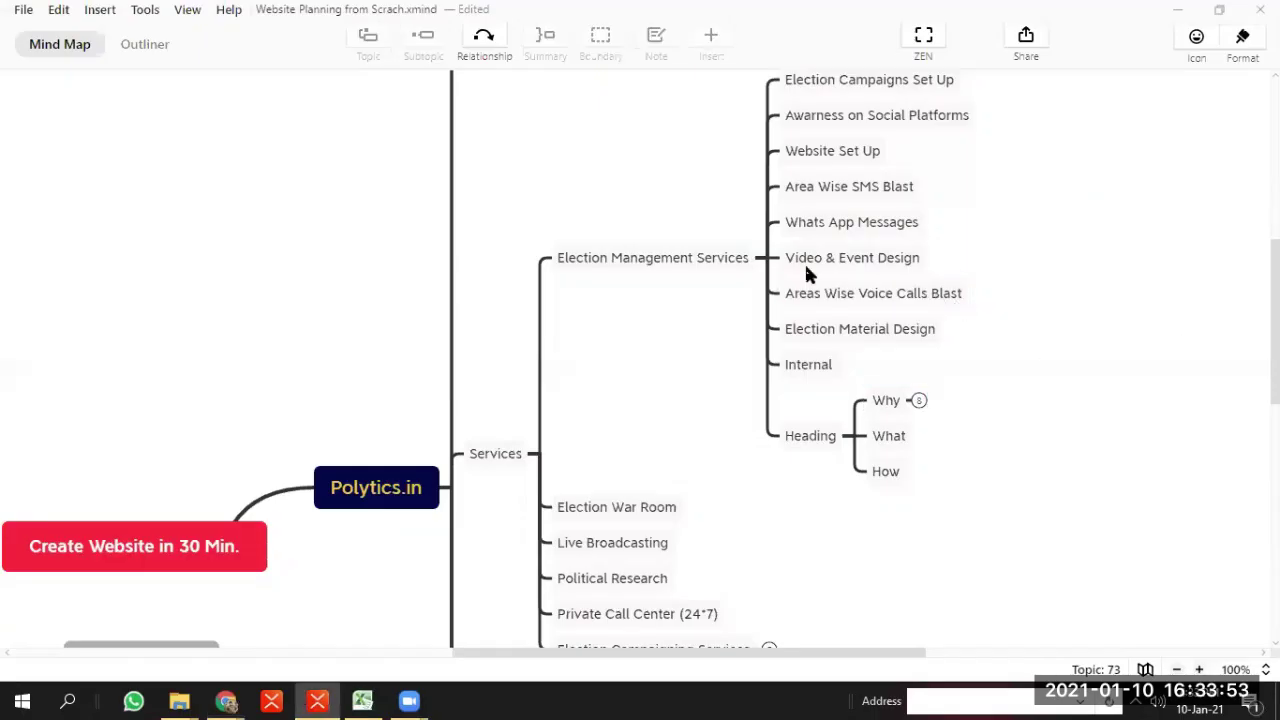
pyautogui.click(764, 259)
pyautogui.scroll(-1, 634, 400)
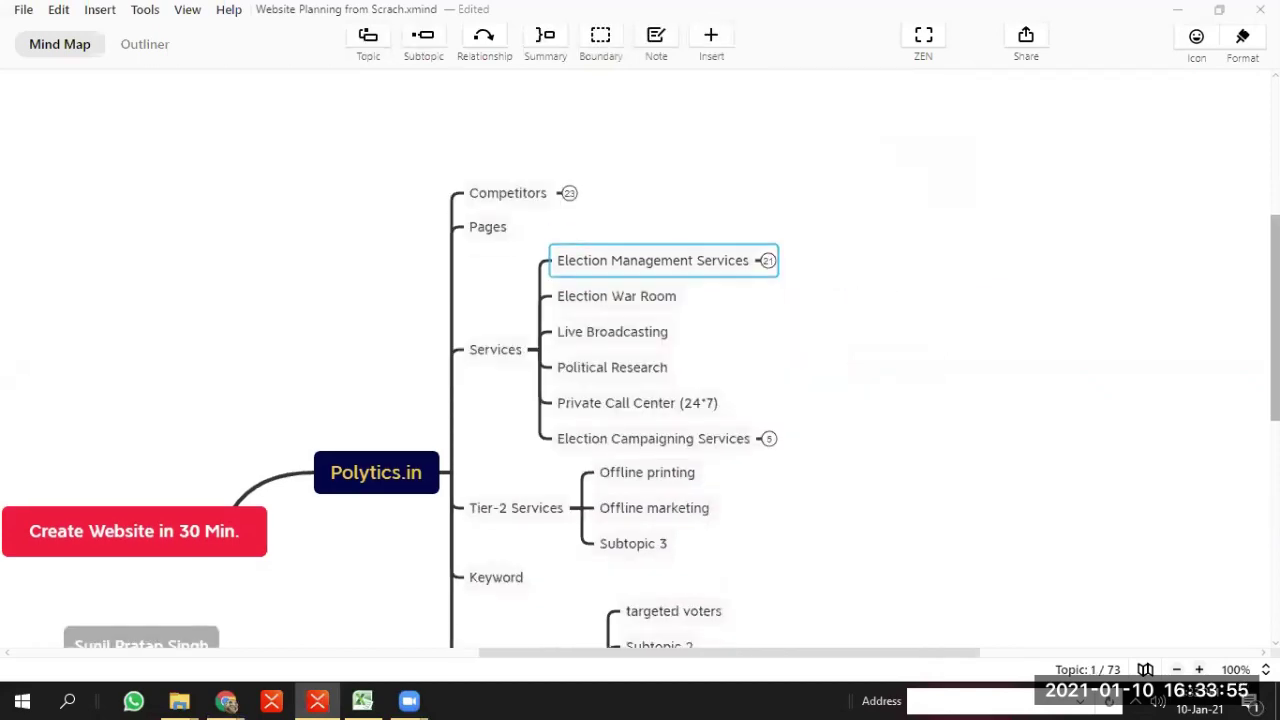
pyautogui.click(630, 390)
pyautogui.press('Return')
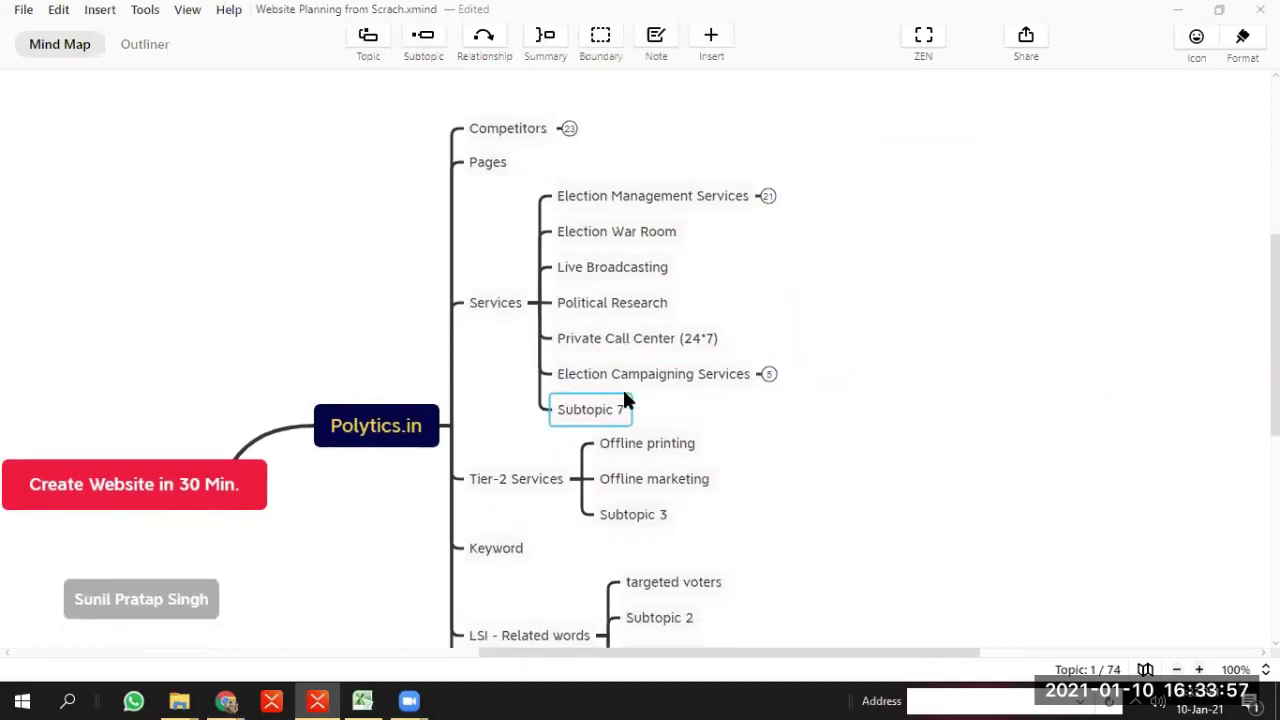
# Examine the remaining chankya.net sections, including Video Information, Office Culture and Career With Us
pyautogui.hotkey('alt', 'Tab')
pyautogui.scroll(-10, 640, 360)
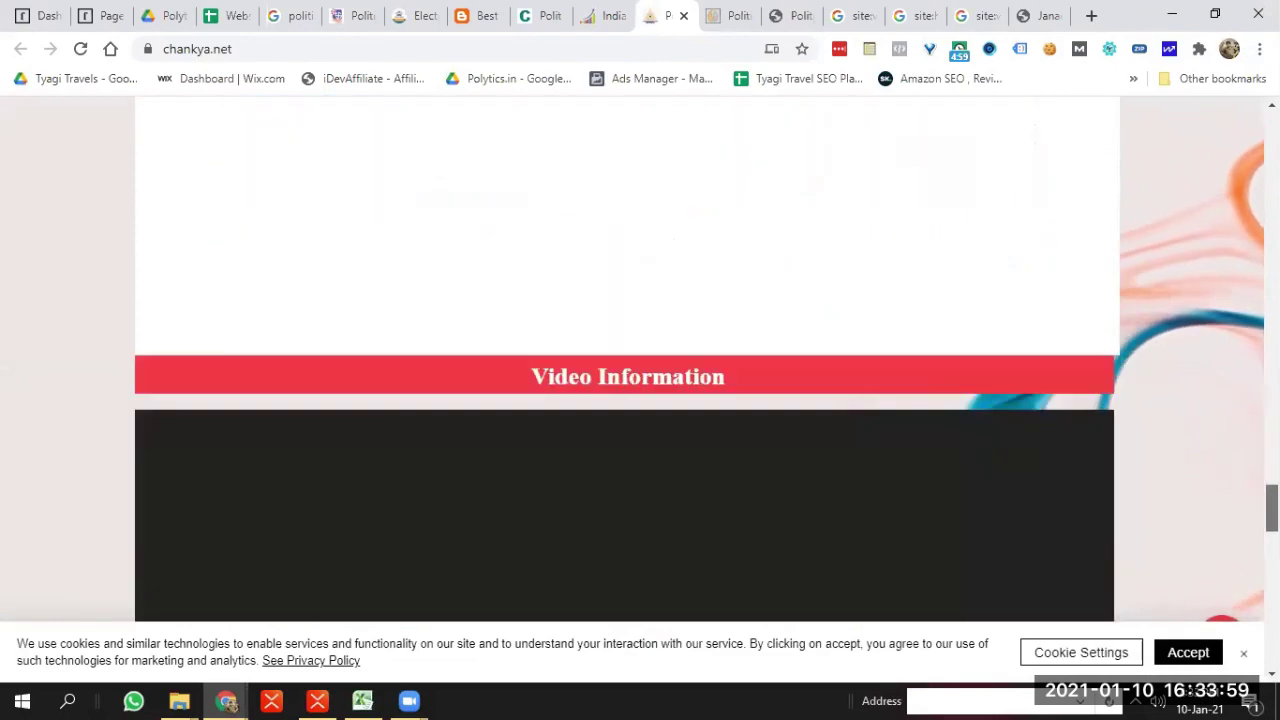
pyautogui.scroll(-3, 640, 360)
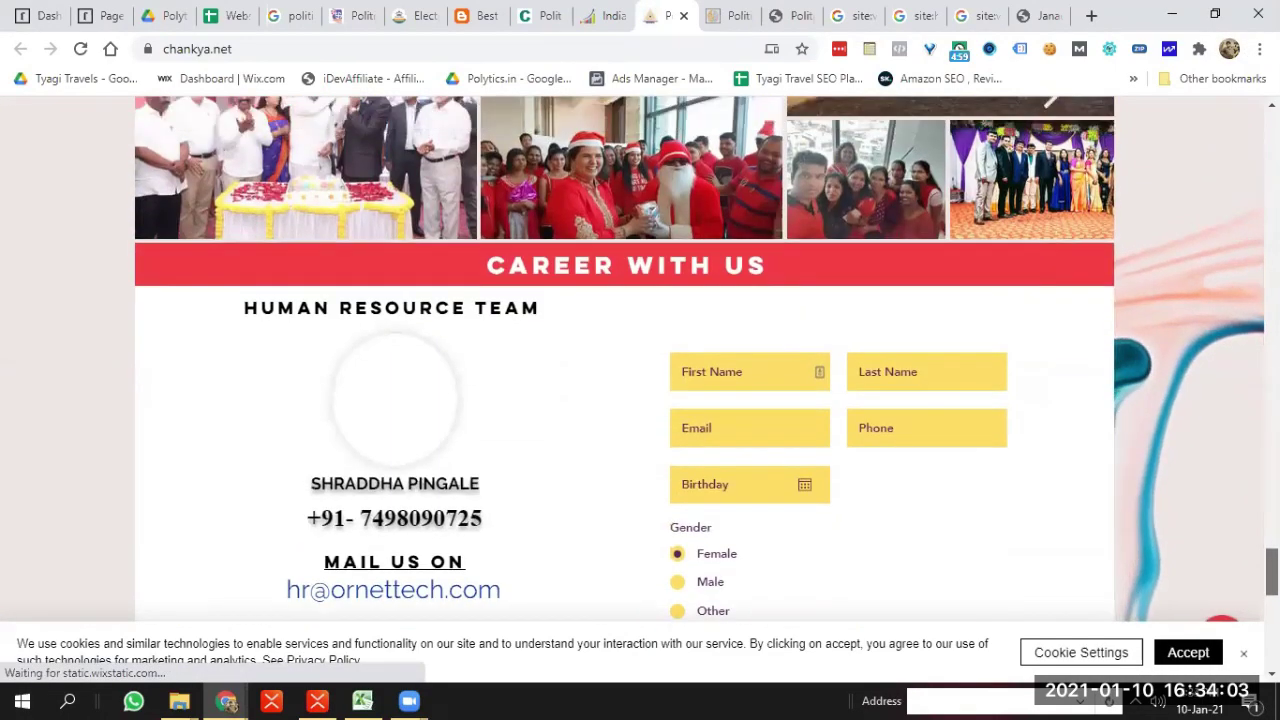
pyautogui.scroll(4, 1103, 394)
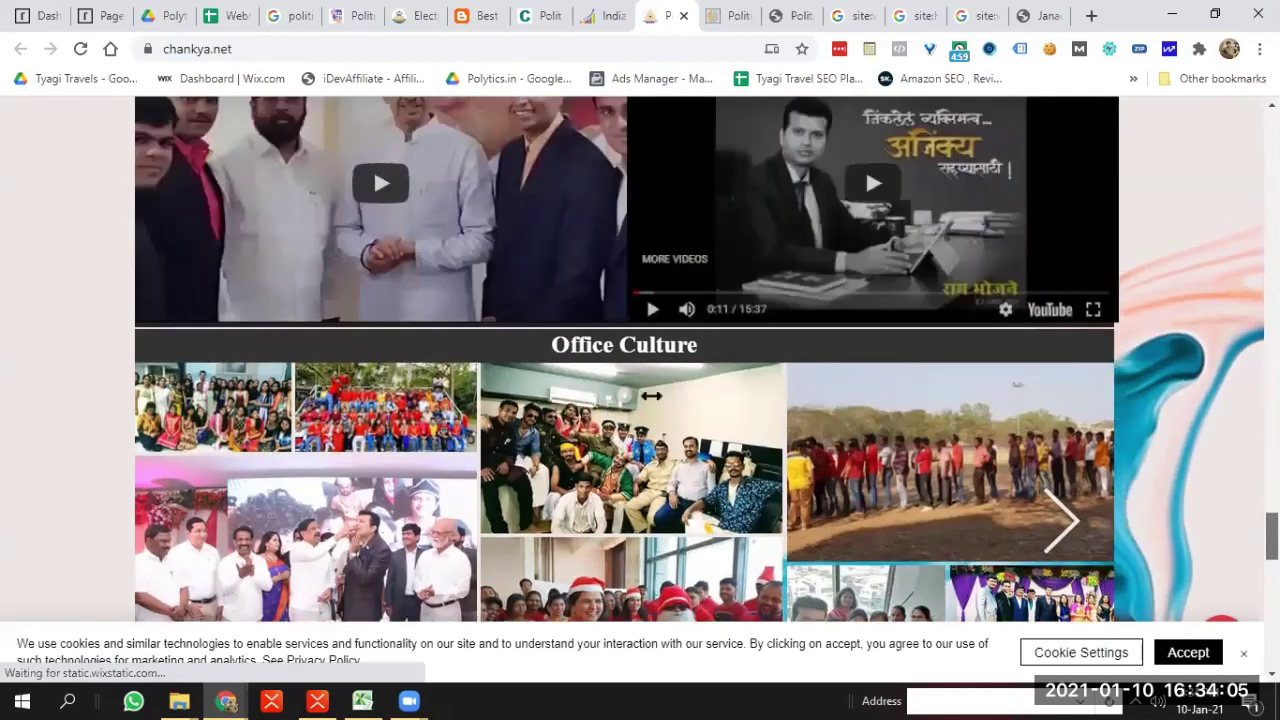
pyautogui.scroll(-3, 760, 380)
pyautogui.scroll(1, 815, 333)
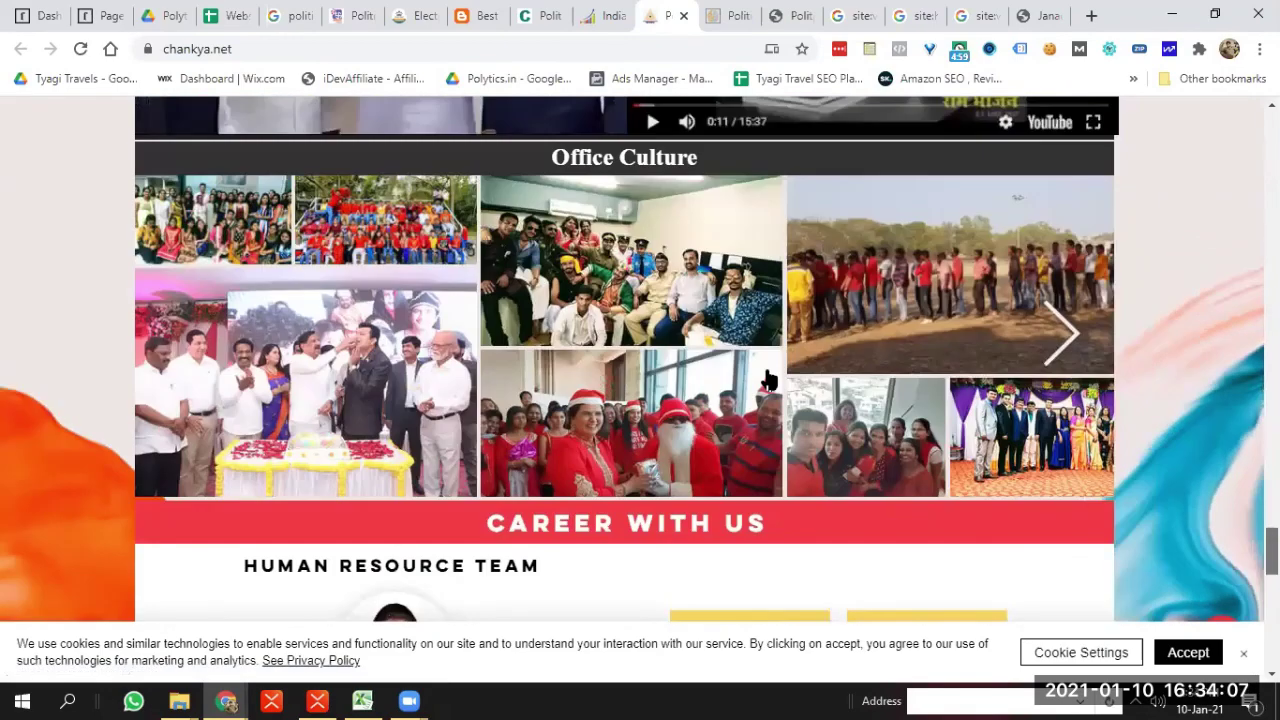
# Switch to the mind map, expand Election Management Services and add a Testimonial subtopic below How under Heading
pyautogui.hotkey('alt', 'Tab')
pyautogui.click(767, 197)
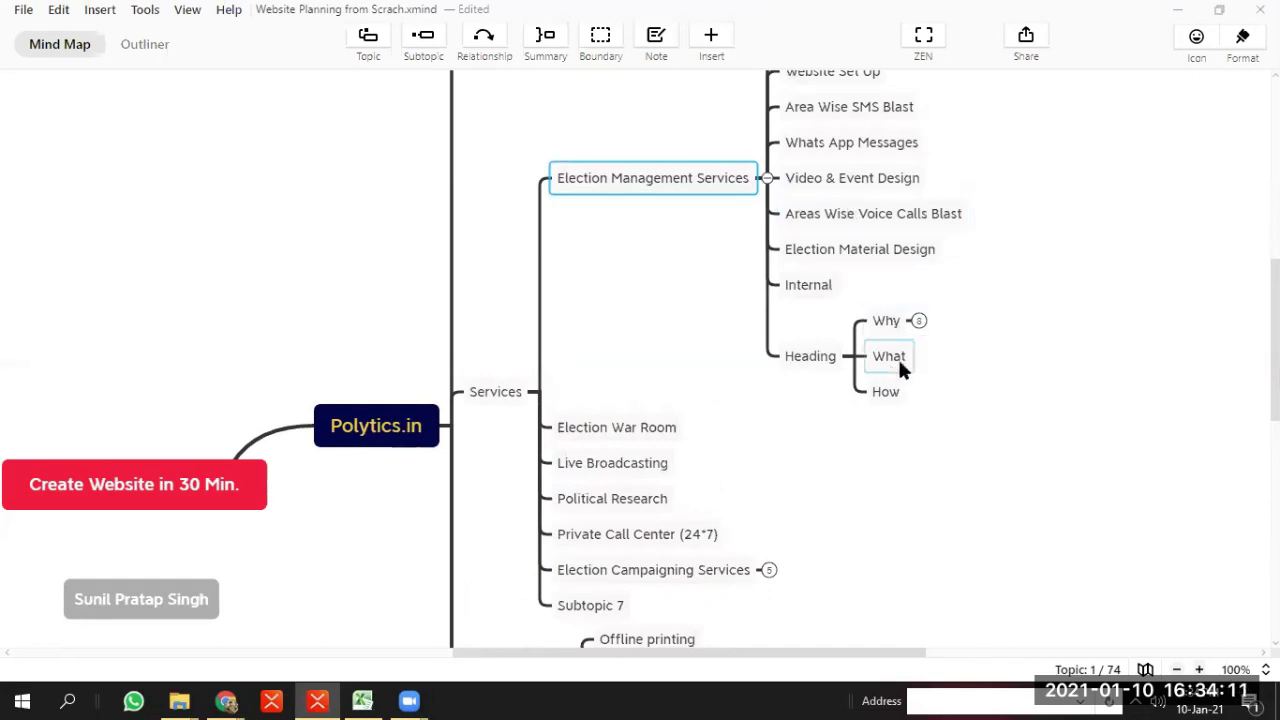
pyautogui.click(886, 393)
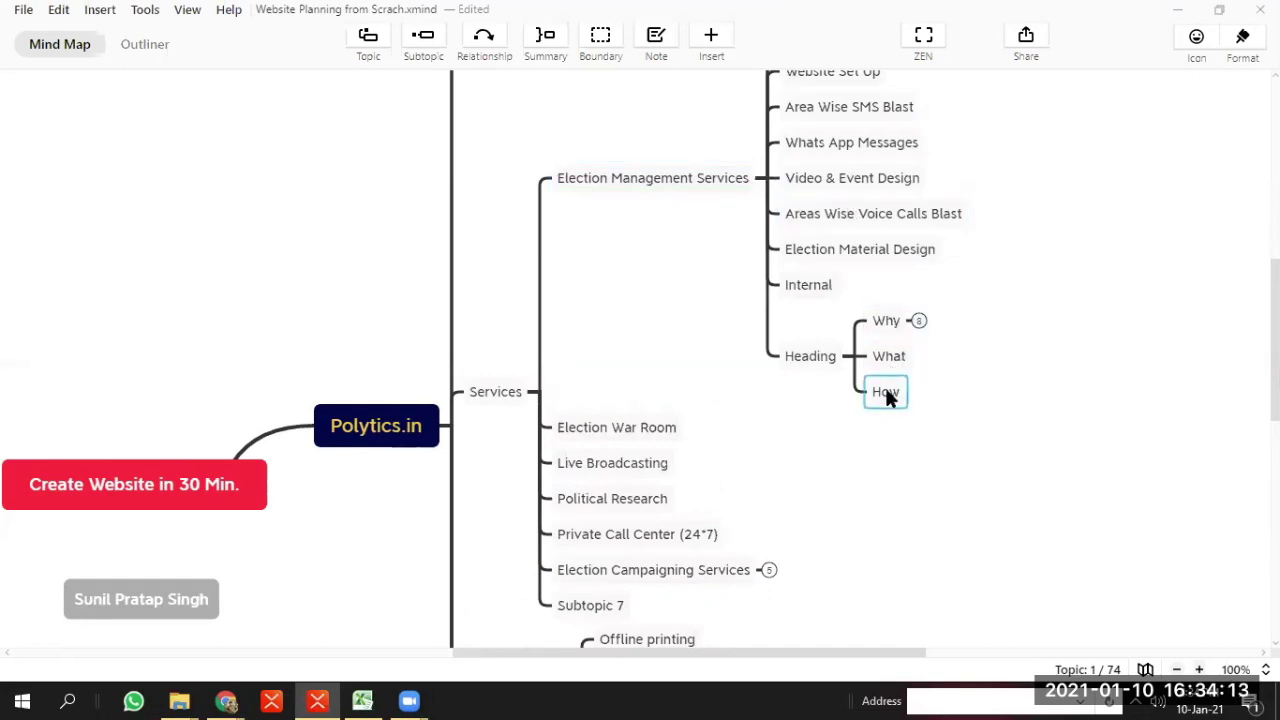
pyautogui.press('Return')
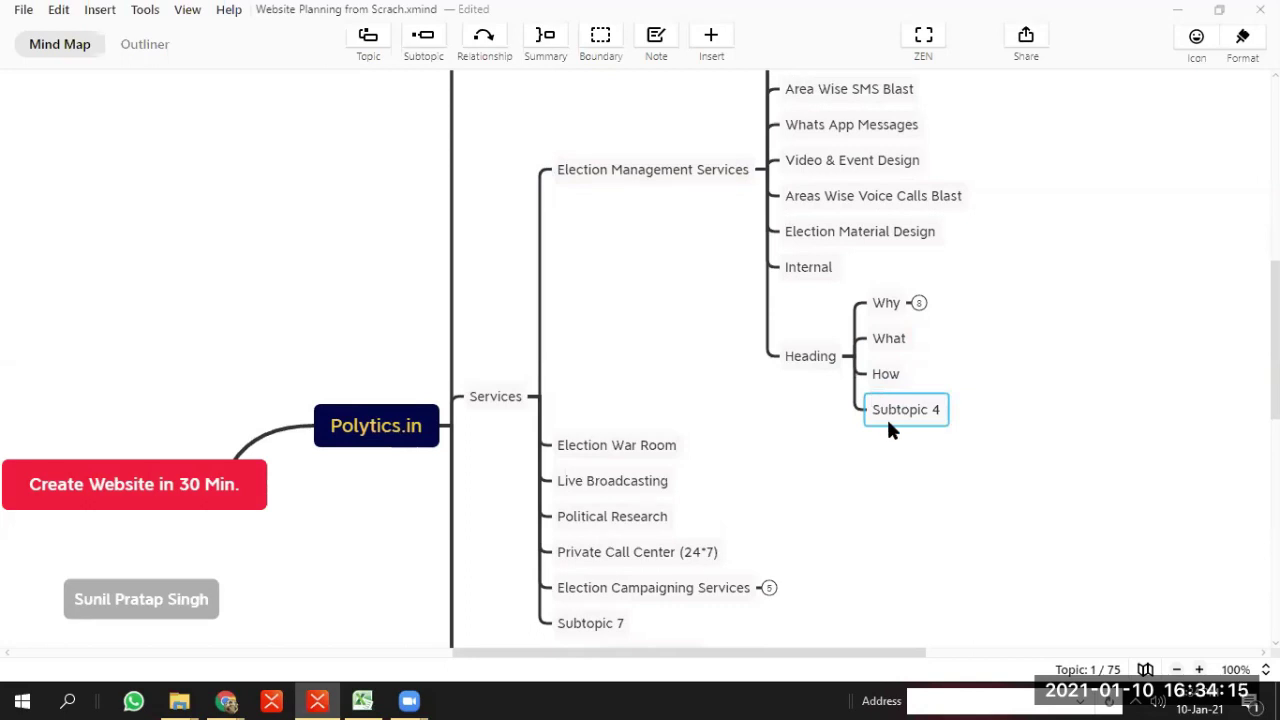
pyautogui.click(886, 416)
pyautogui.doubleClick(896, 410)
pyautogui.write('Testimo')
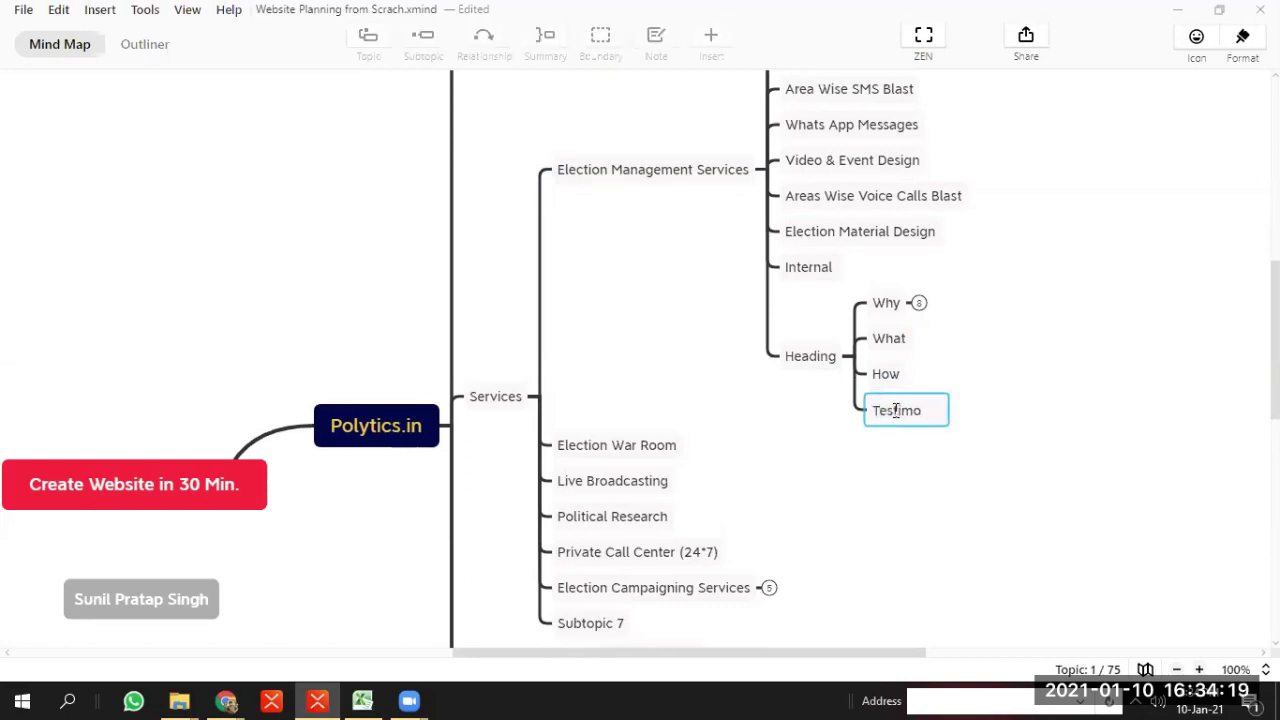
pyautogui.write('nial')
pyautogui.press('Return')
# Add another subtopic named Experise below Testimonial under Heading
pyautogui.press('Return')
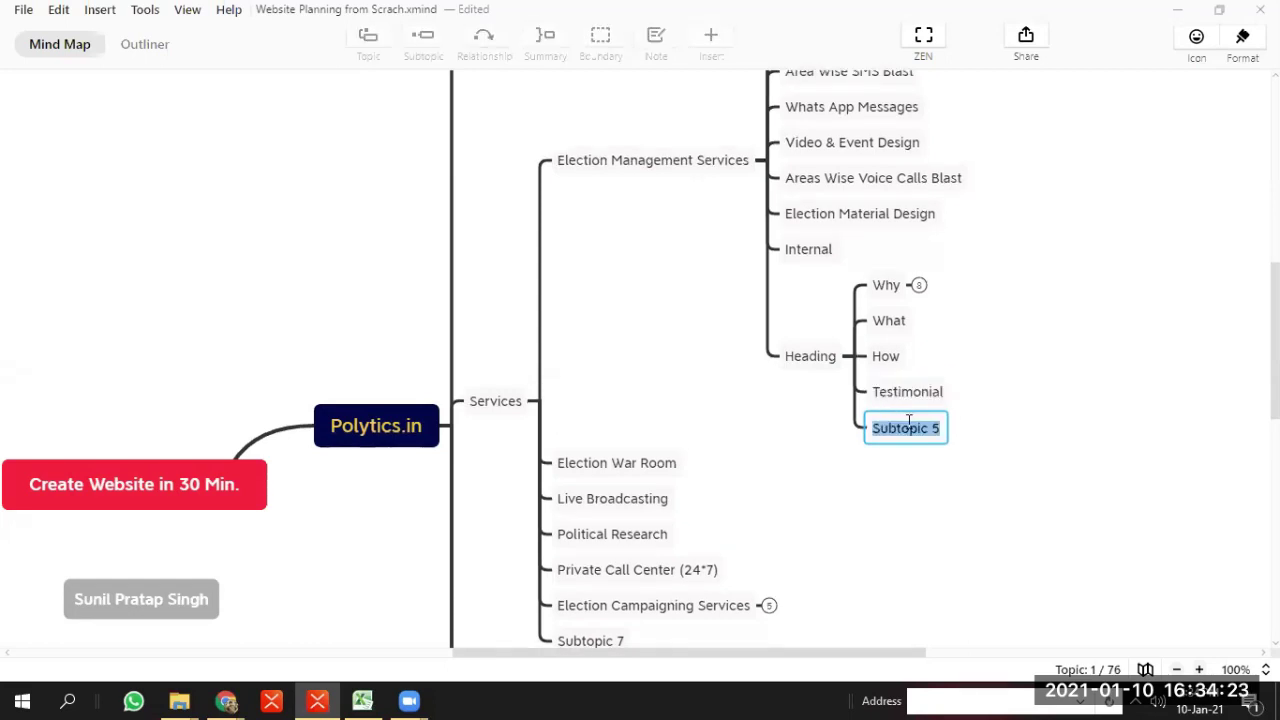
pyautogui.write('Expense')
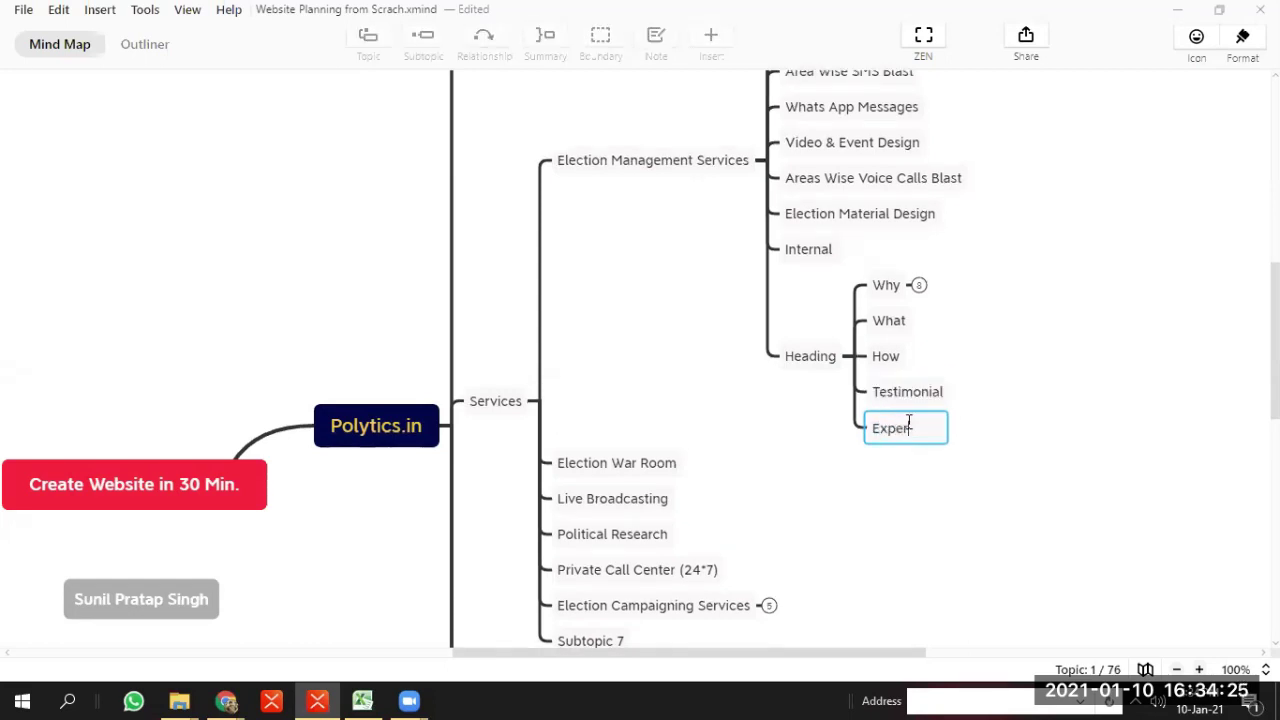
pyautogui.click(978, 478)
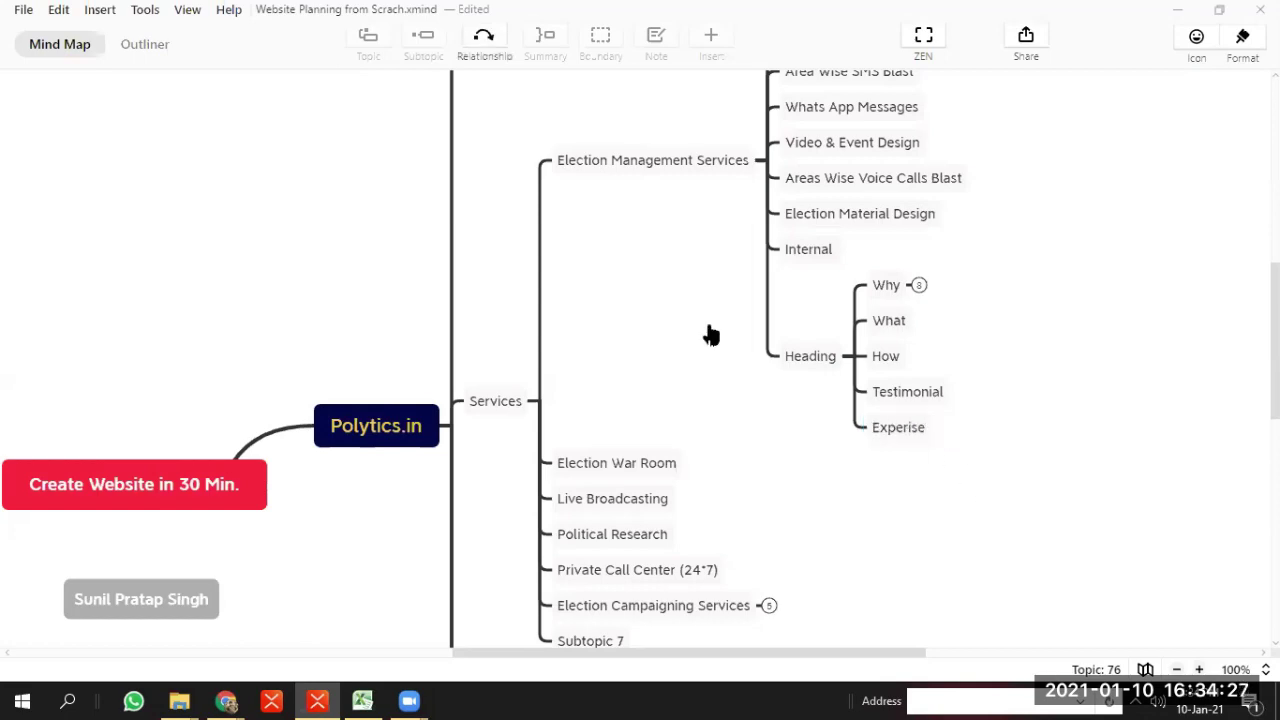
# Switch to the browser and examine the Career With Us section of chankya.net, including the Human Resource Team text and application form
pyautogui.hotkey('alt', 'Tab')
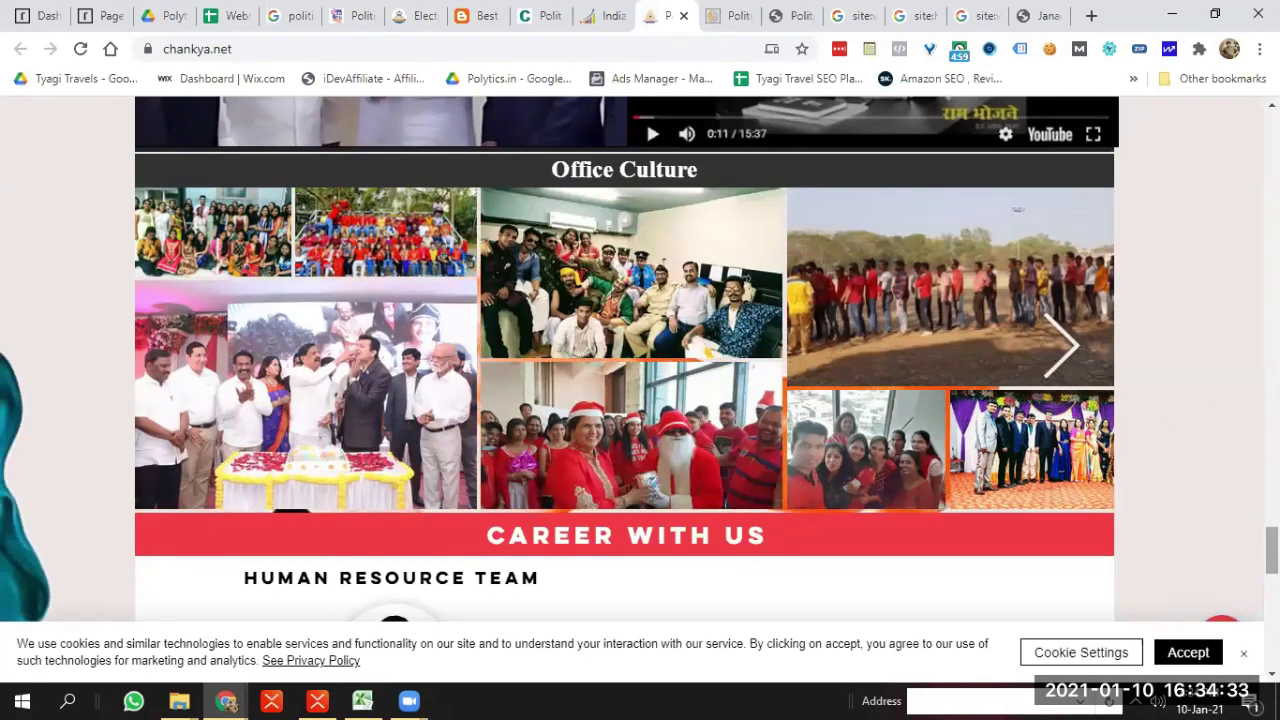
pyautogui.scroll(-4, 553, 404)
pyautogui.scroll(2, 553, 404)
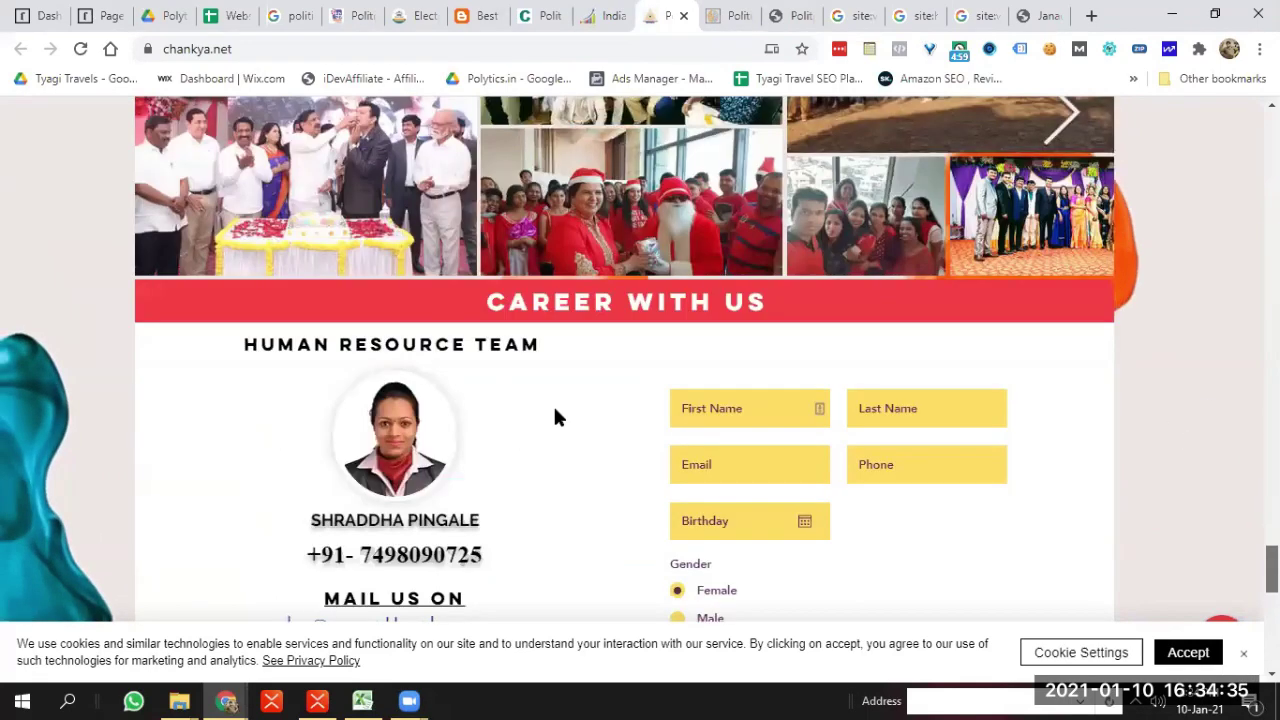
pyautogui.scroll(-1, 540, 260)
pyautogui.scroll(-1, 500, 553)
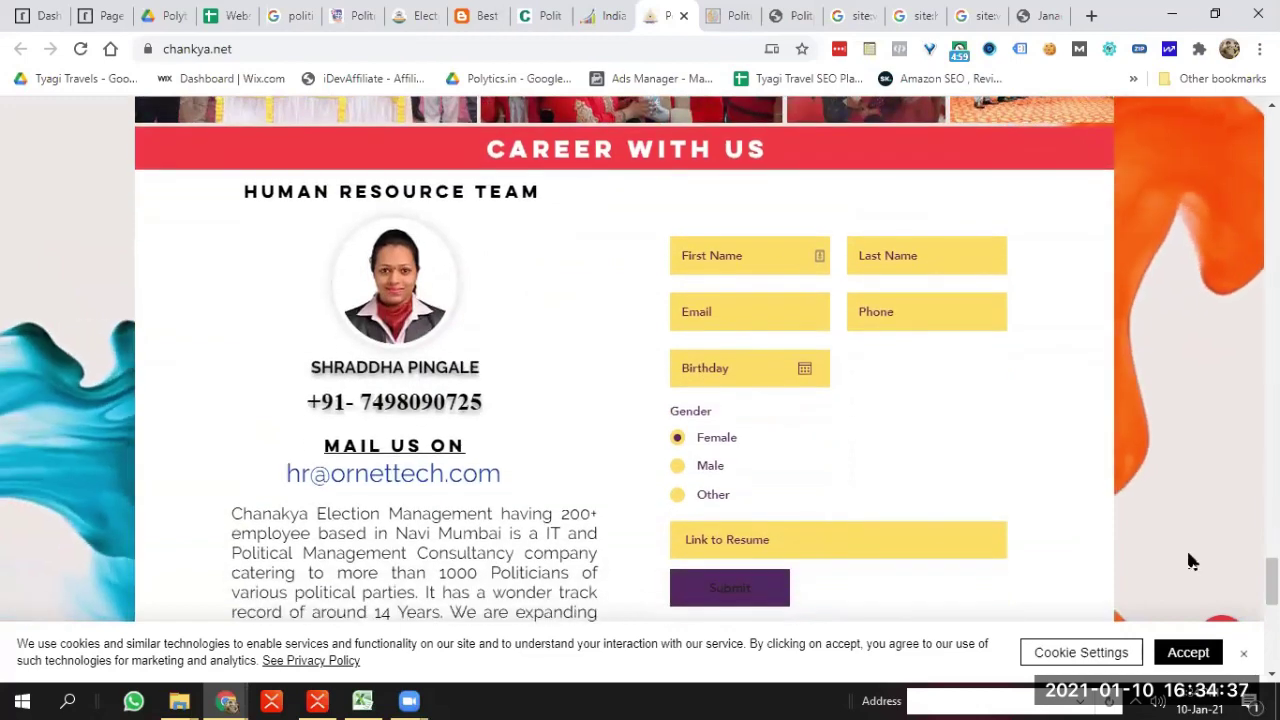
pyautogui.scroll(-2, 640, 380)
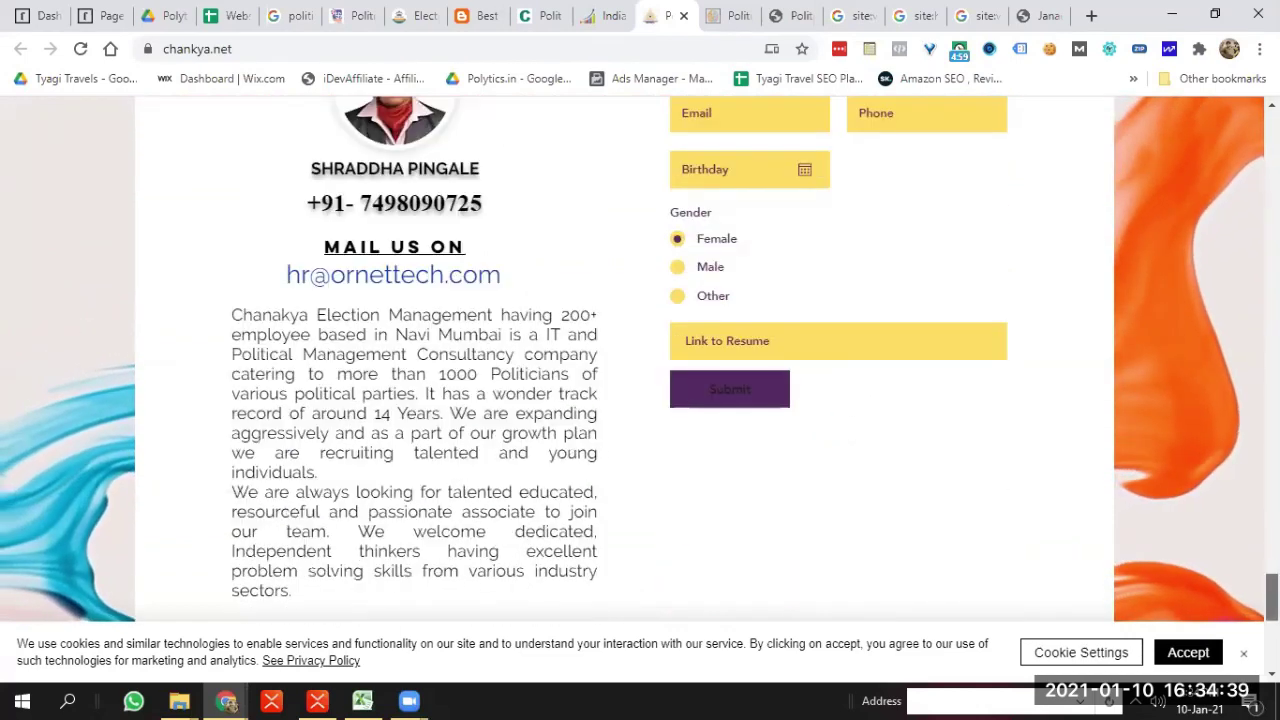
# Review the chankya.net home page from Office Culture back up through Our Services and Director Desk to Our Success Stories
pyautogui.scroll(5, 640, 360)
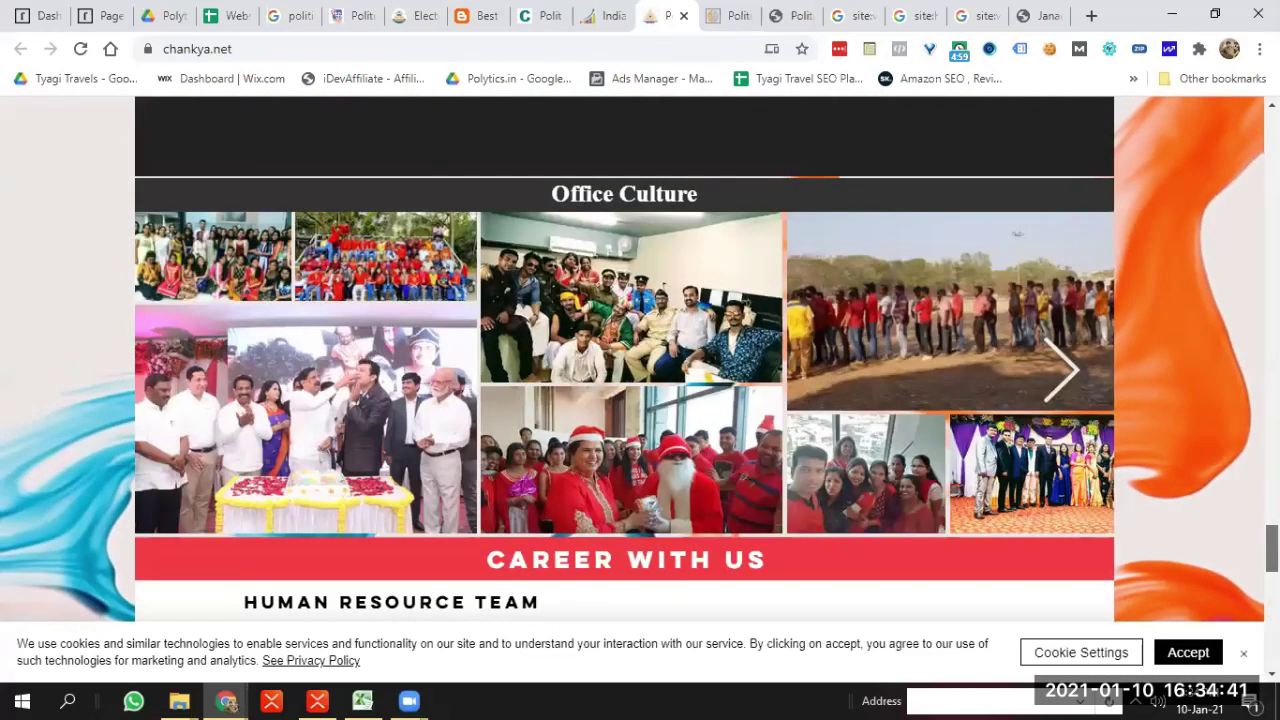
pyautogui.scroll(5, 640, 360)
pyautogui.scroll(3, 640, 360)
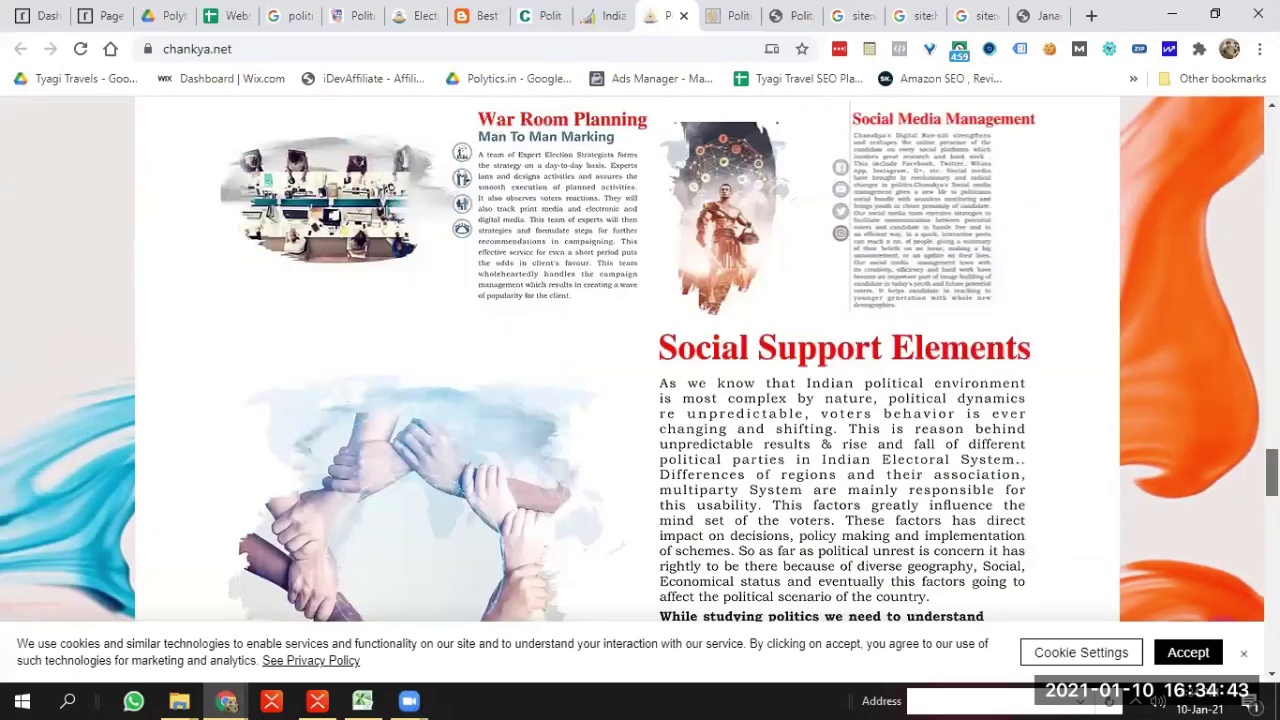
pyautogui.scroll(2, 640, 360)
pyautogui.scroll(7, 640, 360)
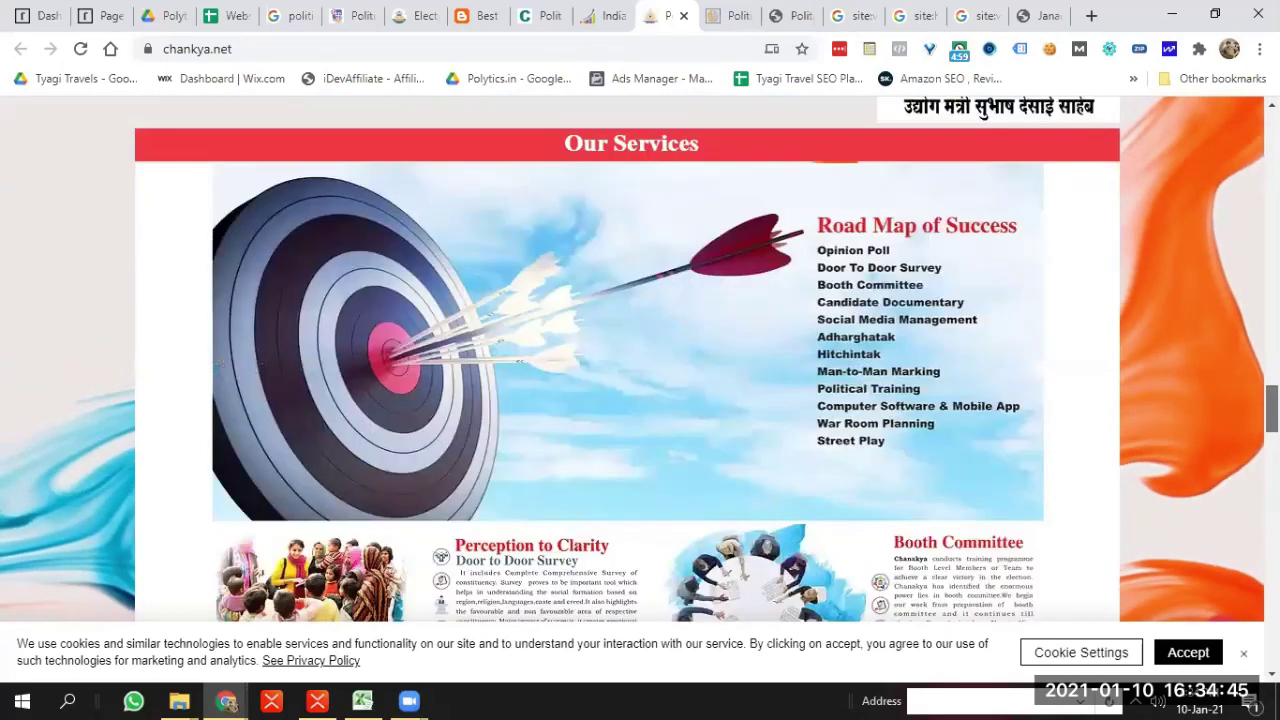
pyautogui.scroll(10, 640, 360)
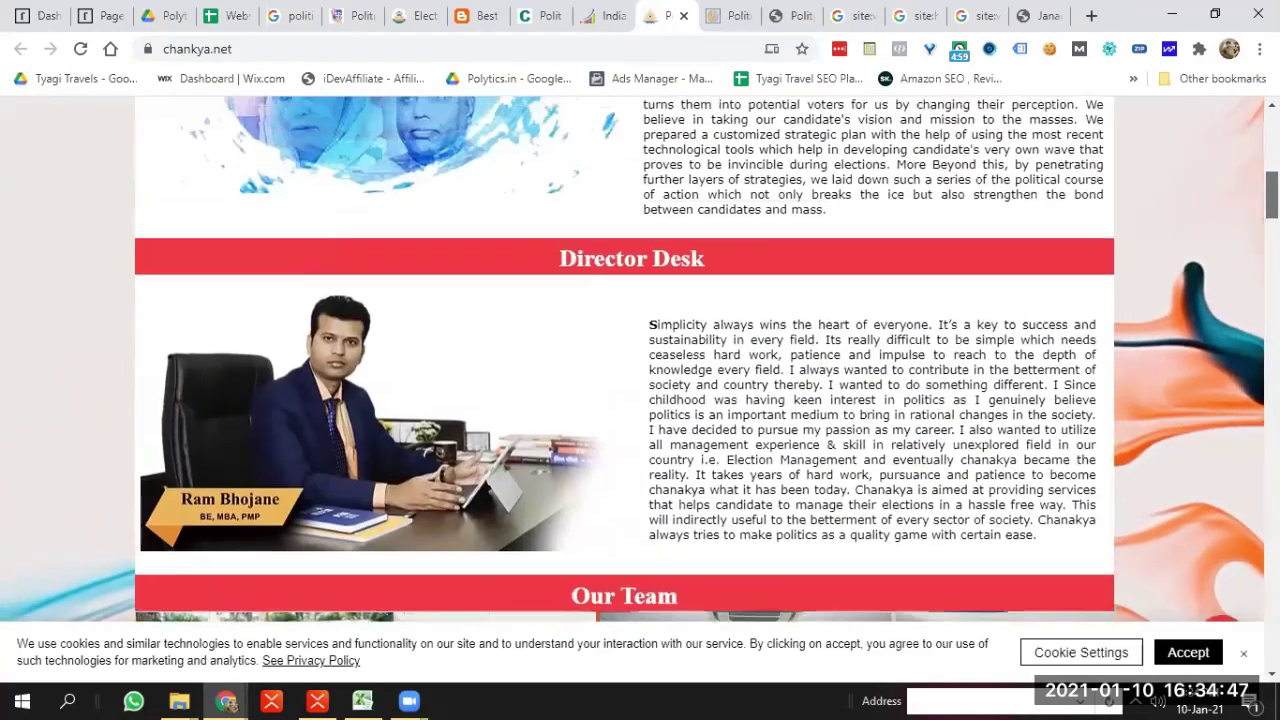
pyautogui.scroll(1, 640, 360)
pyautogui.scroll(-2, 640, 360)
pyautogui.scroll(3, 640, 360)
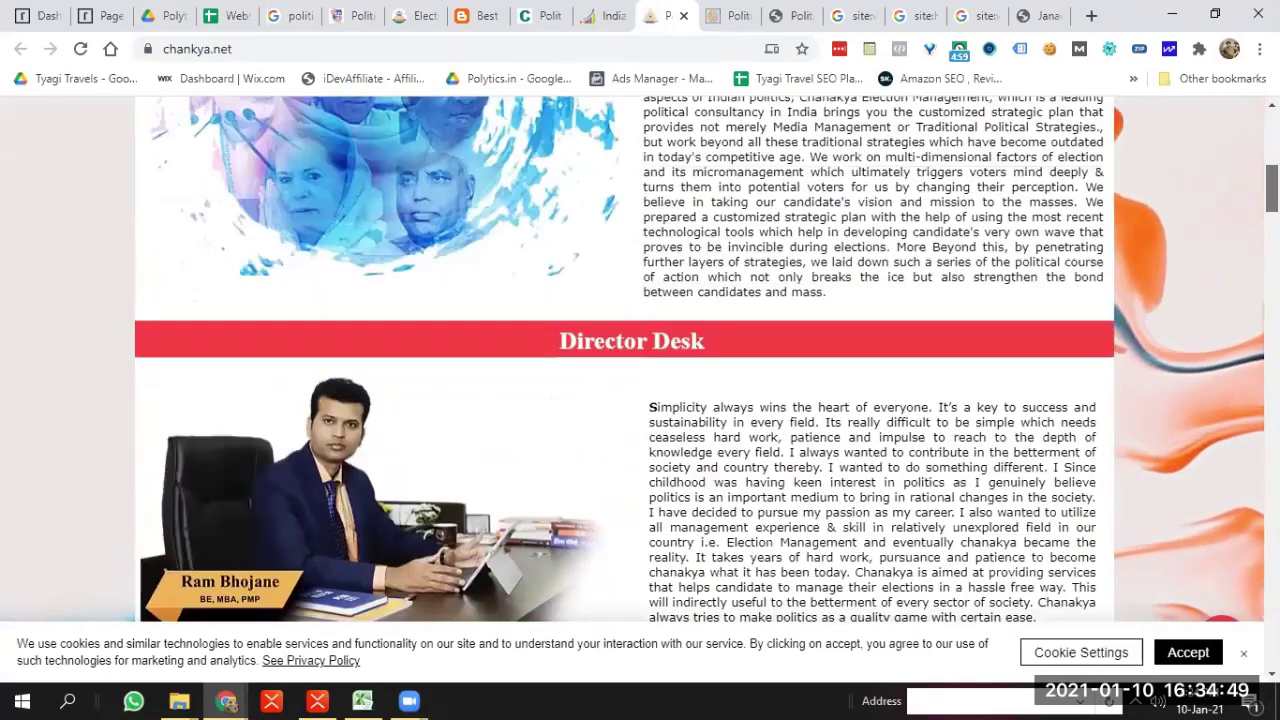
pyautogui.scroll(3, 640, 360)
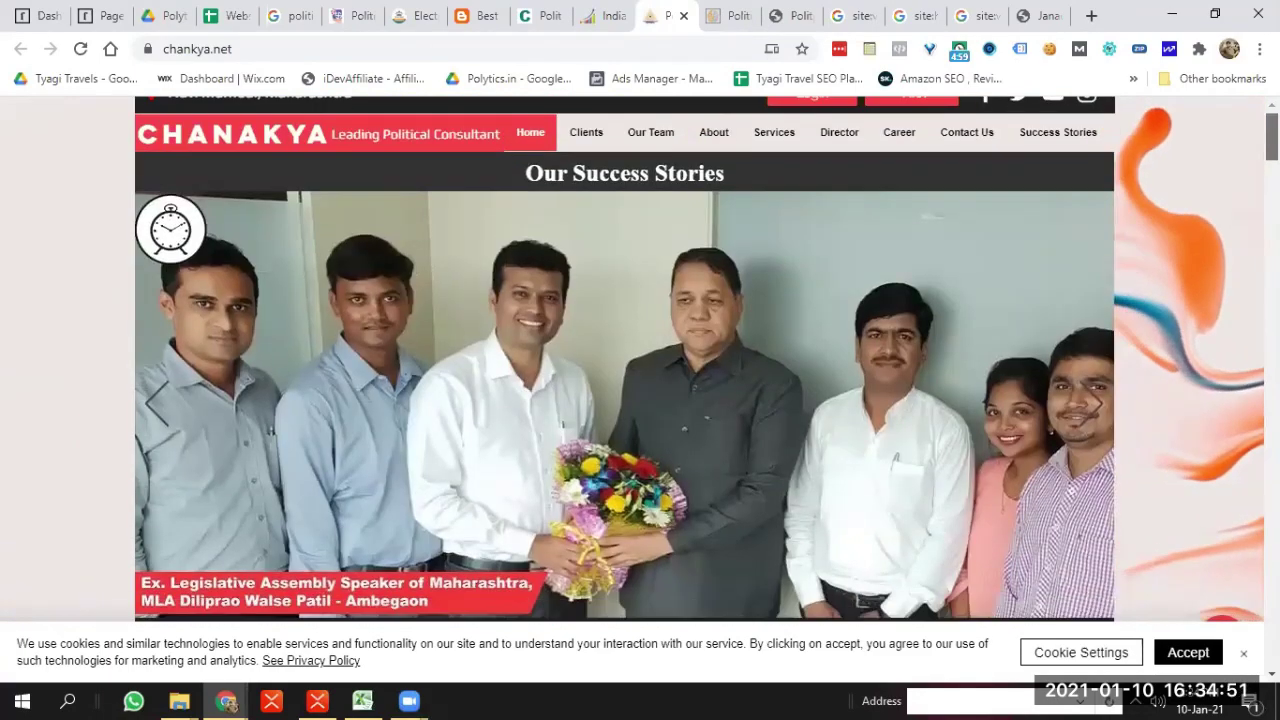
pyautogui.scroll(-1, 640, 360)
pyautogui.scroll(-8, 465, 150)
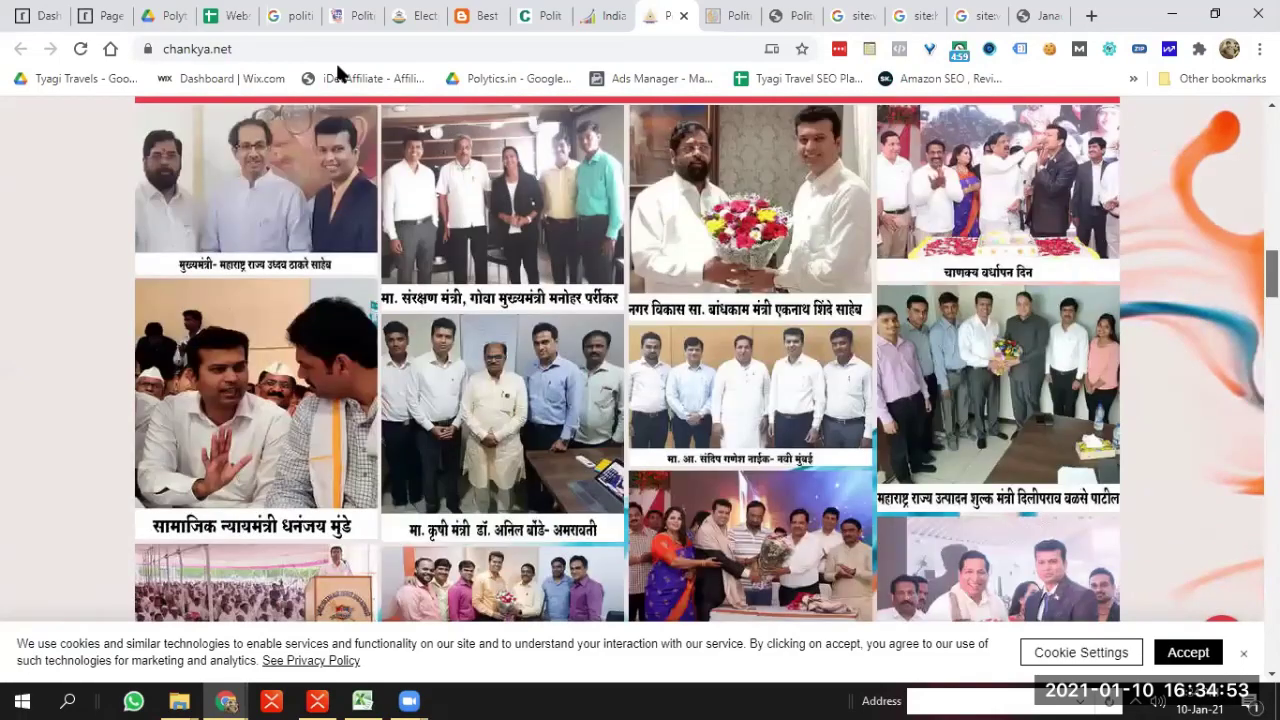
pyautogui.scroll(6, 670, 258)
pyautogui.hotkey('alt', 'Tab')
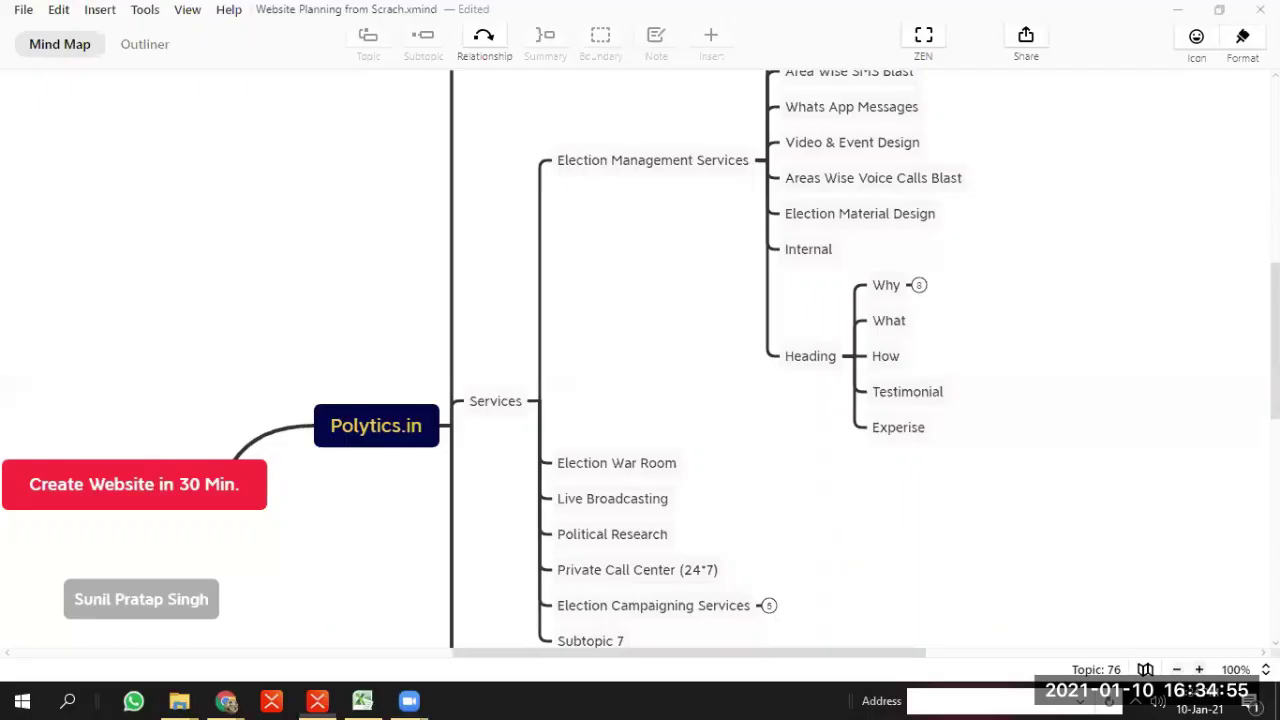
pyautogui.scroll(8, 712, 313)
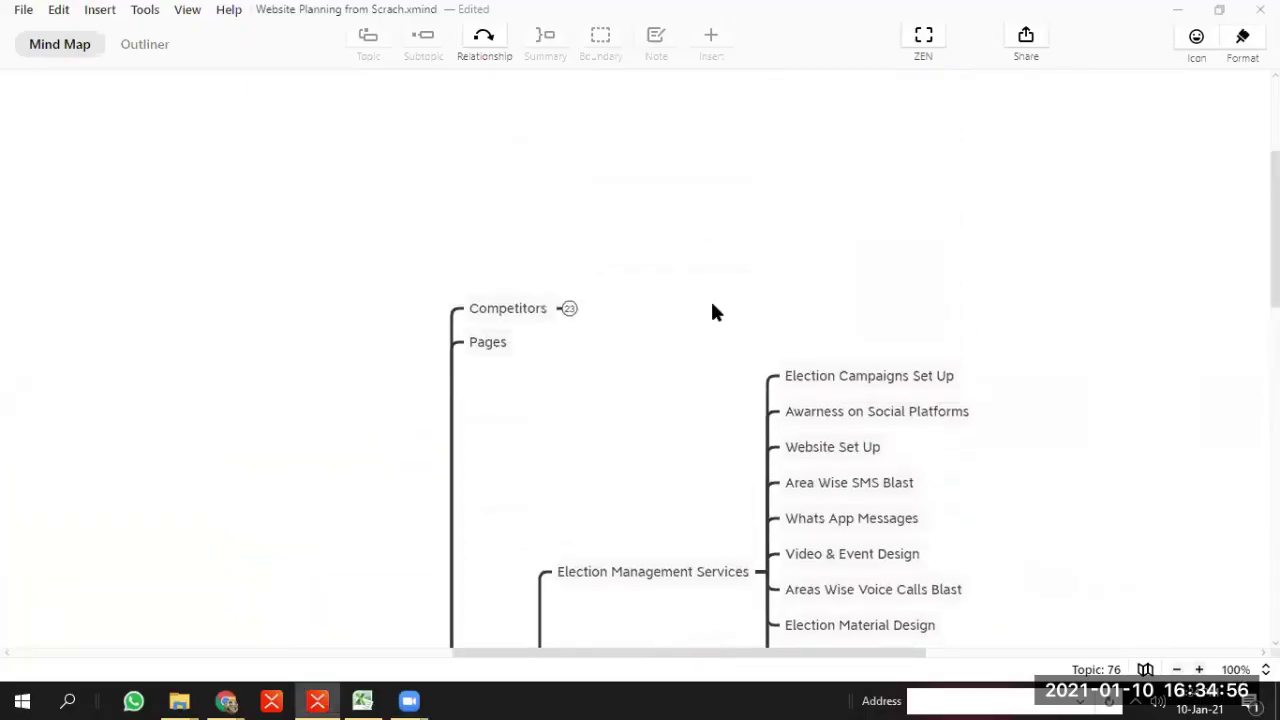
pyautogui.click(568, 308)
pyautogui.scroll(1, 594, 320)
pyautogui.scroll(8, 851, 484)
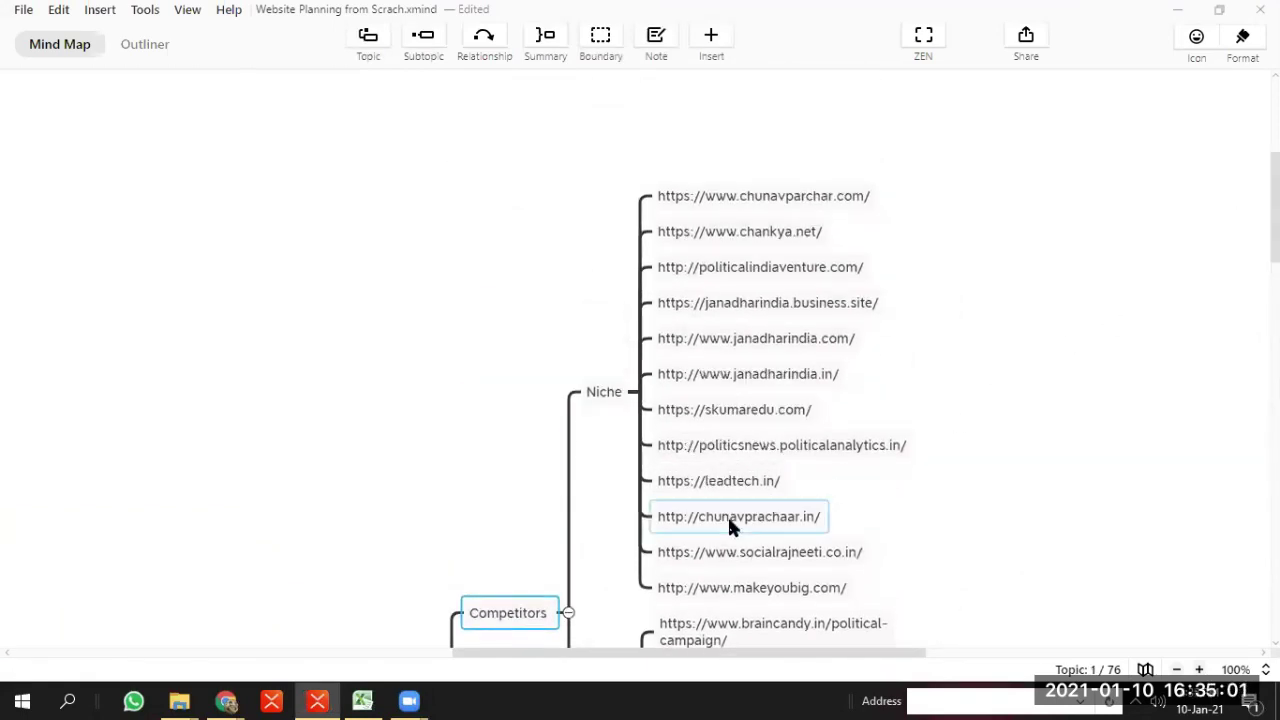
pyautogui.click(764, 233)
pyautogui.click(1243, 44)
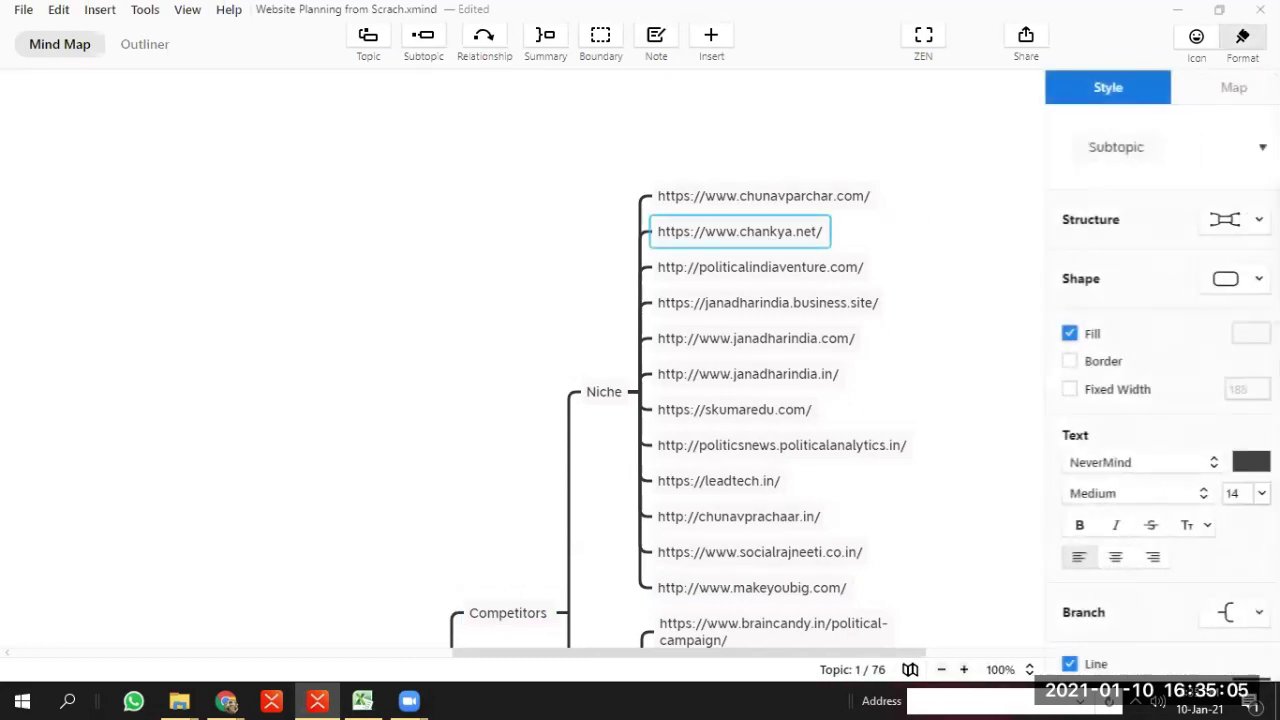
pyautogui.click(1233, 336)
pyautogui.click(1003, 351)
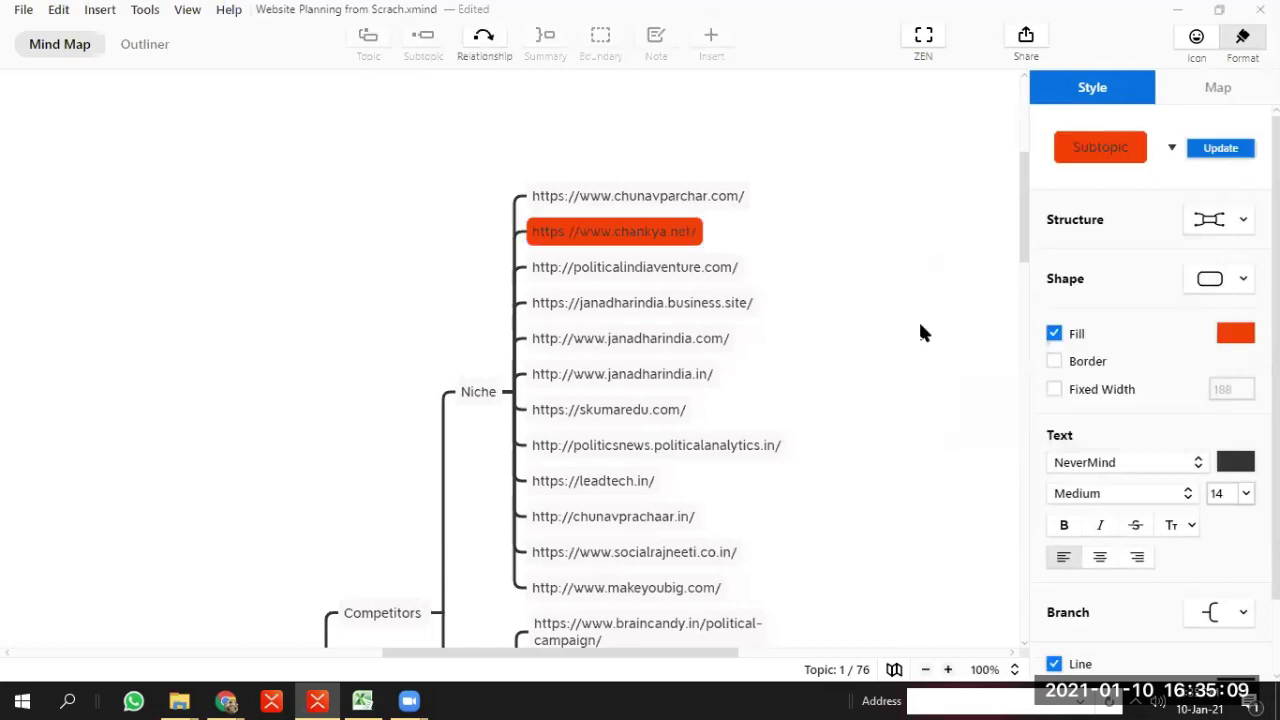
pyautogui.click(1218, 87)
pyautogui.click(1243, 44)
pyautogui.scroll(-10, 640, 360)
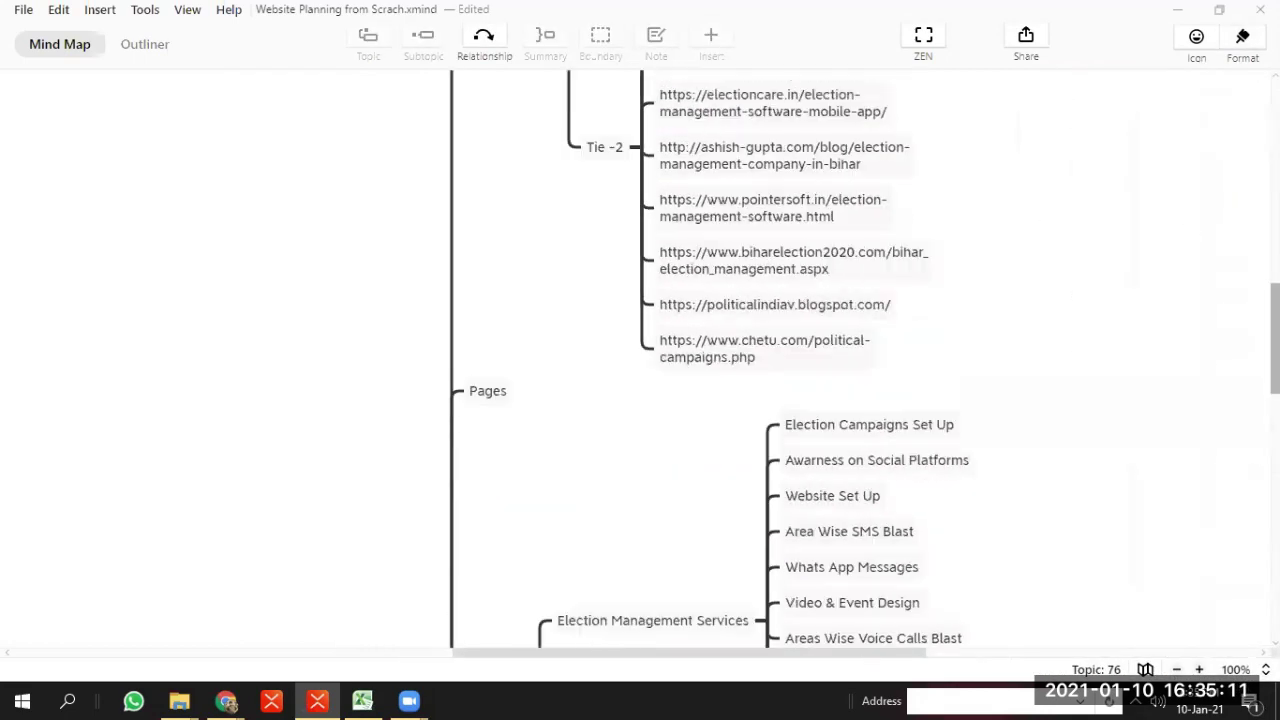
# Using the Our Services list on chankya.net, collapse Election Management Services in the mind map and replace Subtopic 3 under Tier-2 Services with Opinion
pyautogui.hotkey('alt', 'Tab')
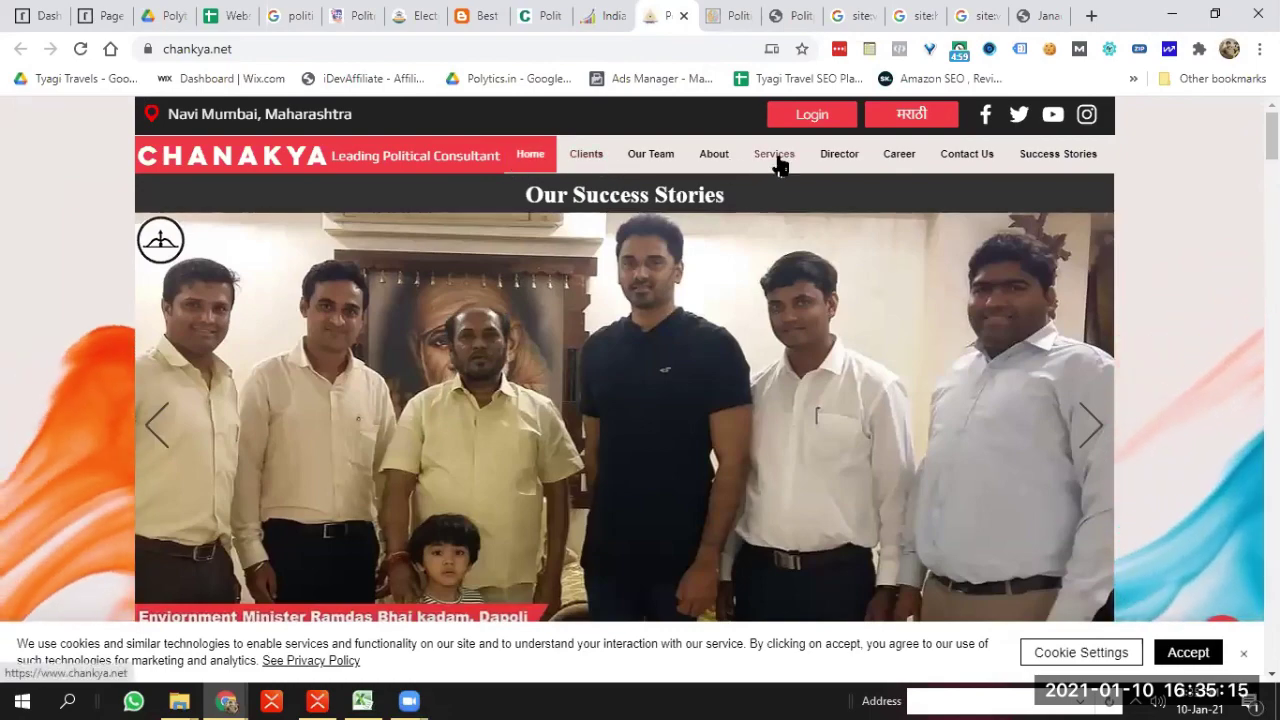
pyautogui.scroll(-8, 785, 200)
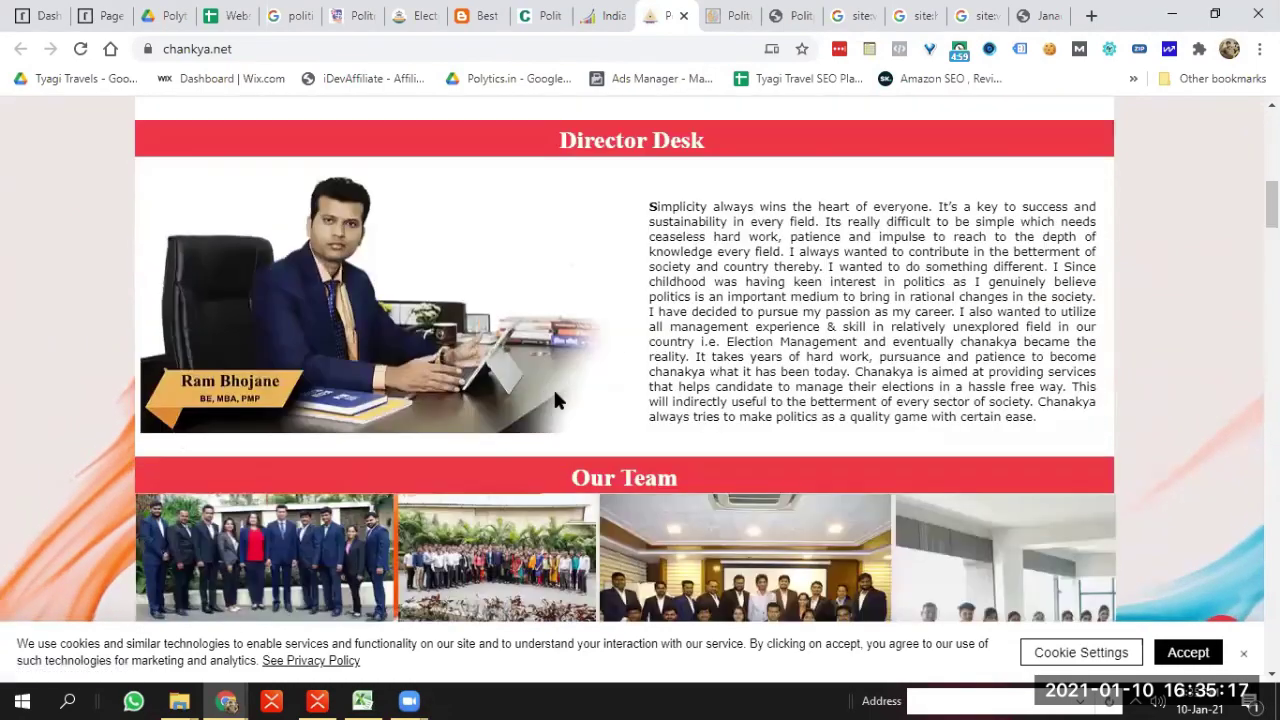
pyautogui.scroll(-10, 557, 400)
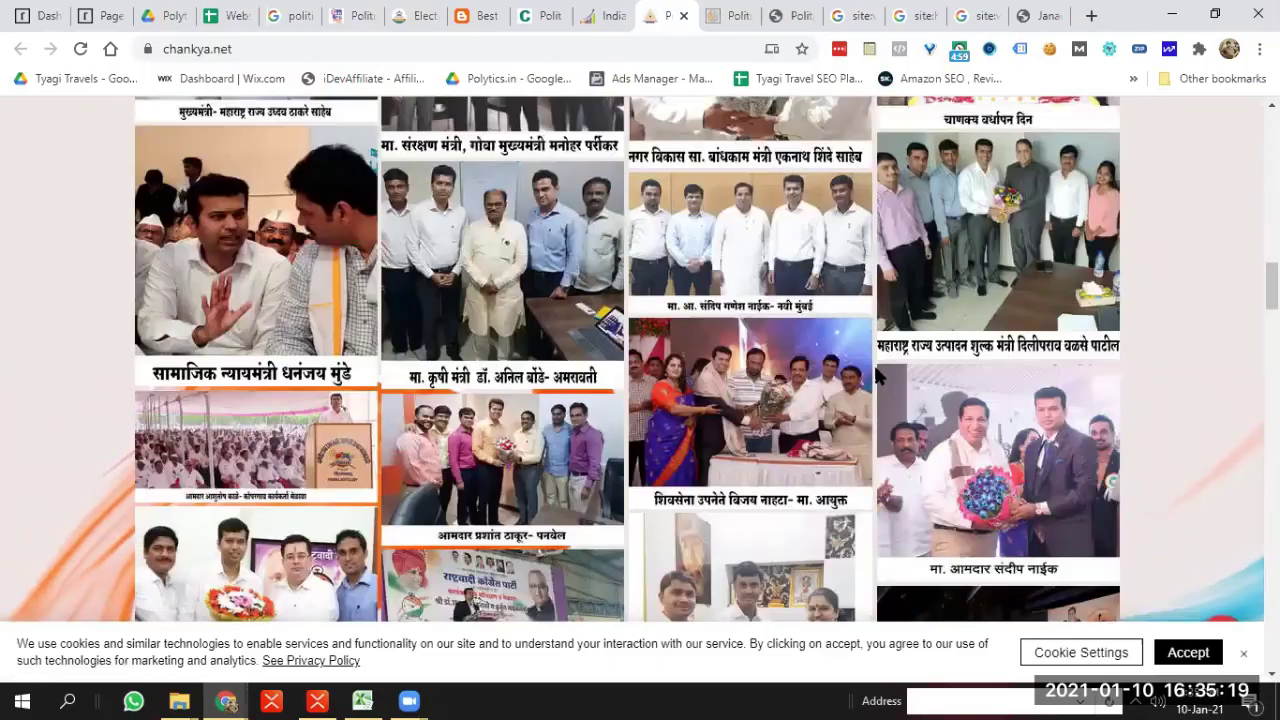
pyautogui.scroll(-10, 876, 373)
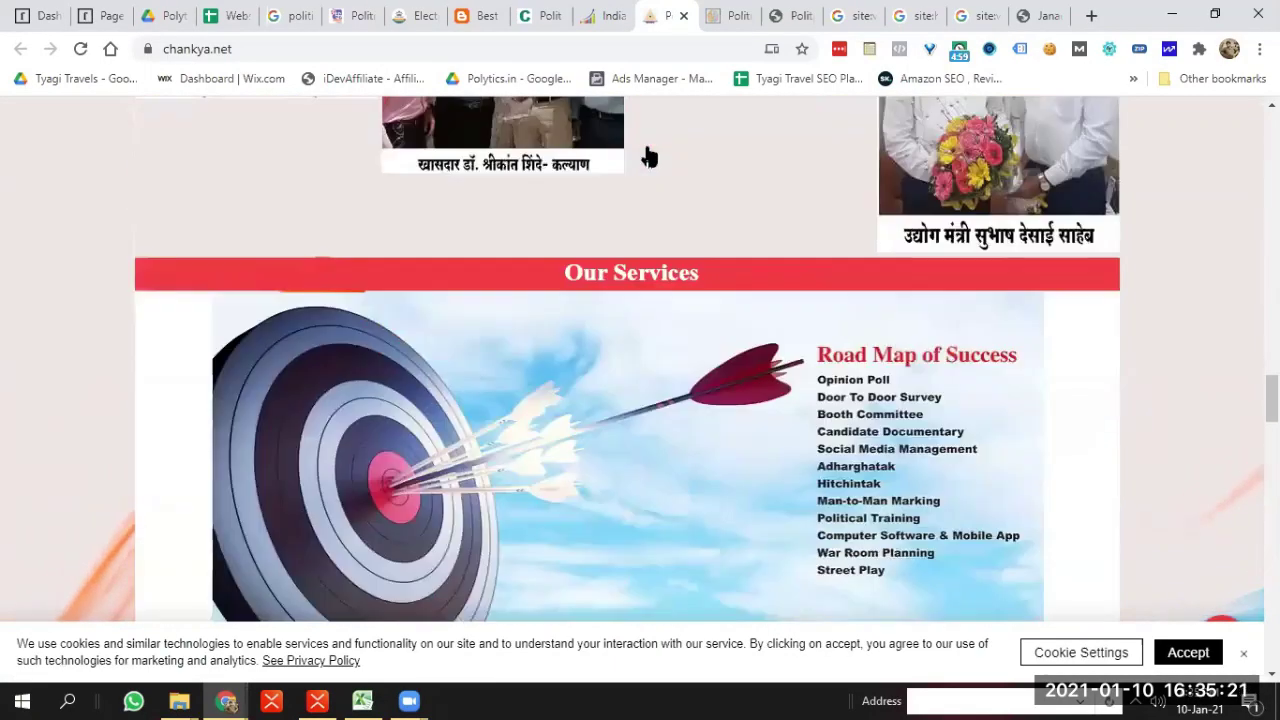
pyautogui.hotkey('alt', 'Tab')
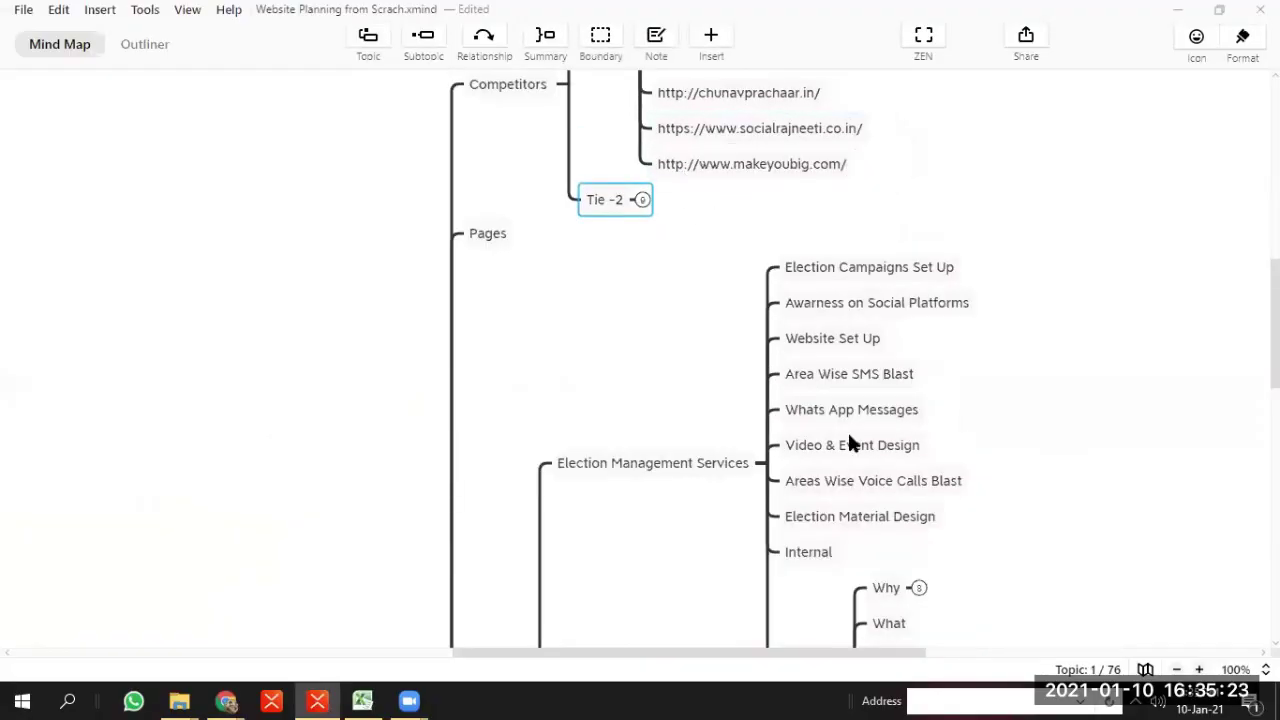
pyautogui.scroll(-2, 1079, 326)
pyautogui.click(767, 262)
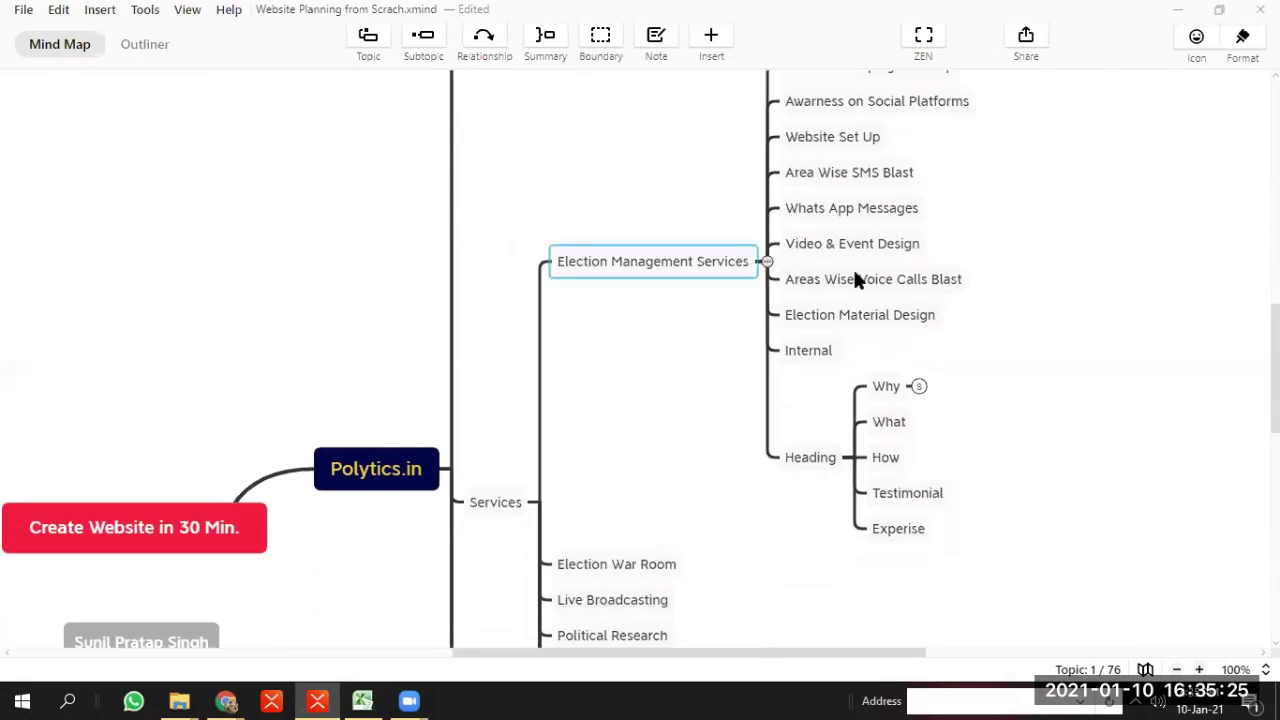
pyautogui.scroll(-1, 640, 176)
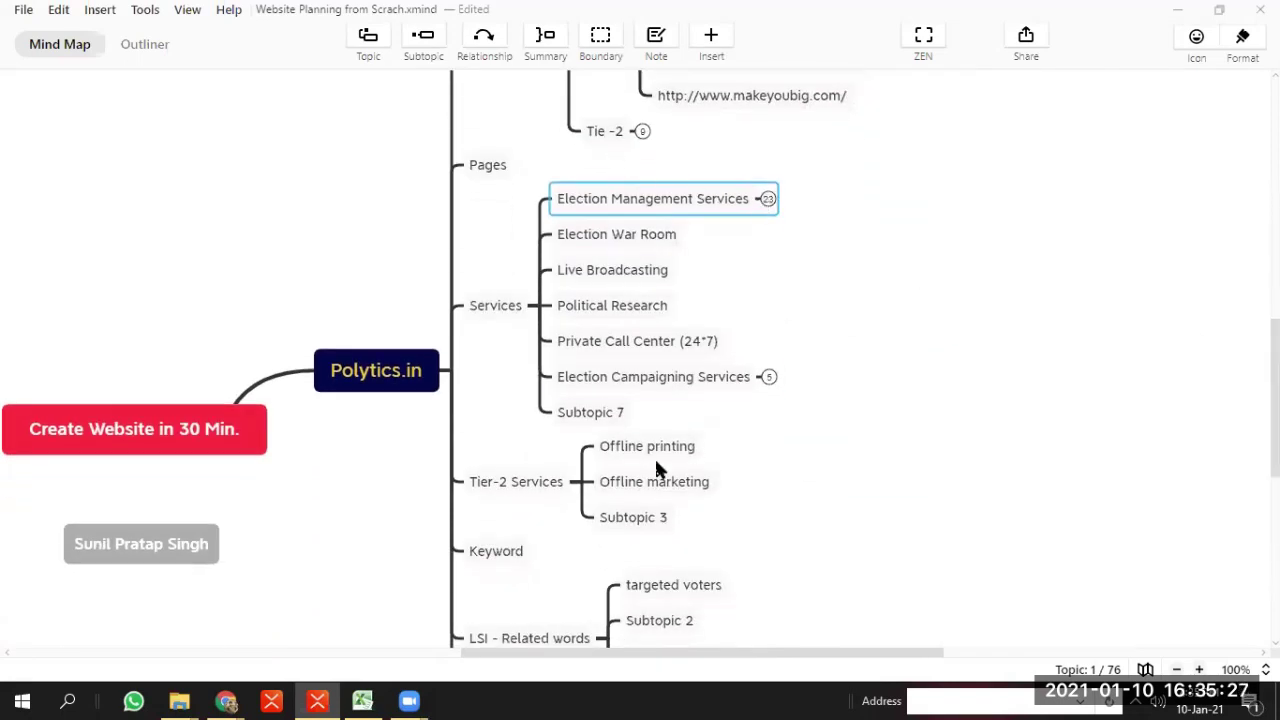
pyautogui.doubleClick(622, 516)
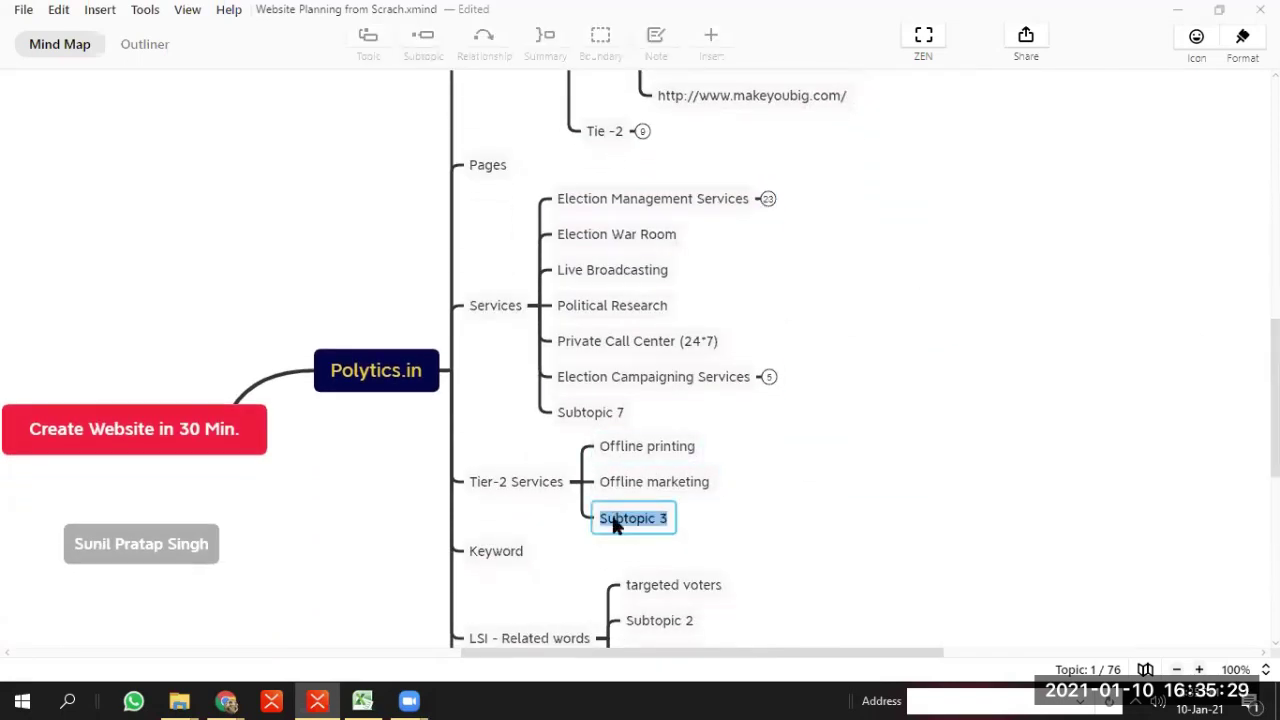
pyautogui.write('Offlin')
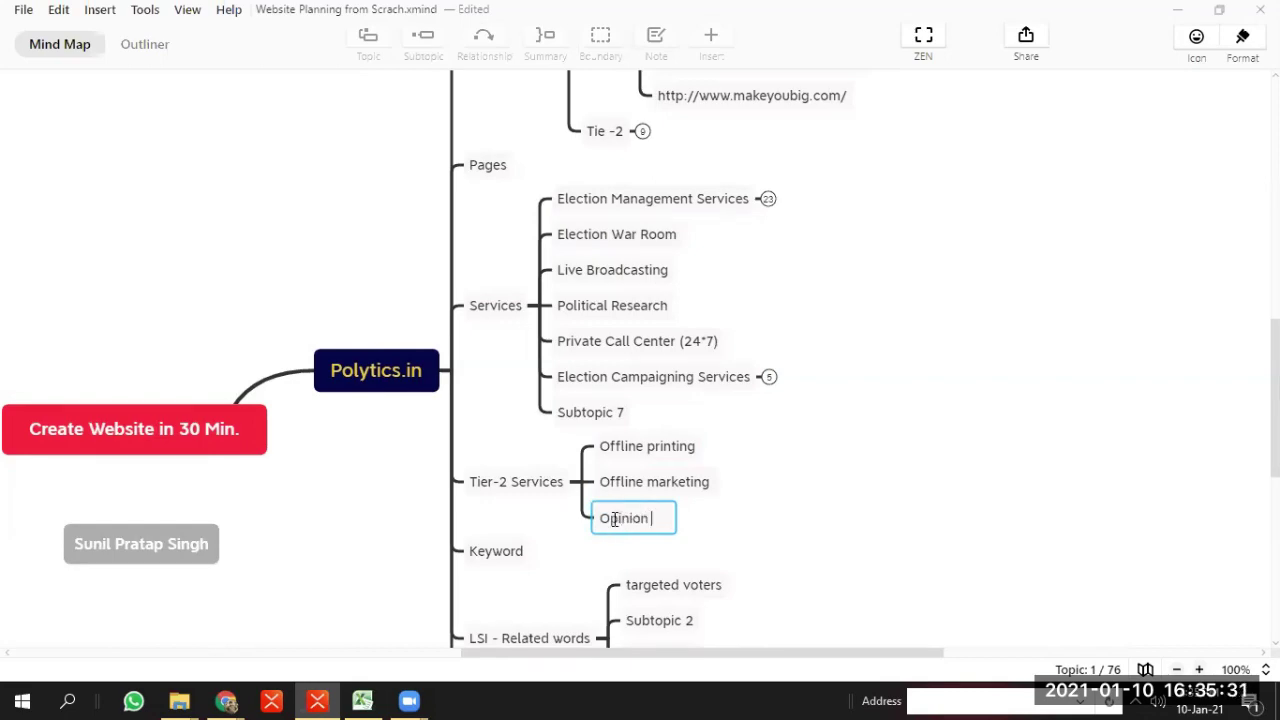
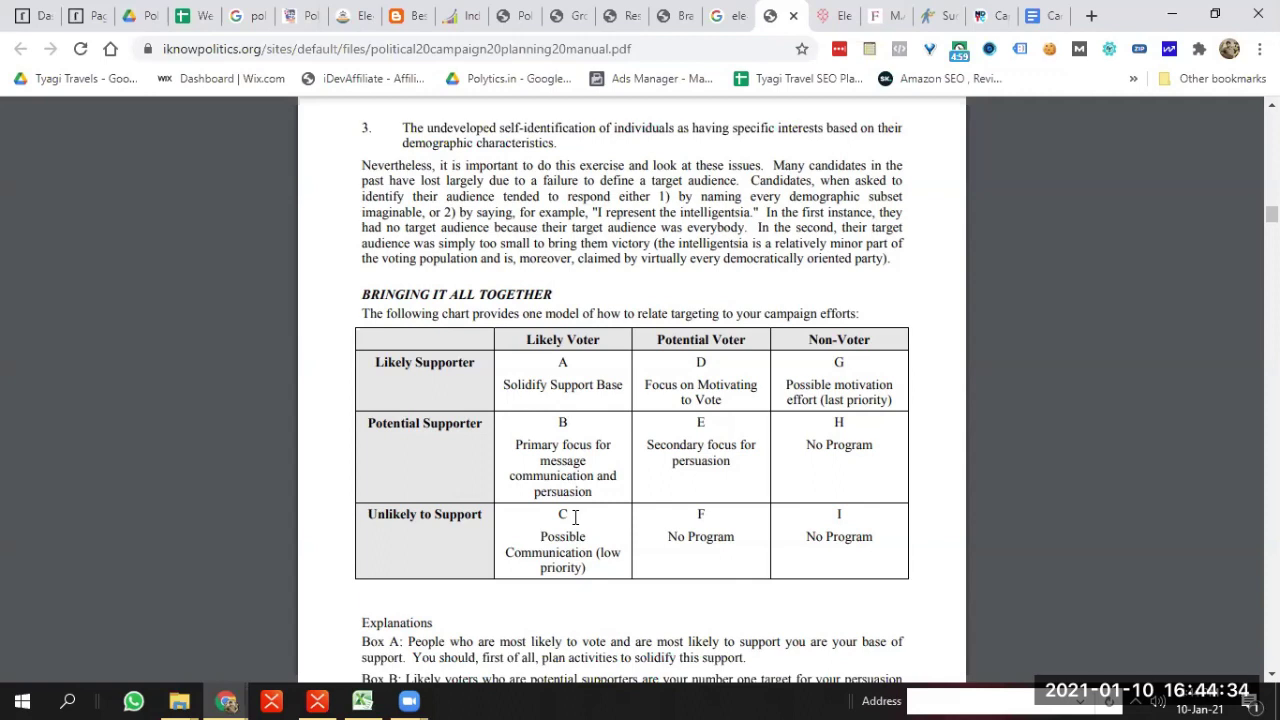
# Highlight the Potential Supporter and Likely Supporter row headings in the campaign planning manual's Bringing It All Together chart
pyautogui.tripleClick(429, 363)
pyautogui.tripleClick(424, 423)
pyautogui.click(422, 427)
pyautogui.moveTo(476, 363); pyautogui.dragTo(363, 363)
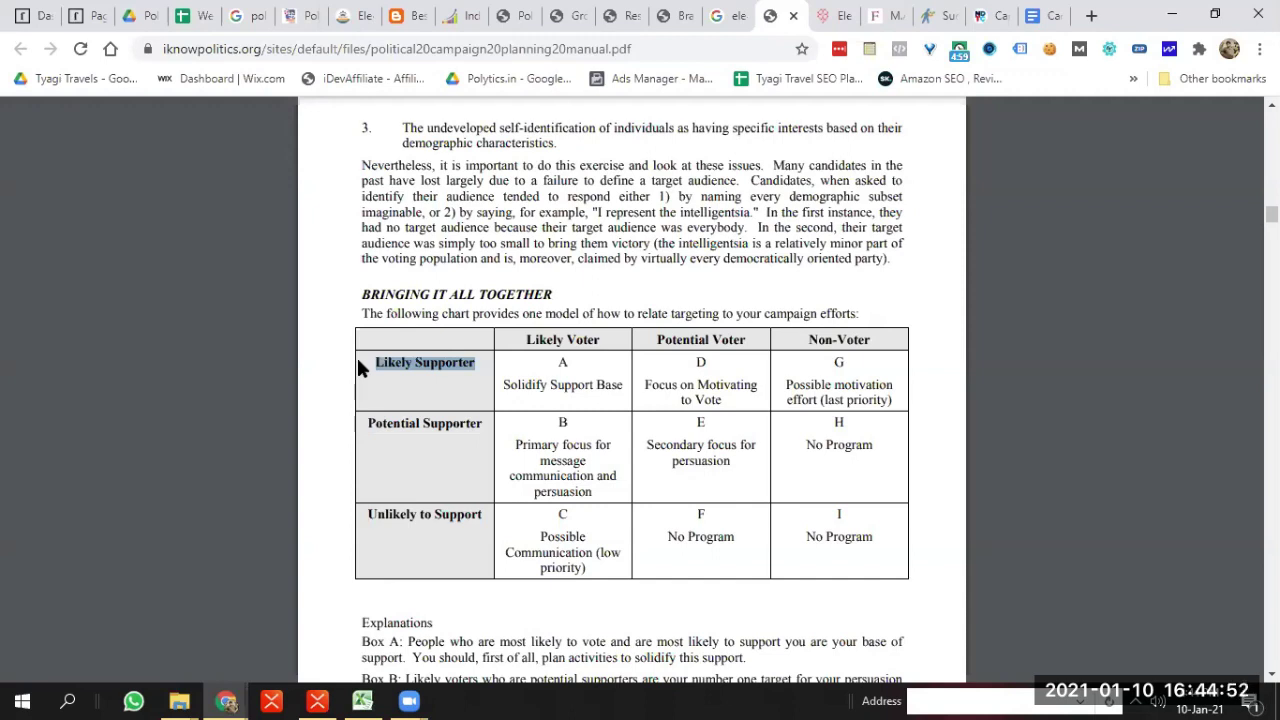
# Highlight the Likely Supporter, Potential Supporter and Unlikely to Support row headings in the Bringing It All Together chart, and copy the Likely Supporter heading
pyautogui.moveTo(548, 354); pyautogui.dragTo(482, 358)
pyautogui.moveTo(366, 425); pyautogui.dragTo(486, 426)
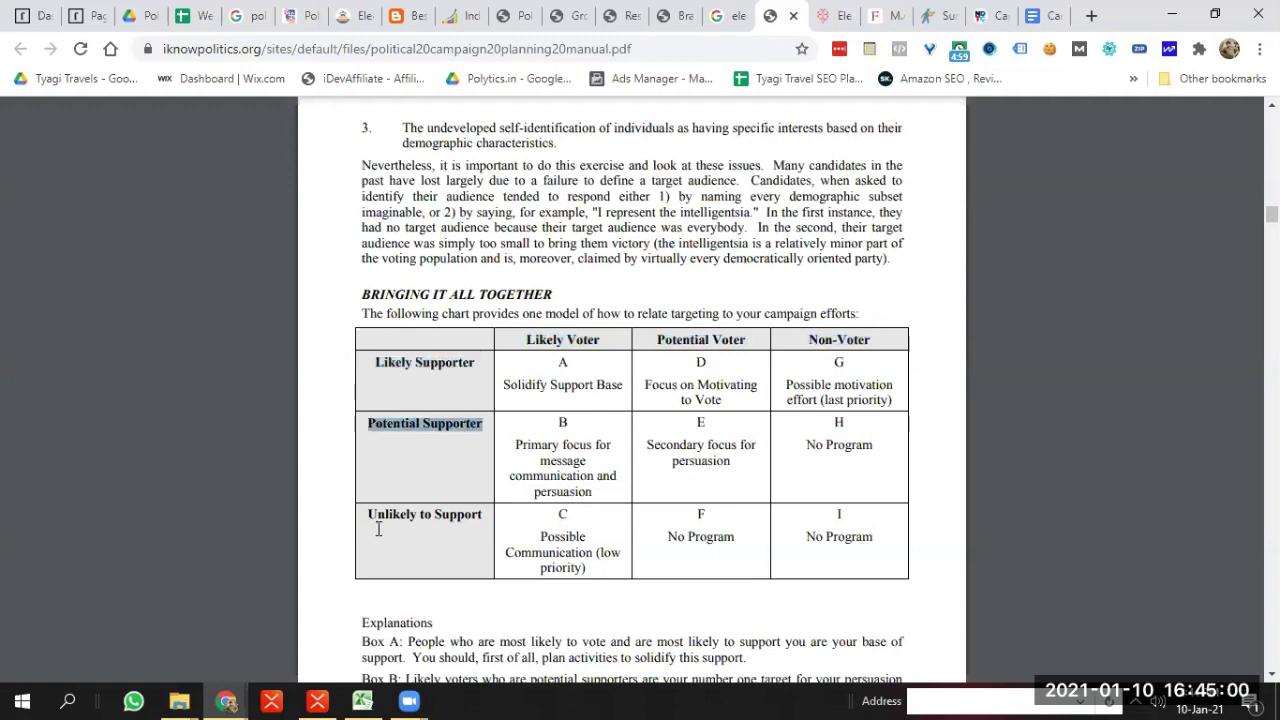
pyautogui.moveTo(370, 515); pyautogui.dragTo(482, 514)
pyautogui.moveTo(370, 360); pyautogui.dragTo(489, 366)
pyautogui.click(442, 369)
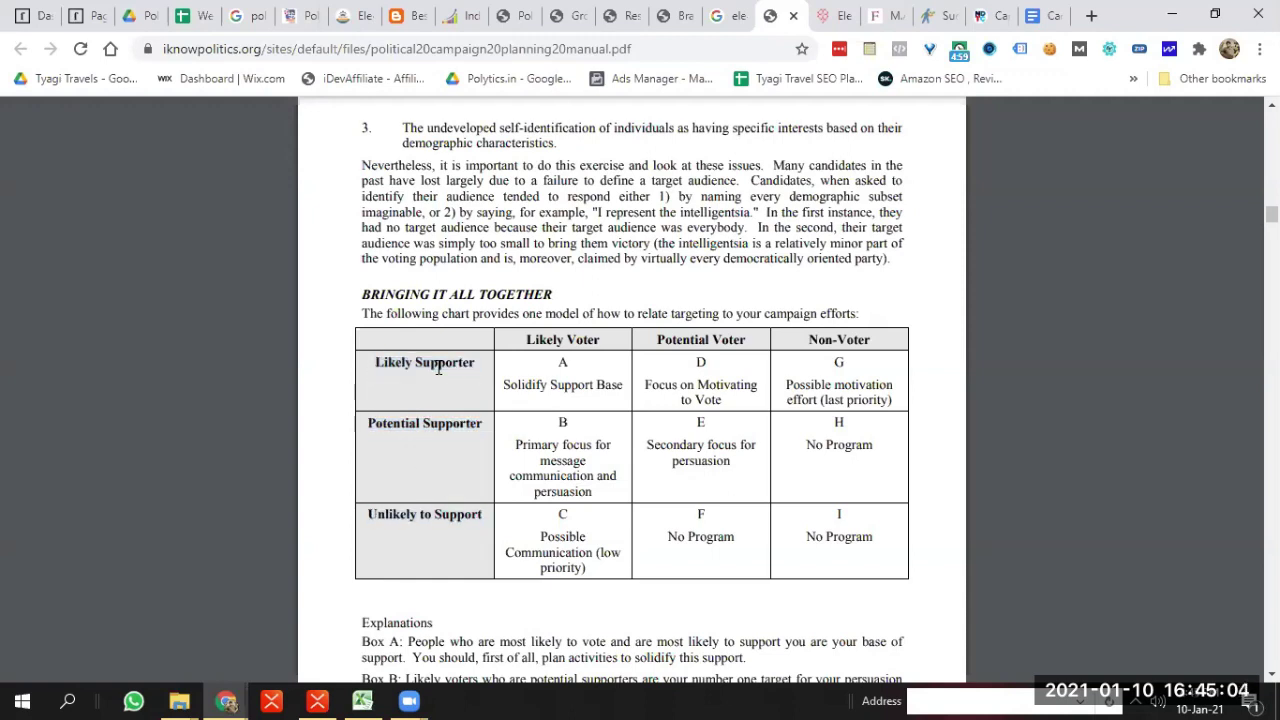
pyautogui.moveTo(376, 364); pyautogui.dragTo(490, 366)
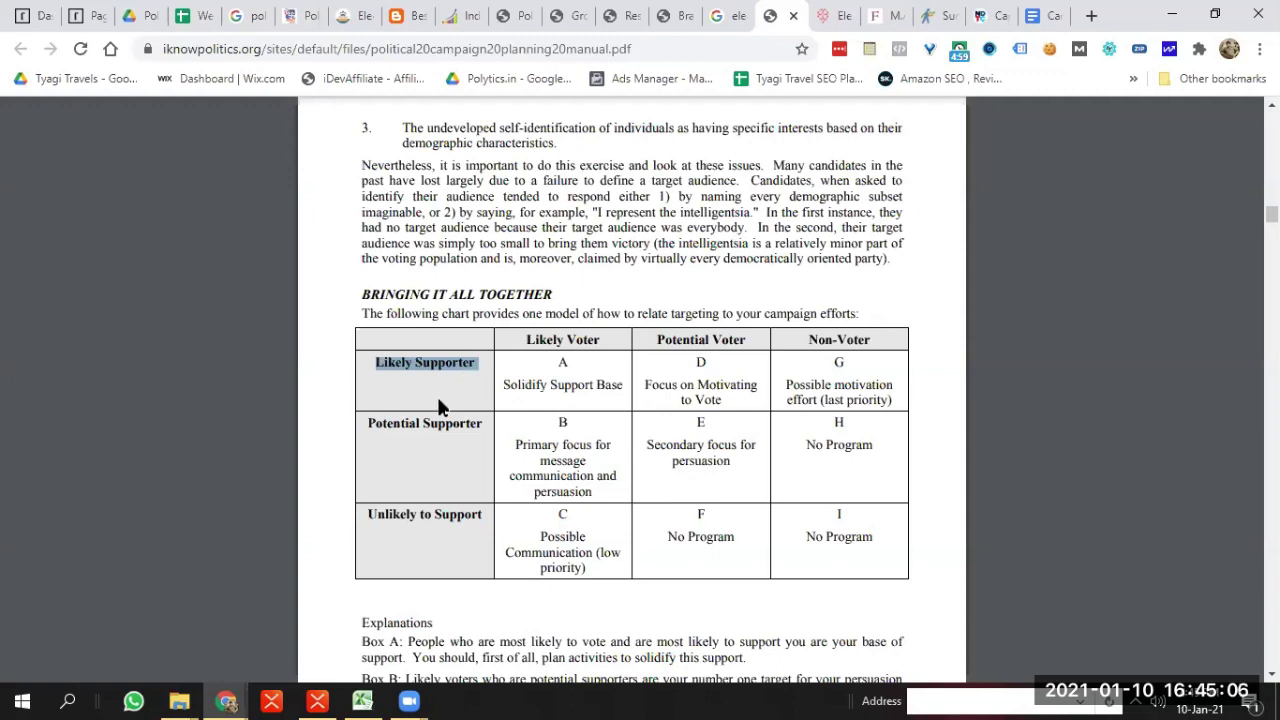
pyautogui.click(360, 430)
pyautogui.moveTo(497, 520); pyautogui.dragTo(363, 502)
pyautogui.click(363, 505)
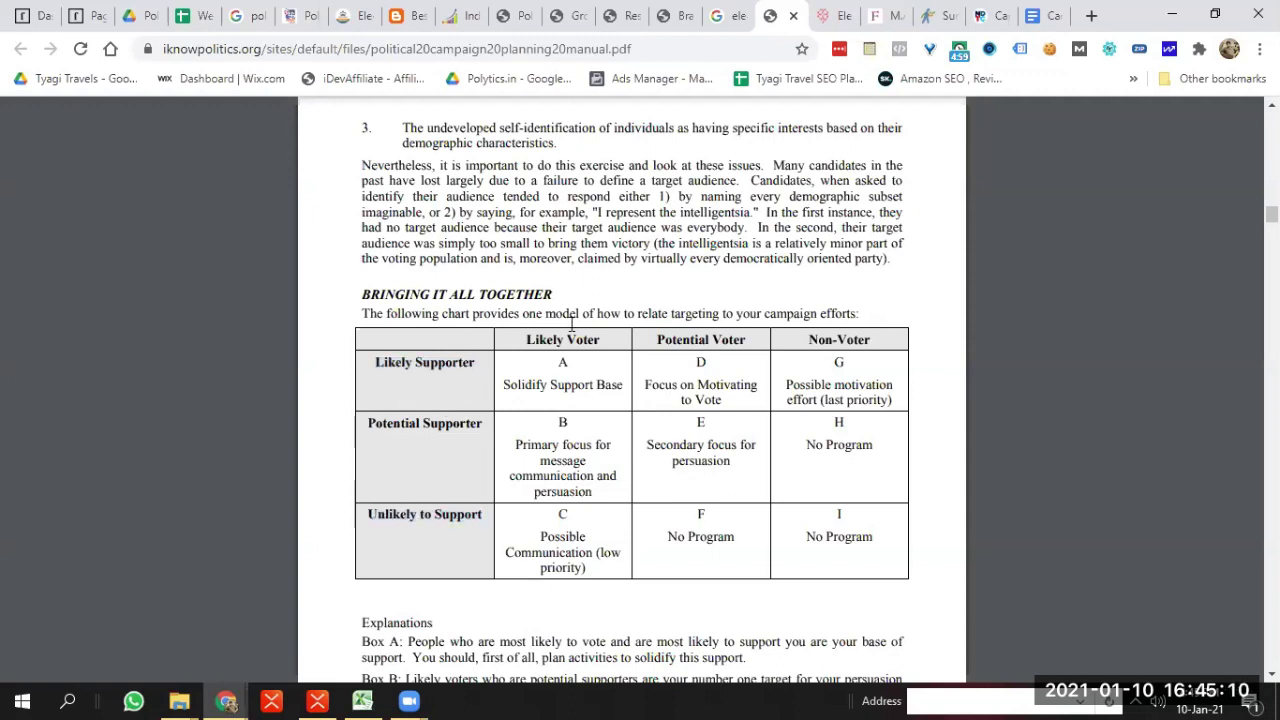
pyautogui.moveTo(386, 361); pyautogui.dragTo(568, 364)
pyautogui.hotkey('ctrl', 'c')
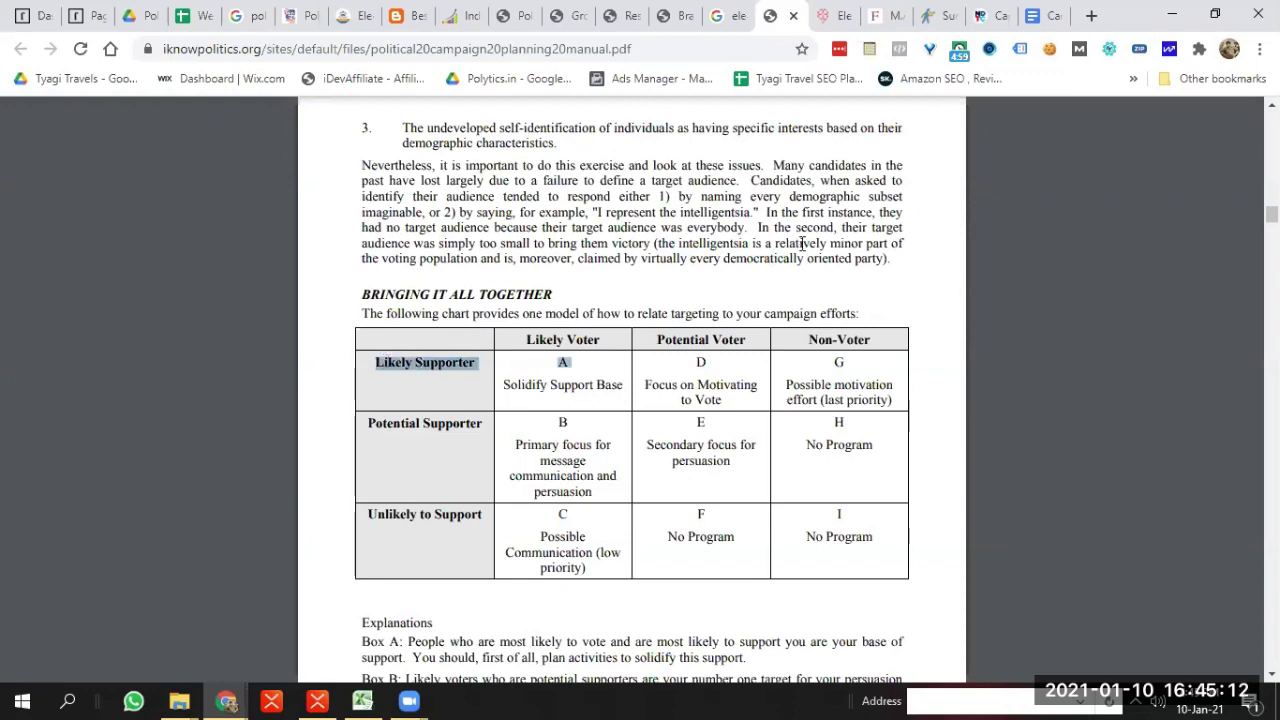
# Return to the Polytics WordPress Pages list and open the live polytics.in site in a new tab
pyautogui.click(724, 12)
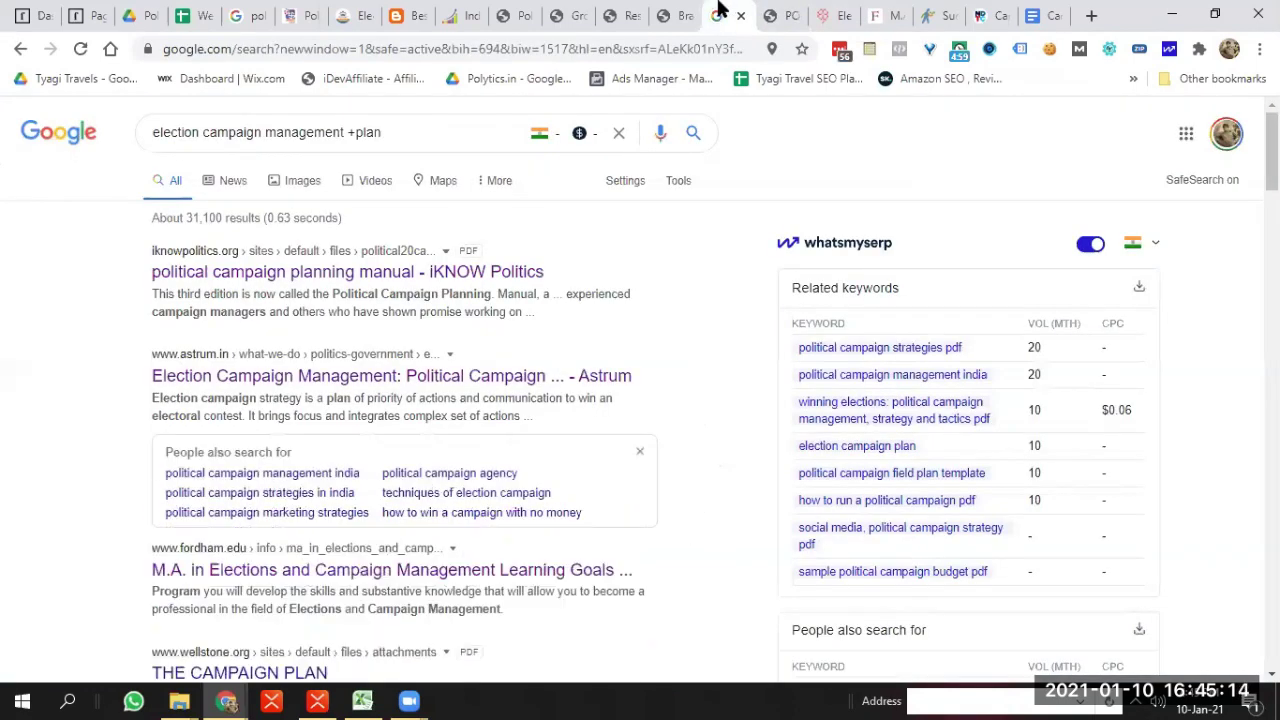
pyautogui.click(671, 10)
pyautogui.click(609, 12)
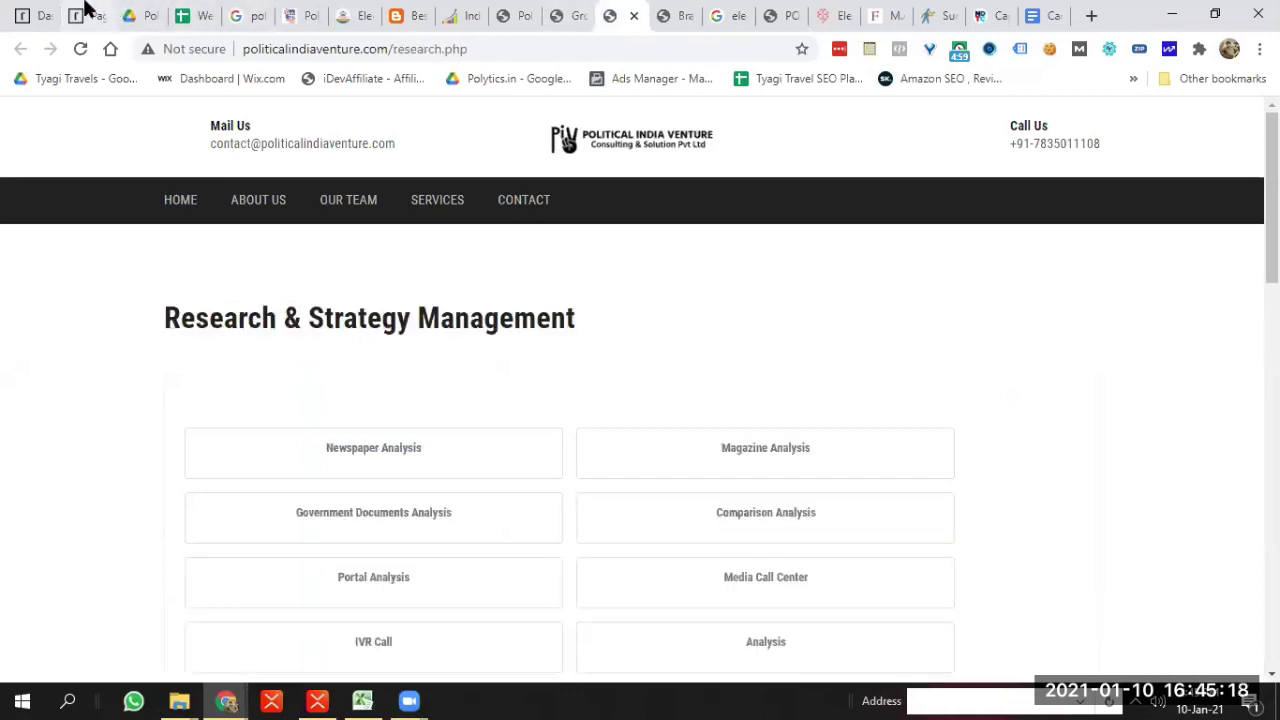
pyautogui.click(86, 12)
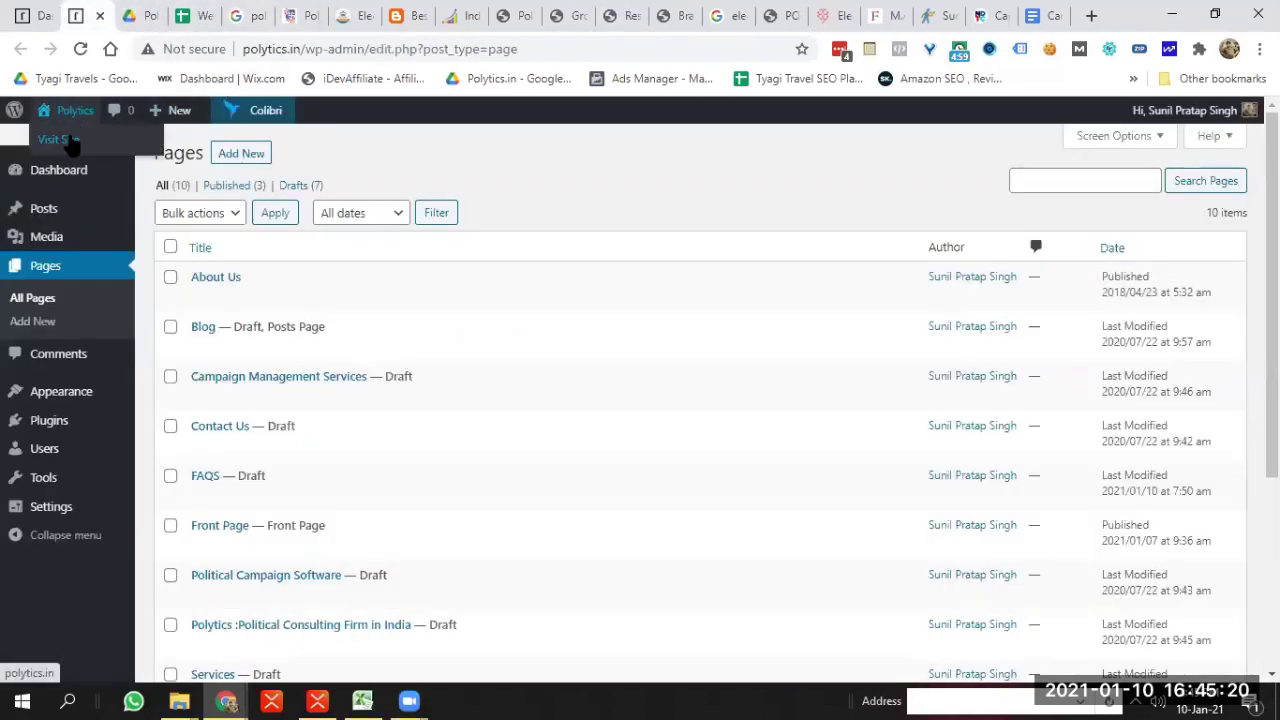
pyautogui.middleClick(72, 142)
pyautogui.click(130, 16)
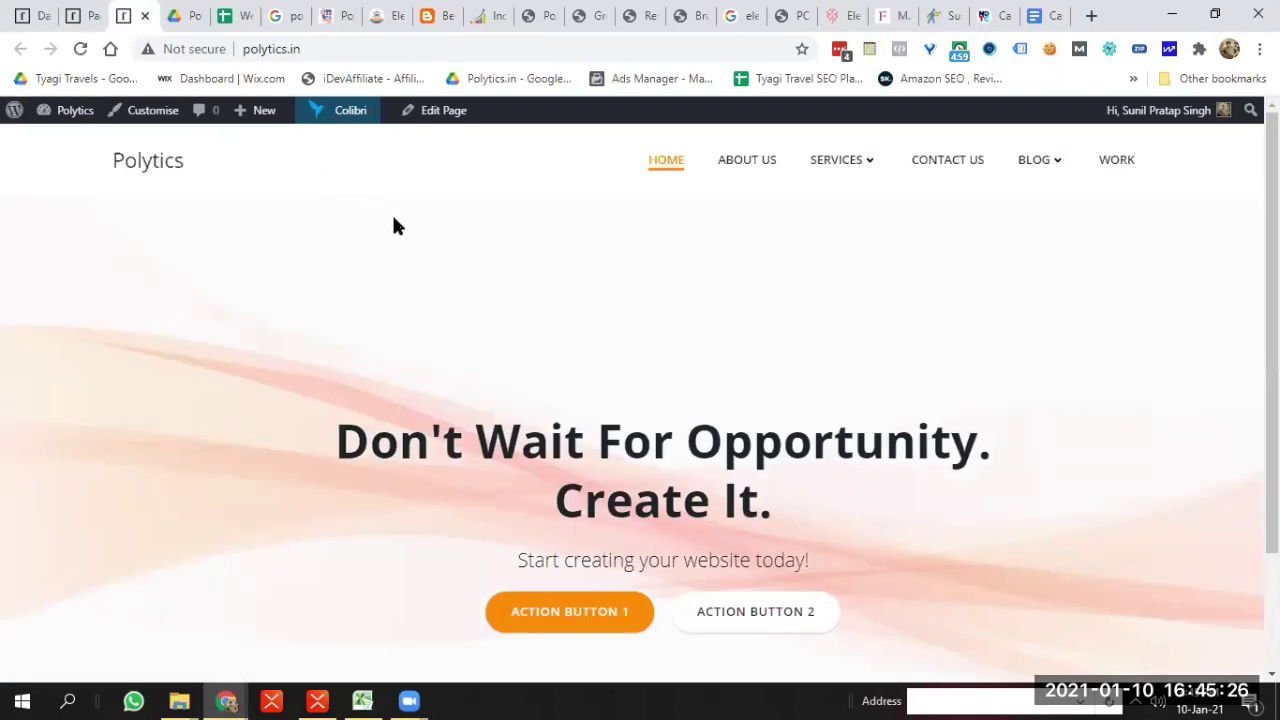
# Open the polytics.in home page for editing in a separate tab
pyautogui.doubleClick(622, 436)
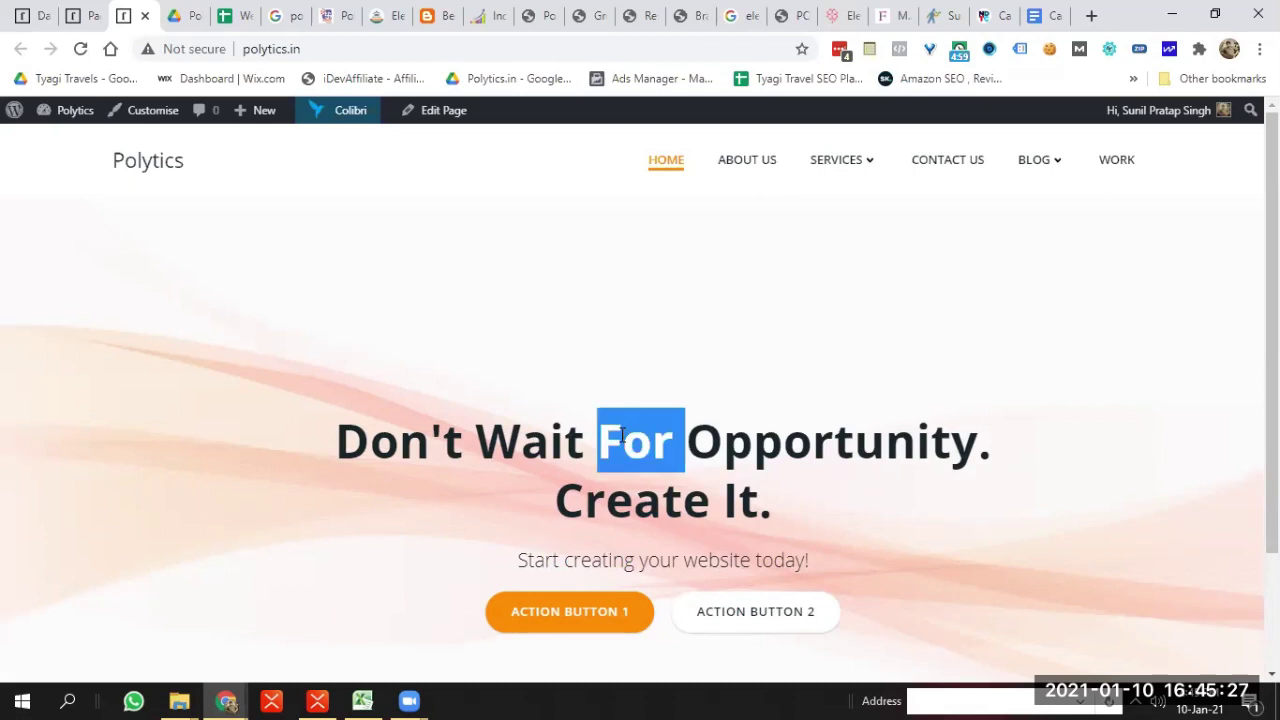
pyautogui.click(437, 116)
pyautogui.click(188, 12)
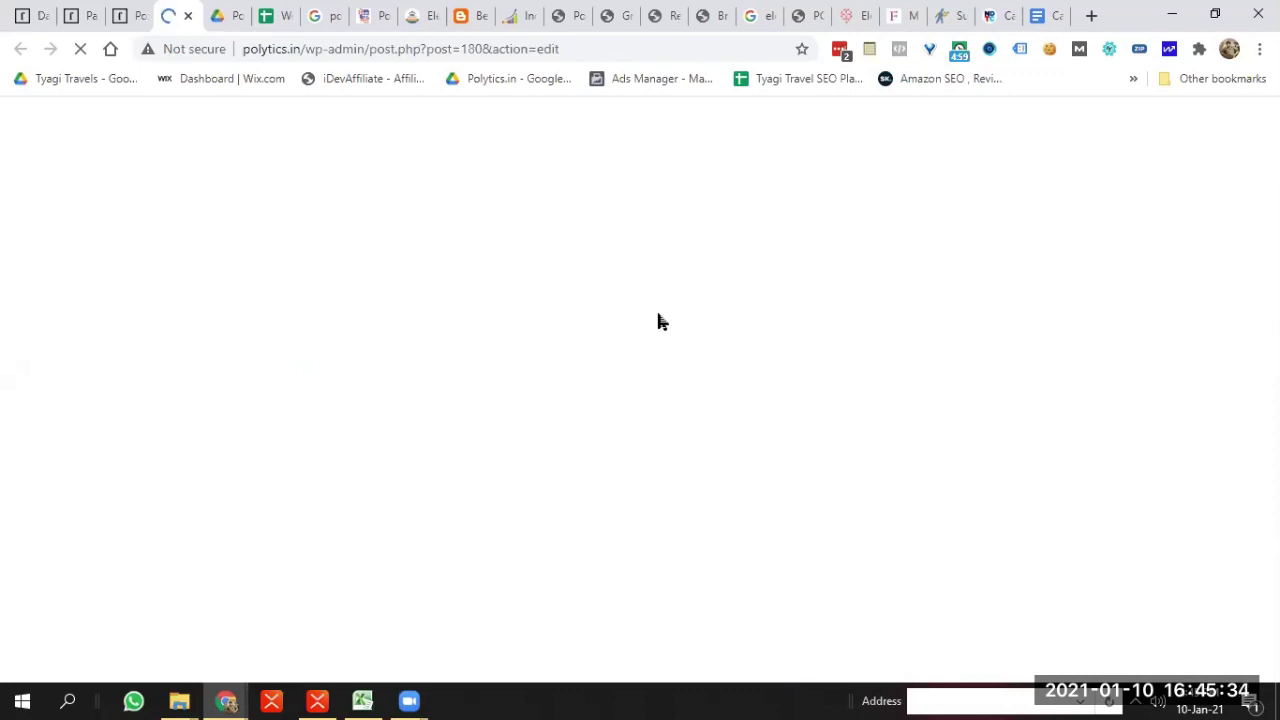
# Check the Competitors, Pages and Base Keywords columns on the Research sheet of the Website planning - Polytics spreadsheet
pyautogui.click(778, 12)
pyautogui.click(175, 10)
pyautogui.click(332, 18)
pyautogui.click(336, 16)
pyautogui.click(272, 16)
pyautogui.click(636, 290)
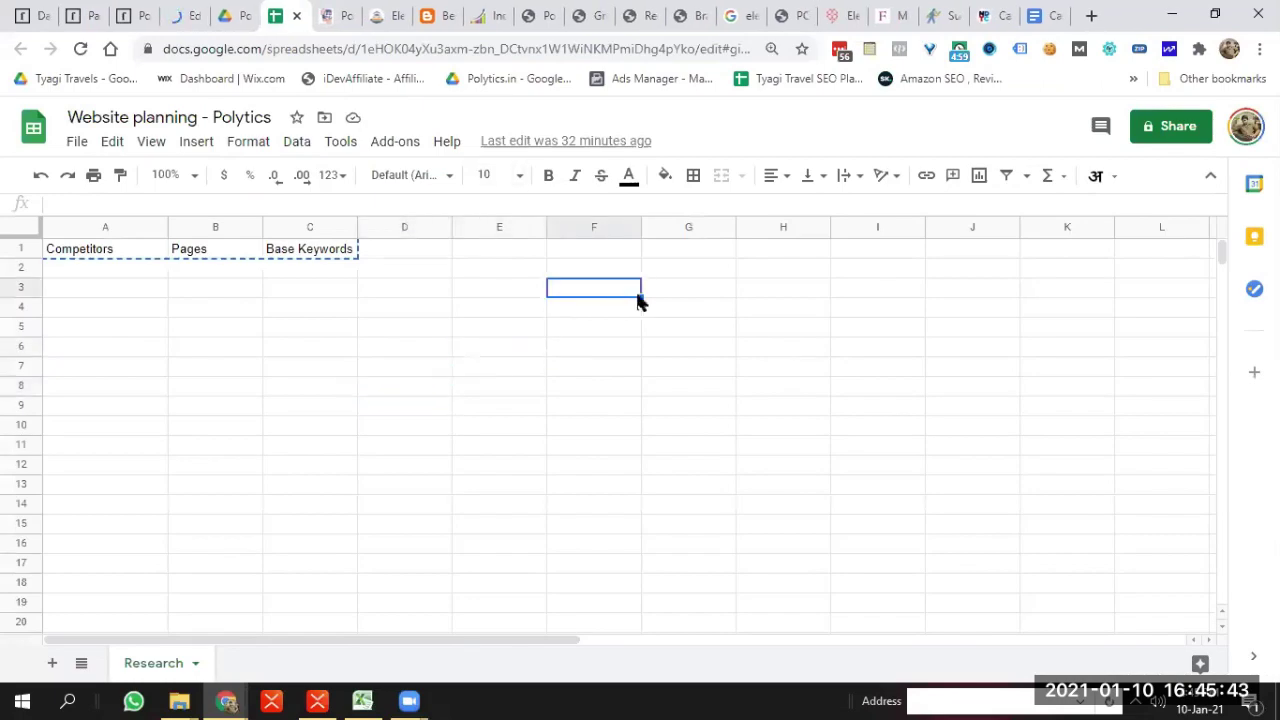
pyautogui.click(723, 300)
pyautogui.hotkey('ctrl', 'v')
pyautogui.press('Down')
pyautogui.press('Down')
pyautogui.doubleClick(736, 227)
# Review the specializations on Astrum's Election Campaign Strategy page, highlighting Voter Segmentation and Candidate Positioning
pyautogui.click(845, 14)
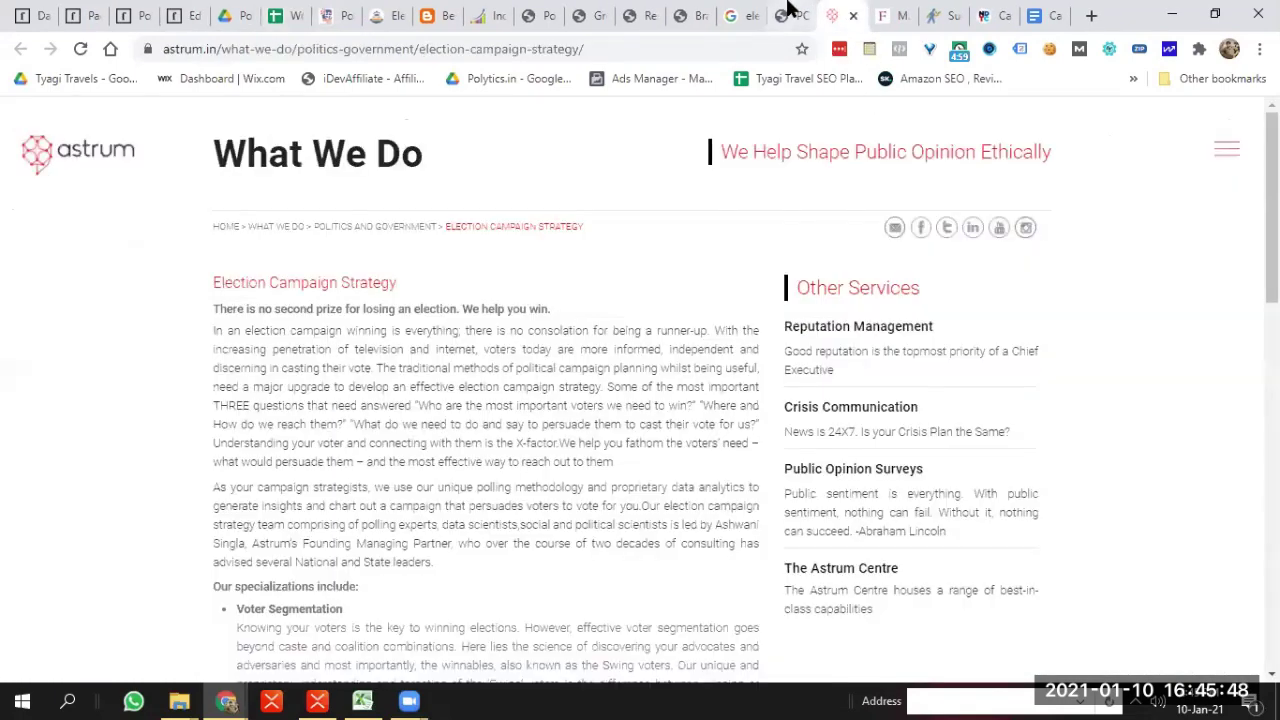
pyautogui.scroll(-1, 640, 400)
pyautogui.scroll(-3, 496, 297)
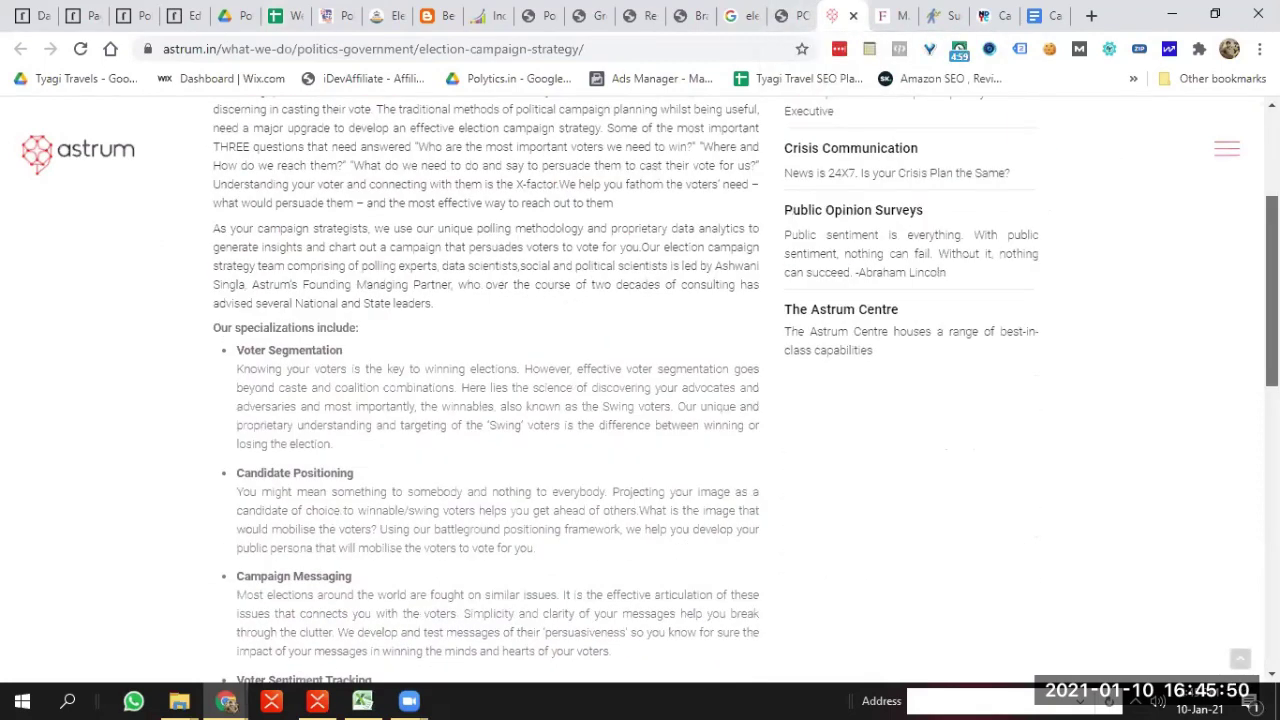
pyautogui.tripleClick(288, 306)
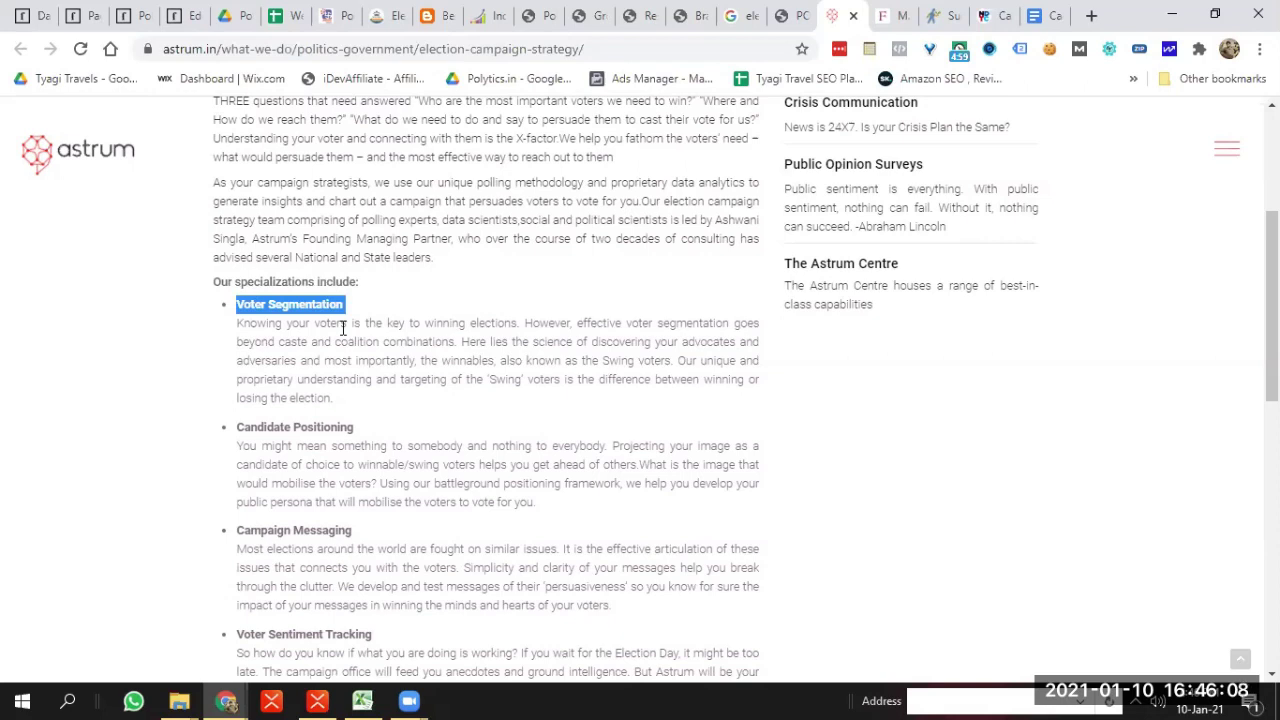
pyautogui.click(276, 304)
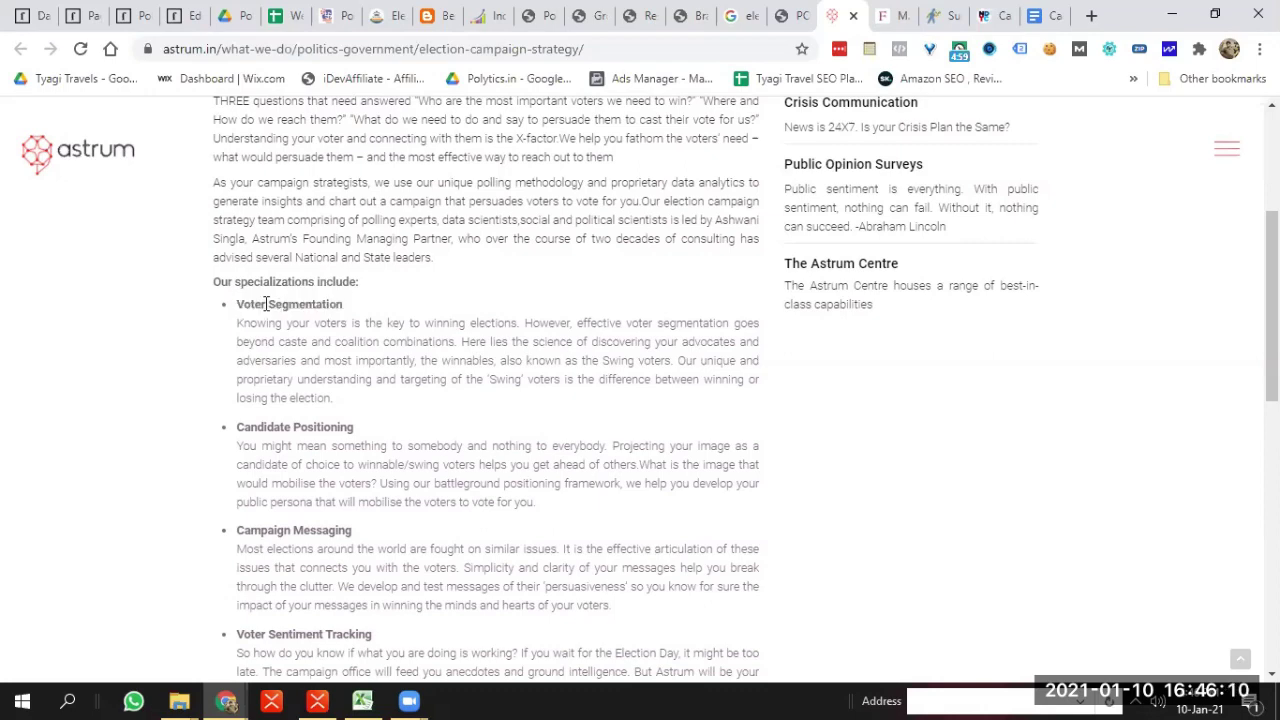
pyautogui.tripleClick(283, 304)
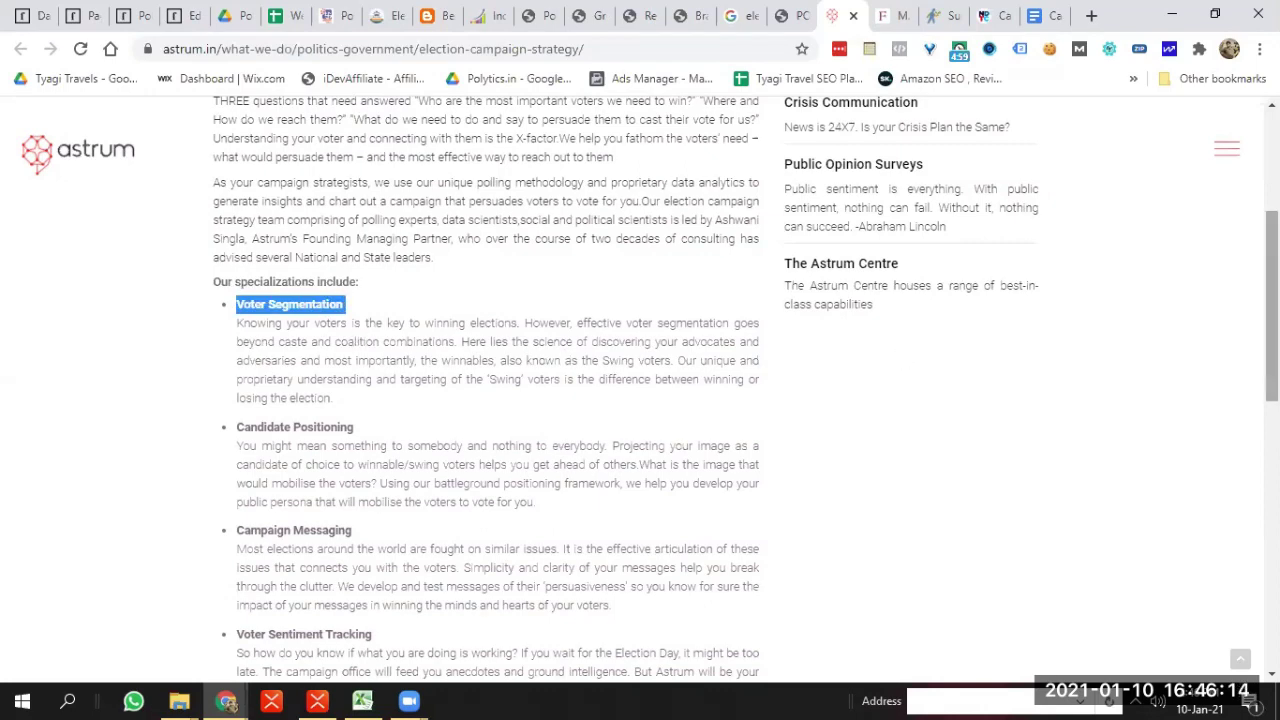
pyautogui.scroll(-3, 565, 355)
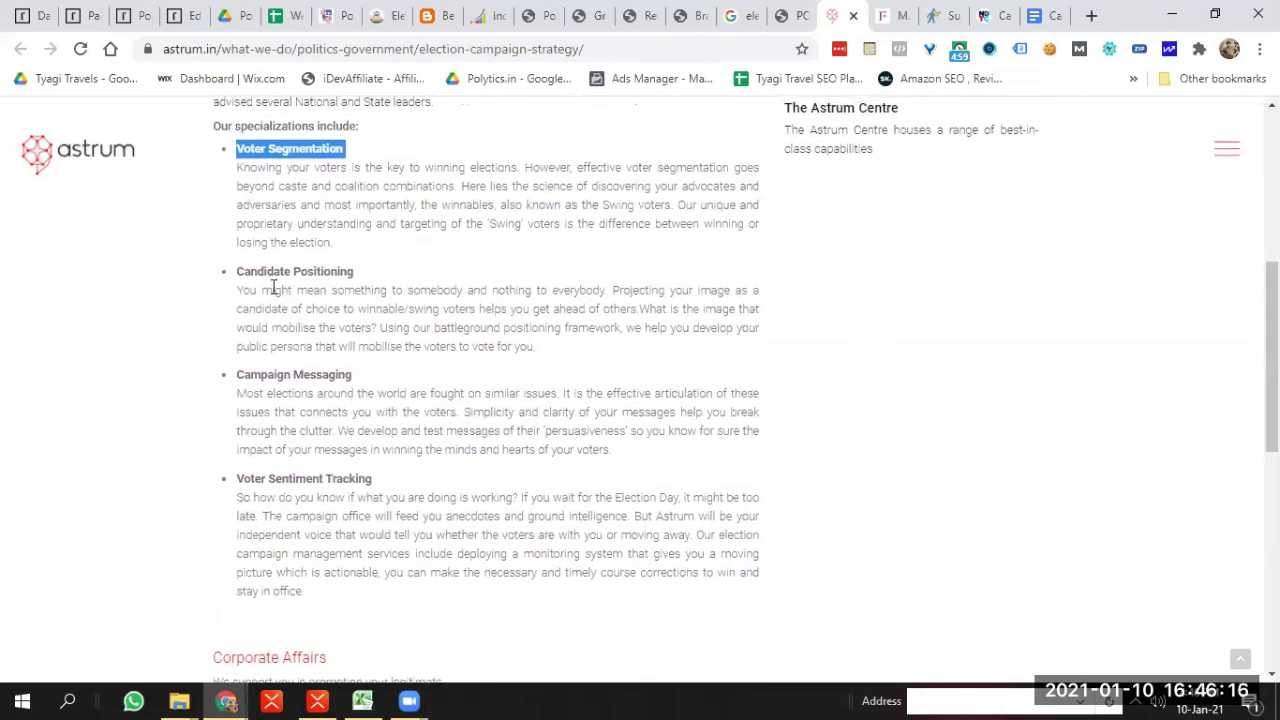
pyautogui.tripleClick(270, 273)
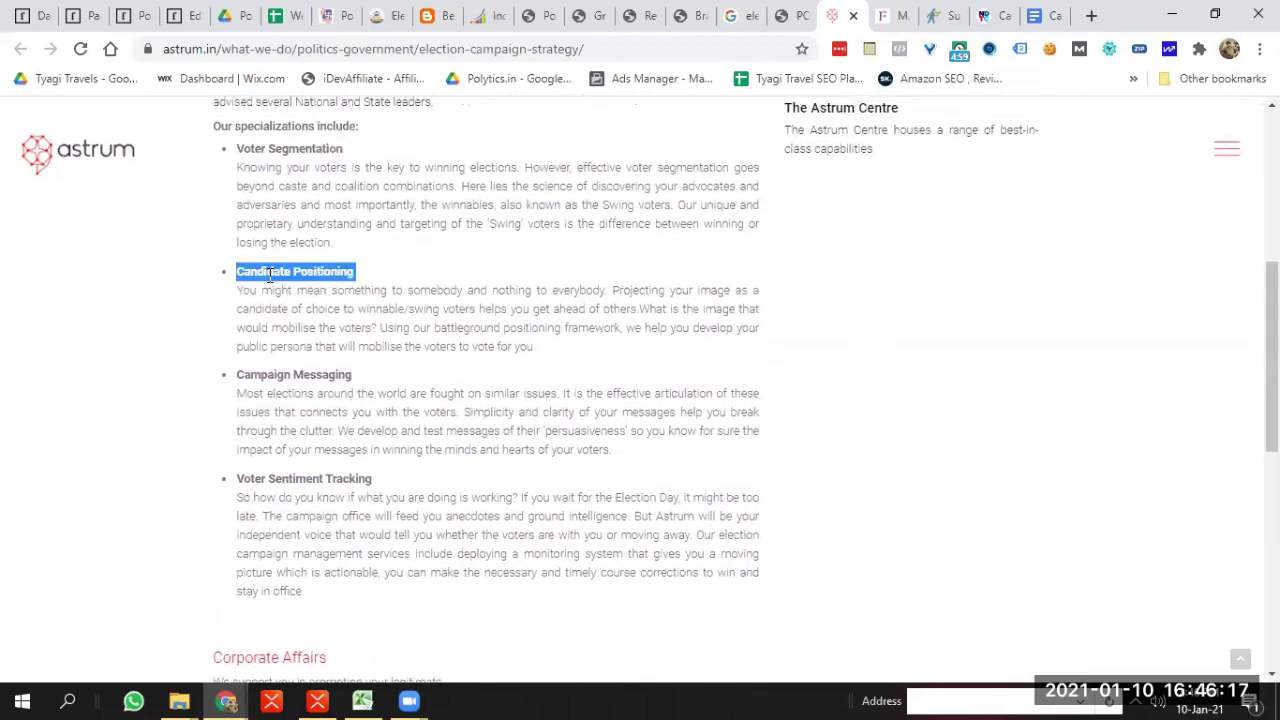
pyautogui.tripleClick(275, 149)
# In the WordPress page editor, dismiss the welcome guide and start an empty paragraph below the Front Page title
pyautogui.click(185, 12)
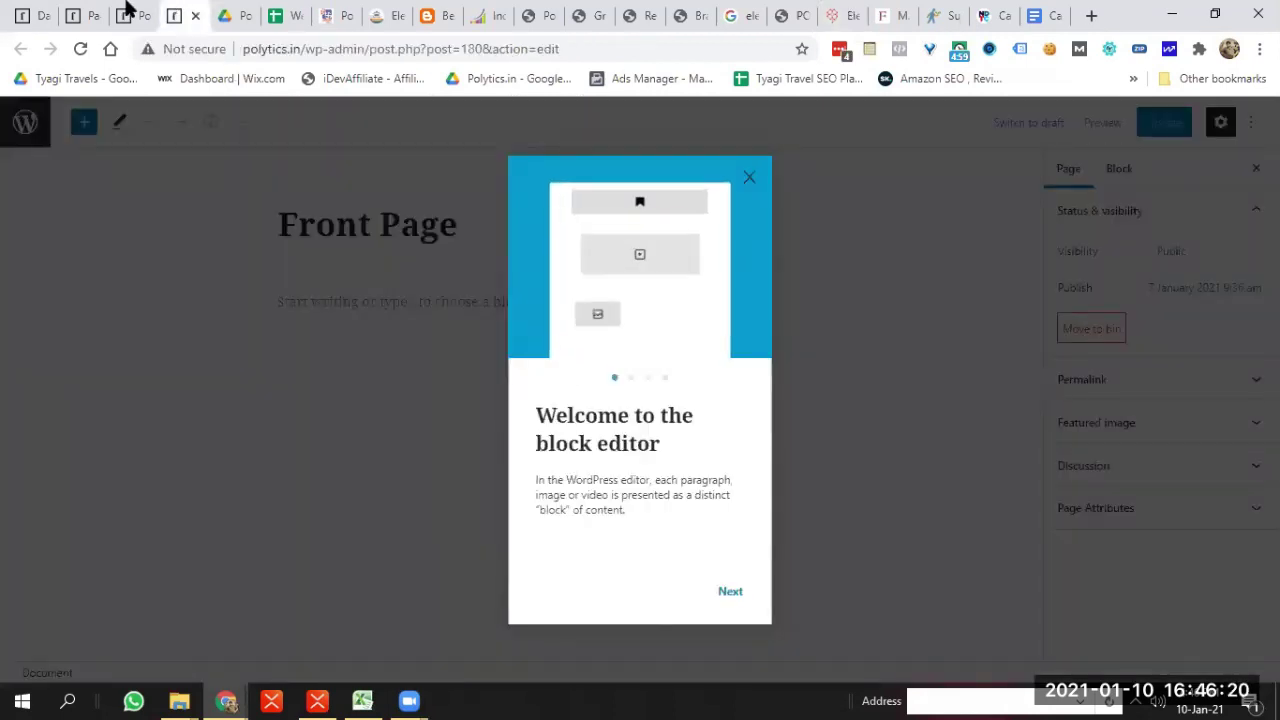
pyautogui.click(749, 177)
pyautogui.tripleClick(372, 228)
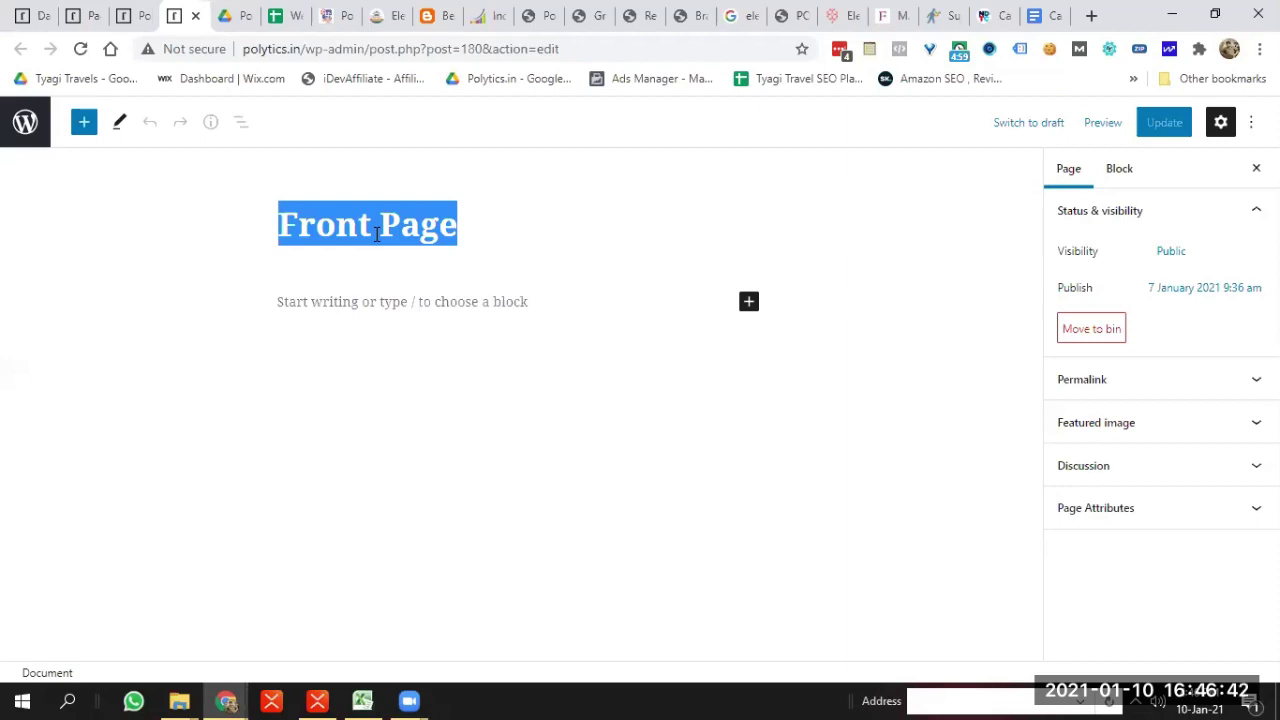
pyautogui.tripleClick(380, 224)
pyautogui.click(458, 300)
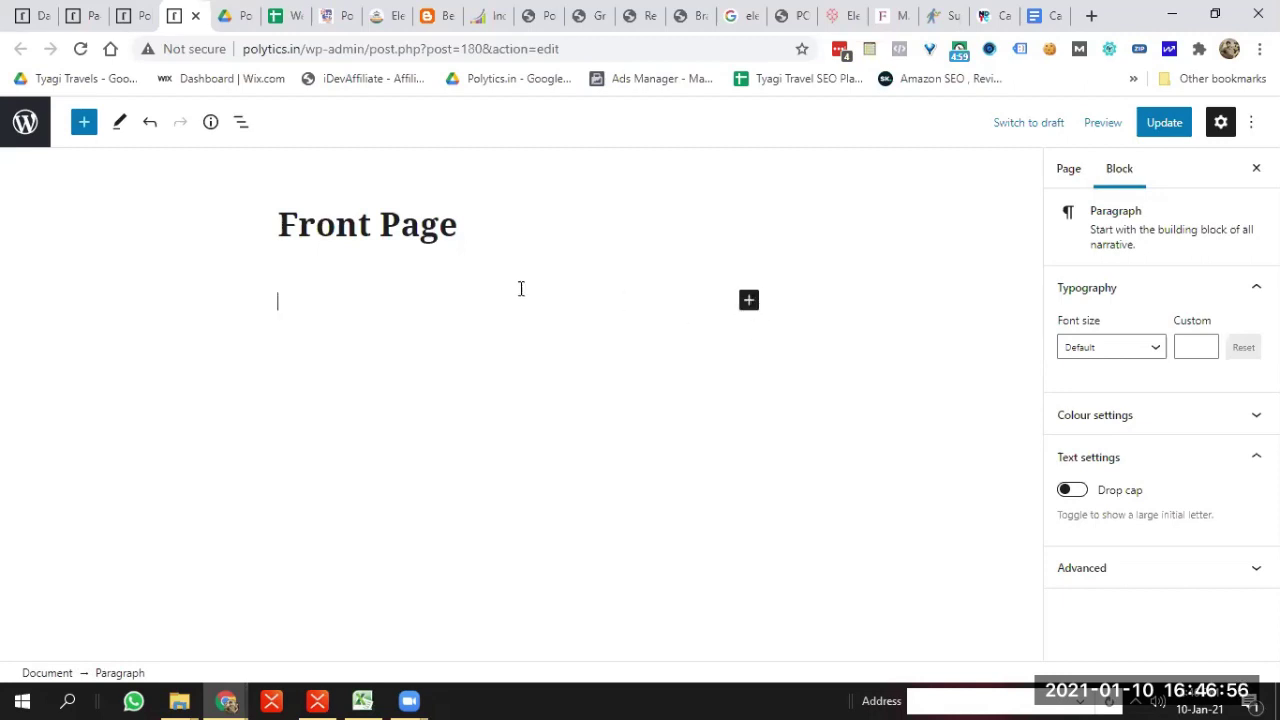
# Compare the live Polytics home page with the Front Page editor and show the page-level settings
pyautogui.click(135, 14)
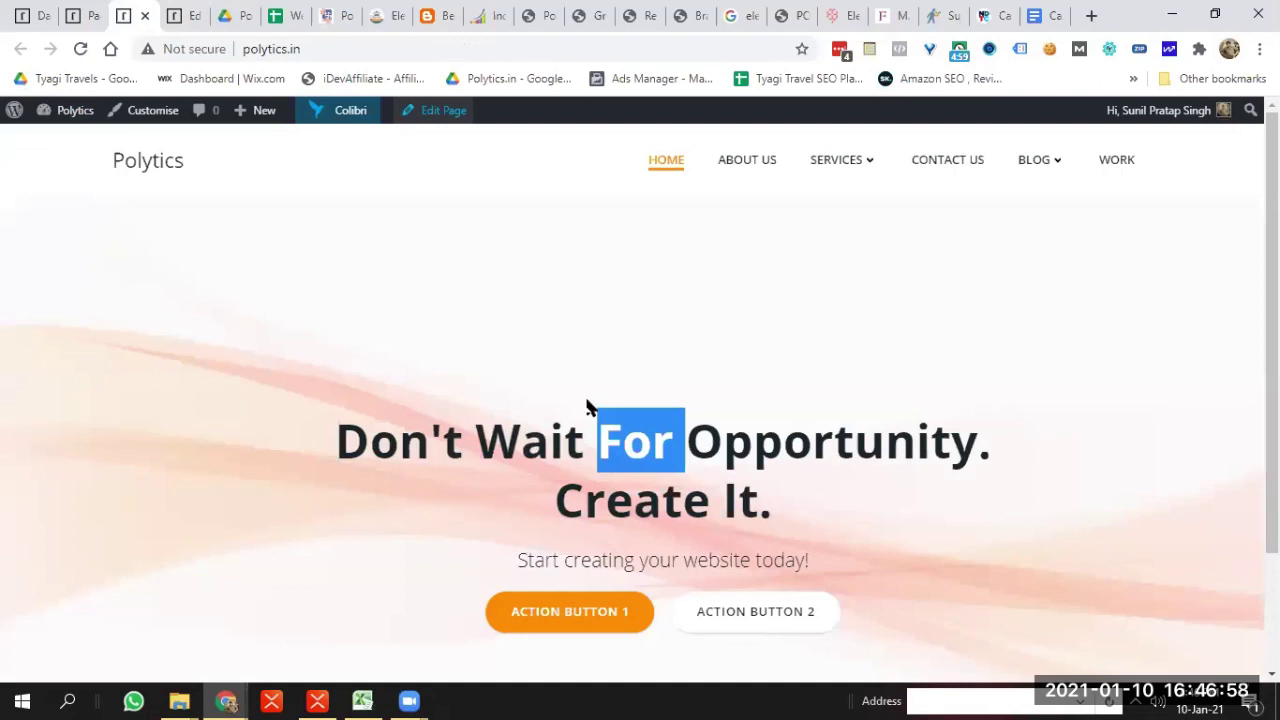
pyautogui.click(178, 14)
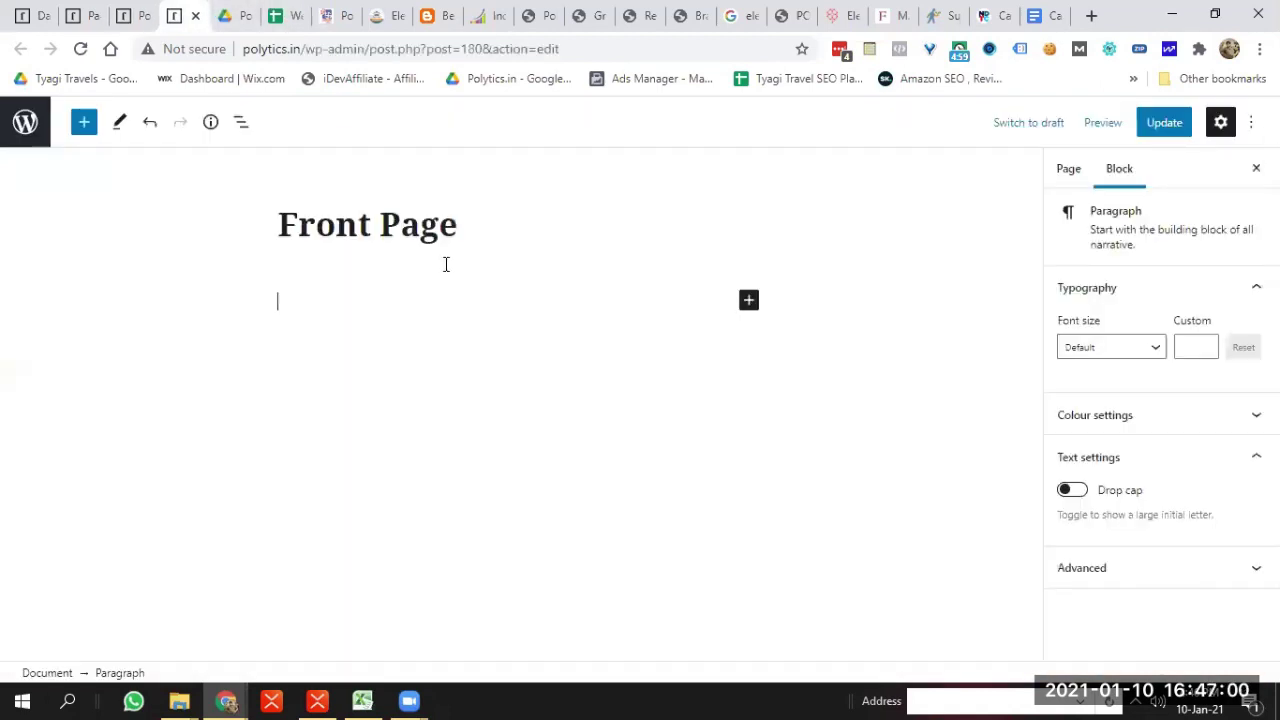
pyautogui.click(1069, 172)
# From the live Polytics site, go to the WordPress dashboard's installed themes and open the Add Themes page
pyautogui.click(128, 14)
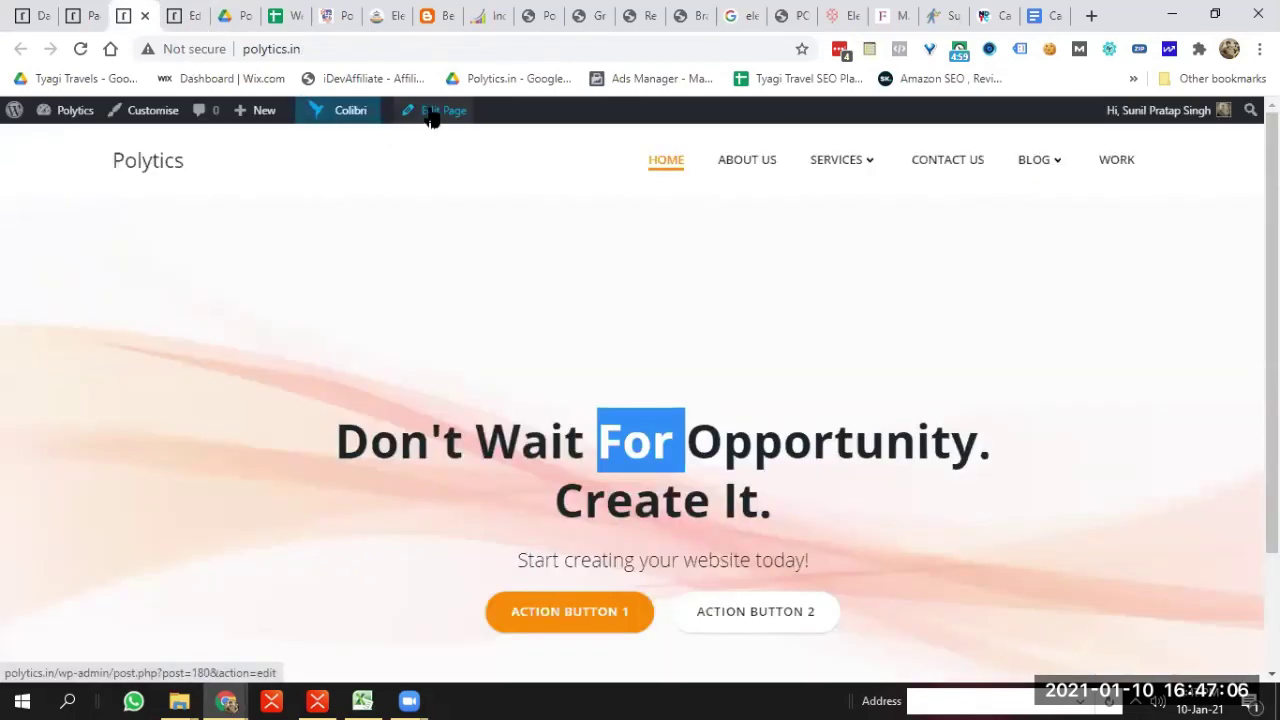
pyautogui.moveTo(252, 112)
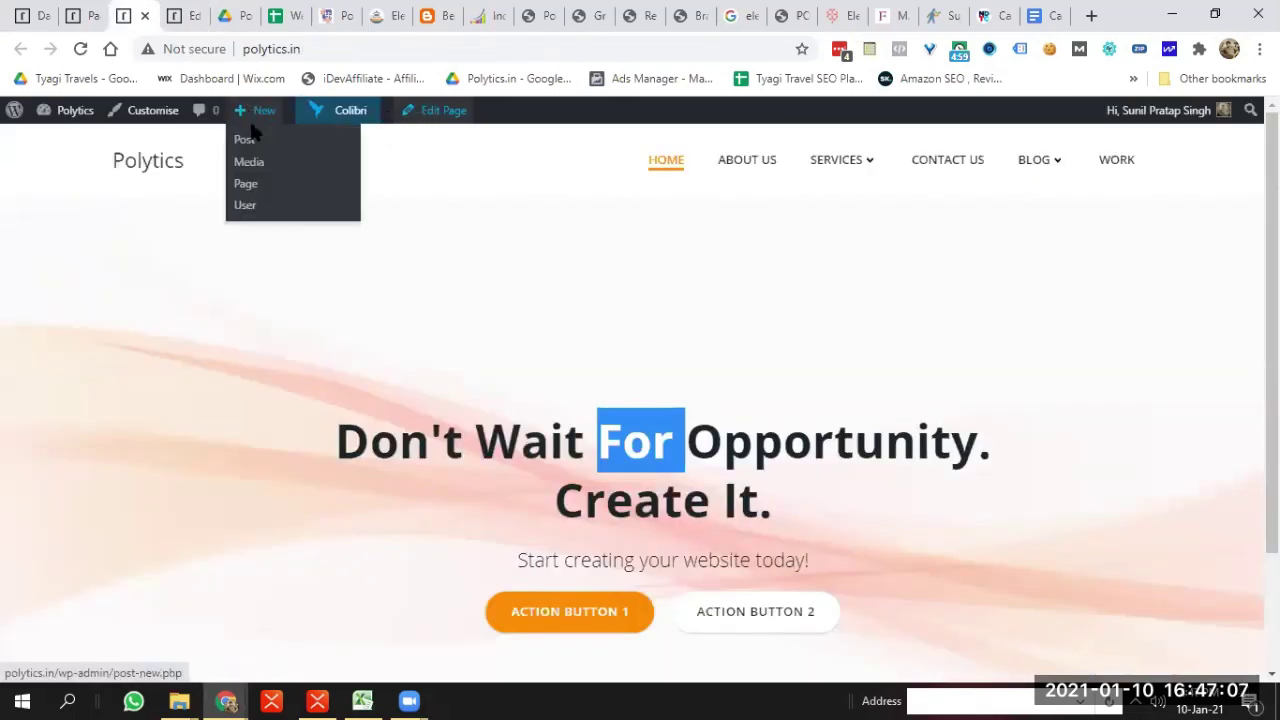
pyautogui.moveTo(70, 110)
pyautogui.click(60, 139)
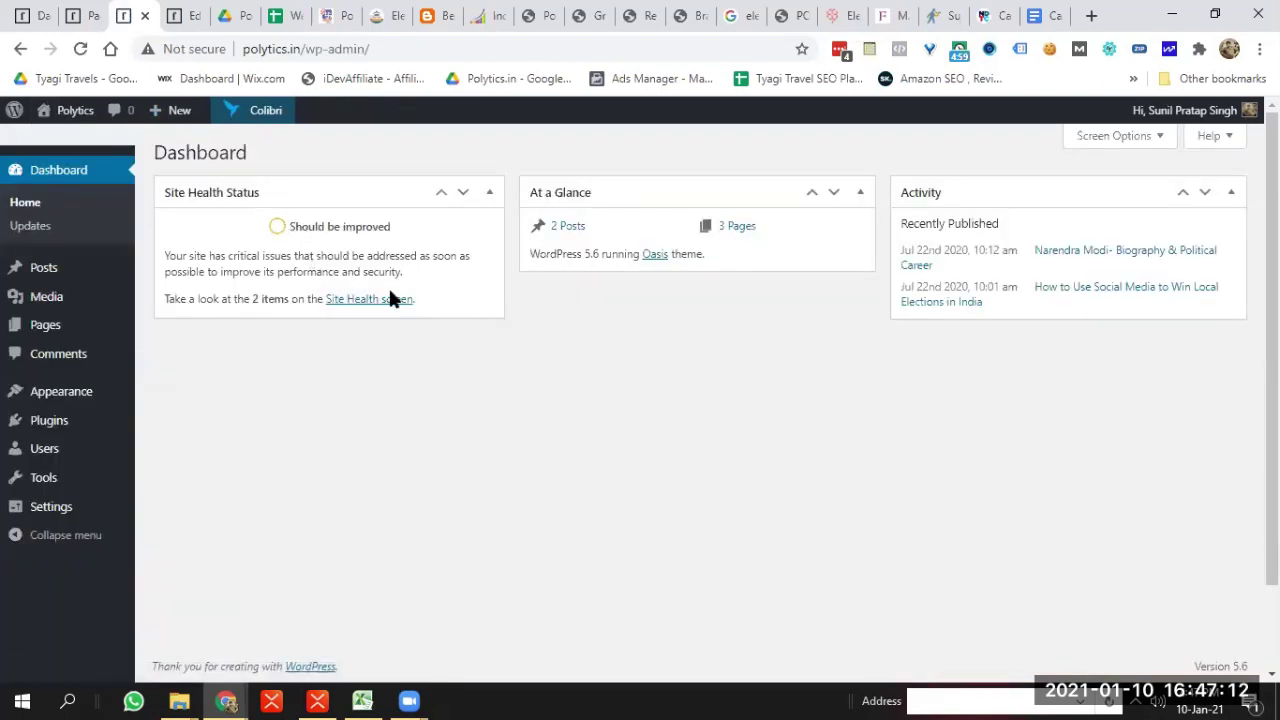
pyautogui.moveTo(55, 395)
pyautogui.click(176, 403)
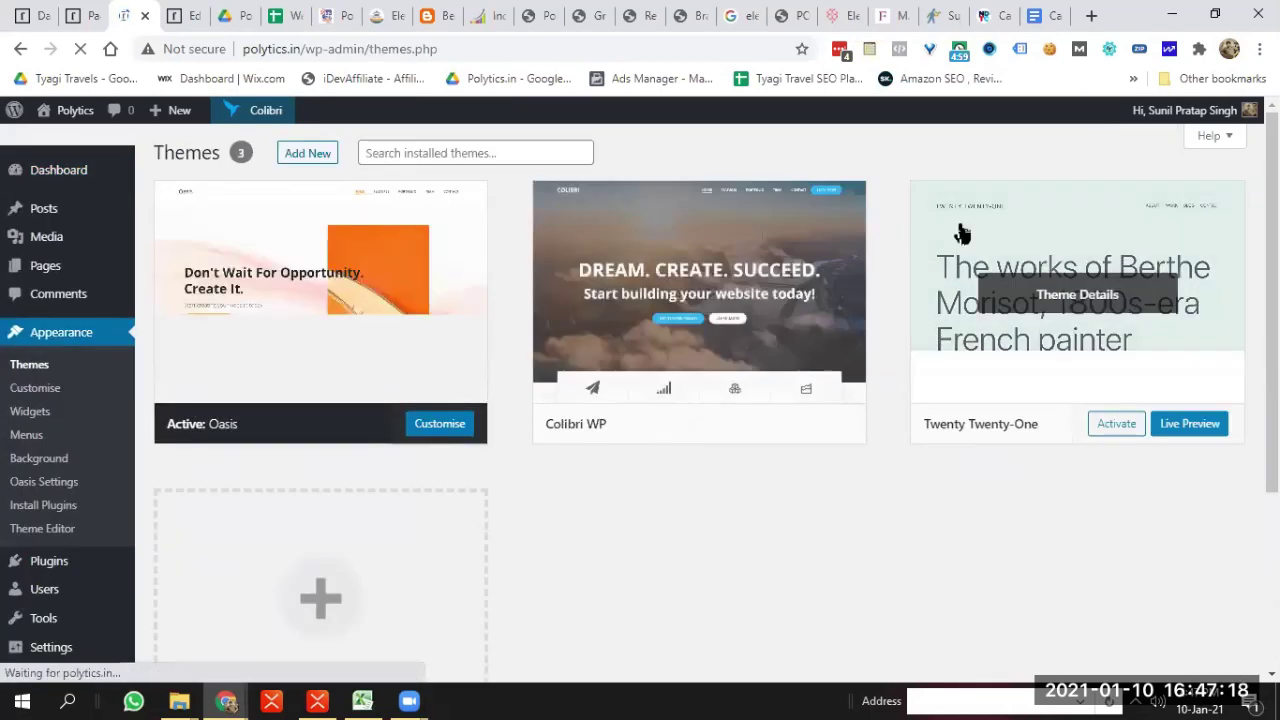
pyautogui.click(290, 158)
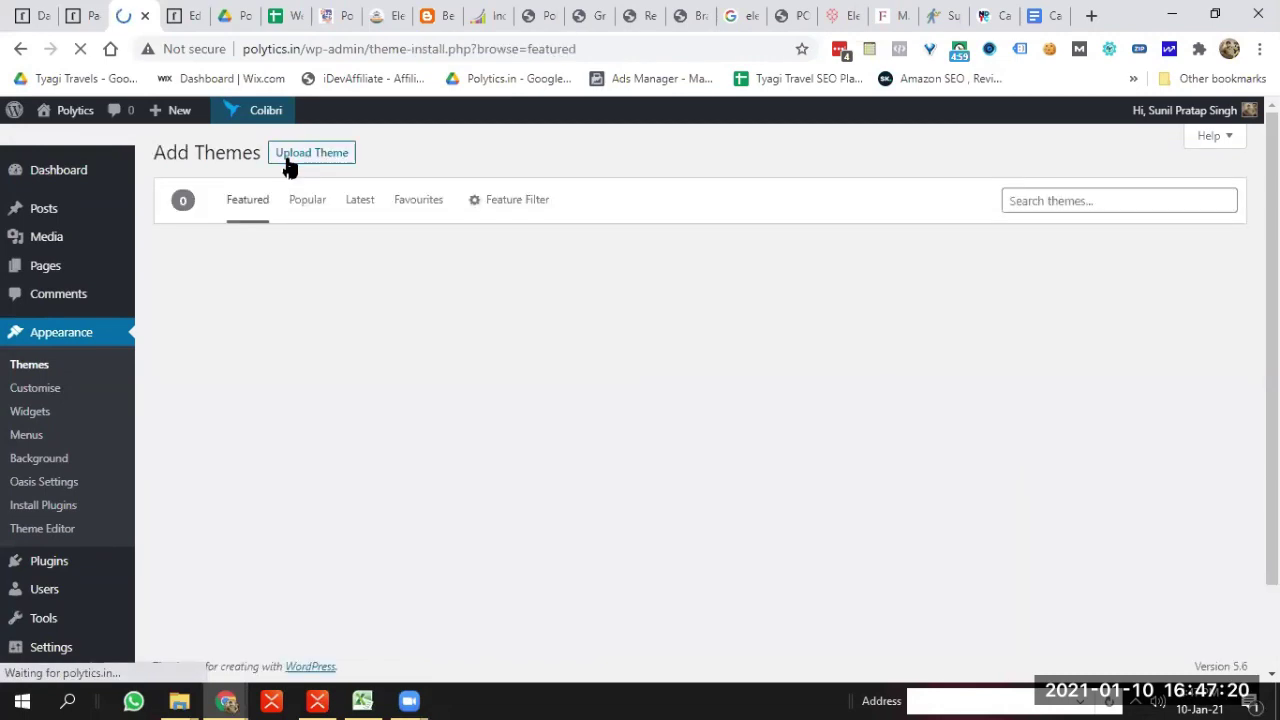
# Search the theme directory for neve and install the Neve theme
pyautogui.click(1053, 205)
pyautogui.write('zeve')
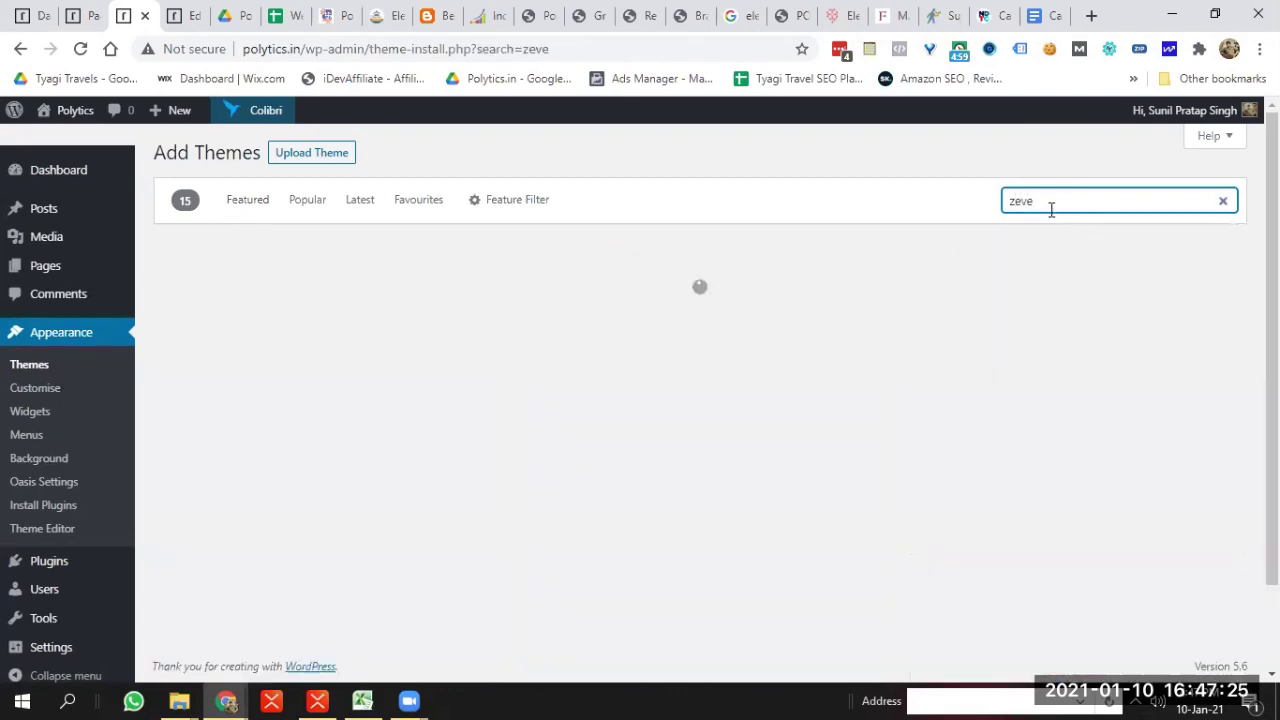
pyautogui.doubleClick(1051, 208)
pyautogui.write('neve')
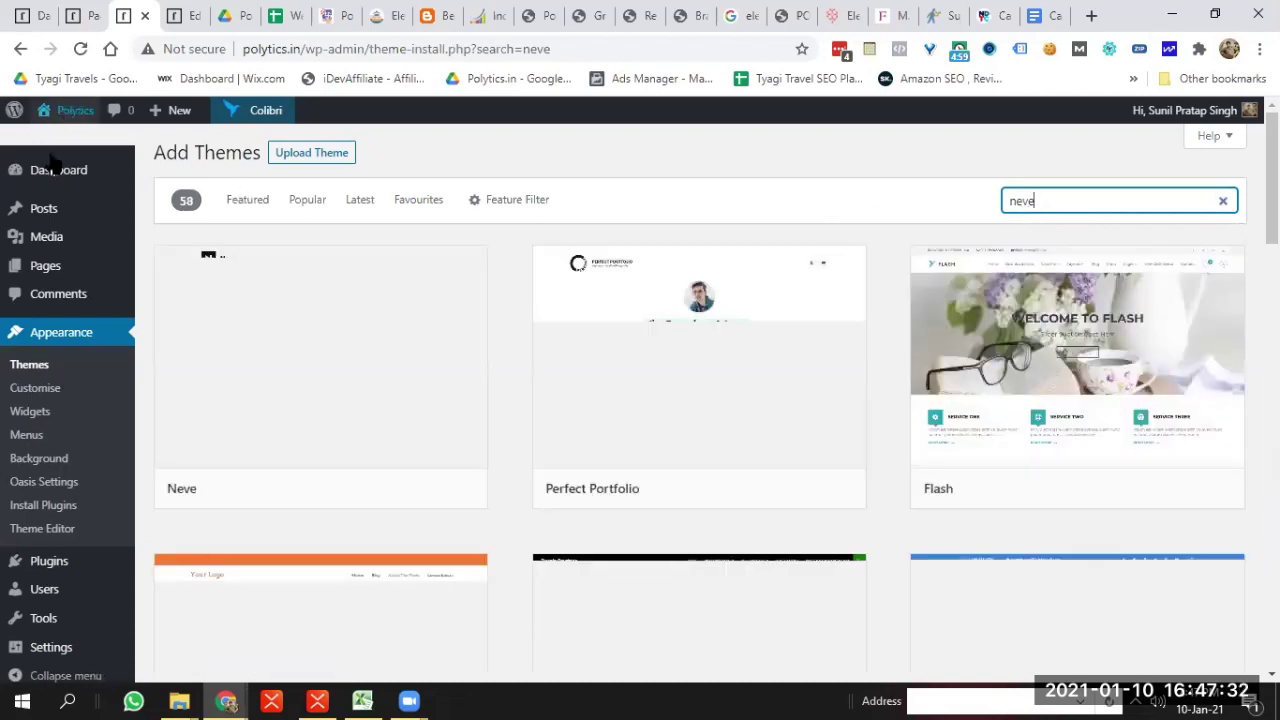
pyautogui.click(381, 490)
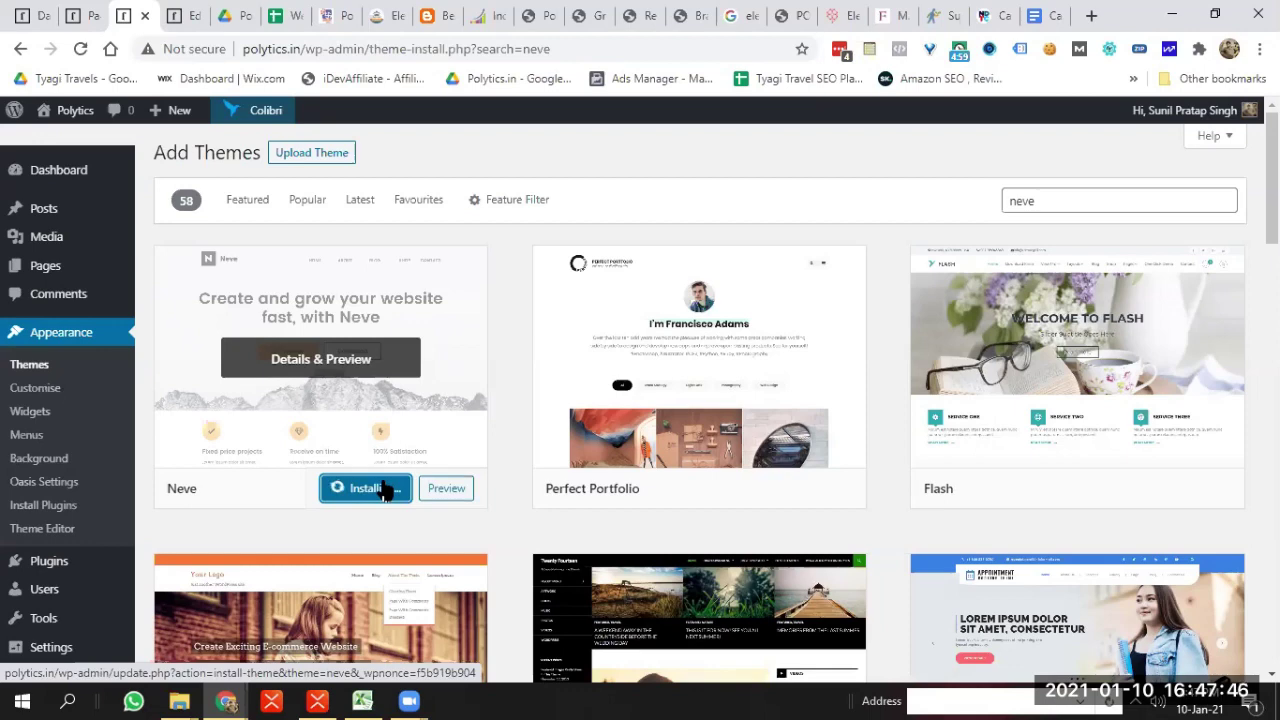
# On smartneta.in's Election Software page, highlight the Live Control Room Management heading
pyautogui.click(390, 8)
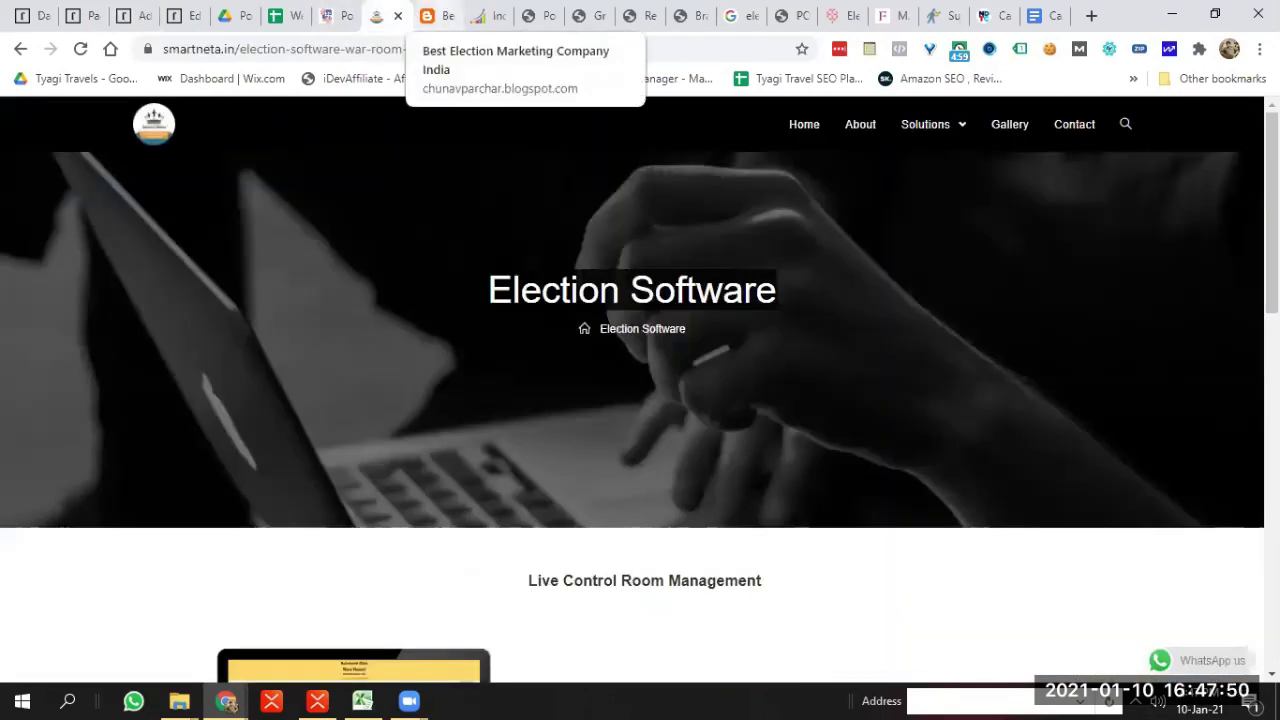
pyautogui.scroll(-4, 604, 158)
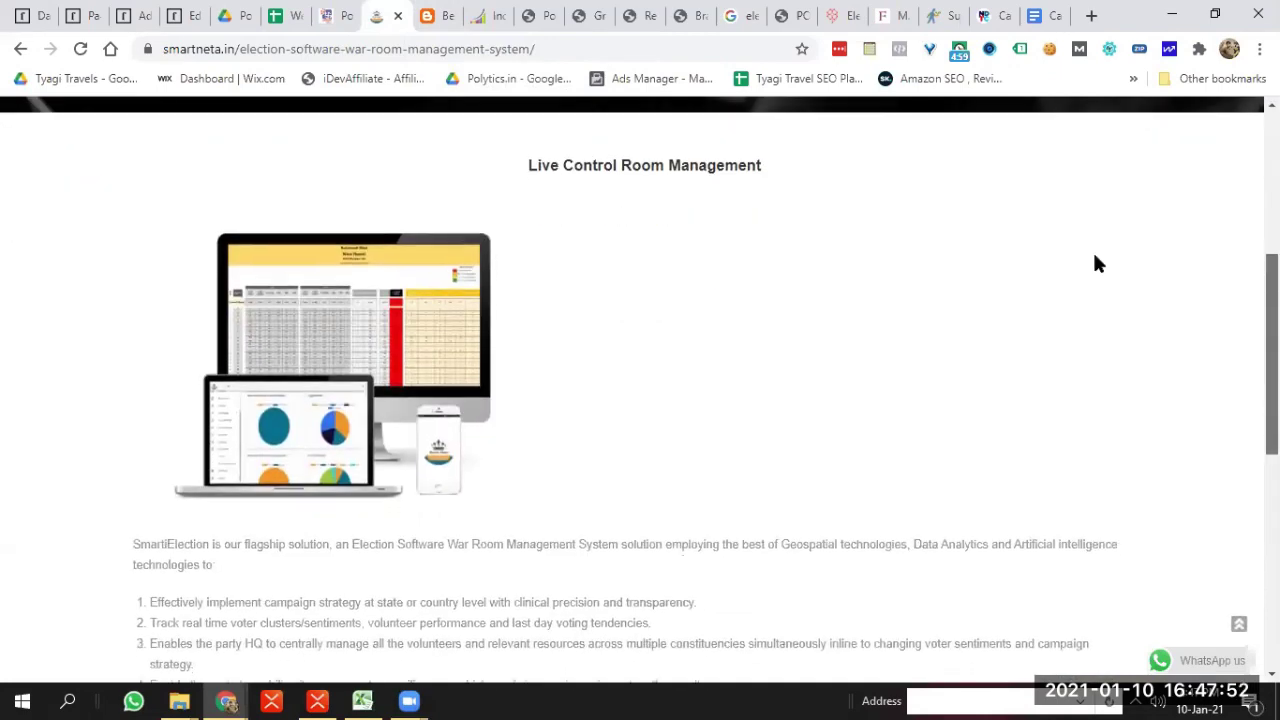
pyautogui.tripleClick(604, 160)
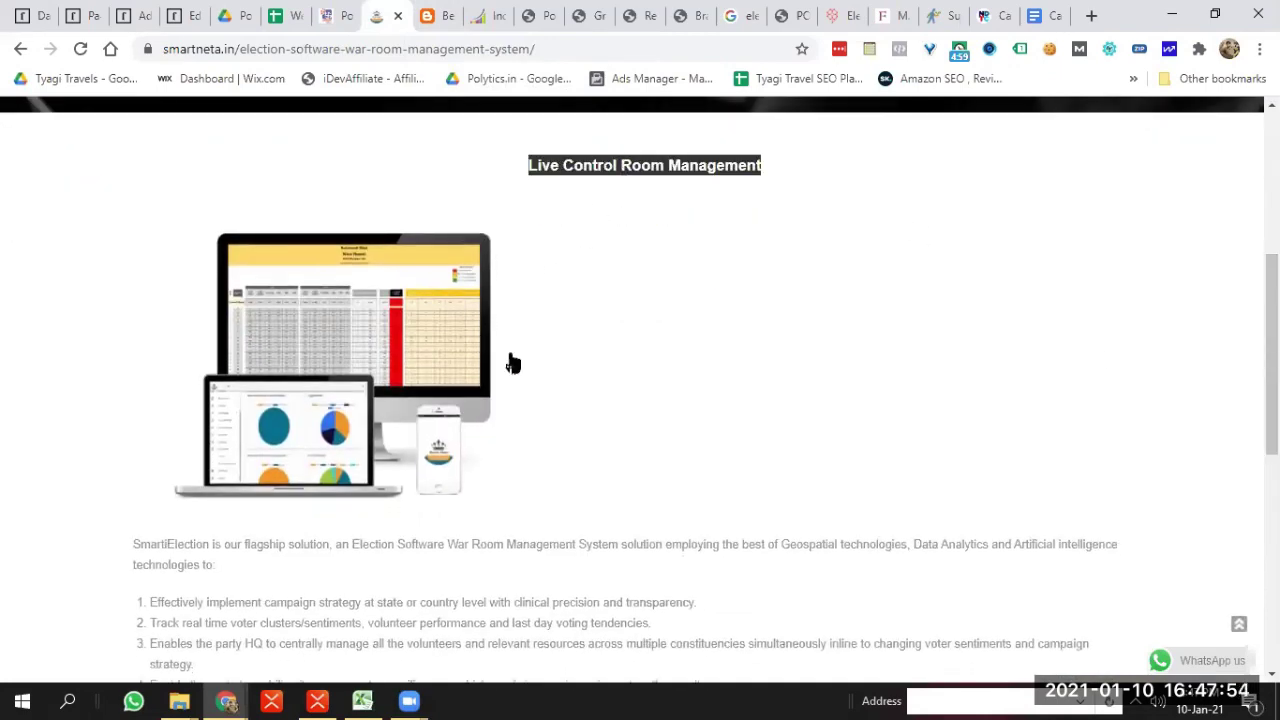
# Examine the Live Control Room Management features on smartneta.in's Election Software page and show the site's list of solutions
pyautogui.scroll(-3, 1271, 350)
pyautogui.moveTo(204, 332); pyautogui.dragTo(500, 462)
pyautogui.scroll(-3, 500, 462)
pyautogui.scroll(-2, 508, 615)
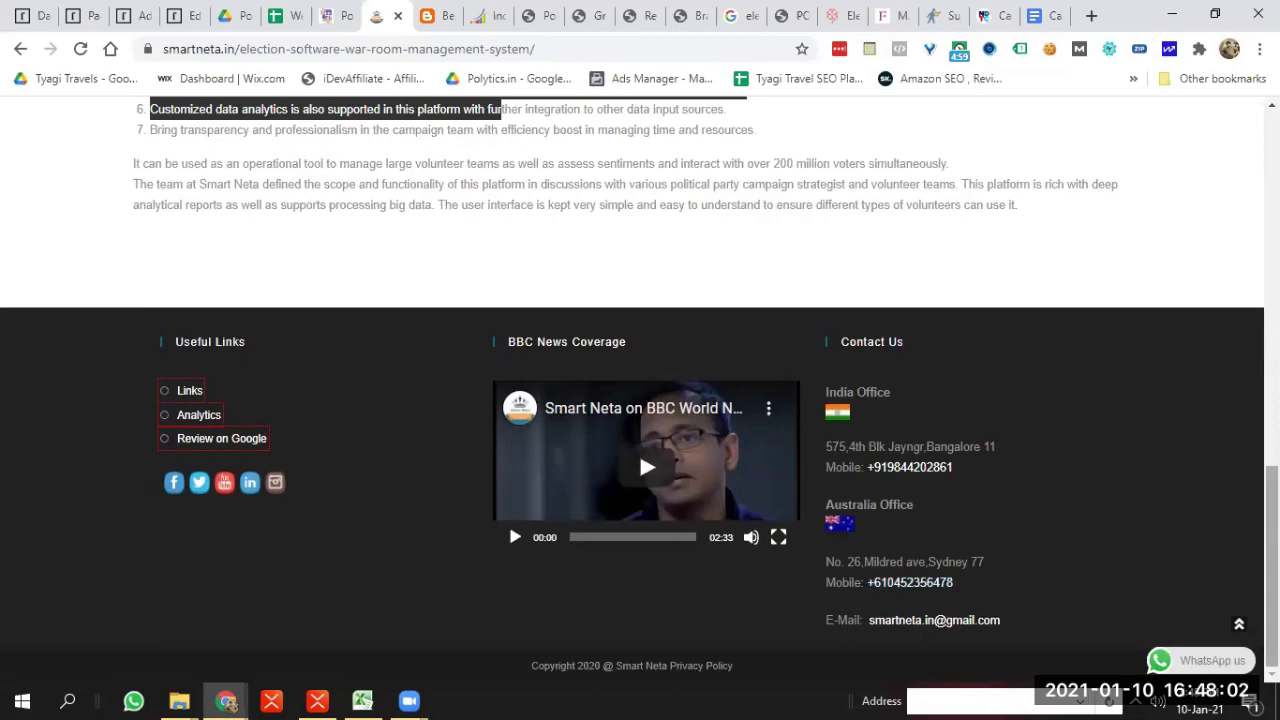
pyautogui.press('Home')
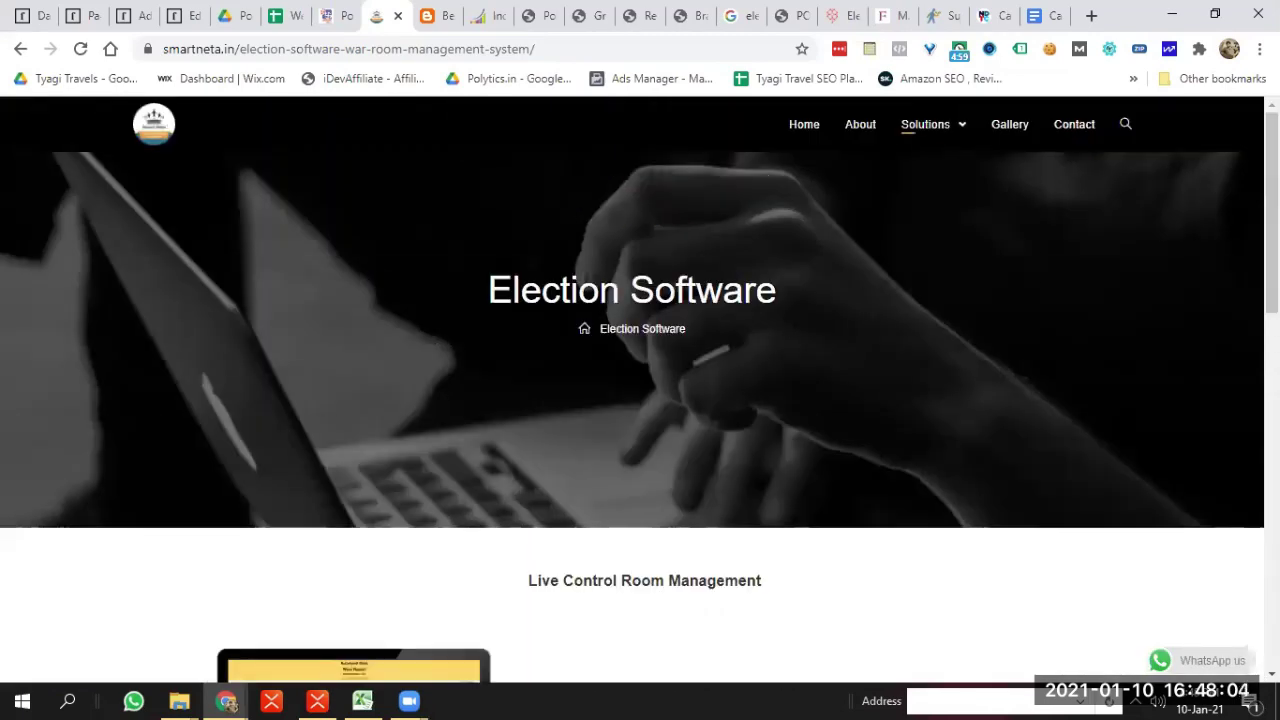
pyautogui.moveTo(929, 123)
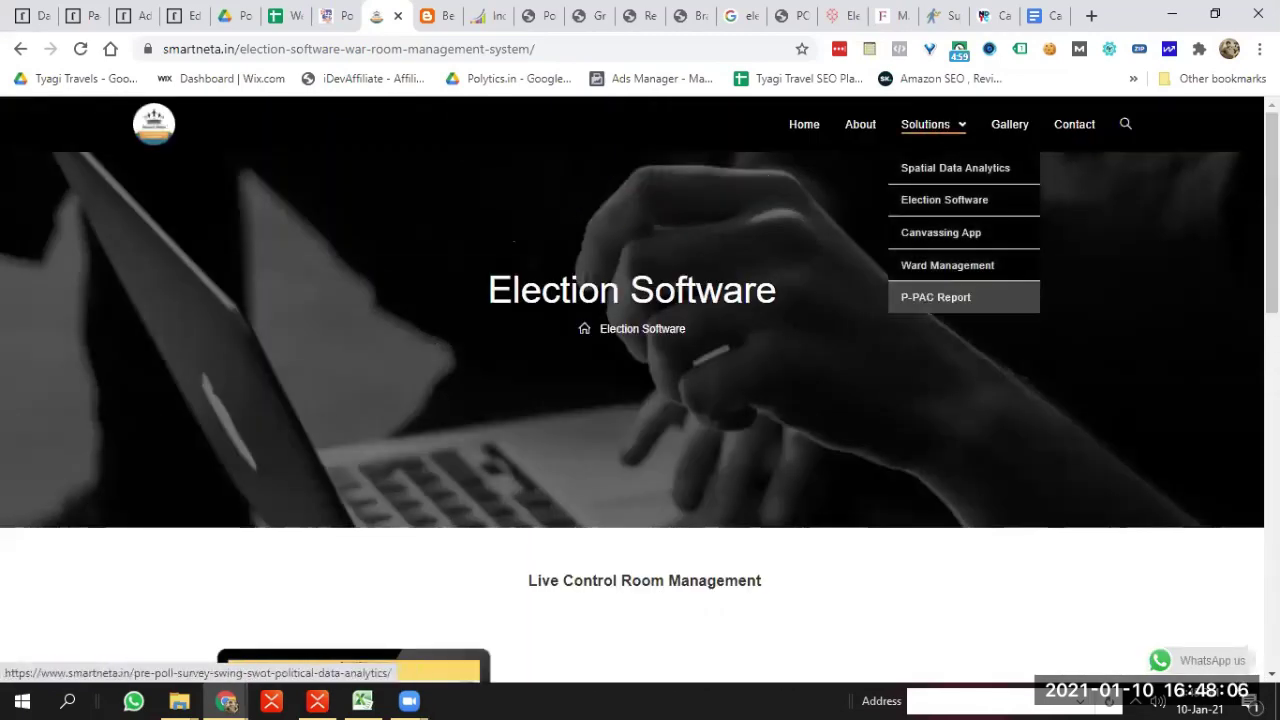
# Glance through the chunavparchar.blogspot.com election marketing blog and close it
pyautogui.click(460, 12)
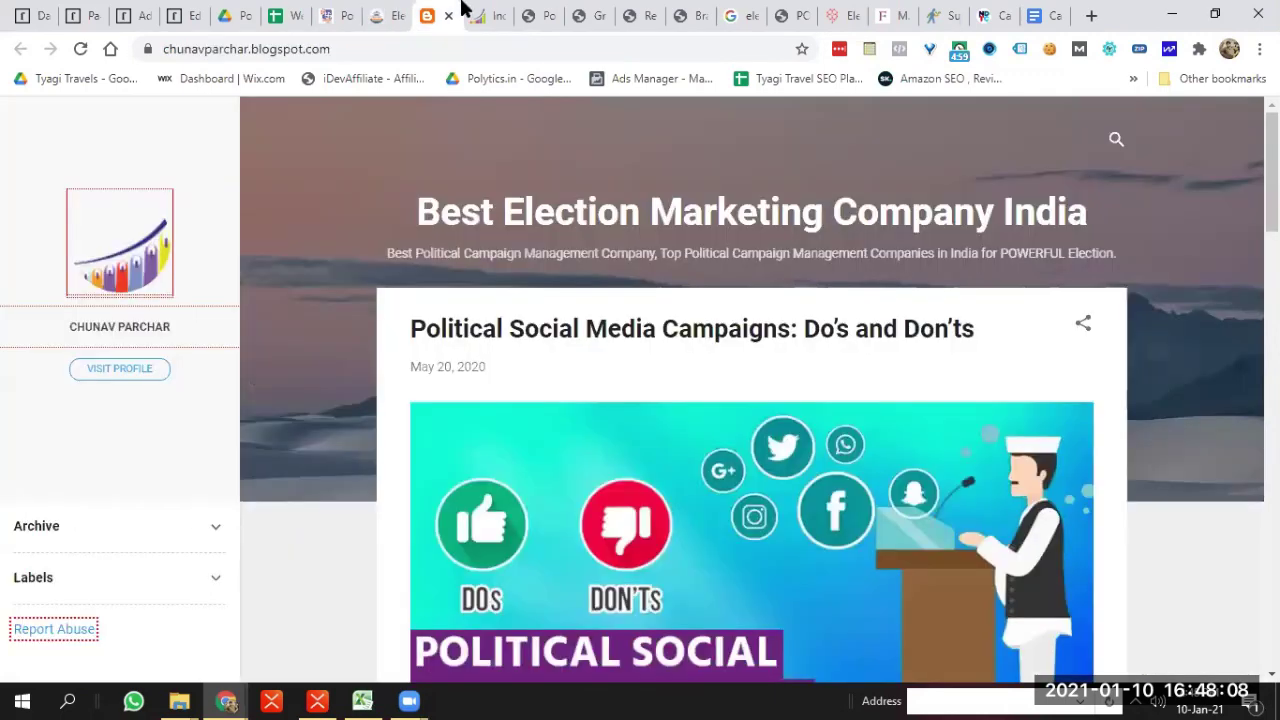
pyautogui.scroll(-5, 640, 390)
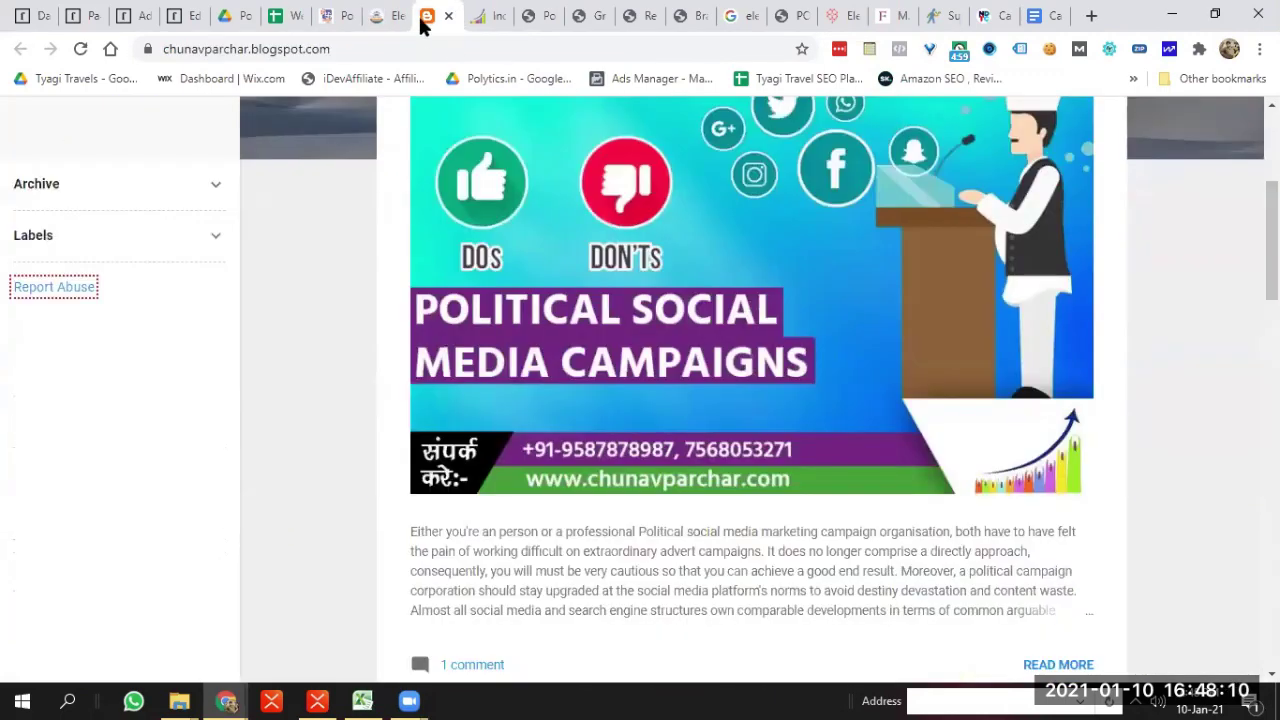
pyautogui.click(449, 17)
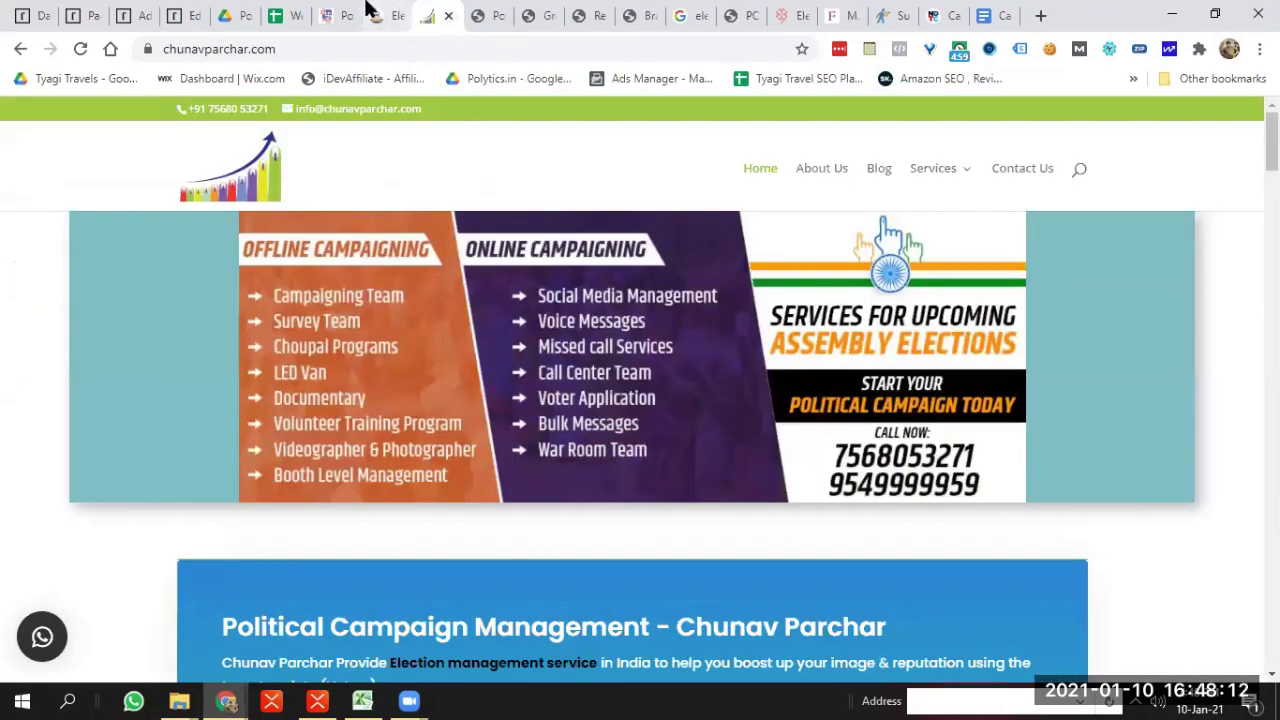
pyautogui.click(335, 14)
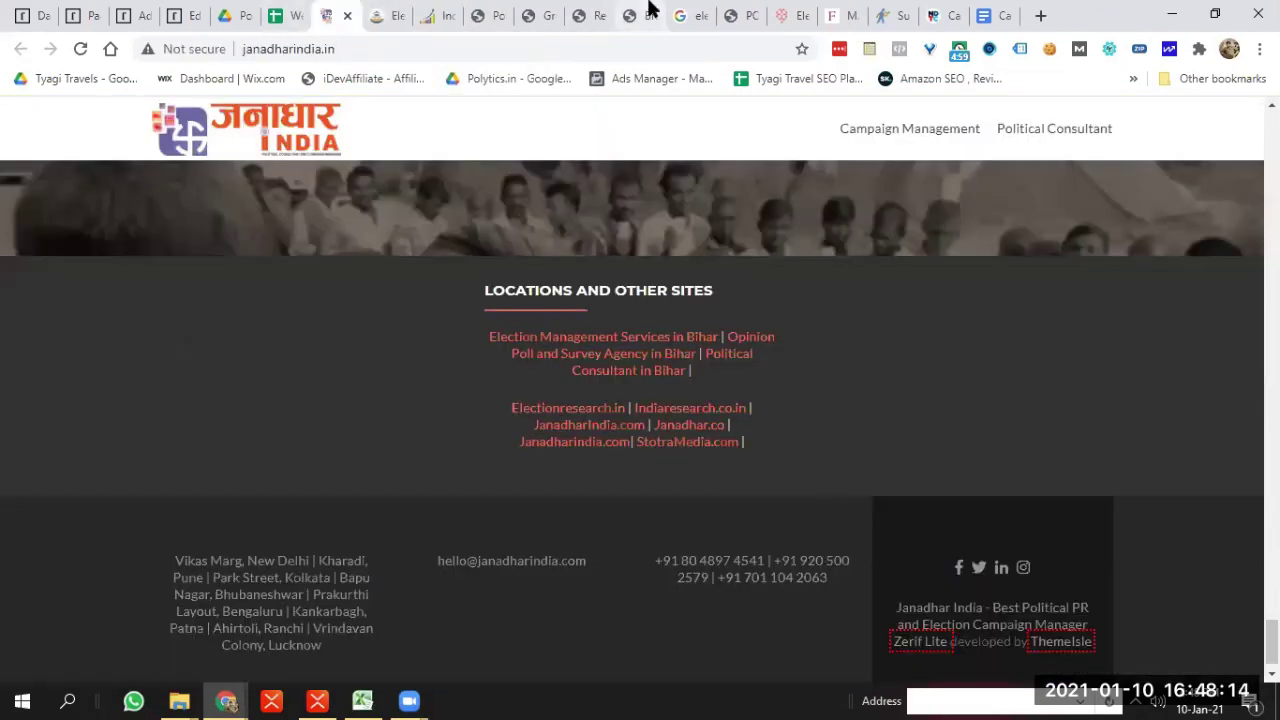
pyautogui.click(645, 12)
pyautogui.click(686, 12)
pyautogui.click(637, 14)
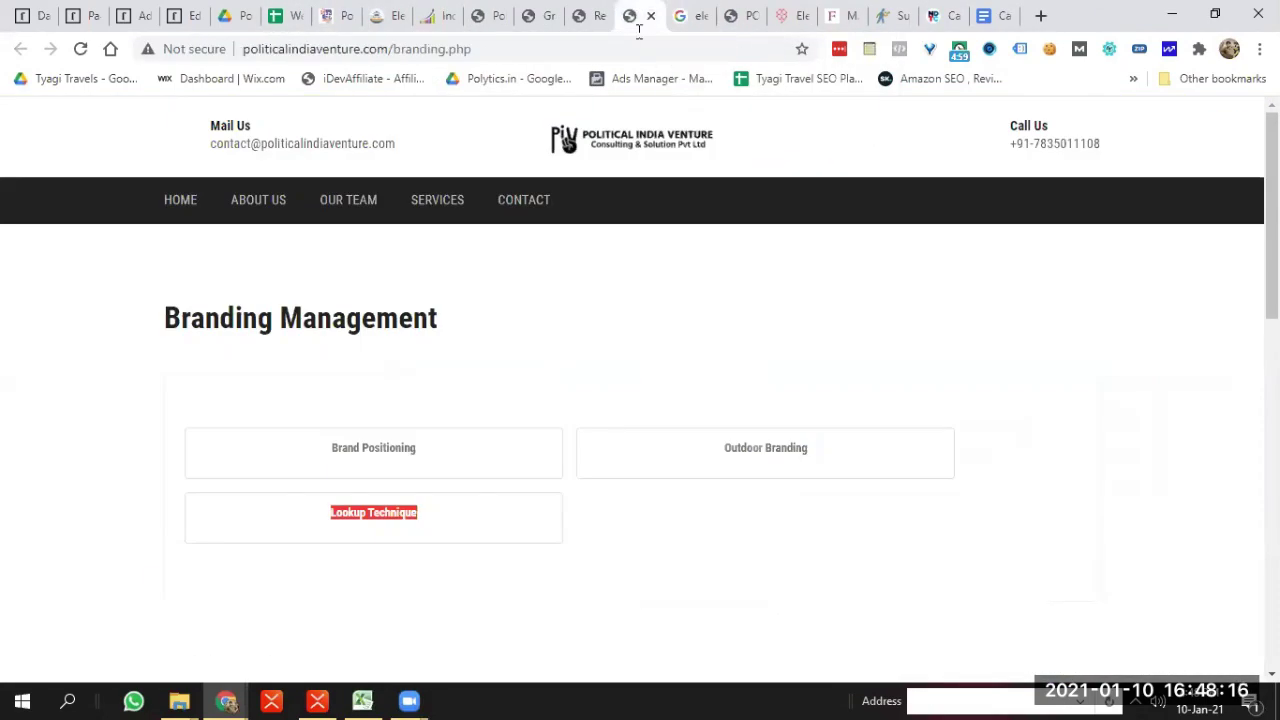
pyautogui.click(684, 12)
pyautogui.click(637, 14)
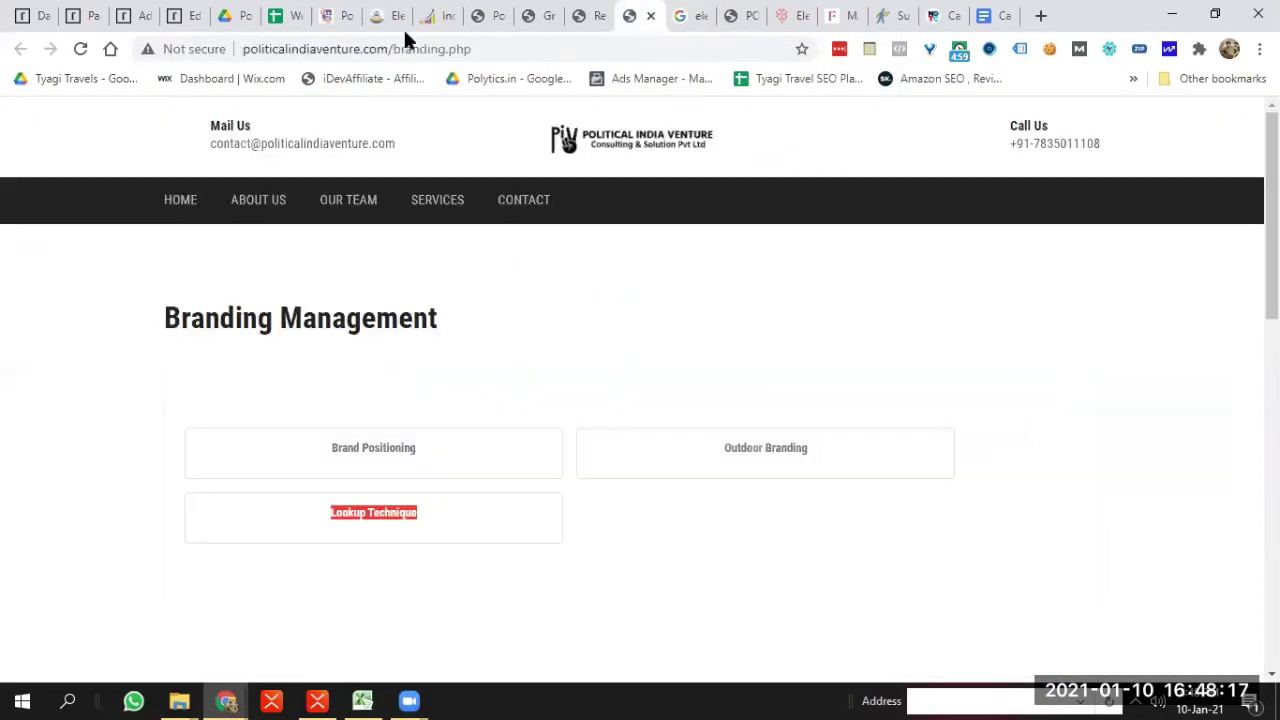
# Return to the Add Themes page, activate the Neve theme and visit the live Polytics site
pyautogui.click(157, 10)
pyautogui.click(192, 14)
pyautogui.click(138, 14)
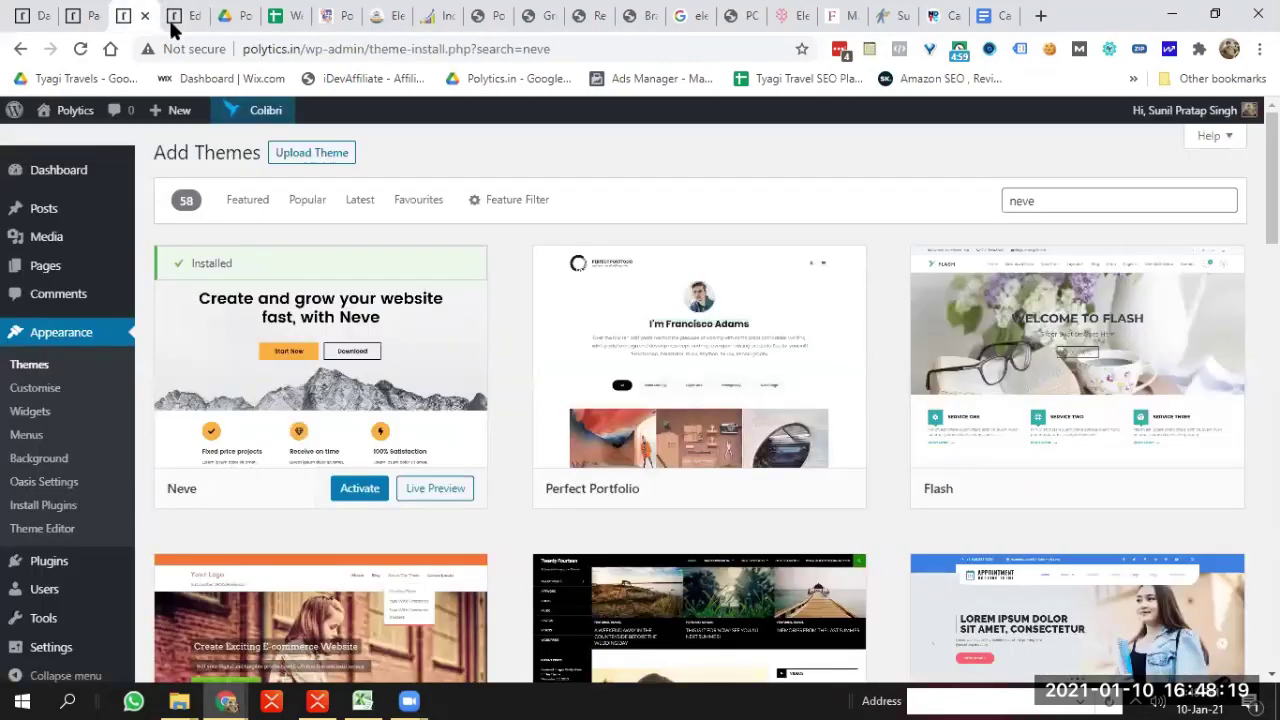
pyautogui.click(360, 494)
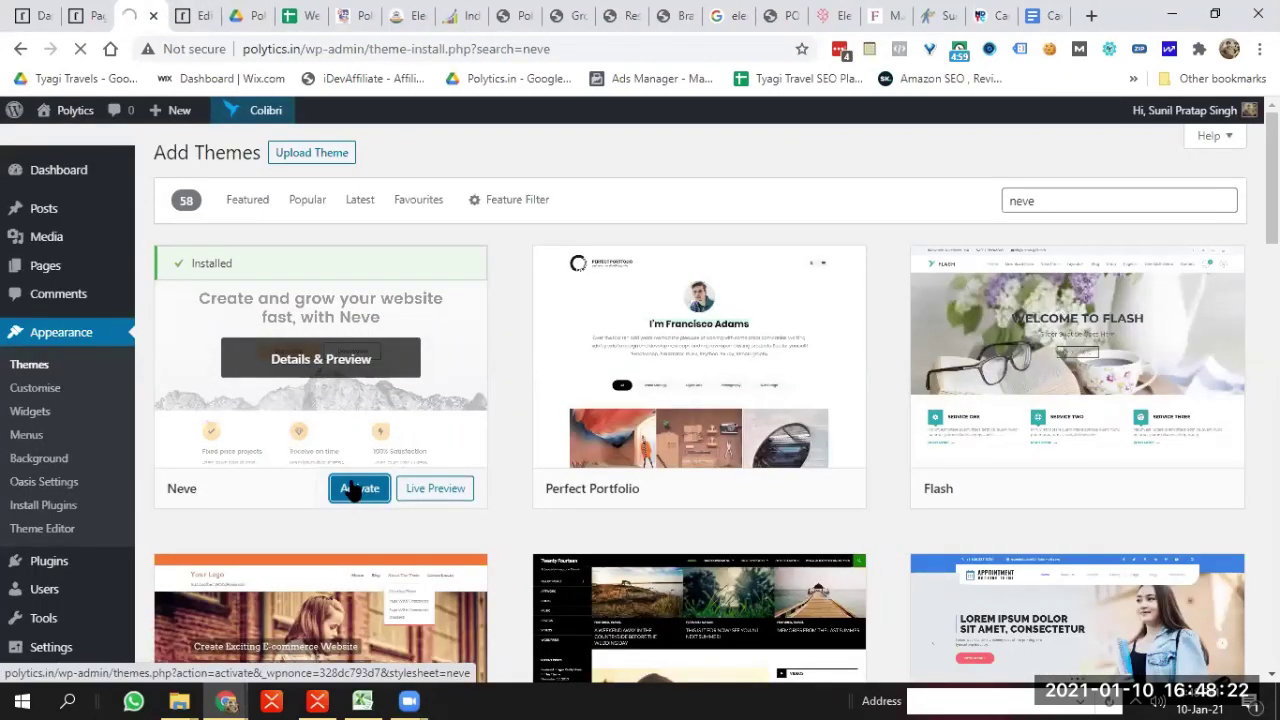
pyautogui.moveTo(58, 112)
pyautogui.click(56, 138)
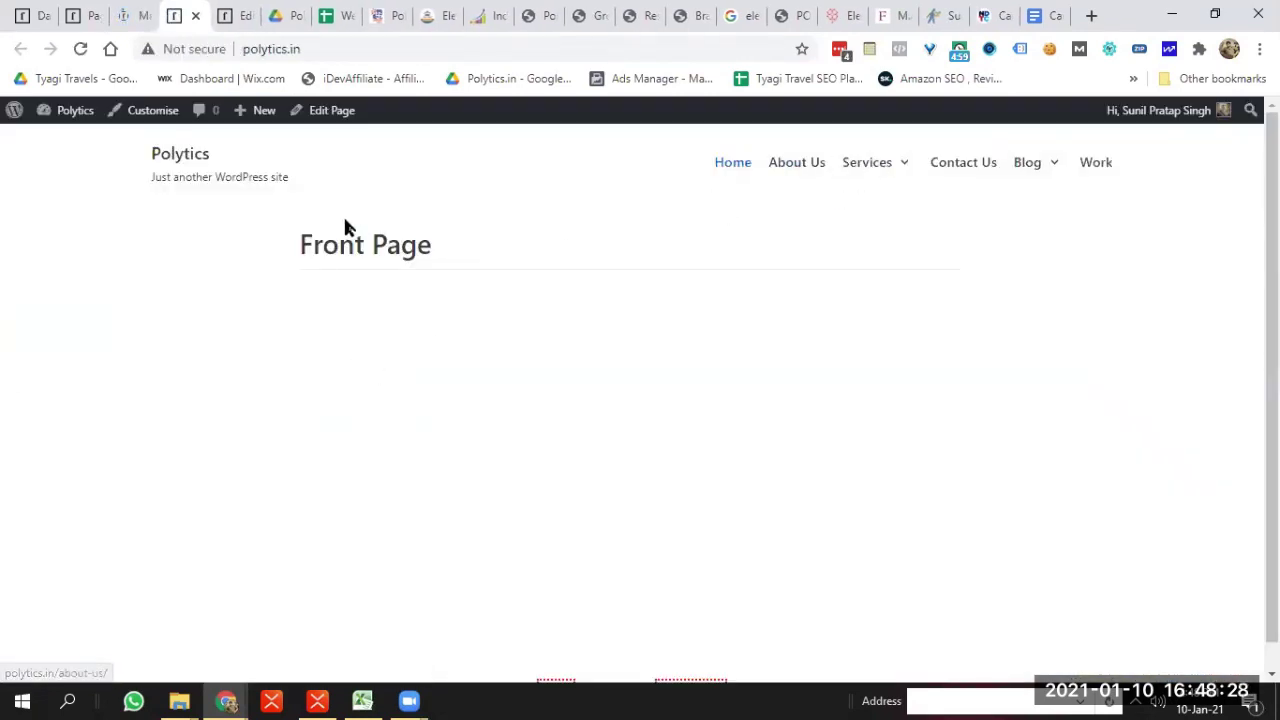
# Go to the Polytics WordPress dashboard and dismiss the Neve welcome notice and the Colibri Page Builder notice
pyautogui.moveTo(62, 112)
pyautogui.click(60, 141)
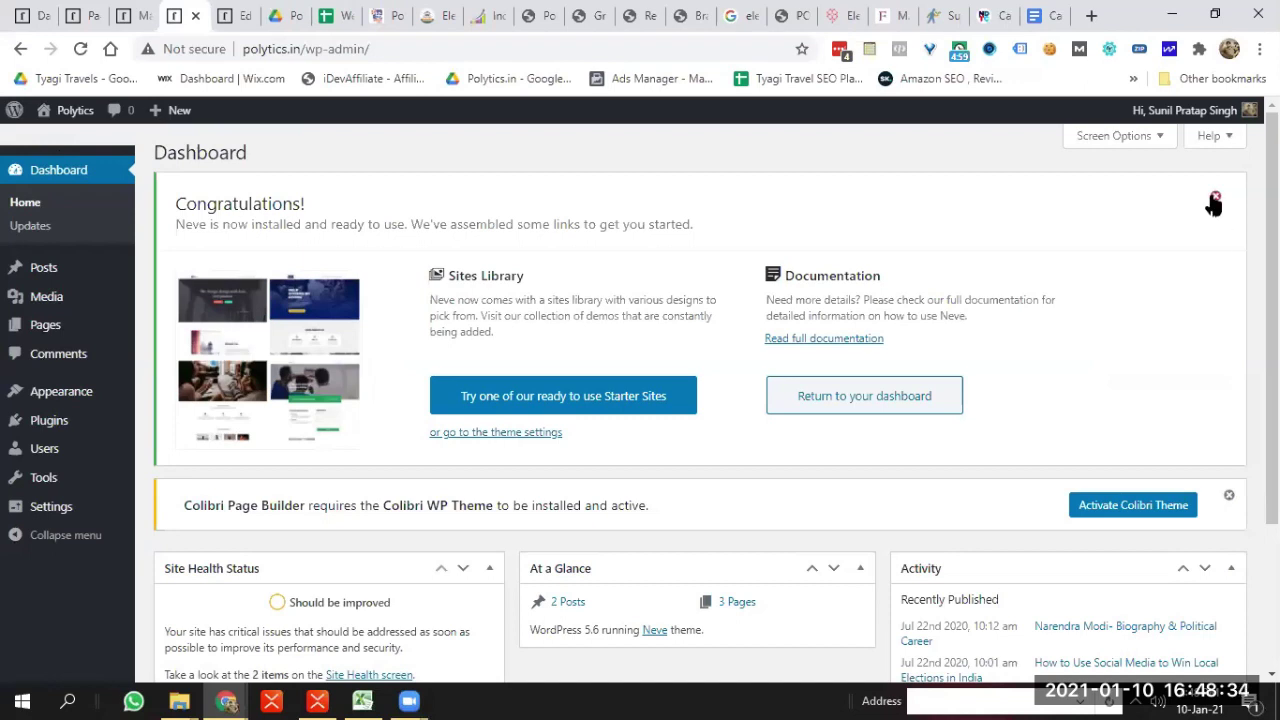
pyautogui.click(1214, 200)
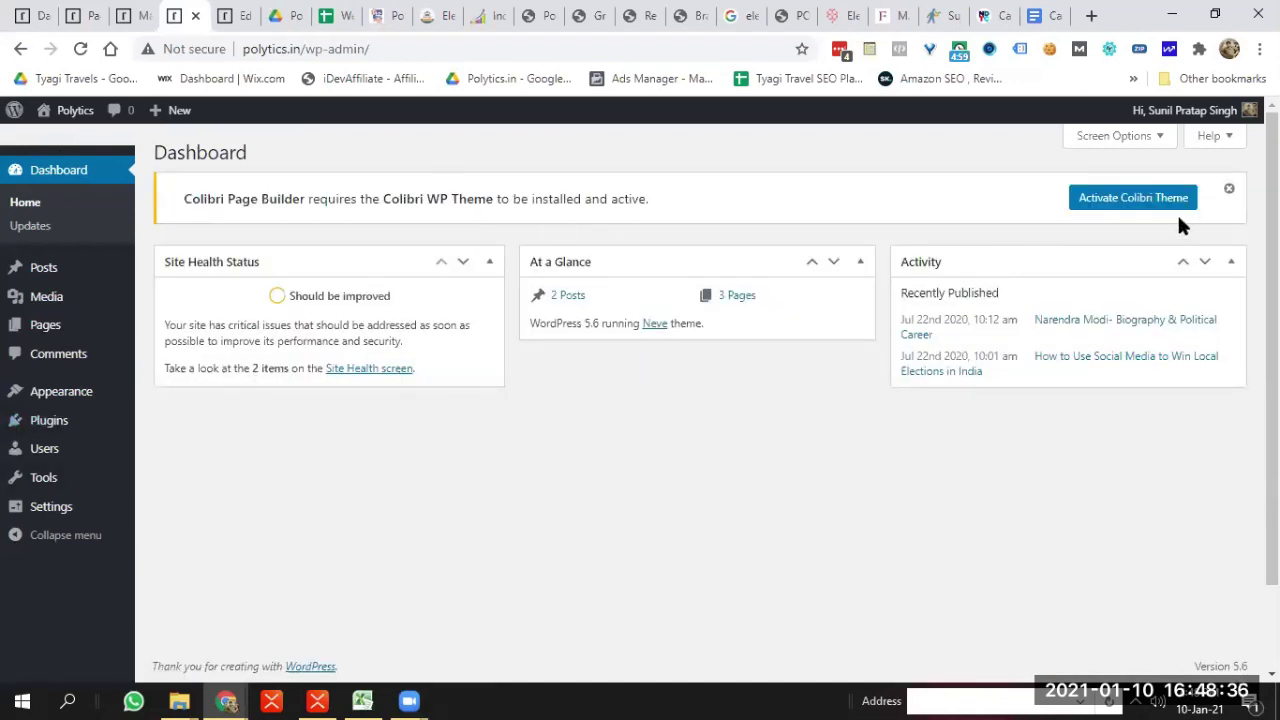
pyautogui.click(1229, 189)
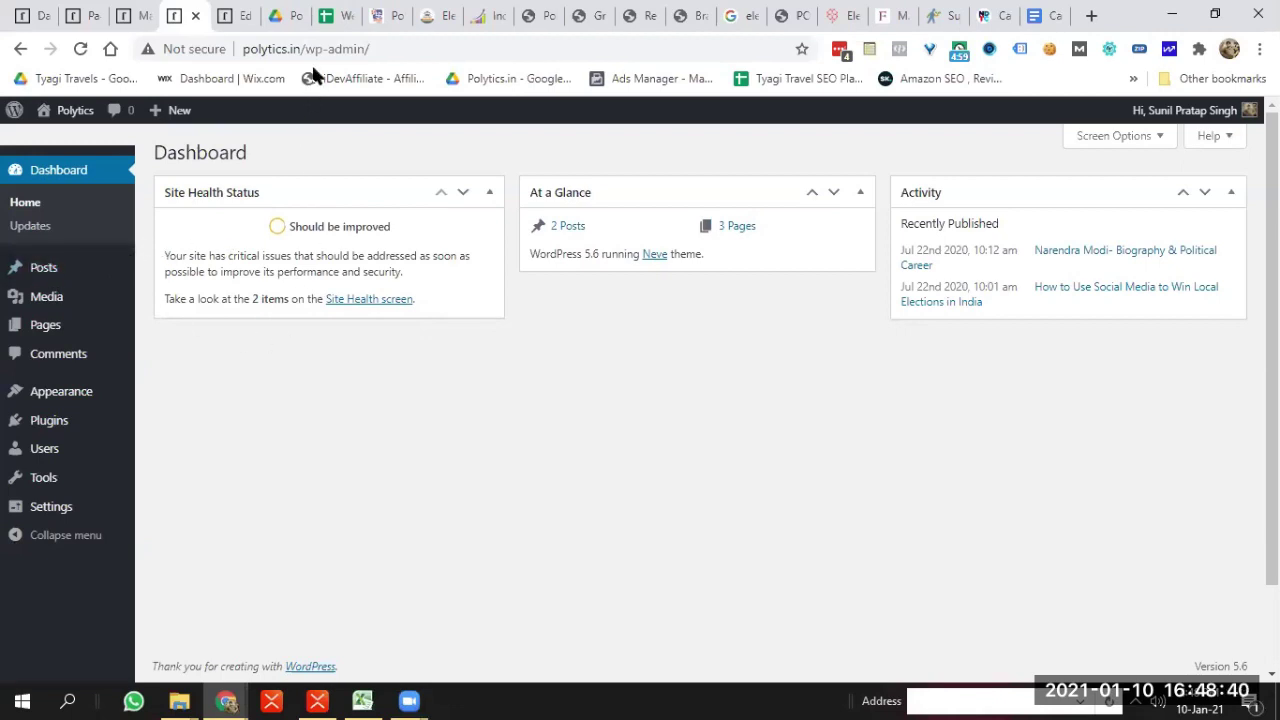
# Copy the polytics.in address and browse its saved history in the Wayback Machine at archive.org/web/
pyautogui.moveTo(303, 48); pyautogui.dragTo(191, 46)
pyautogui.hotkey('ctrl', 'c')
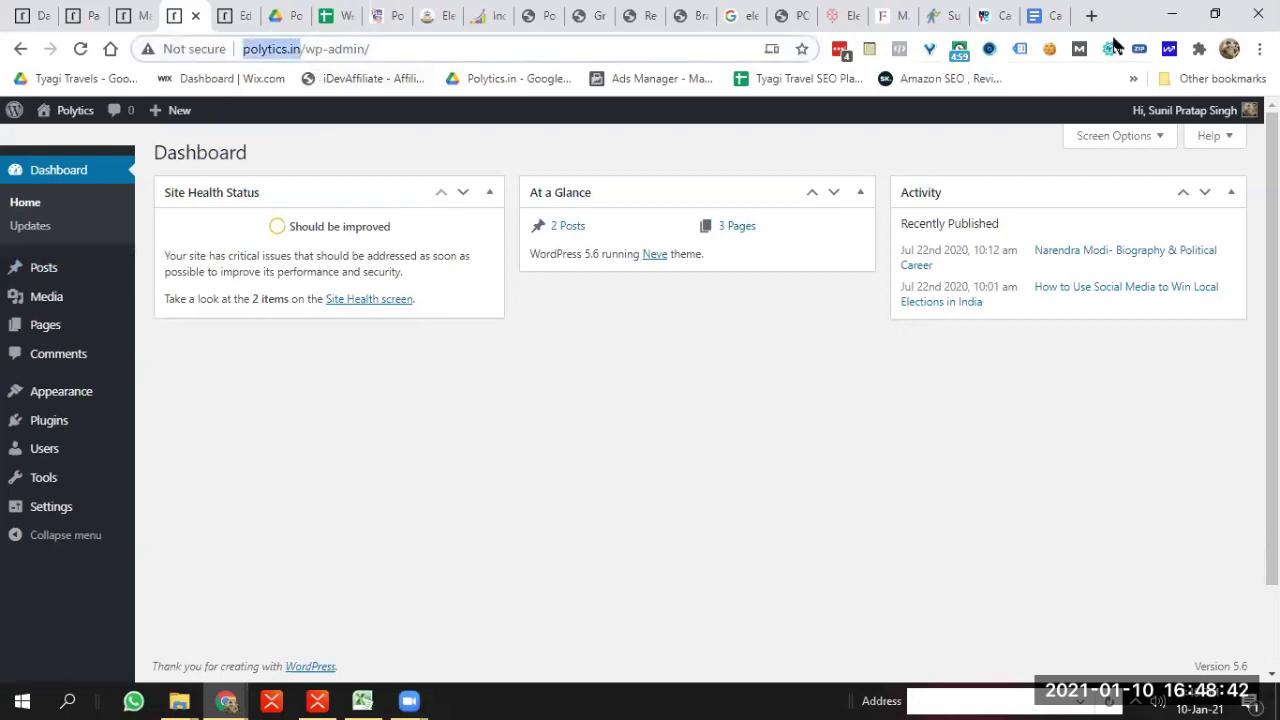
pyautogui.click(1092, 20)
pyautogui.click(572, 54)
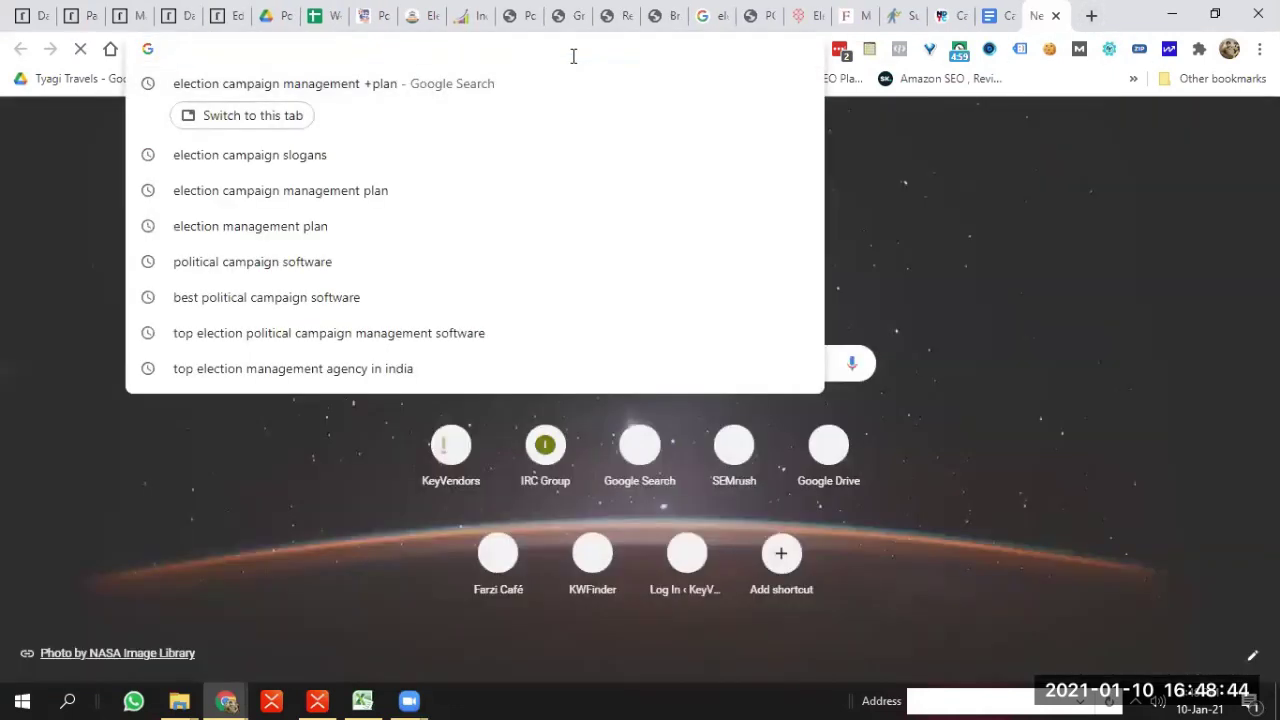
pyautogui.write('archi')
pyautogui.press('Return')
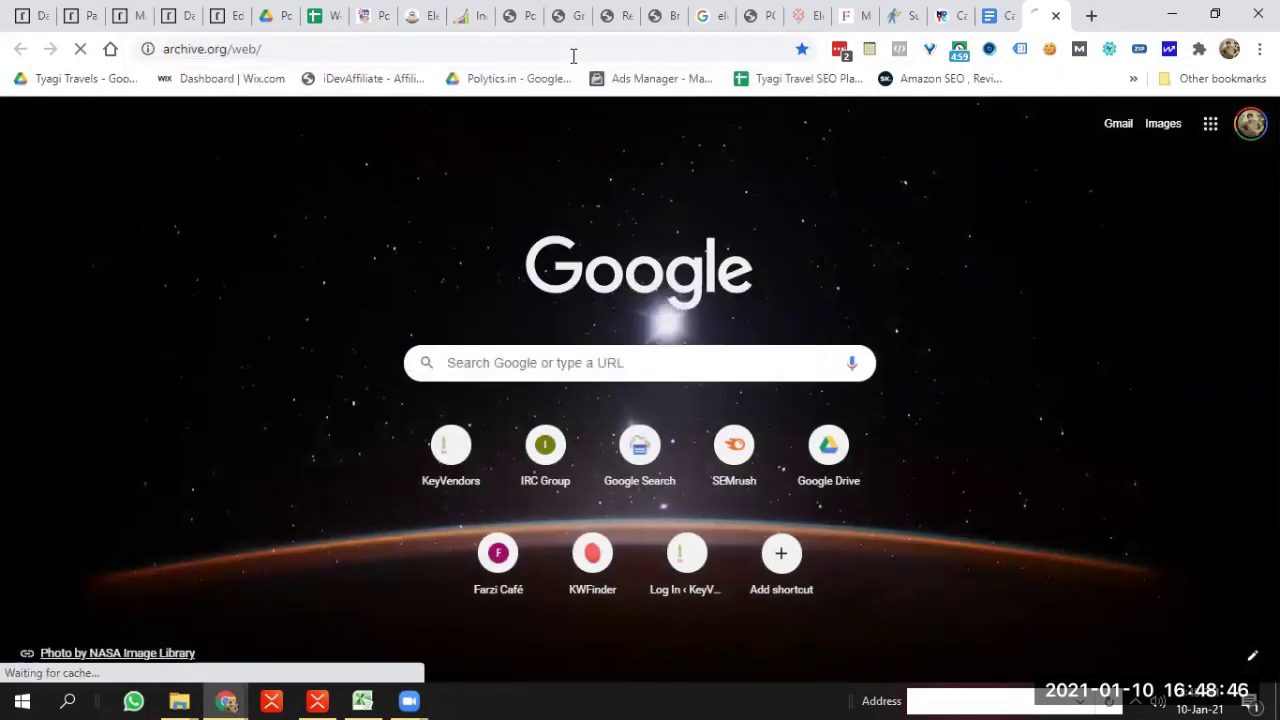
pyautogui.click(573, 55)
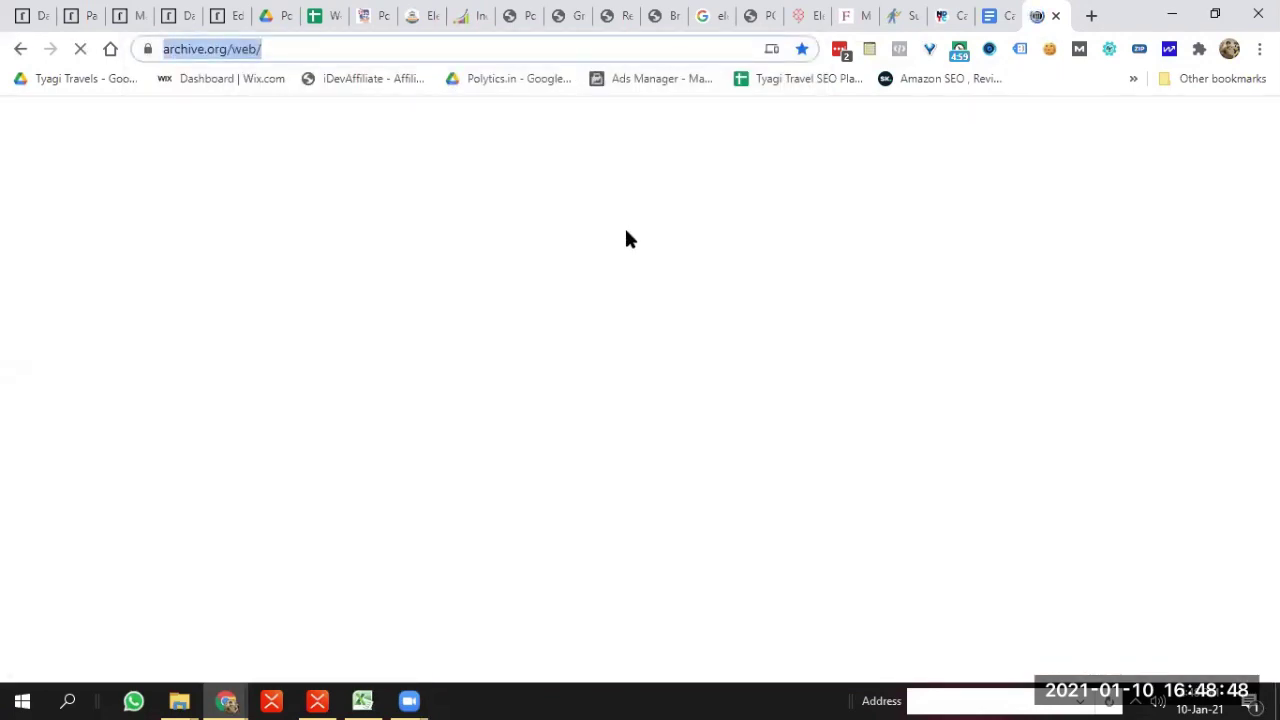
pyautogui.click(629, 232)
pyautogui.hotkey('ctrl', 'v')
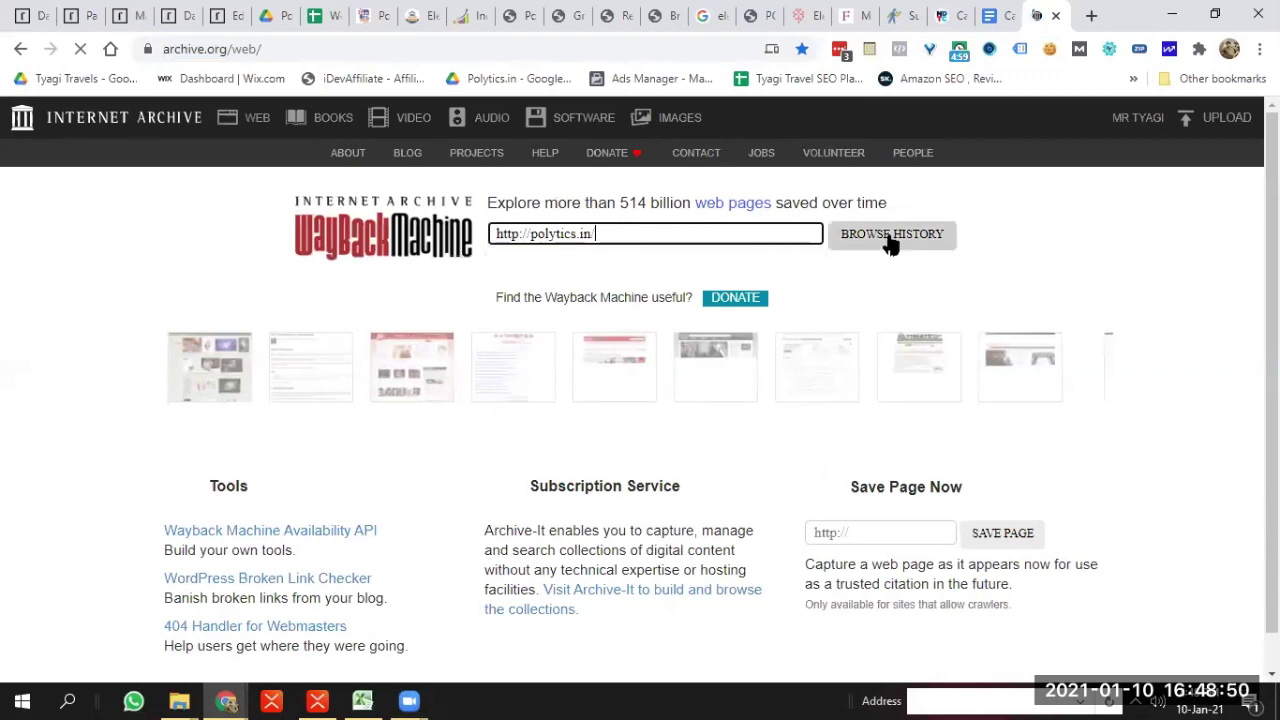
pyautogui.click(890, 240)
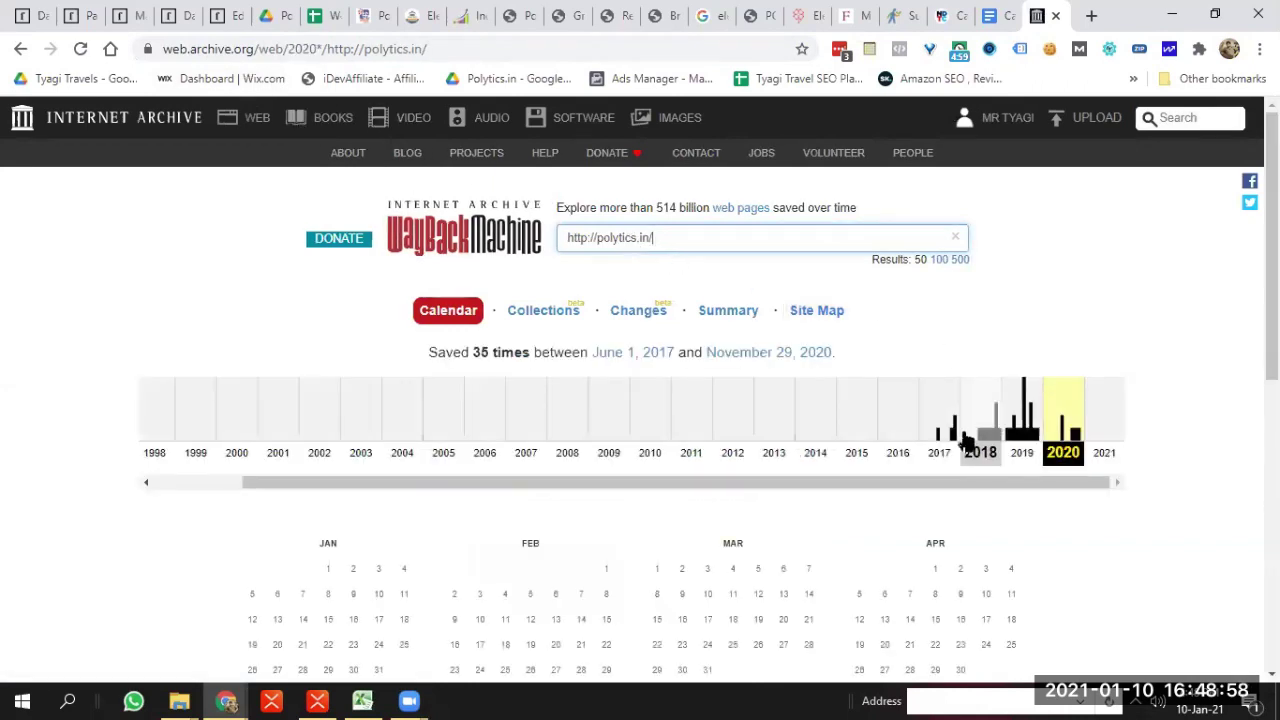
# Show the 2019 captures of polytics.in and open the June 1, 2019 snapshot taken at 08:09:46
pyautogui.click(1022, 440)
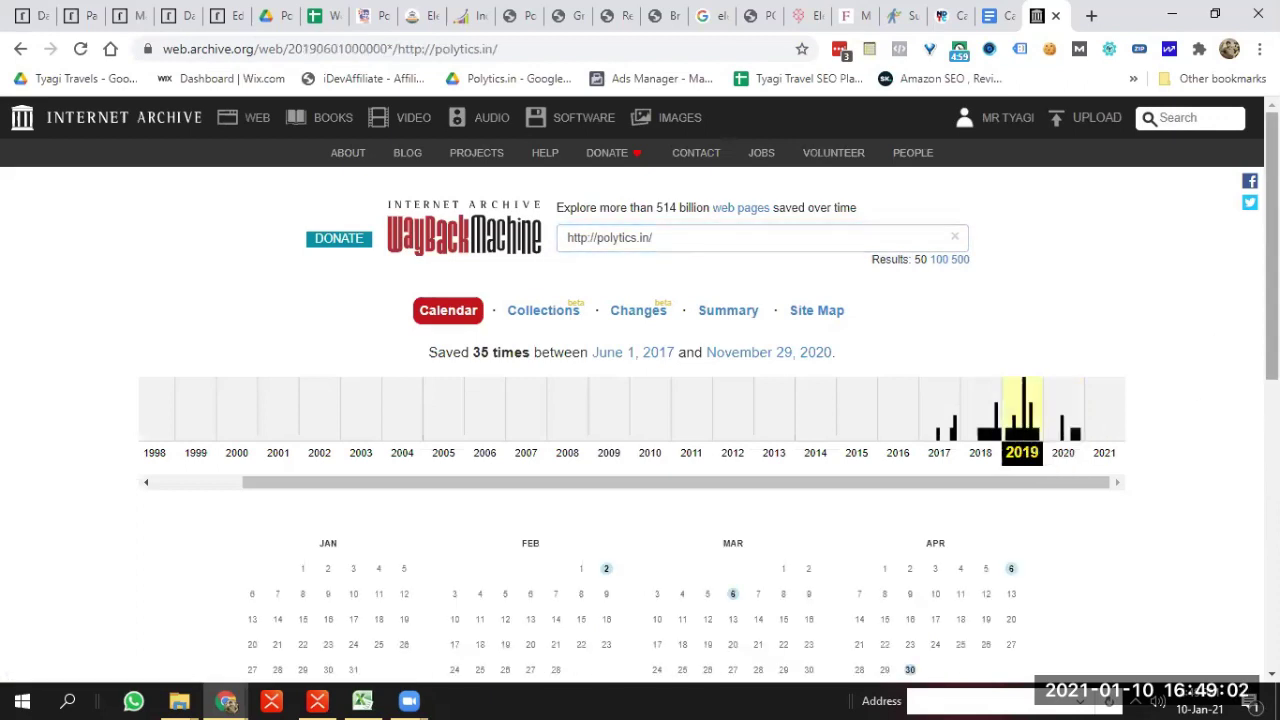
pyautogui.scroll(-1, 1022, 440)
pyautogui.scroll(-2, 846, 489)
pyautogui.moveTo(606, 497)
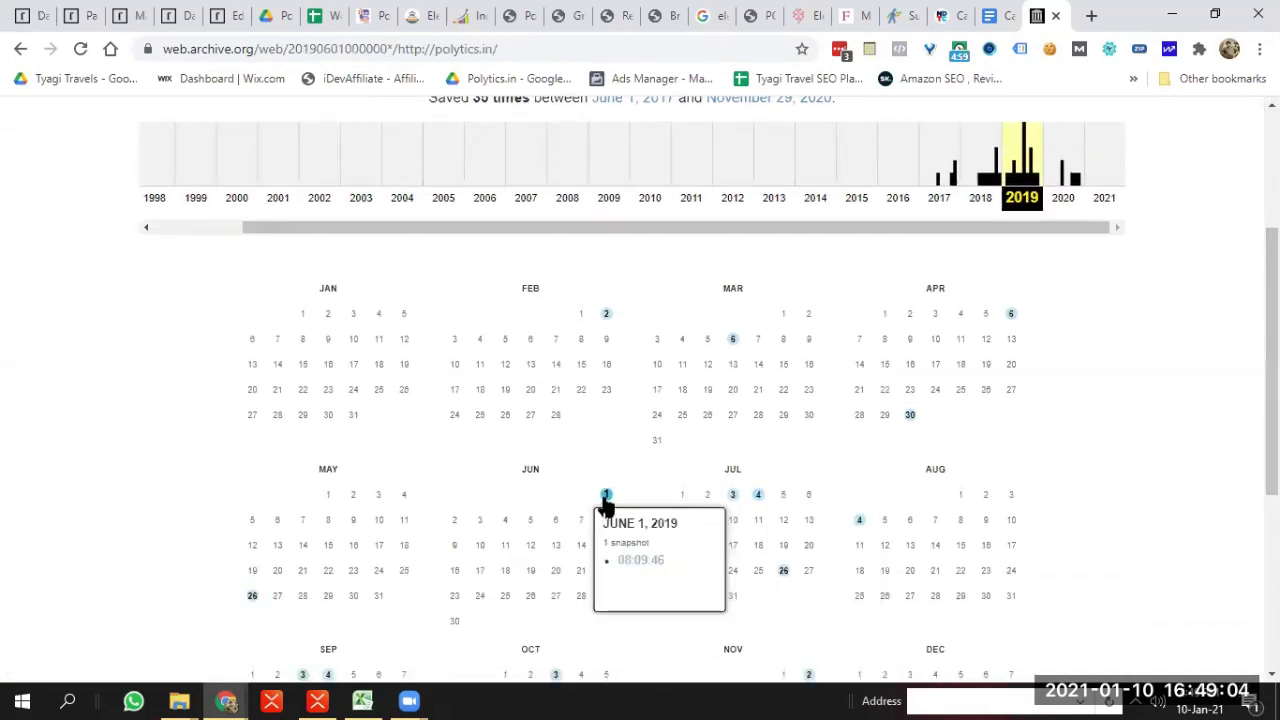
pyautogui.click(640, 564)
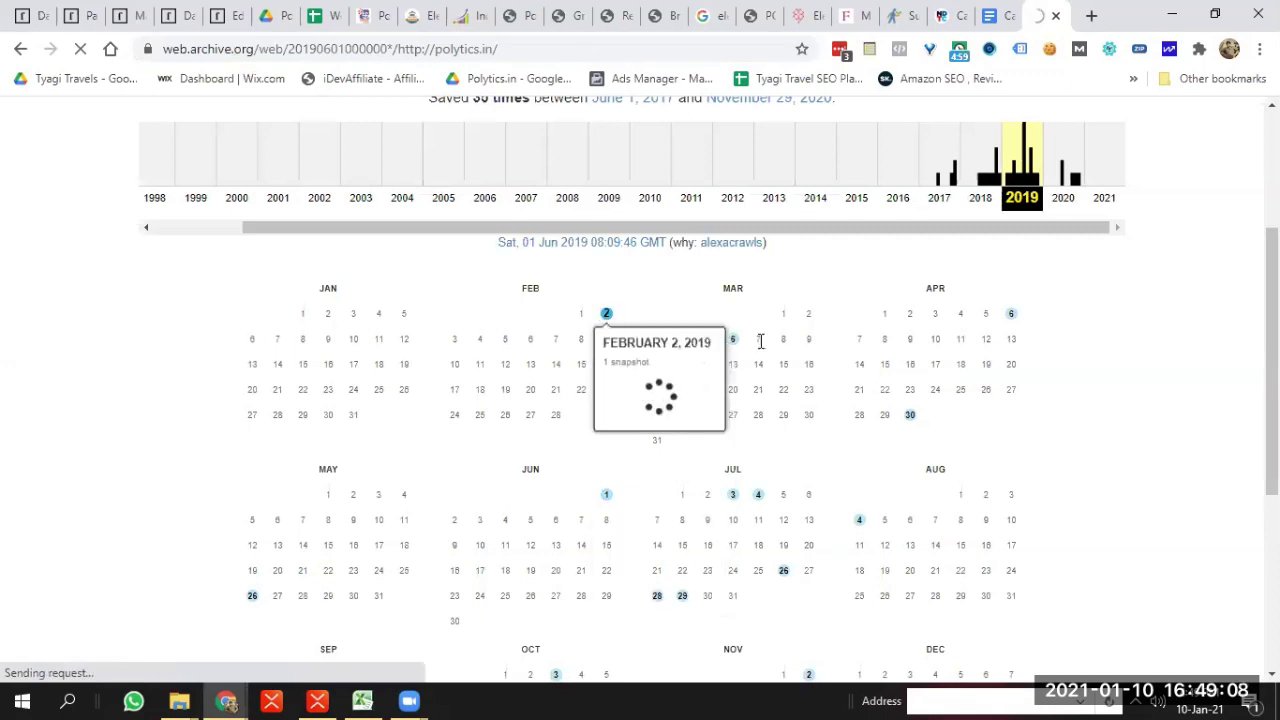
pyautogui.moveTo(735, 345)
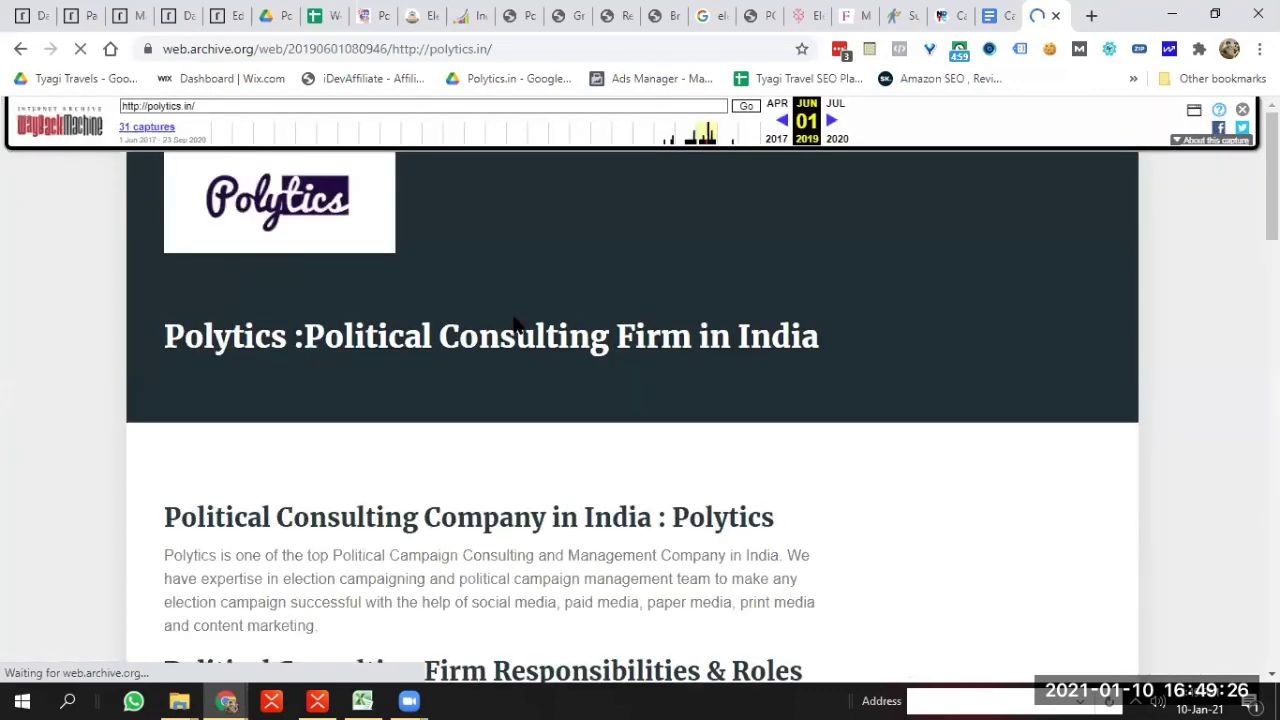
# Examine the archived Polytics home page from top to footer, highlighting its main heading and selecting the address in the Wayback Machine bar
pyautogui.scroll(-10, 640, 400)
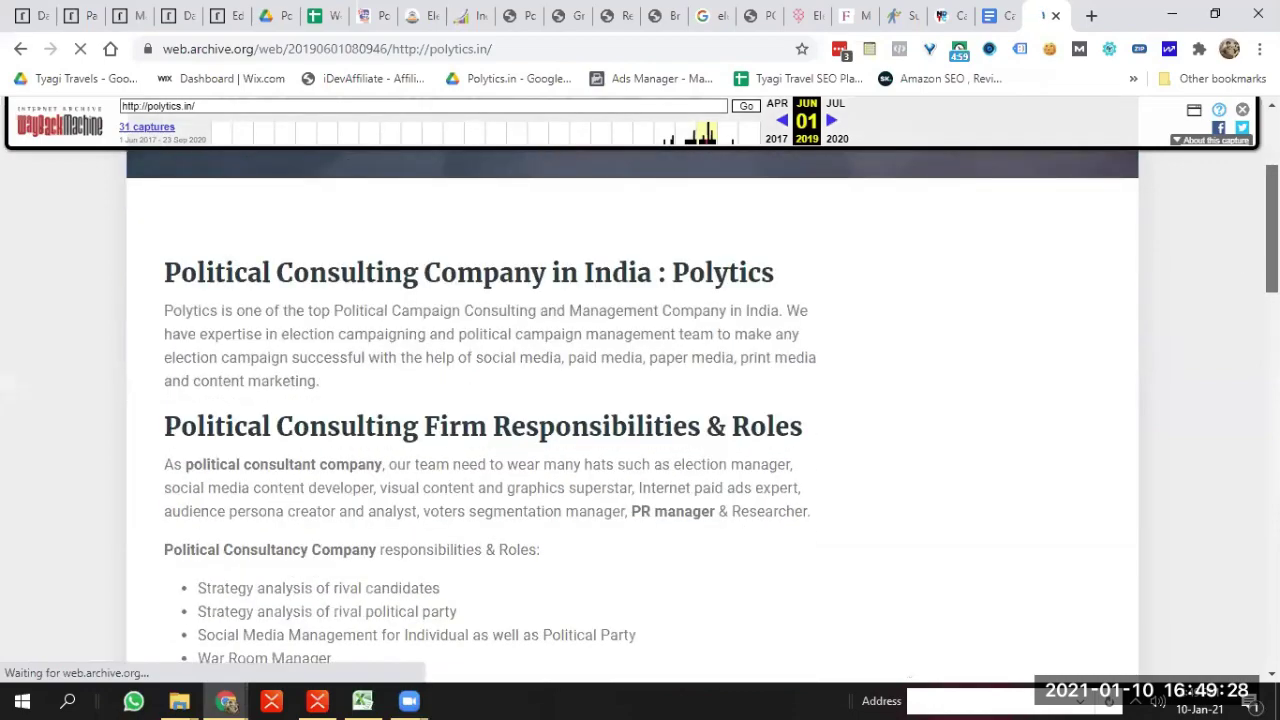
pyautogui.scroll(-10, 640, 420)
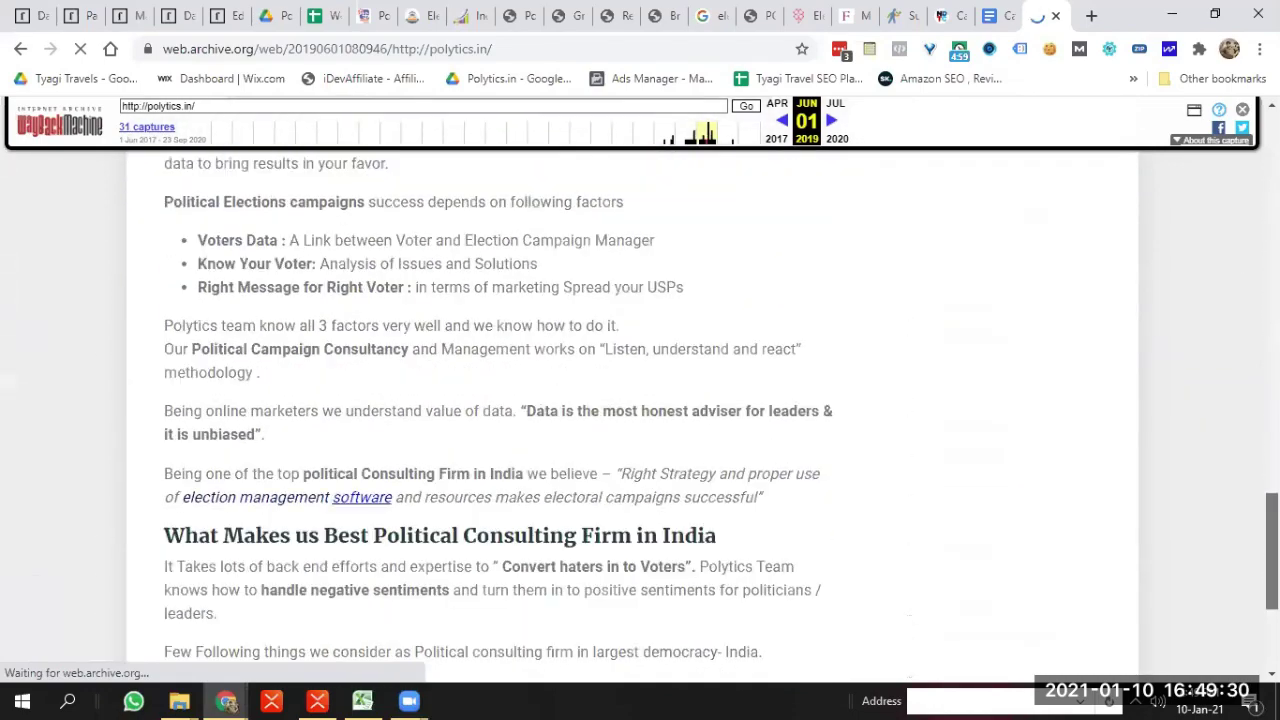
pyautogui.scroll(20, 378, 186)
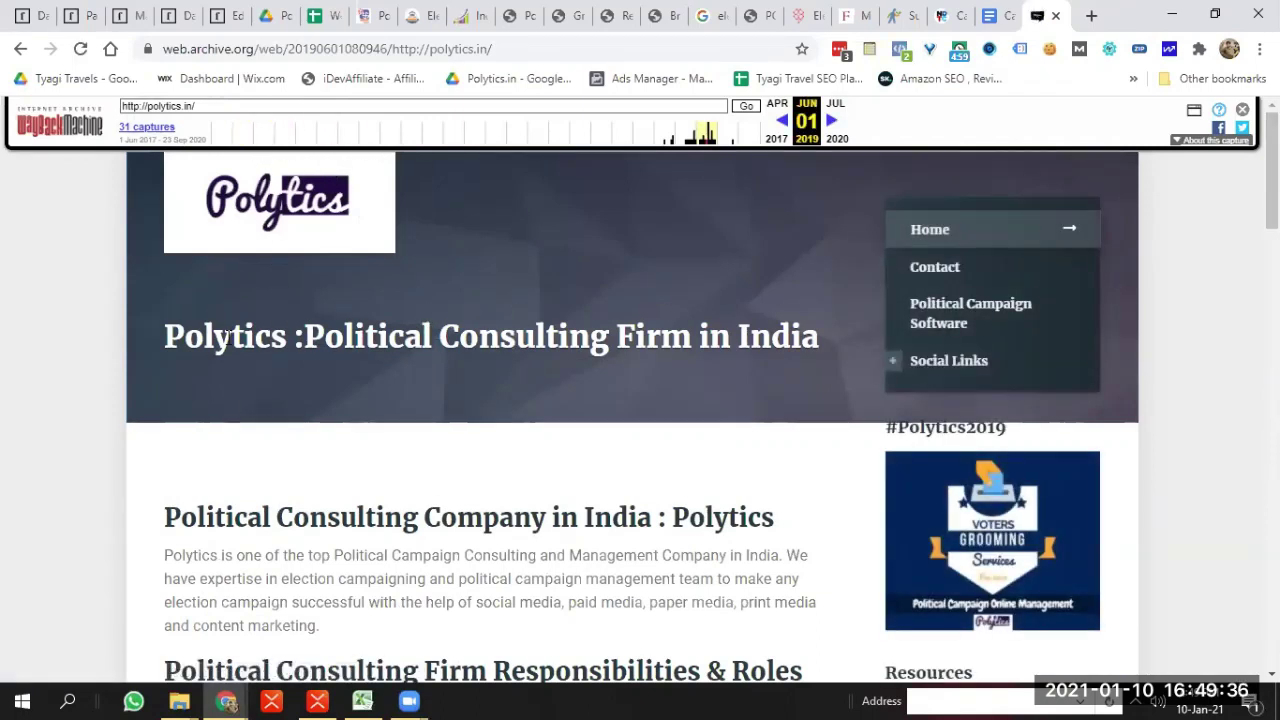
pyautogui.moveTo(168, 338); pyautogui.dragTo(867, 326)
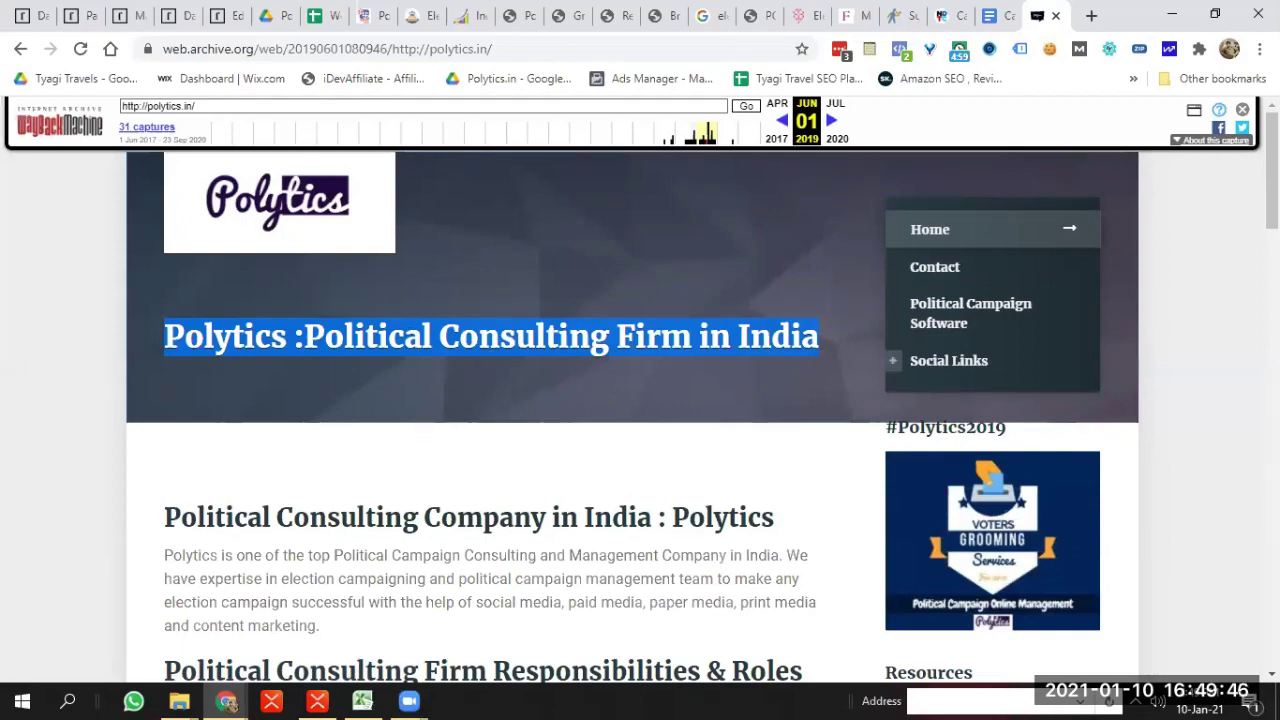
pyautogui.scroll(-1, 1272, 180)
pyautogui.scroll(-12, 1272, 180)
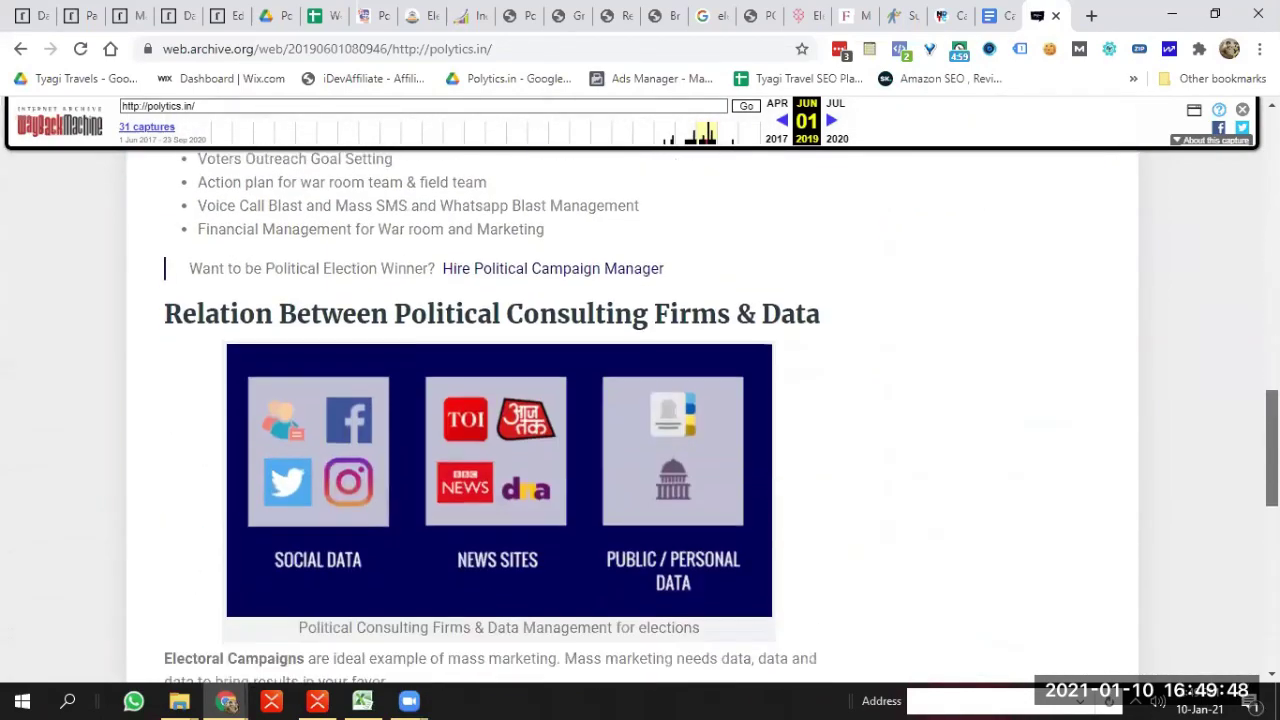
pyautogui.scroll(-6, 1272, 180)
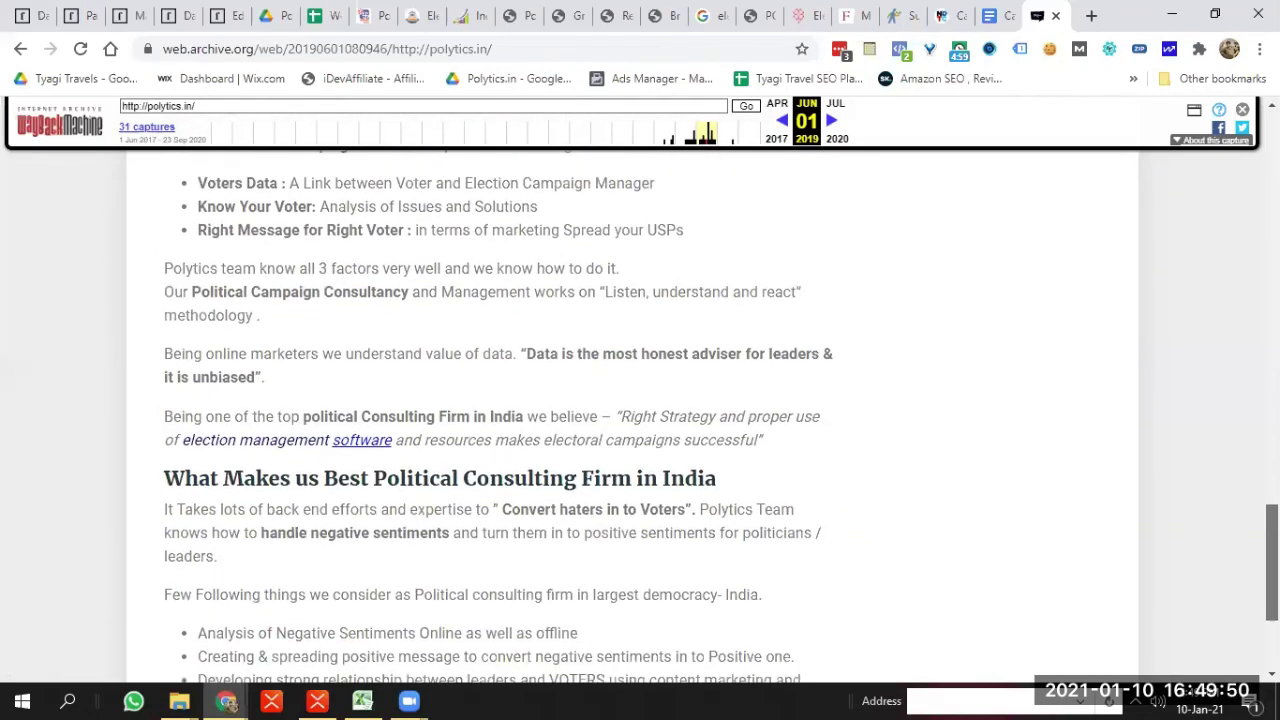
pyautogui.scroll(-2, 632, 410)
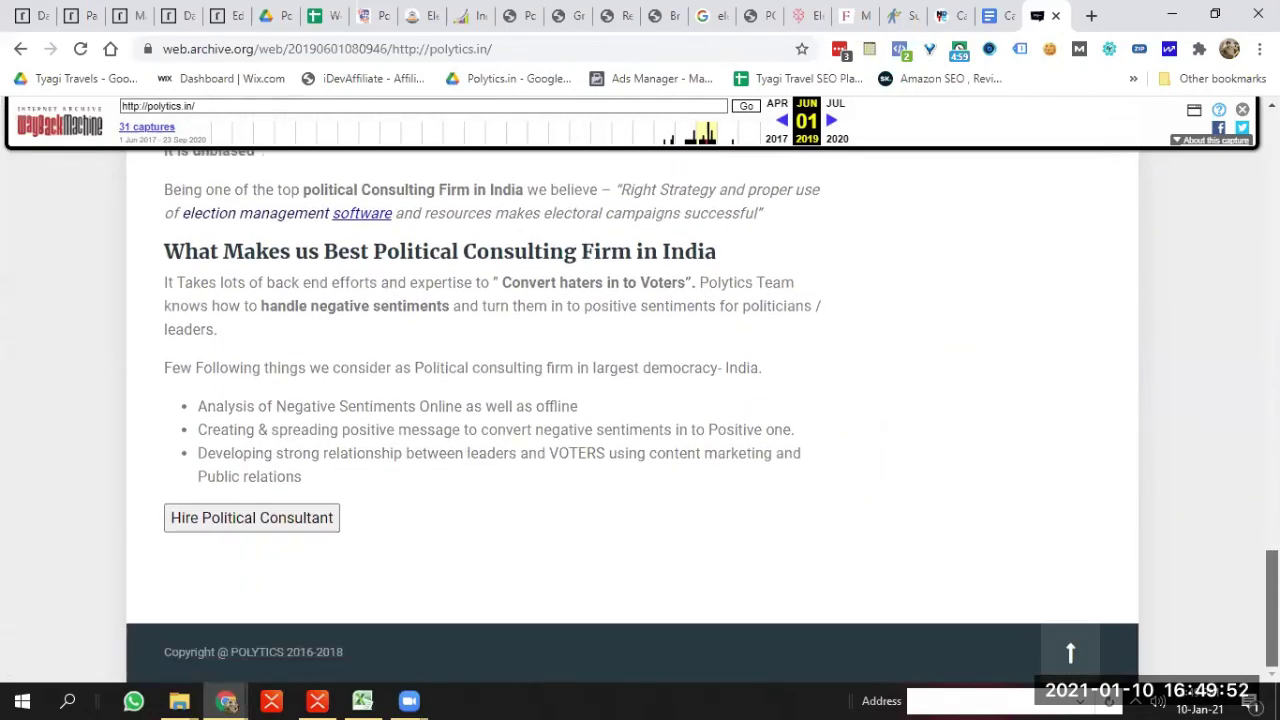
pyautogui.scroll(2, 632, 410)
pyautogui.scroll(11, 640, 400)
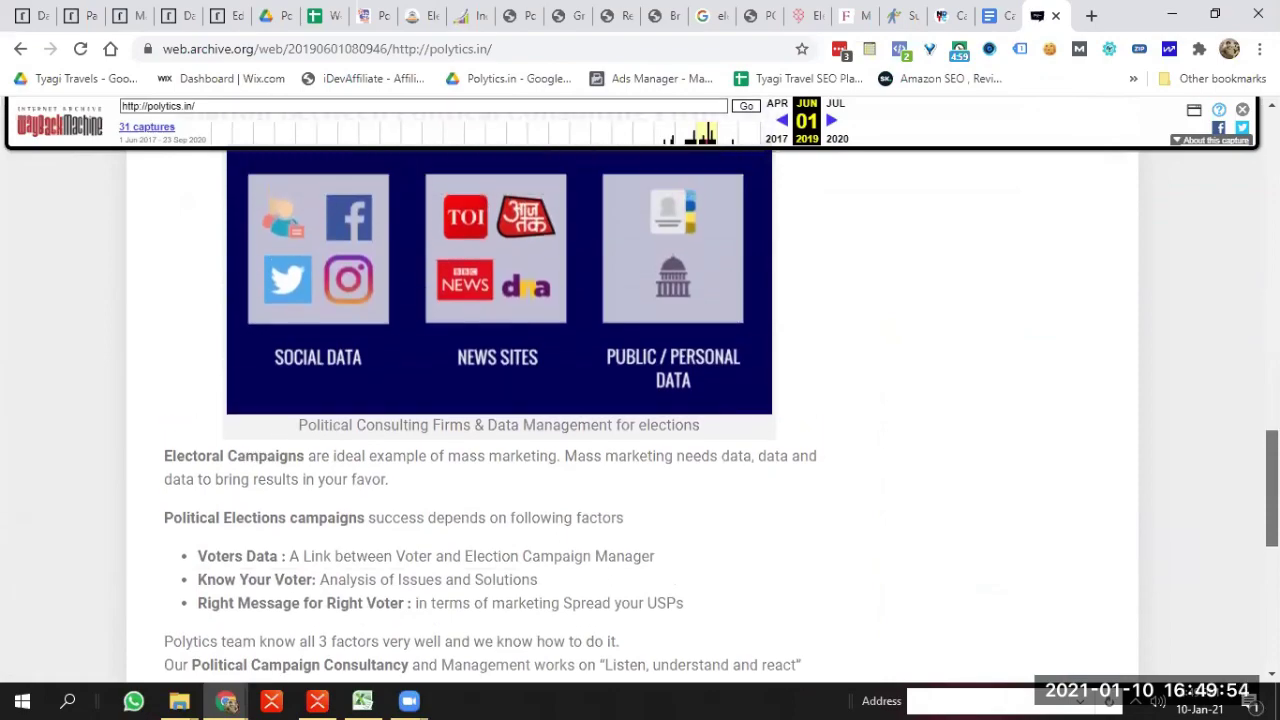
pyautogui.scroll(10, 640, 400)
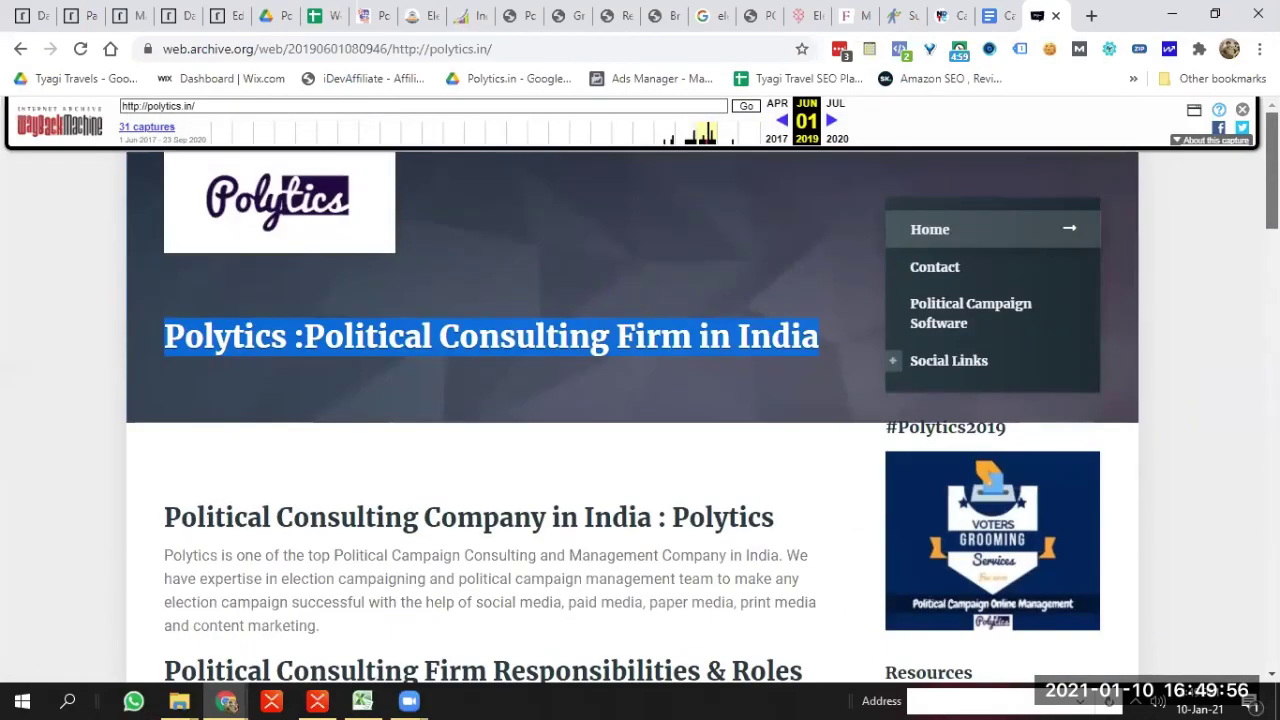
pyautogui.tripleClick(190, 106)
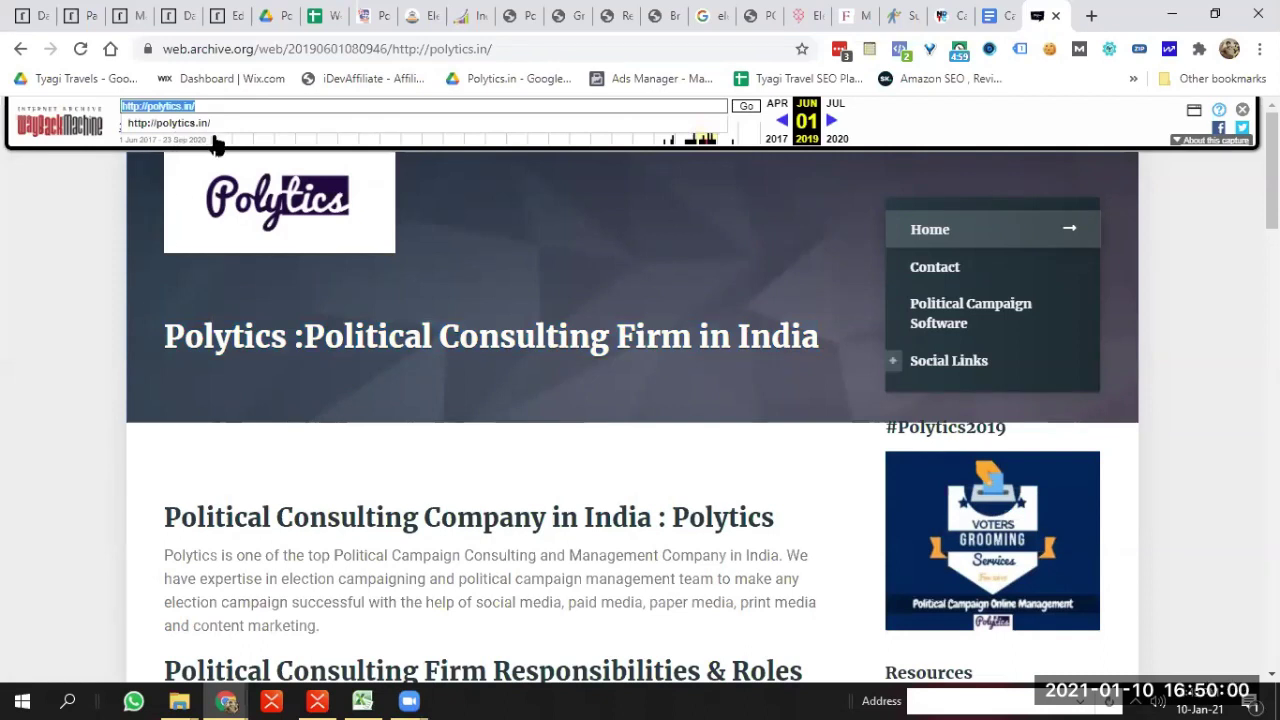
# Compare the November 2, 2019 and June 29, 2020 snapshots of the polytics.in home page, returning to the 2019 one
pyautogui.click(716, 152)
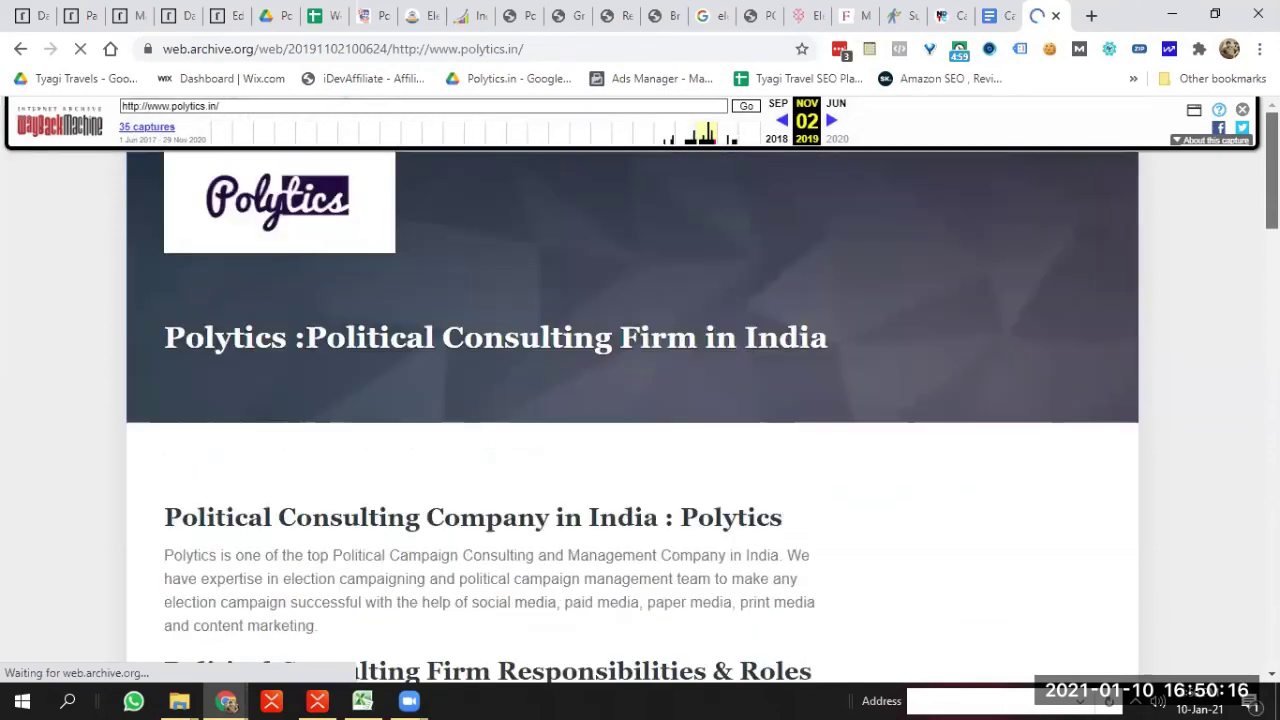
pyautogui.scroll(-3, 640, 400)
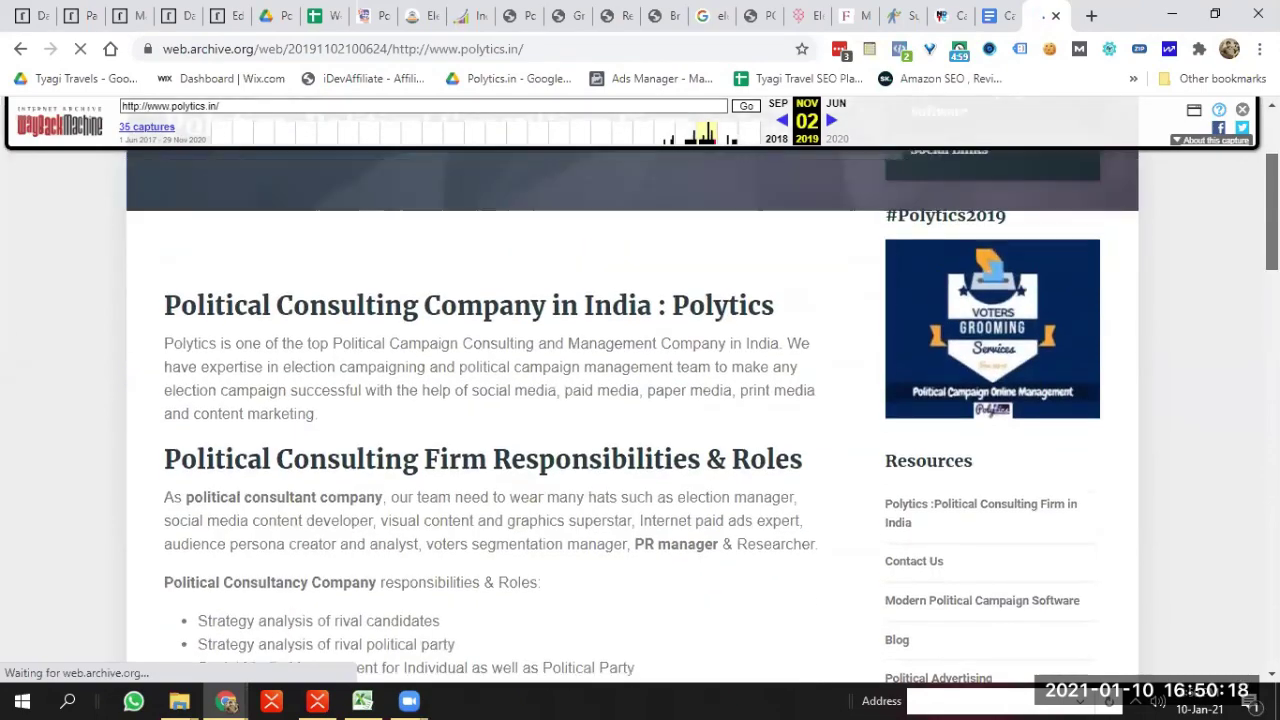
pyautogui.scroll(-12, 640, 400)
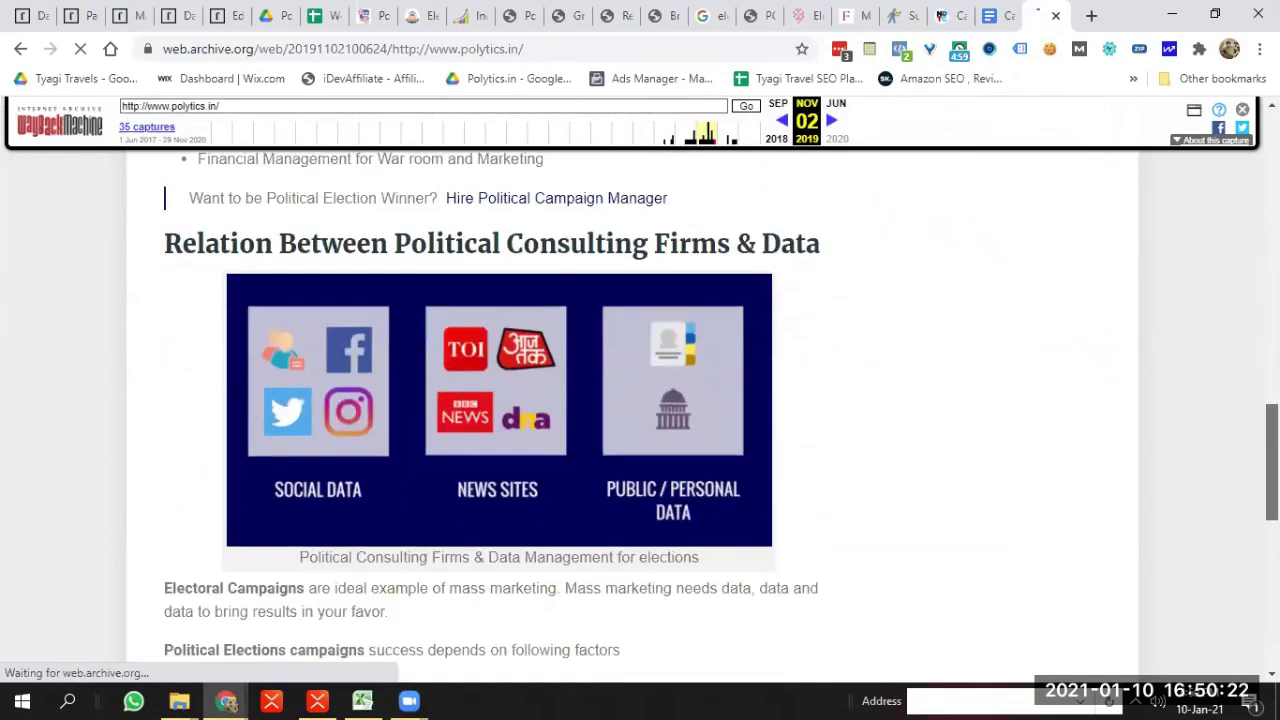
pyautogui.scroll(-7, 930, 162)
pyautogui.scroll(20, 930, 162)
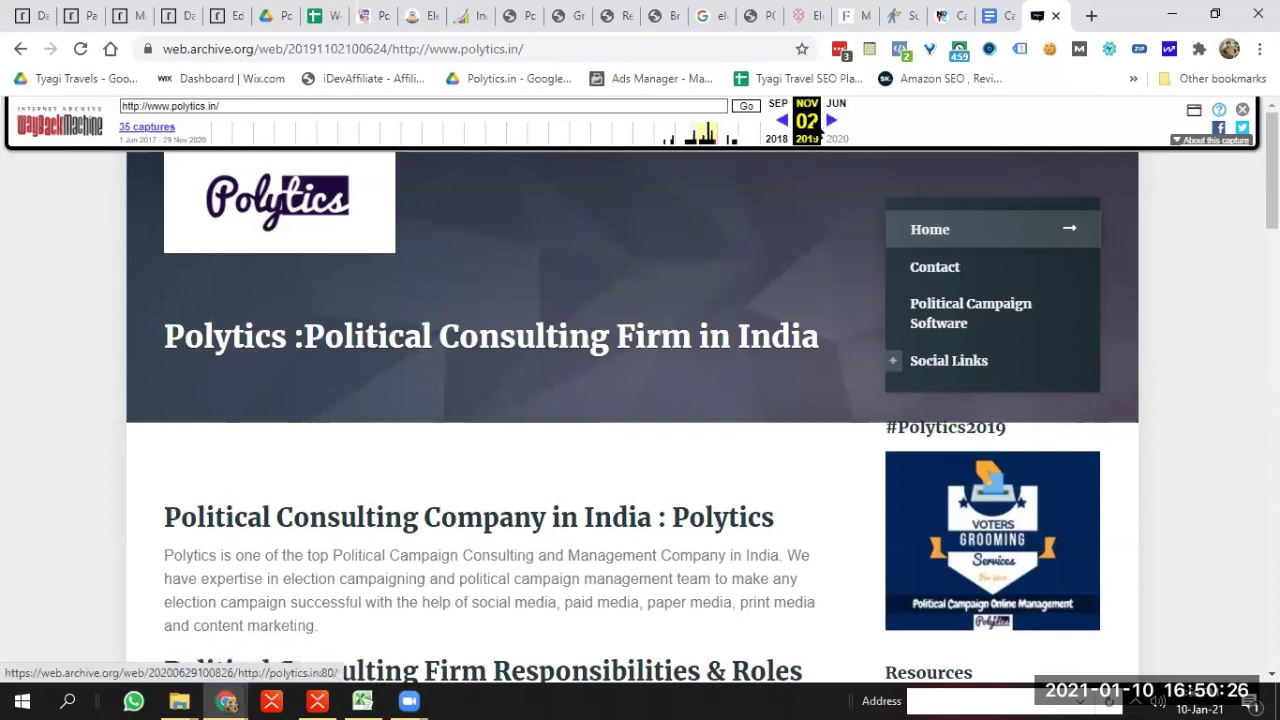
pyautogui.click(729, 147)
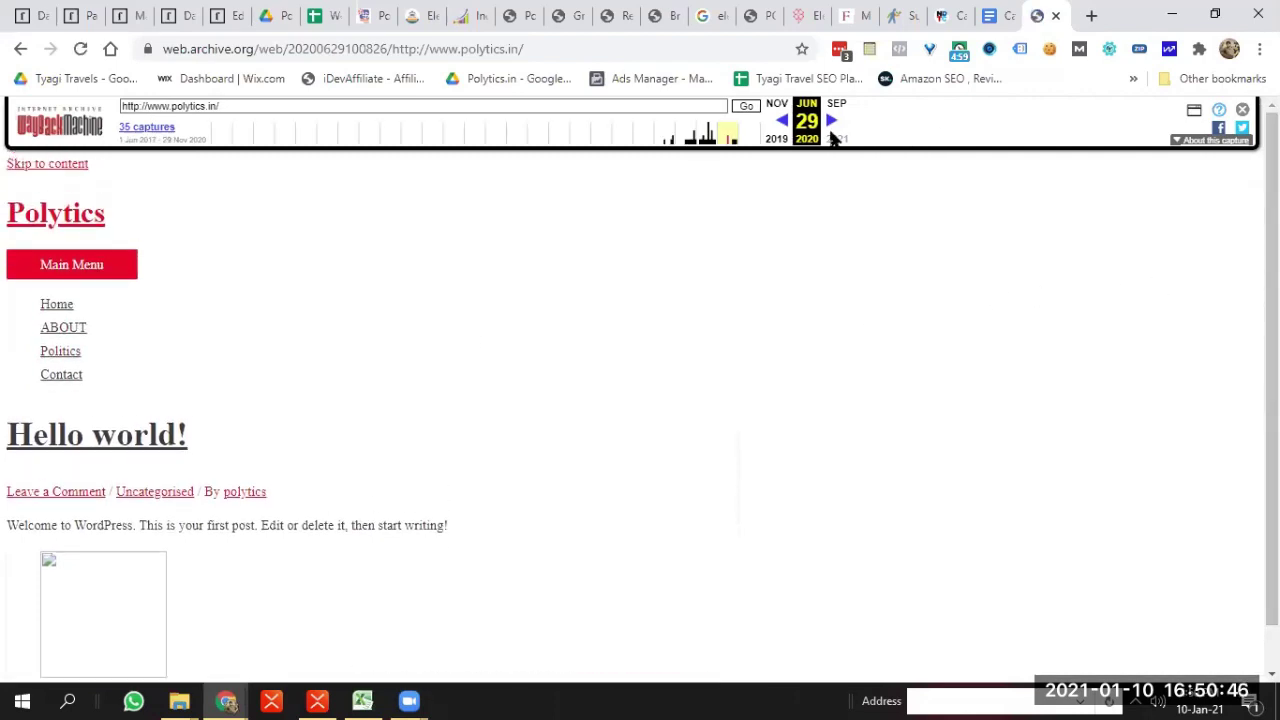
pyautogui.click(714, 148)
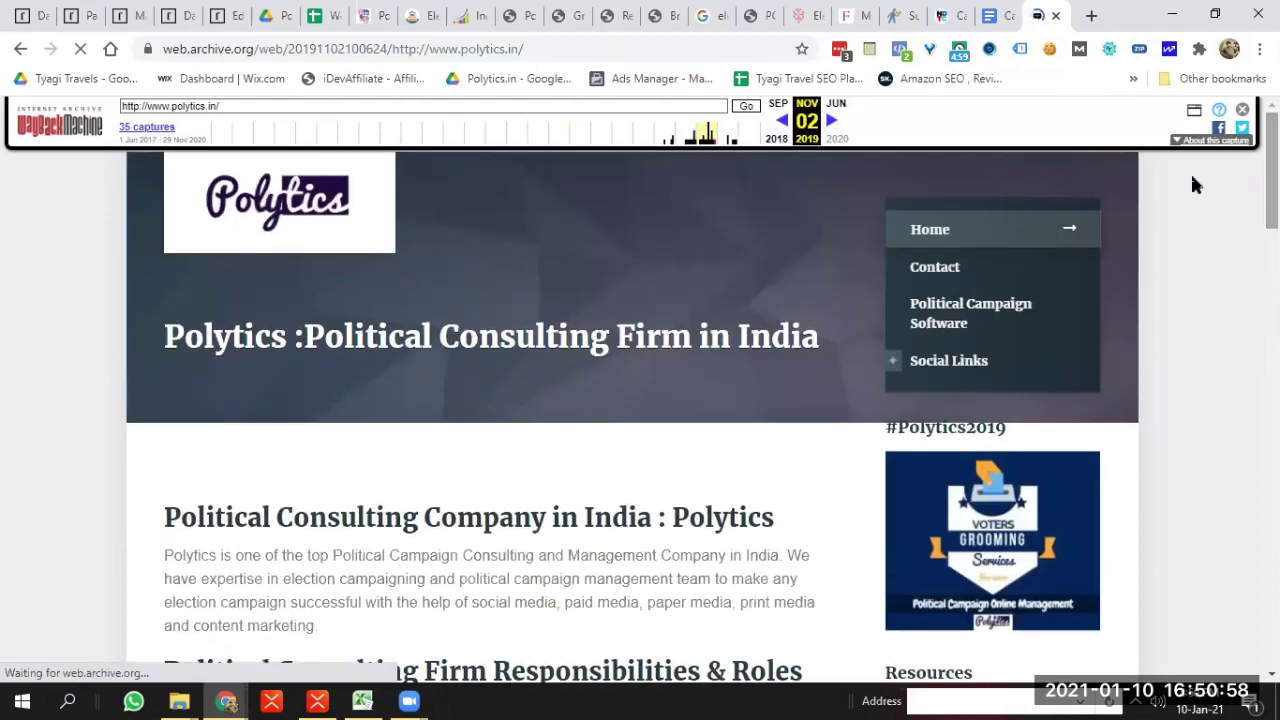
# Open the archived Political Campaign Software page and select the political-campaign-software slug in the Wayback Machine address
pyautogui.click(942, 315)
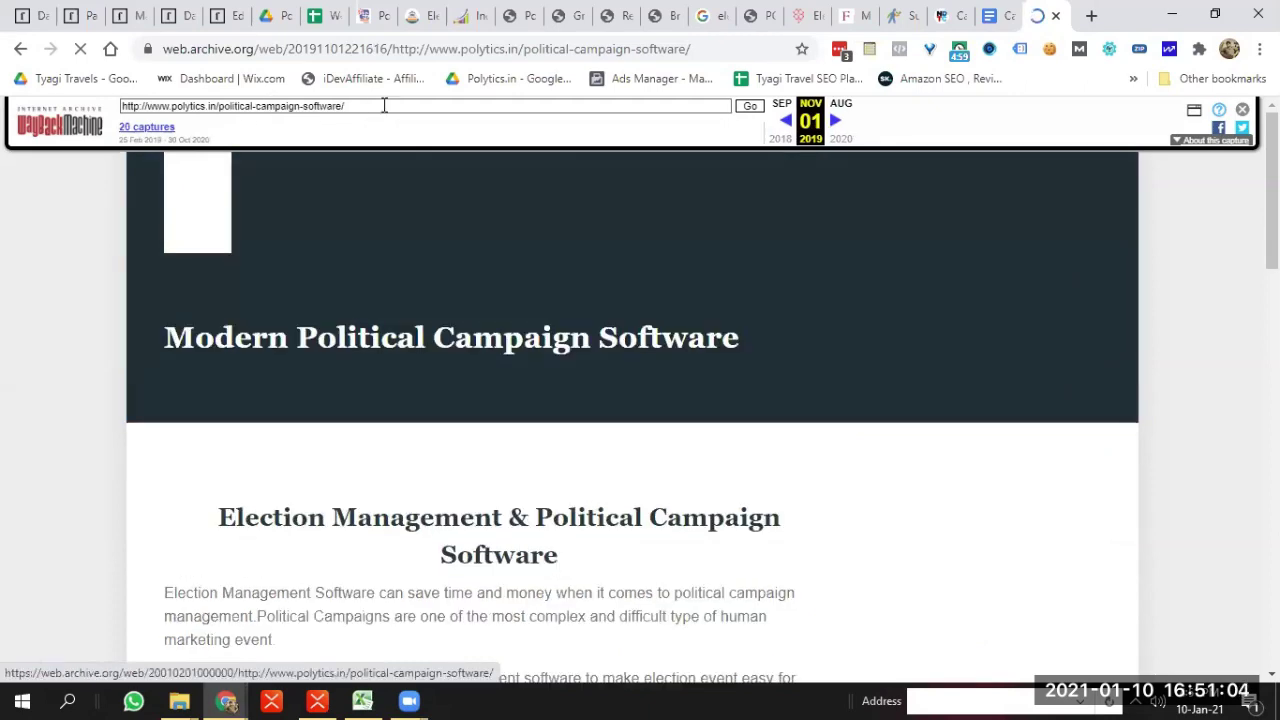
pyautogui.click(386, 106)
pyautogui.moveTo(386, 106)
pyautogui.mouseDown()
pyautogui.moveTo(188, 104)
pyautogui.moveTo(371, 111)
pyautogui.mouseUp()
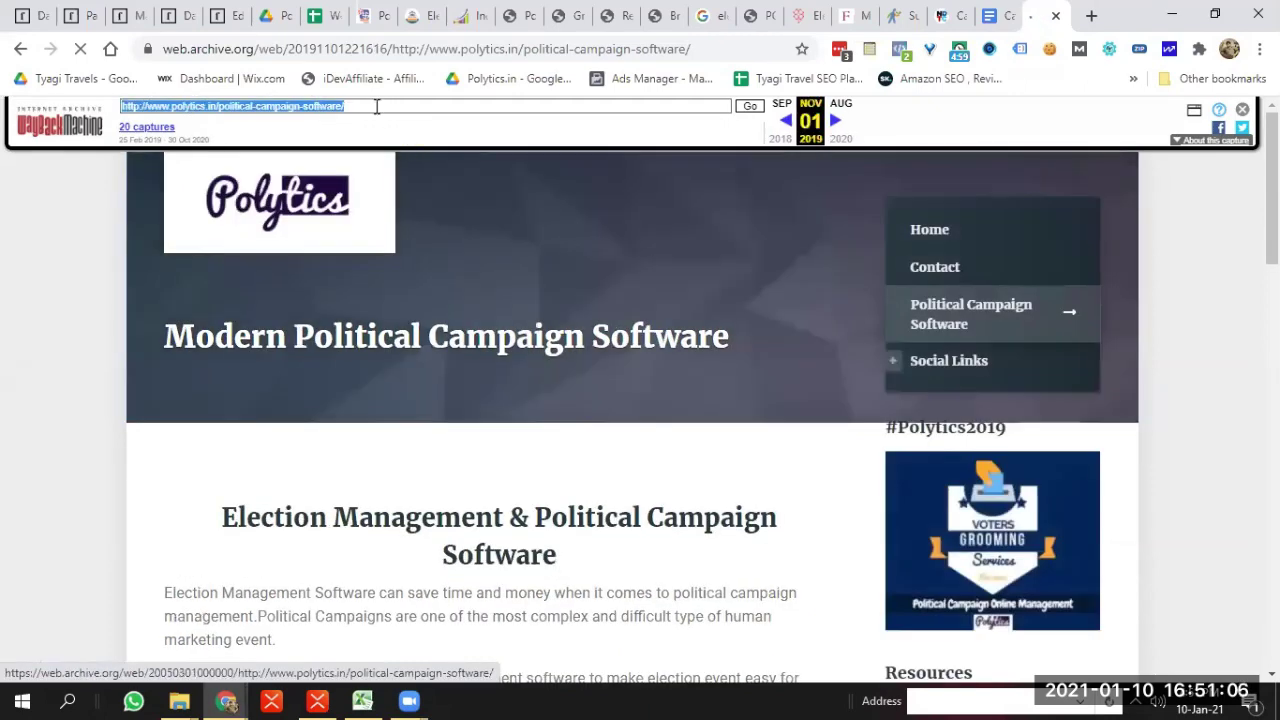
pyautogui.click(254, 110)
pyautogui.moveTo(219, 104); pyautogui.dragTo(298, 104)
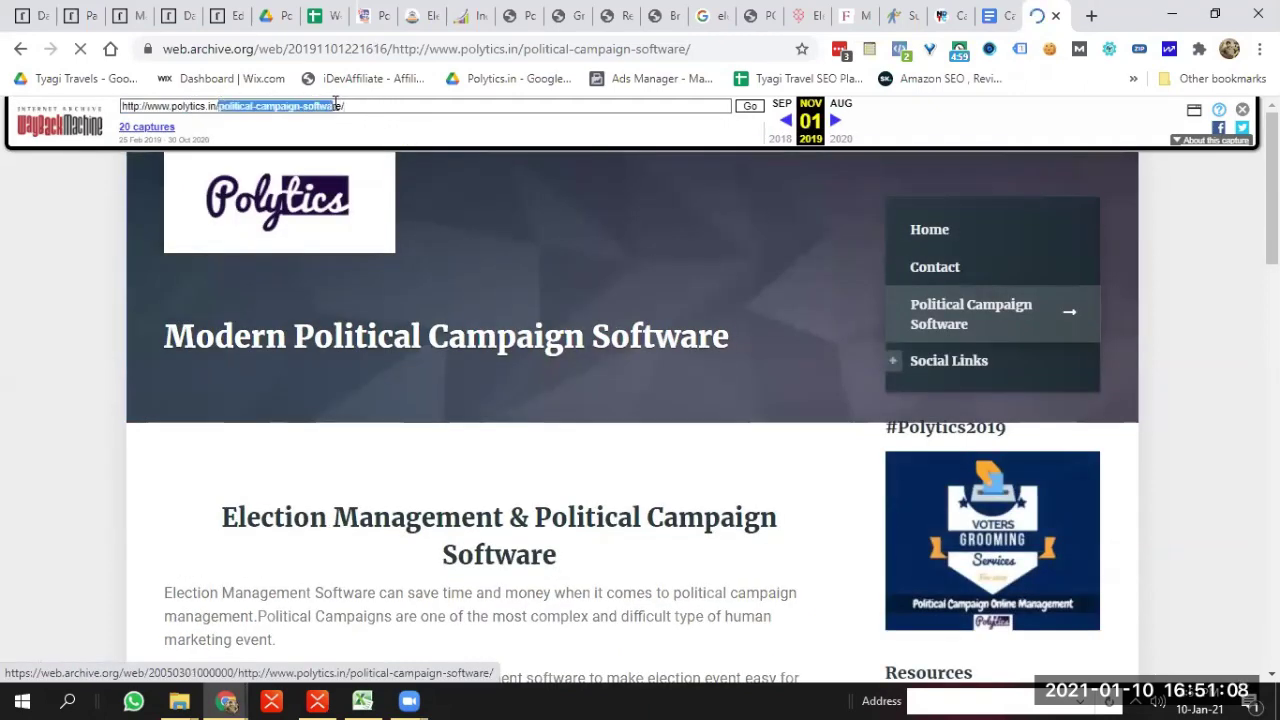
# Return to WordPress, skip the Colibri feedback prompt and open the Political Campaign Software draft page for editing
pyautogui.click(127, 12)
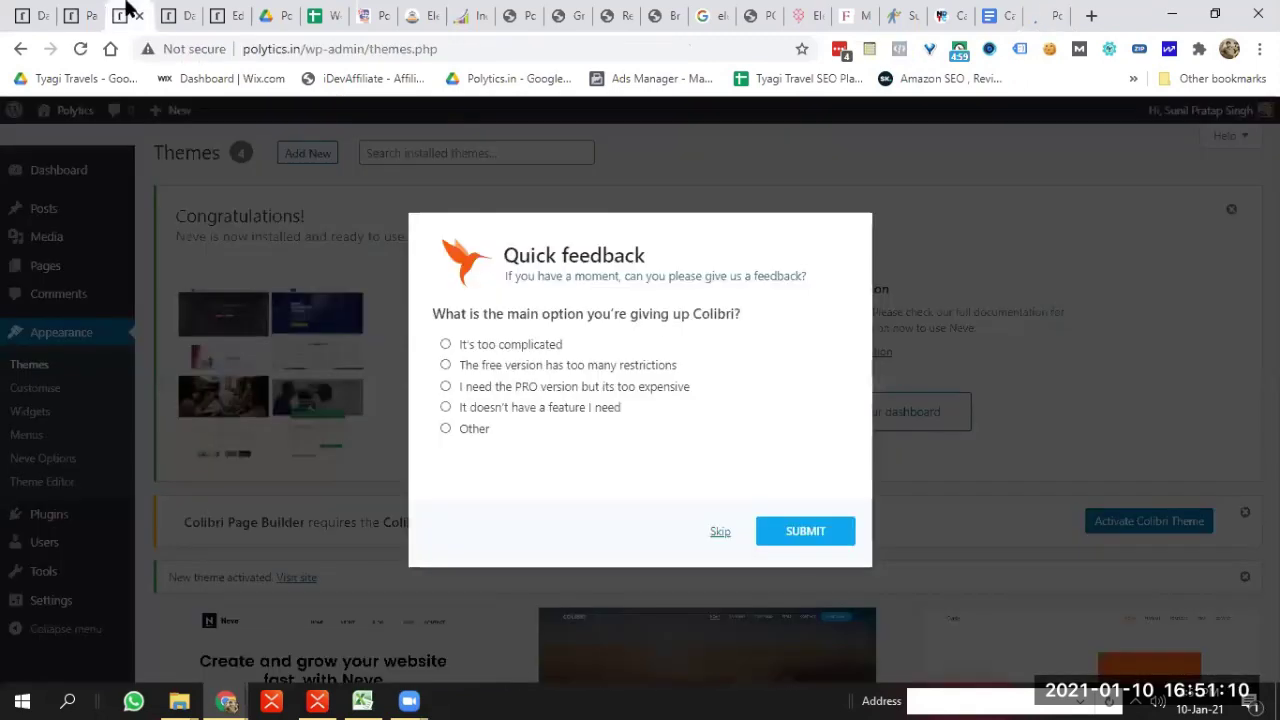
pyautogui.click(718, 532)
pyautogui.moveTo(182, 275)
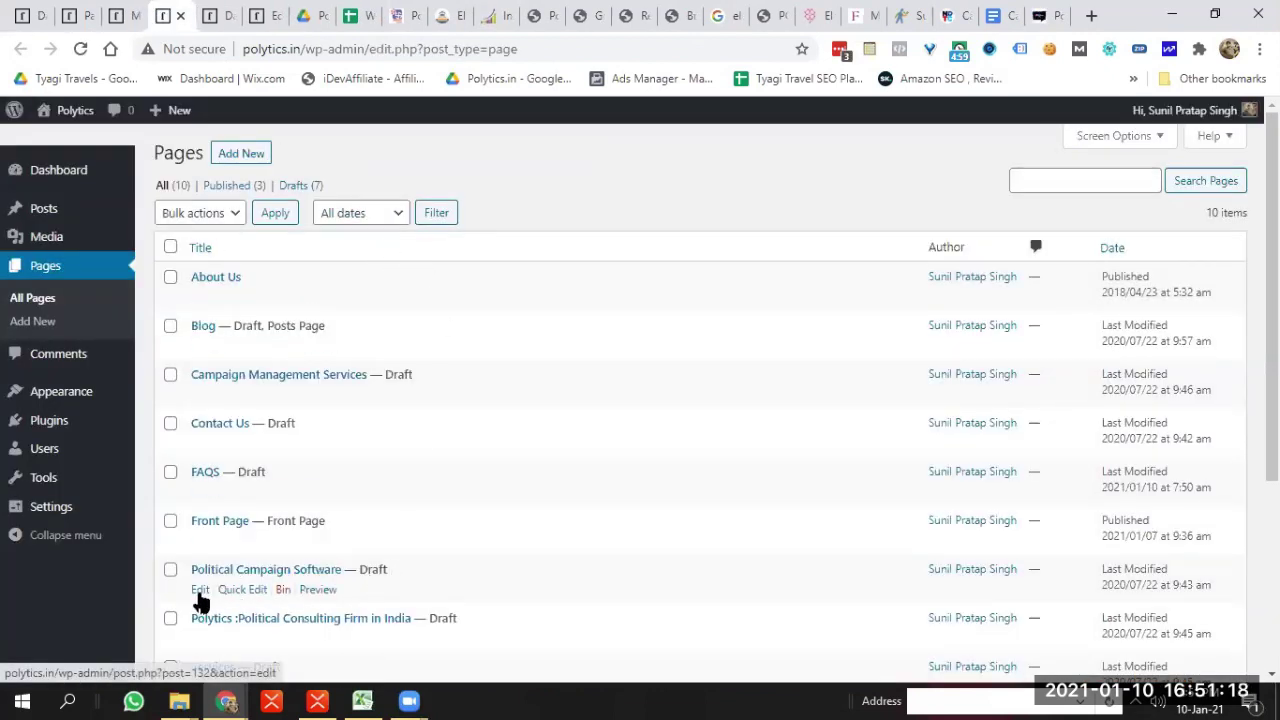
pyautogui.click(200, 590)
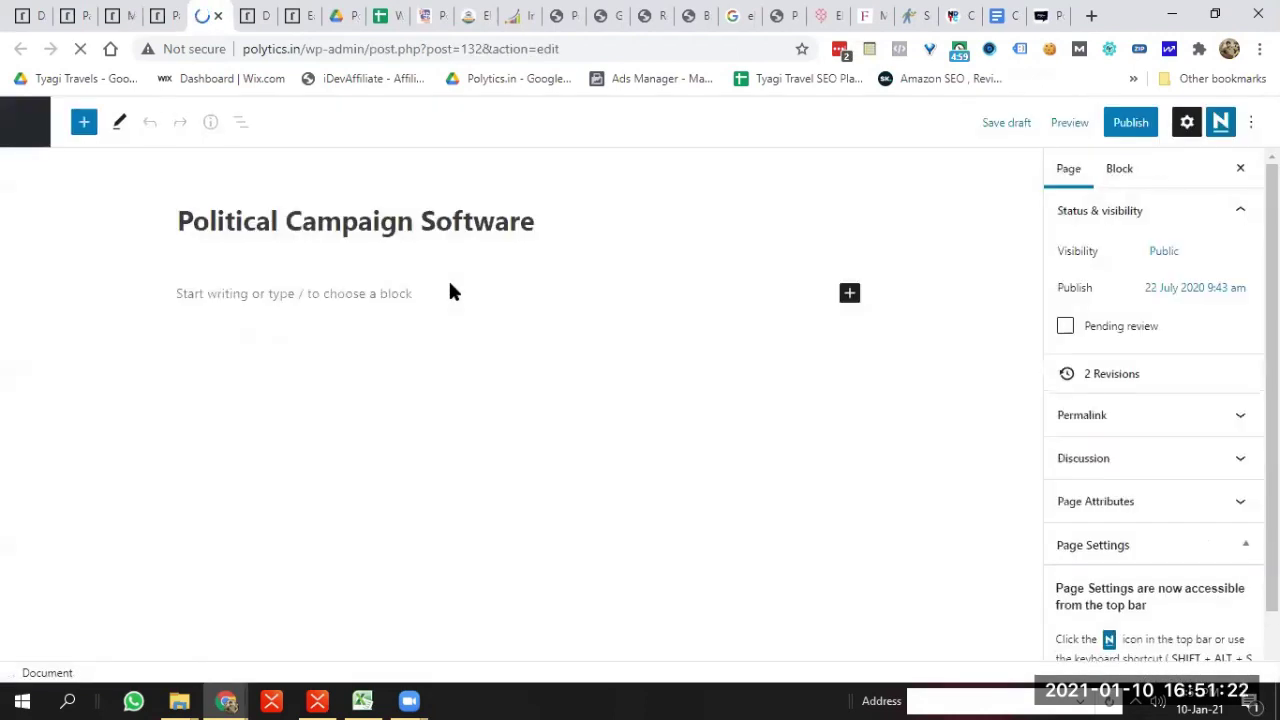
# Check the Political Campaign Software page's URL slug against the archived address and publish the page
pyautogui.click(421, 230)
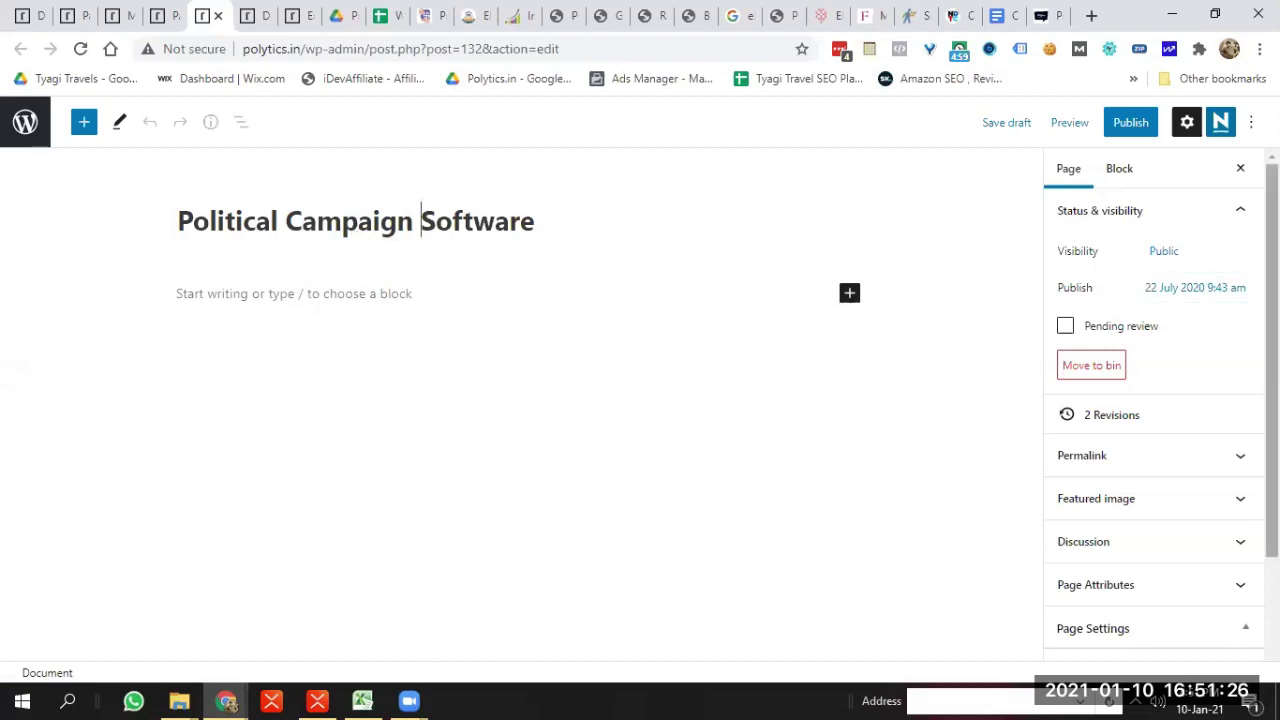
pyautogui.scroll(-2, 1154, 337)
pyautogui.click(1155, 335)
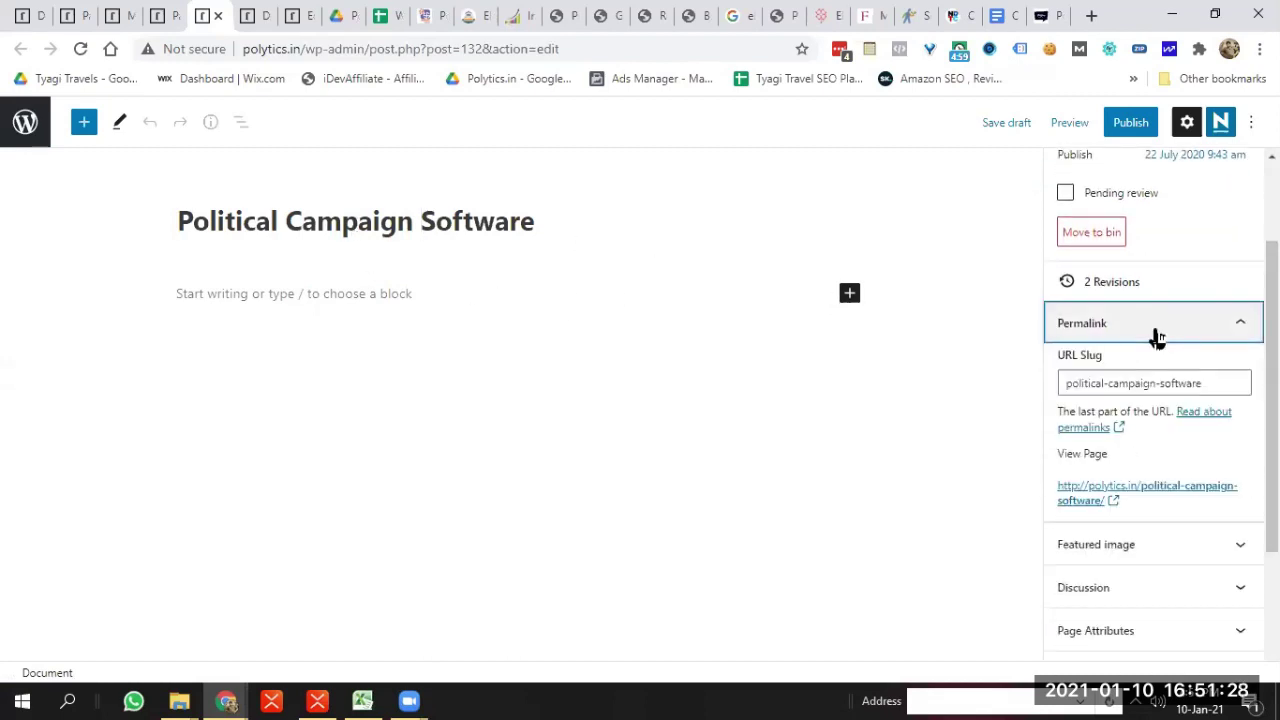
pyautogui.click(1139, 390)
pyautogui.press('End')
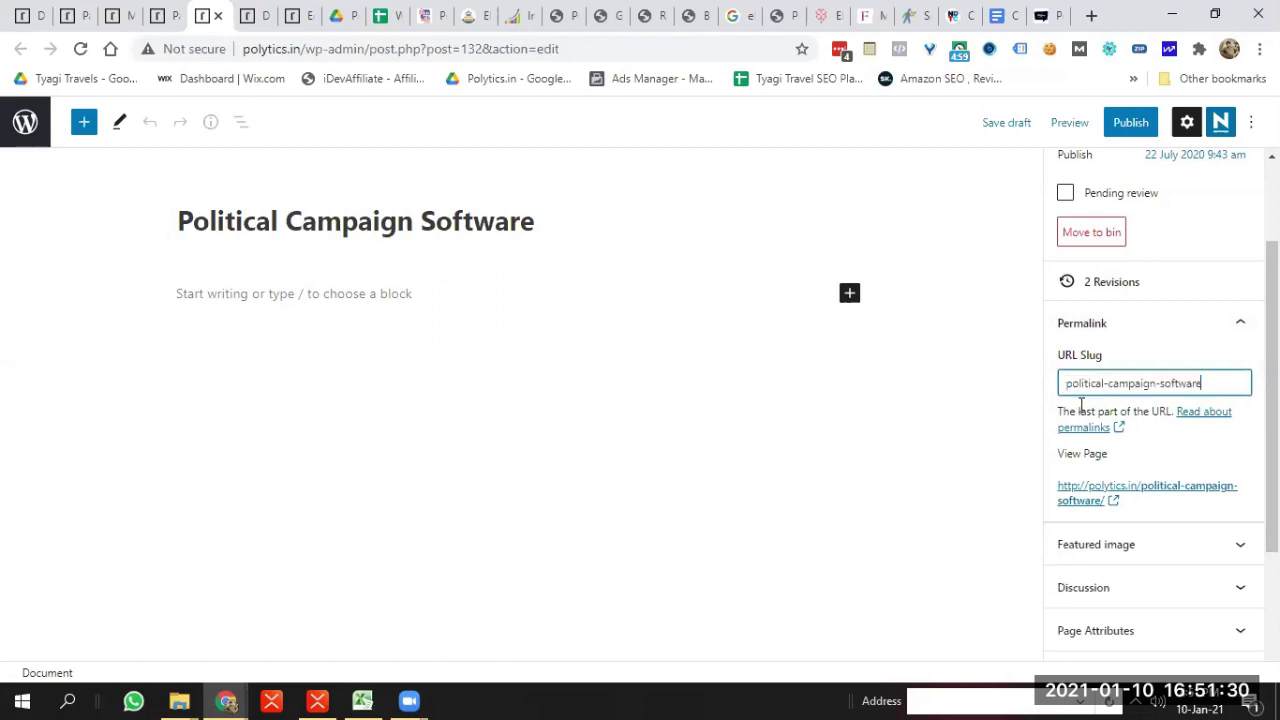
pyautogui.click(1115, 123)
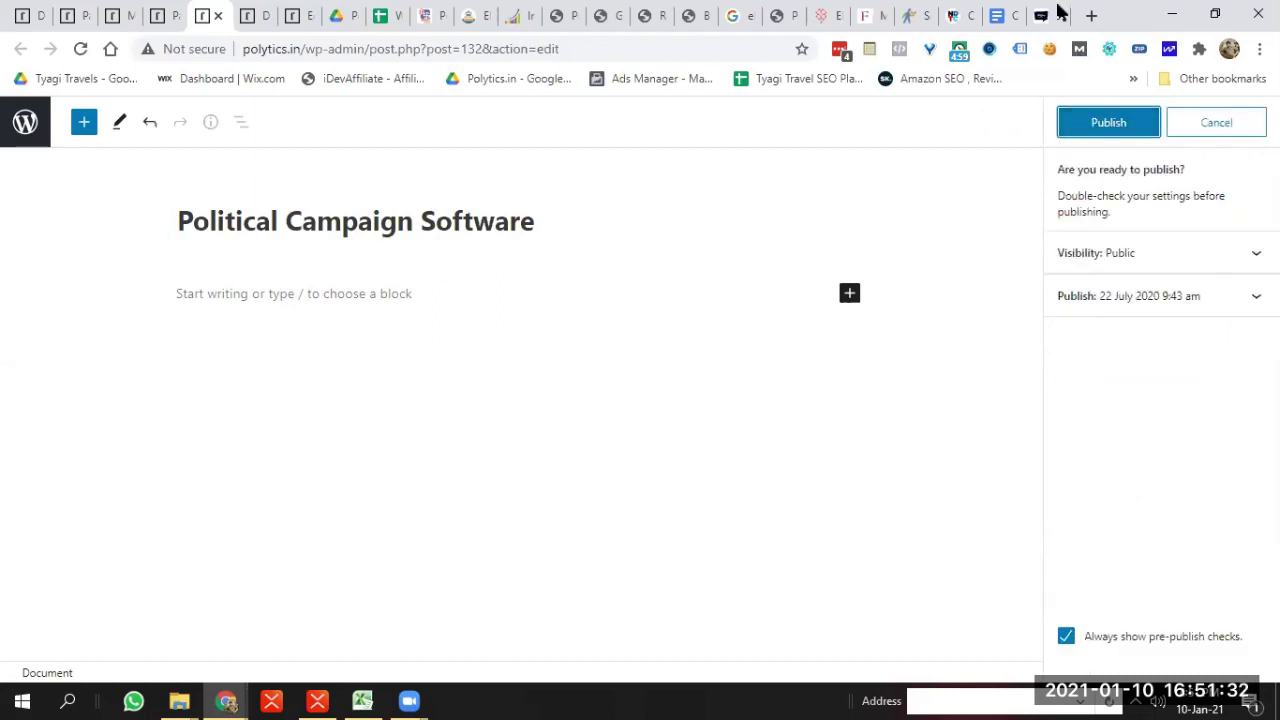
pyautogui.click(1105, 122)
# Open the archived Contact and Home pages in separate tabs and select the contact slug in the Contact page's address
pyautogui.click(1038, 15)
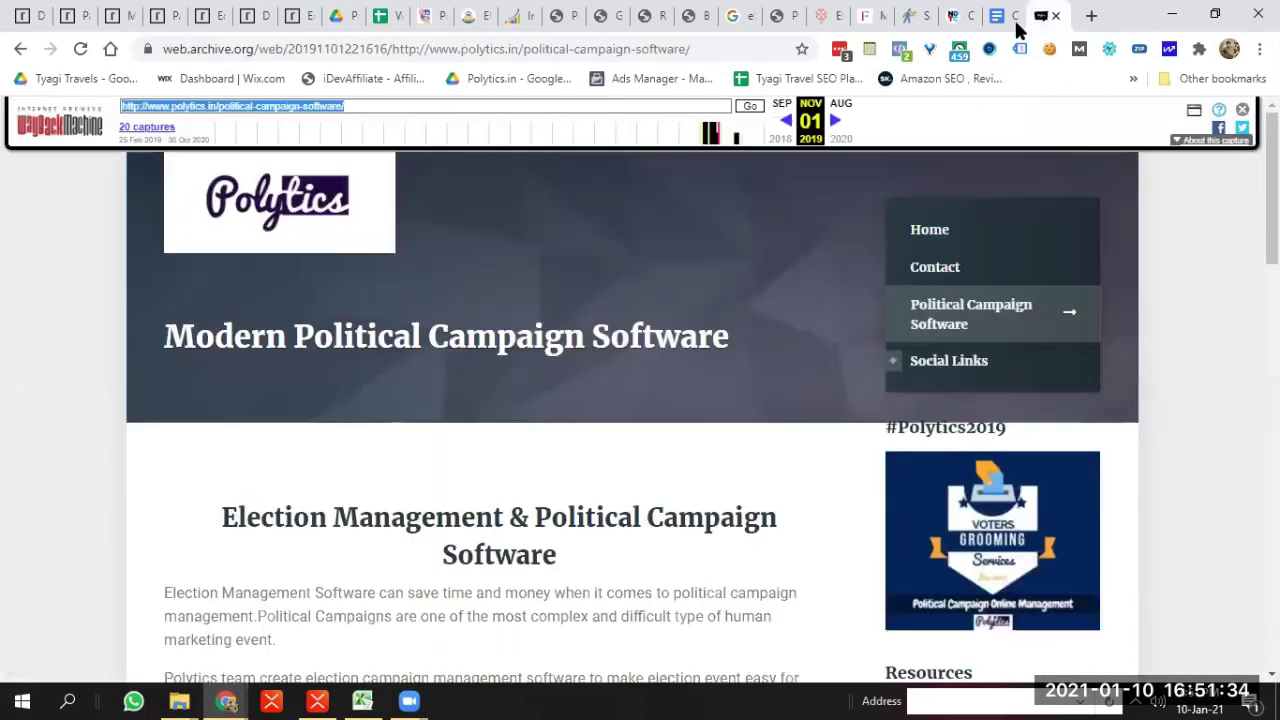
pyautogui.middleClick(938, 270)
pyautogui.middleClick(943, 232)
pyautogui.moveTo(973, 370)
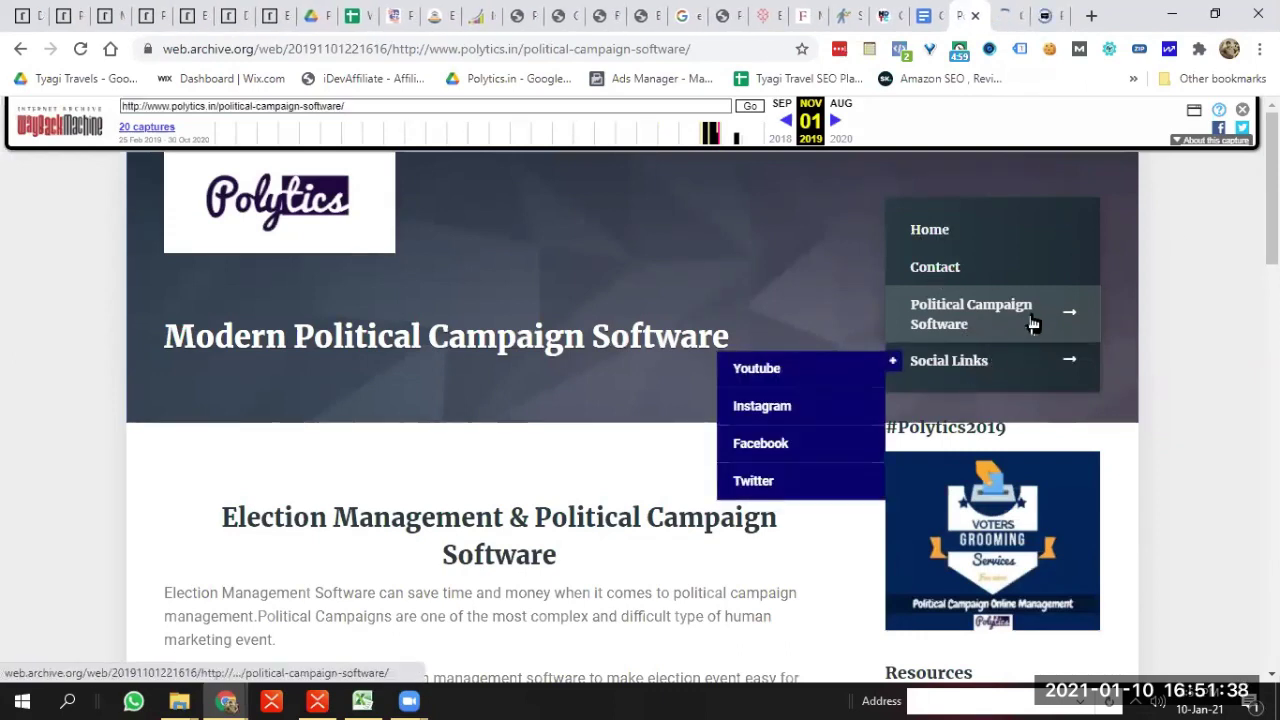
pyautogui.click(1025, 12)
pyautogui.doubleClick(575, 48)
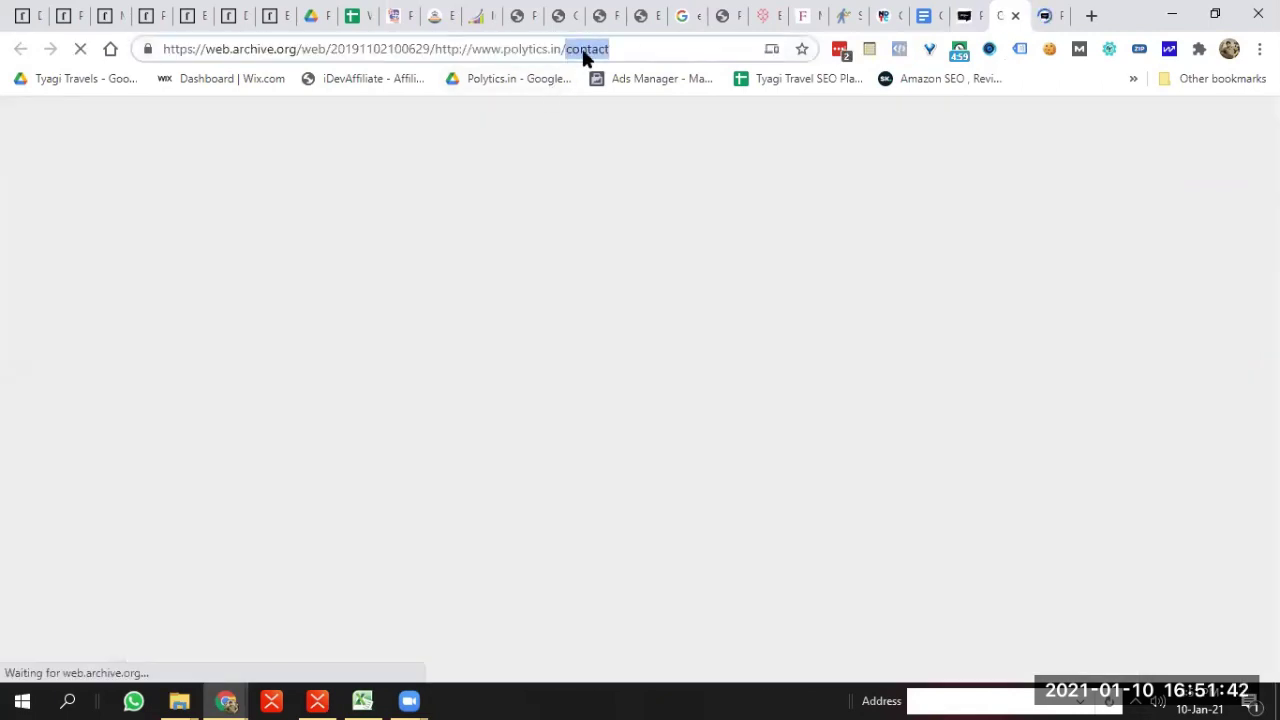
# Open the Contact Us draft from the WordPress pages list, check its contact slug and publish it
pyautogui.click(181, 12)
pyautogui.click(145, 10)
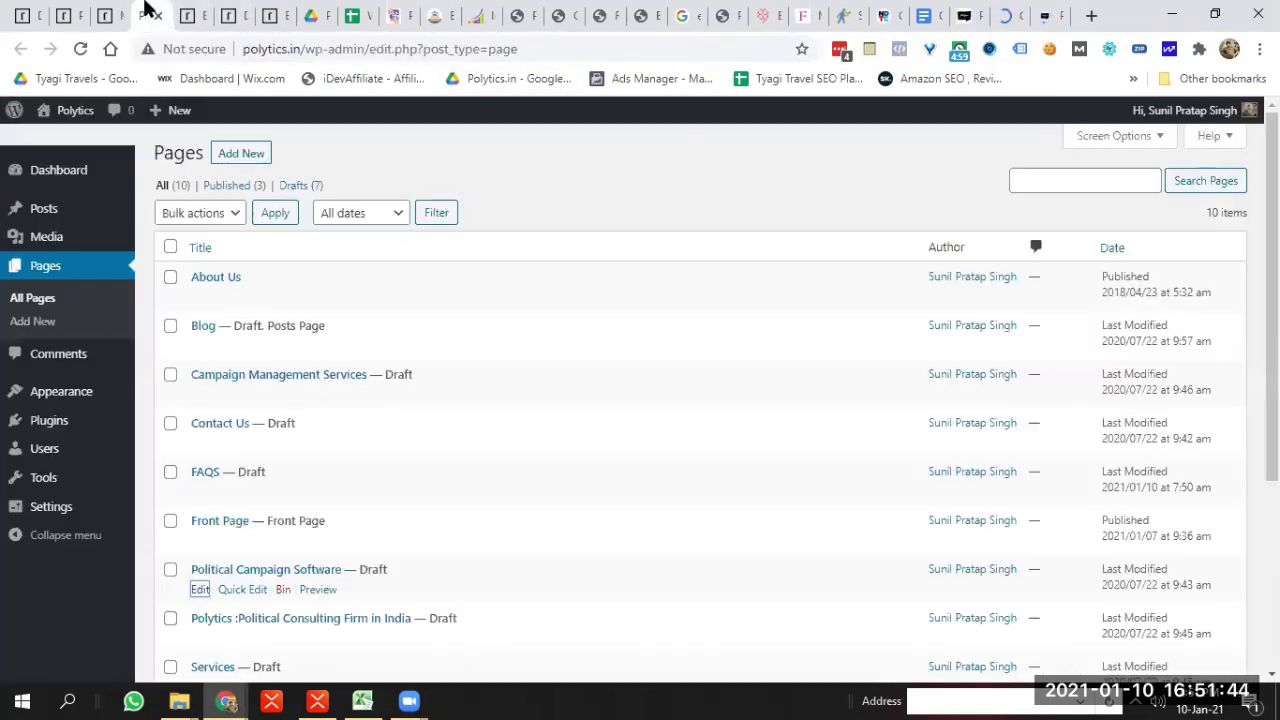
pyautogui.moveTo(249, 423)
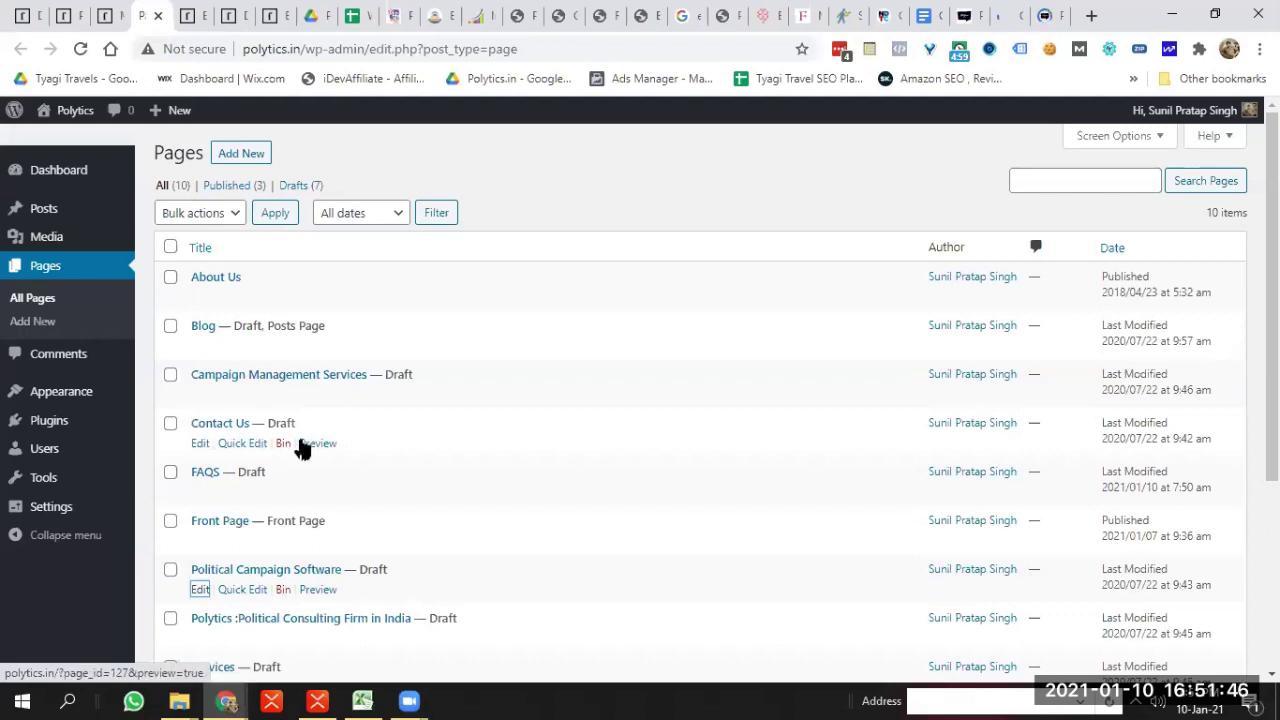
pyautogui.keyDown('ctrl'); pyautogui.click(196, 445); pyautogui.keyUp('ctrl')
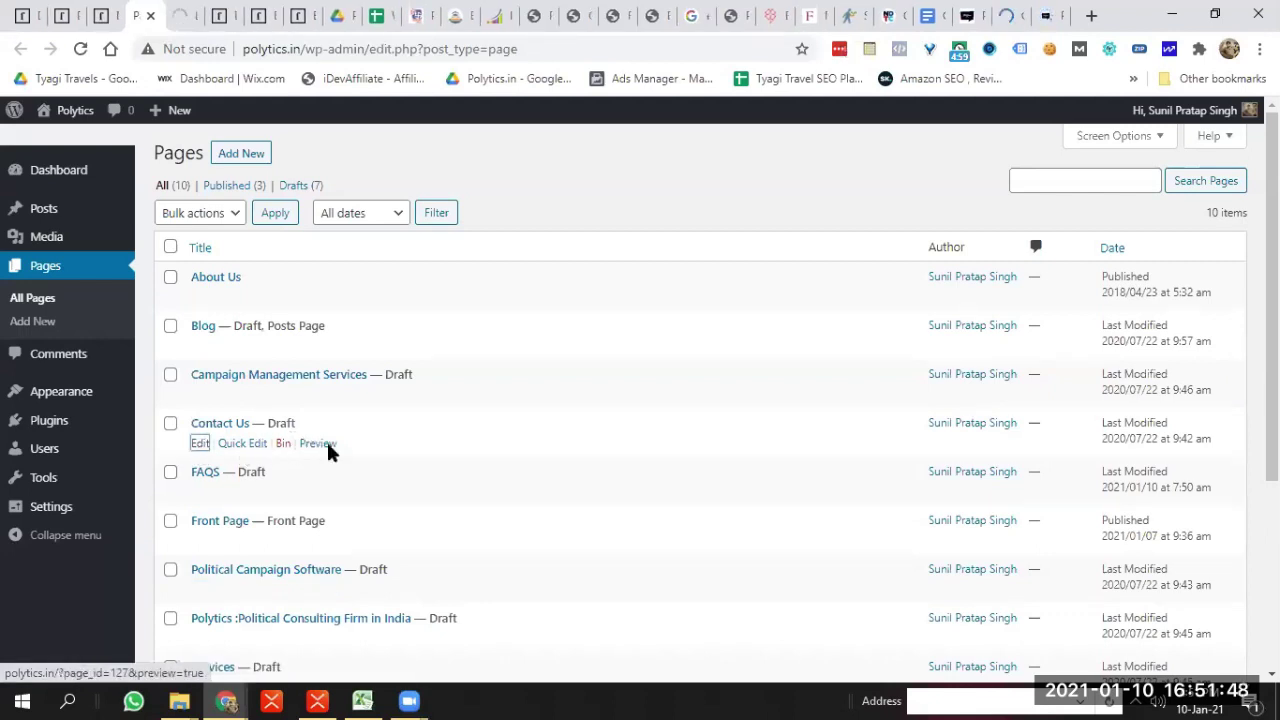
pyautogui.click(178, 15)
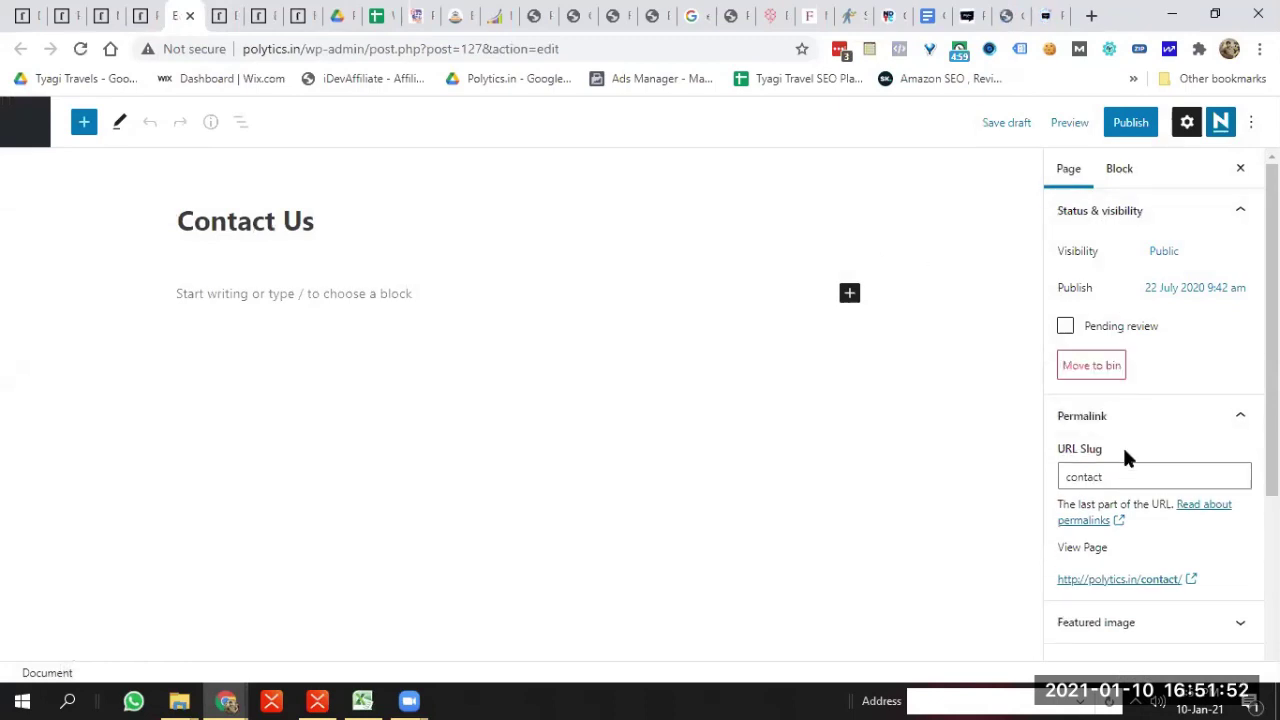
pyautogui.click(1135, 125)
pyautogui.click(1112, 128)
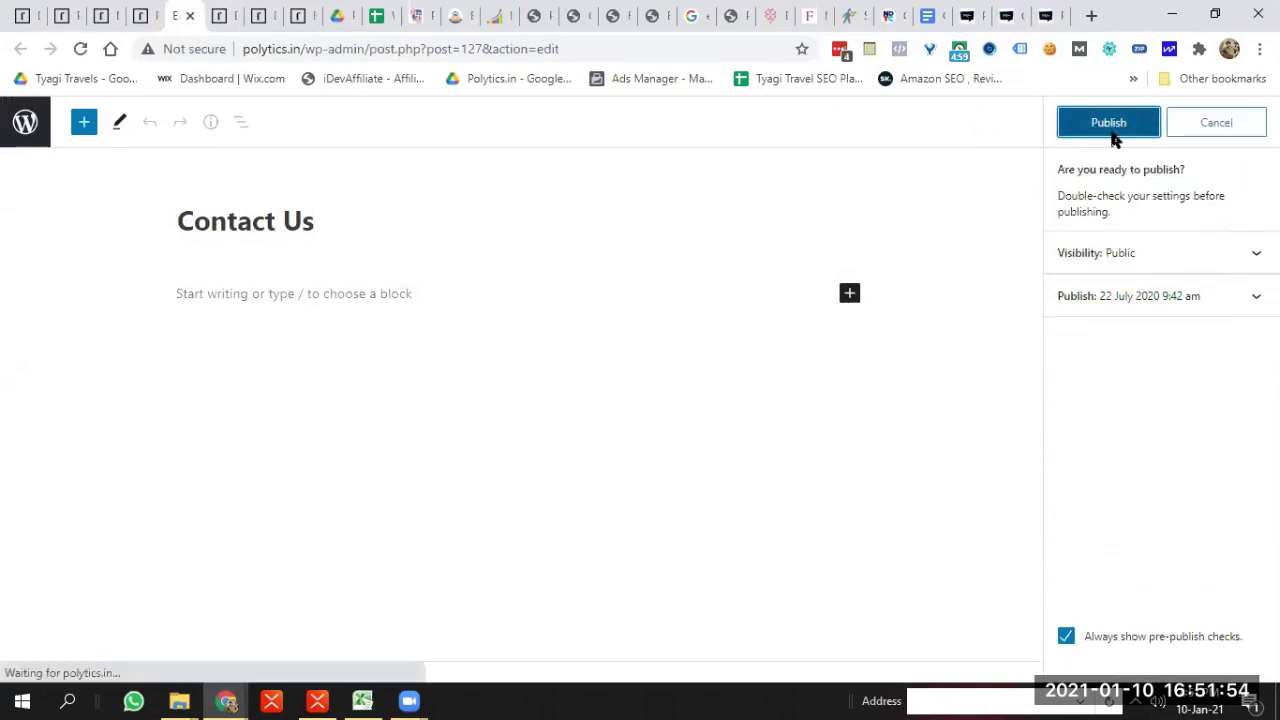
# Return to the archived site tabs and close the archived Contact page, leaving the November 2, 2019 home page showing
pyautogui.click(975, 14)
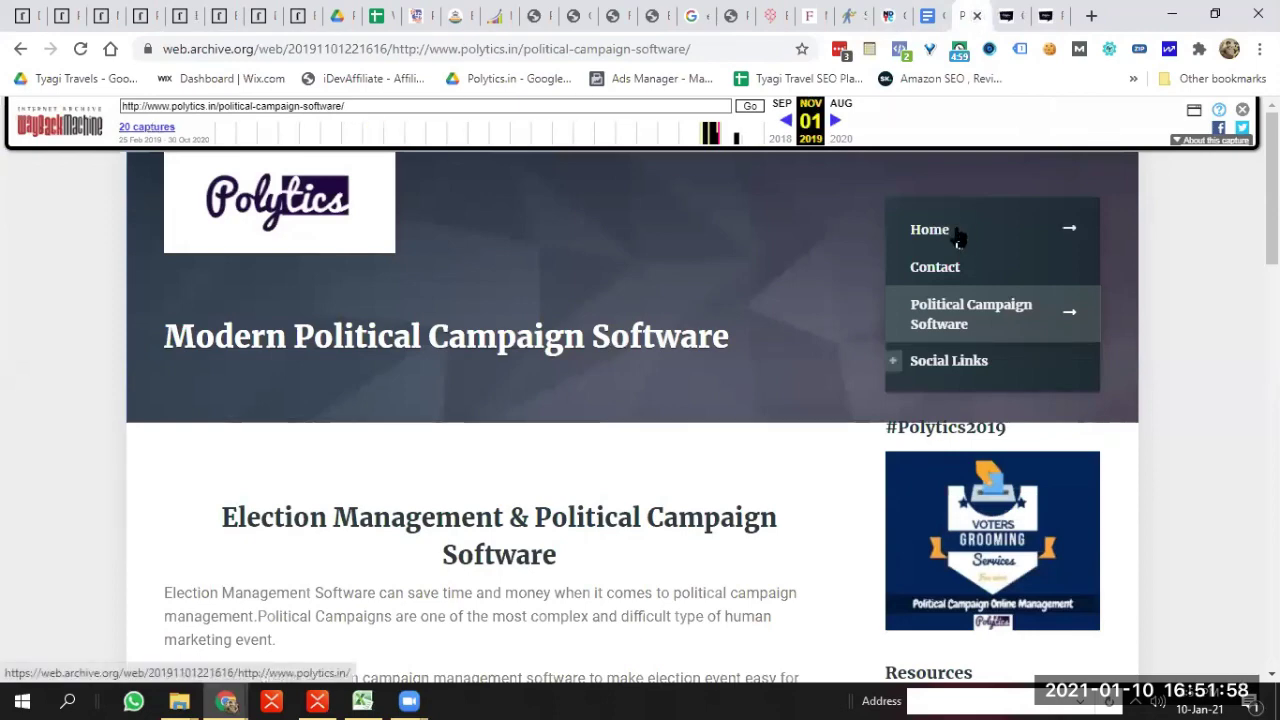
pyautogui.click(1022, 8)
pyautogui.click(1017, 17)
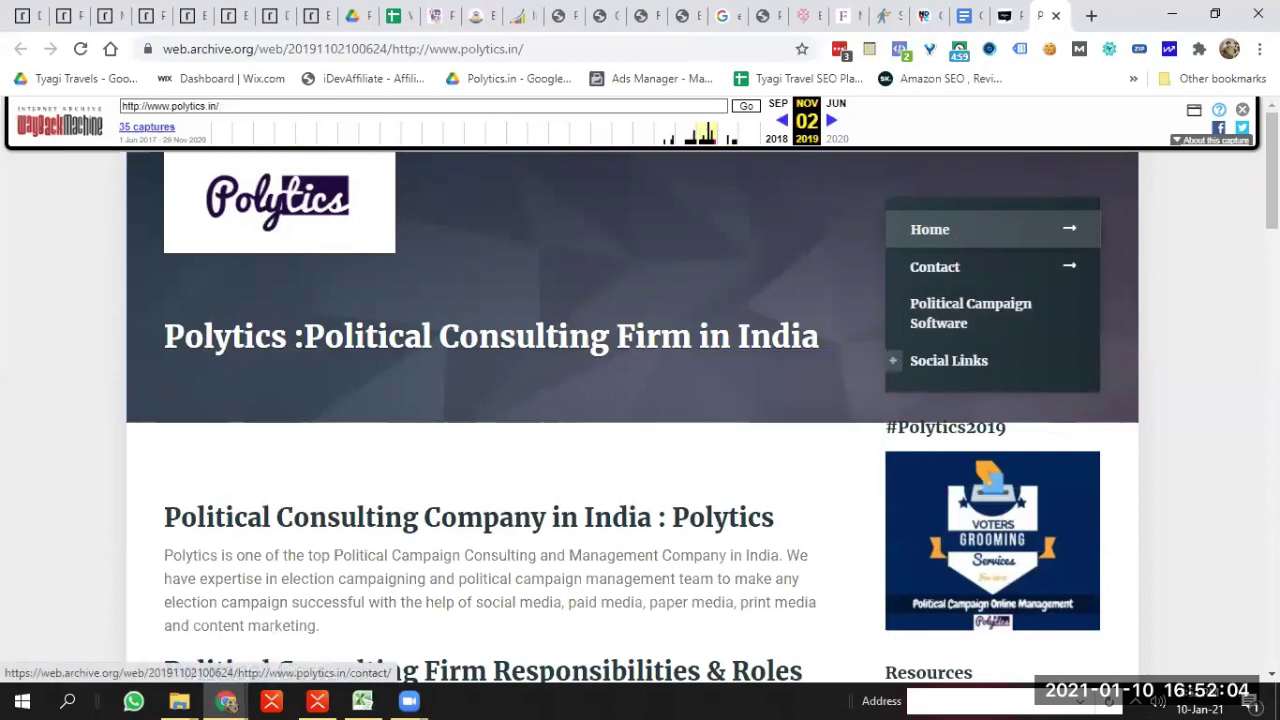
# Open the archived home page's Polytics, Modern Political Campaign Software, Blog and Political Advertising resources plus the Hire Political Consultant link in new tabs
pyautogui.scroll(-4, 977, 271)
pyautogui.scroll(-1, 960, 250)
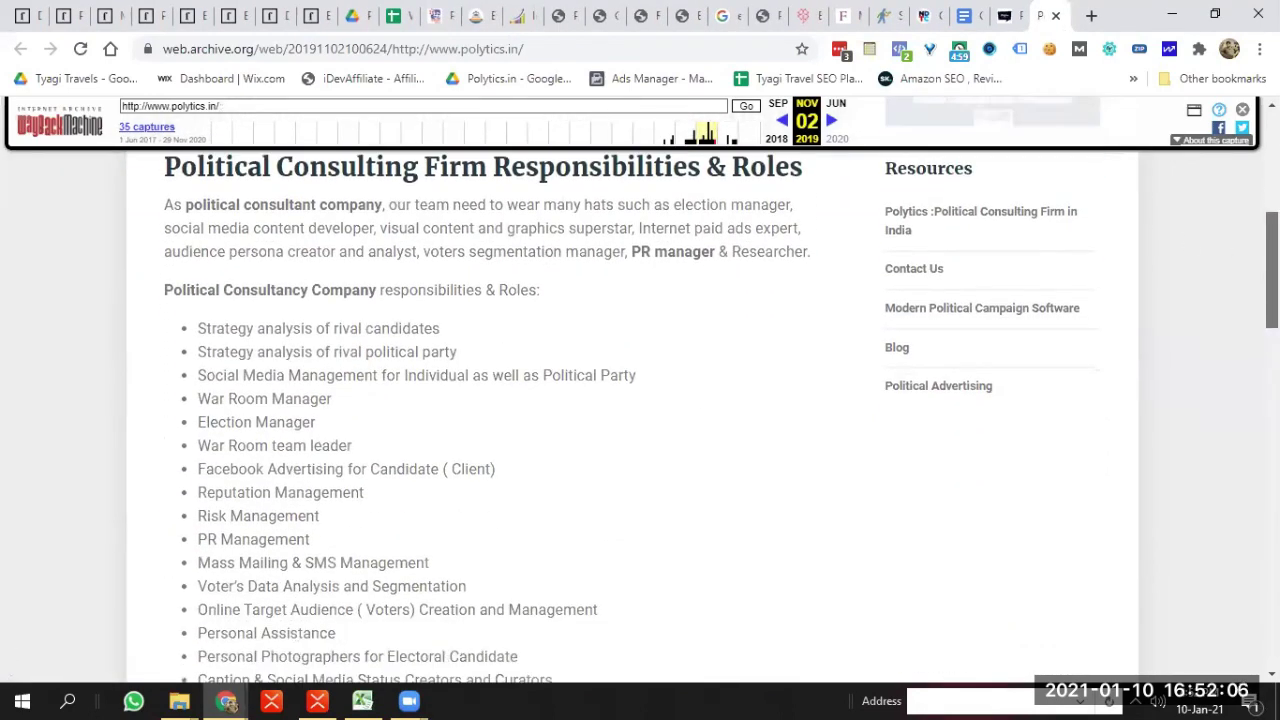
pyautogui.middleClick(925, 238)
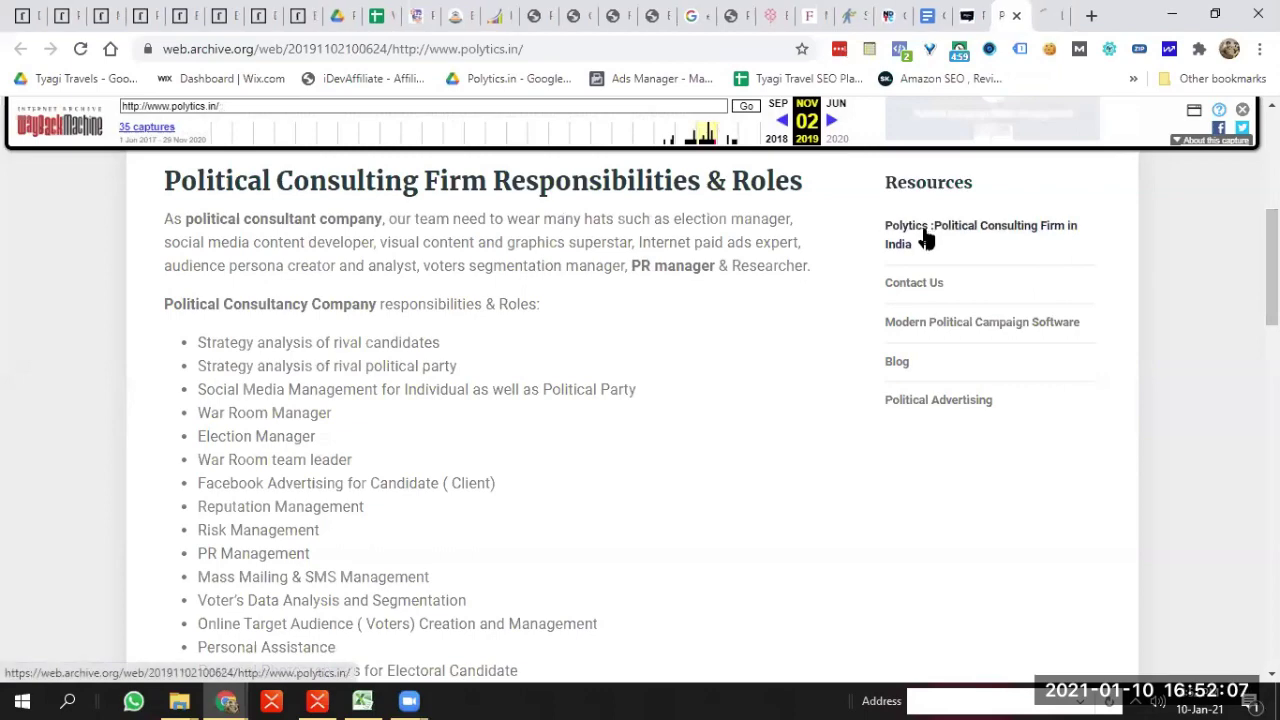
pyautogui.middleClick(966, 322)
pyautogui.middleClick(897, 362)
pyautogui.middleClick(920, 400)
pyautogui.scroll(-5, 920, 406)
pyautogui.scroll(-13, 334, 611)
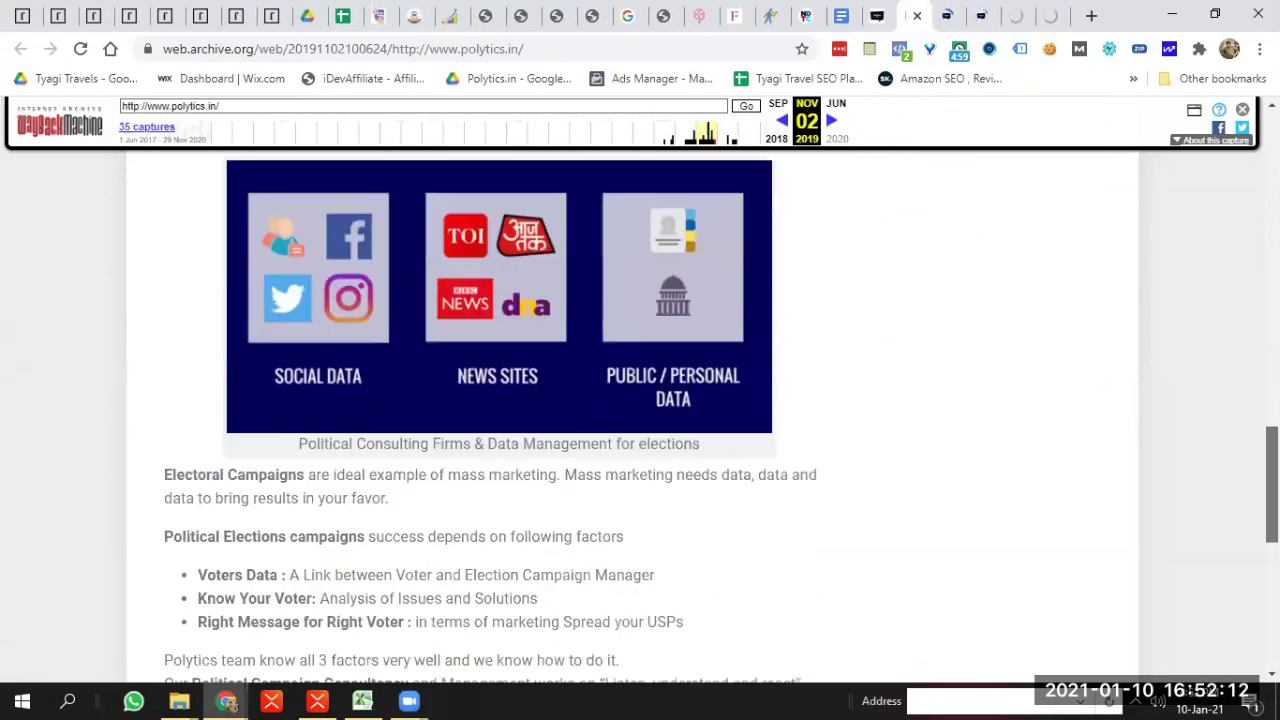
pyautogui.middleClick(240, 525)
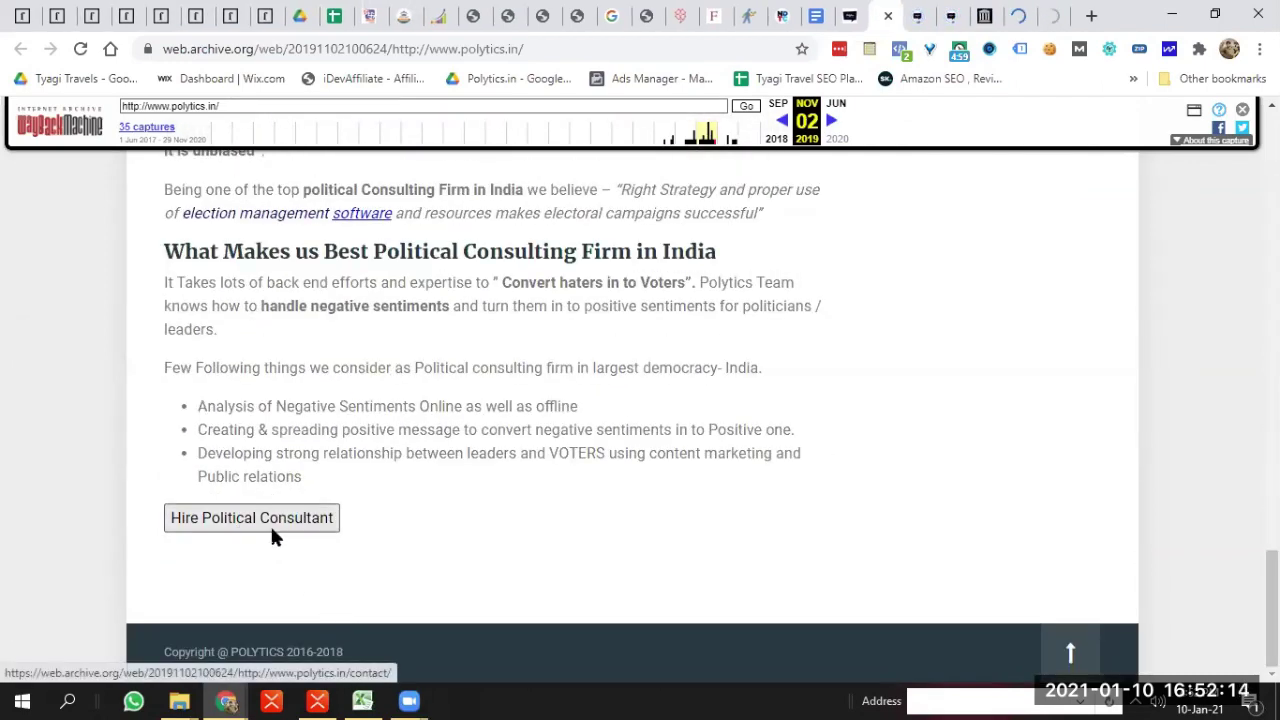
# Check the archived Polytics home and Modern Political Campaign Software pages and their addresses, closing each tab
pyautogui.click(918, 10)
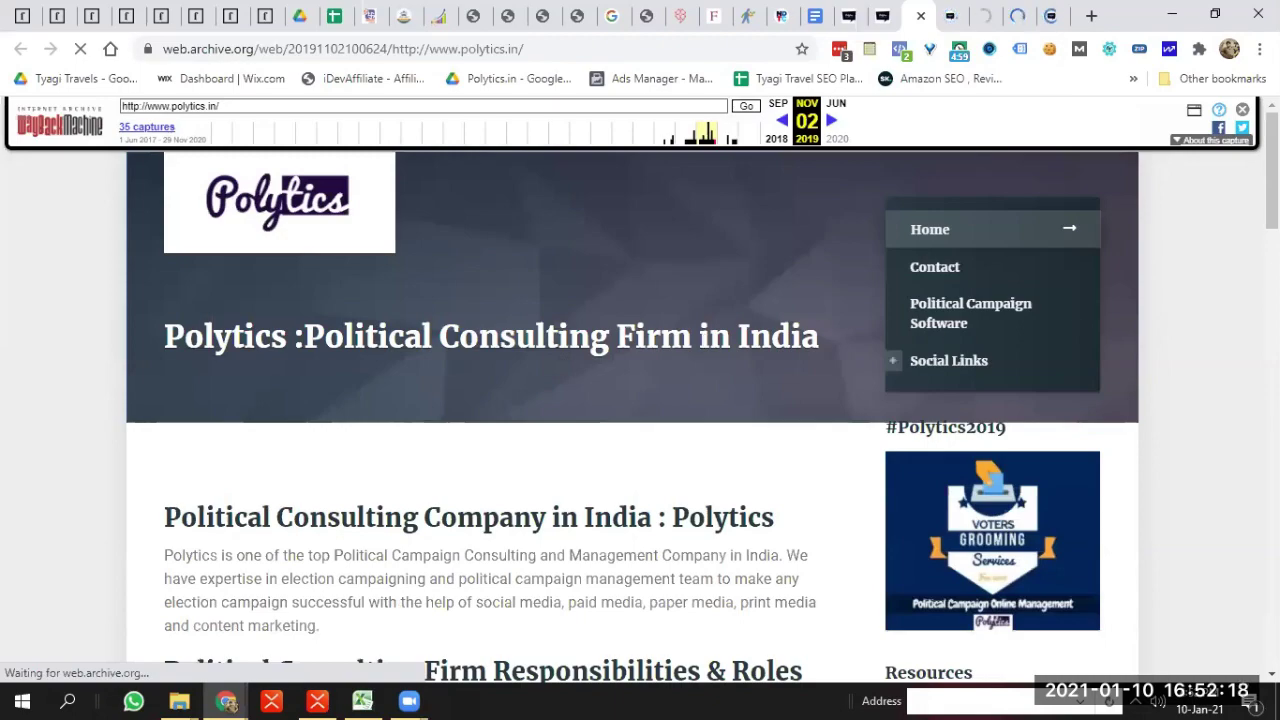
pyautogui.scroll(-3, 703, 340)
pyautogui.scroll(-15, 490, 400)
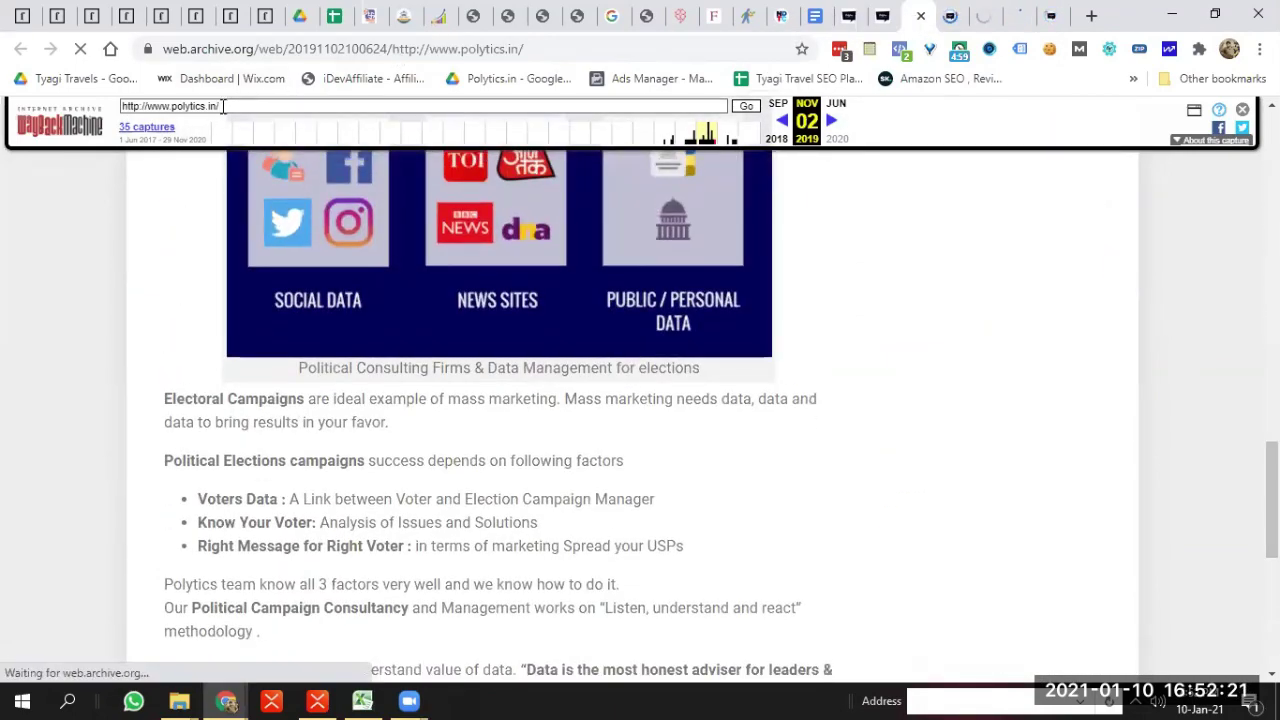
pyautogui.click(222, 106)
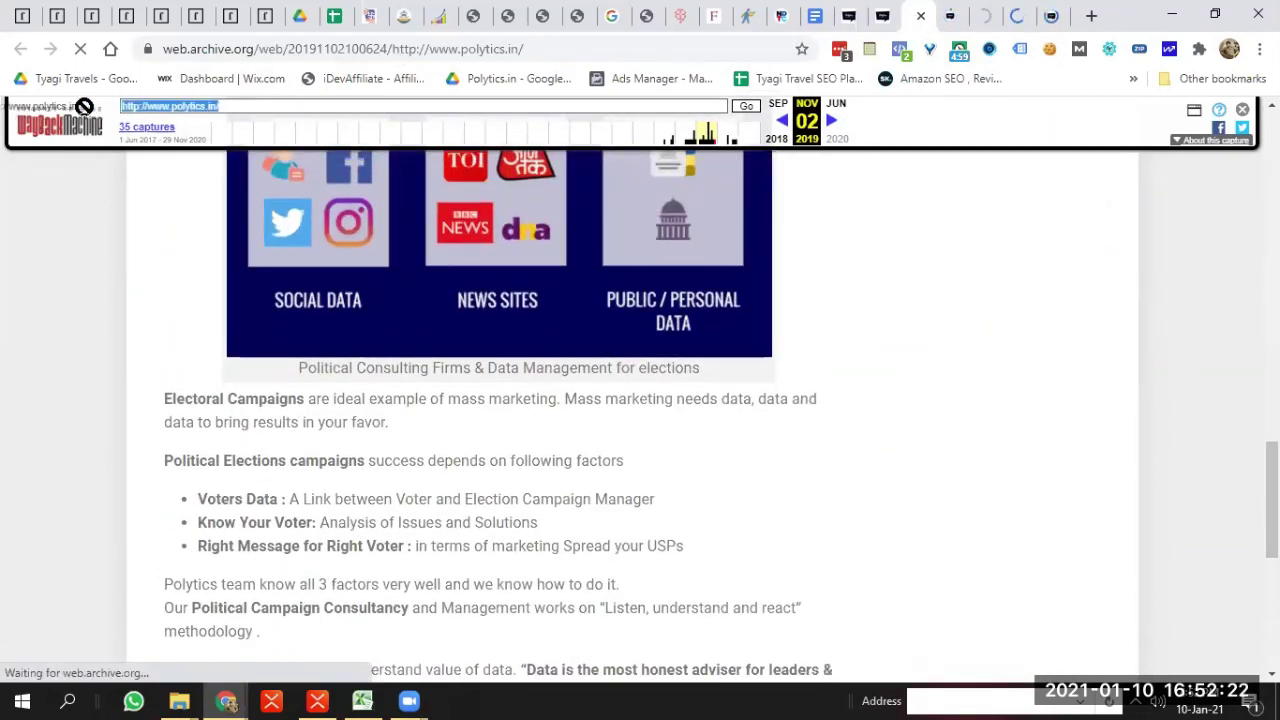
pyautogui.click(921, 16)
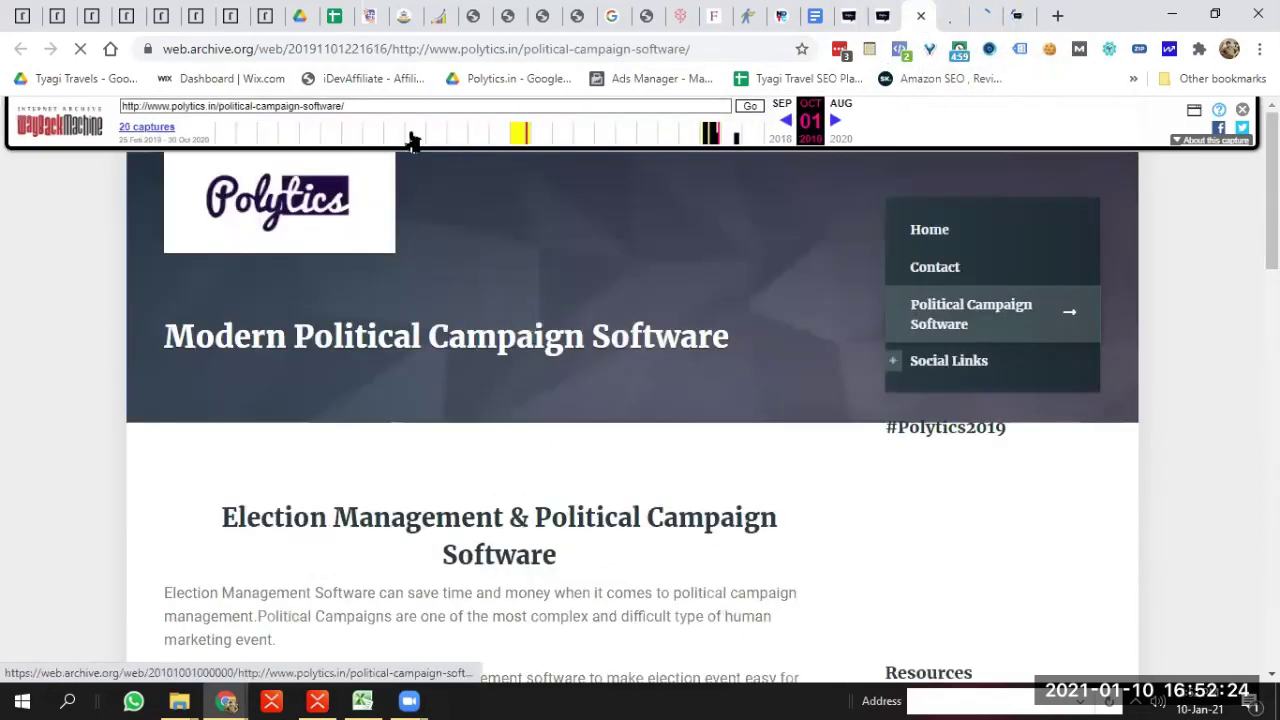
pyautogui.click(222, 106)
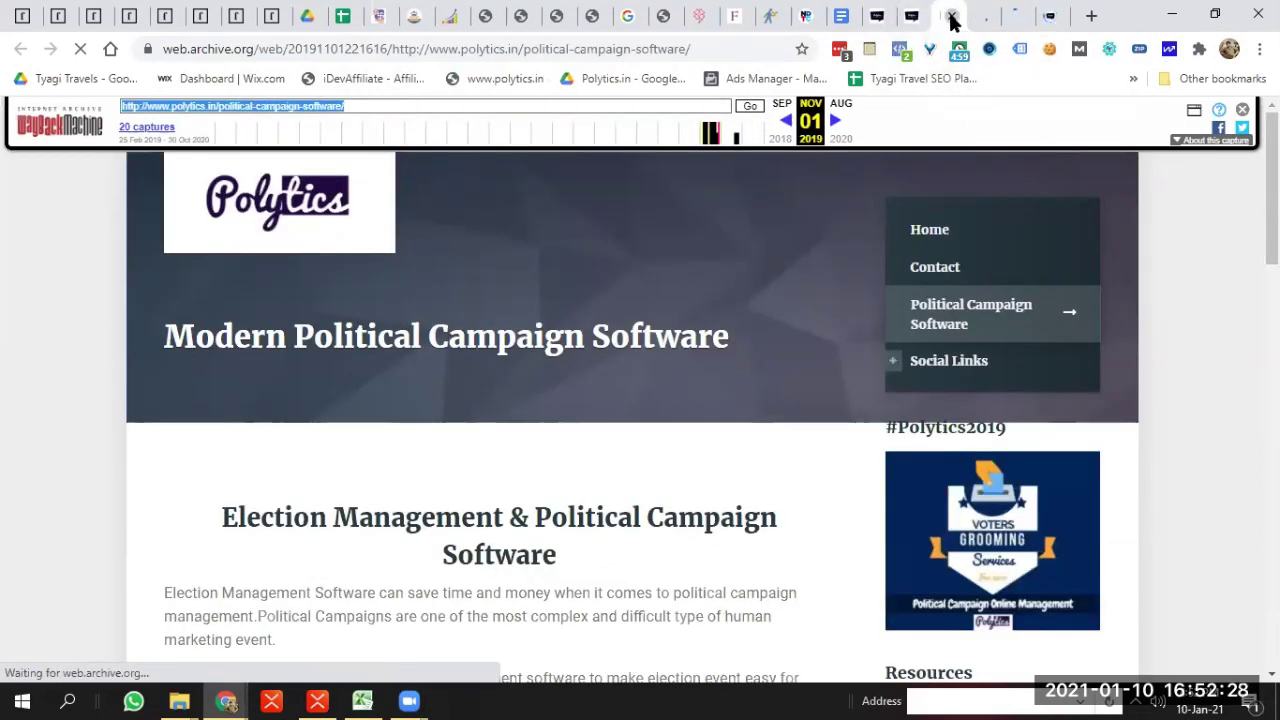
pyautogui.click(951, 16)
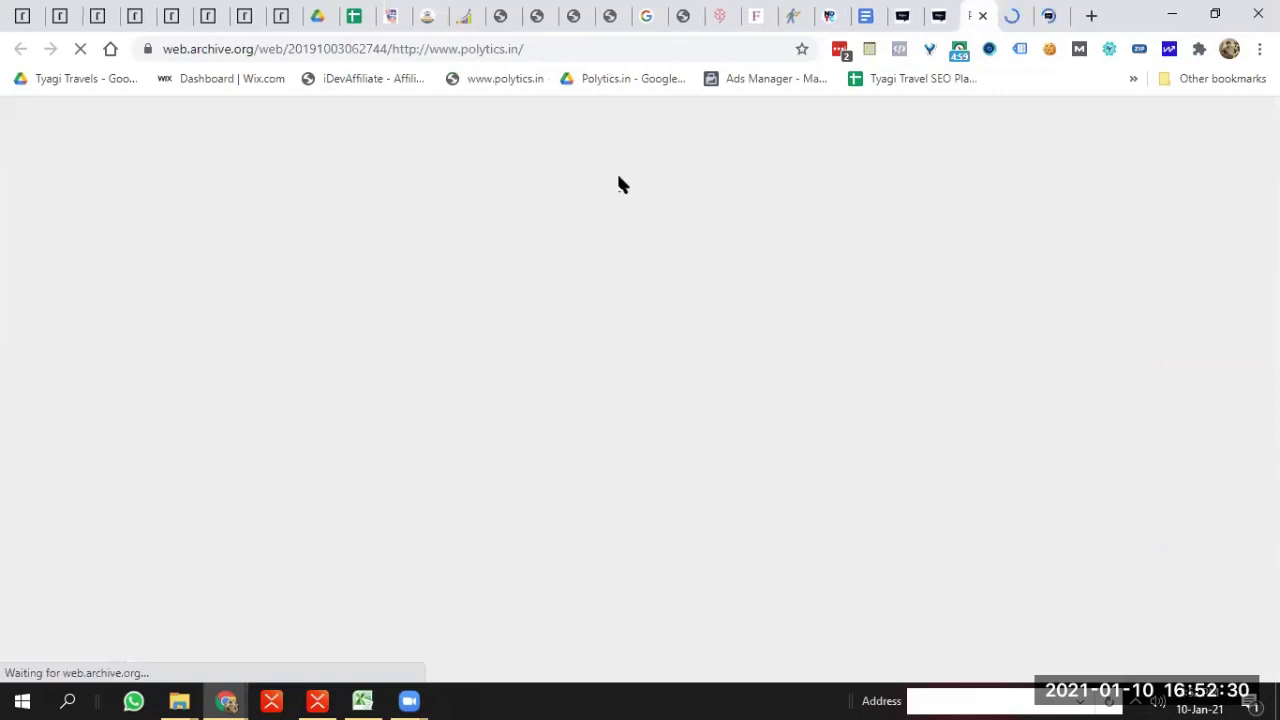
# Switch to the archived Political Advertising page and examine its address and content
pyautogui.click(1022, 10)
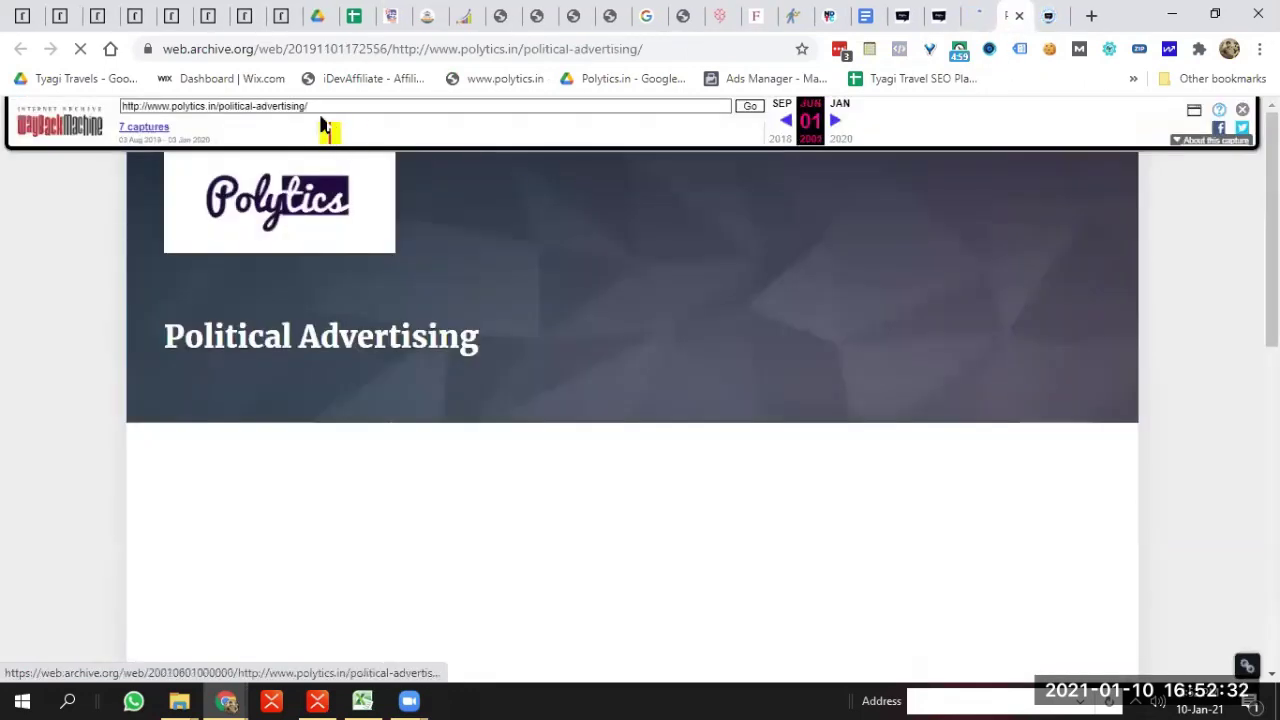
pyautogui.click(219, 108)
pyautogui.click(294, 108)
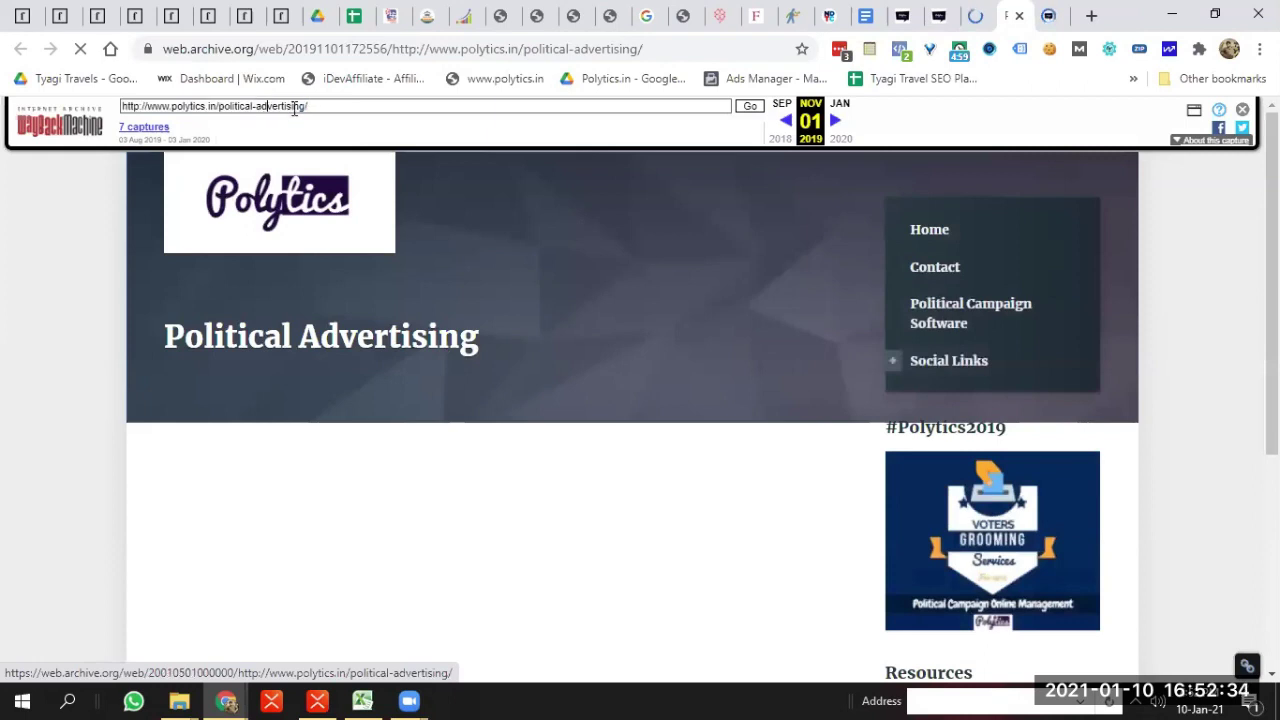
pyautogui.scroll(-5, 615, 205)
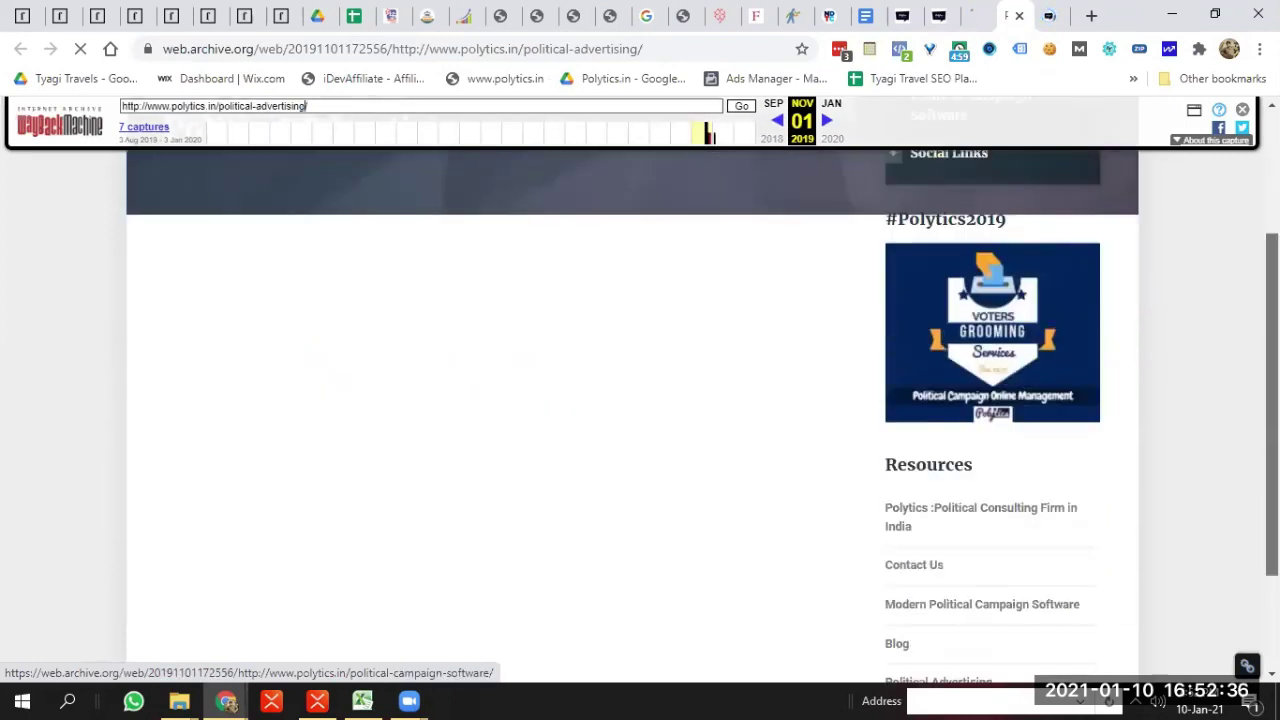
pyautogui.scroll(5, 615, 205)
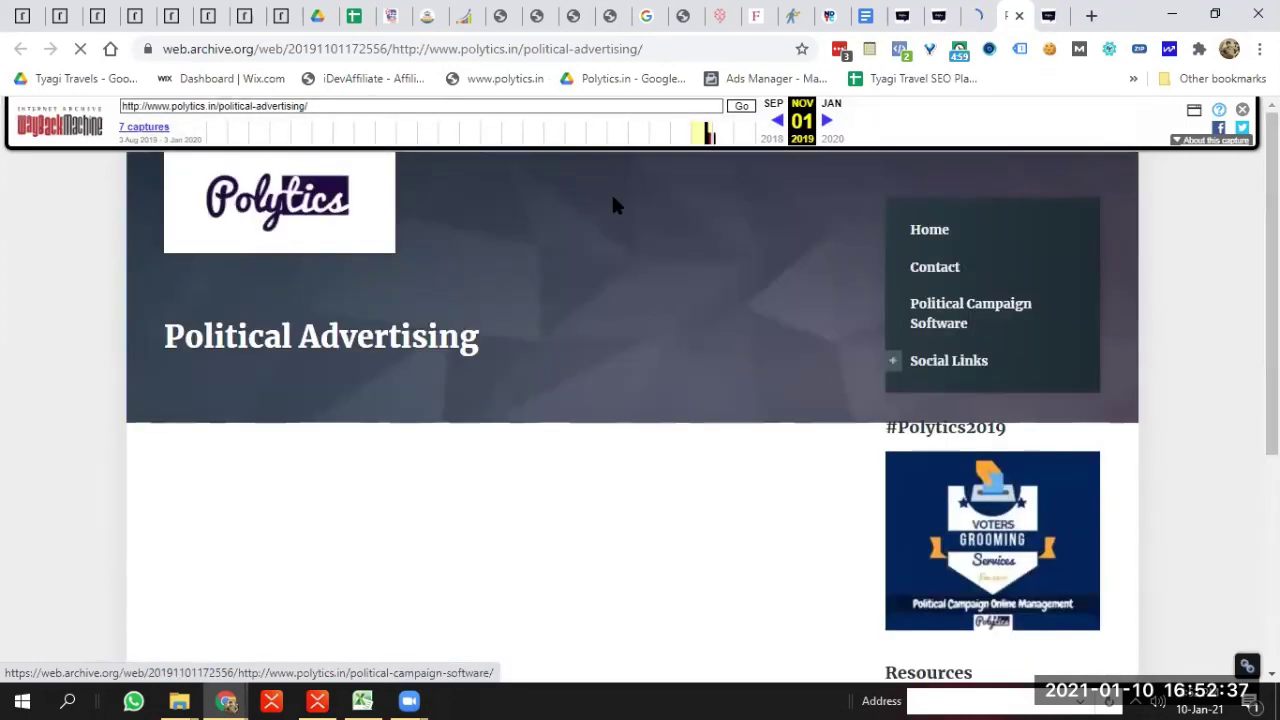
pyautogui.click(391, 111)
pyautogui.hotkey('ctrl', 'c')
pyautogui.click(1095, 18)
pyautogui.hotkey('ctrl', 'v')
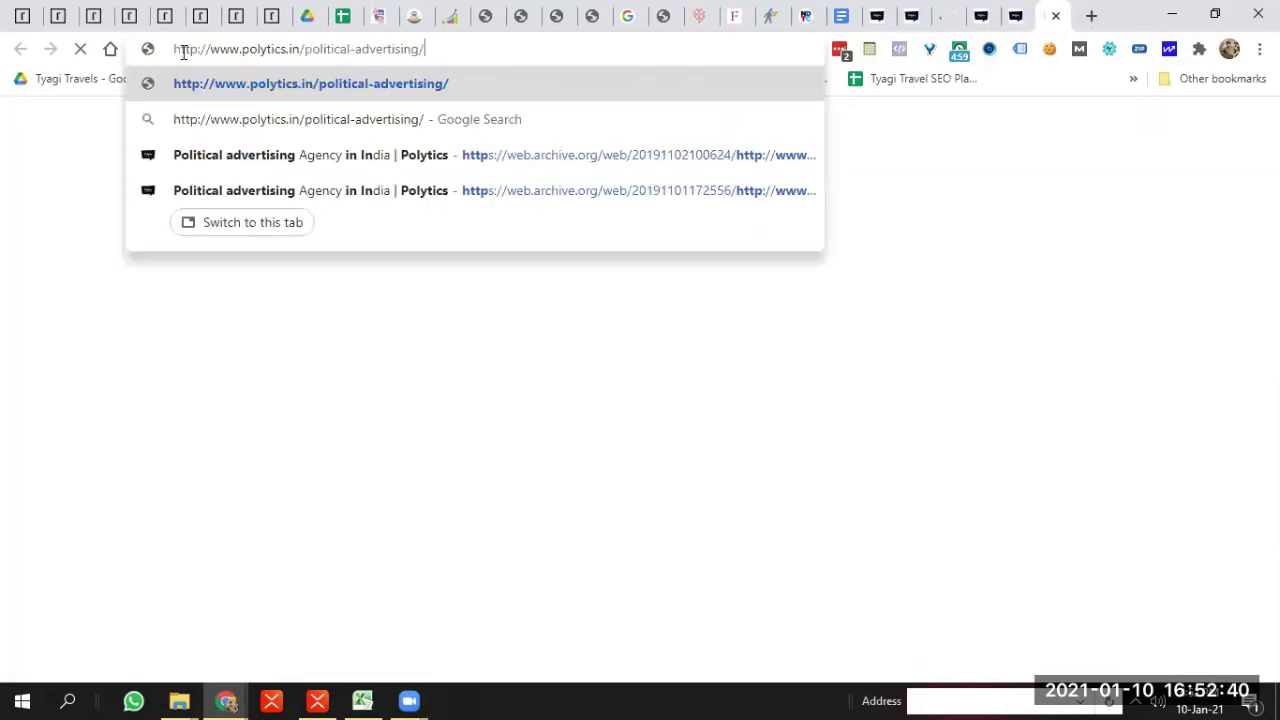
pyautogui.click(175, 49)
pyautogui.write('site:')
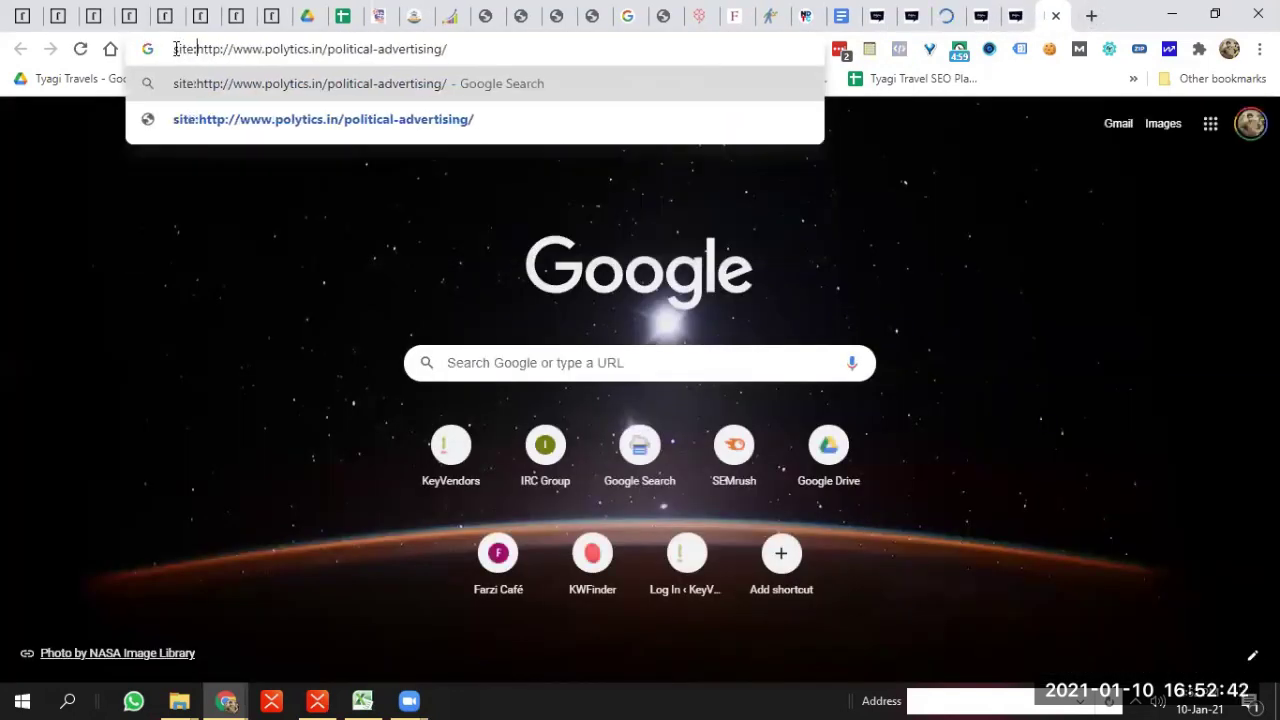
pyautogui.press('Return')
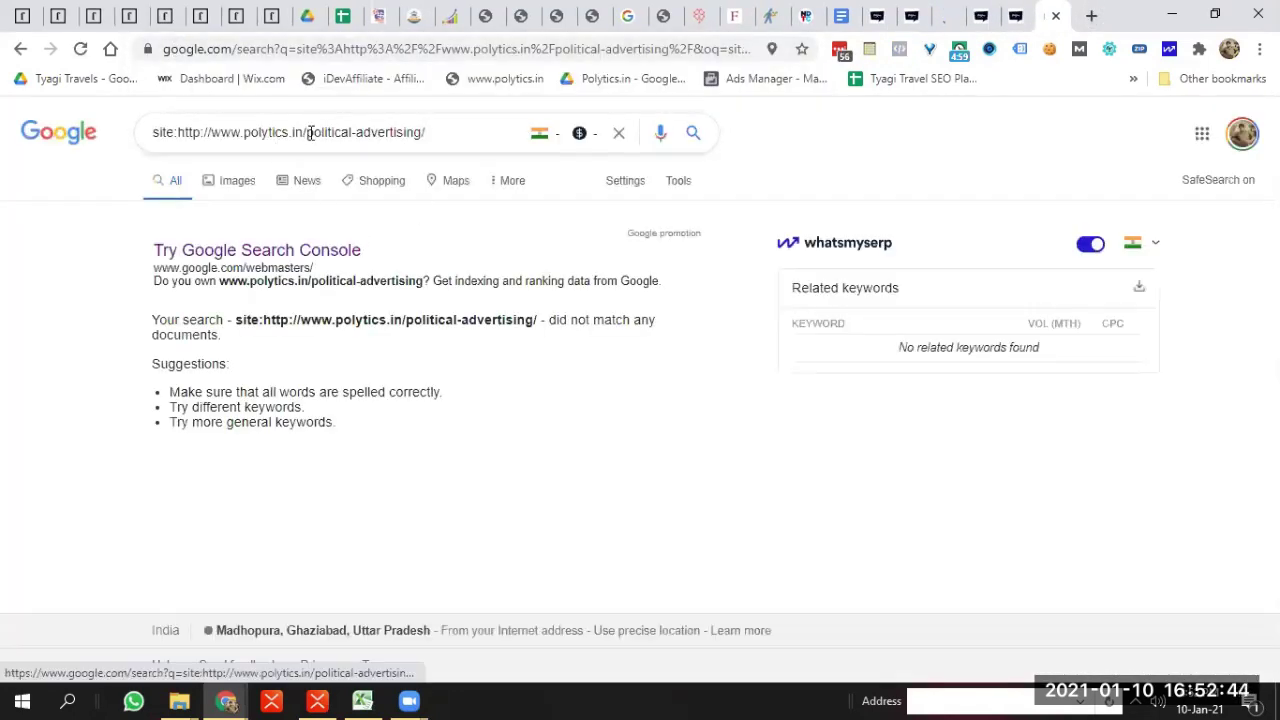
pyautogui.click(305, 132)
pyautogui.hotkey('shift', 'End')
pyautogui.hotkey('ctrl', 'c')
pyautogui.click(697, 132)
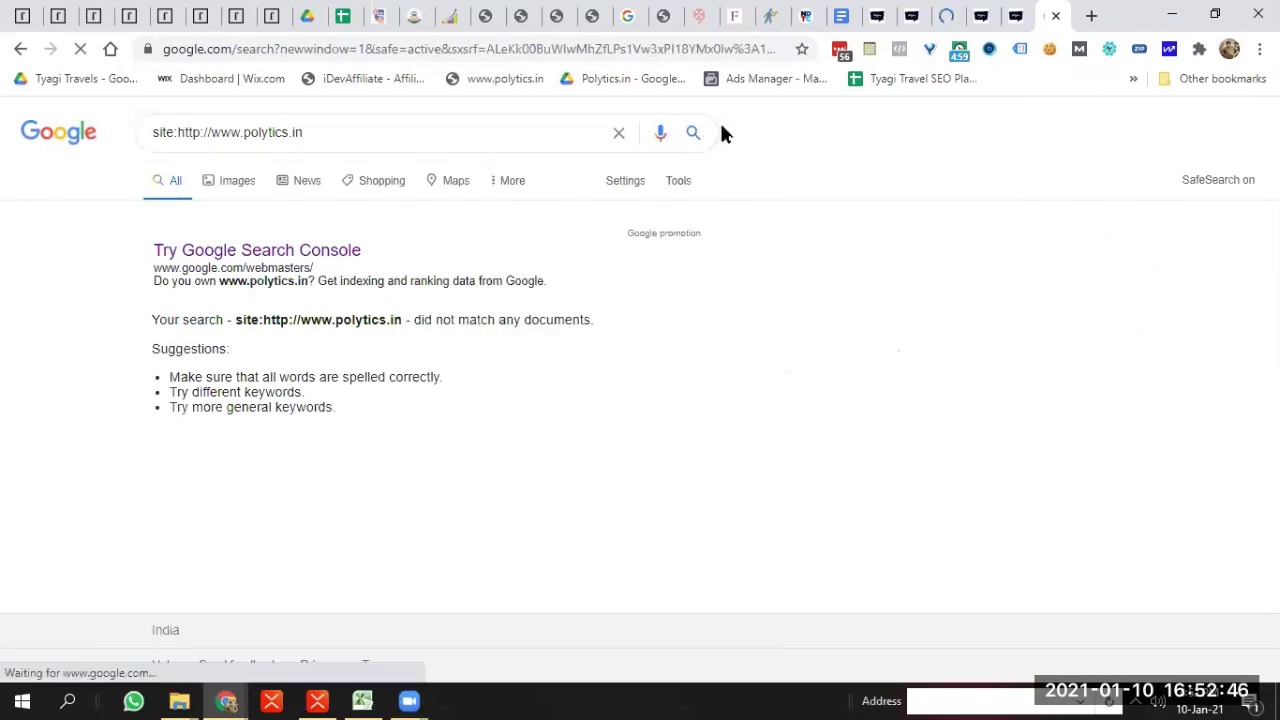
# Return to the archived Political Advertising page and copy the political-advertising slug from its address
pyautogui.click(946, 10)
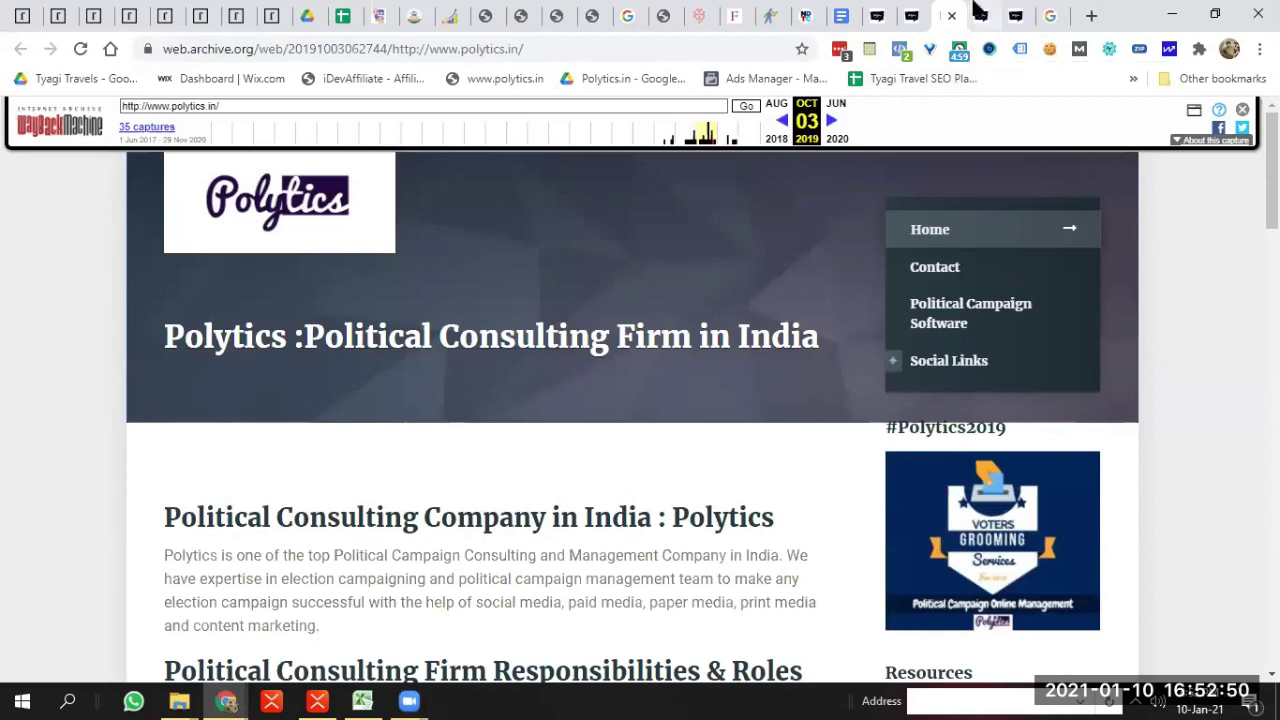
pyautogui.click(978, 10)
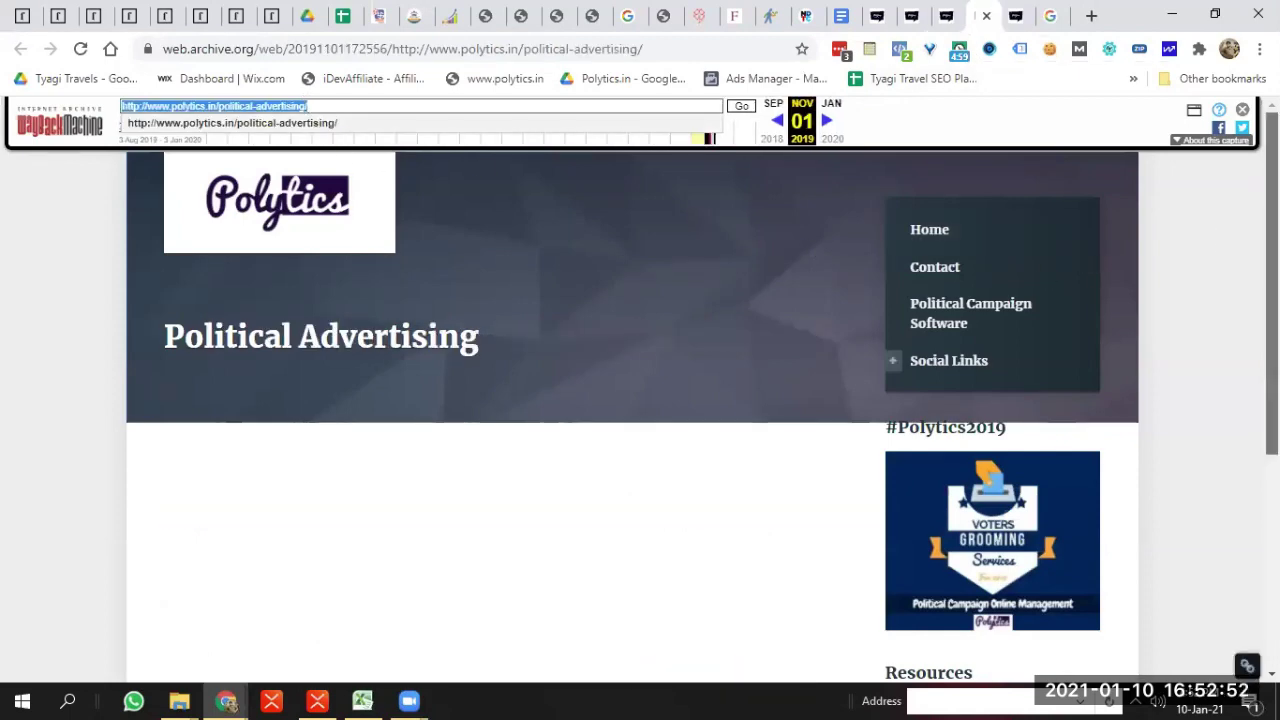
pyautogui.scroll(-4, 1270, 280)
pyautogui.scroll(4, 1270, 280)
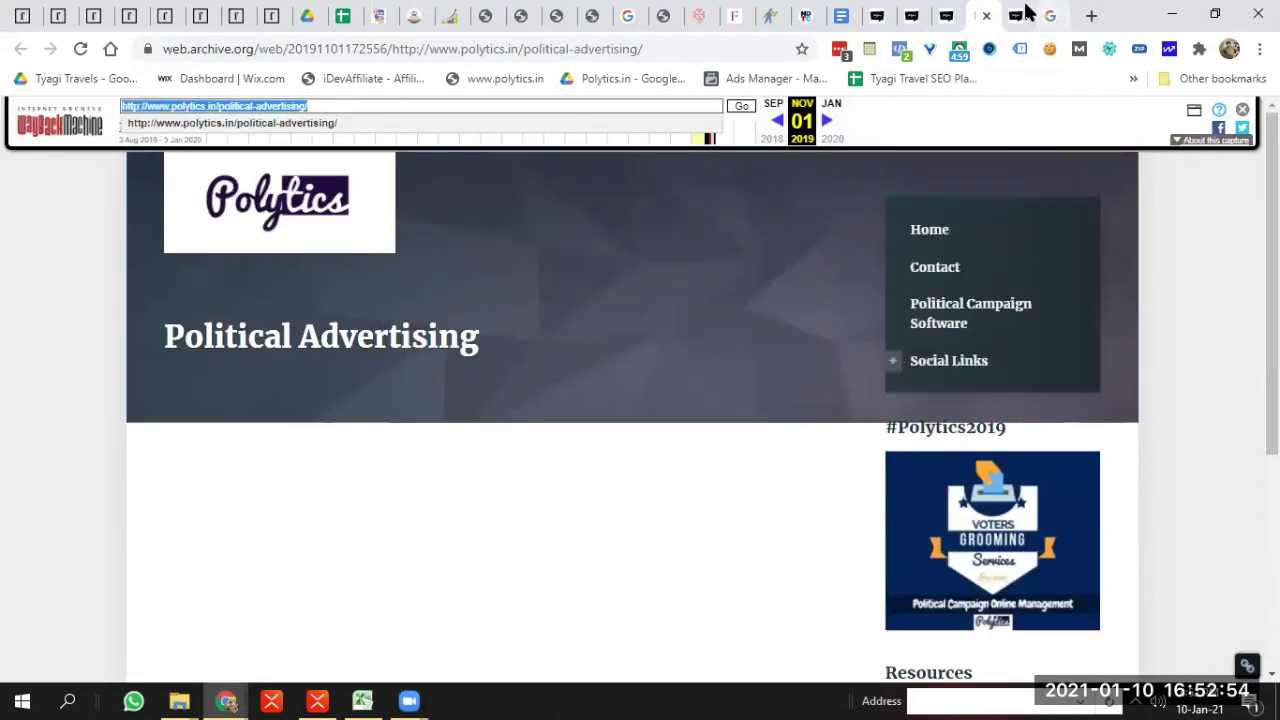
pyautogui.click(219, 105)
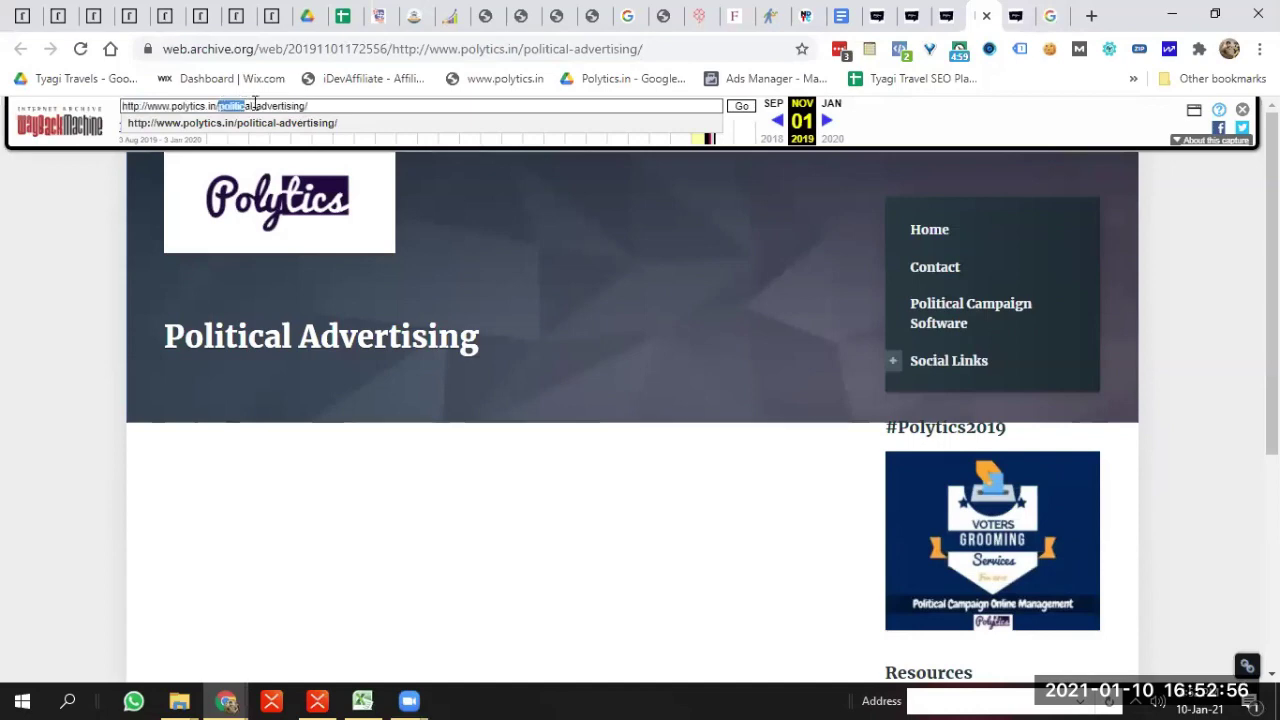
# Check the WordPress pages list for a Political Advertising page and start a new page
pyautogui.click(167, 14)
pyautogui.click(120, 14)
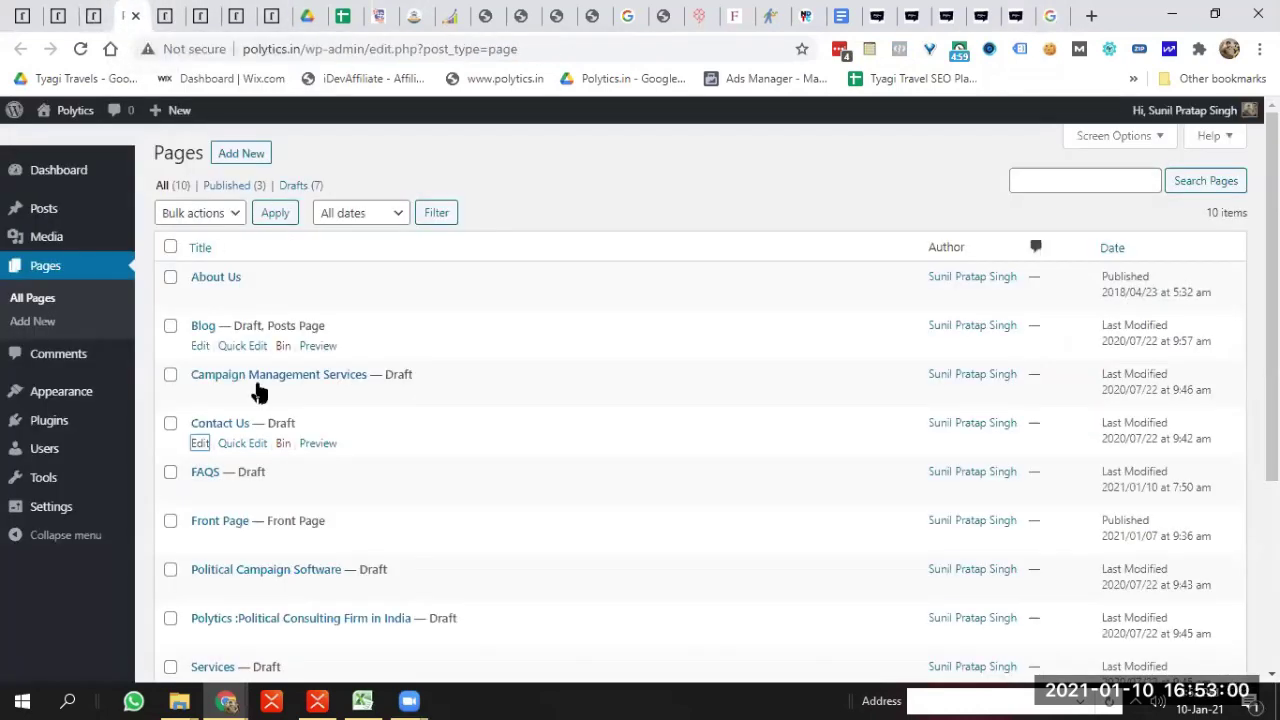
pyautogui.scroll(-2, 260, 420)
pyautogui.scroll(-1, 914, 422)
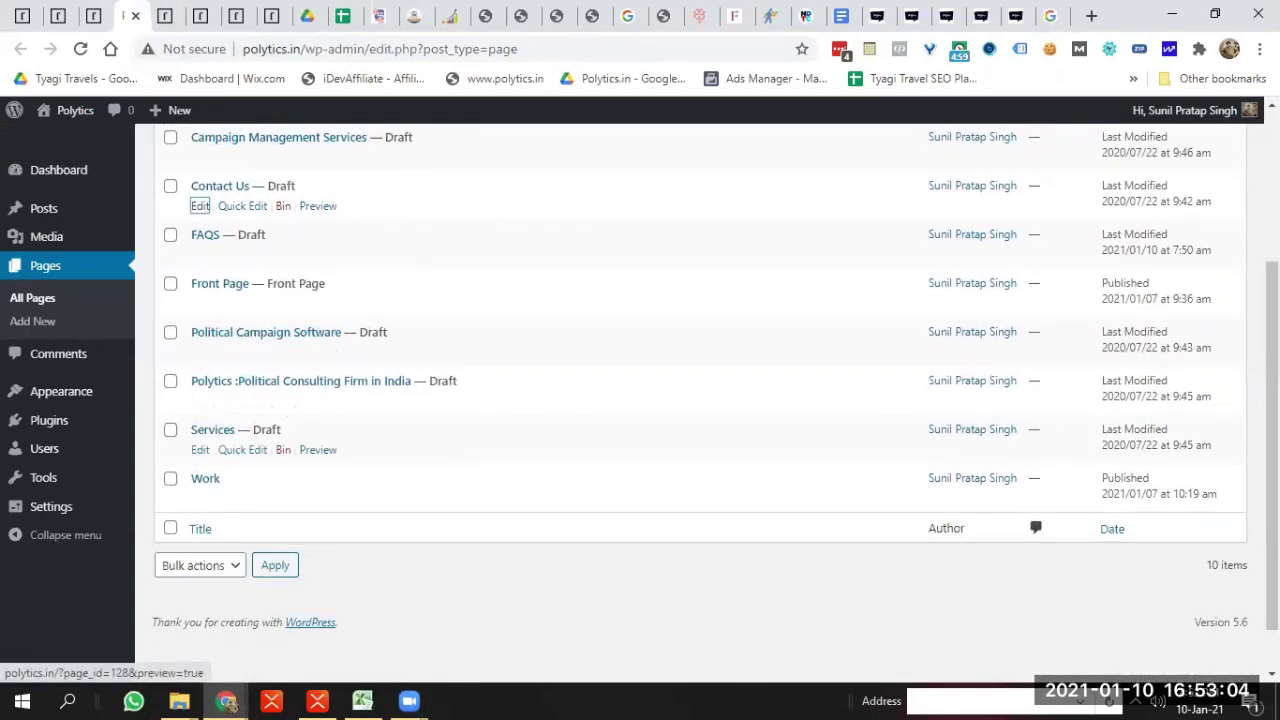
pyautogui.scroll(3, 491, 258)
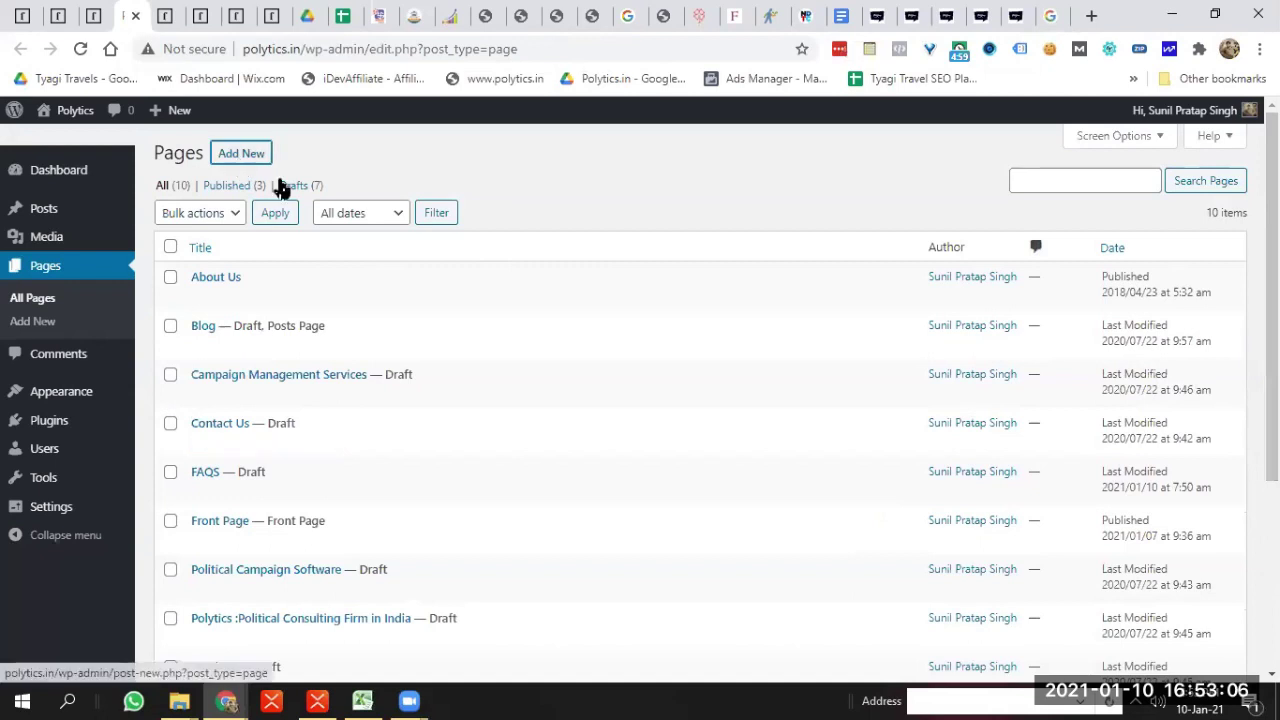
pyautogui.click(241, 153)
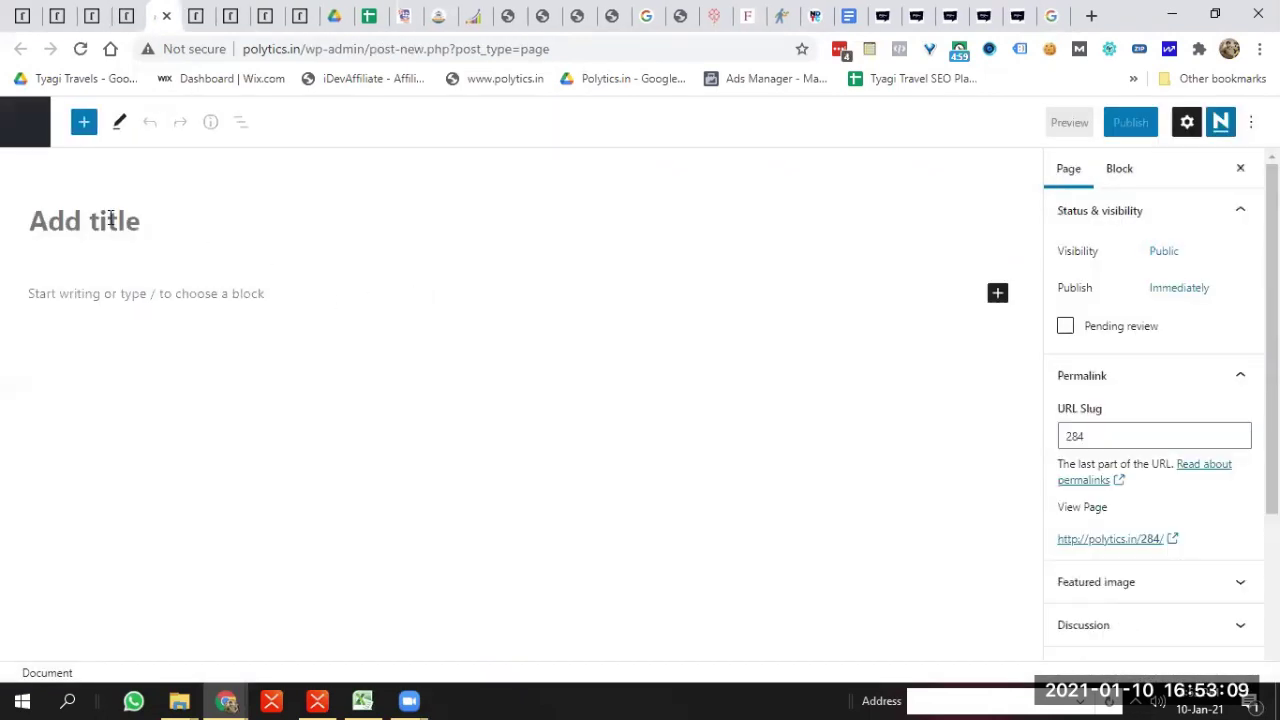
# Paste the copied slug as the new page's title and edit it to read Political Advertising
pyautogui.click(125, 224)
pyautogui.hotkey('ctrl', 'v')
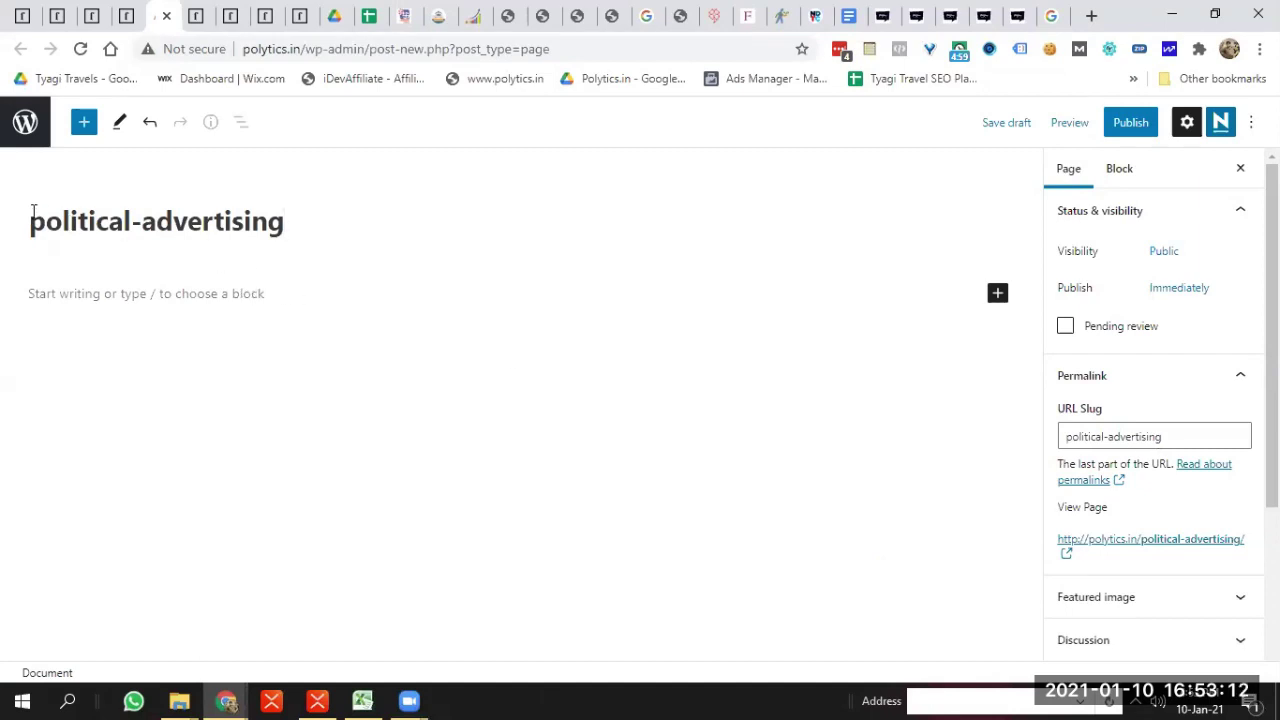
pyautogui.write('P')
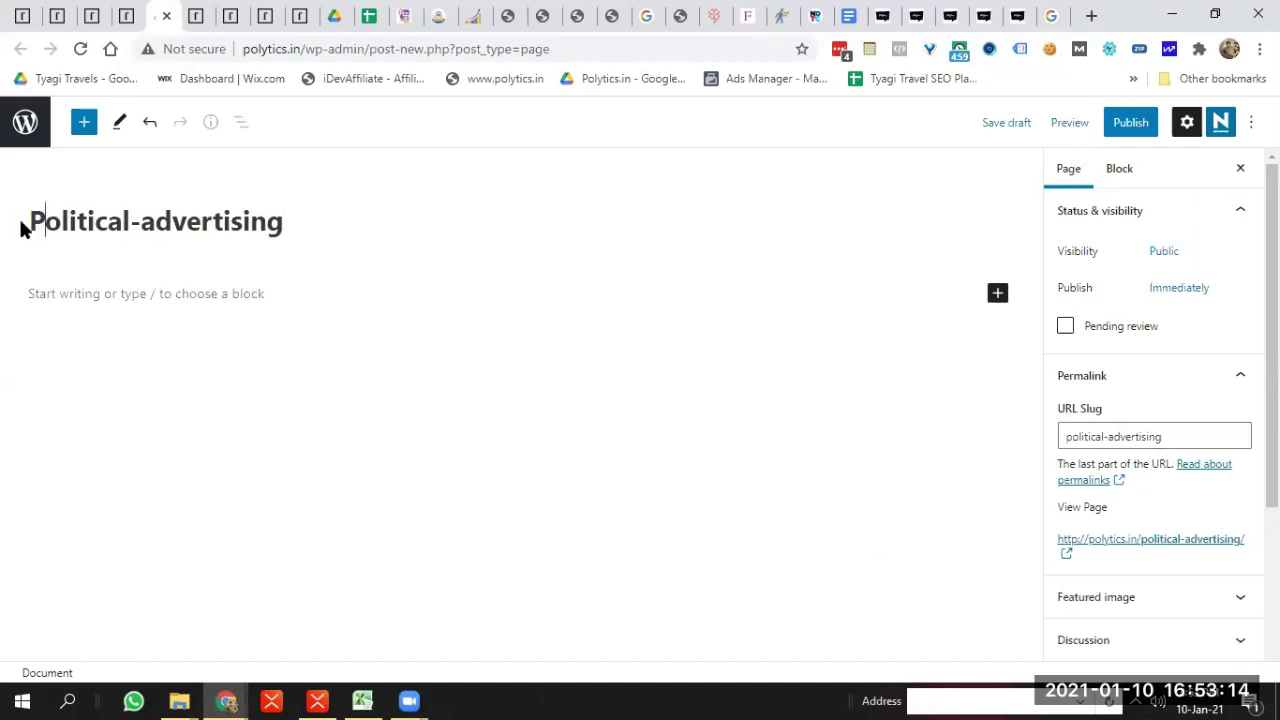
pyautogui.write(' A')
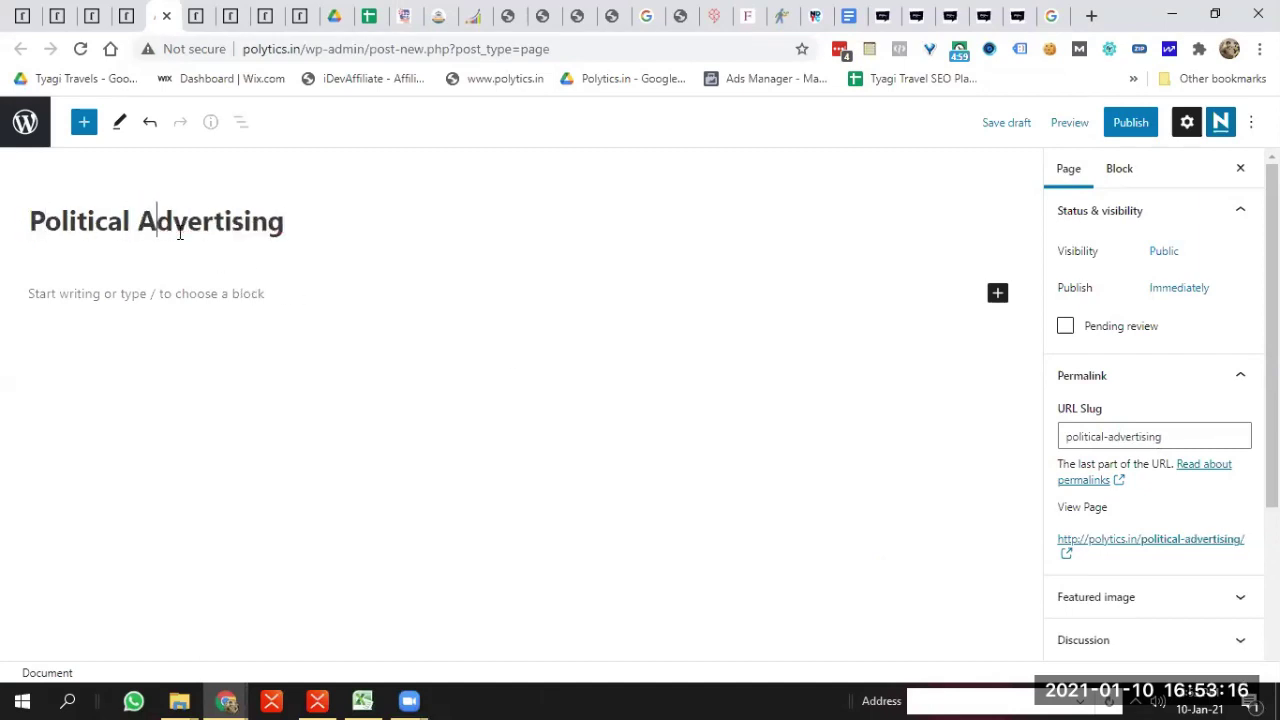
# Publish the Political Advertising page and view the live page in a new tab
pyautogui.click(1140, 134)
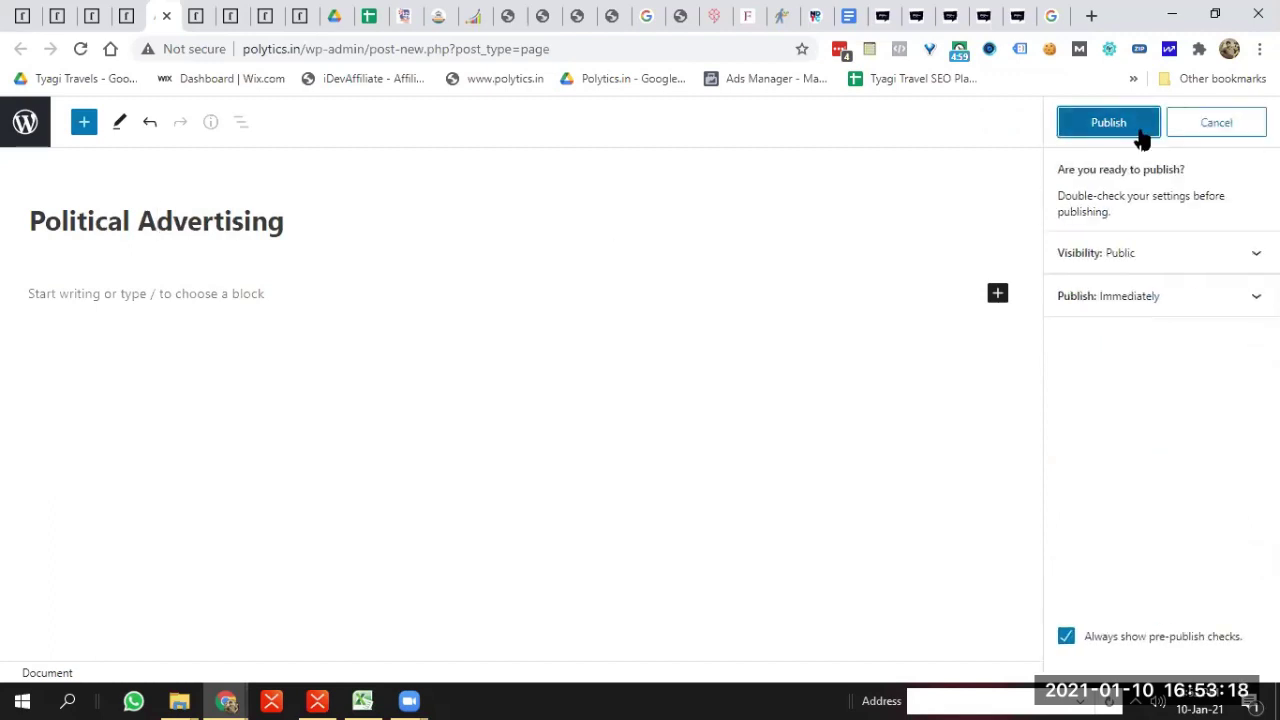
pyautogui.click(1137, 134)
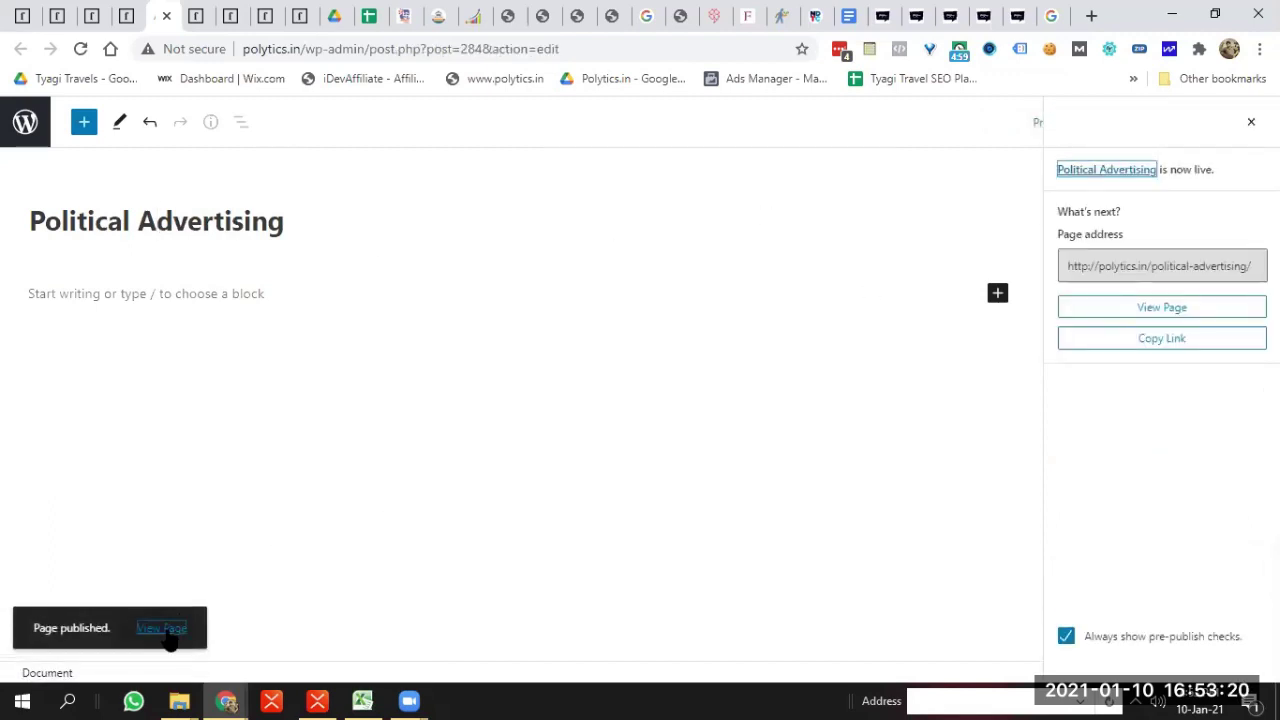
pyautogui.middleClick(165, 630)
pyautogui.click(193, 12)
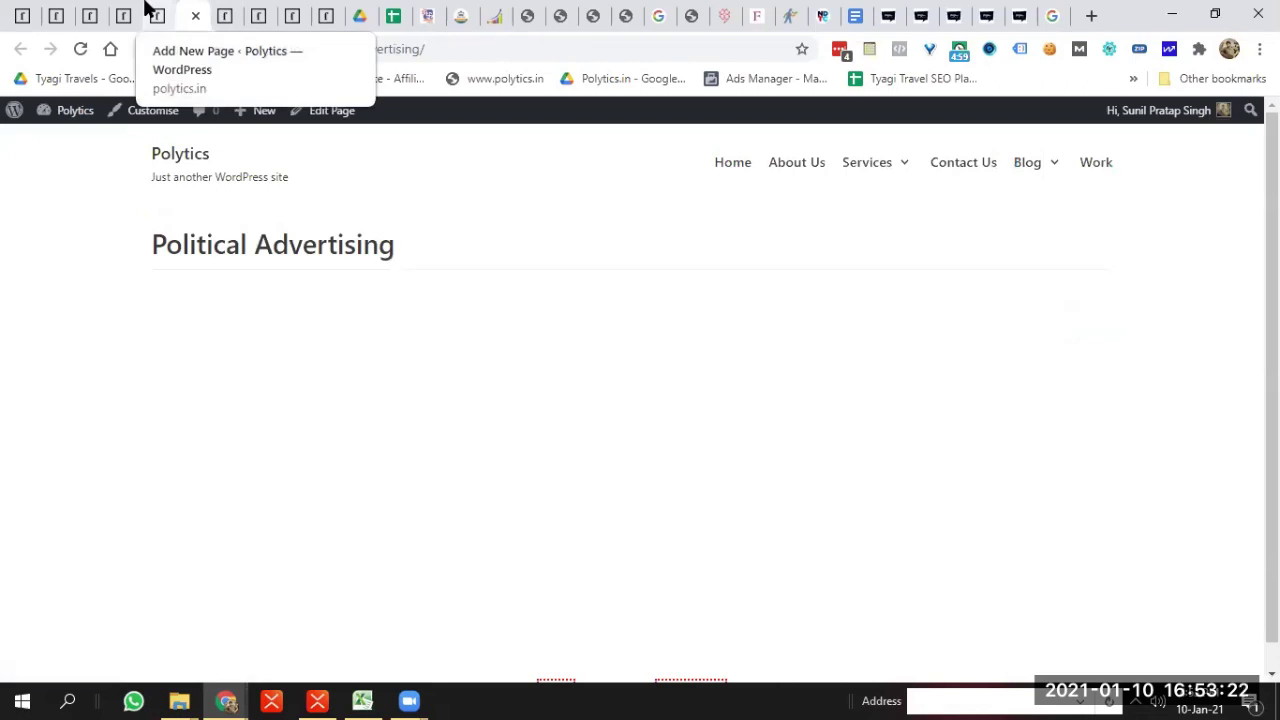
# Return to the page editor and open the block picker, then close the archived Political Advertising page
pyautogui.click(148, 12)
pyautogui.click(997, 296)
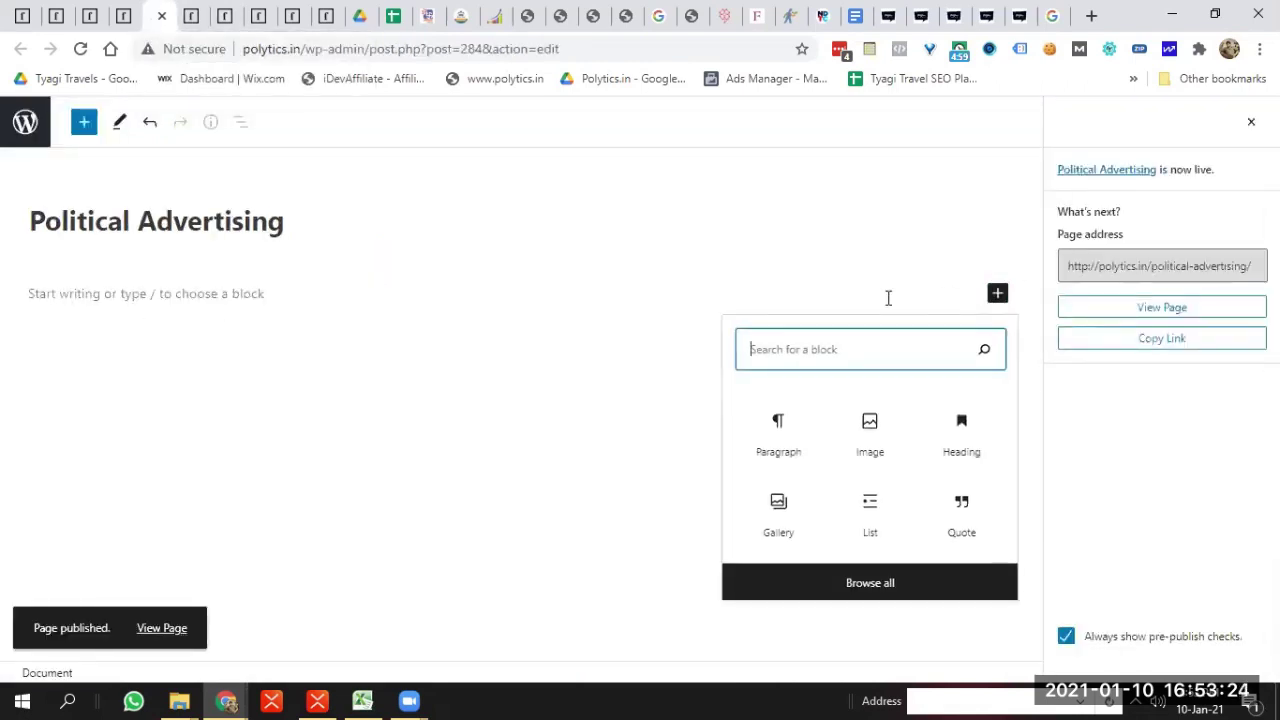
pyautogui.click(987, 14)
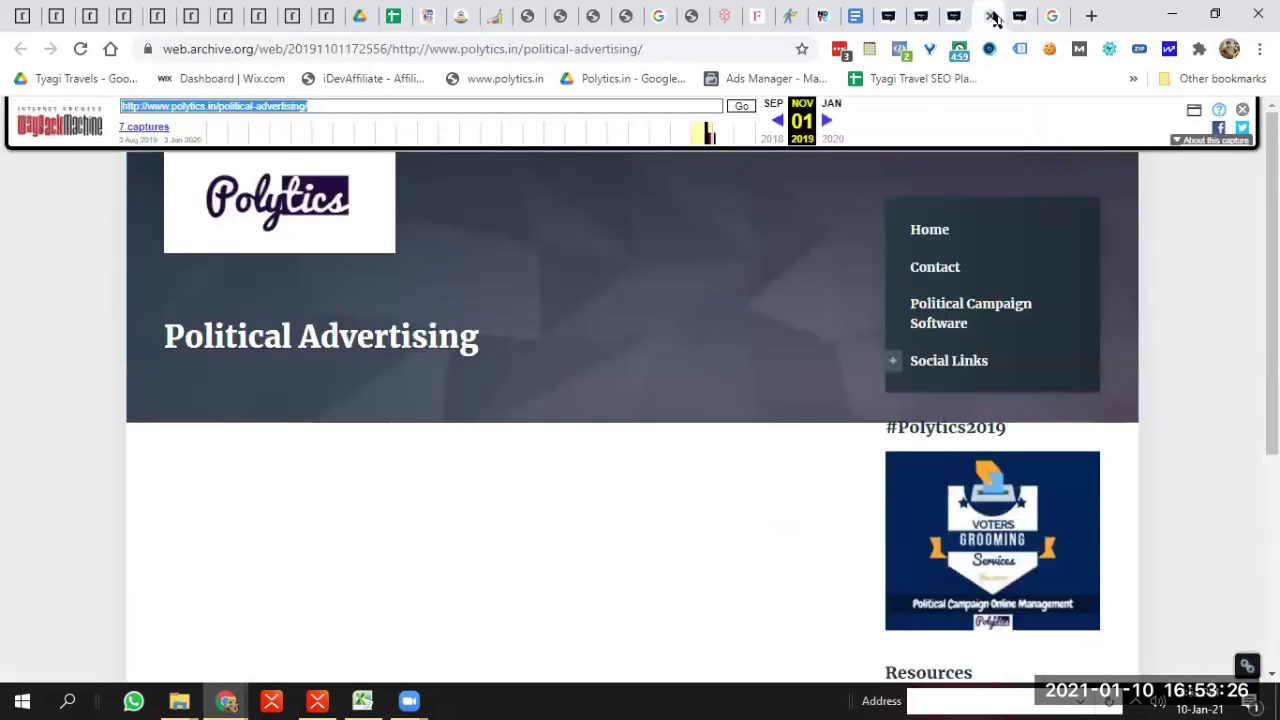
pyautogui.click(991, 16)
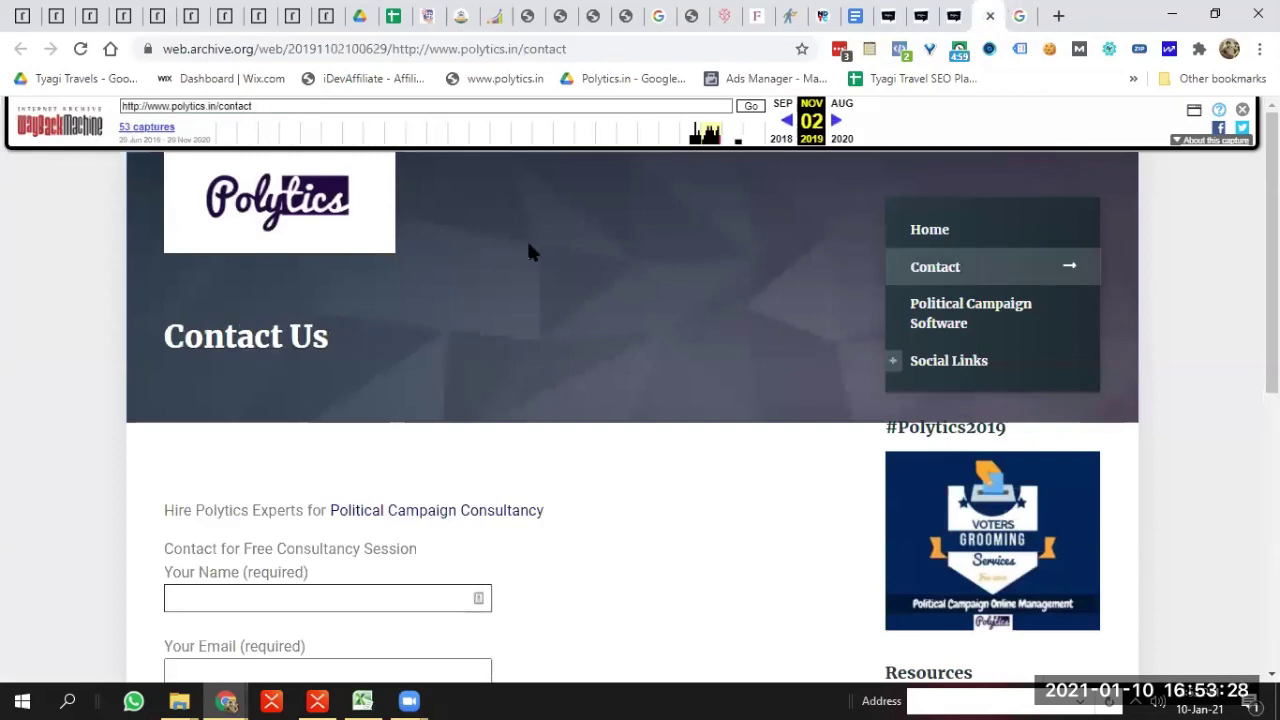
# Examine the archived Contact Us page's consultancy text, form fields and Resources links
pyautogui.scroll(-3, 1272, 300)
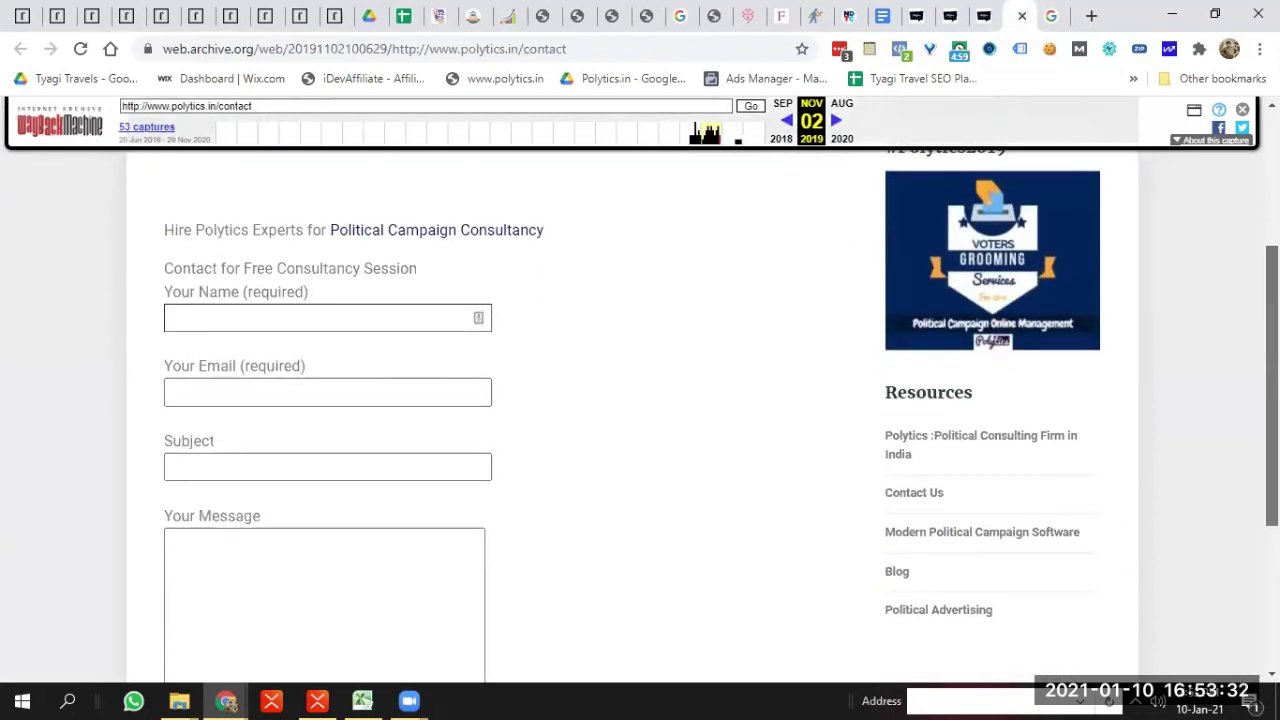
pyautogui.scroll(1, 702, 394)
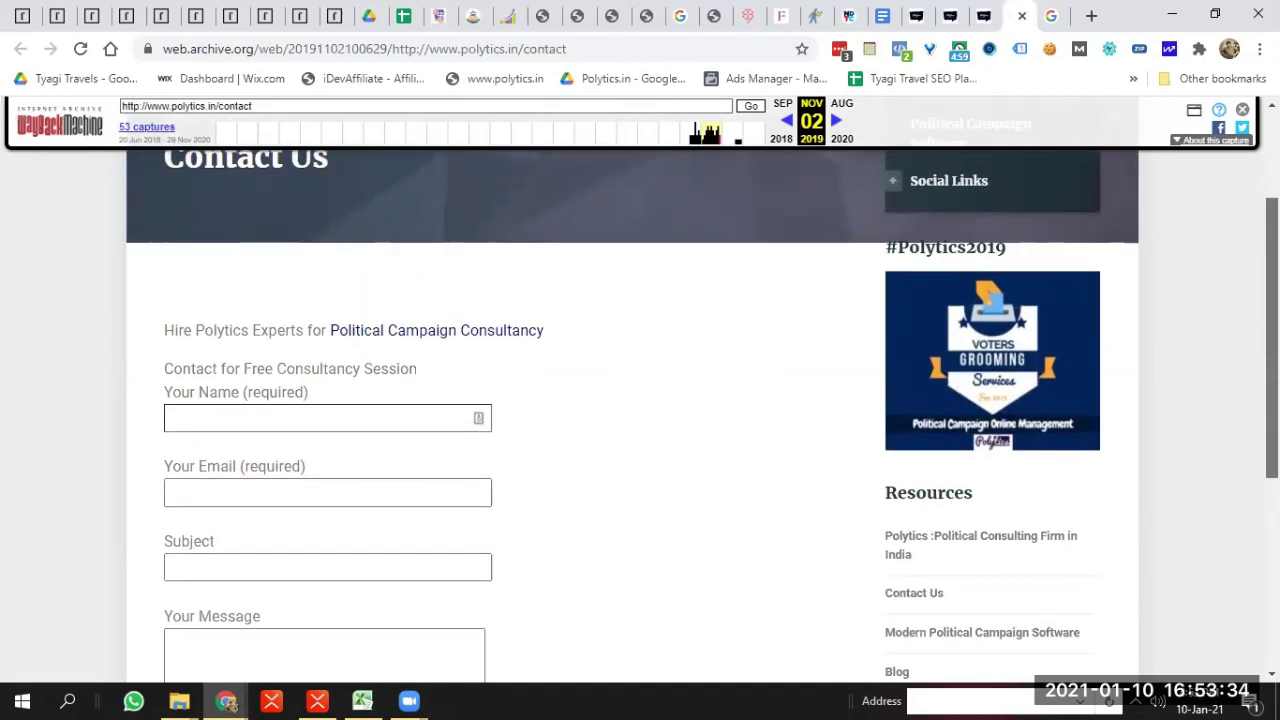
pyautogui.scroll(-4, 702, 394)
pyautogui.scroll(2, 702, 394)
pyautogui.scroll(3, 471, 371)
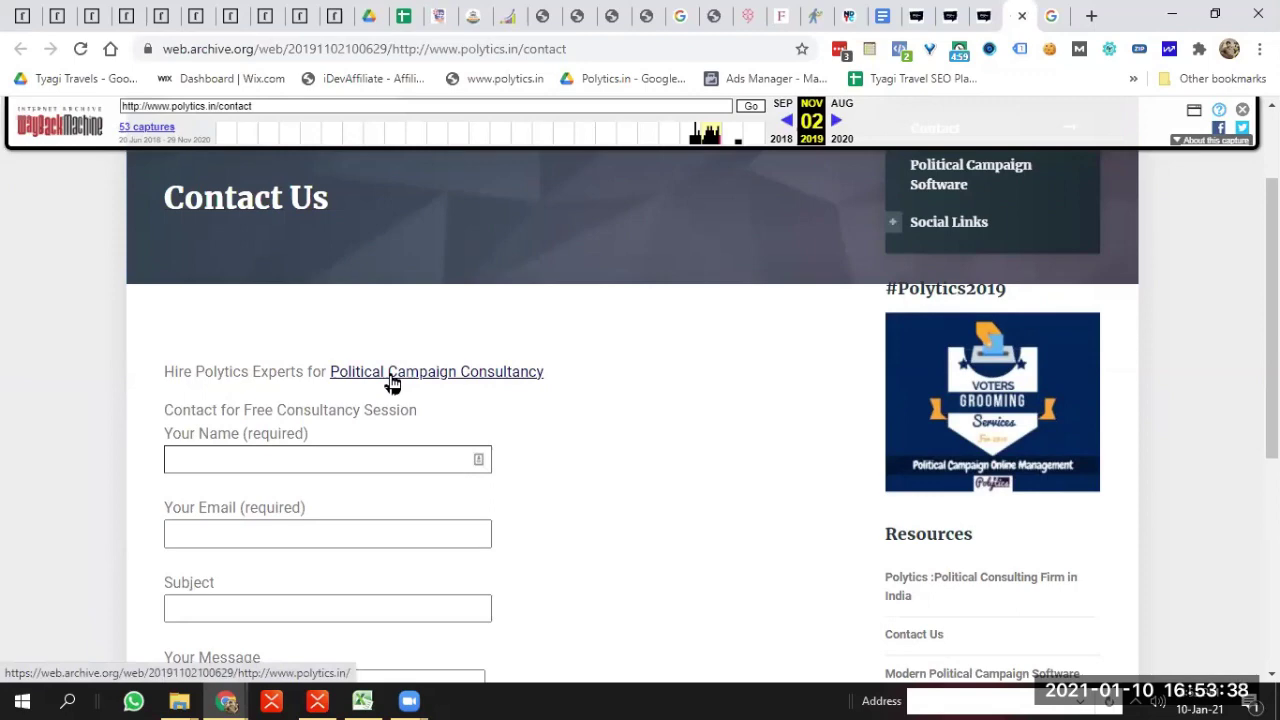
pyautogui.scroll(1, 392, 384)
pyautogui.scroll(-2, 392, 384)
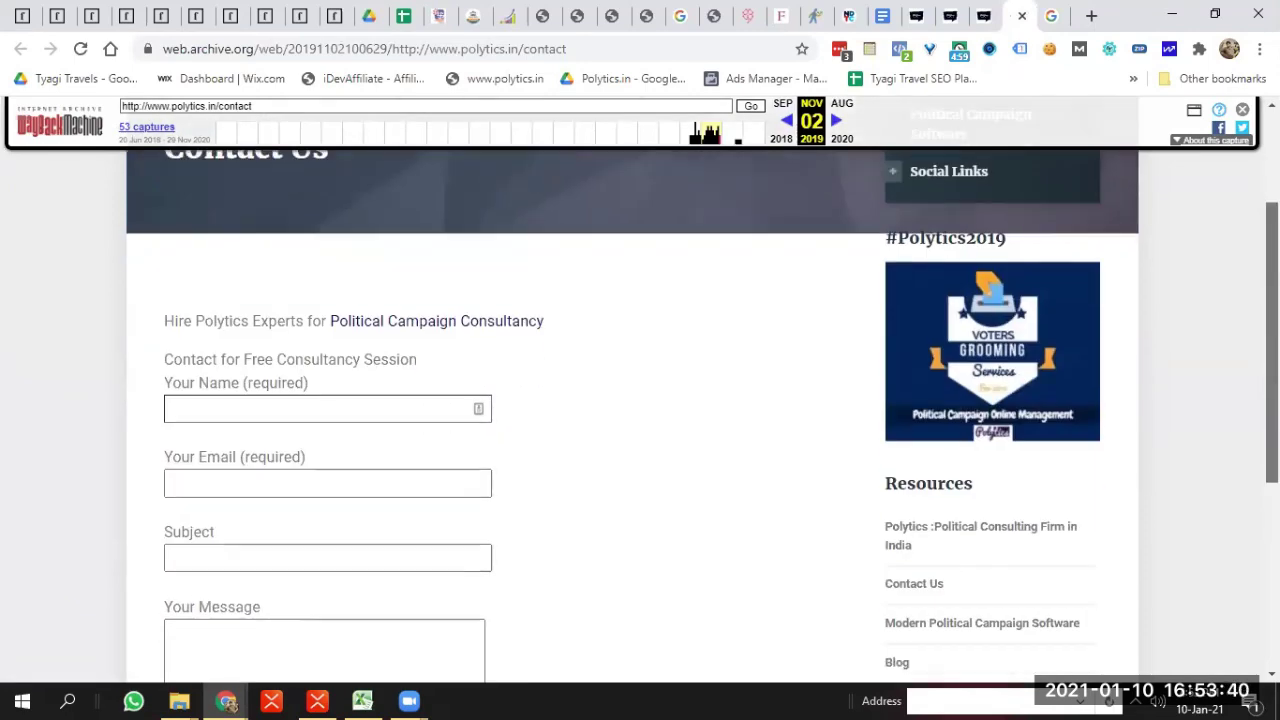
# Open the archived Contact page's YouTube, Instagram, Facebook and Twitter social links in separate background tabs
pyautogui.scroll(2, 871, 349)
pyautogui.moveTo(951, 314)
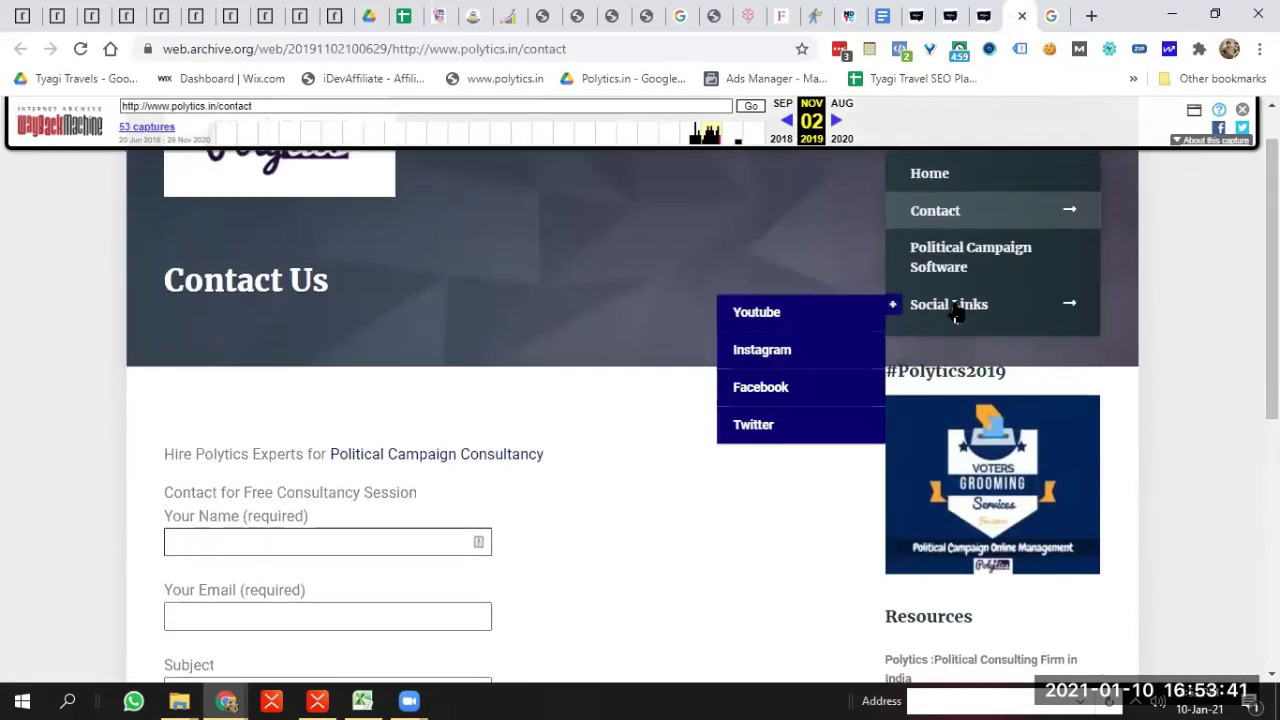
pyautogui.middleClick(816, 320)
pyautogui.middleClick(786, 354)
pyautogui.middleClick(777, 389)
pyautogui.middleClick(770, 425)
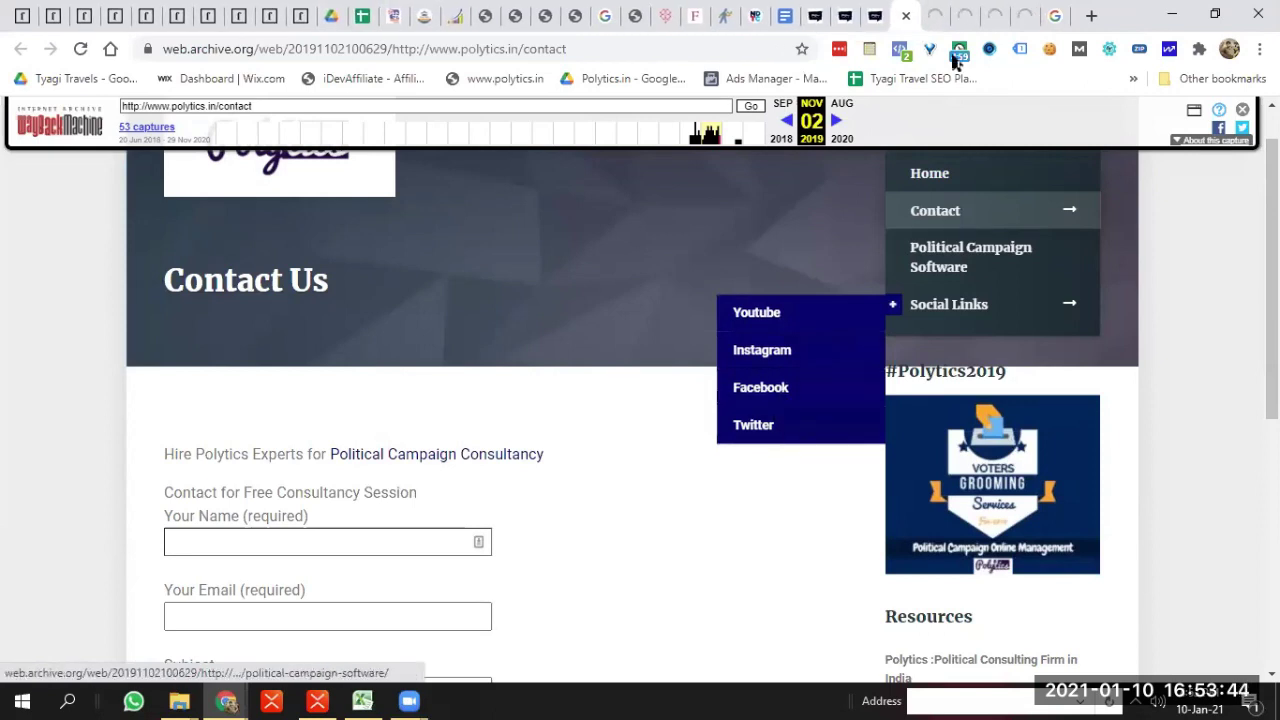
# Copy the YouTube channel URL from its archive tab and open the WordPress site's Contact Us page for editing
pyautogui.click(935, 15)
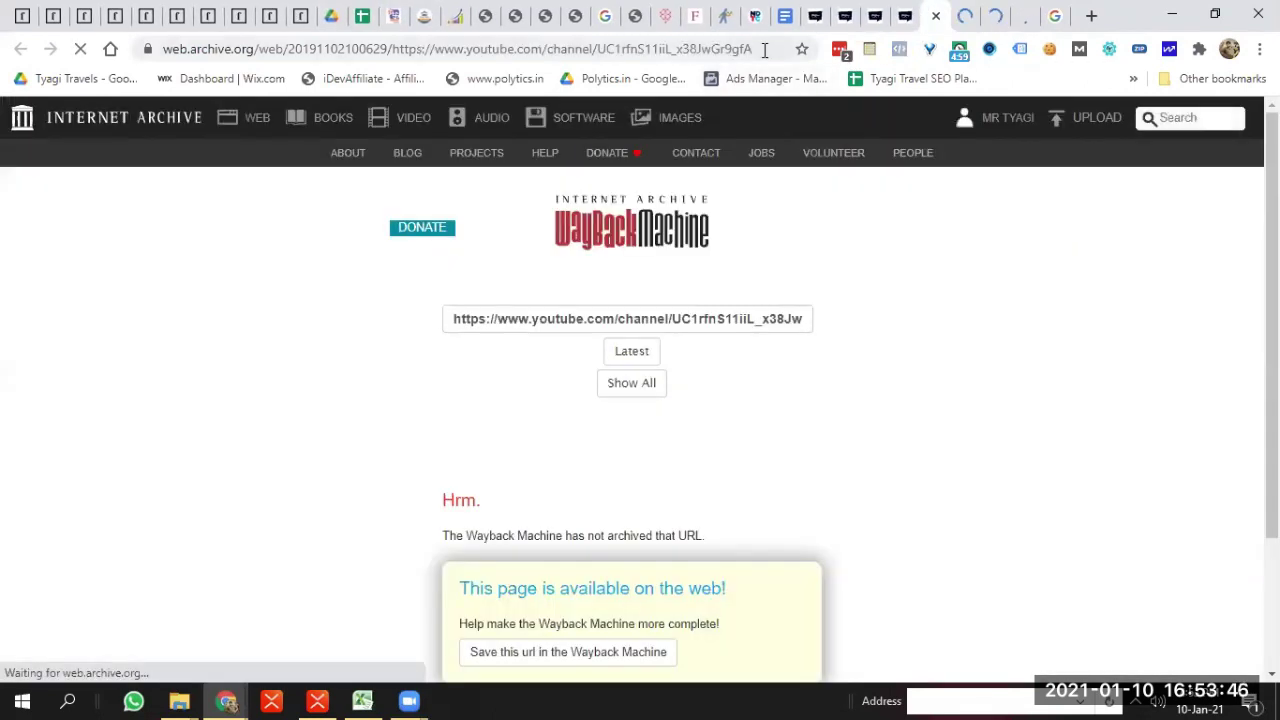
pyautogui.tripleClick(664, 314)
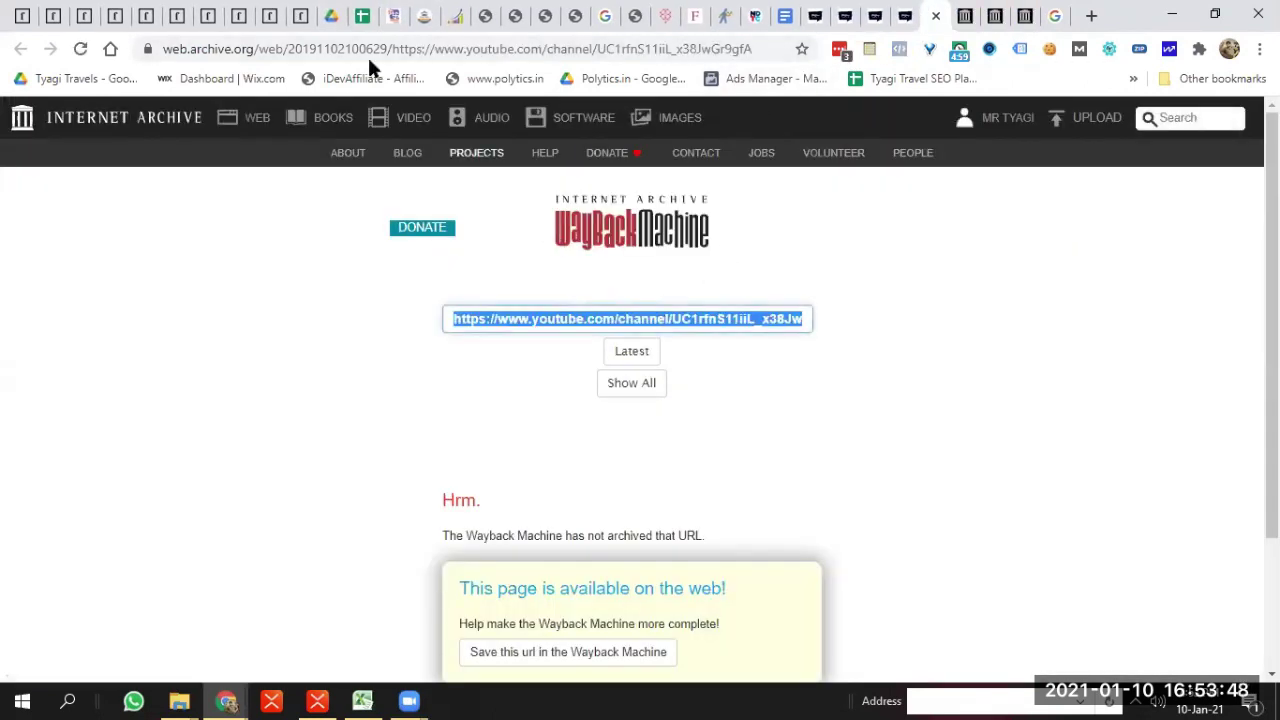
pyautogui.click(282, 12)
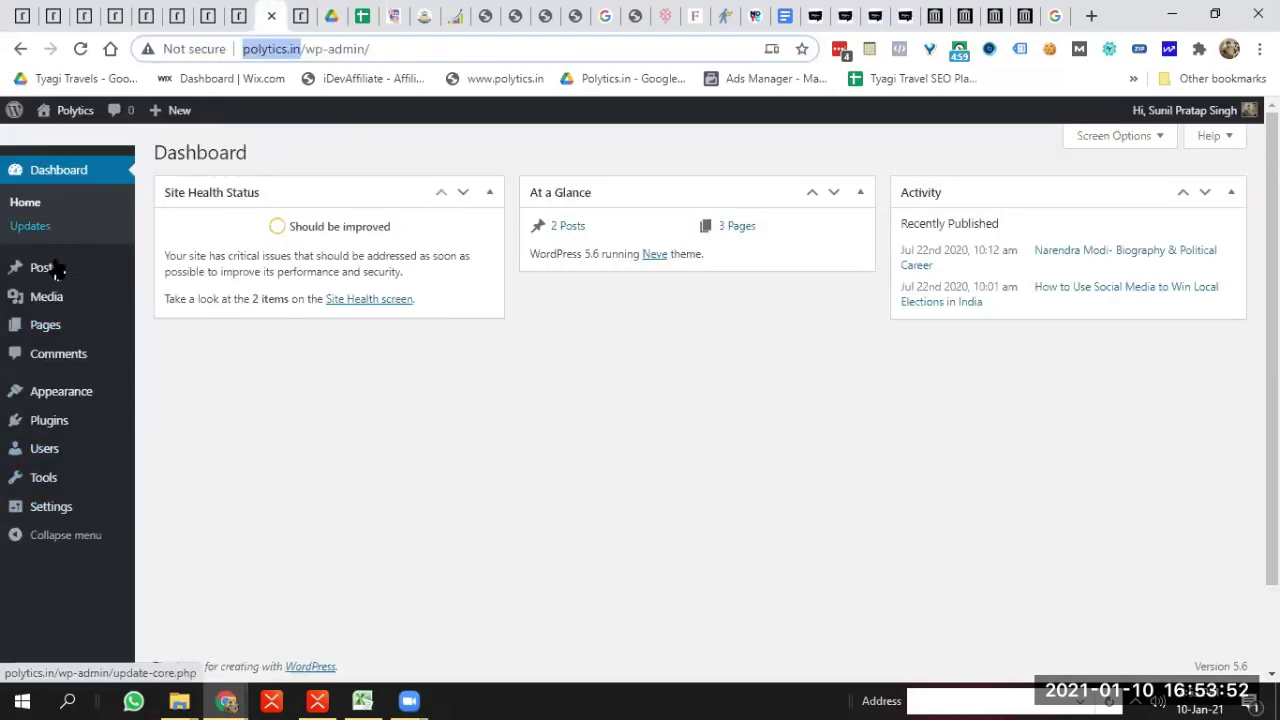
pyautogui.click(155, 338)
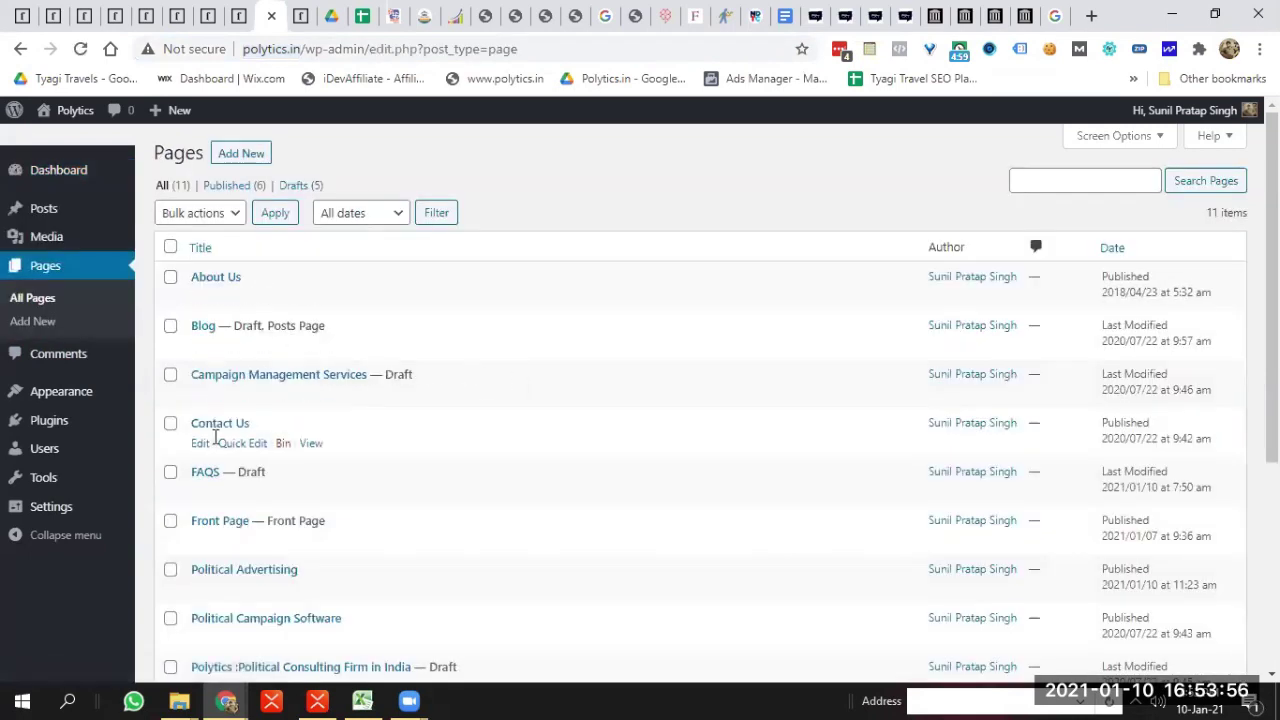
pyautogui.middleClick(200, 443)
pyautogui.click(292, 8)
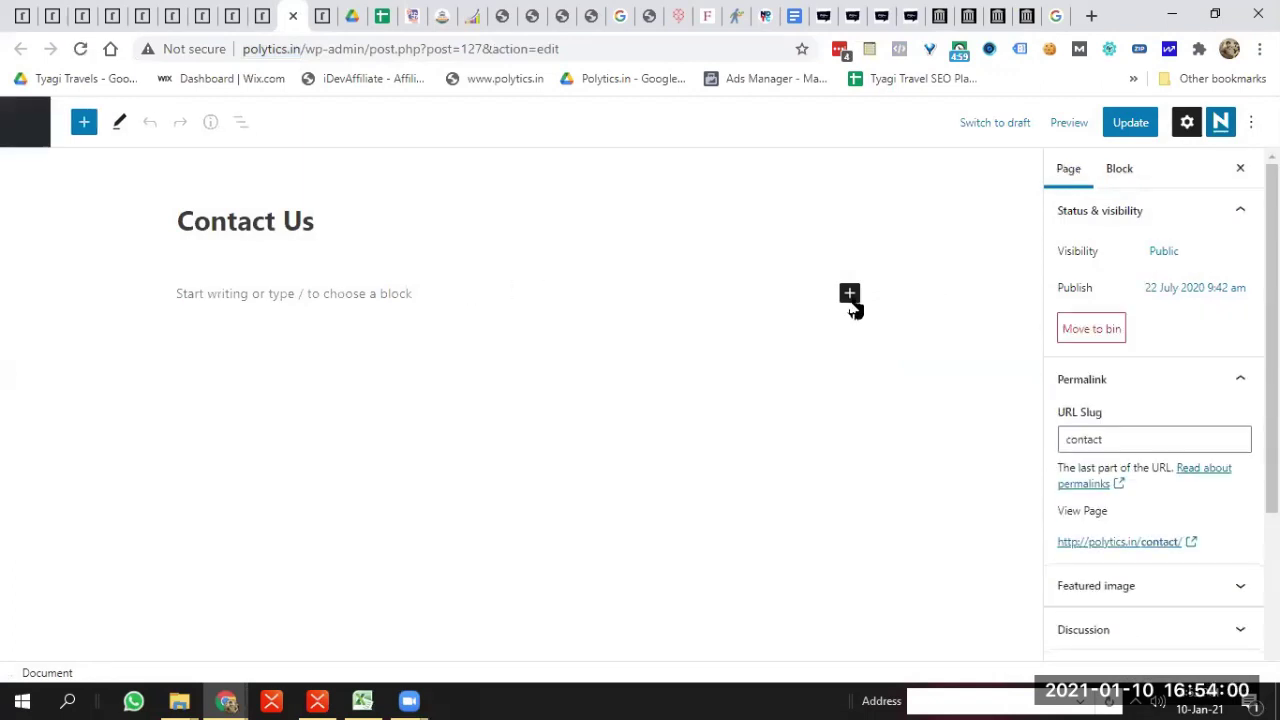
# Insert a Social Icons block below the Contact Us title
pyautogui.click(849, 294)
pyautogui.write('soc')
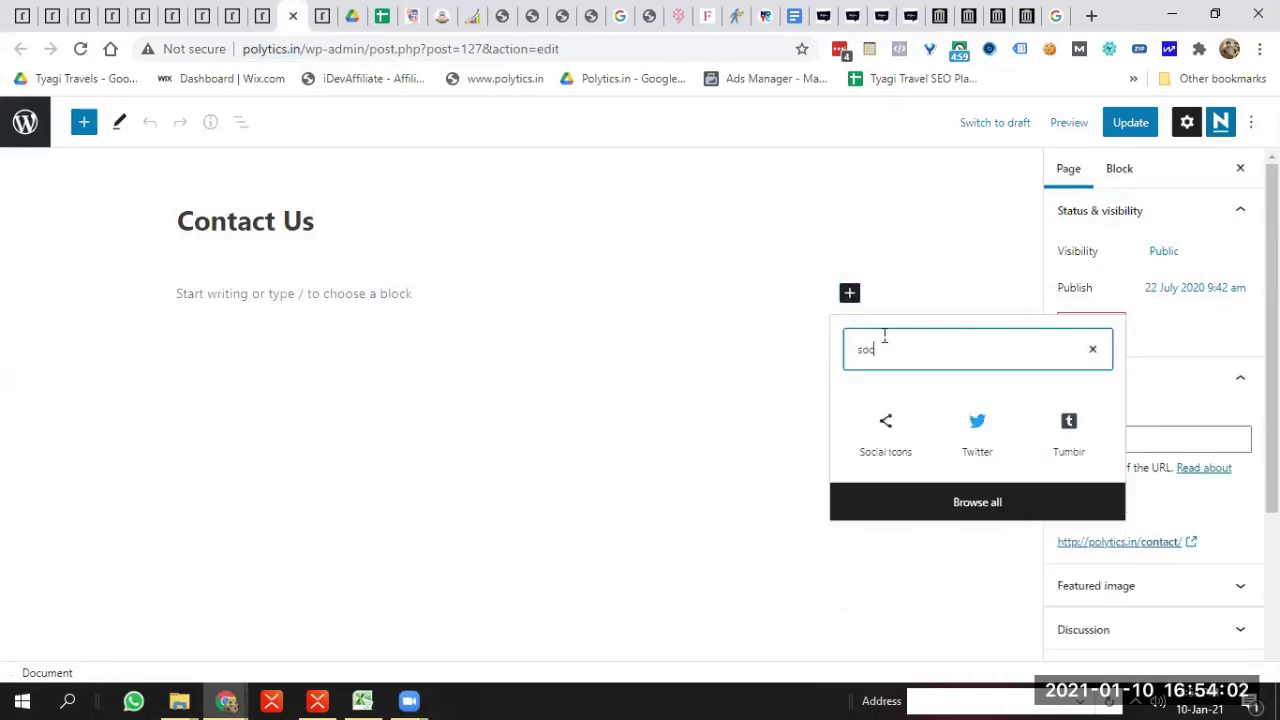
pyautogui.click(894, 433)
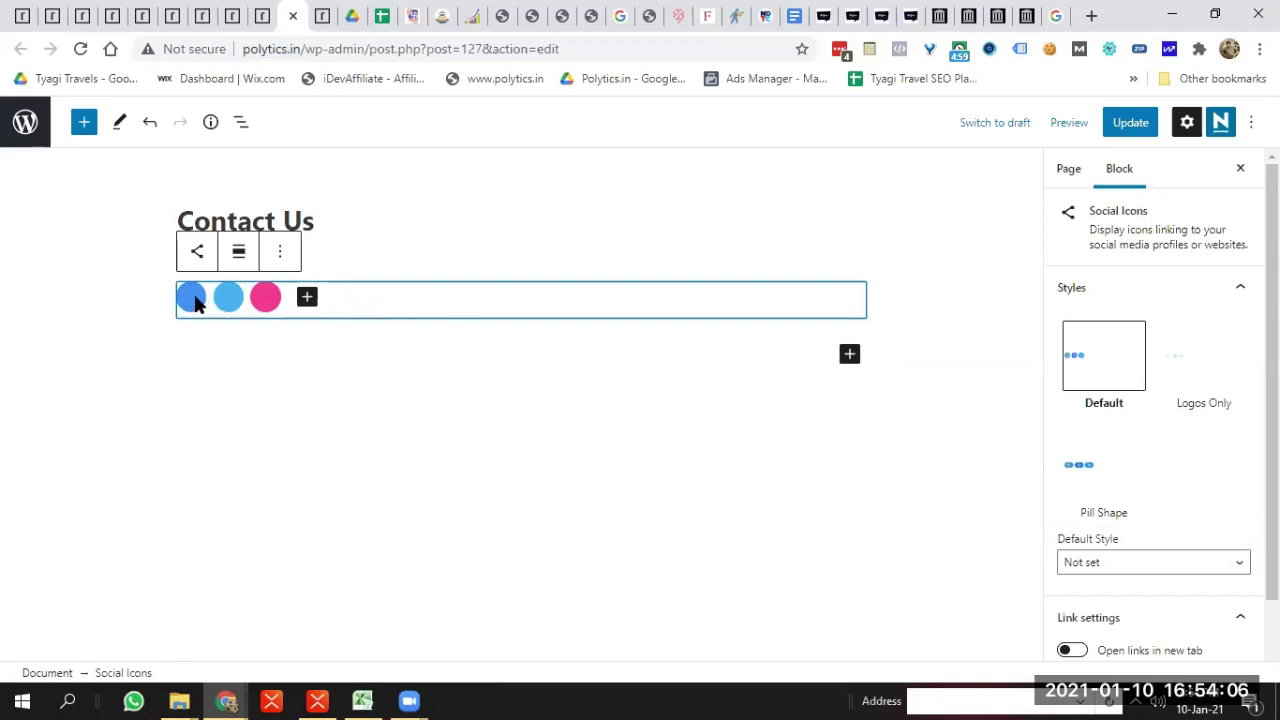
# Add a YouTube icon to the Social Icons block and link it to the copied YouTube channel URL
pyautogui.click(306, 300)
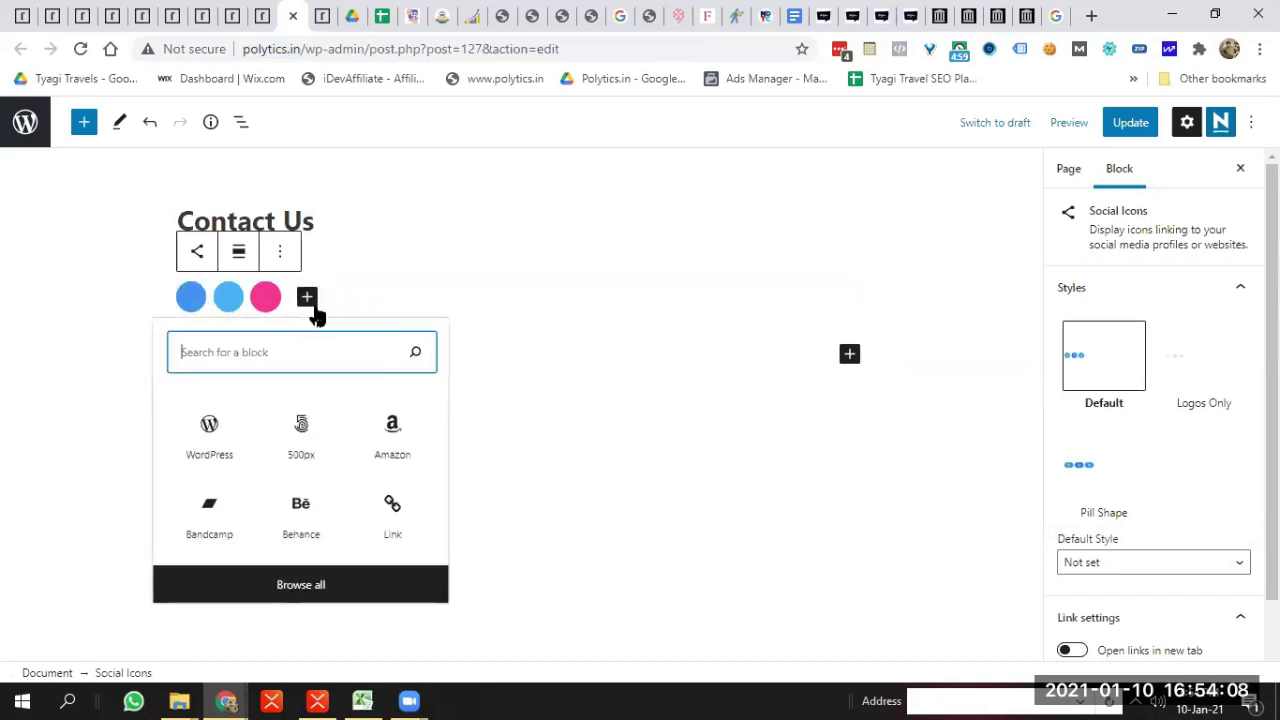
pyautogui.write('you')
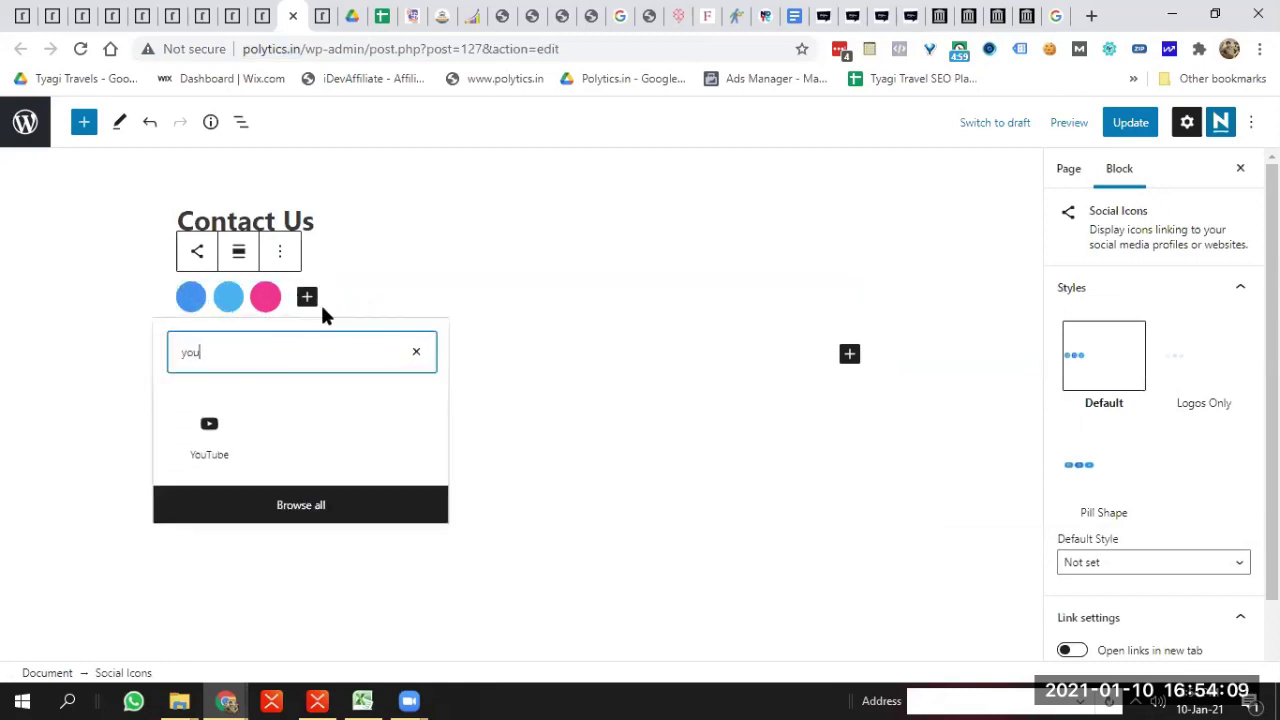
pyautogui.click(207, 465)
pyautogui.click(184, 306)
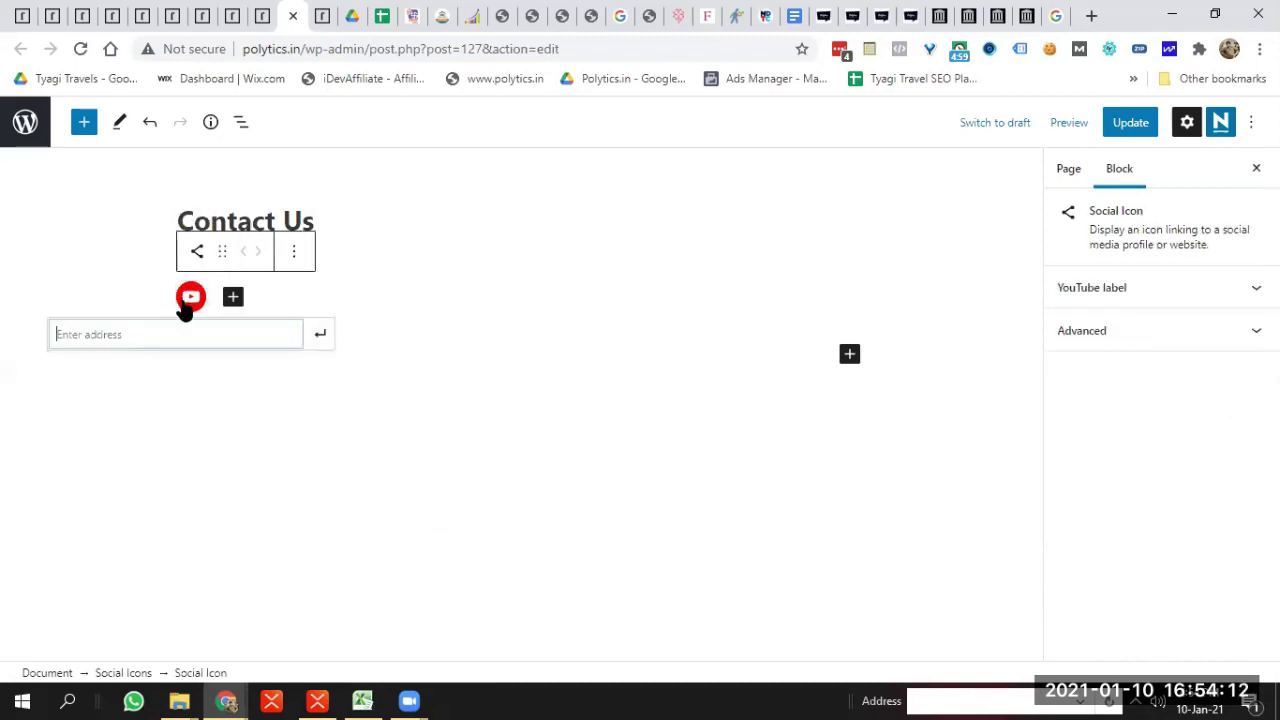
pyautogui.write('youtube.com/channel/UC1rfnS11iiL_x38JwGr9gfA')
pyautogui.click(320, 334)
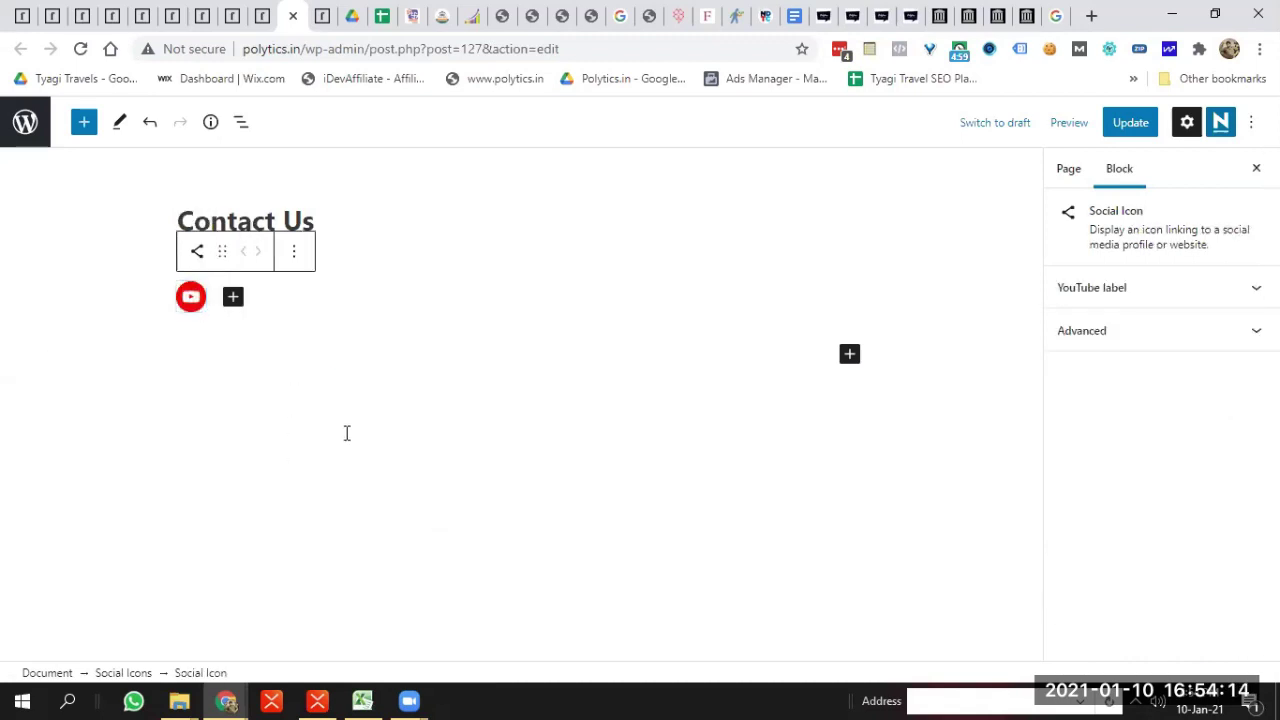
pyautogui.click(290, 354)
pyautogui.click(226, 304)
pyautogui.click(233, 298)
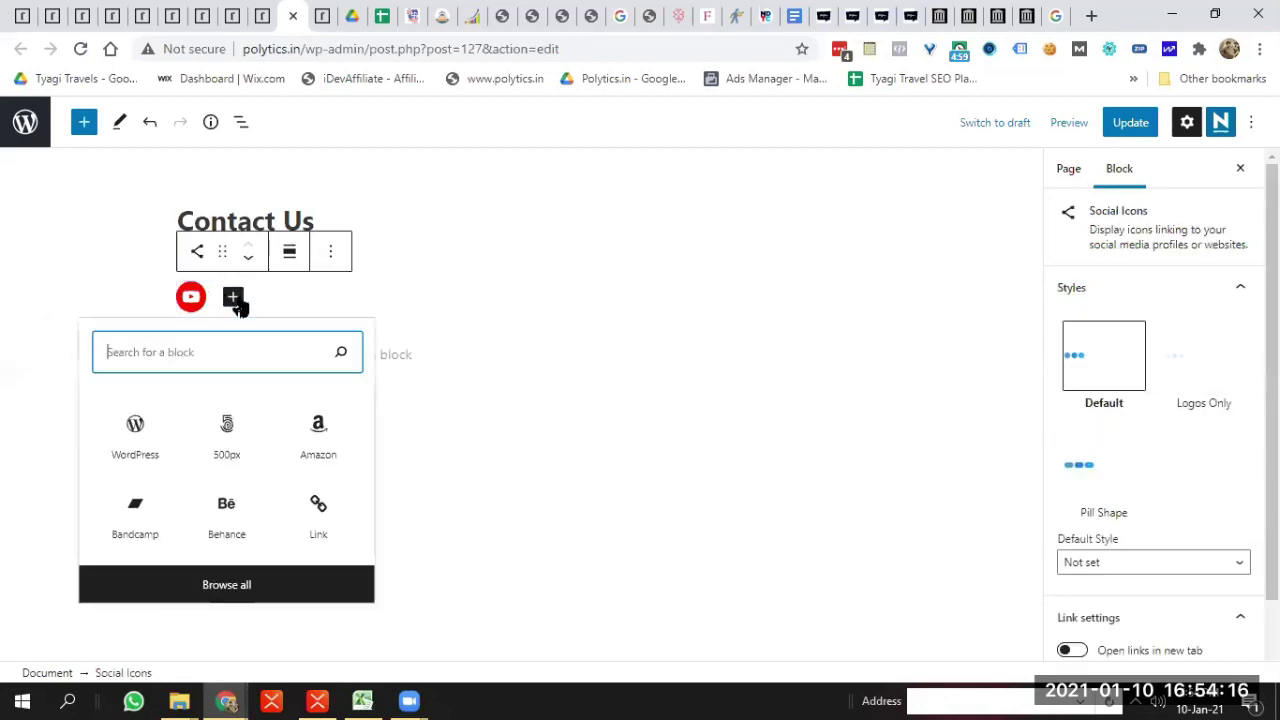
pyautogui.click(998, 15)
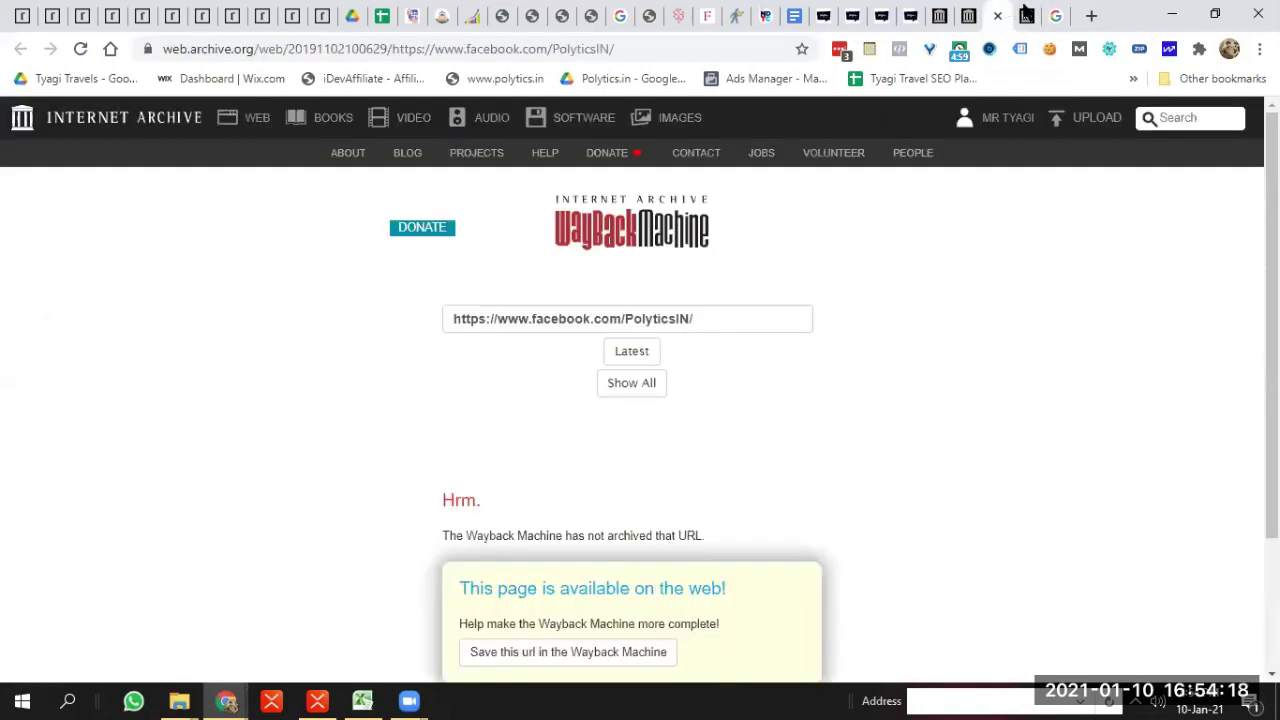
pyautogui.tripleClick(643, 317)
pyautogui.hotkey('ctrl', 'c')
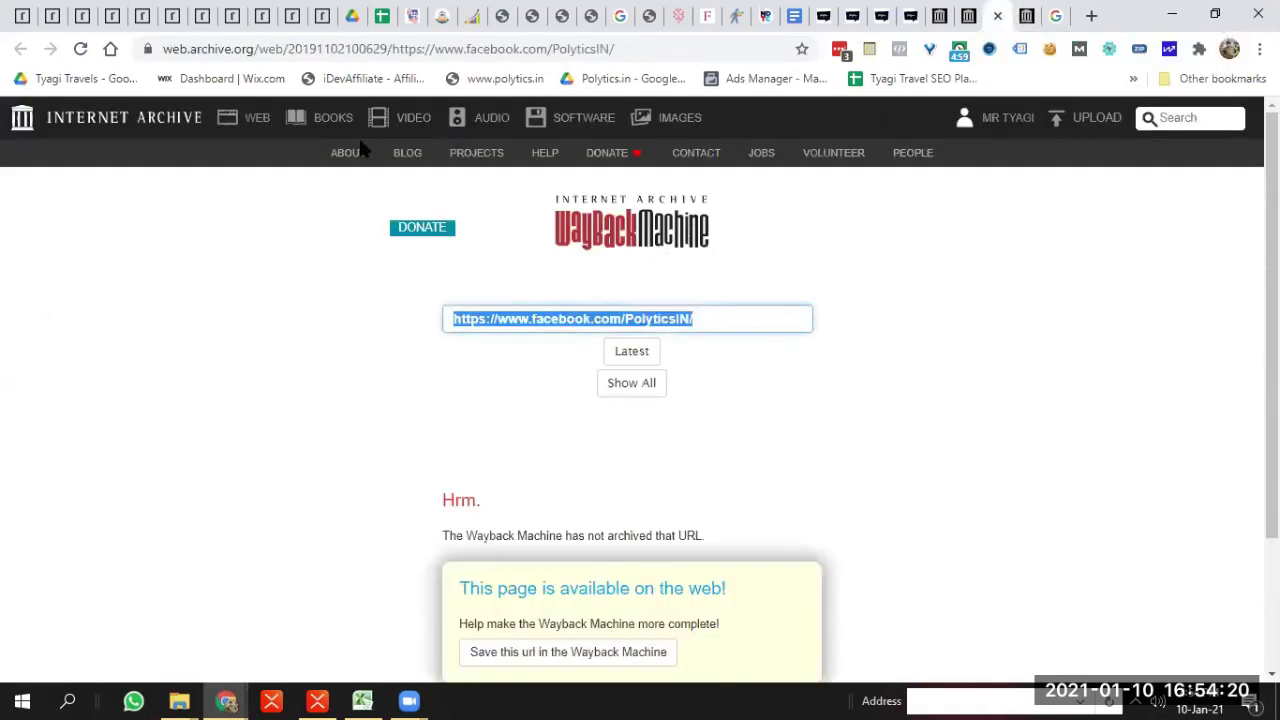
# Close the finished Political Advertising and Political Campaign Software tabs and return to the Contact Us editor
pyautogui.click(120, 10)
pyautogui.click(114, 16)
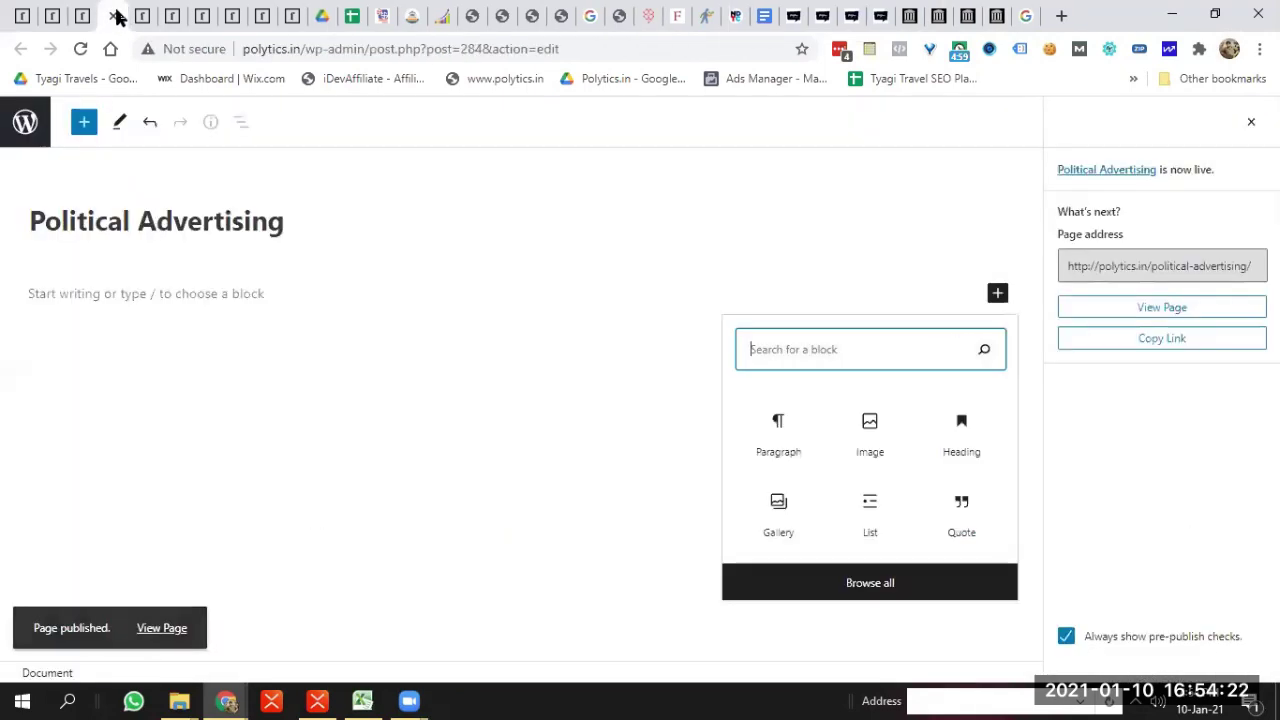
pyautogui.click(115, 16)
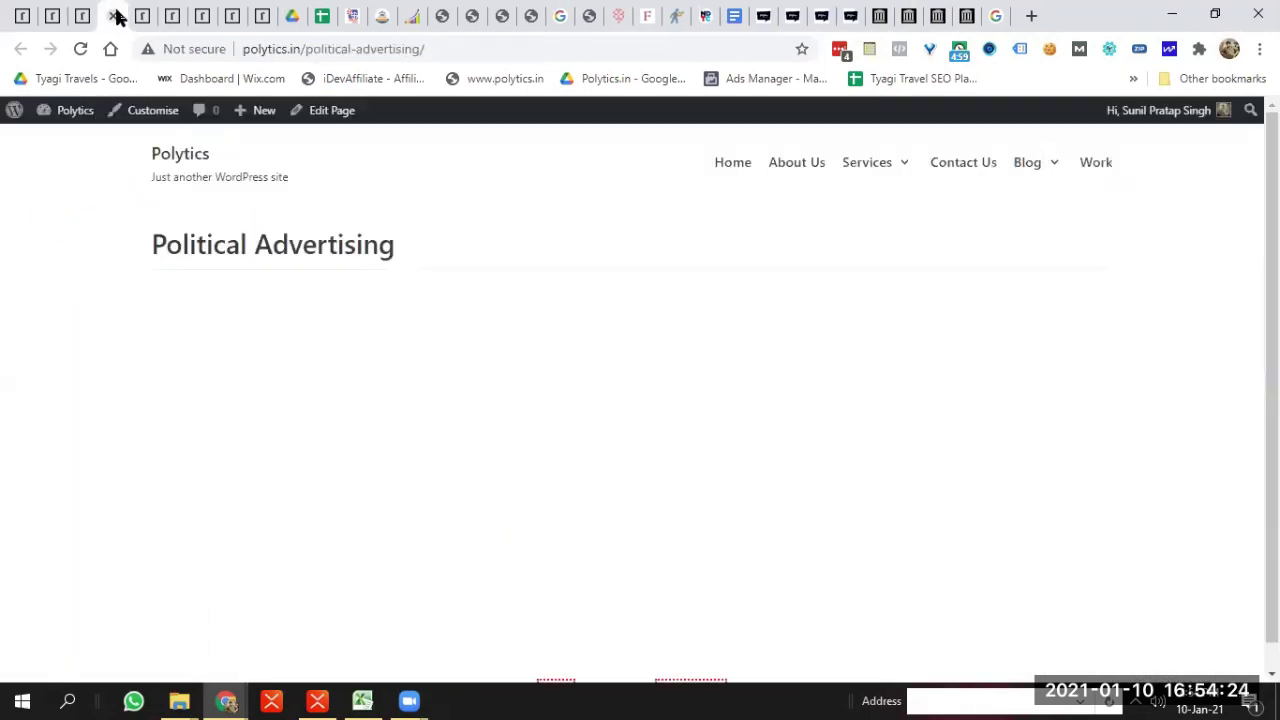
pyautogui.click(116, 16)
pyautogui.click(116, 16)
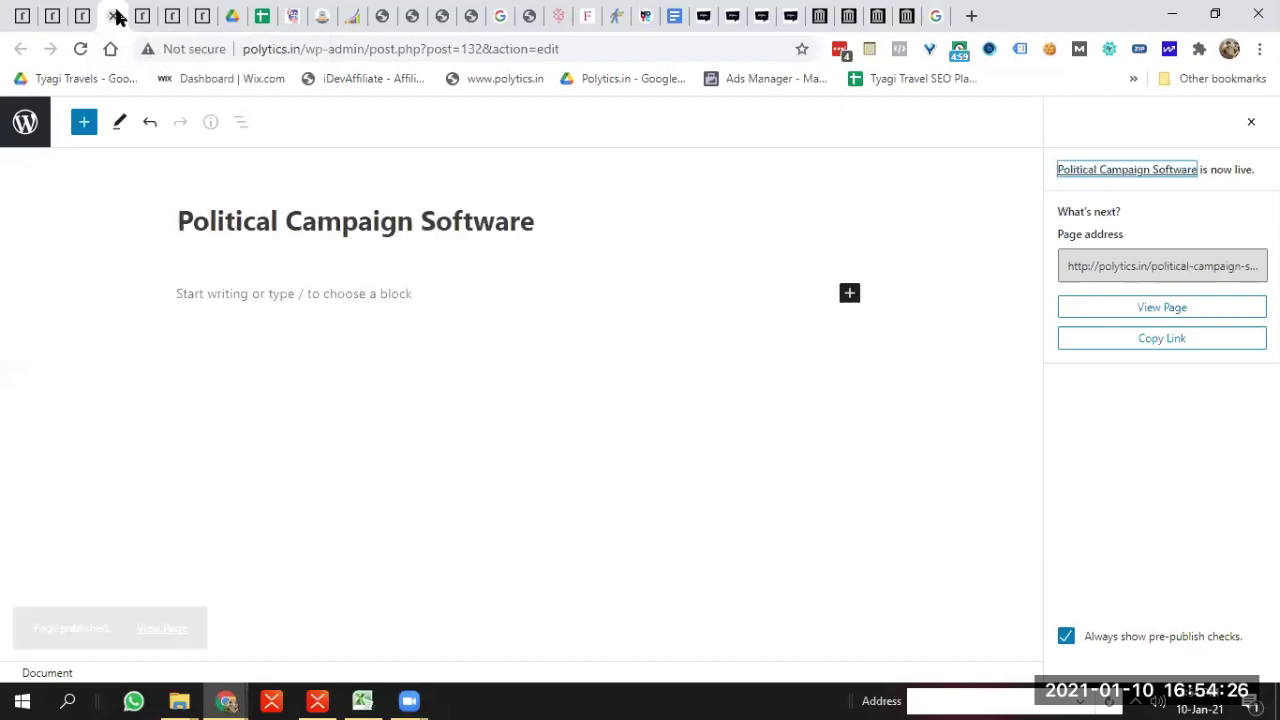
pyautogui.click(116, 16)
pyautogui.click(116, 16)
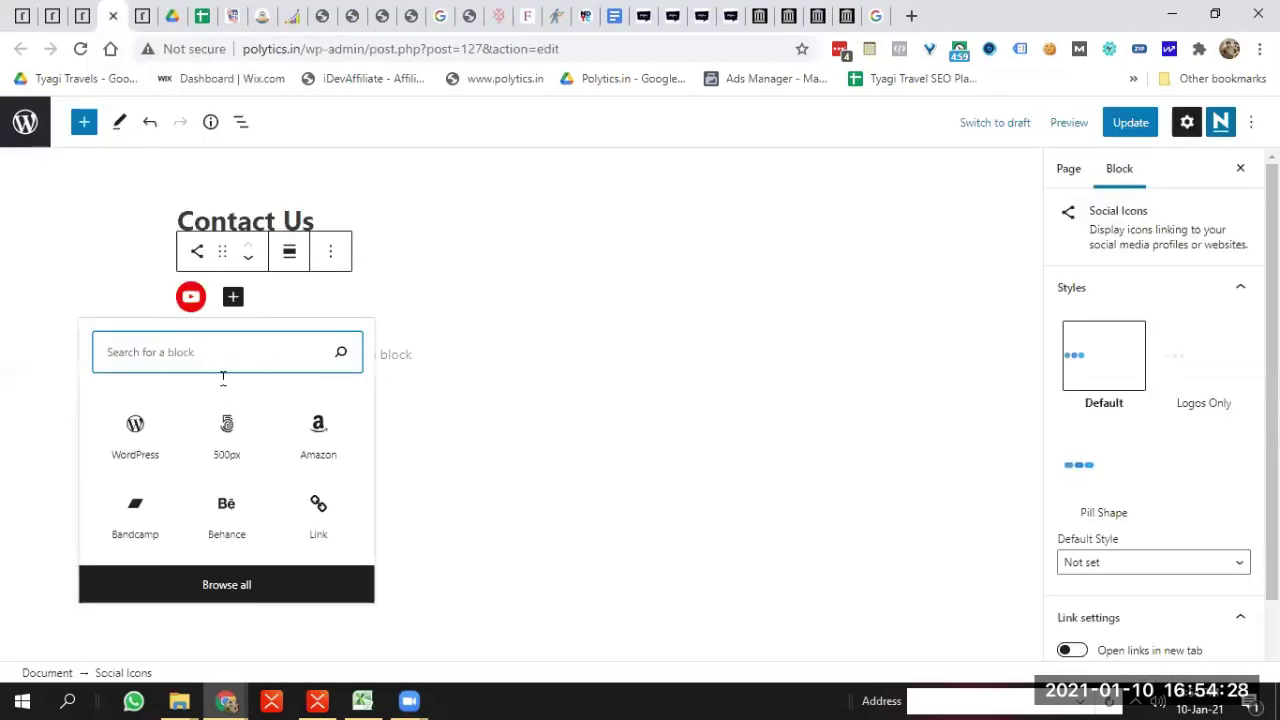
# Add a Facebook icon after the YouTube one and link it to the copied Facebook page URL
pyautogui.write('fac')
pyautogui.click(134, 429)
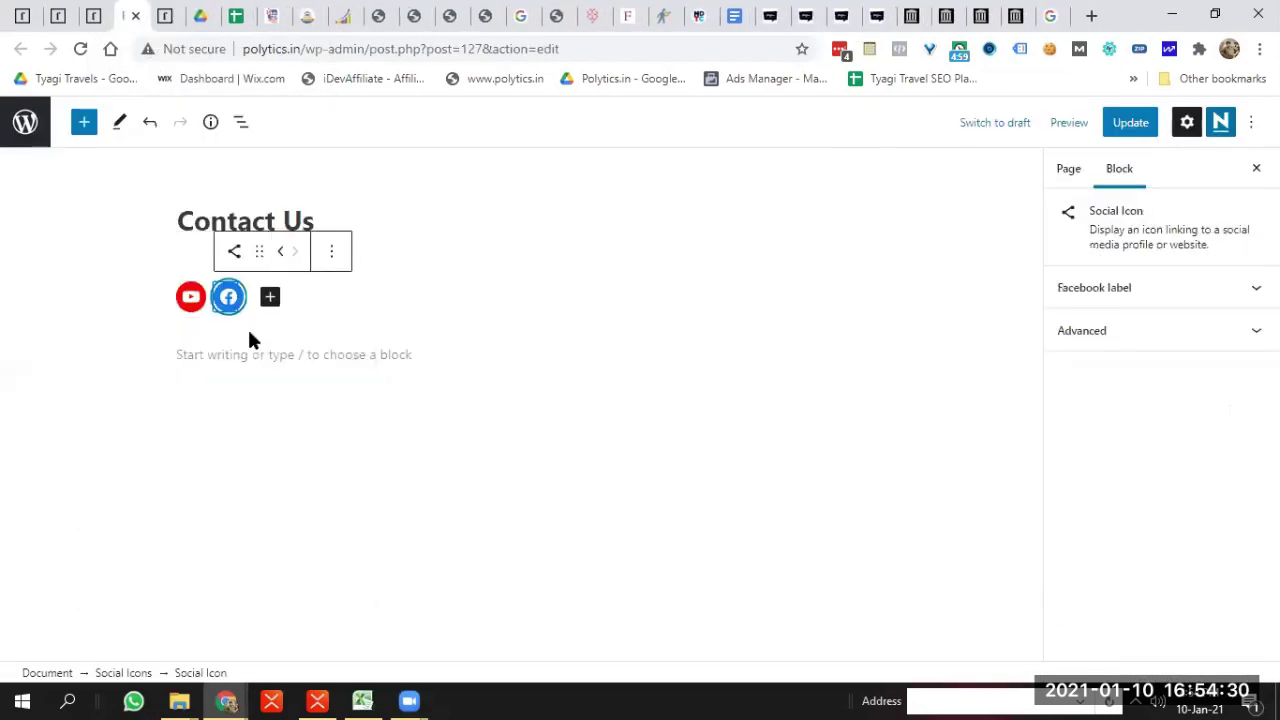
pyautogui.click(231, 300)
pyautogui.hotkey('ctrl', 'v')
pyautogui.click(357, 335)
pyautogui.click(590, 322)
pyautogui.click(1030, 12)
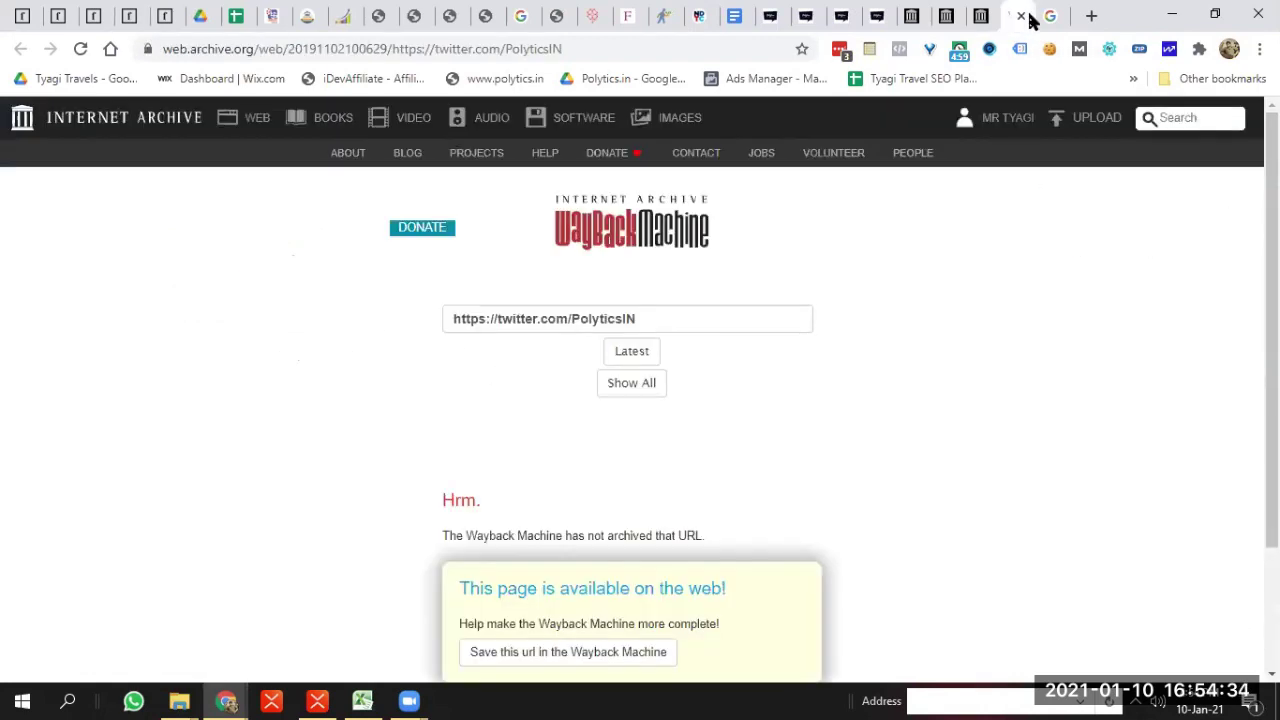
pyautogui.tripleClick(697, 311)
pyautogui.hotkey('ctrl', 'c')
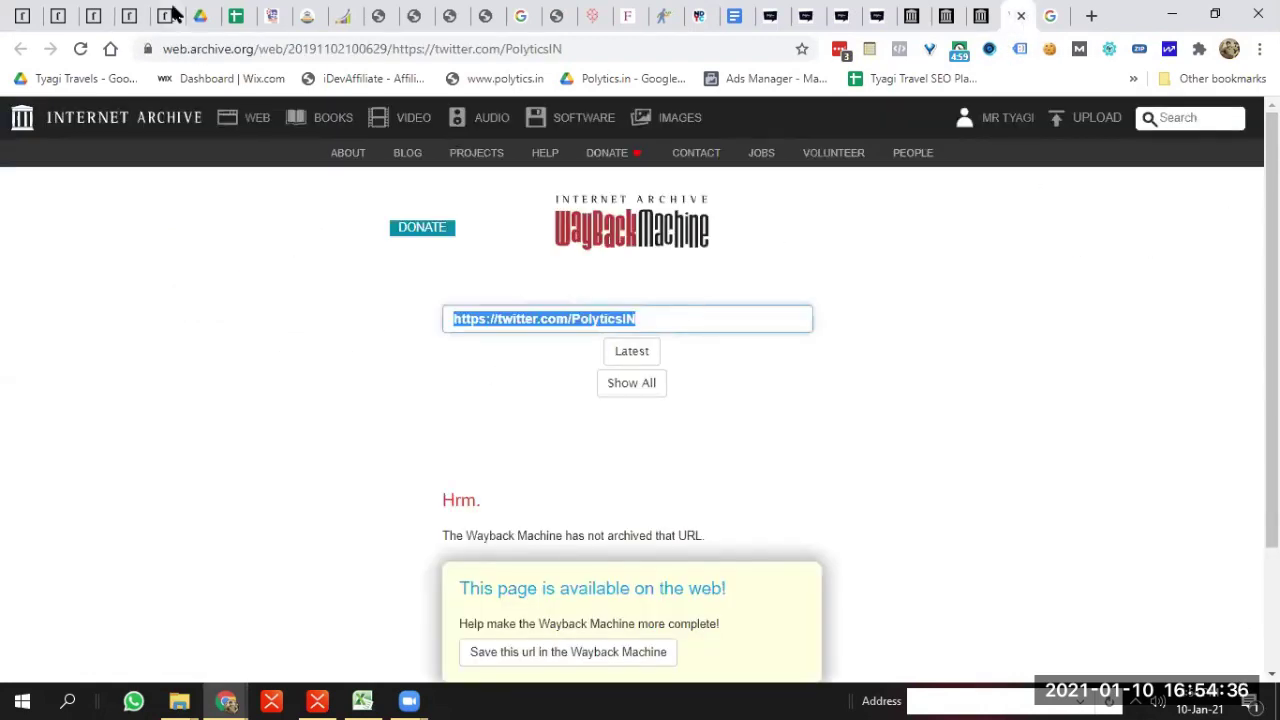
# Add a Twitter icon to the Contact Us page's Social Icons block and link it to the copied Twitter URL
pyautogui.click(140, 10)
pyautogui.click(275, 294)
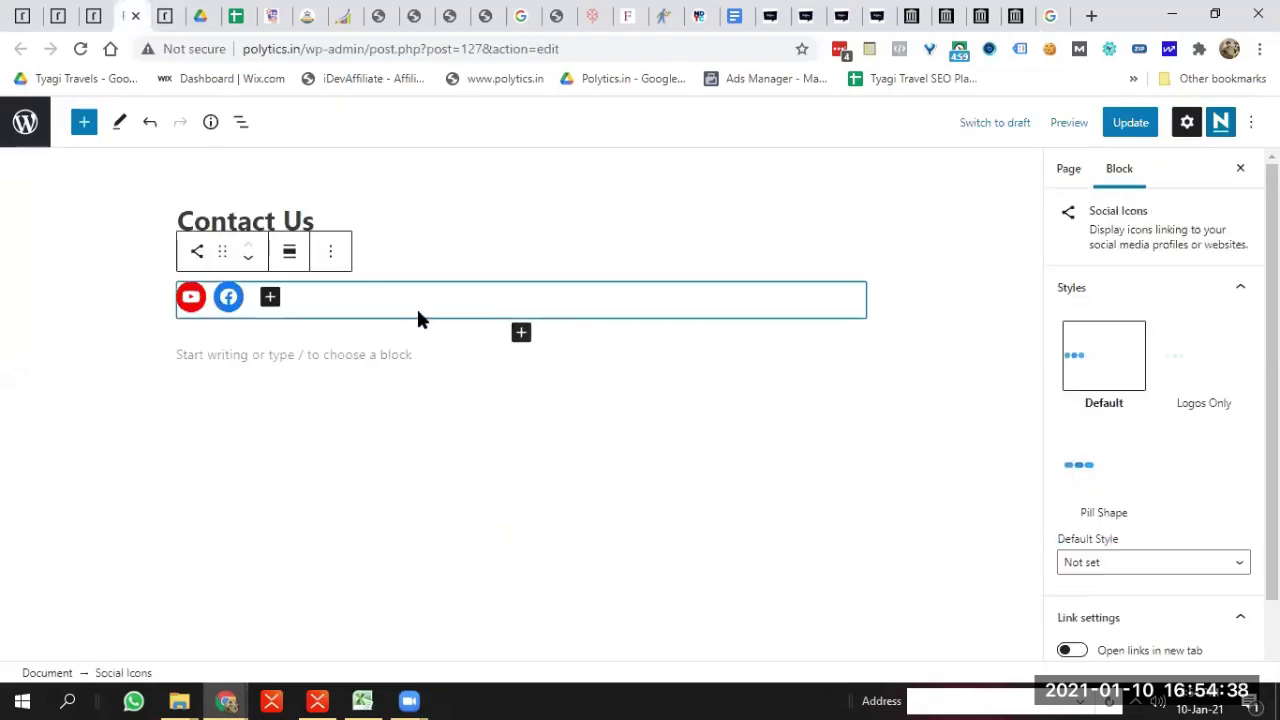
pyautogui.click(270, 298)
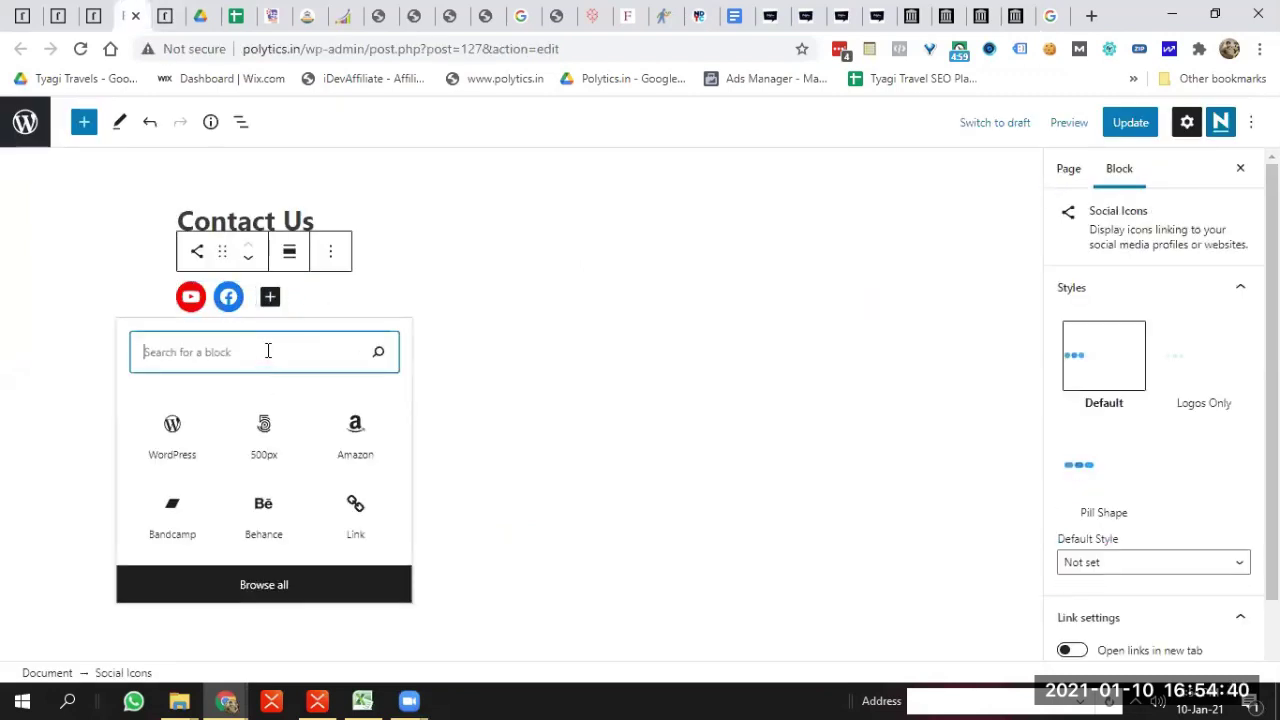
pyautogui.write('tw')
pyautogui.click(255, 435)
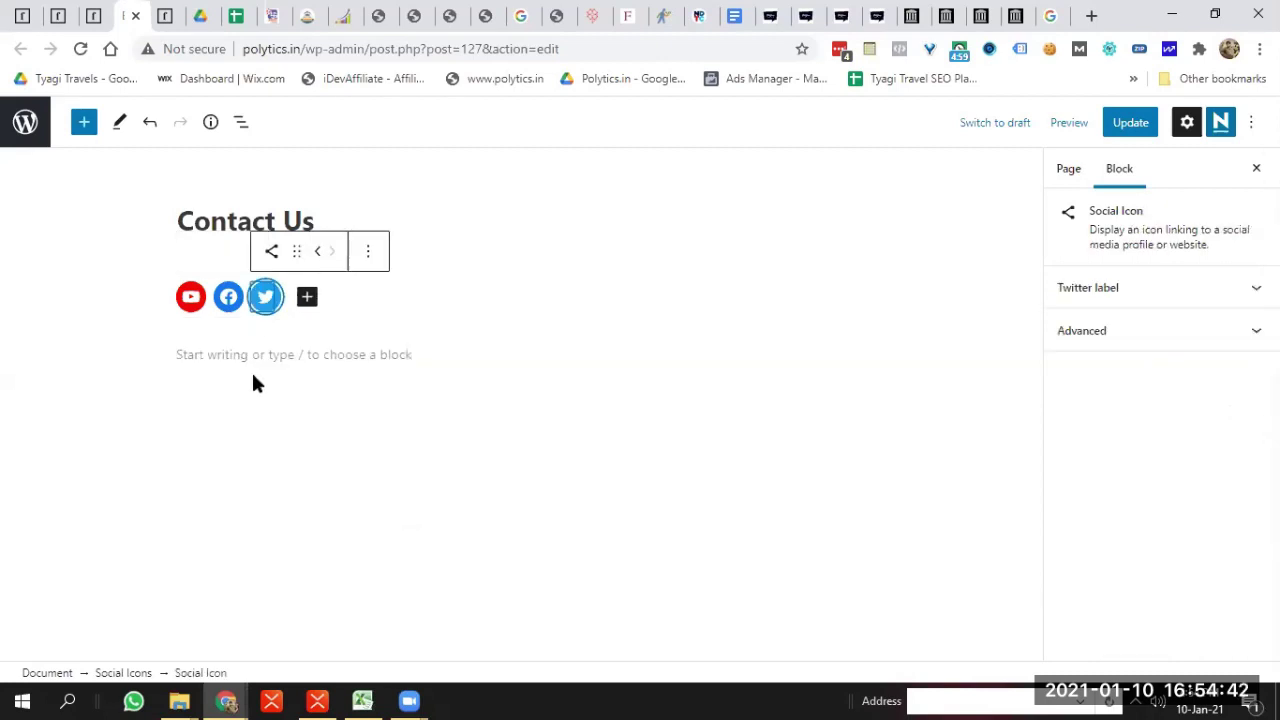
pyautogui.click(256, 303)
pyautogui.hotkey('ctrl', 'v')
pyautogui.click(395, 340)
# Close the archived Facebook and Twitter tabs and the Google tab beside them
pyautogui.click(983, 16)
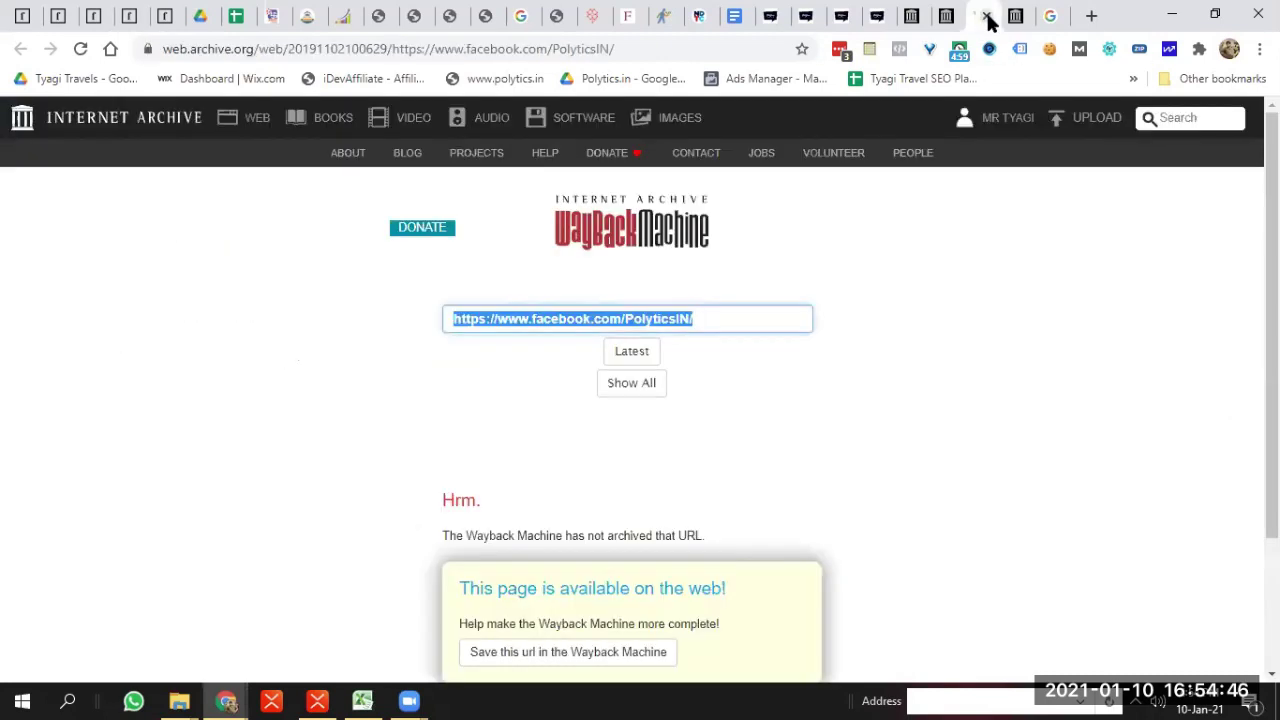
pyautogui.click(987, 20)
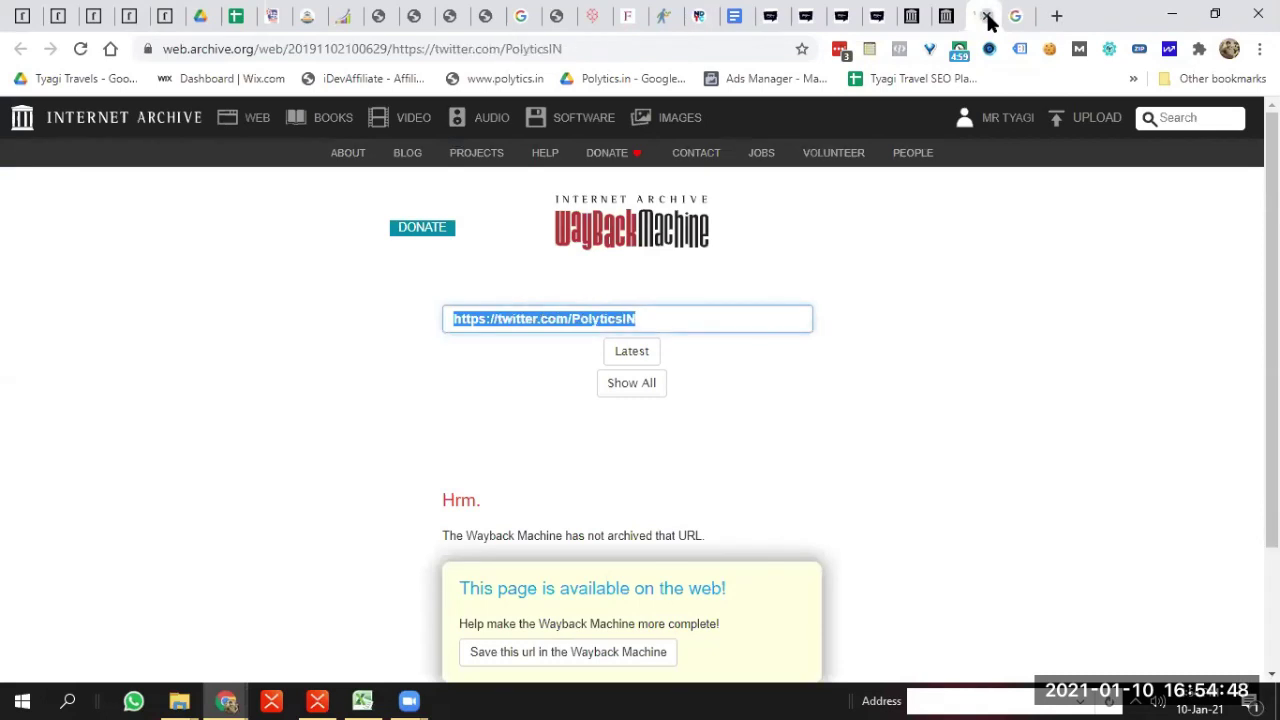
pyautogui.click(987, 18)
pyautogui.click(987, 18)
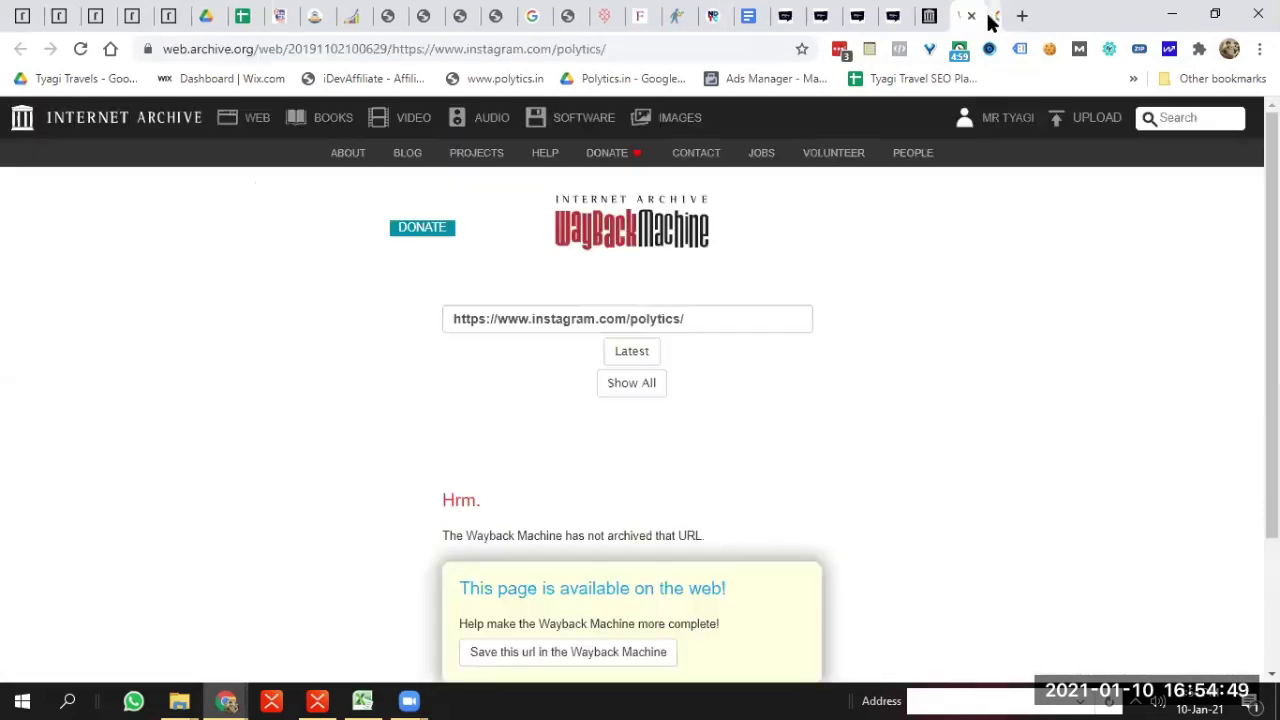
pyautogui.tripleClick(645, 325)
pyautogui.hotkey('ctrl', 'c')
pyautogui.click(134, 12)
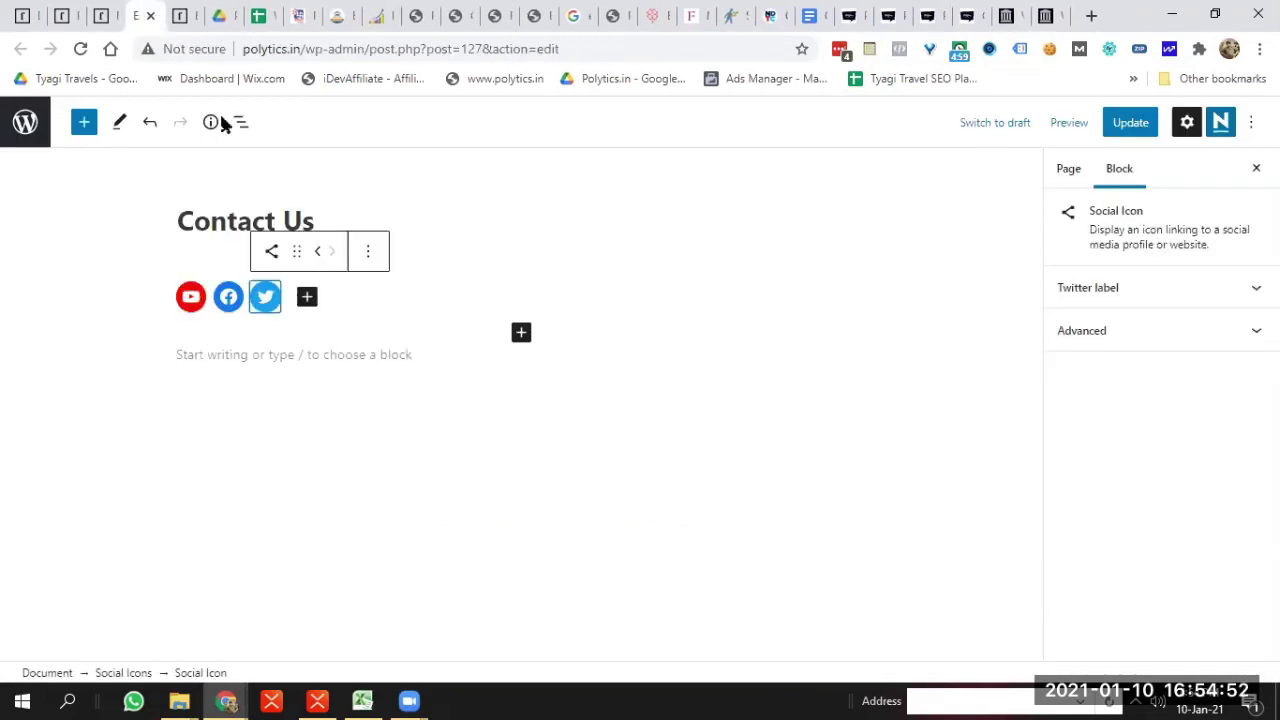
# Add an Instagram icon after the Twitter one and link it to the copied Instagram profile URL
pyautogui.click(309, 300)
pyautogui.write('ins')
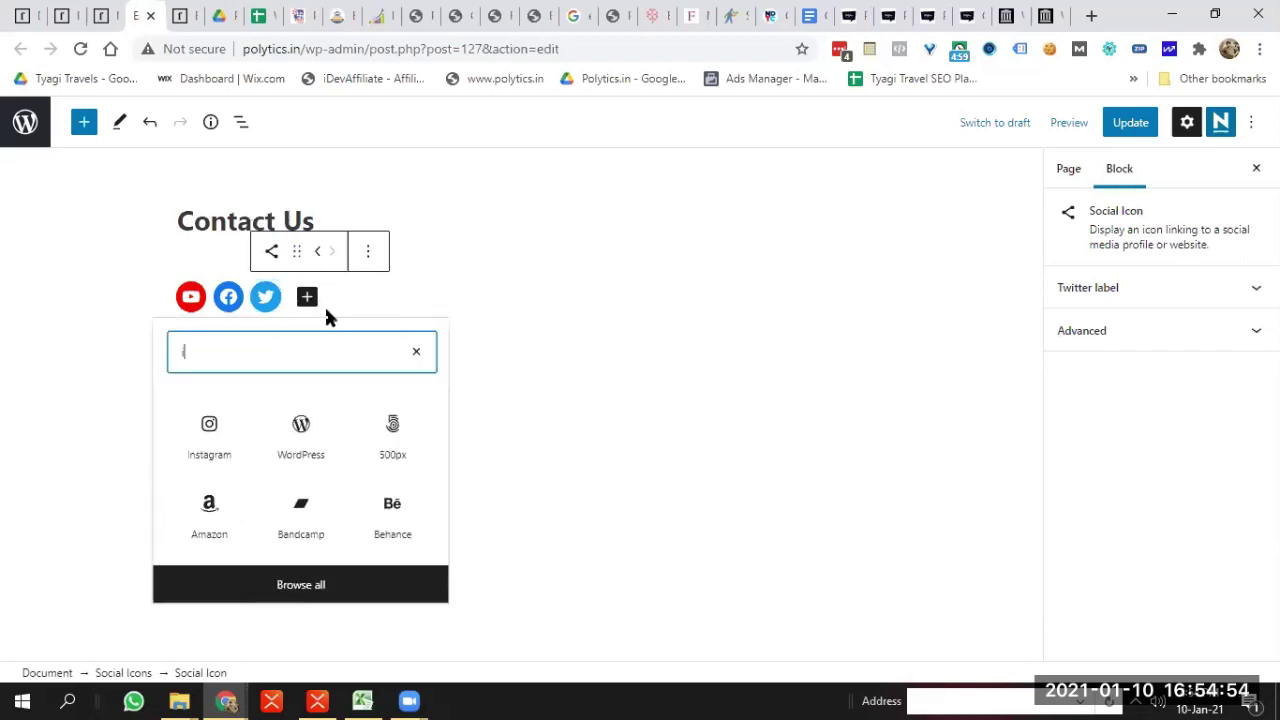
pyautogui.click(225, 430)
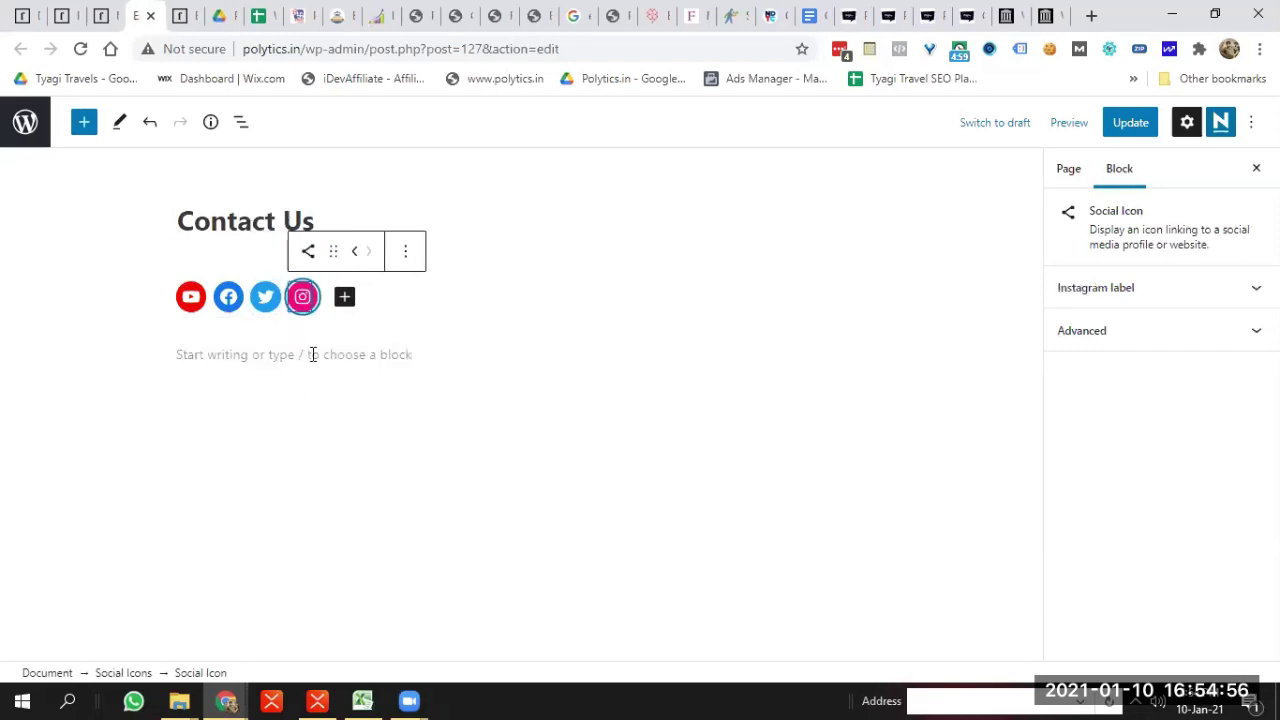
pyautogui.click(304, 298)
pyautogui.hotkey('ctrl', 'v')
pyautogui.click(428, 337)
# Update the Contact Us page and view the live page
pyautogui.click(481, 367)
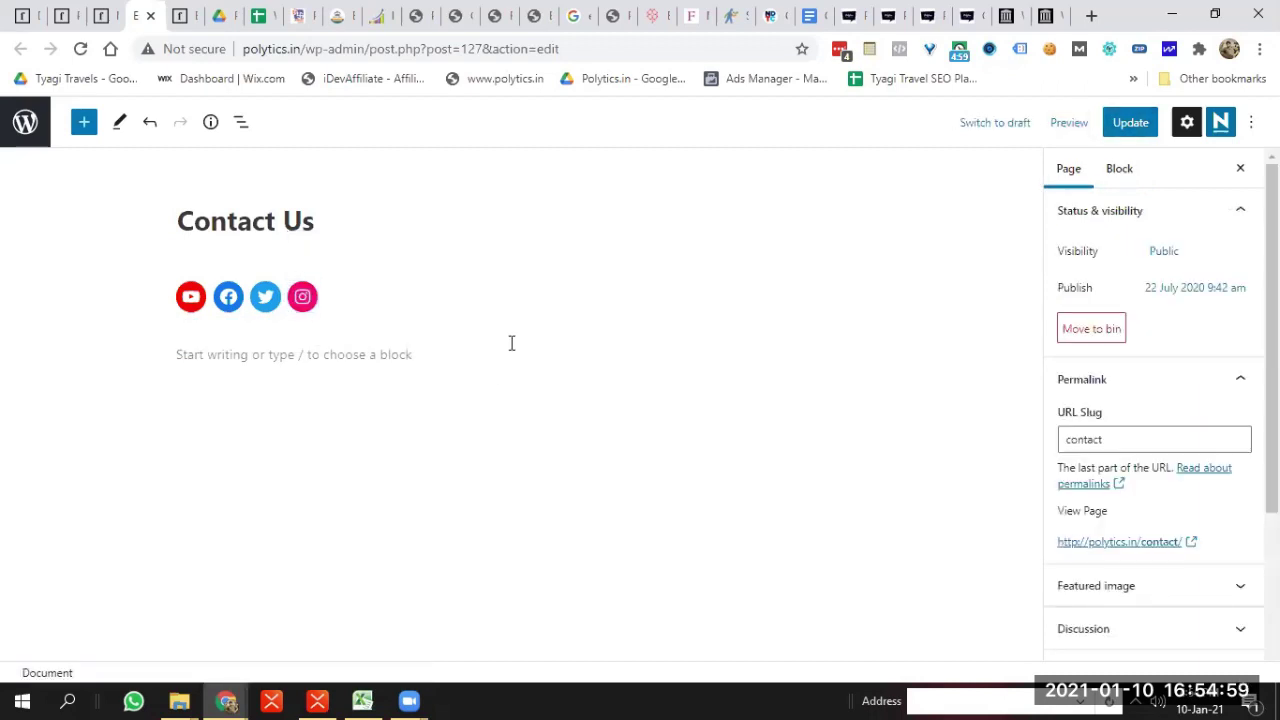
pyautogui.click(1140, 124)
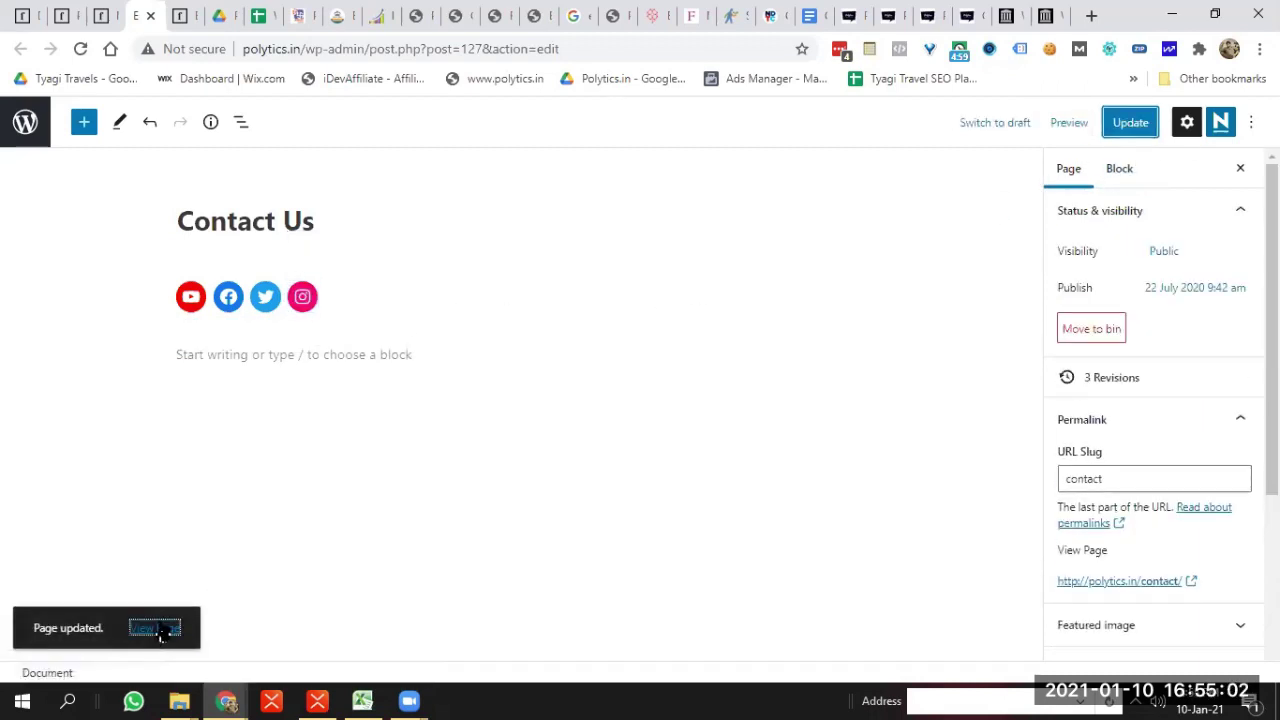
pyautogui.click(157, 626)
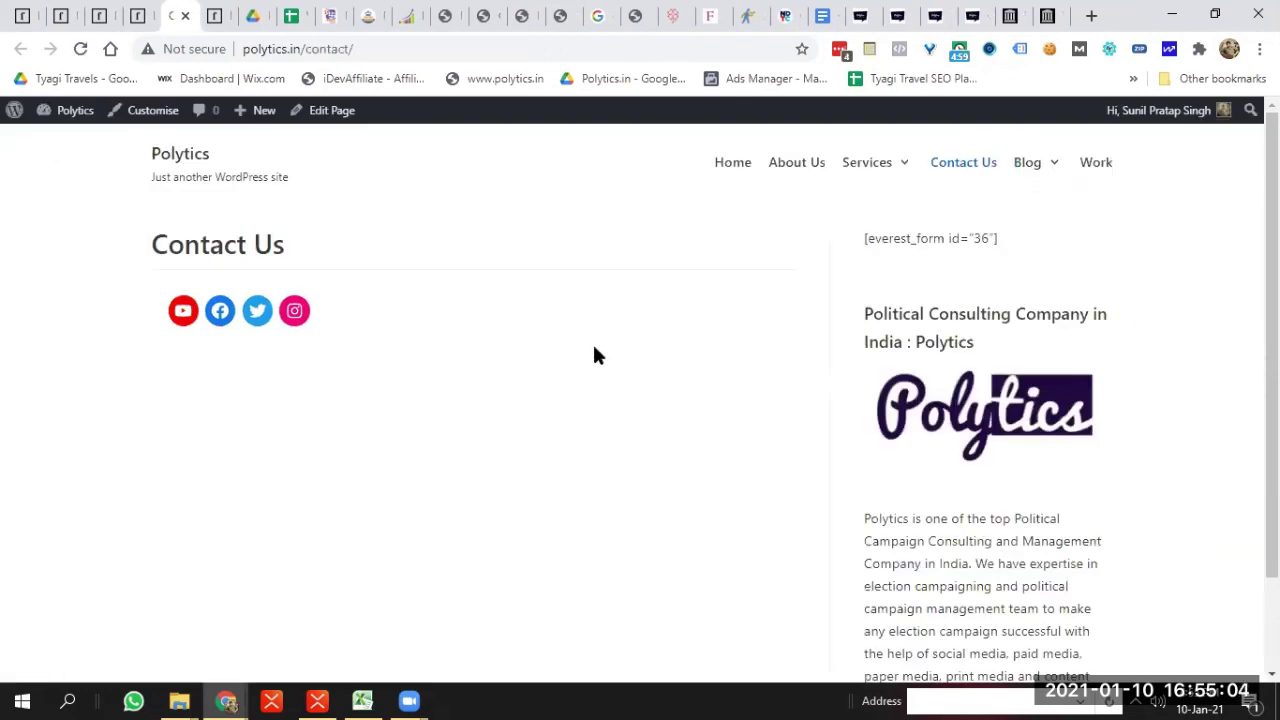
# Check the live Contact Us page and front page, and open the archived October 2019 home page for comparison
pyautogui.scroll(-2, 1271, 345)
pyautogui.scroll(2, 1271, 345)
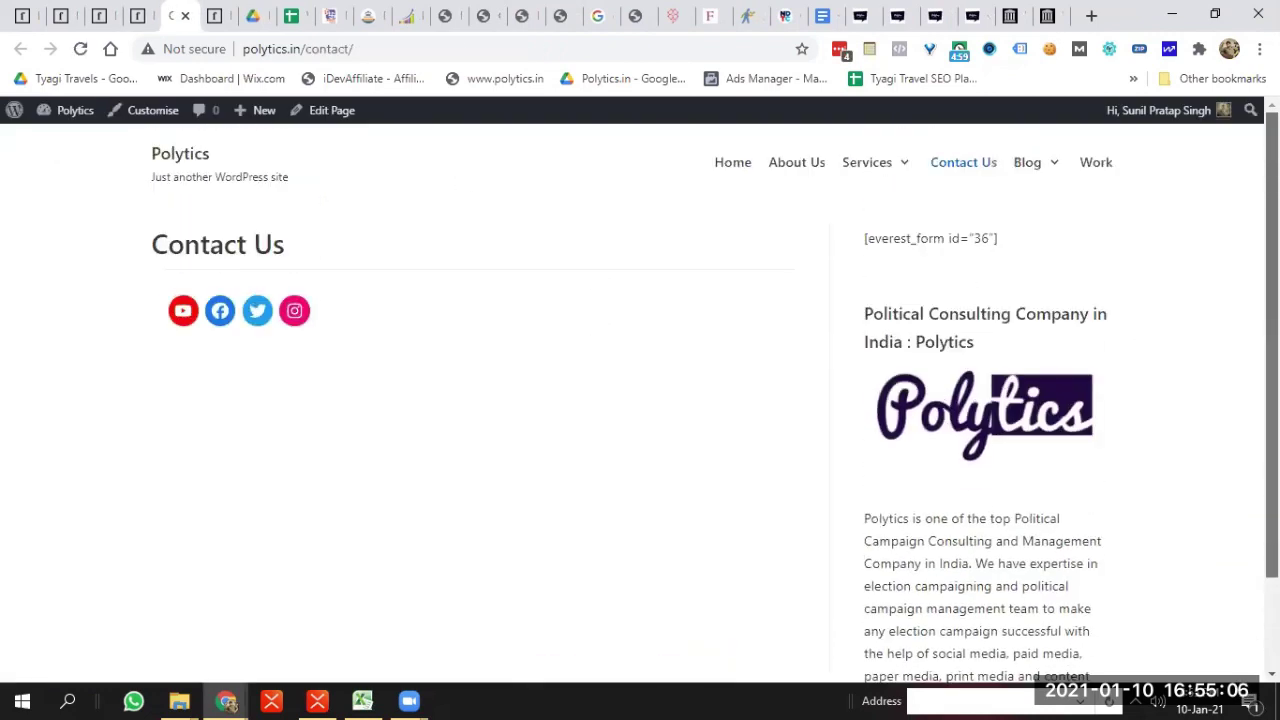
pyautogui.click(735, 166)
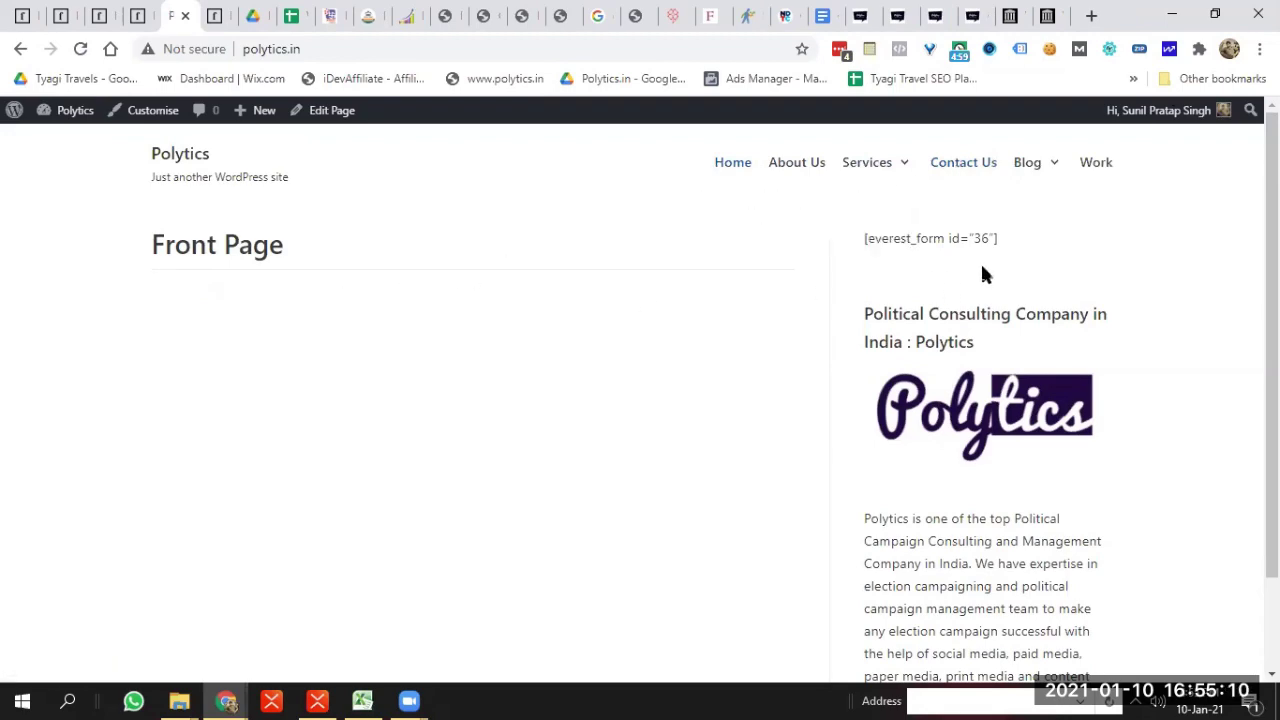
pyautogui.click(946, 12)
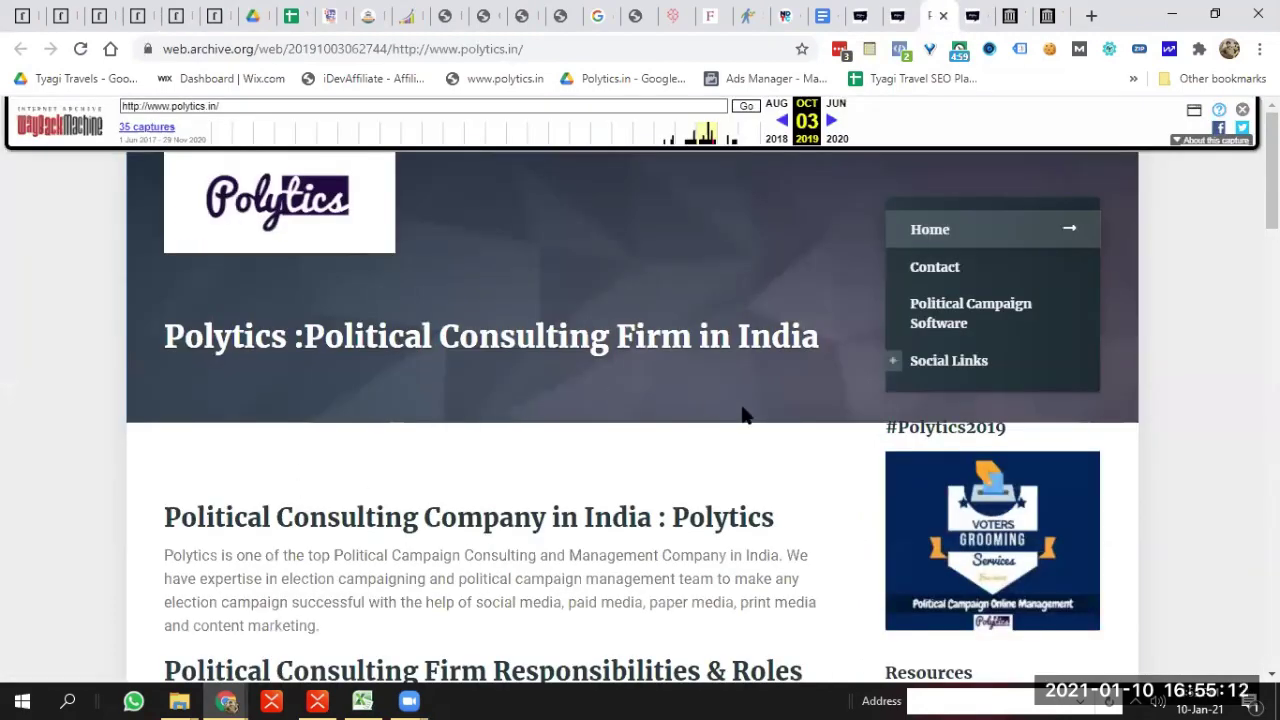
pyautogui.moveTo(1272, 170)
pyautogui.mouseDown()
pyautogui.moveTo(1272, 607)
pyautogui.moveTo(1272, 170)
pyautogui.mouseUp()
# Close the archived Contact Us page, the remaining Wayback Machine Instagram tabs and the tab just before the Network for Good article
pyautogui.click(975, 20)
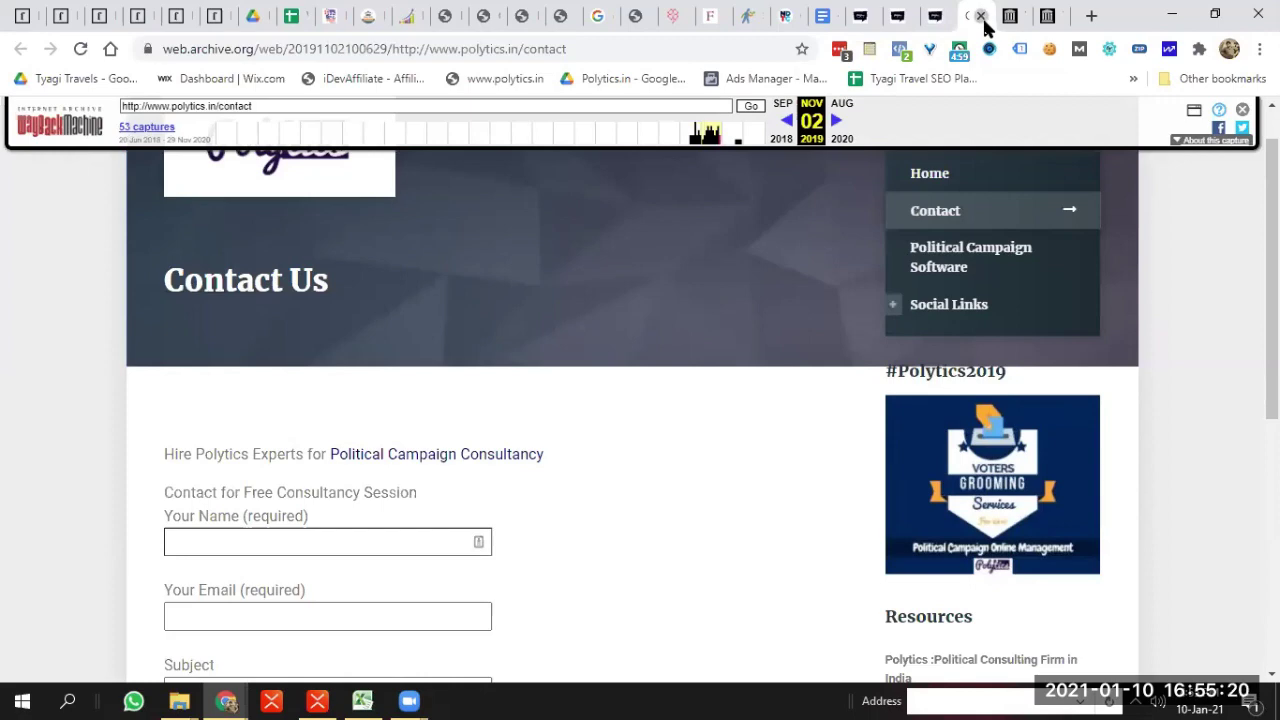
pyautogui.click(981, 16)
pyautogui.click(981, 16)
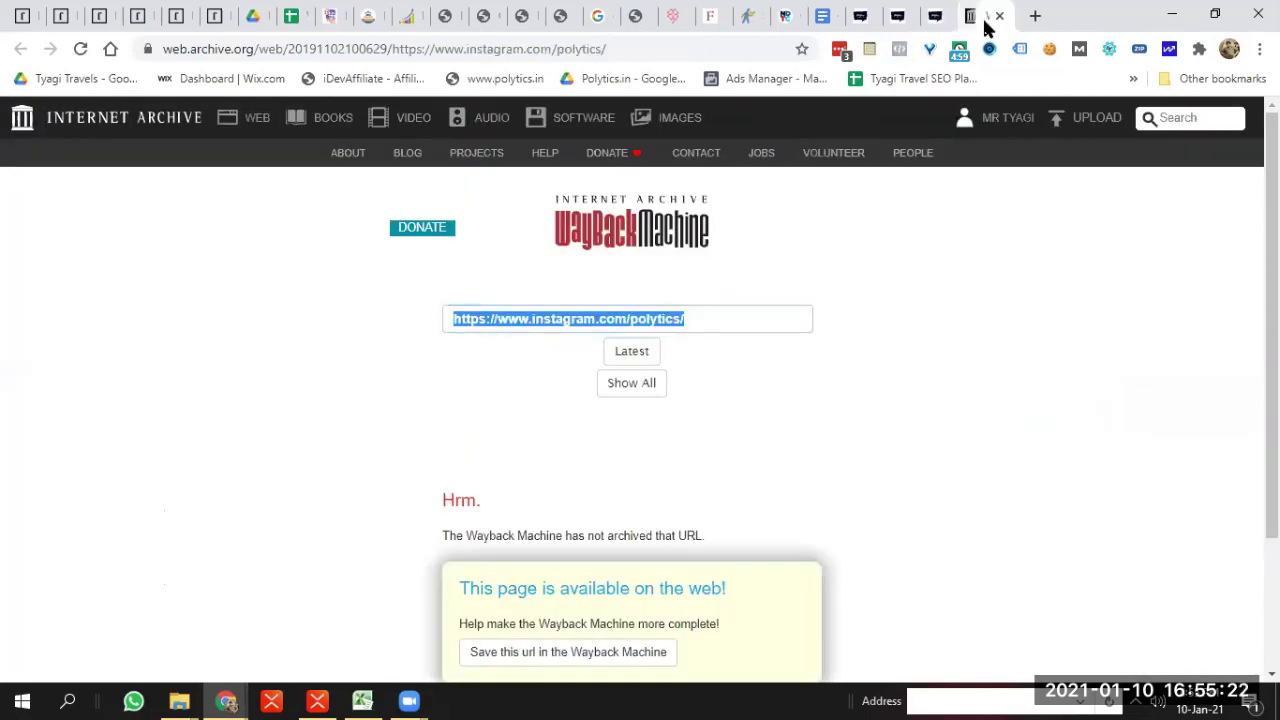
pyautogui.click(981, 16)
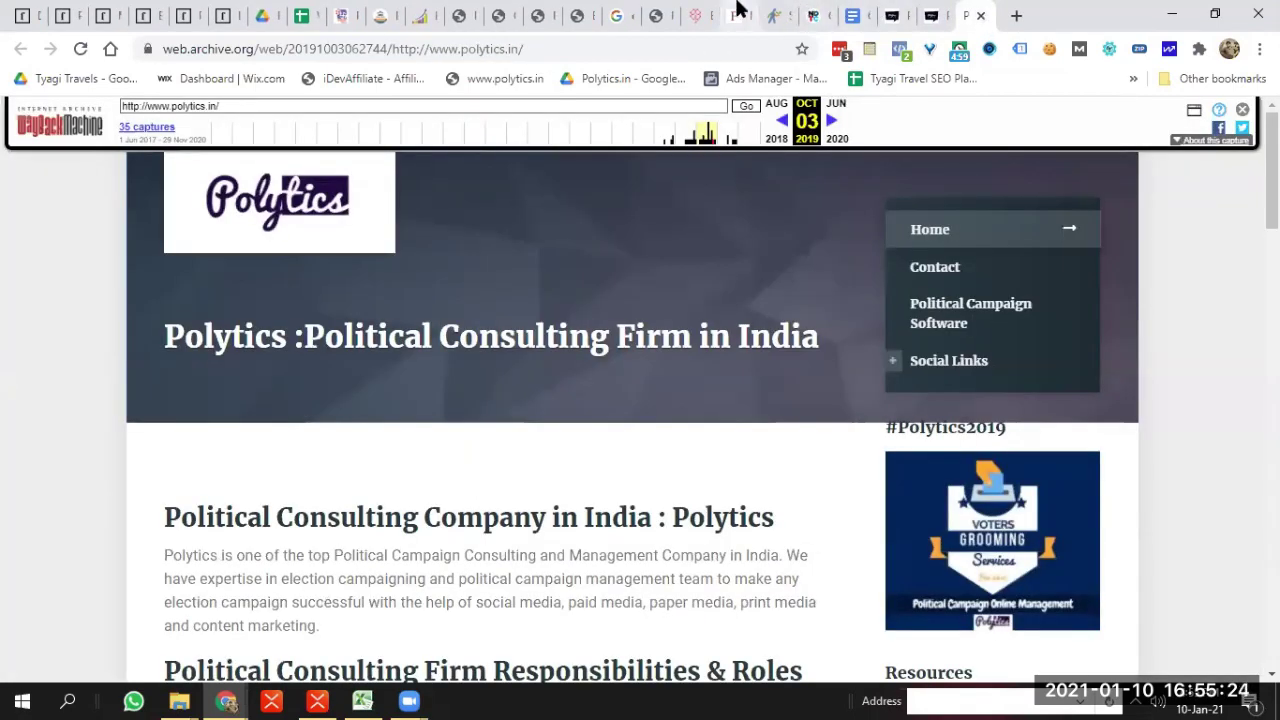
pyautogui.click(740, 16)
pyautogui.click(745, 16)
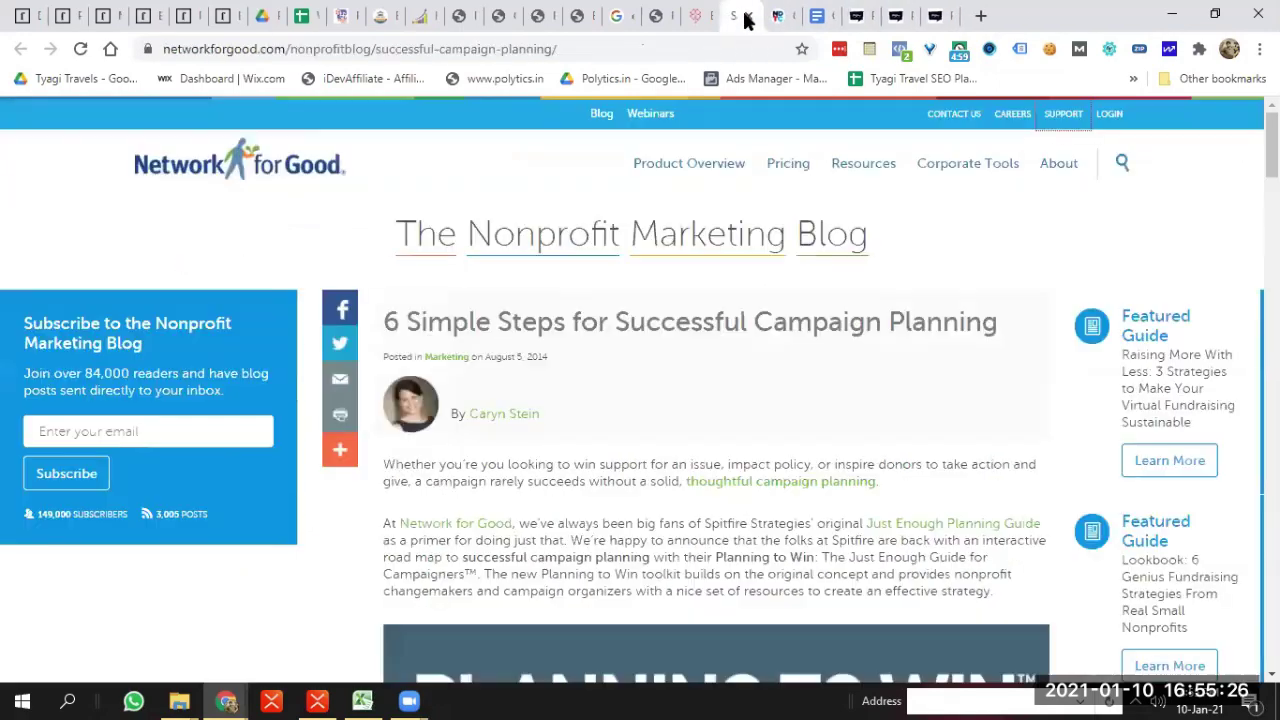
# Examine the Network for Good article on successful campaign planning through to its comments section
pyautogui.scroll(-10, 640, 390)
pyautogui.scroll(-18, 716, 390)
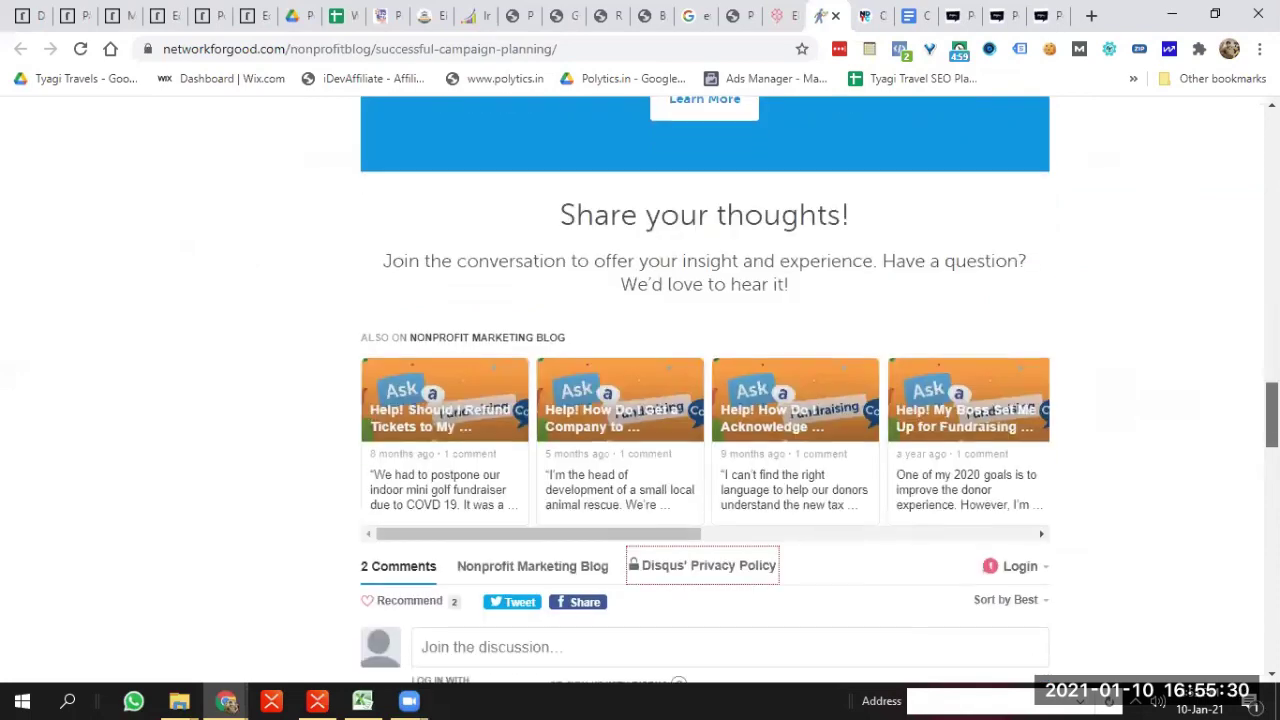
pyautogui.scroll(-3, 1234, 160)
pyautogui.scroll(20, 1234, 160)
# Try to replace Subtopic 1 under Services in the XMind map with Astrum's heading "Our specializations include:"
pyautogui.click(795, 18)
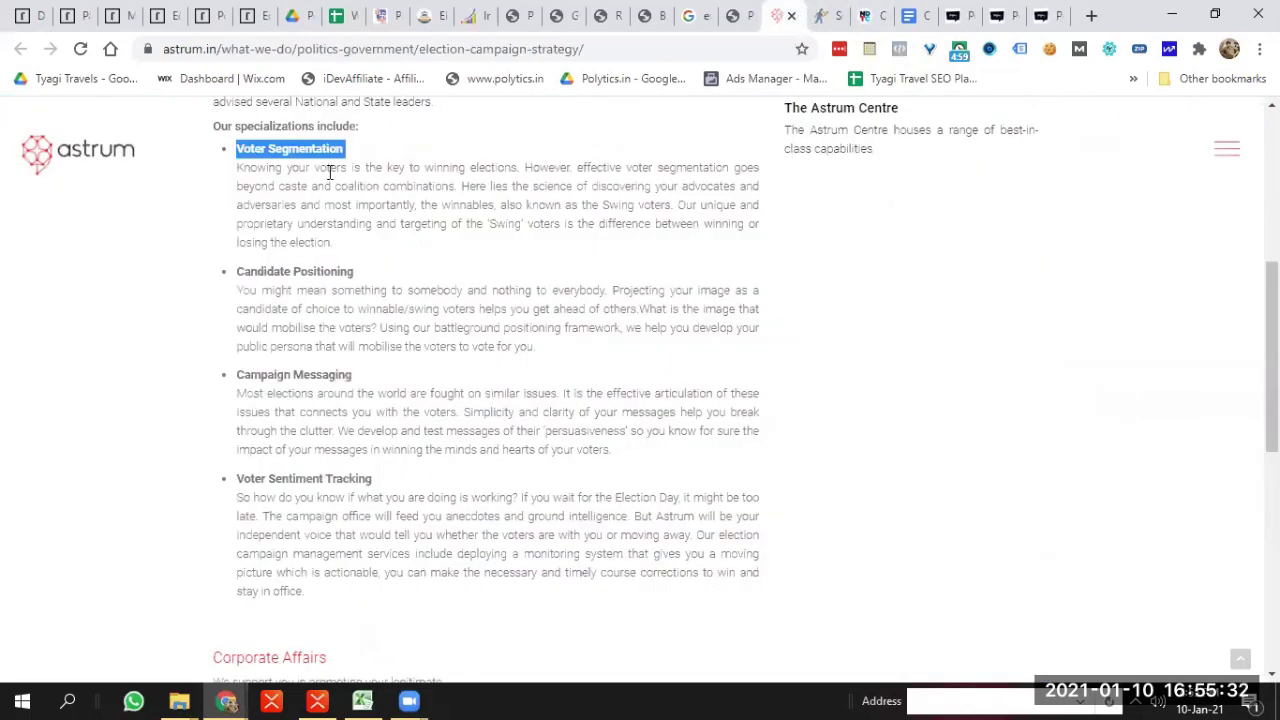
pyautogui.click(370, 168)
pyautogui.moveTo(212, 101)
pyautogui.mouseDown()
pyautogui.moveTo(363, 134)
pyautogui.moveTo(218, 125)
pyautogui.mouseUp()
pyautogui.click(350, 130)
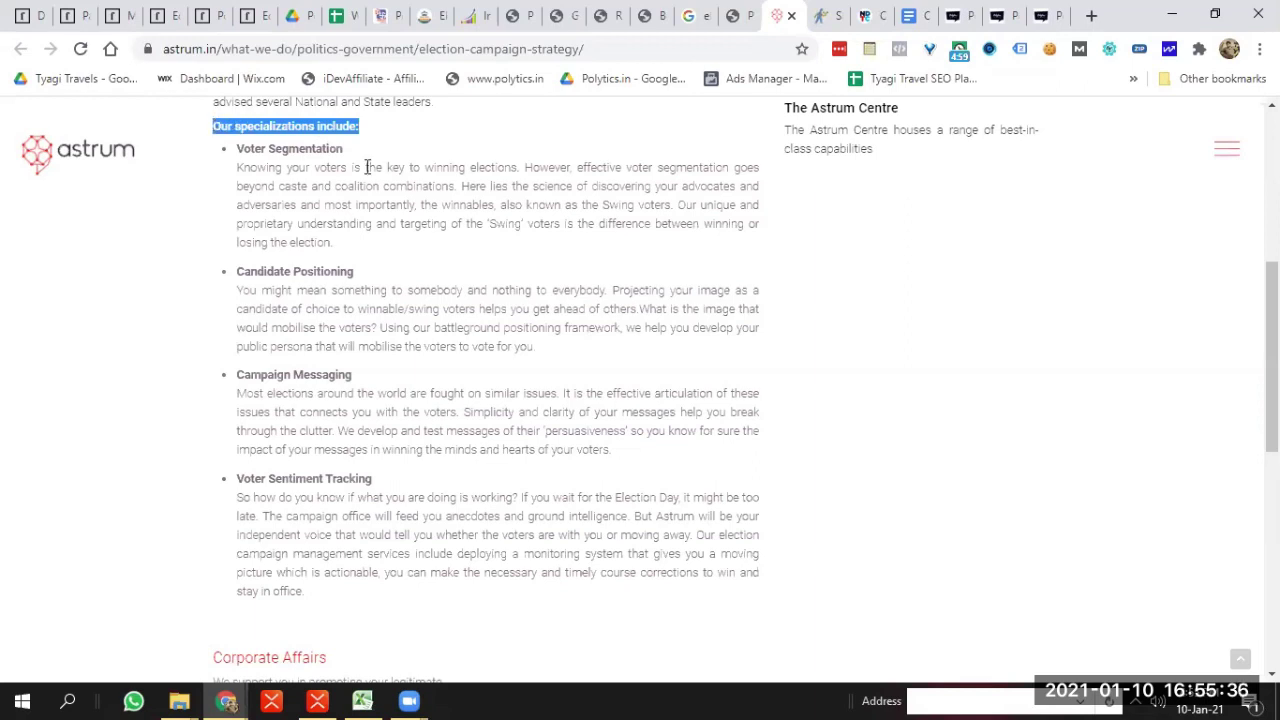
pyautogui.hotkey('alt', 'Tab')
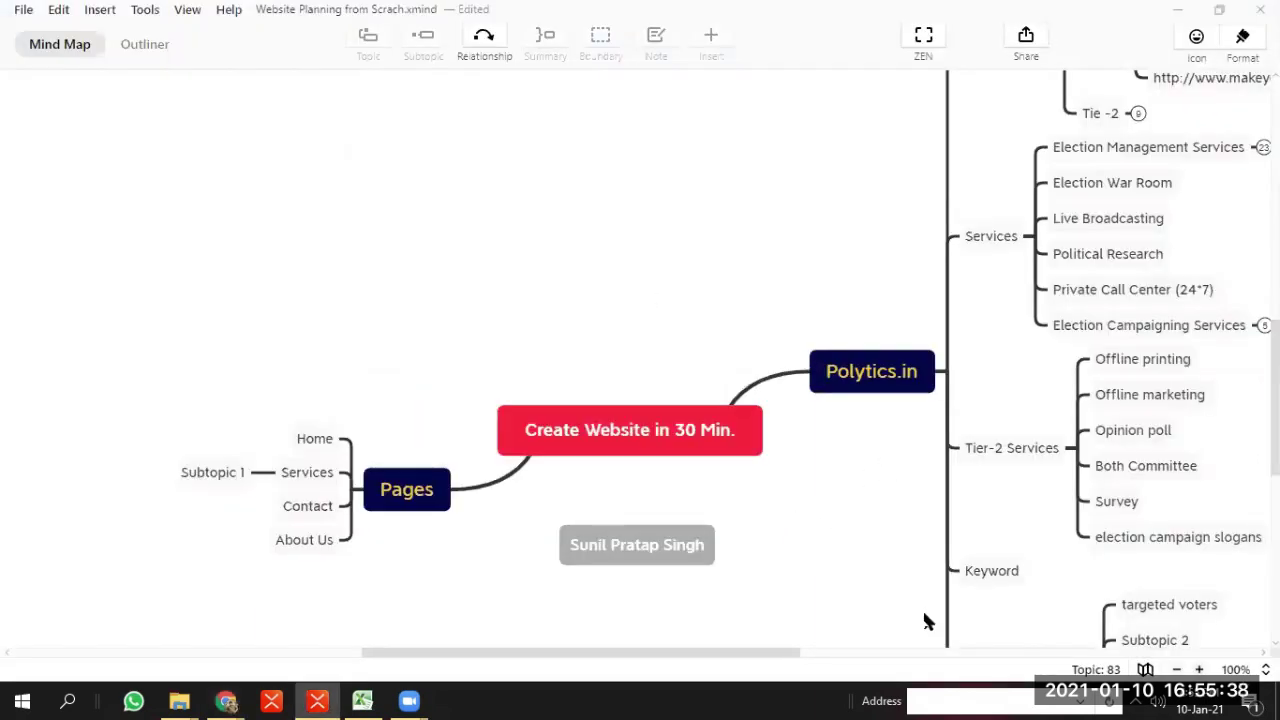
pyautogui.click(220, 470)
pyautogui.doubleClick(220, 470)
pyautogui.write('Our specializations include:')
pyautogui.hotkey('ctrl', 'z')
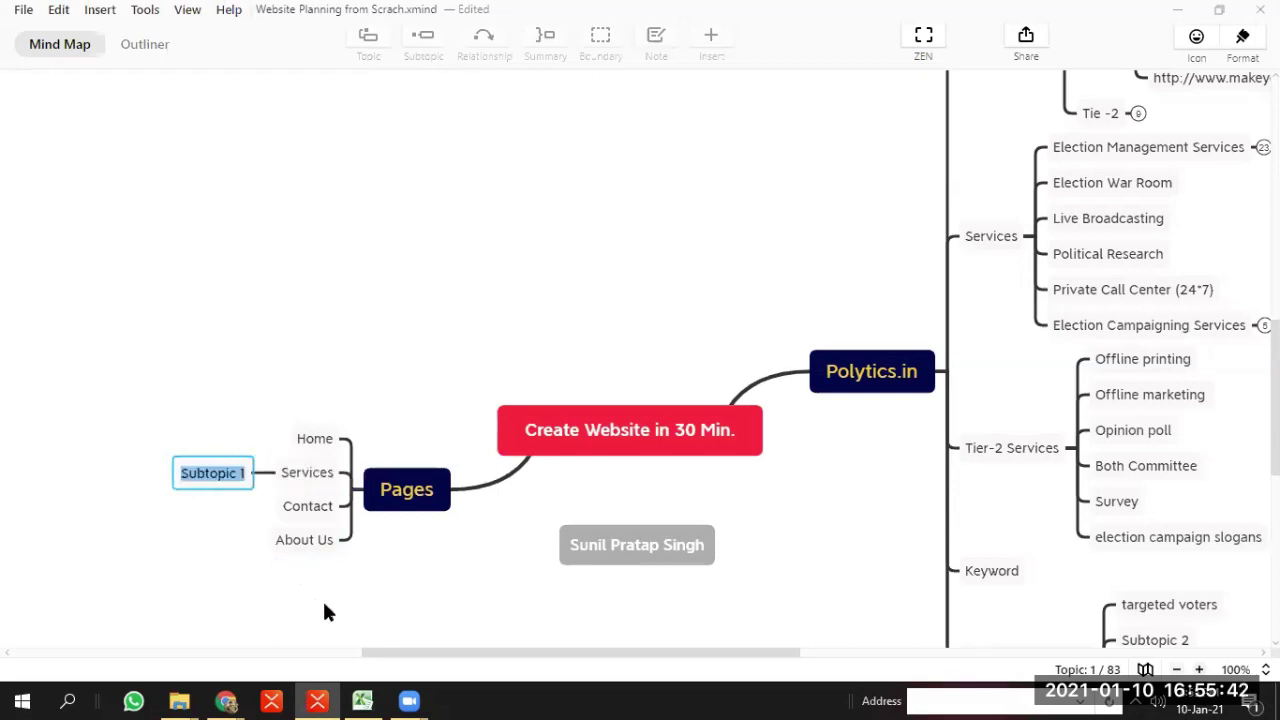
pyautogui.click(322, 604)
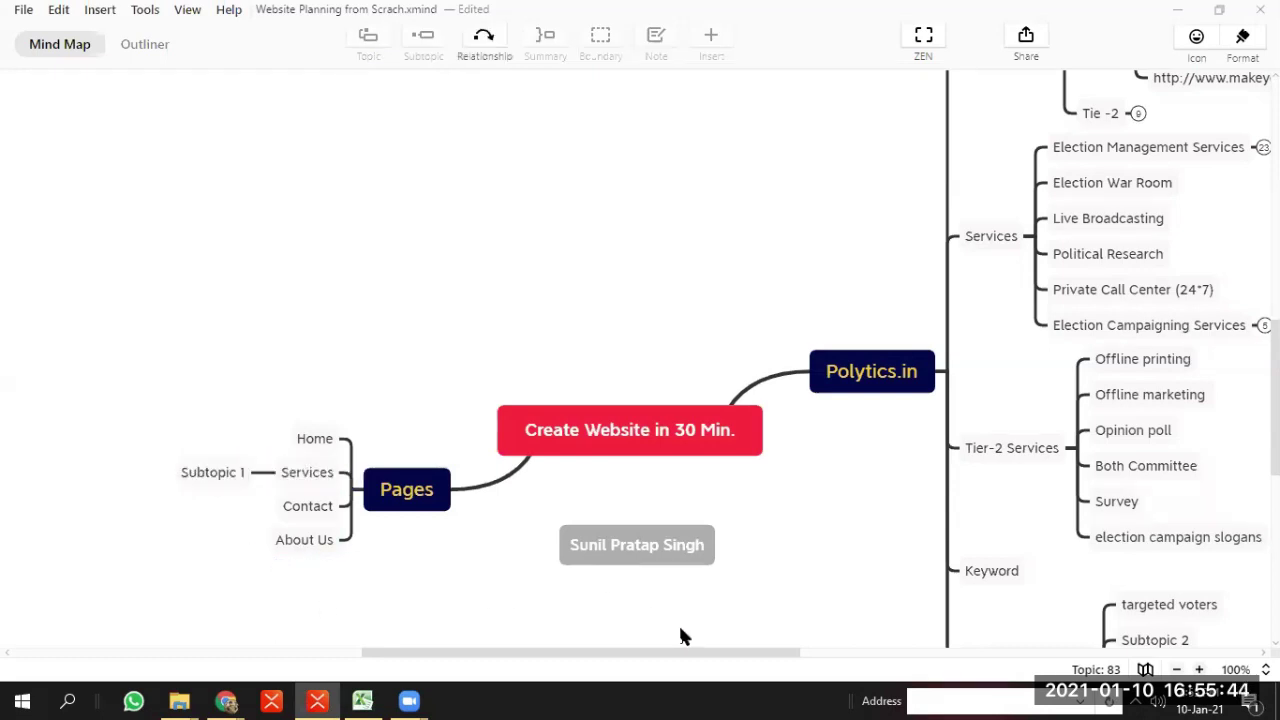
# Copy Astrum's whole specializations list, including its descriptions, into the Website planning - Polytics spreadsheet starting at cell I3
pyautogui.hscroll(5, 680, 636)
pyautogui.scroll(5, 680, 636)
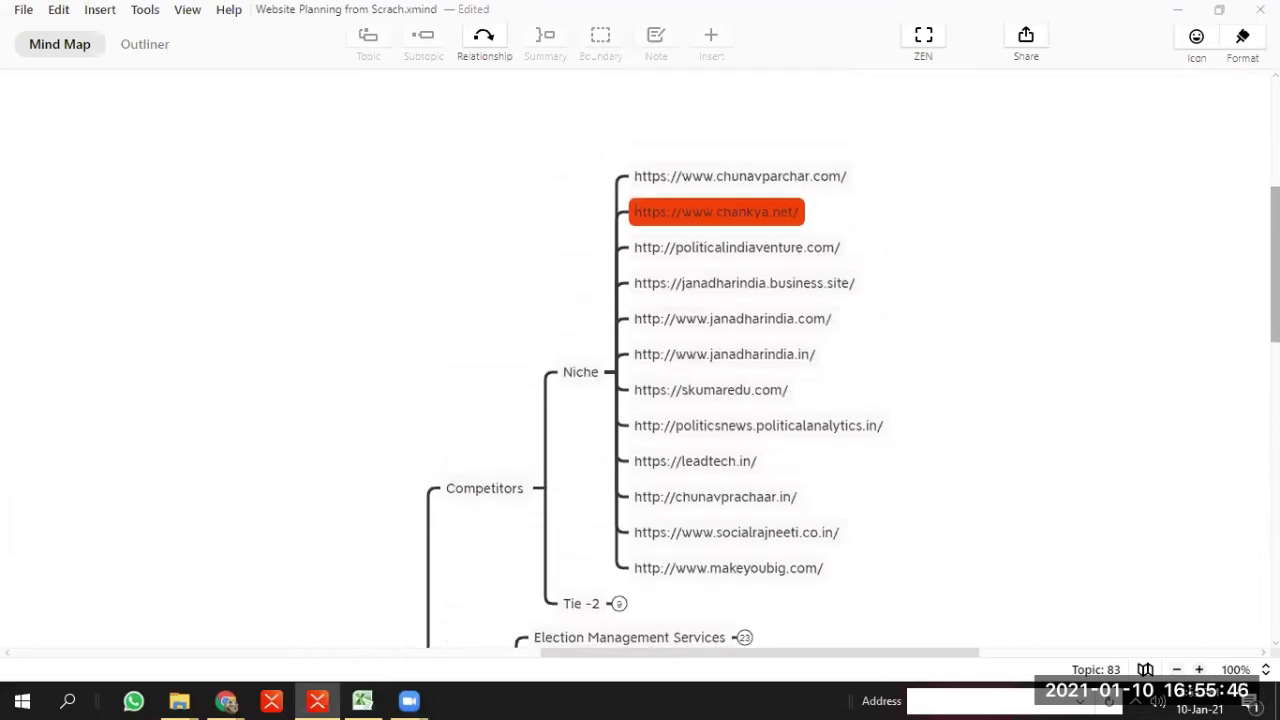
pyautogui.scroll(-2, 450, 645)
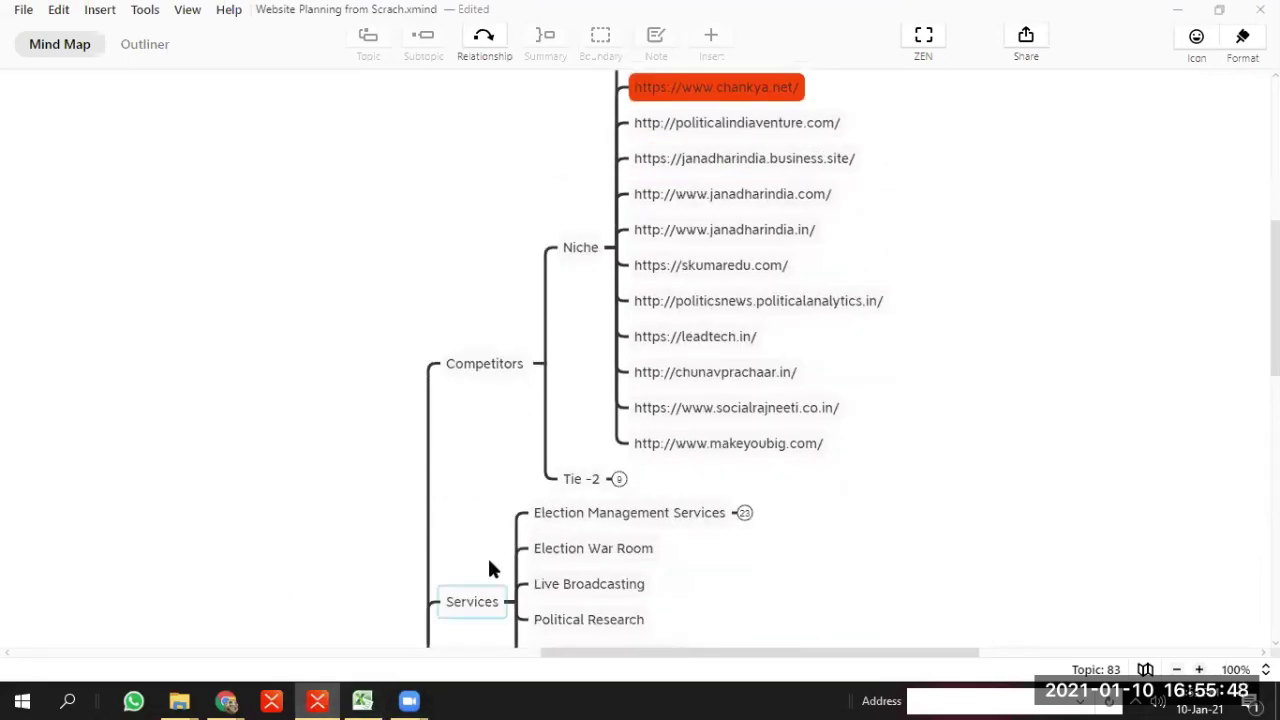
pyautogui.hotkey('alt', 'Tab')
pyautogui.moveTo(213, 128); pyautogui.dragTo(586, 578)
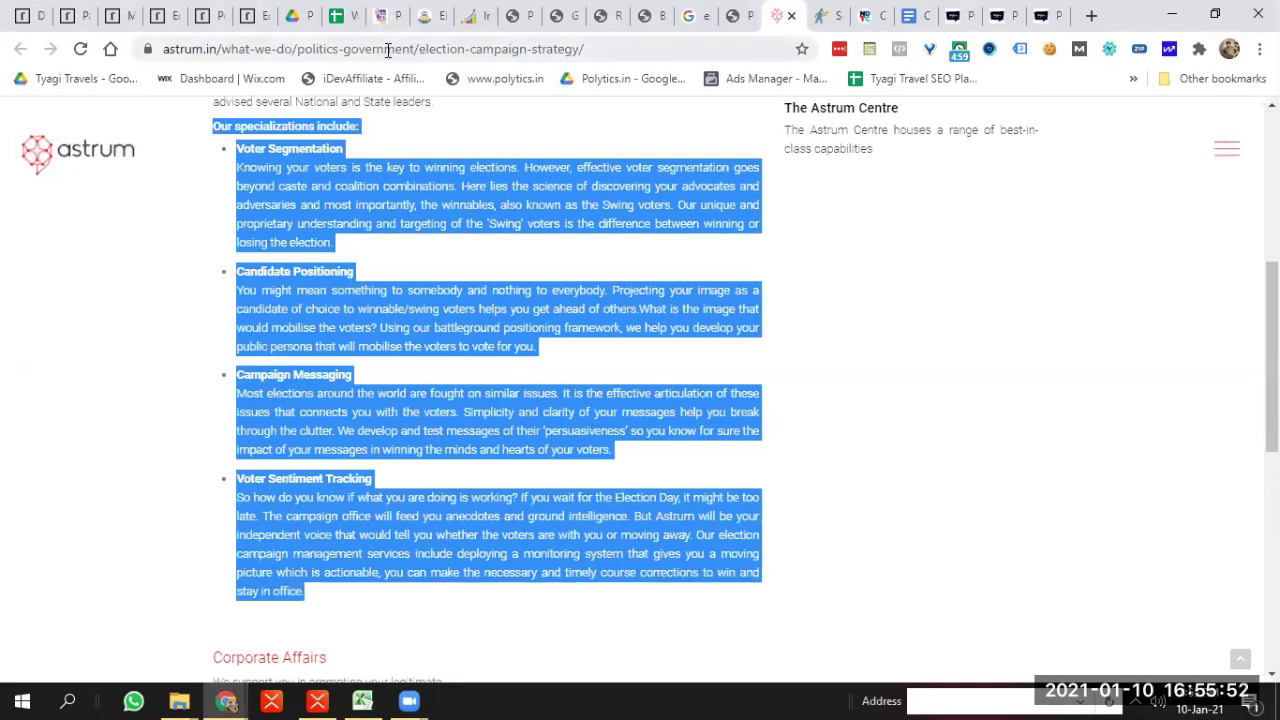
pyautogui.click(345, 15)
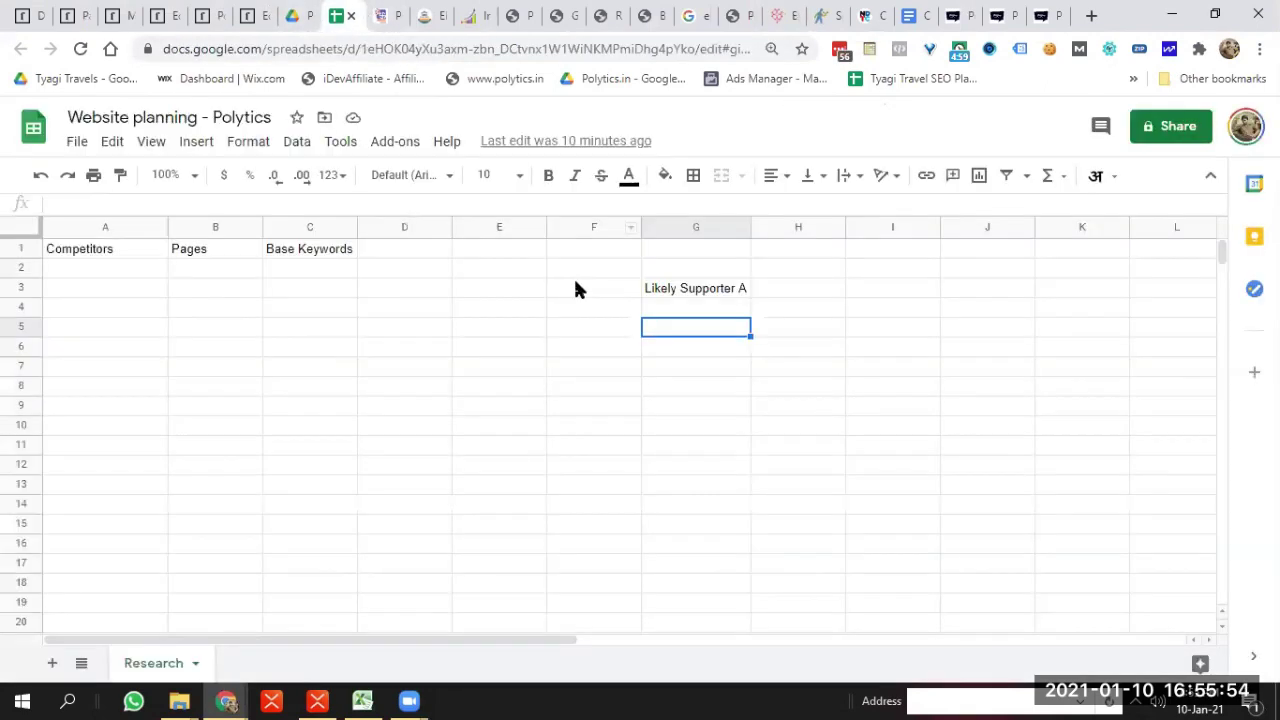
pyautogui.click(886, 290)
pyautogui.hotkey('ctrl', 'v')
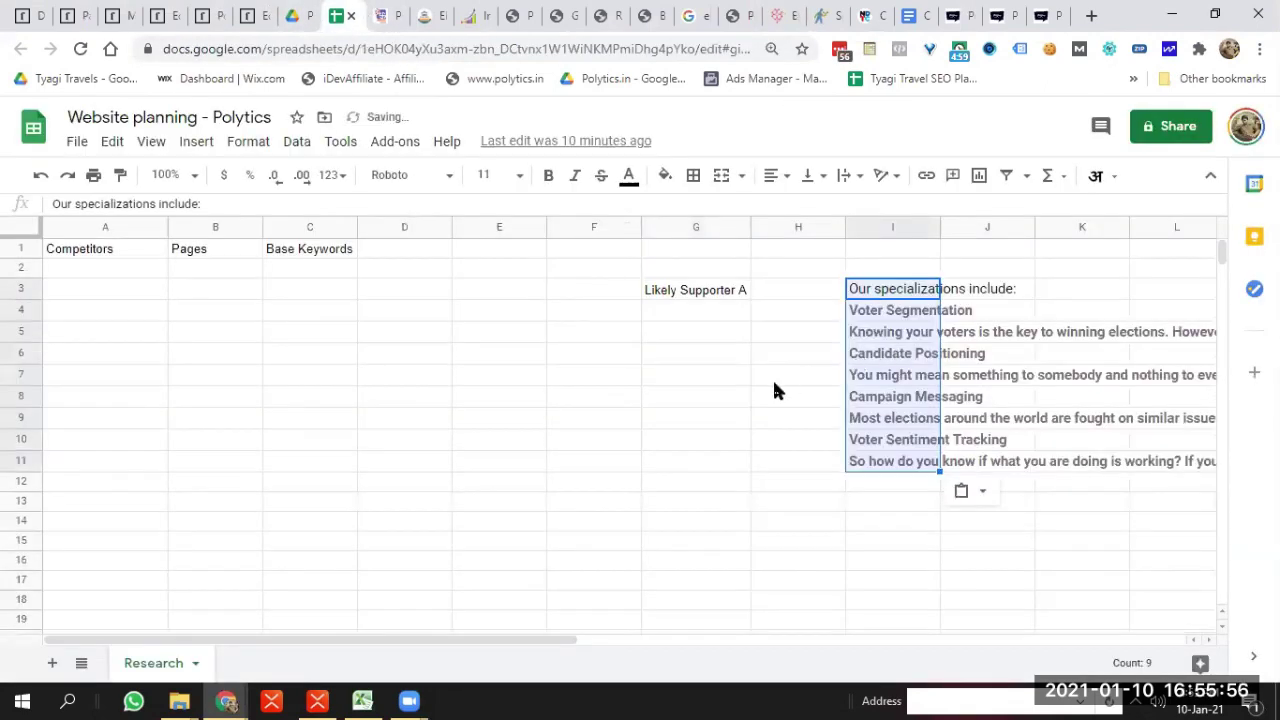
# Review the pasted specialization headings and descriptions one by one in column I of the Research sheet
pyautogui.click(777, 392)
pyautogui.click(876, 312)
pyautogui.click(880, 355)
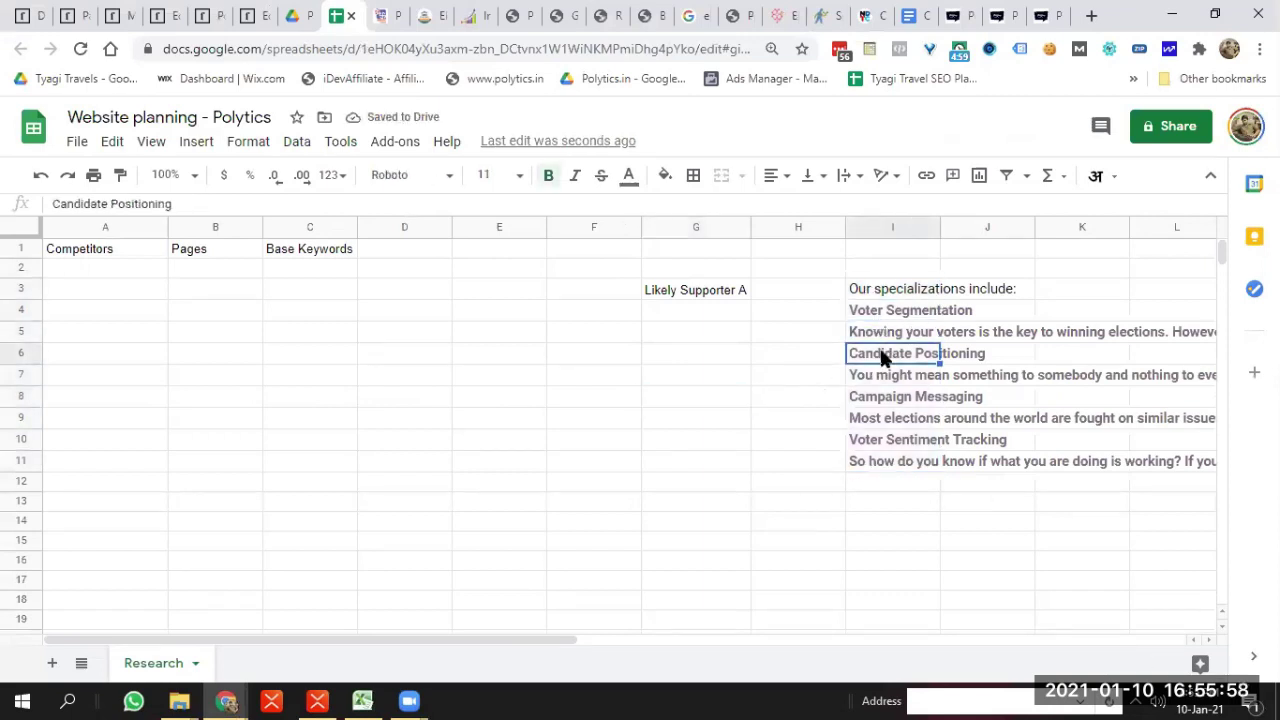
pyautogui.click(873, 400)
pyautogui.click(876, 420)
pyautogui.click(875, 441)
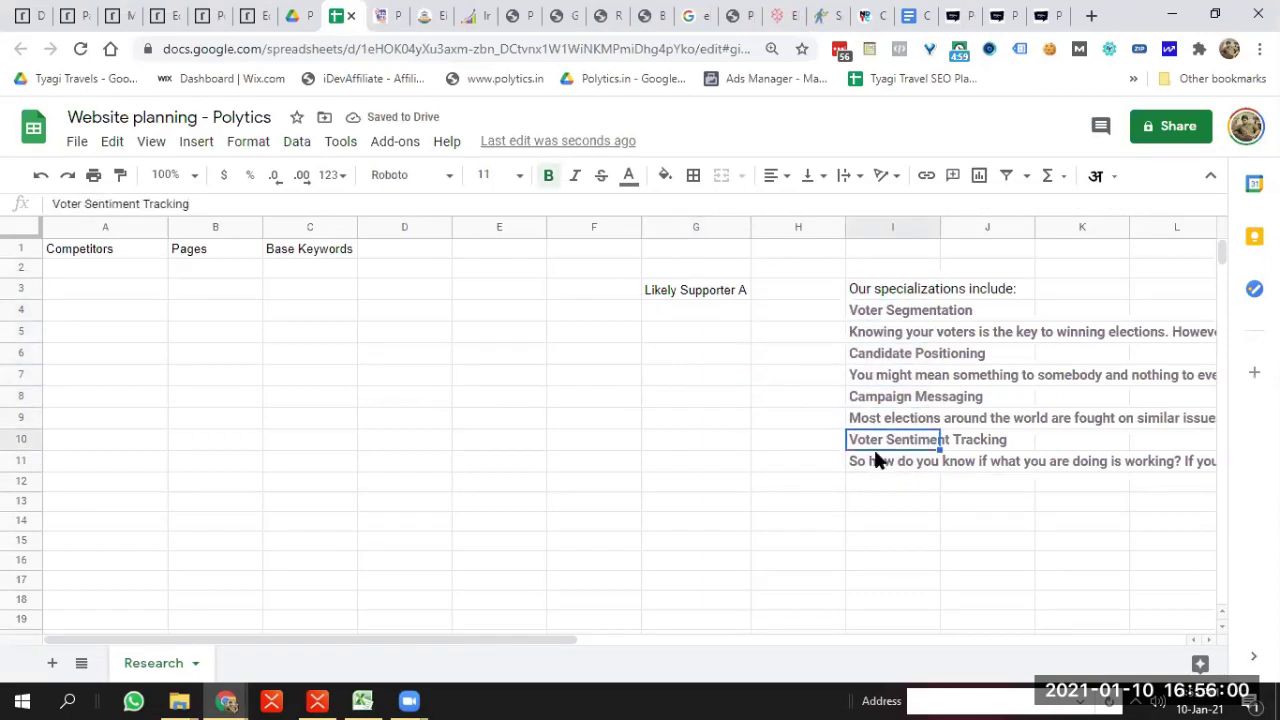
pyautogui.click(893, 397)
pyautogui.click(878, 357)
pyautogui.click(860, 297)
# Examine the archived Political Campaign Software page for its title and introductory content
pyautogui.hotkey('alt', 'Tab')
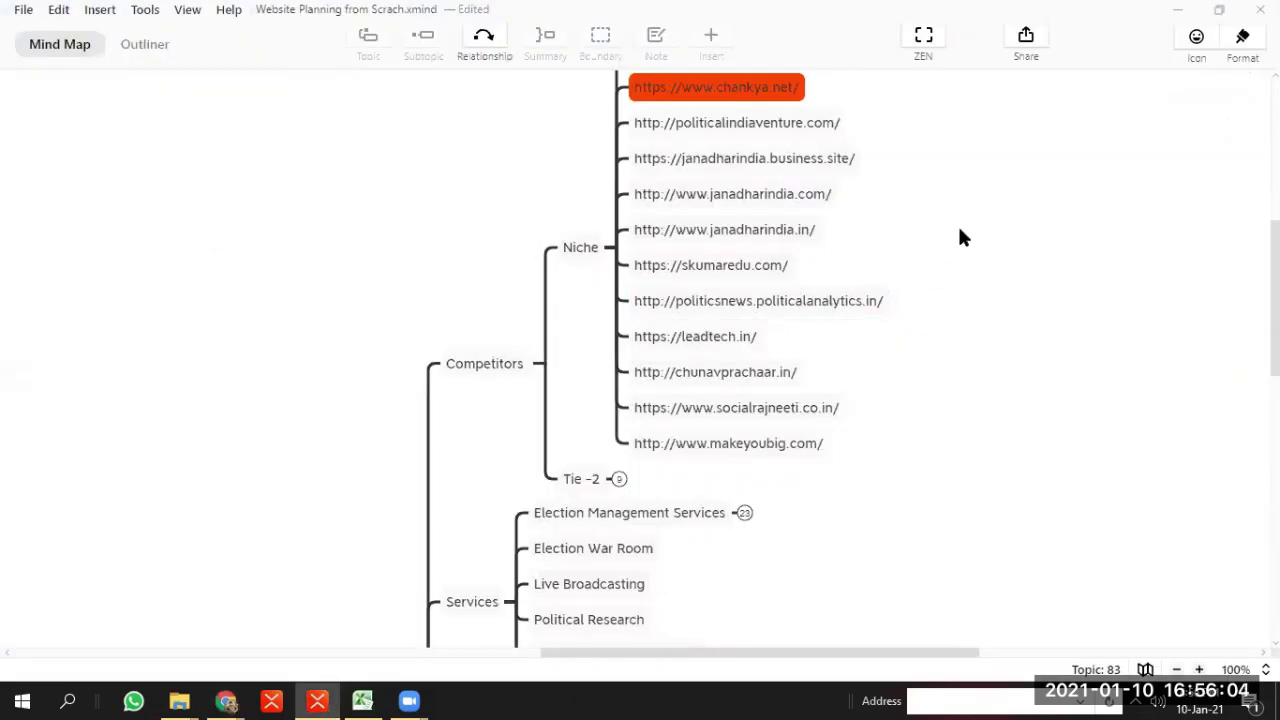
pyautogui.hotkey('alt', 'Tab')
pyautogui.click(955, 12)
pyautogui.scroll(-3, 640, 400)
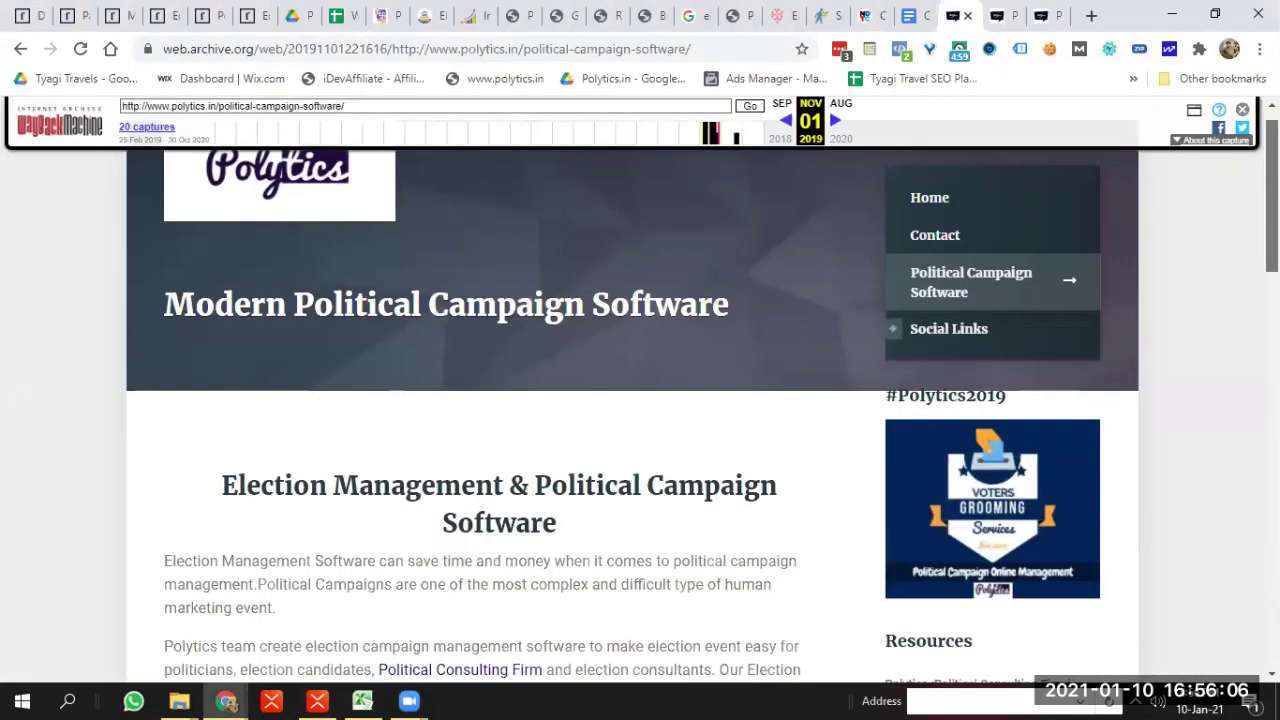
pyautogui.scroll(3, 640, 400)
pyautogui.click(966, 243)
# Examine the archived November 2019 Polytics home page, covering its responsibilities list, data section and closing consulting-firm section
pyautogui.click(1003, 16)
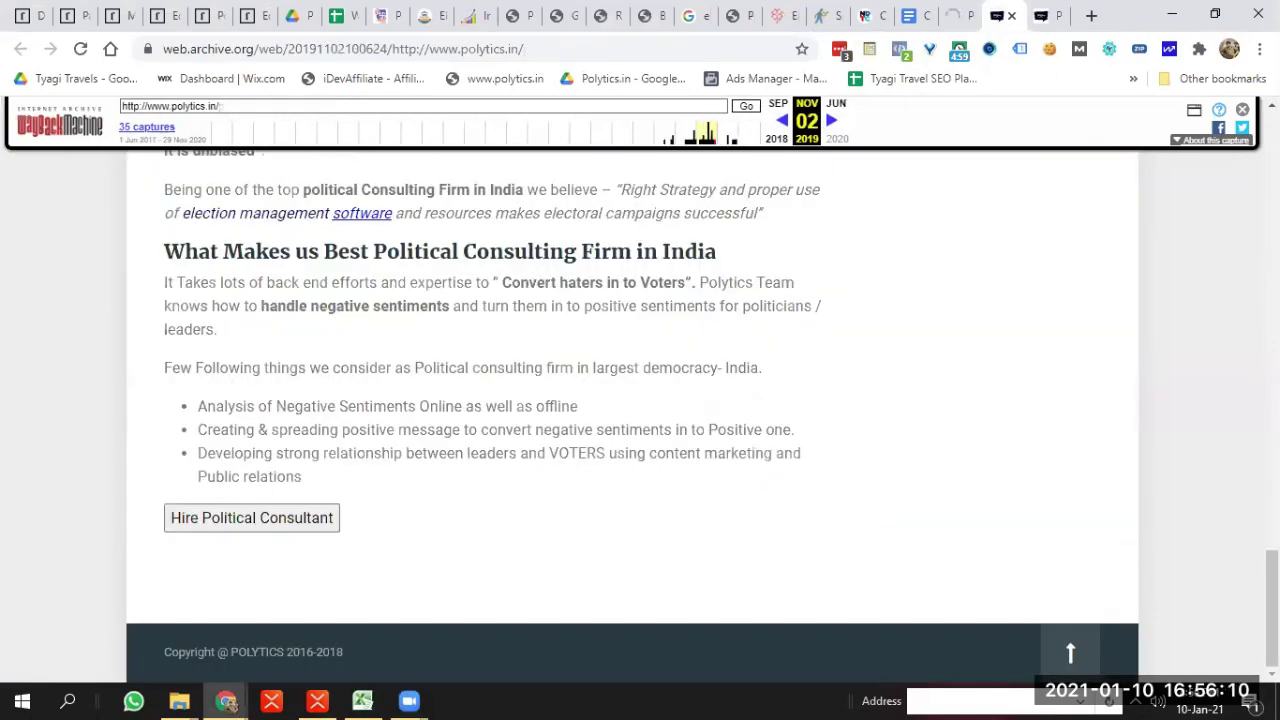
pyautogui.scroll(10, 268, 288)
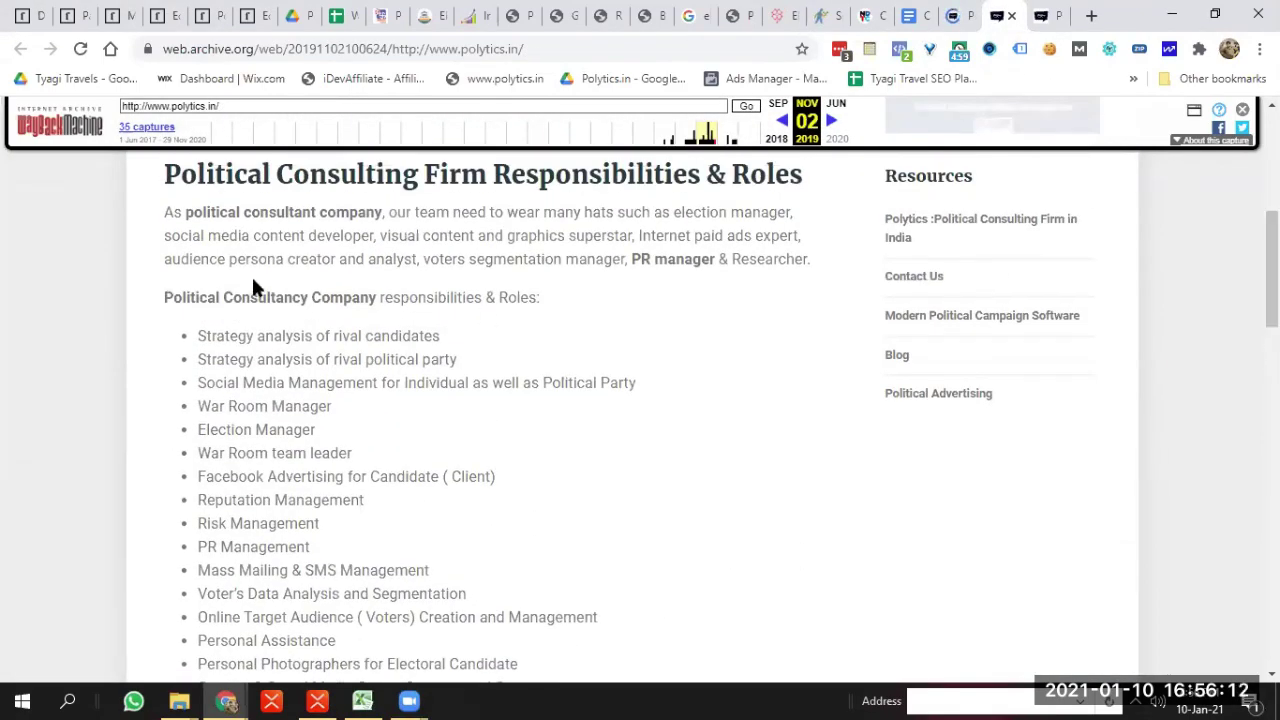
pyautogui.moveTo(208, 297); pyautogui.dragTo(436, 297)
pyautogui.click(212, 464)
pyautogui.moveTo(200, 350); pyautogui.dragTo(388, 490)
pyautogui.click(628, 378)
pyautogui.scroll(2, 628, 378)
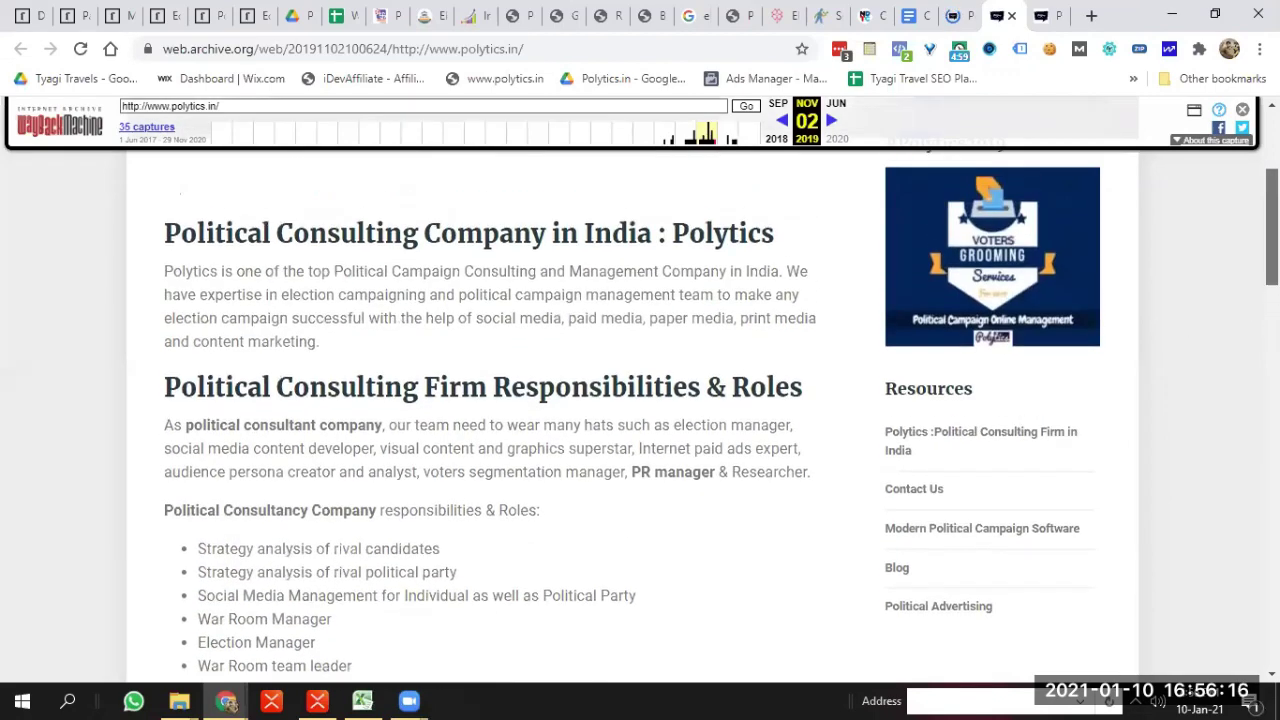
pyautogui.scroll(-6, 628, 378)
pyautogui.scroll(-8, 548, 410)
pyautogui.moveTo(540, 405); pyautogui.dragTo(428, 520)
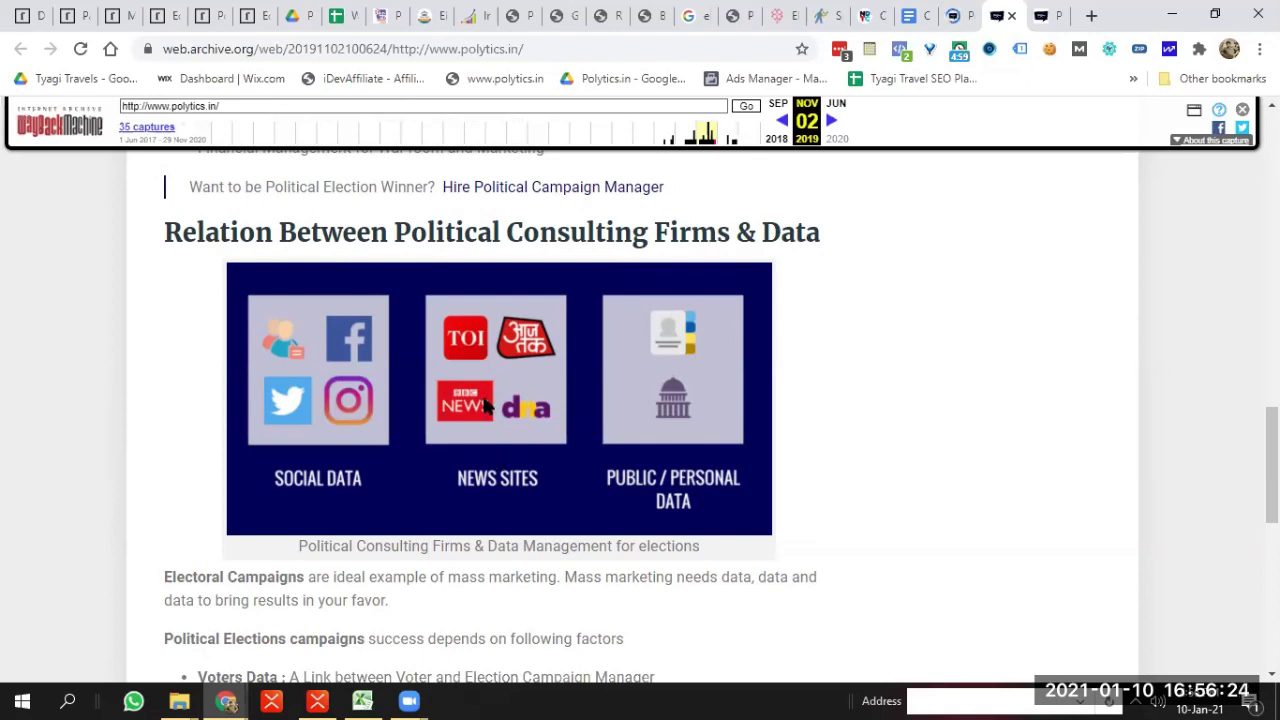
pyautogui.scroll(-3, 266, 458)
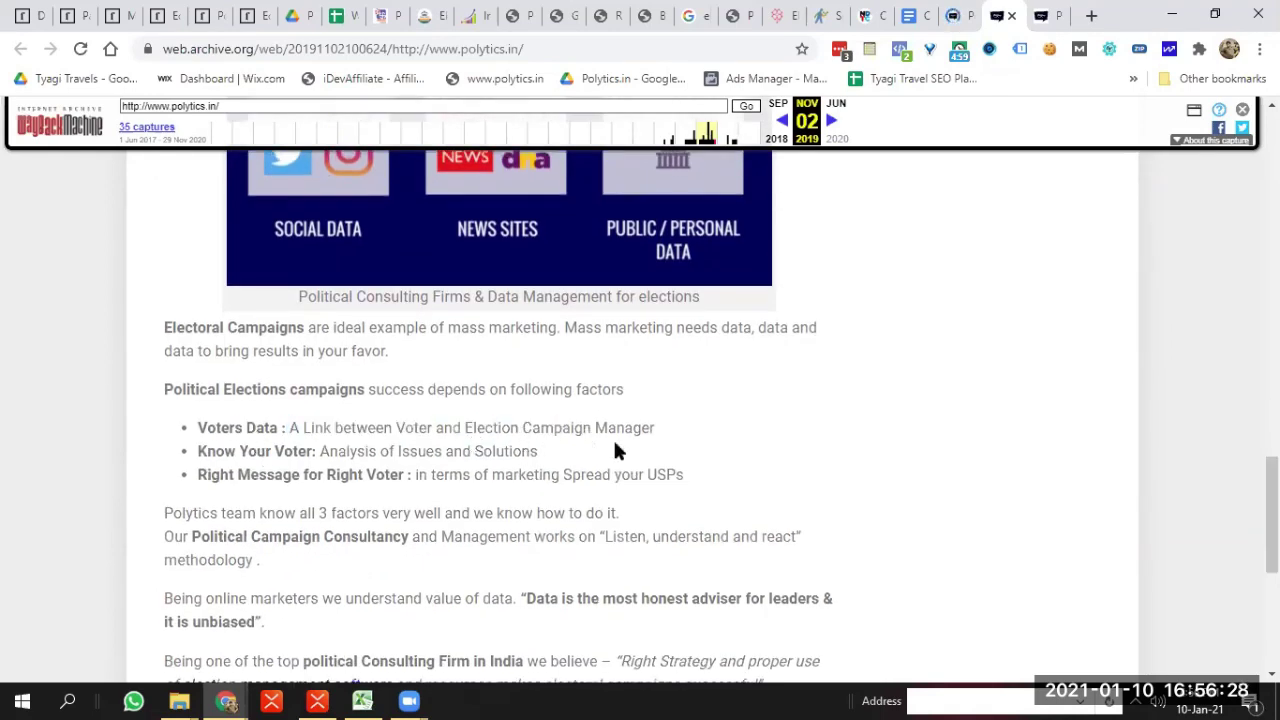
pyautogui.moveTo(1271, 500); pyautogui.dragTo(1271, 578)
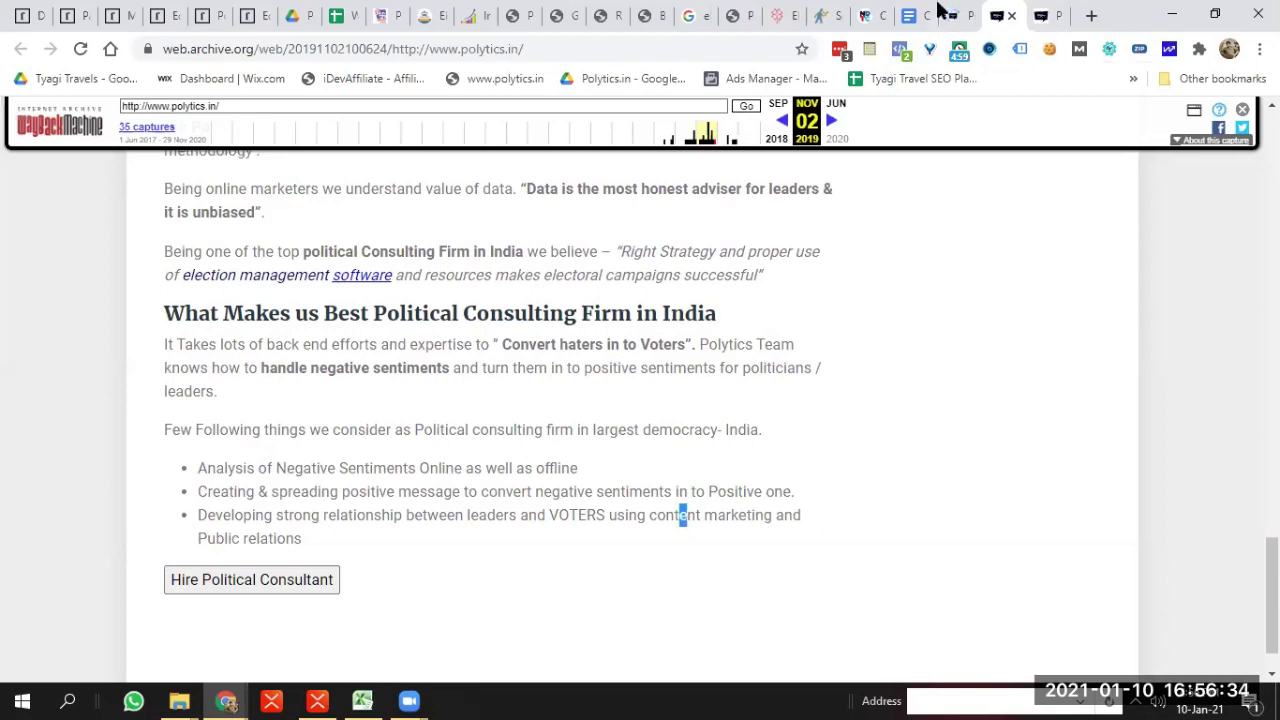
pyautogui.click(960, 14)
pyautogui.click(998, 14)
pyautogui.click(230, 97)
pyautogui.hotkey('ctrl', 'c')
# Try to look up the copied Polytics URL on semrush.com, using the October 2019 capture's tab
pyautogui.click(1058, 10)
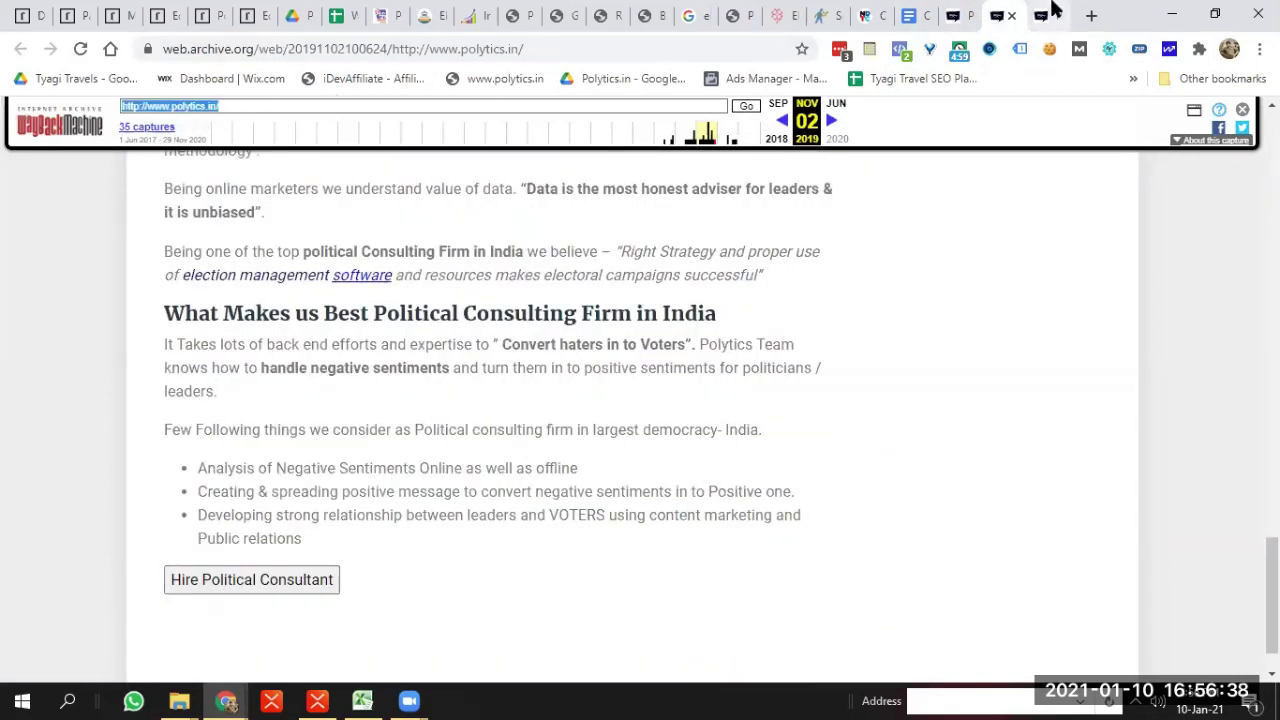
pyautogui.click(759, 49)
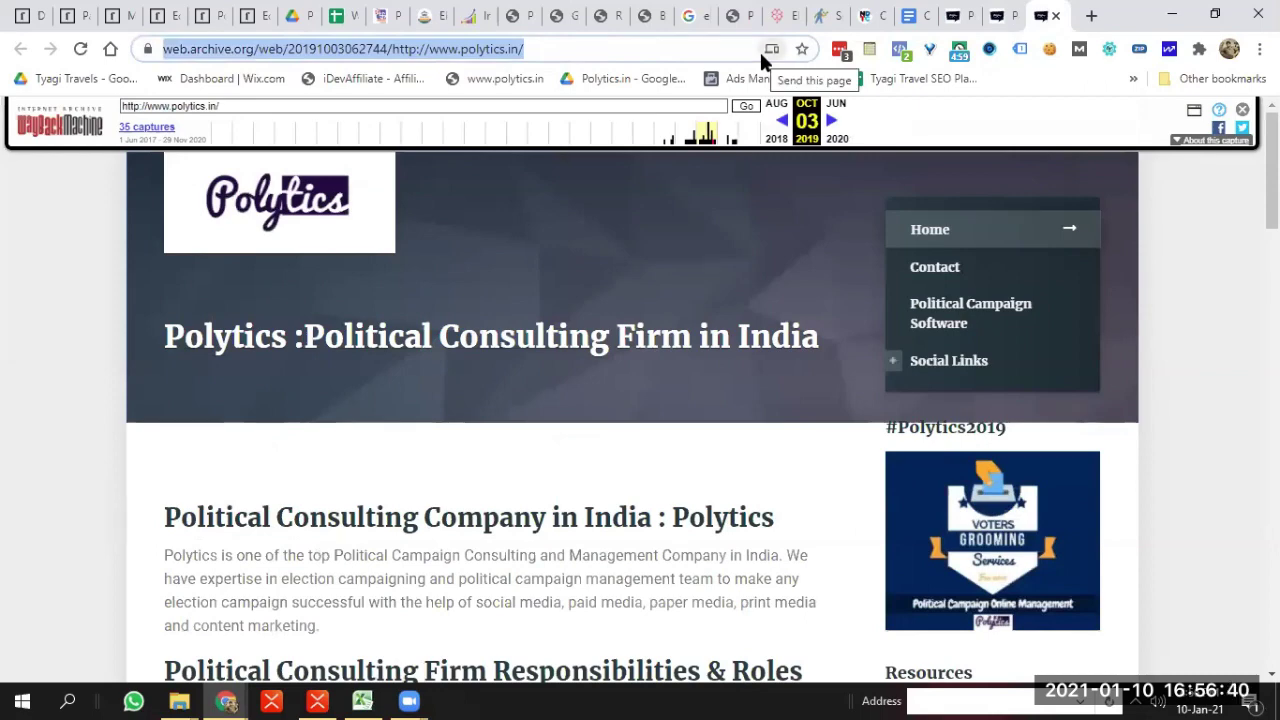
pyautogui.write('sem')
pyautogui.press('Return')
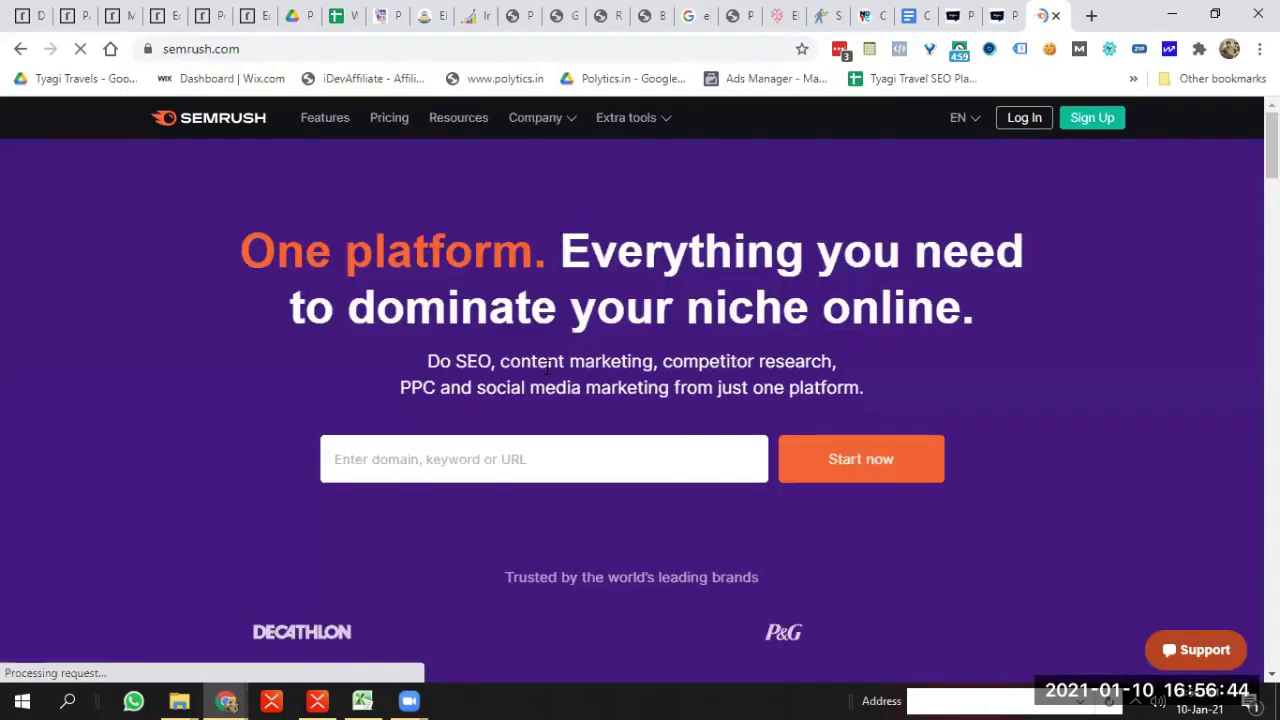
pyautogui.click(529, 454)
pyautogui.hotkey('ctrl', 'v')
pyautogui.click(790, 478)
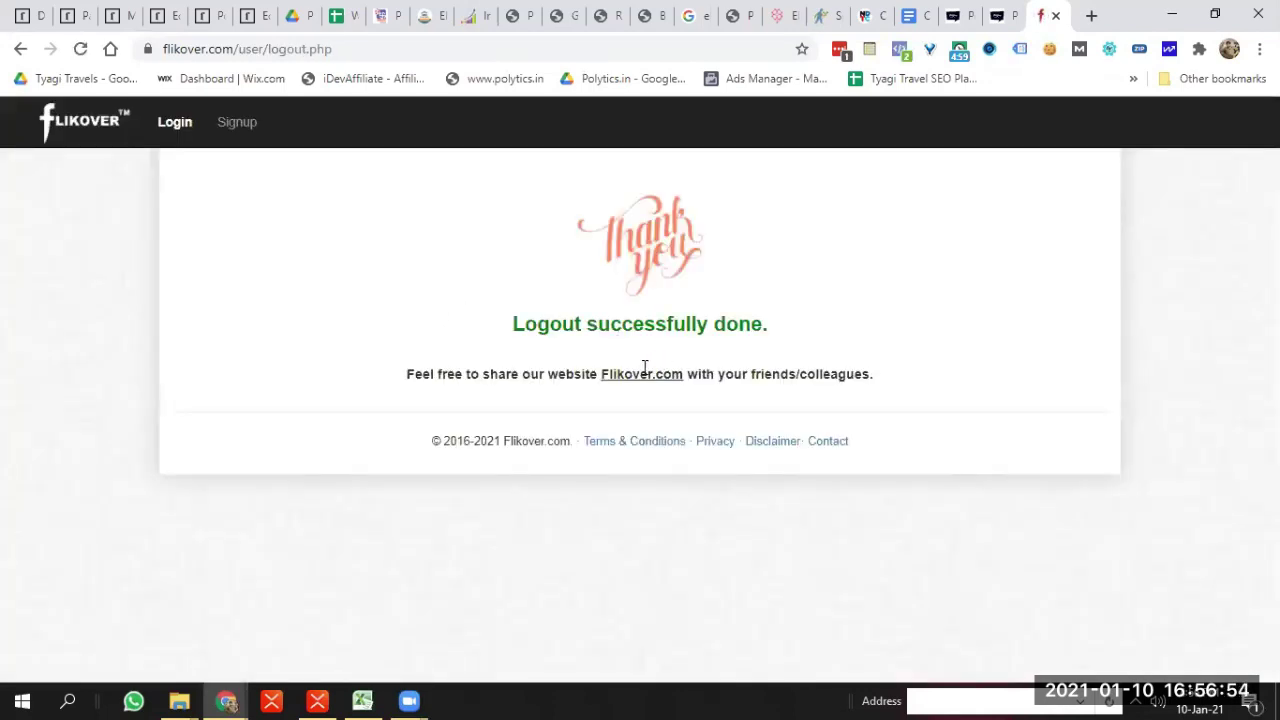
# Try semrush.com again, and go to the Flikover login page
pyautogui.click(97, 135)
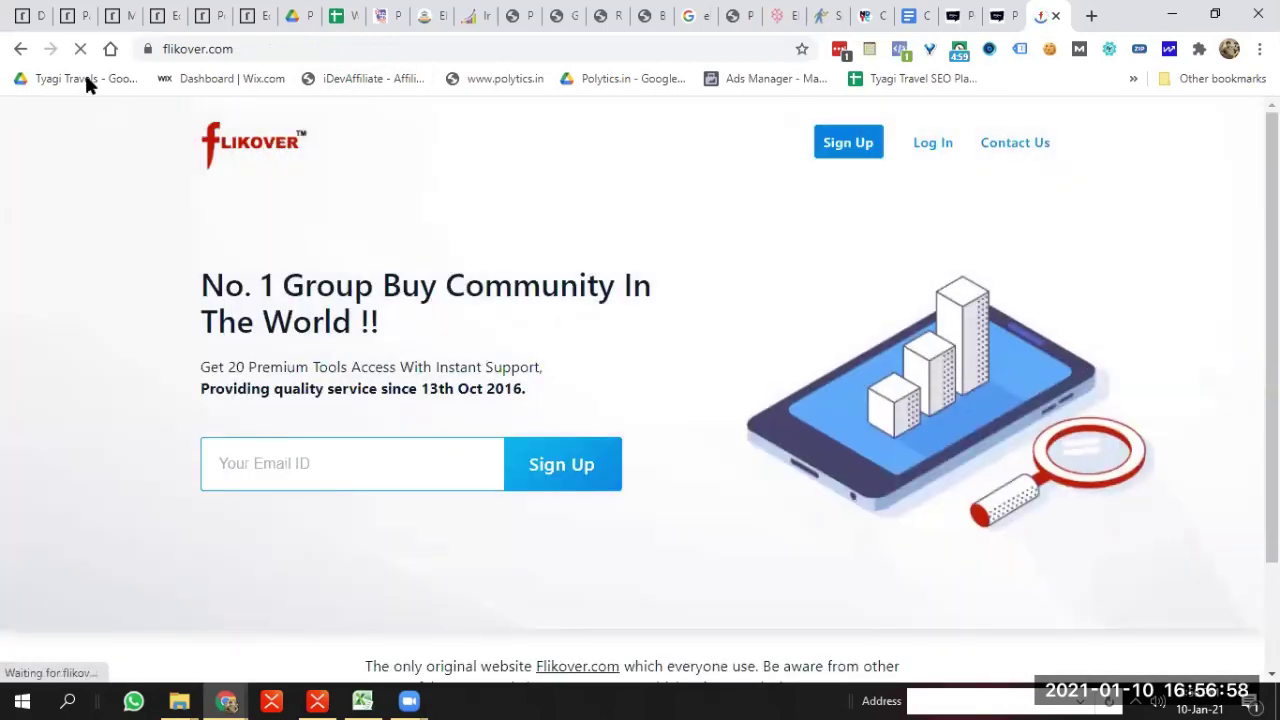
pyautogui.click(24, 49)
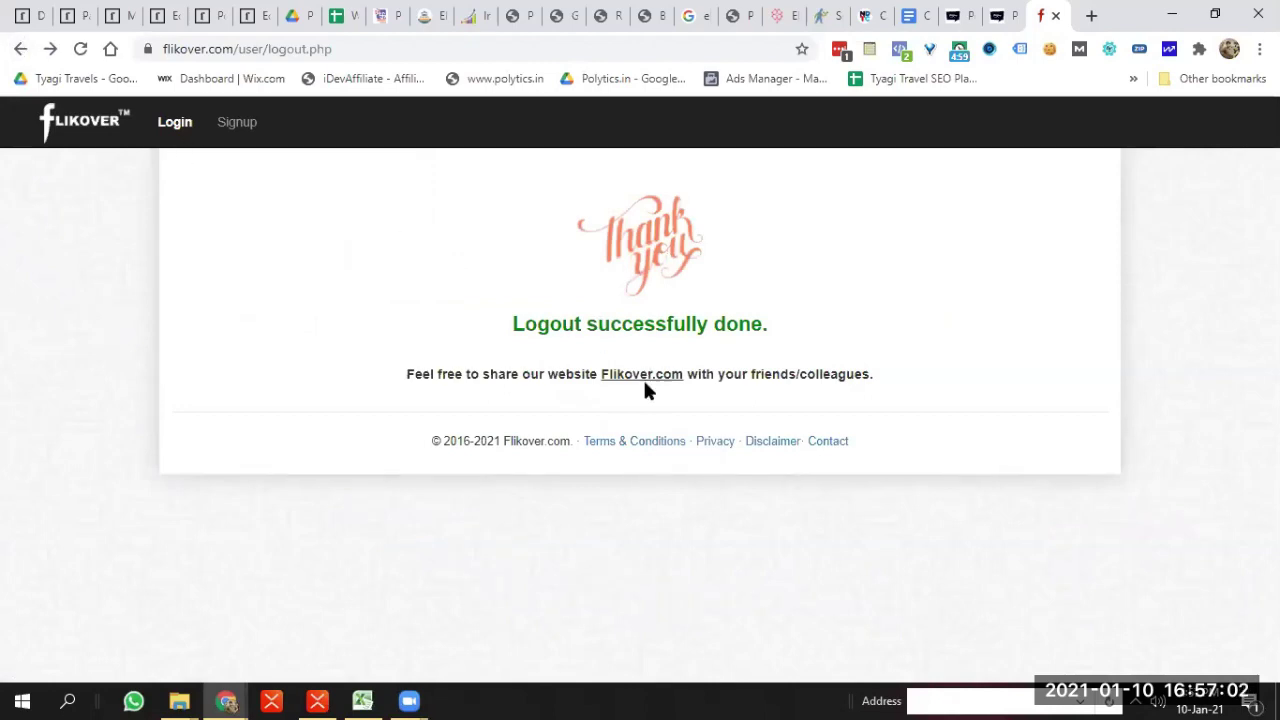
pyautogui.click(694, 47)
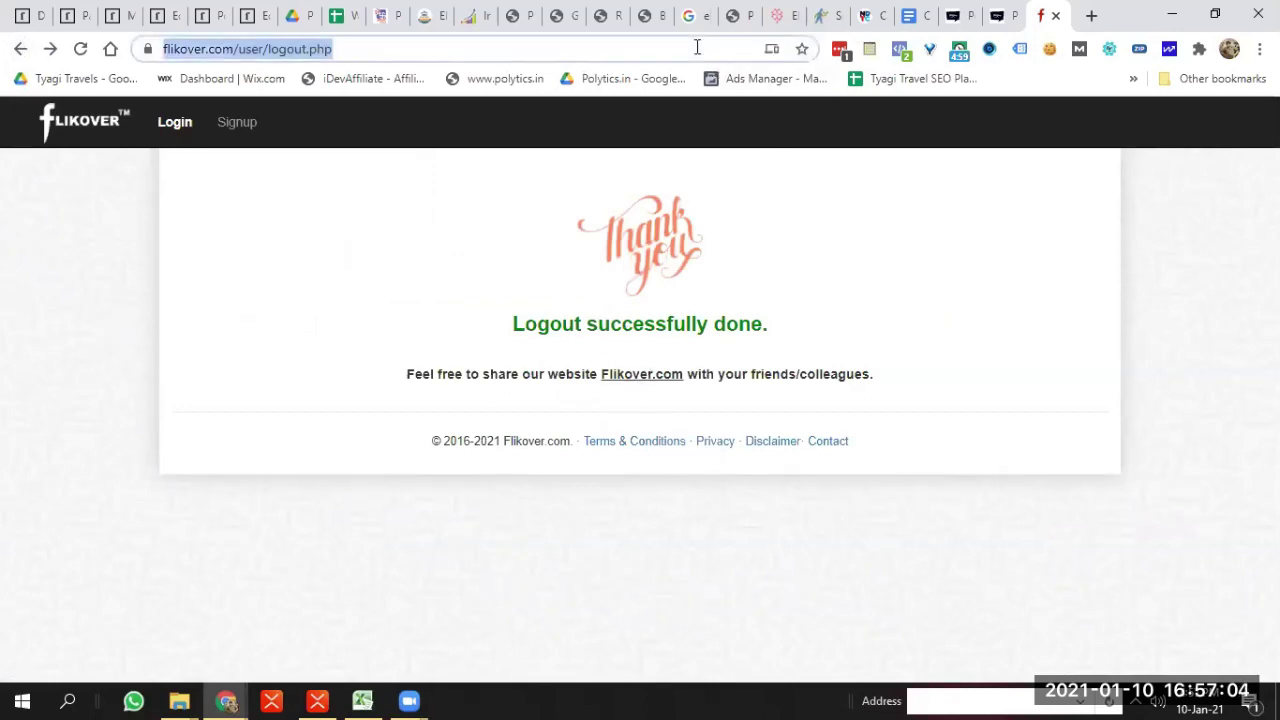
pyautogui.write('semru')
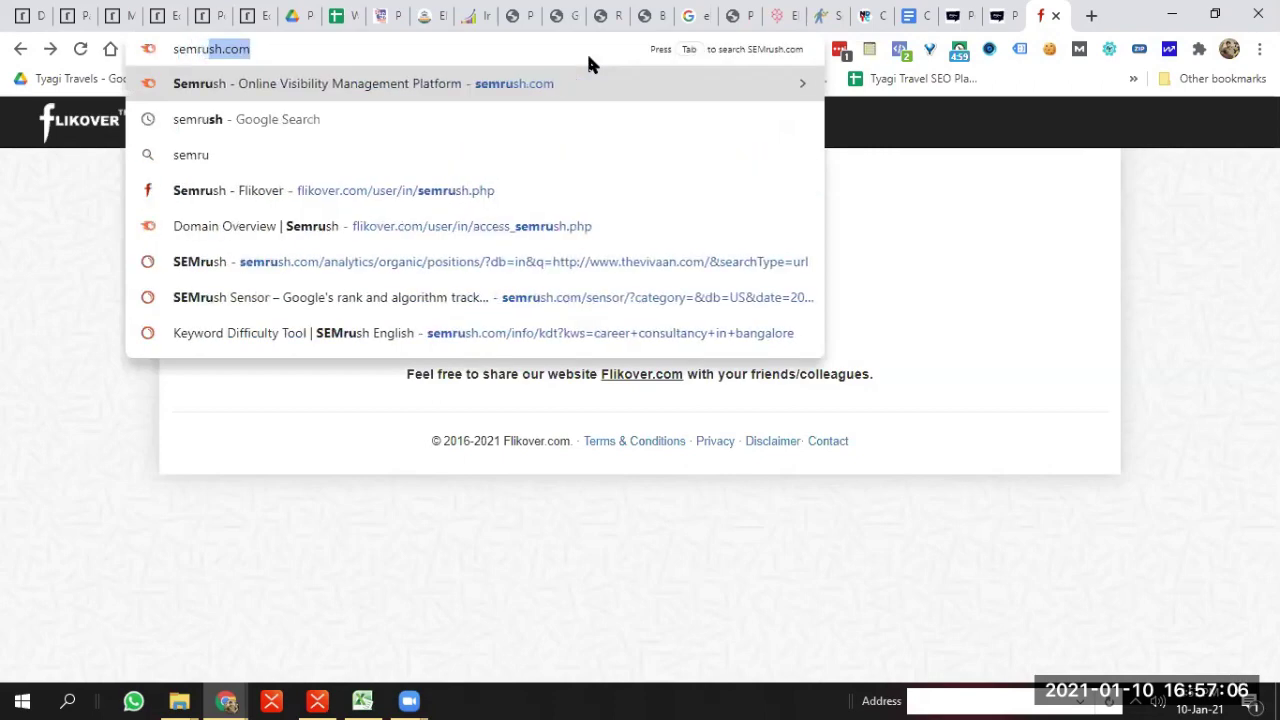
pyautogui.press('Return')
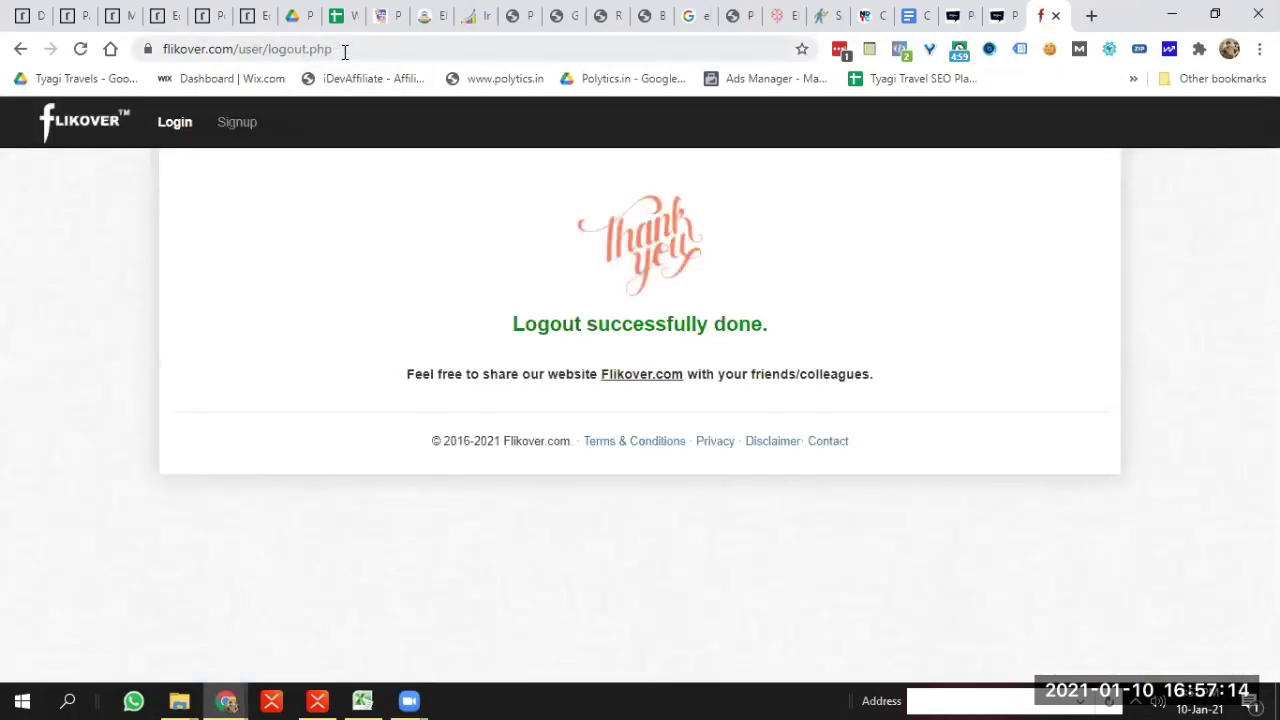
pyautogui.click(188, 127)
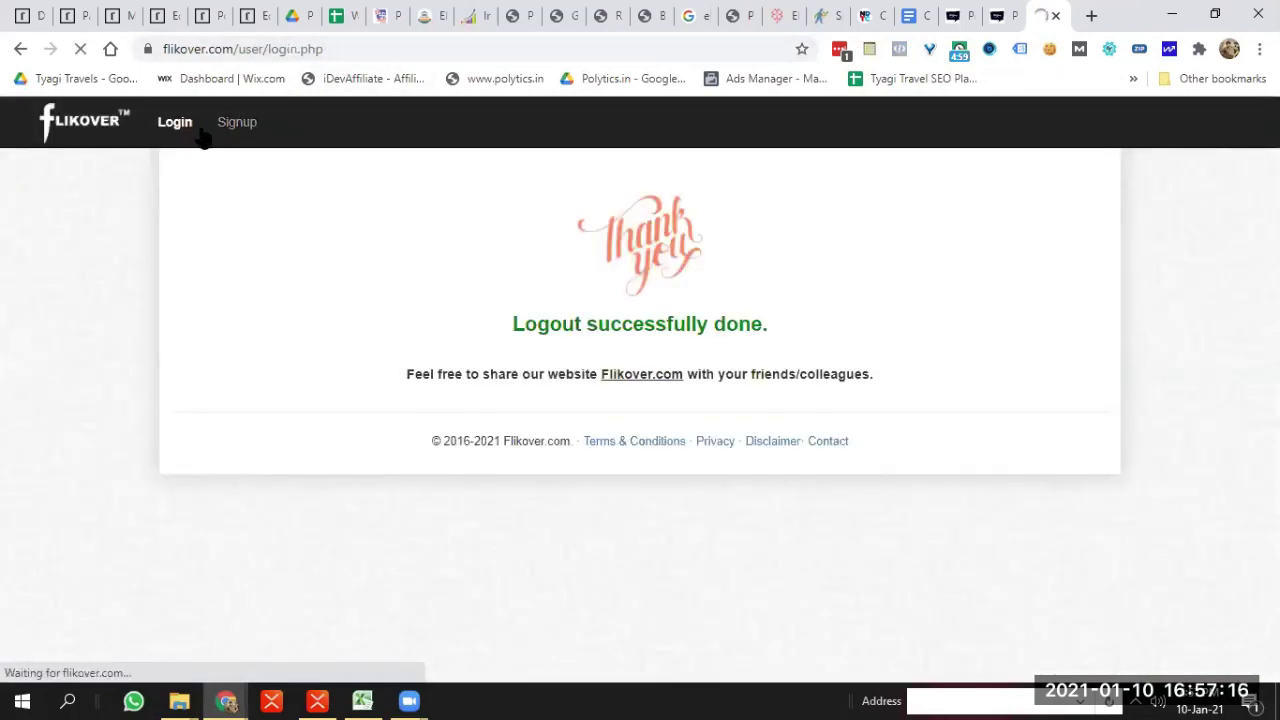
# Enter the captcha code for the prefilled account and sign in to Flikover
pyautogui.click(614, 399)
pyautogui.write('818888')
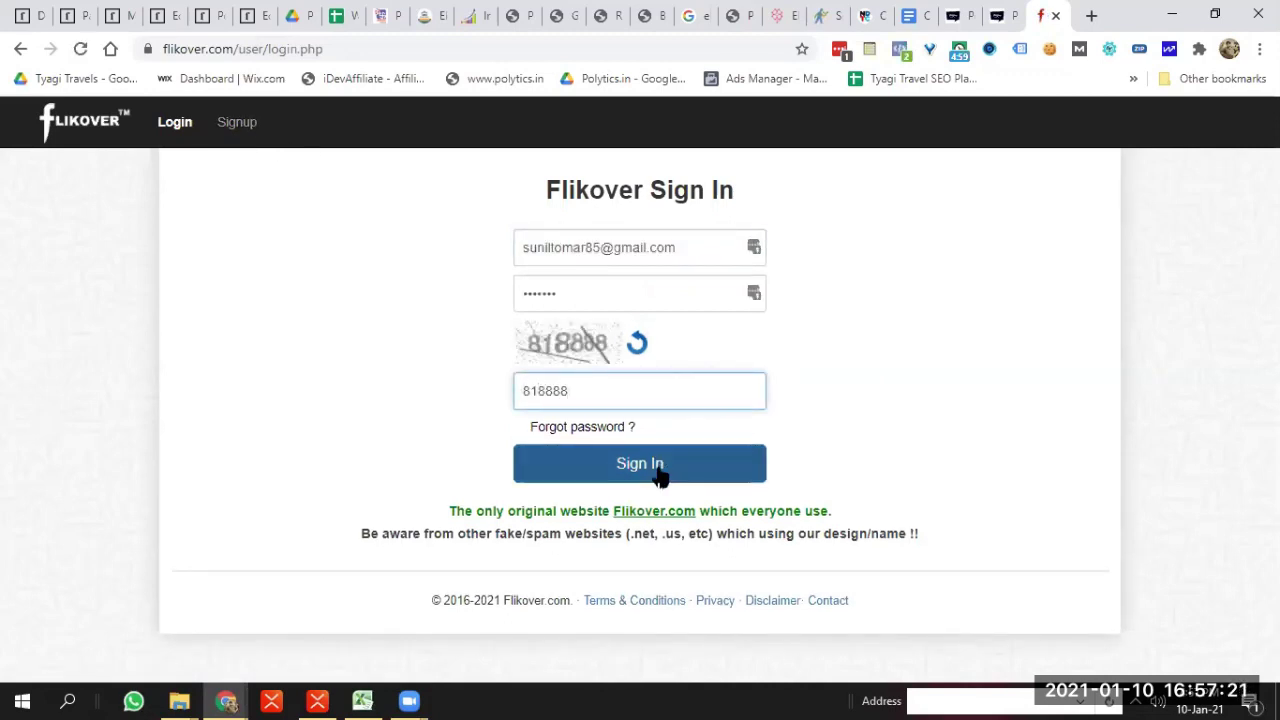
pyautogui.click(654, 463)
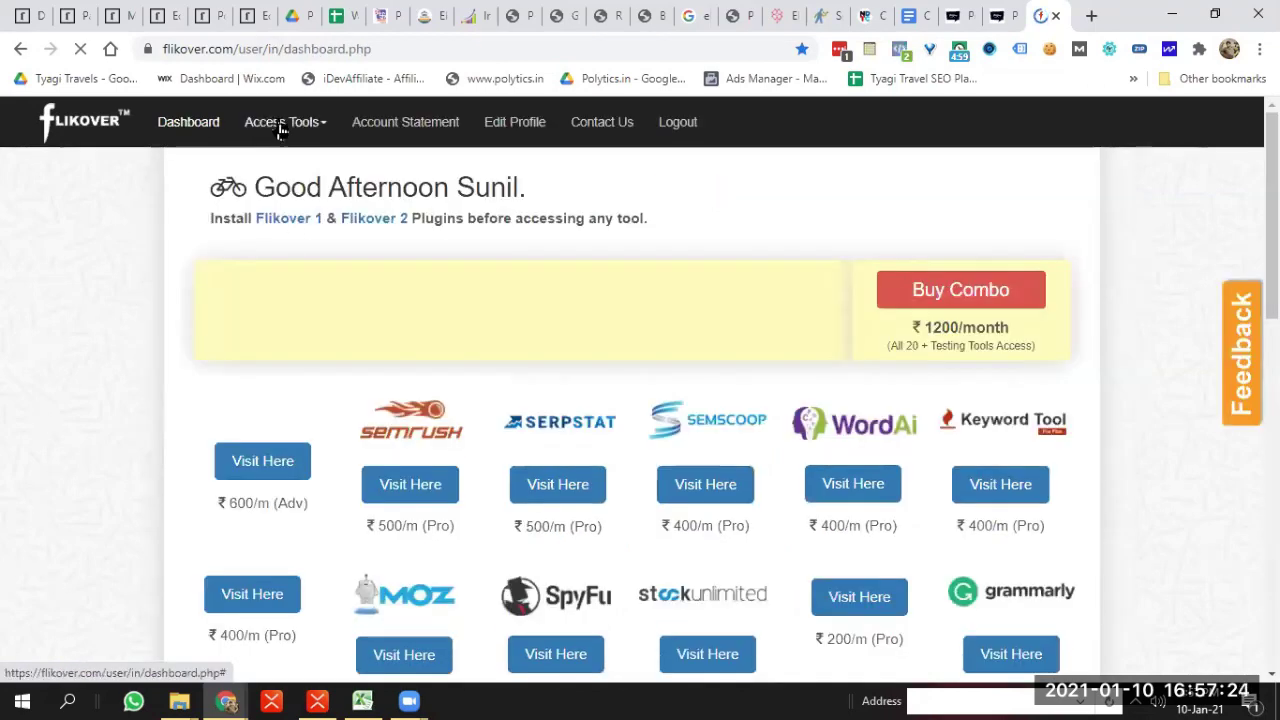
# Open the Semrush tool page from the Flikover tool list and launch Semrush Pro
pyautogui.click(318, 124)
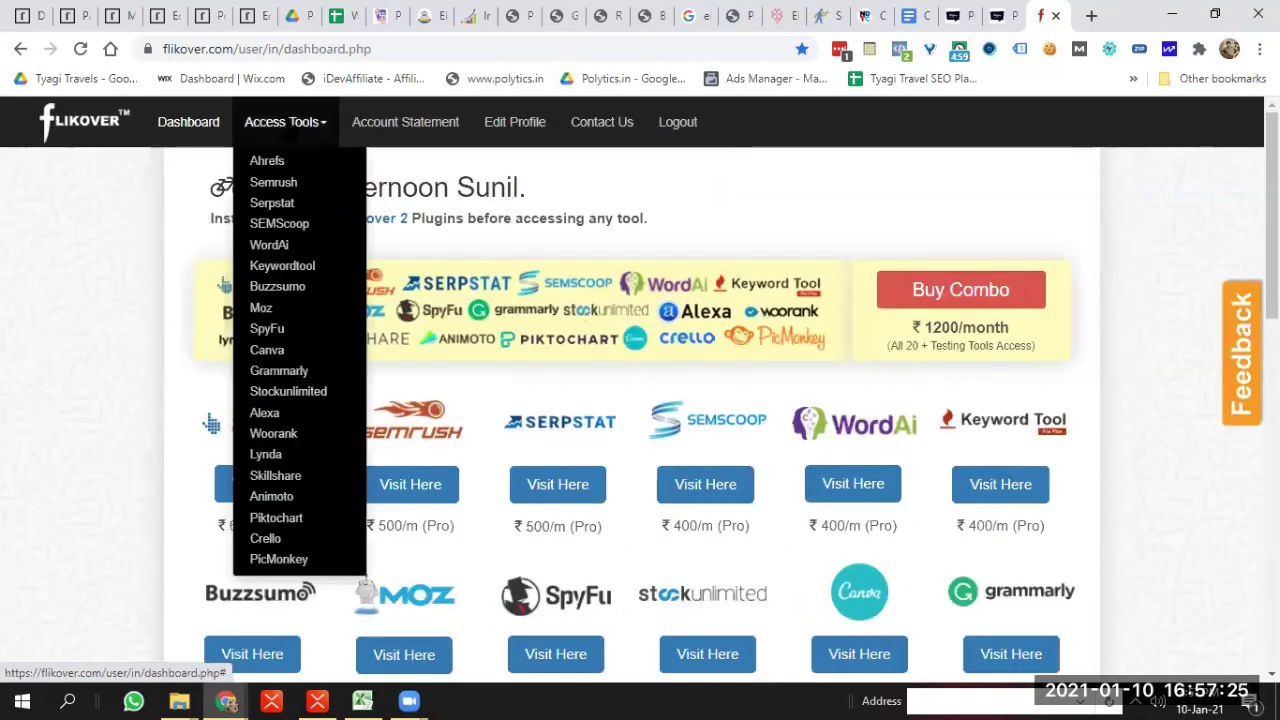
pyautogui.click(296, 183)
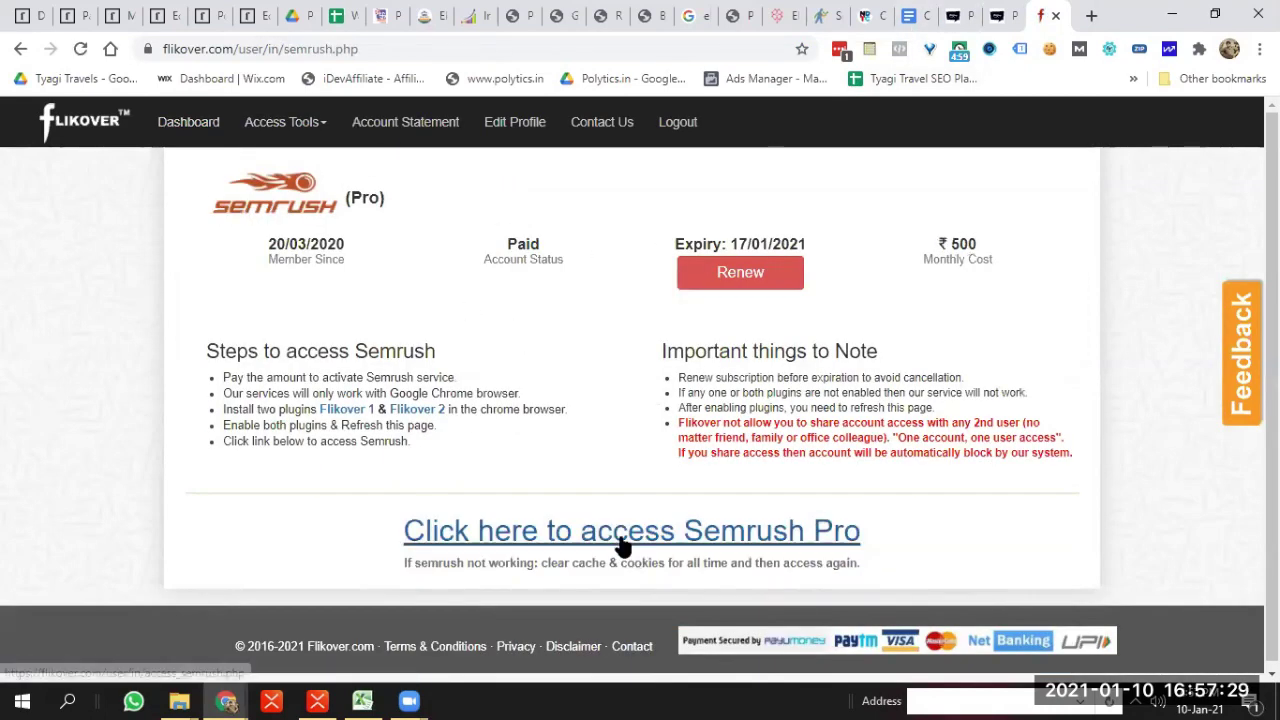
pyautogui.click(622, 546)
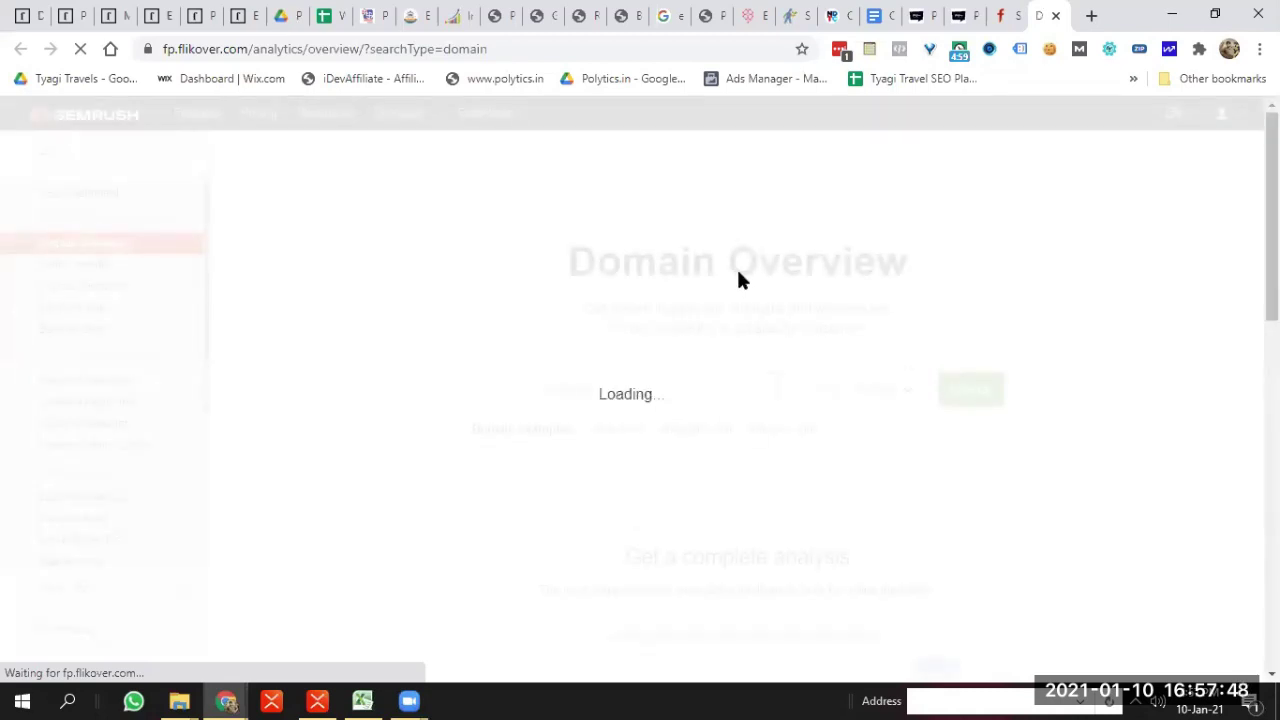
pyautogui.click(583, 388)
pyautogui.hotkey('ctrl', 'v')
pyautogui.click(855, 398)
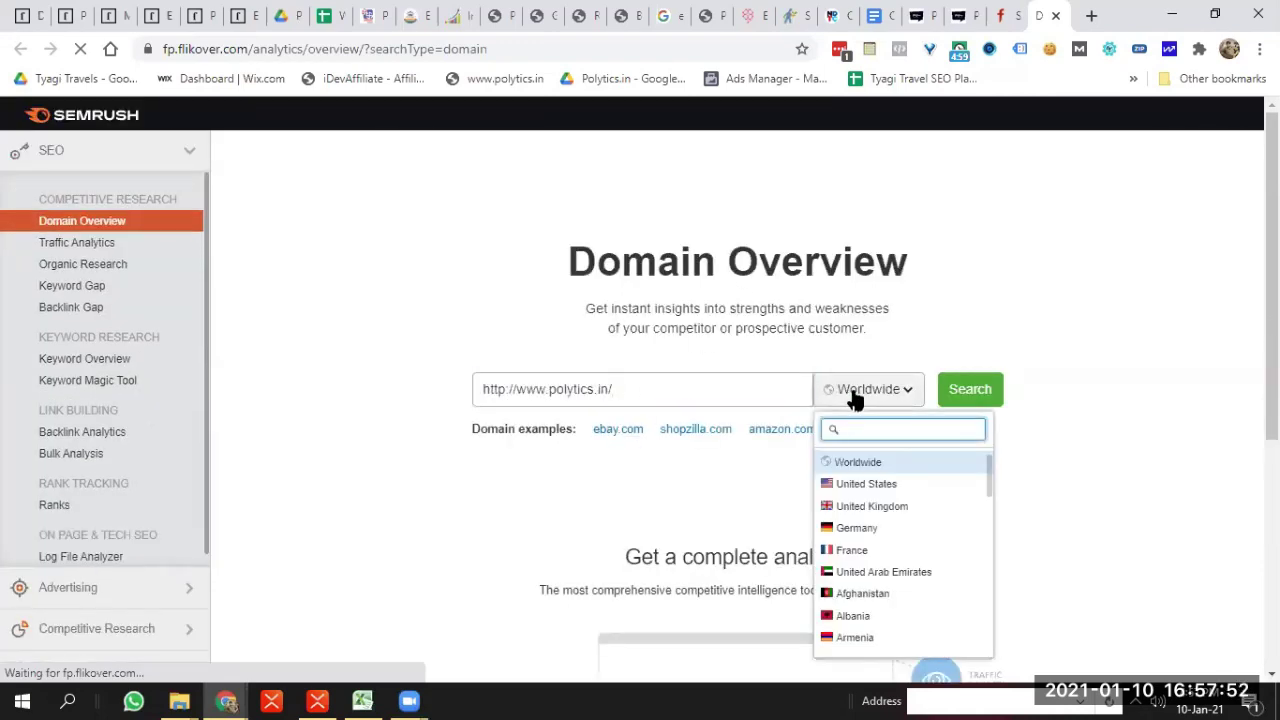
pyautogui.write('in')
pyautogui.click(850, 484)
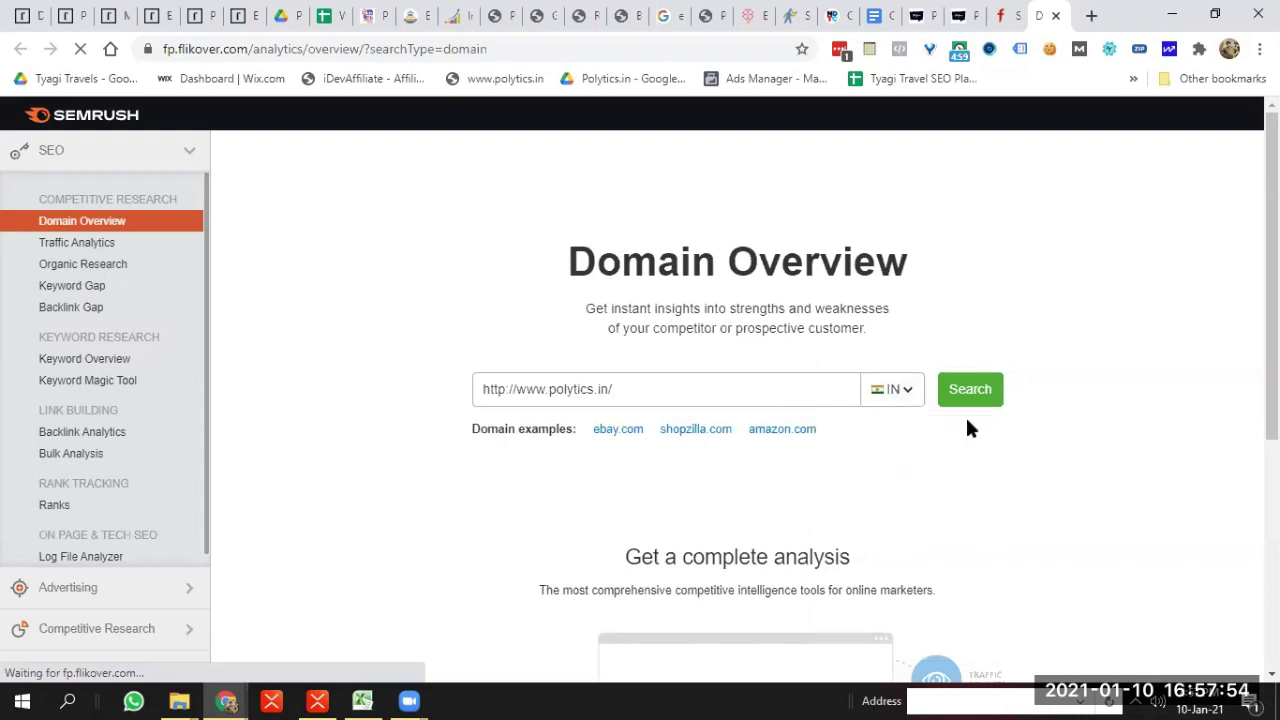
pyautogui.click(970, 395)
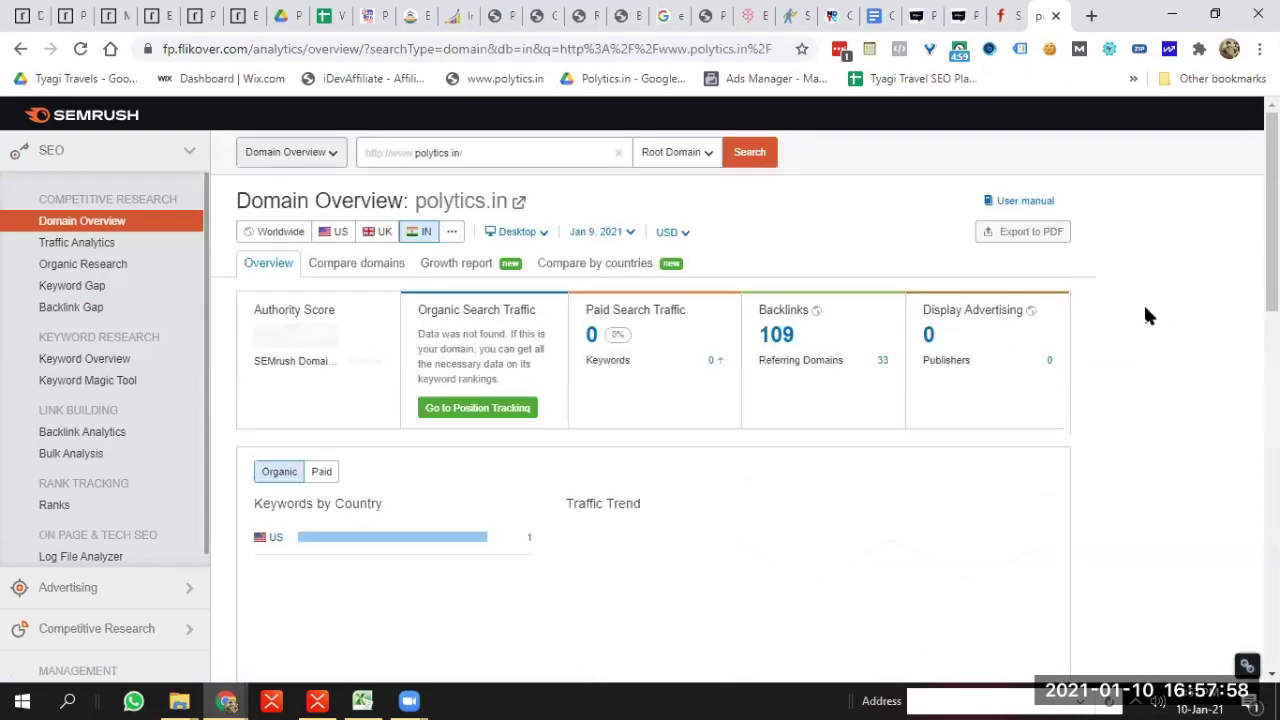
# Look over the domain's current metrics and switch the report to the December 2019 historical data
pyautogui.scroll(-2, 830, 430)
pyautogui.moveTo(814, 443)
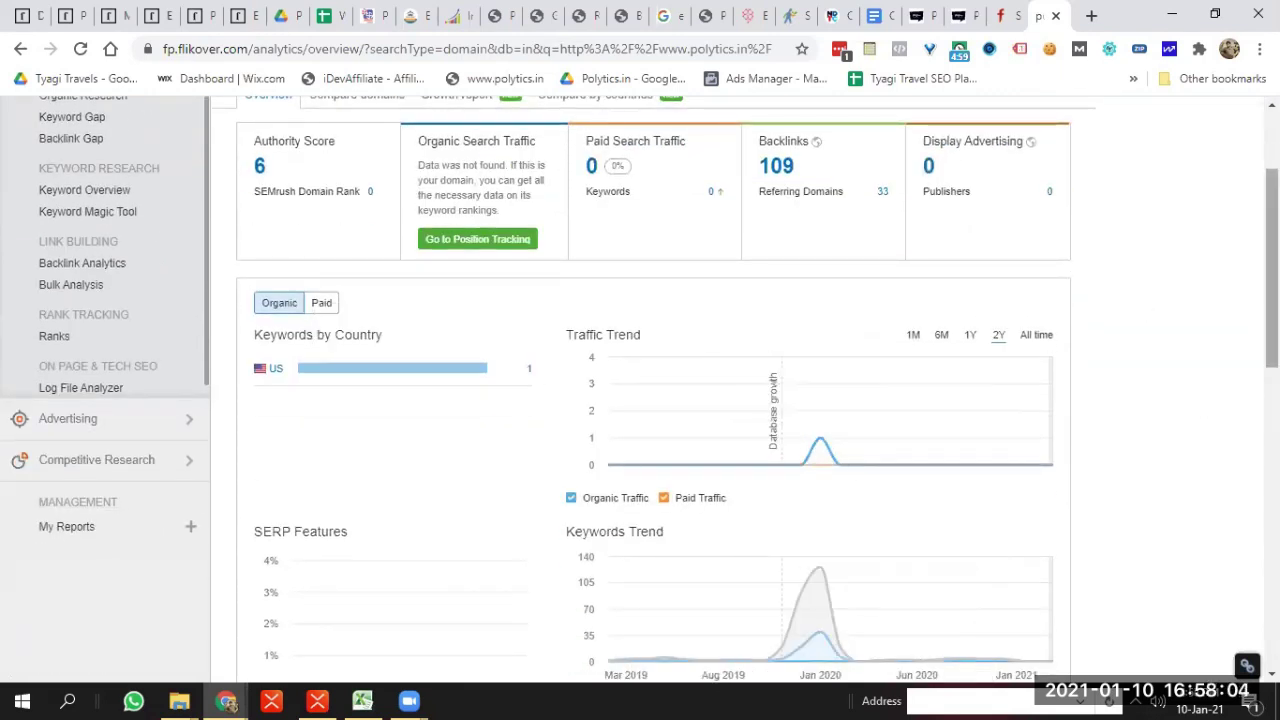
pyautogui.scroll(2, 640, 390)
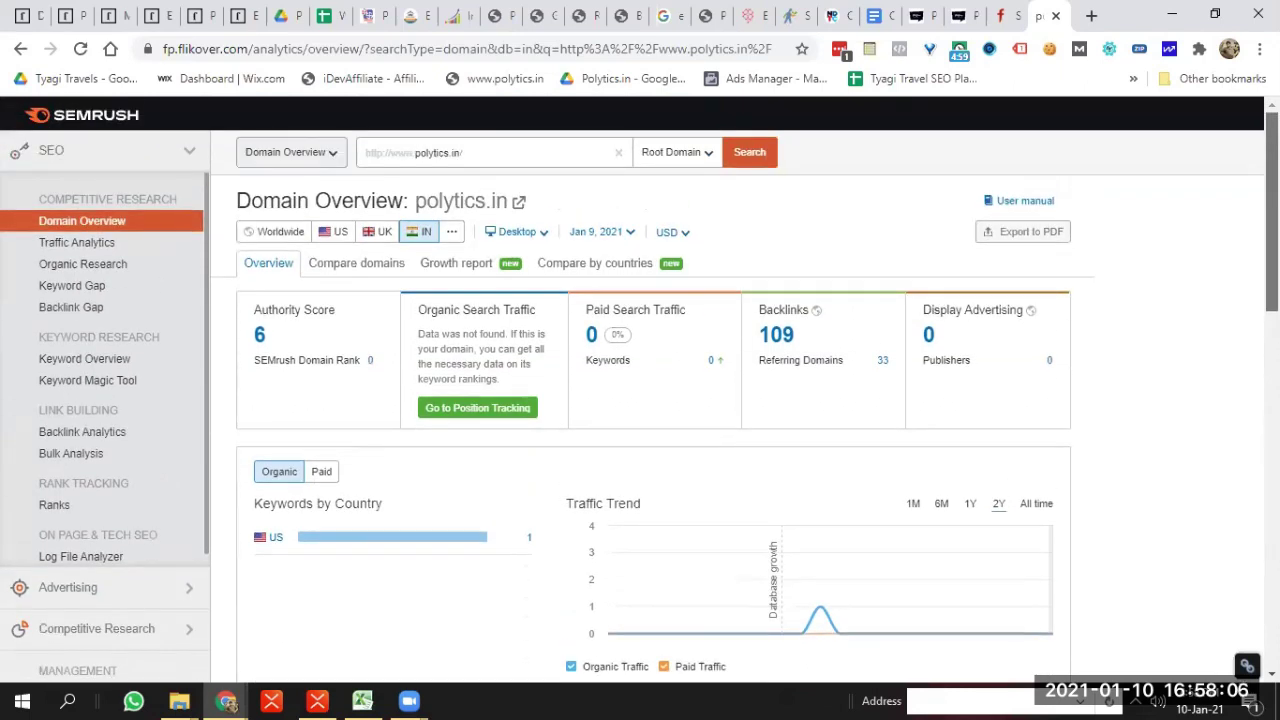
pyautogui.click(624, 242)
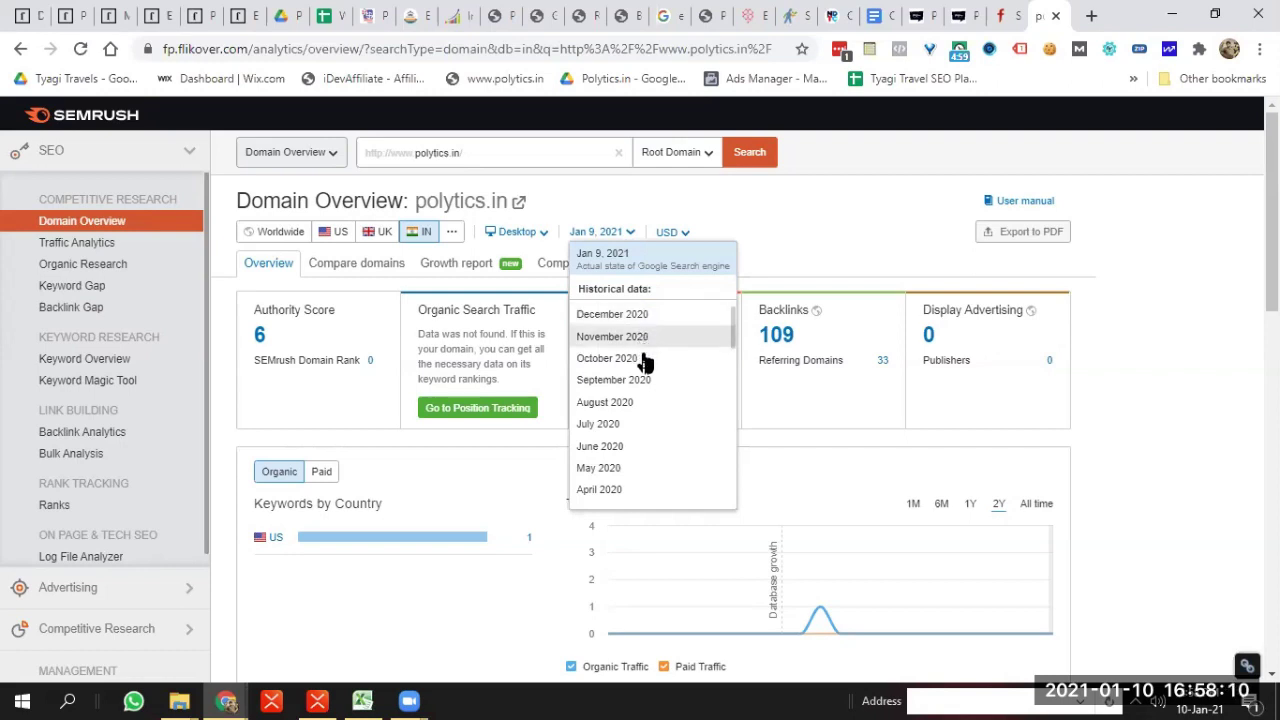
pyautogui.moveTo(733, 337); pyautogui.dragTo(731, 366)
pyautogui.click(612, 375)
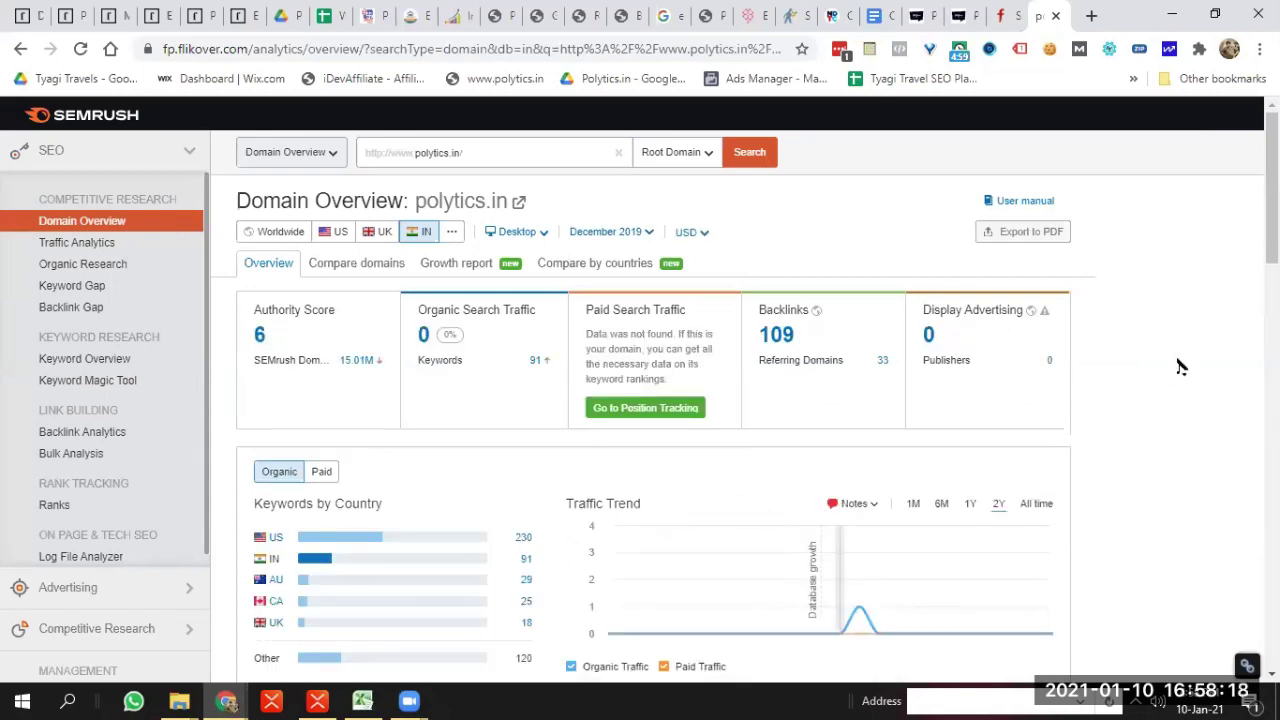
# Compare the Traffic Trend chart over the all-time, two-year and one-year ranges
pyautogui.scroll(-1, 1100, 400)
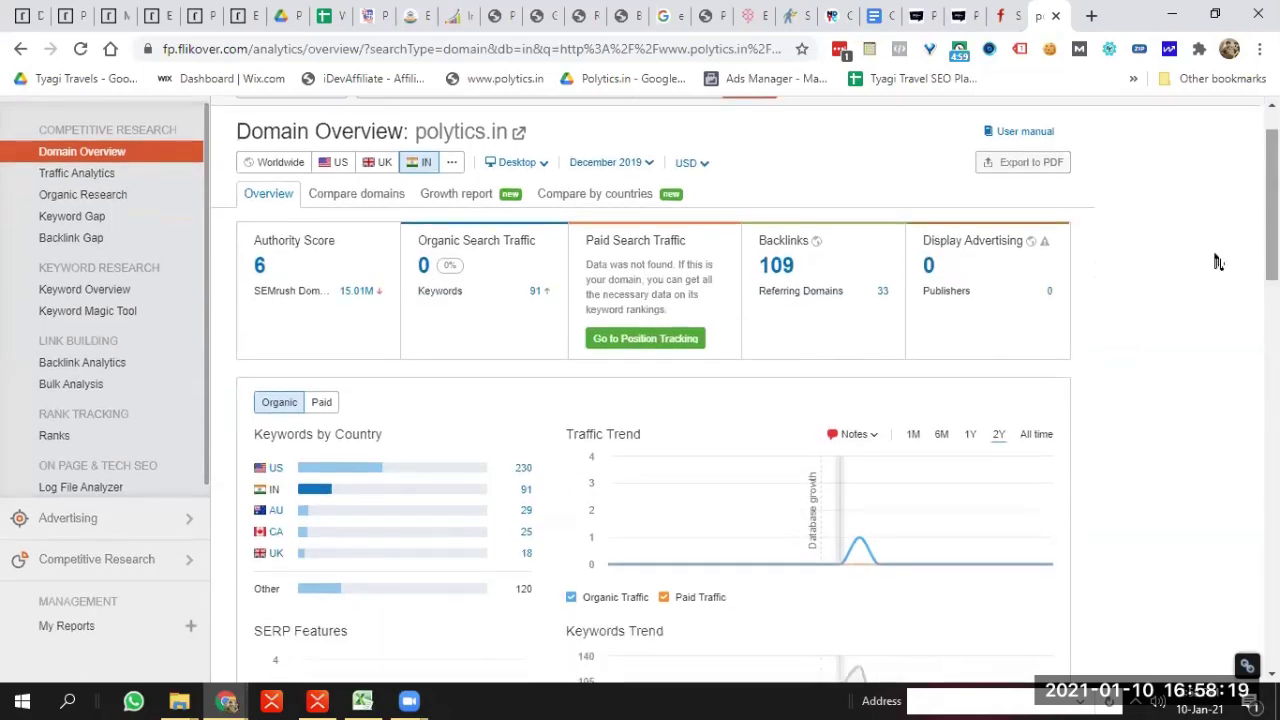
pyautogui.click(970, 436)
pyautogui.click(1040, 436)
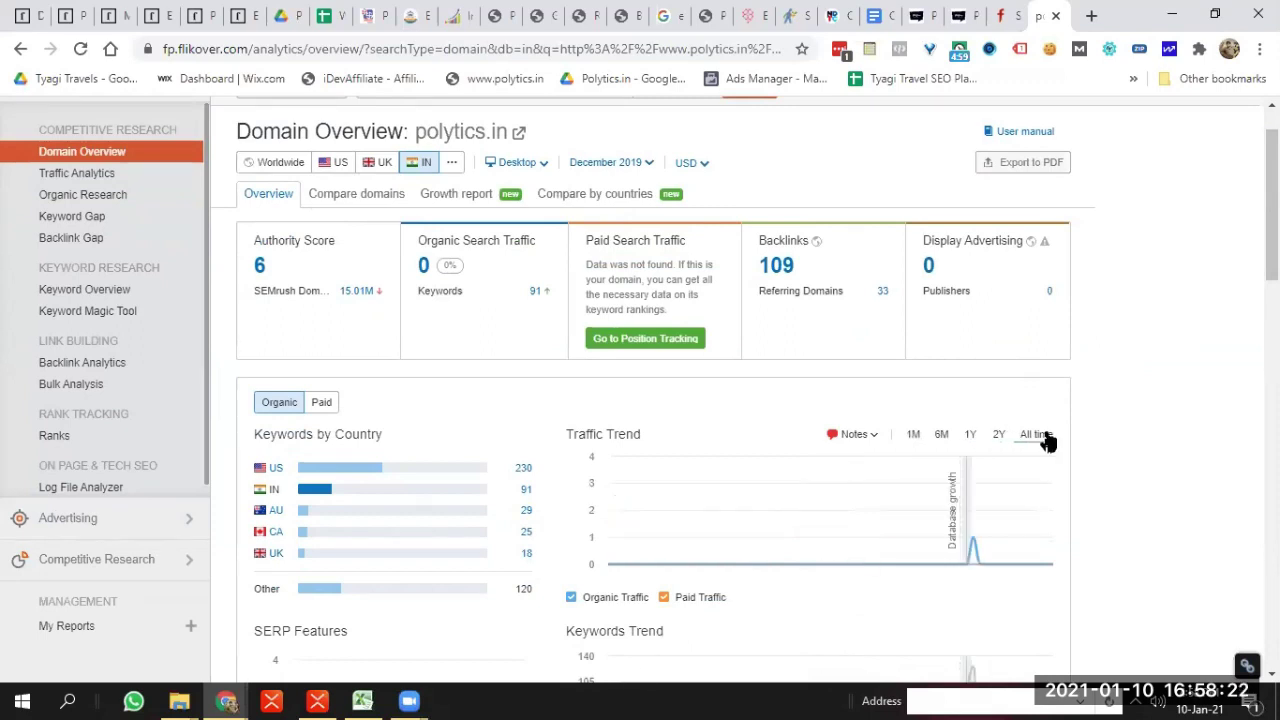
pyautogui.click(997, 436)
pyautogui.click(970, 436)
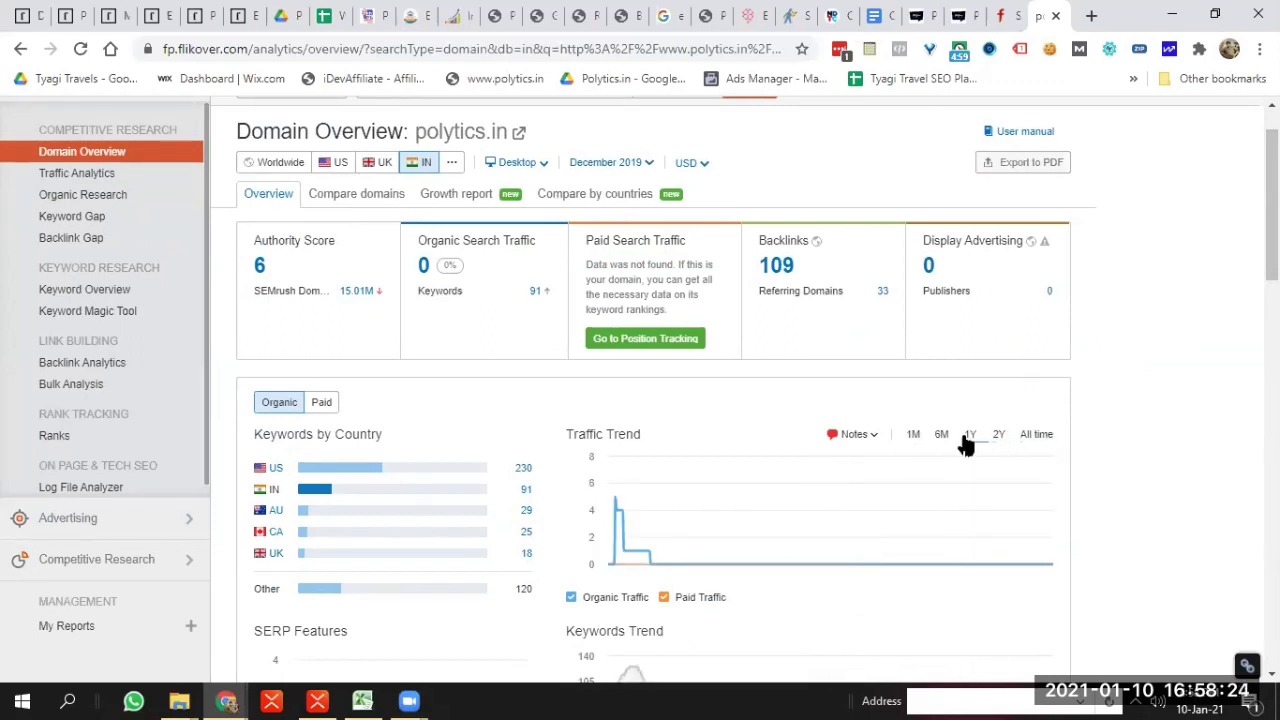
pyautogui.moveTo(614, 527)
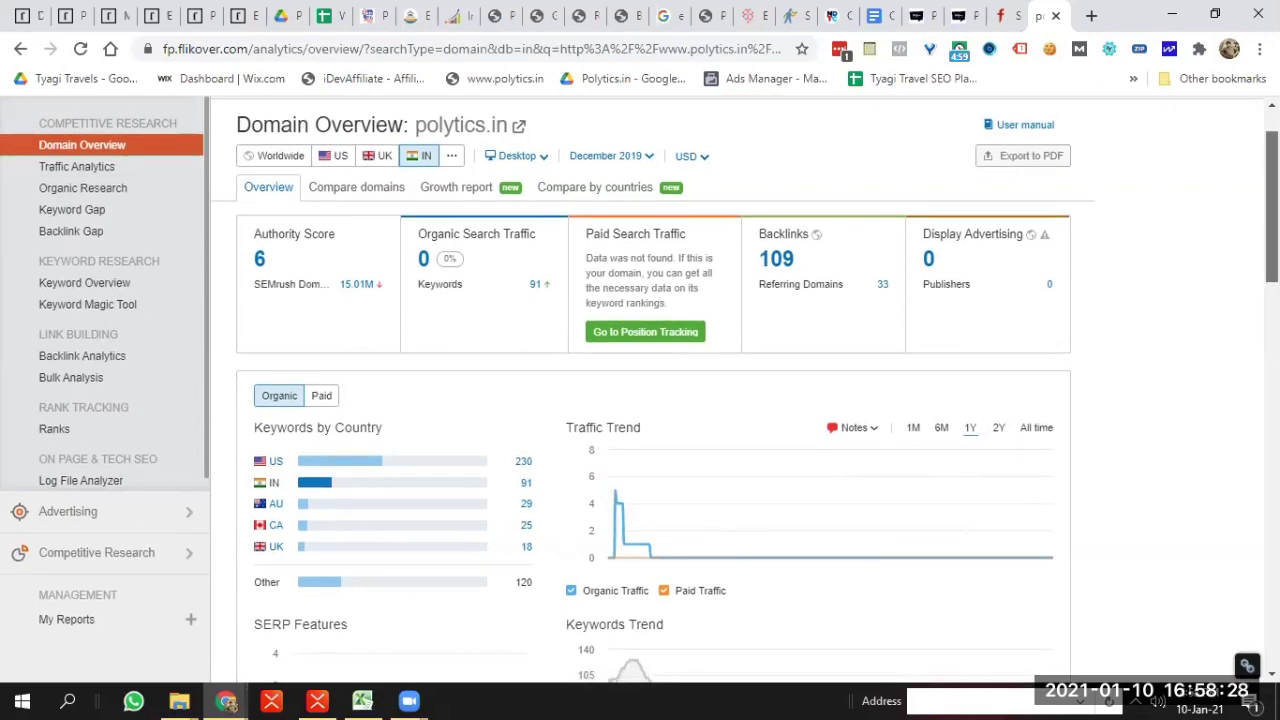
# Examine the one-year Keywords Trend, the top organic keywords and the organic position distribution
pyautogui.scroll(-4, 640, 390)
pyautogui.scroll(-1, 640, 390)
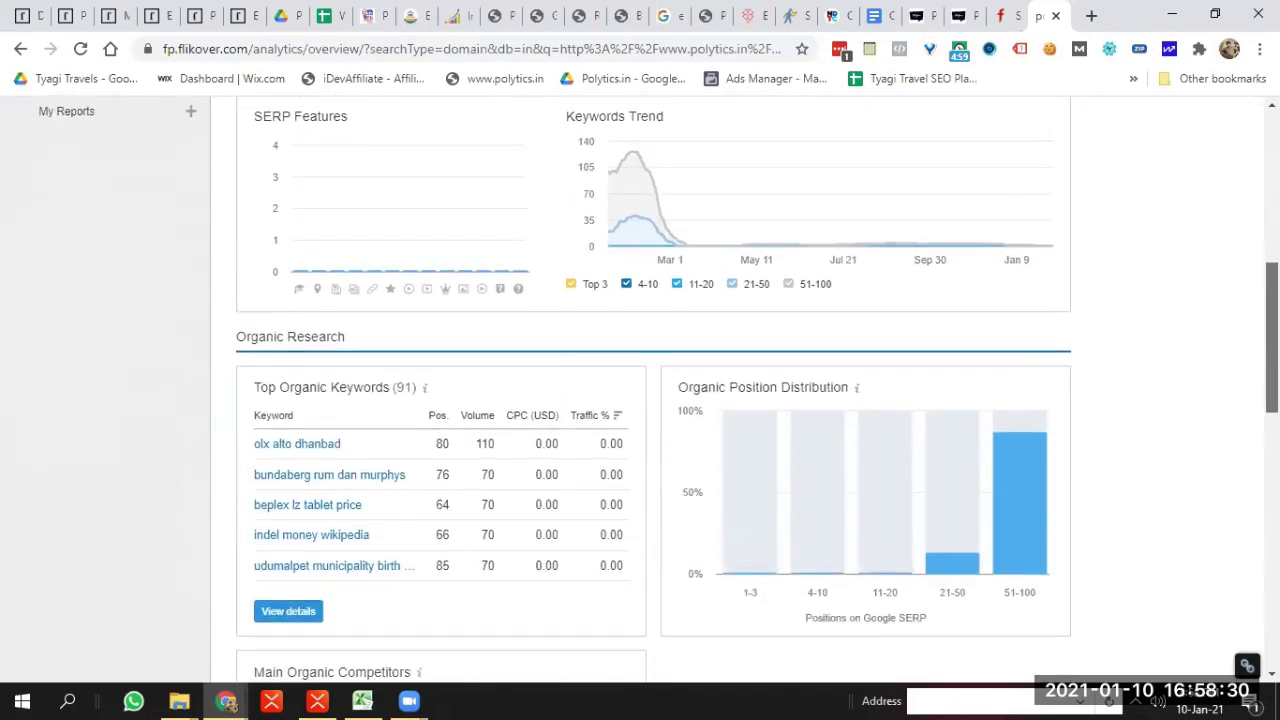
pyautogui.scroll(-1, 640, 390)
pyautogui.scroll(2, 345, 436)
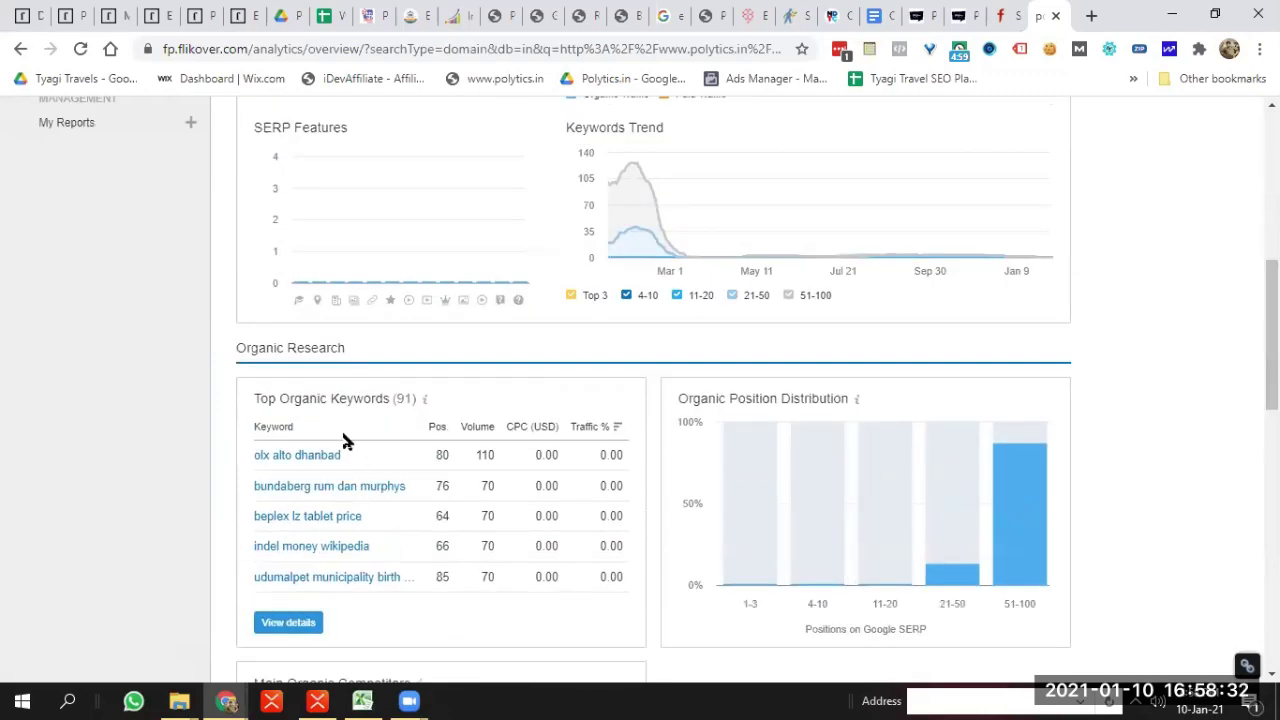
pyautogui.scroll(4, 1003, 322)
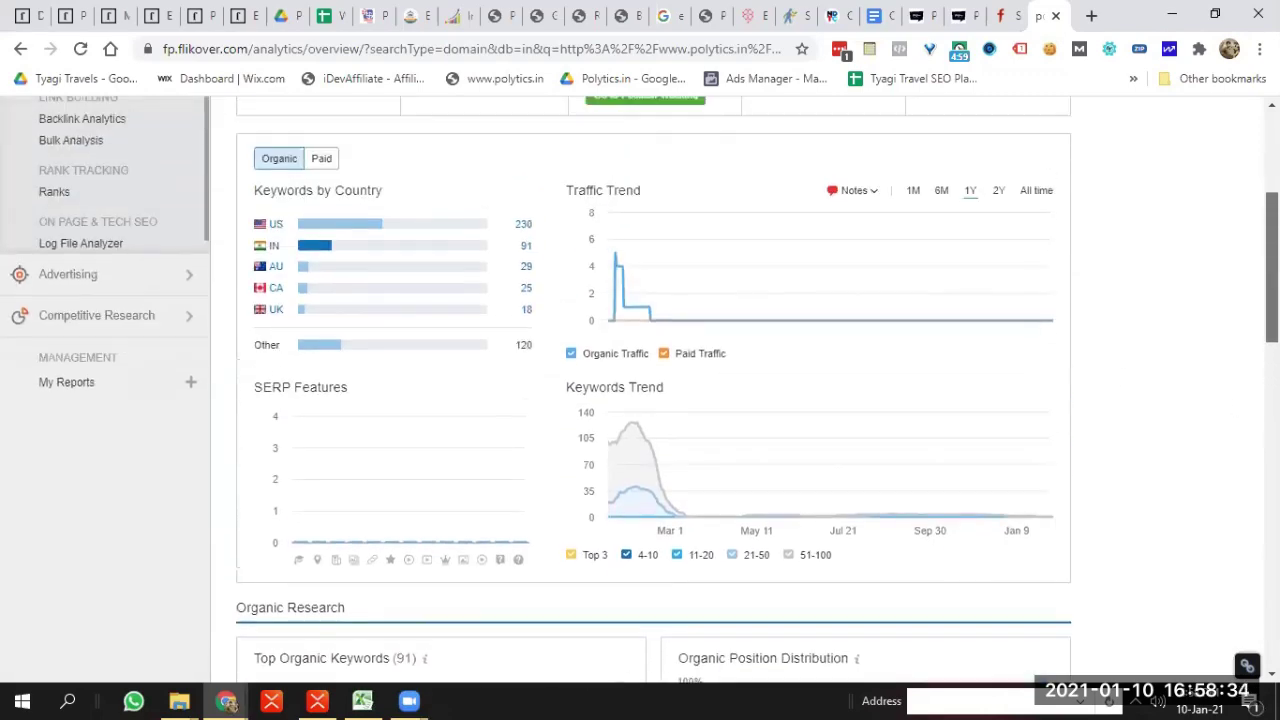
# Set the trend charts to the two-year range and then to all time
pyautogui.click(999, 350)
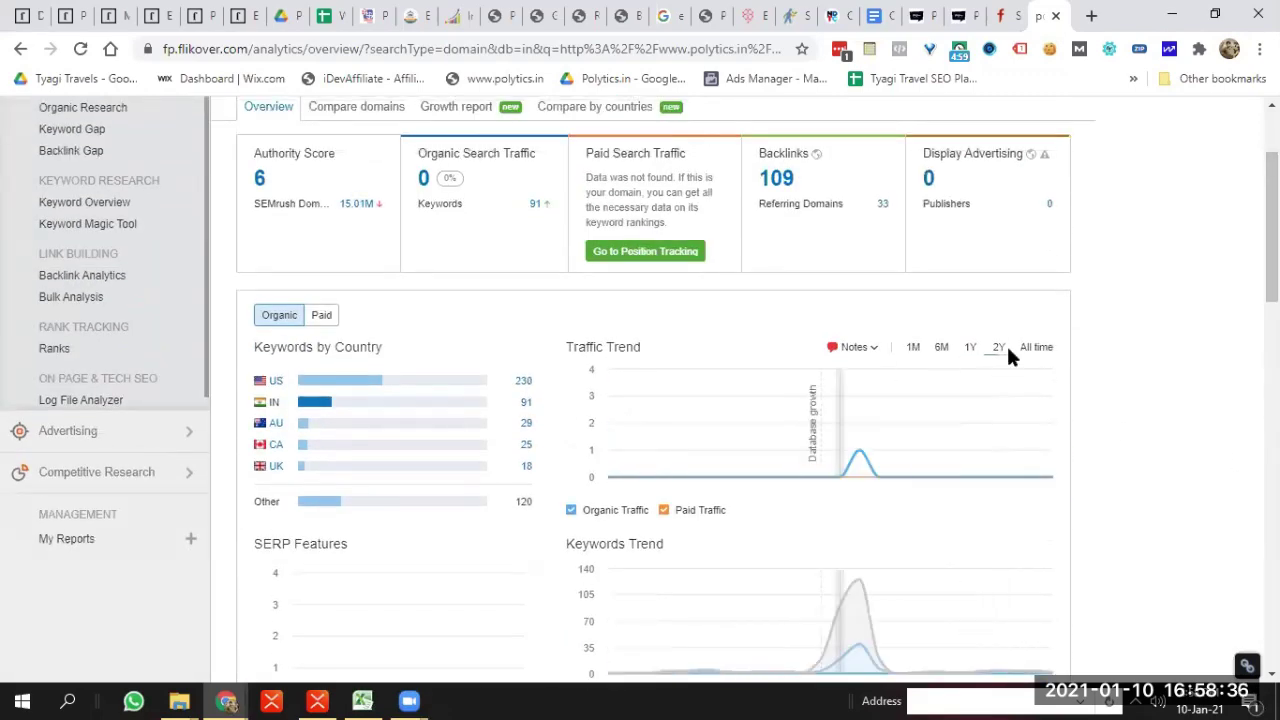
pyautogui.click(1036, 348)
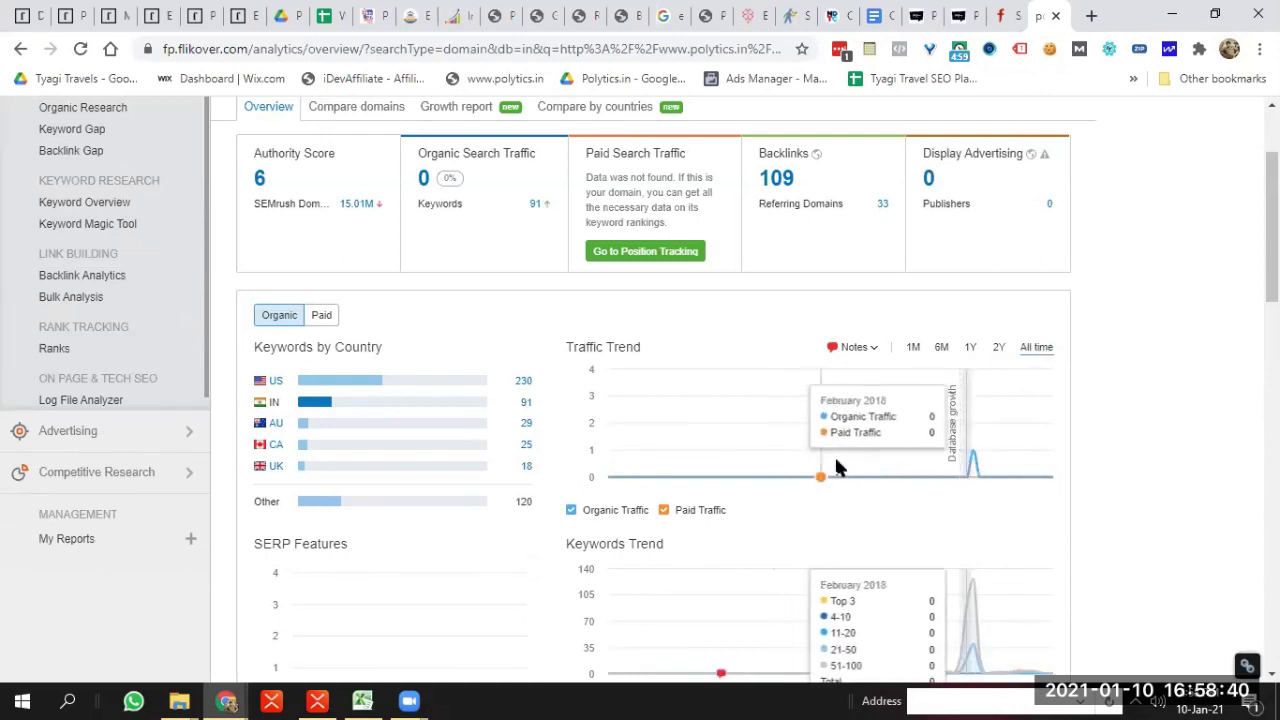
pyautogui.scroll(2, 640, 400)
pyautogui.scroll(1, 640, 390)
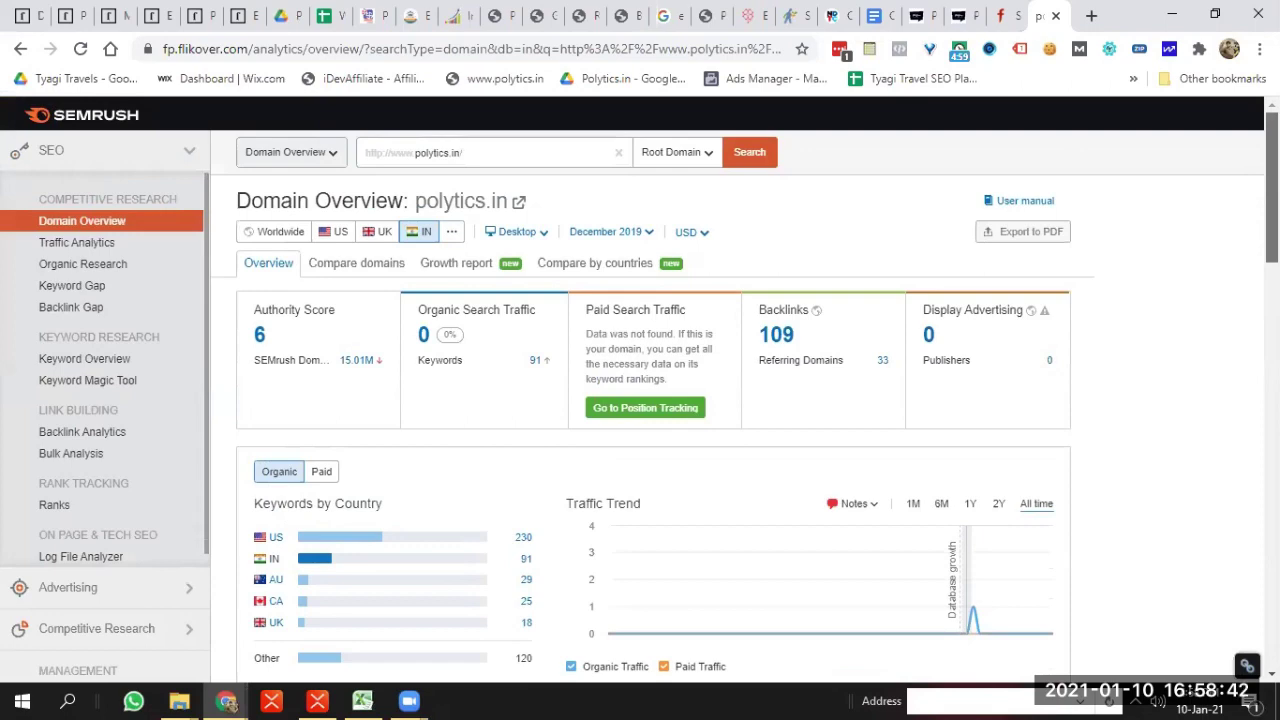
# Review the report's organic research, backlinks, link types, top anchors, referring domains and indexed pages
pyautogui.scroll(-6, 640, 390)
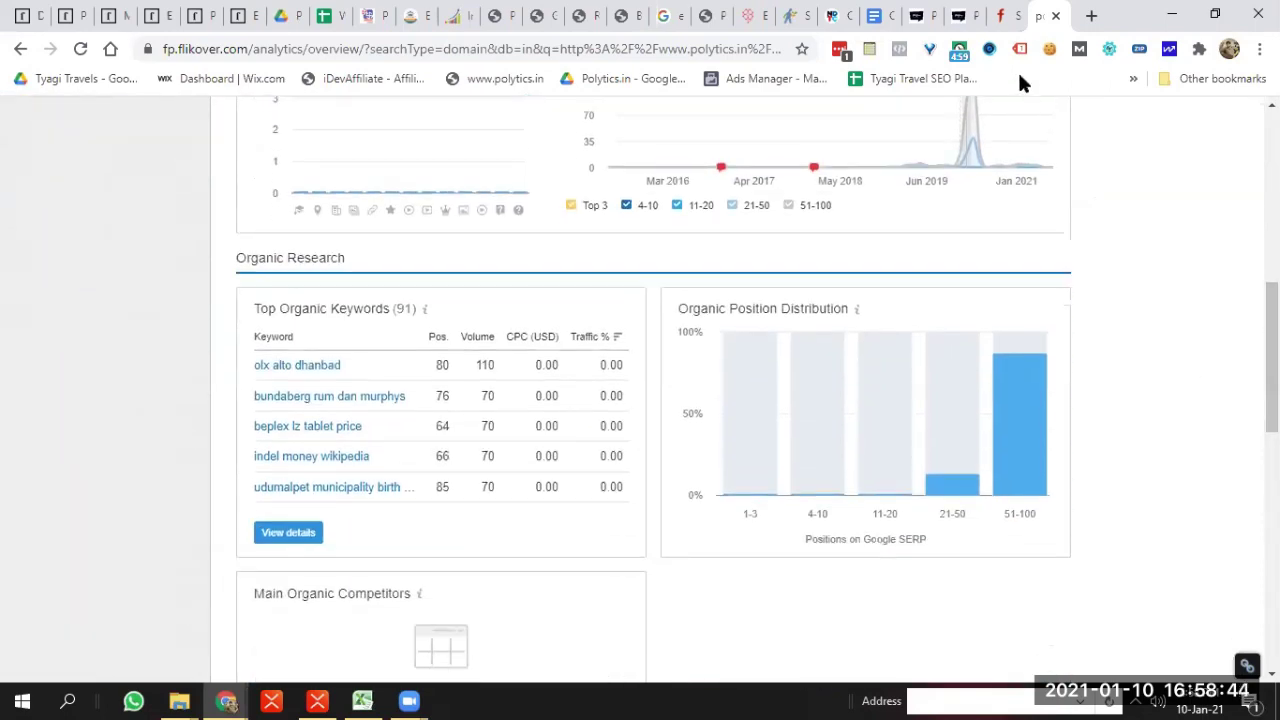
pyautogui.scroll(-15, 640, 390)
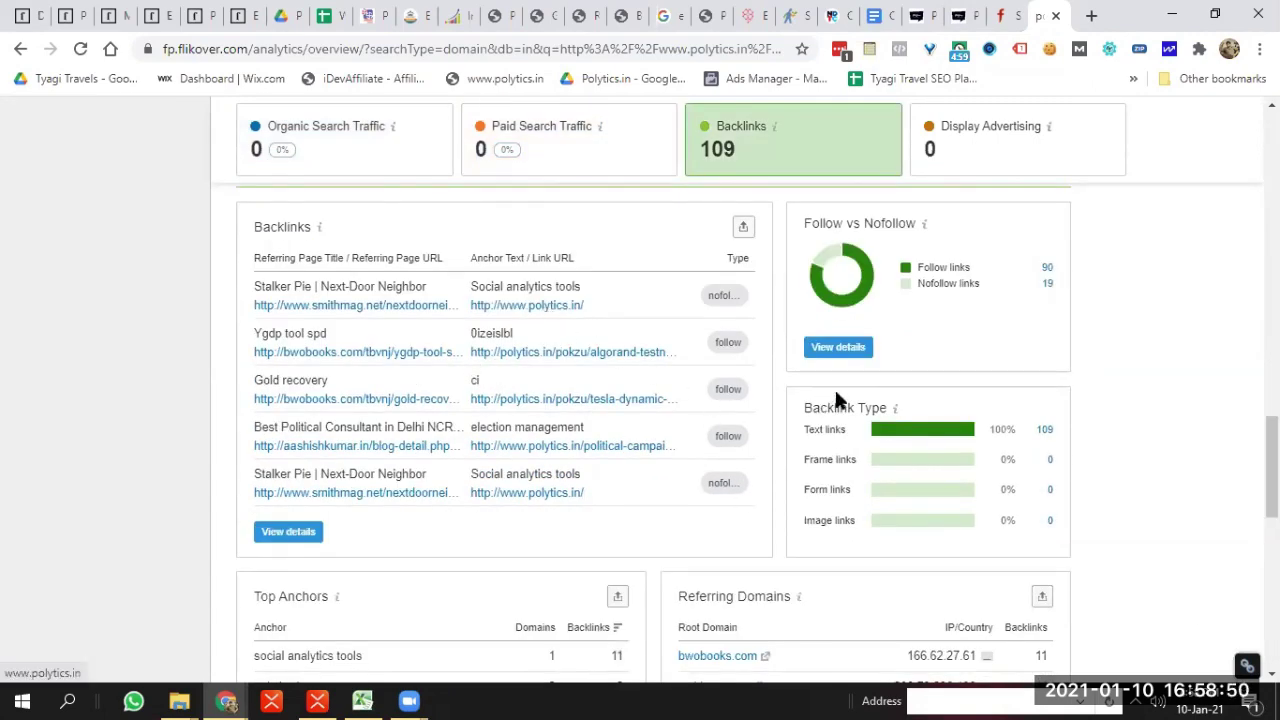
pyautogui.scroll(-4, 653, 433)
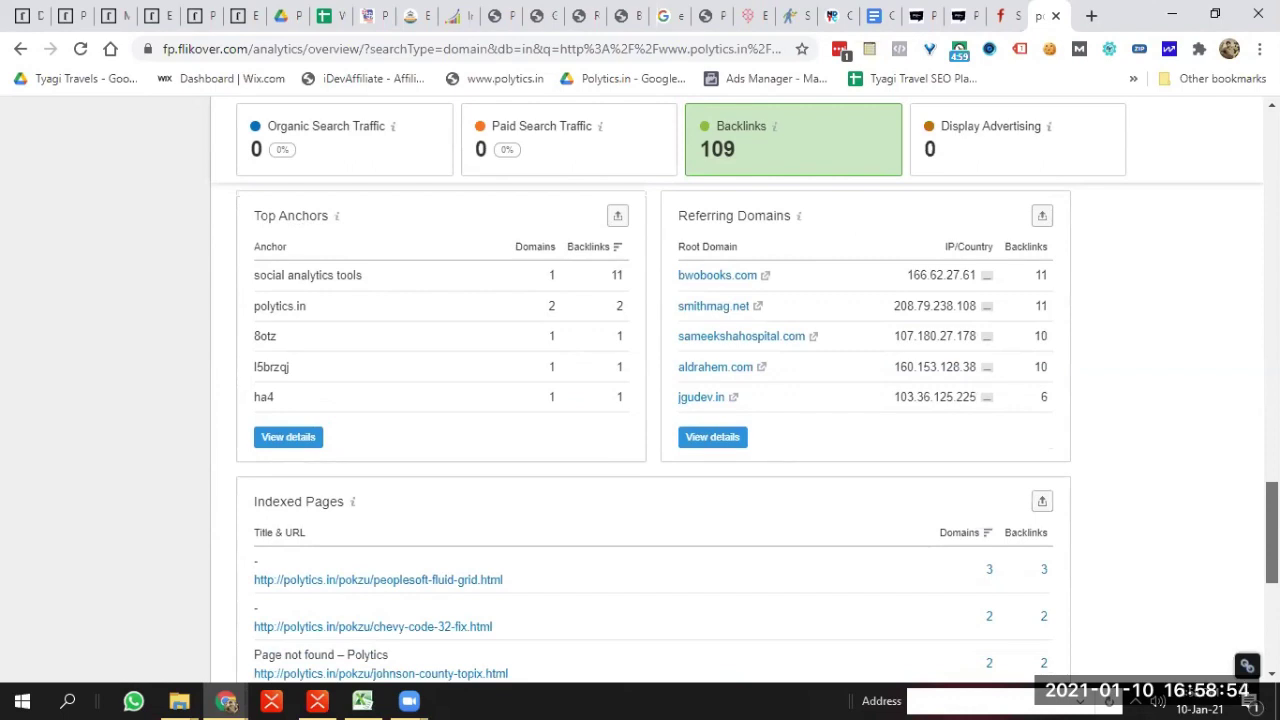
pyautogui.scroll(-2, 653, 433)
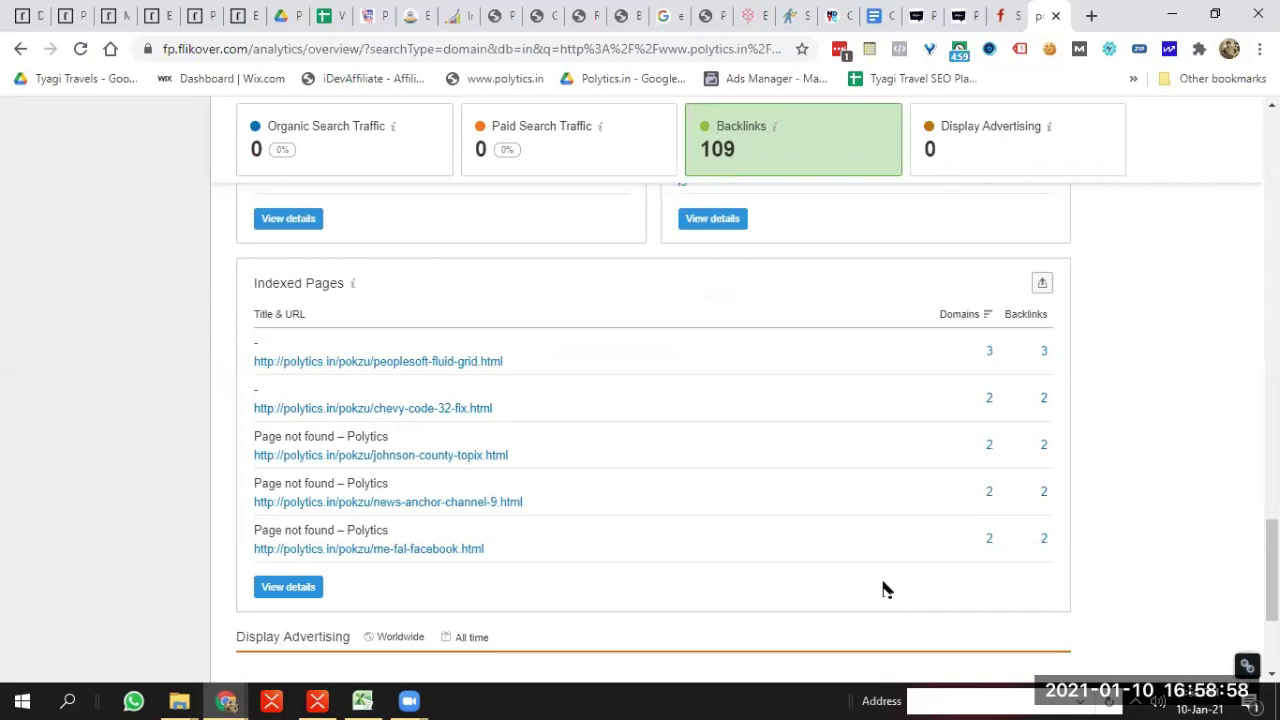
pyautogui.scroll(-3, 653, 433)
# Return to the organic data and load the report for the peak month in the Keywords Trend chart
pyautogui.click(325, 126)
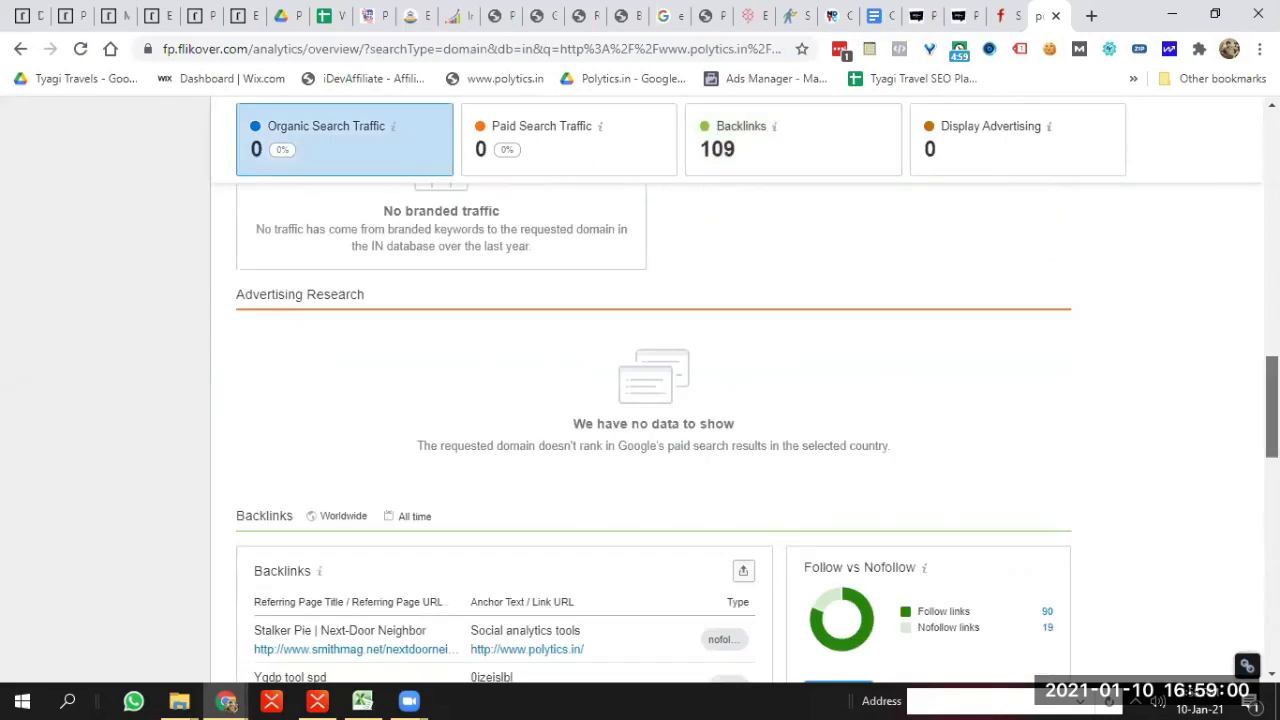
pyautogui.scroll(-3, 640, 390)
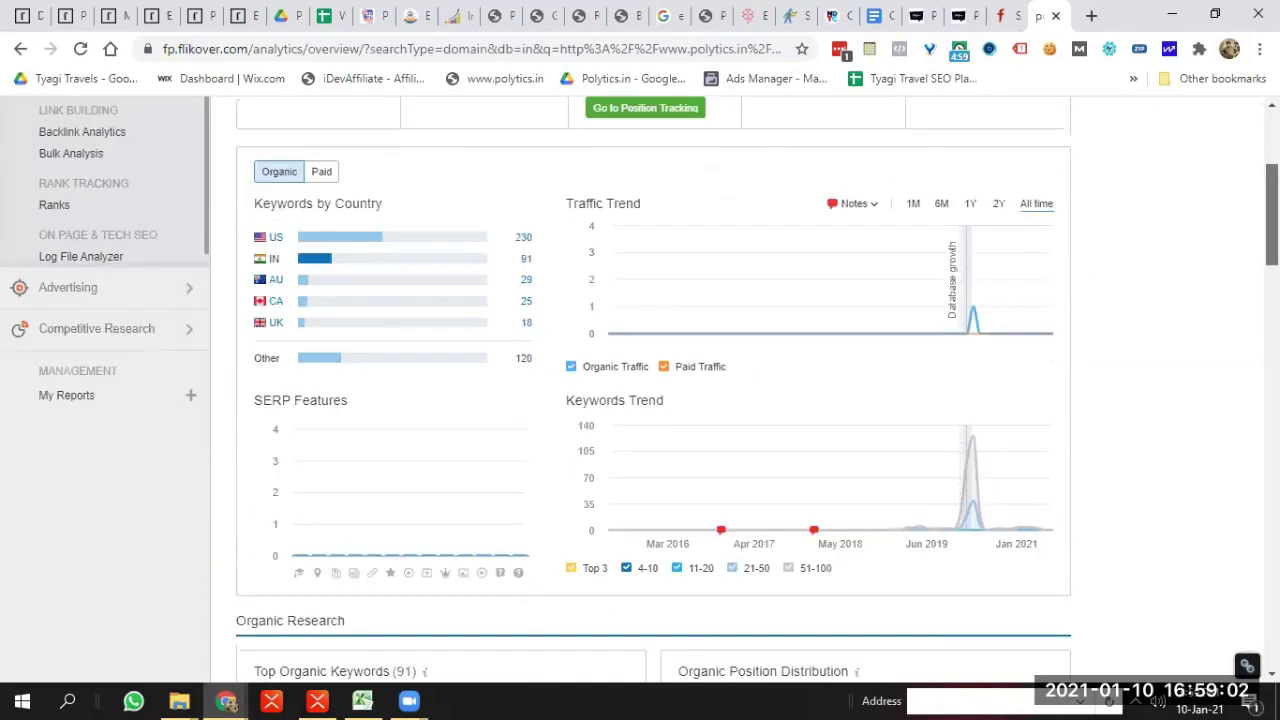
pyautogui.moveTo(984, 488)
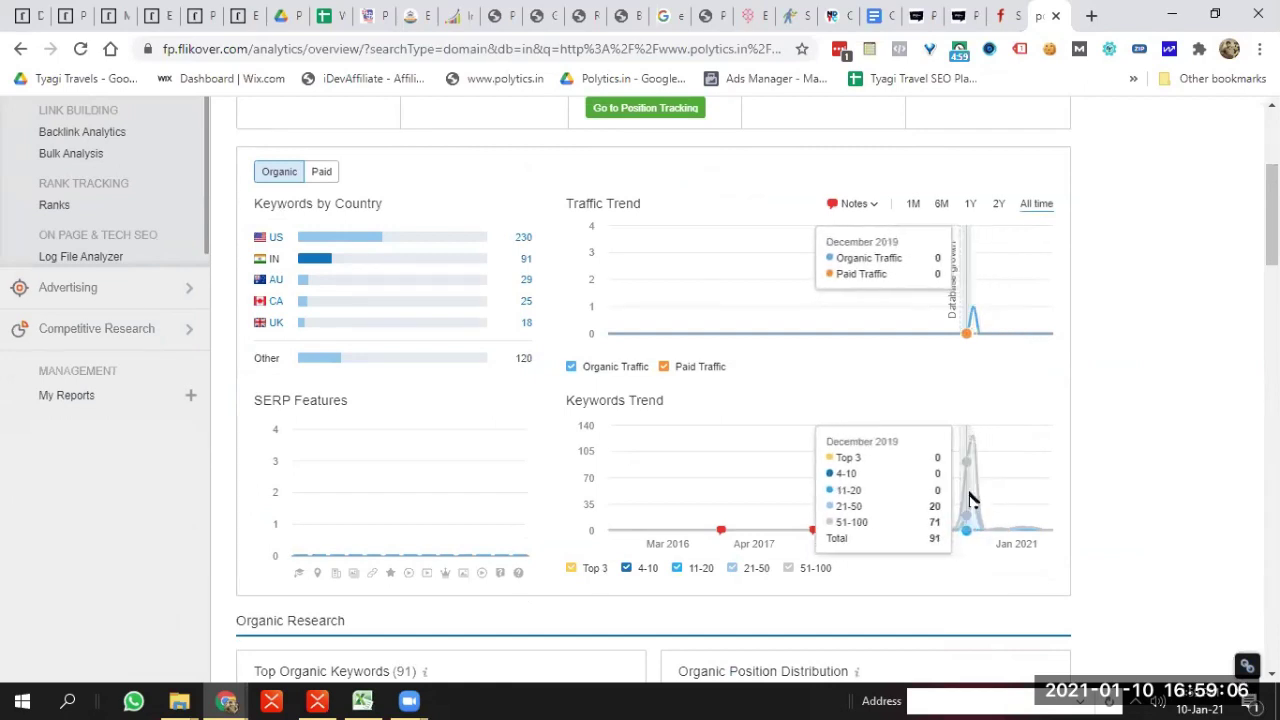
pyautogui.click(973, 502)
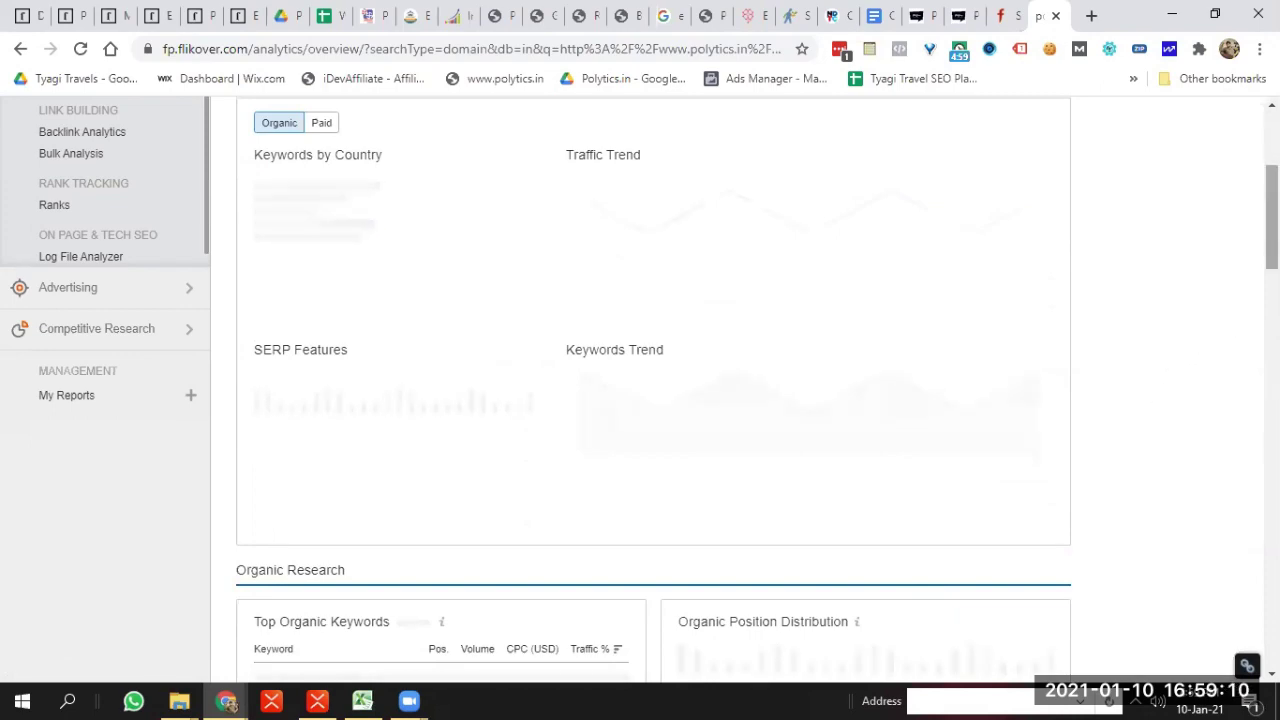
# Review the peak month's organic keyword data and open the full details of the Top Organic Keywords
pyautogui.scroll(-3, 650, 400)
pyautogui.scroll(2, 650, 400)
pyautogui.scroll(1, 640, 390)
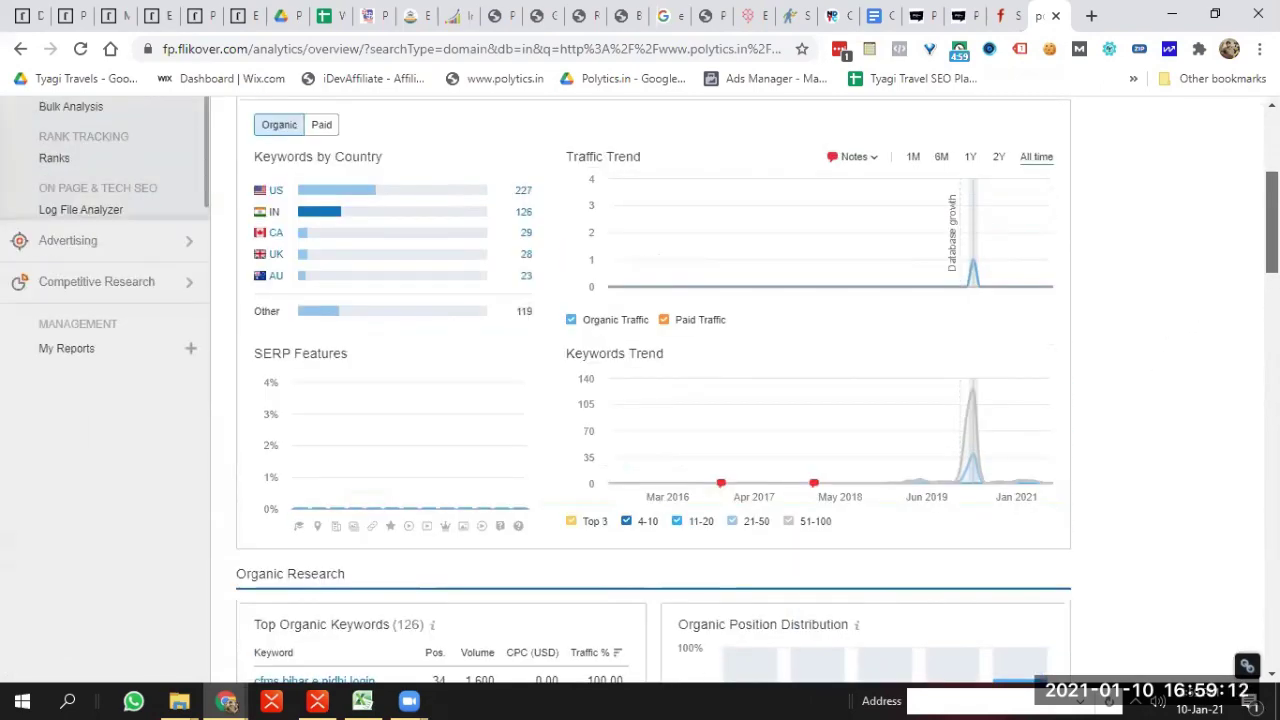
pyautogui.scroll(-4, 650, 400)
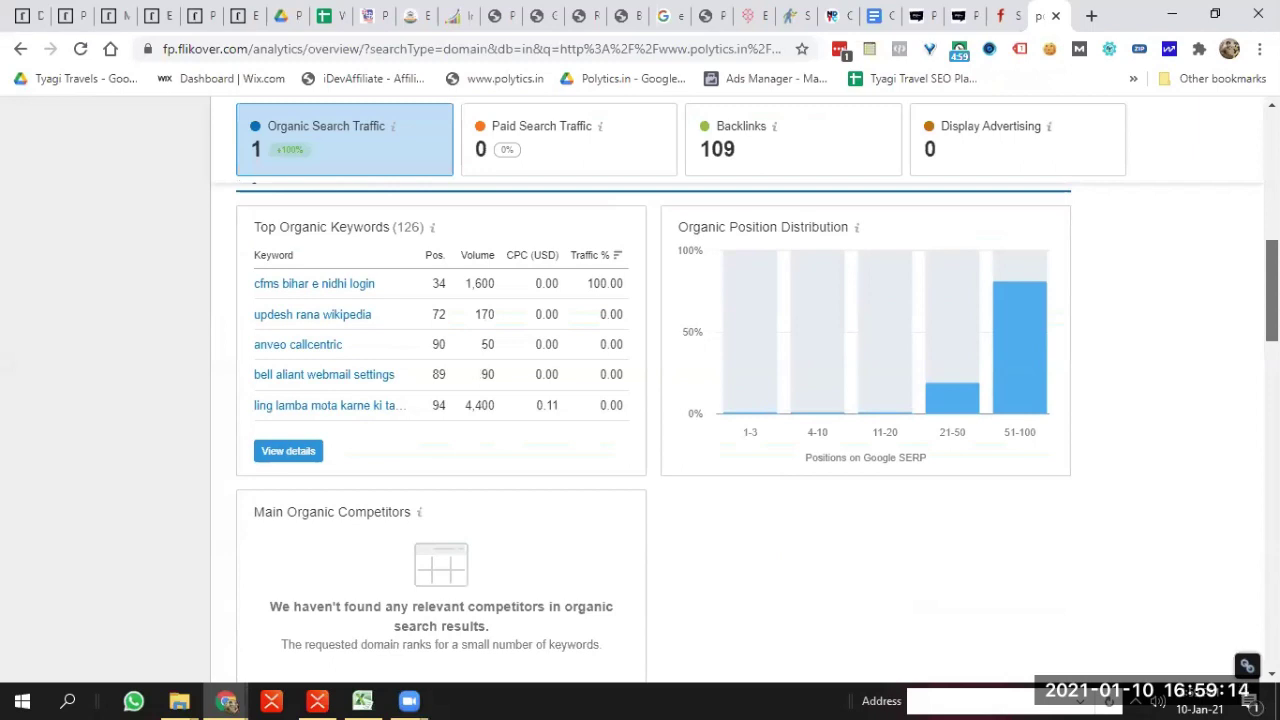
pyautogui.scroll(-4, 392, 530)
pyautogui.scroll(5, 392, 530)
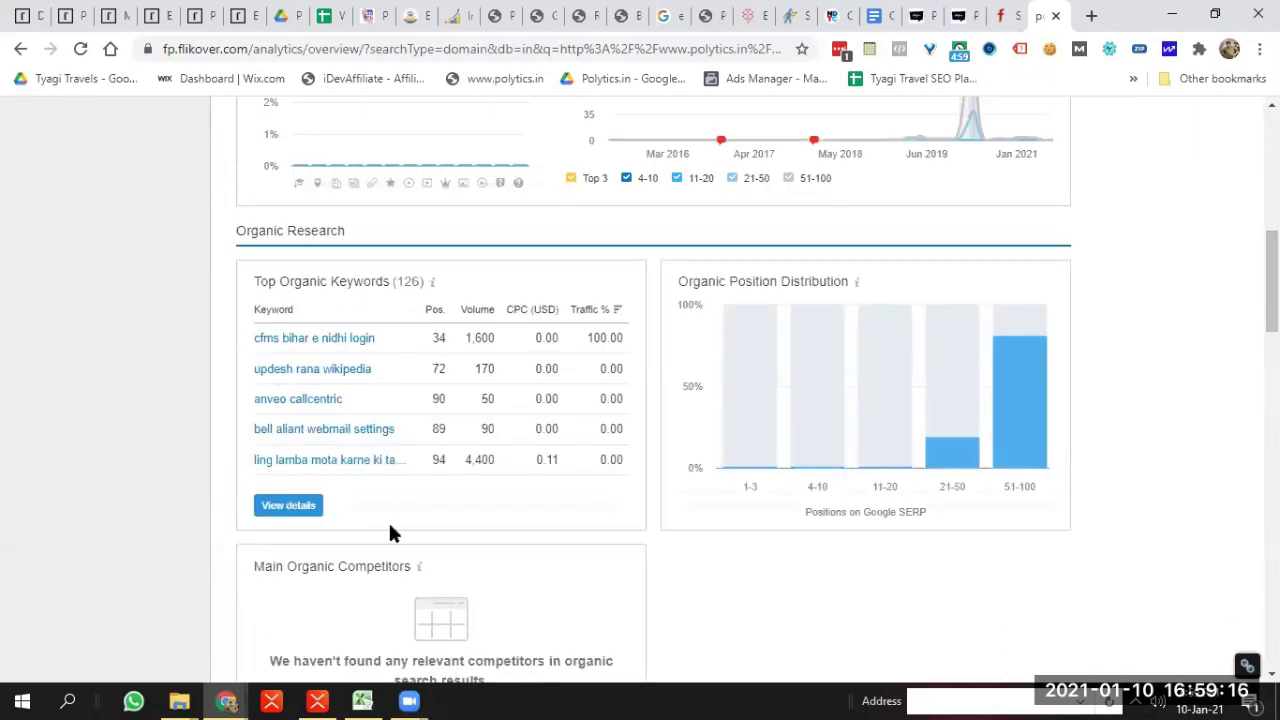
pyautogui.click(288, 505)
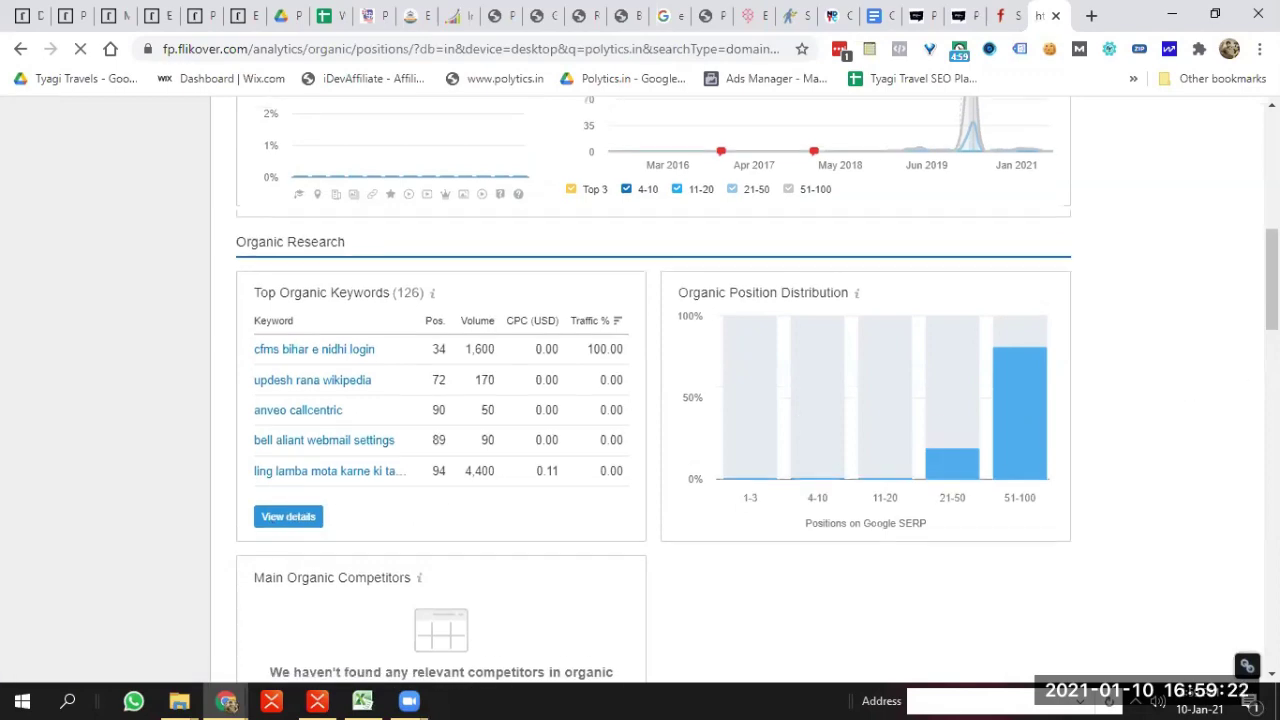
pyautogui.click(1014, 8)
pyautogui.click(1051, 10)
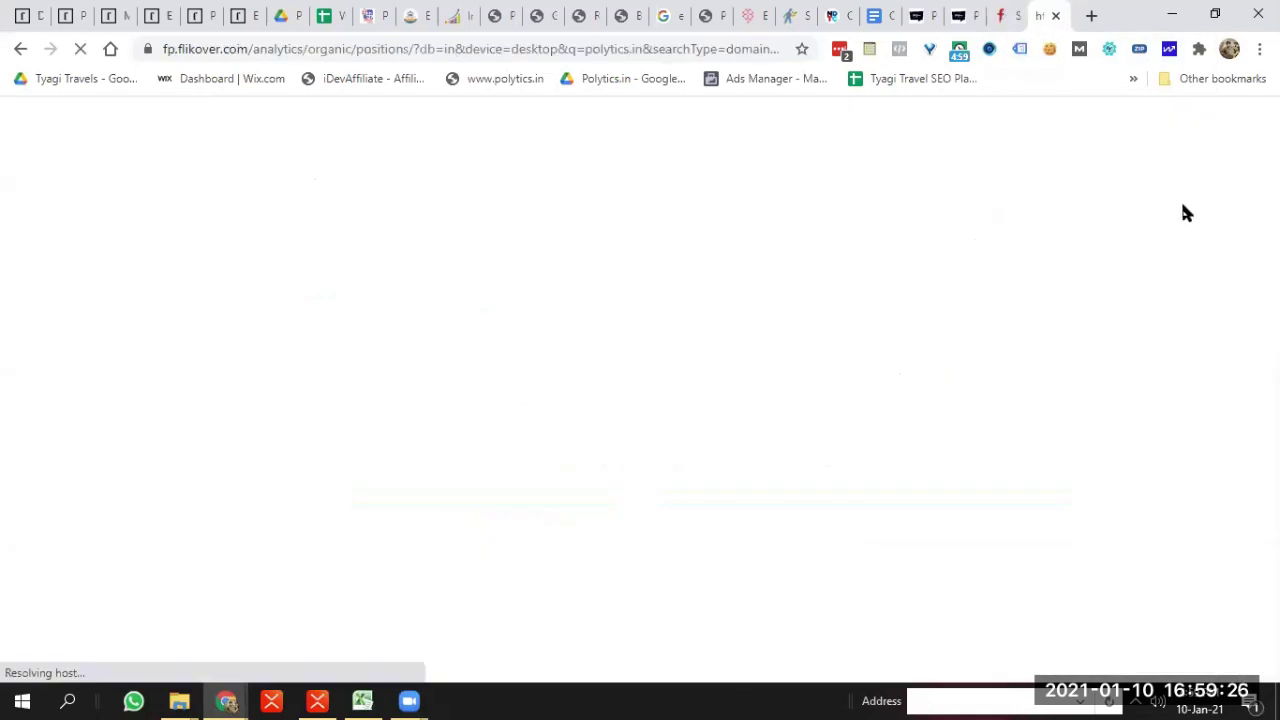
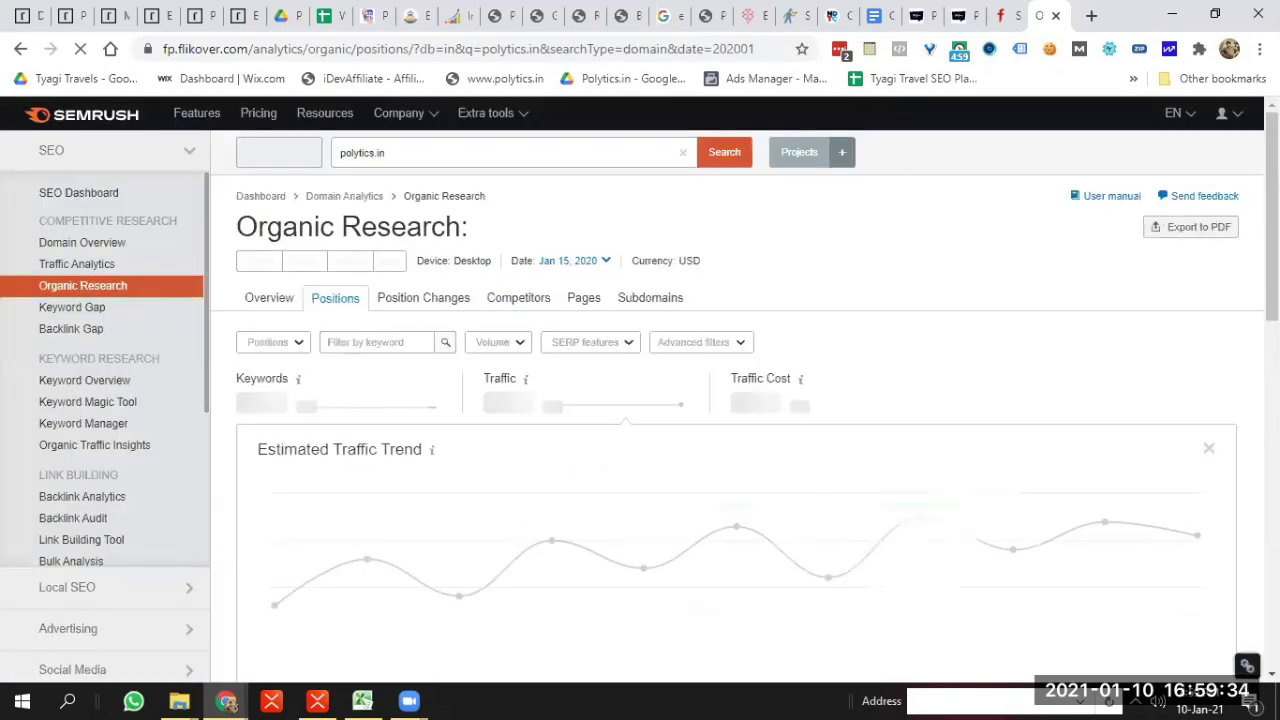
# Review the January 2020 traffic trend and the list of organic search positions for polytics.in
pyautogui.scroll(-3, 737, 400)
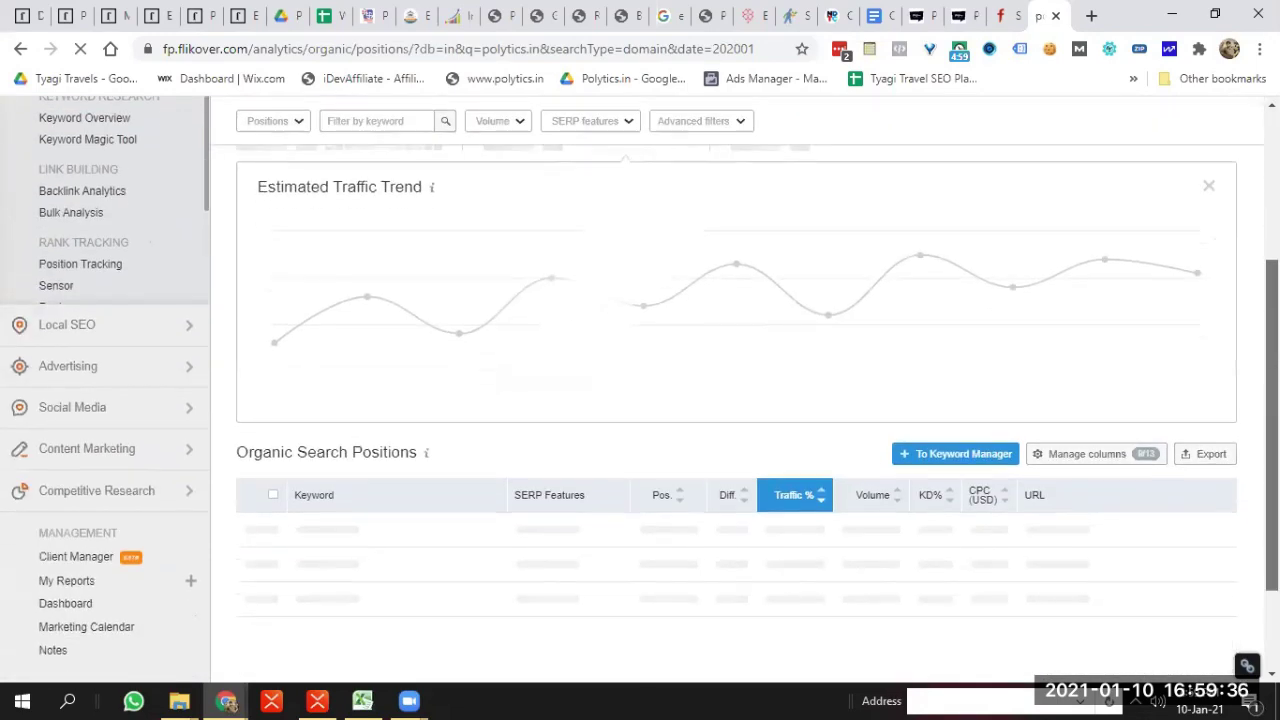
pyautogui.scroll(-1, 640, 370)
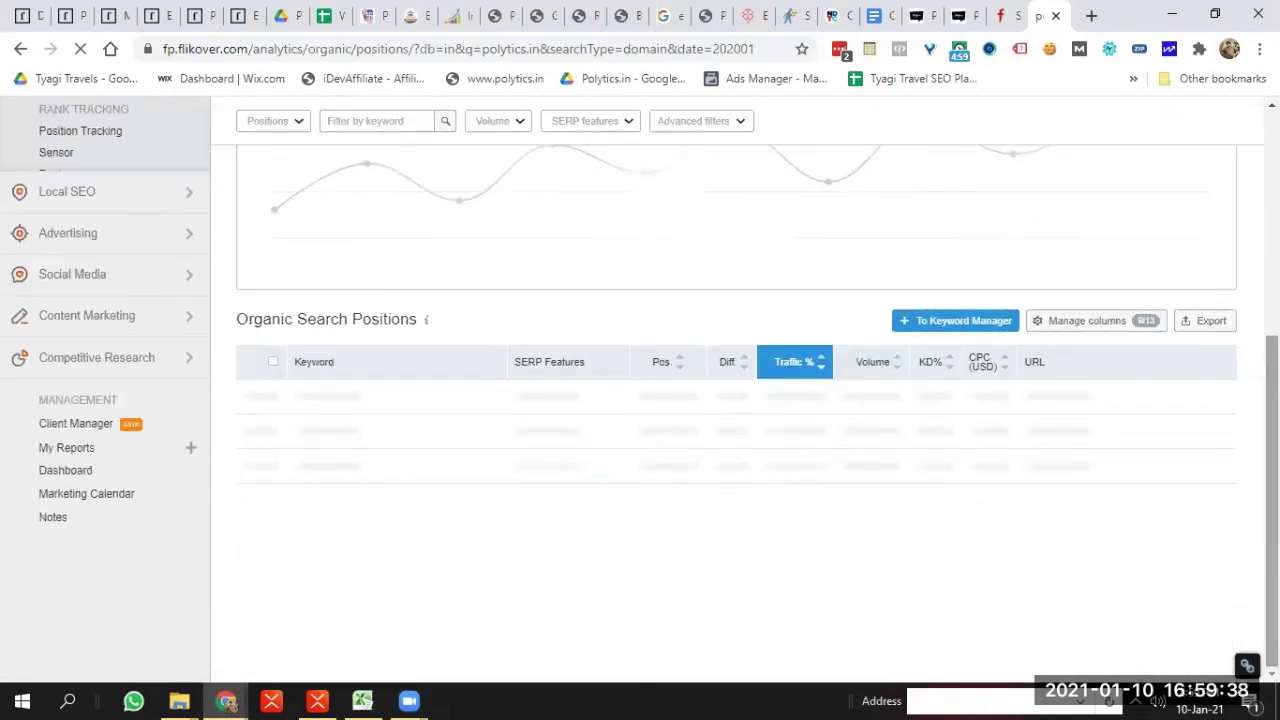
pyautogui.scroll(1, 640, 370)
pyautogui.scroll(2, 640, 390)
pyautogui.scroll(-2, 640, 390)
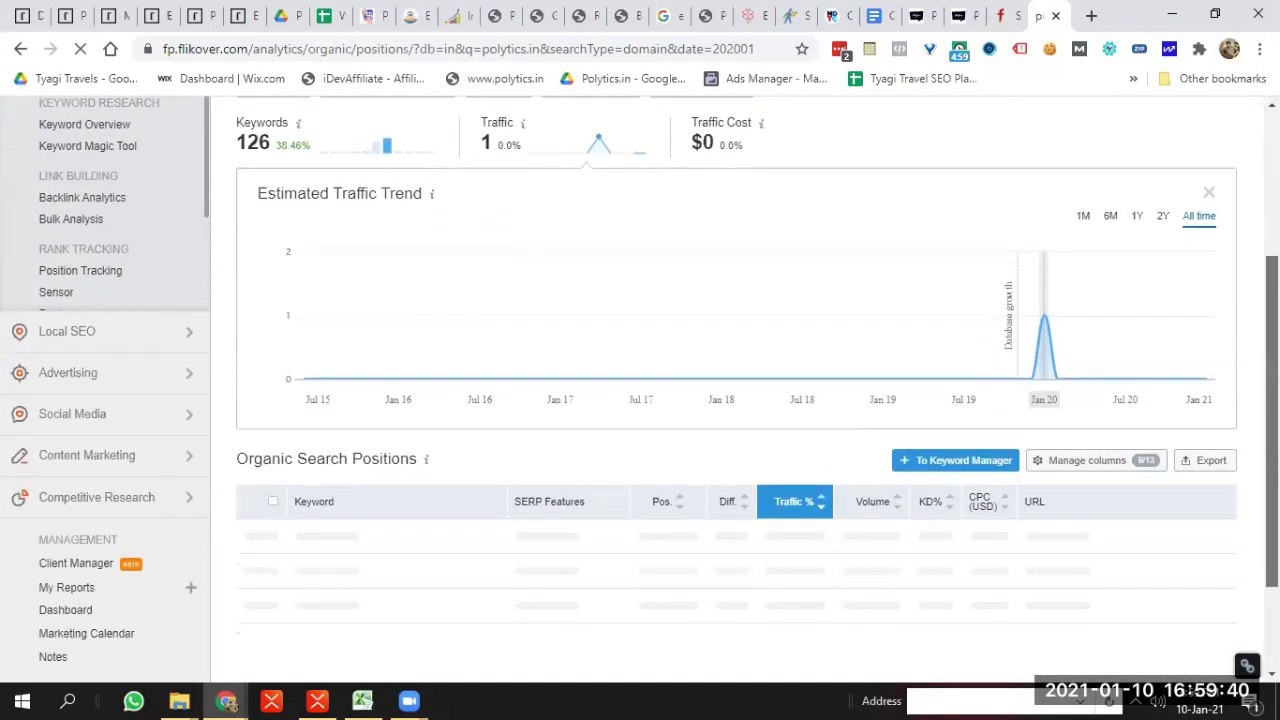
pyautogui.scroll(-5, 737, 400)
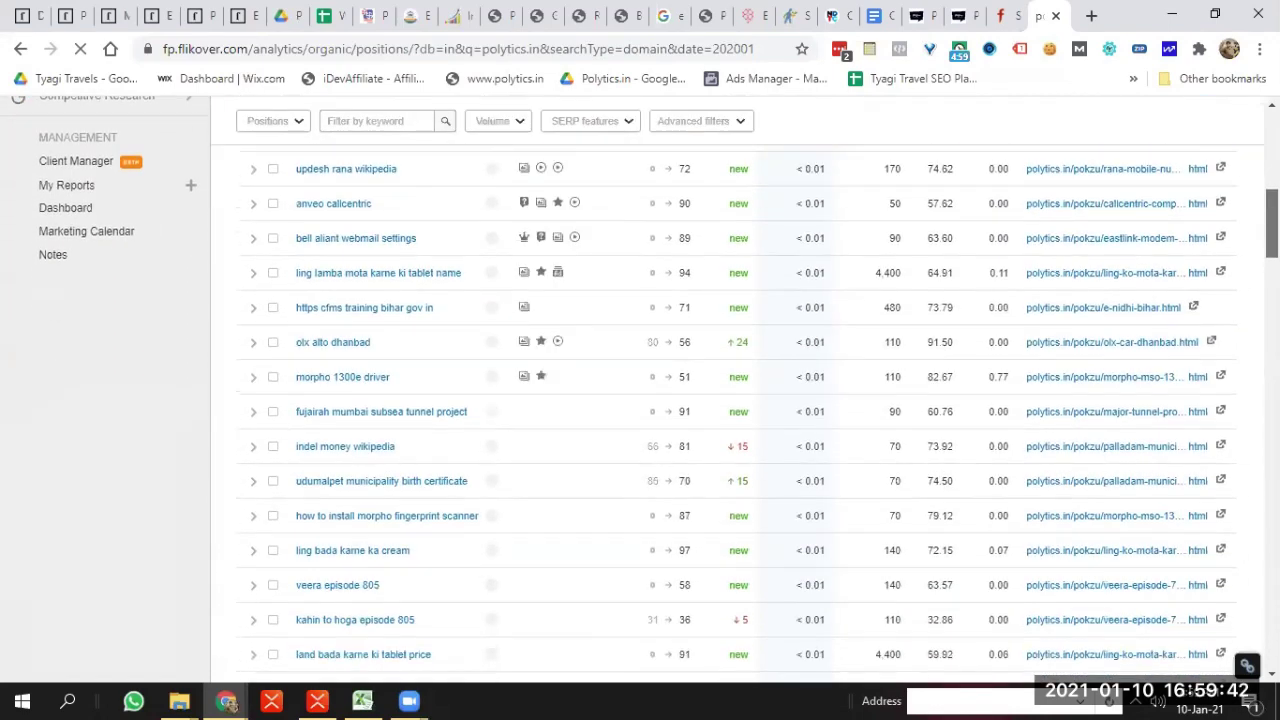
pyautogui.scroll(-3, 737, 400)
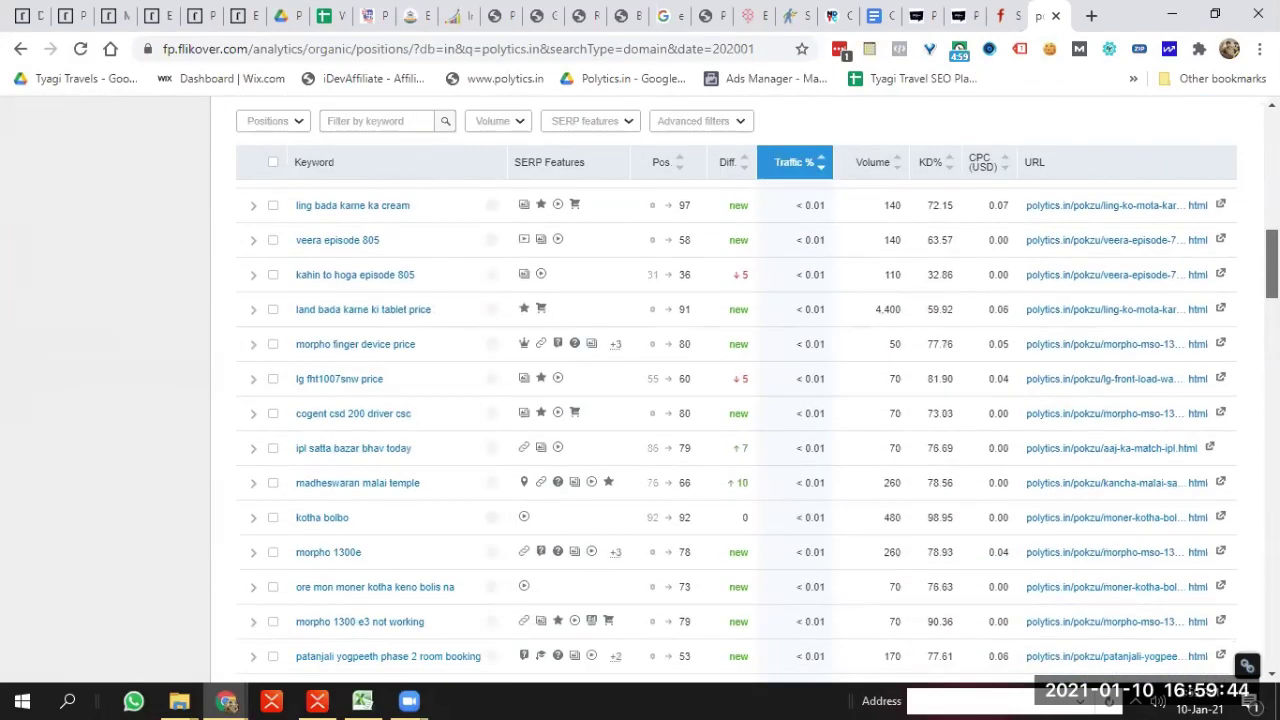
# Filter the January 2020 organic positions by the keyword "election" and check the matching entries
pyautogui.scroll(10, 886, 386)
pyautogui.click(380, 343)
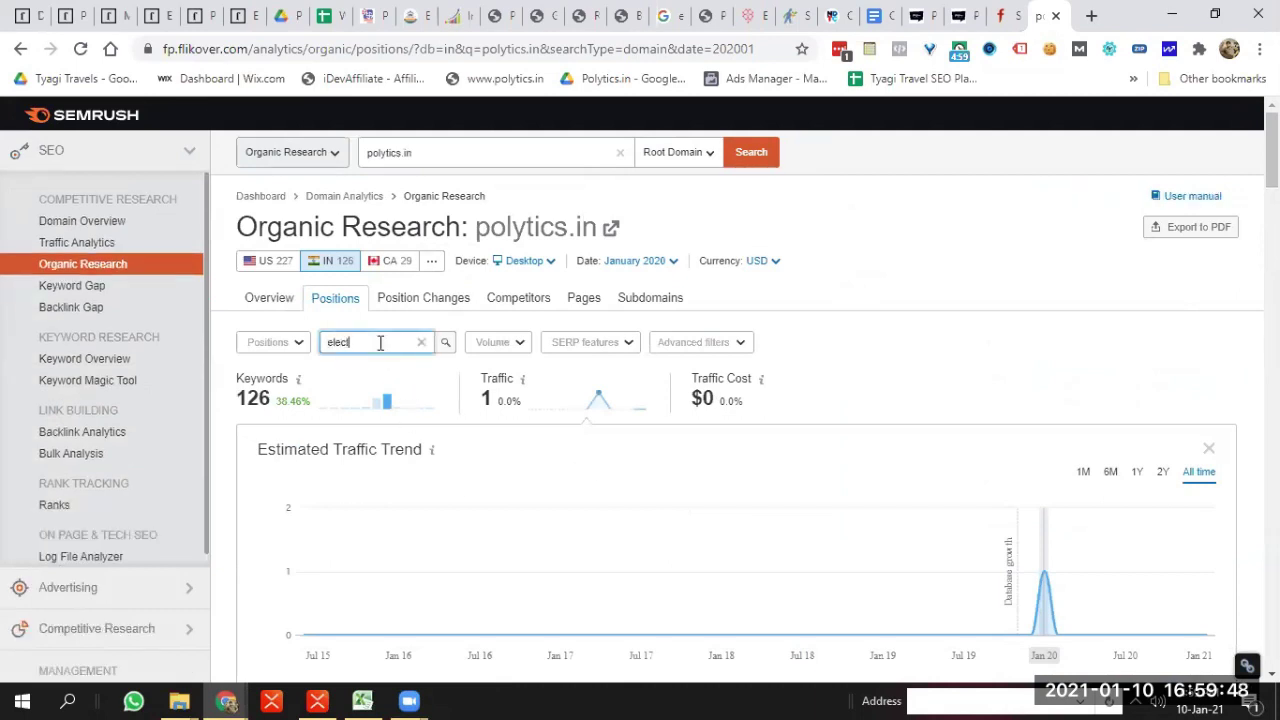
pyautogui.click(447, 343)
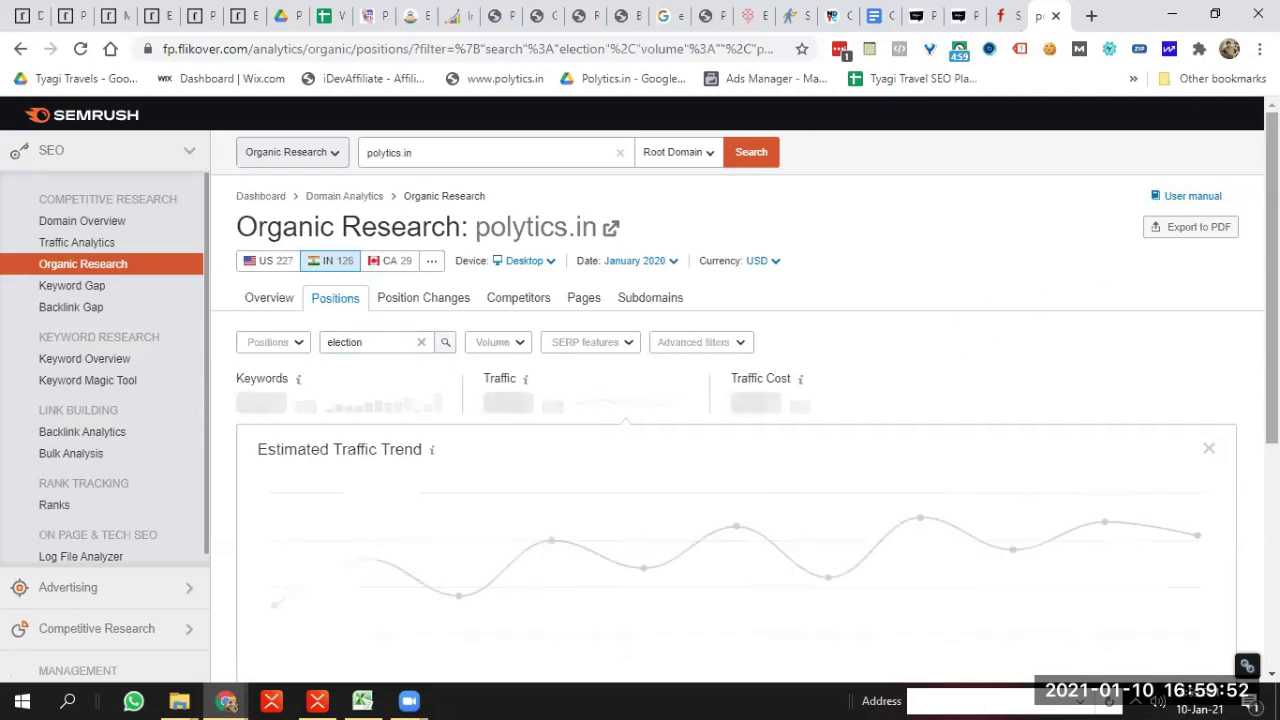
pyautogui.scroll(-4, 640, 400)
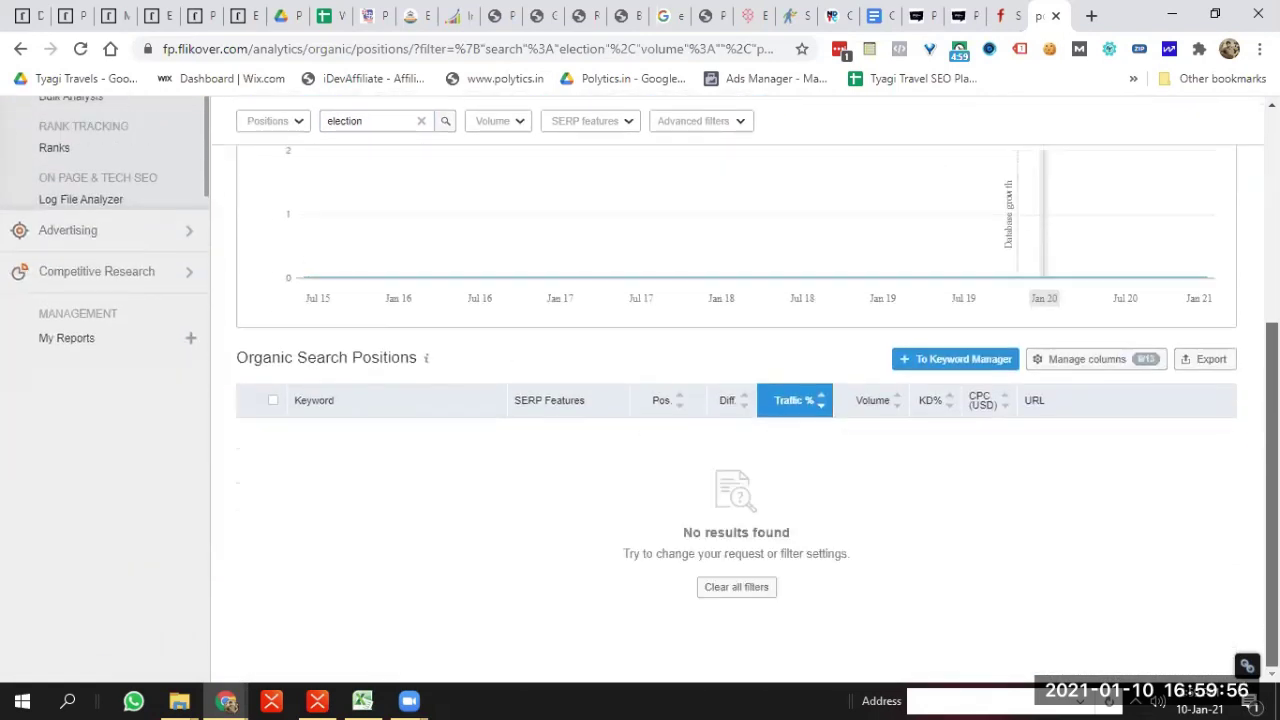
# Replace the keyword filter with "management" and check the matching organic positions
pyautogui.scroll(3, 1143, 220)
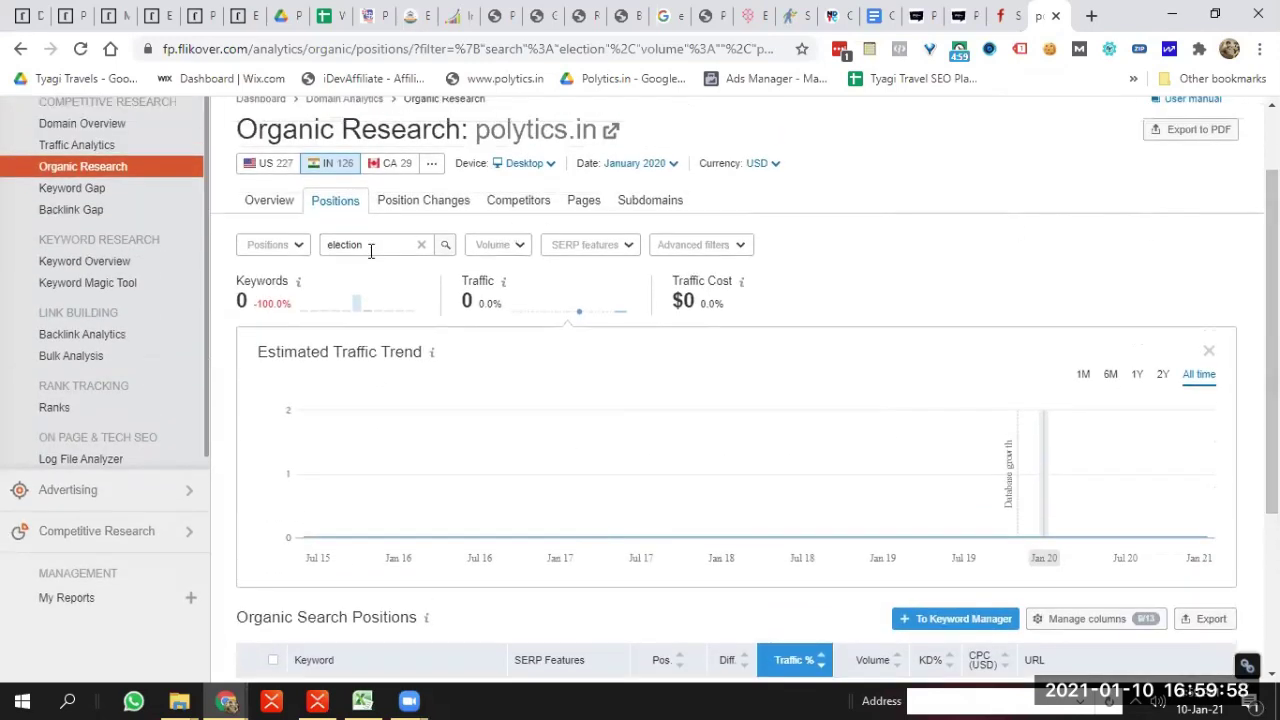
pyautogui.doubleClick(370, 250)
pyautogui.write('management')
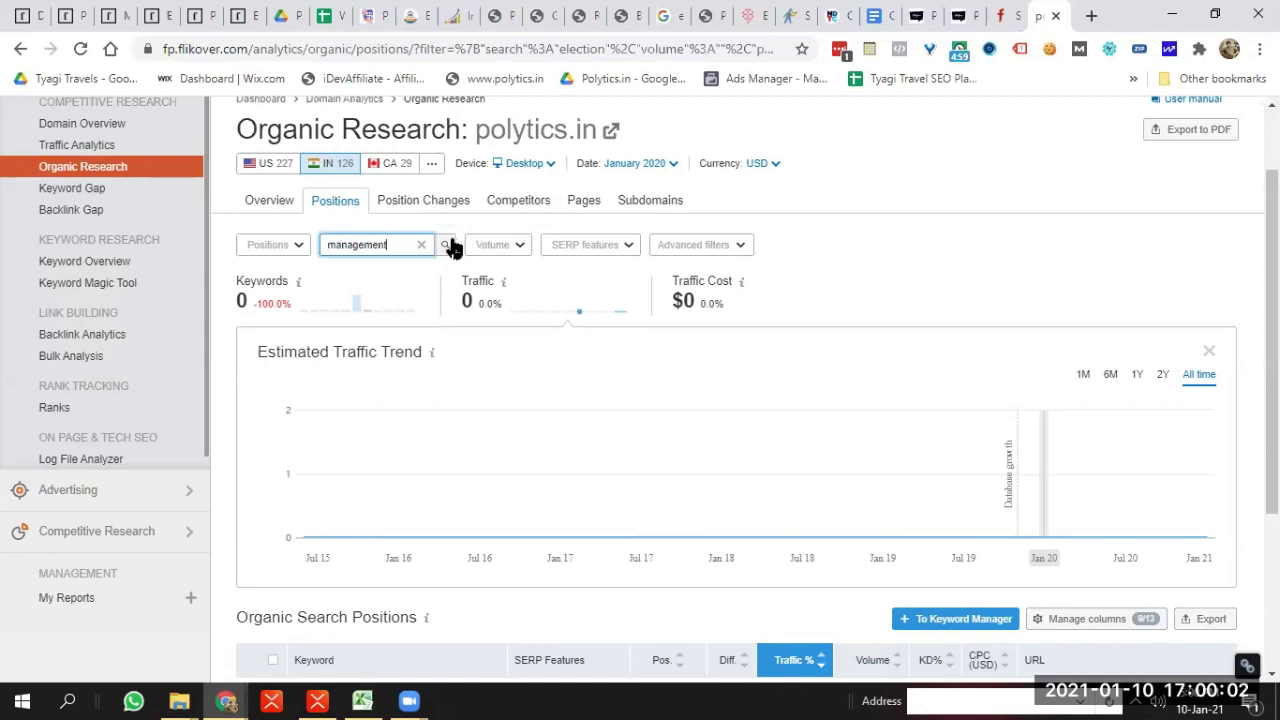
pyautogui.click(446, 245)
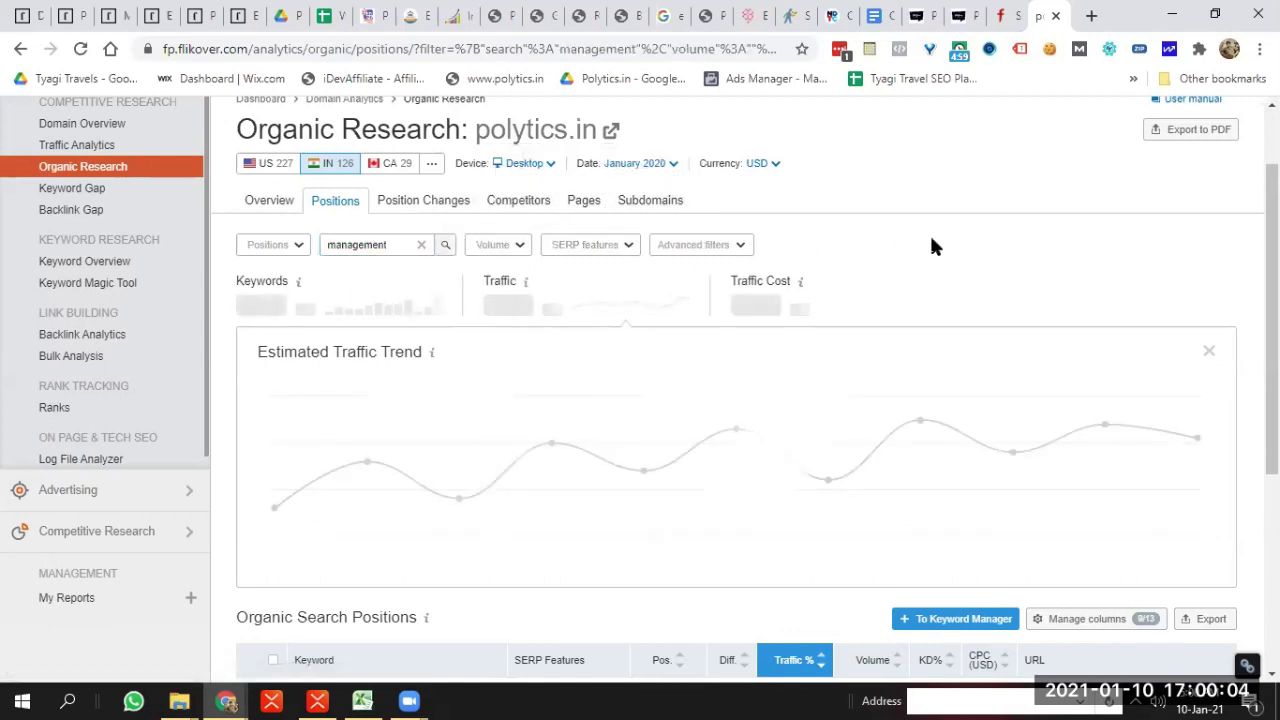
pyautogui.scroll(-2, 640, 400)
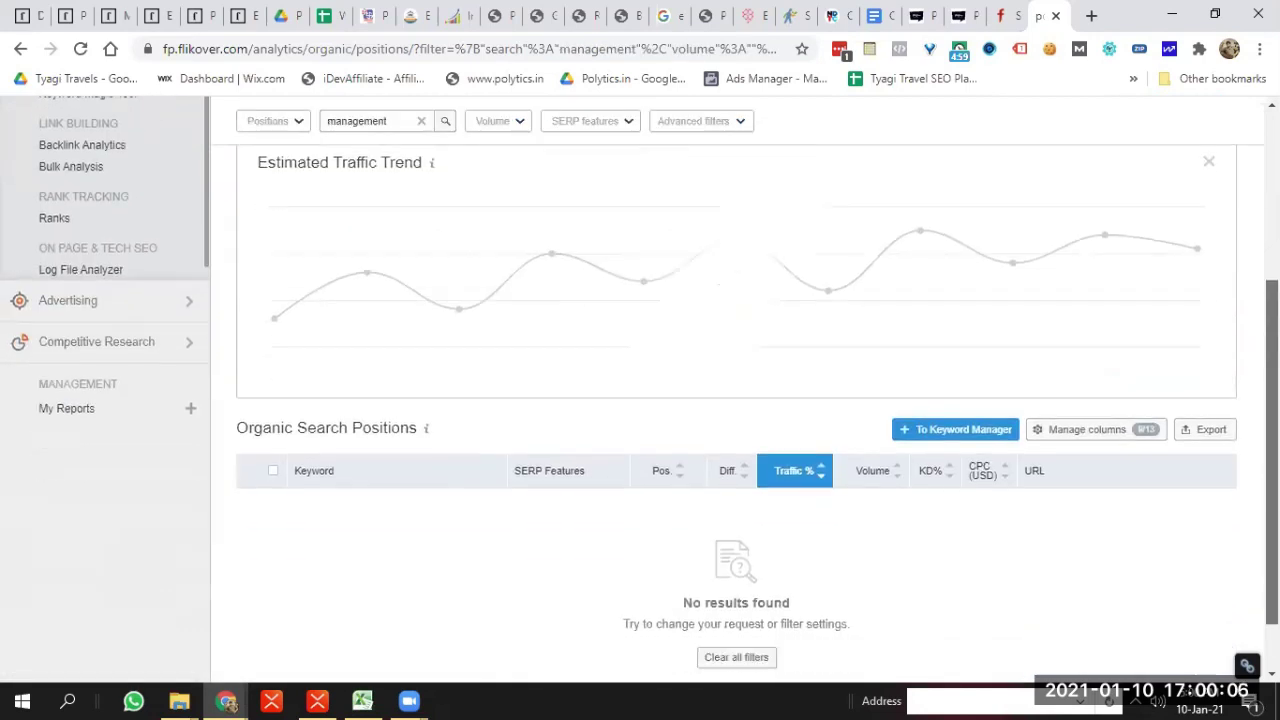
# Close the Semrush and Flikover tabs, switch to the WordPress Themes page and dismiss the Neve welcome notice
pyautogui.scroll(3, 655, 192)
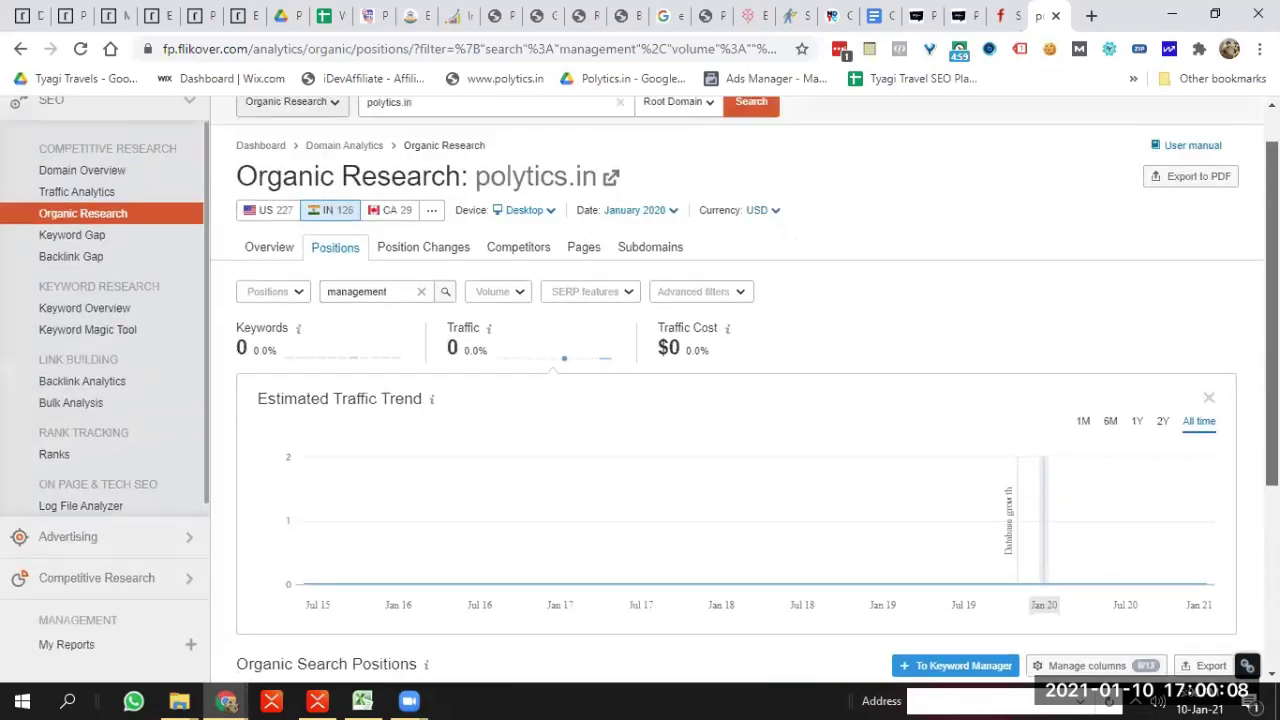
pyautogui.click(1055, 17)
pyautogui.click(1055, 17)
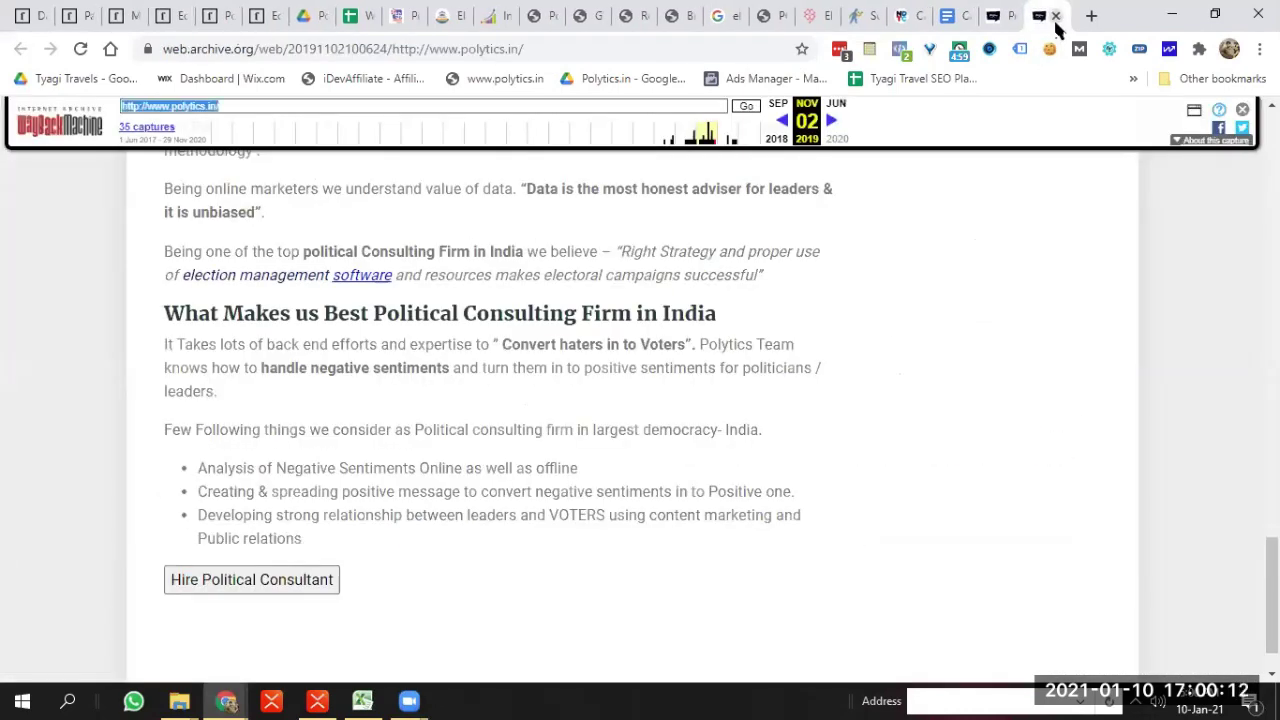
pyautogui.click(125, 14)
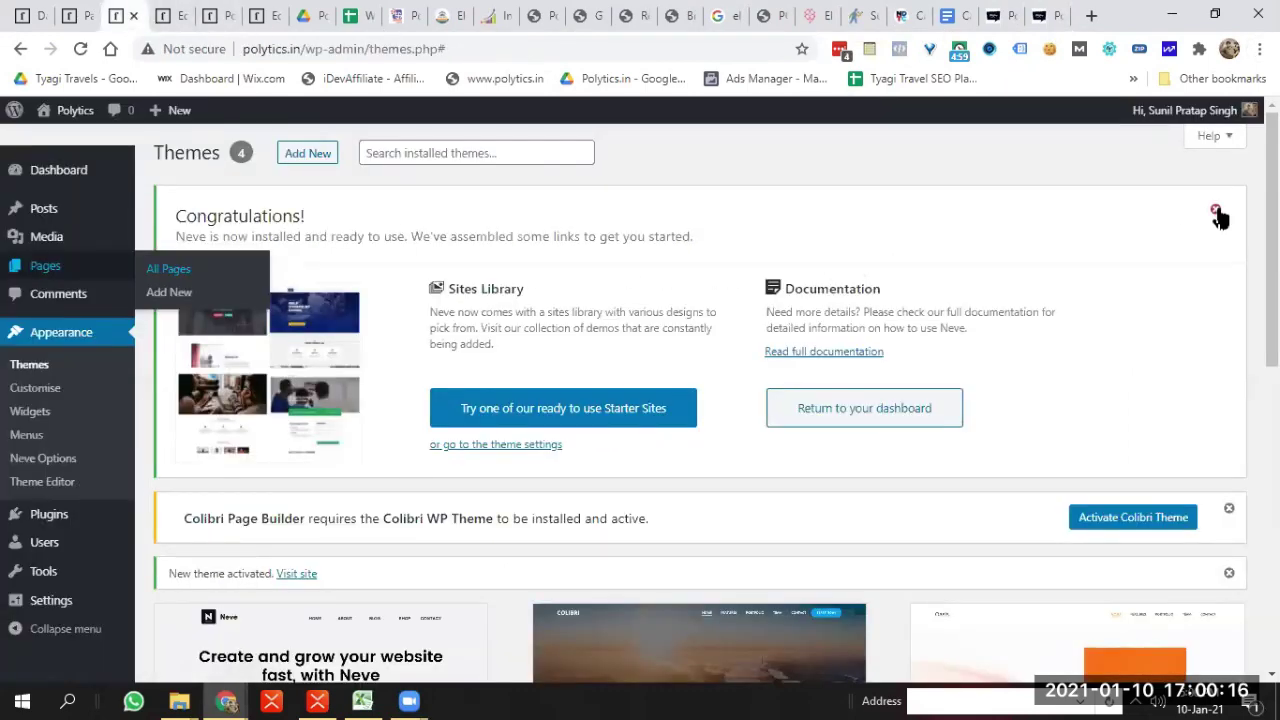
pyautogui.click(1216, 212)
# View the live Polytics site with the Neve theme active and return to the Themes page
pyautogui.moveTo(75, 115)
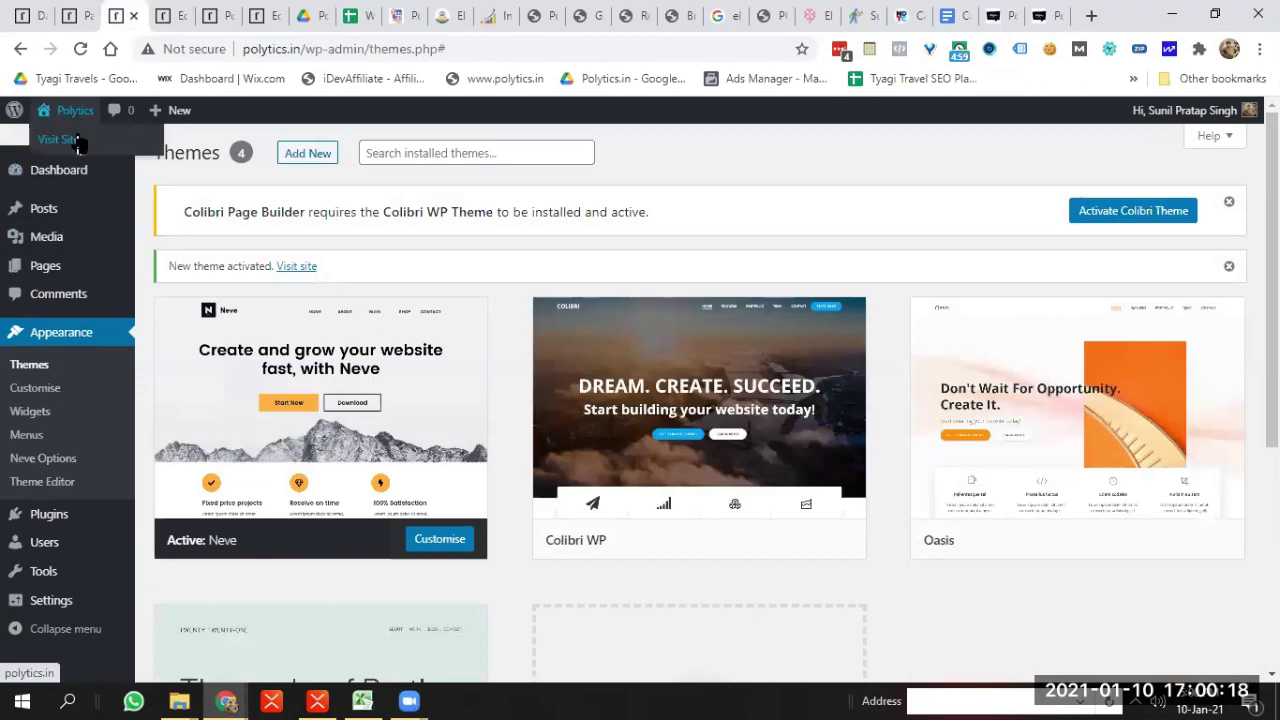
pyautogui.click(62, 140)
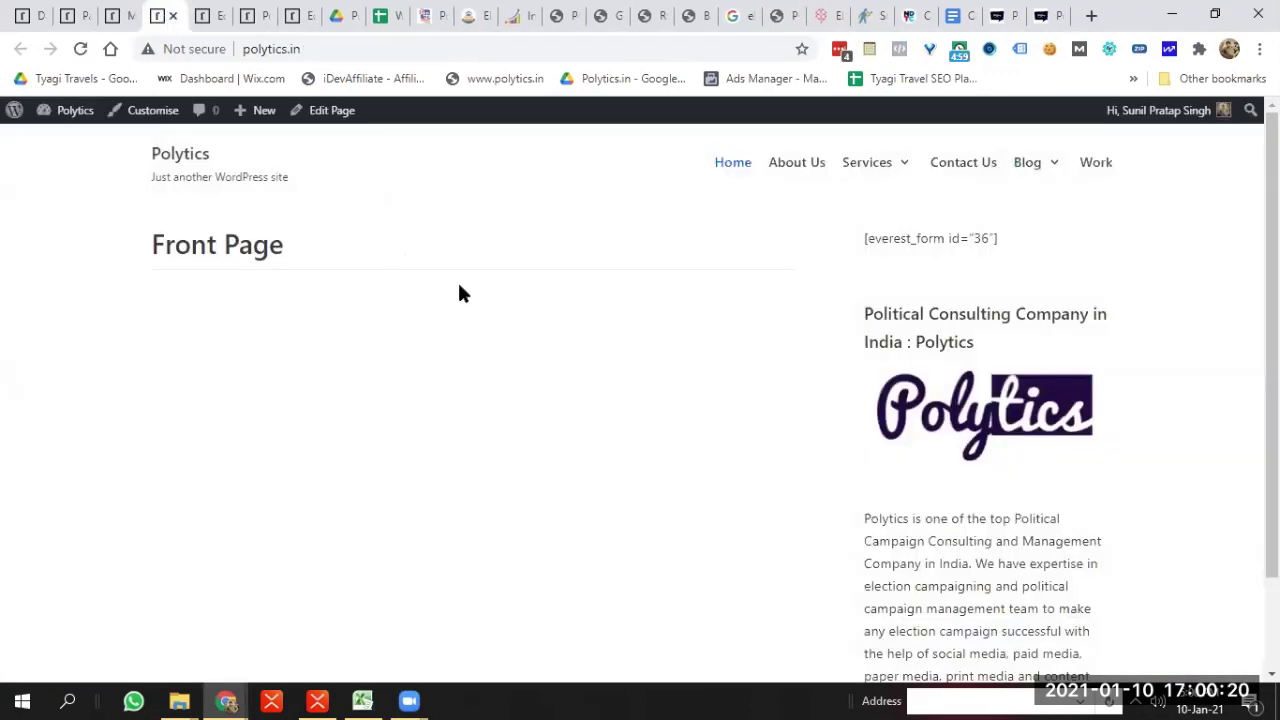
pyautogui.click(115, 14)
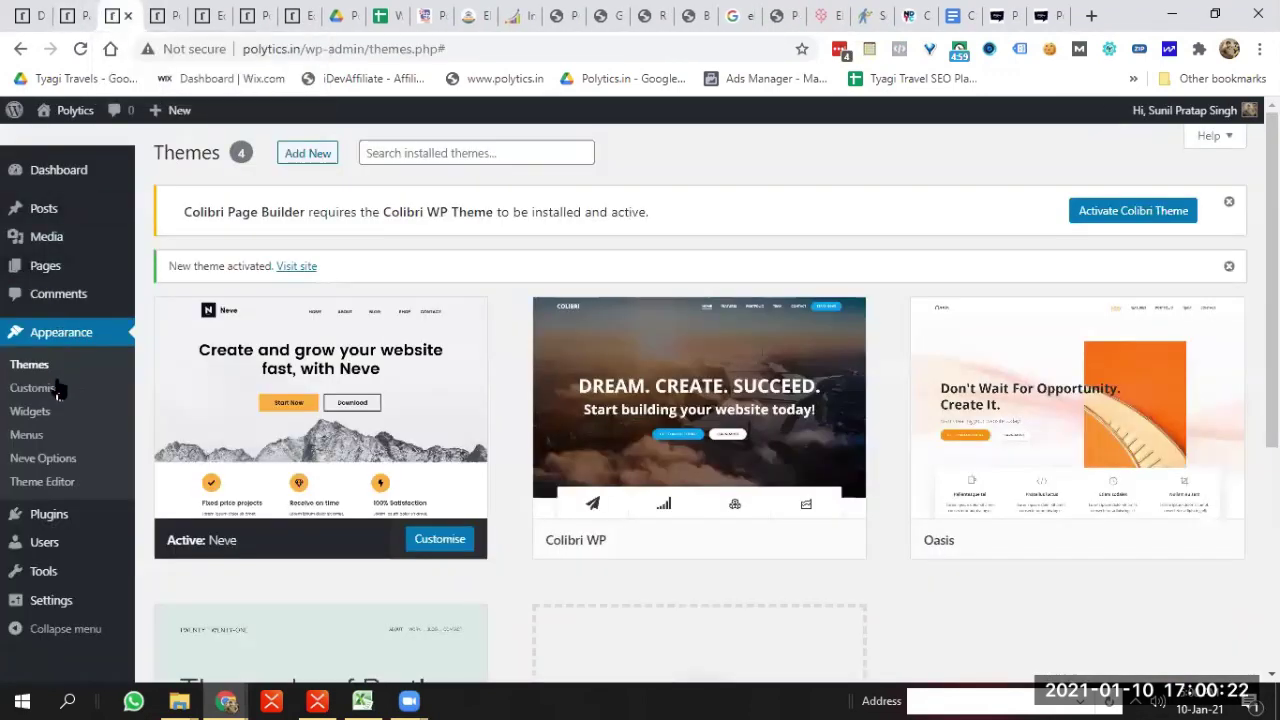
# Open the Starter Sites section of Neve Options and install and activate the Cloud Templates & Patterns Collection plugin
pyautogui.click(57, 466)
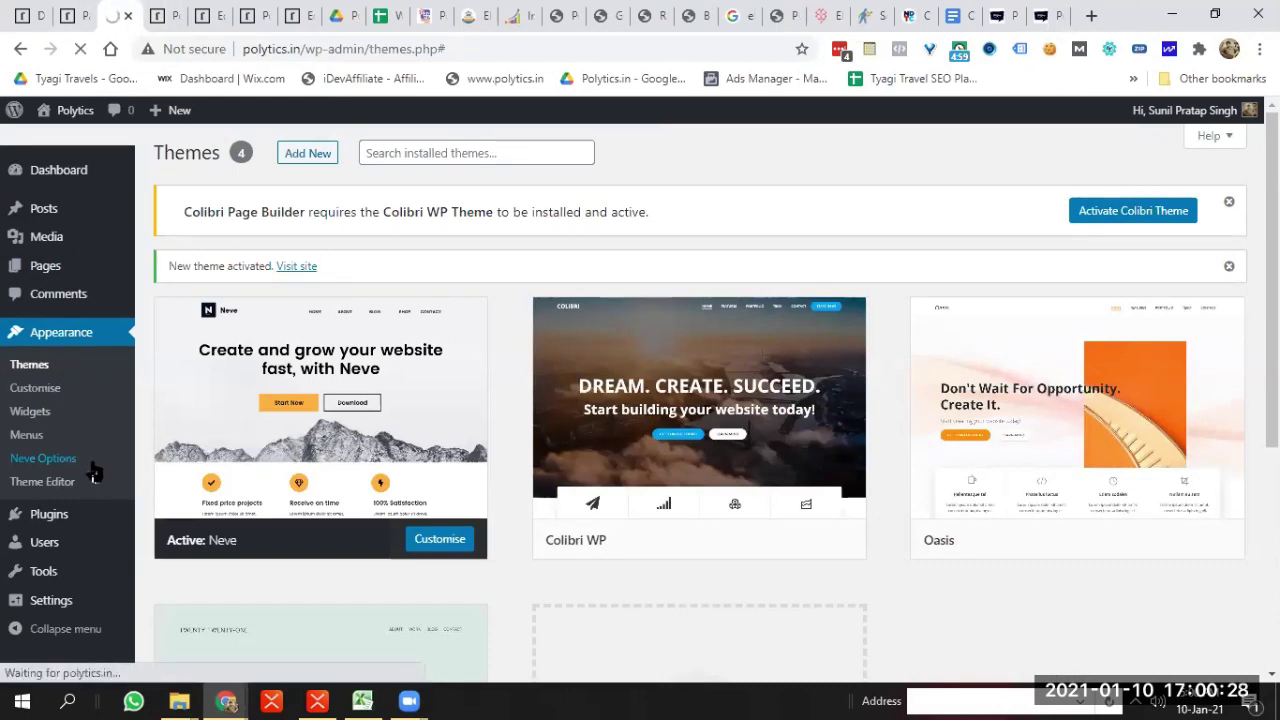
pyautogui.click(1231, 208)
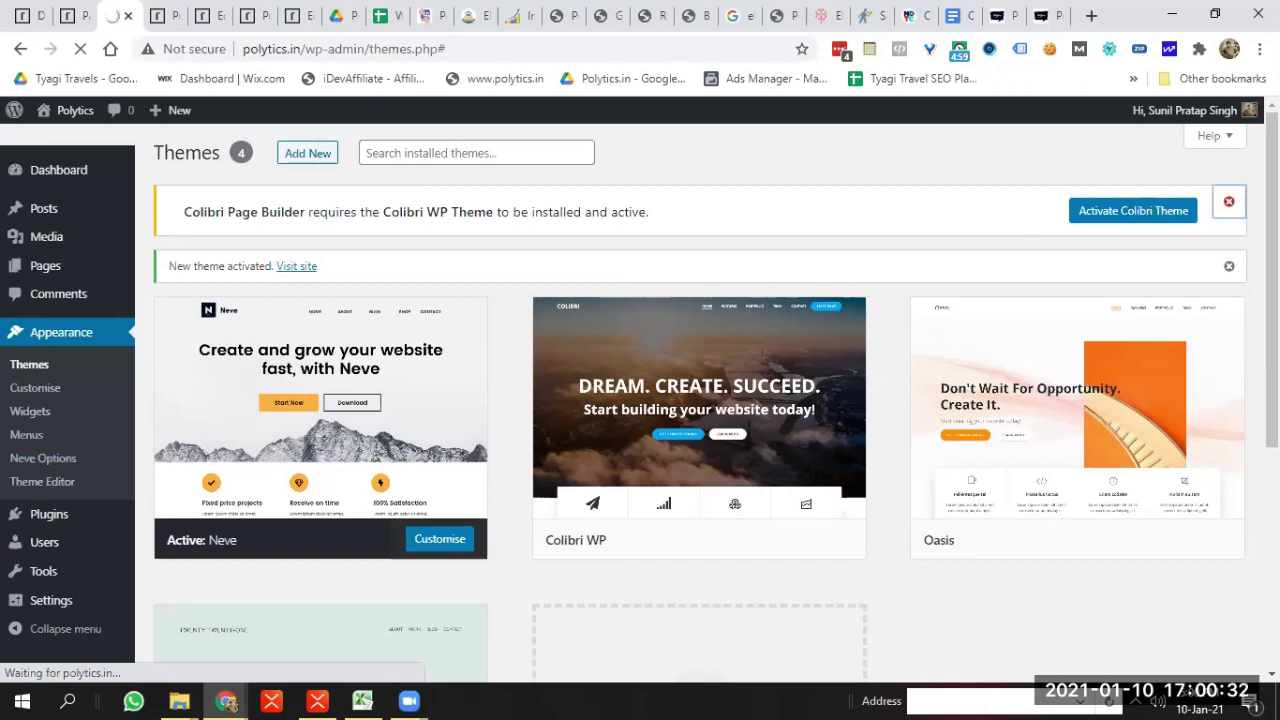
pyautogui.click(1231, 206)
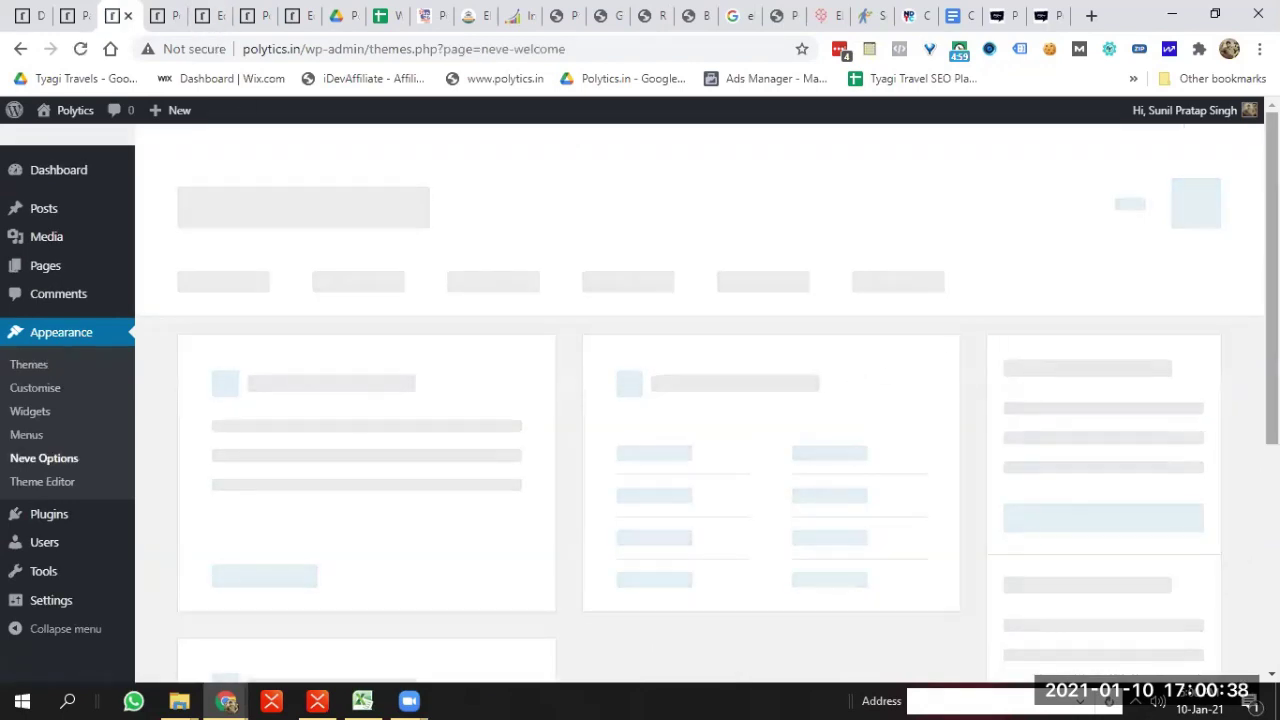
pyautogui.scroll(-1, 343, 207)
pyautogui.click(343, 204)
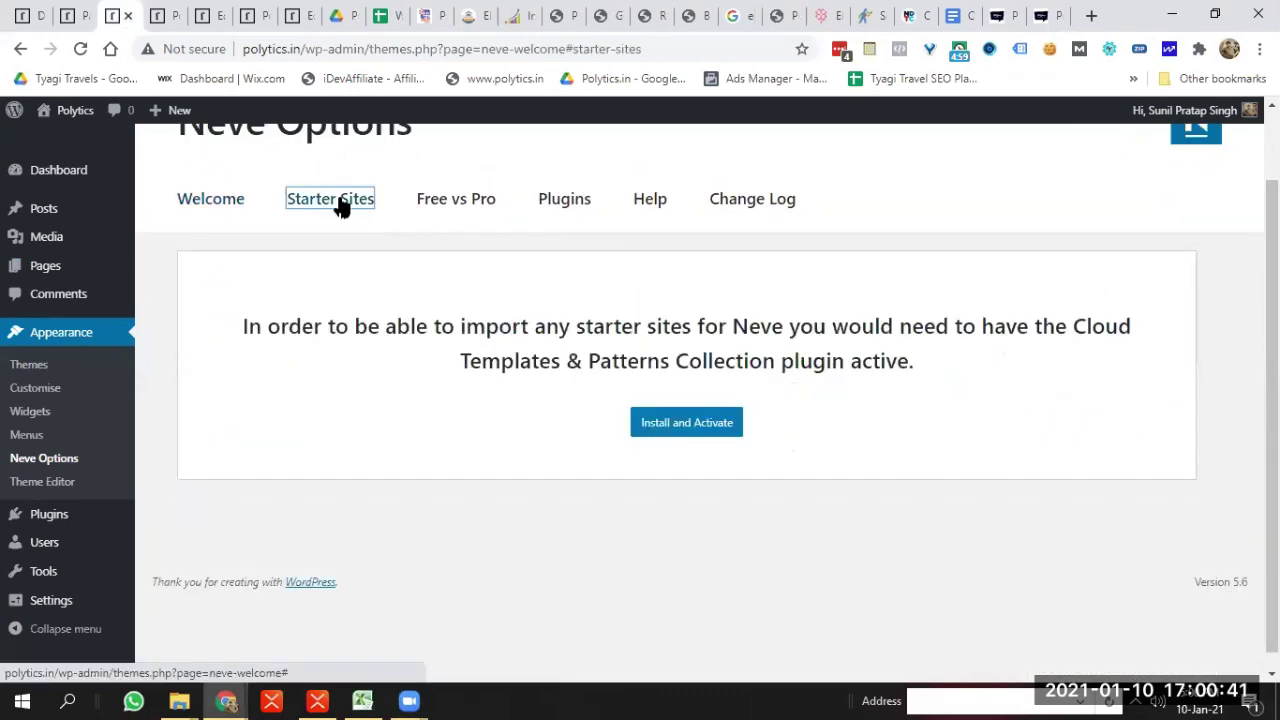
pyautogui.click(696, 440)
# Close the extra Polytics site and page editor tabs, discarding the unsaved changes to the Front Page
pyautogui.click(168, 15)
pyautogui.click(175, 16)
pyautogui.click(174, 17)
pyautogui.click(174, 16)
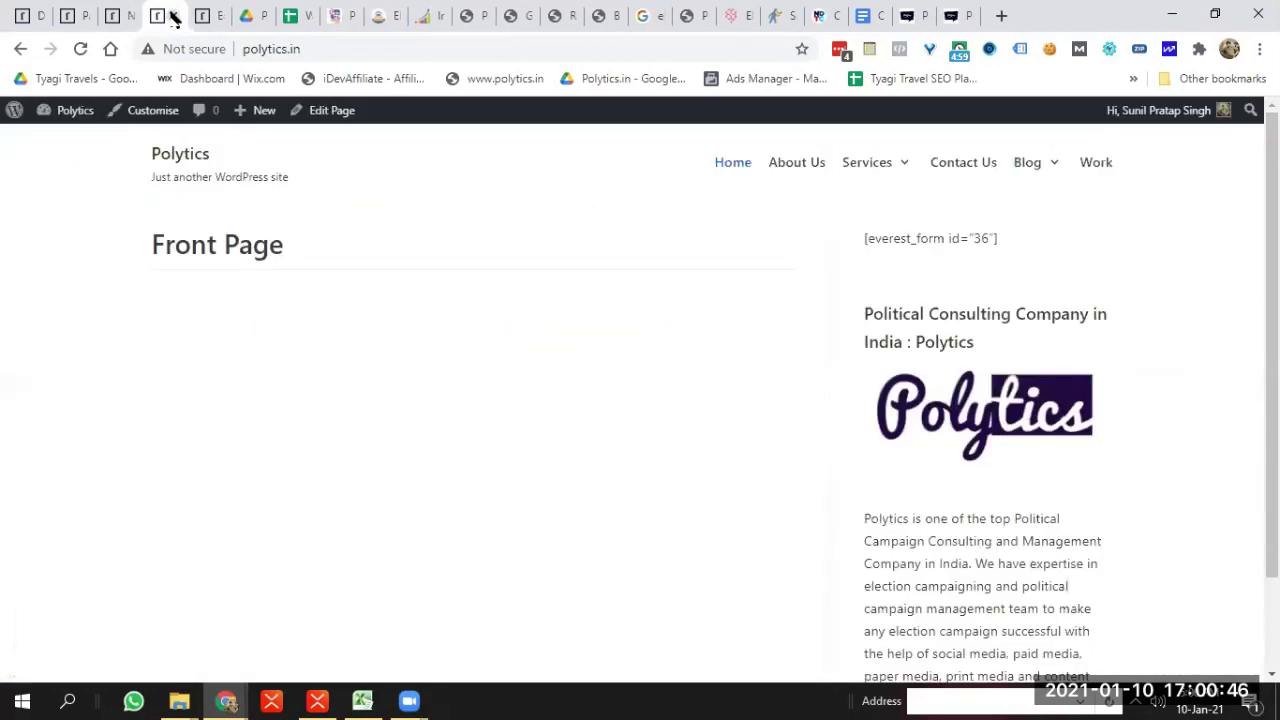
pyautogui.click(174, 16)
pyautogui.click(174, 16)
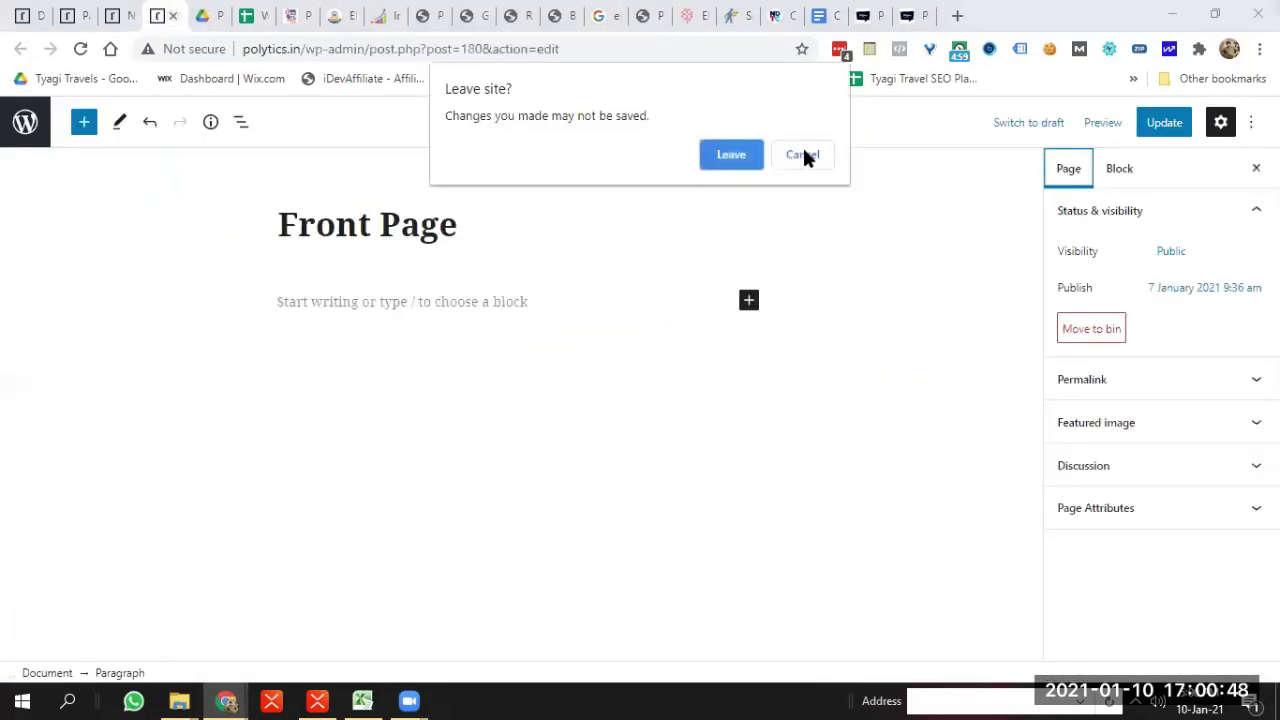
pyautogui.click(733, 157)
# Return to Templates Cloud and examine the Gutenberg starter sites for a design suited to the Polytics site
pyautogui.click(129, 15)
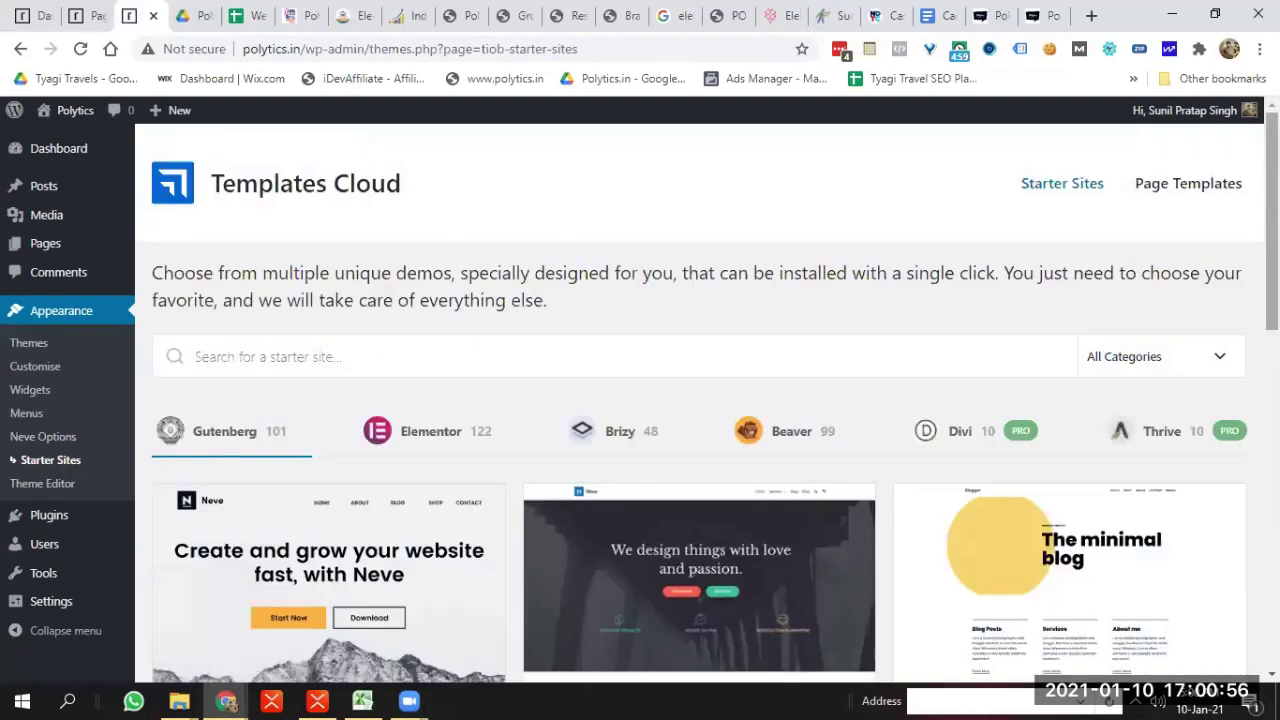
pyautogui.scroll(-1, 781, 300)
pyautogui.scroll(-8, 700, 410)
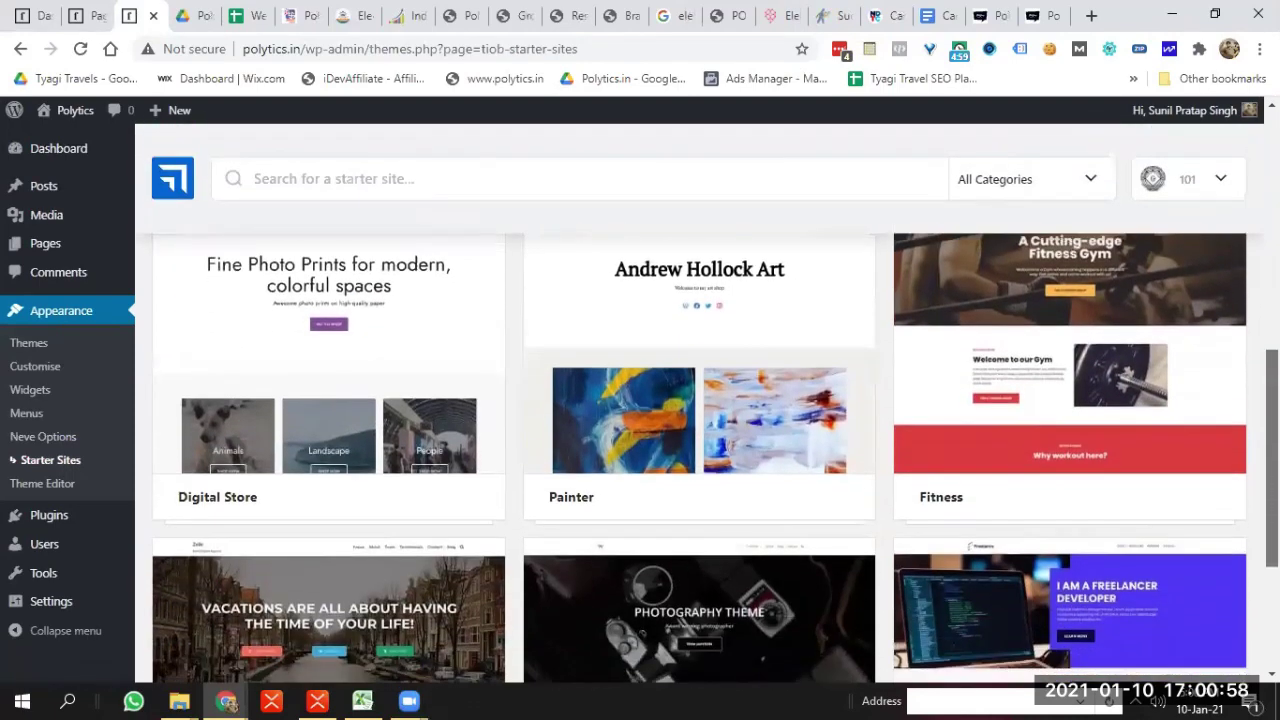
pyautogui.scroll(-5, 700, 458)
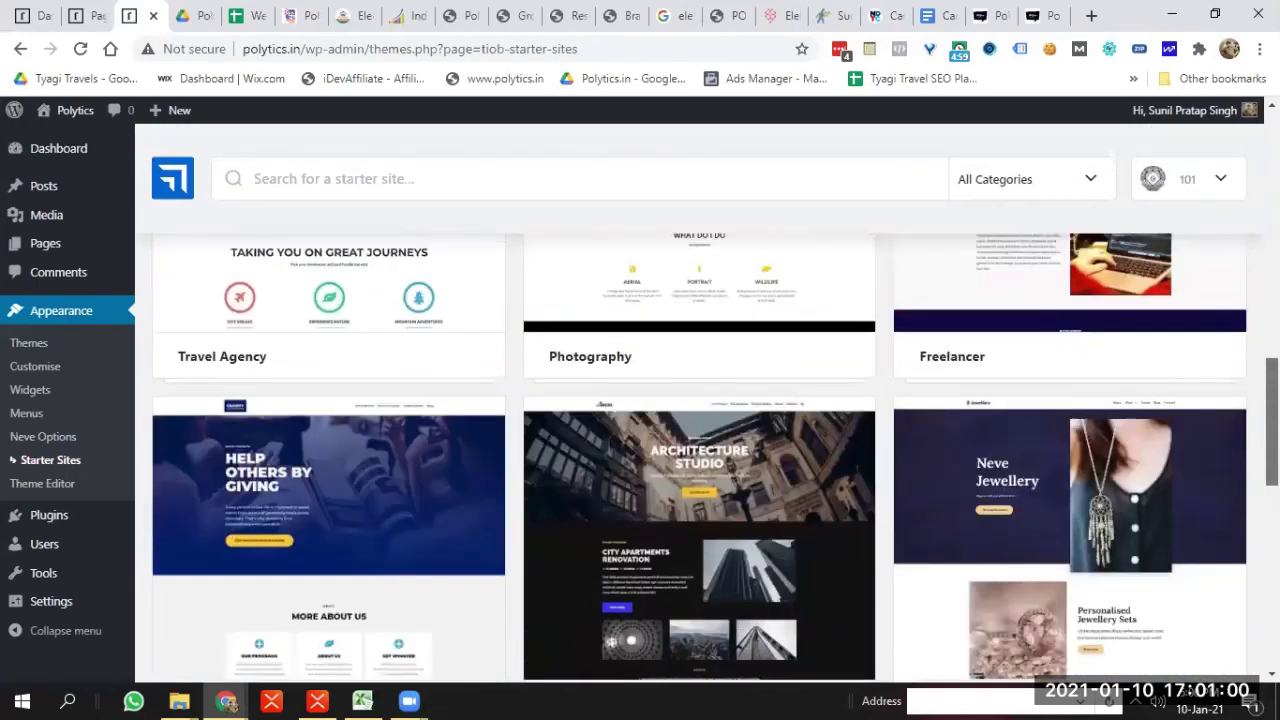
pyautogui.scroll(-4, 700, 458)
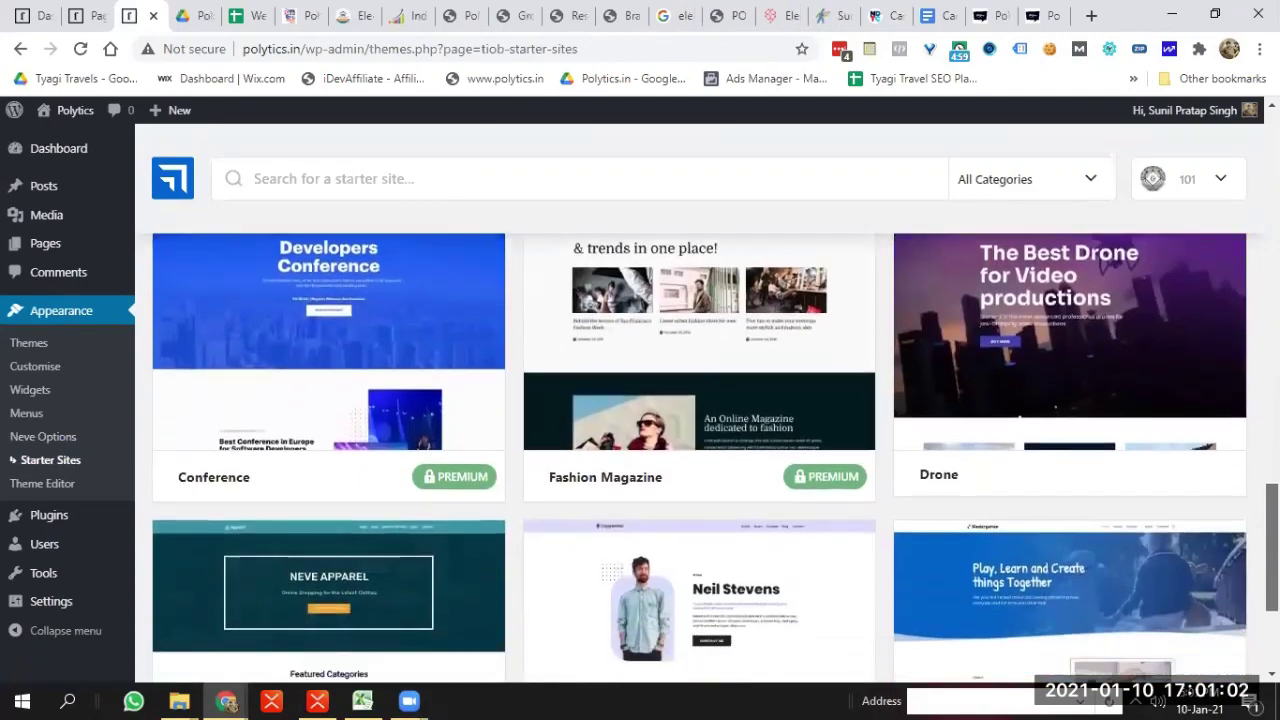
pyautogui.scroll(1, 700, 458)
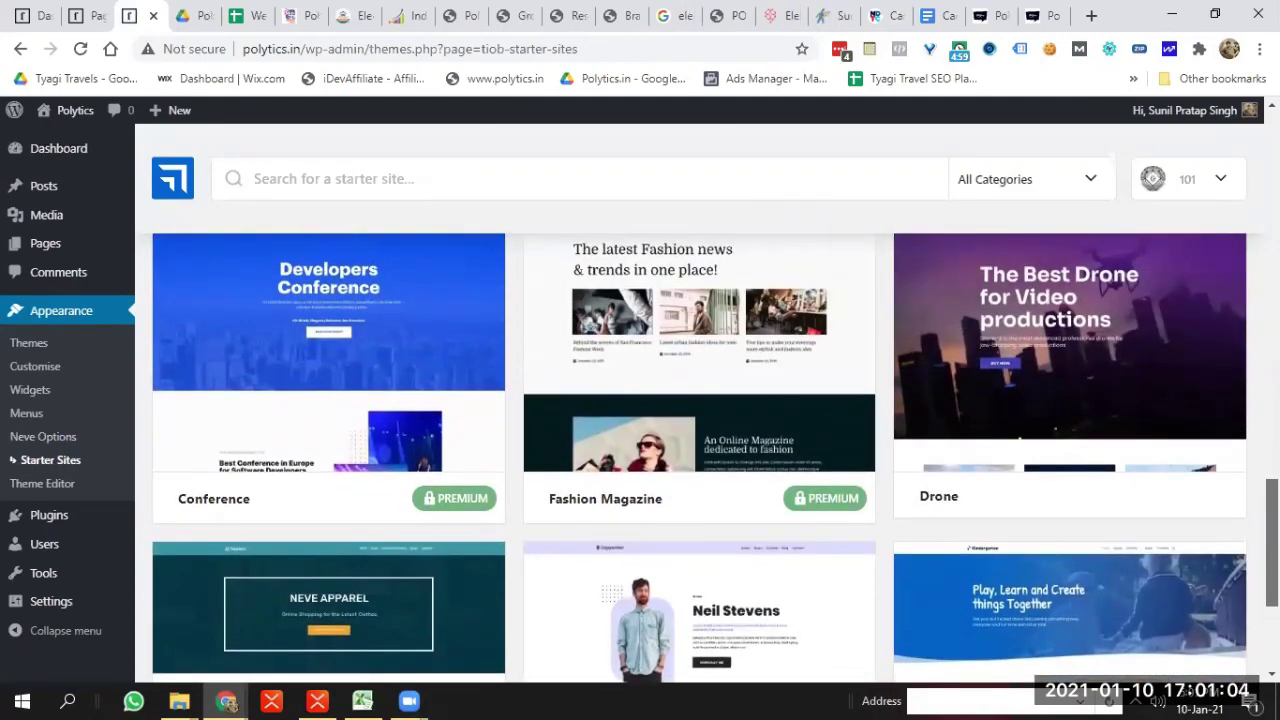
pyautogui.scroll(-3, 700, 458)
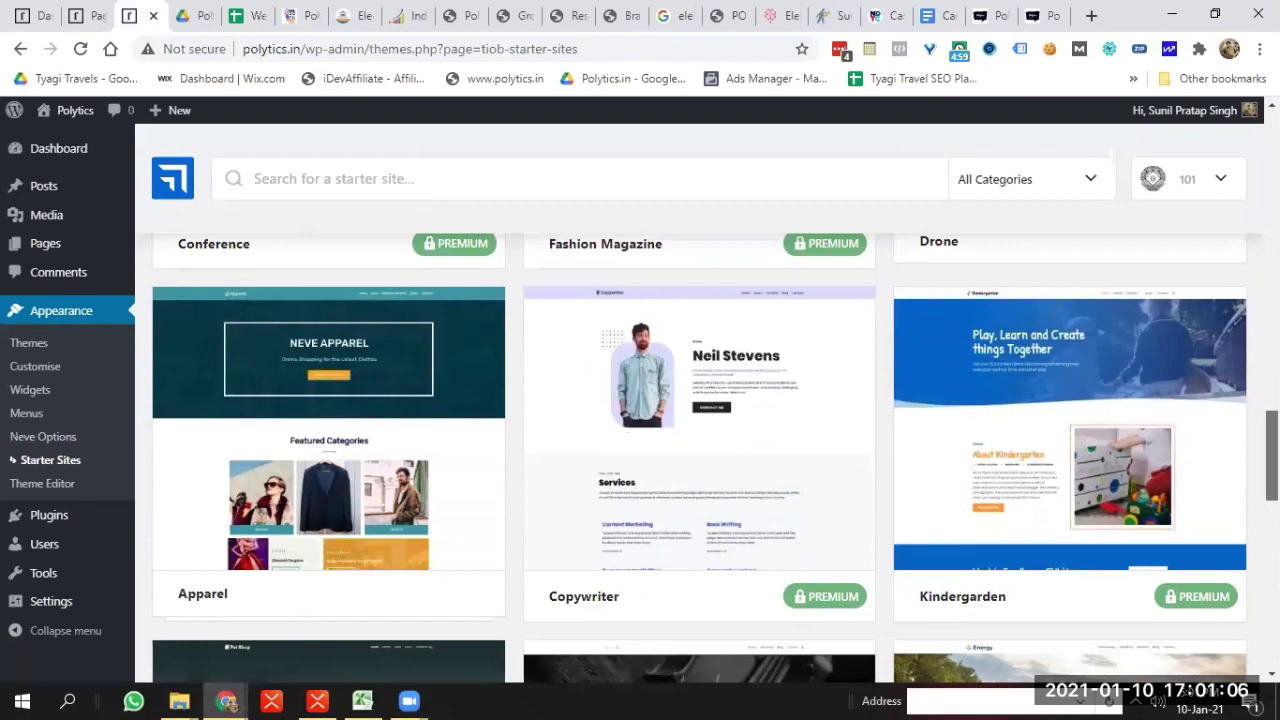
pyautogui.scroll(-1, 1166, 434)
pyautogui.moveTo(708, 333)
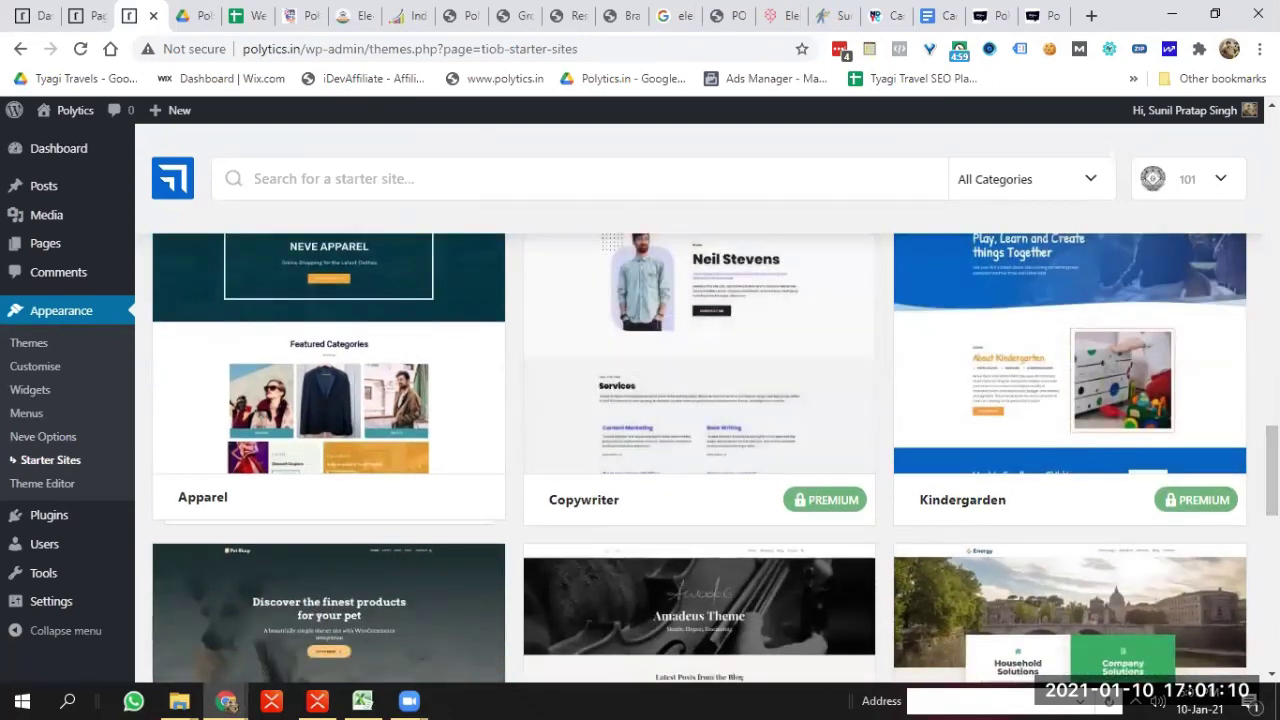
pyautogui.scroll(1, 714, 458)
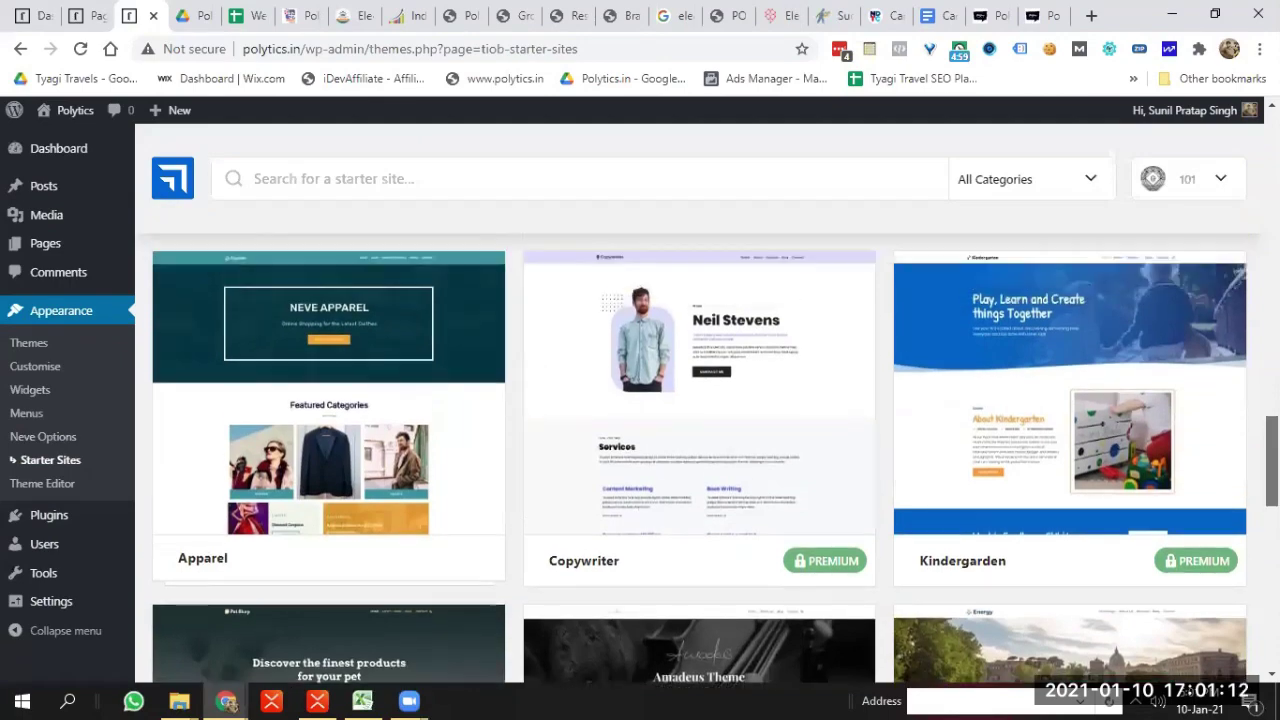
pyautogui.scroll(15, 714, 458)
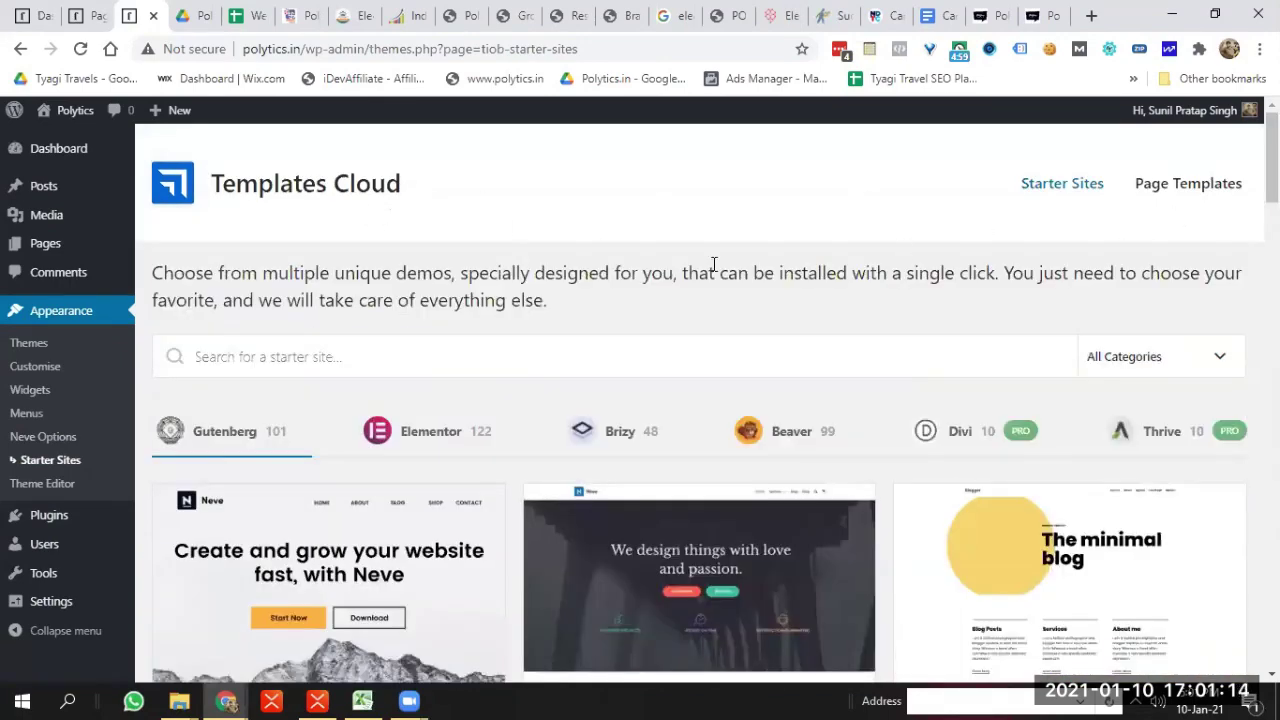
pyautogui.moveTo(105, 525)
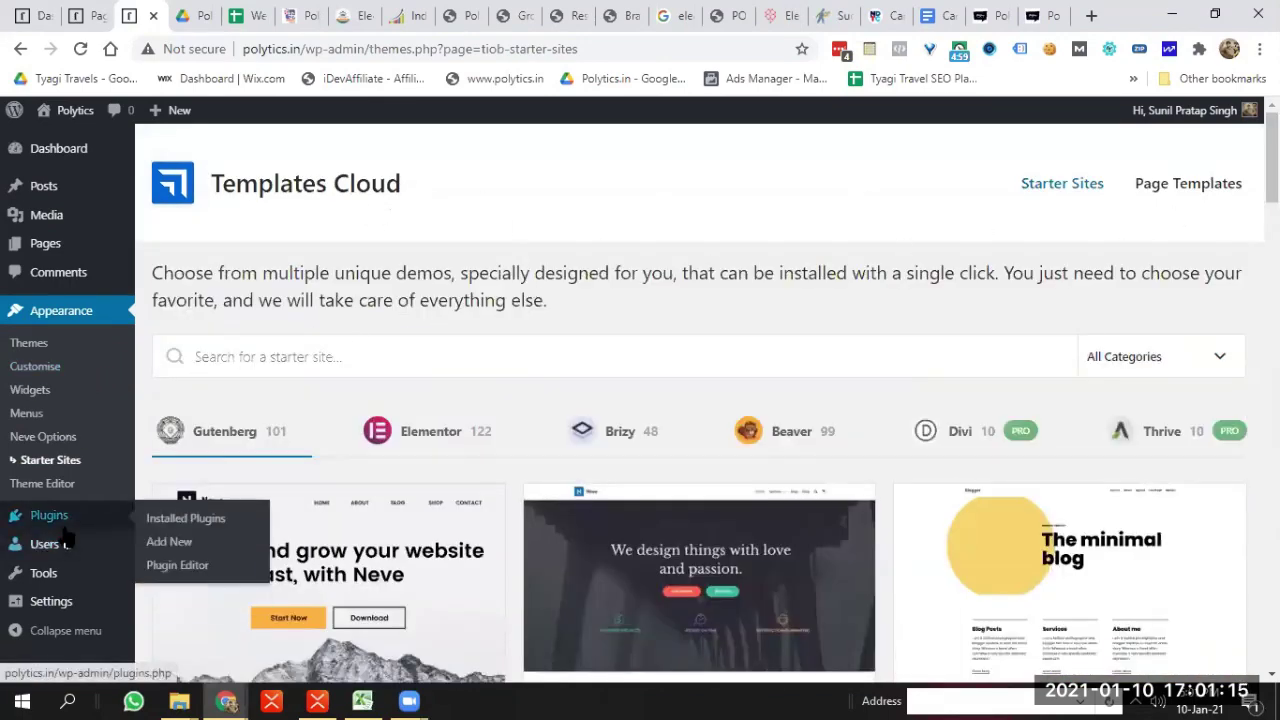
# Upload the neve-pro-addon.zip plugin from the Downloads folder, then install and activate it
pyautogui.click(160, 543)
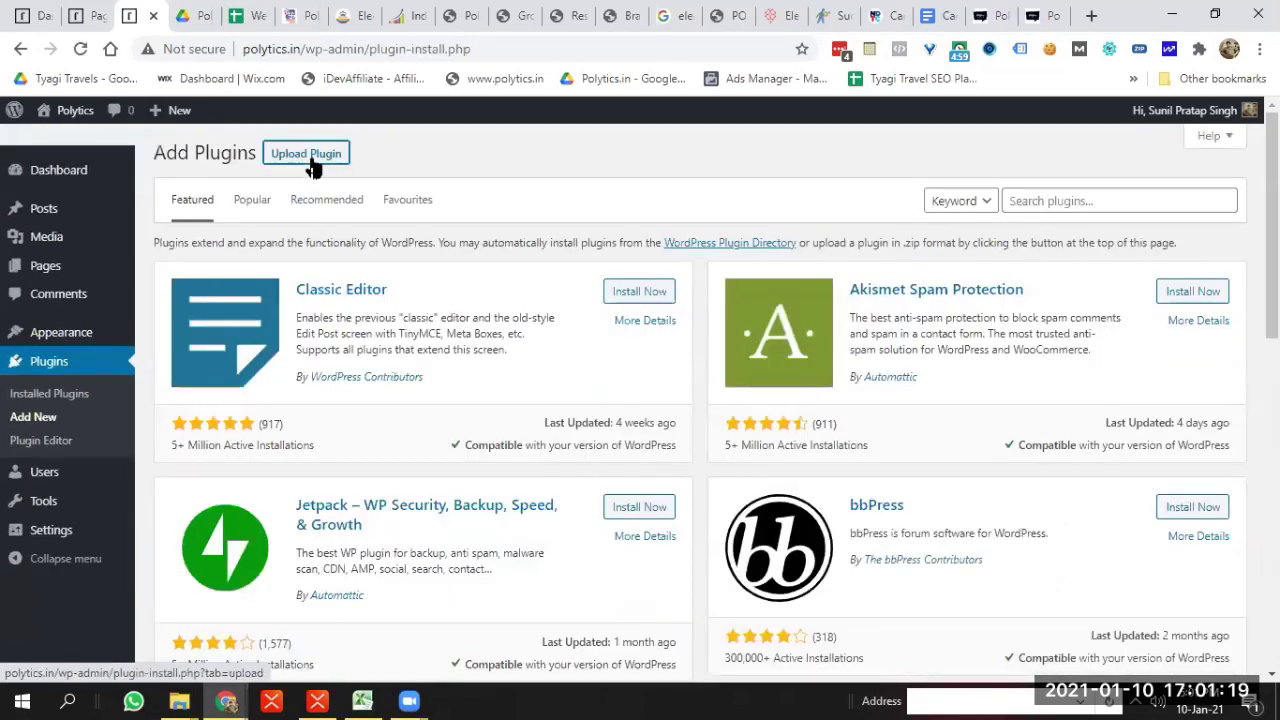
pyautogui.click(310, 160)
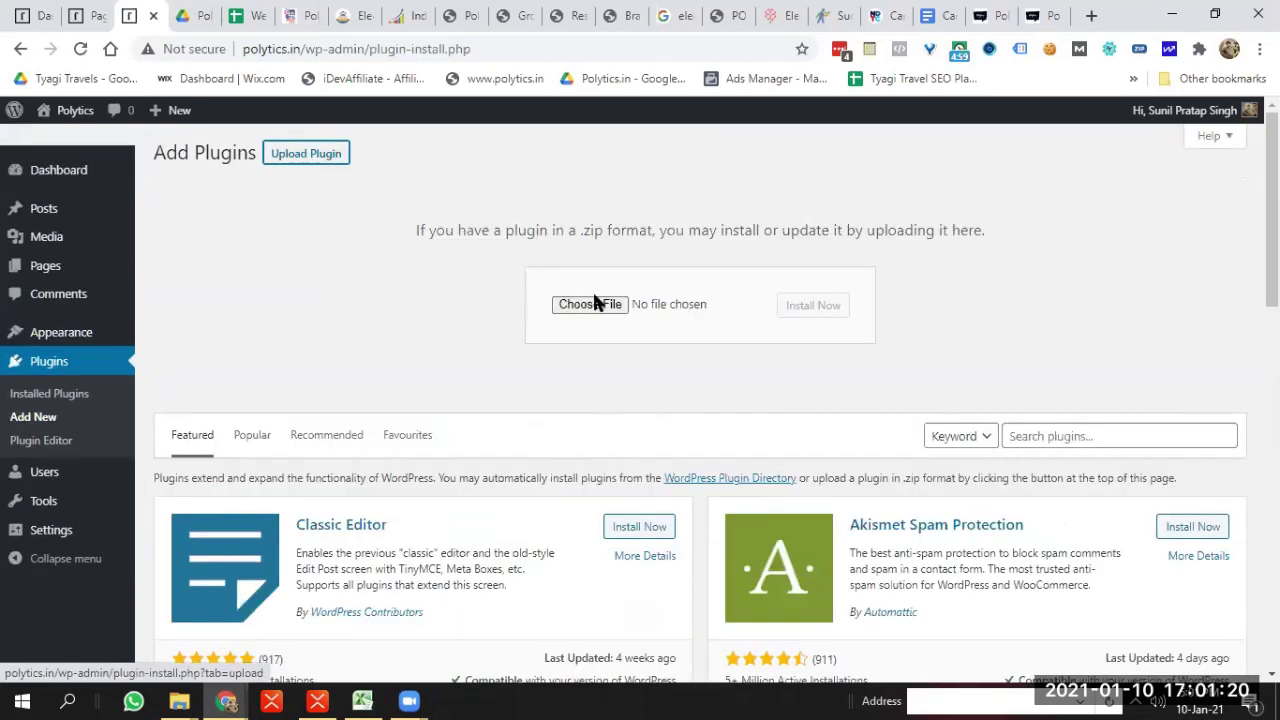
pyautogui.click(598, 300)
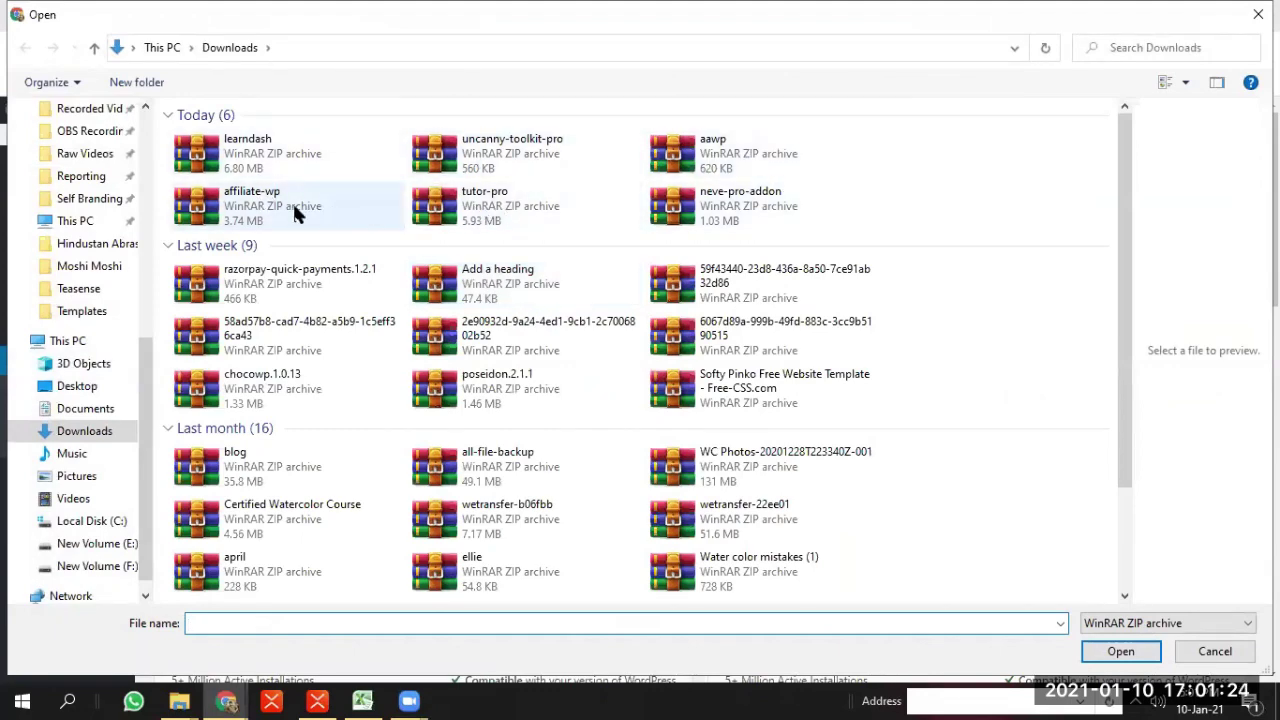
pyautogui.click(727, 208)
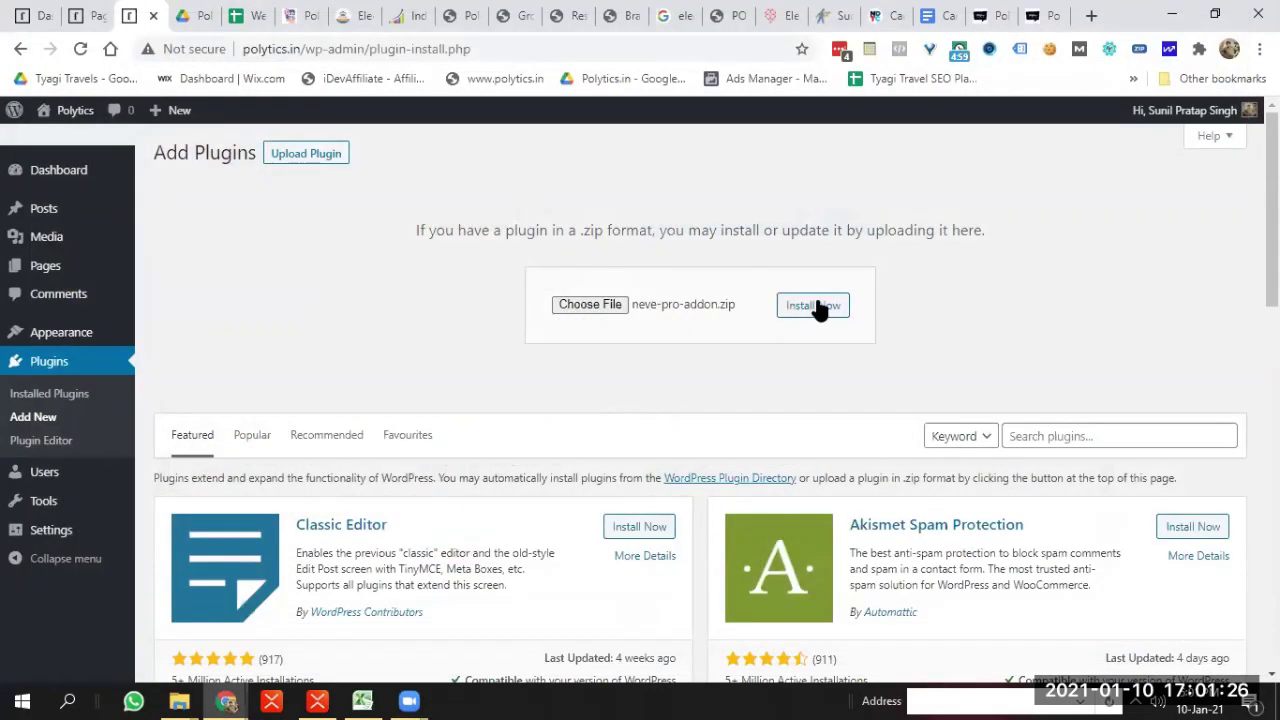
pyautogui.click(814, 306)
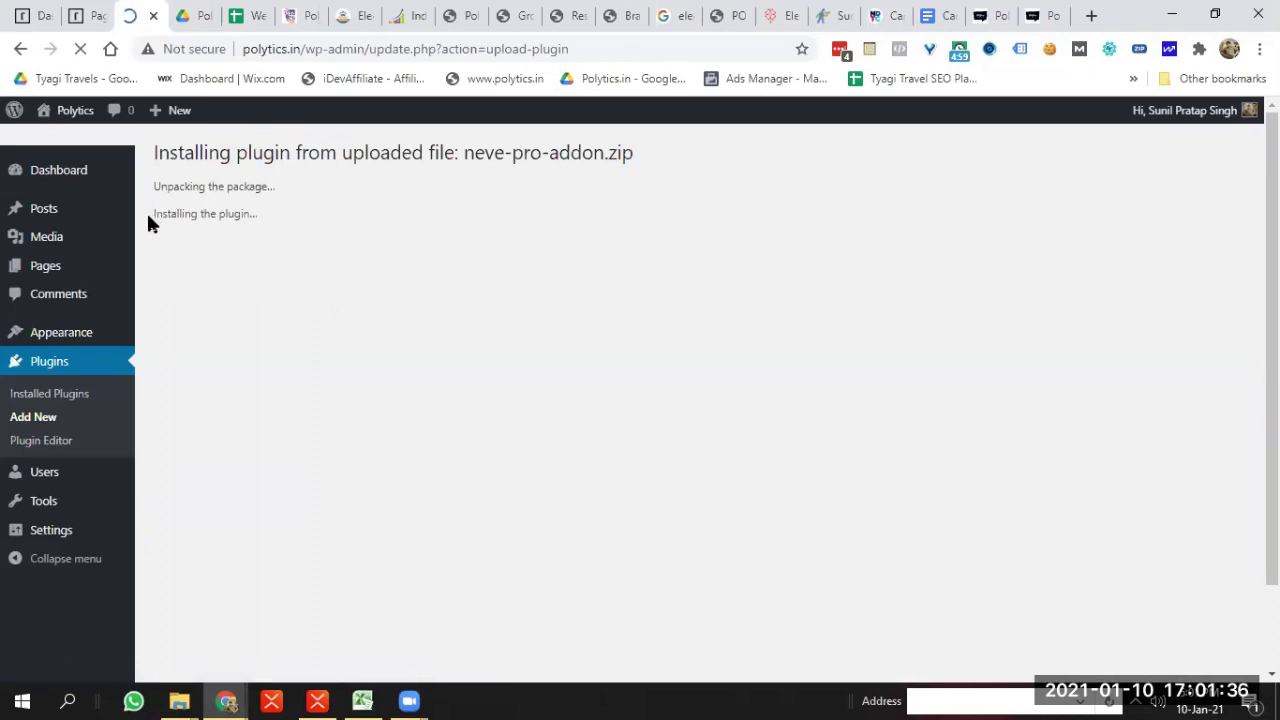
# Reopen the Neve Starter Sites and examine the Gutenberg designs for one that suits the Polytics site
pyautogui.moveTo(64, 340)
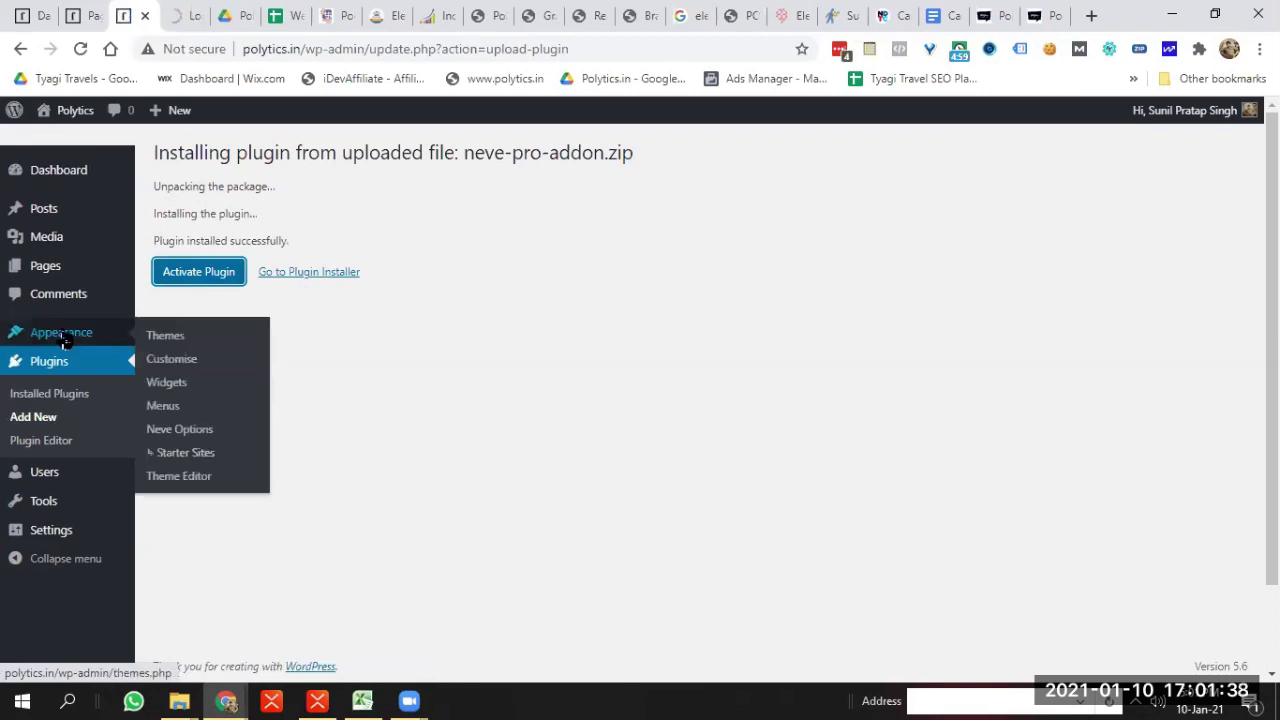
pyautogui.moveTo(55, 480)
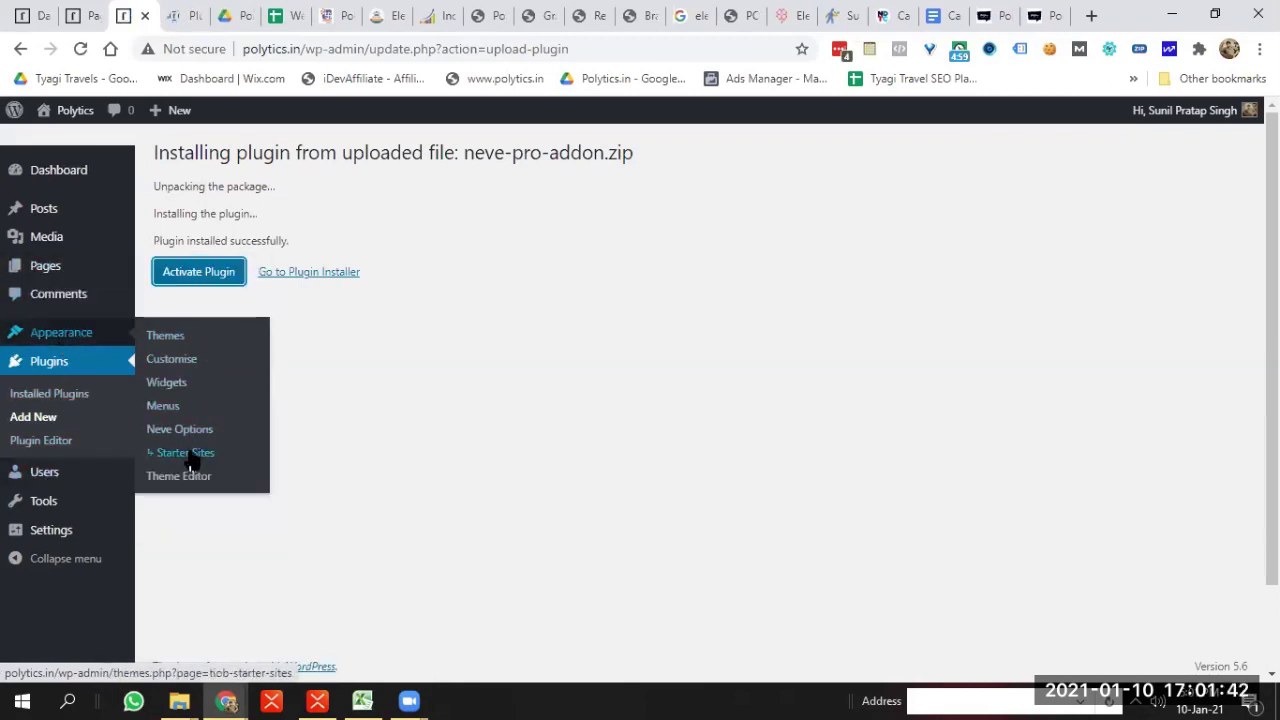
pyautogui.click(190, 458)
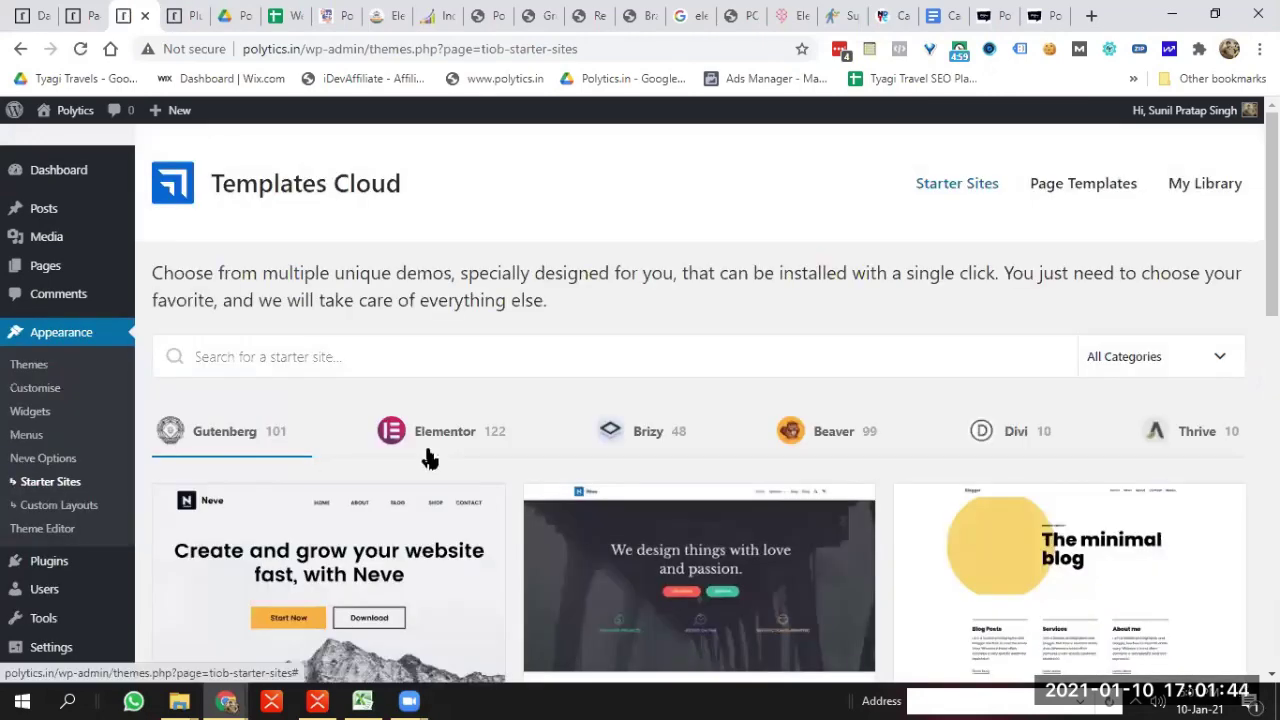
pyautogui.scroll(-6, 1134, 289)
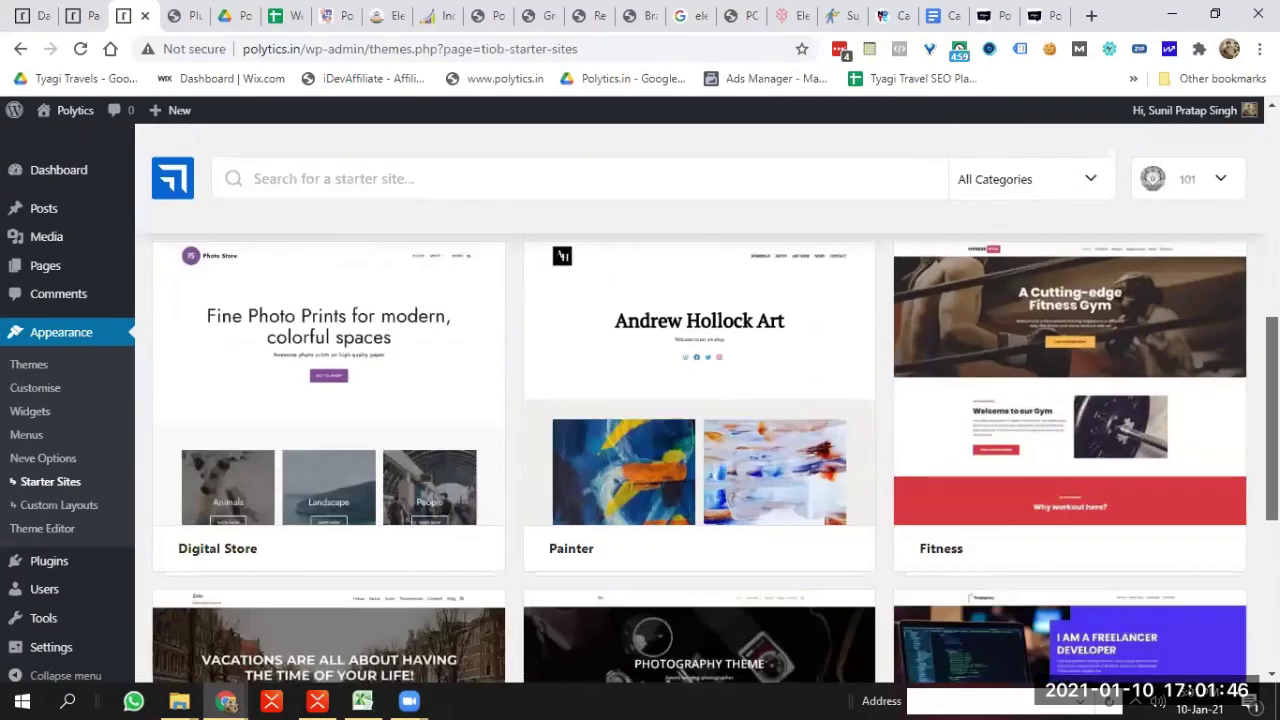
pyautogui.scroll(-6, 1134, 289)
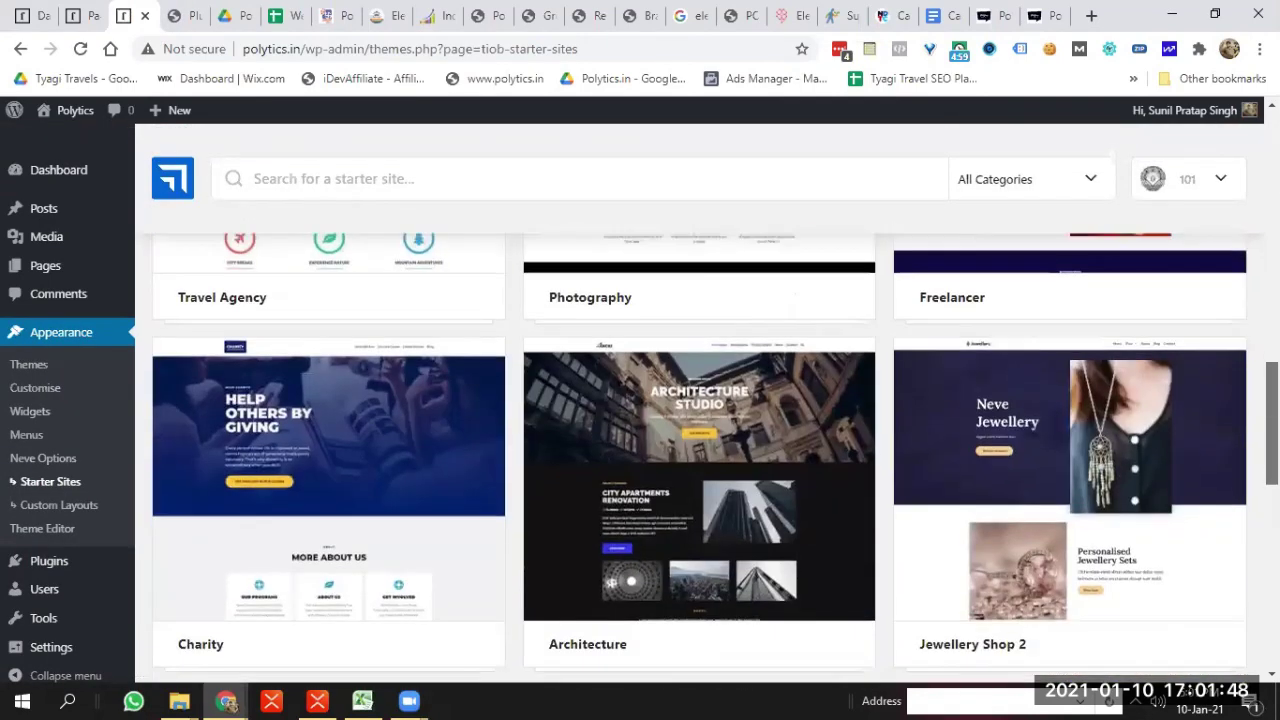
pyautogui.scroll(-5, 716, 458)
pyautogui.scroll(-3, 700, 420)
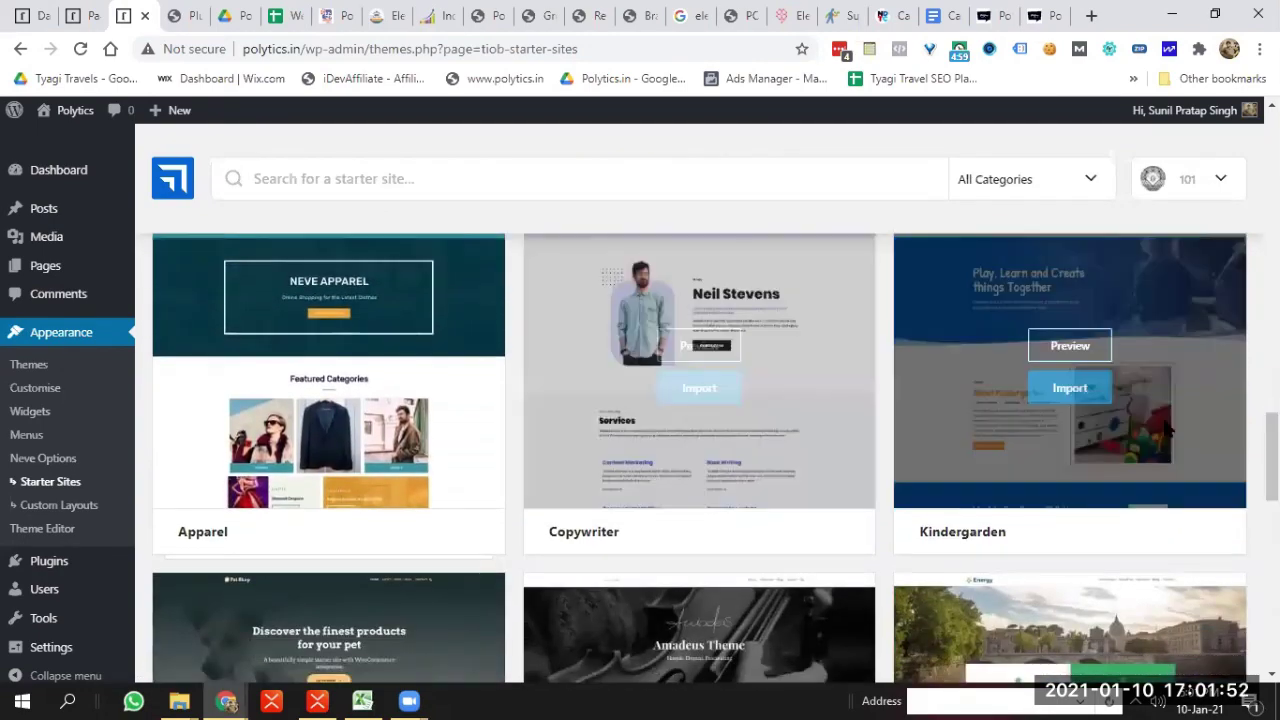
pyautogui.scroll(3, 700, 460)
pyautogui.scroll(-6, 700, 460)
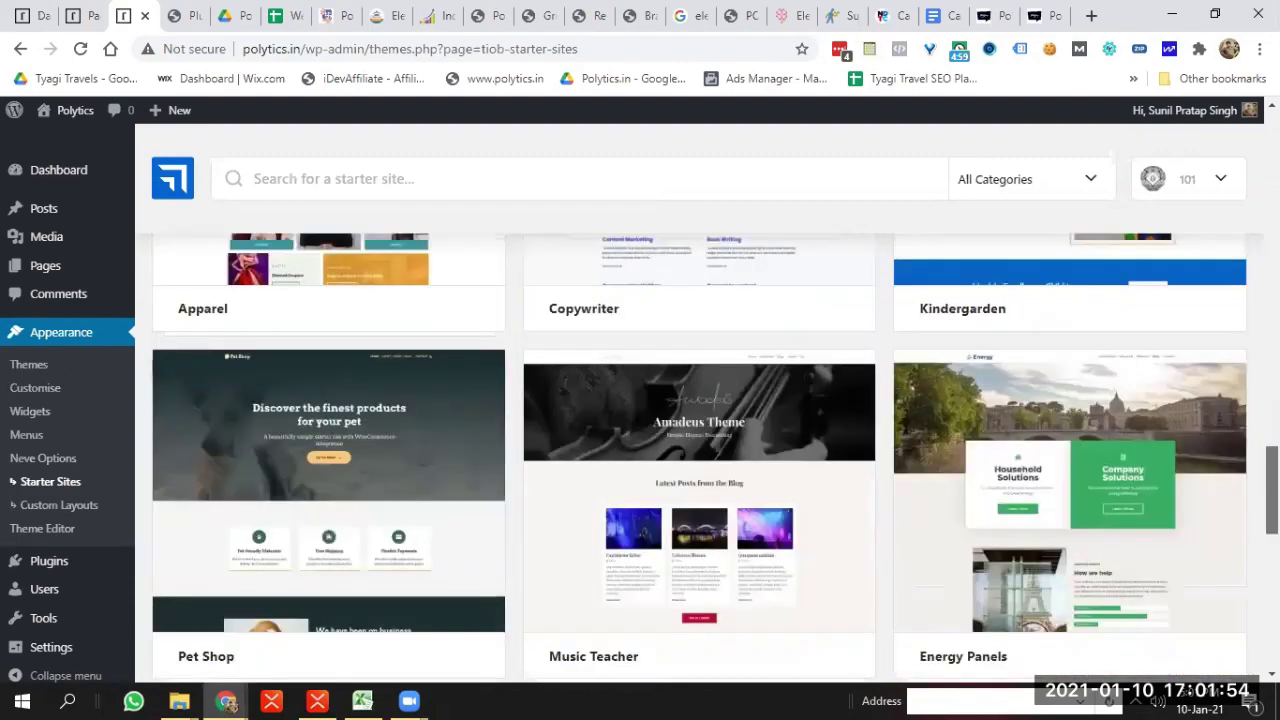
pyautogui.scroll(-4, 1183, 440)
pyautogui.scroll(3, 1183, 440)
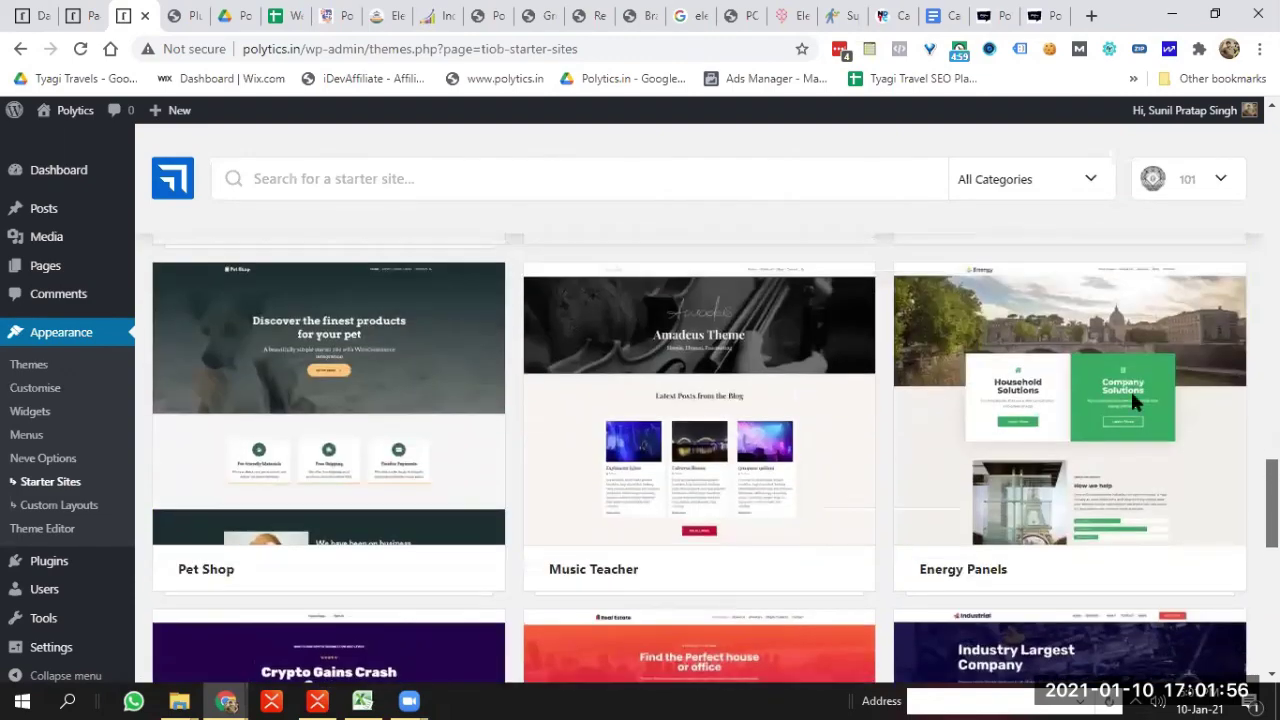
pyautogui.scroll(-3, 1183, 440)
pyautogui.scroll(3, 1183, 440)
pyautogui.scroll(-5, 700, 460)
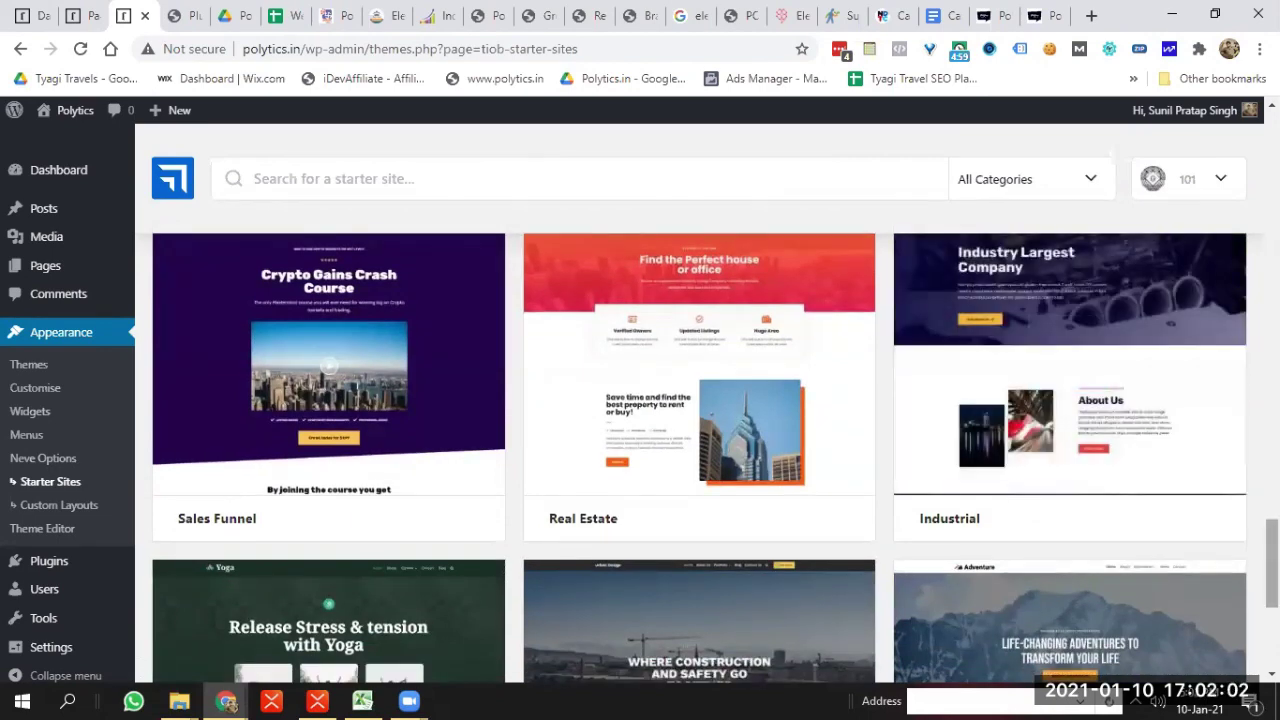
pyautogui.scroll(-4, 700, 460)
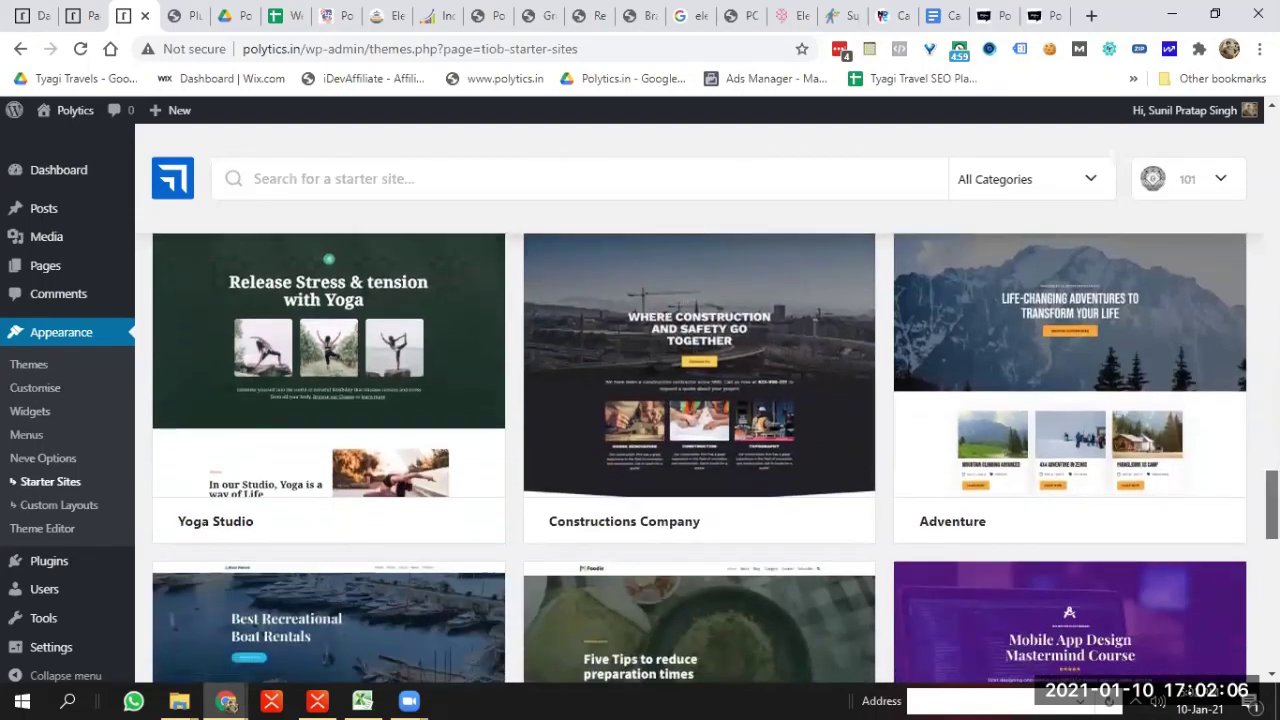
pyautogui.scroll(-2, 700, 460)
pyautogui.scroll(-5, 700, 460)
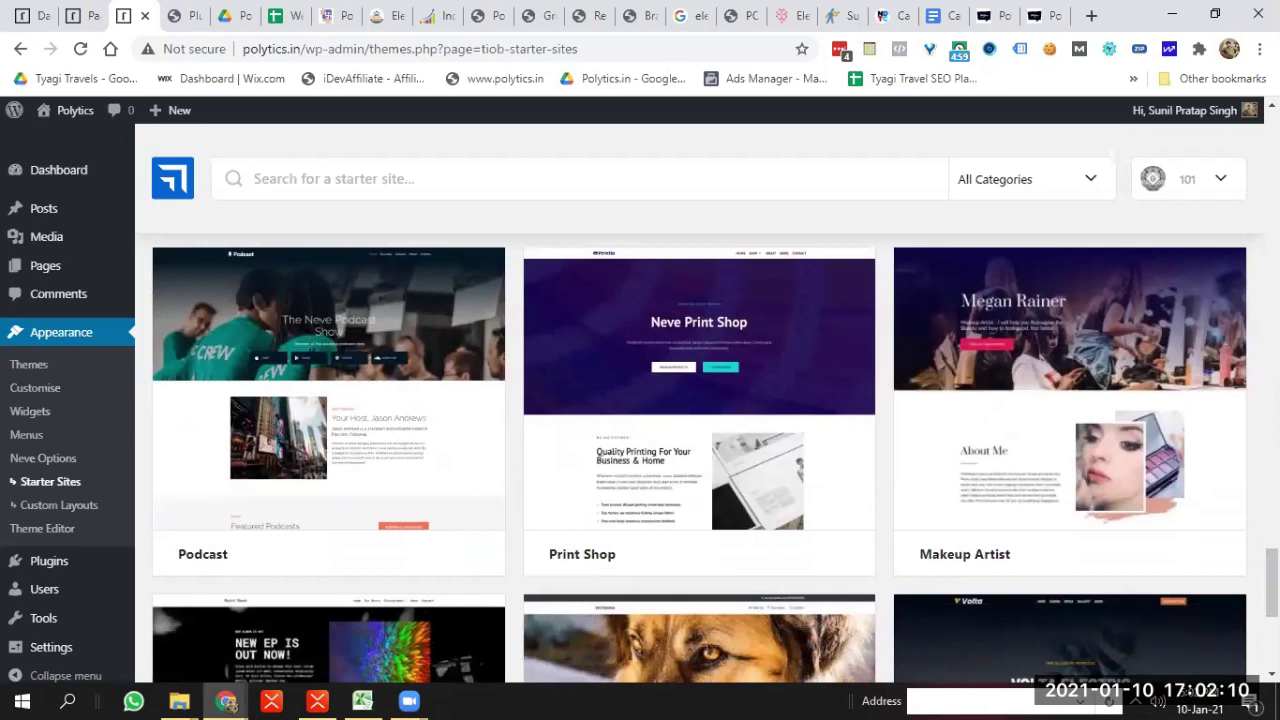
pyautogui.scroll(-3, 700, 460)
pyautogui.scroll(-1, 700, 460)
pyautogui.scroll(1, 700, 460)
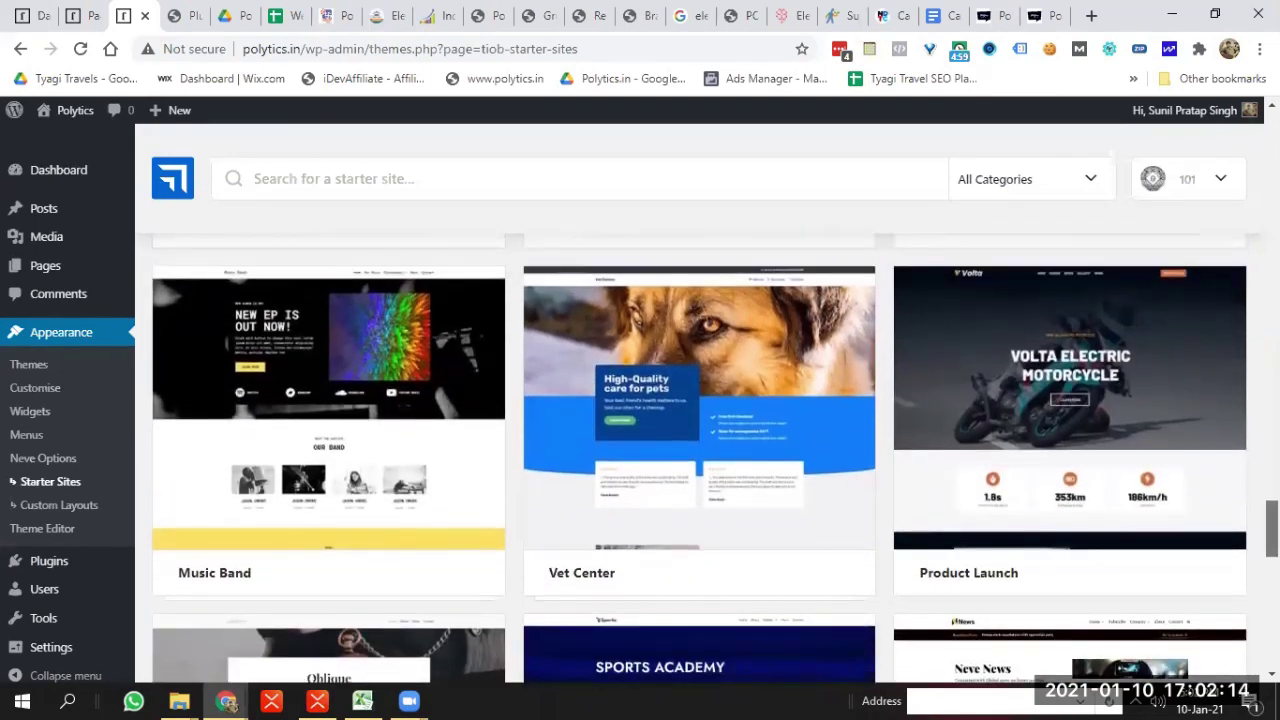
# Preview the Product Launch starter site and review its home page from beginning to end
pyautogui.moveTo(1068, 418)
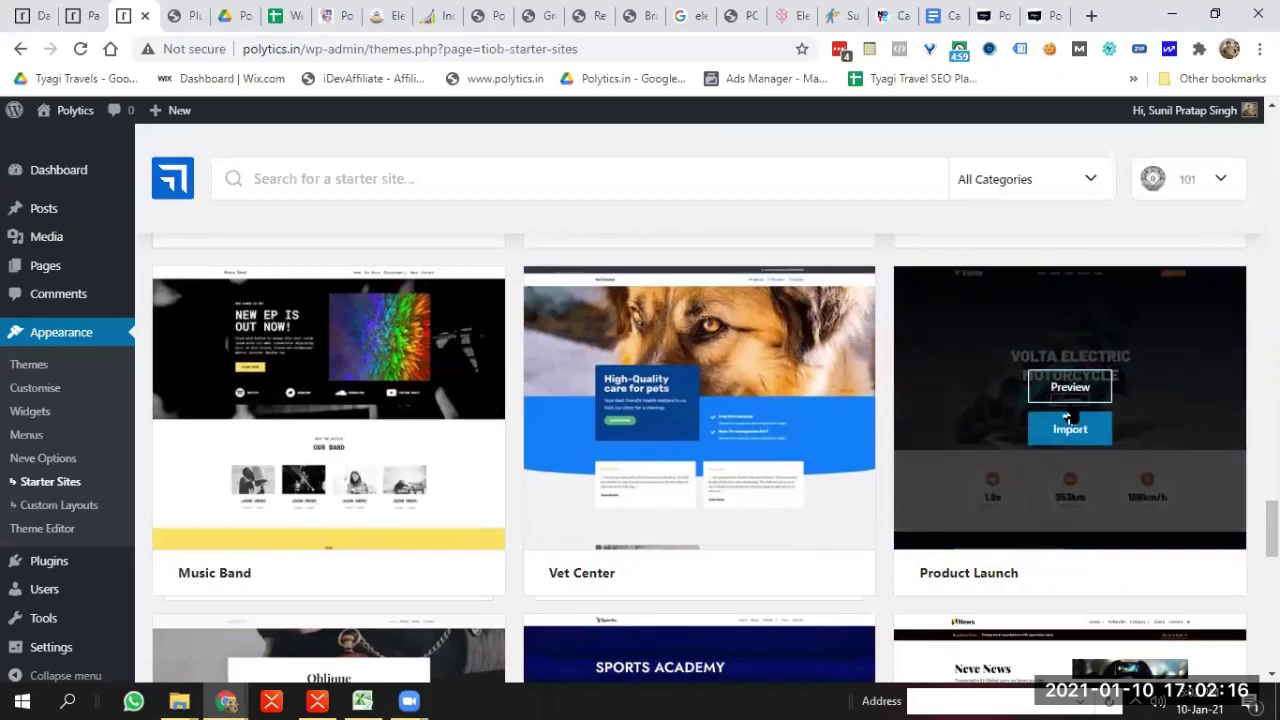
pyautogui.click(1070, 388)
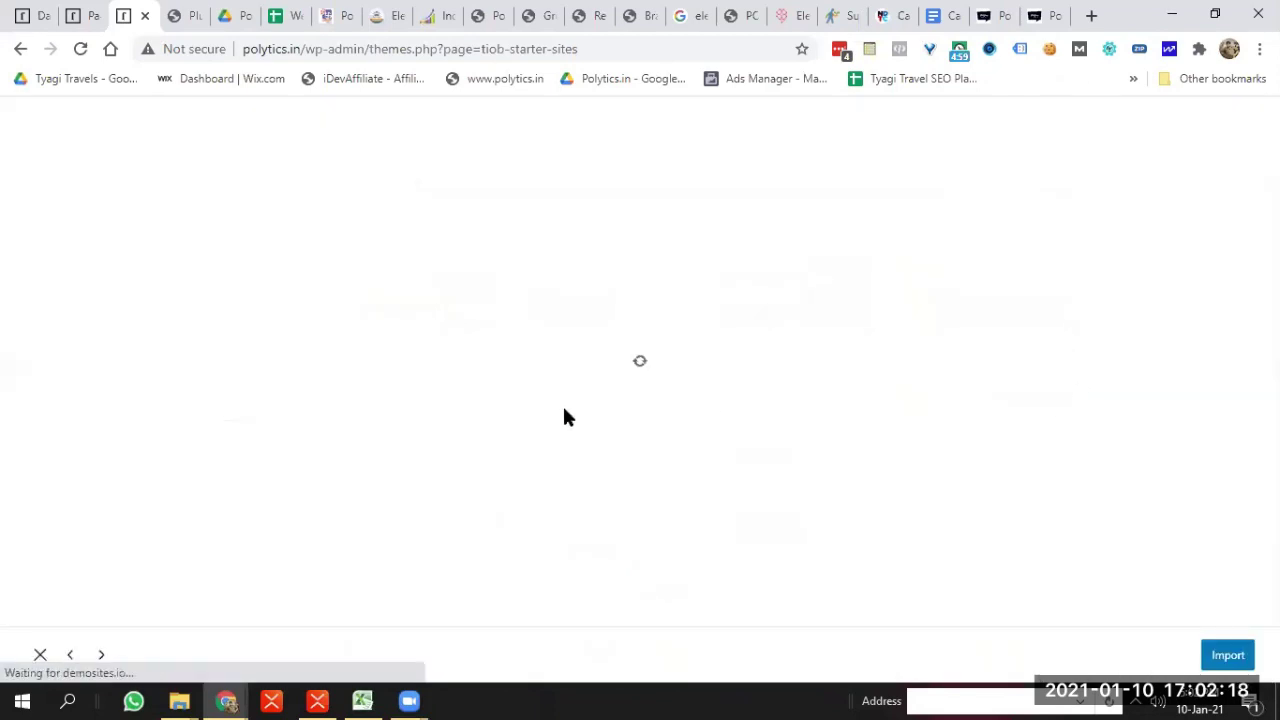
pyautogui.scroll(-15, 632, 390)
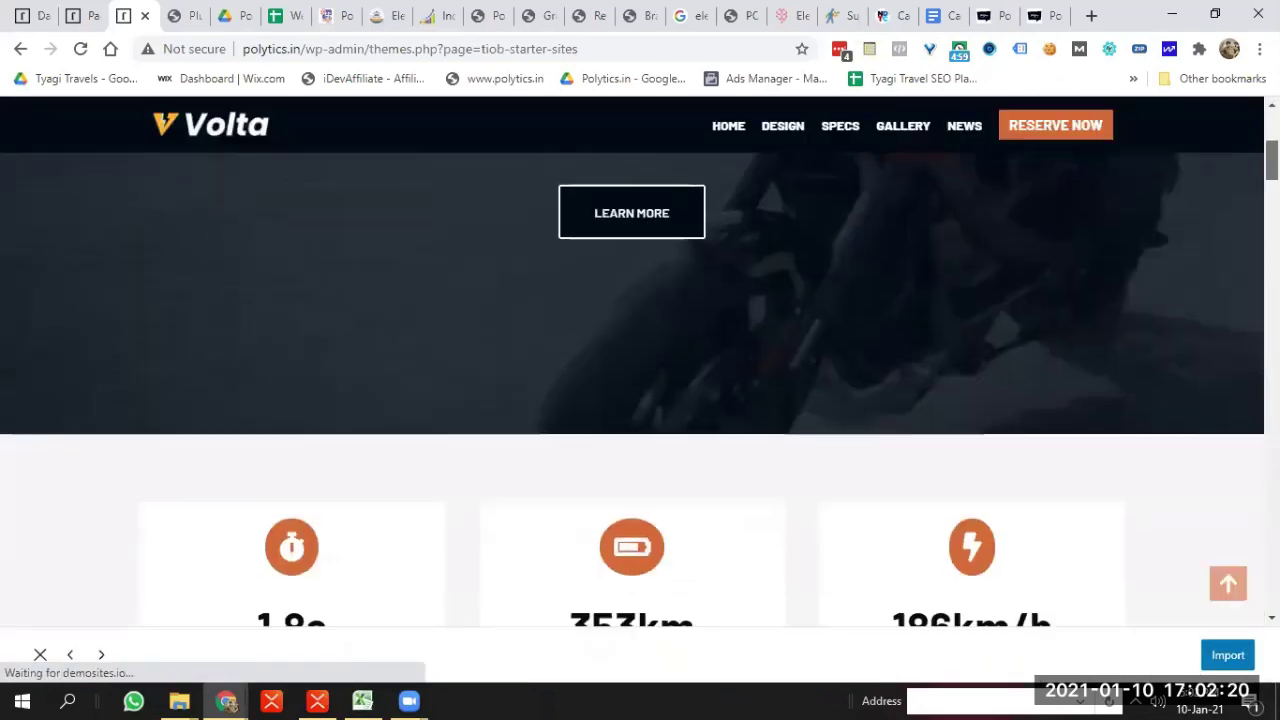
pyautogui.scroll(-10, 632, 390)
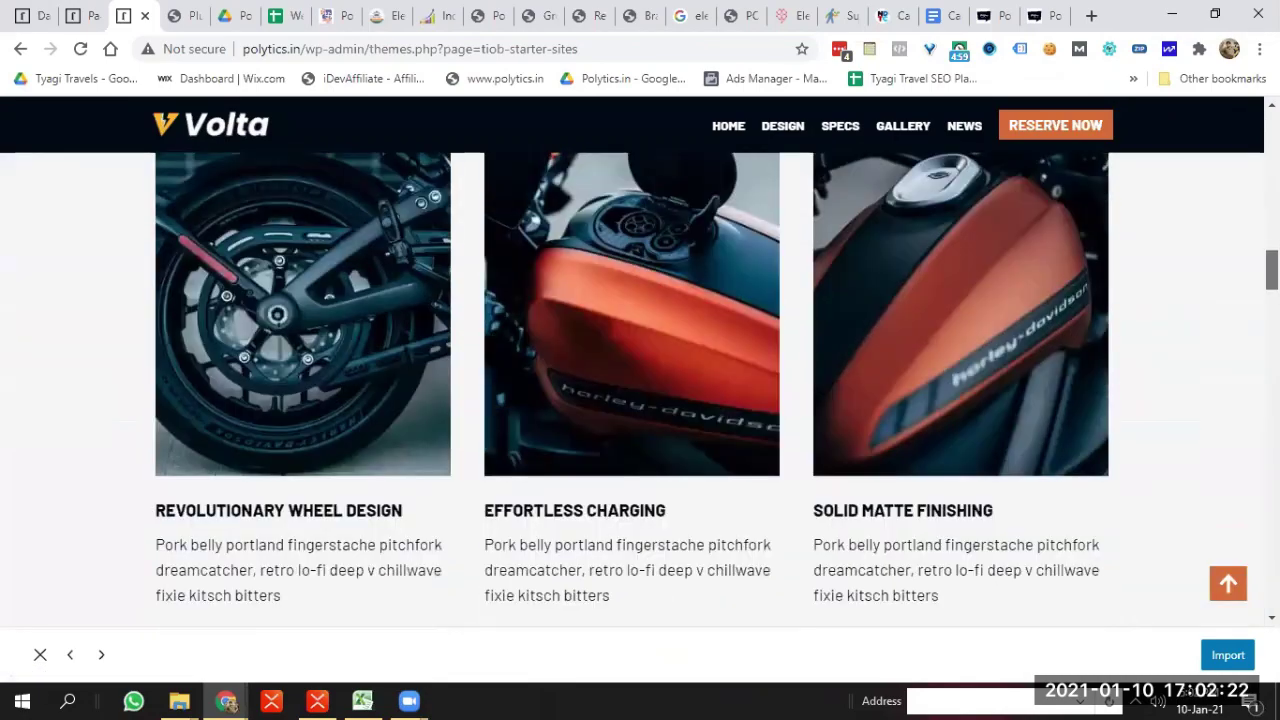
pyautogui.scroll(-12, 632, 390)
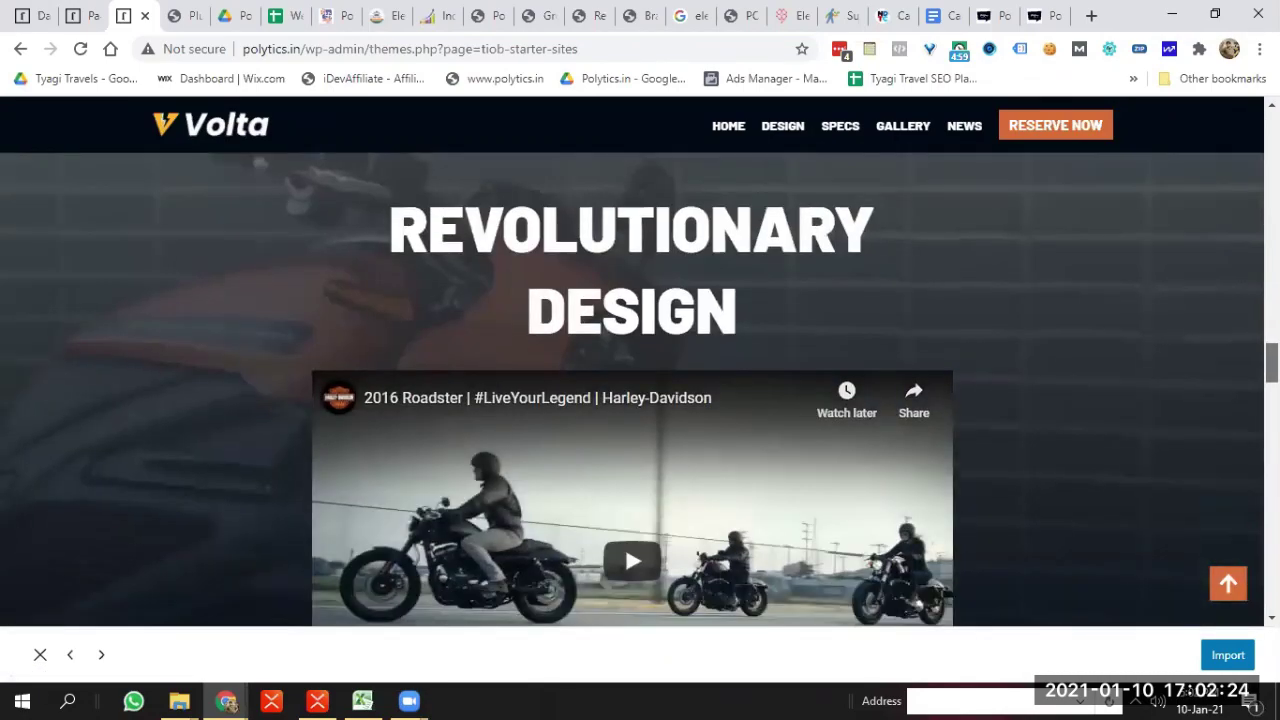
pyautogui.scroll(-12, 632, 390)
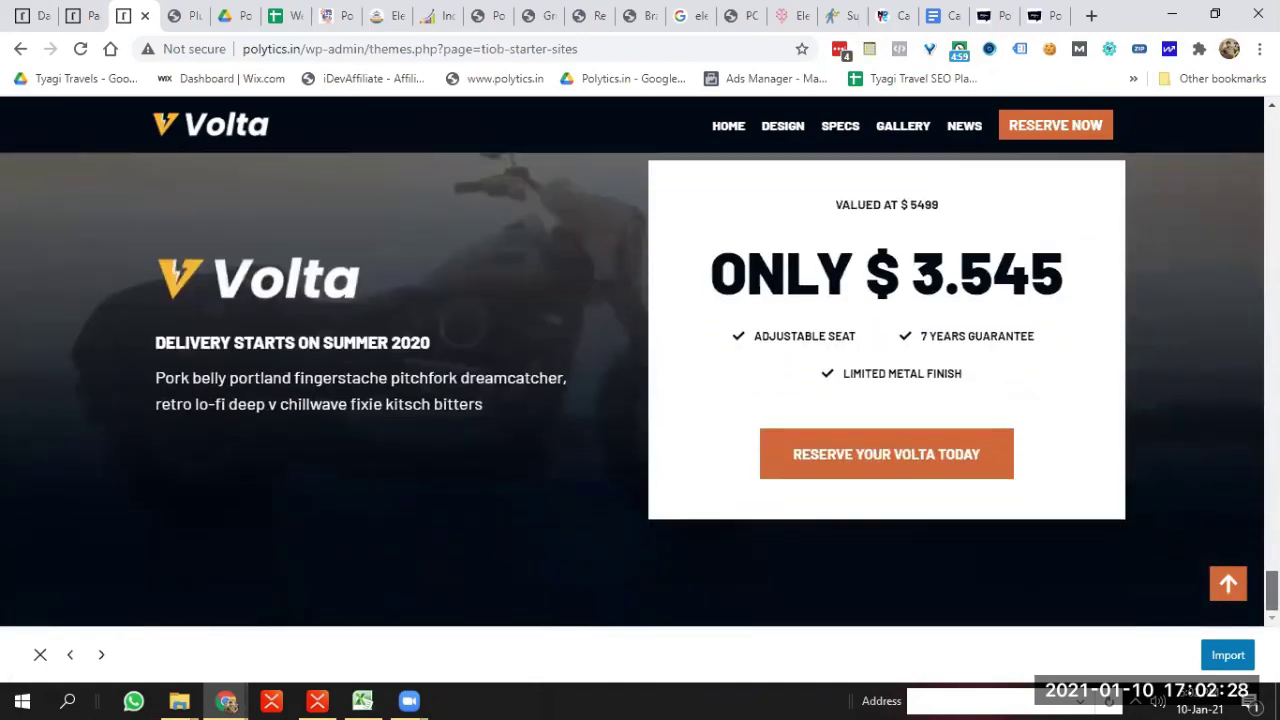
pyautogui.press('Home')
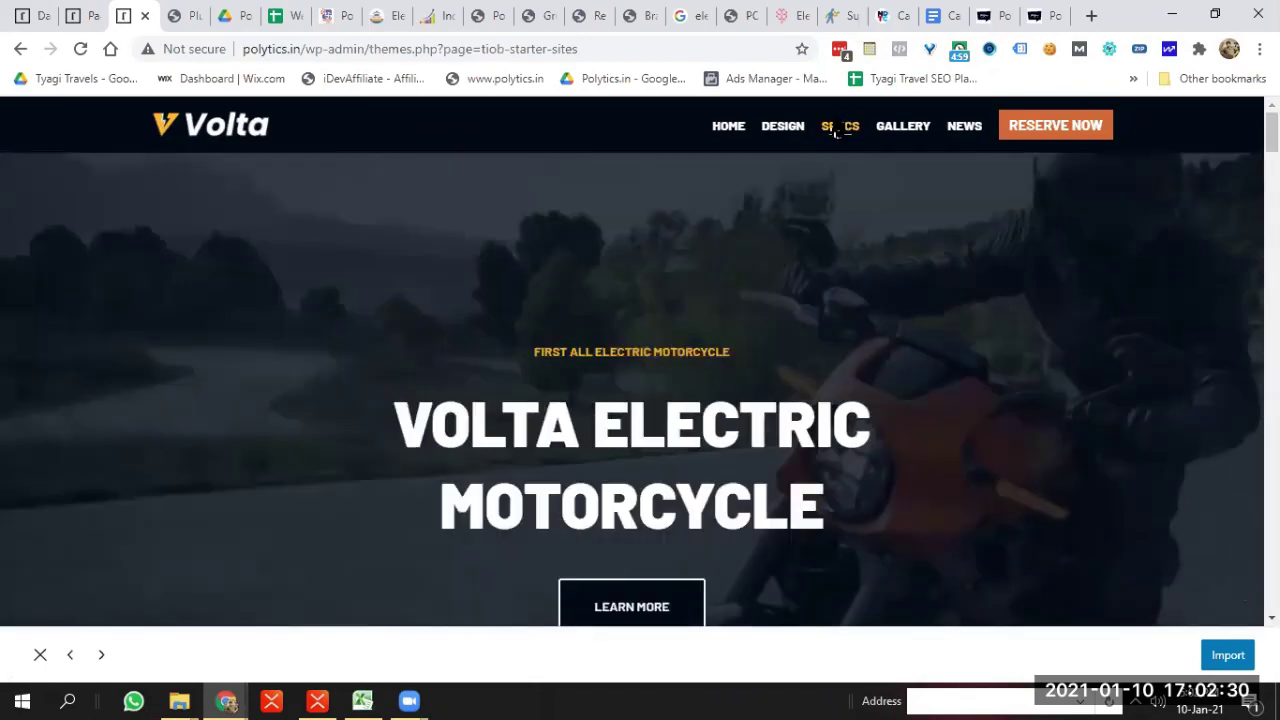
# Try the Specs navigation link in the Product Launch preview and recheck the page's upper sections
pyautogui.click(840, 126)
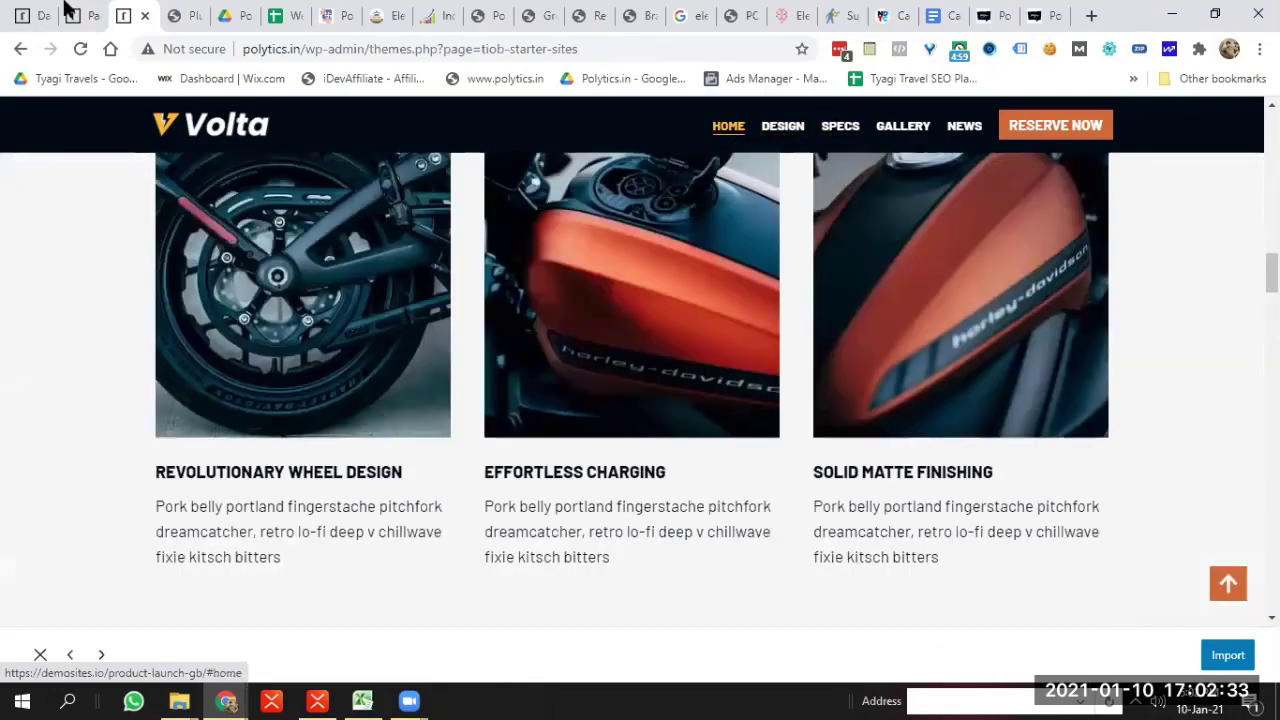
pyautogui.click(78, 15)
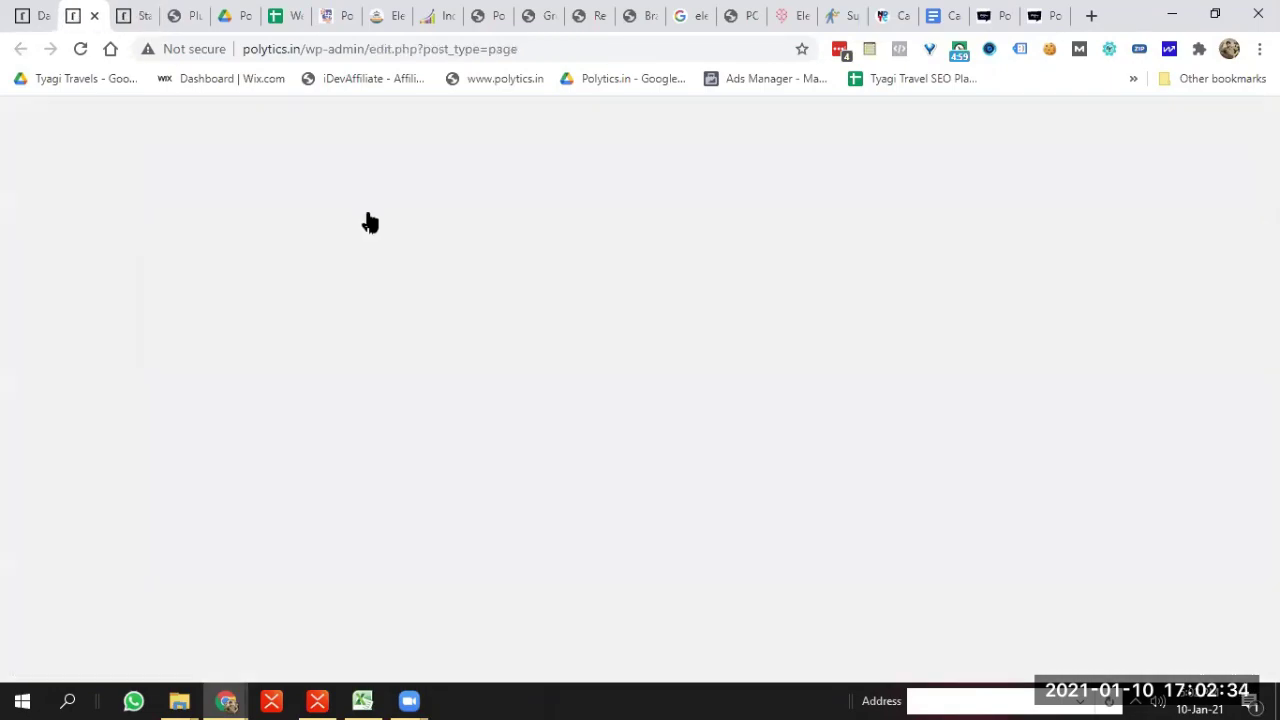
pyautogui.click(132, 15)
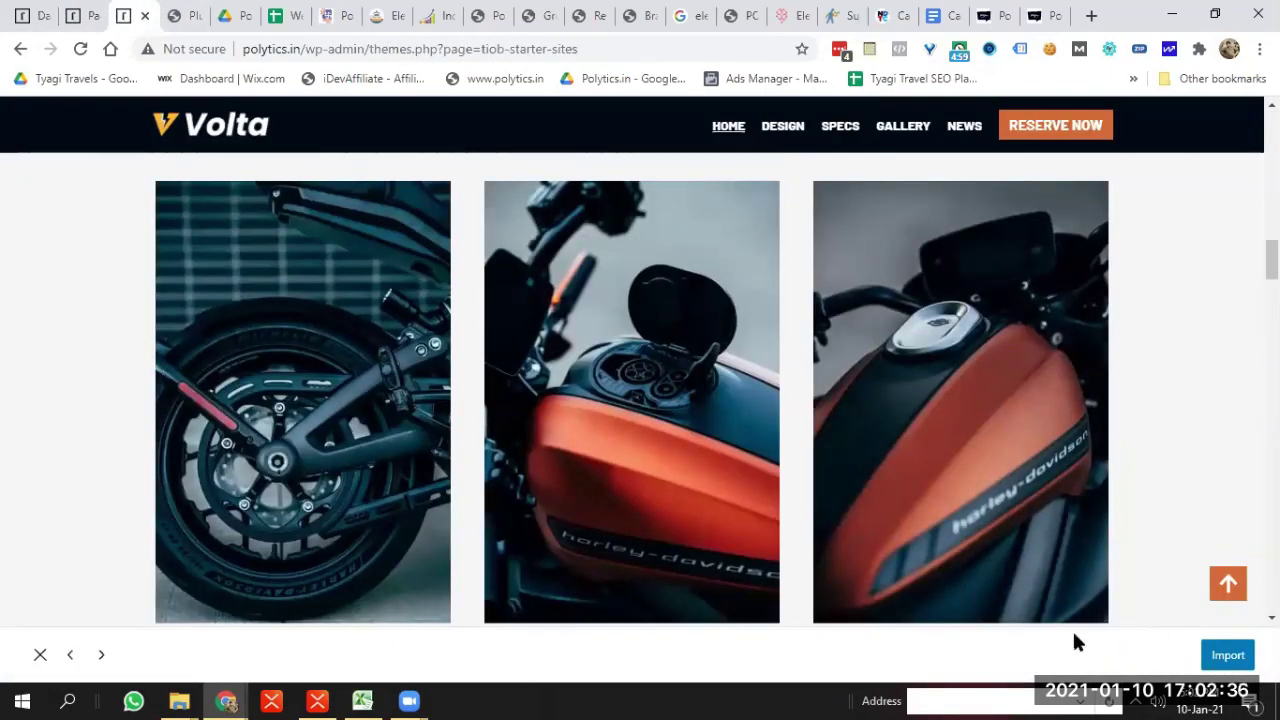
pyautogui.scroll(15, 535, 199)
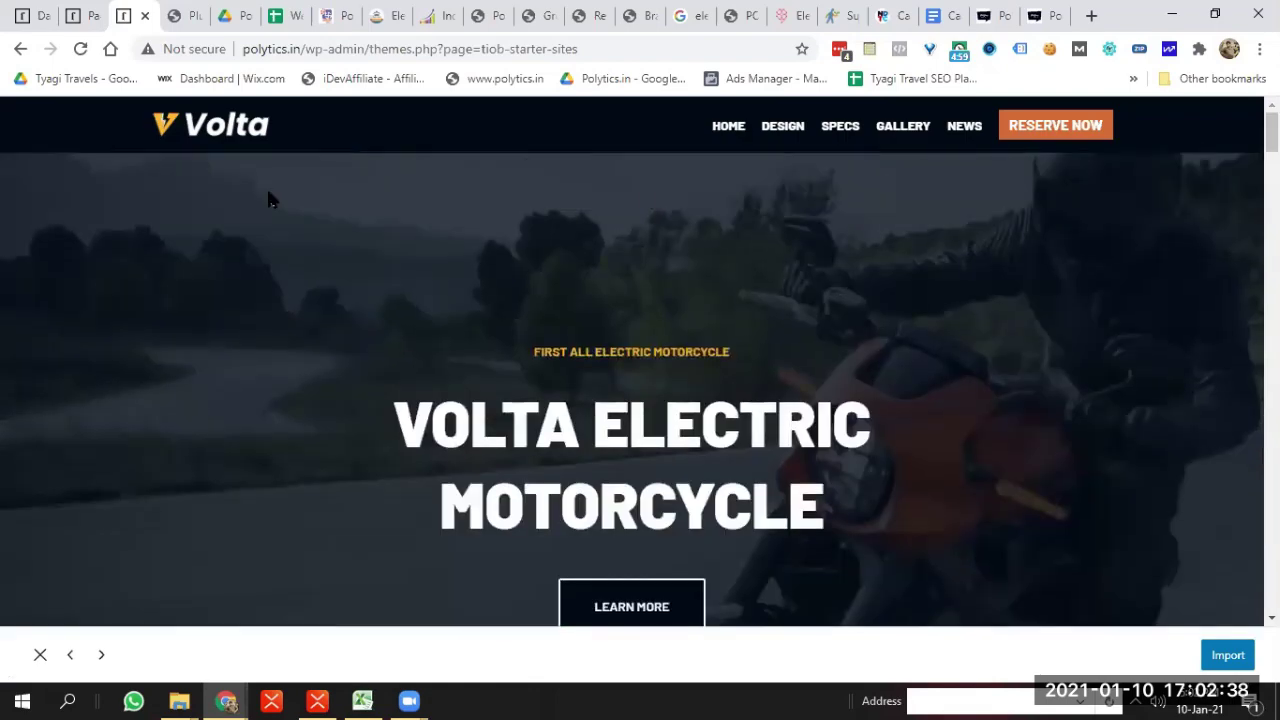
pyautogui.scroll(-10, 489, 229)
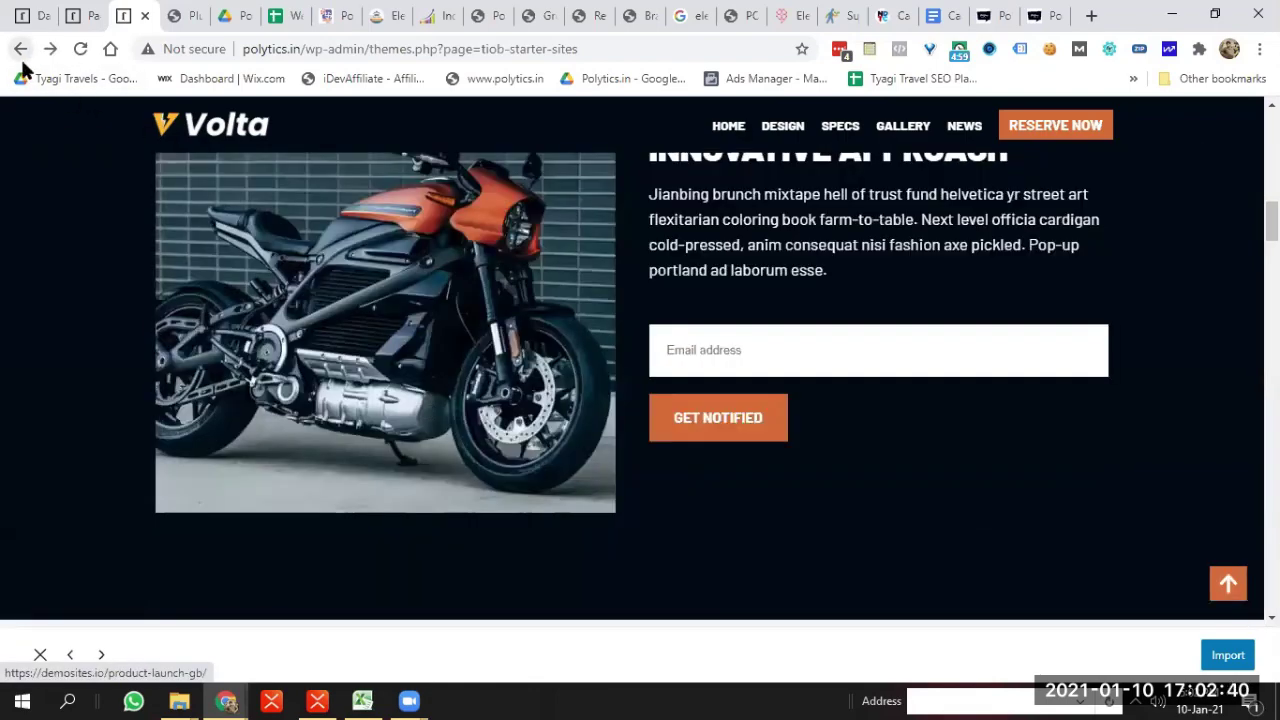
pyautogui.scroll(-5, 640, 390)
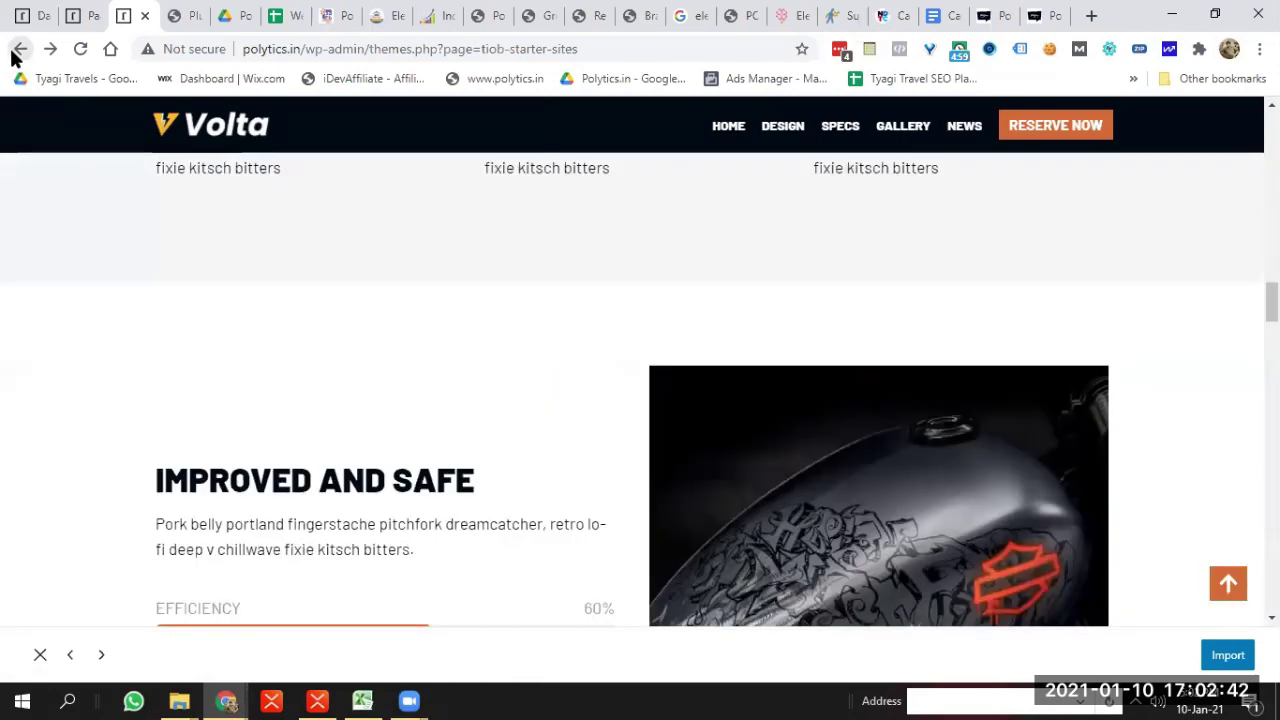
# Leave the Product Launch preview and go back to the Starter Sites page
pyautogui.click(20, 48)
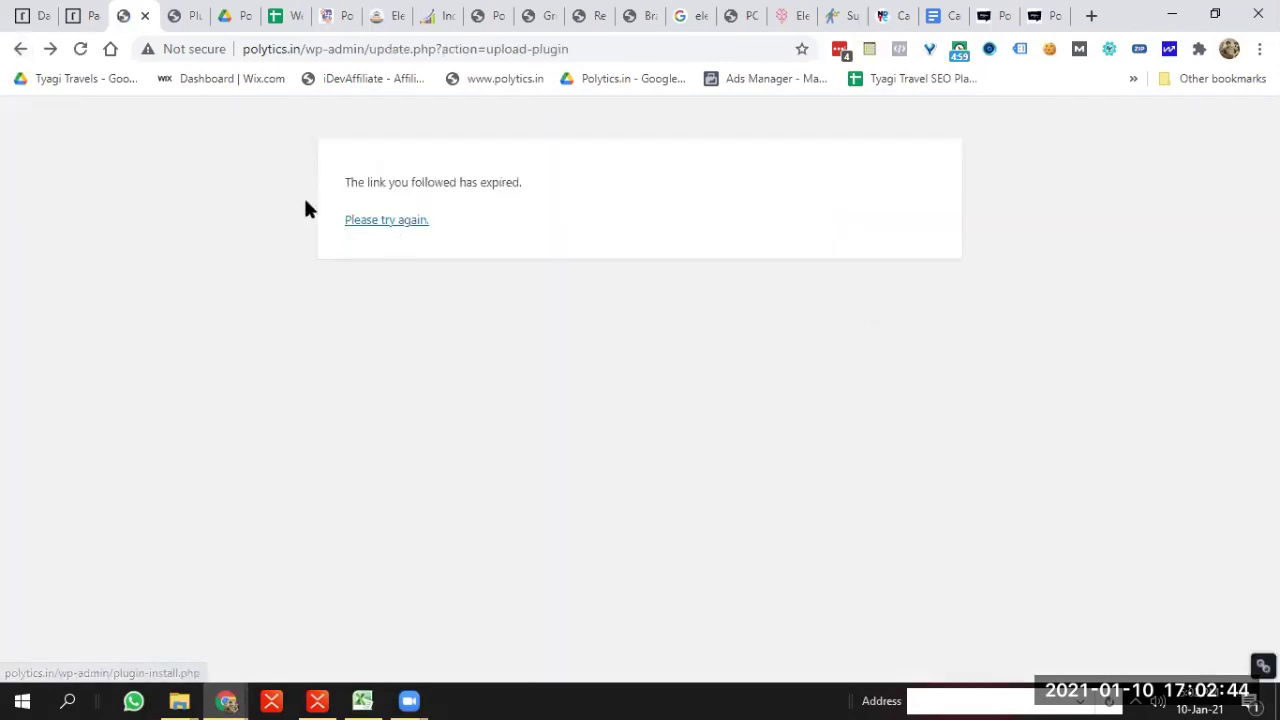
pyautogui.click(381, 222)
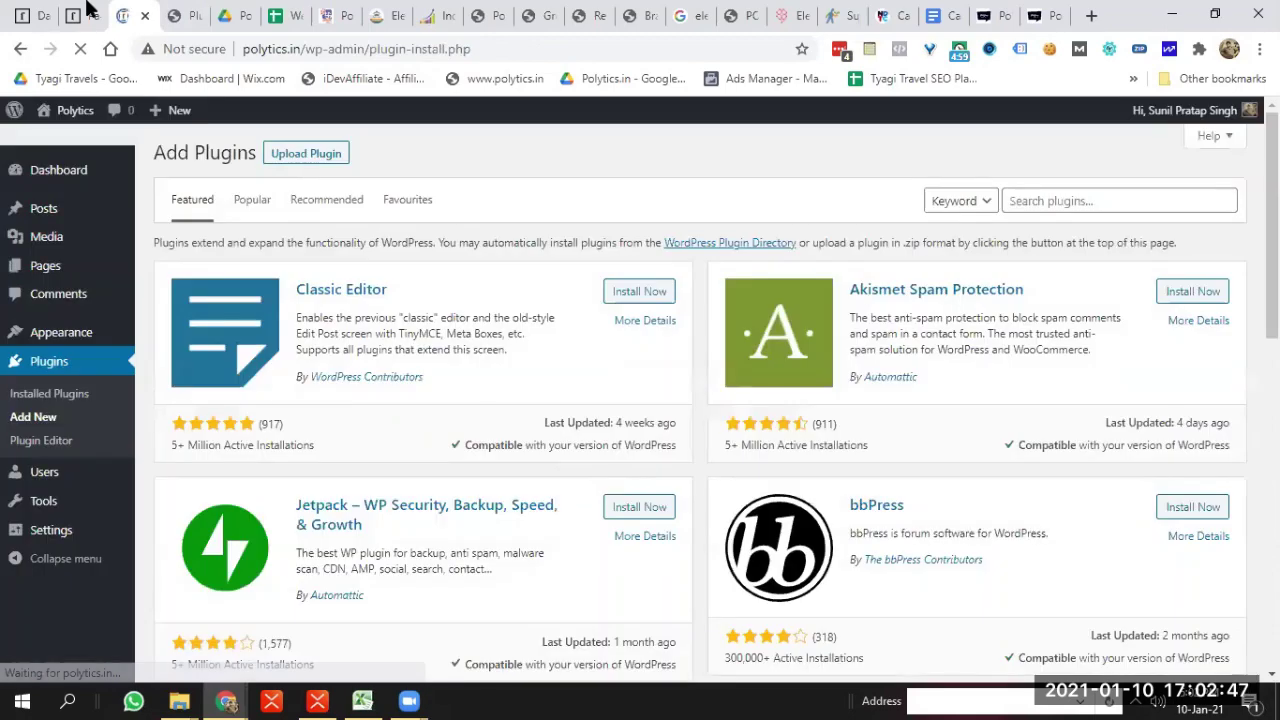
pyautogui.click(90, 15)
pyautogui.click(125, 15)
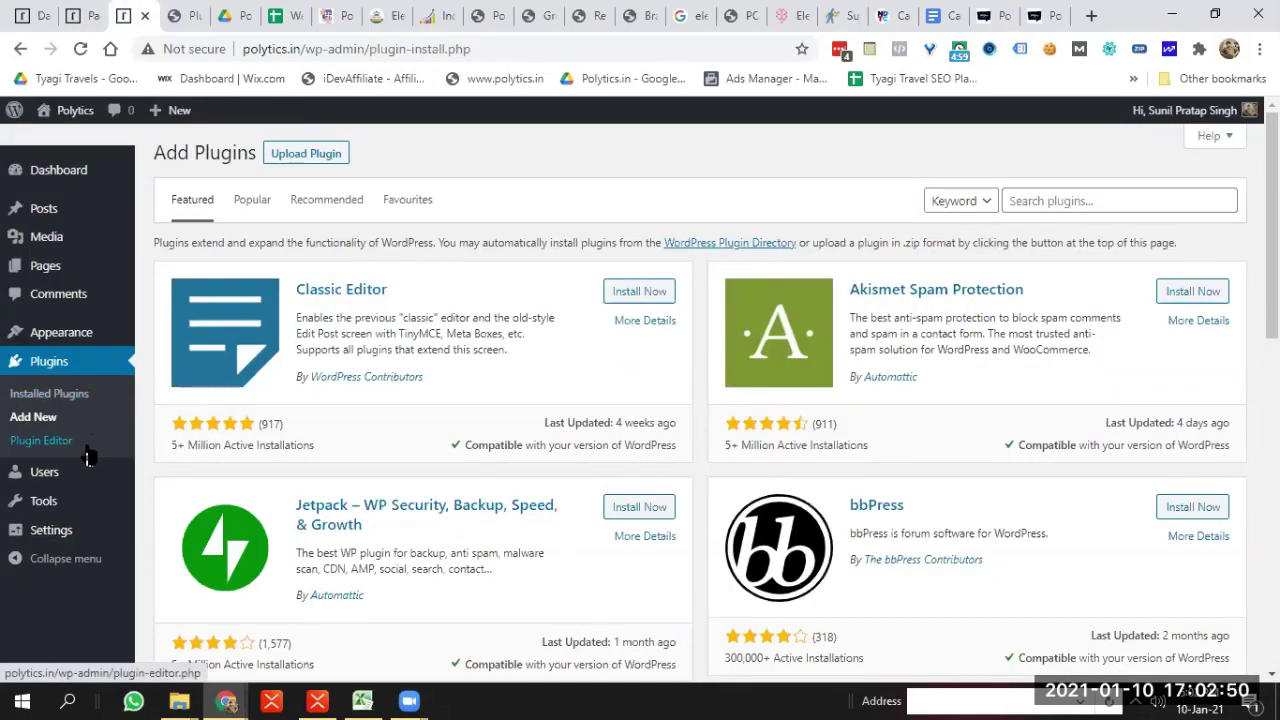
pyautogui.moveTo(78, 486)
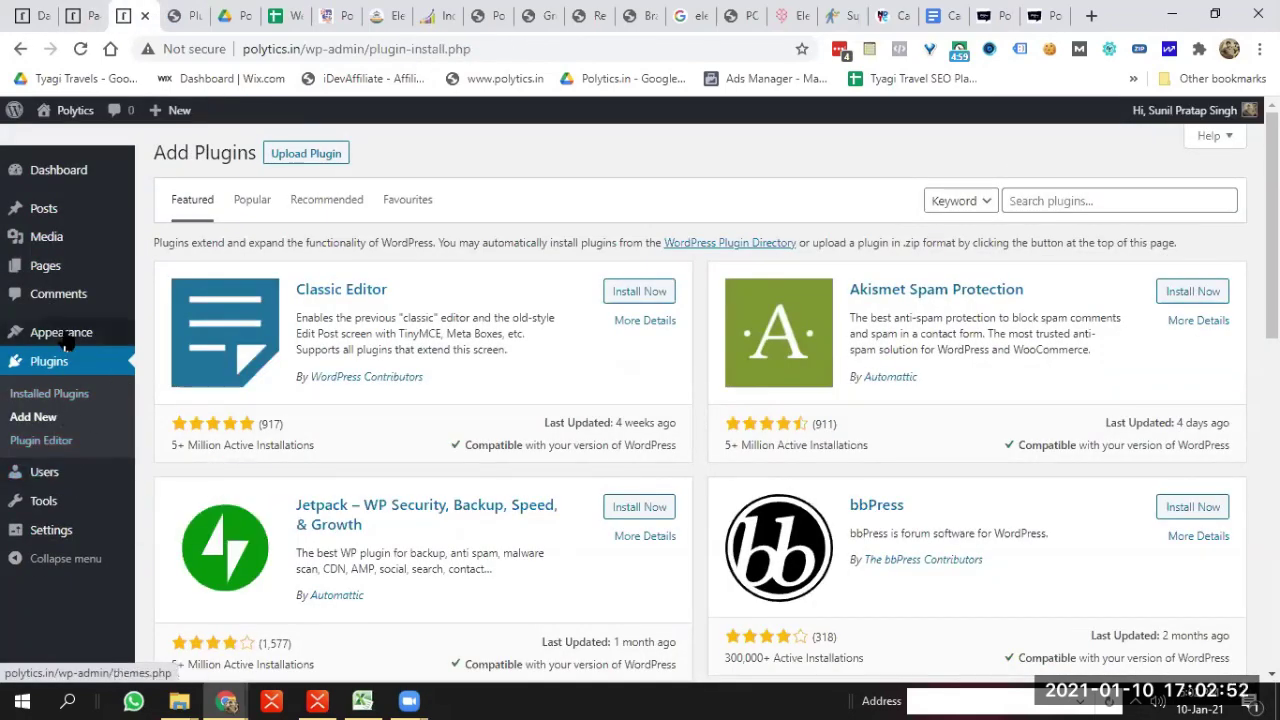
pyautogui.moveTo(67, 335)
pyautogui.click(199, 455)
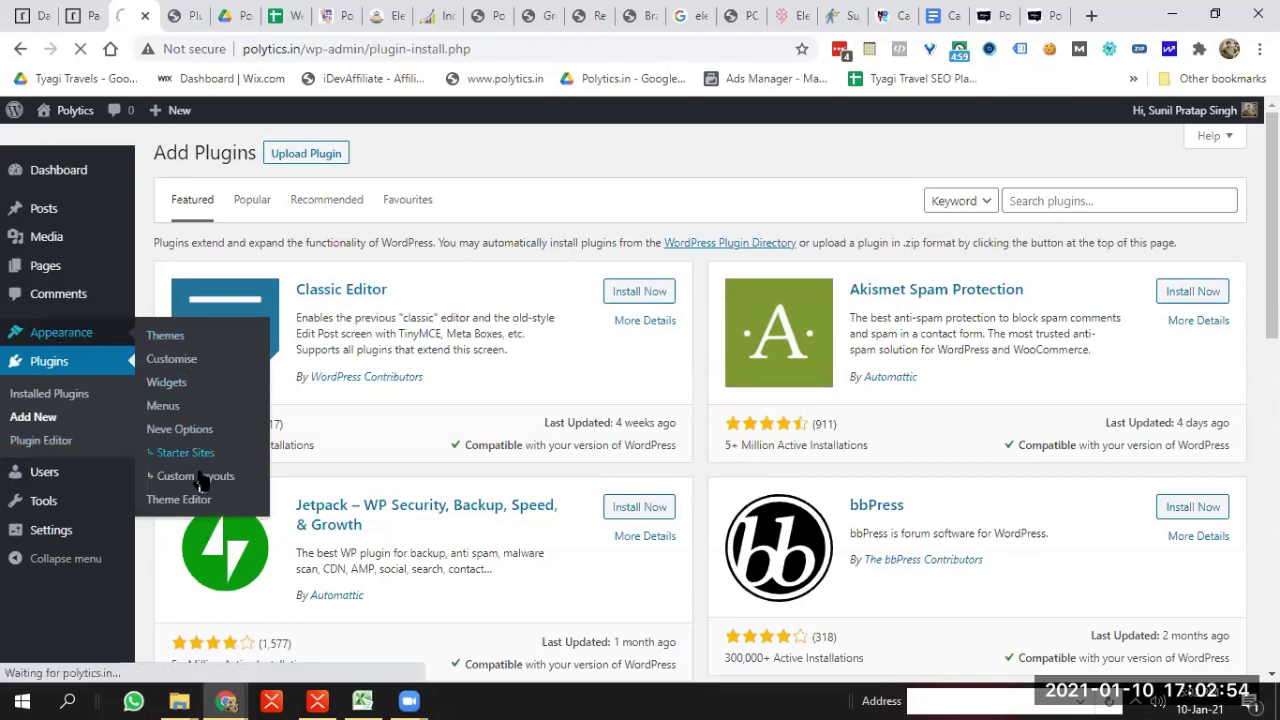
# Examine the Gutenberg starter sites again, including Product Launch and Digital Agency, for a design that suits the Polytics site
pyautogui.scroll(-10, 700, 430)
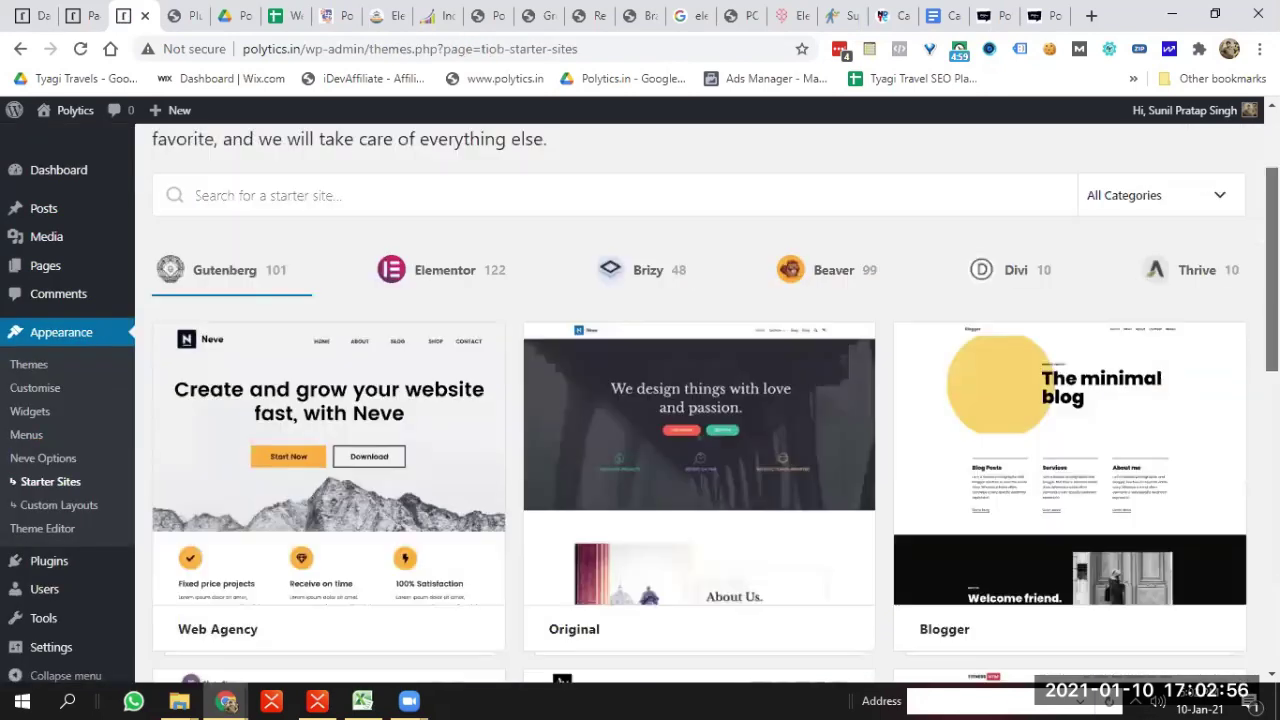
pyautogui.scroll(-12, 700, 460)
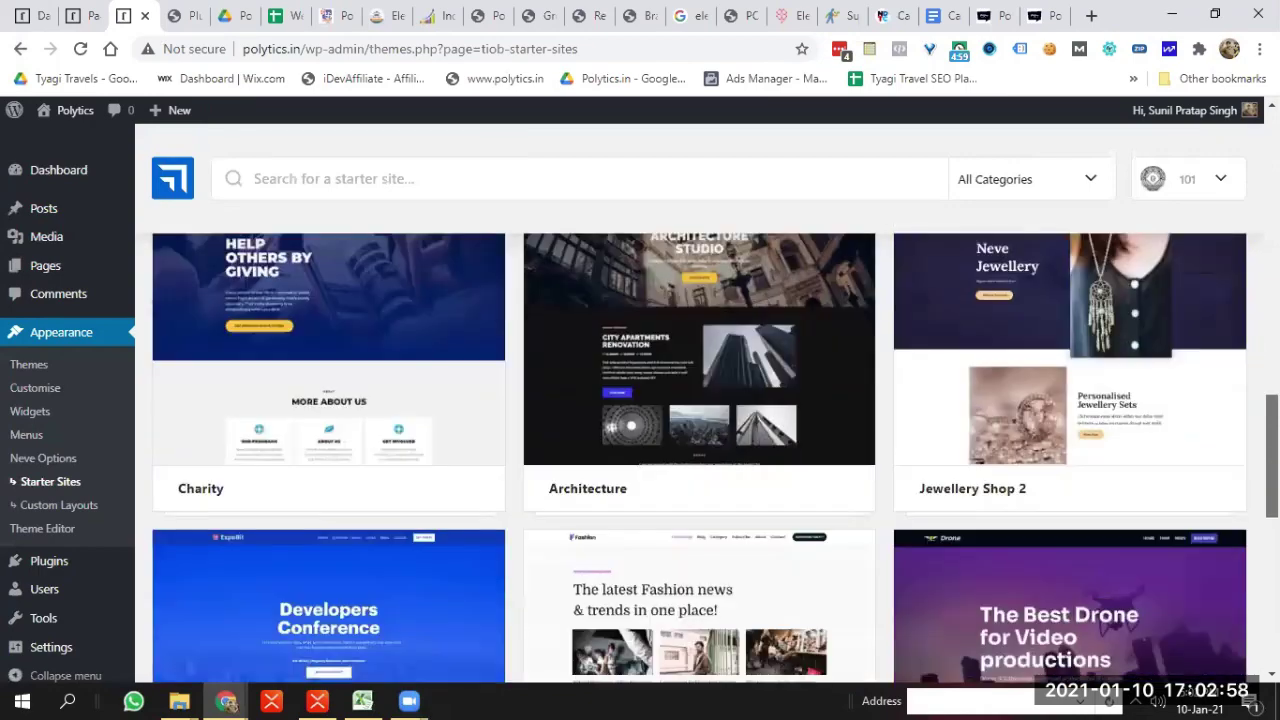
pyautogui.scroll(2, 715, 459)
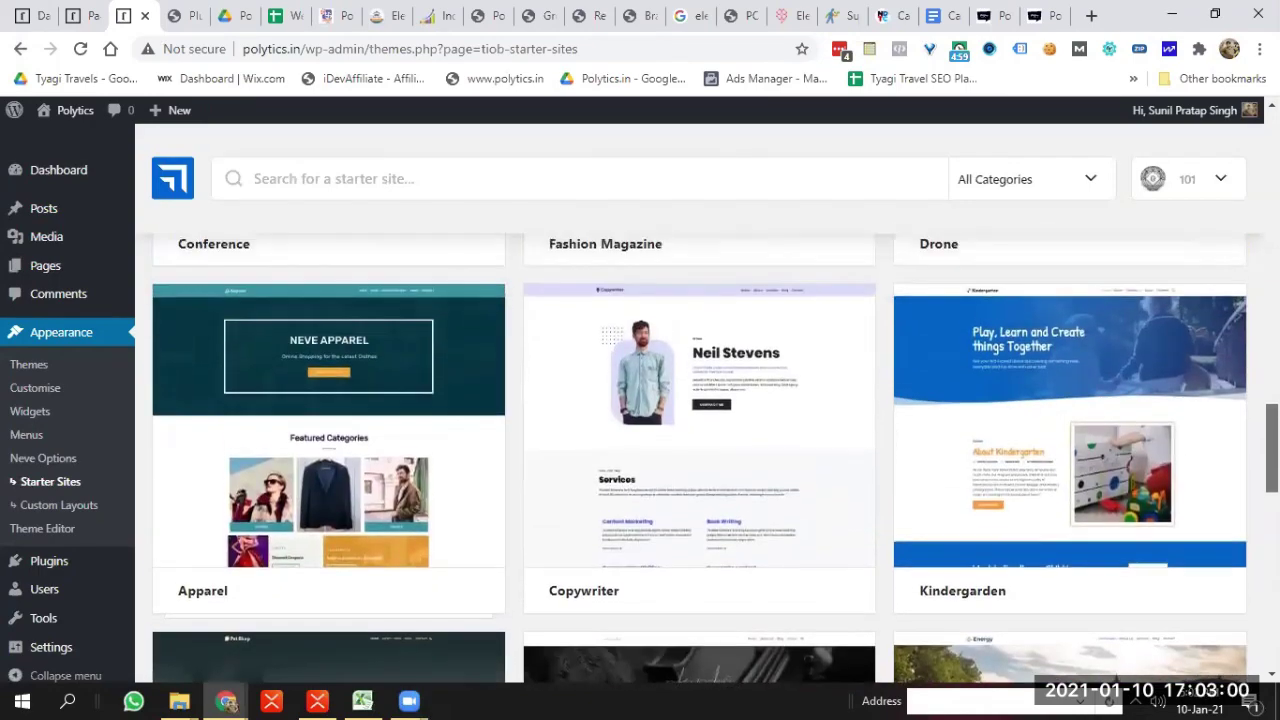
pyautogui.scroll(-8, 700, 460)
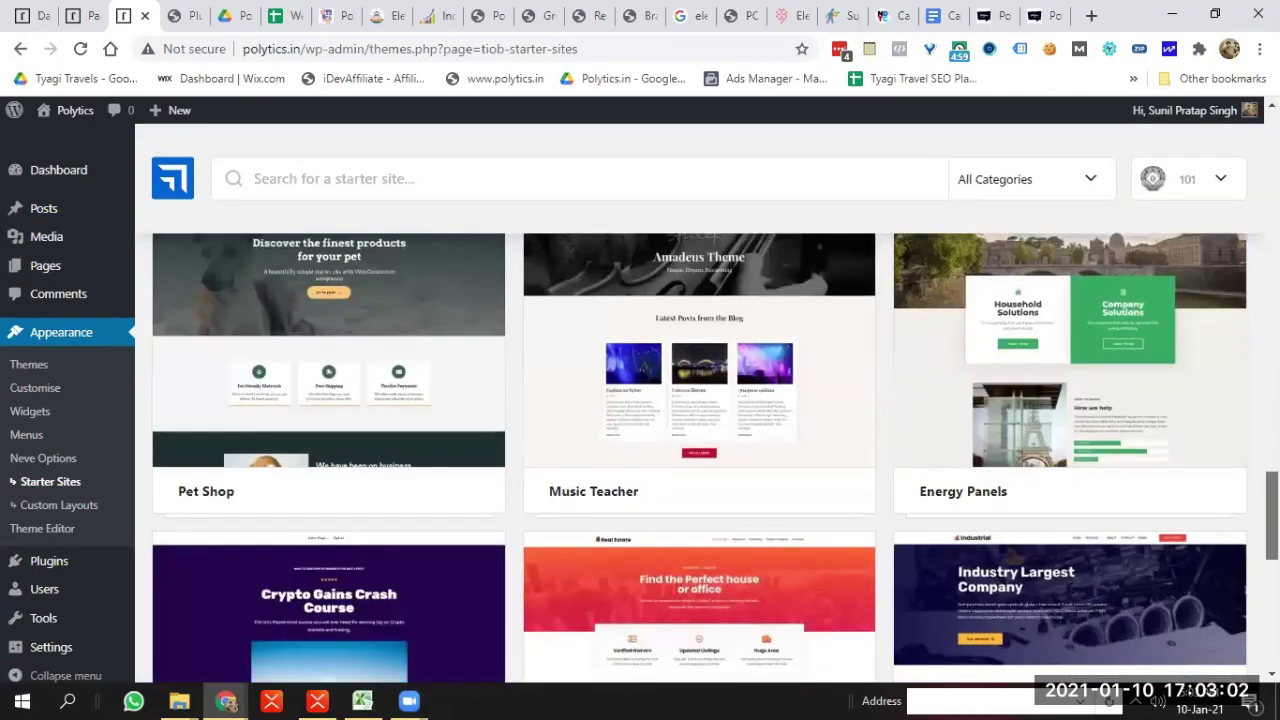
pyautogui.scroll(-2, 700, 460)
pyautogui.scroll(-7, 700, 460)
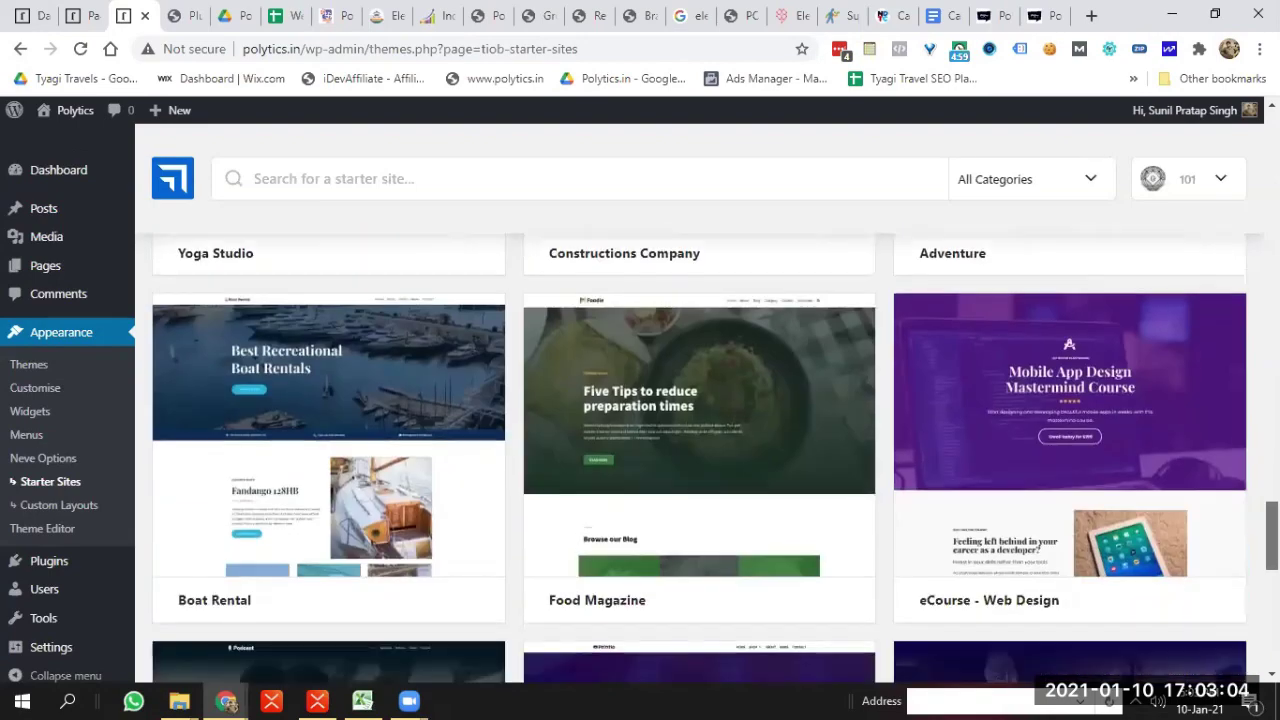
pyautogui.scroll(-2, 715, 458)
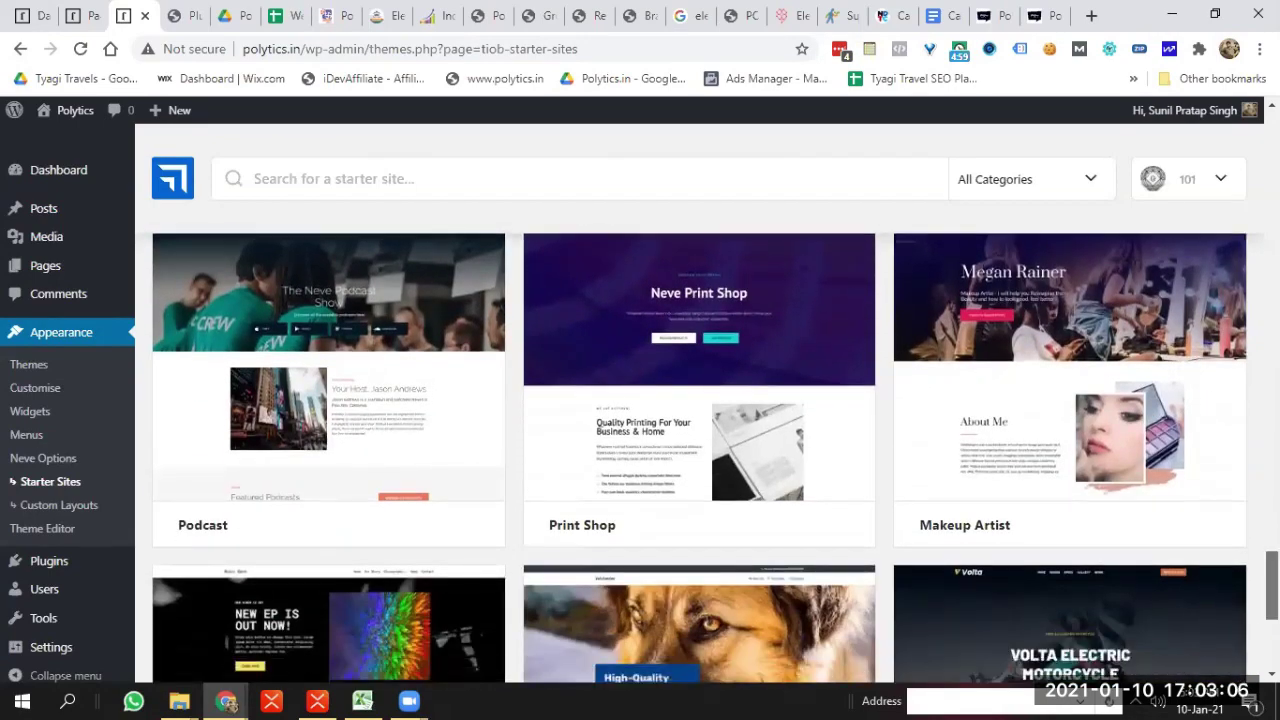
pyautogui.scroll(-3, 715, 458)
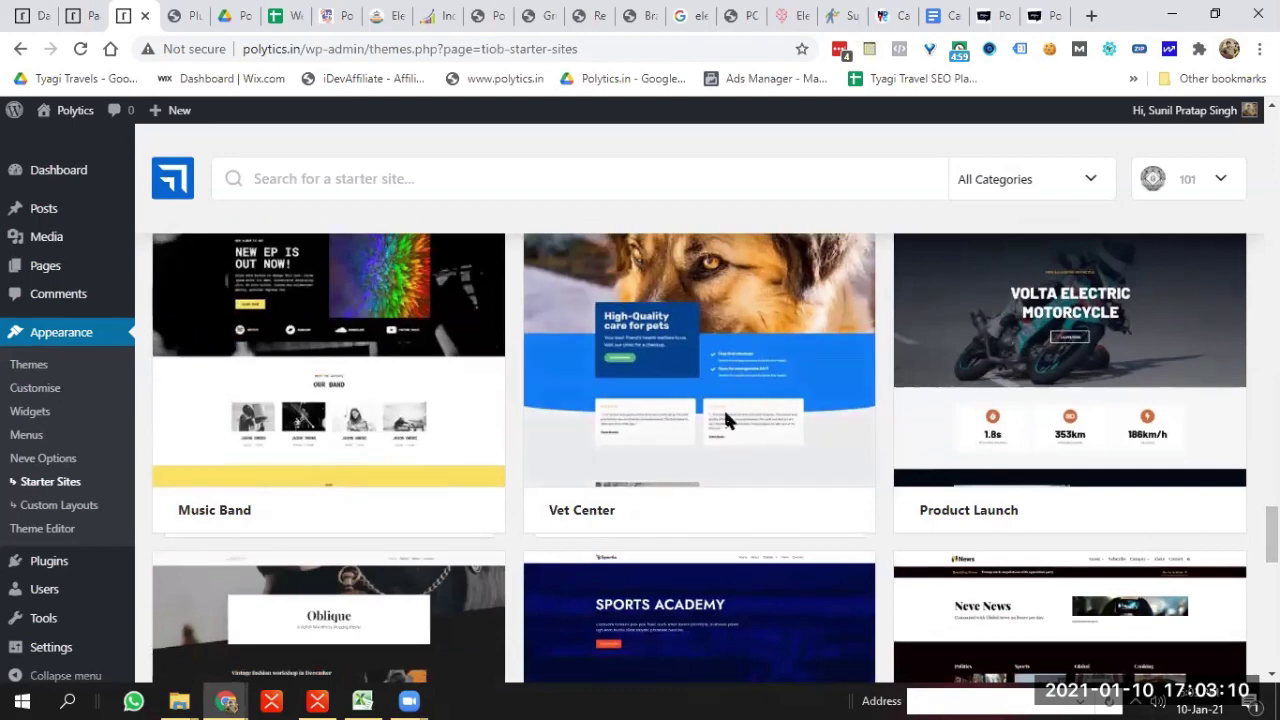
pyautogui.moveTo(697, 414)
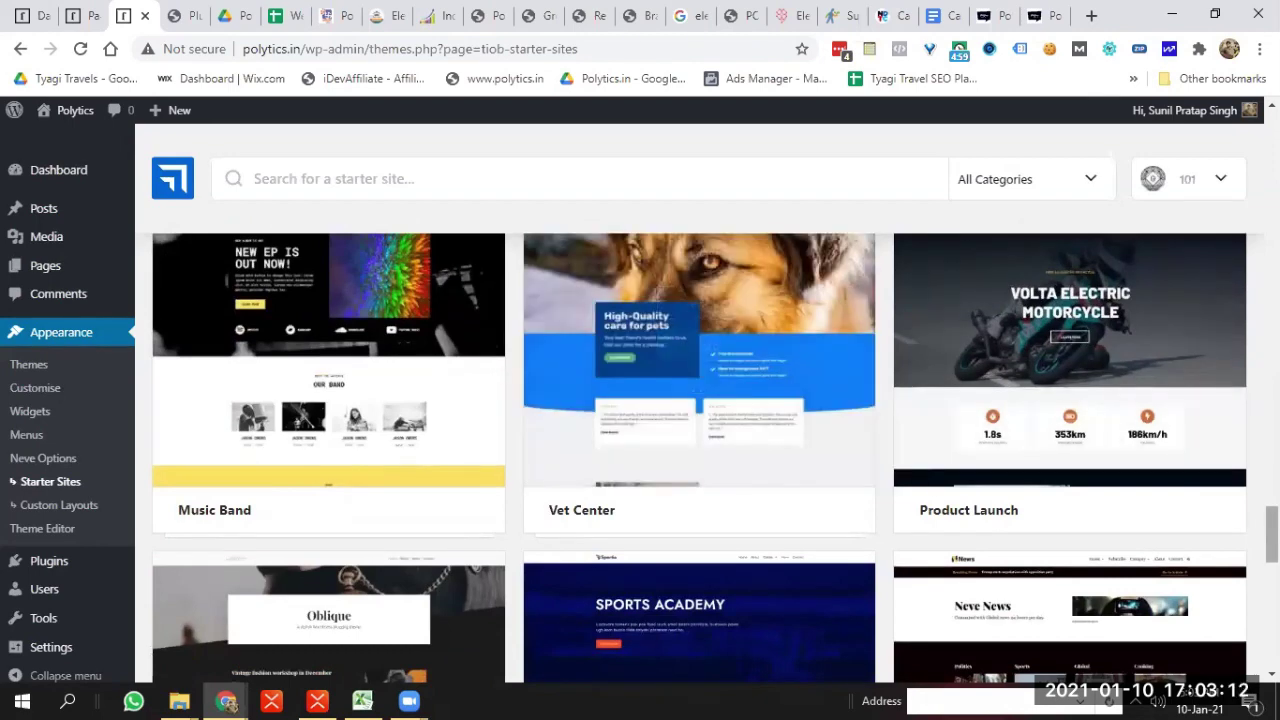
pyautogui.scroll(-6, 715, 458)
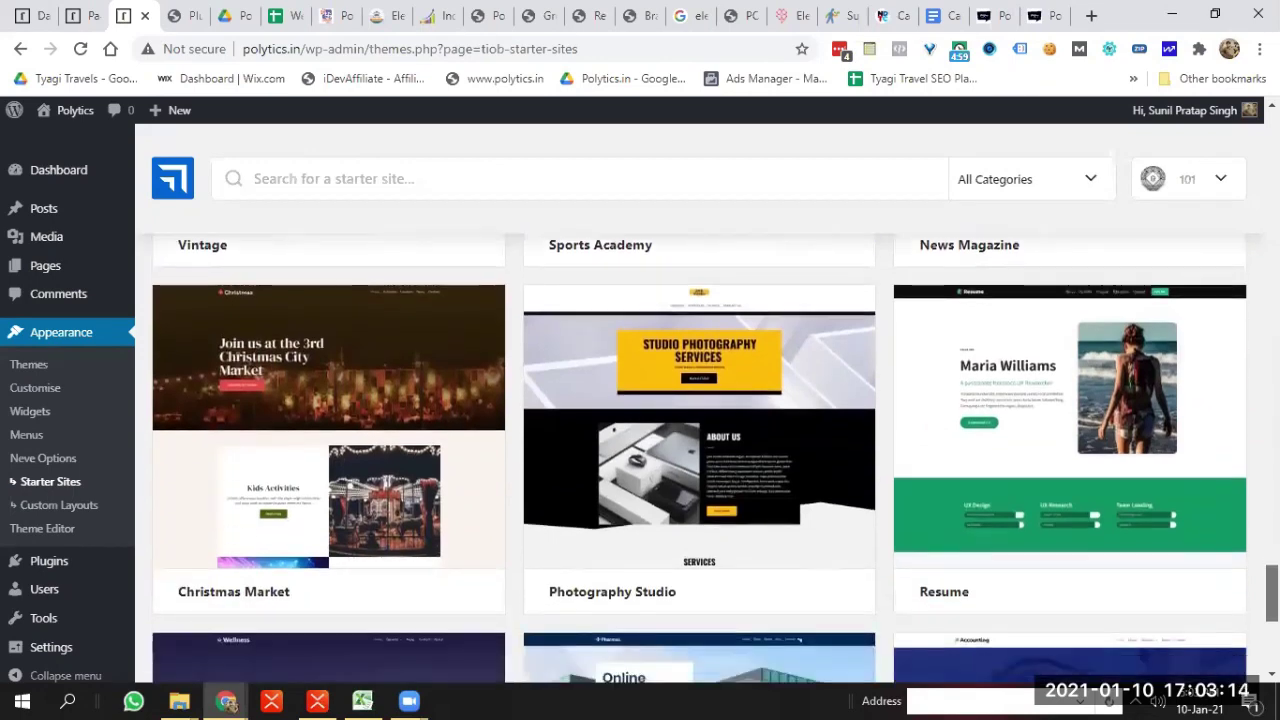
pyautogui.scroll(-4, 715, 458)
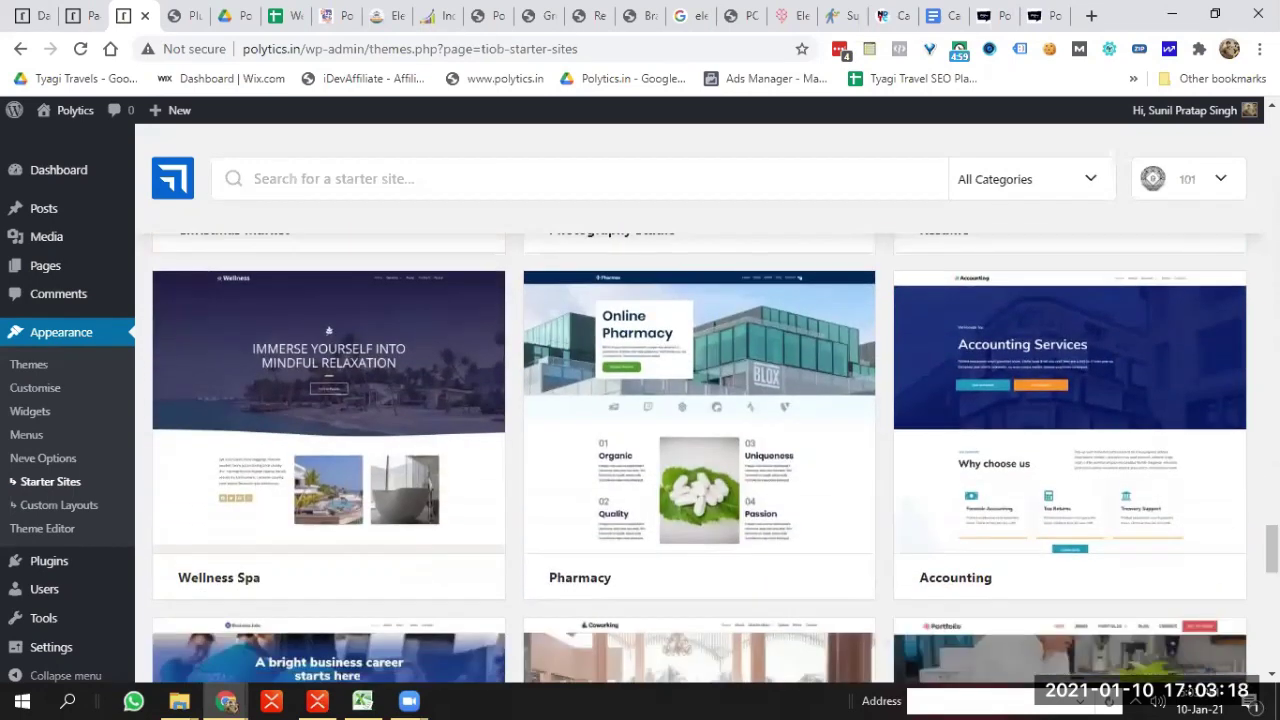
pyautogui.scroll(-4, 715, 458)
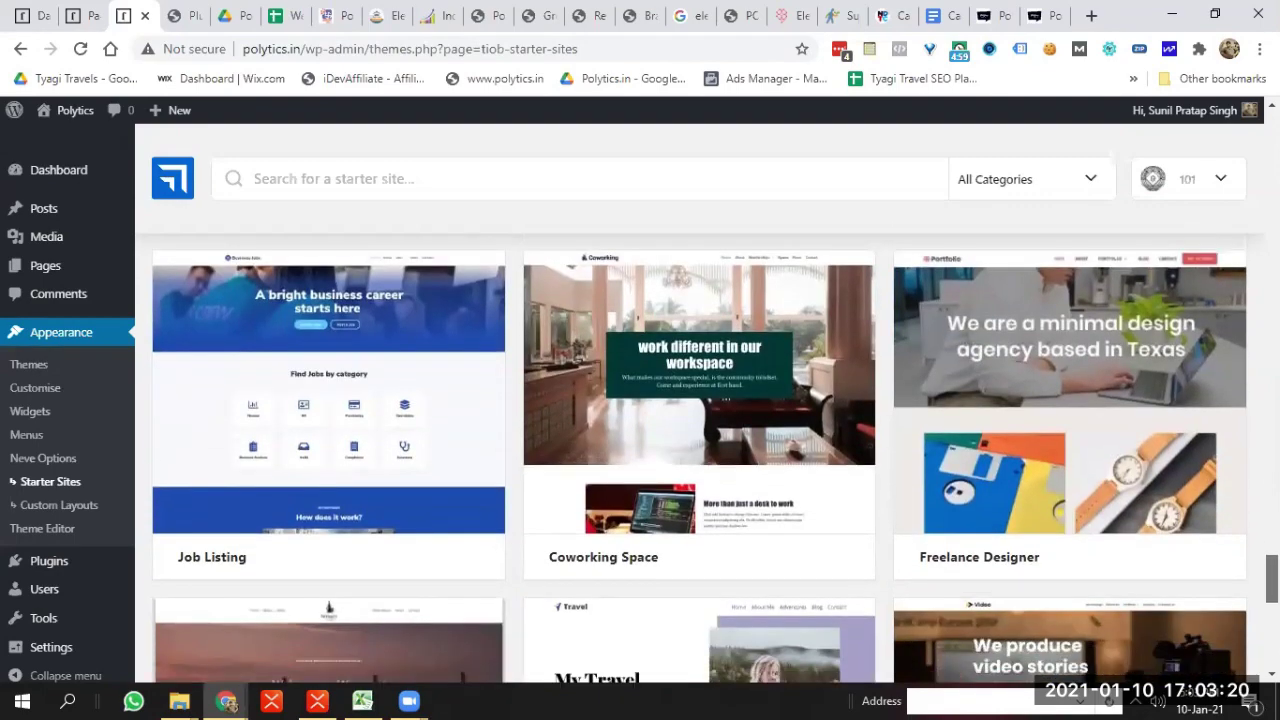
pyautogui.scroll(-3, 715, 458)
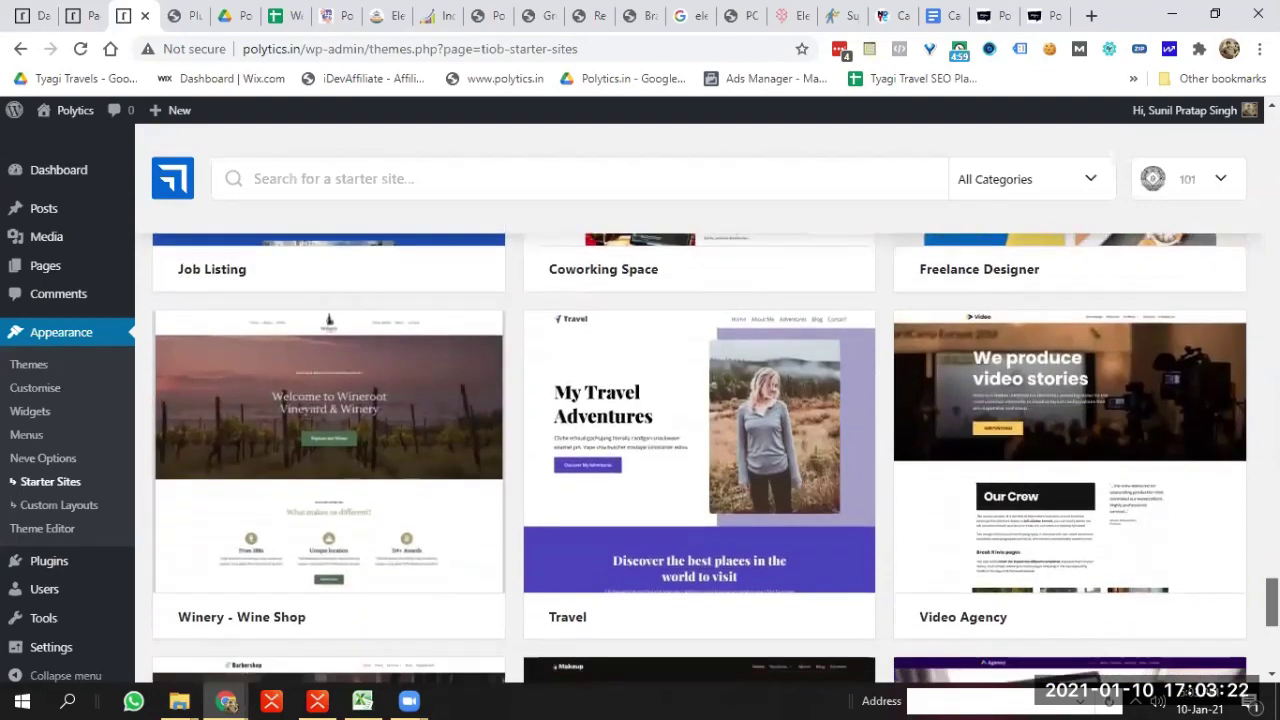
pyautogui.scroll(-3, 715, 458)
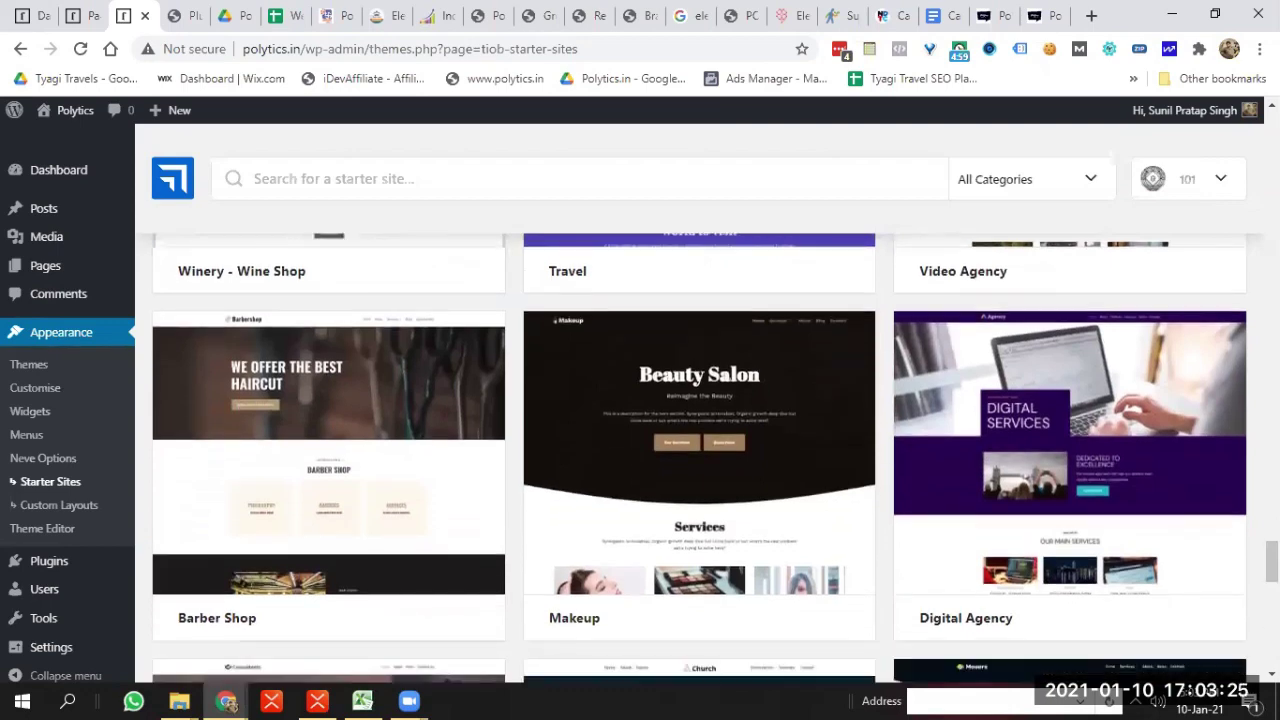
pyautogui.moveTo(1188, 530)
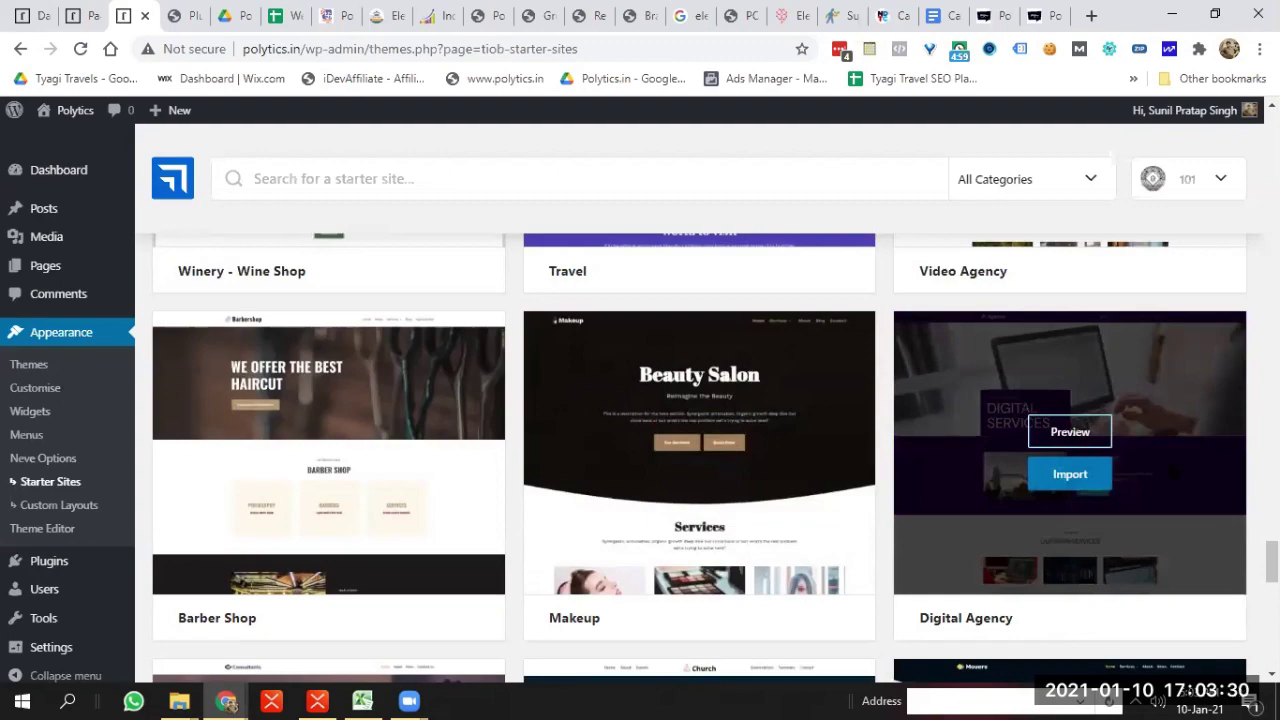
pyautogui.scroll(2, 1244, 680)
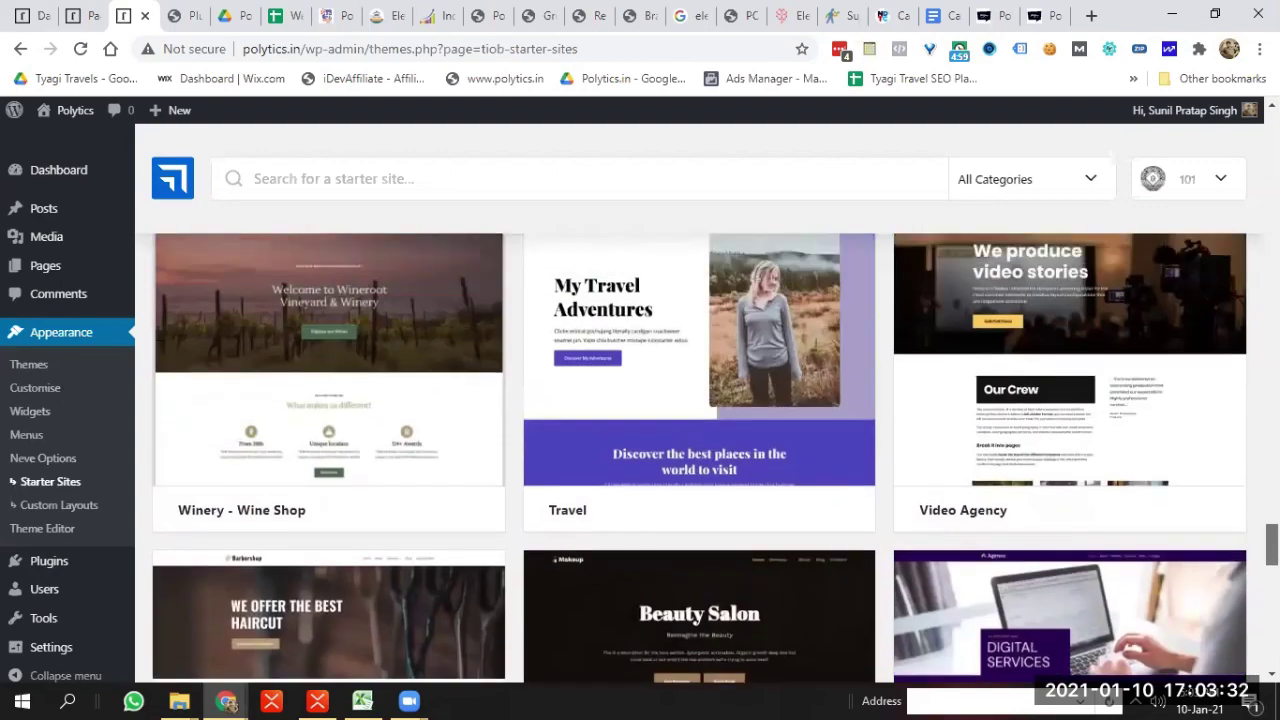
pyautogui.scroll(-4, 700, 460)
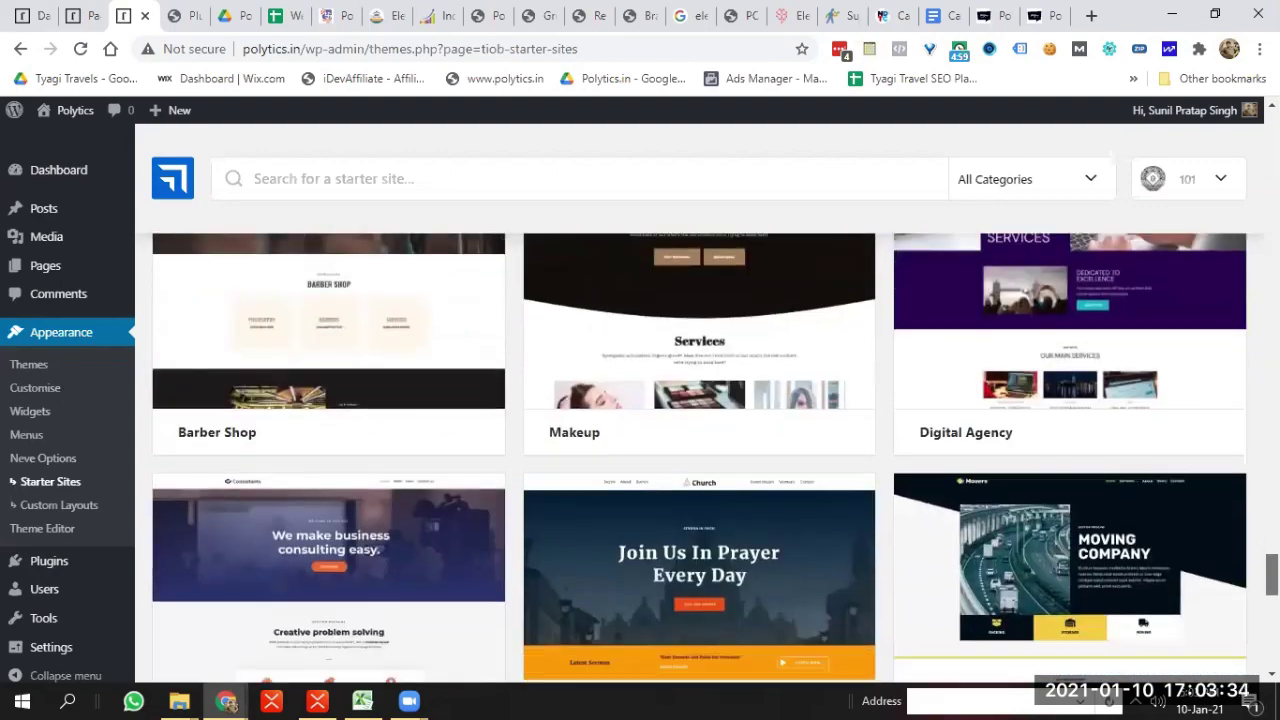
pyautogui.scroll(2, 700, 460)
# Import the entire Digital Agency starter site with content, customizer settings and widgets, enabling the Contact Form by WPForms plugin as well
pyautogui.moveTo(1190, 447)
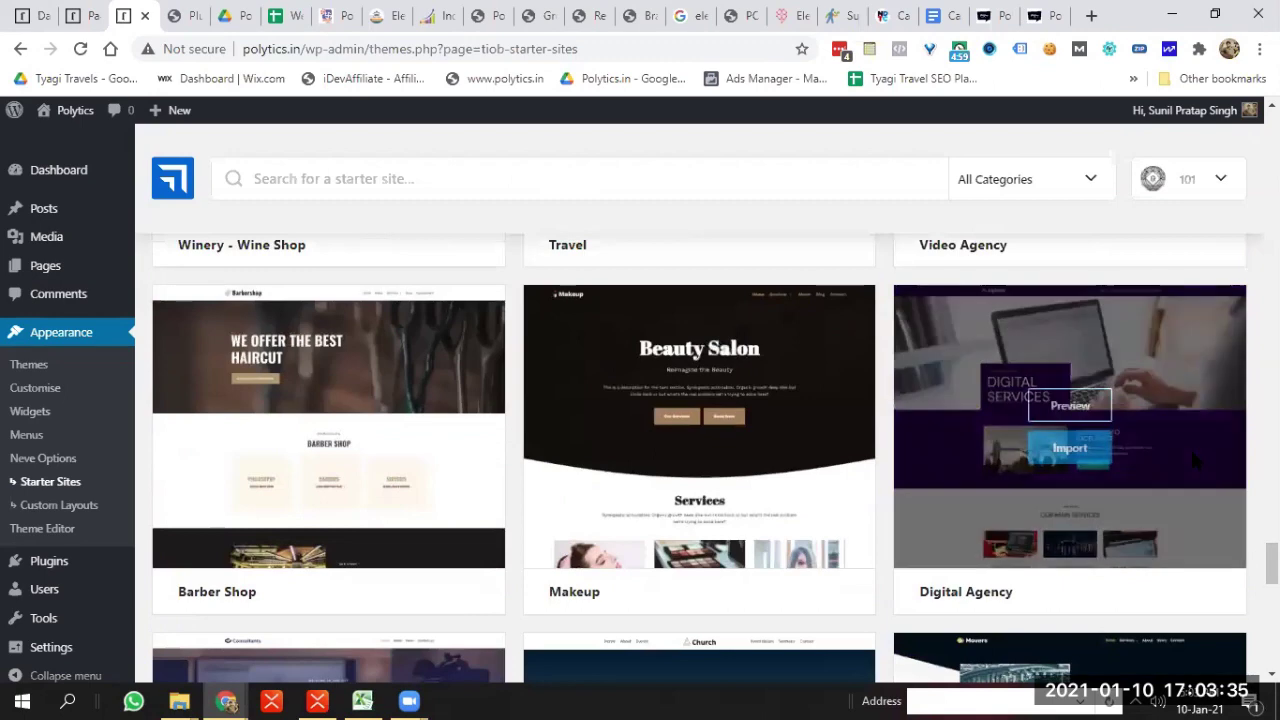
pyautogui.click(1065, 447)
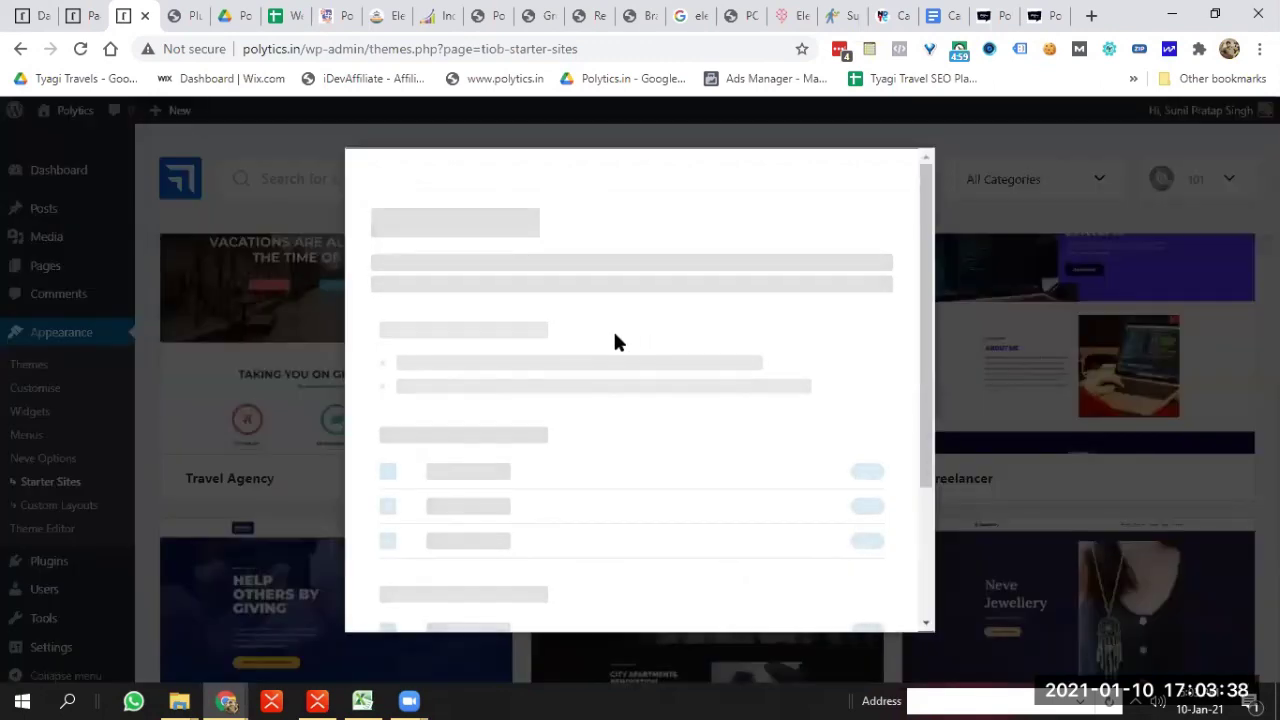
pyautogui.click(926, 520)
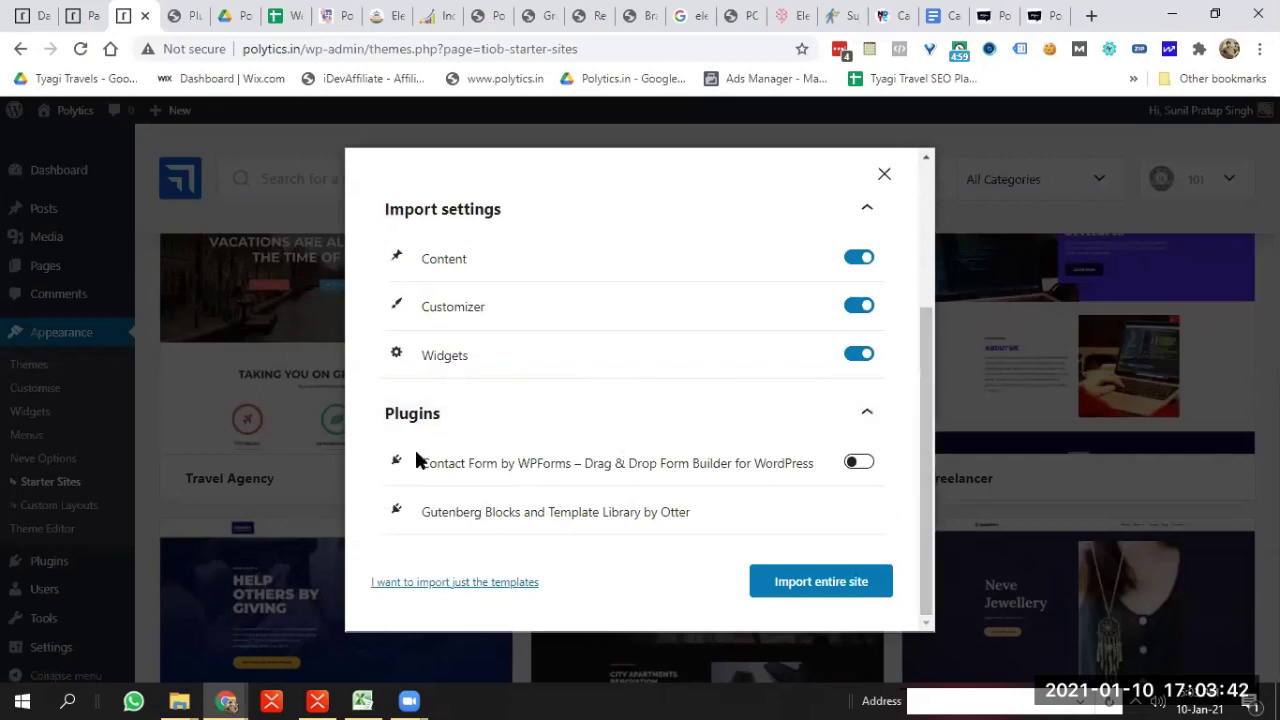
pyautogui.click(859, 464)
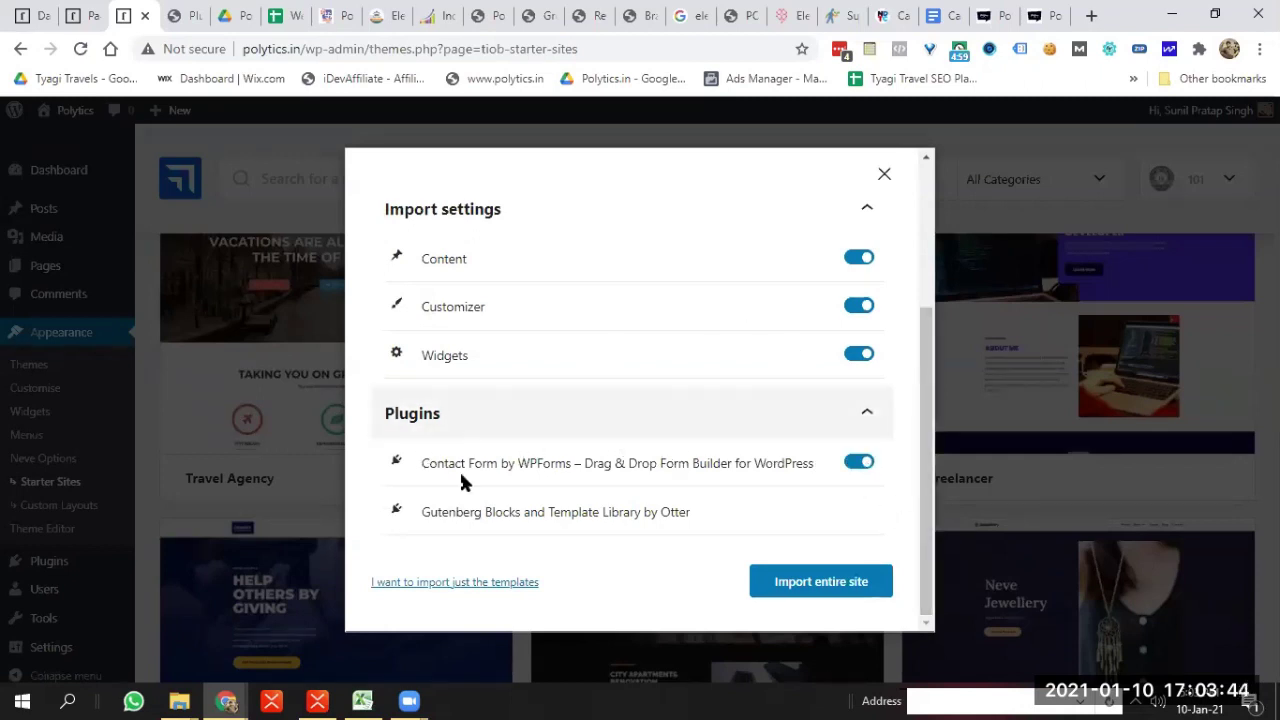
pyautogui.doubleClick(424, 516)
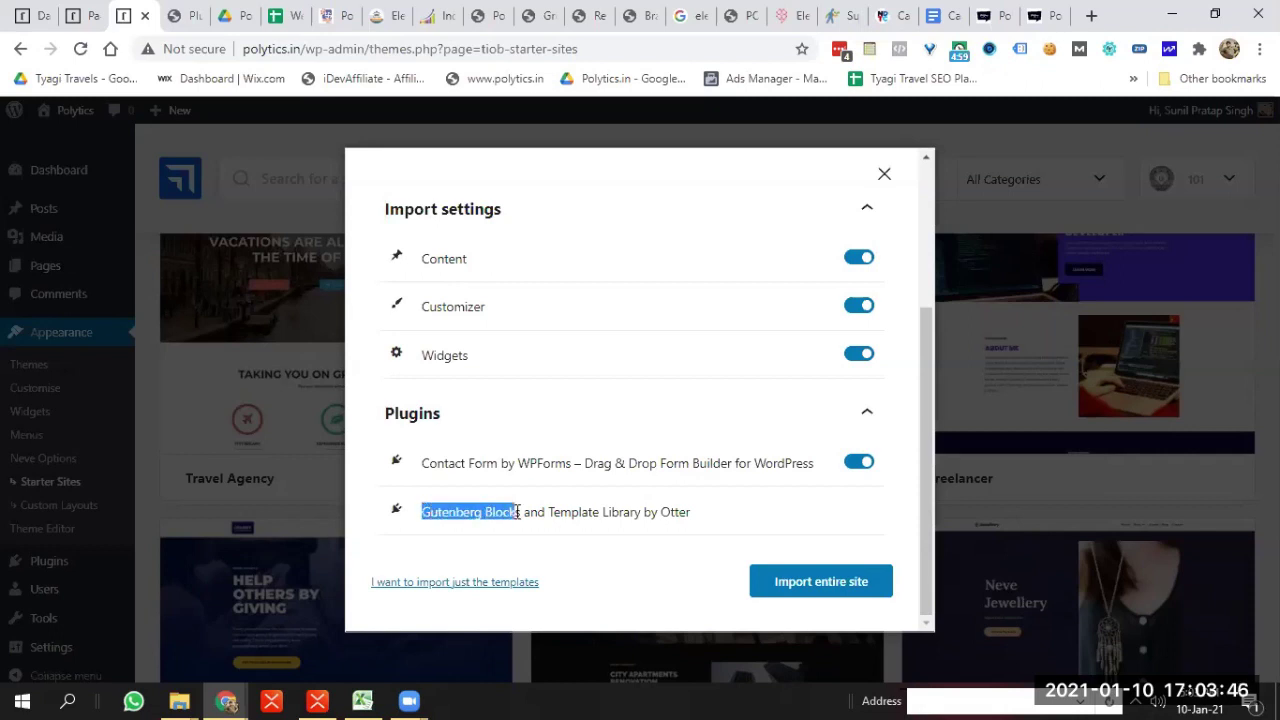
pyautogui.click(814, 594)
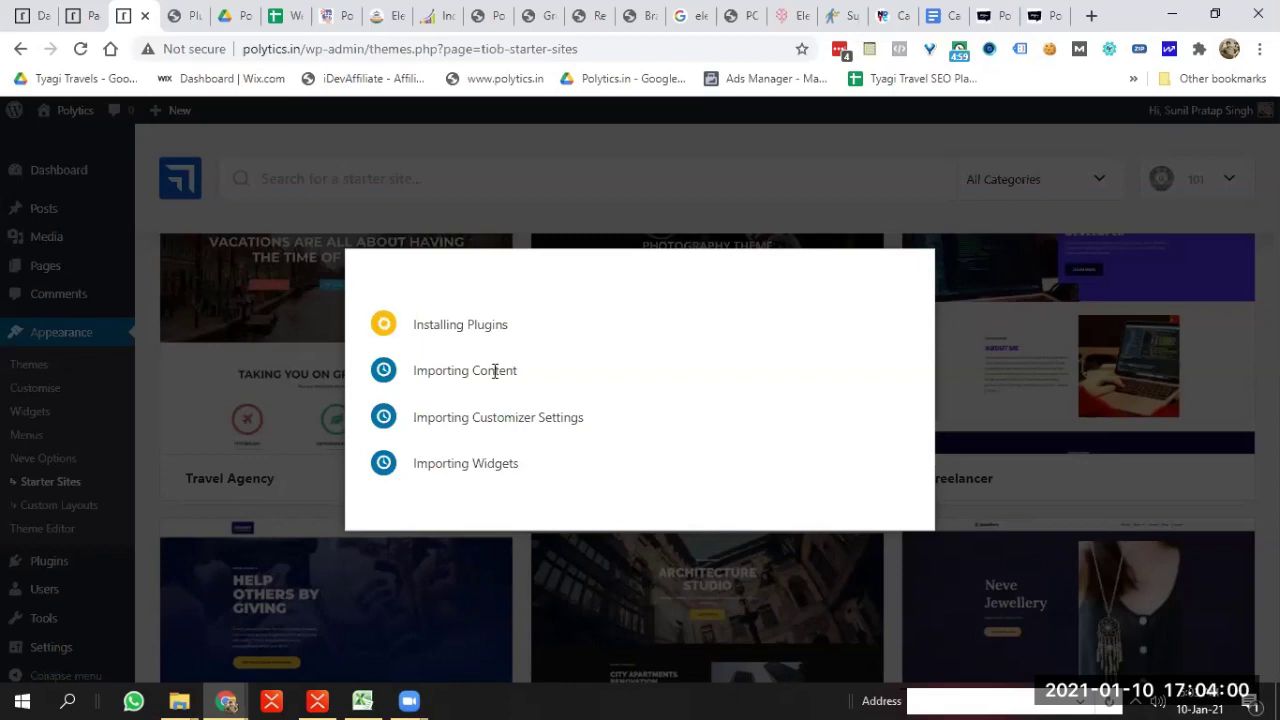
# Glance at the installed Plugins list and return to the starter site import to check its plugin installation stage
pyautogui.click(178, 14)
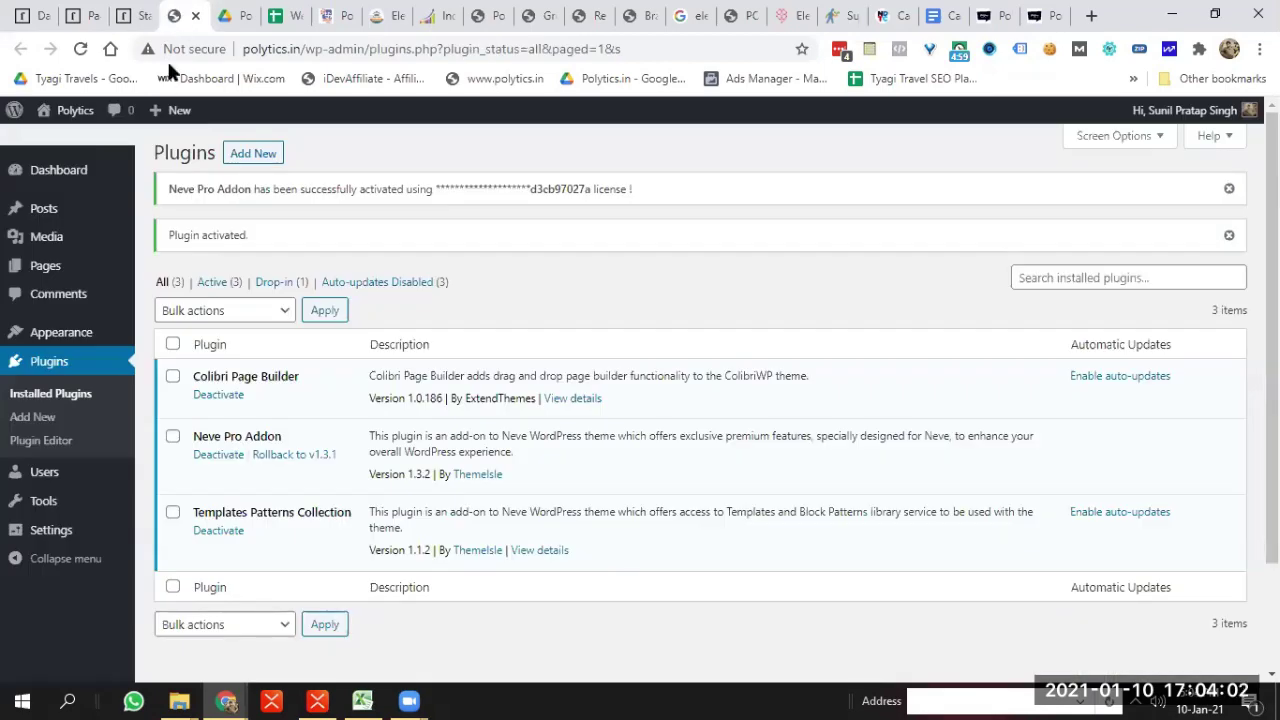
pyautogui.click(135, 15)
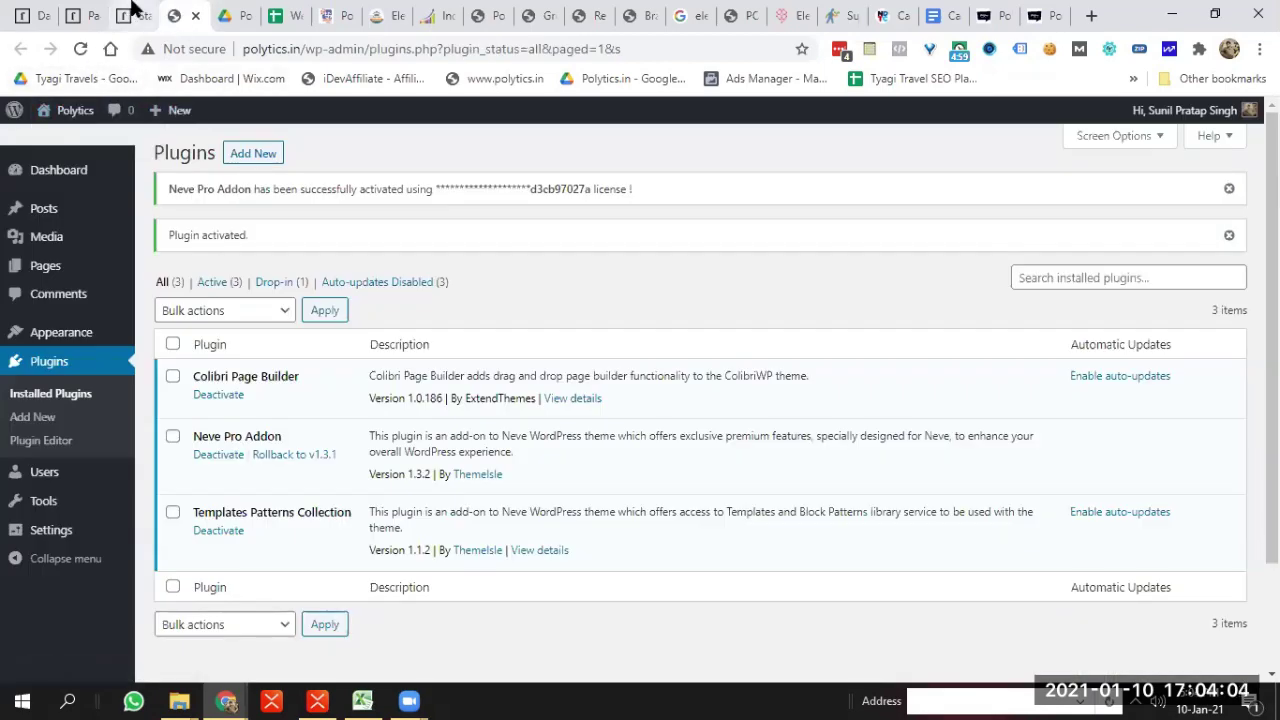
pyautogui.moveTo(412, 324); pyautogui.dragTo(508, 326)
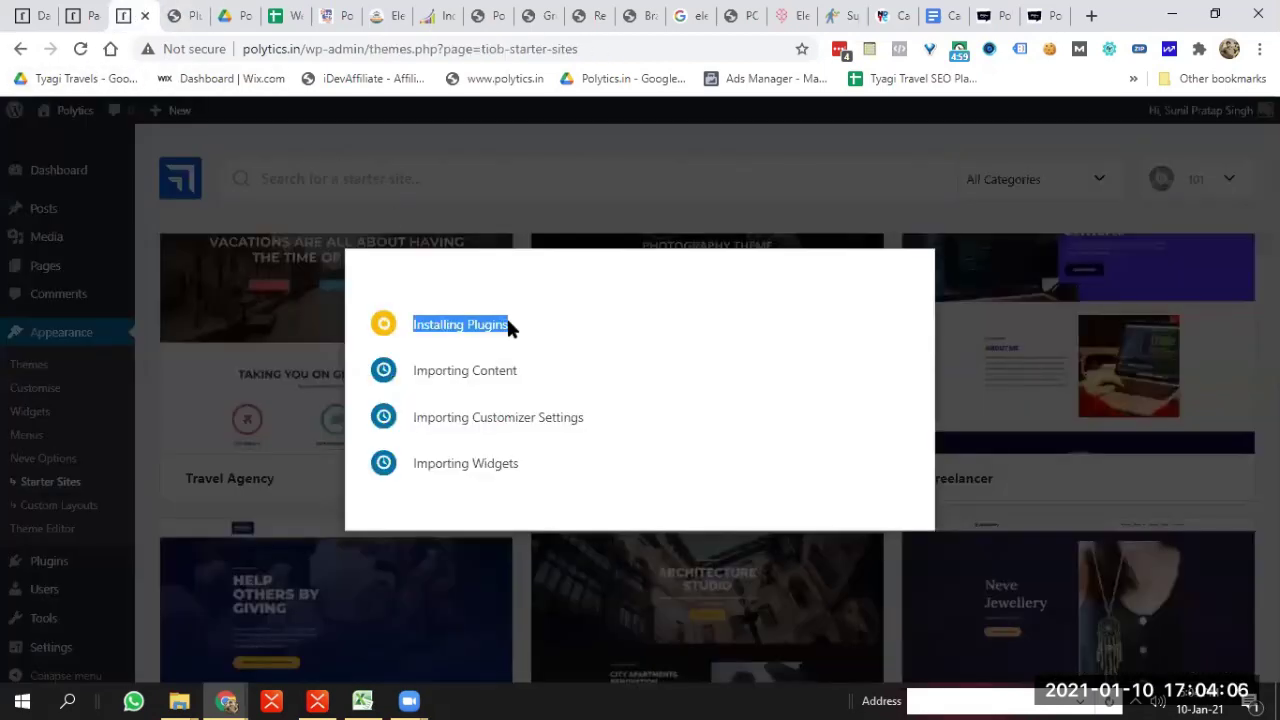
# Load polytics.in in place of the installed Plugins list and look over the live front page
pyautogui.click(177, 14)
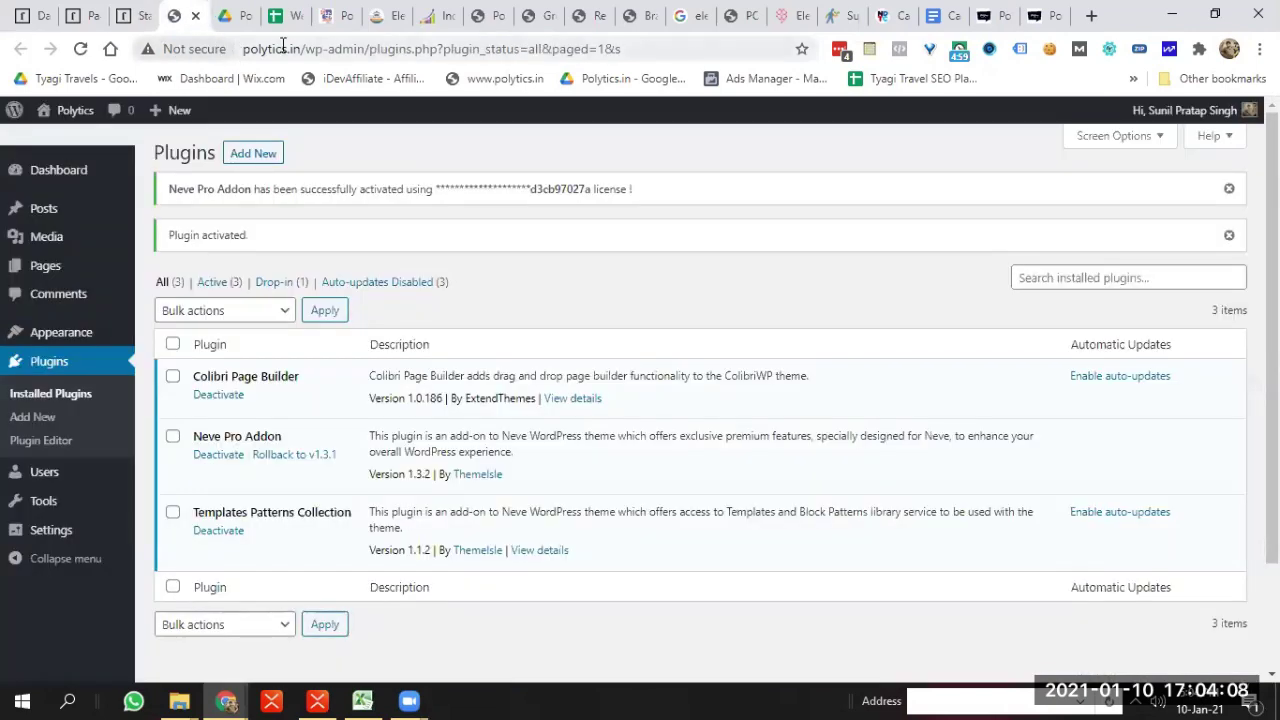
pyautogui.moveTo(299, 48); pyautogui.dragTo(753, 46)
pyautogui.press('BackSpace')
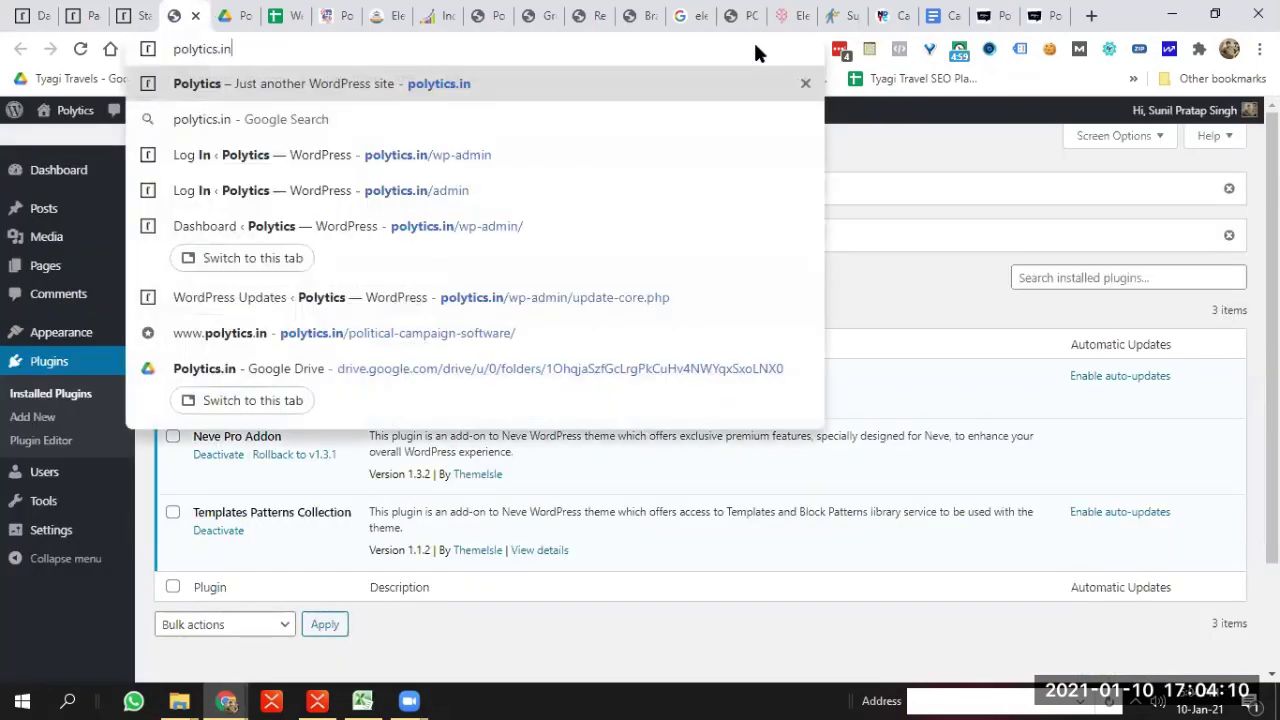
pyautogui.press('Return')
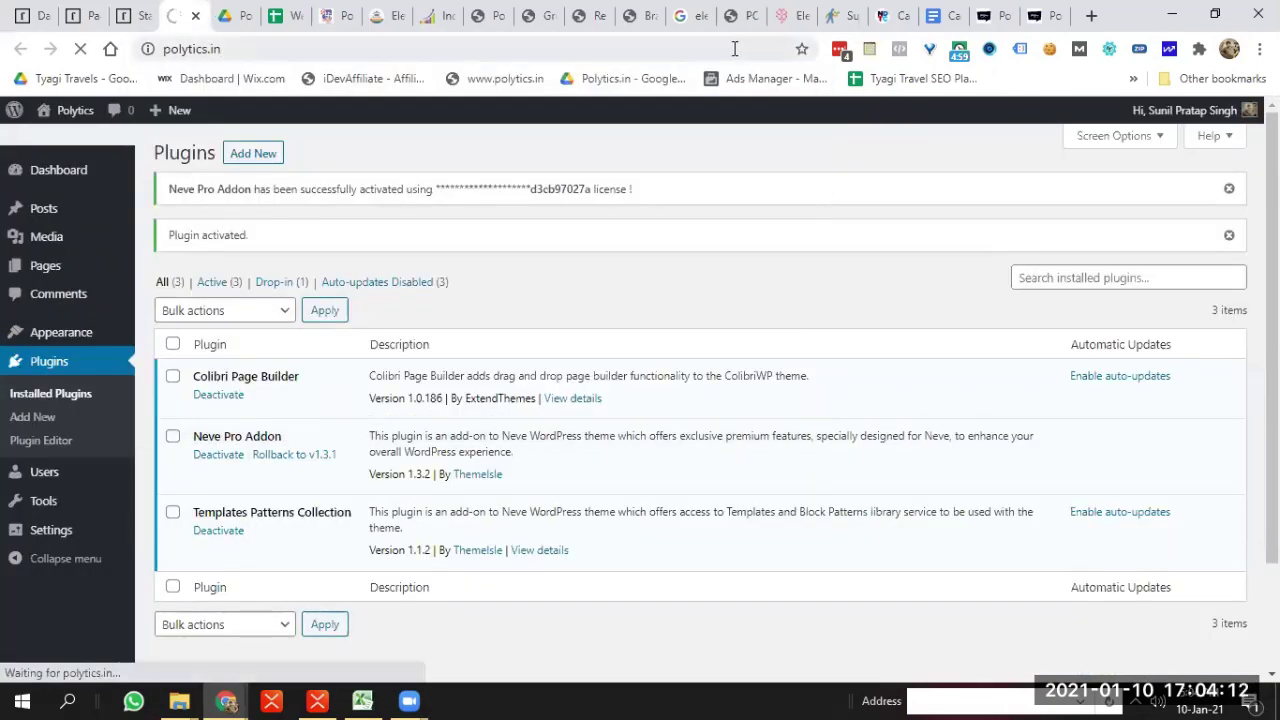
pyautogui.doubleClick(734, 48)
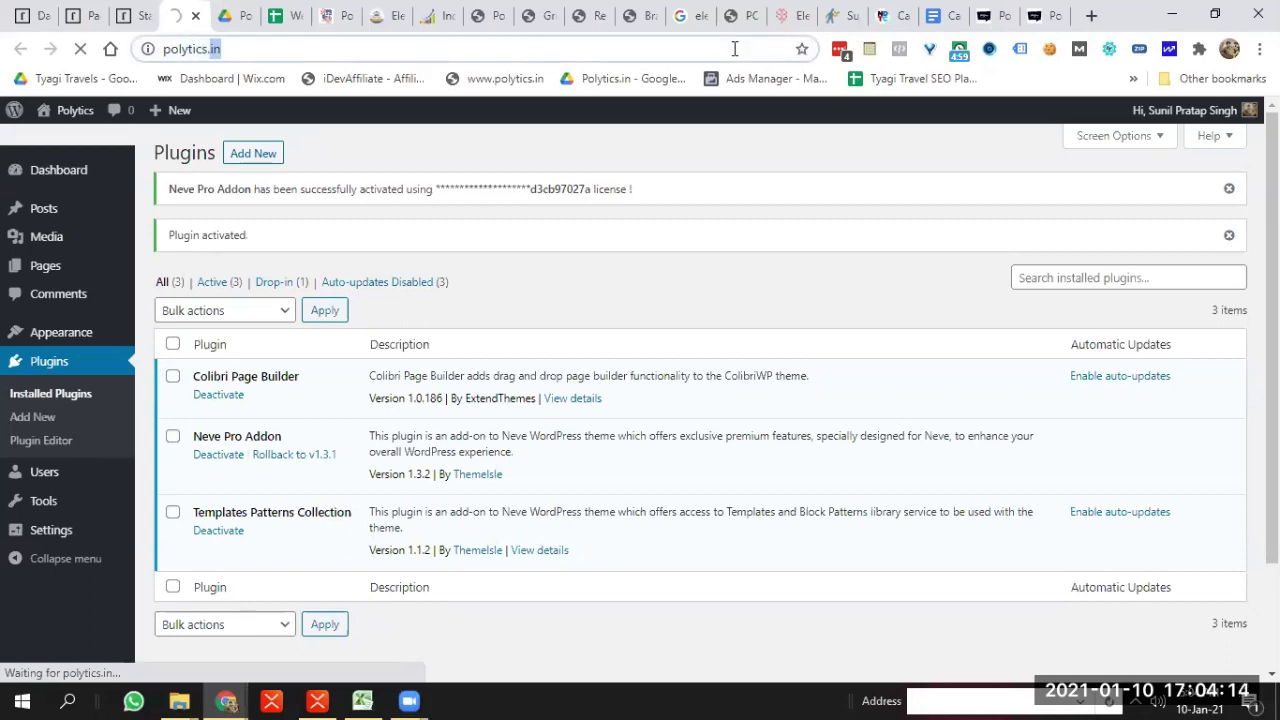
pyautogui.tripleClick(734, 48)
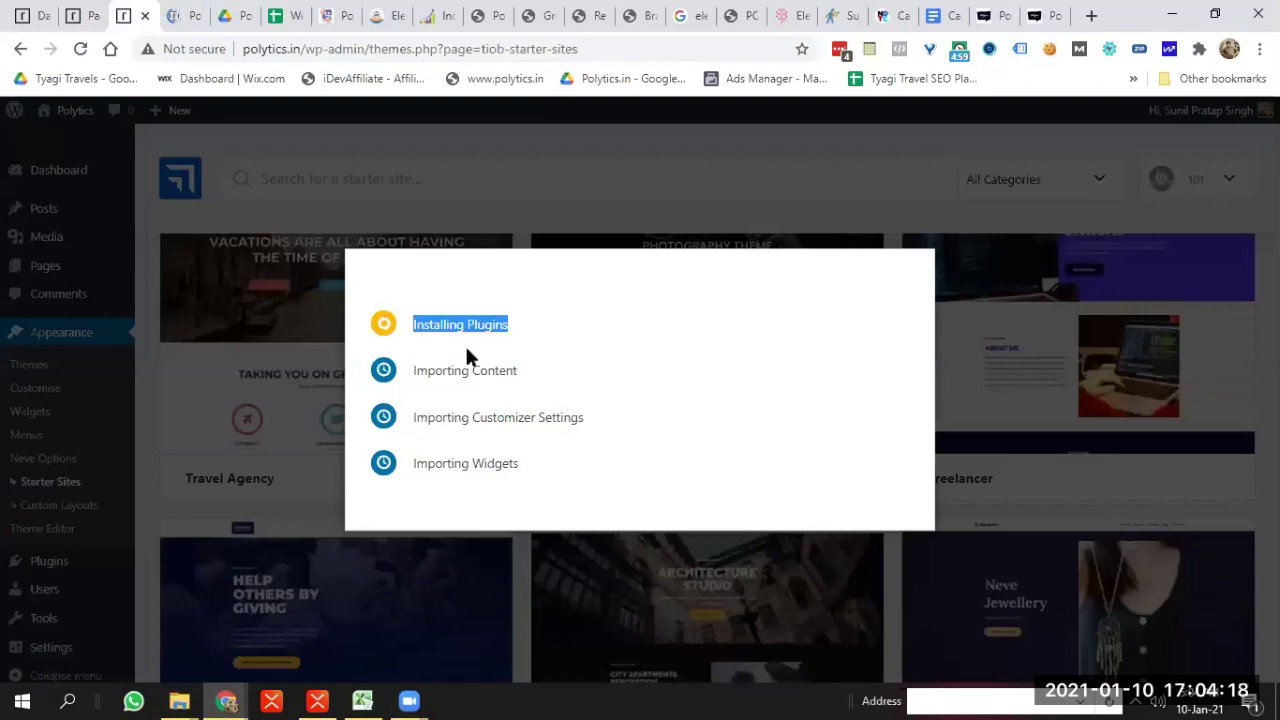
pyautogui.click(200, 15)
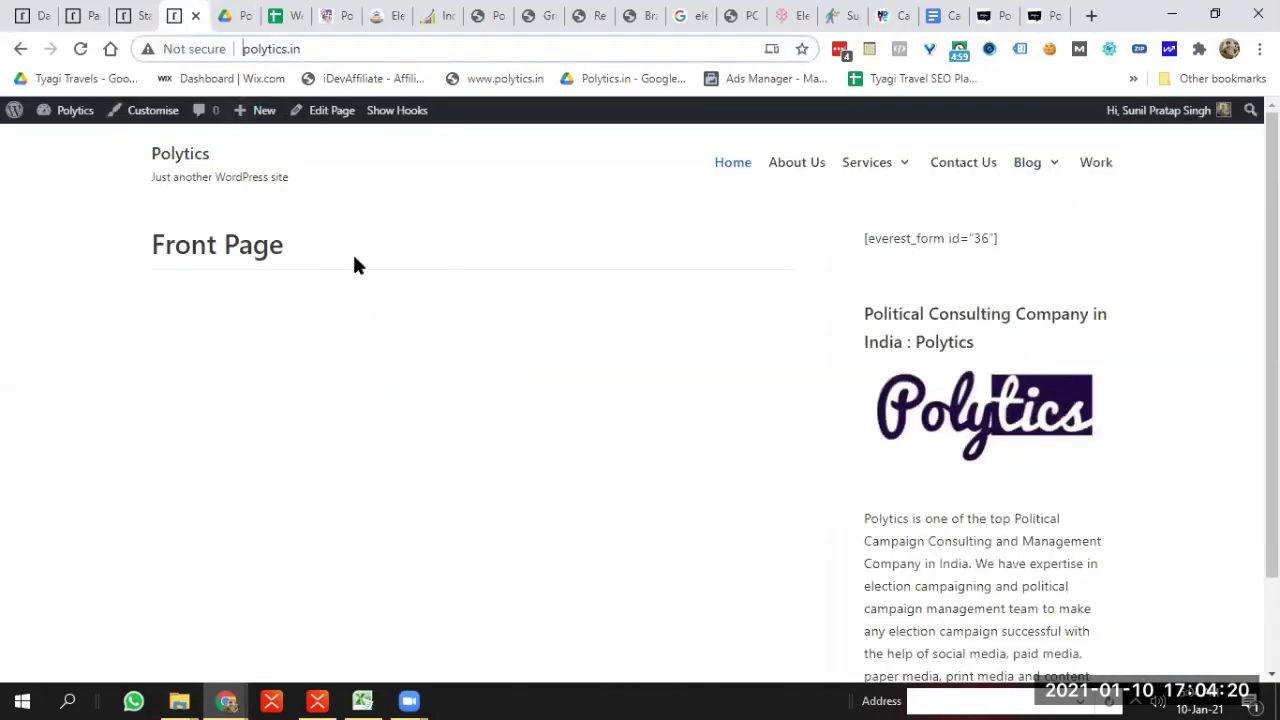
pyautogui.scroll(-2, 656, 256)
pyautogui.scroll(2, 800, 210)
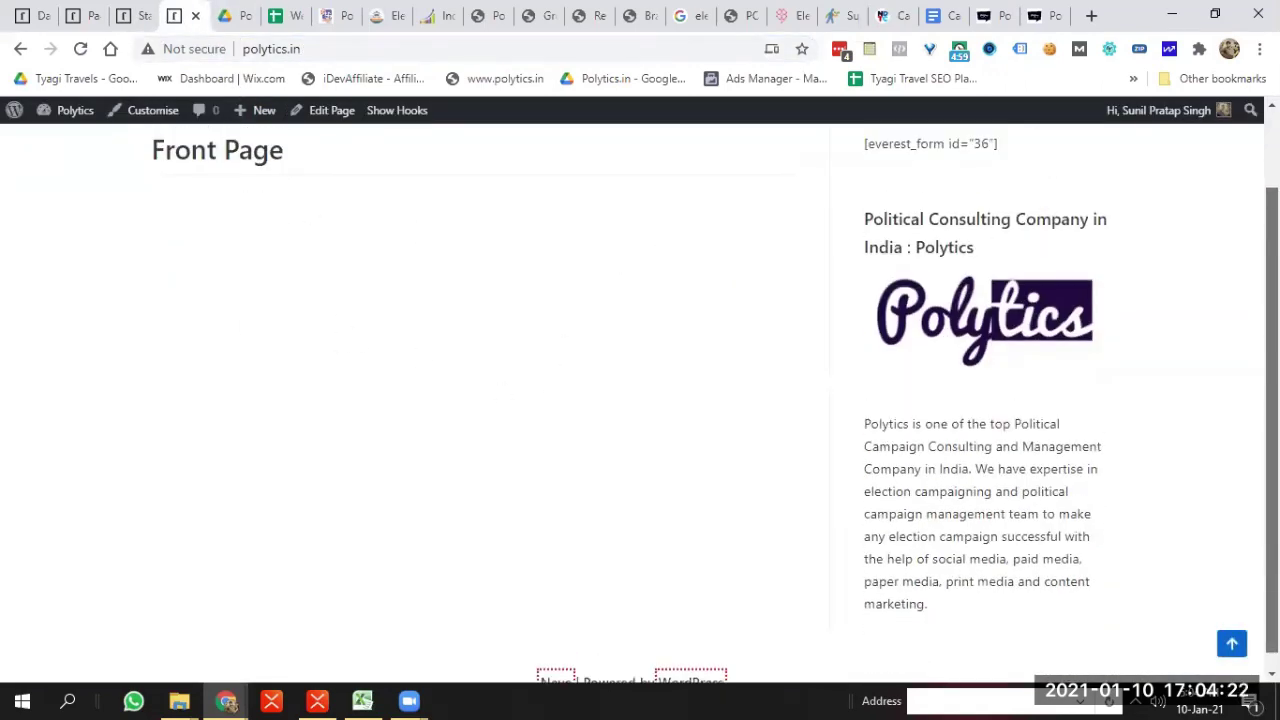
# Reload the polytics.in front page and check it alternately with the progress of the starter site import
pyautogui.click(80, 48)
pyautogui.click(135, 16)
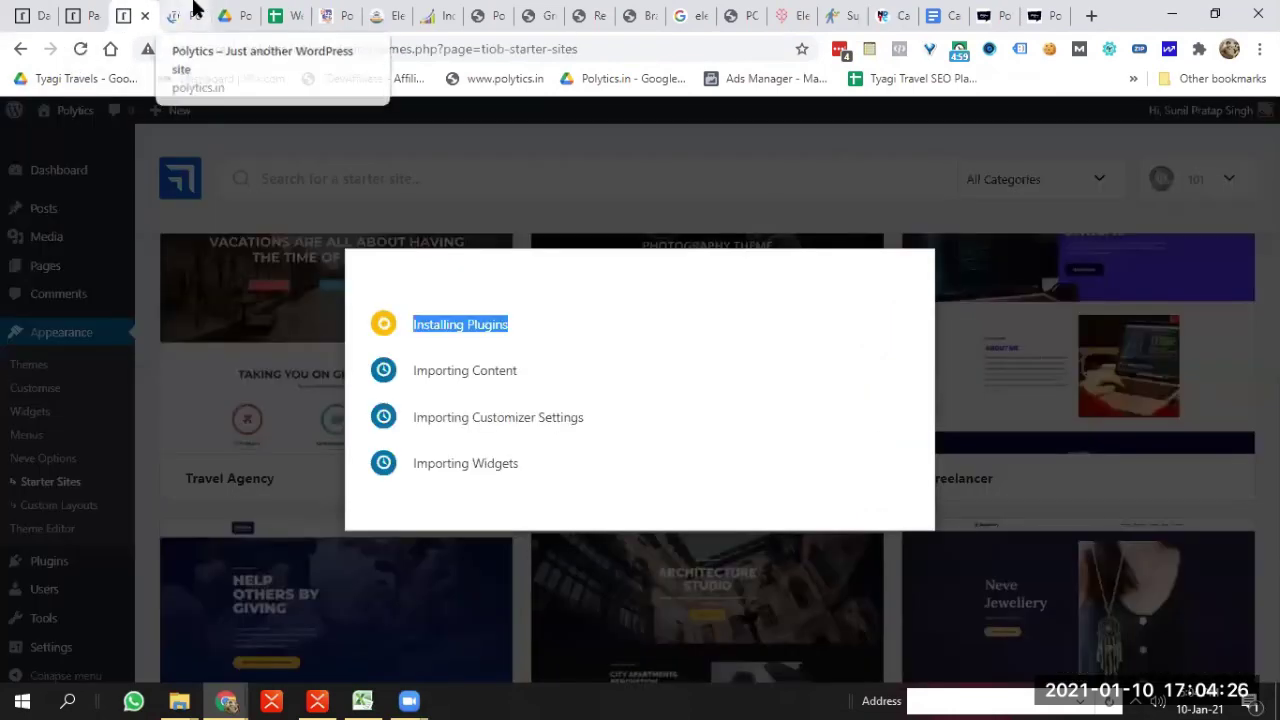
pyautogui.click(185, 16)
pyautogui.click(136, 16)
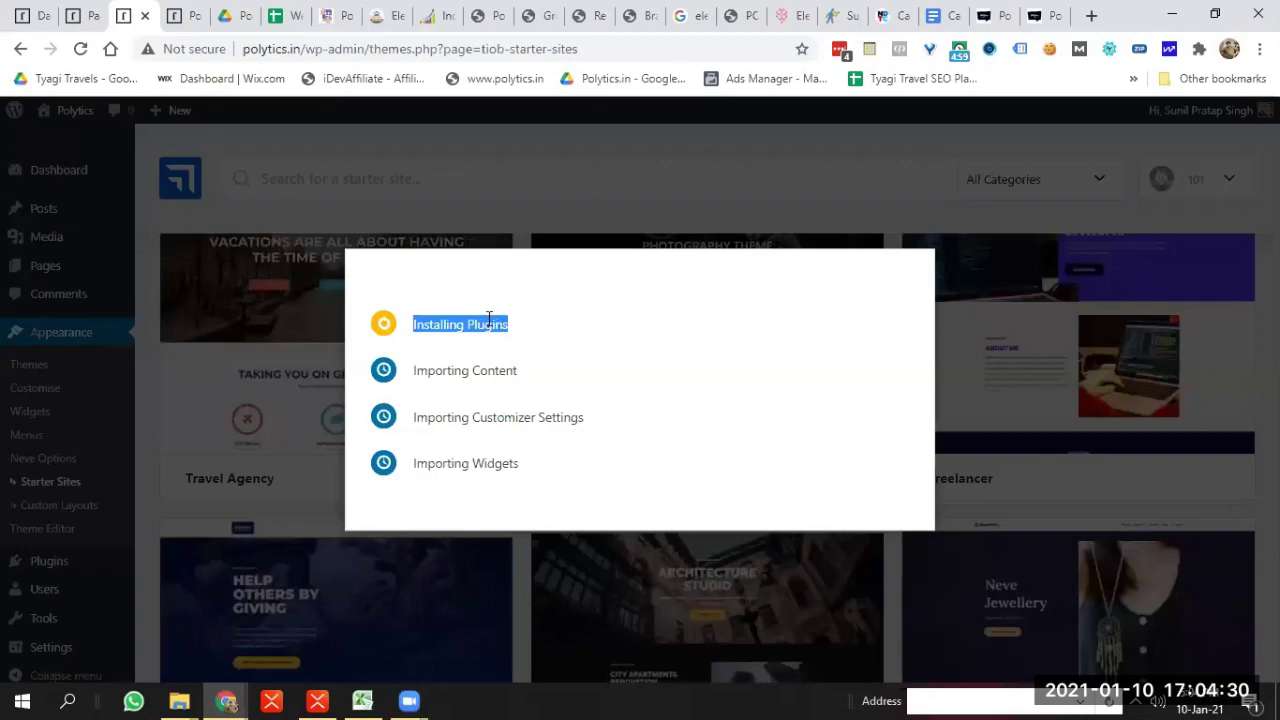
pyautogui.tripleClick(437, 326)
pyautogui.click(178, 10)
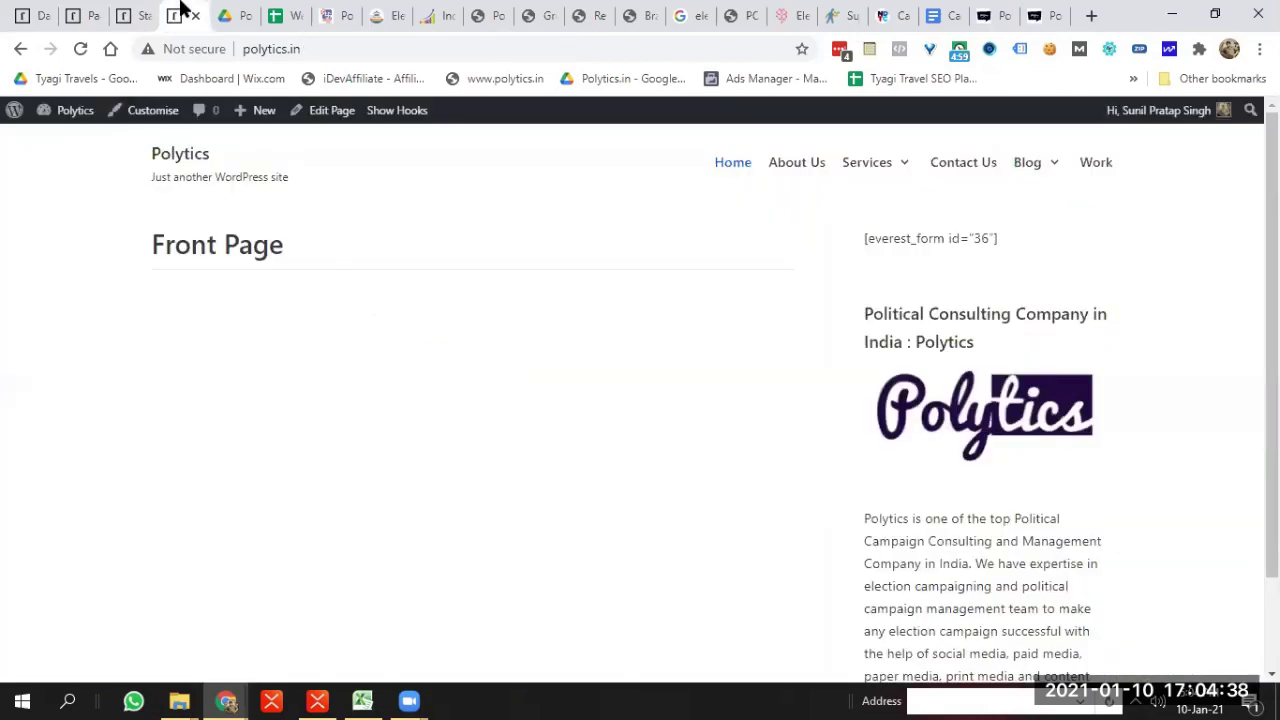
# Retry importing the entire Digital Agency starter site with content, customizer settings and widgets, leaving the Contact Form by WPForms plugin disabled
pyautogui.click(81, 49)
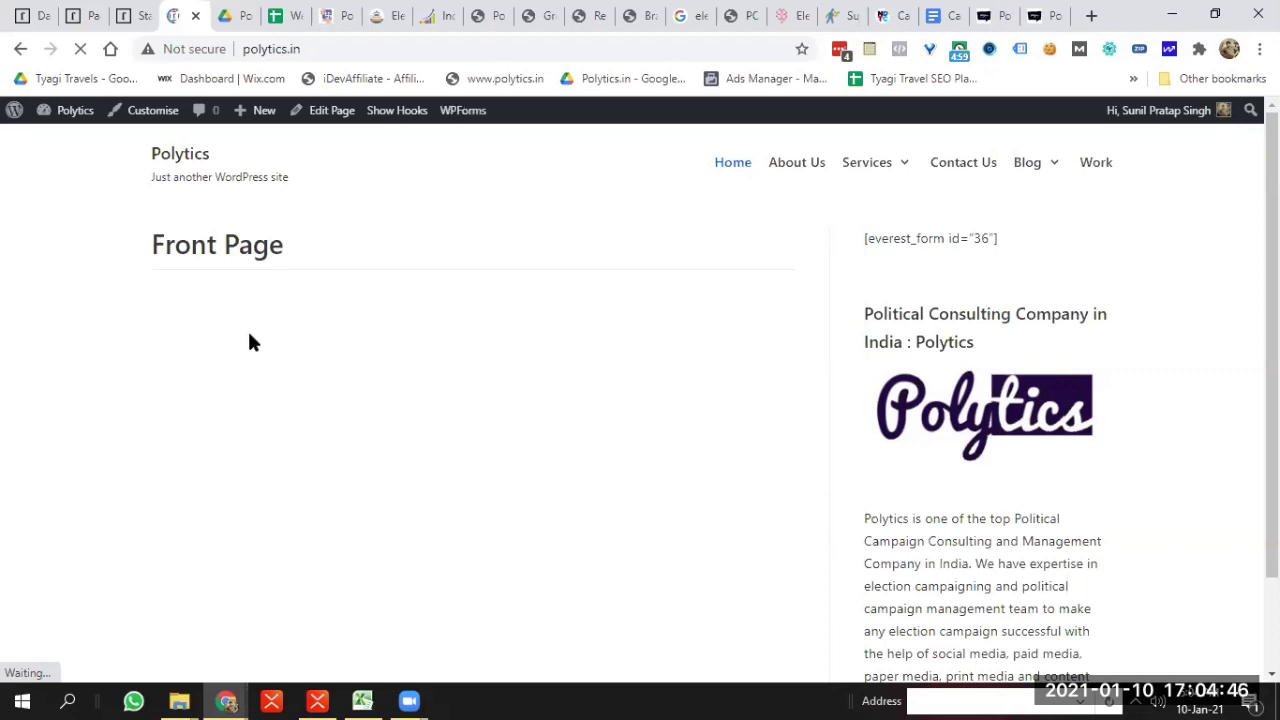
pyautogui.click(137, 15)
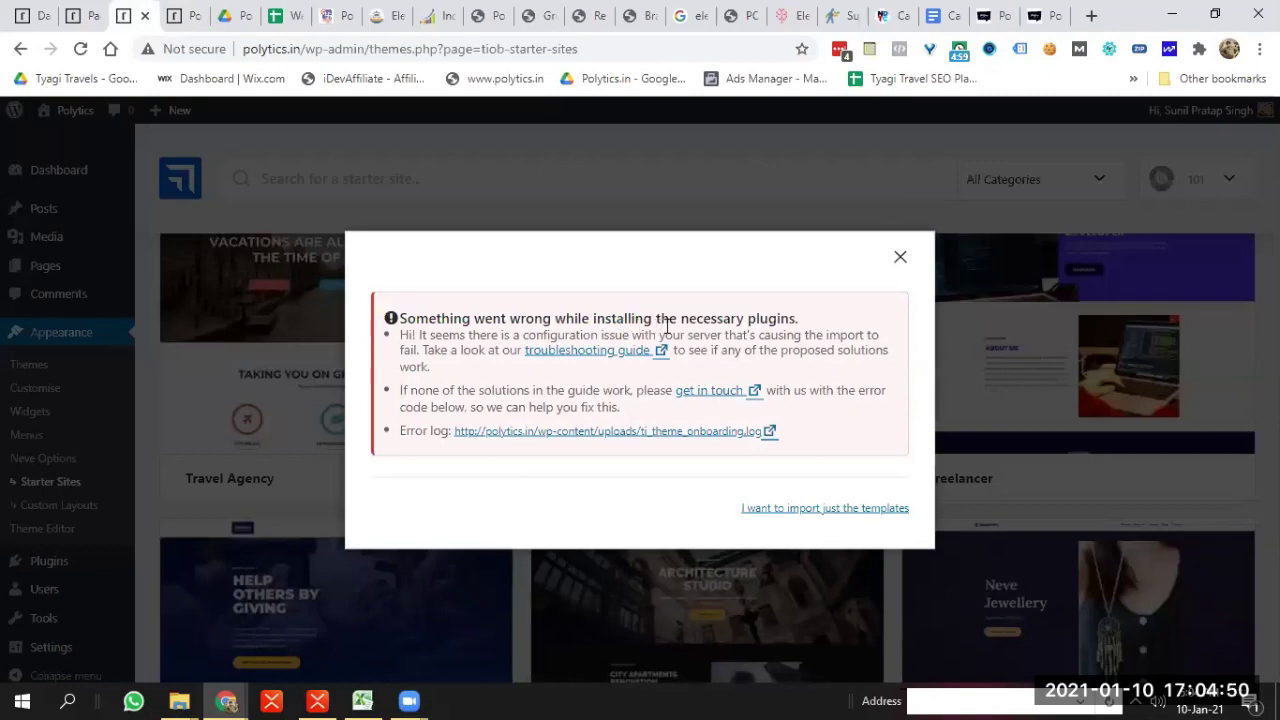
pyautogui.click(842, 510)
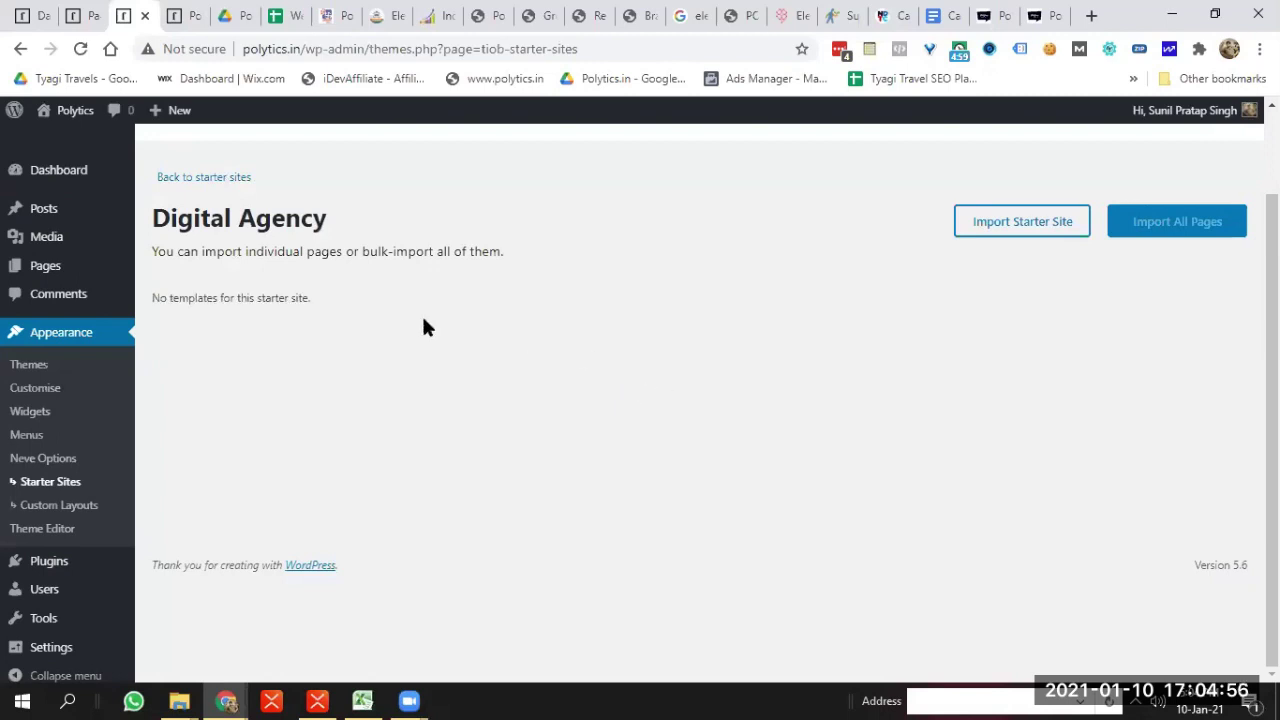
pyautogui.click(1027, 224)
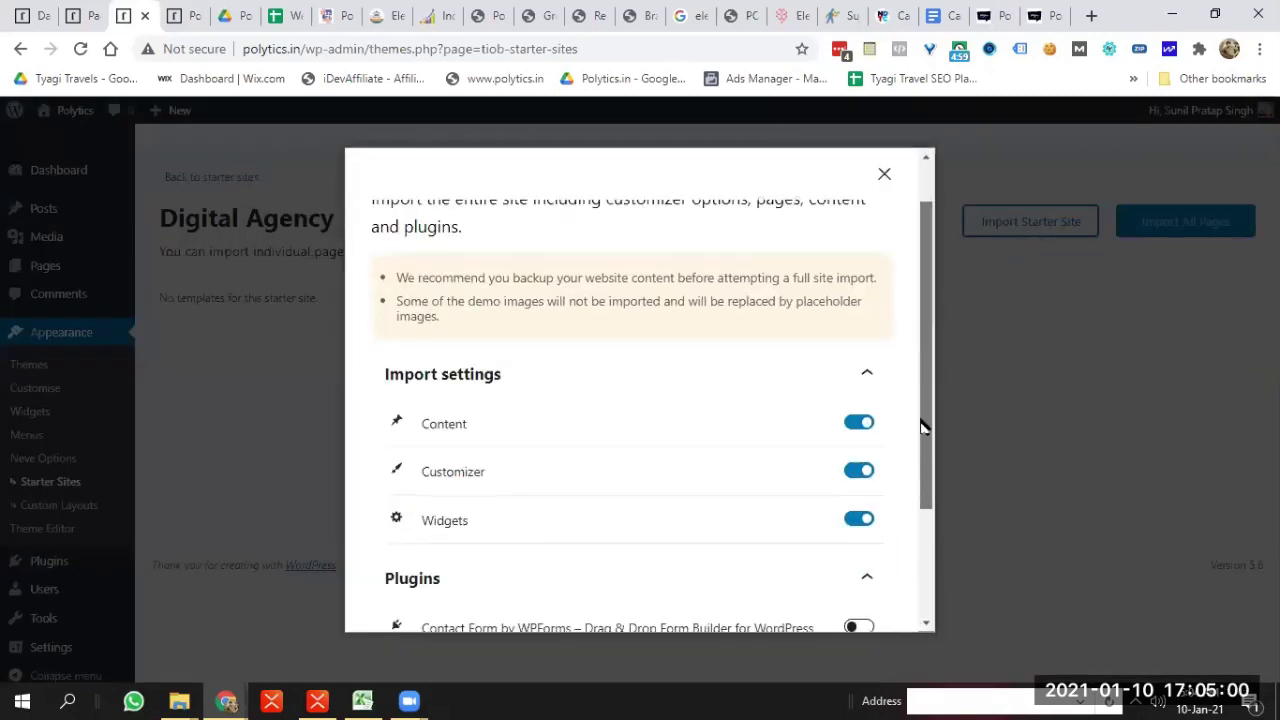
pyautogui.scroll(-3, 922, 400)
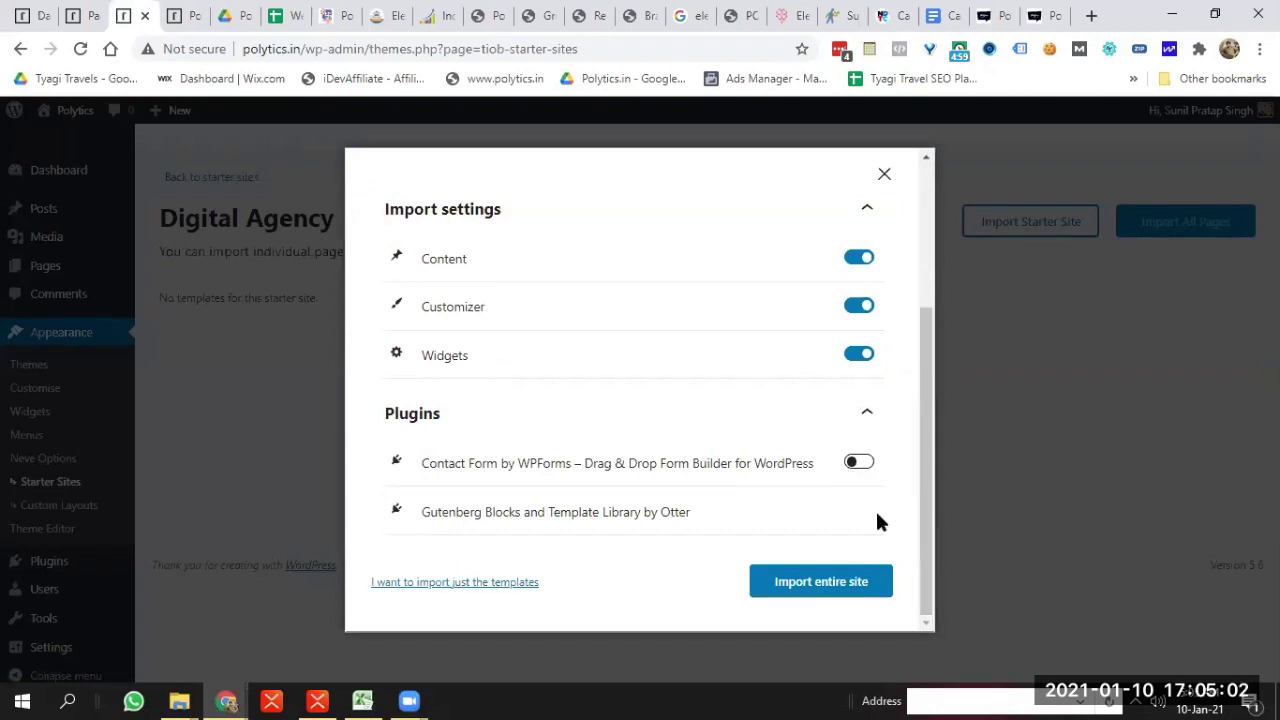
pyautogui.click(812, 590)
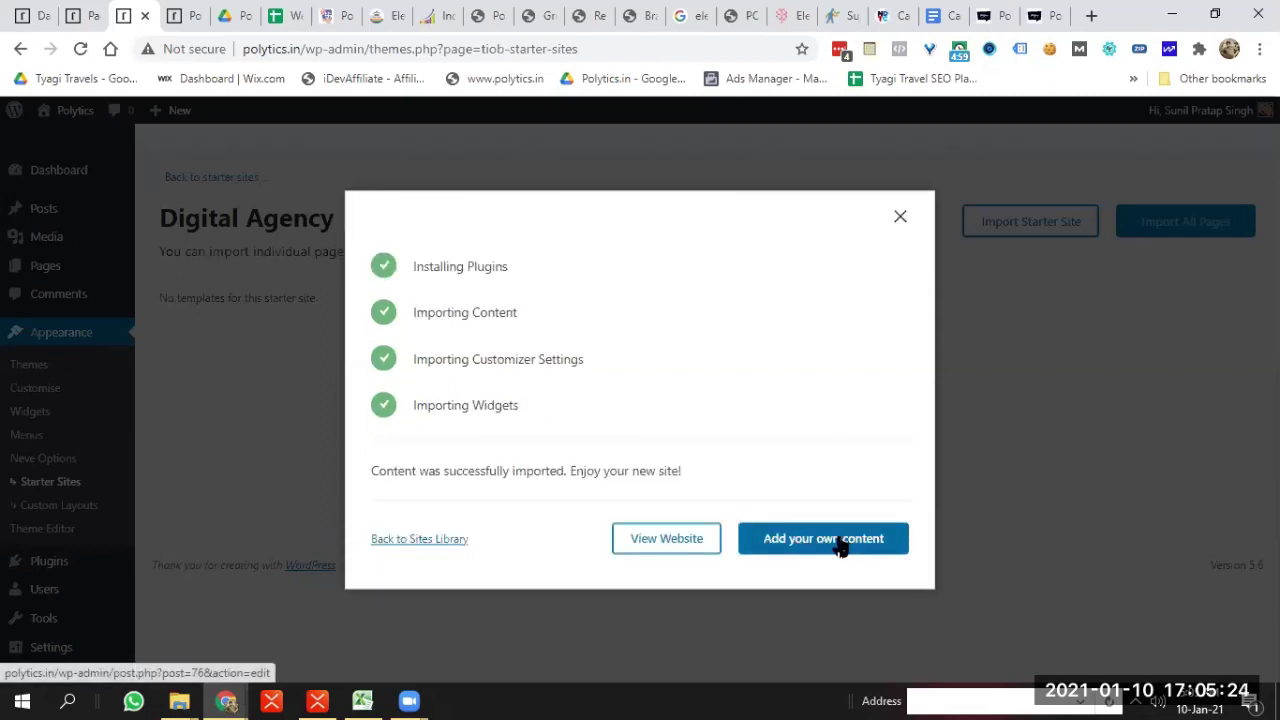
# View the website from the finished import, look over its front page and reload it
pyautogui.click(683, 544)
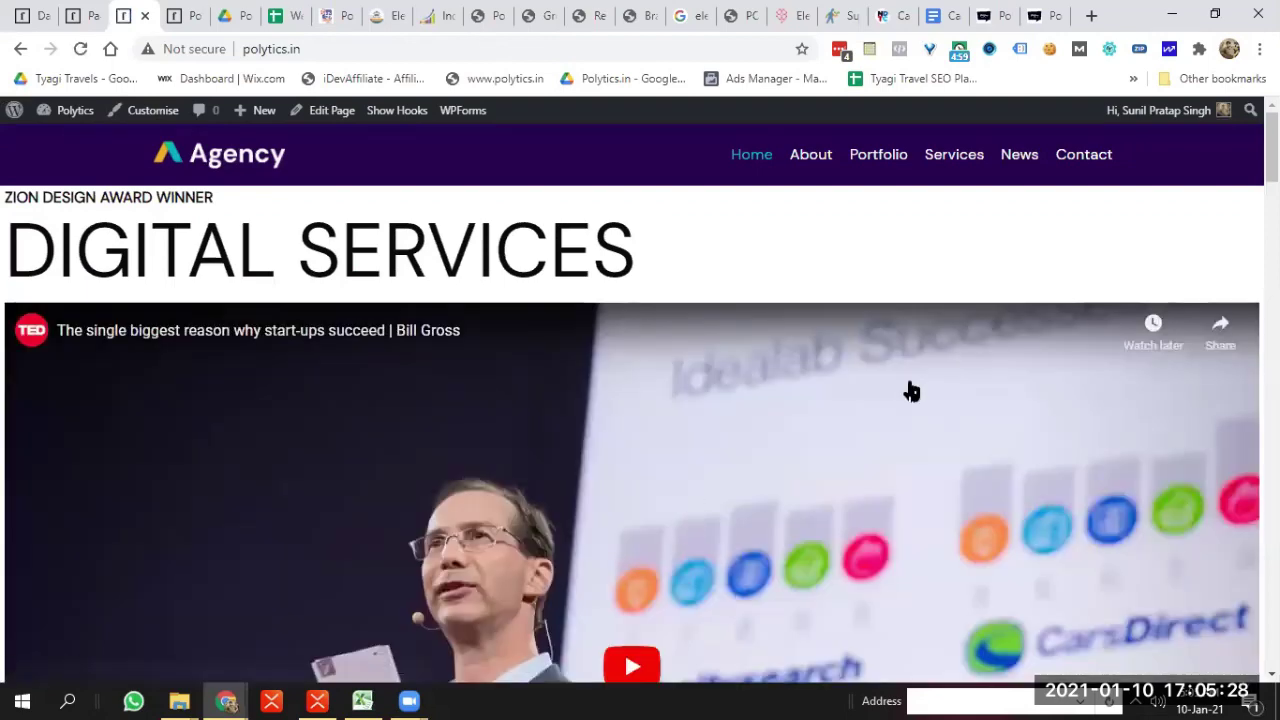
pyautogui.scroll(-10, 624, 403)
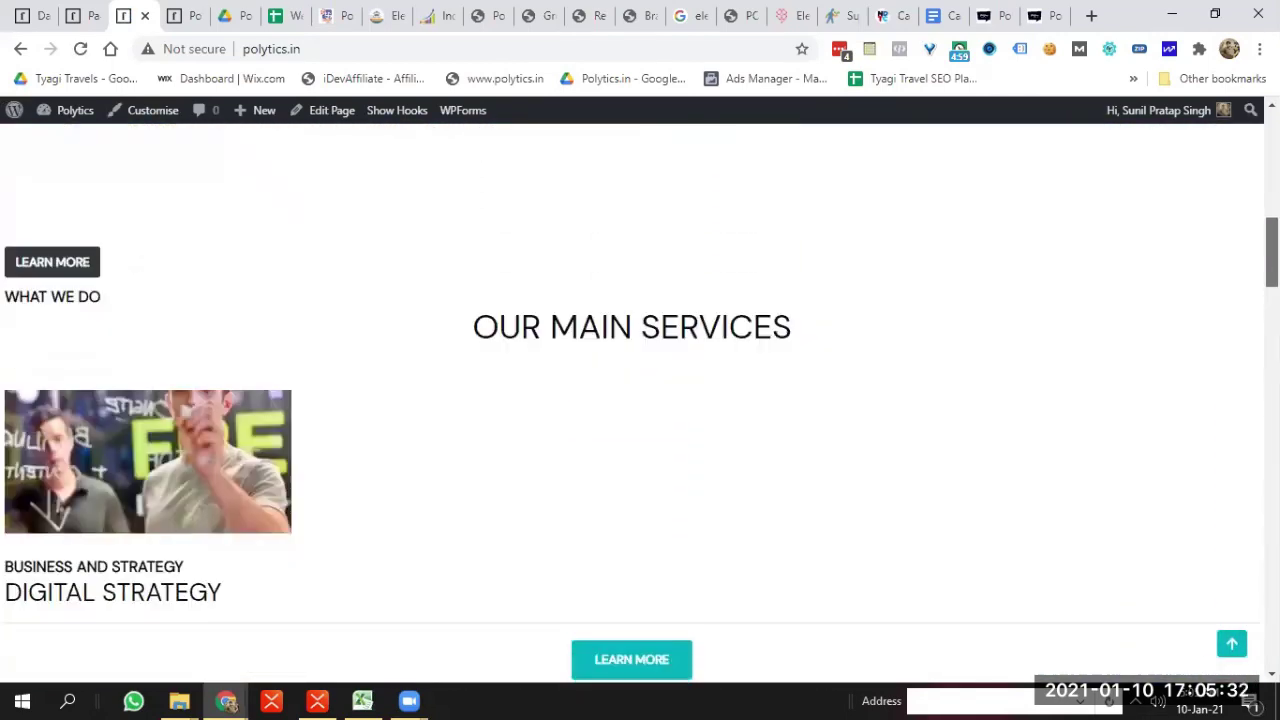
pyautogui.scroll(8, 640, 400)
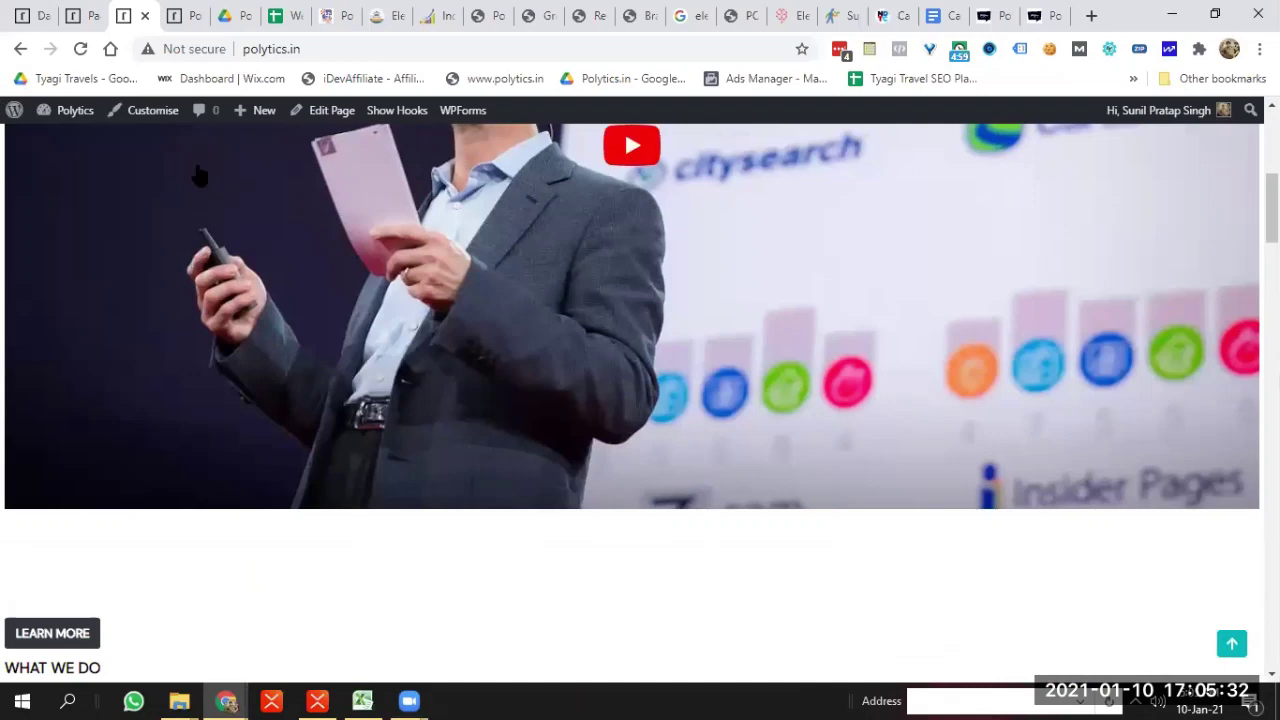
pyautogui.click(80, 49)
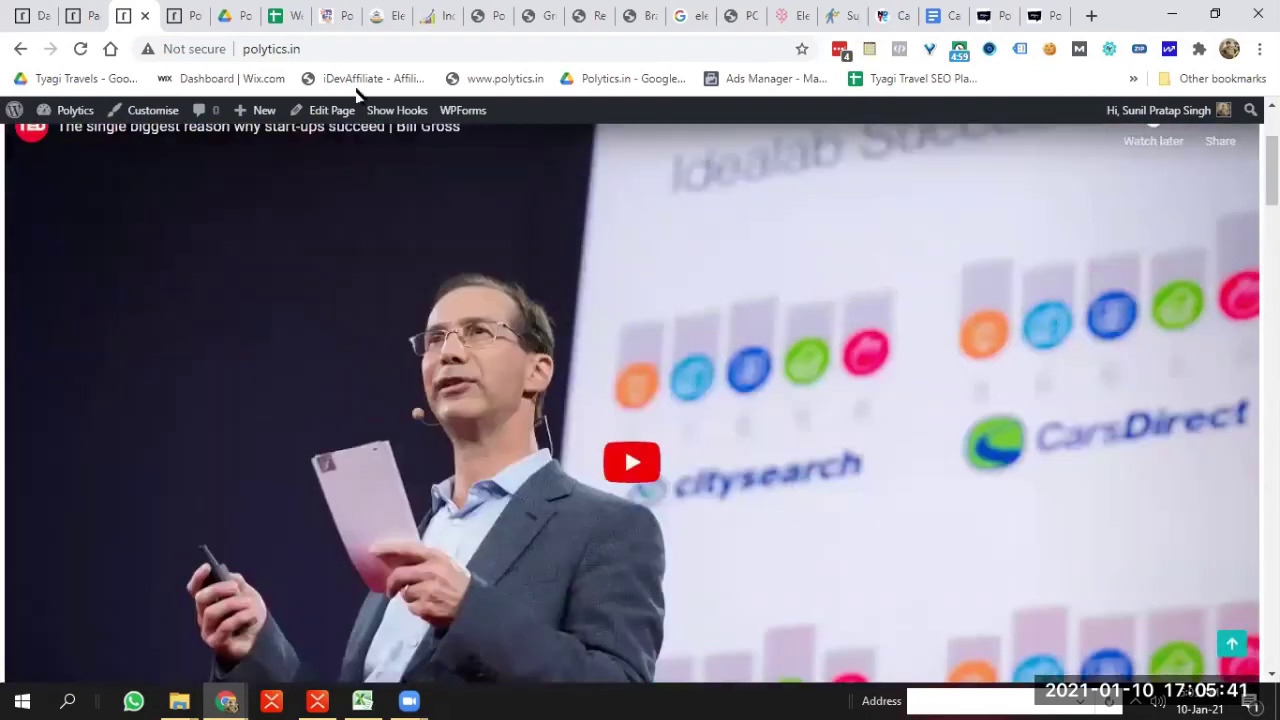
# Open polytics.in in a separate incognito window and look through the imported front page as a logged-out visitor
pyautogui.click(336, 49)
pyautogui.hotkey('ctrl', 'c')
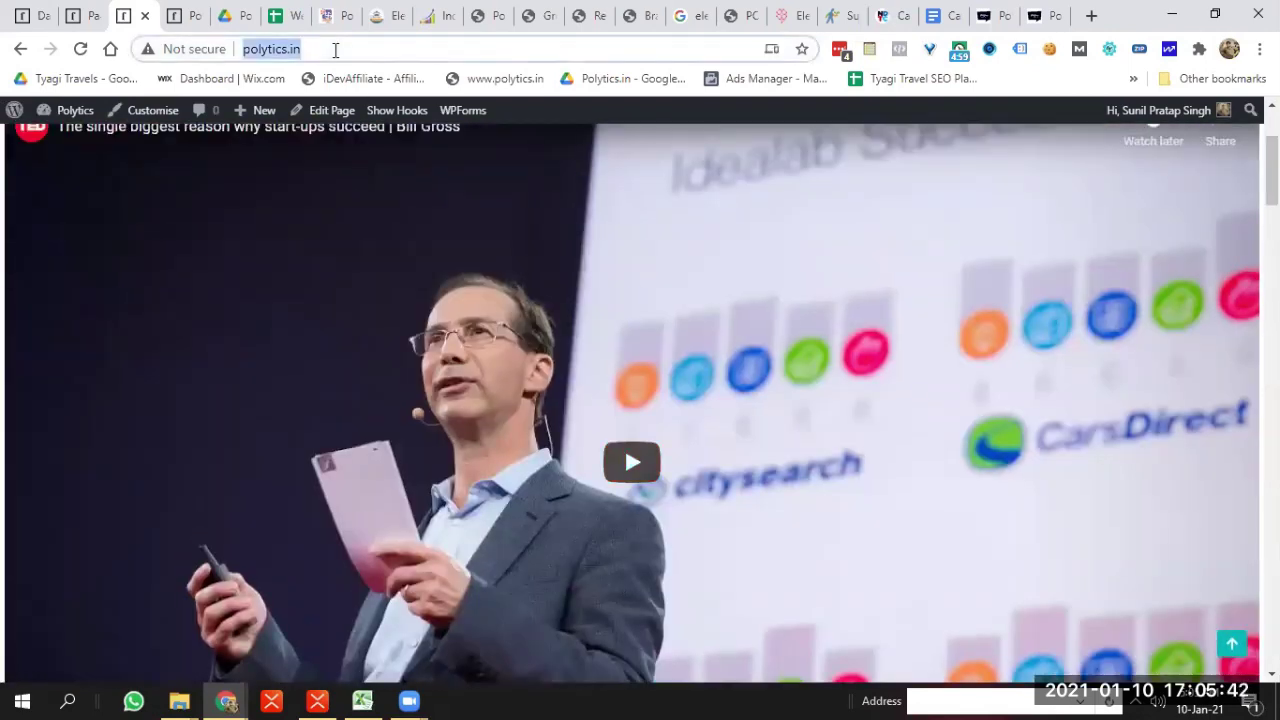
pyautogui.hotkey('ctrl', 'shift', 'n')
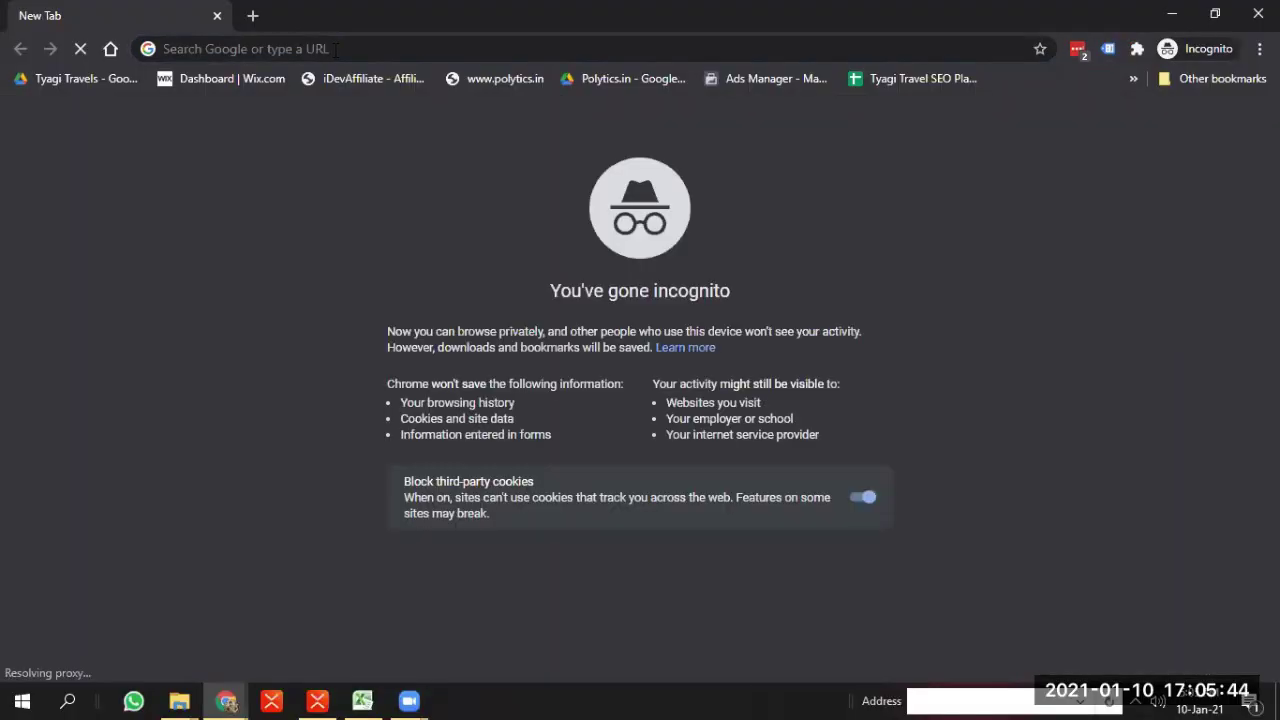
pyautogui.hotkey('ctrl', 'v')
pyautogui.press('Return')
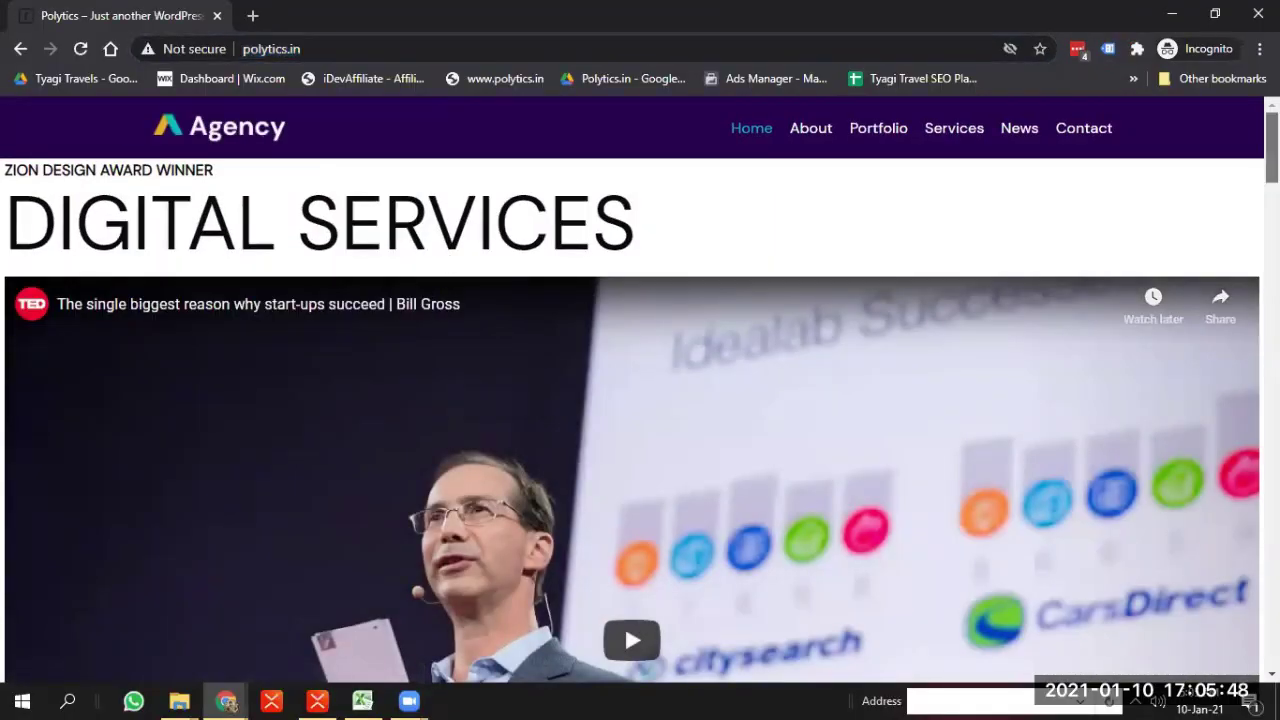
pyautogui.scroll(-15, 640, 390)
pyautogui.scroll(-5, 640, 390)
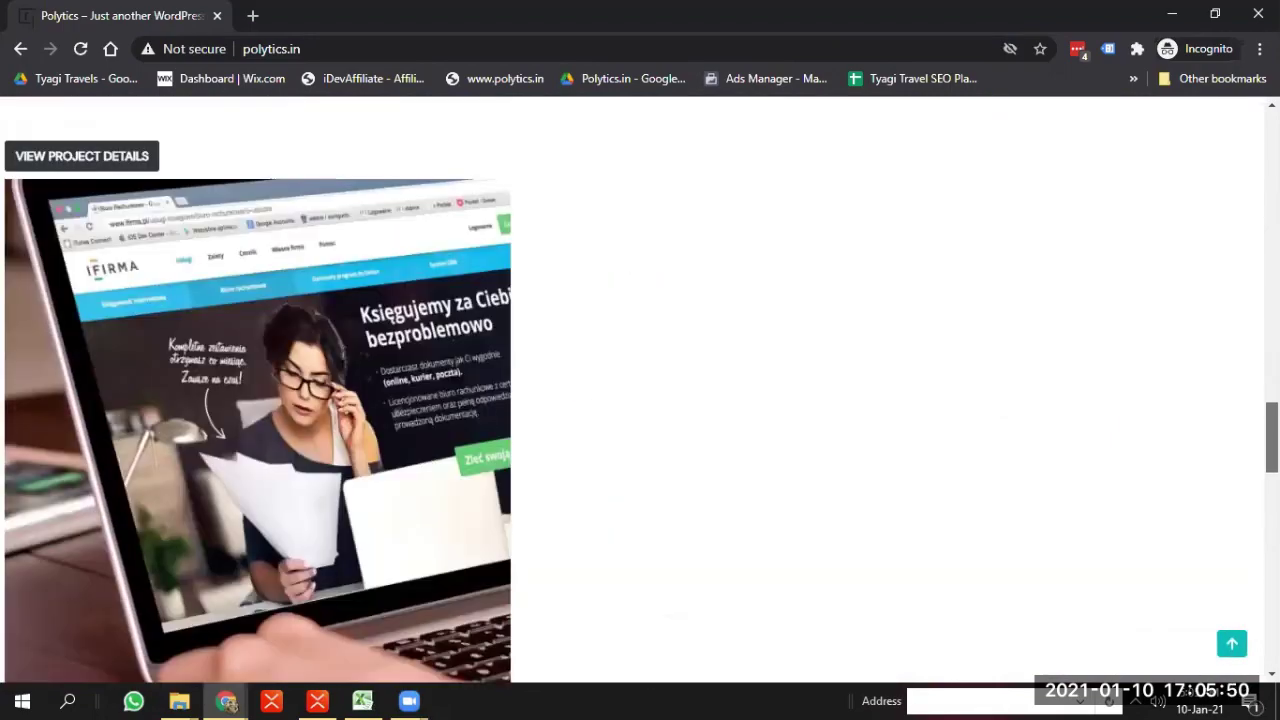
# Visit the Portfolio, Services and About pages of the imported site from its header navigation
pyautogui.press('Home')
pyautogui.click(890, 132)
pyautogui.click(968, 134)
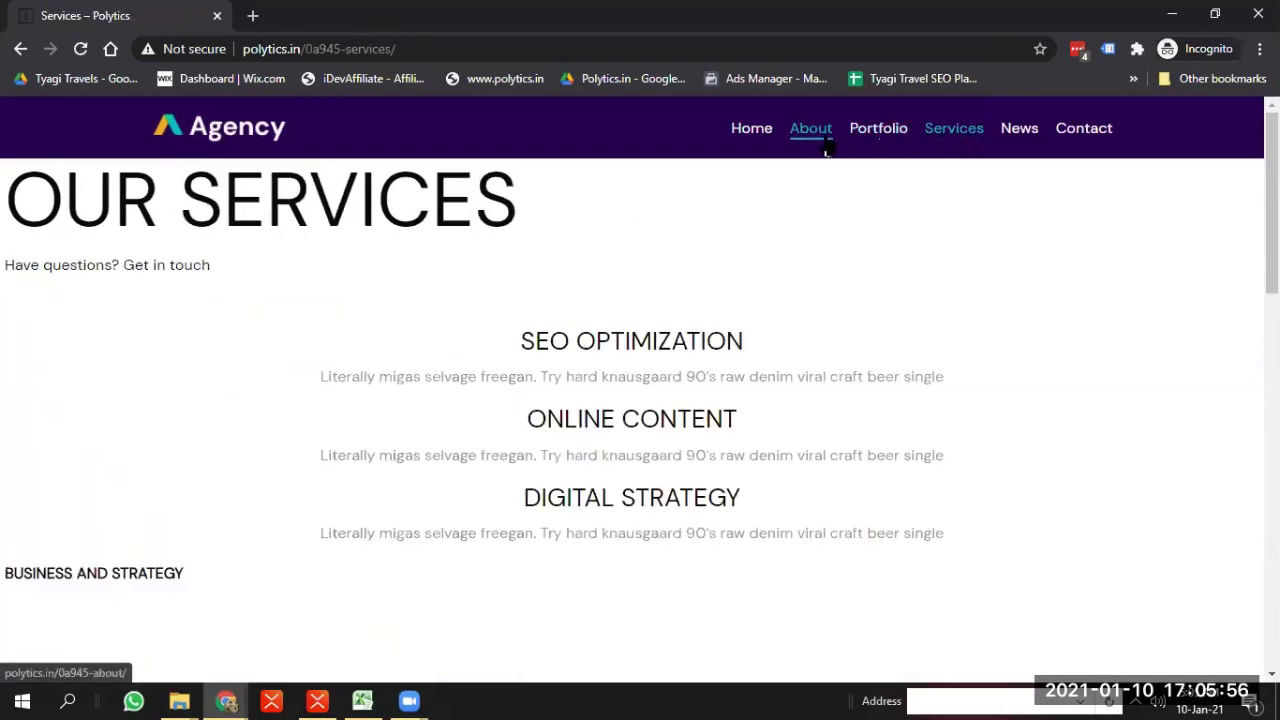
pyautogui.click(825, 148)
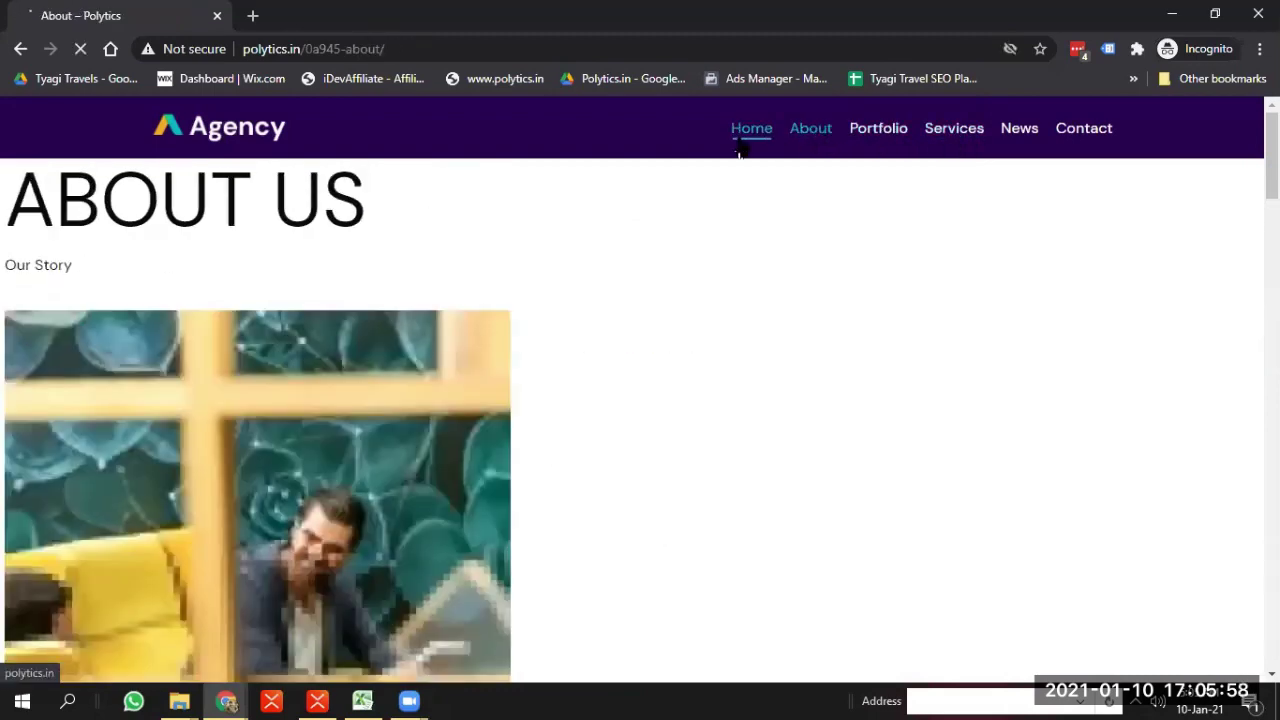
# Return to the logged-in browser window, reload the WordPress Pages list and the outdated polytics.in front page, and view the updated Pages list
pyautogui.hotkey('alt', 'Tab')
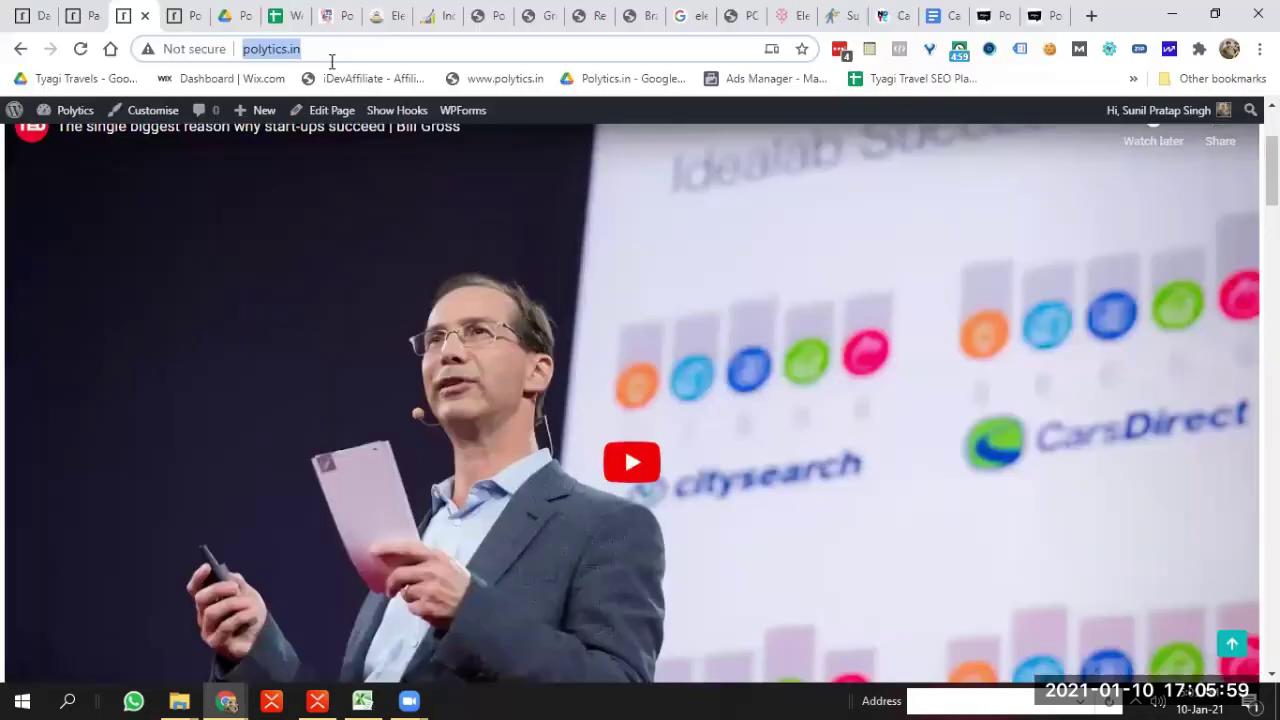
pyautogui.click(66, 12)
pyautogui.moveTo(72, 394)
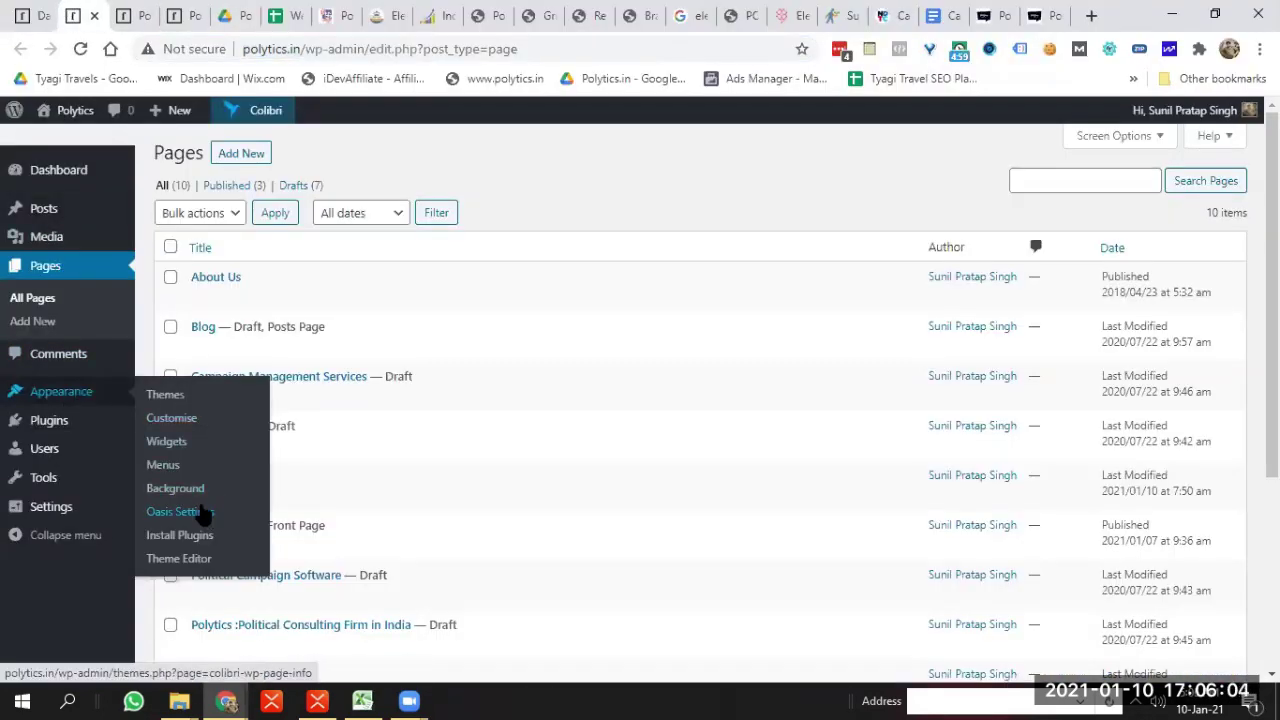
pyautogui.click(81, 48)
pyautogui.click(117, 6)
pyautogui.click(101, 9)
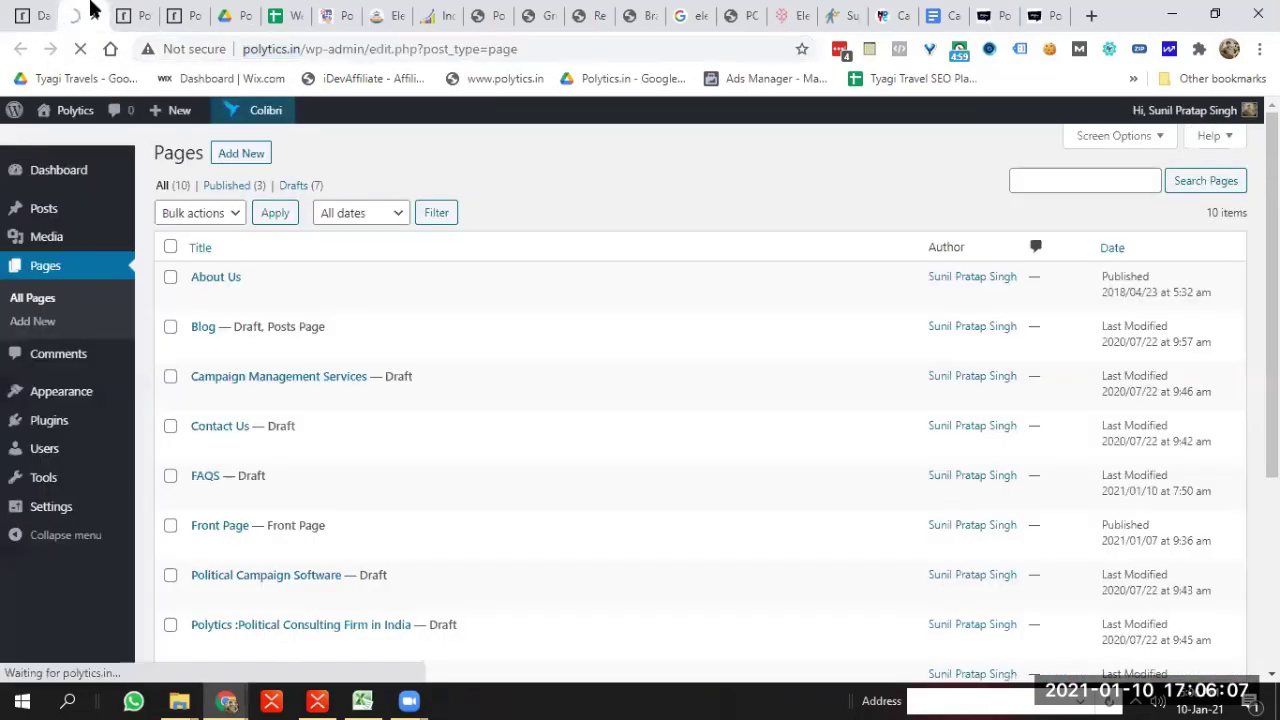
pyautogui.click(186, 15)
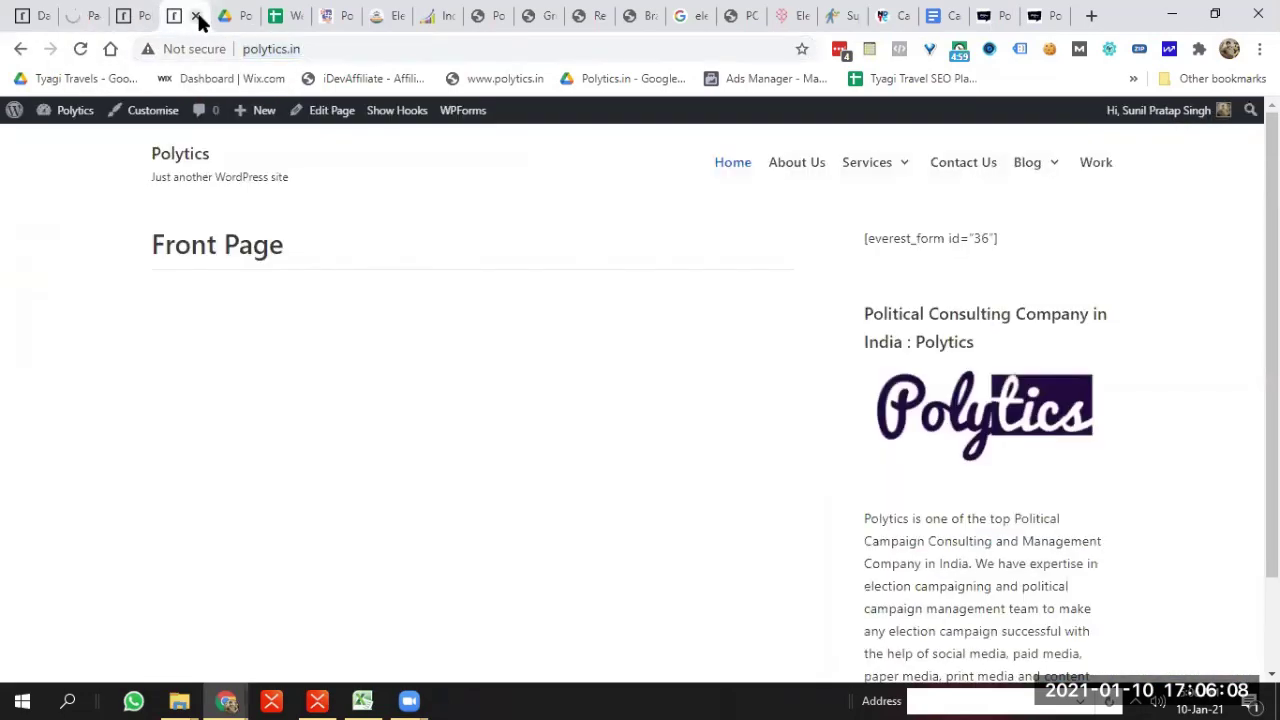
pyautogui.click(75, 48)
pyautogui.click(69, 10)
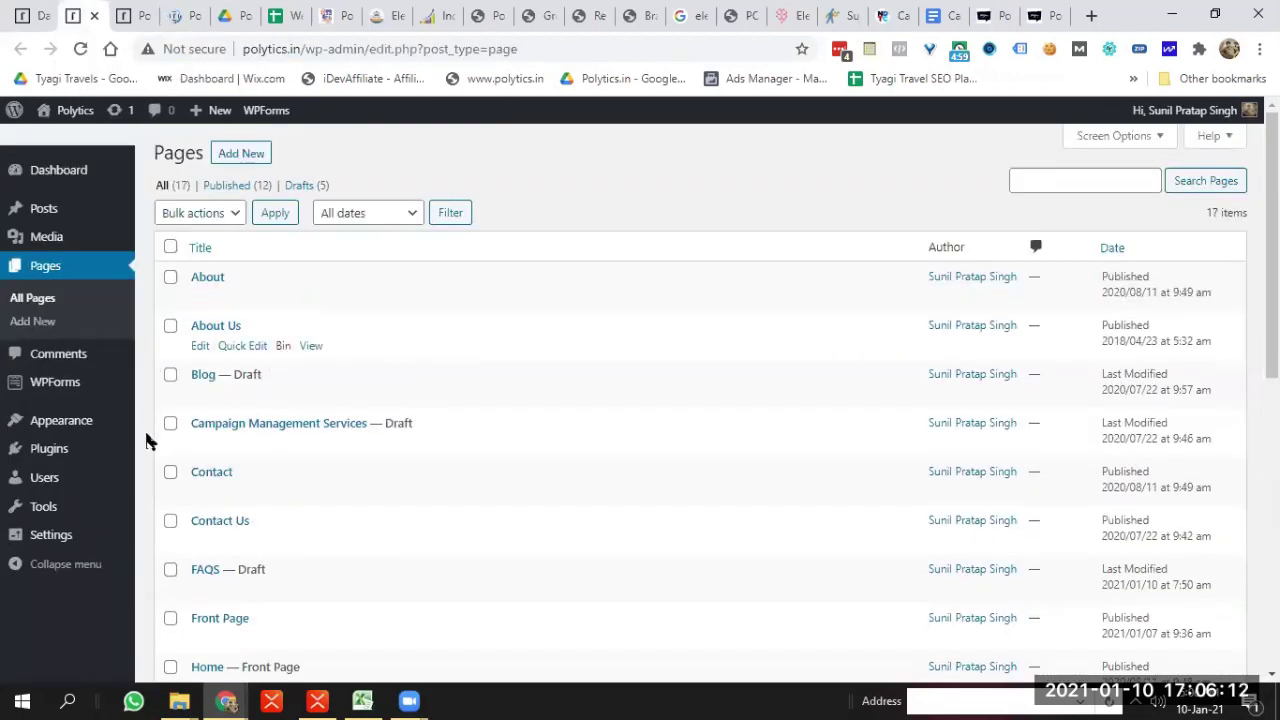
# Open Neve's Starter Sites library and browse the available templates for another design
pyautogui.moveTo(70, 432)
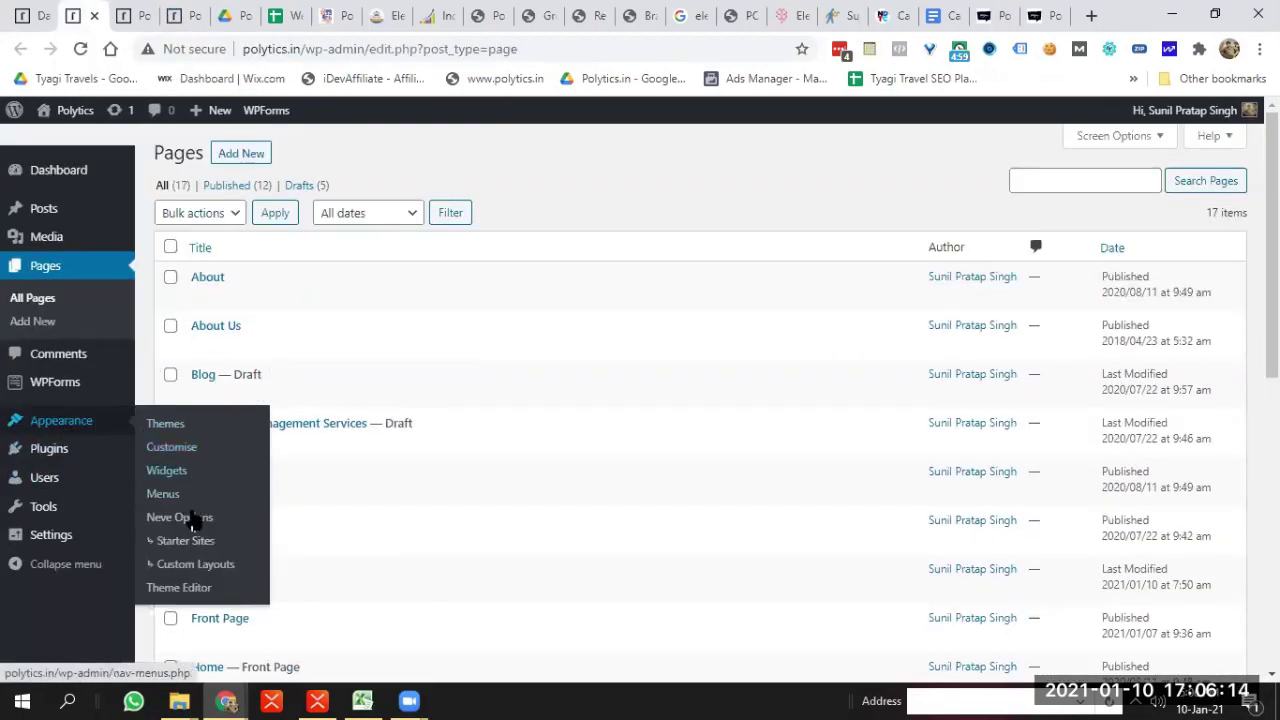
pyautogui.click(192, 543)
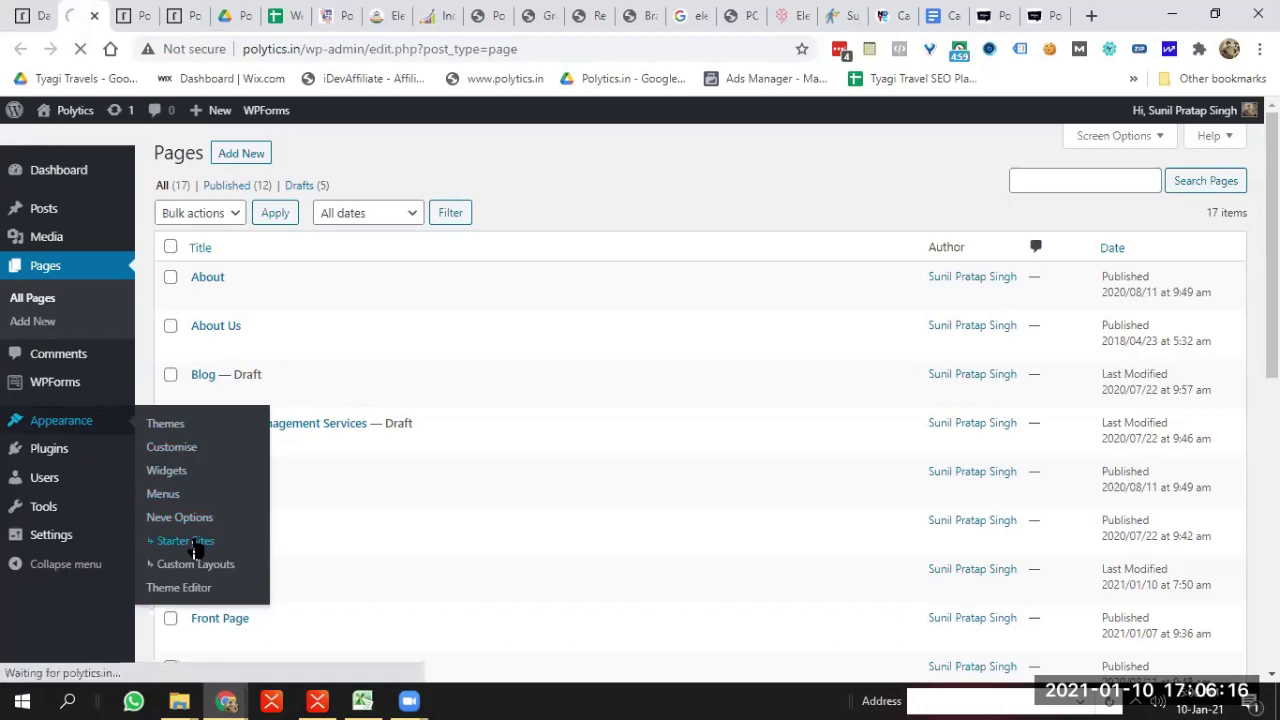
pyautogui.scroll(-1, 870, 278)
pyautogui.scroll(1, 870, 278)
pyautogui.scroll(-4, 870, 278)
pyautogui.scroll(-3, 715, 458)
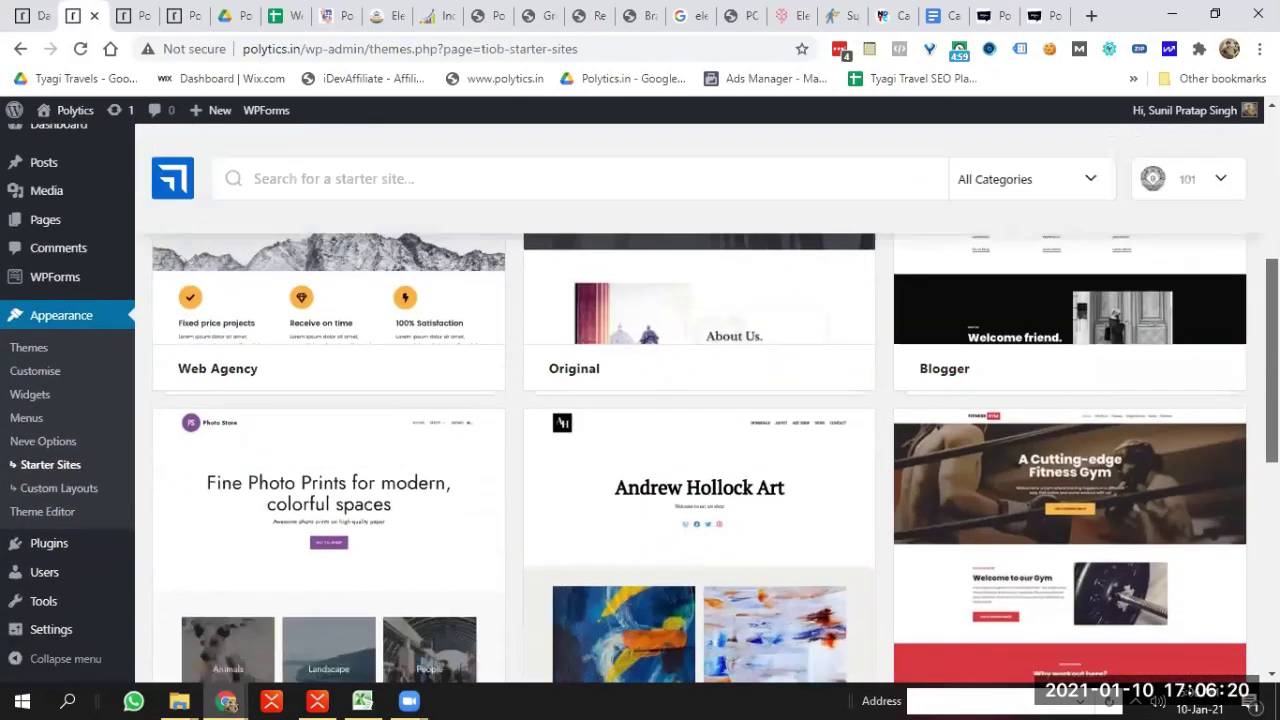
pyautogui.scroll(-3, 715, 458)
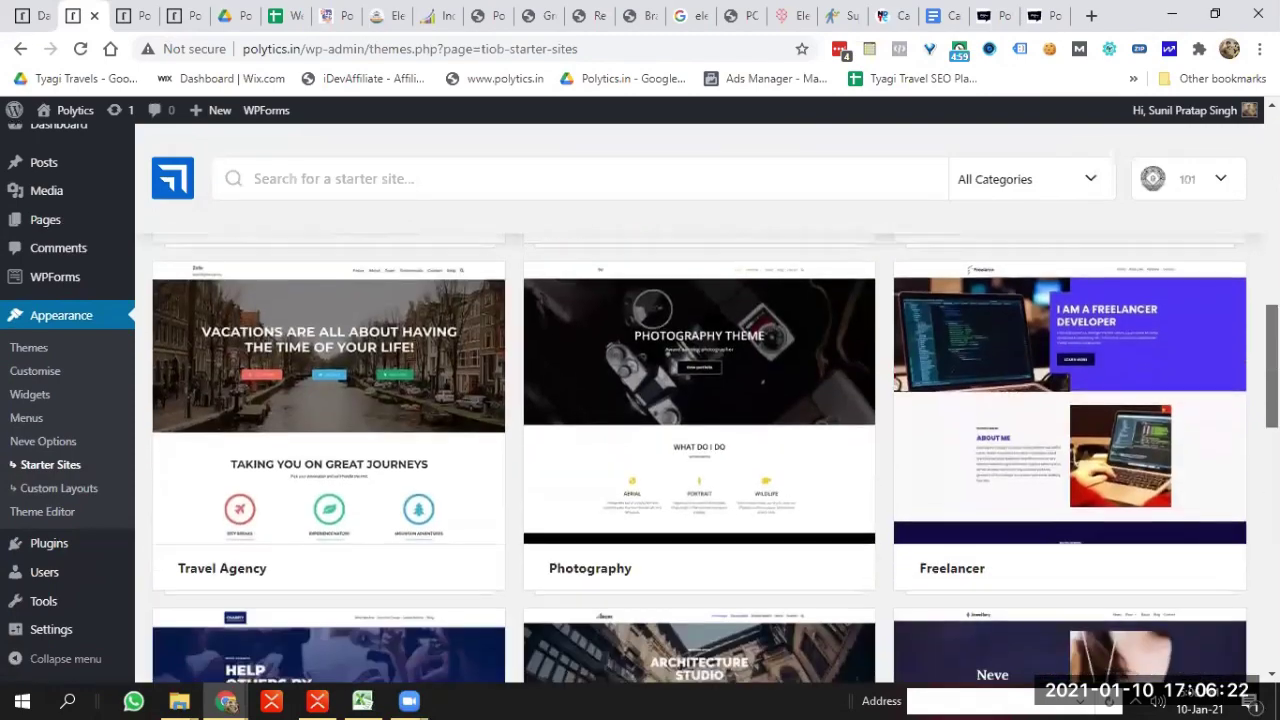
pyautogui.scroll(-6, 716, 458)
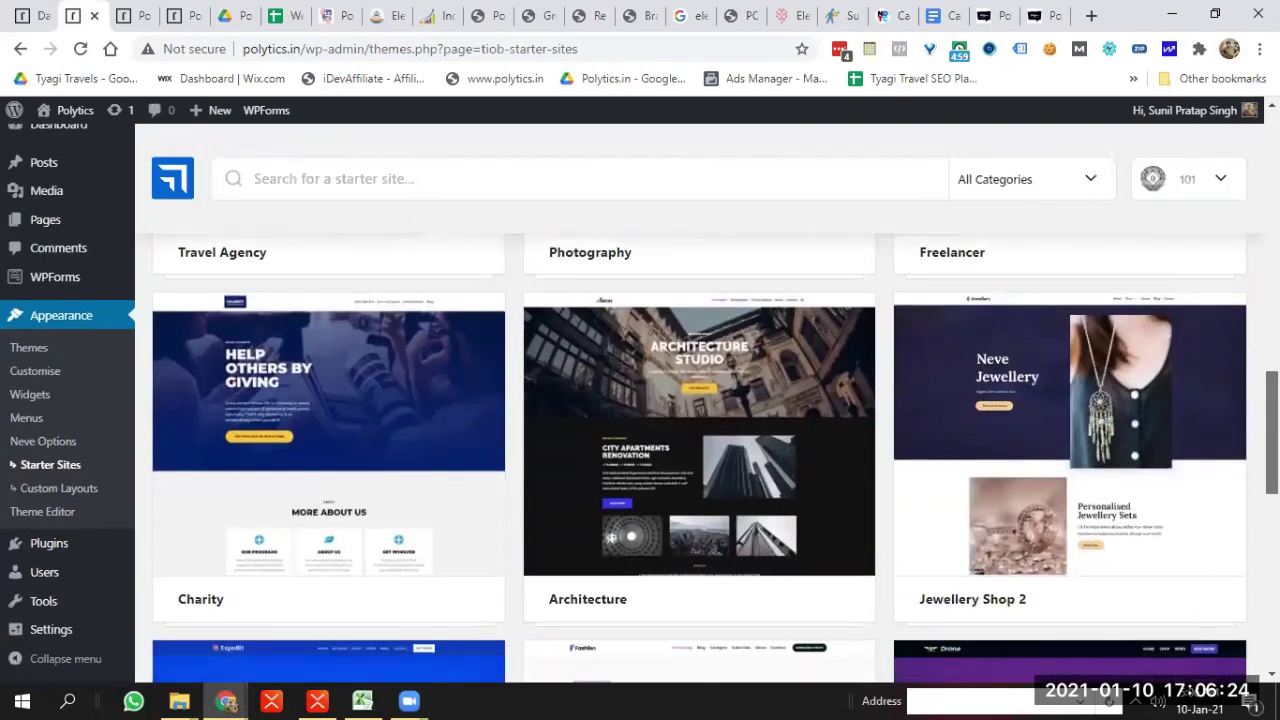
pyautogui.scroll(-4, 715, 458)
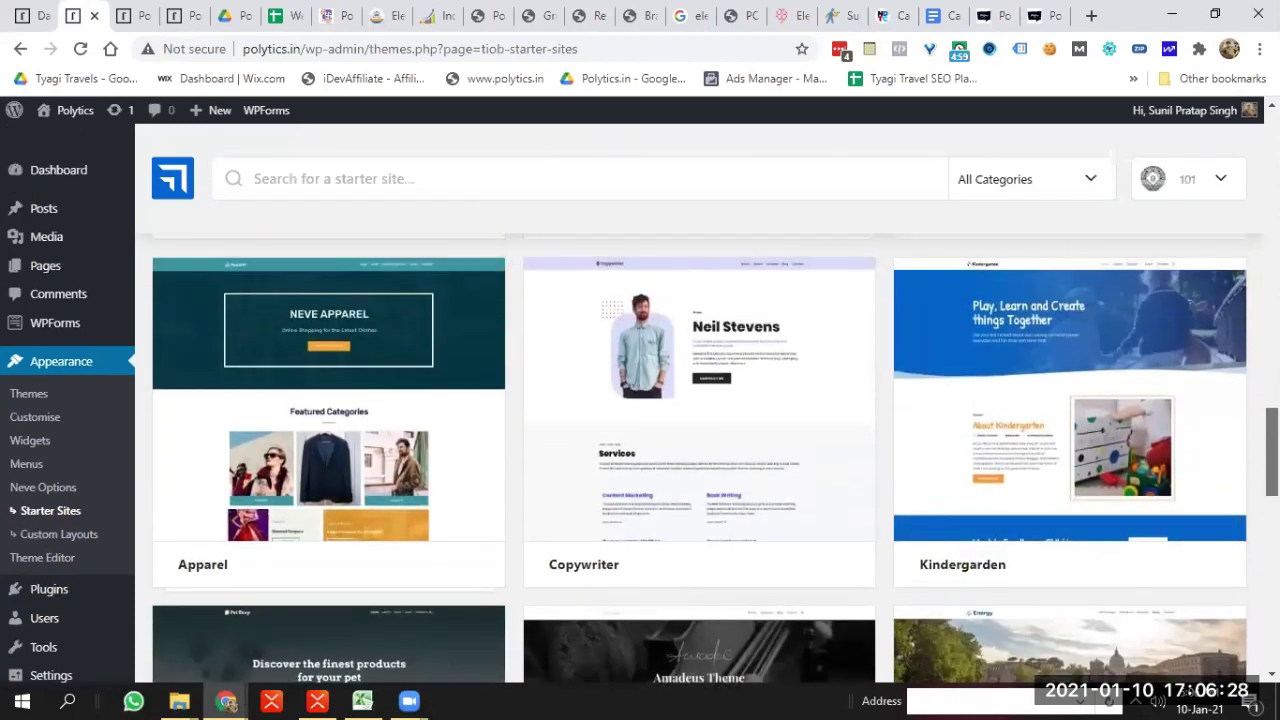
# Import the entire Copywriter starter site with content, customizer settings and widgets, leaving the Contact Form by WPForms plugin disabled
pyautogui.moveTo(661, 459)
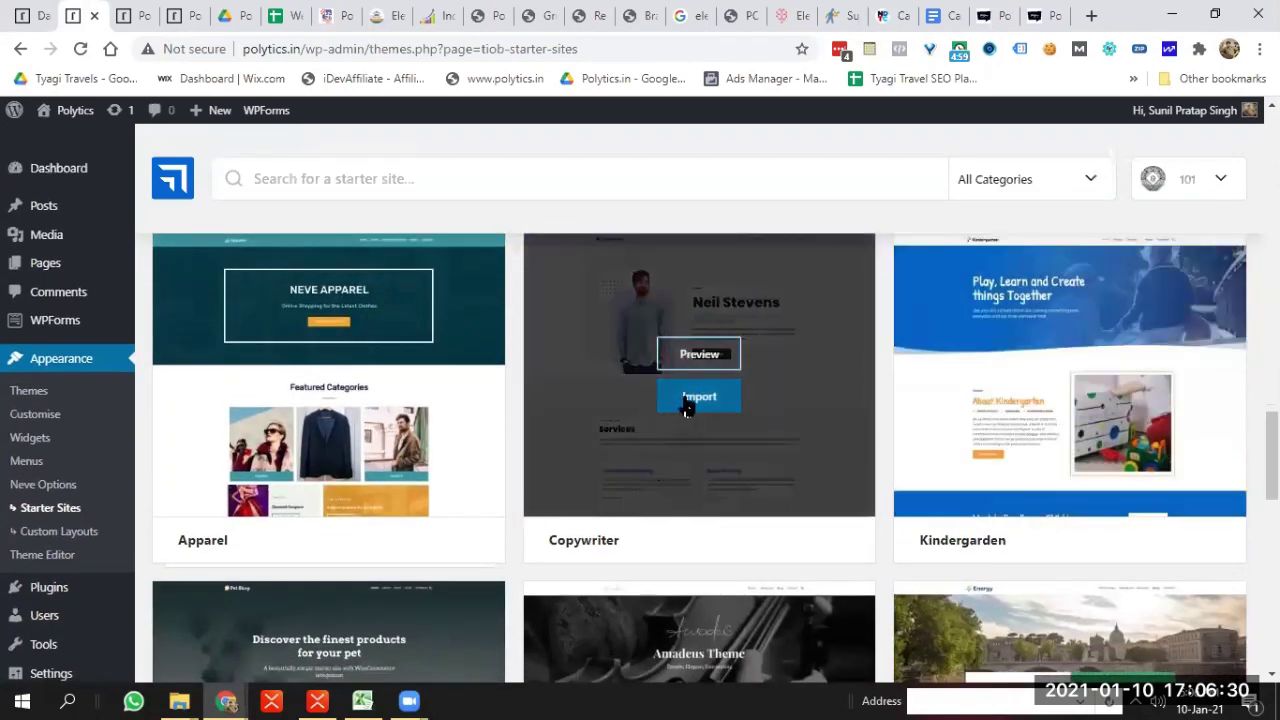
pyautogui.click(688, 398)
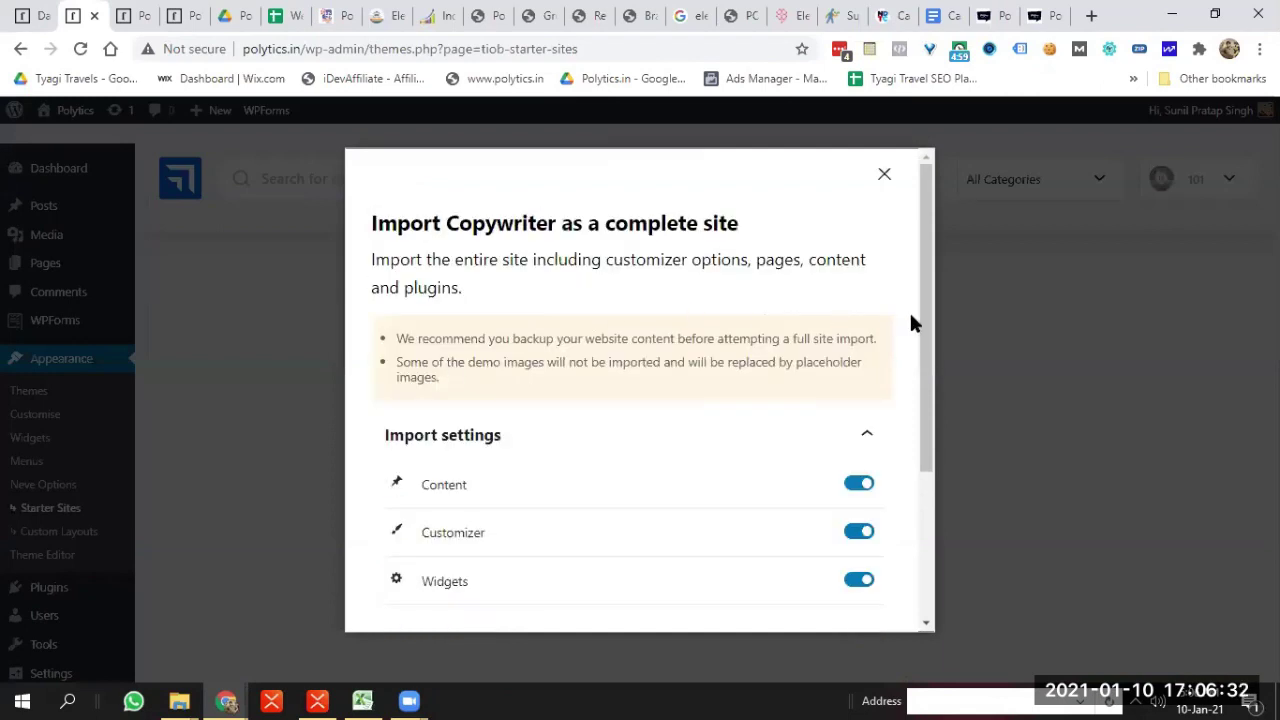
pyautogui.moveTo(922, 370); pyautogui.dragTo(923, 545)
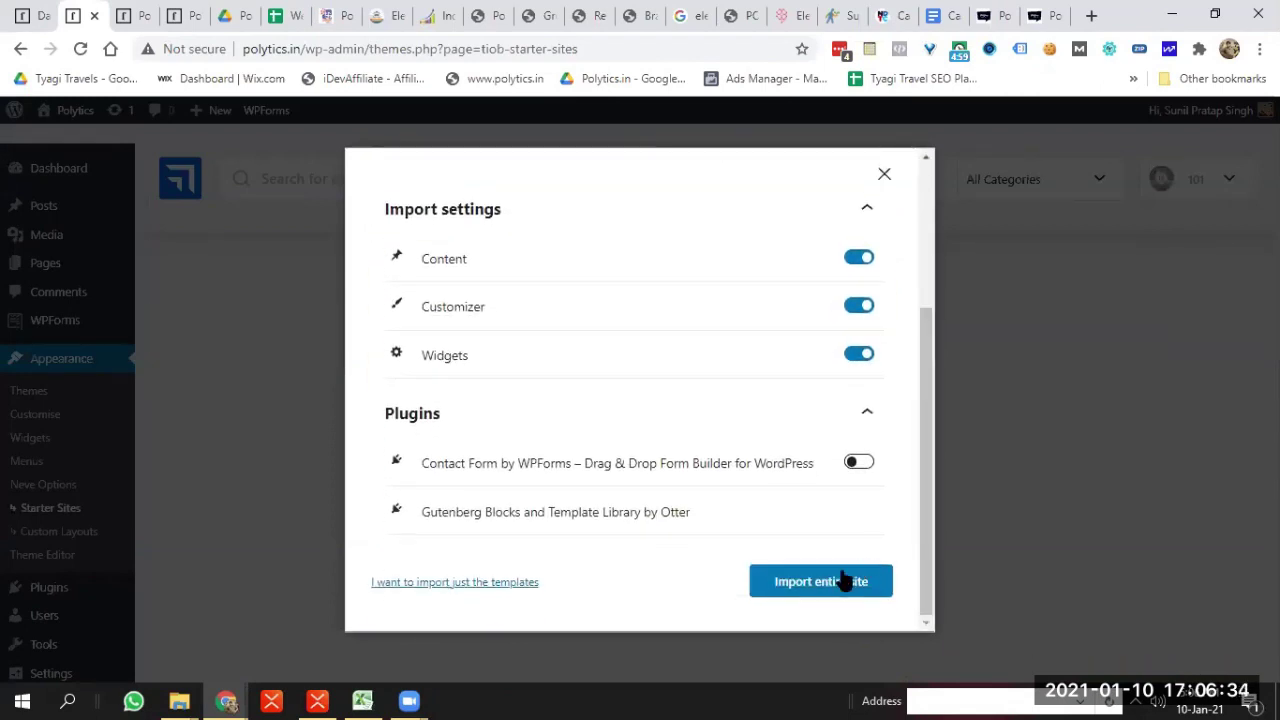
pyautogui.click(820, 585)
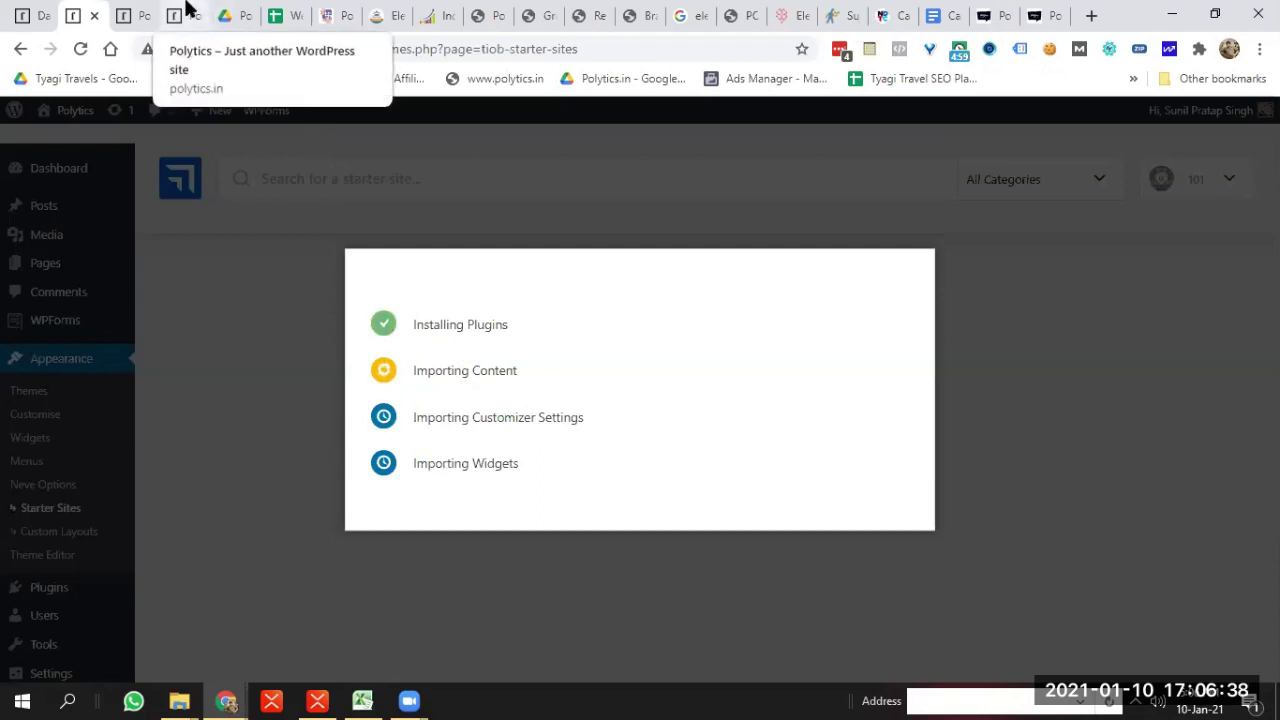
# Reload the polytics.in front page during the import, and open the WPForms forms overview in a new tab
pyautogui.click(187, 12)
pyautogui.click(79, 50)
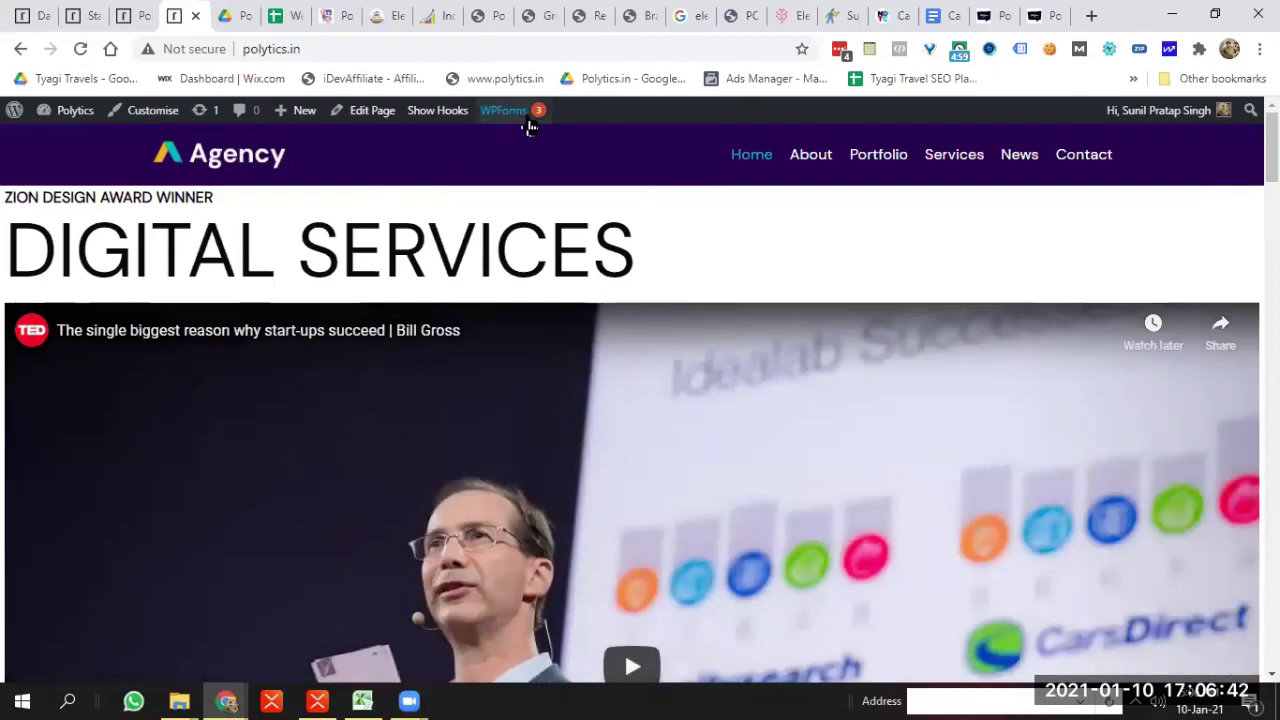
pyautogui.moveTo(527, 118)
pyautogui.click(80, 49)
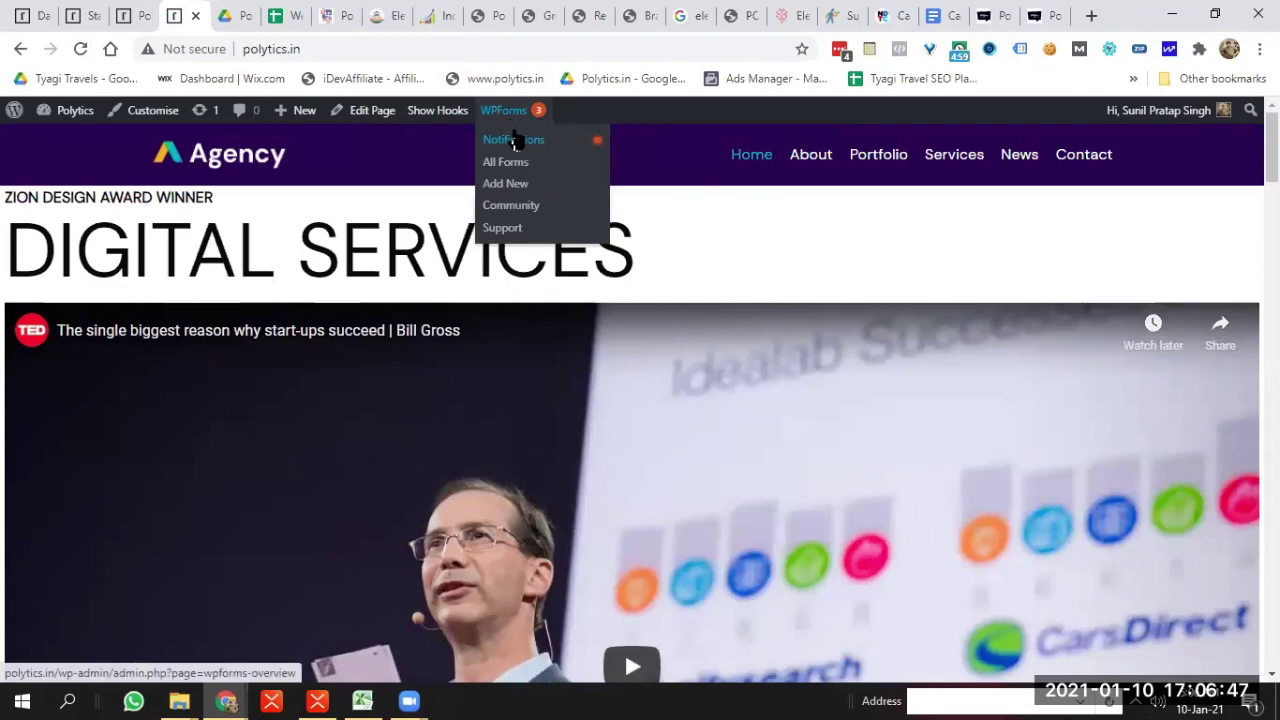
pyautogui.middleClick(437, 110)
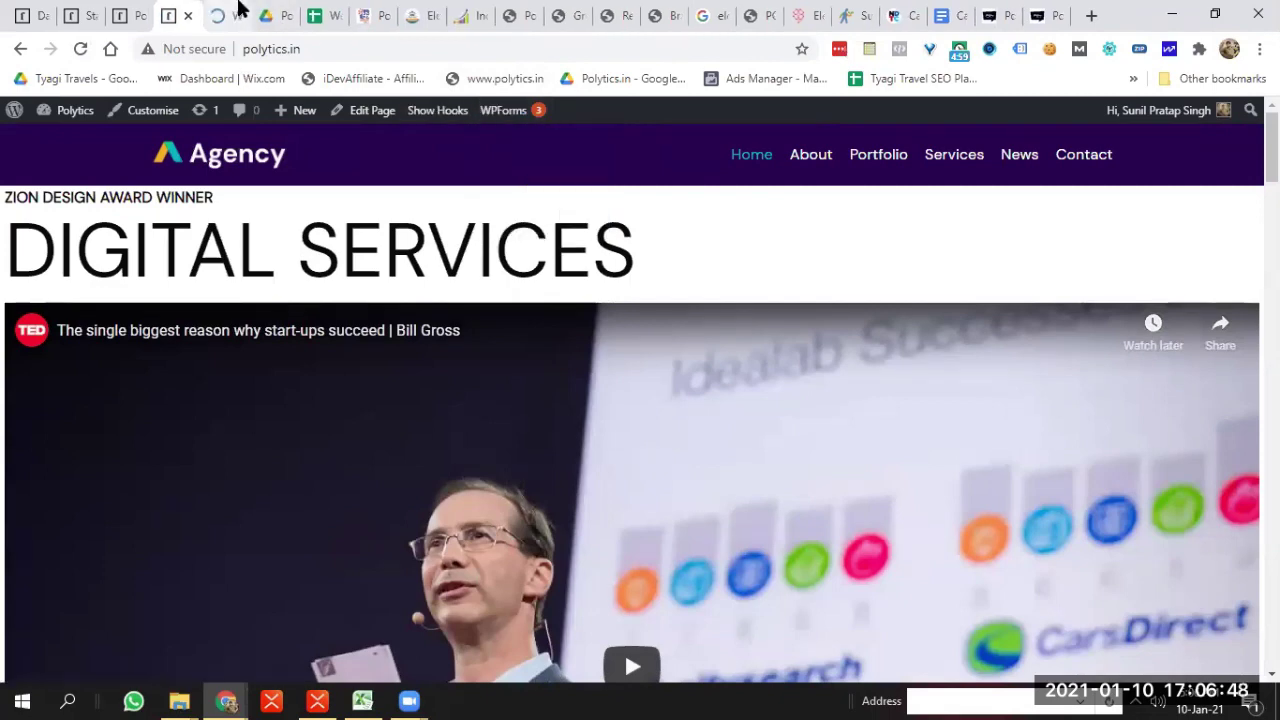
pyautogui.click(230, 14)
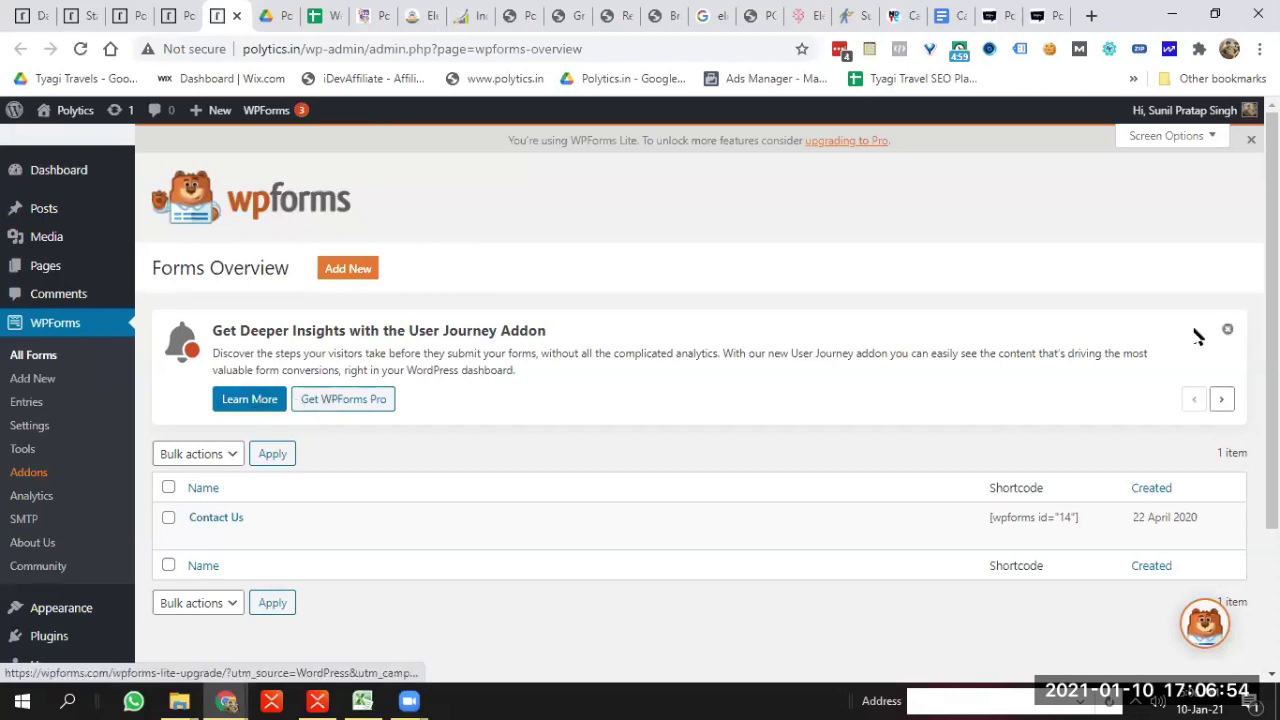
# Dismiss the User Journey Addon notice and close the WPForms overview tab
pyautogui.click(1226, 329)
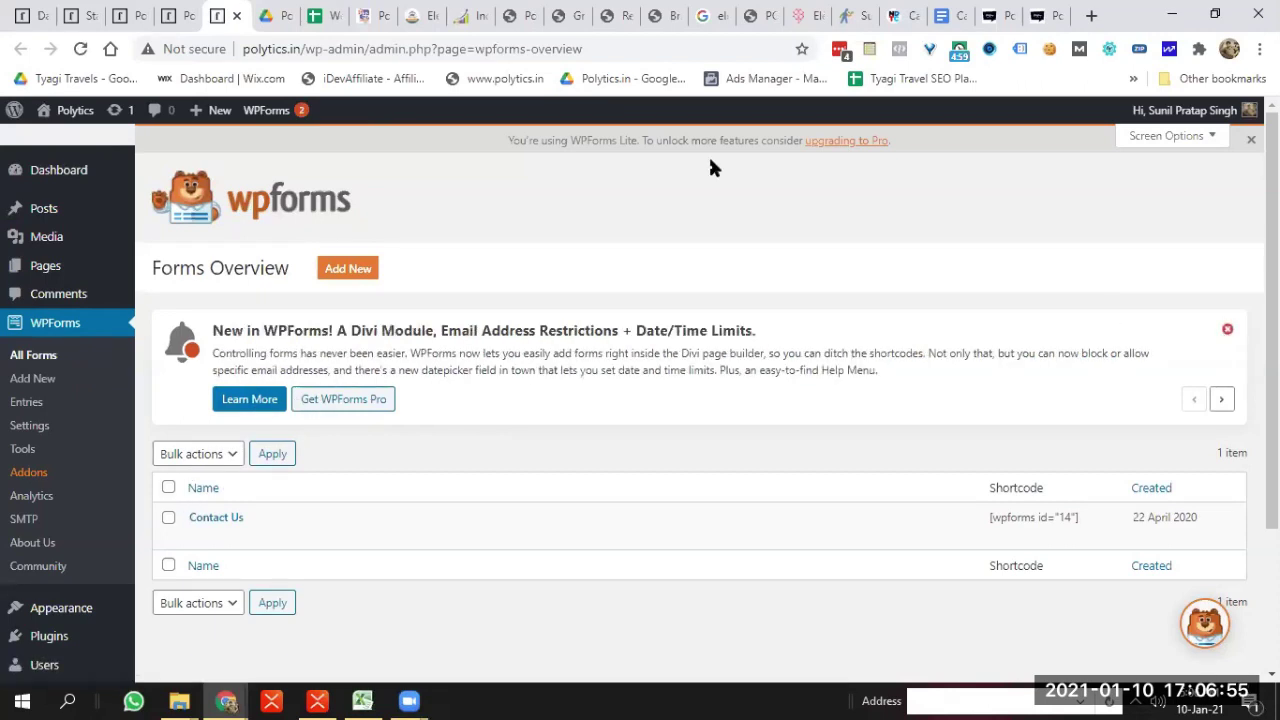
pyautogui.click(238, 16)
# Reload the polytics.in front page, look through its full length, and jump to its Services section
pyautogui.click(81, 49)
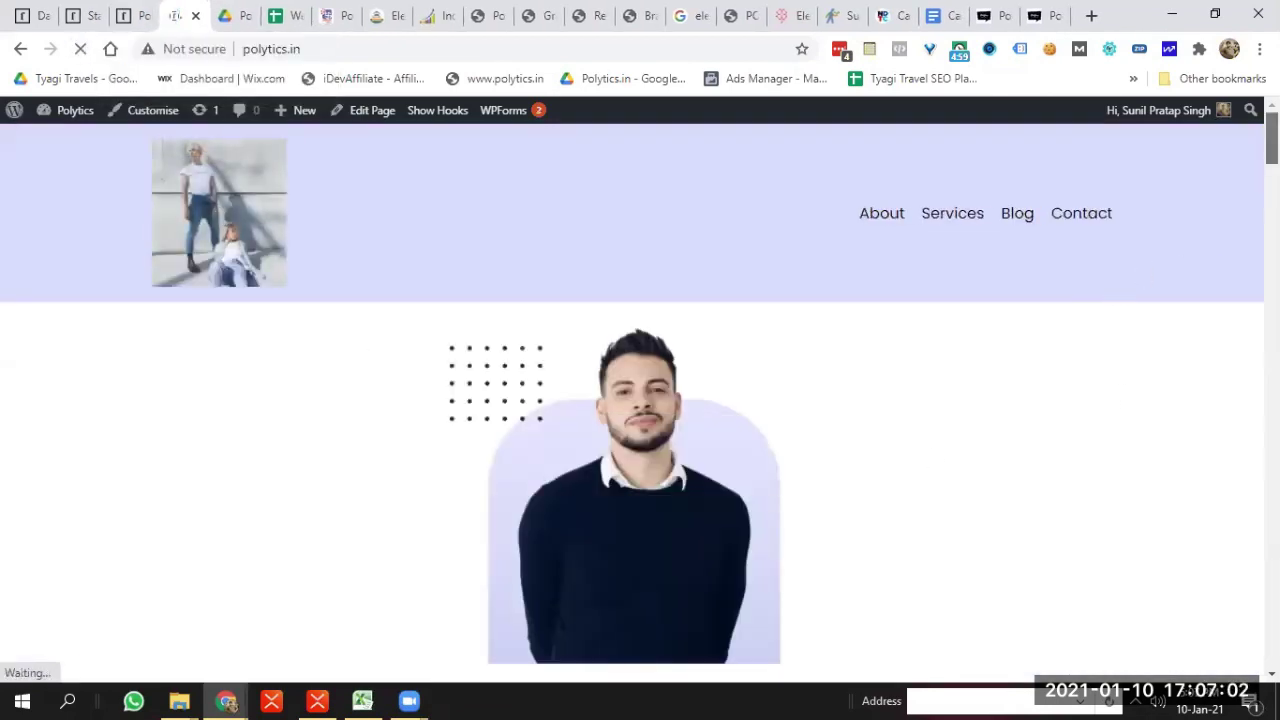
pyautogui.scroll(-8, 640, 400)
pyautogui.scroll(-10, 640, 400)
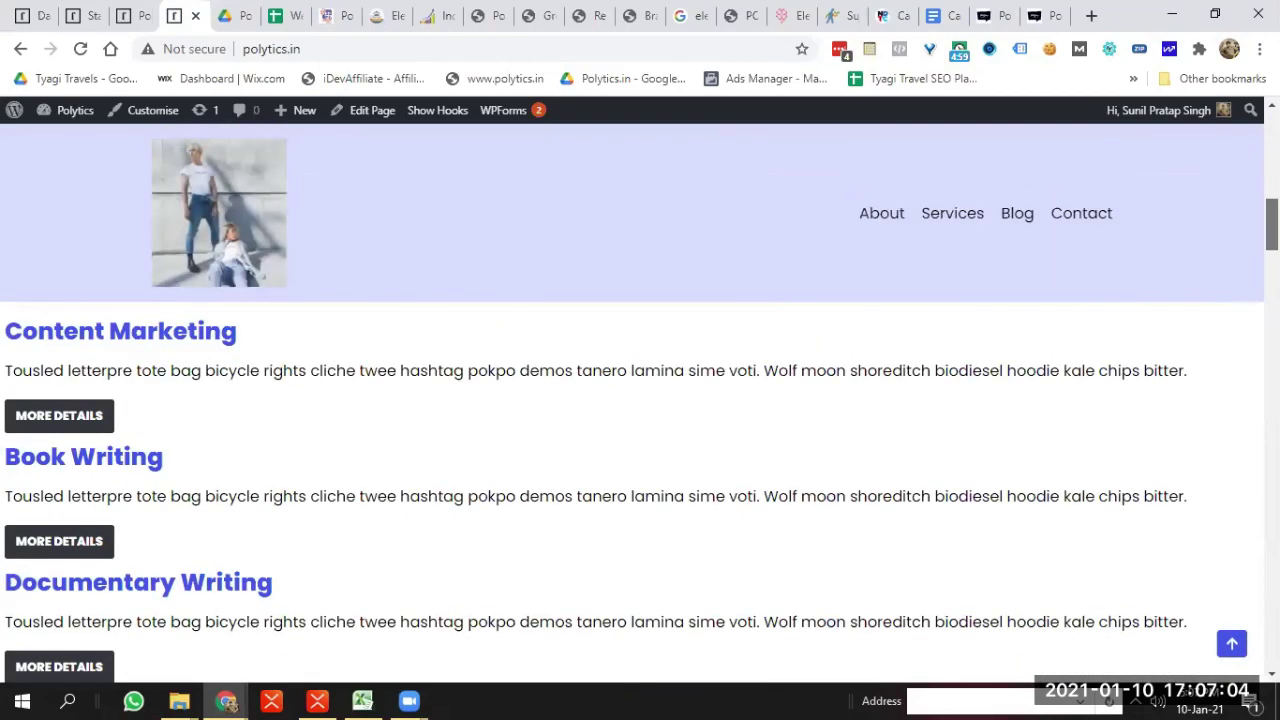
pyautogui.scroll(-15, 640, 400)
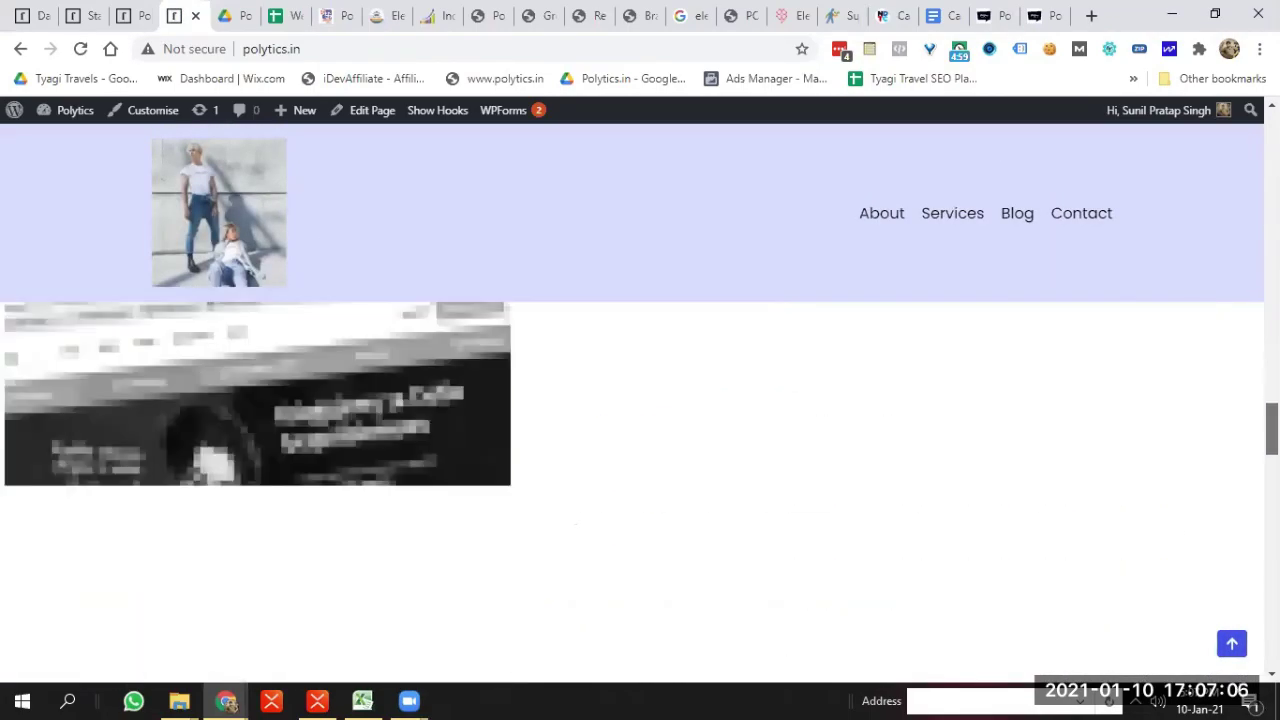
pyautogui.scroll(-1, 640, 400)
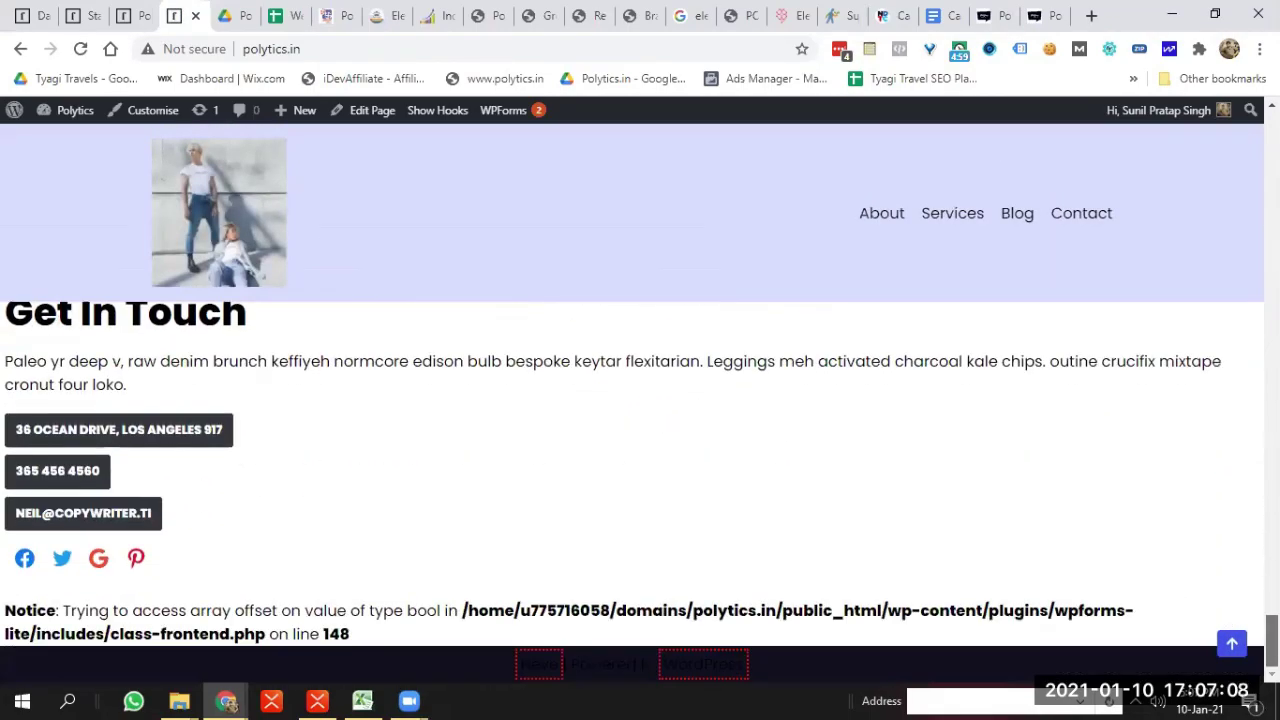
pyautogui.click(111, 50)
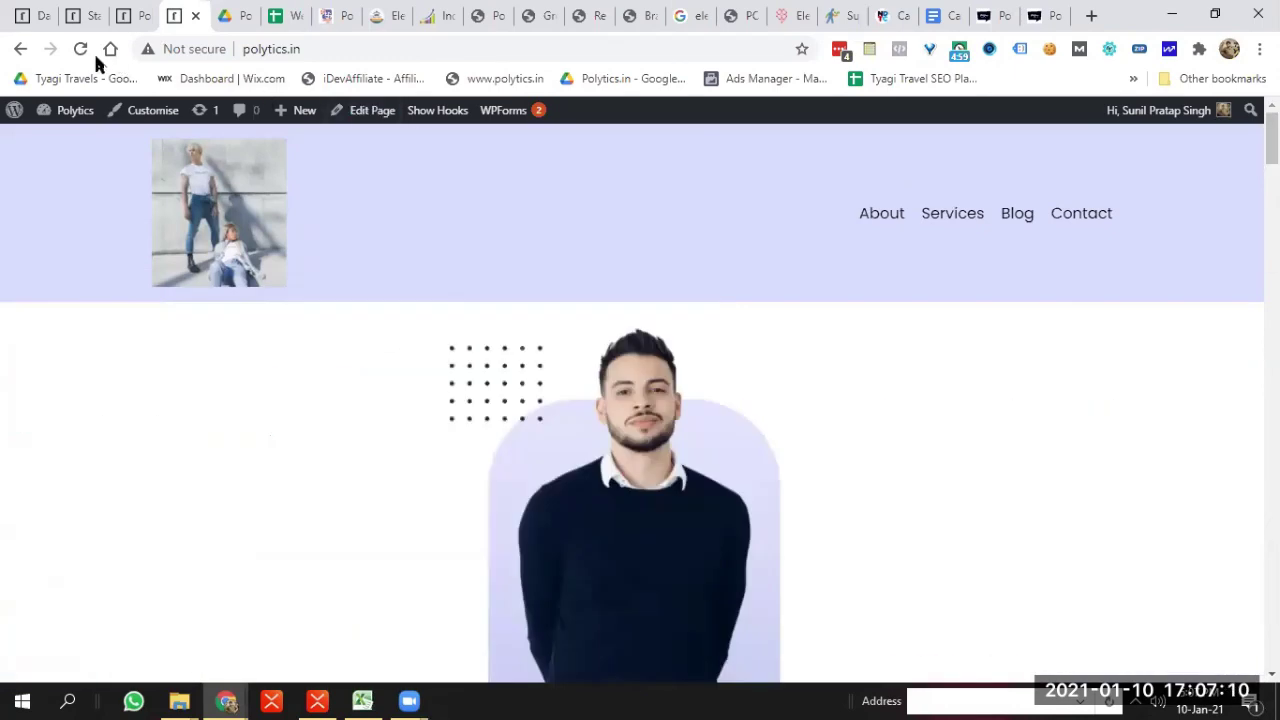
pyautogui.click(72, 56)
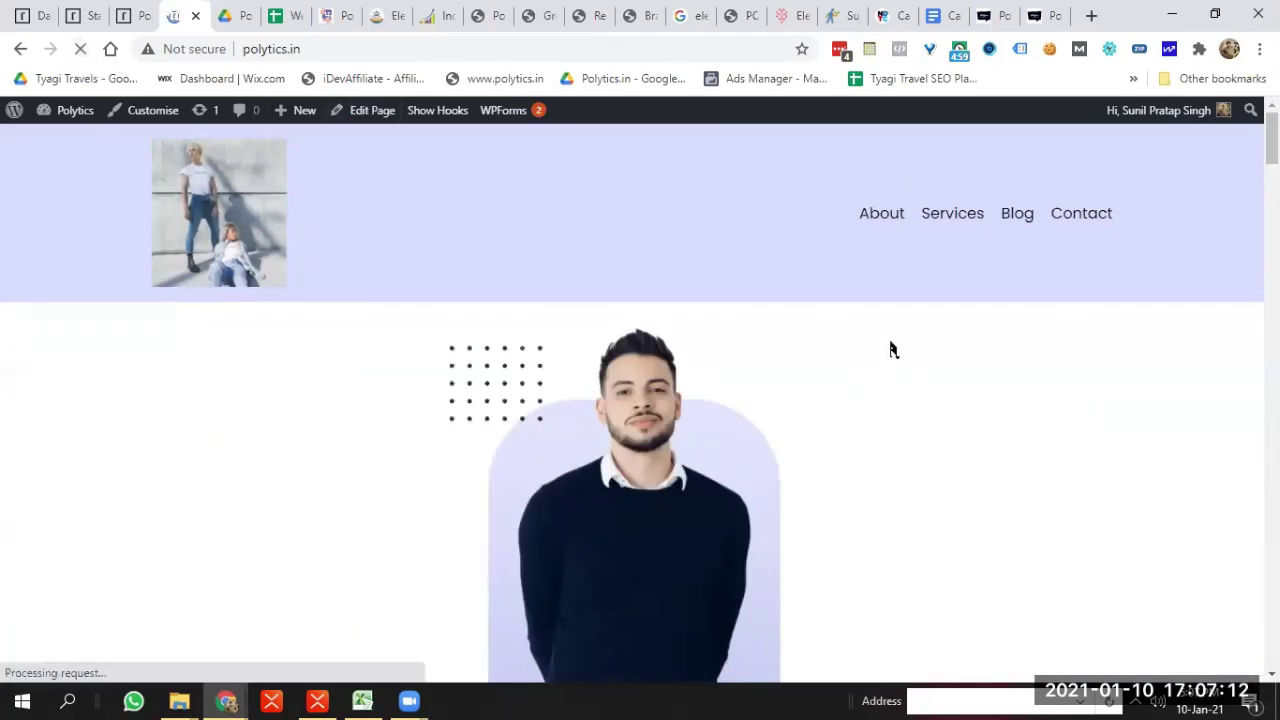
pyautogui.click(957, 215)
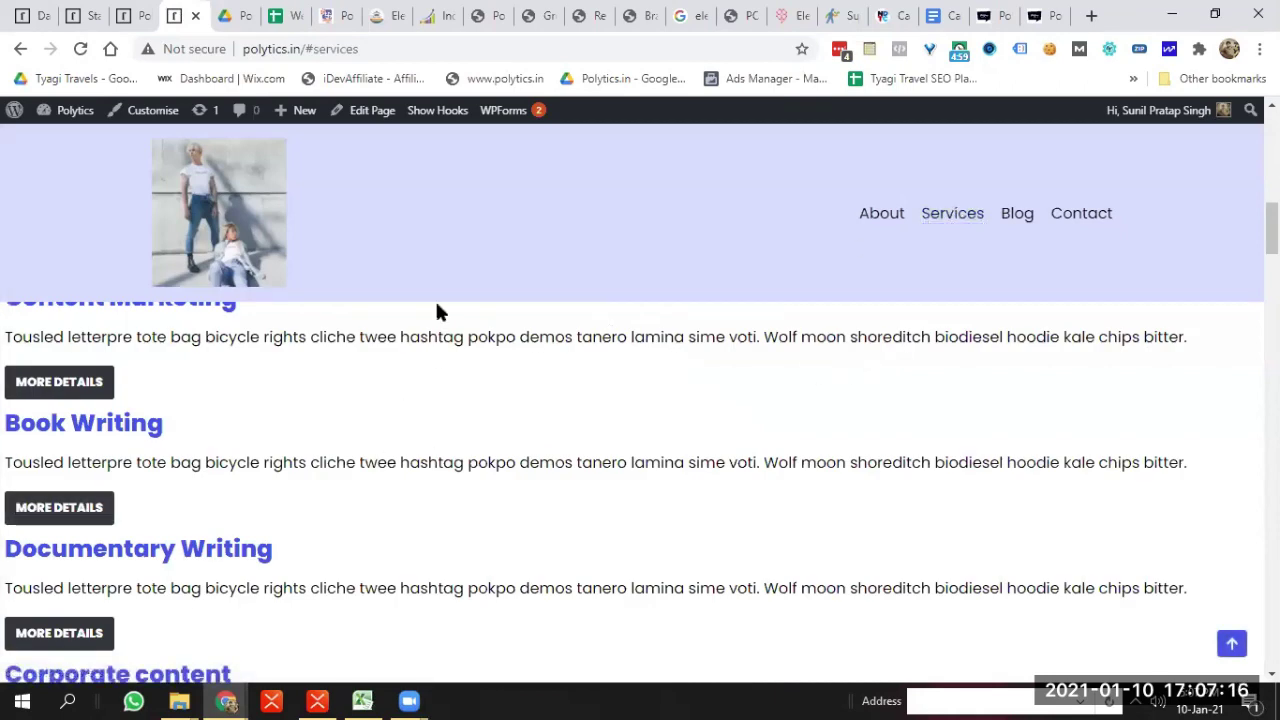
# Load plussizestore.in in the Political India Venture tab and look through its home page down to the end
pyautogui.click(489, 13)
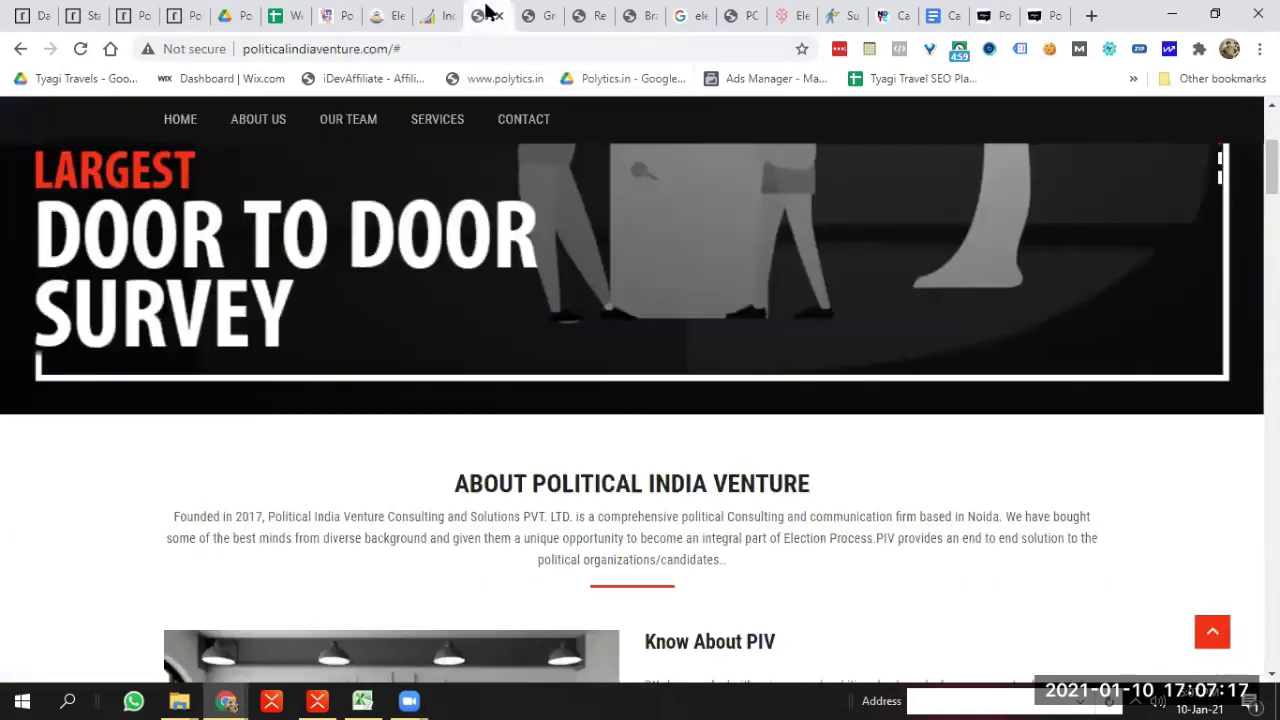
pyautogui.click(436, 50)
pyautogui.write('plussizestore.in')
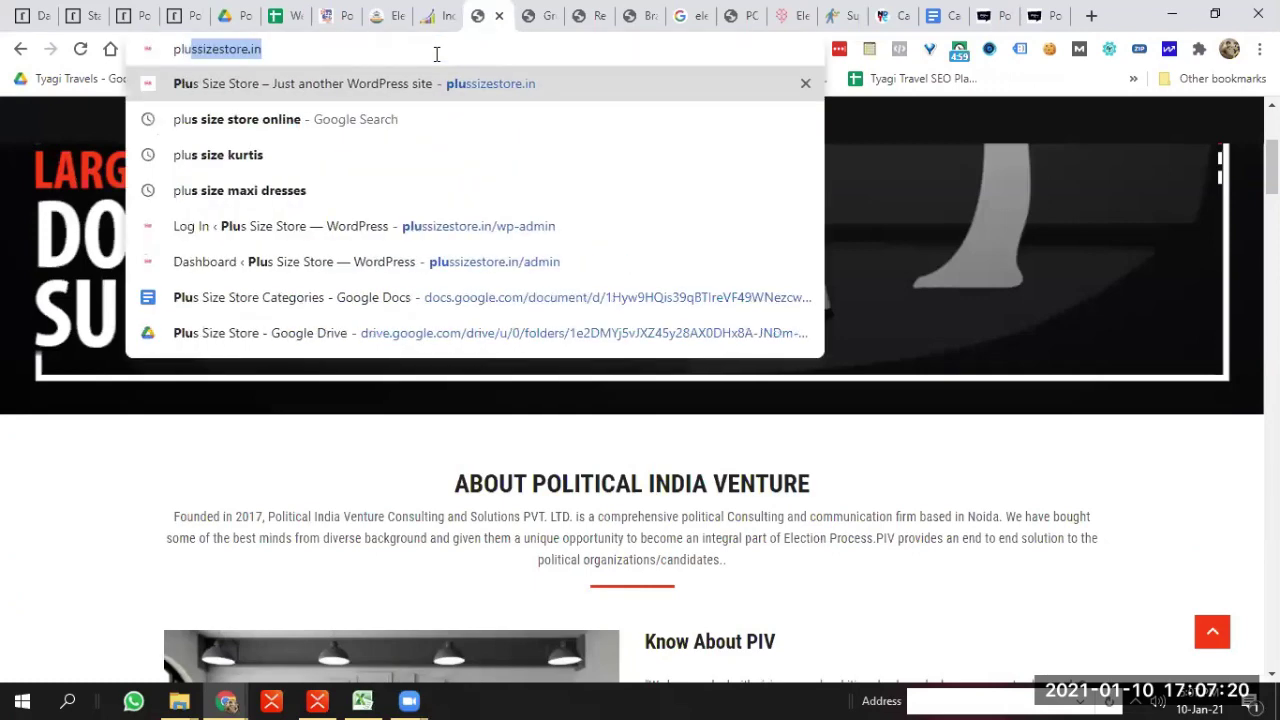
pyautogui.press('Return')
pyautogui.click(436, 50)
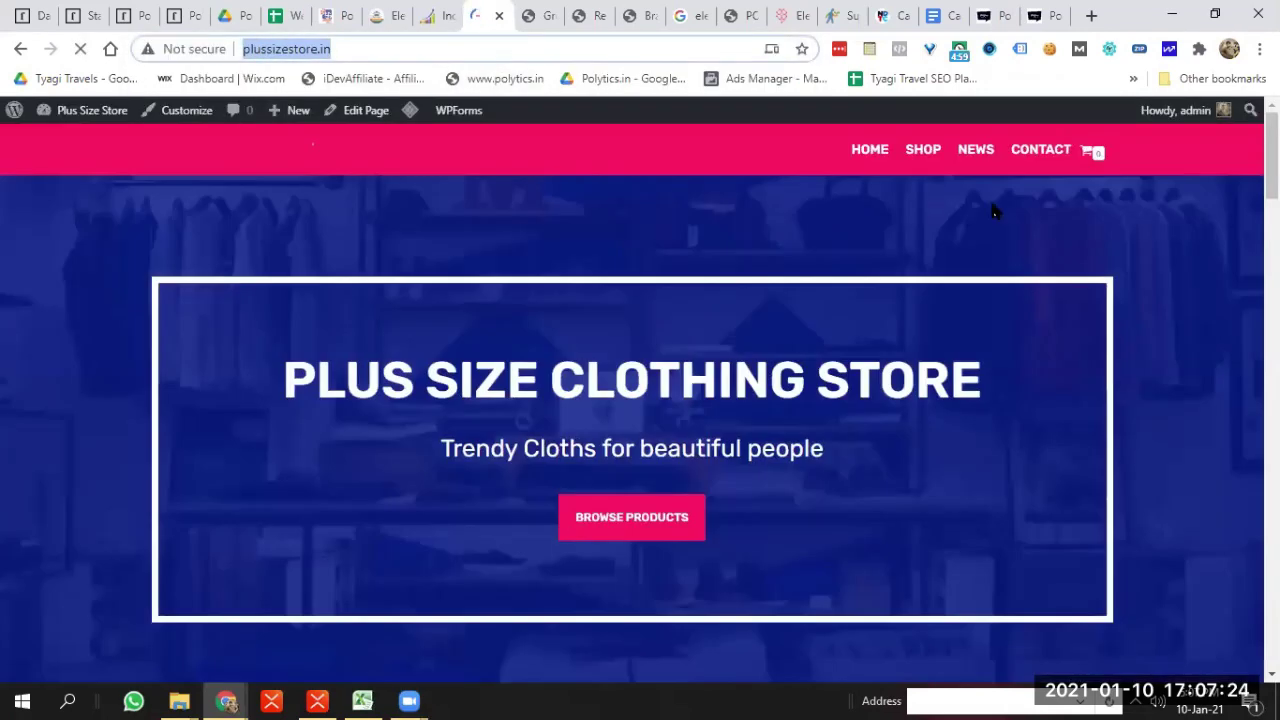
pyautogui.scroll(-15, 640, 400)
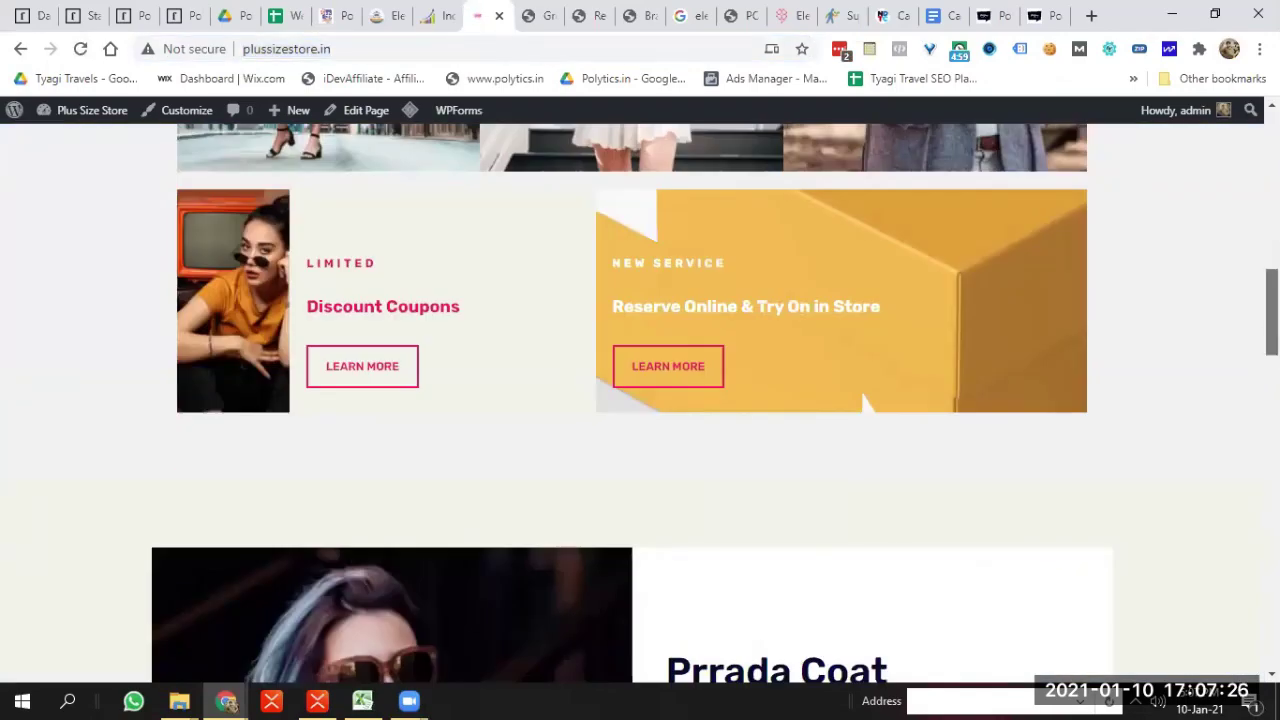
pyautogui.scroll(-7, 640, 400)
pyautogui.press('End')
pyautogui.press('Home')
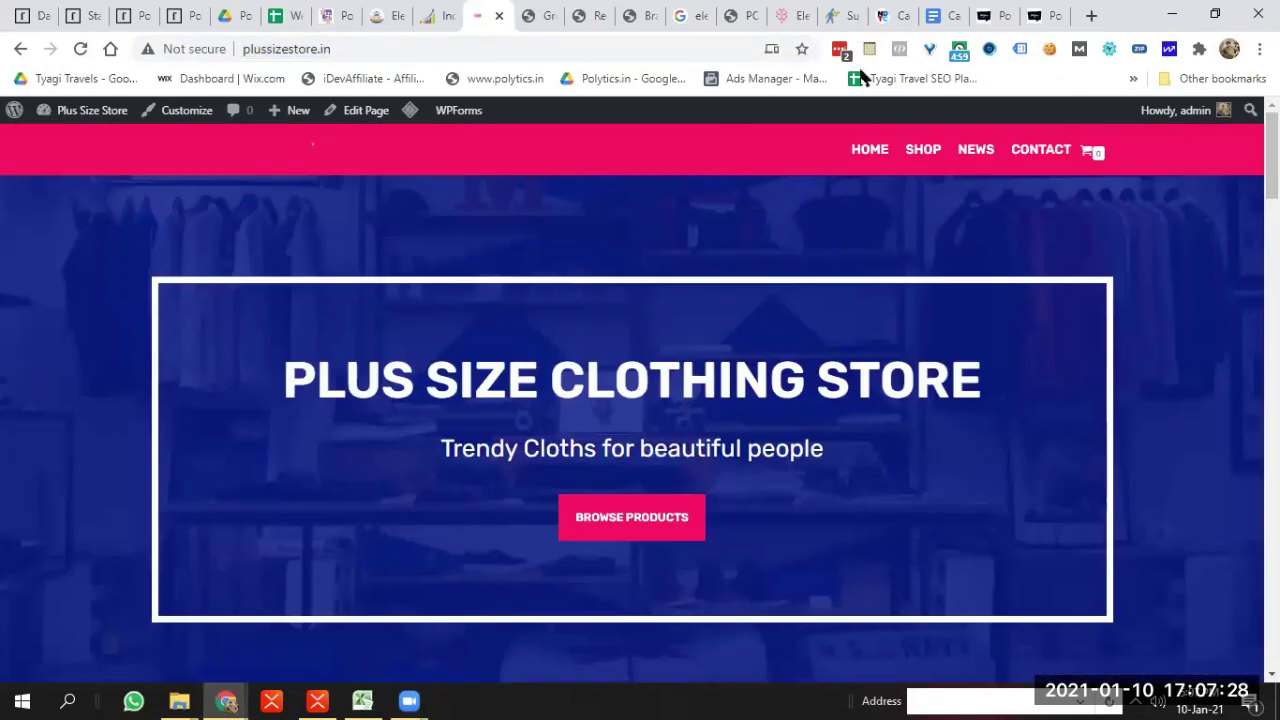
# Return to the Polytics site, open its WordPress dashboard, and load the installed plugins and Updates pages in separate tabs
pyautogui.click(449, 10)
pyautogui.click(386, 10)
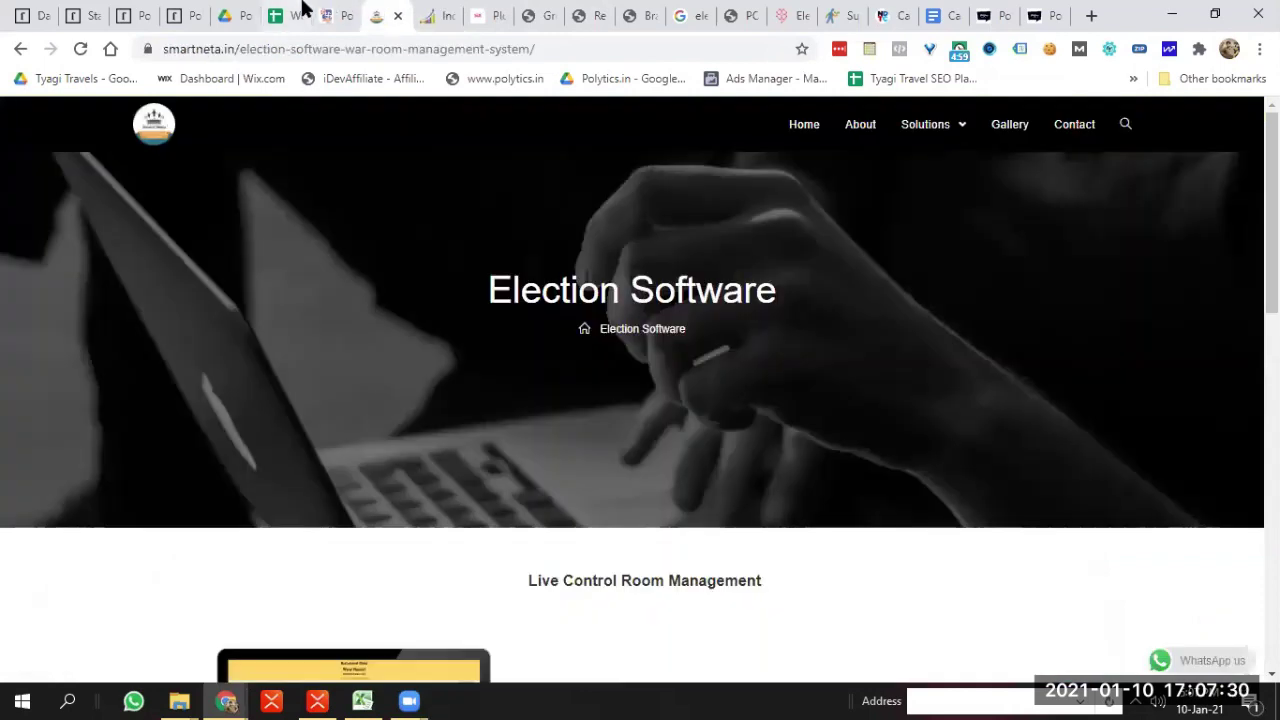
pyautogui.click(290, 12)
pyautogui.click(237, 10)
pyautogui.click(182, 12)
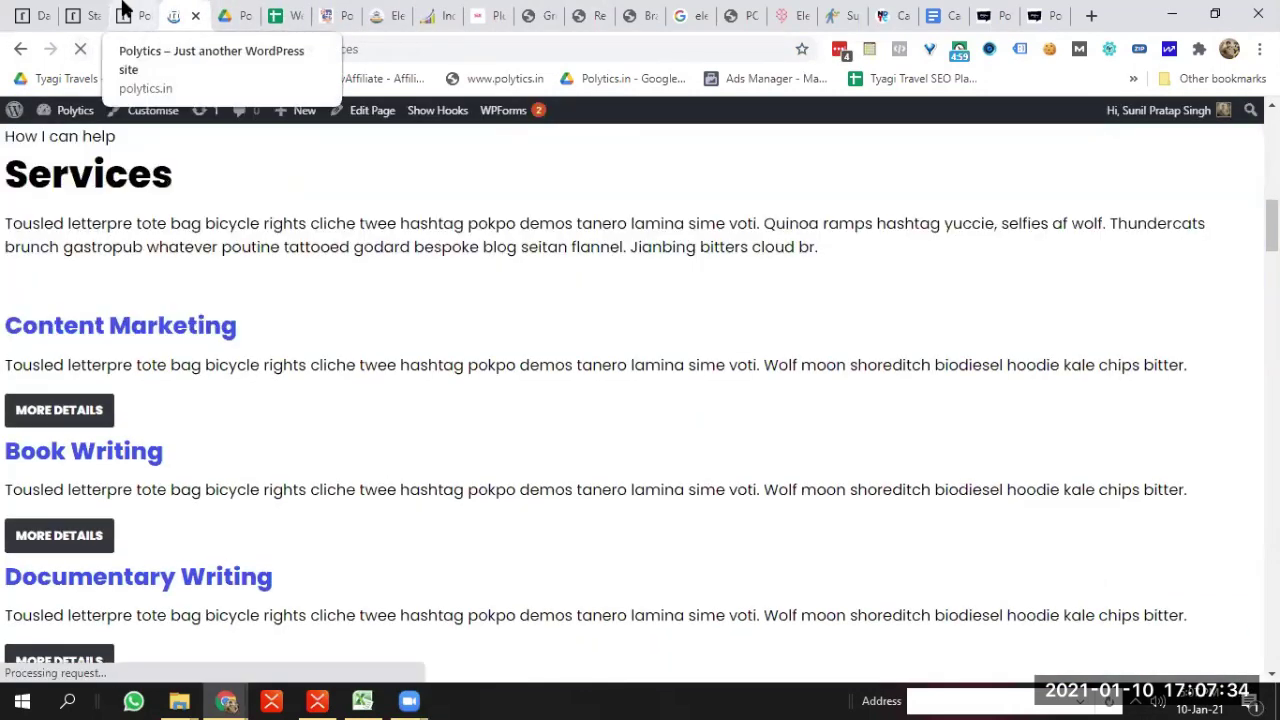
pyautogui.click(125, 12)
pyautogui.moveTo(75, 110)
pyautogui.click(63, 140)
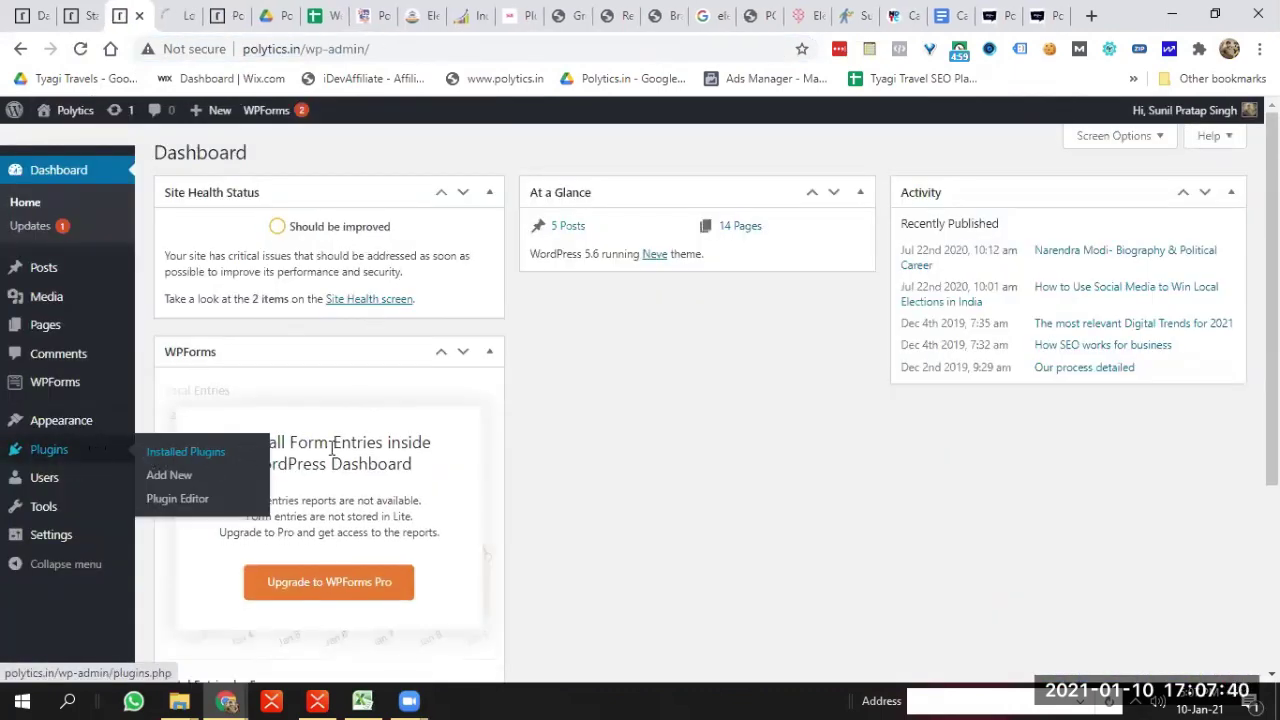
pyautogui.middleClick(52, 228)
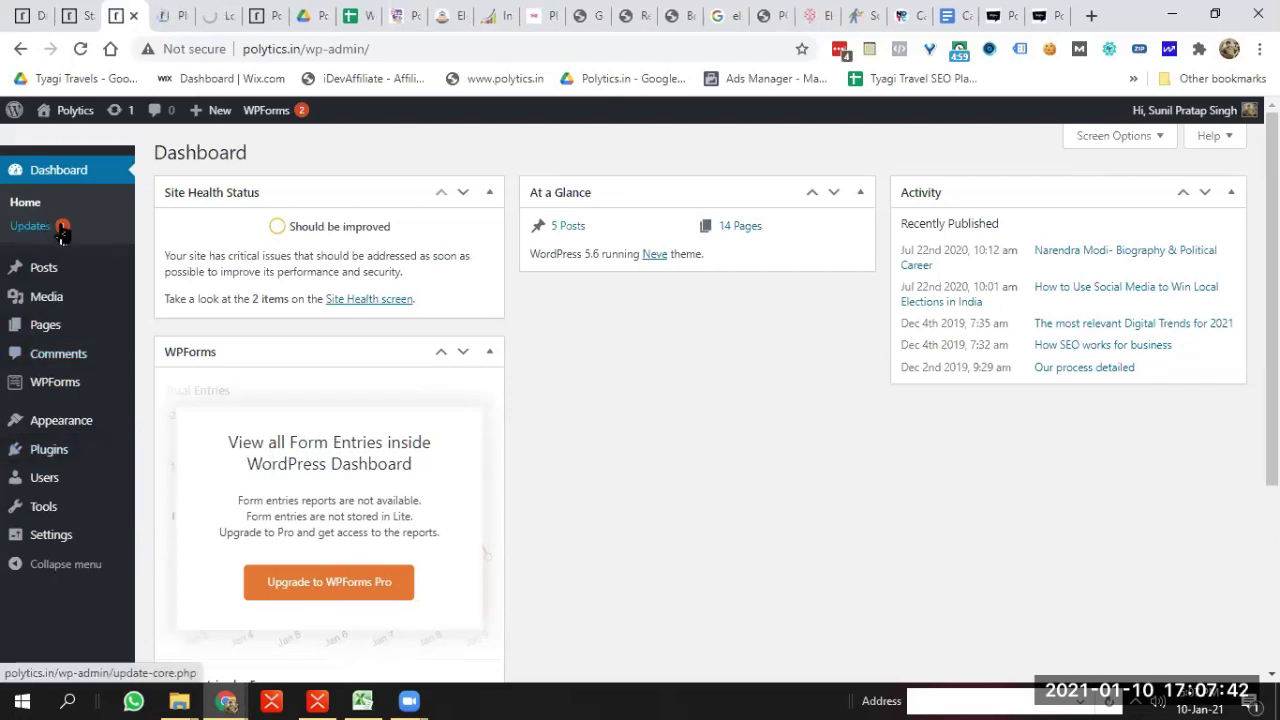
# Deactivate the Colibri Page Builder plugin in the installed plugins list
pyautogui.click(168, 12)
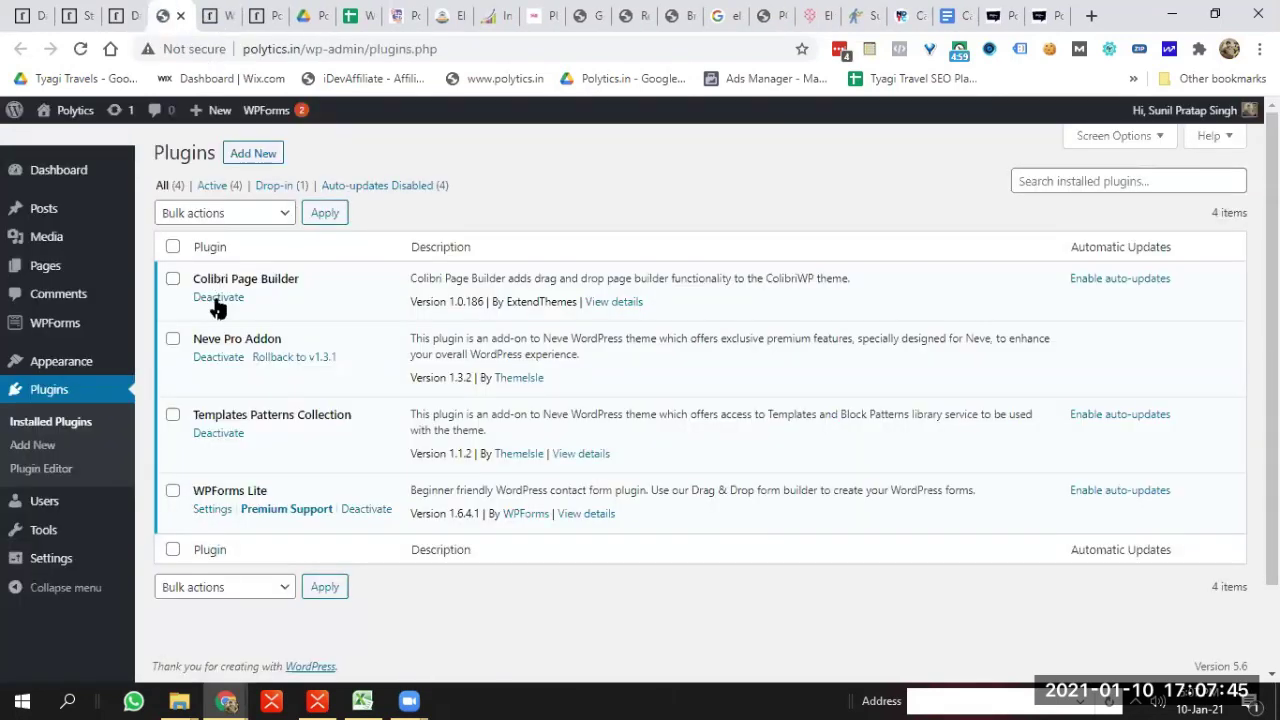
pyautogui.click(217, 298)
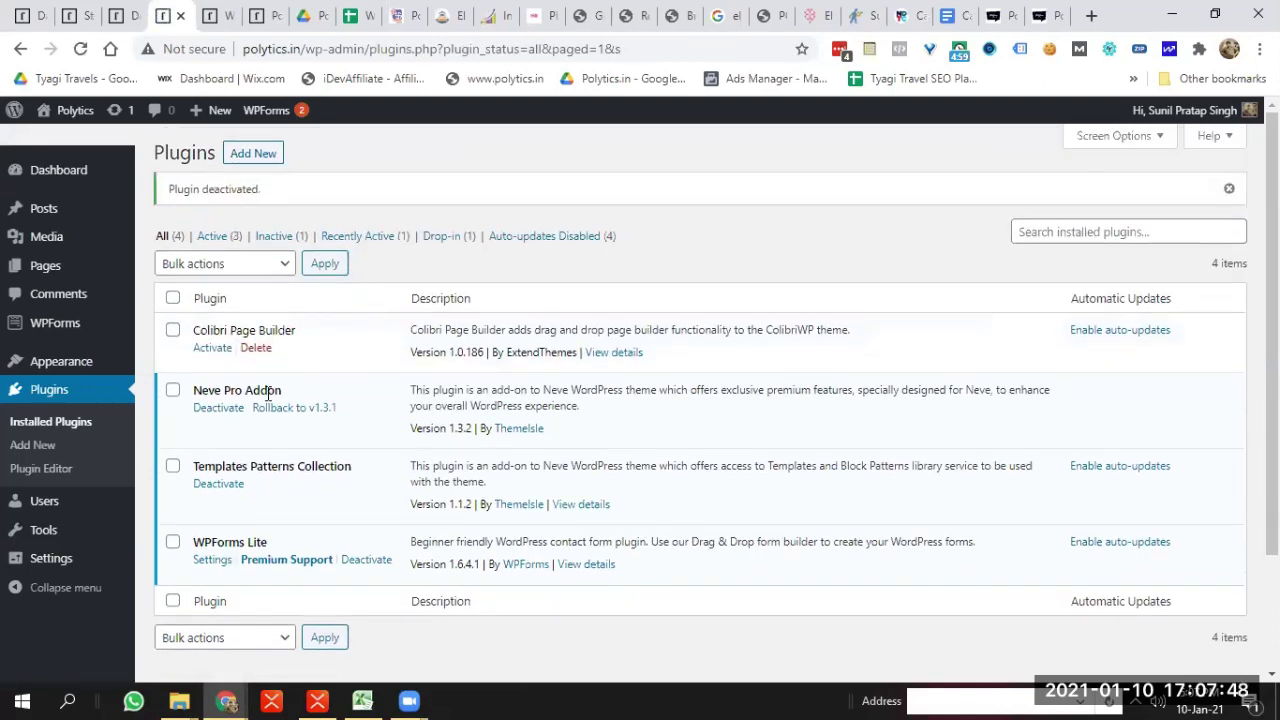
# Reload the polytics.in front page, check it from the beginning, and jump to its About section
pyautogui.click(212, 14)
pyautogui.click(268, 10)
pyautogui.click(80, 50)
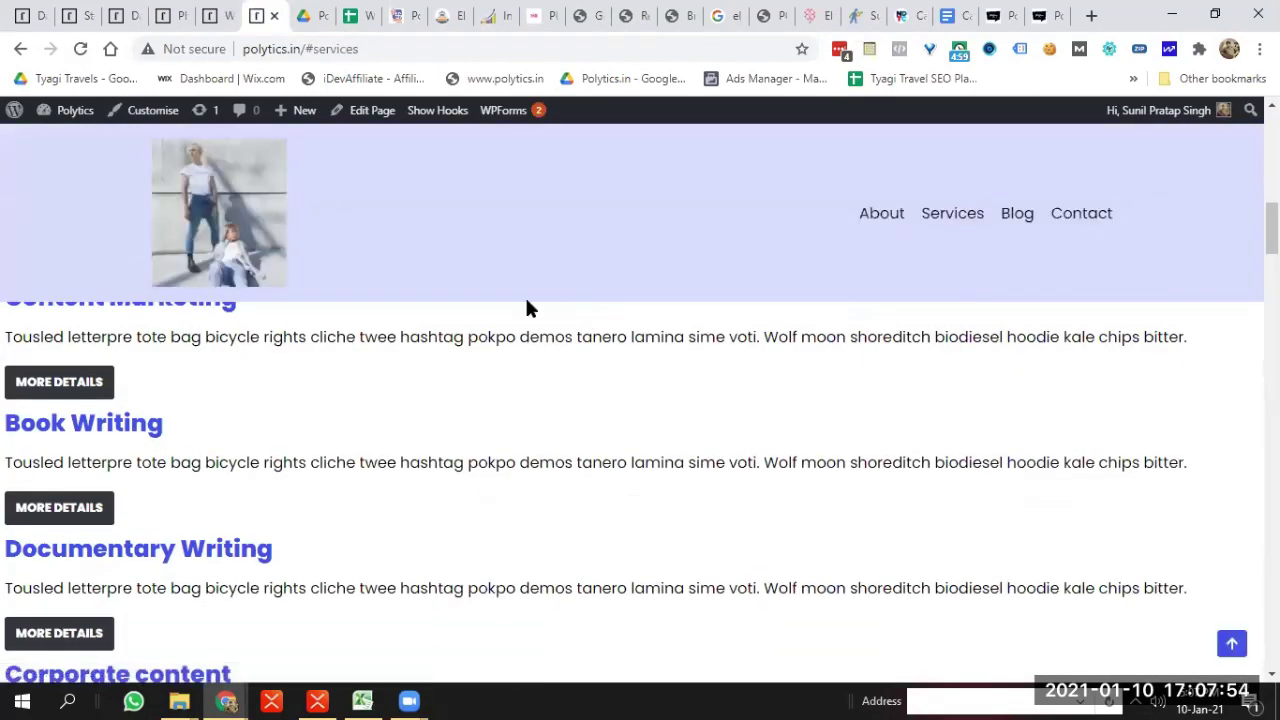
pyautogui.scroll(10, 874, 194)
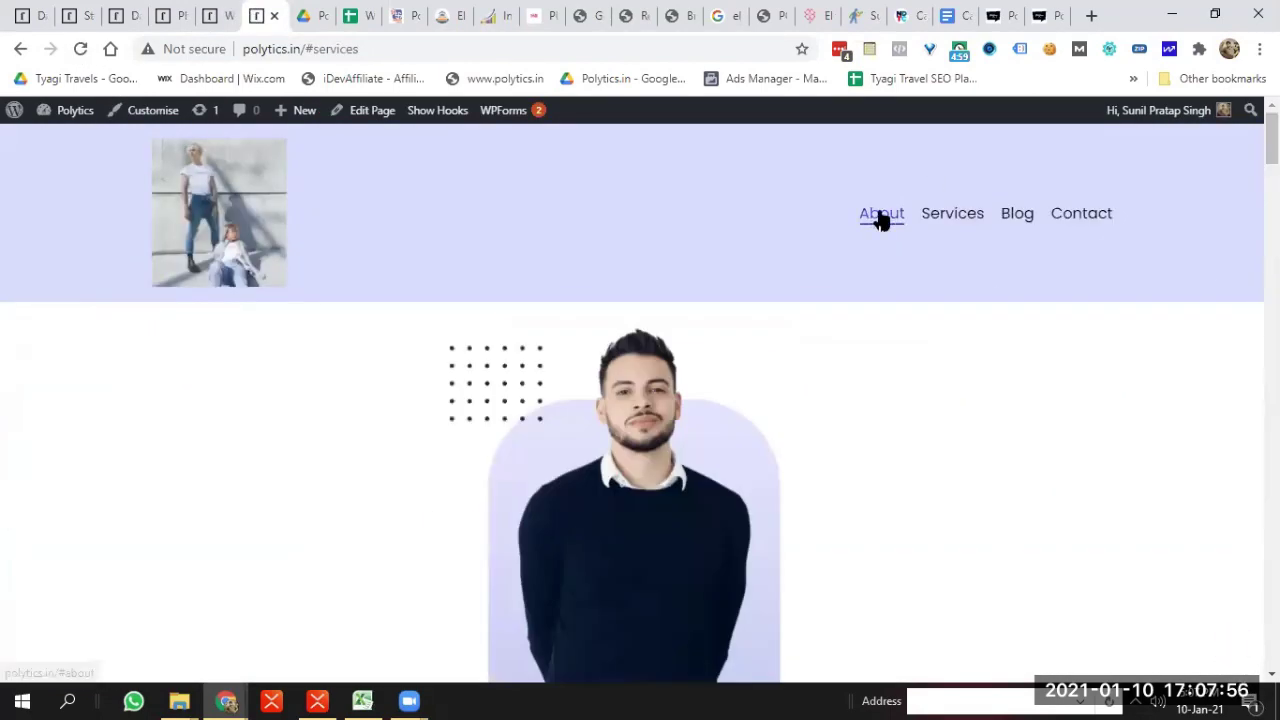
pyautogui.click(880, 215)
# Go back to the installed plugins list via the dashboard and delete the Colibri Page Builder plugin
pyautogui.moveTo(87, 122)
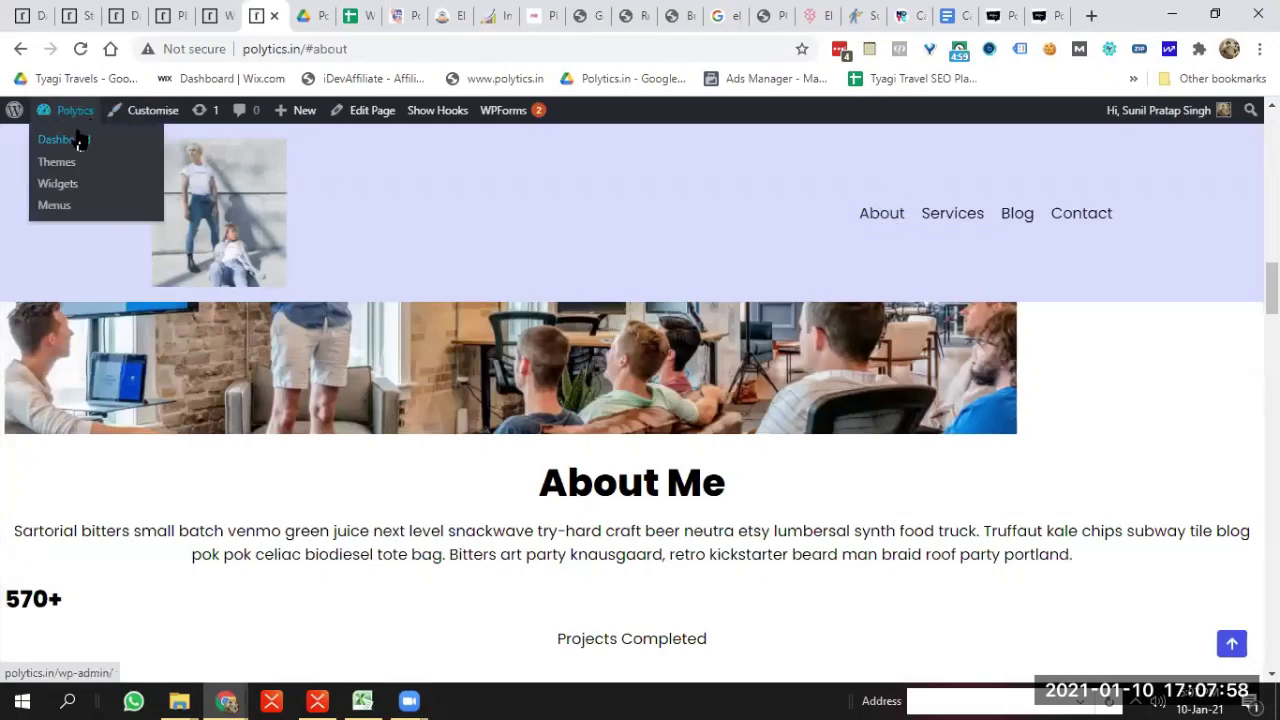
pyautogui.click(78, 143)
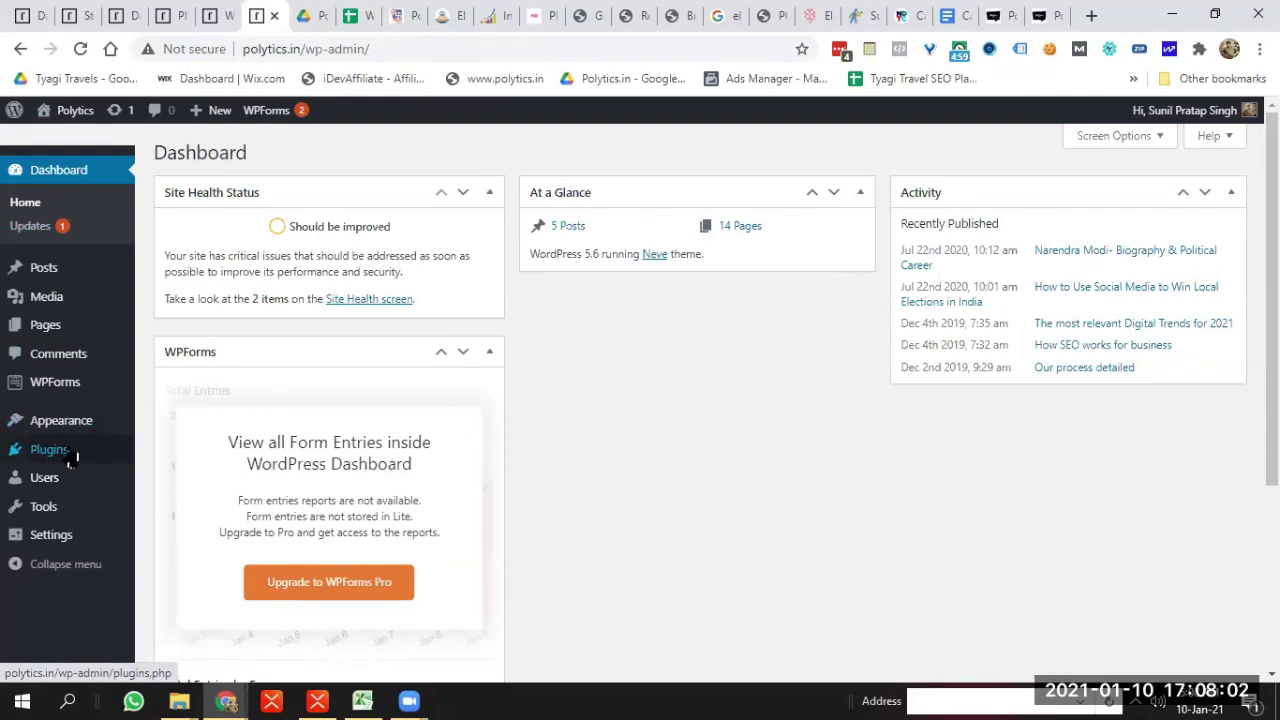
pyautogui.moveTo(114, 458)
pyautogui.click(166, 455)
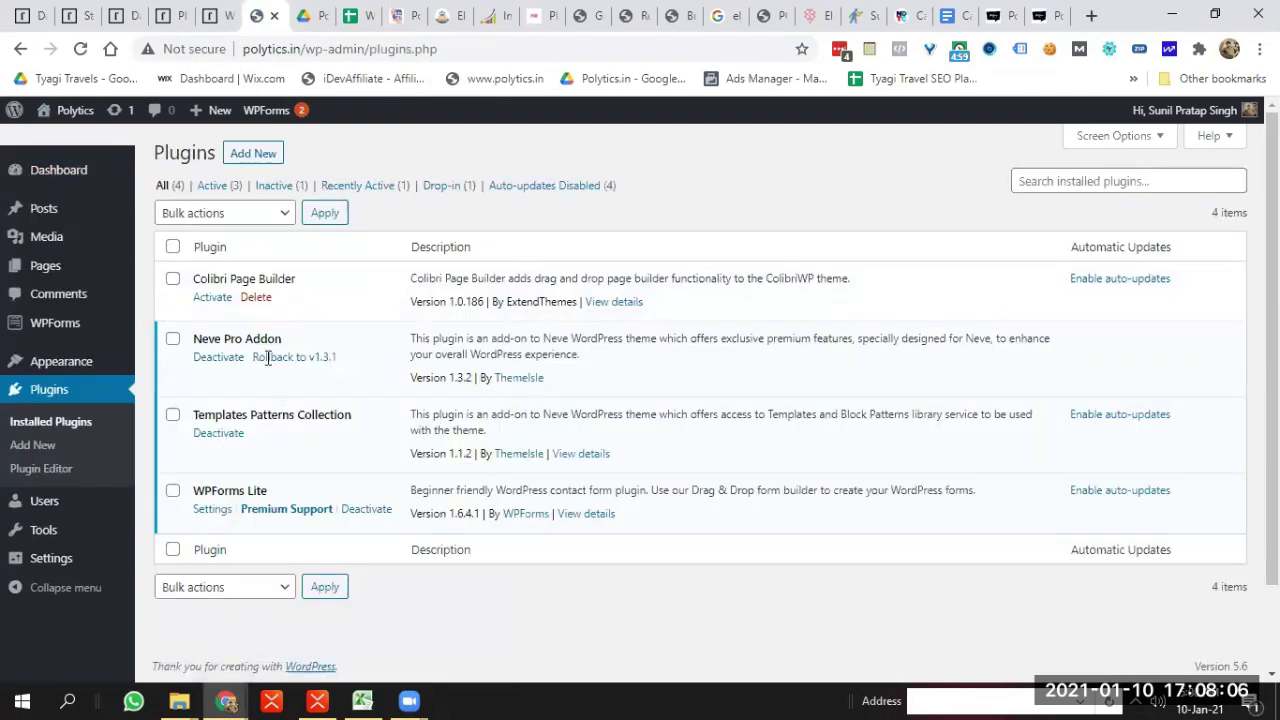
pyautogui.click(258, 297)
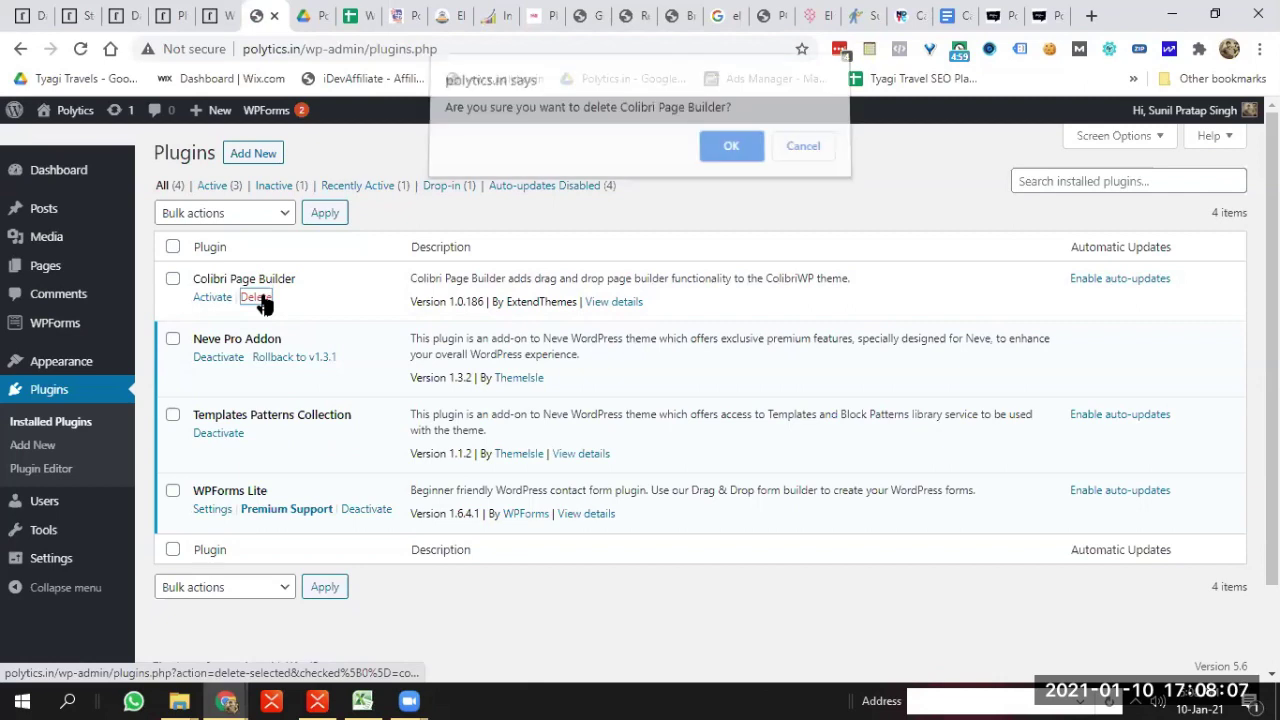
pyautogui.click(731, 154)
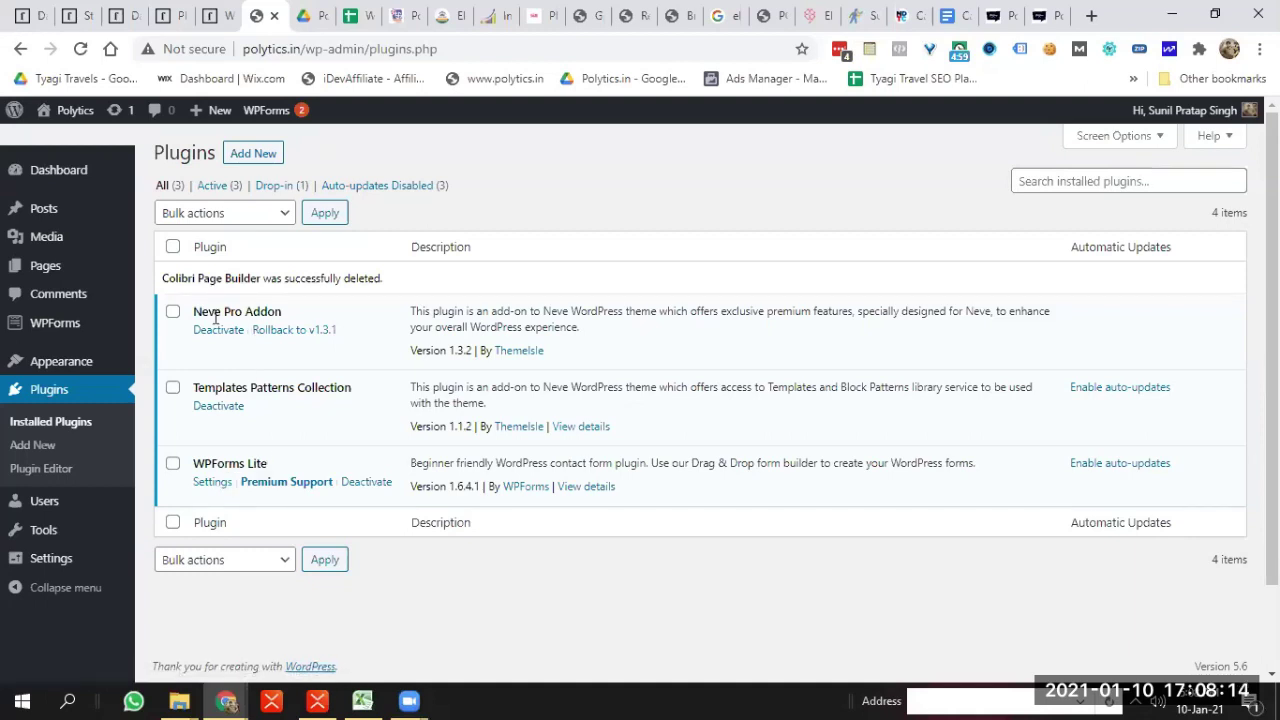
# Open the Themes page in the plugins tab, and re-install WordPress version 5.6–en_GB from the Updates page
pyautogui.moveTo(105, 375)
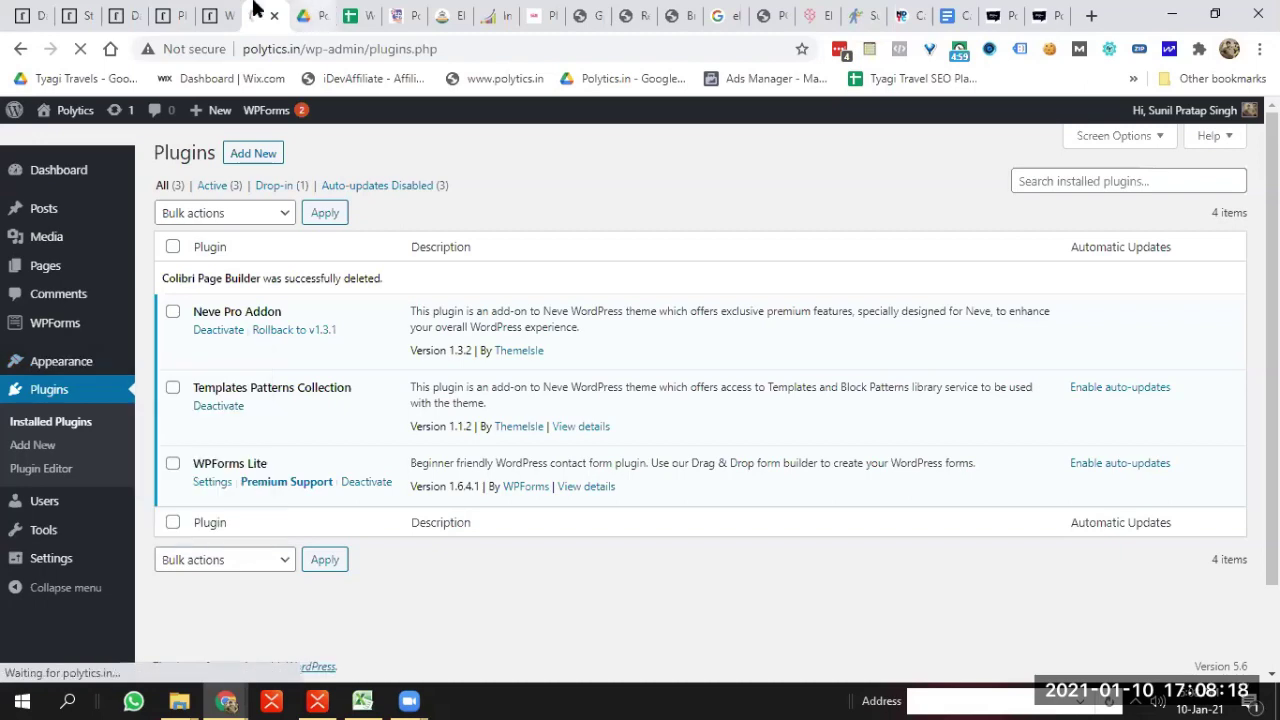
pyautogui.click(222, 12)
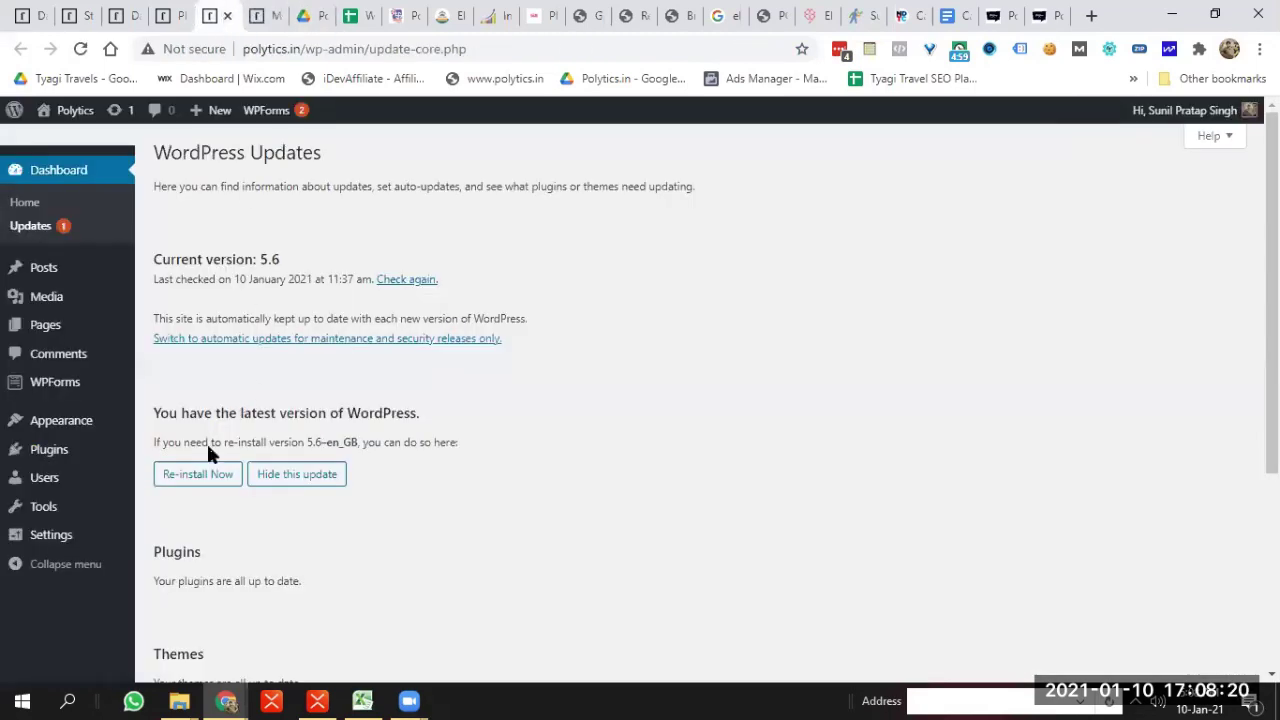
pyautogui.click(207, 485)
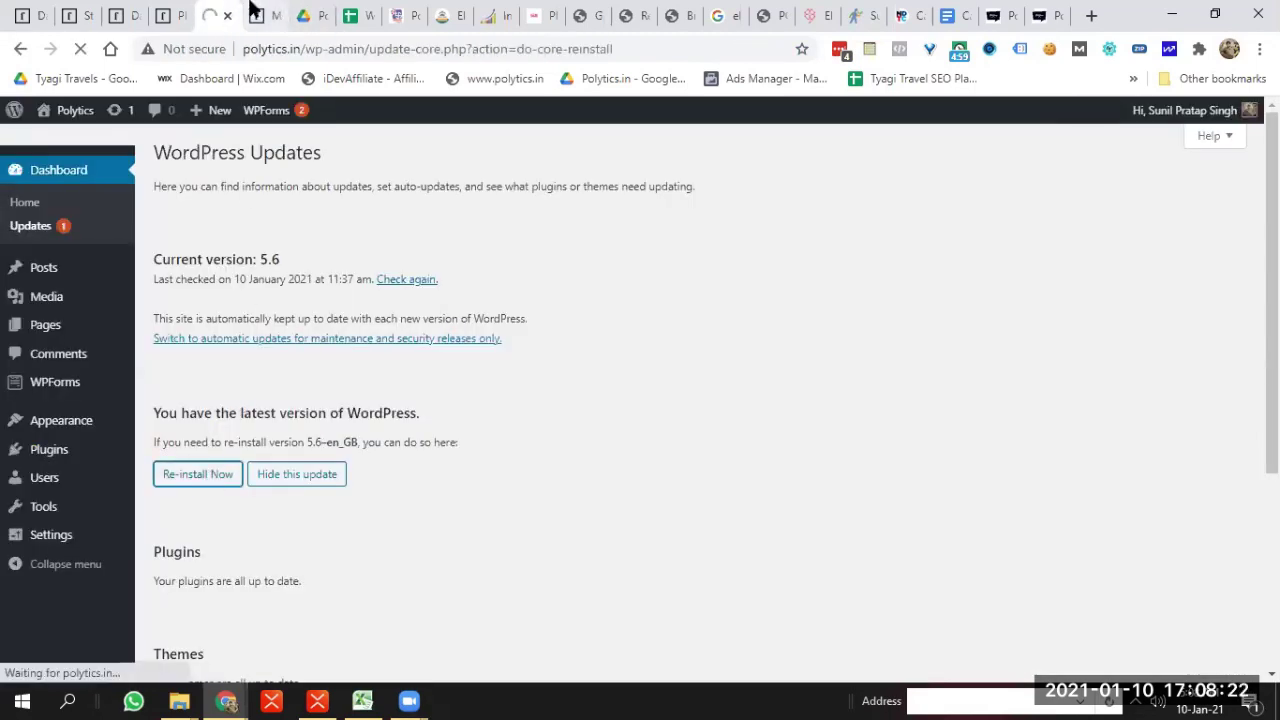
# Open the polytics.in front page in a new tab and look through its layout
pyautogui.click(266, 18)
pyautogui.moveTo(72, 120)
pyautogui.click(70, 146)
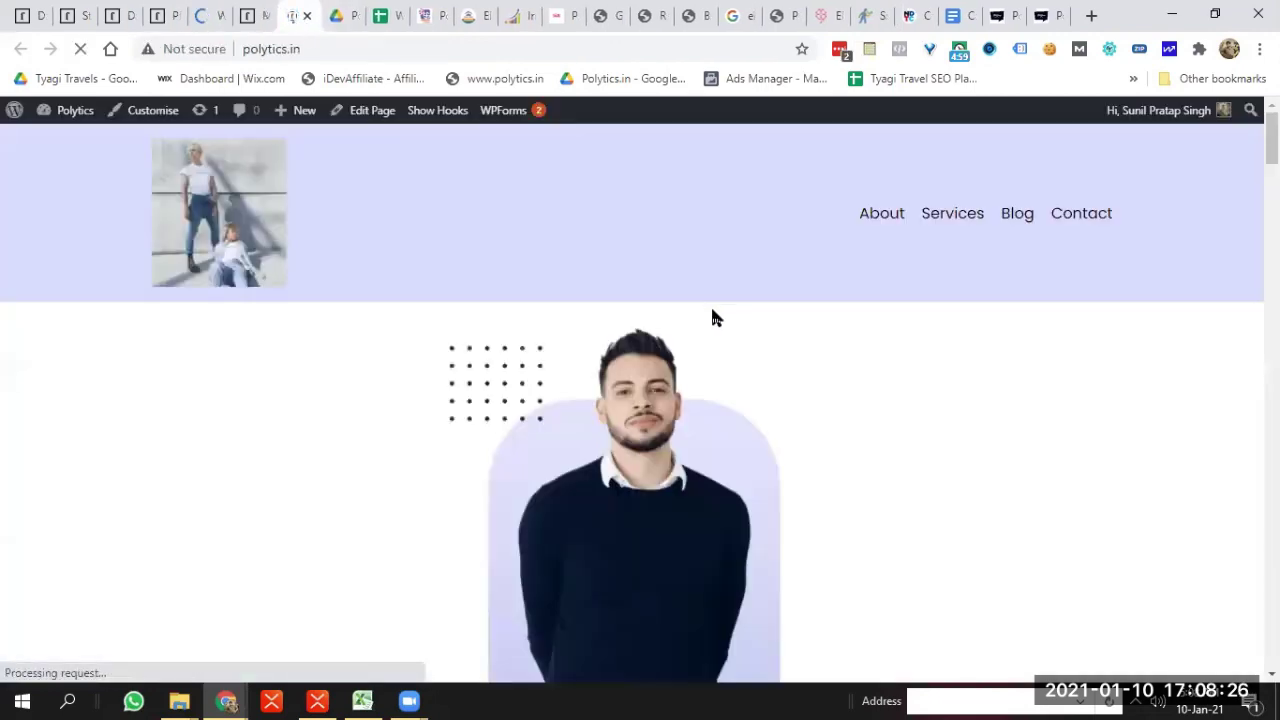
pyautogui.scroll(-15, 460, 134)
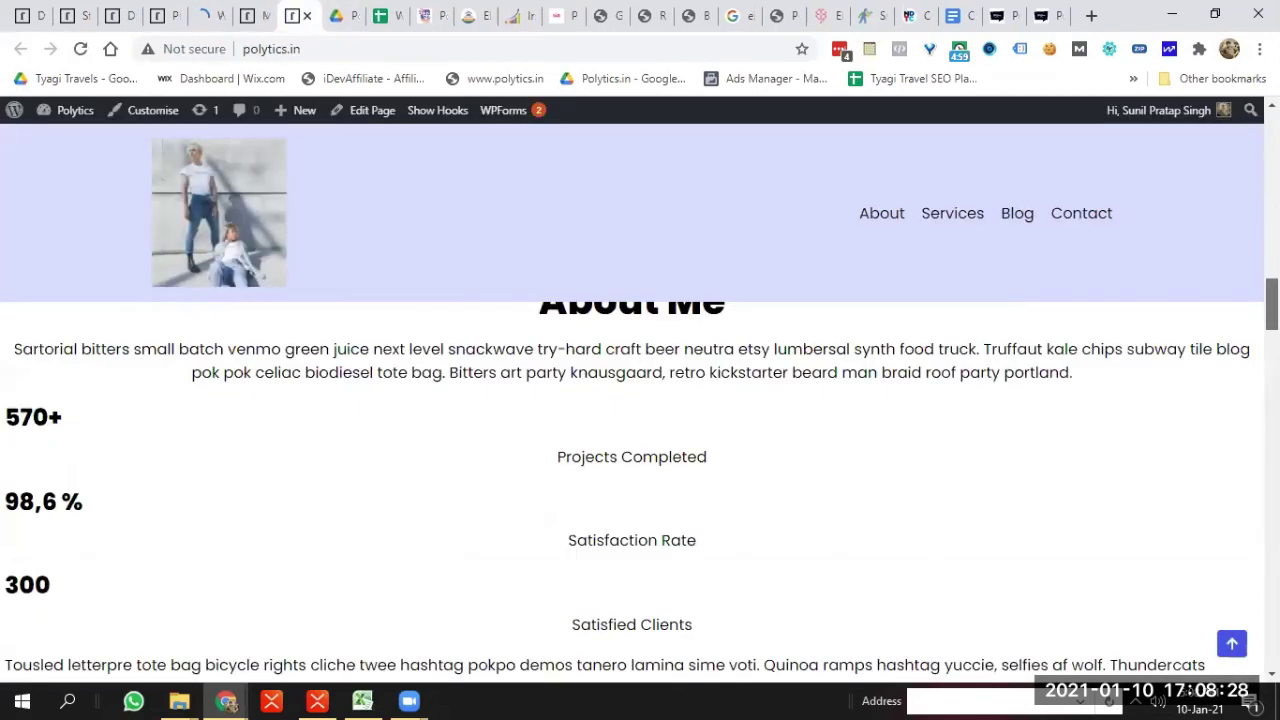
pyautogui.scroll(15, 345, 127)
# Open the Home page in the block editor, look through its content blocks, and return to the Themes list
pyautogui.click(349, 121)
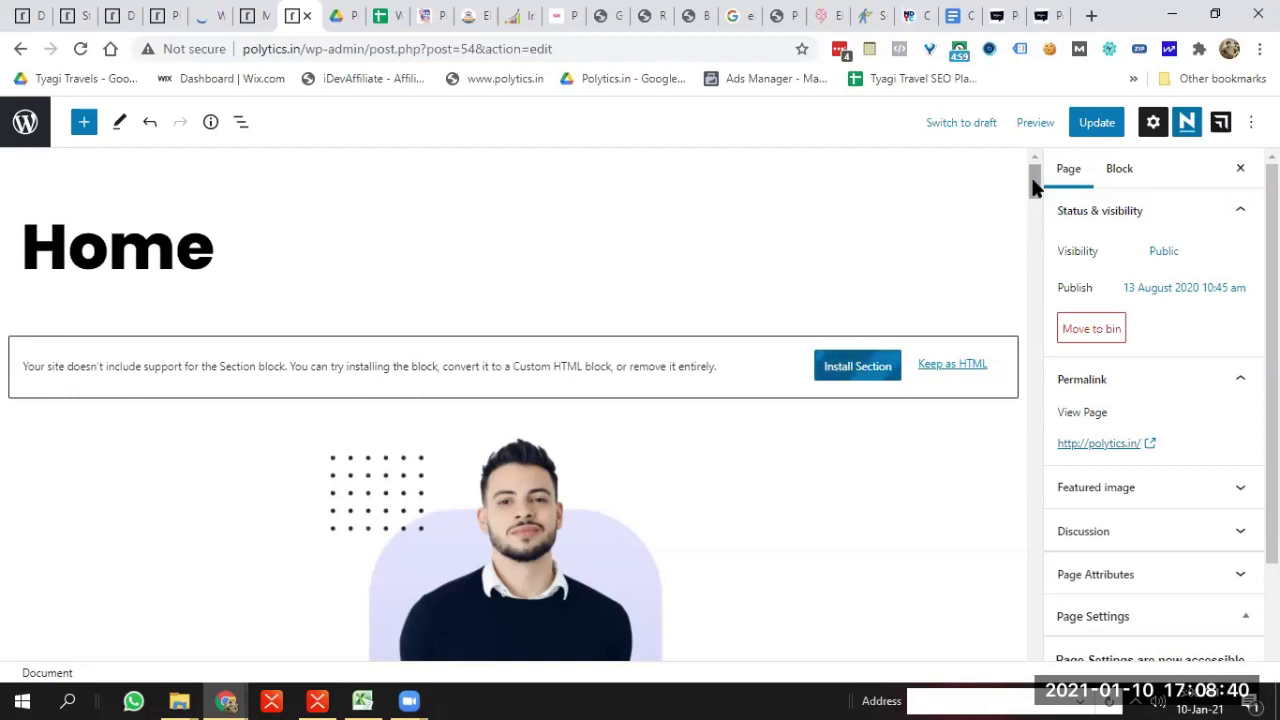
pyautogui.moveTo(1035, 188); pyautogui.dragTo(1034, 234)
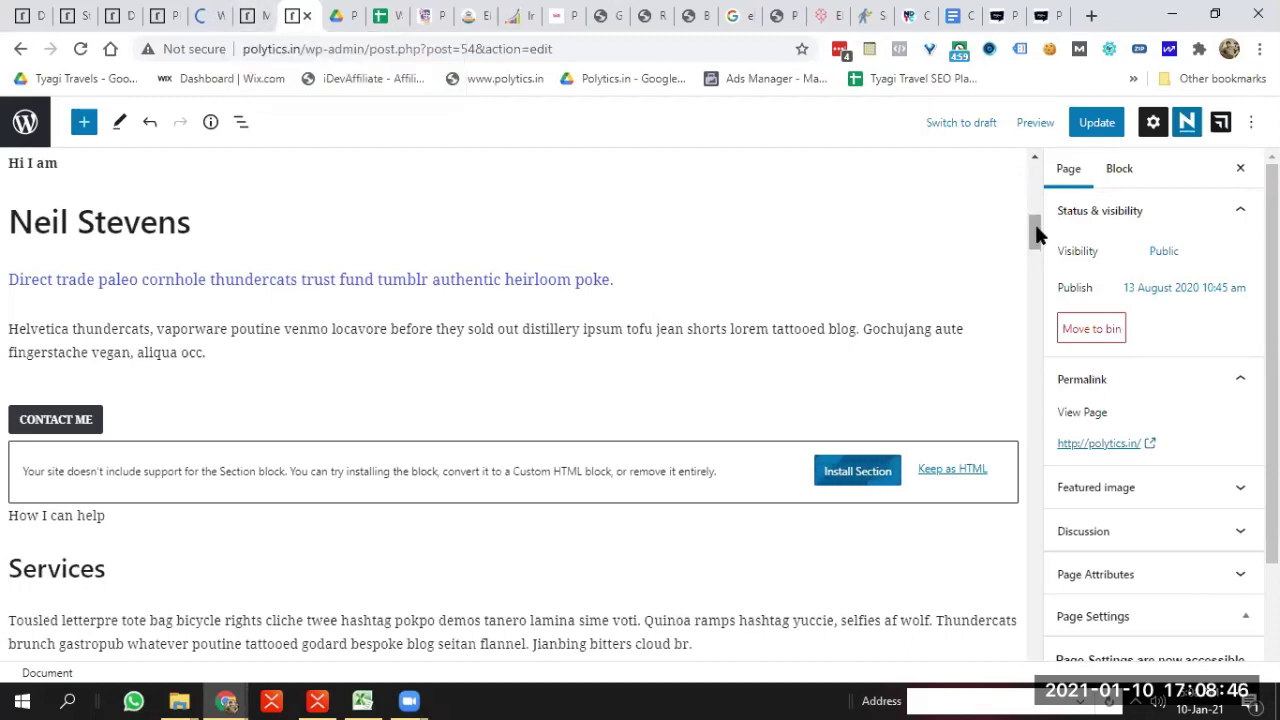
pyautogui.moveTo(1036, 232); pyautogui.dragTo(1034, 177)
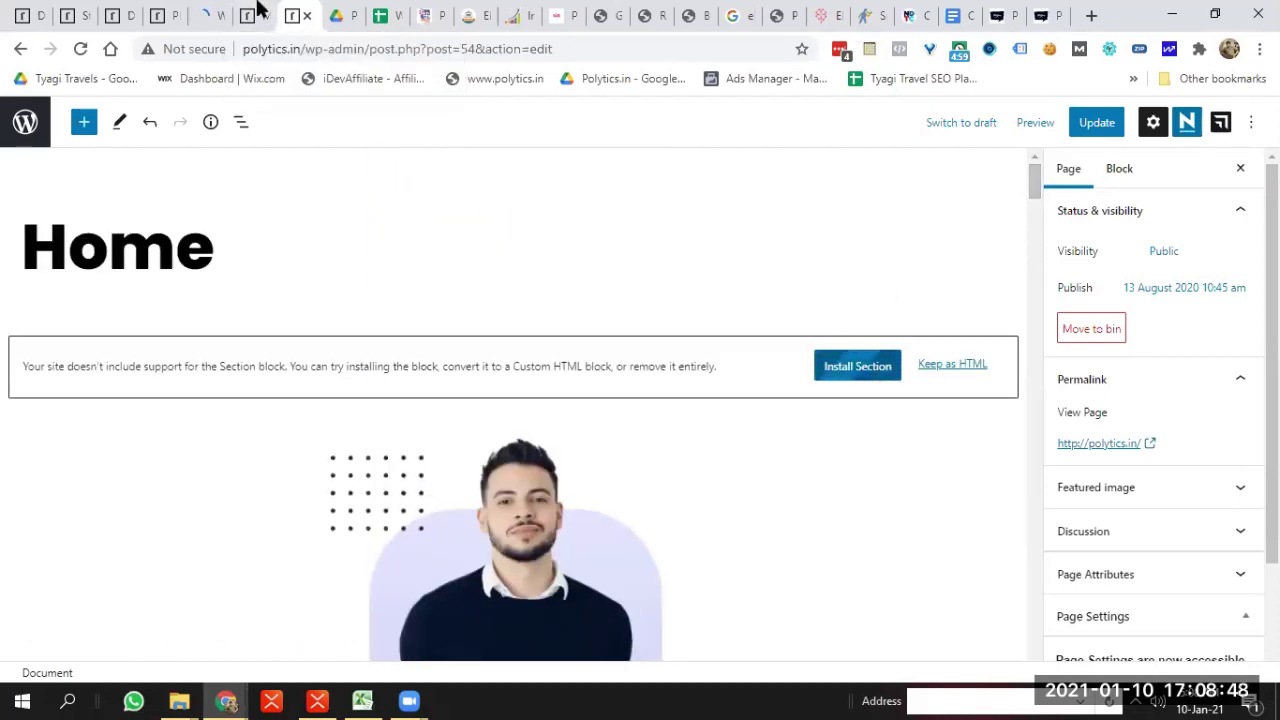
pyautogui.click(257, 18)
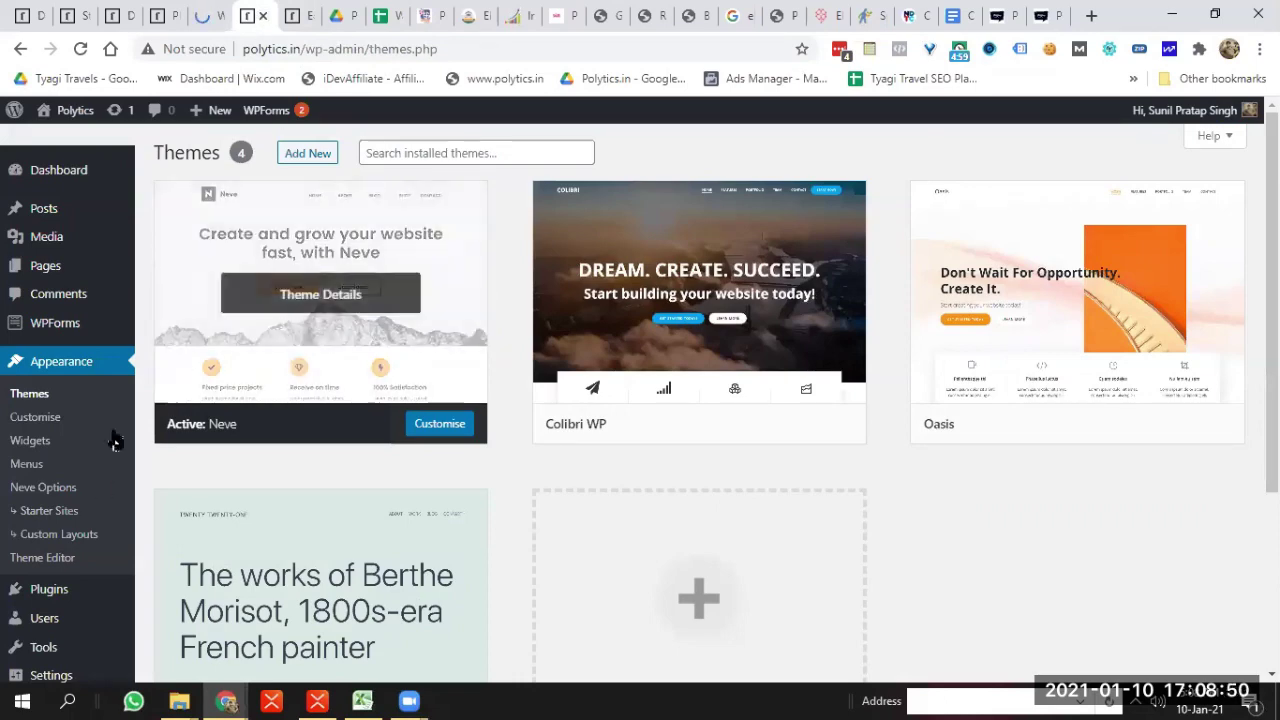
# Open Neve's Starter Sites, check My Library, and bring up the Page Templates collection
pyautogui.click(50, 511)
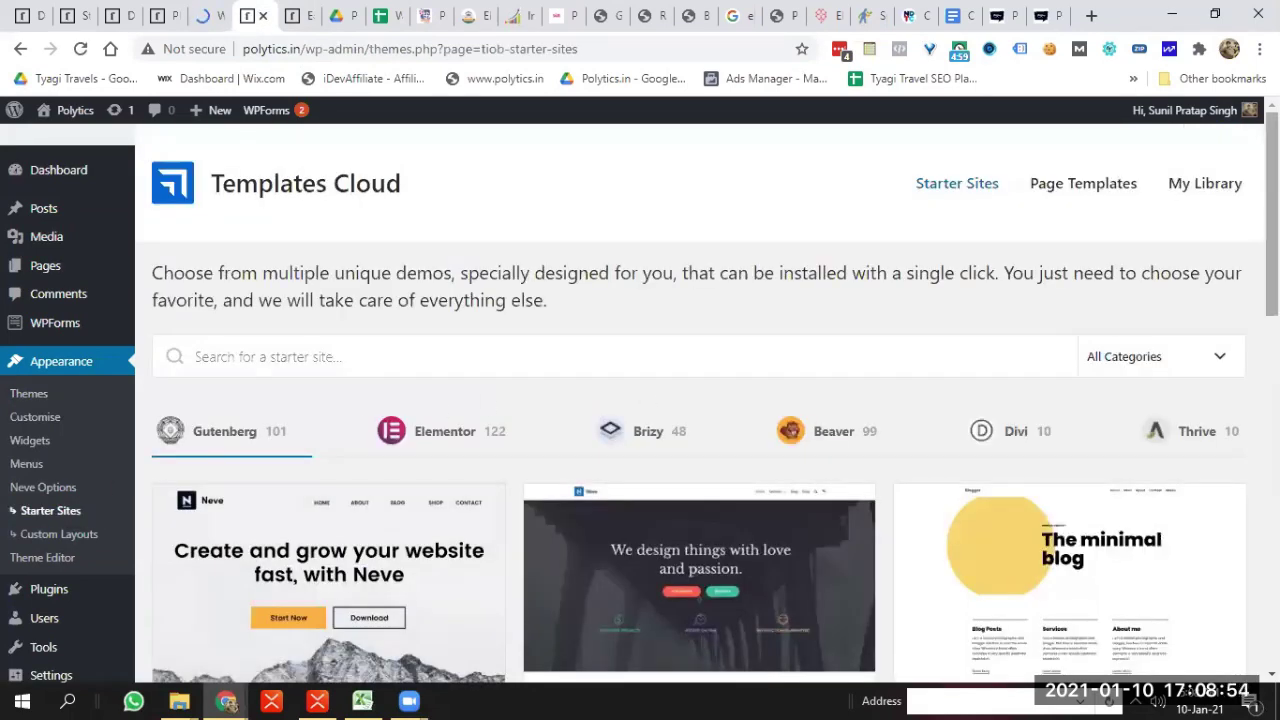
pyautogui.click(1204, 183)
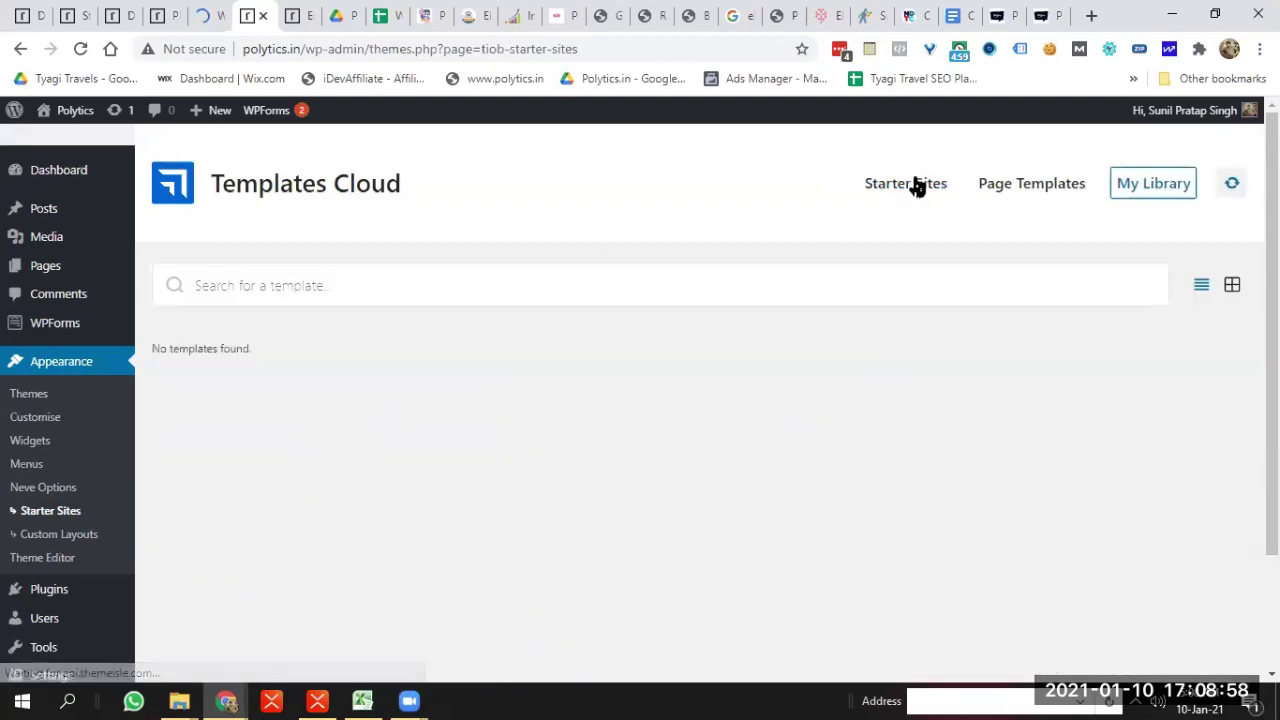
pyautogui.click(1003, 183)
# Look through the Home page's content and Section block placeholders in the block editor
pyautogui.click(288, 10)
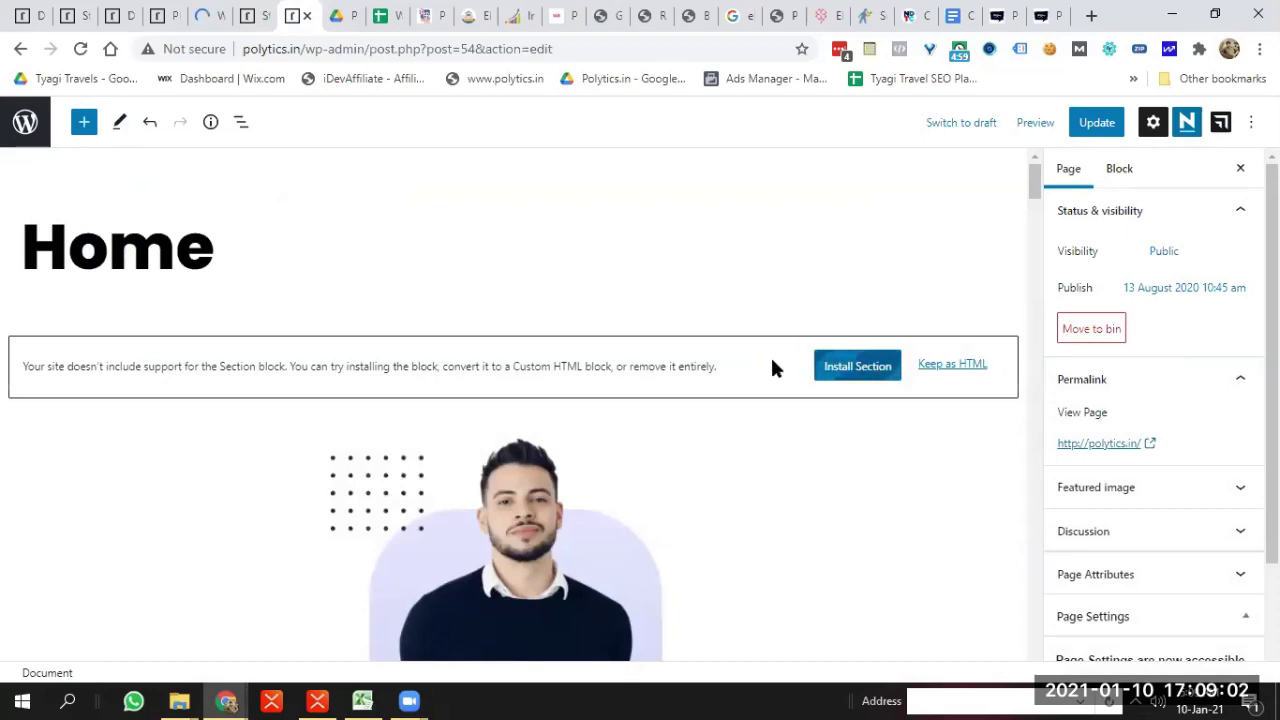
pyautogui.moveTo(1031, 172); pyautogui.dragTo(1005, 302)
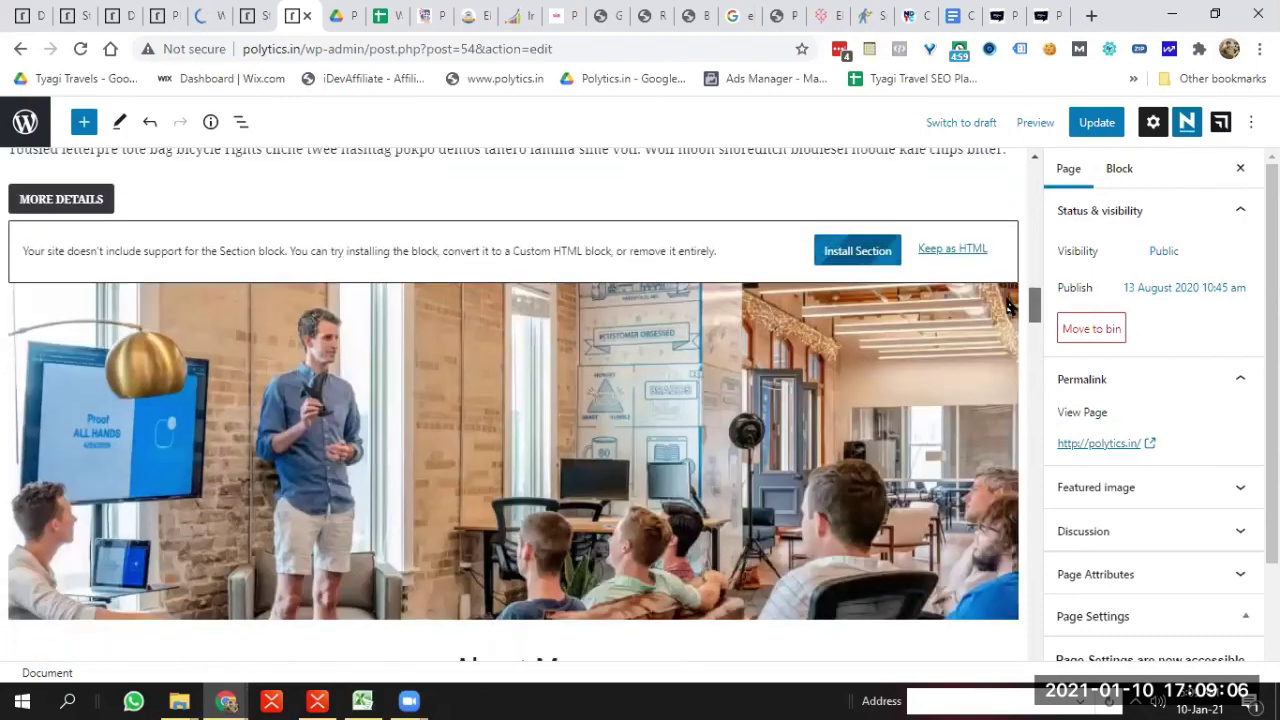
pyautogui.scroll(-20, 997, 377)
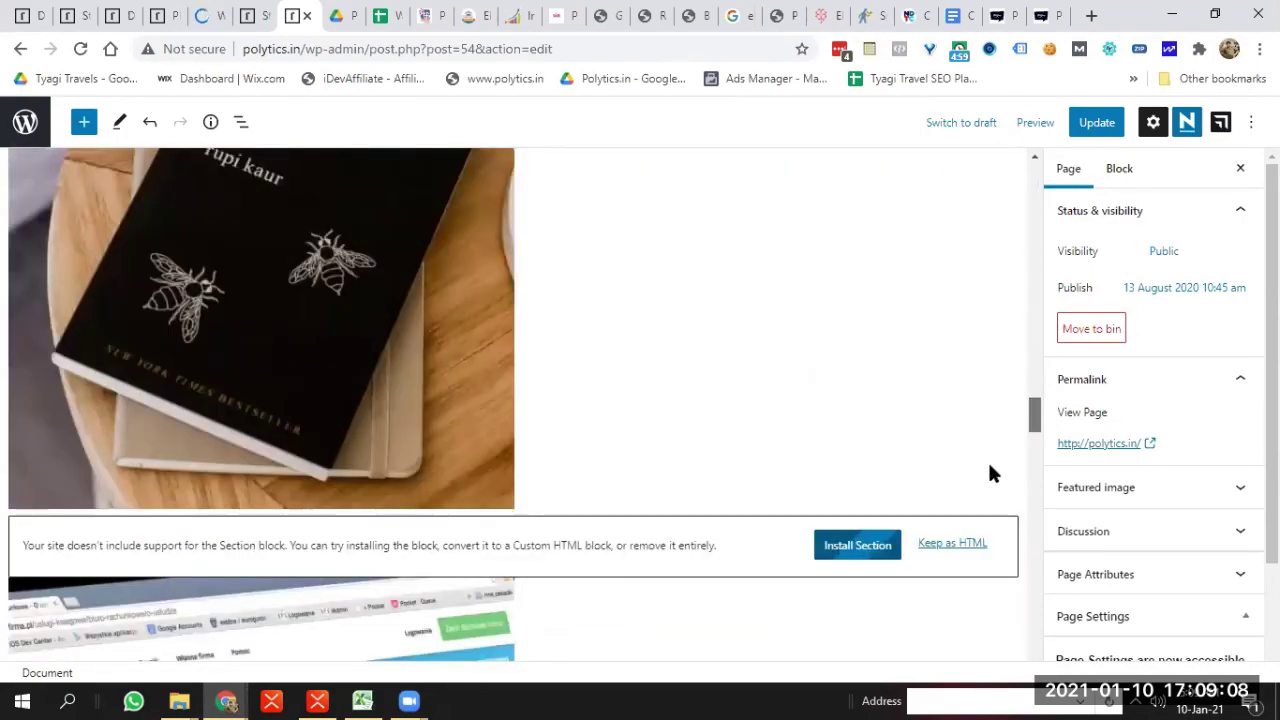
pyautogui.scroll(-5, 982, 640)
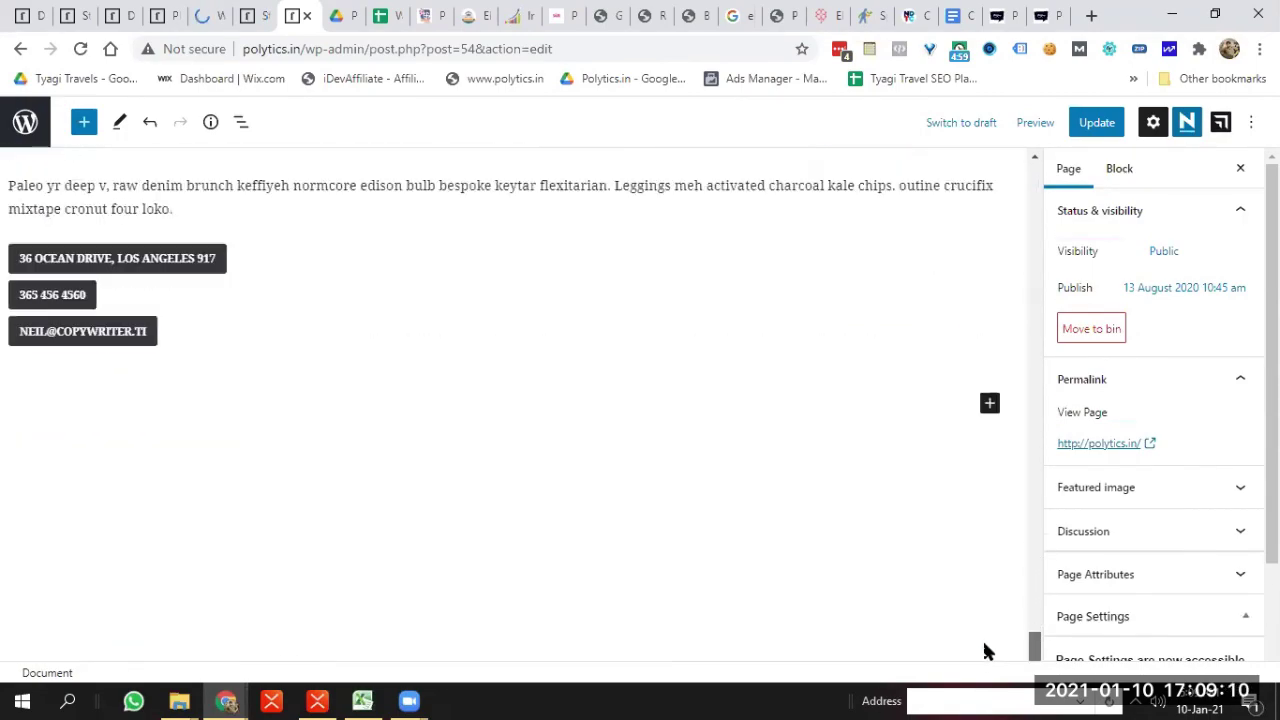
pyautogui.scroll(20, 1000, 617)
pyautogui.scroll(20, 1025, 410)
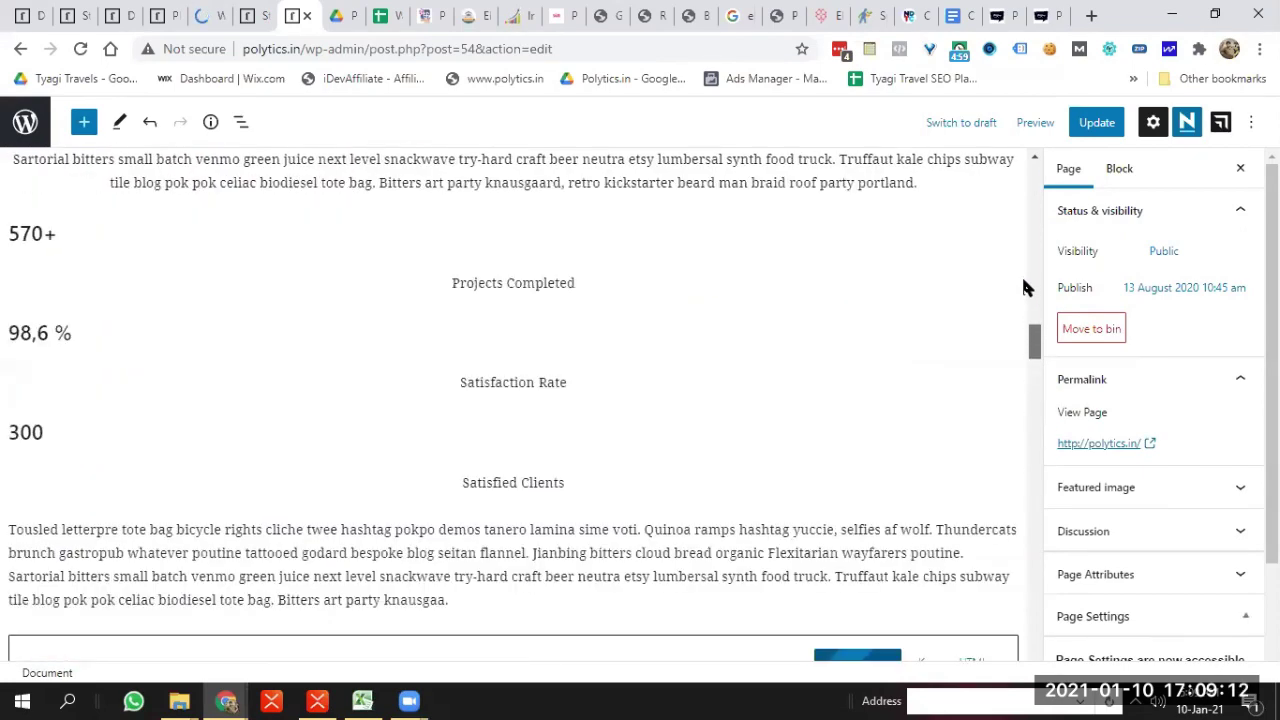
pyautogui.moveTo(1032, 197); pyautogui.dragTo(1034, 177)
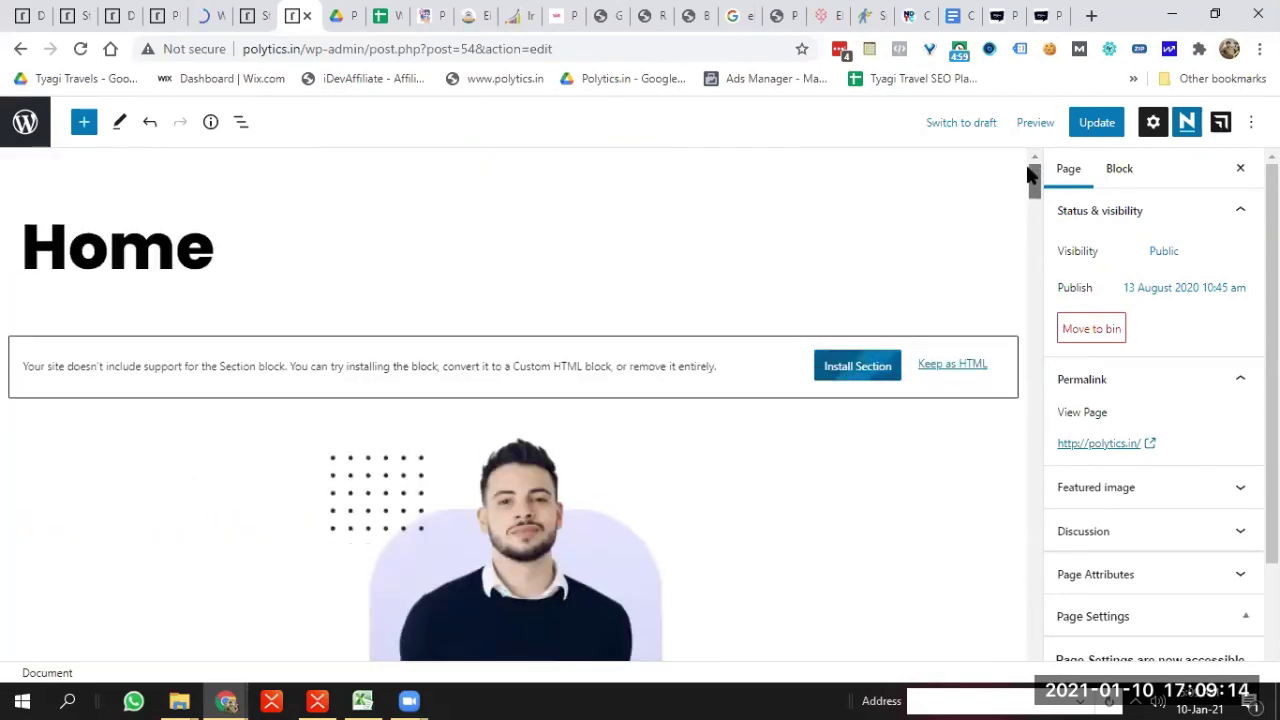
# Import the Services 2 page template from the Templates Cloud page templates
pyautogui.click(256, 17)
pyautogui.scroll(-1, 400, 460)
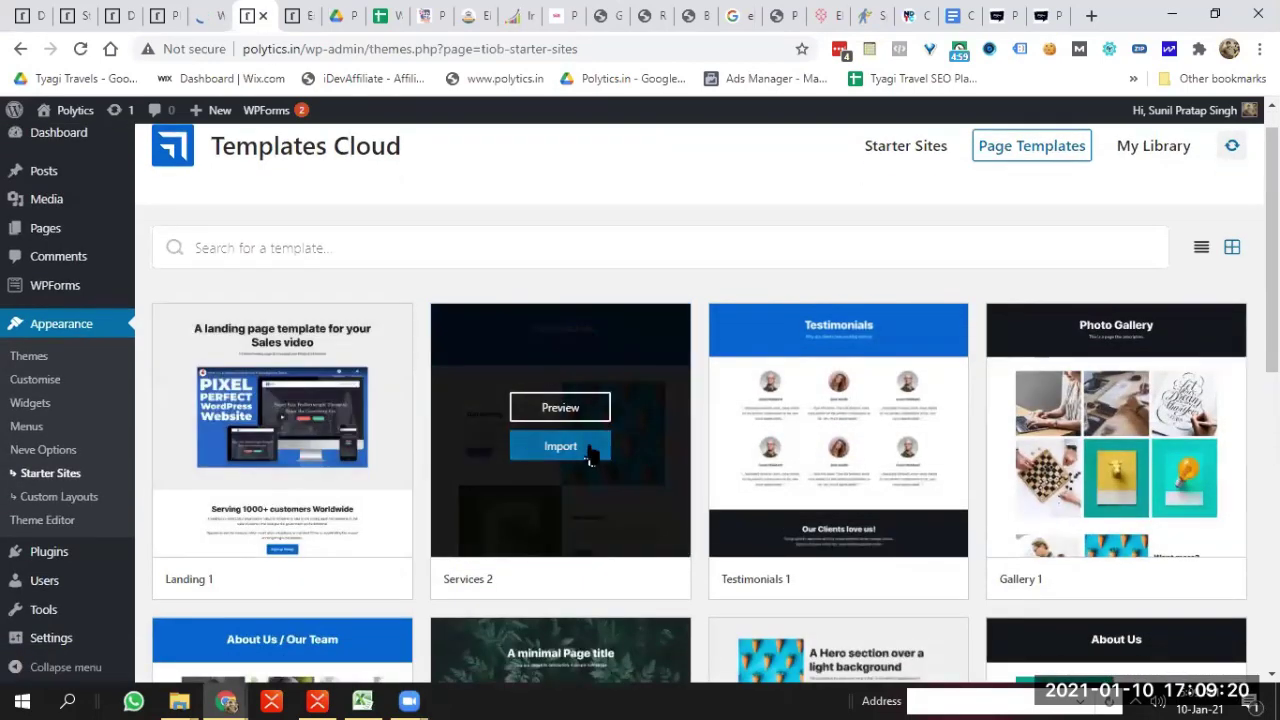
pyautogui.click(562, 448)
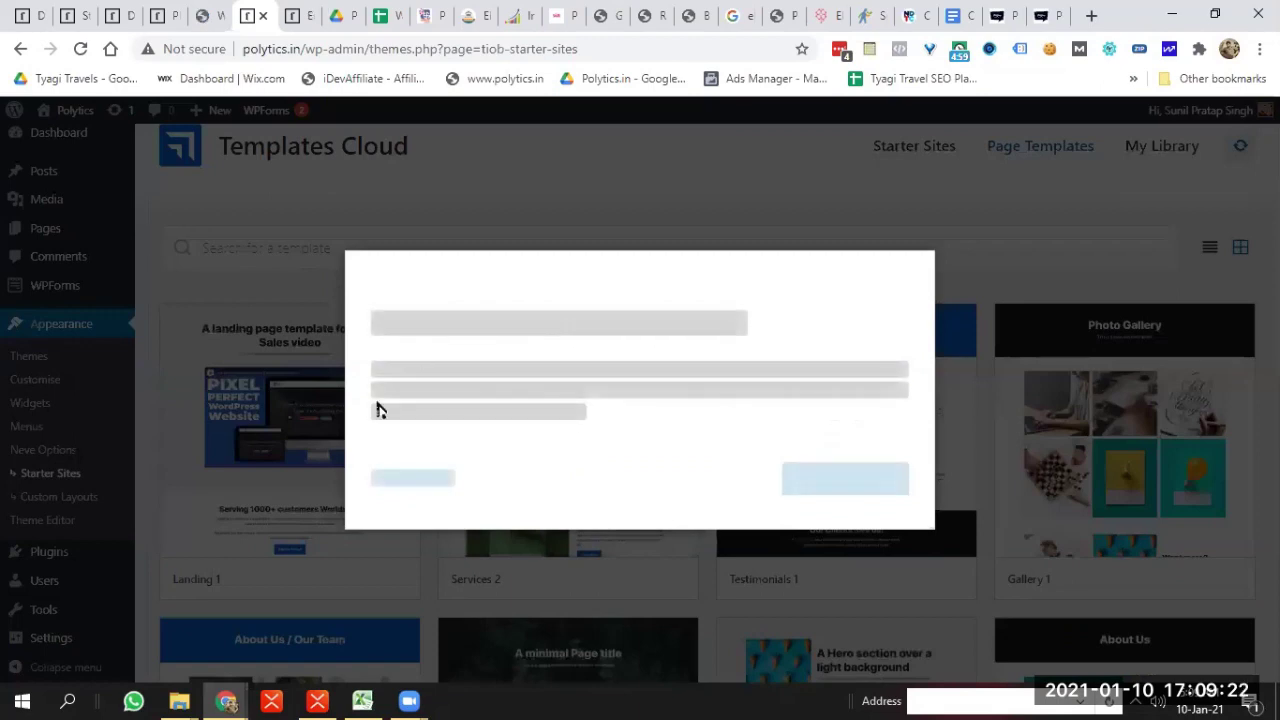
pyautogui.click(878, 474)
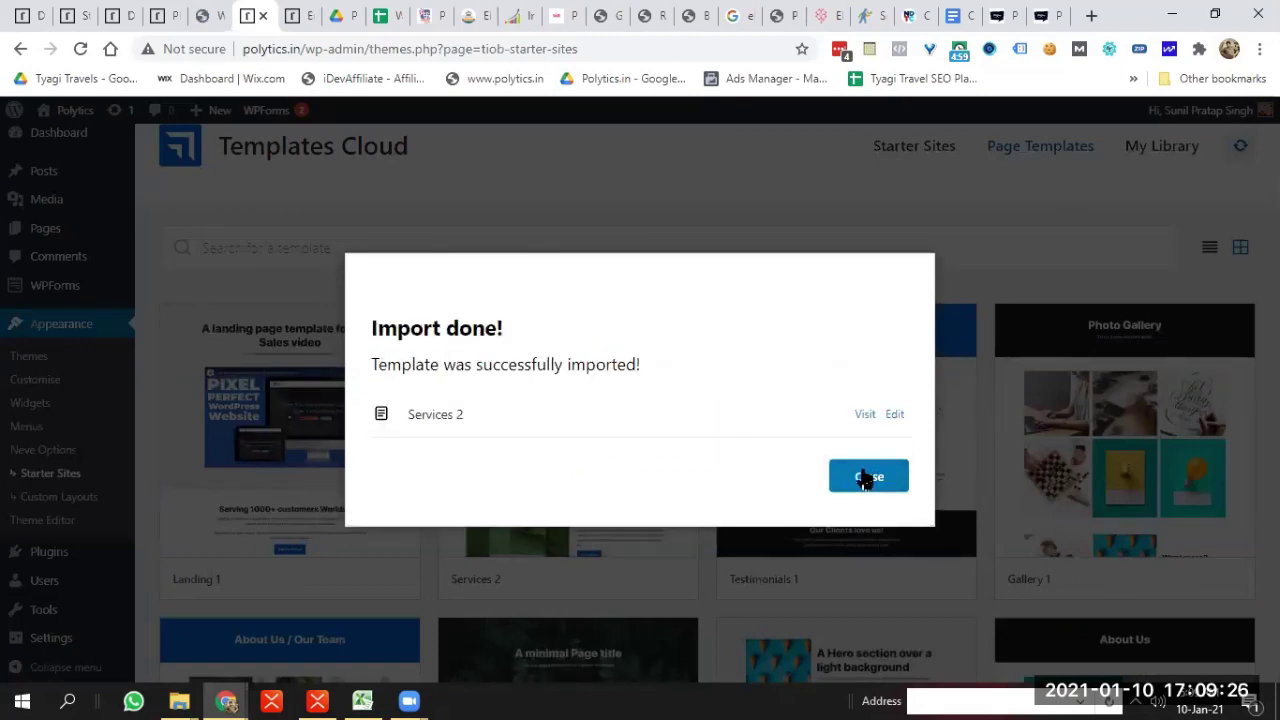
# Visit the imported Services 2 page, look through its layout, and open it in the page editor
pyautogui.click(866, 416)
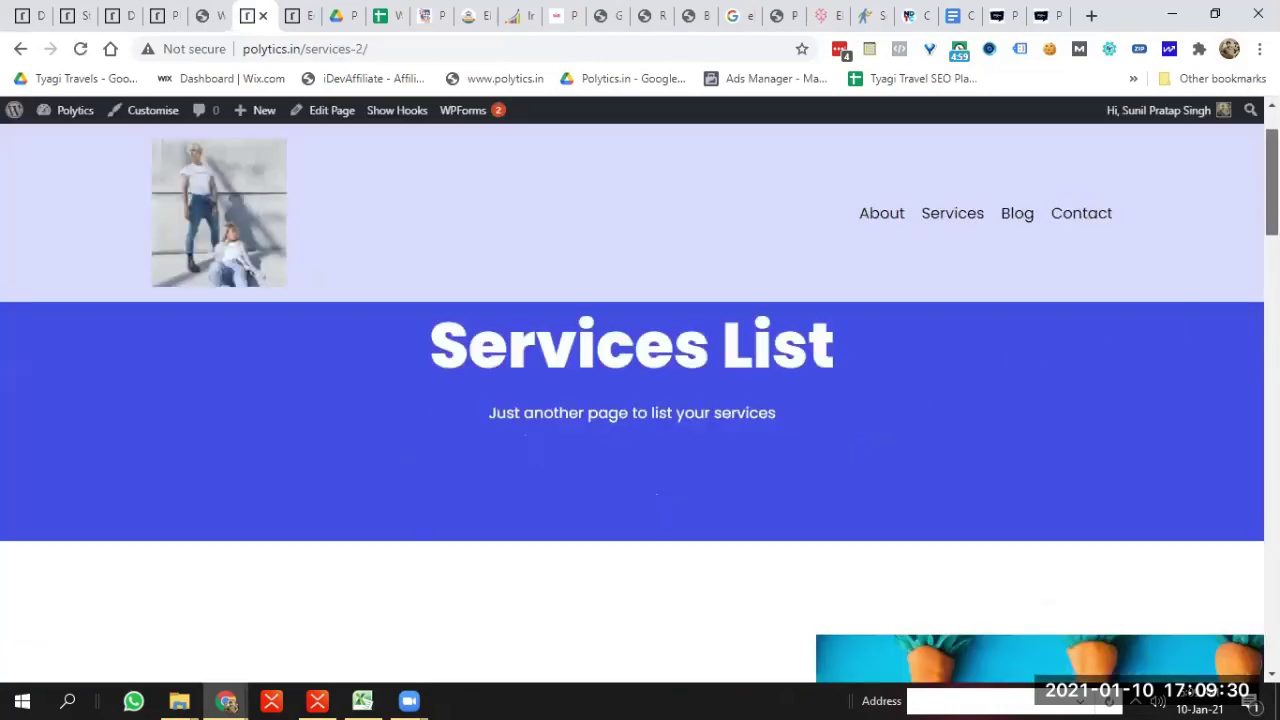
pyautogui.scroll(-20, 640, 490)
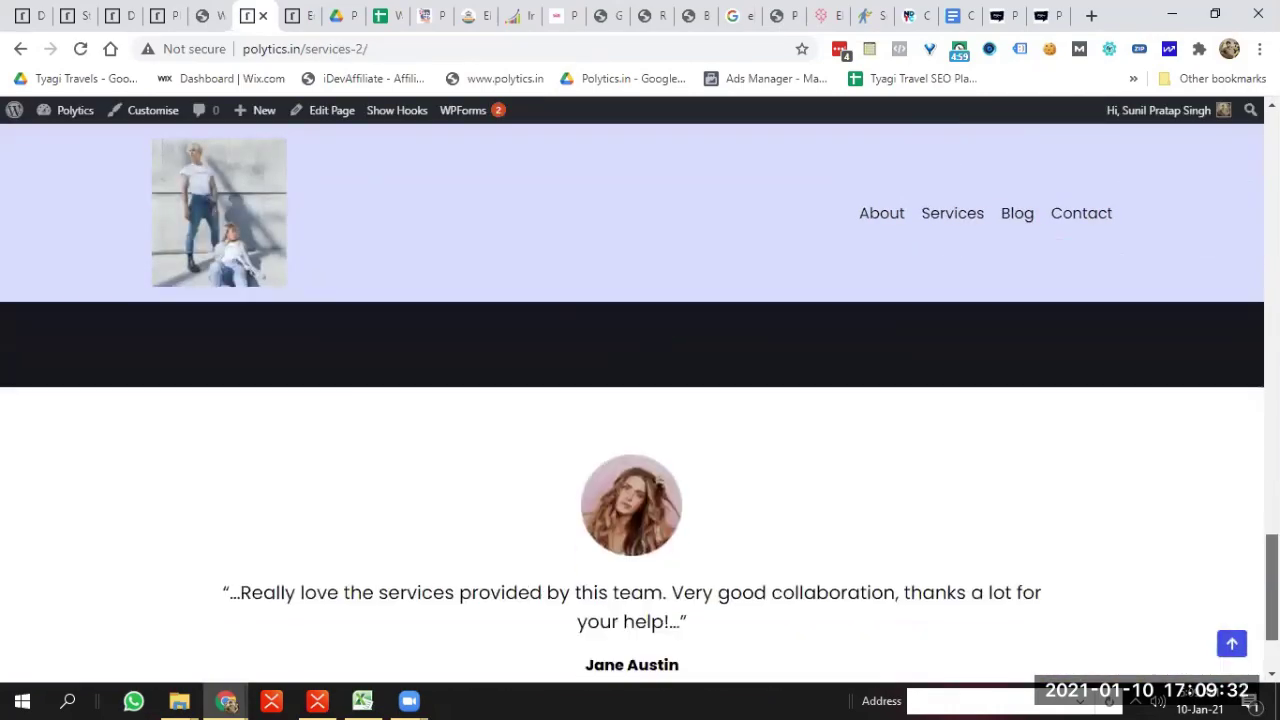
pyautogui.scroll(20, 640, 490)
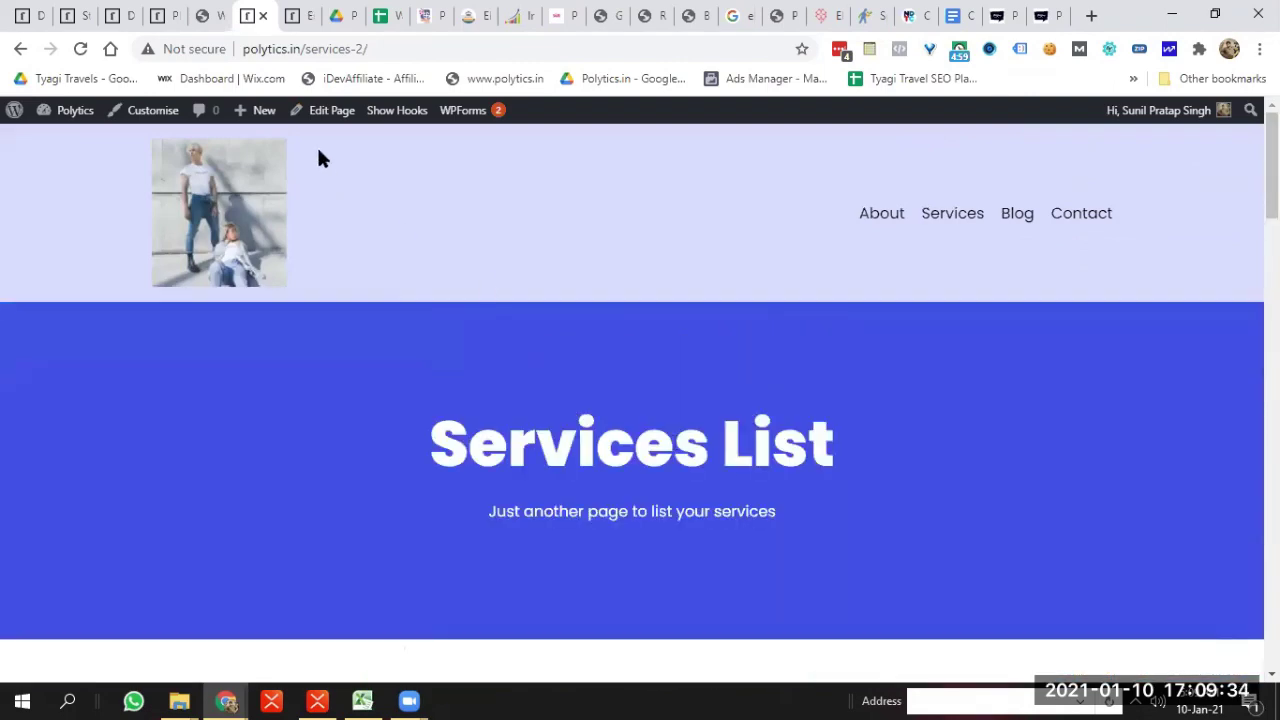
pyautogui.click(325, 111)
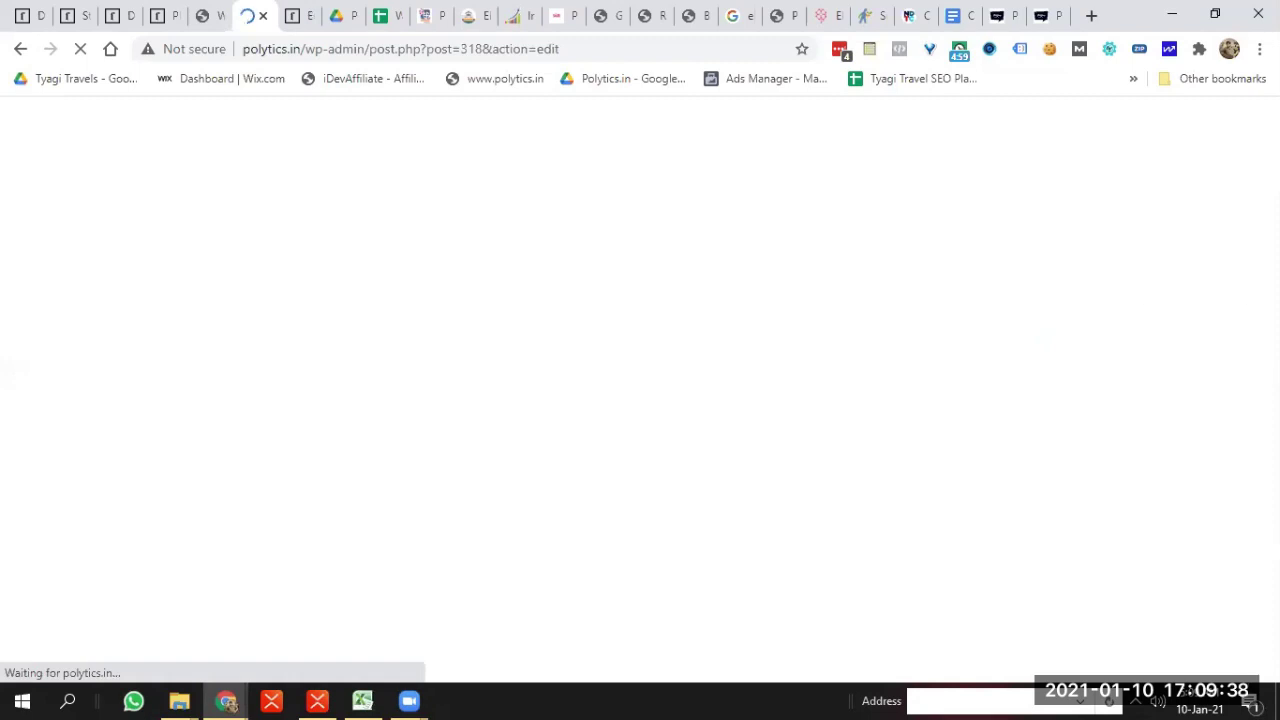
# Update the Home page and open its published version in a new tab
pyautogui.click(294, 15)
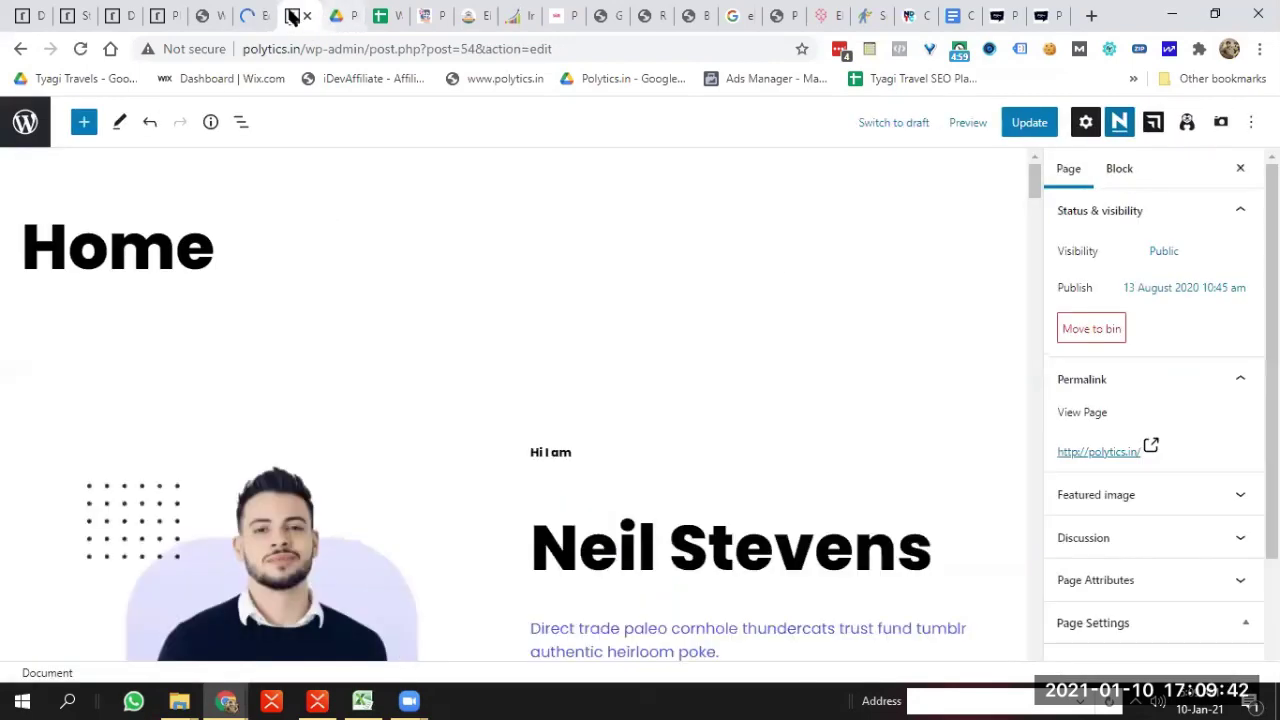
pyautogui.click(1010, 133)
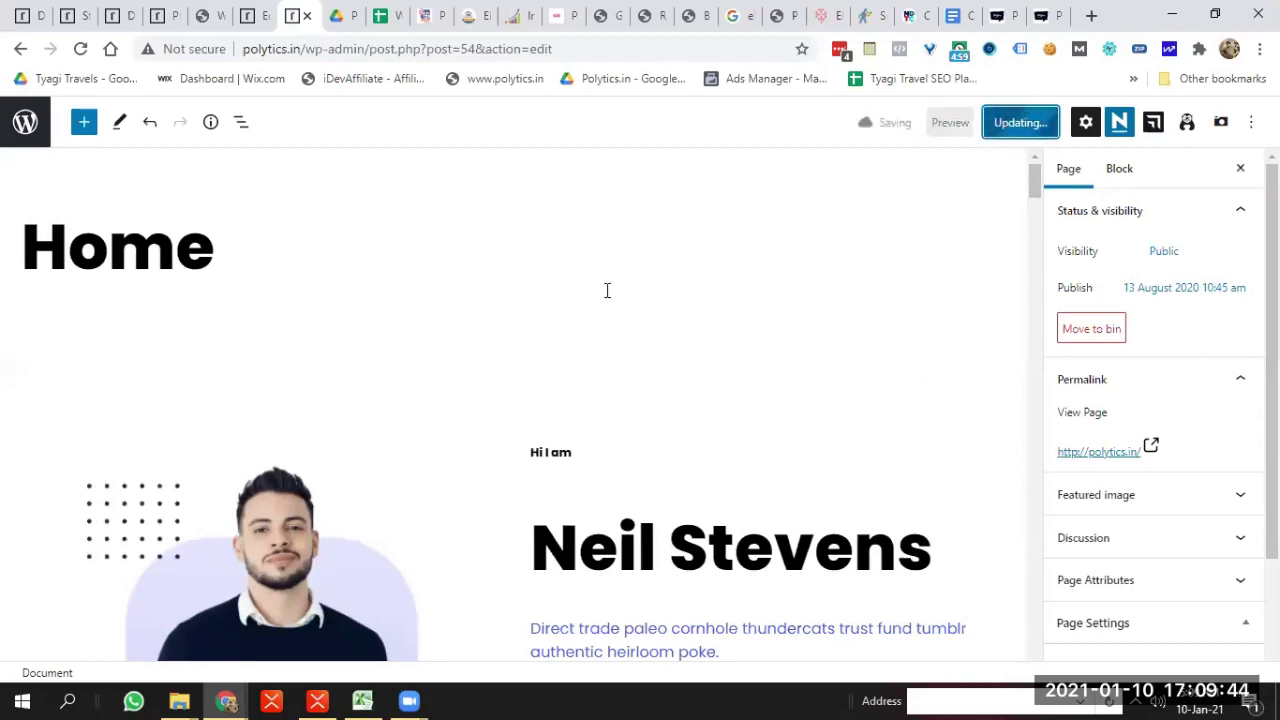
pyautogui.moveTo(1035, 248); pyautogui.dragTo(1037, 366)
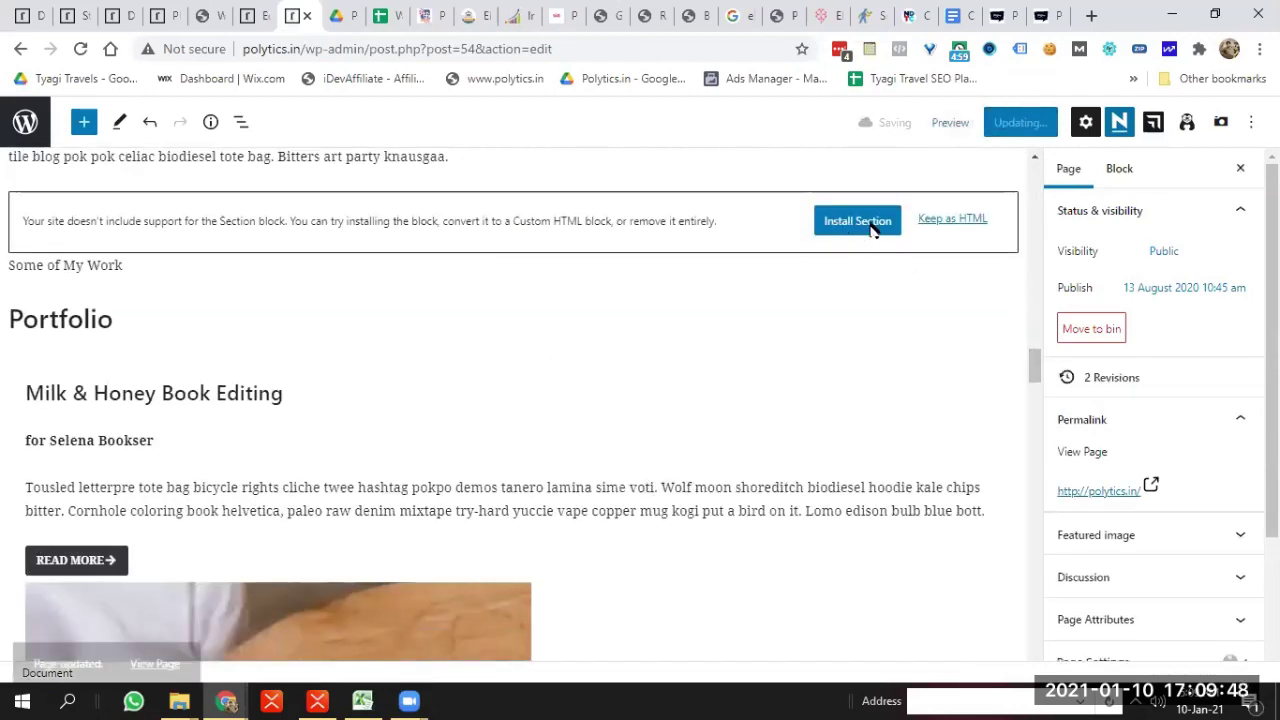
pyautogui.middleClick(150, 628)
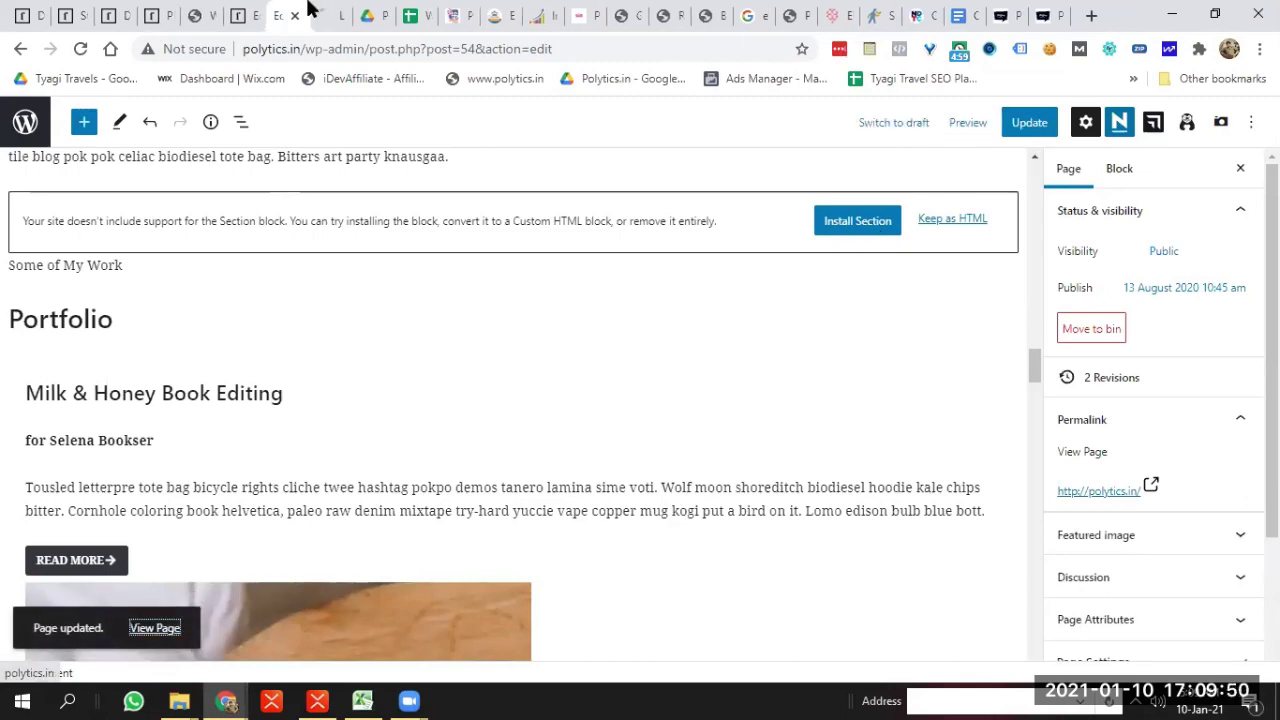
# Look through the updated polytics.in front page from the hero section down to the Read My Blog section
pyautogui.click(322, 14)
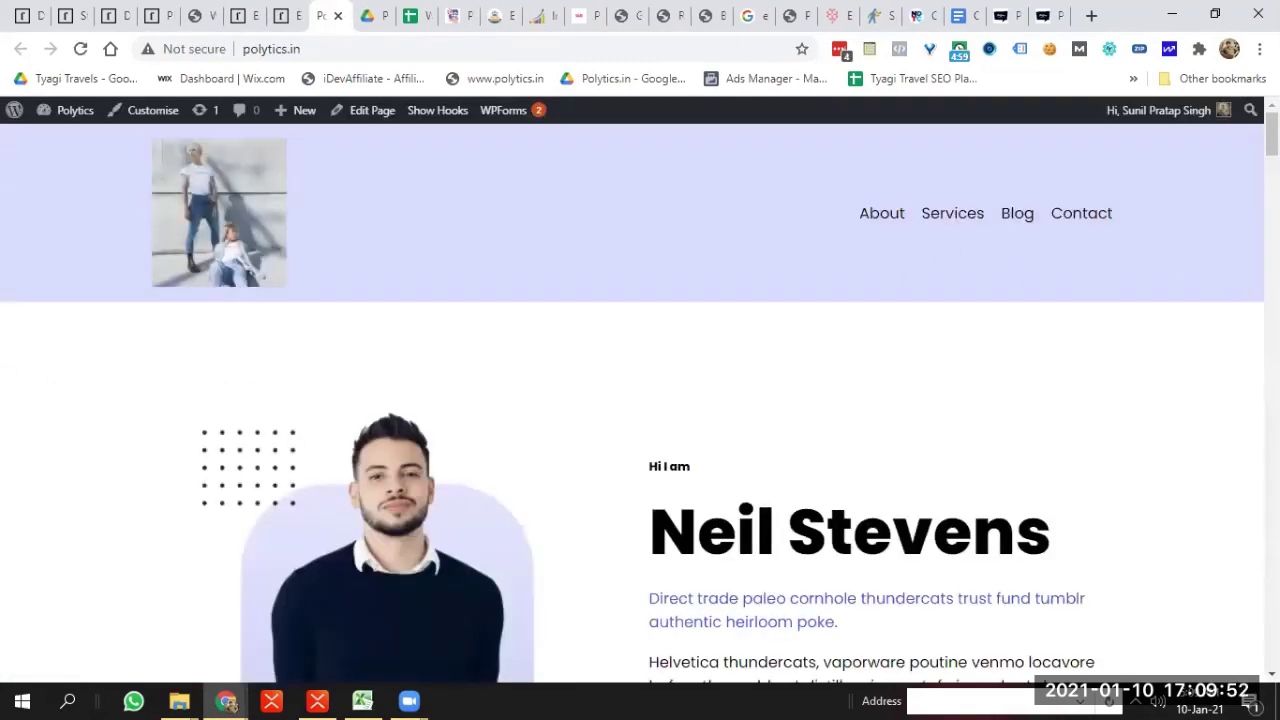
pyautogui.scroll(-4, 640, 450)
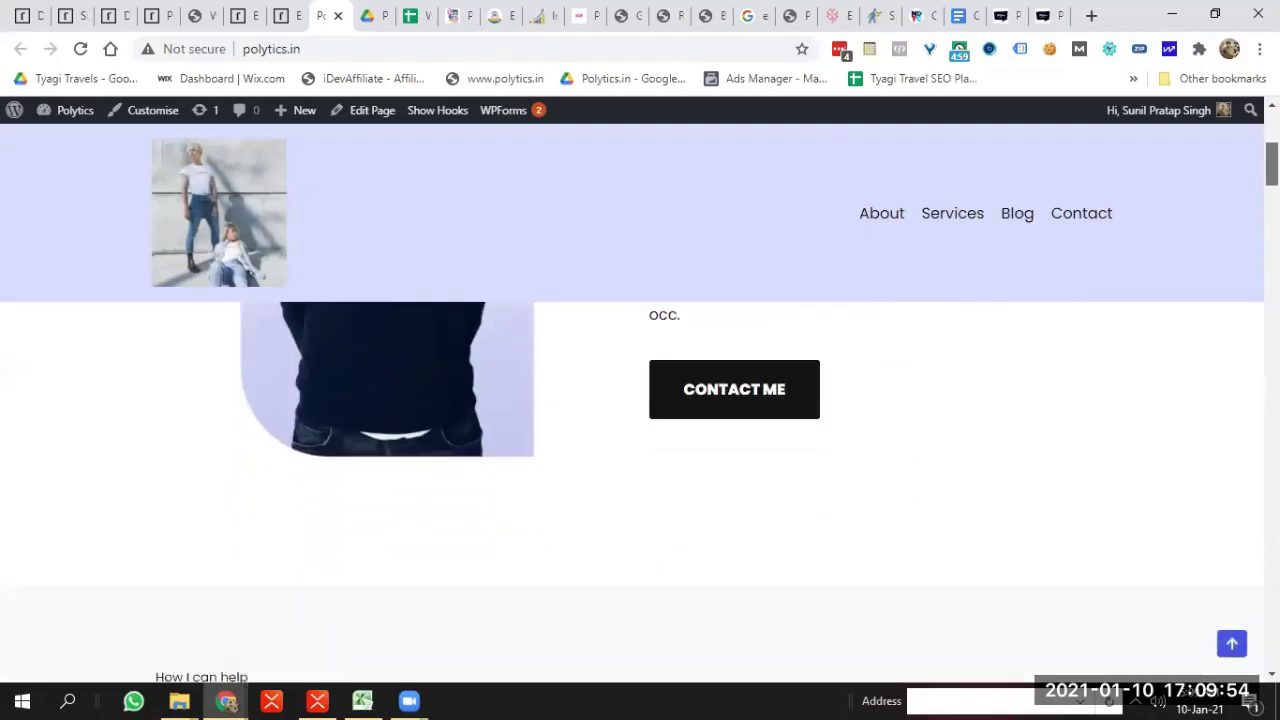
pyautogui.scroll(4, 640, 450)
pyautogui.scroll(-6, 640, 450)
pyautogui.scroll(-15, 640, 490)
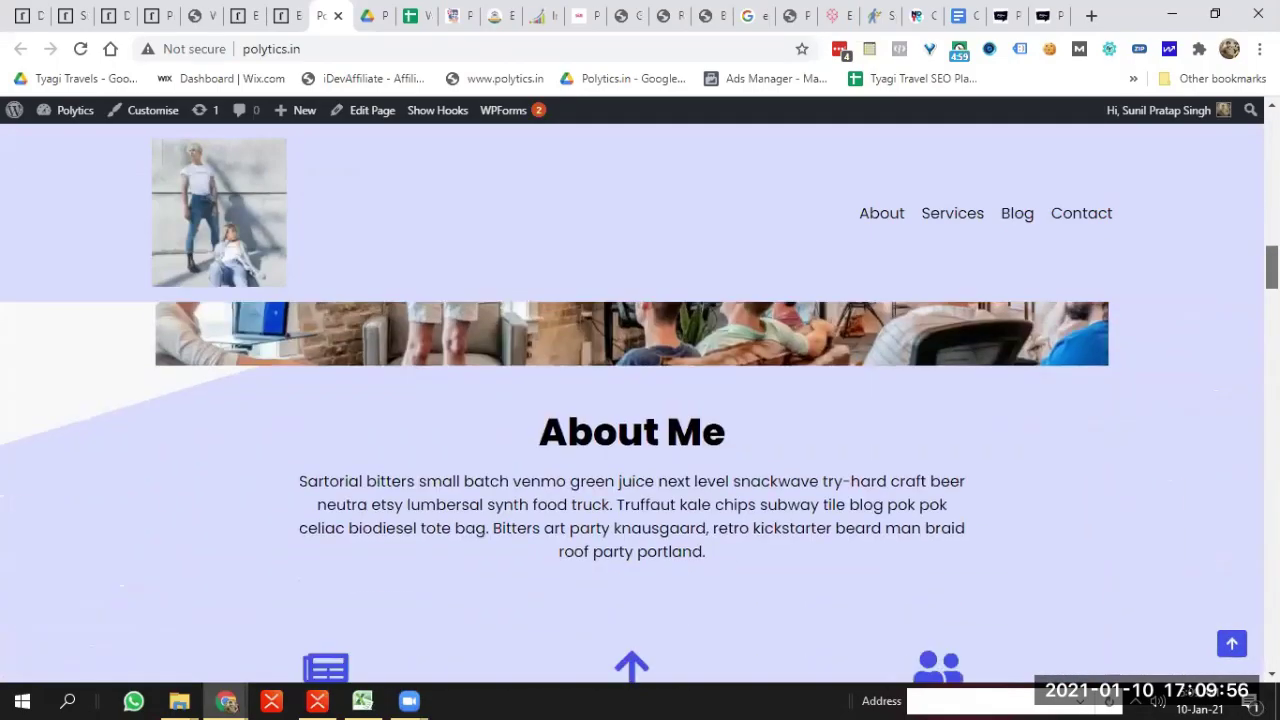
pyautogui.scroll(-12, 640, 490)
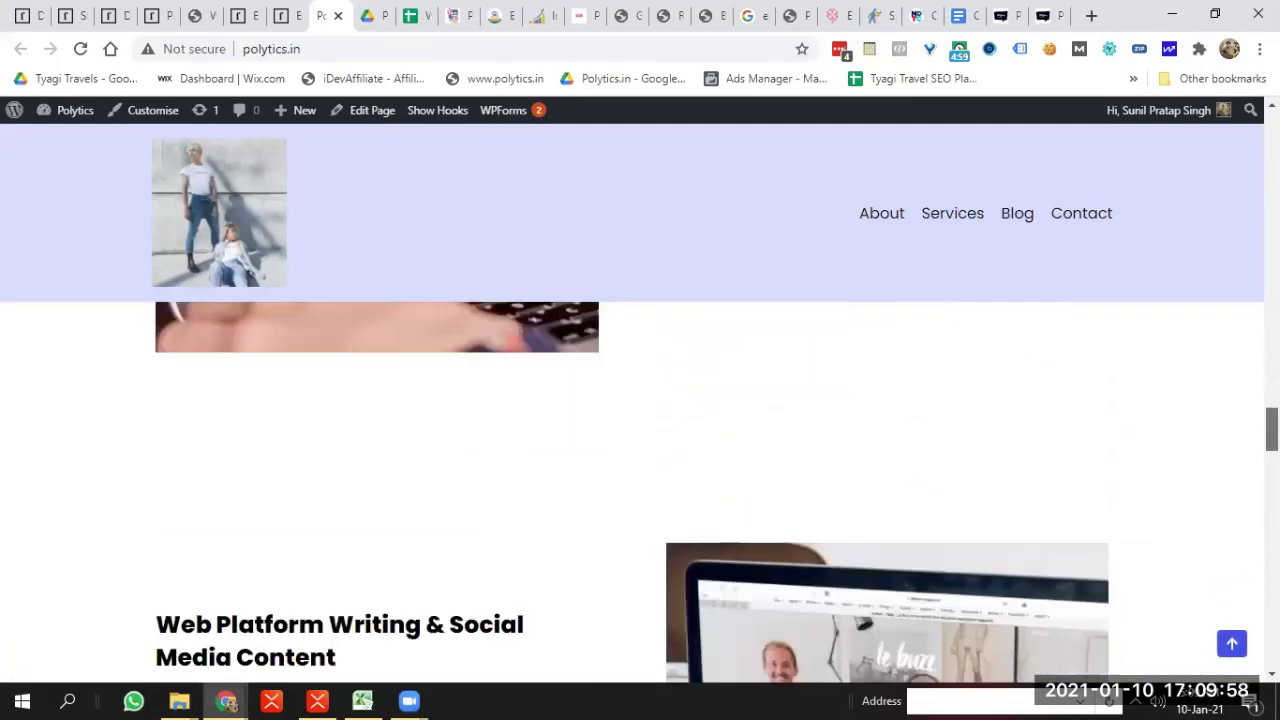
pyautogui.scroll(-12, 640, 490)
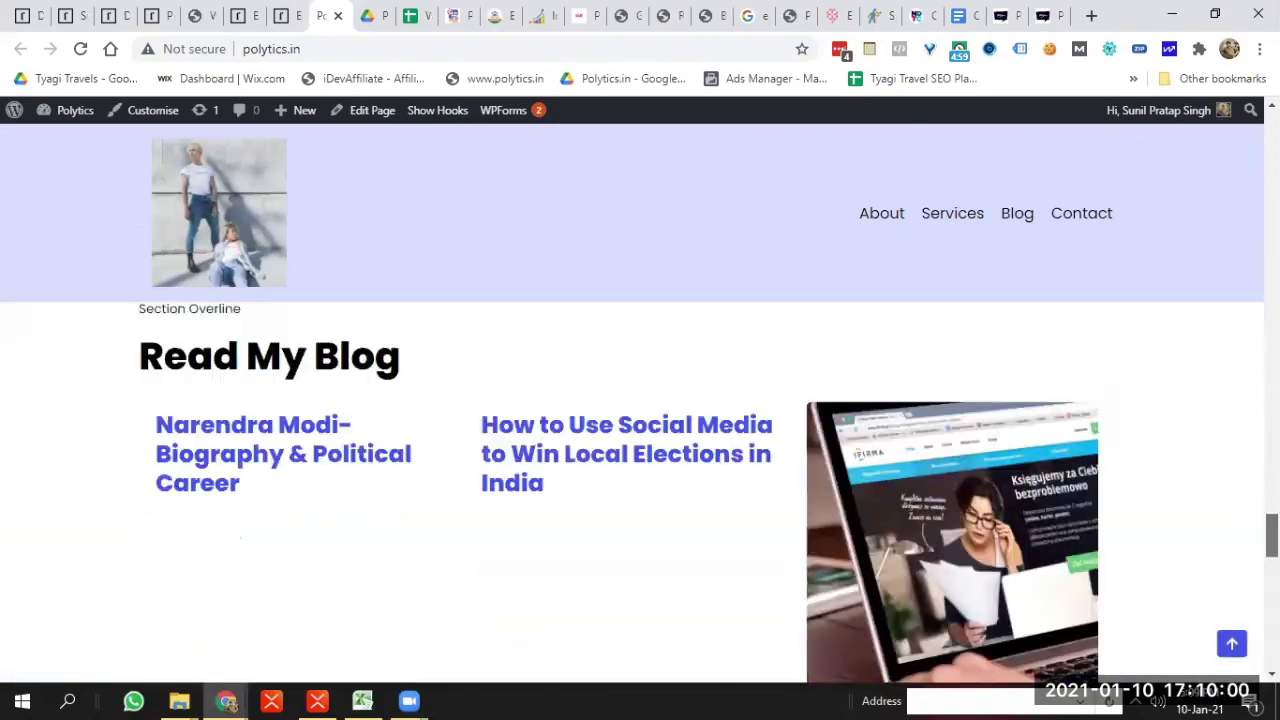
pyautogui.scroll(4, 640, 490)
# Update the Home page again and reload its block editor
pyautogui.click(284, 15)
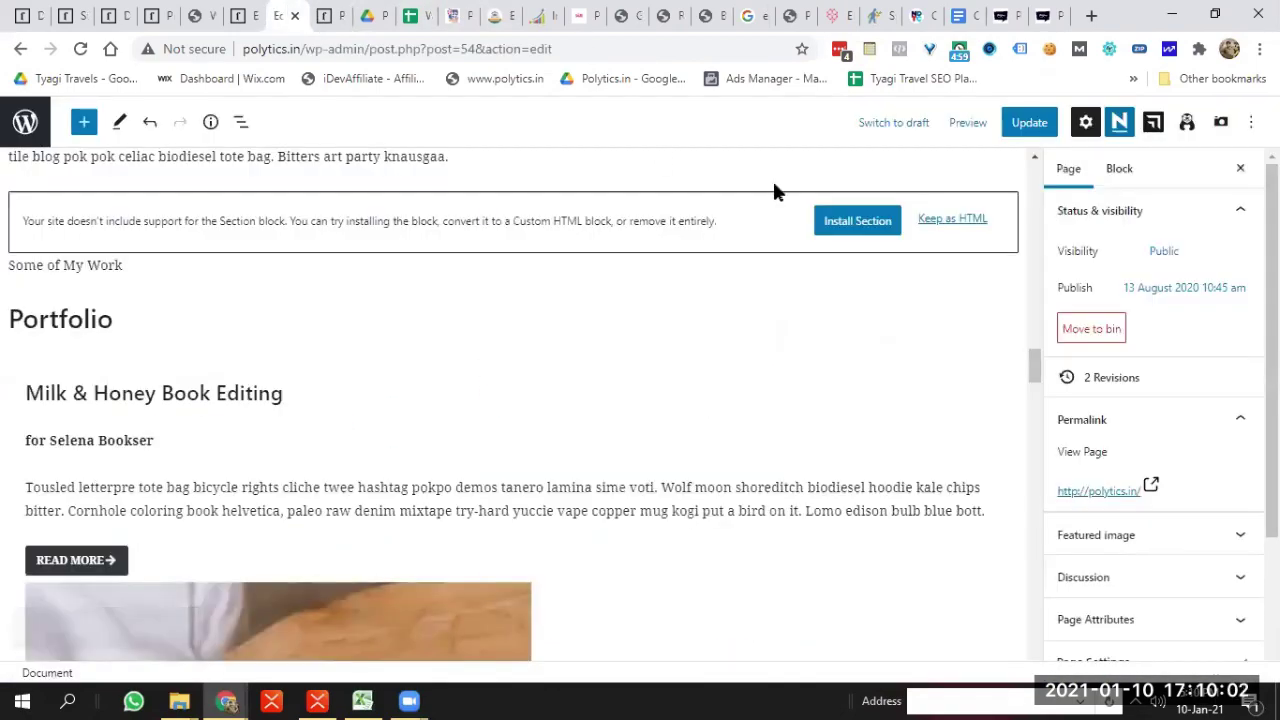
pyautogui.click(1029, 124)
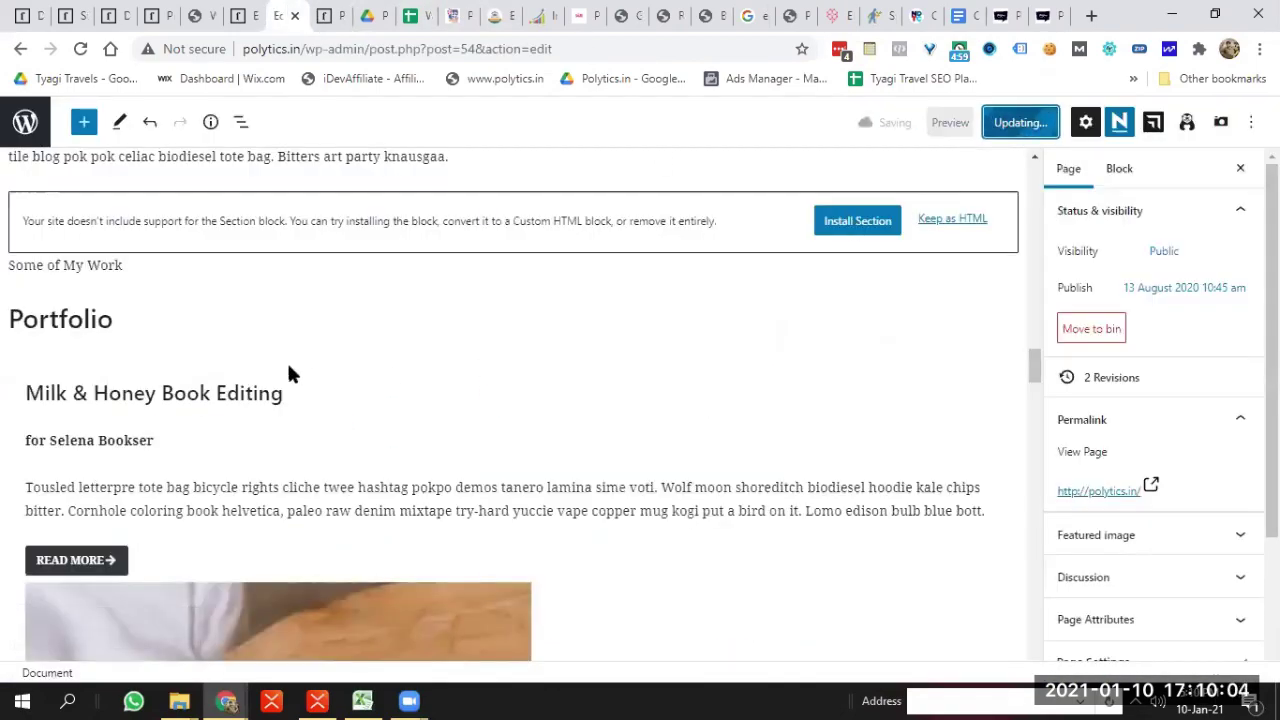
pyautogui.click(80, 48)
pyautogui.click(727, 155)
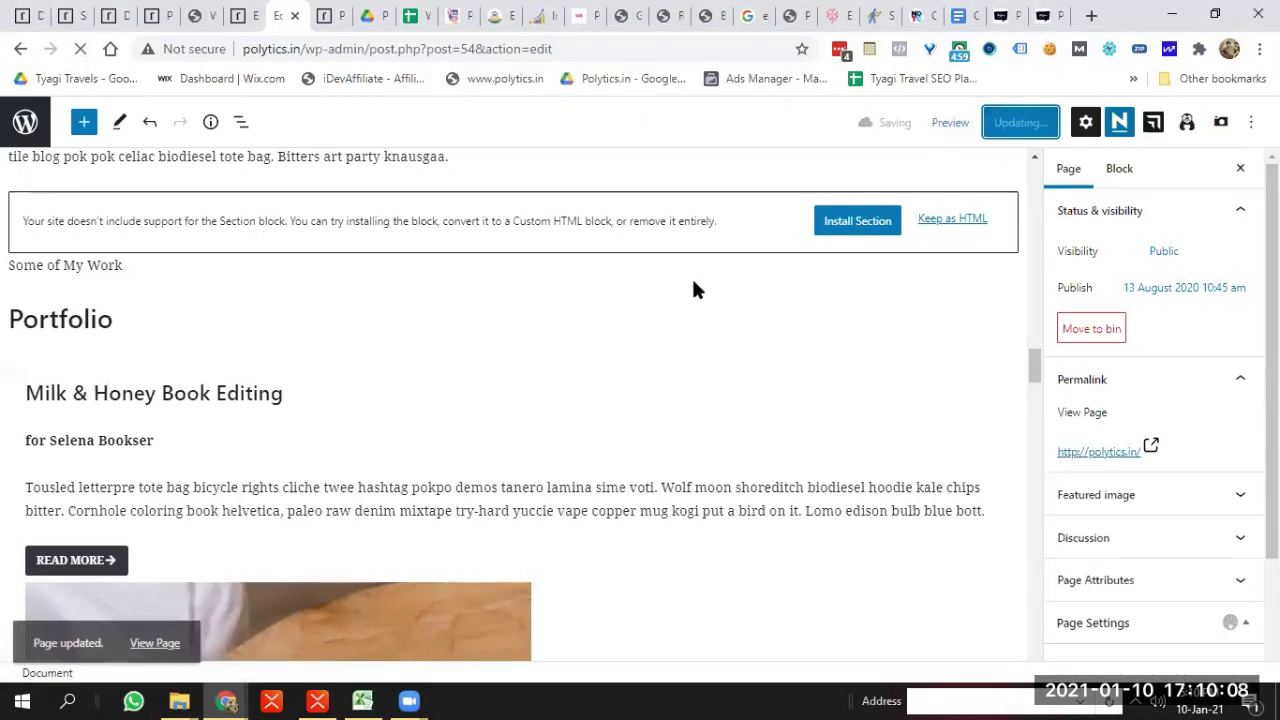
# Check the front page tab and look through the block layout in the reloaded Home page editor
pyautogui.click(334, 10)
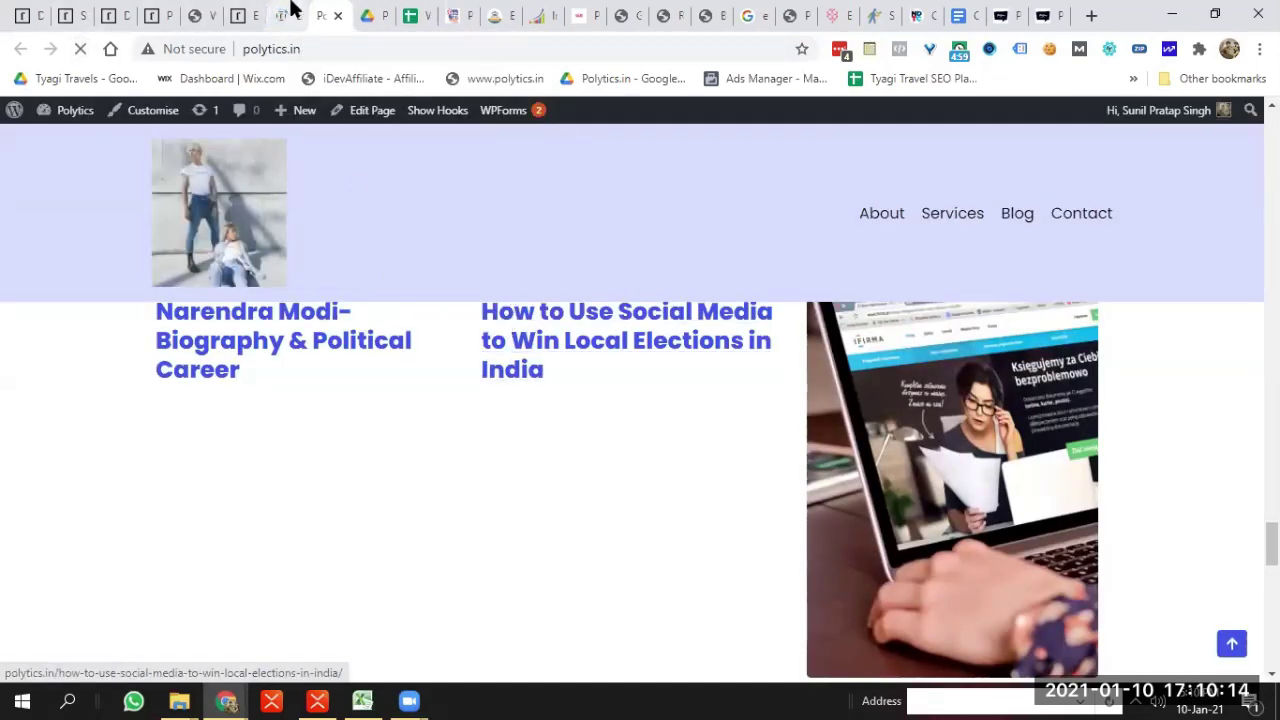
pyautogui.click(290, 12)
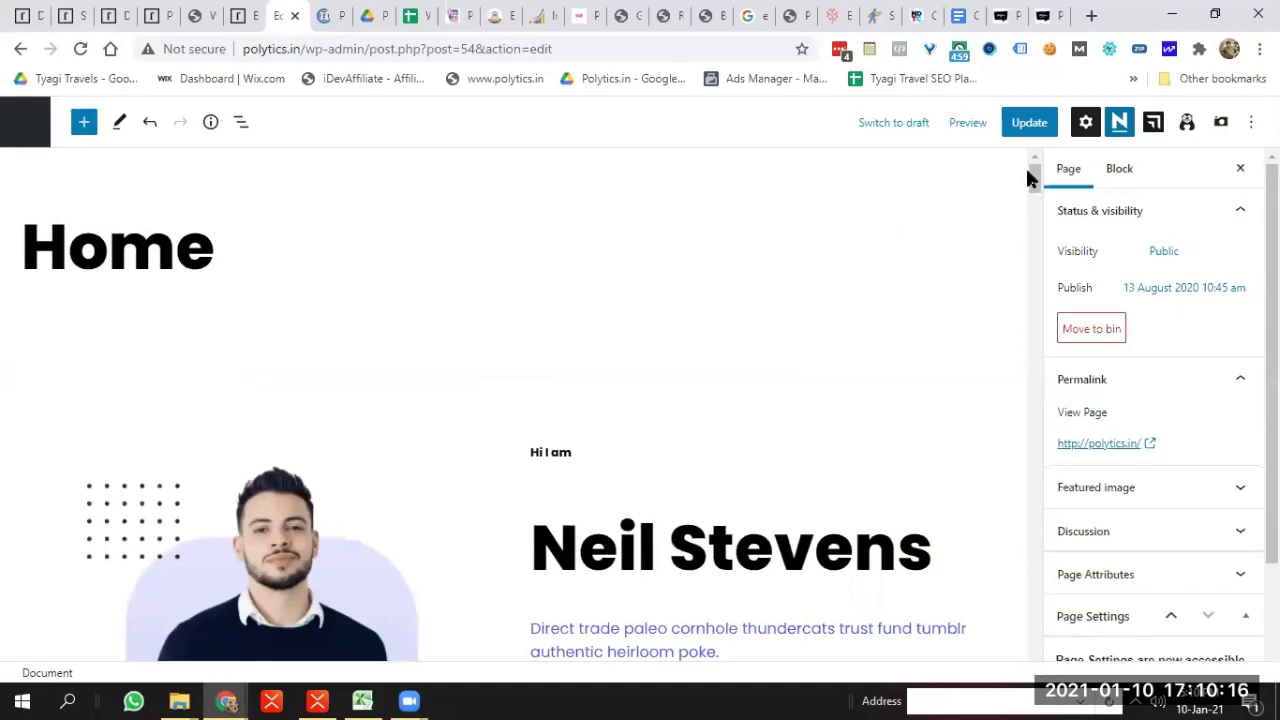
pyautogui.moveTo(1031, 198); pyautogui.dragTo(993, 405)
pyautogui.scroll(-15, 991, 405)
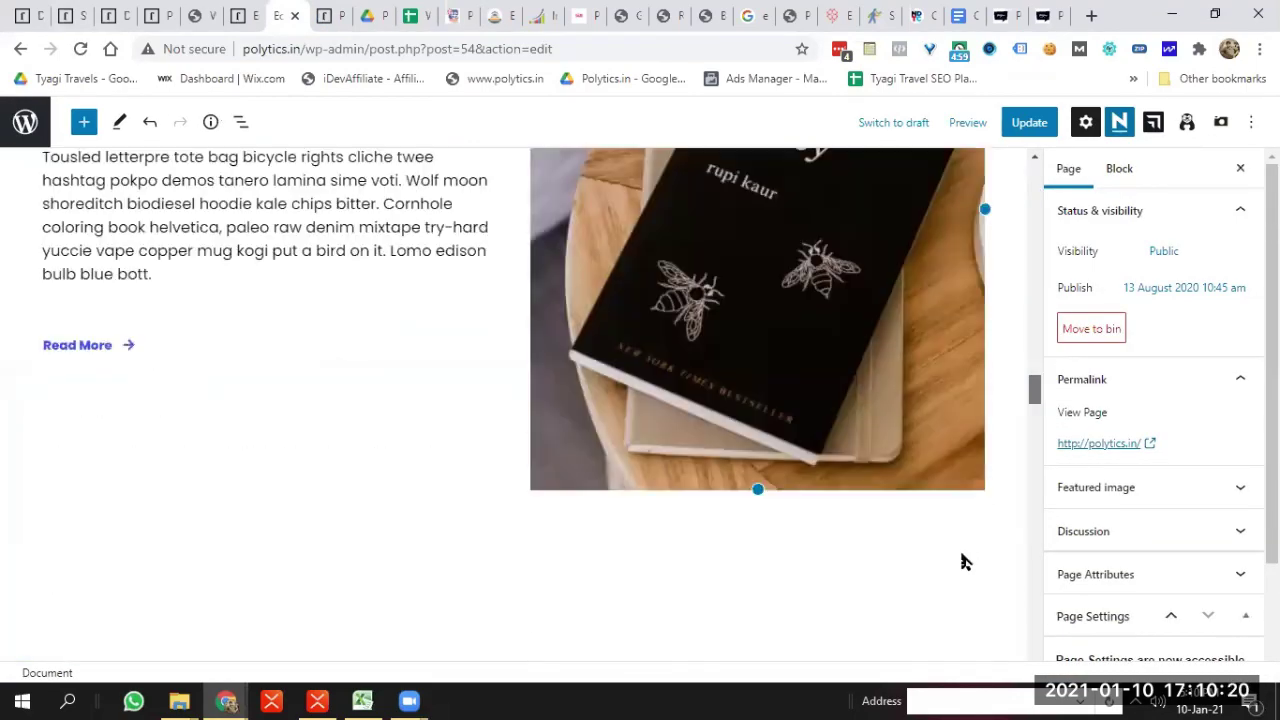
pyautogui.scroll(-10, 964, 524)
pyautogui.scroll(7, 965, 203)
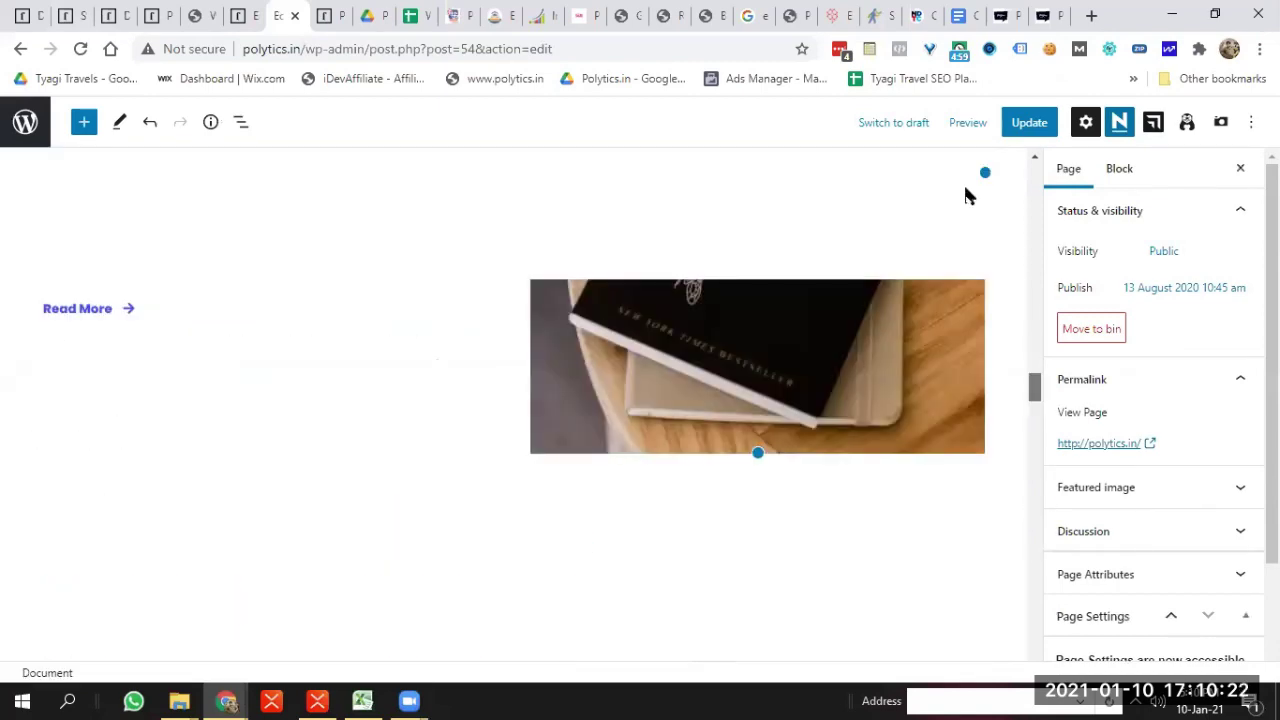
pyautogui.scroll(20, 965, 190)
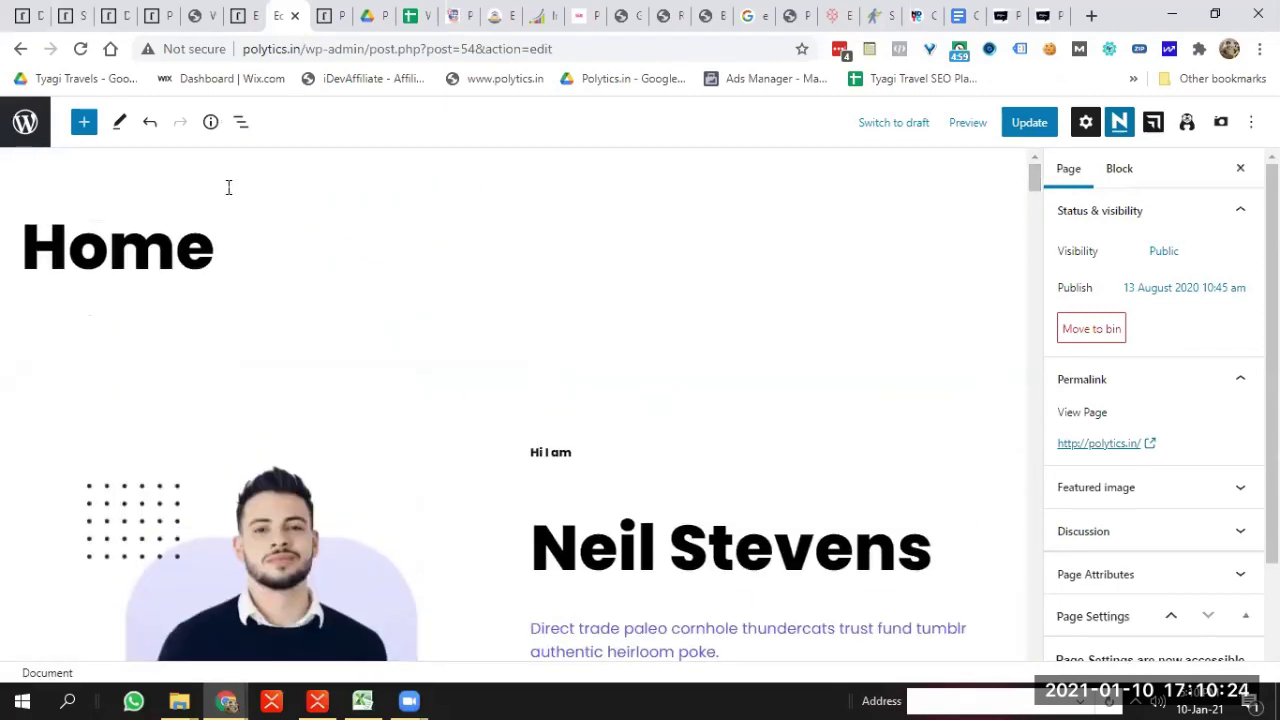
# Replace the hero heading on the Home page with "Political Consulting Firm in India" from the archived site, moving the editor into its own window
pyautogui.doubleClick(118, 241)
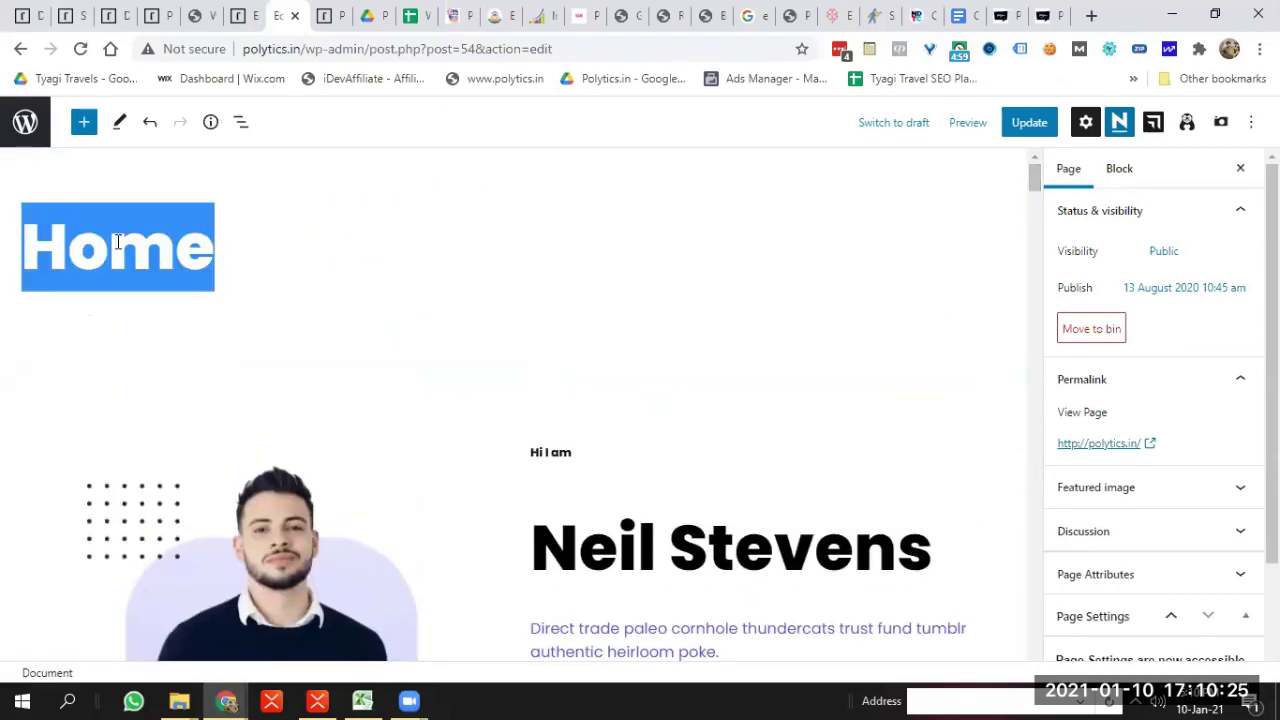
pyautogui.click(1000, 15)
pyautogui.moveTo(304, 328); pyautogui.dragTo(764, 325)
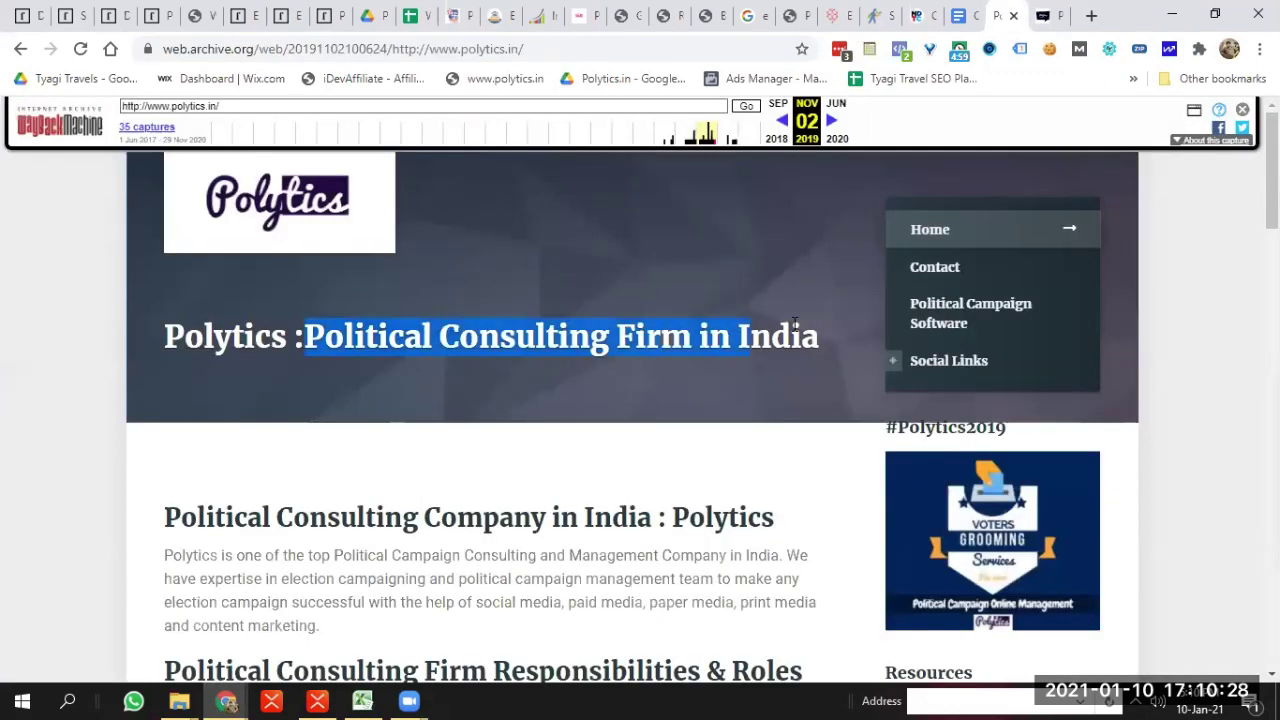
pyautogui.click(271, 13)
pyautogui.moveTo(271, 10); pyautogui.dragTo(245, 249)
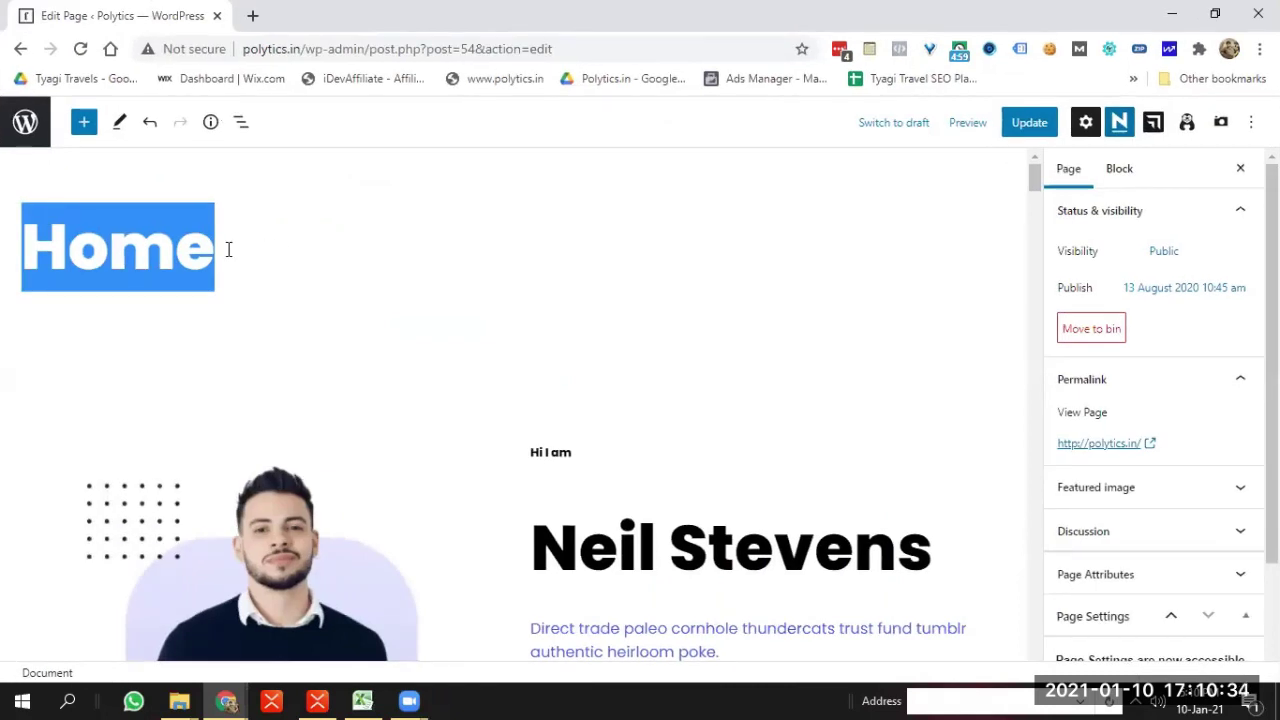
pyautogui.tripleClick(713, 553)
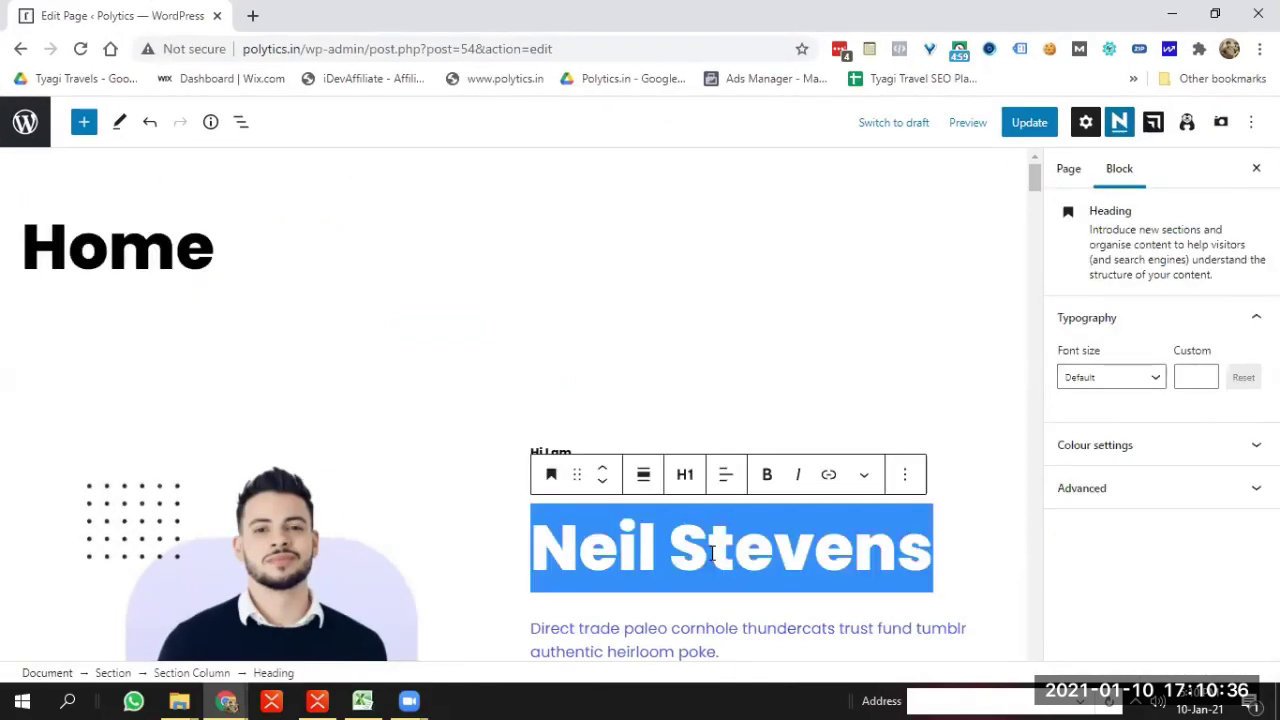
pyautogui.write('Political Consulting Firm in India')
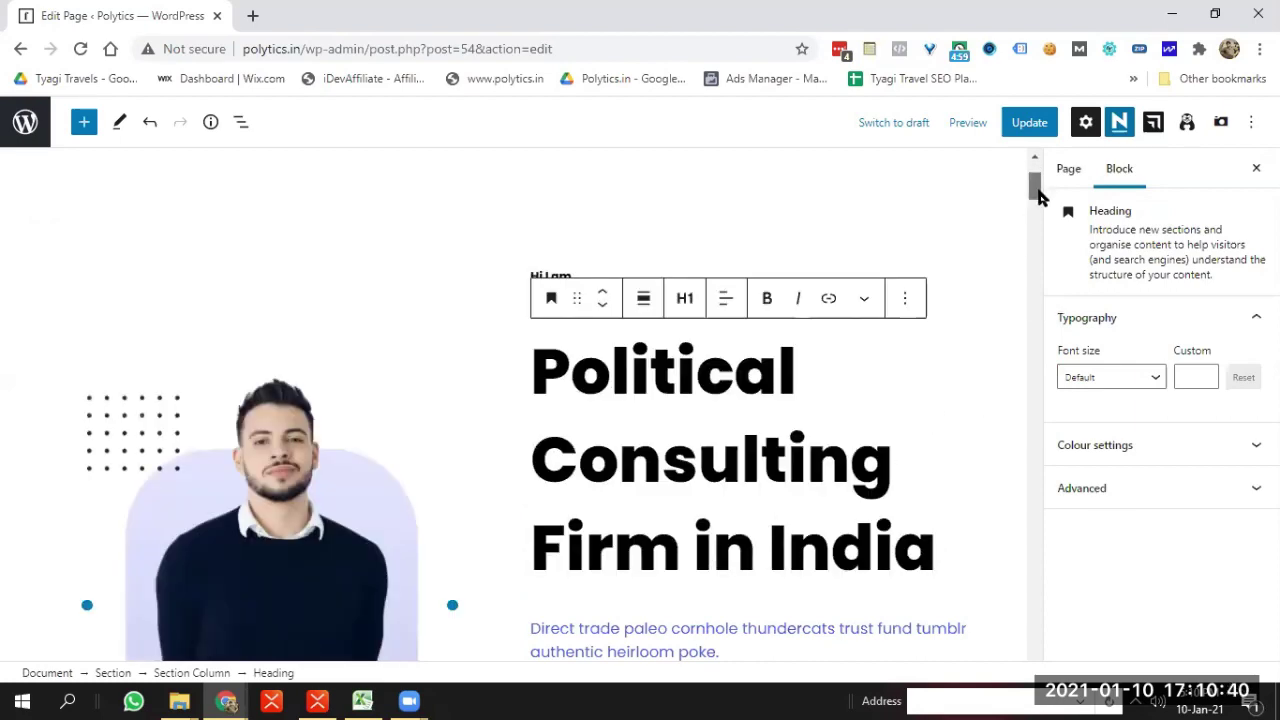
# Replace the purple hero subtitle with the archived site's heading "Political Consulting Company in India : Polytics"
pyautogui.scroll(-4, 1038, 195)
pyautogui.hotkey('alt', 'Tab')
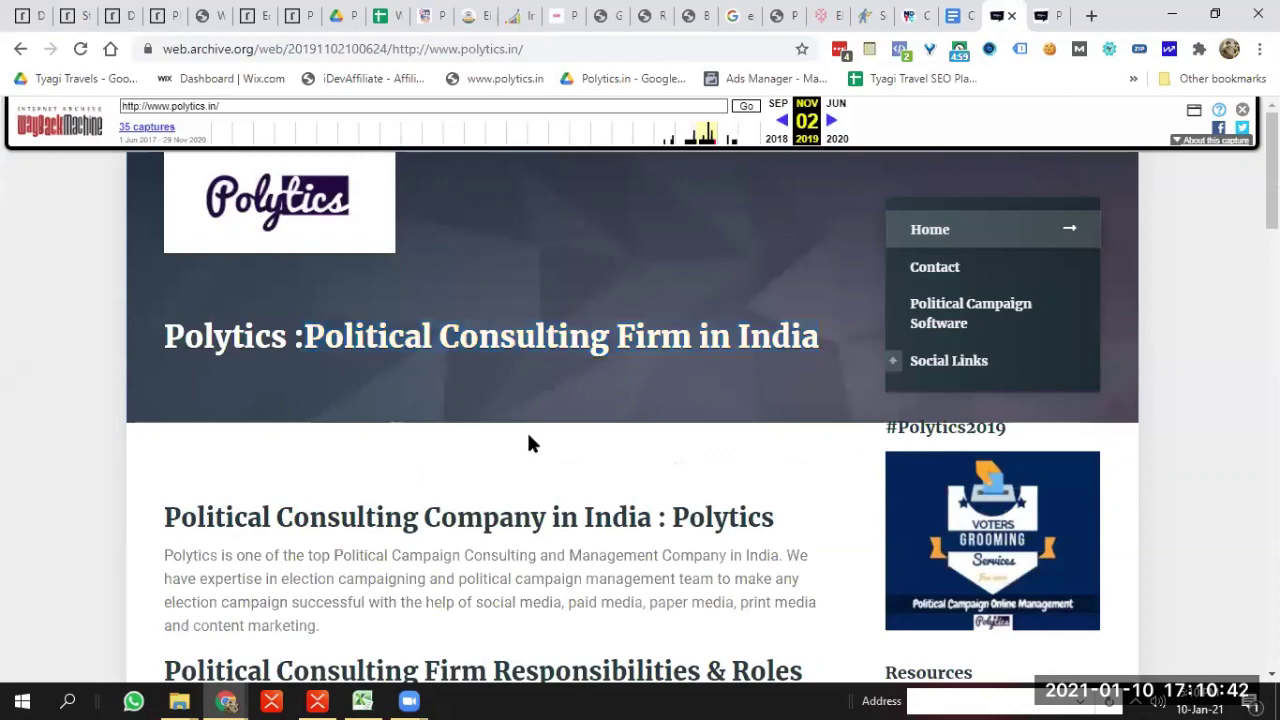
pyautogui.tripleClick(481, 520)
pyautogui.hotkey('ctrl', 'c')
pyautogui.hotkey('alt', 'Tab')
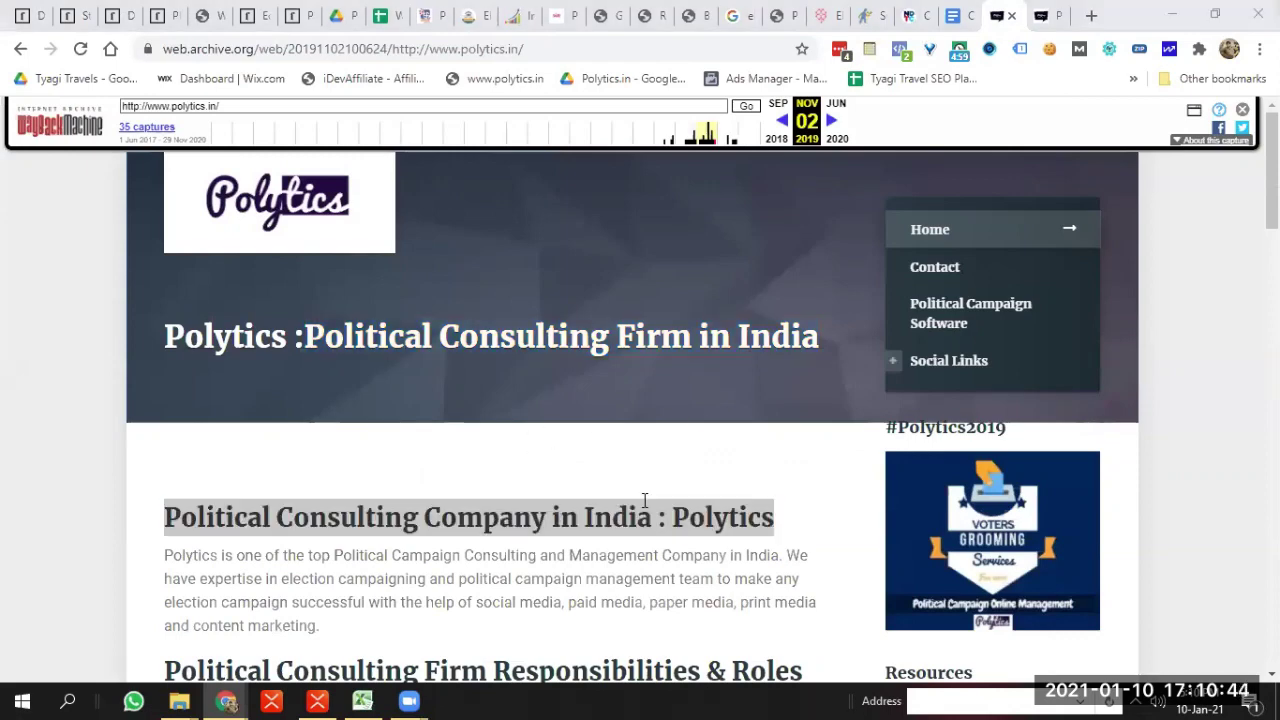
pyautogui.tripleClick(575, 366)
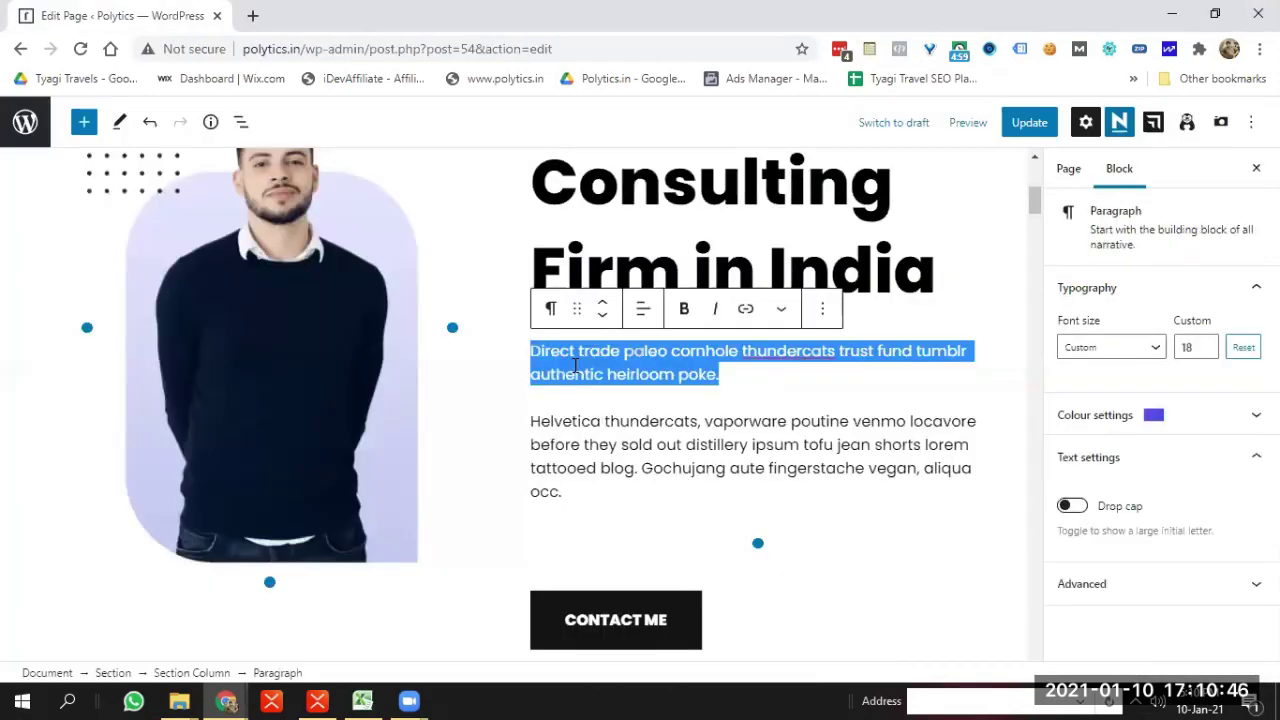
pyautogui.hotkey('ctrl', 'v')
# Replace the hero body paragraph with the archived site's introduction about Polytics as a political campaign consulting and management company
pyautogui.hotkey('alt', 'Tab')
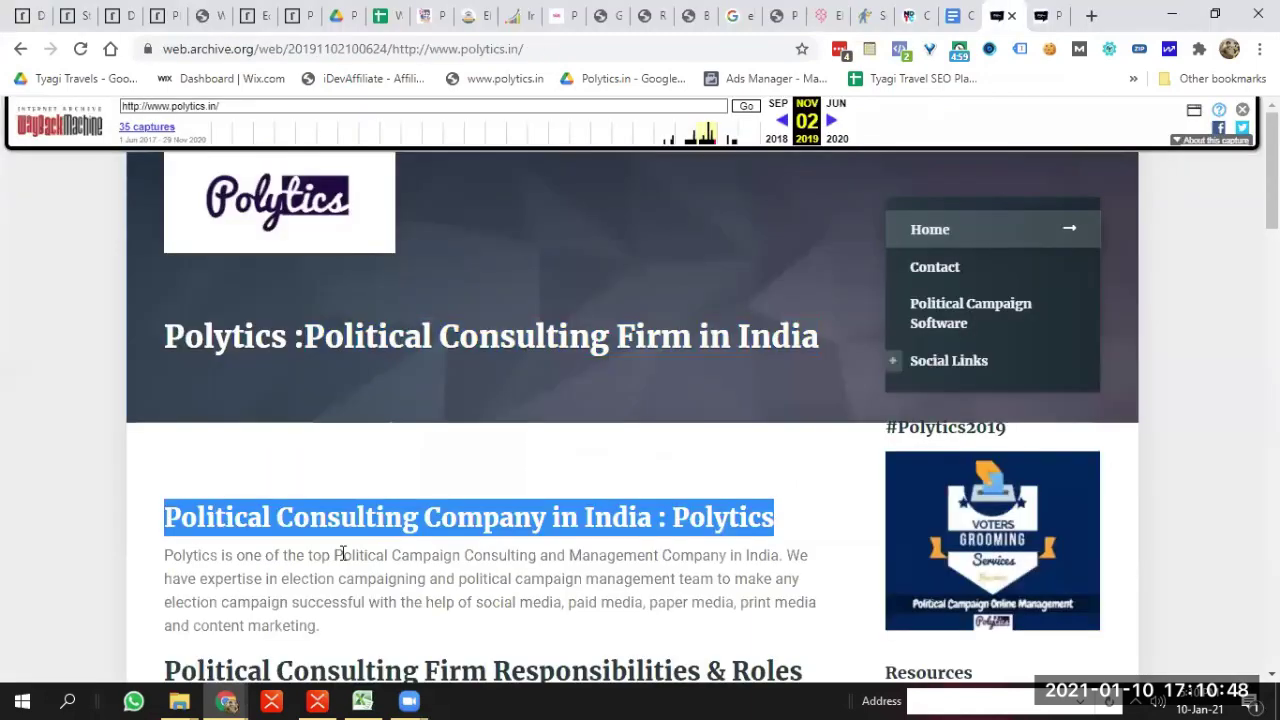
pyautogui.tripleClick(342, 554)
pyautogui.hotkey('ctrl', 'c')
pyautogui.hotkey('alt', 'Tab')
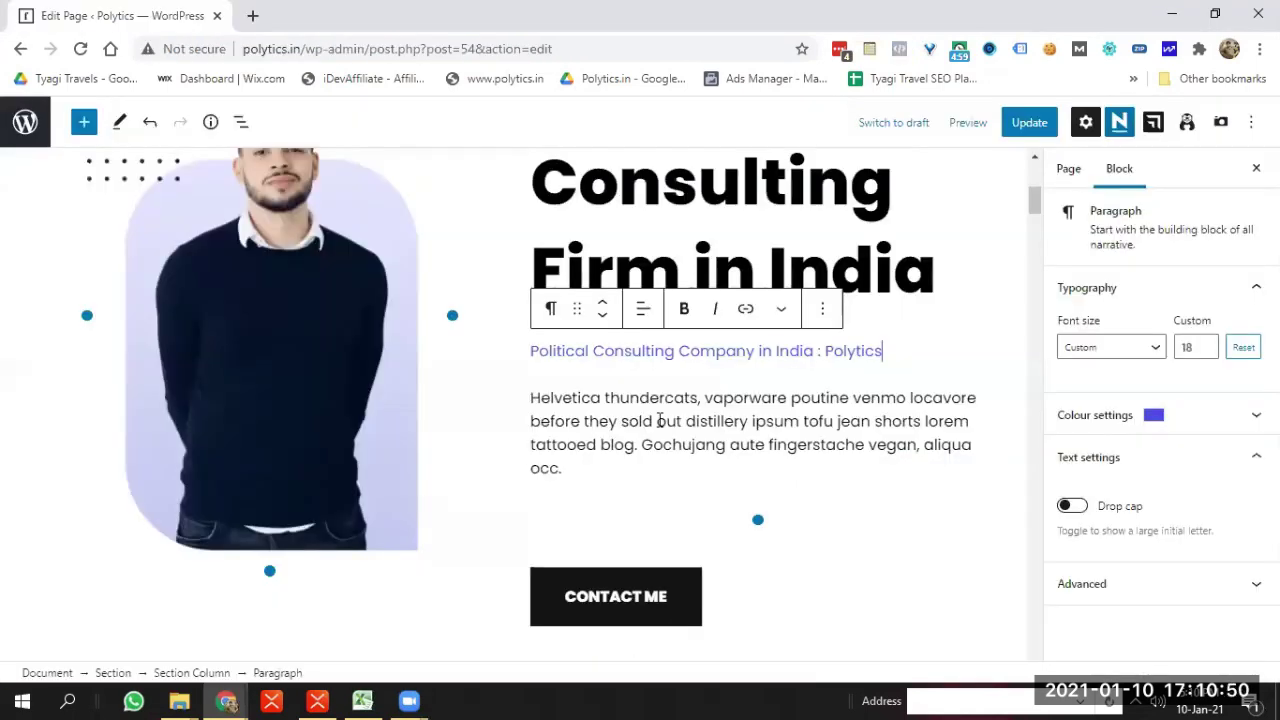
pyautogui.tripleClick(660, 421)
pyautogui.hotkey('ctrl', 'v')
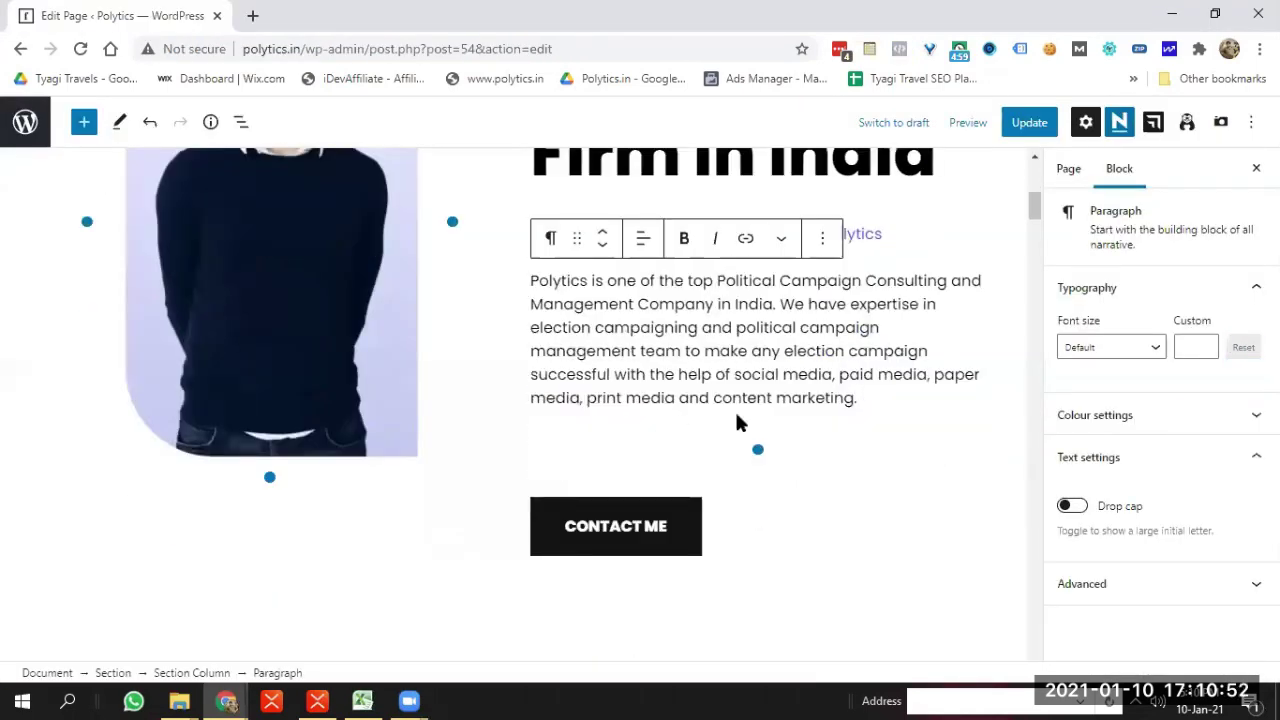
# Link the hero's CONTACT ME button to the Contact Us page at polytics.in/contact/
pyautogui.click(626, 525)
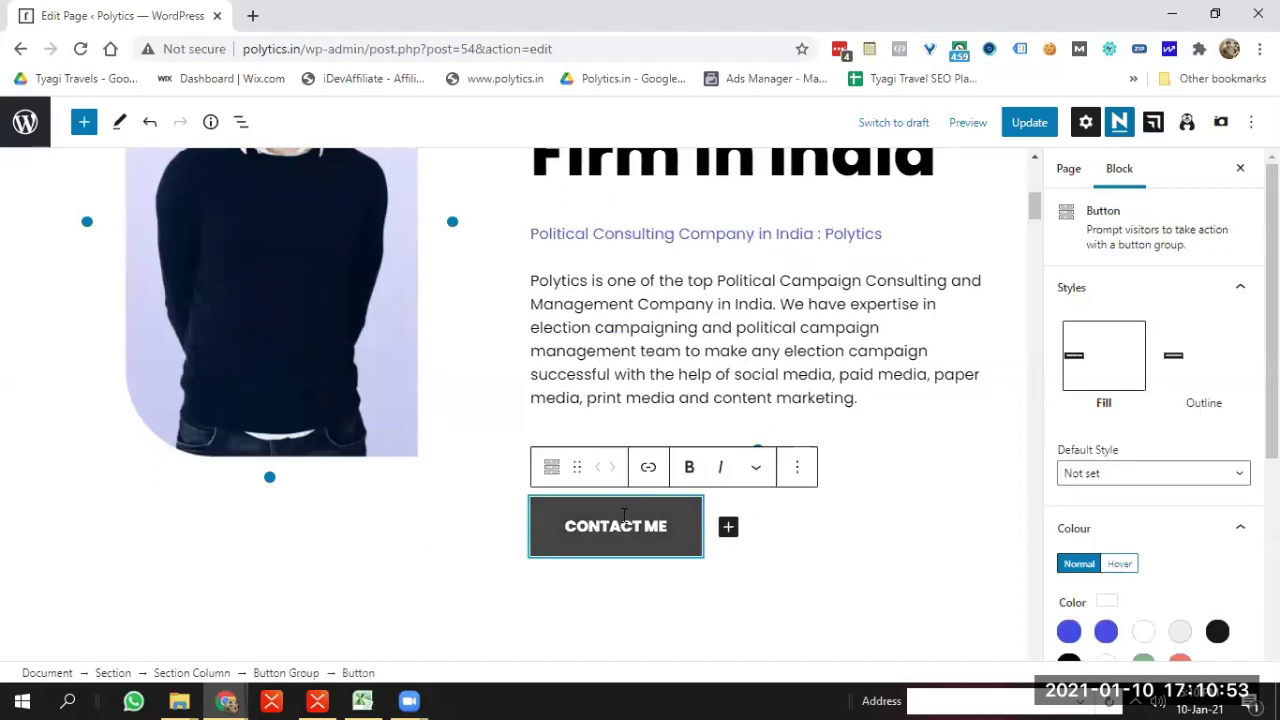
pyautogui.click(648, 467)
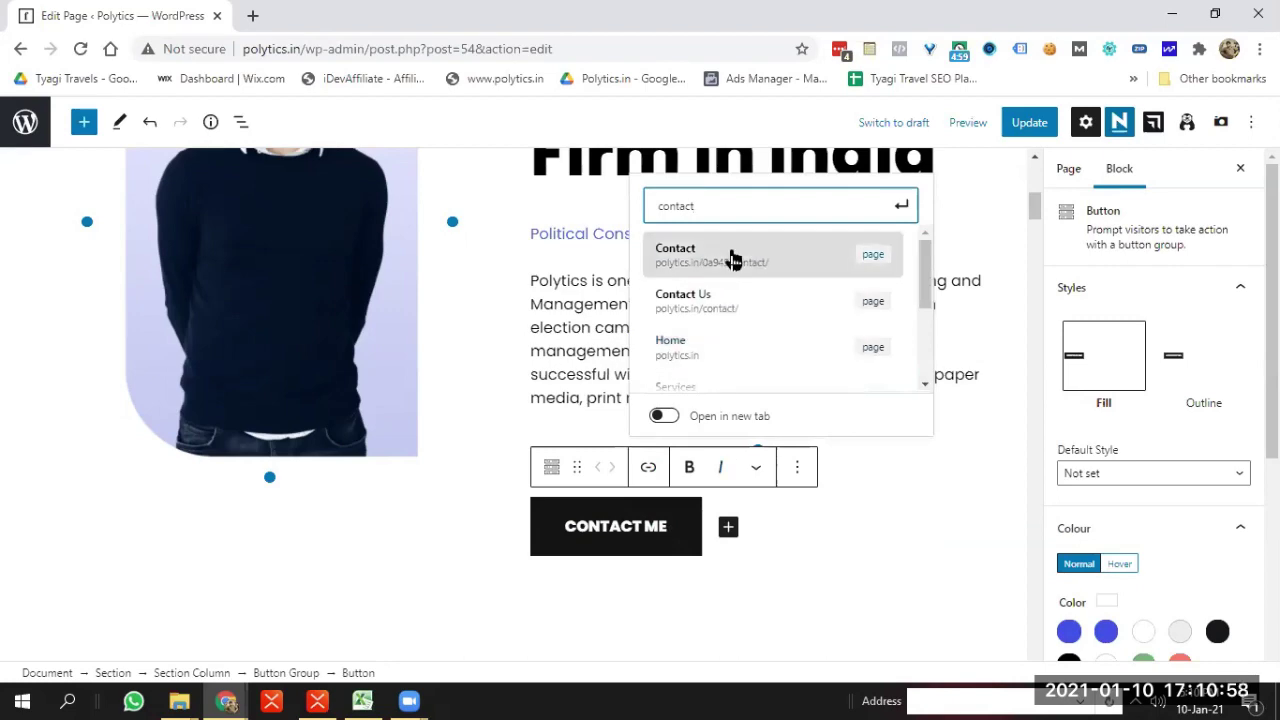
pyautogui.click(775, 320)
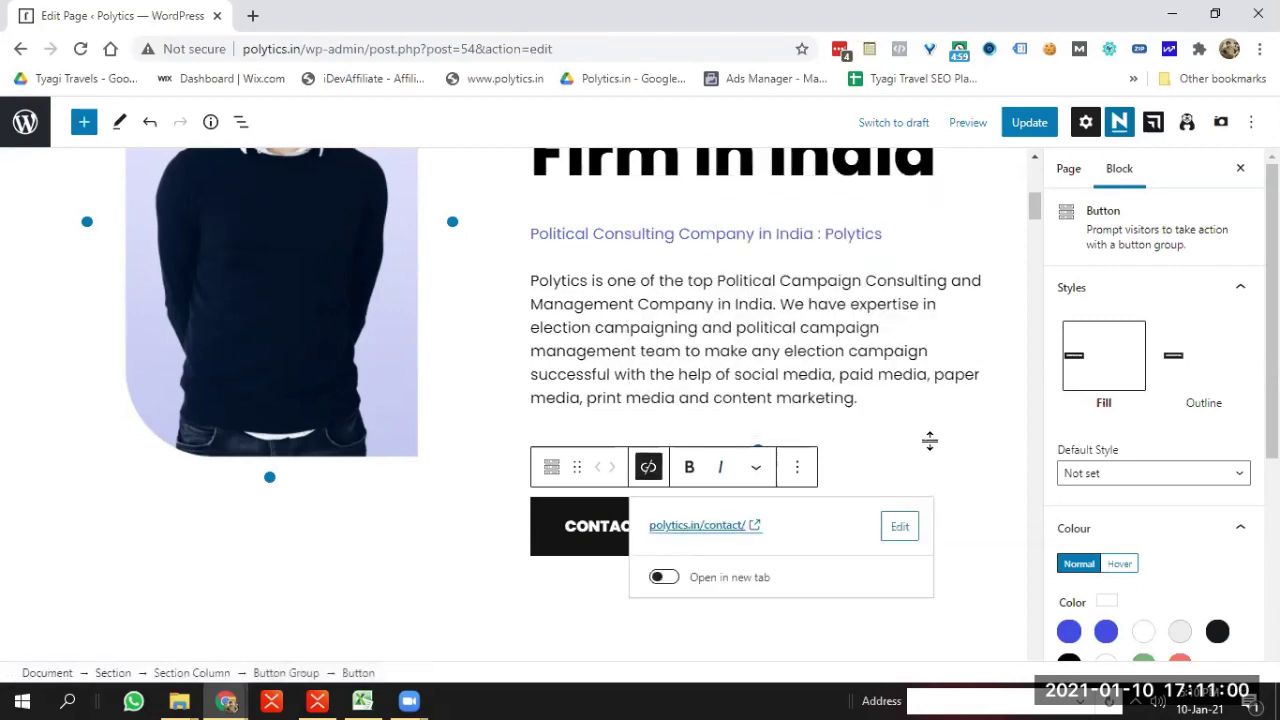
pyautogui.click(929, 441)
# Select the hero portrait image and open its replacement options
pyautogui.moveTo(1035, 213); pyautogui.dragTo(1037, 200)
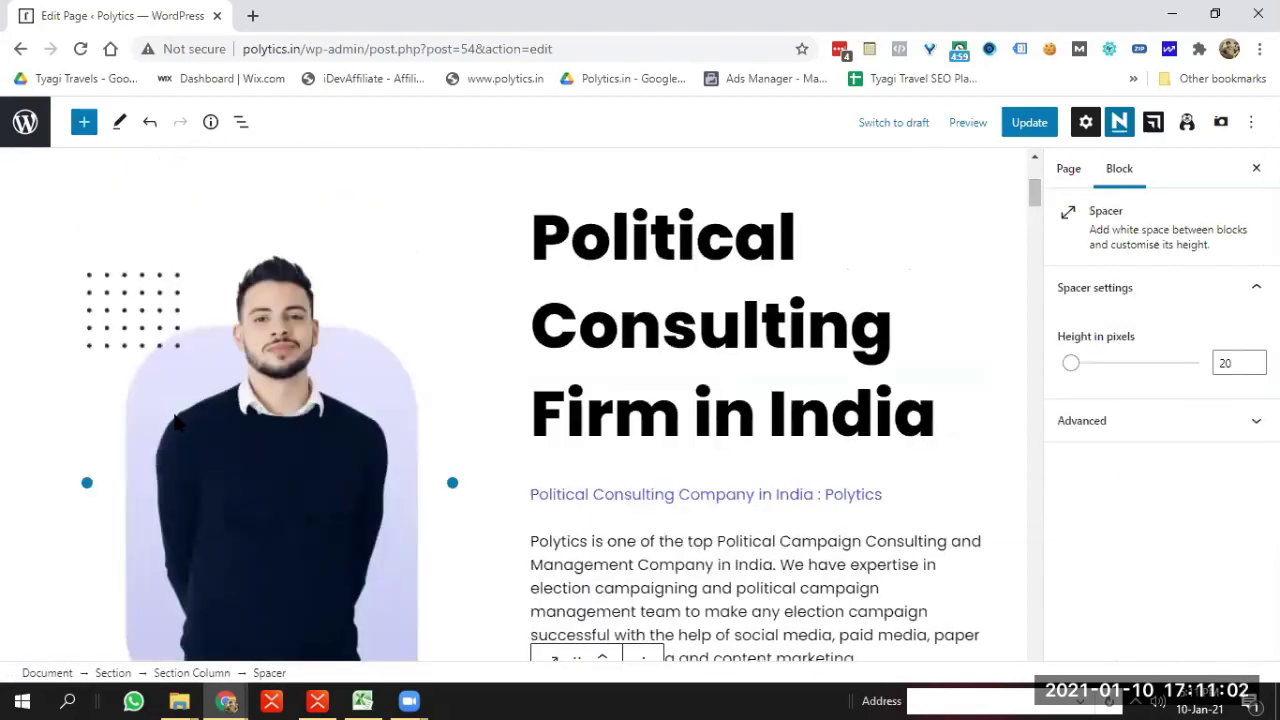
pyautogui.click(230, 428)
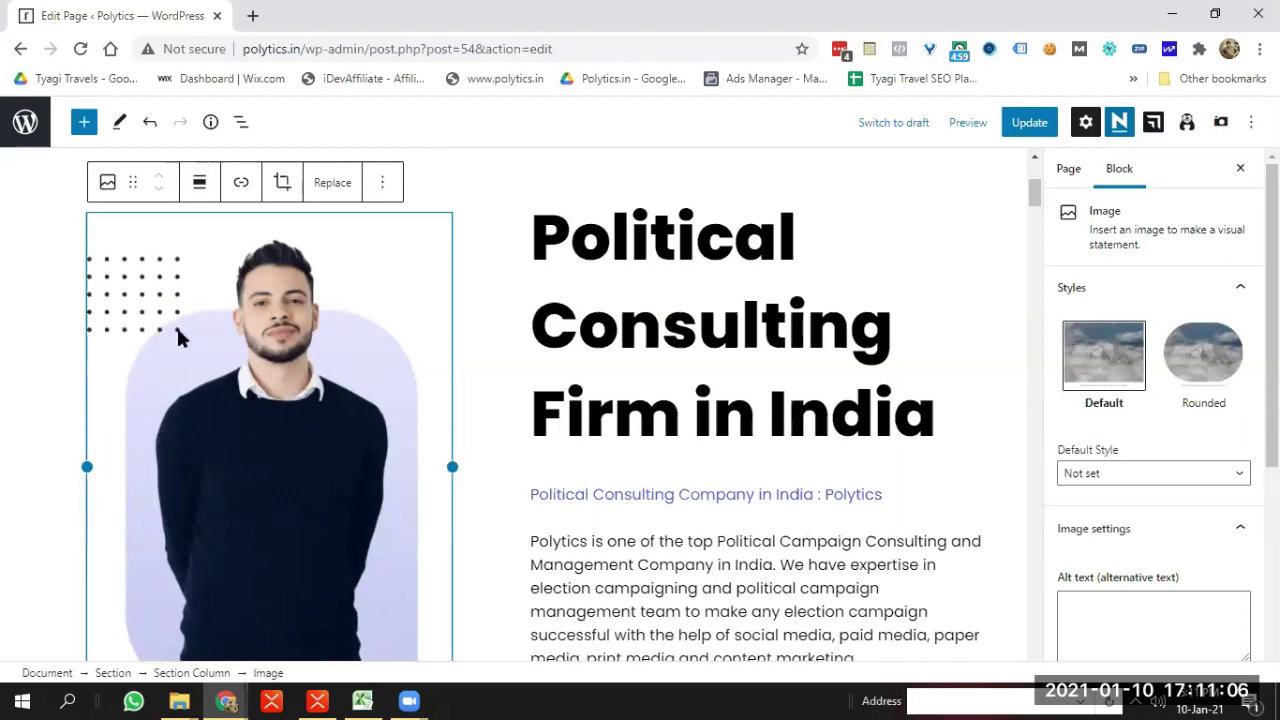
pyautogui.click(332, 183)
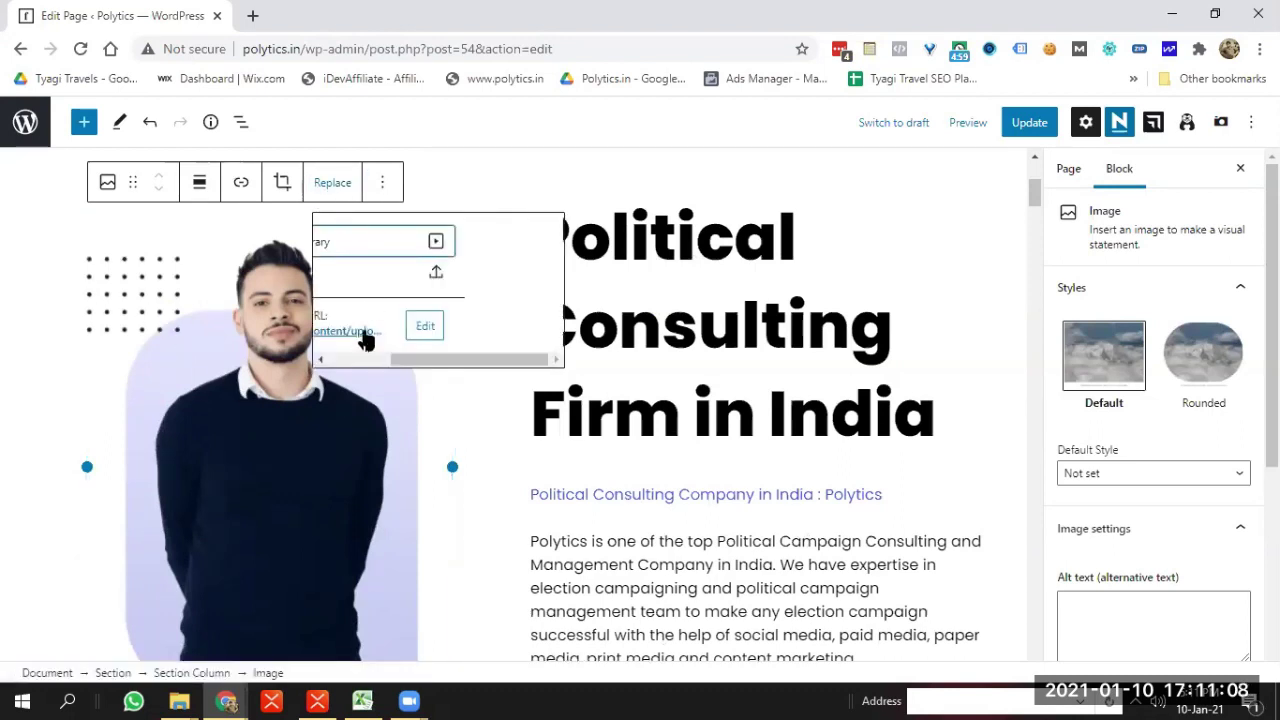
# Open the Pexels site in a new tab and search its free stock photos for "vote election india"
pyautogui.click(253, 15)
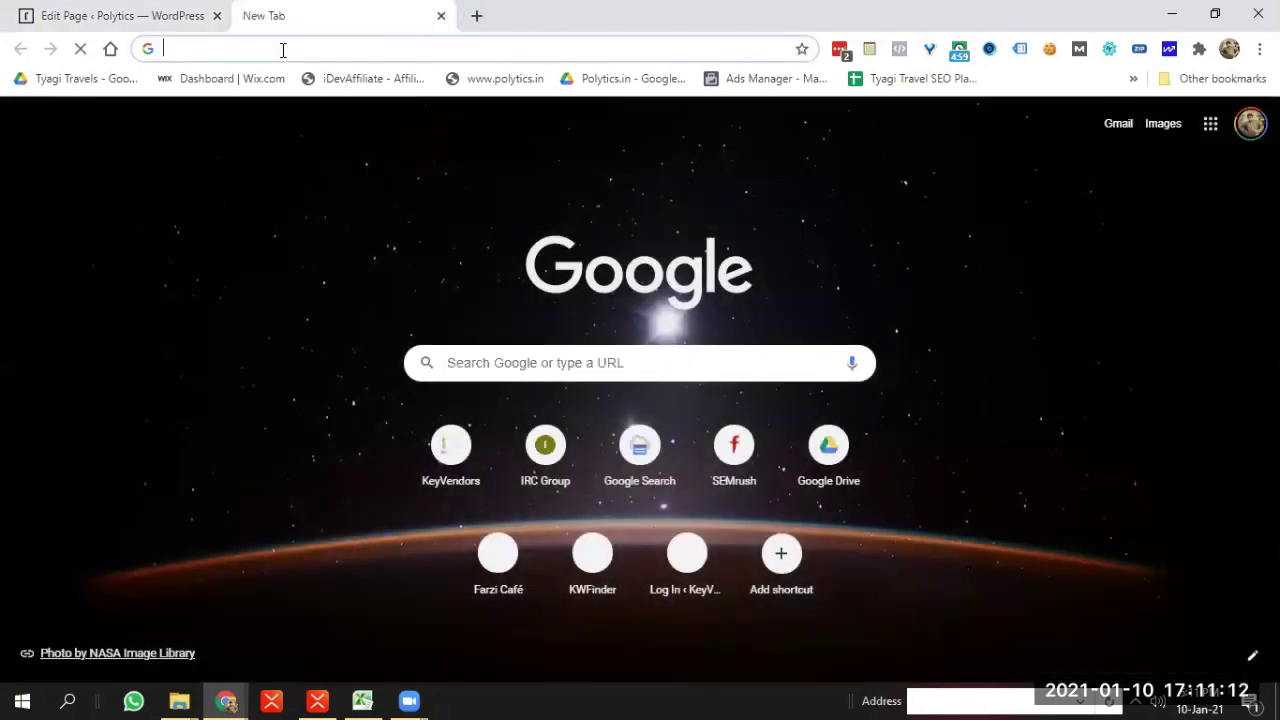
pyautogui.write('pexel')
pyautogui.press('Return')
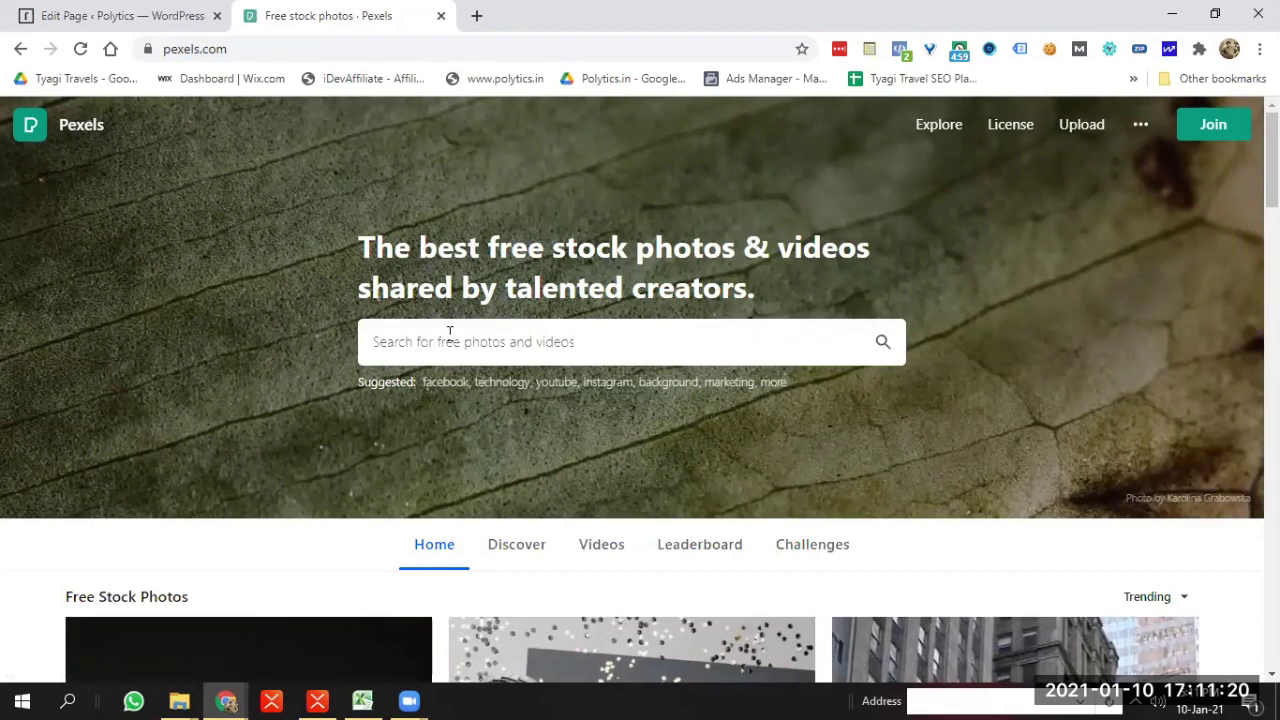
pyautogui.write('vo')
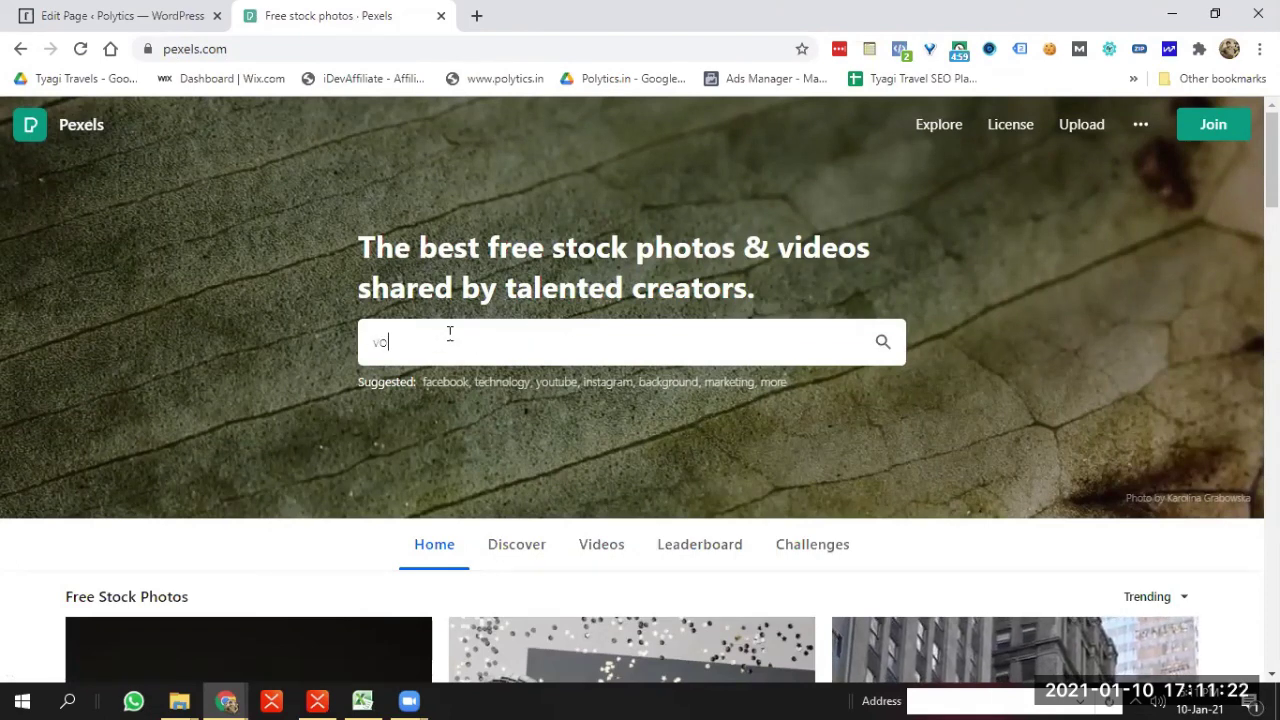
pyautogui.write('te elec')
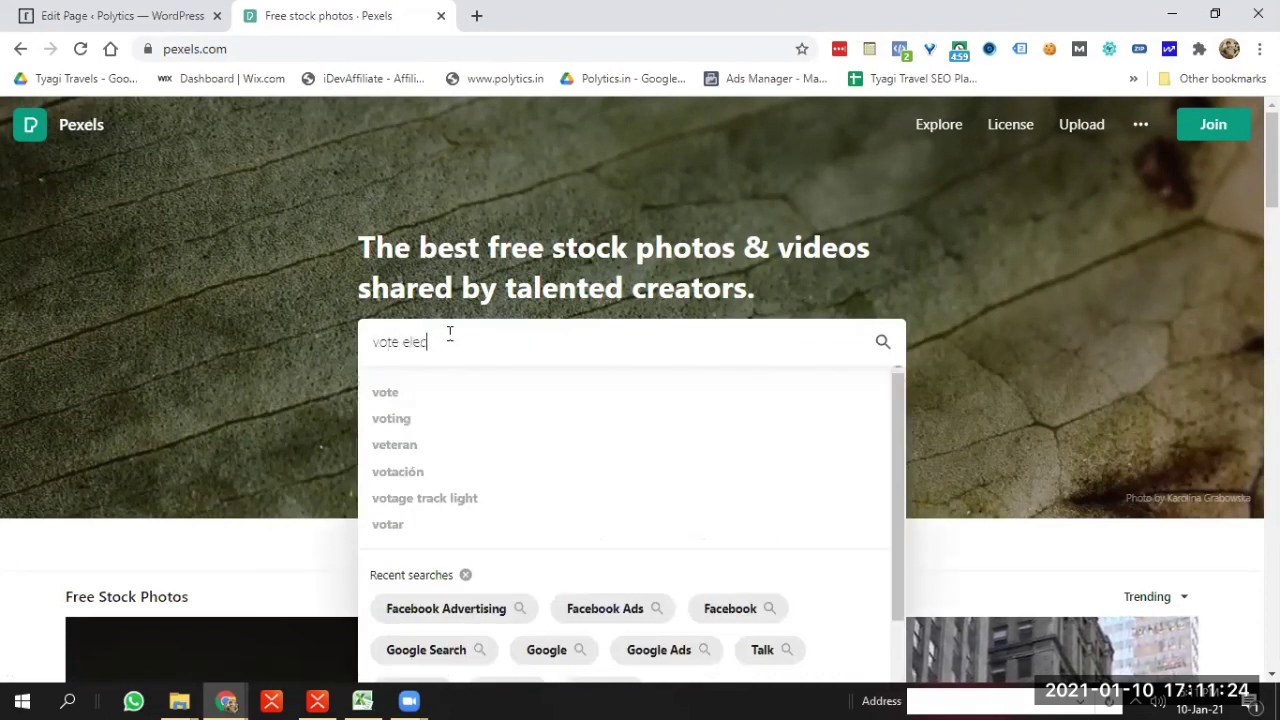
pyautogui.write('tion in')
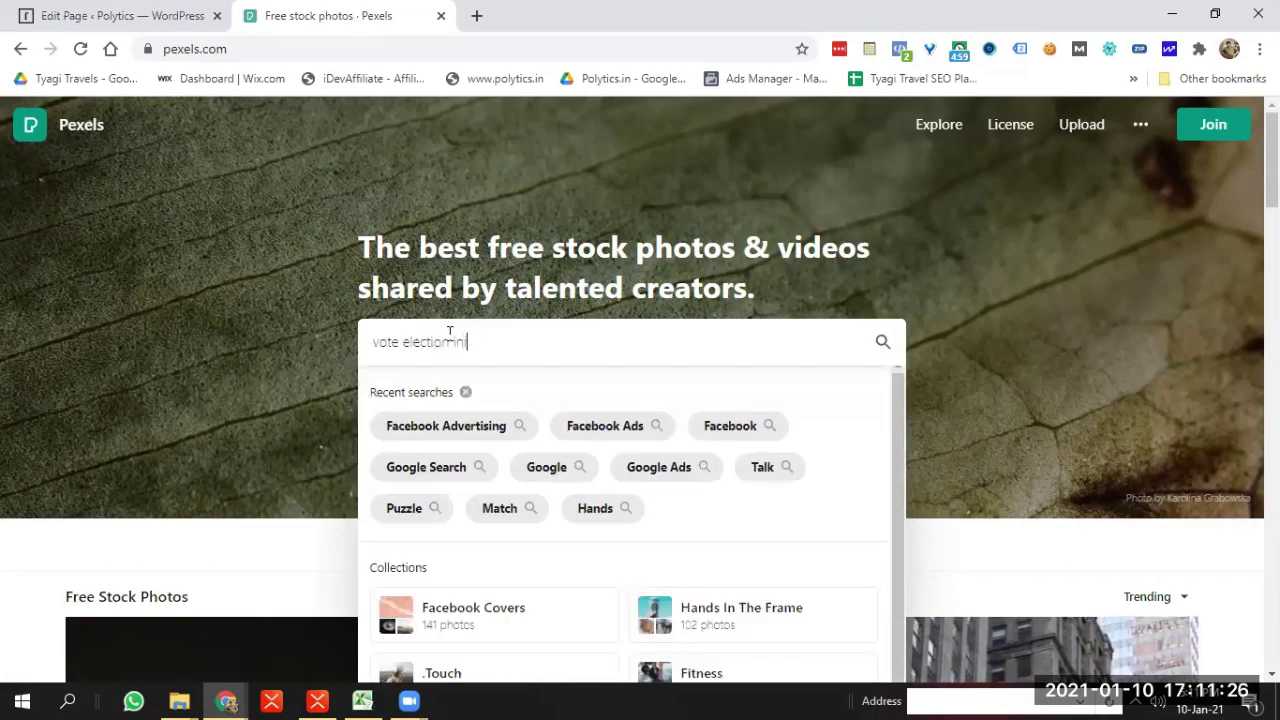
pyautogui.write('dia')
pyautogui.press('Return')
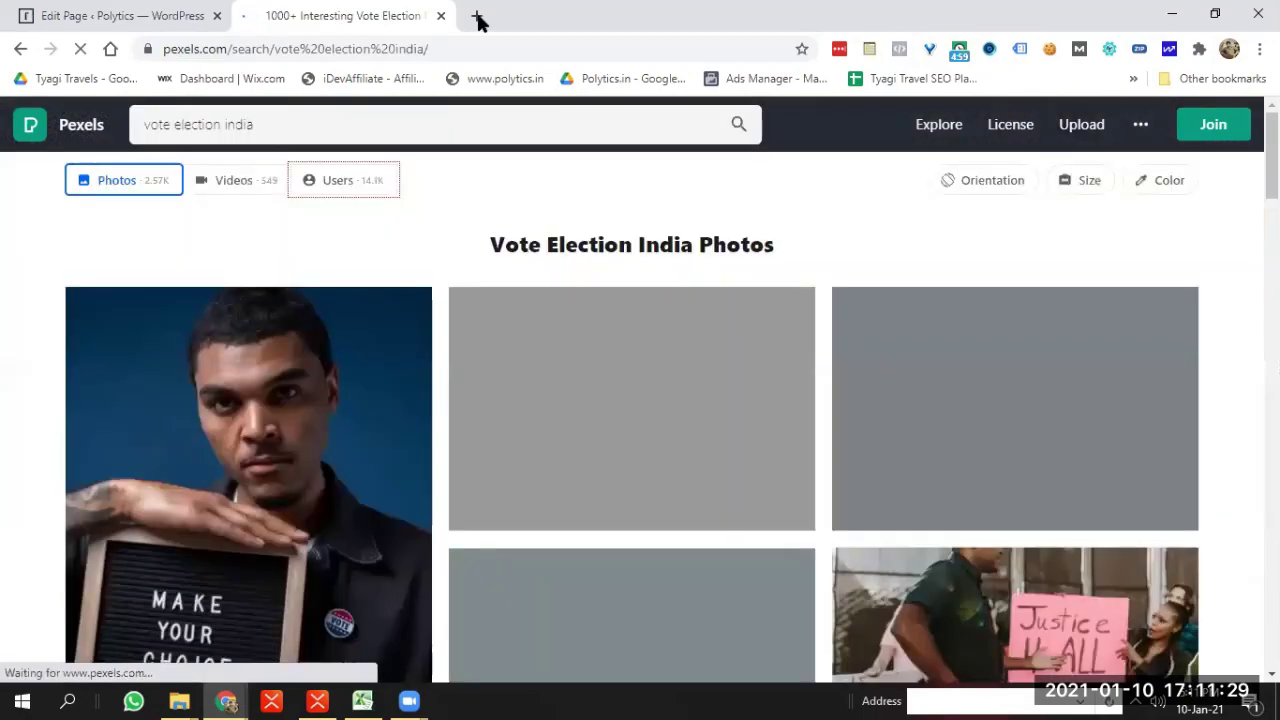
# Search Google in another new tab for "indian vote" and show the image results
pyautogui.click(477, 16)
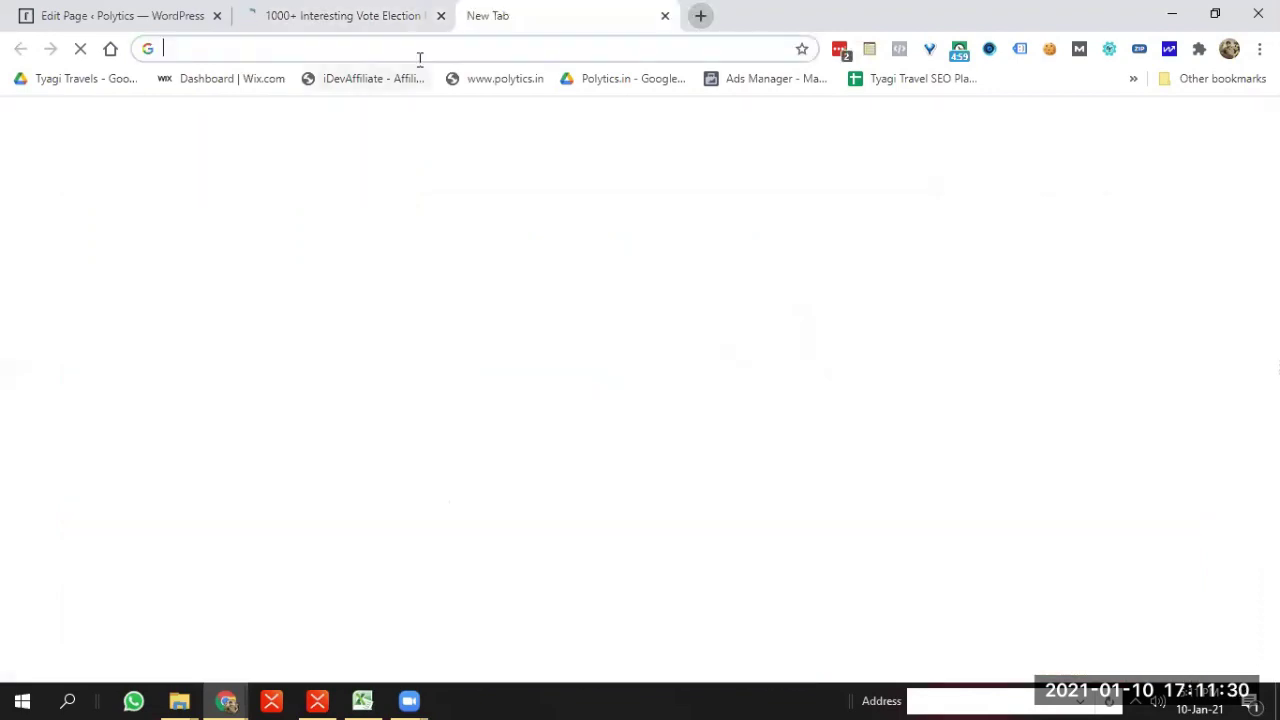
pyautogui.write('indian b')
pyautogui.press('BackSpace')
pyautogui.write('vote ele')
pyautogui.press('BackSpace')
pyautogui.press('BackSpace')
pyautogui.press('BackSpace')
pyautogui.press('Return')
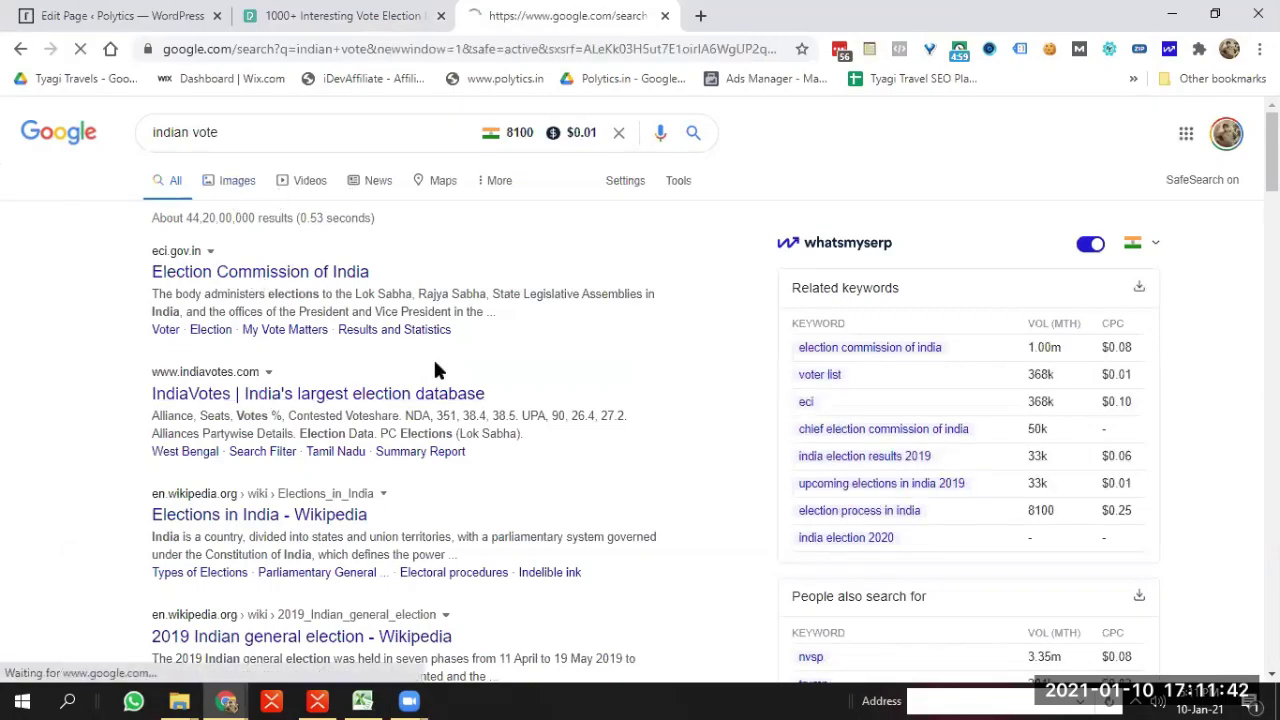
pyautogui.click(237, 180)
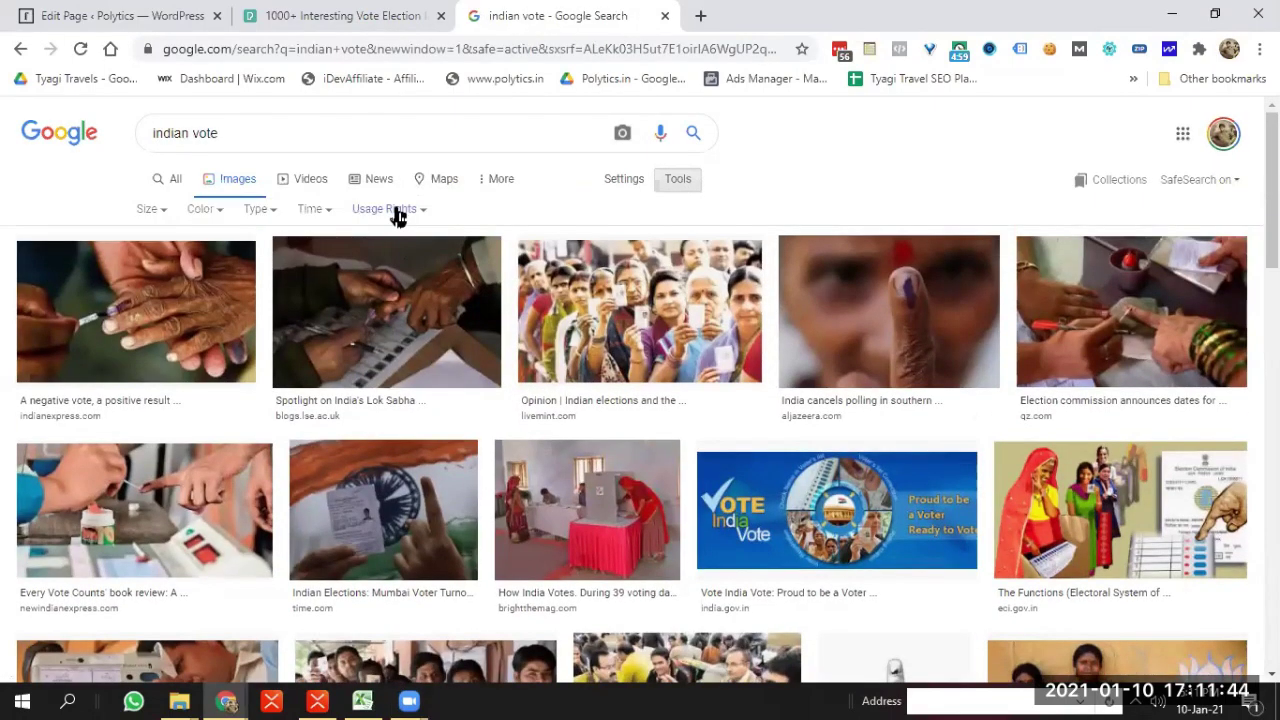
# Filter the image results by Creative Commons licenses and preview the photo of a voter's inked finger
pyautogui.click(392, 209)
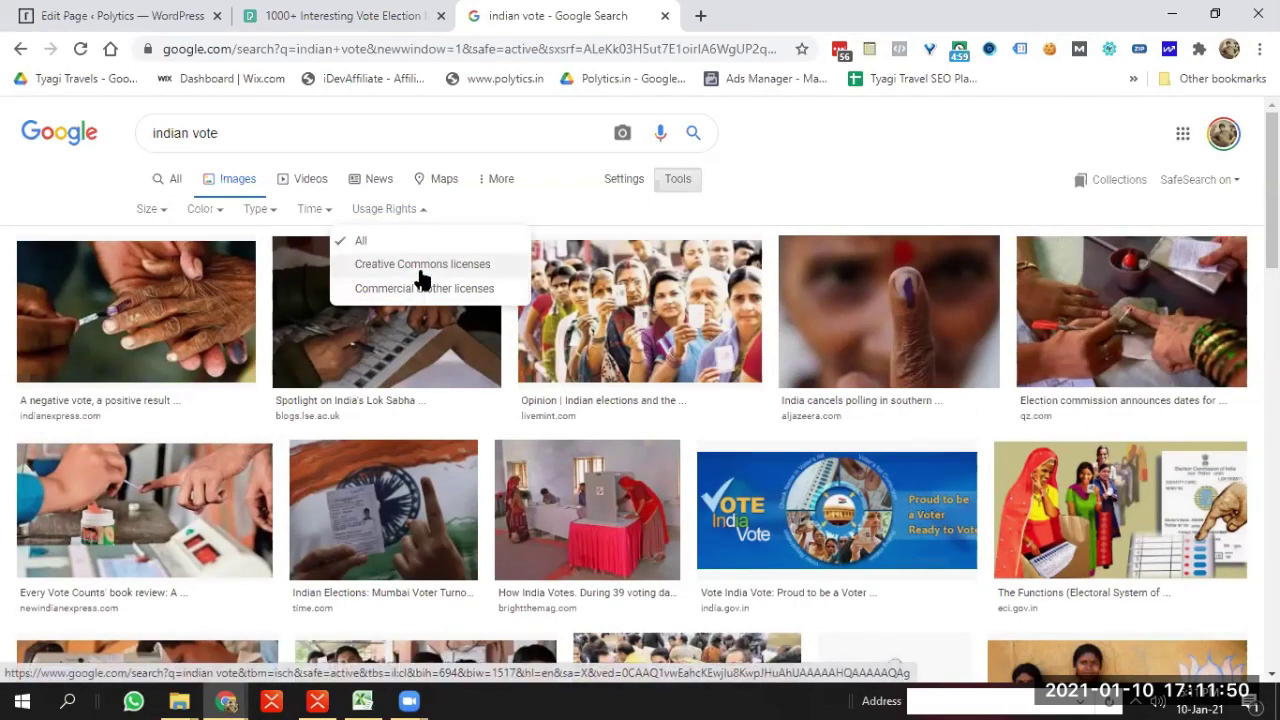
pyautogui.click(421, 268)
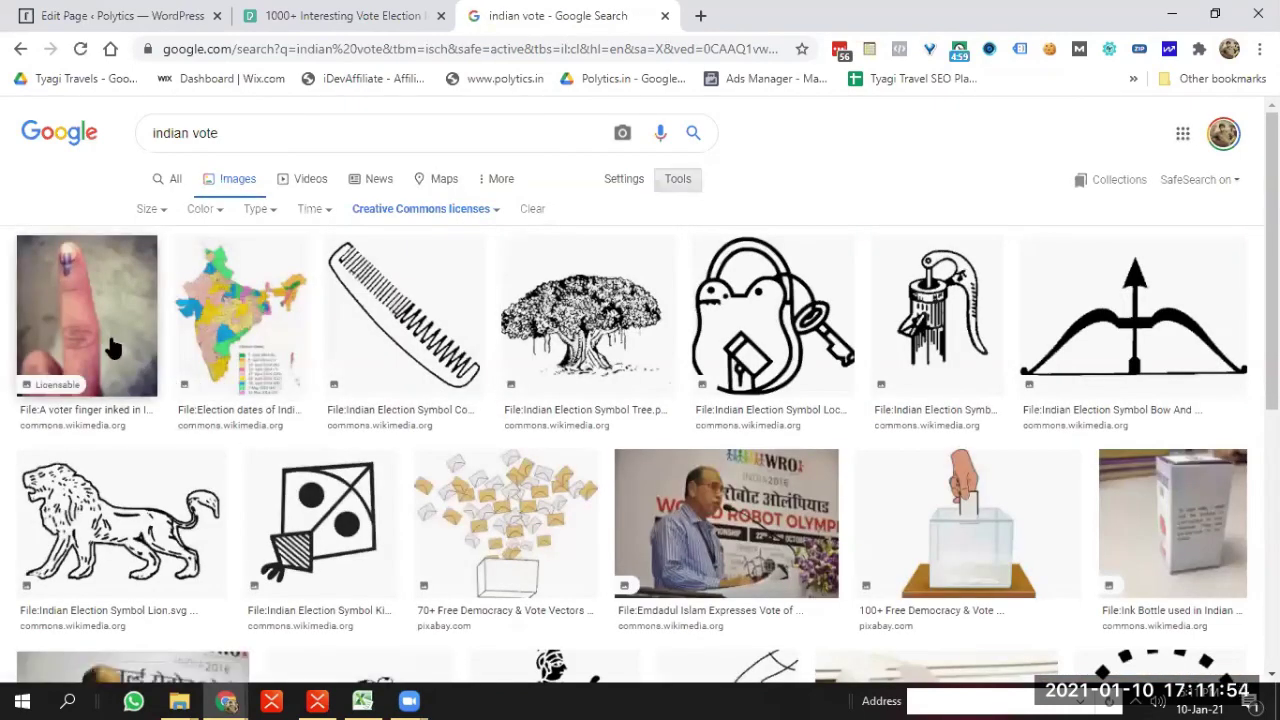
pyautogui.click(49, 398)
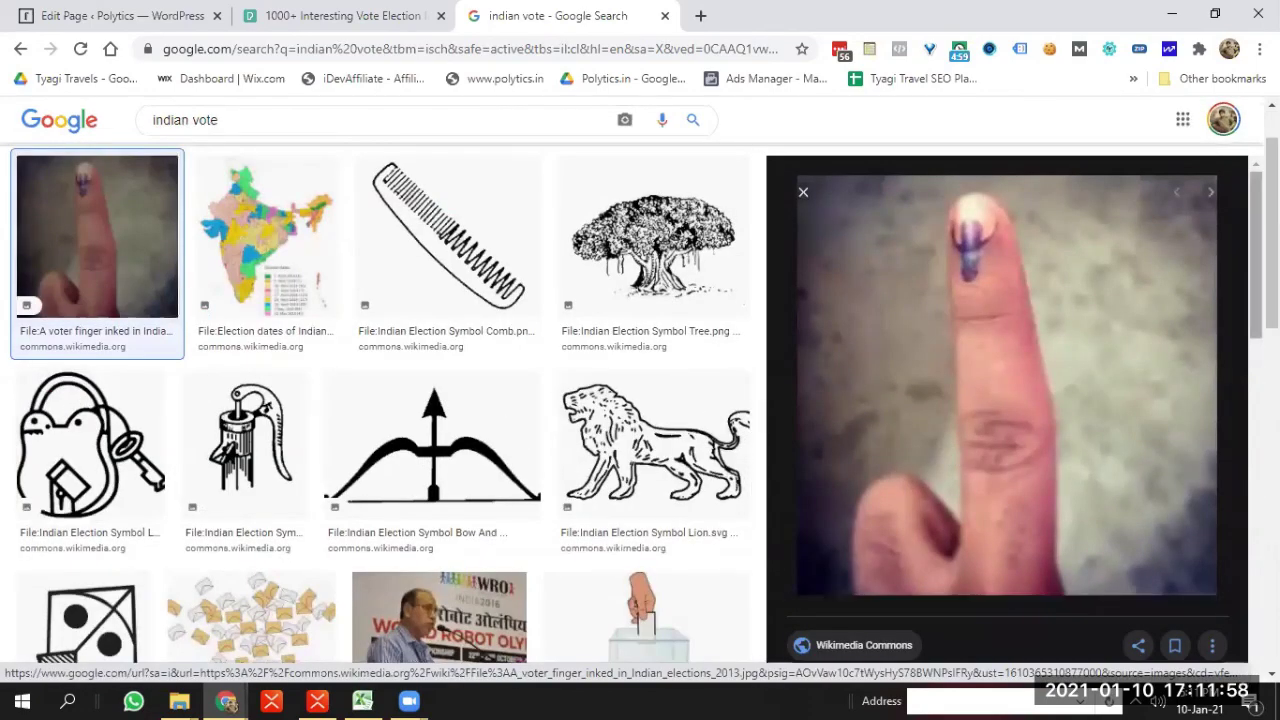
pyautogui.scroll(-3, 380, 400)
pyautogui.scroll(5, 532, 192)
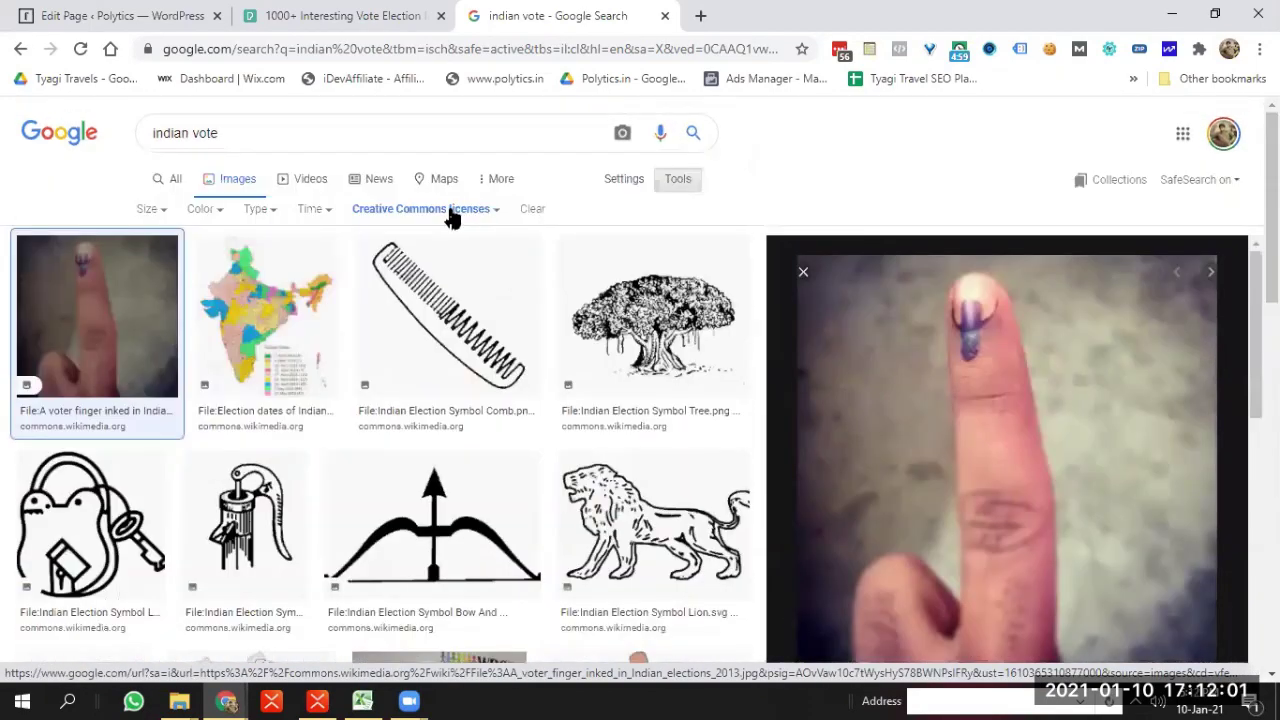
# Check the image results under Commercial & other licenses and switch the filter back to Creative Commons licenses
pyautogui.click(445, 210)
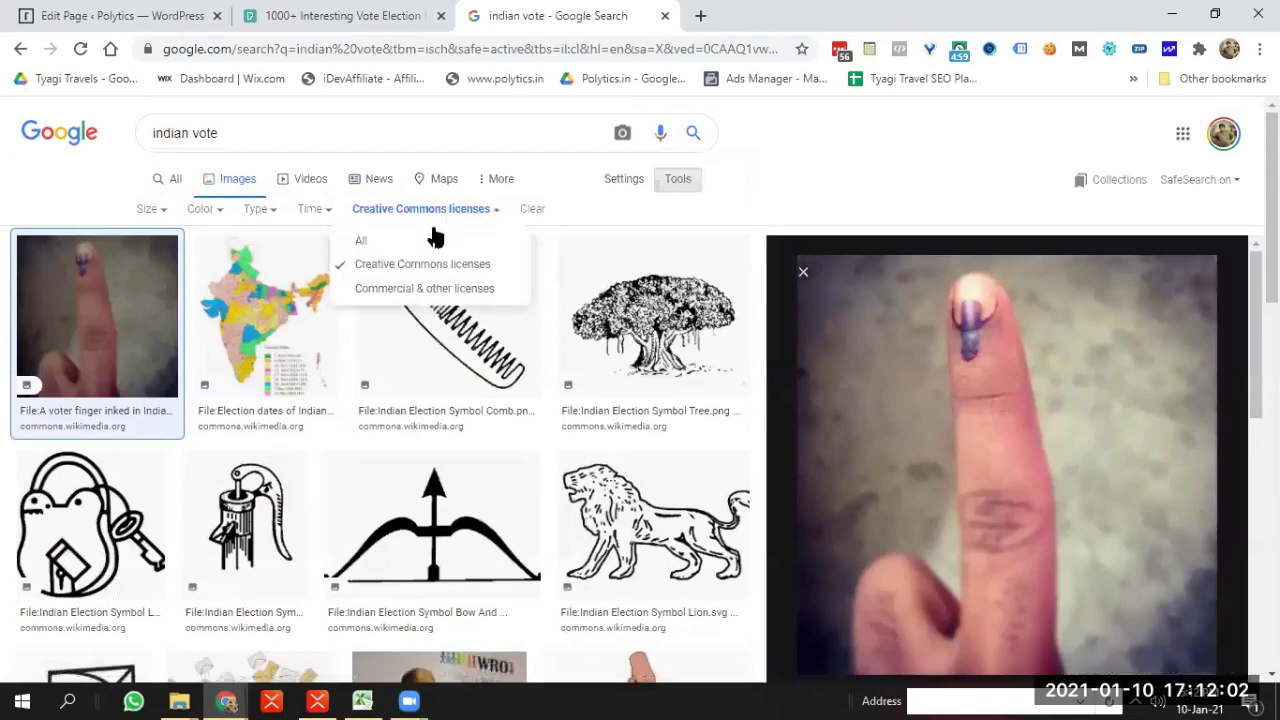
pyautogui.click(410, 298)
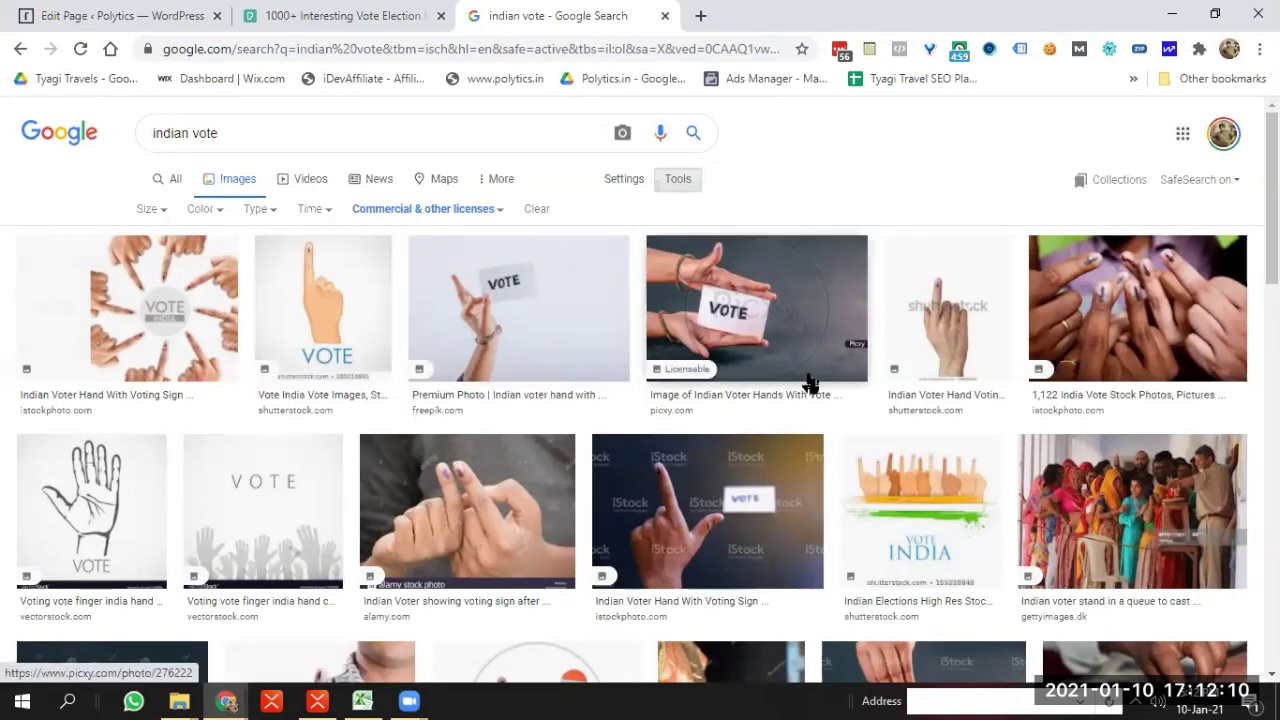
pyautogui.click(462, 210)
pyautogui.click(437, 270)
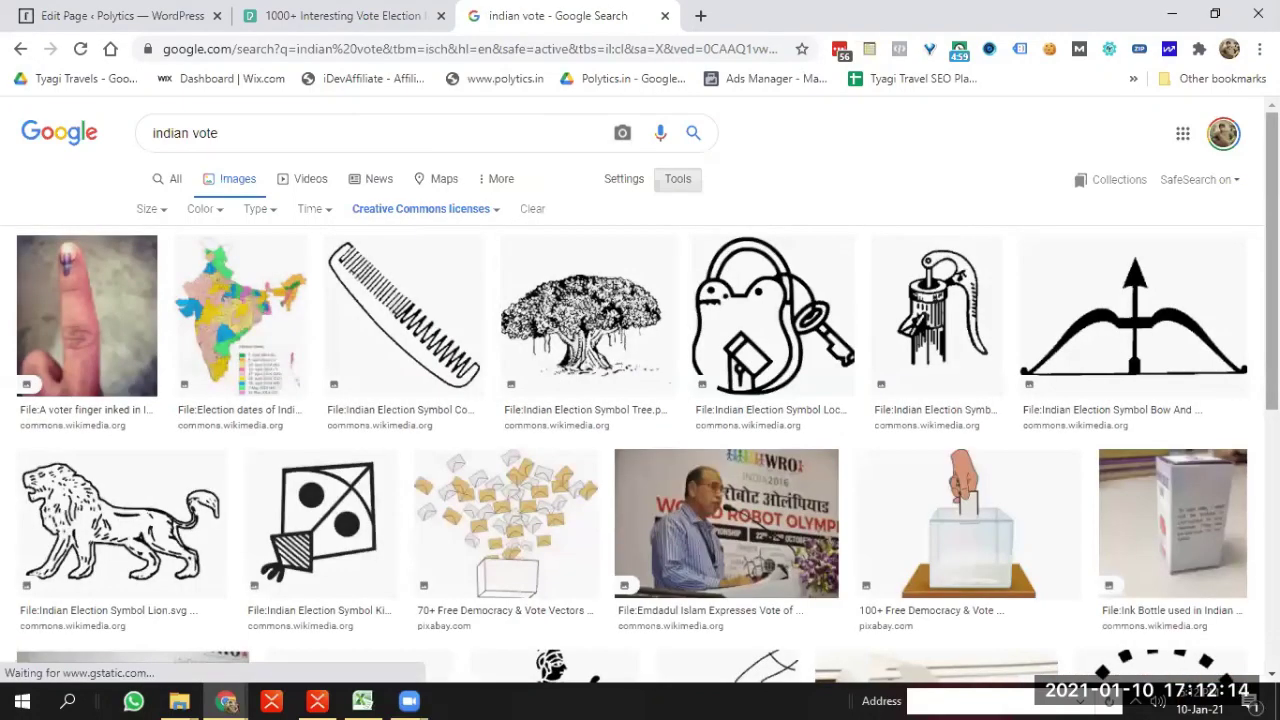
# Look through the Creative Commons image results for a picture suited to the Home page hero
pyautogui.scroll(-2, 1107, 334)
pyautogui.scroll(-2, 640, 400)
pyautogui.scroll(3, 640, 400)
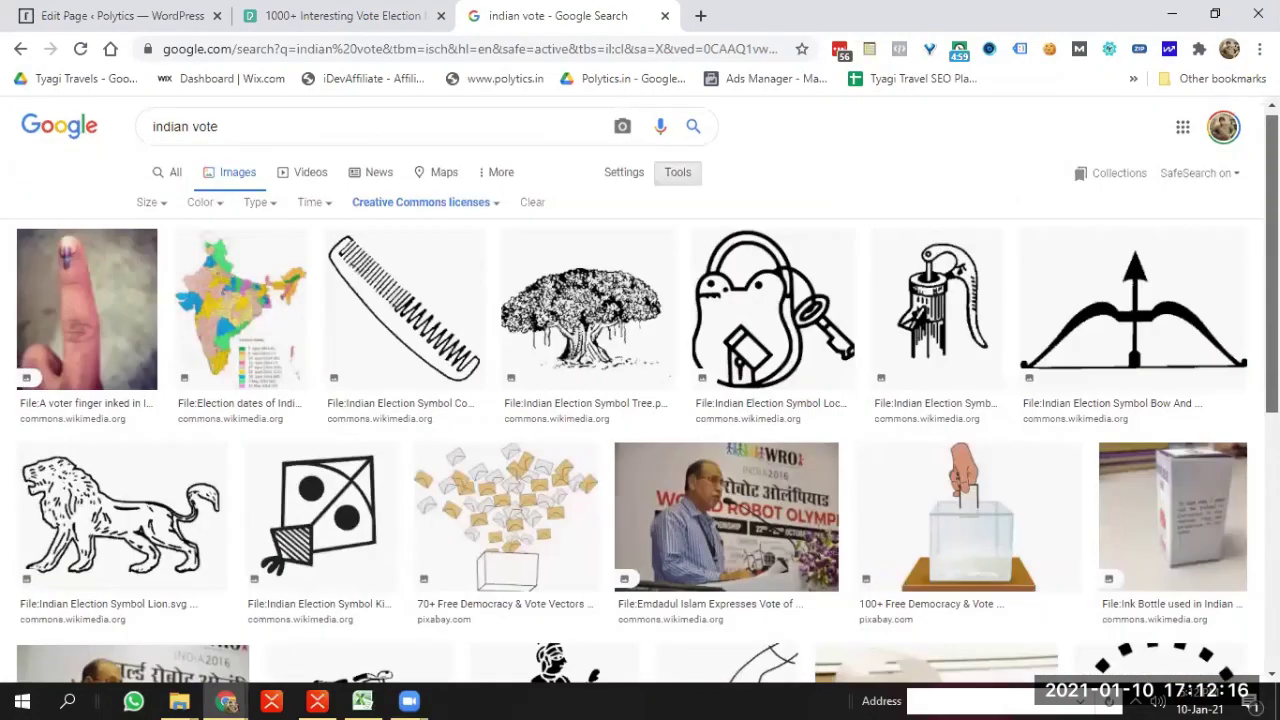
pyautogui.scroll(-4, 640, 400)
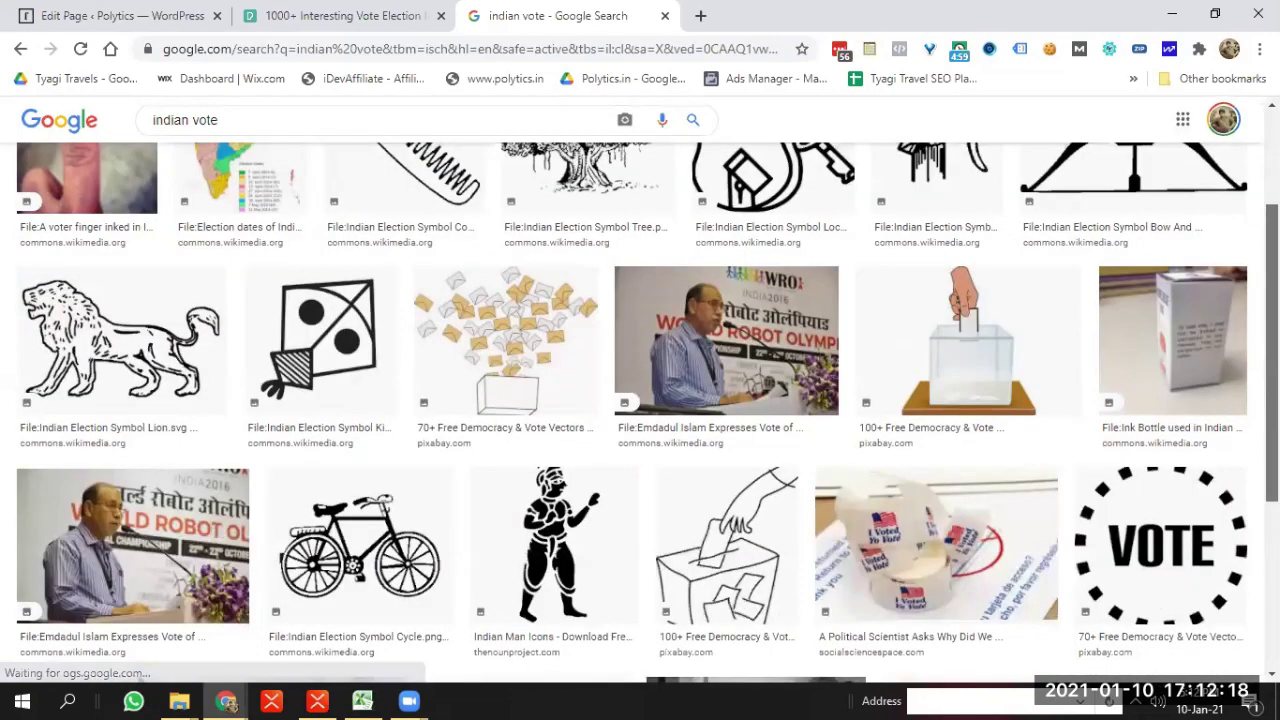
# Save the Creative Commons photo of a voter's inked finger to the Desktop as "Vote-ink-election in india"
pyautogui.scroll(-2, 640, 400)
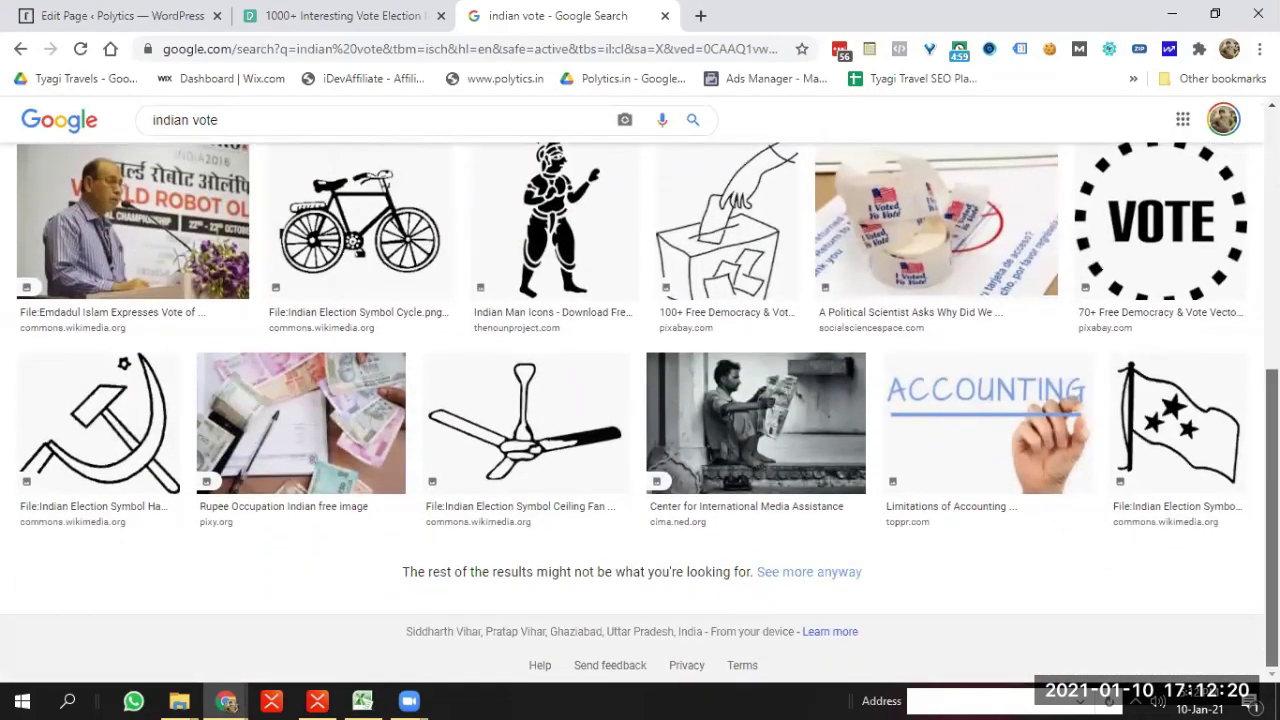
pyautogui.scroll(5, 215, 340)
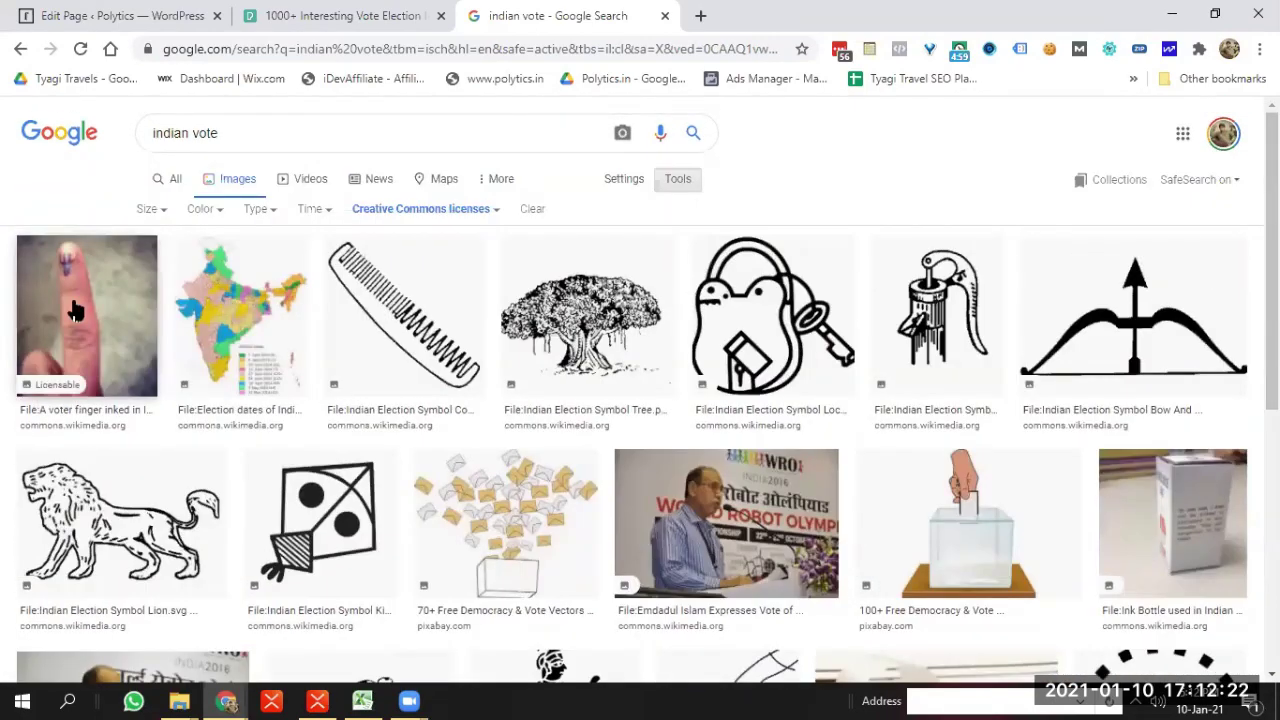
pyautogui.click(97, 316)
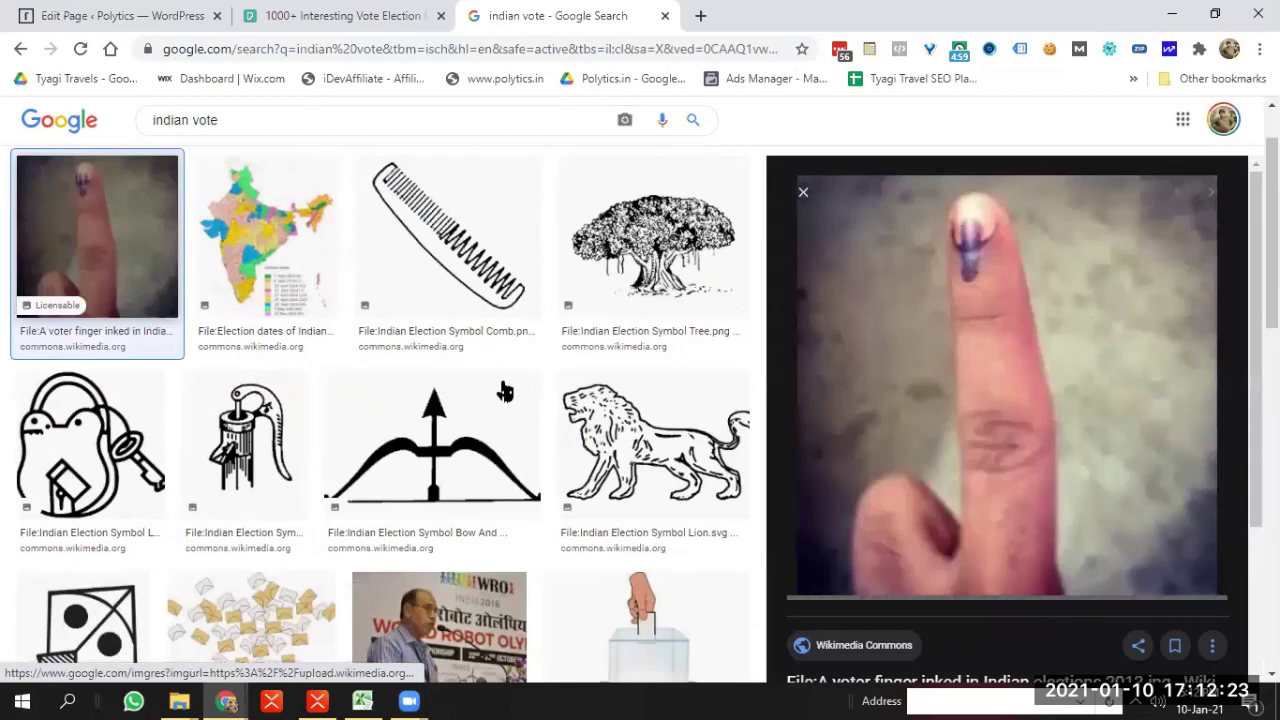
pyautogui.rightClick(980, 262)
pyautogui.click(1063, 452)
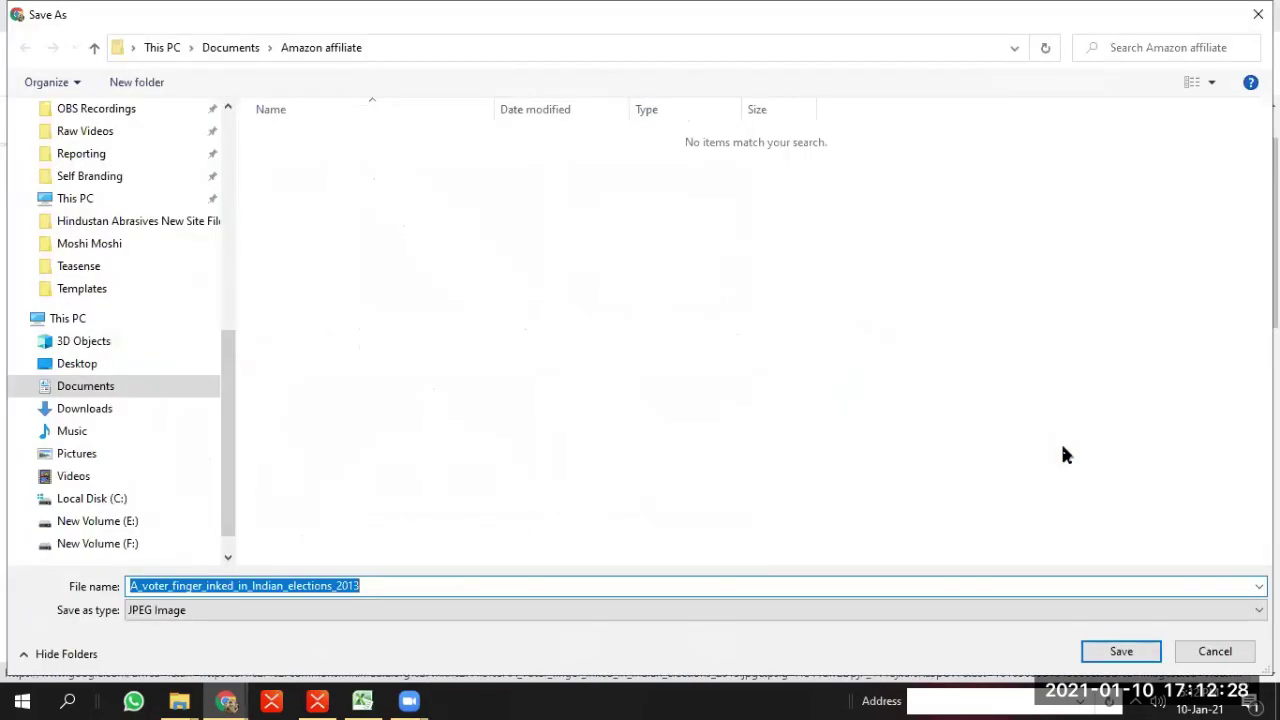
pyautogui.click(224, 128)
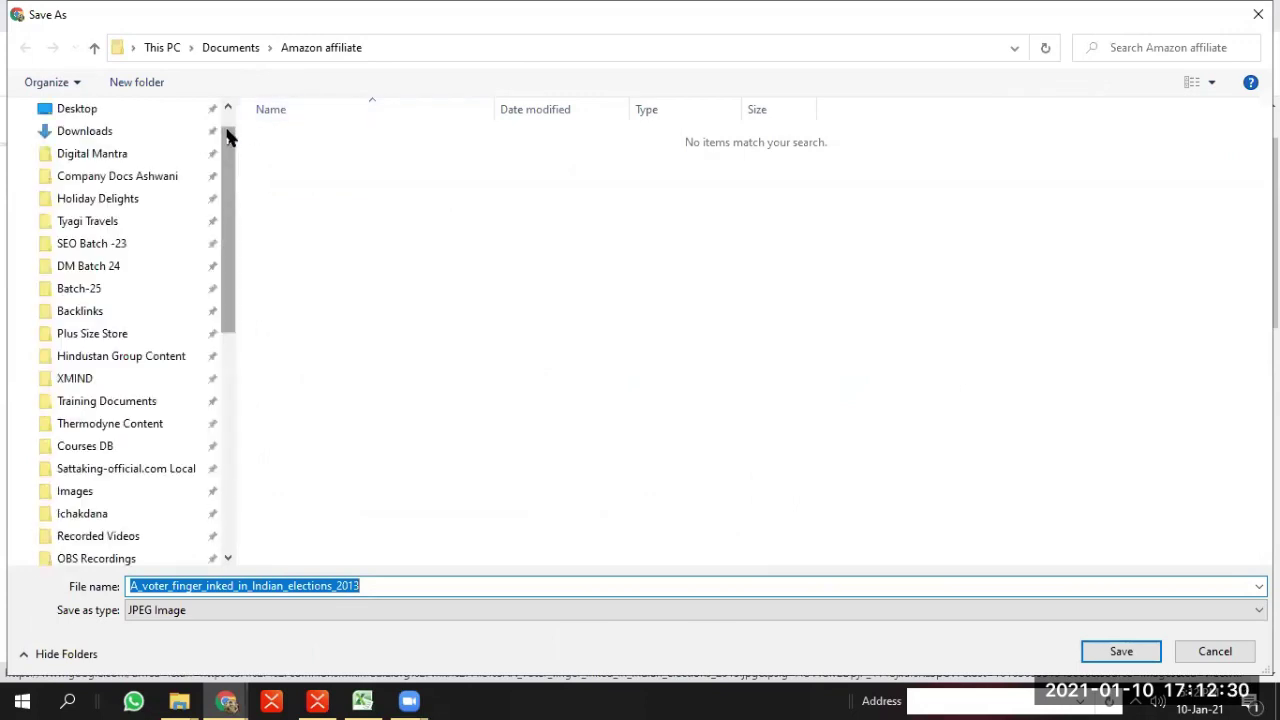
pyautogui.scroll(2, 228, 137)
pyautogui.click(103, 148)
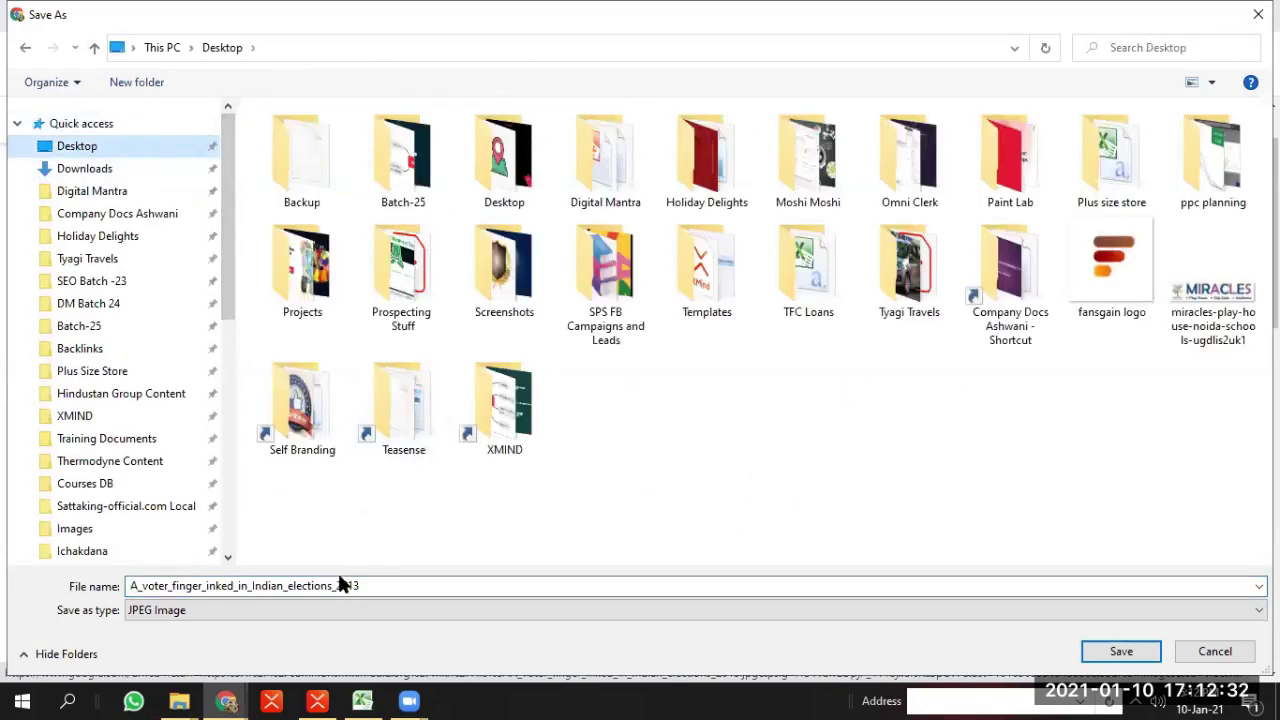
pyautogui.doubleClick(395, 585)
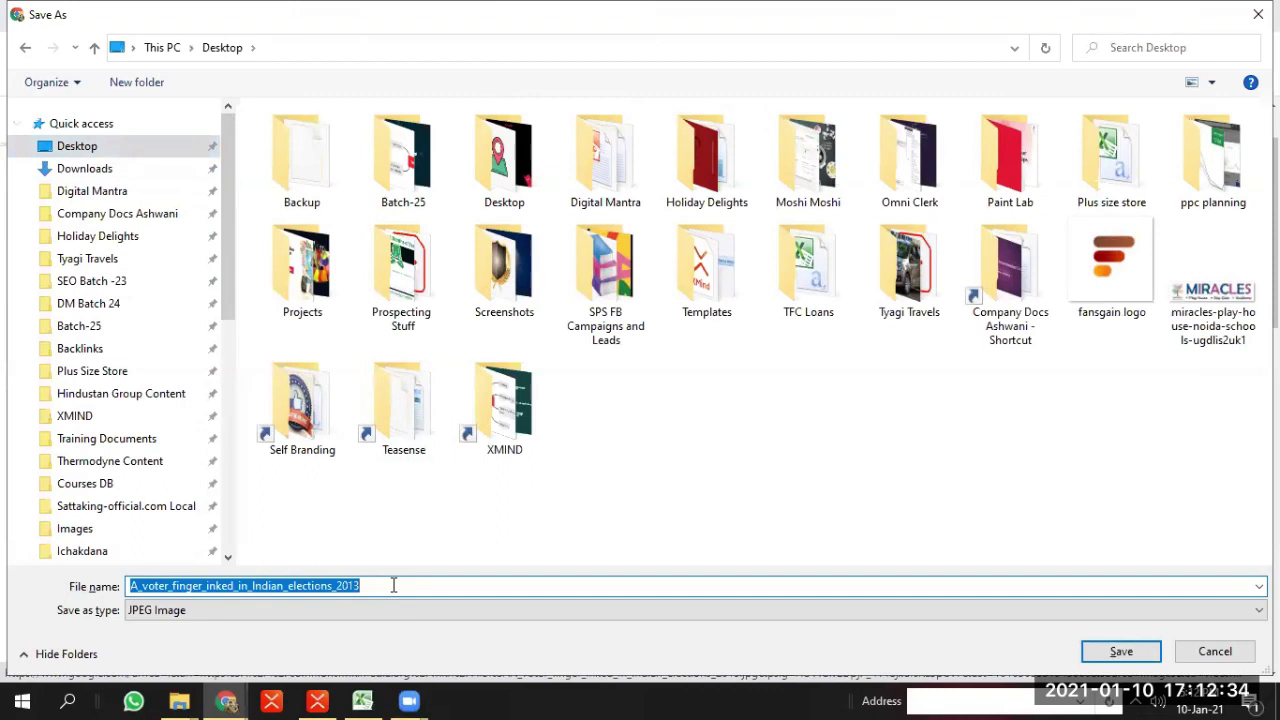
pyautogui.write('Election -')
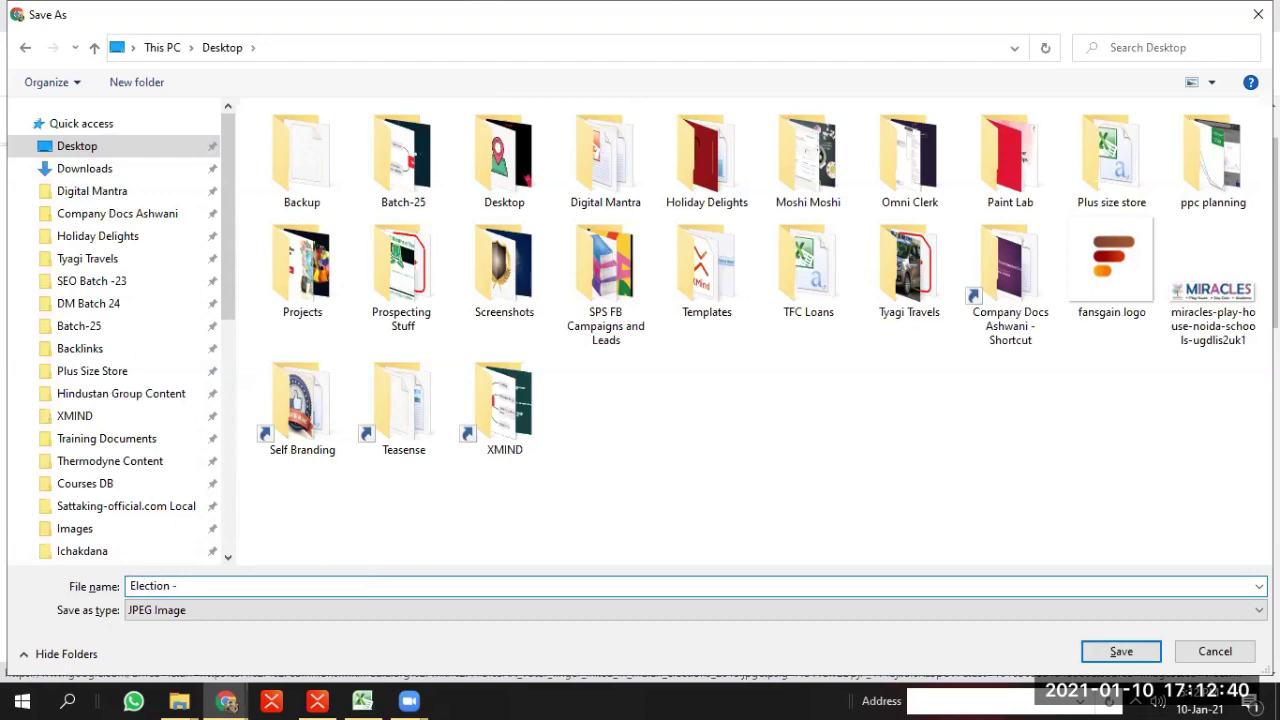
pyautogui.write('Vote-ink-e')
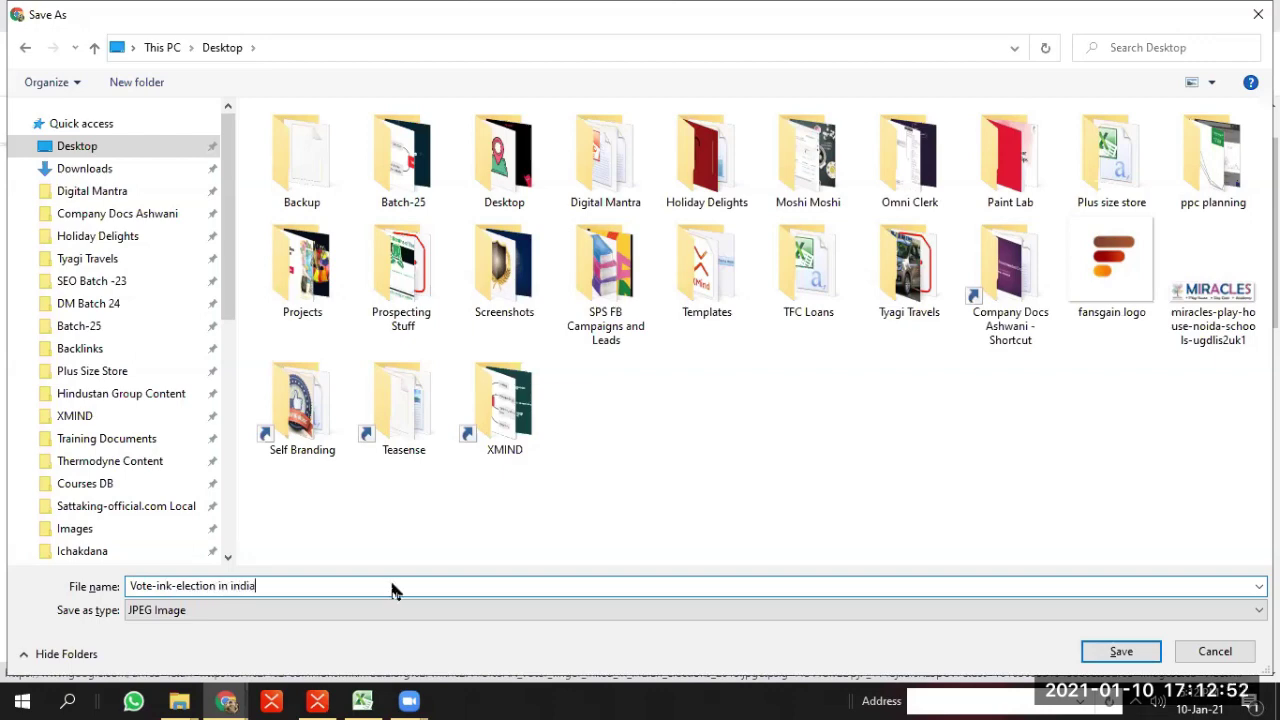
pyautogui.press('Return')
# Replace the man's portrait in the Home page hero by uploading "Vote-ink-election in india" from the Desktop
pyautogui.click(387, 5)
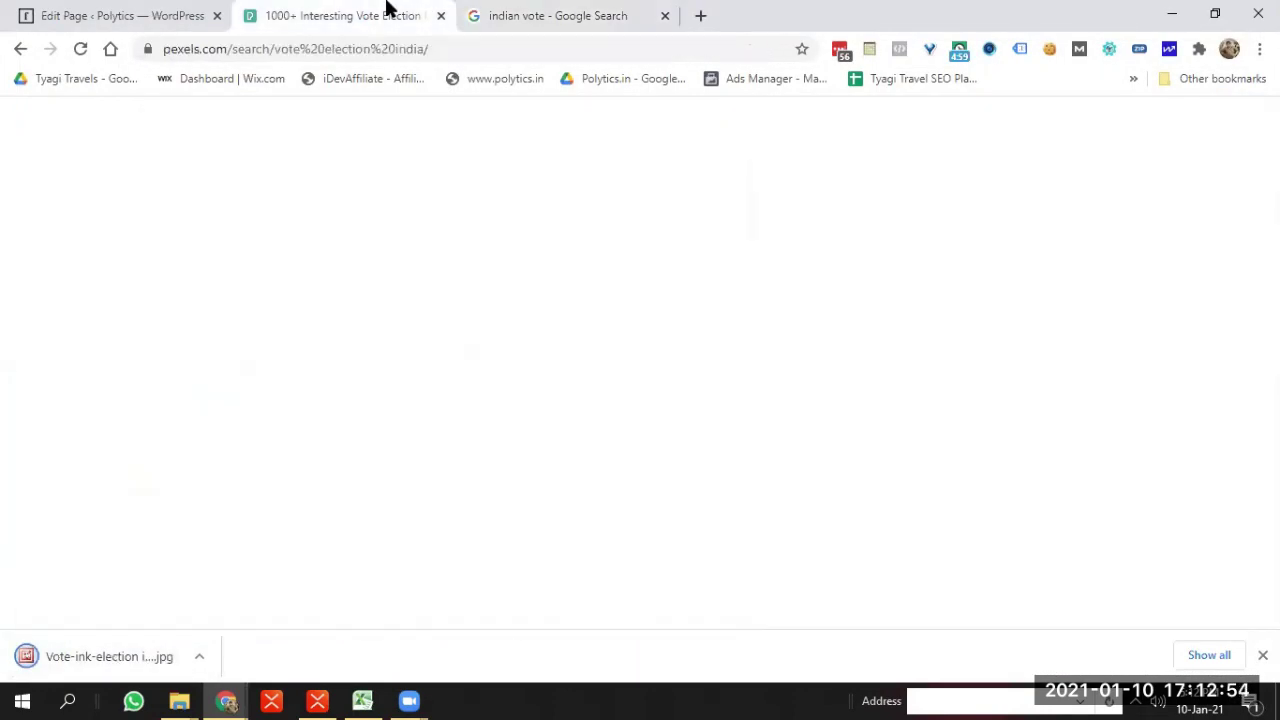
pyautogui.click(157, 10)
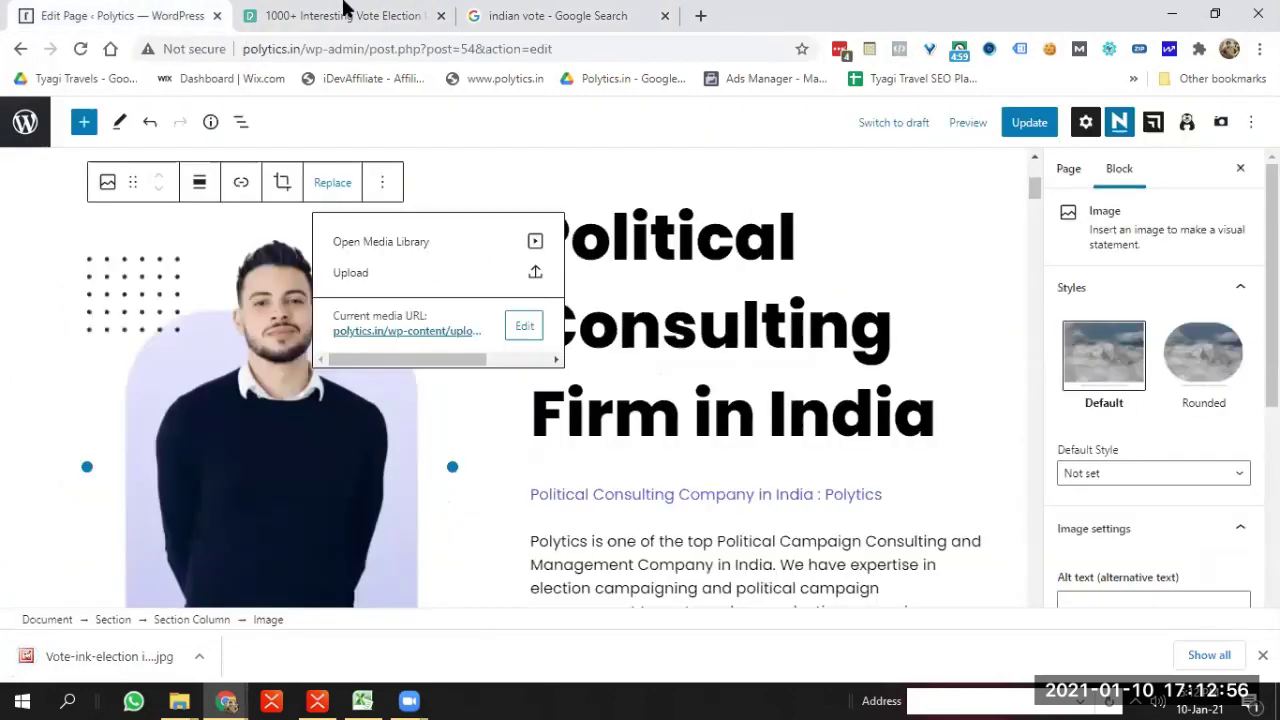
pyautogui.click(373, 267)
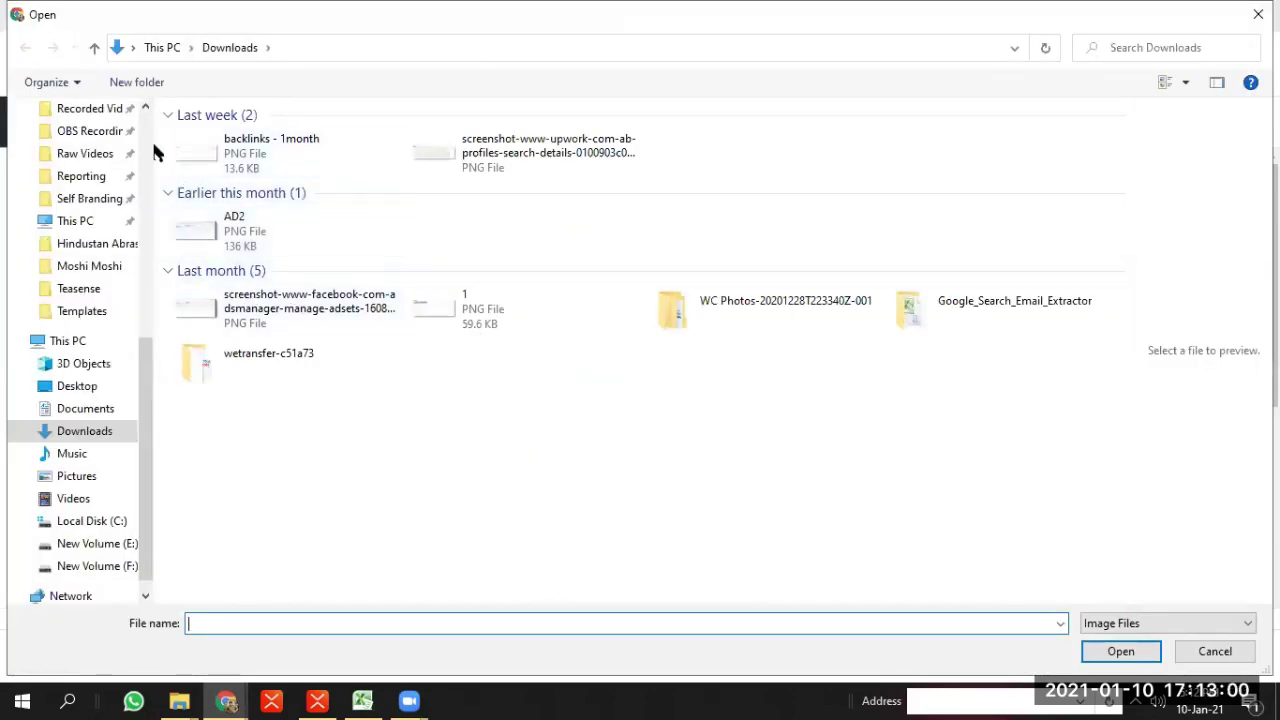
pyautogui.scroll(7, 146, 130)
pyautogui.click(80, 146)
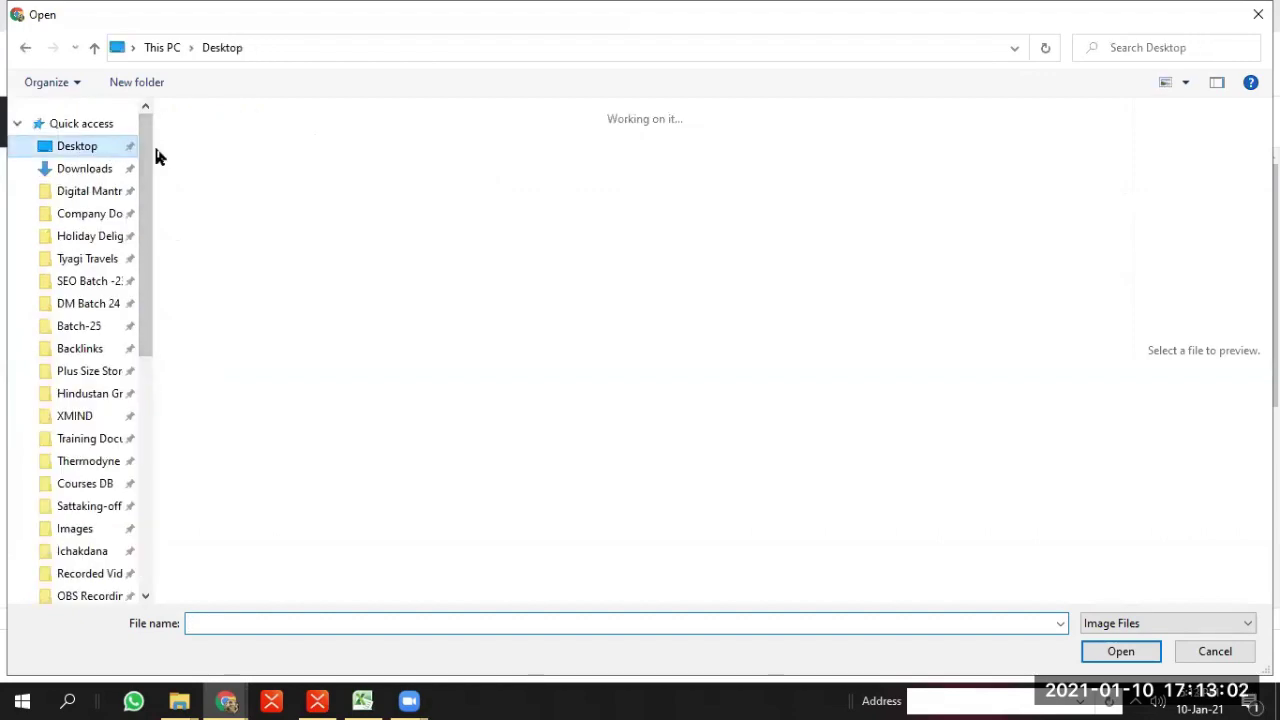
pyautogui.click(429, 555)
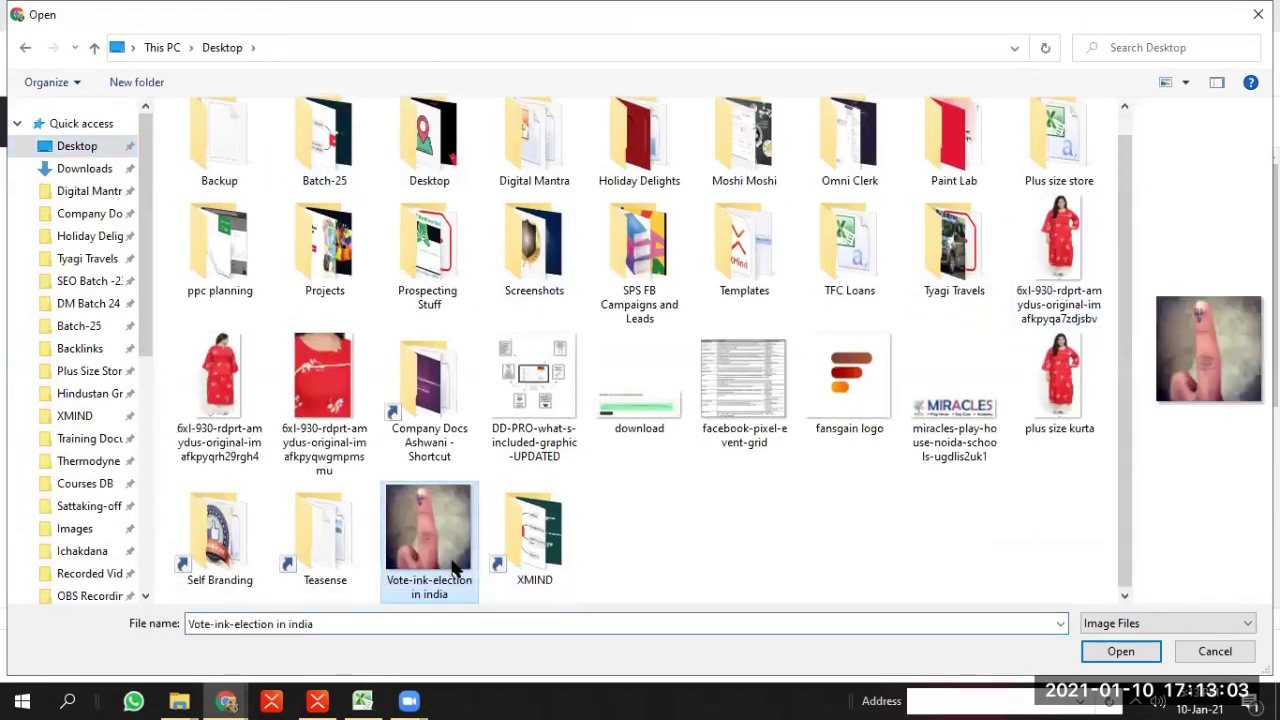
pyautogui.click(1124, 651)
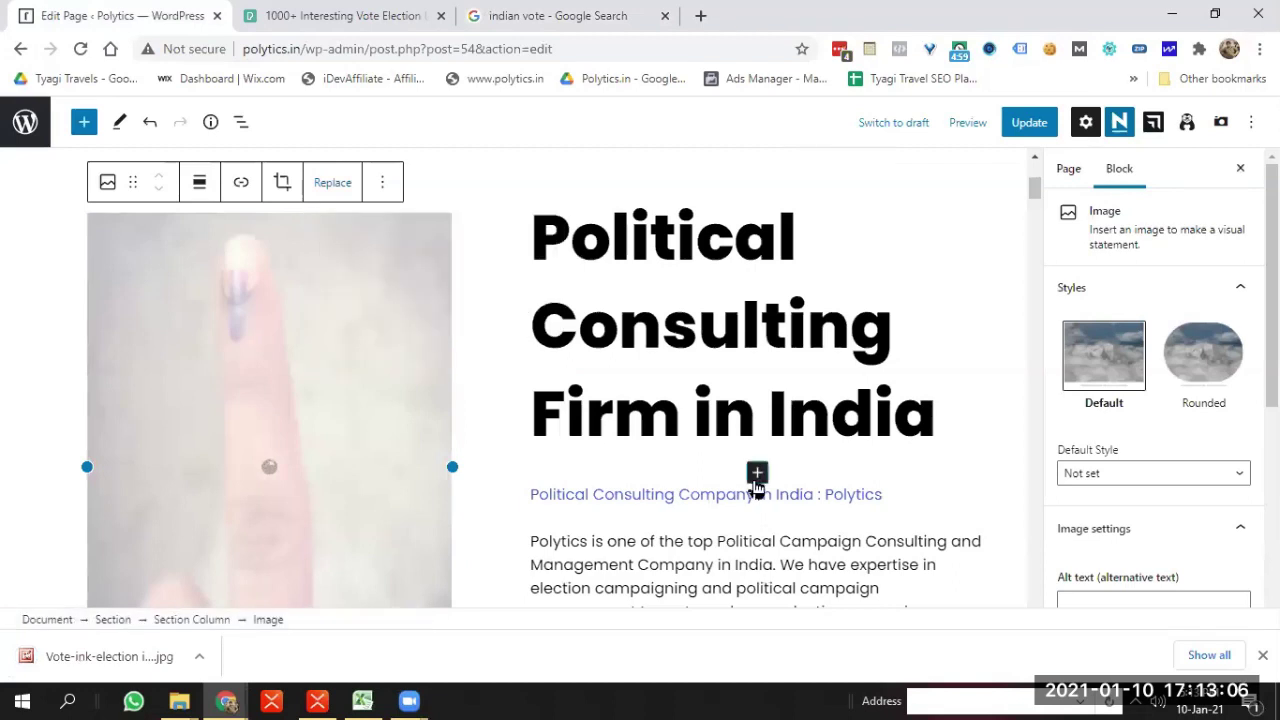
# Update the Home page with the new hero image
pyautogui.click(757, 472)
pyautogui.click(968, 491)
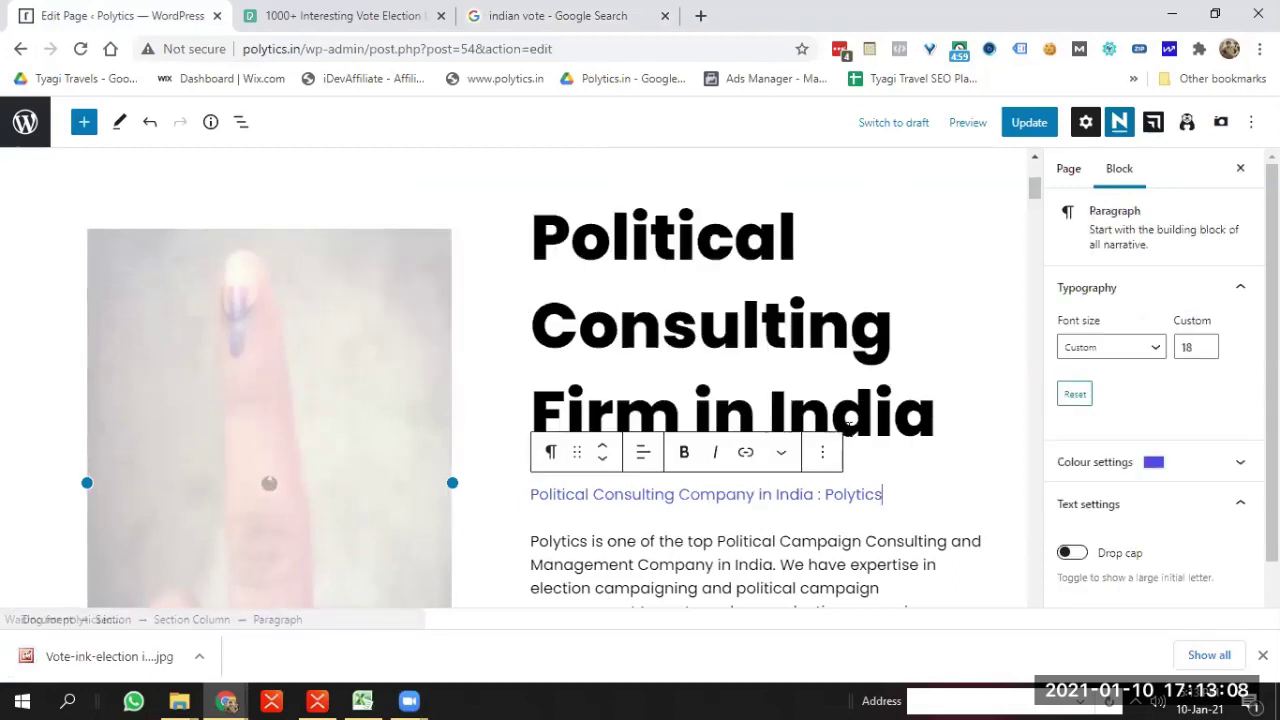
pyautogui.click(792, 400)
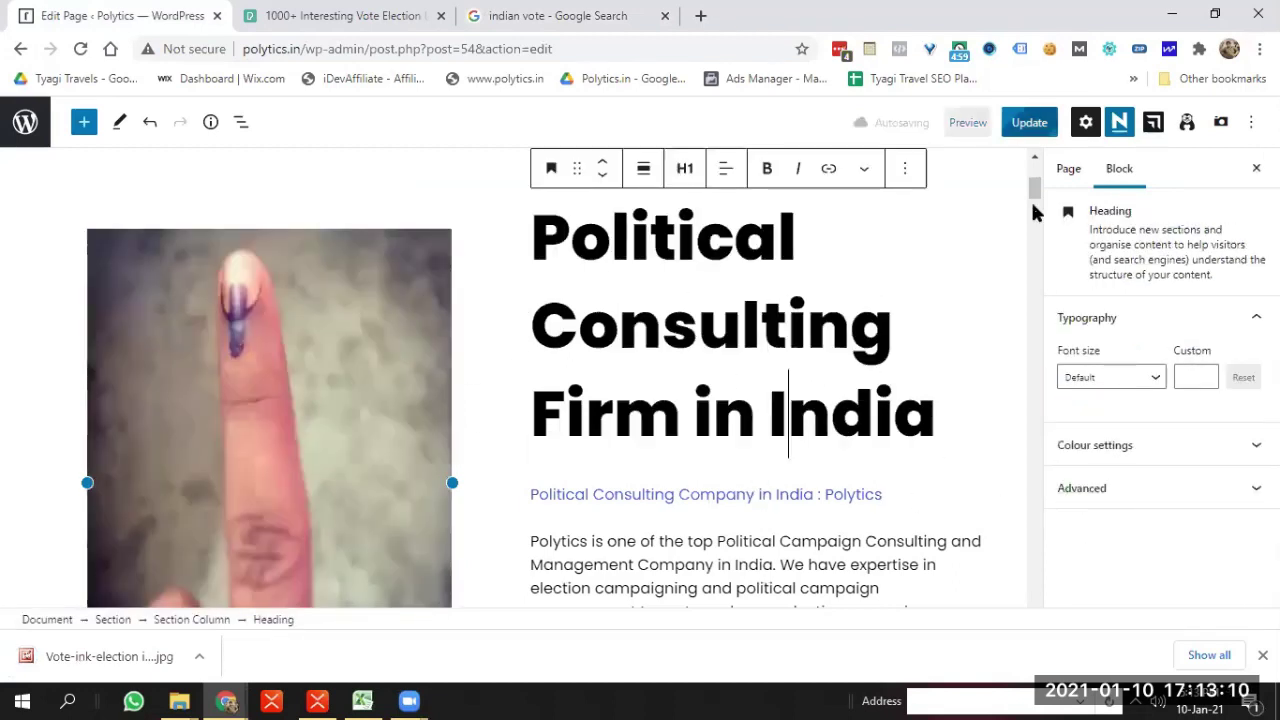
pyautogui.moveTo(1034, 189)
pyautogui.mouseDown()
pyautogui.moveTo(1035, 205)
pyautogui.moveTo(1034, 177)
pyautogui.mouseUp()
pyautogui.click(1027, 125)
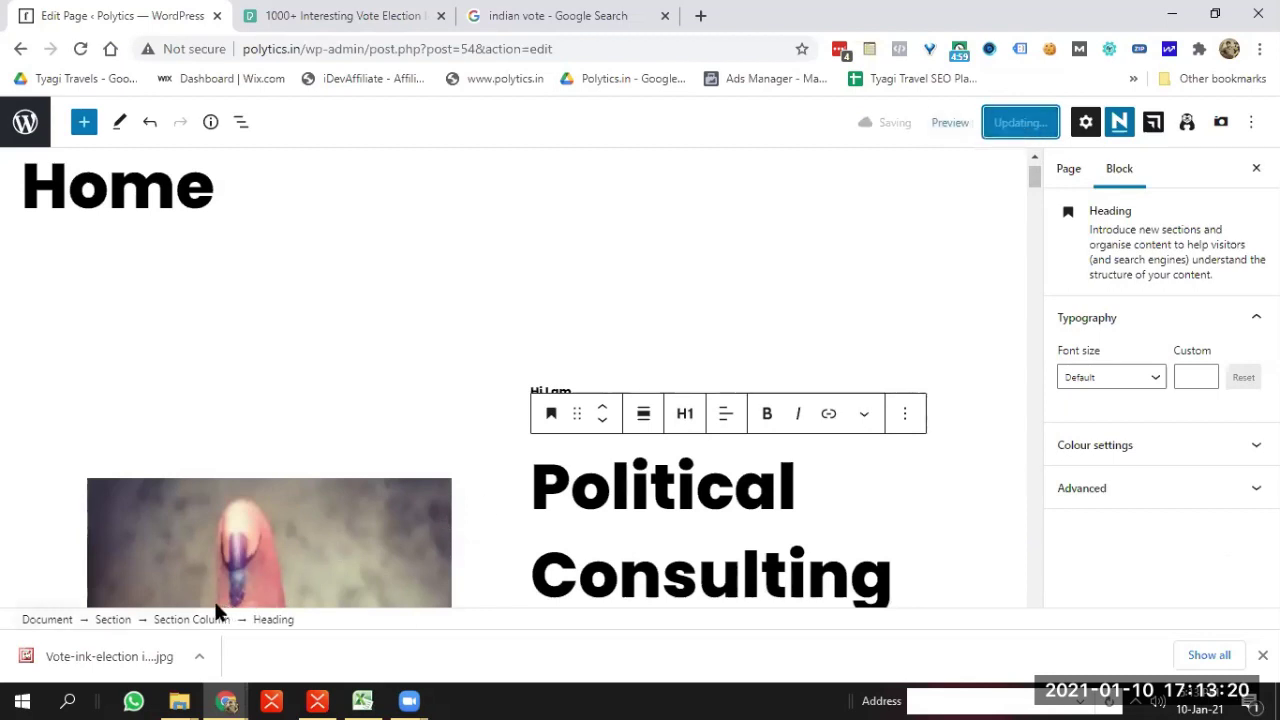
# Check the updated Home page's hero on the live site in a new tab and start customising the site
pyautogui.keyDown('ctrl'); pyautogui.click(155, 575); pyautogui.keyUp('ctrl')
pyautogui.click(300, 16)
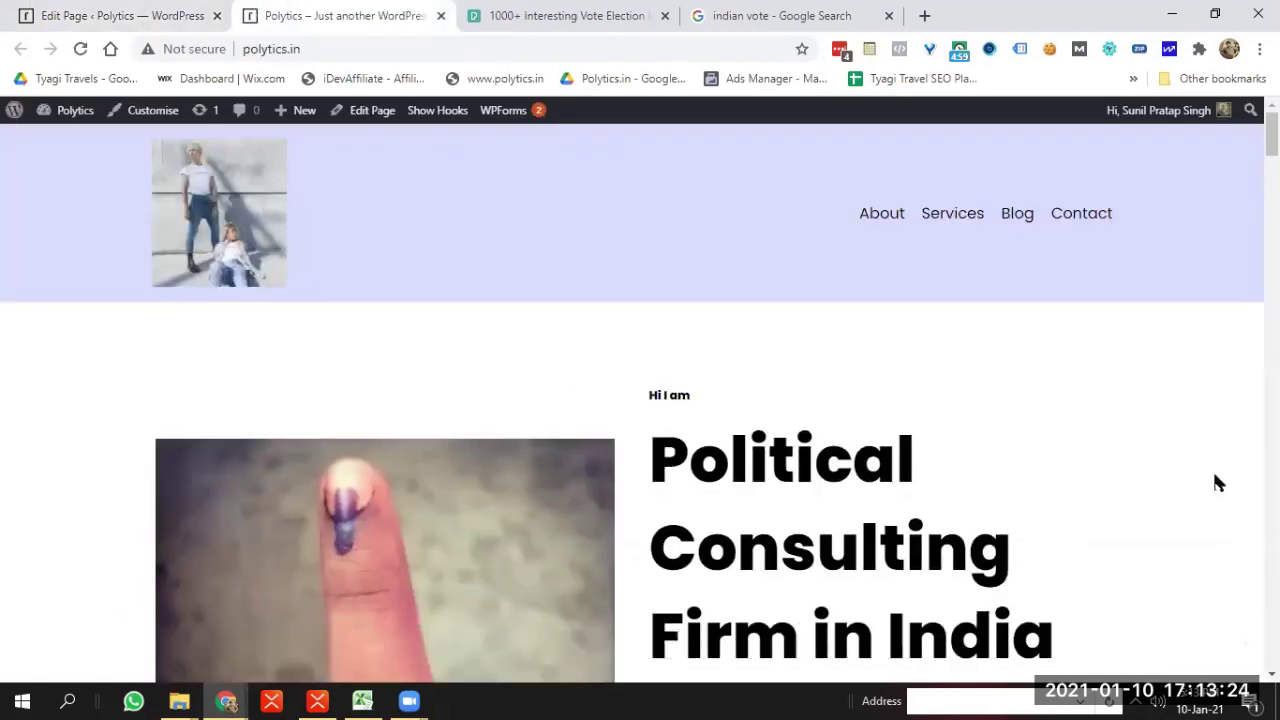
pyautogui.scroll(-3, 700, 490)
pyautogui.scroll(3, 700, 490)
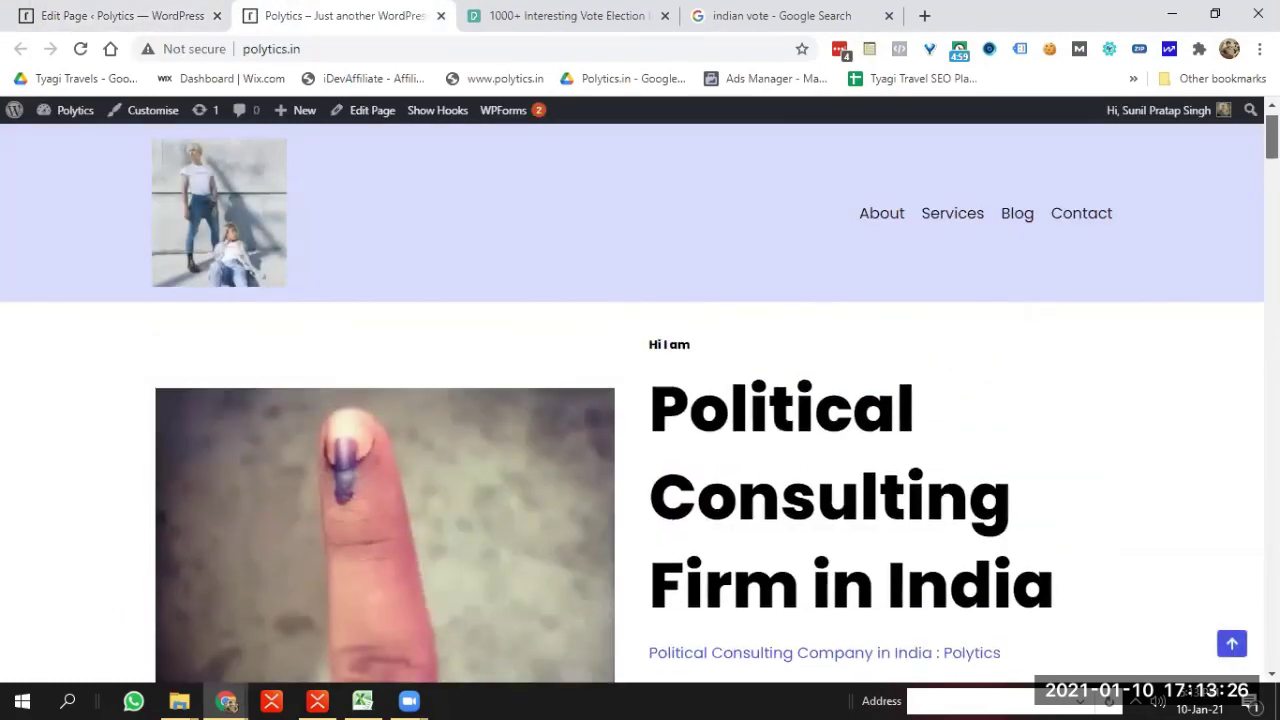
pyautogui.scroll(1, 394, 258)
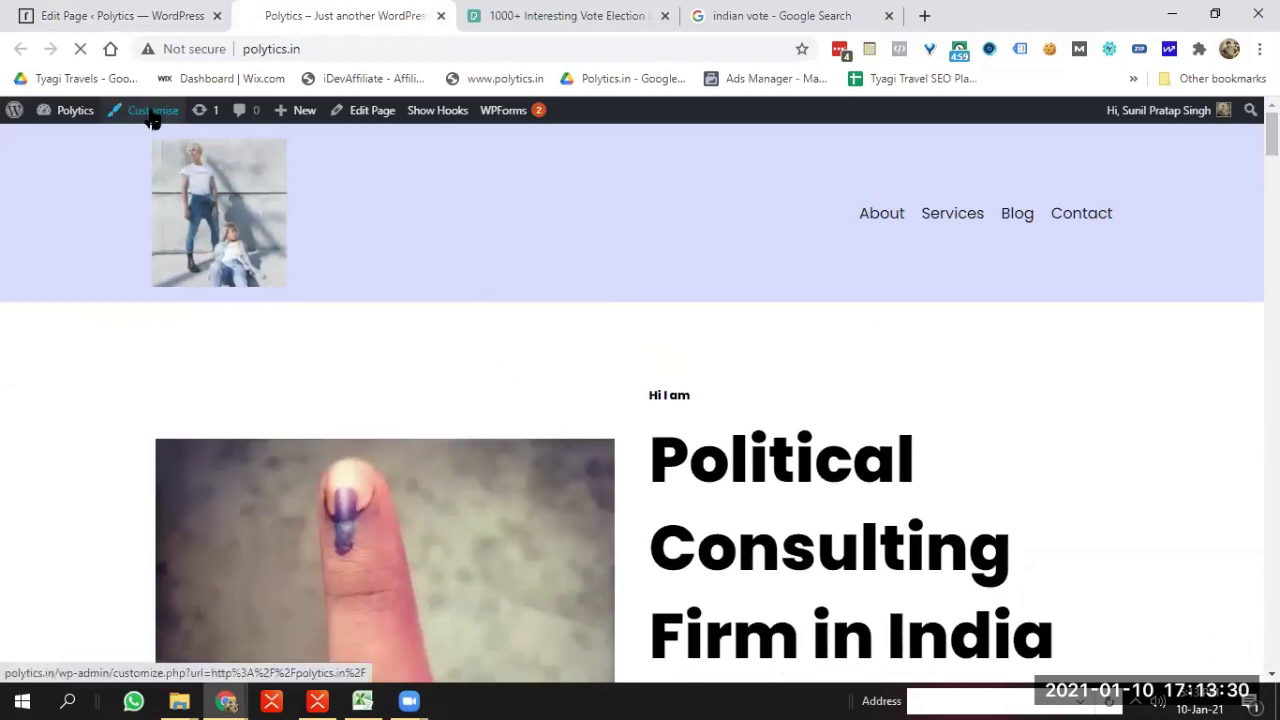
# Save the Polytics logo from the archived site to the Desktop as "polytics-electrion-management-ageny-log" in PNG format
pyautogui.click(837, 12)
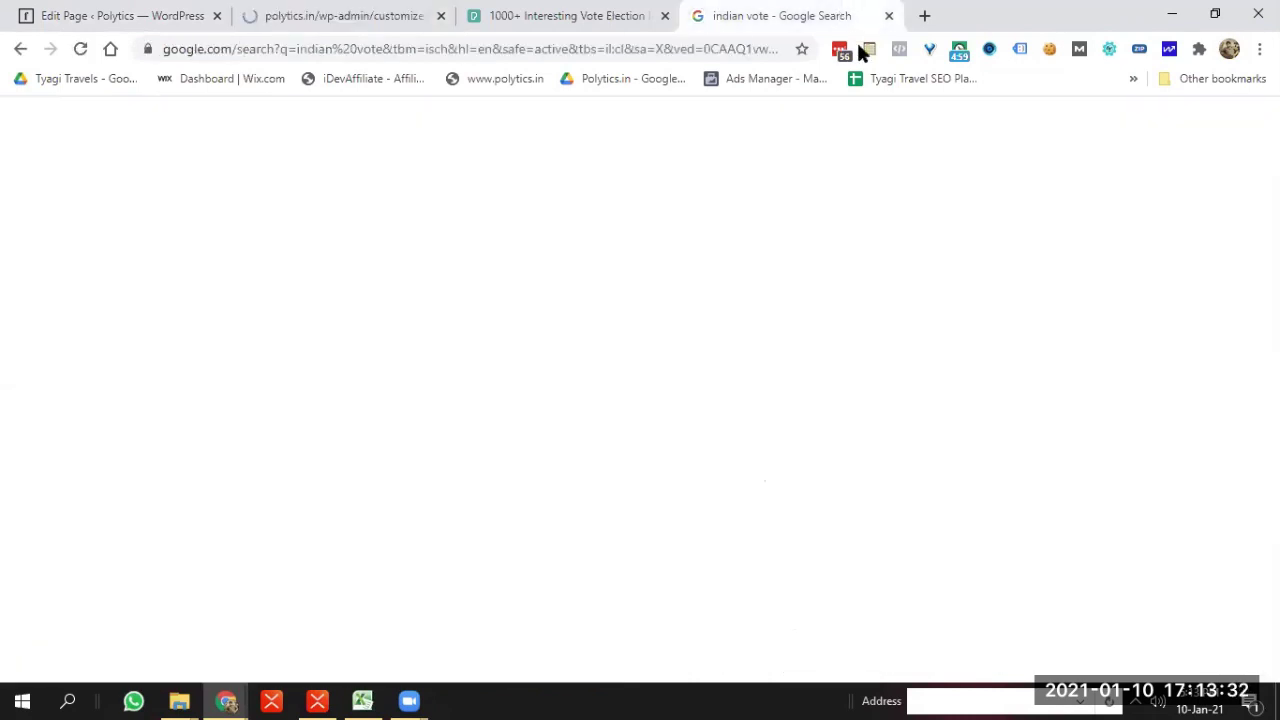
pyautogui.hotkey('alt', 'Tab')
pyautogui.moveTo(290, 205); pyautogui.dragTo(280, 215)
pyautogui.rightClick(253, 197)
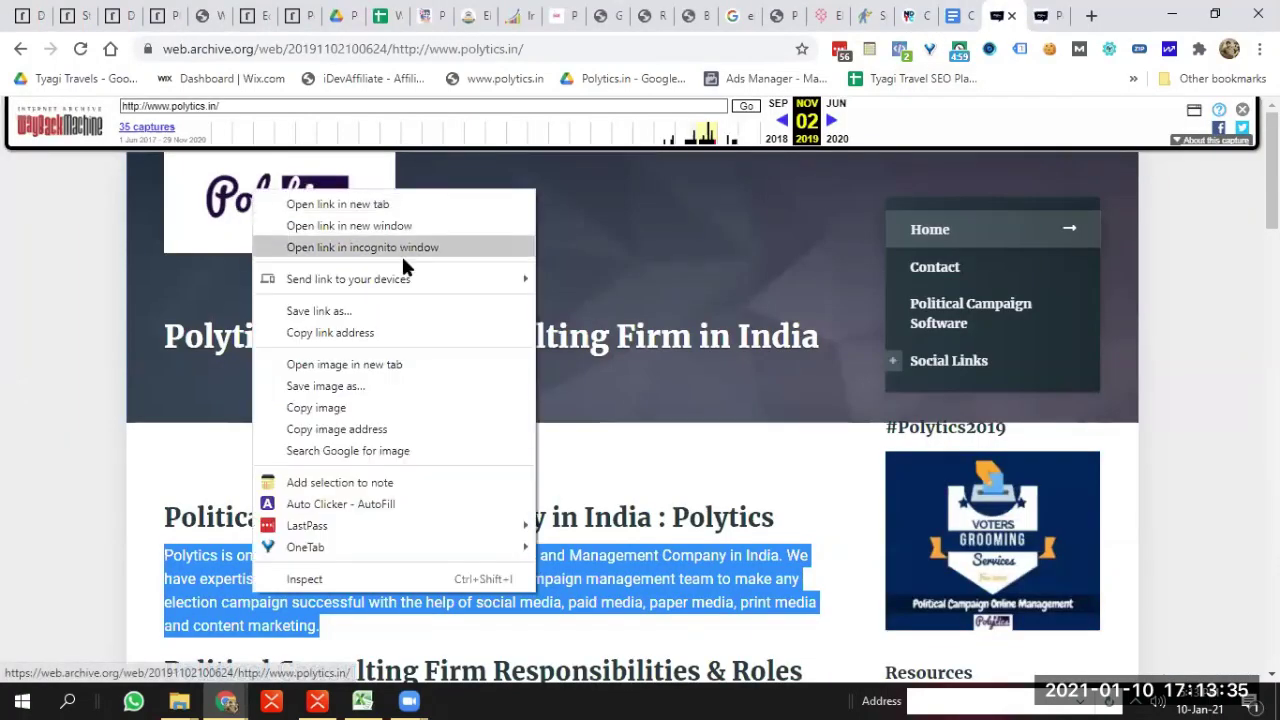
pyautogui.click(372, 372)
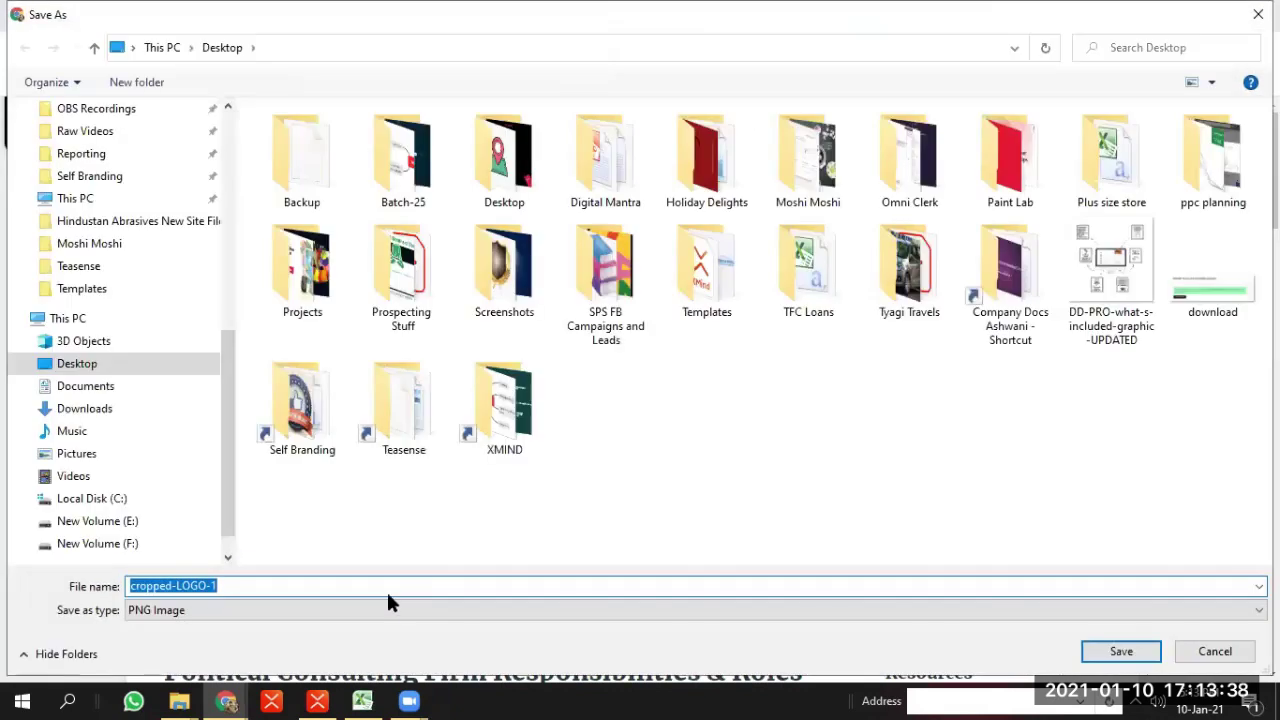
pyautogui.write('pol')
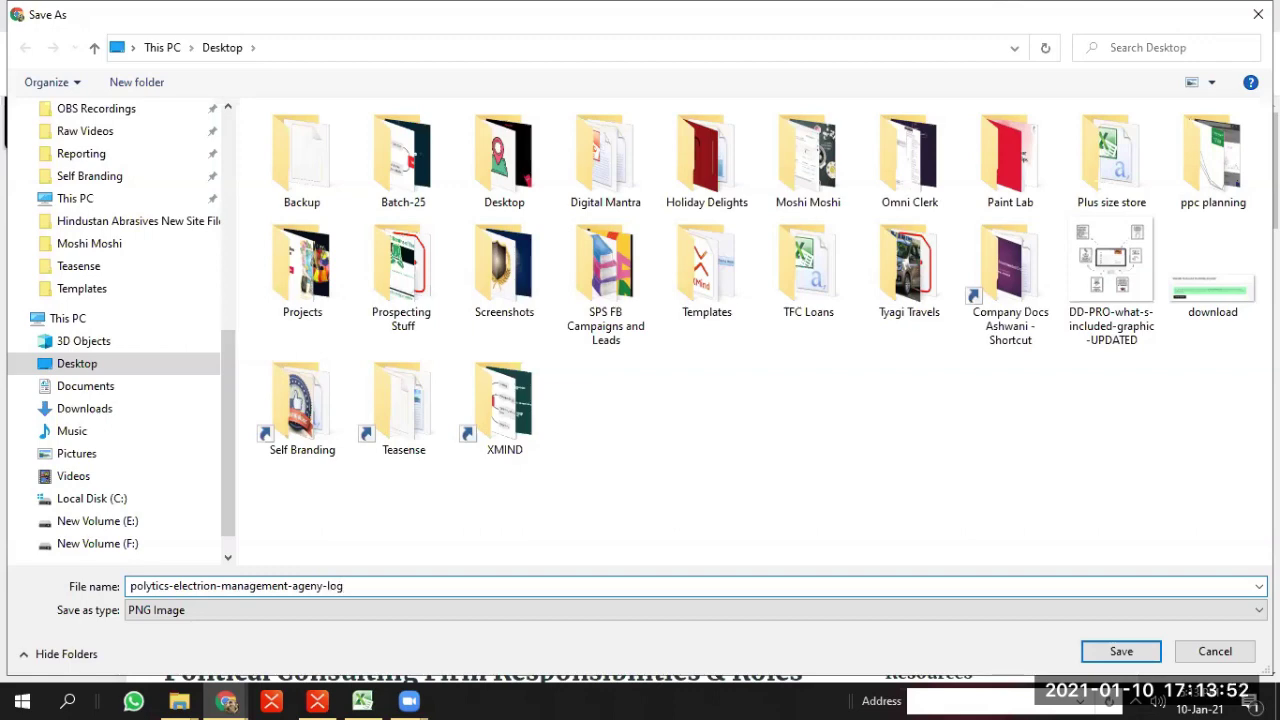
pyautogui.press('Return')
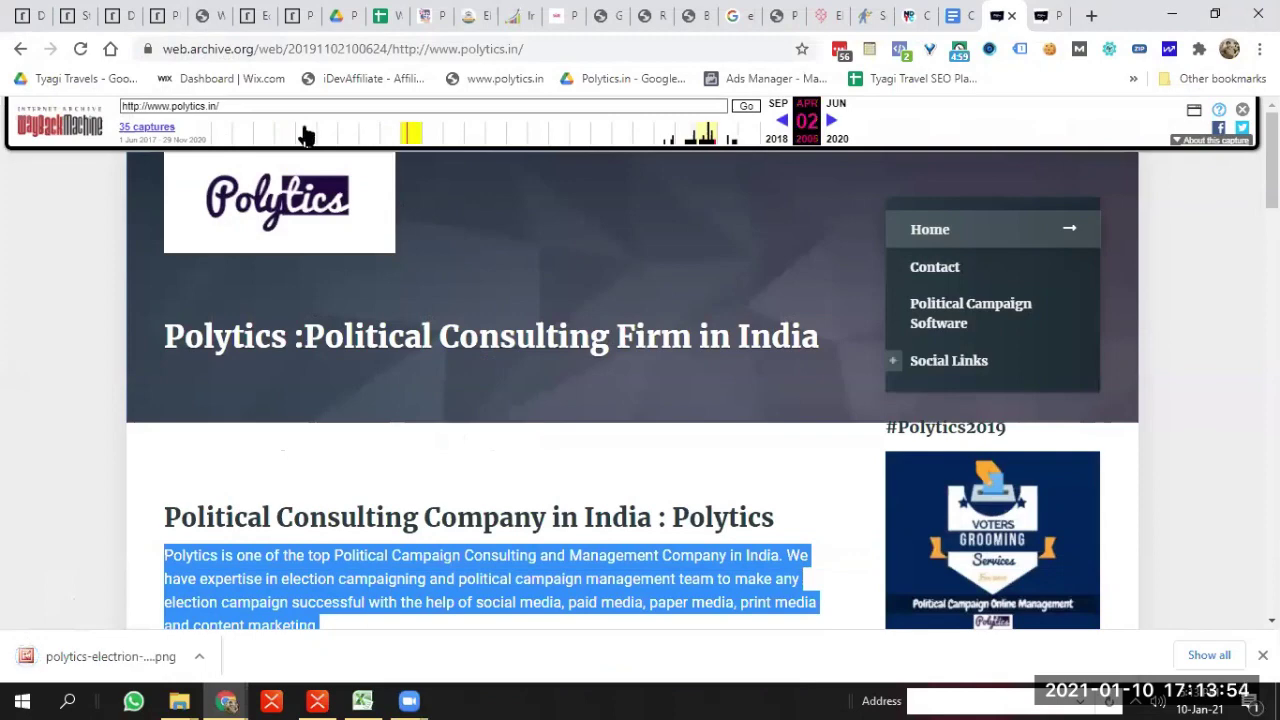
# Close the leftover browser tabs with the Services 2 page editor and the old polytics.in view
pyautogui.click(208, 15)
pyautogui.click(255, 10)
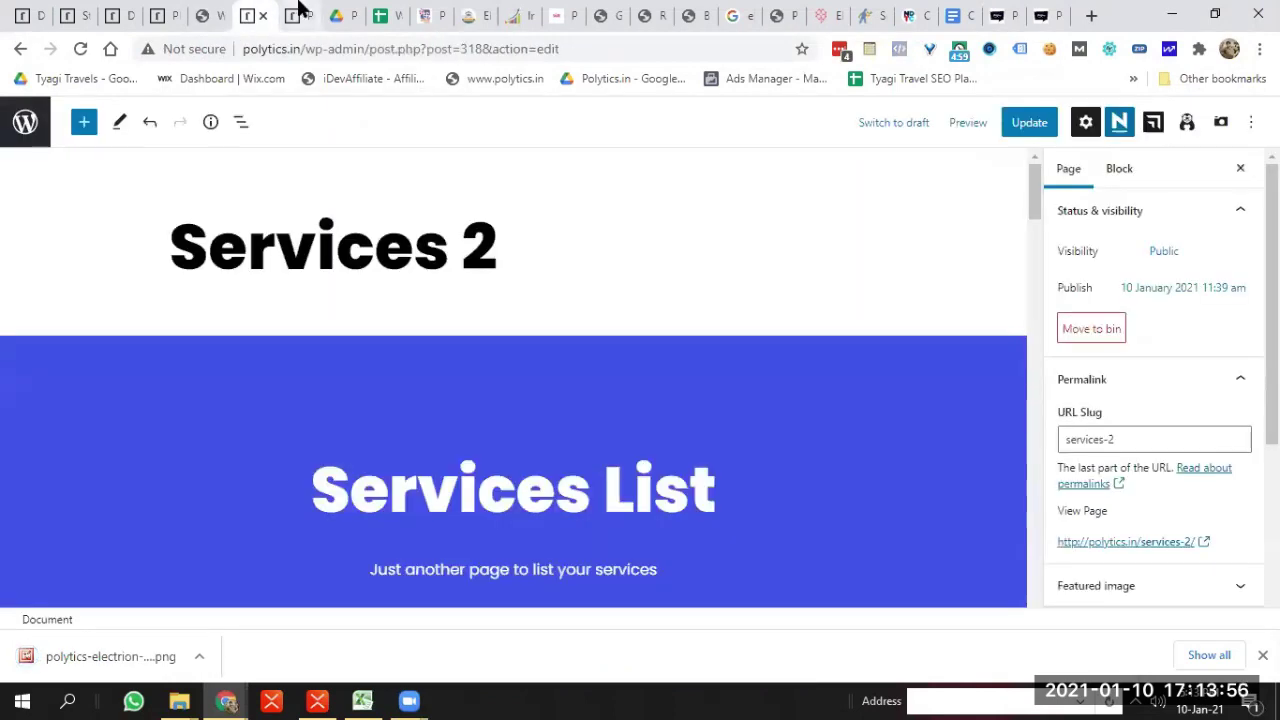
pyautogui.click(263, 15)
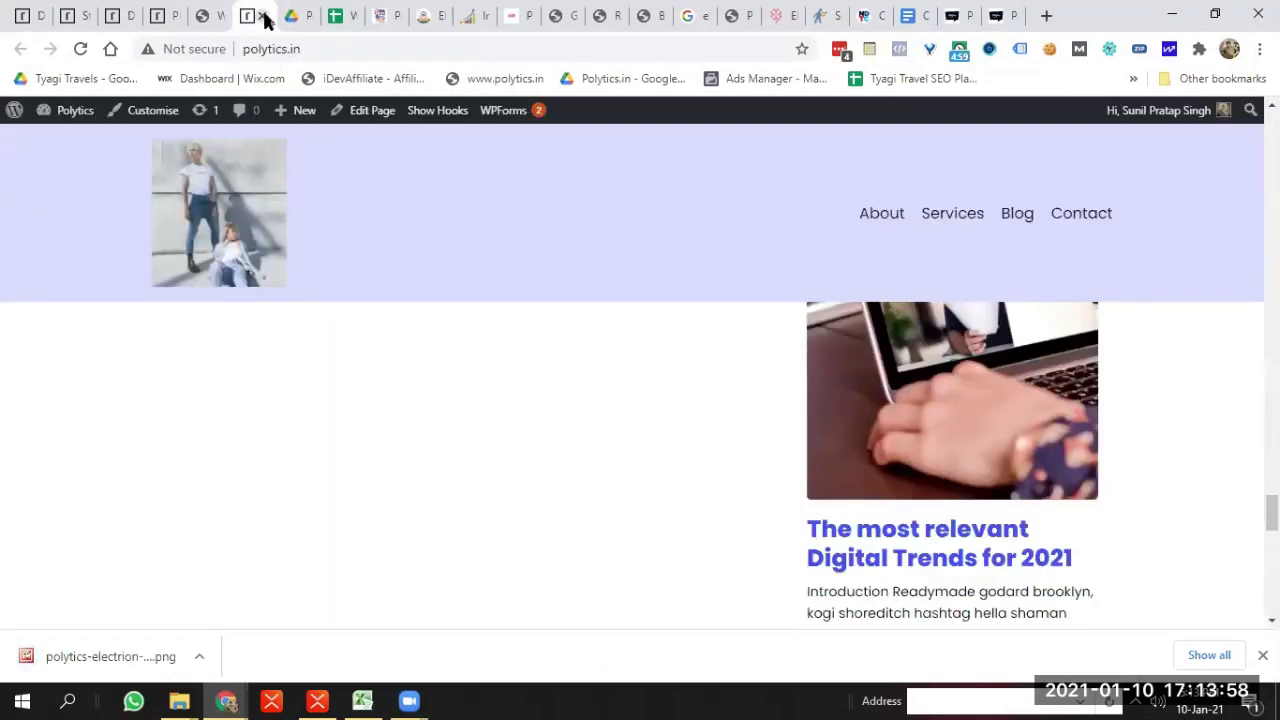
pyautogui.click(263, 16)
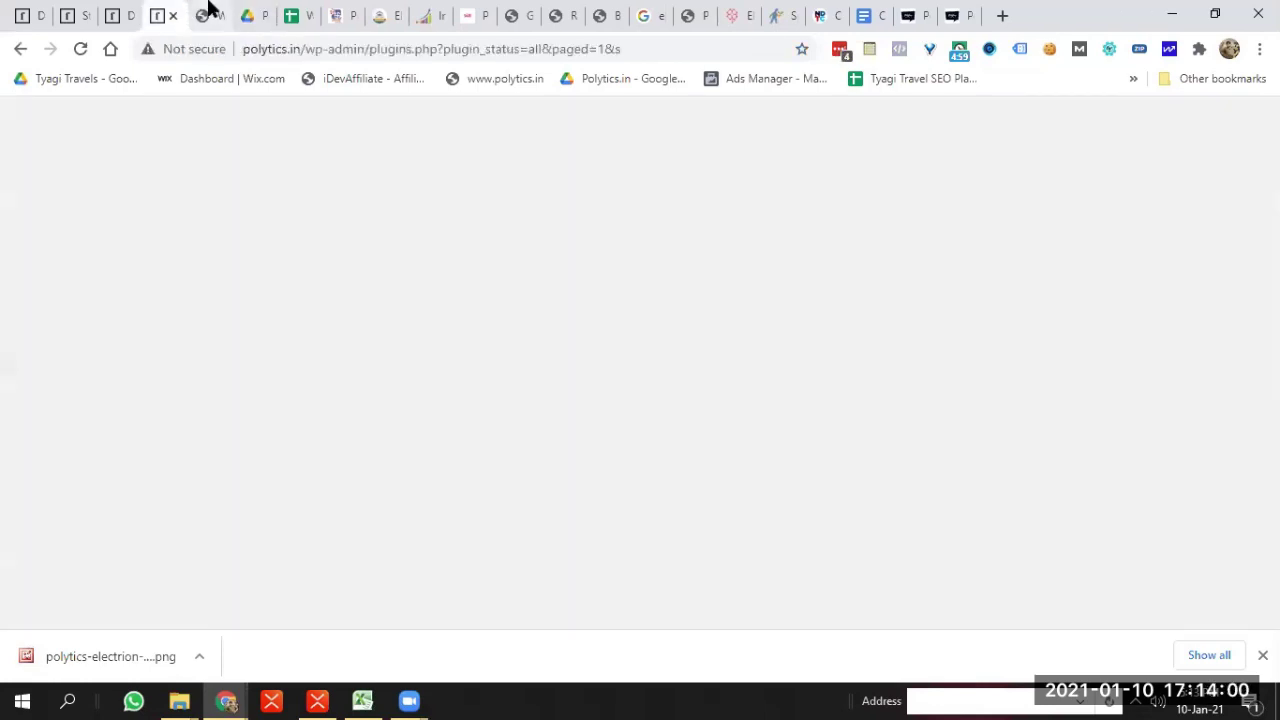